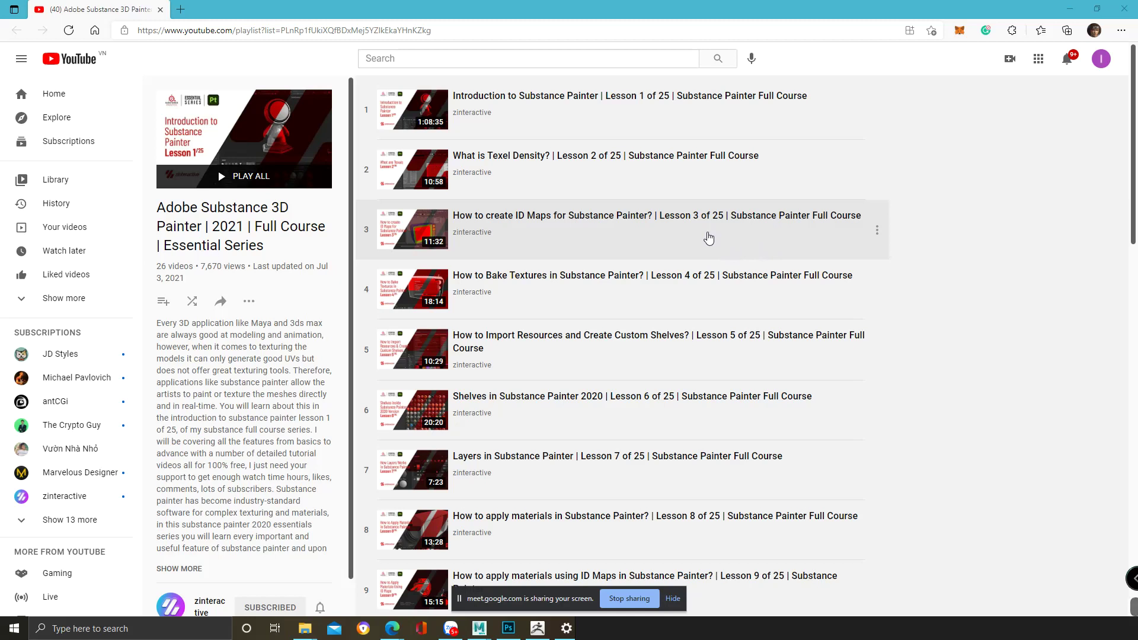
- Switch to Photoshop and create a new 3000 x 3000 px document at 72 ppi from the recent presets
left_click(508, 628)
left_click(33, 7)
left_click(37, 18)
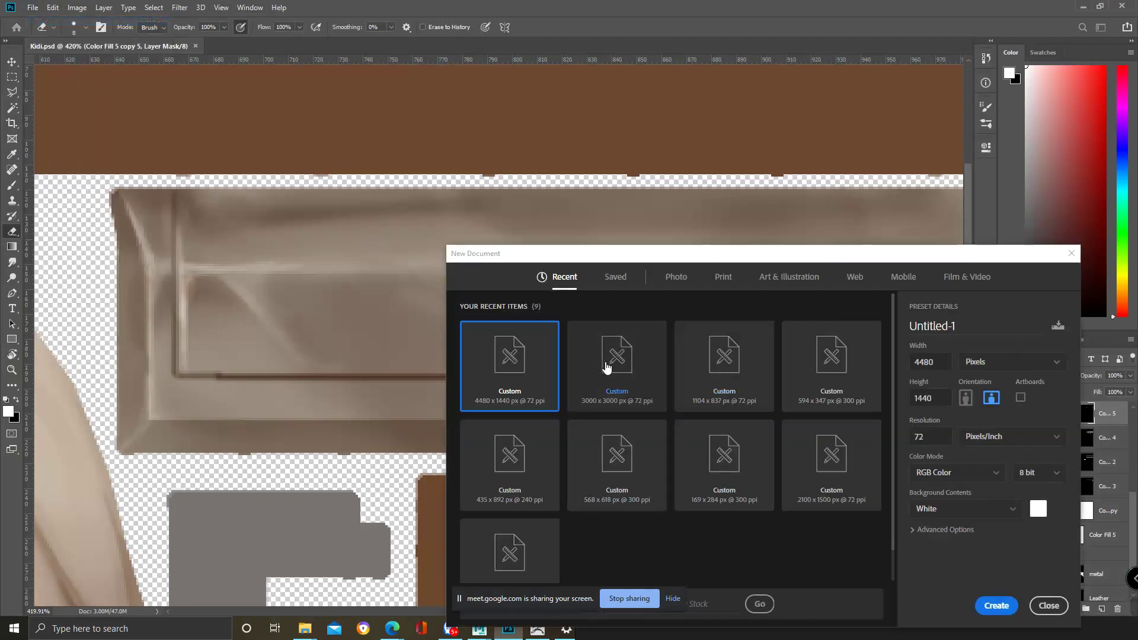
left_click(604, 366)
left_click(995, 606)
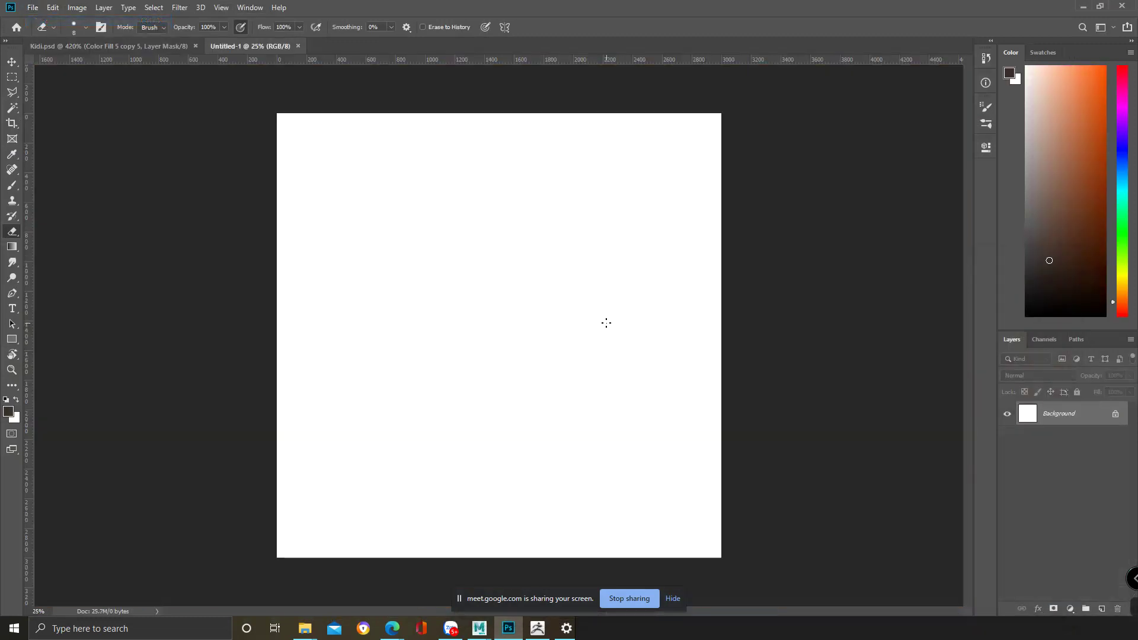
- Handwrite the heading "Học software mới thì đặt câu hỏi:" near the canvas's upper edge with a bright orange brush
key("z")
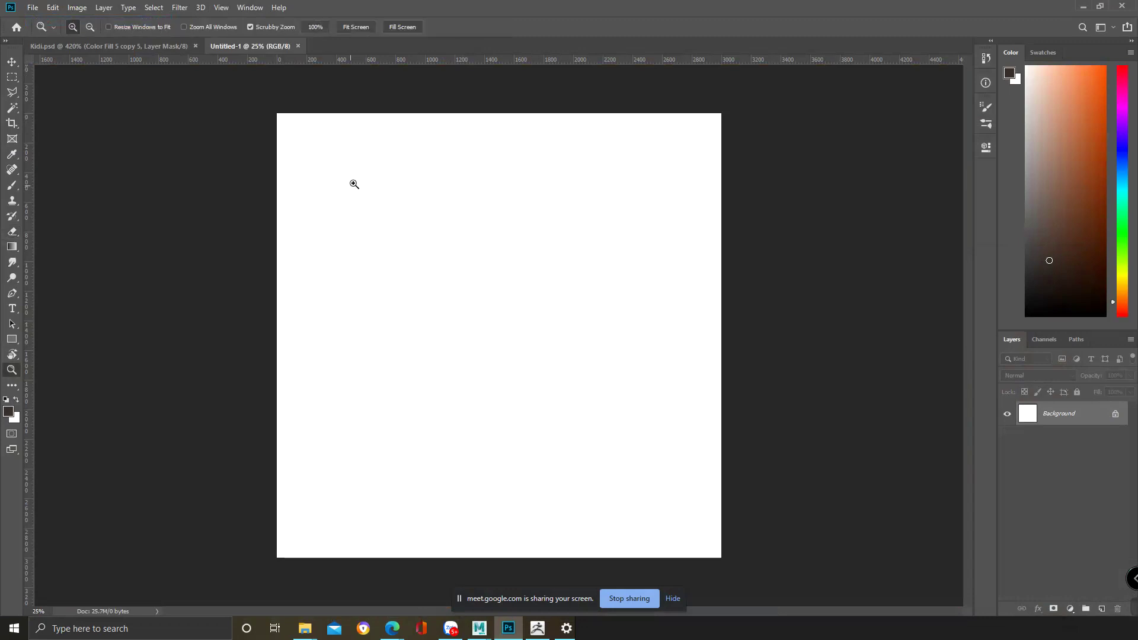
left_click_drag(349, 186, 380, 151)
key("b")
left_click_drag(295, 234, 379, 456)
left_click_drag(373, 303, 370, 304)
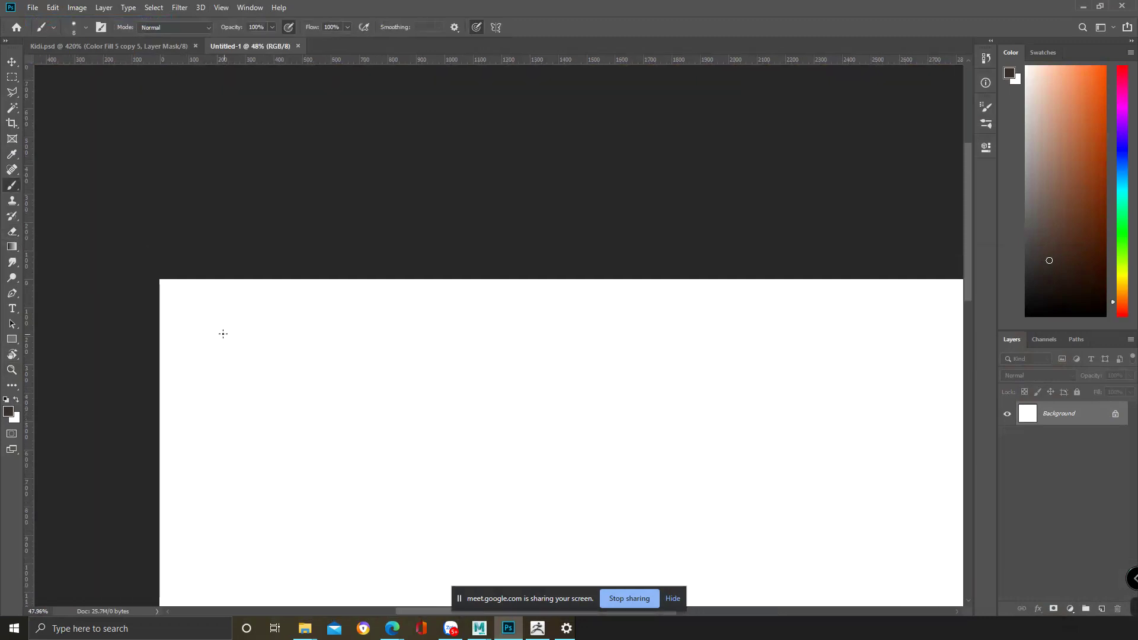
left_click(1104, 66)
left_click_drag(240, 345, 242, 378)
mouse_move(226, 356)
left_mouse_down()
mouse_move(278, 339)
mouse_move(261, 376)
left_mouse_up()
mouse_move(276, 348)
left_mouse_down()
mouse_move(278, 357)
mouse_move(276, 349)
left_mouse_up()
mouse_move(291, 351)
left_mouse_down()
mouse_move(298, 365)
mouse_move(358, 375)
left_mouse_up()
mouse_move(384, 336)
left_mouse_down()
mouse_move(356, 409)
mouse_move(391, 377)
left_mouse_up()
mouse_move(378, 350)
left_mouse_down()
mouse_move(422, 360)
mouse_move(447, 346)
mouse_move(554, 356)
mouse_move(569, 368)
left_mouse_up()
mouse_move(560, 321)
left_mouse_down()
mouse_move(552, 332)
mouse_move(594, 372)
left_mouse_up()
mouse_move(589, 342)
left_mouse_down()
mouse_move(606, 340)
mouse_move(609, 368)
mouse_move(633, 362)
left_mouse_up()
mouse_move(627, 322)
left_mouse_down()
mouse_move(651, 322)
mouse_move(674, 364)
left_mouse_up()
left_click_drag(679, 313, 672, 368)
mouse_move(666, 330)
left_mouse_down()
mouse_move(692, 335)
mouse_move(703, 364)
left_mouse_up()
left_click_drag(712, 335, 721, 359)
mouse_move(685, 330)
left_mouse_down()
mouse_move(699, 322)
mouse_move(801, 362)
left_mouse_up()
mouse_move(751, 330)
left_mouse_down()
mouse_move(777, 326)
mouse_move(834, 363)
mouse_move(868, 343)
left_mouse_up()
left_click(878, 349)
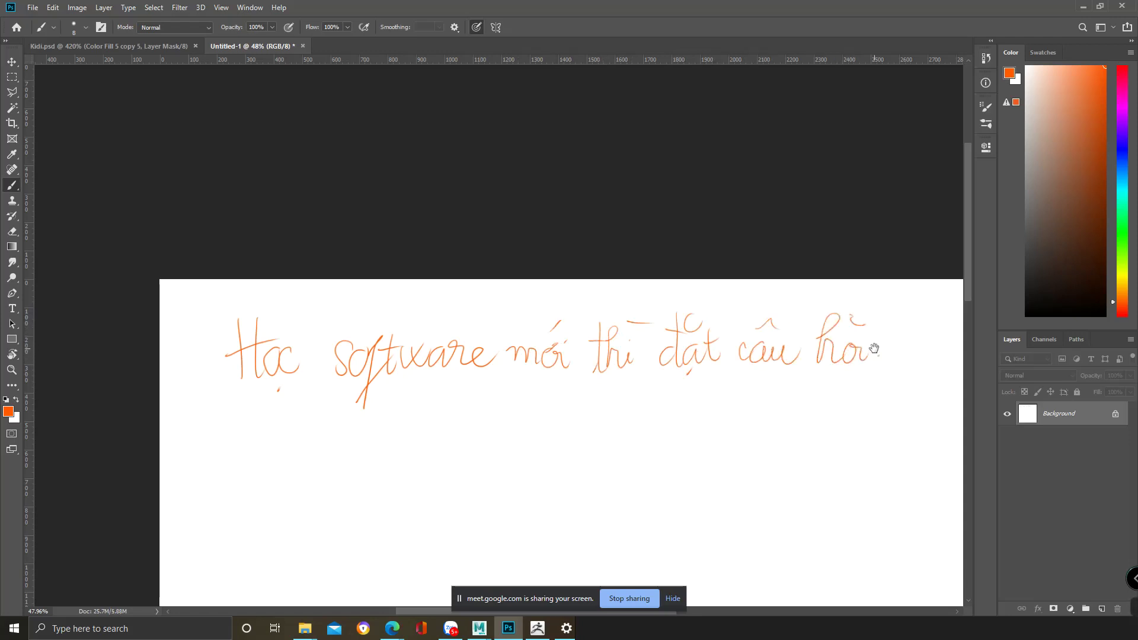
- Handwrite ">>> Làm sao để làm quen được căn bản" in orange below the heading
left_click_drag(258, 408, 290, 365)
left_click_drag(220, 381, 254, 401)
left_click_drag(264, 368, 258, 401)
mouse_move(323, 366)
left_mouse_down()
mouse_move(349, 407)
mouse_move(441, 413)
mouse_move(462, 395)
mouse_move(529, 406)
mouse_move(520, 374)
left_mouse_up()
mouse_move(528, 362)
left_mouse_down()
mouse_move(547, 358)
mouse_move(550, 401)
mouse_move(641, 397)
mouse_move(636, 425)
left_mouse_up()
left_click_drag(648, 391, 706, 394)
mouse_move(748, 383)
left_mouse_down()
mouse_move(745, 399)
mouse_move(763, 385)
mouse_move(800, 390)
mouse_move(770, 373)
left_mouse_up()
left_click_drag(735, 367, 751, 365)
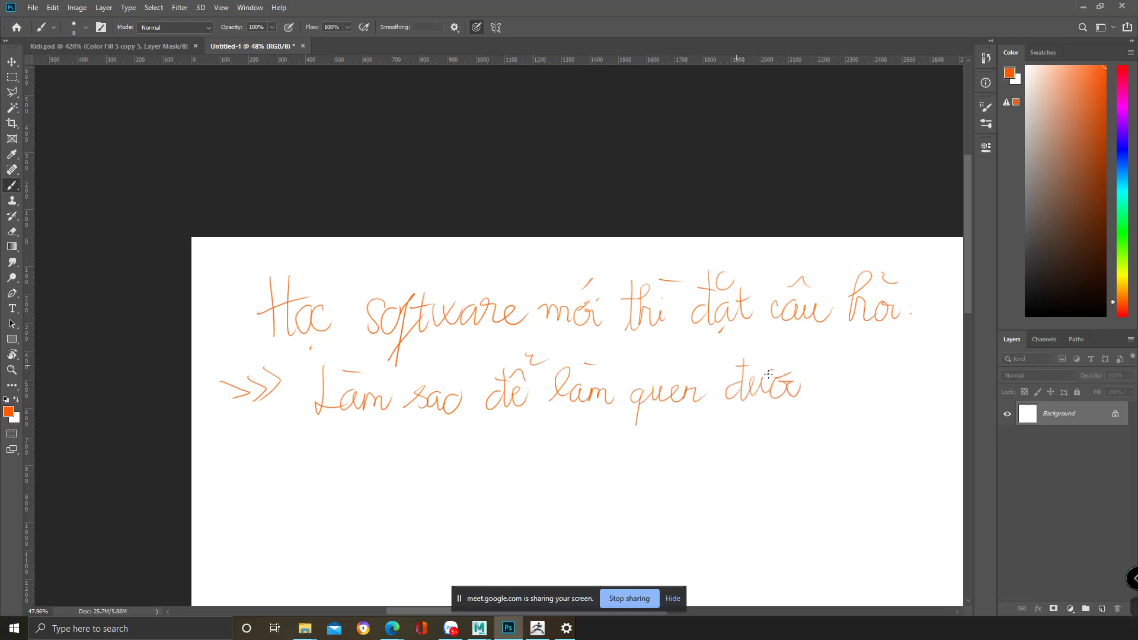
left_click_drag(824, 379, 828, 392)
left_click_drag(841, 378, 870, 390)
mouse_move(851, 336)
left_mouse_down()
mouse_move(623, 340)
mouse_move(672, 389)
mouse_move(709, 397)
left_mouse_up()
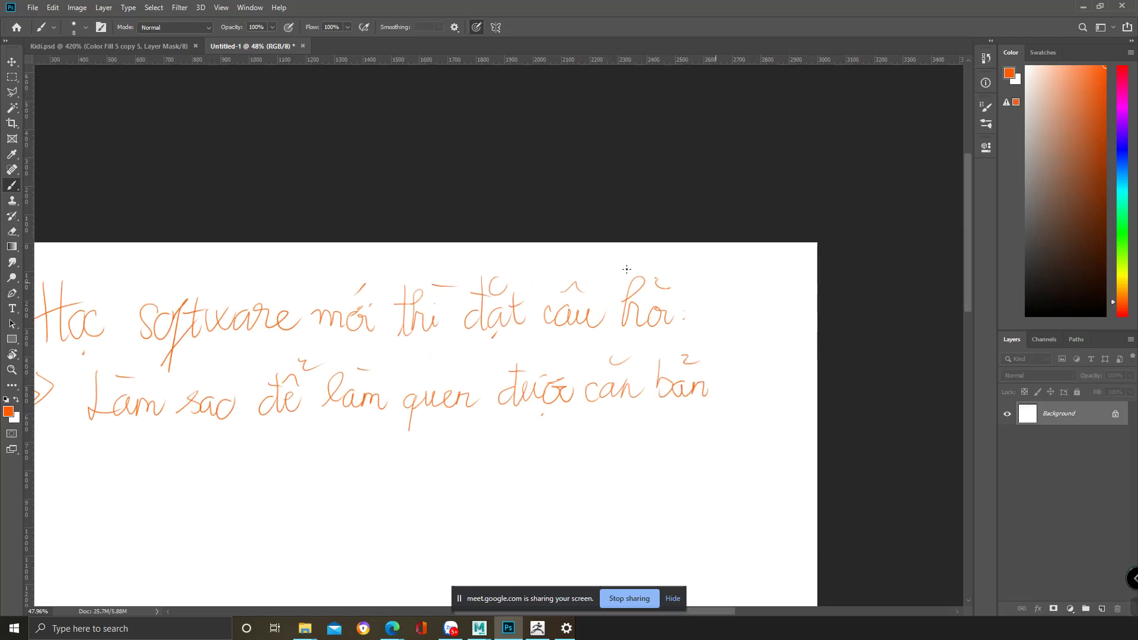
- Handwrite a bullet line "+ Làm quen UI: xoay camera, move camera" below the second line
scroll(486, 288, "down", 1, "alt")
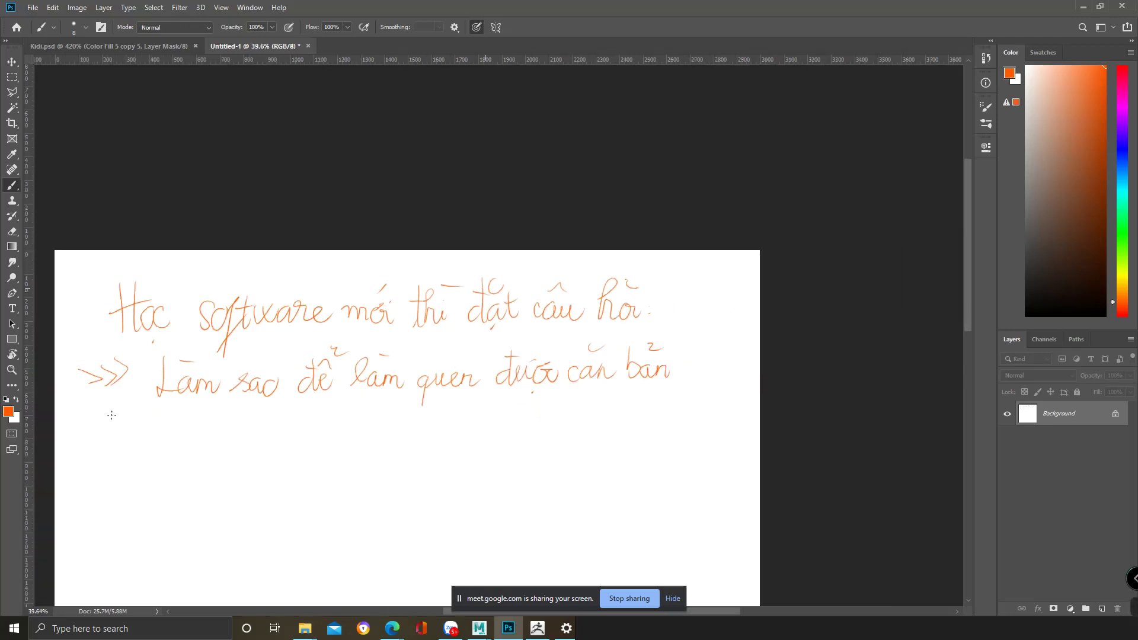
left_click_drag(156, 419, 247, 427)
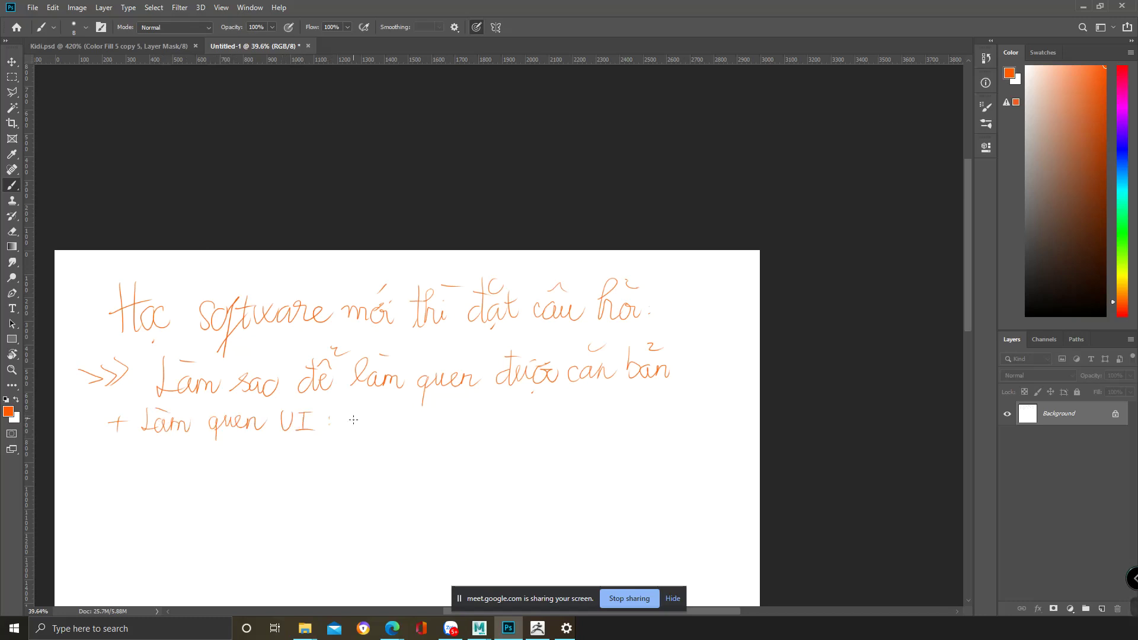
mouse_move(380, 428)
left_mouse_down()
mouse_move(387, 444)
mouse_move(425, 417)
mouse_move(486, 416)
left_mouse_up()
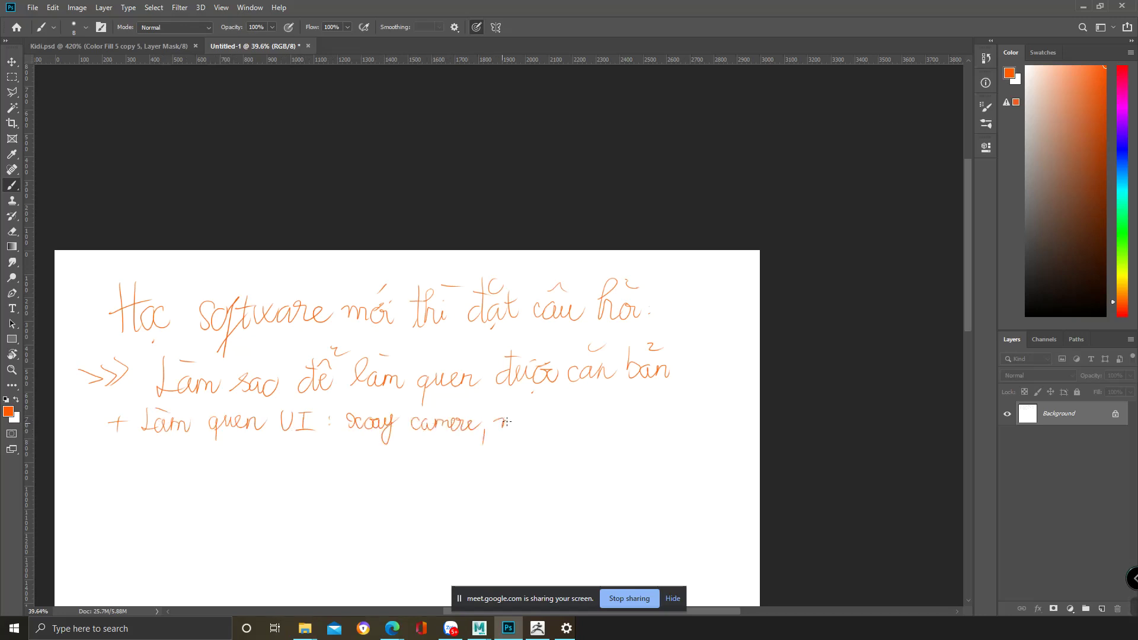
left_click_drag(528, 416, 627, 413)
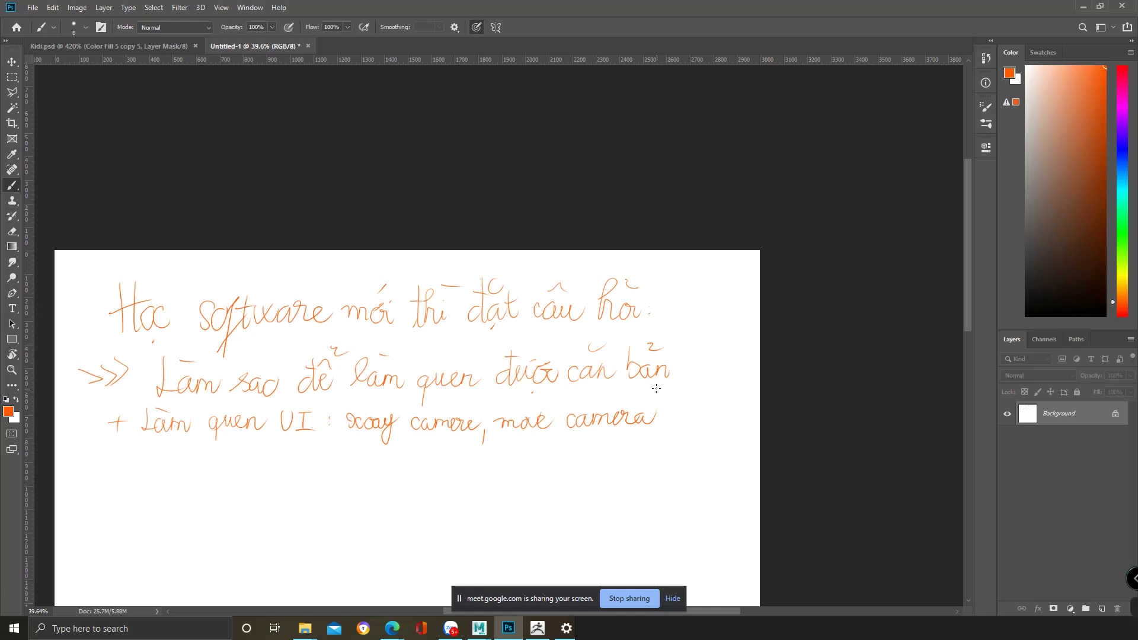
- Switch to Maya, look over the mesh commands, and create a polygon cube placed above the grid at about 3.67 on Y
left_click(479, 628)
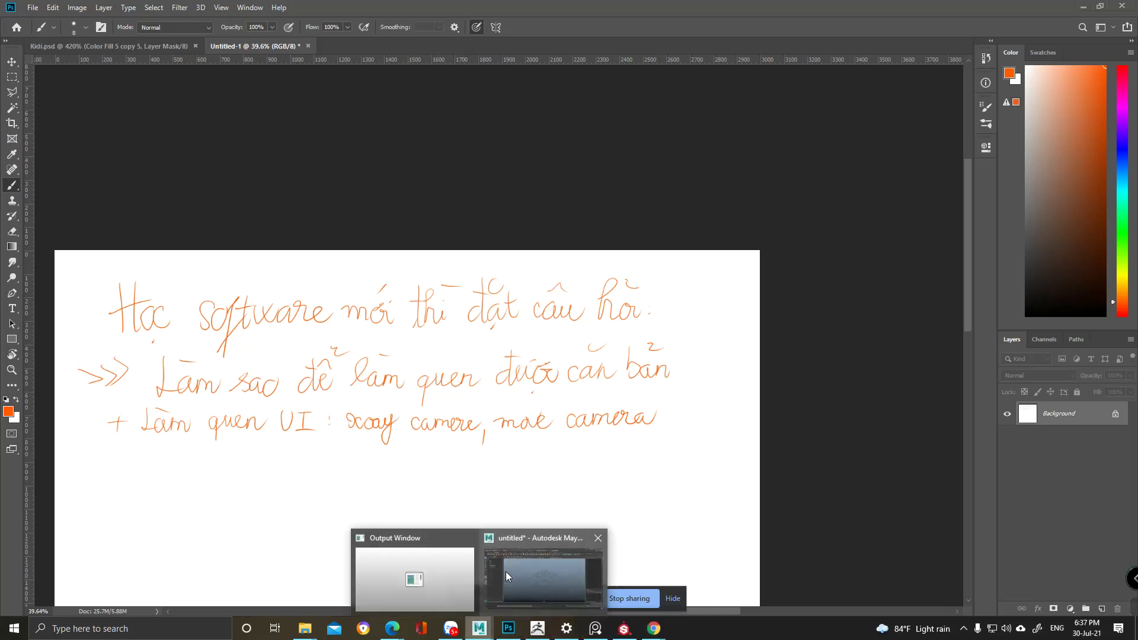
left_click(504, 578)
left_click(240, 20)
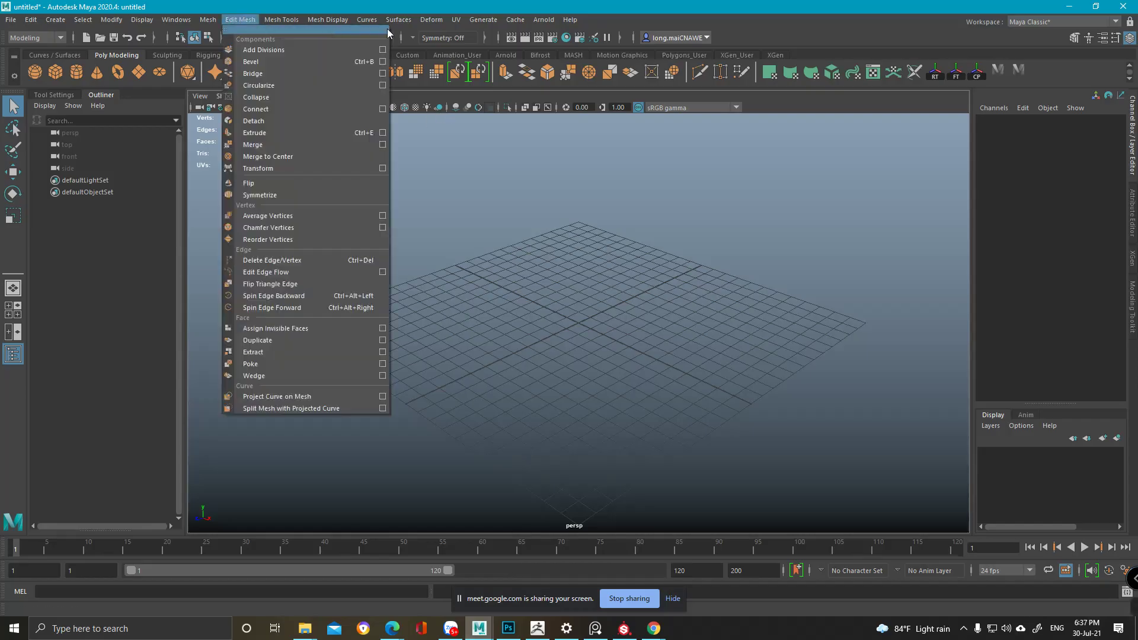
mouse_move(208, 20)
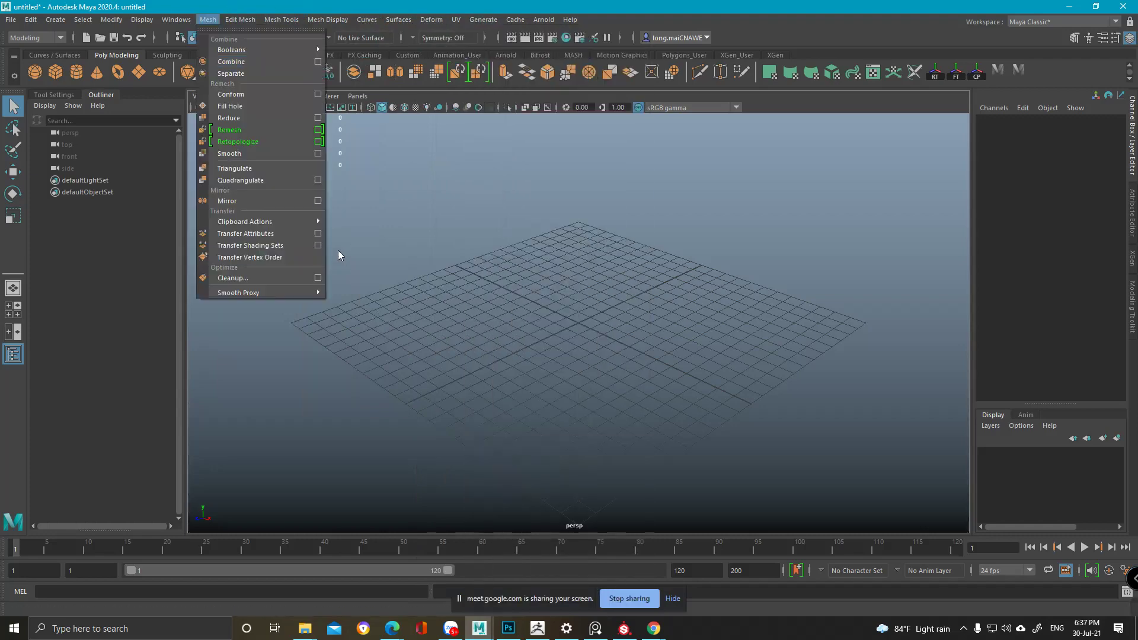
left_click_drag(635, 242, 497, 276, "alt")
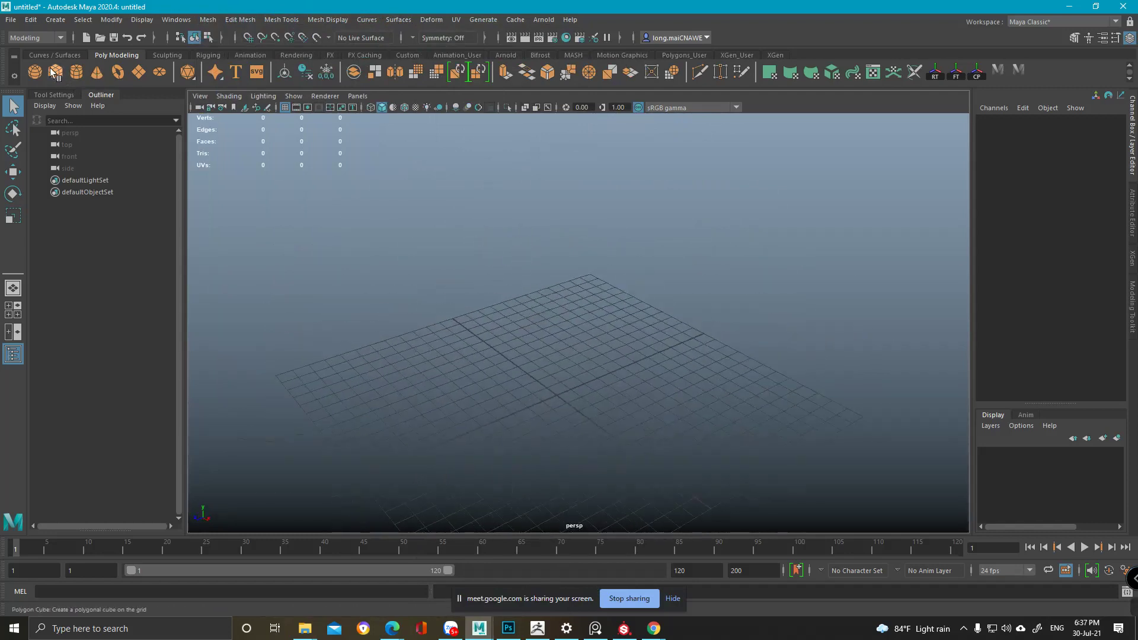
right_click_drag(635, 272, 605, 290, "shift")
left_click_drag(604, 290, 517, 274, "alt")
- Return to Photoshop and handwrite the bullet line "+ Nếu quen được phím tắt thì tốt" below the first bullet
left_click(1069, 7)
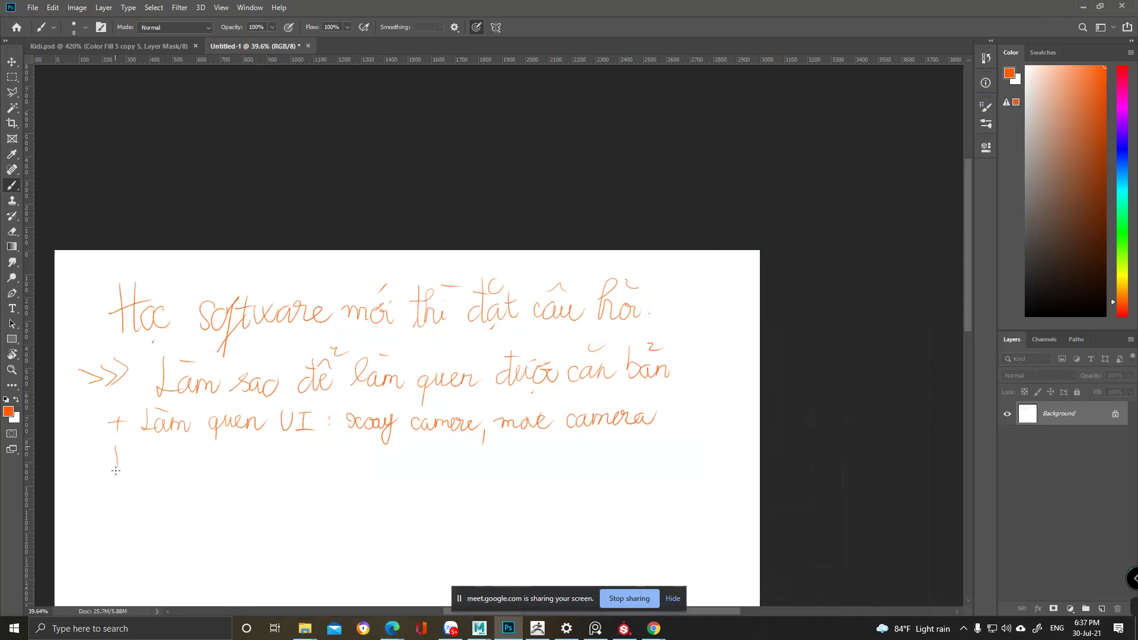
left_click_drag(149, 449, 164, 446)
mouse_move(230, 452)
left_mouse_down()
mouse_move(331, 454)
mouse_move(309, 442)
mouse_move(380, 465)
mouse_move(441, 467)
mouse_move(447, 454)
mouse_move(527, 471)
mouse_move(531, 449)
left_mouse_up()
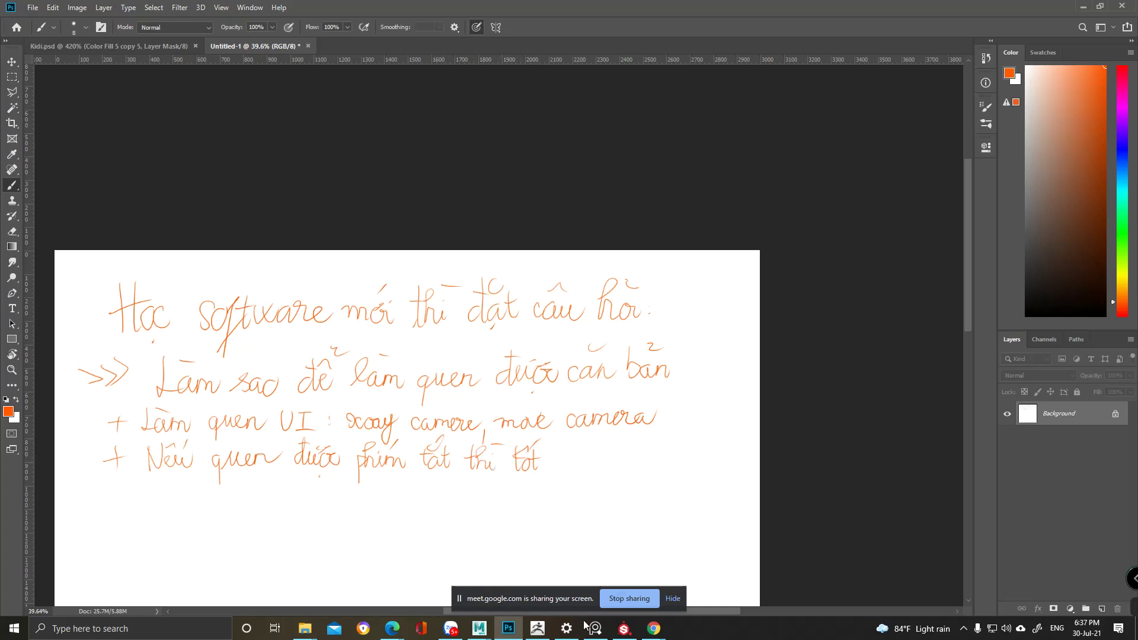
- Switch to Maya and look through its Select, Create and Edit commands and their shortcuts
mouse_move(479, 628)
left_click(562, 571)
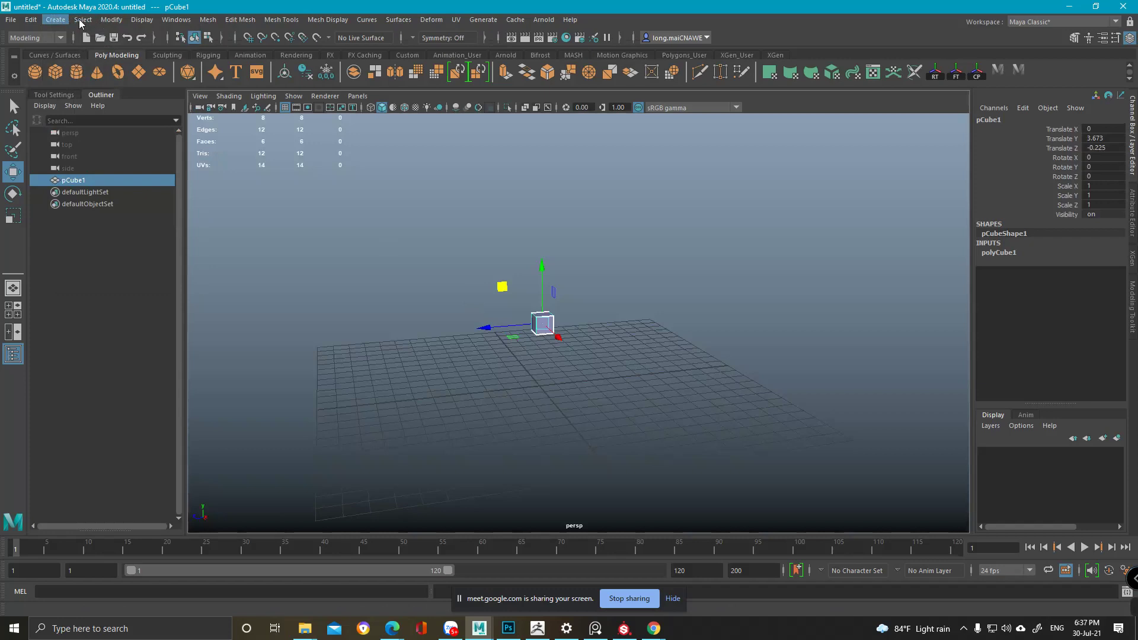
left_click(111, 20)
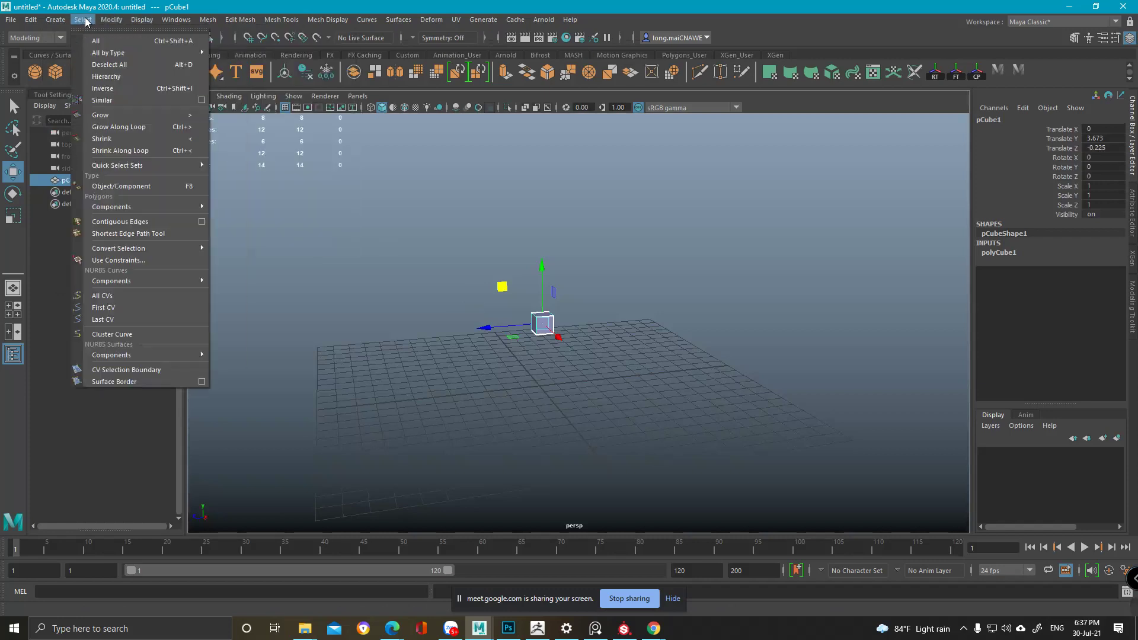
mouse_move(66, 20)
left_click(55, 21)
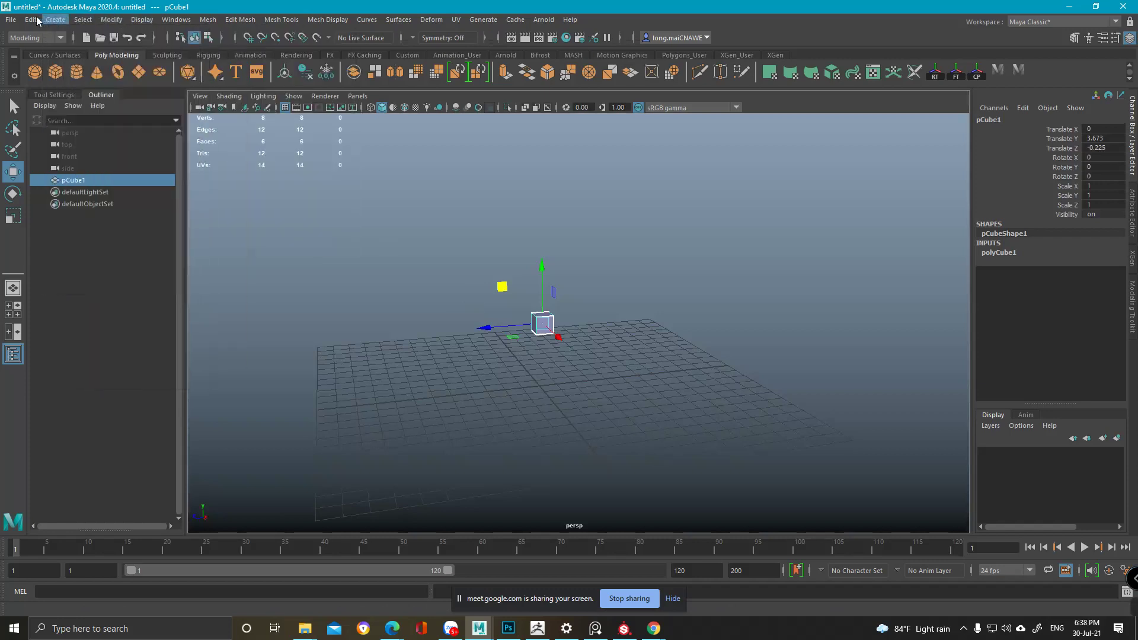
left_click(31, 19)
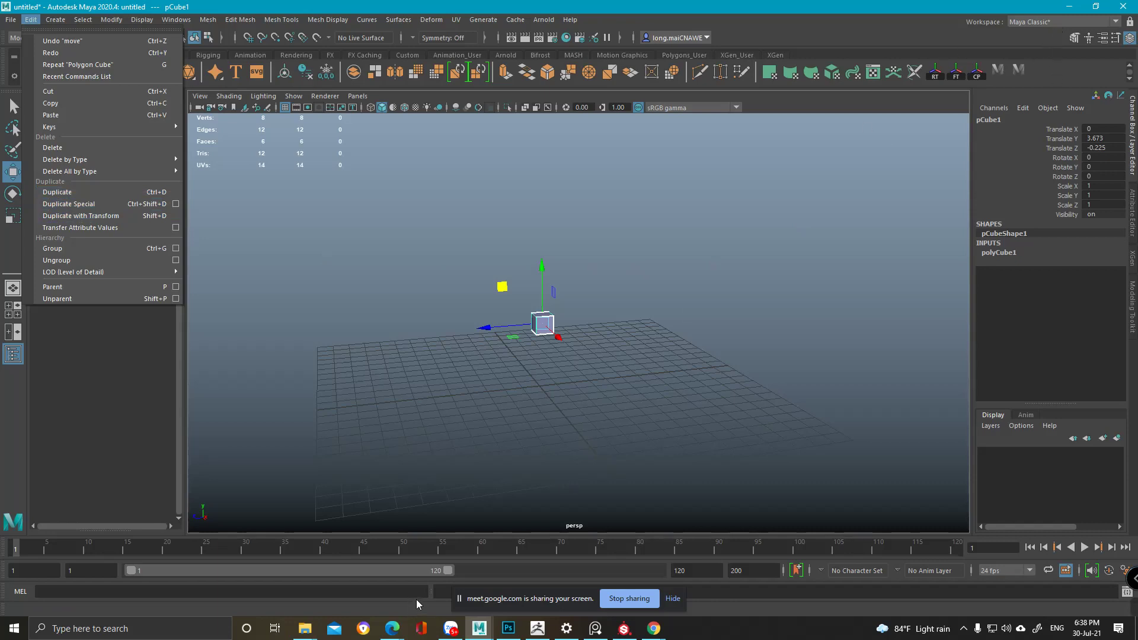
- Switch to the browser window with the Adobe Substance 3D Painter full course playlist
left_click(653, 631)
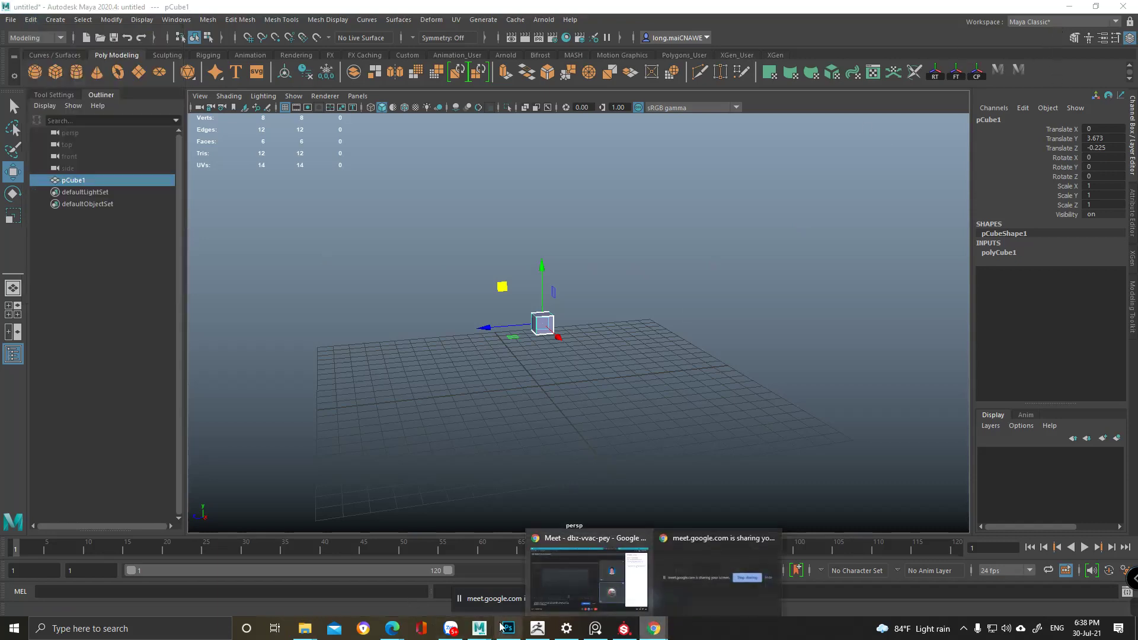
mouse_move(391, 627)
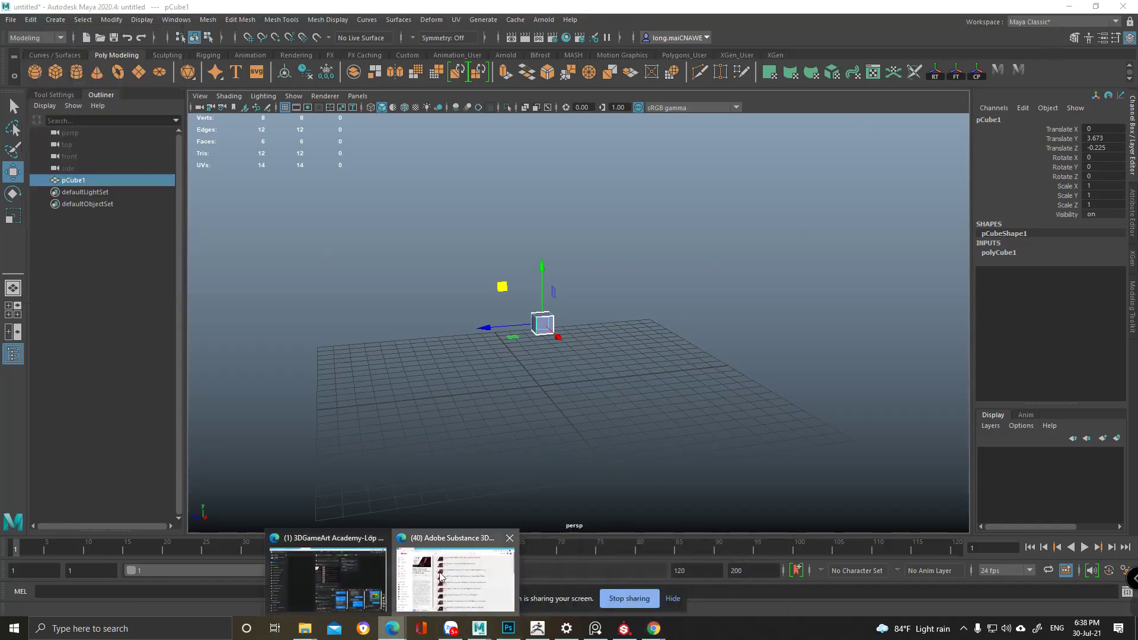
left_click(474, 572)
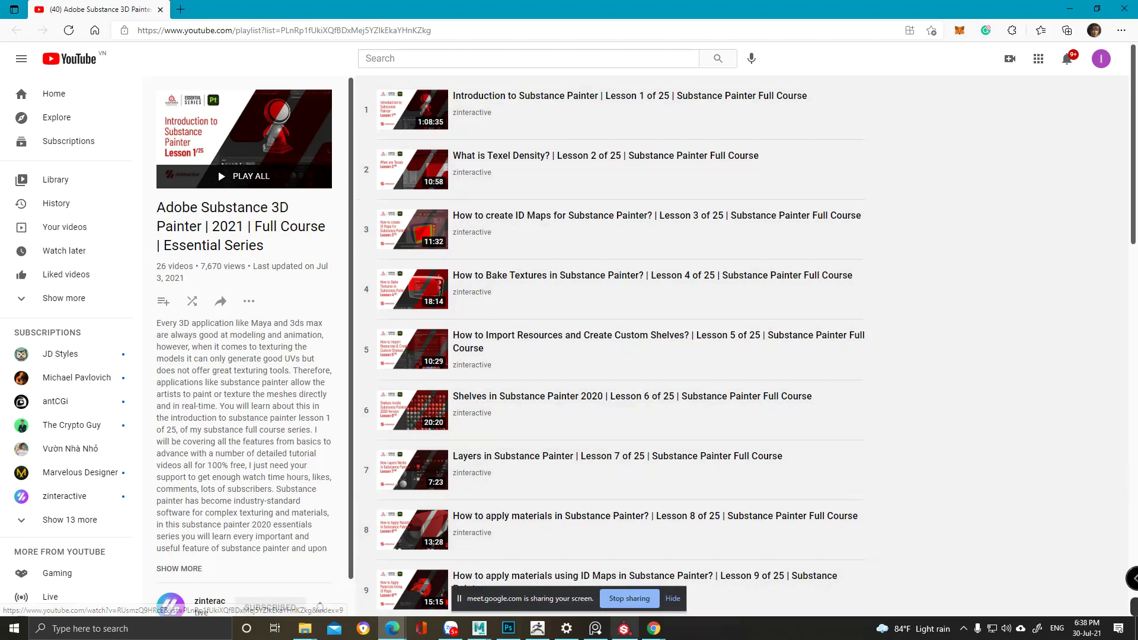
- Switch to Substance Painter, decline the new version download, and maximize the program window
left_click(623, 628)
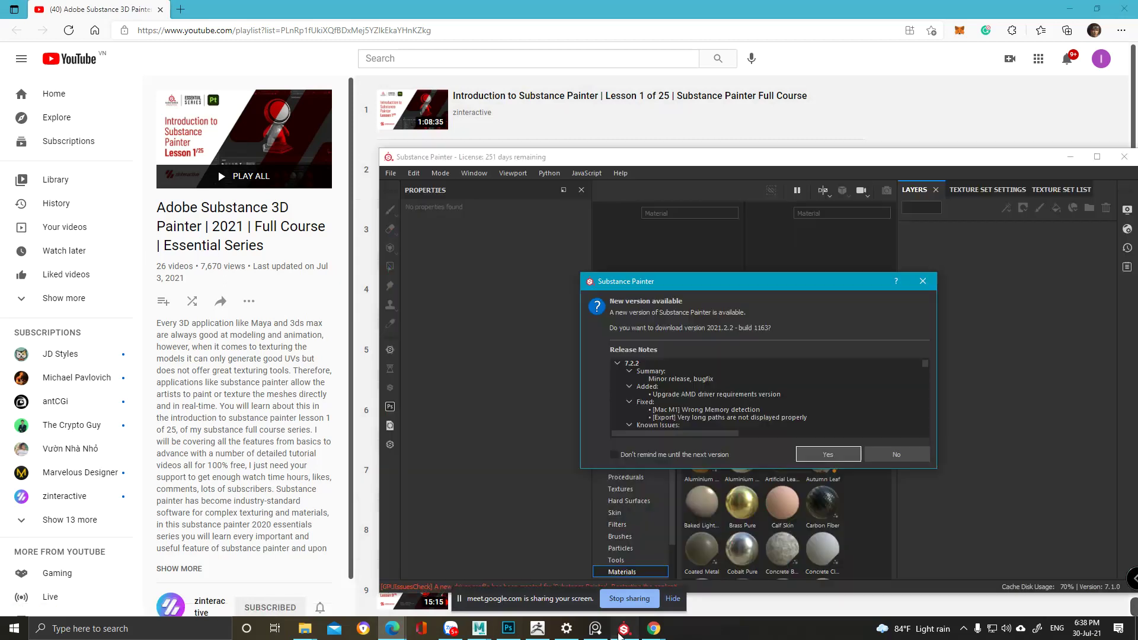
left_click(883, 457)
left_click_drag(713, 164, 550, 109)
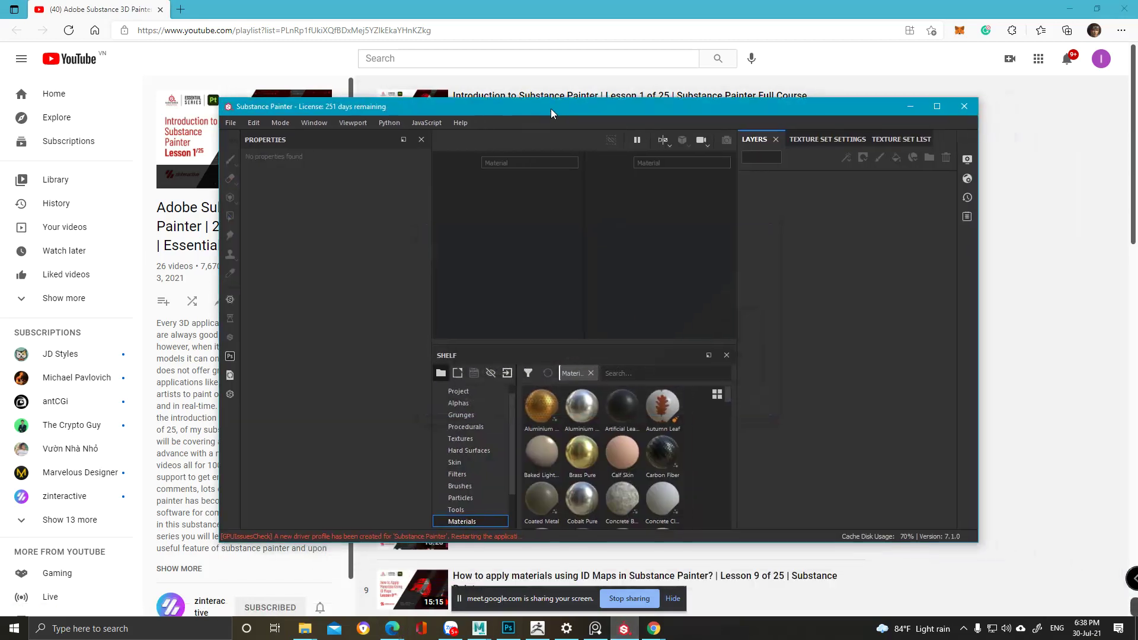
left_click(925, 102)
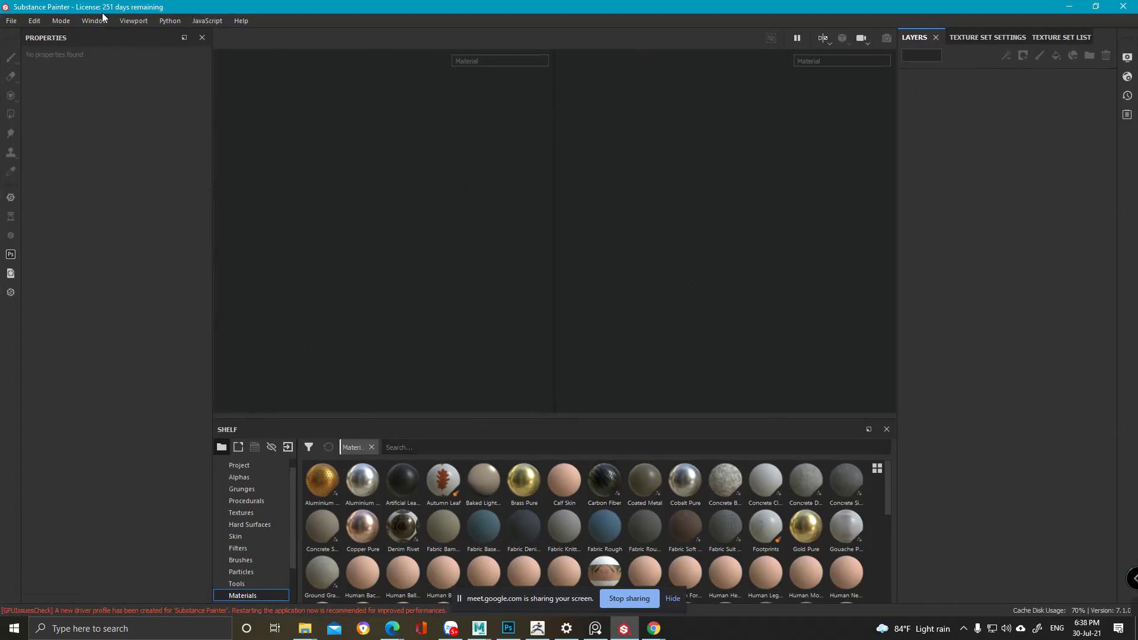
- View the Texture Set Settings, the Layers and the Texture Set List in Substance Painter
left_click(985, 38)
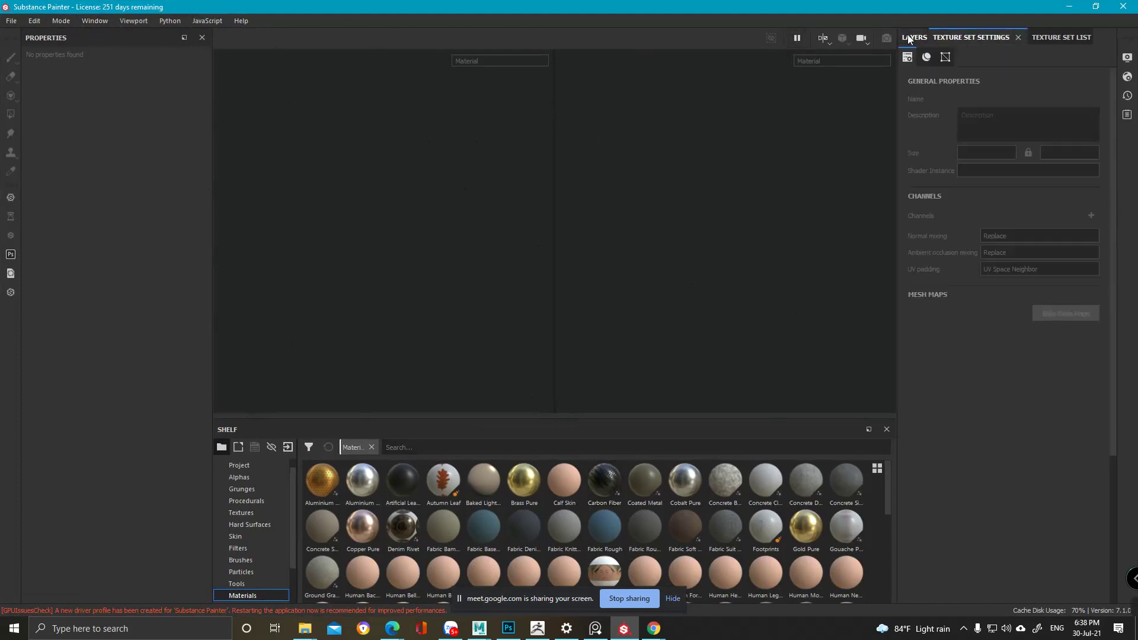
left_click(913, 36)
left_click(1060, 38)
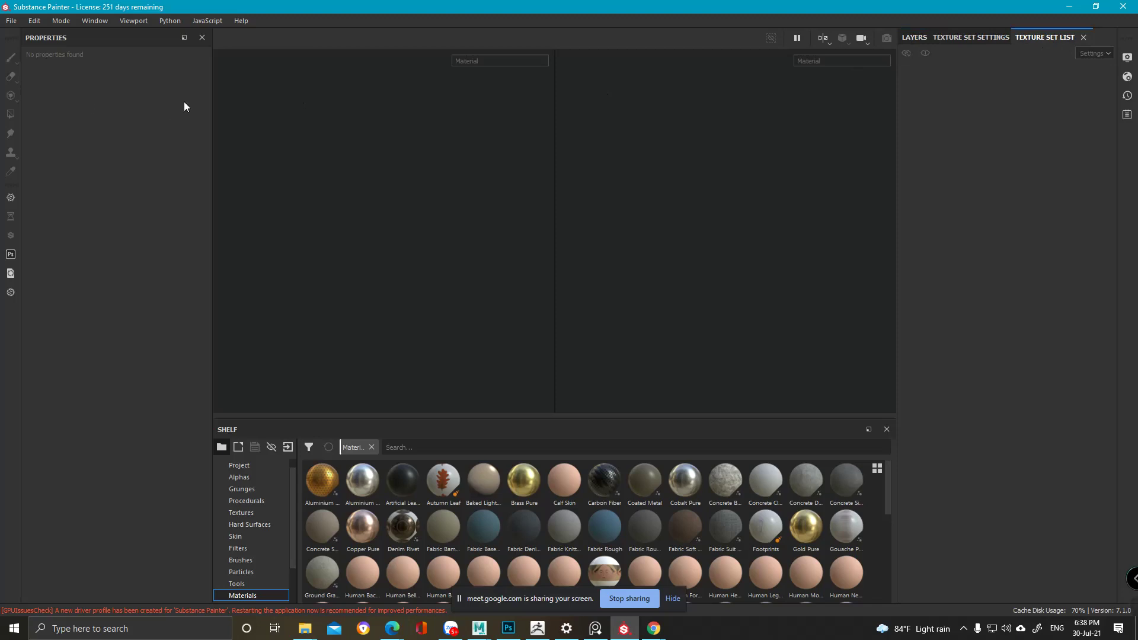
- Return to the playlist, open Lesson 1, "Introduction to Substance Painter", in a new tab, skip to the "Already Baked Mascot" chapter and pause it
left_click(1070, 6)
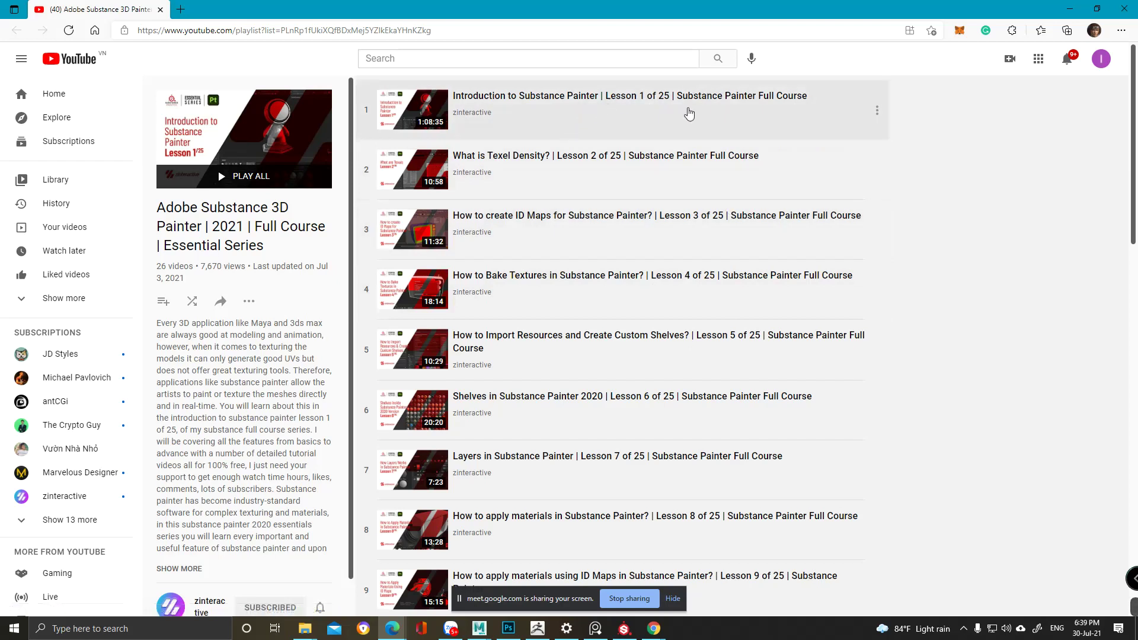
middle_click(516, 97)
left_click(240, 6)
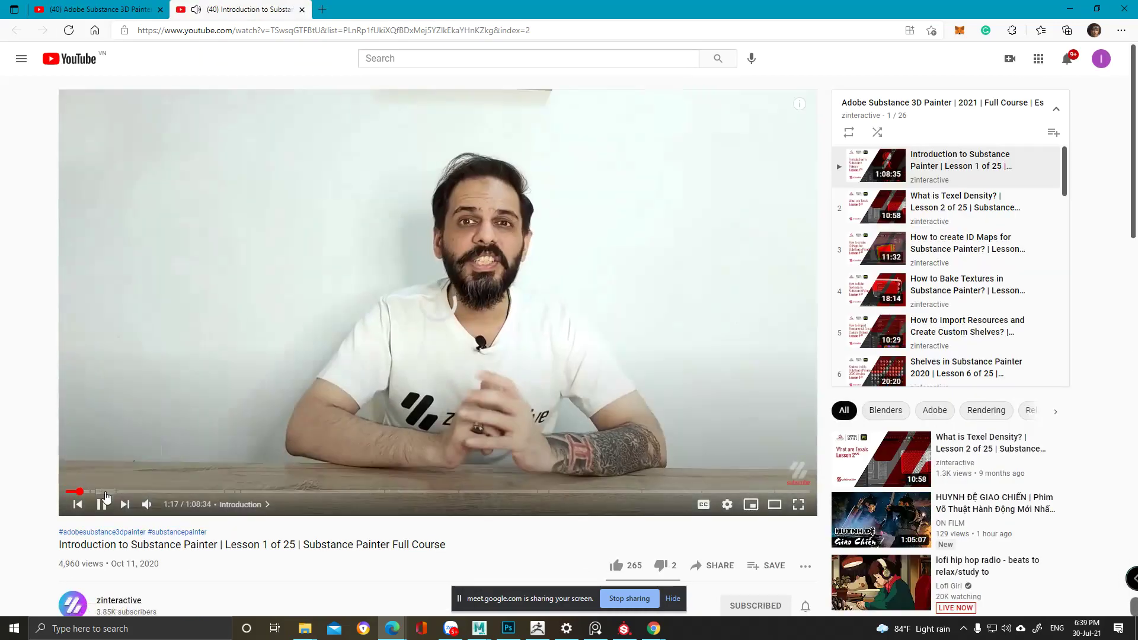
left_click(103, 492)
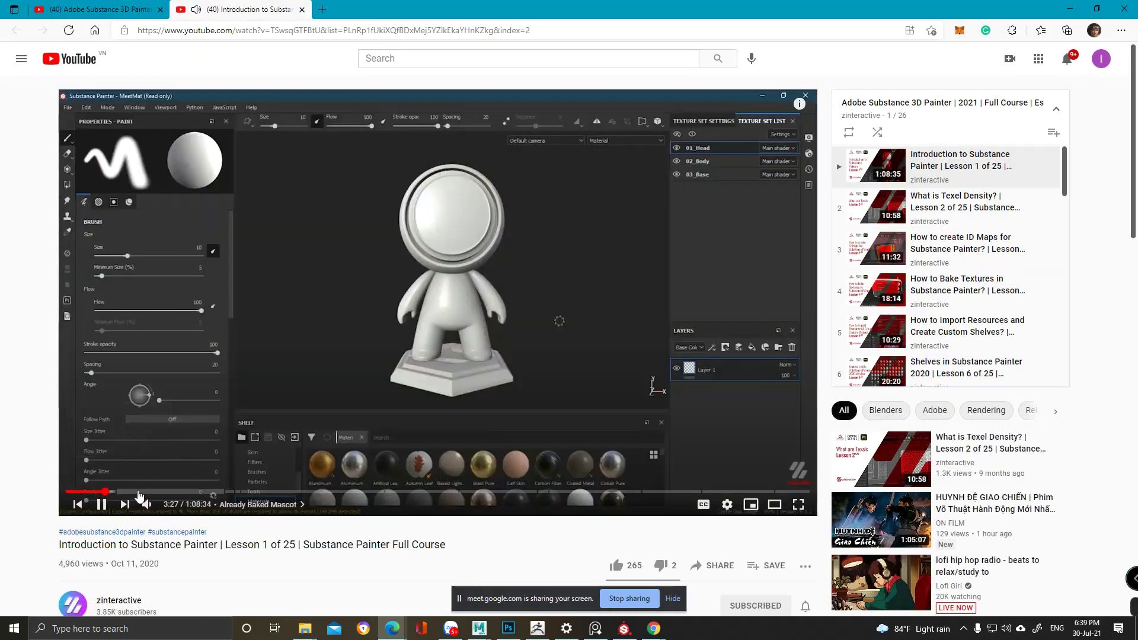
left_click(102, 504)
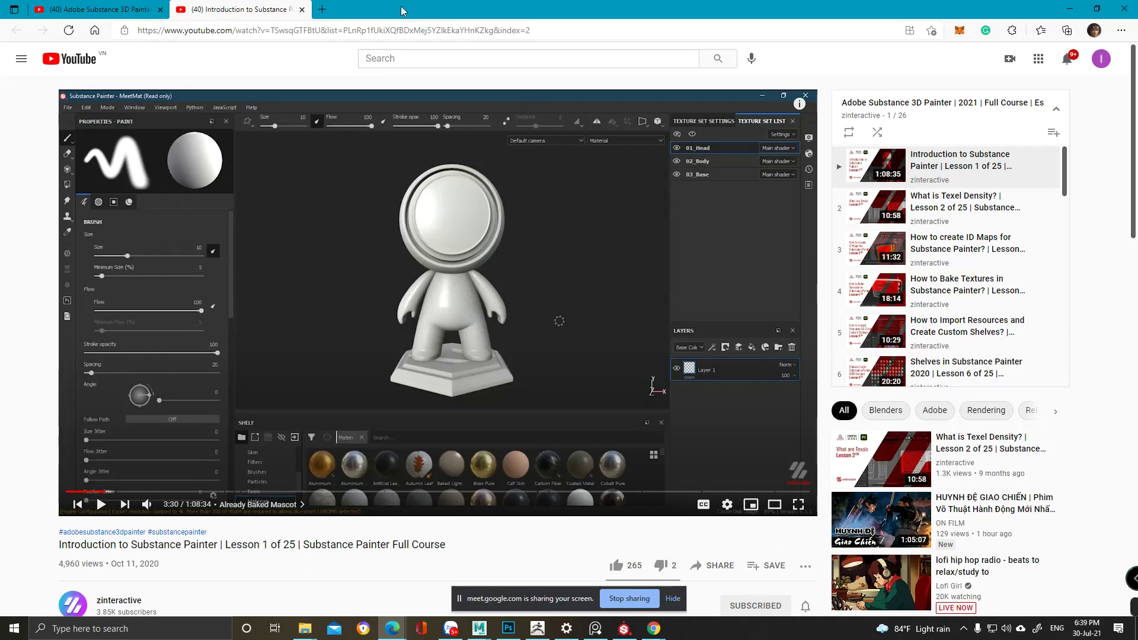
- Search the web for "substance painter basic tutorial" in a new tab and look through the results
left_click(322, 10)
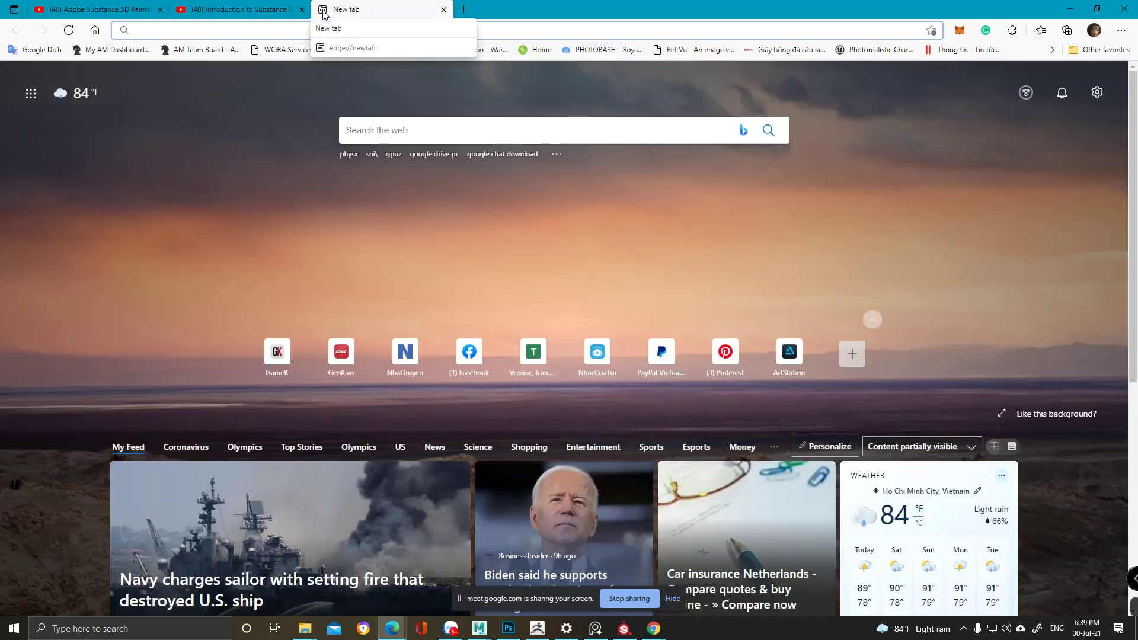
type("substan")
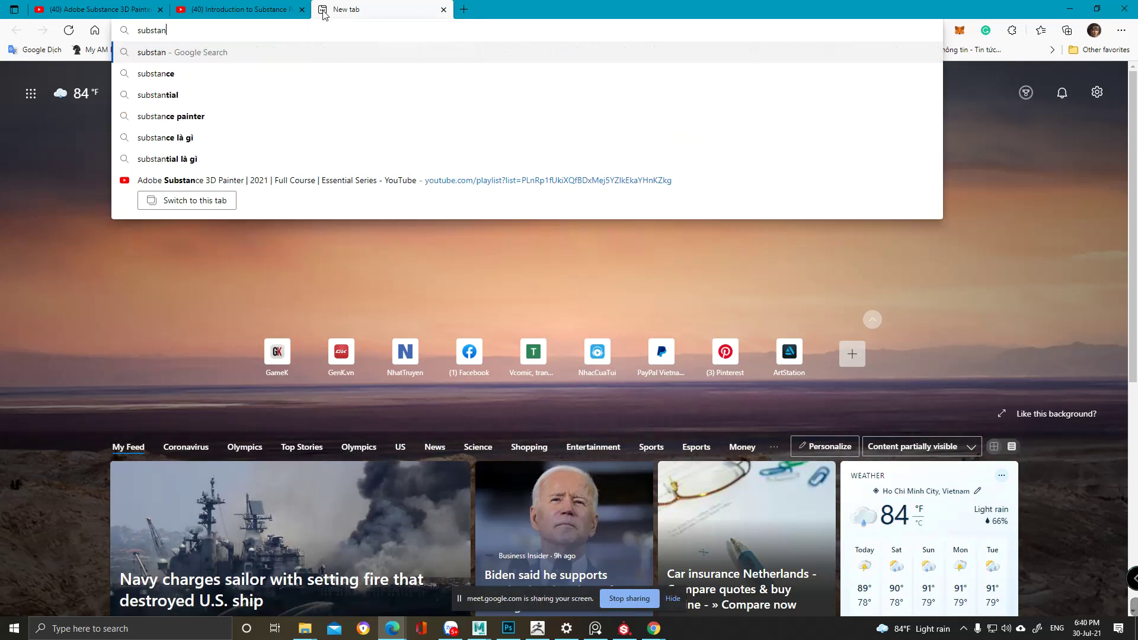
type("ce p")
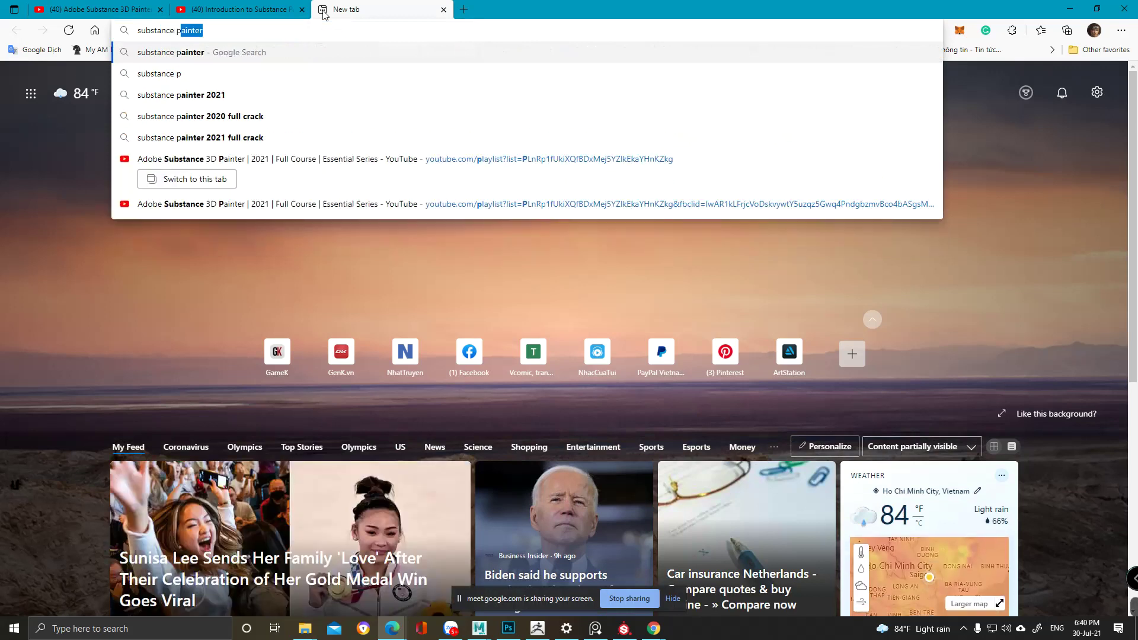
type("ainter")
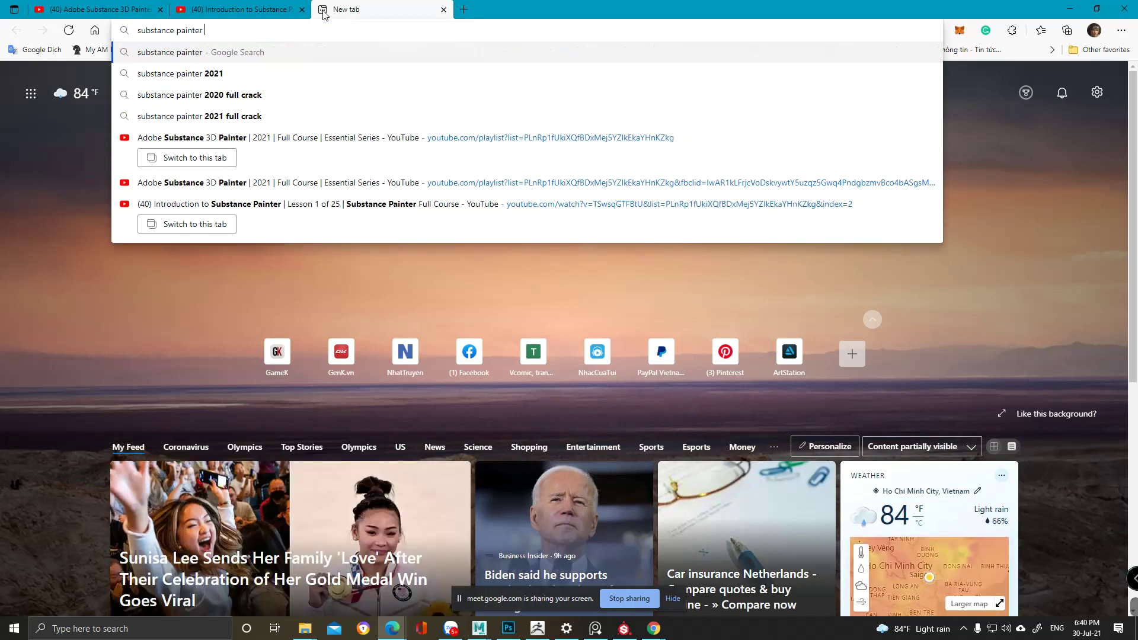
type(" basi")
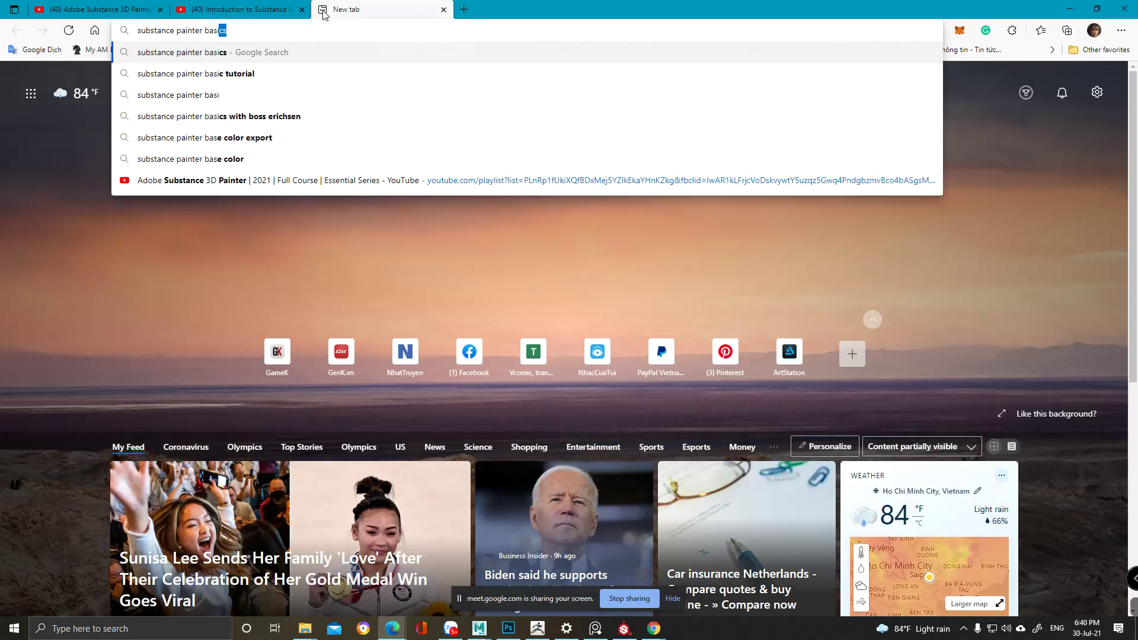
key("Down")
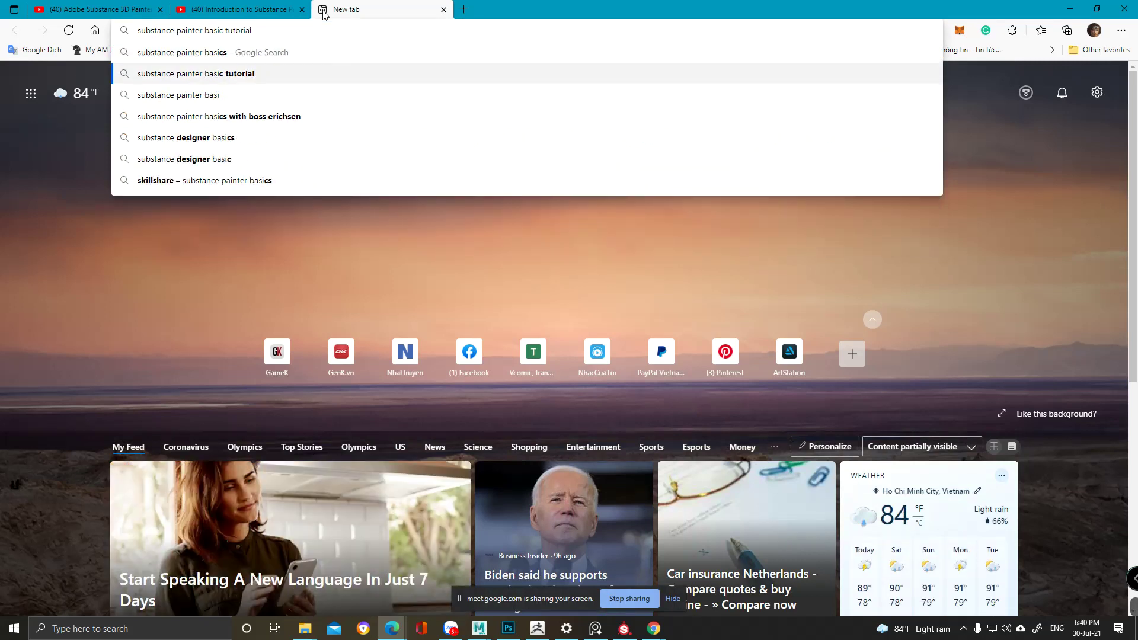
key("Return")
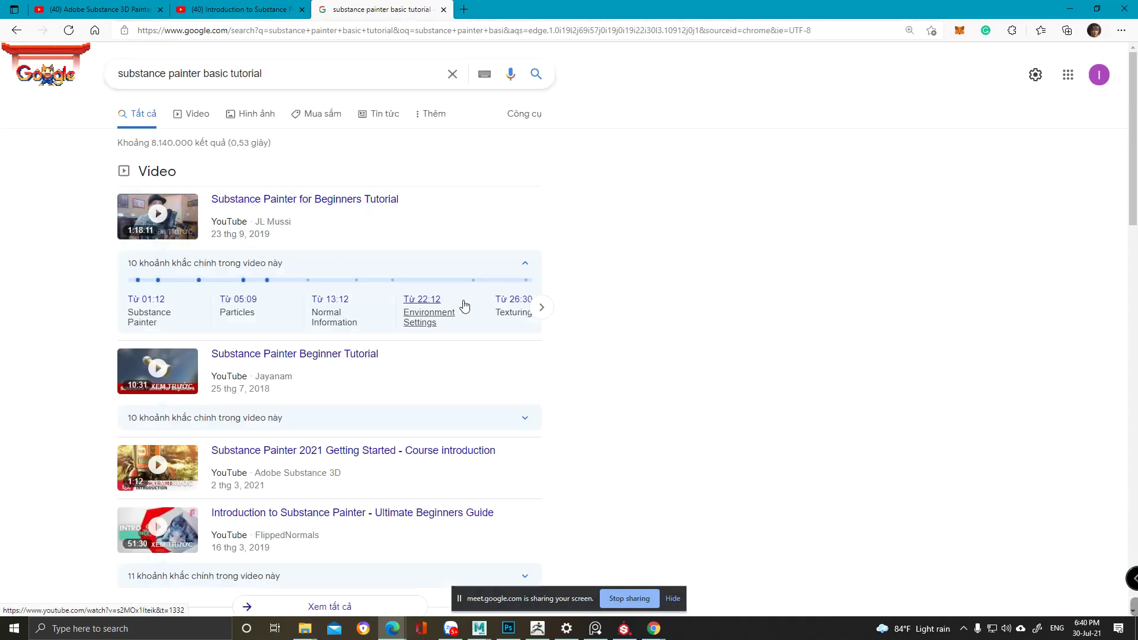
scroll(491, 280, "down", 7)
scroll(896, 97, "up", 5)
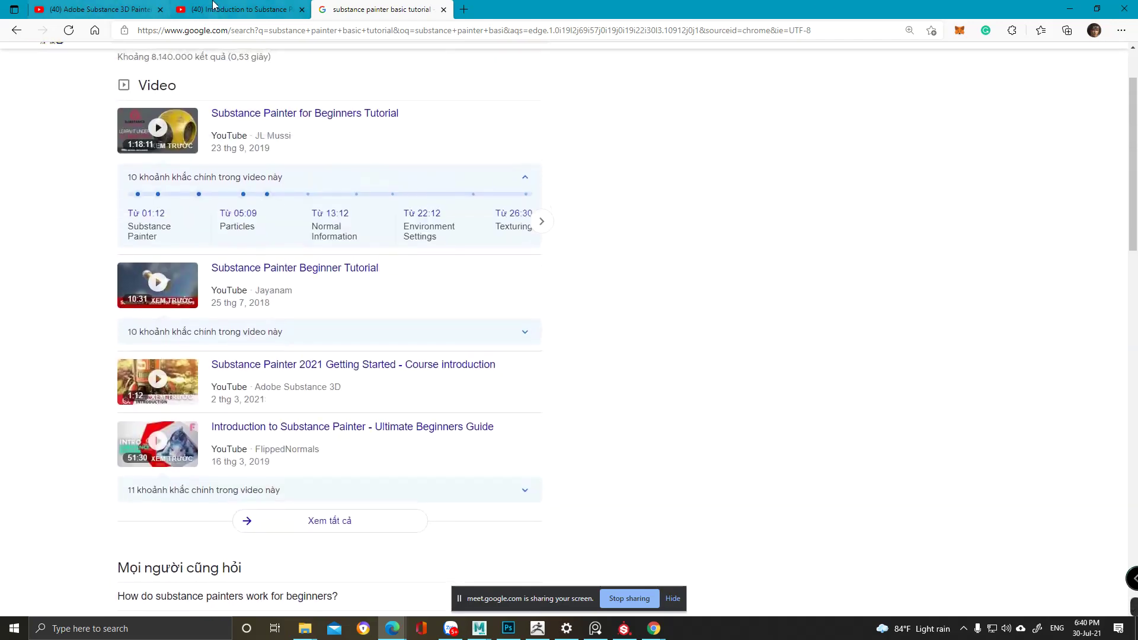
- Return to the Adobe Substance 3D Painter full course playlist and look through its list of lessons
left_click(219, 9)
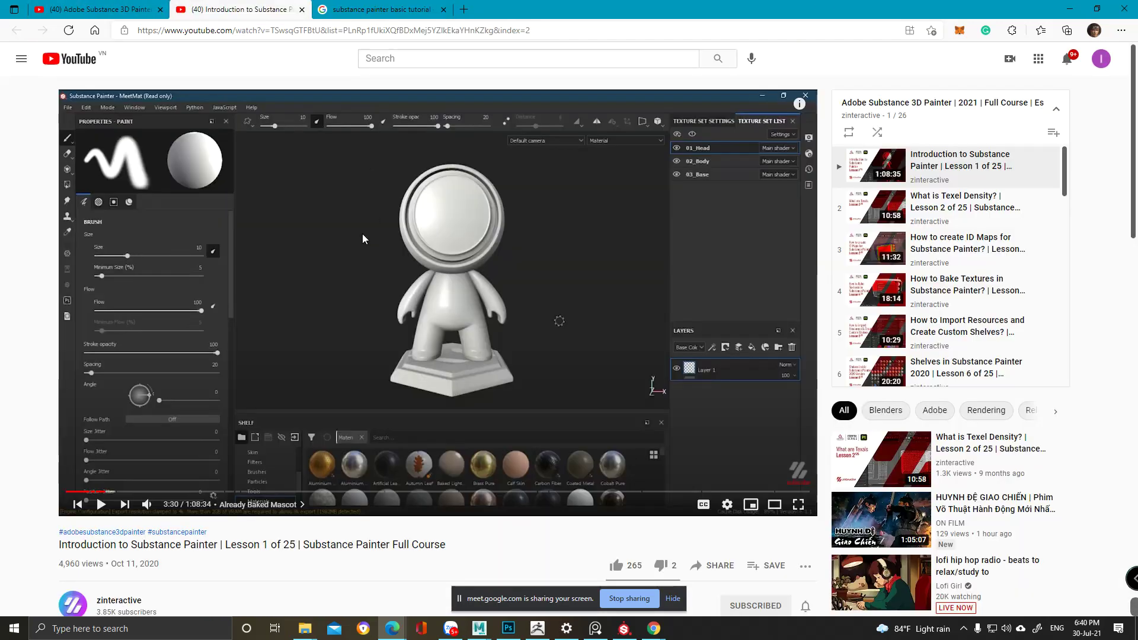
left_click(146, 8)
scroll(683, 314, "down", 3)
scroll(684, 314, "down", 2)
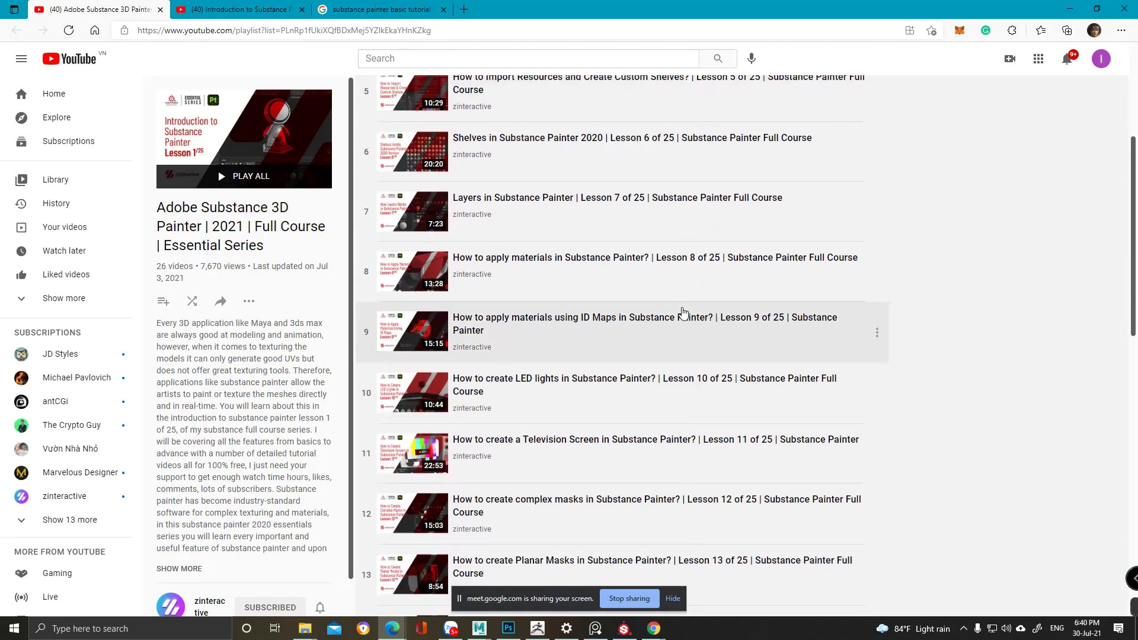
scroll(684, 314, "down", 3)
scroll(615, 399, "down", 1)
scroll(615, 413, "down", 2)
scroll(613, 402, "up", 1)
scroll(612, 401, "down", 3)
scroll(612, 396, "up", 2)
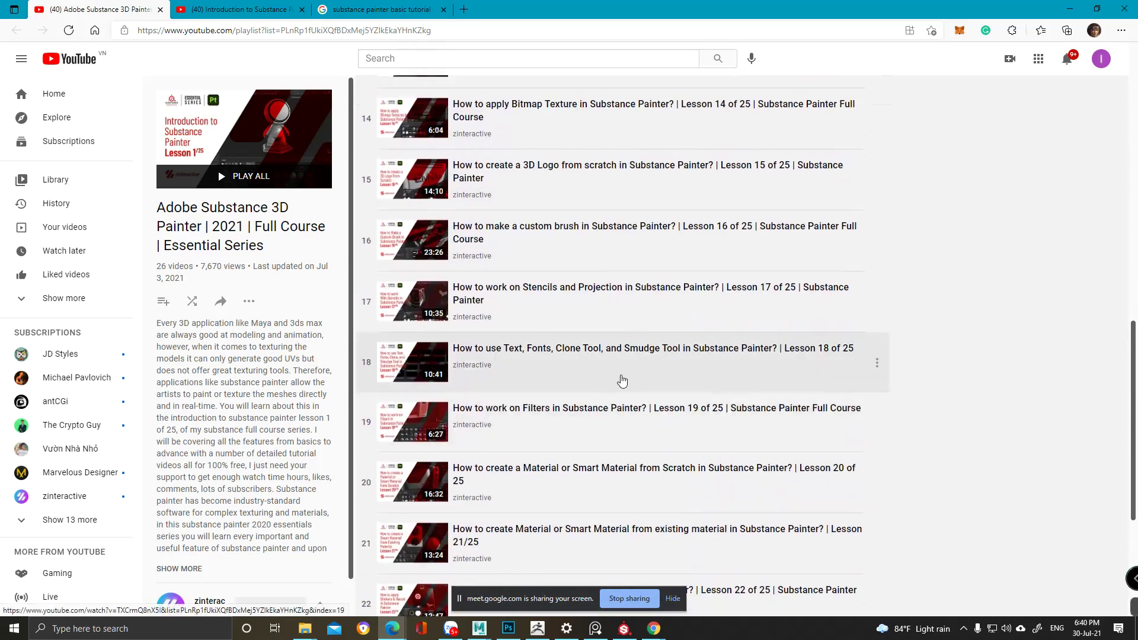
scroll(632, 148, "up", 7)
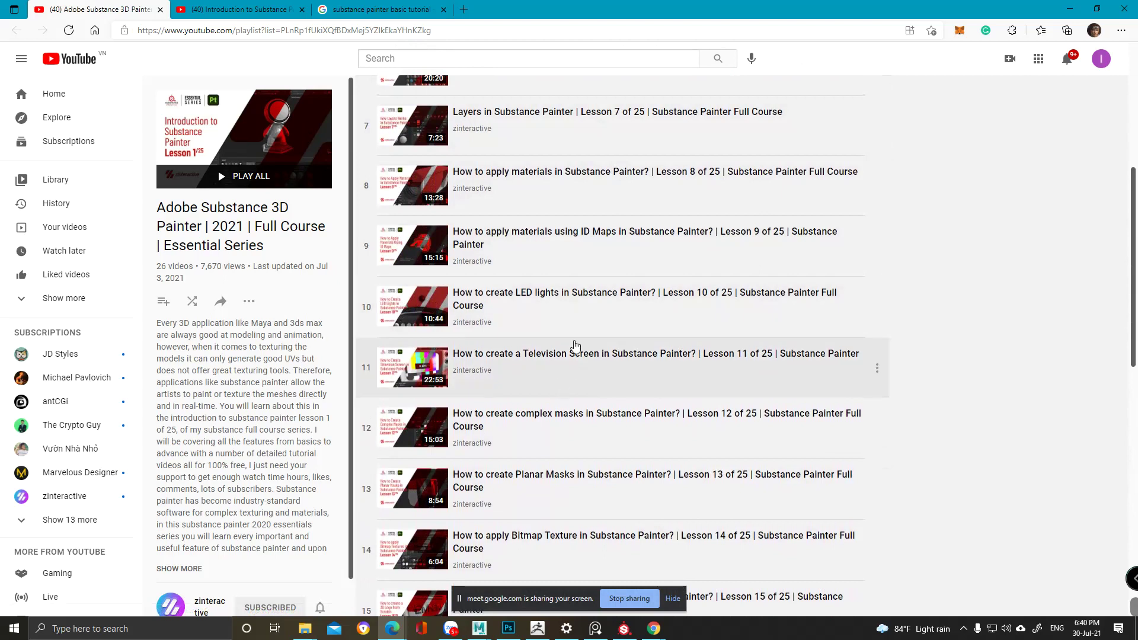
scroll(614, 304, "down", 11)
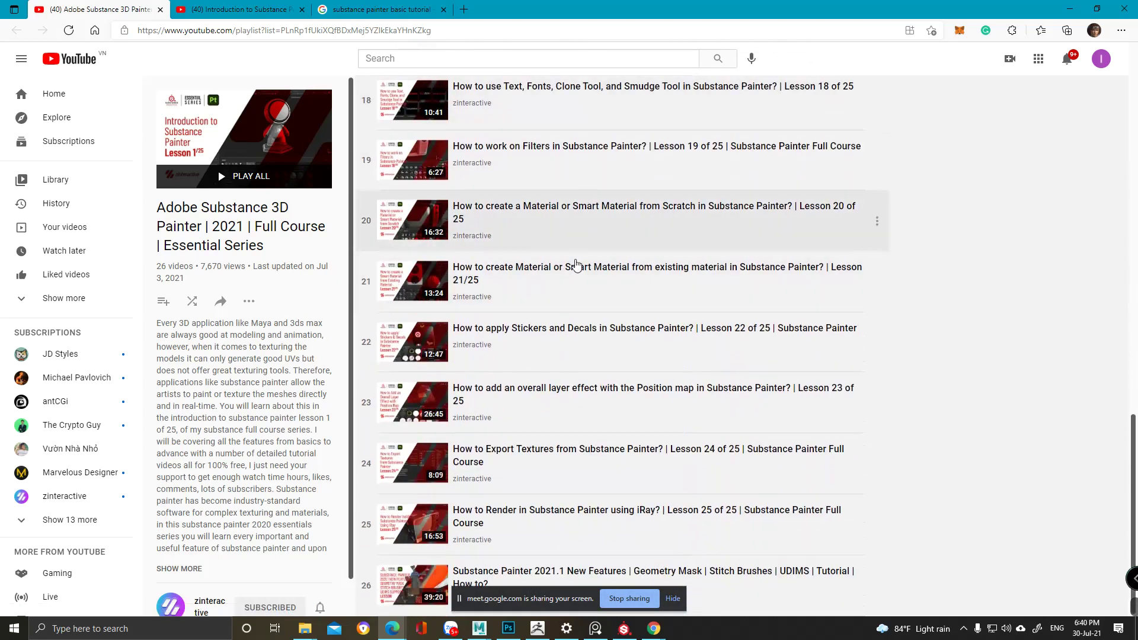
scroll(620, 433, "up", 17)
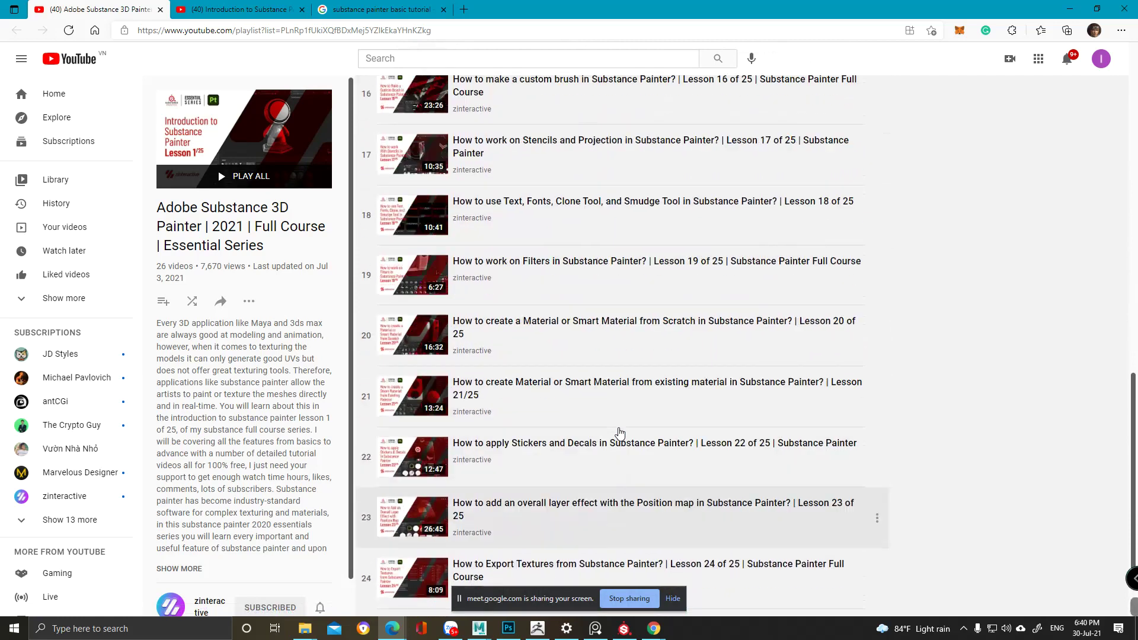
scroll(620, 433, "down", 1)
scroll(619, 433, "up", 2)
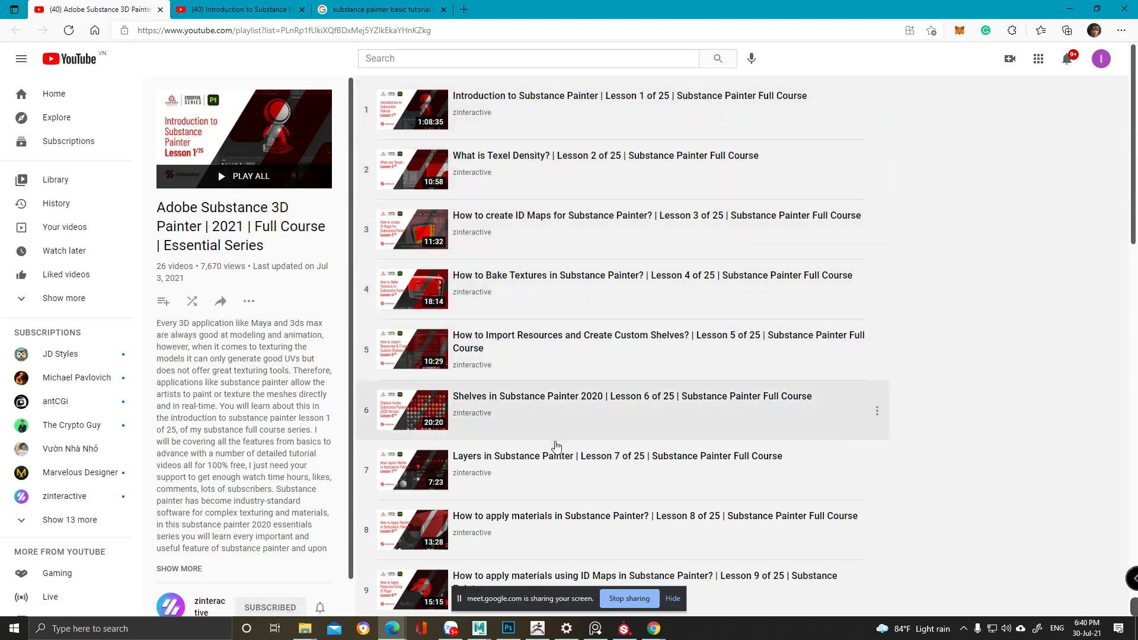
- Go over the playlist again from Lesson 1 to the texture export and iRay rendering lessons
scroll(534, 309, "down", 7)
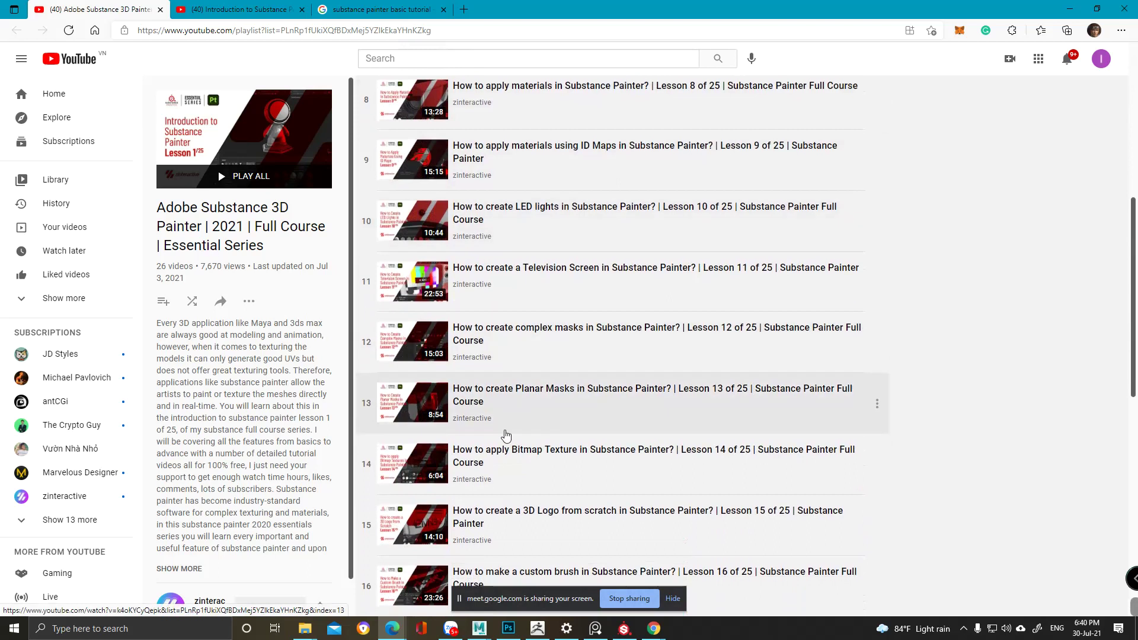
scroll(543, 307, "down", 6)
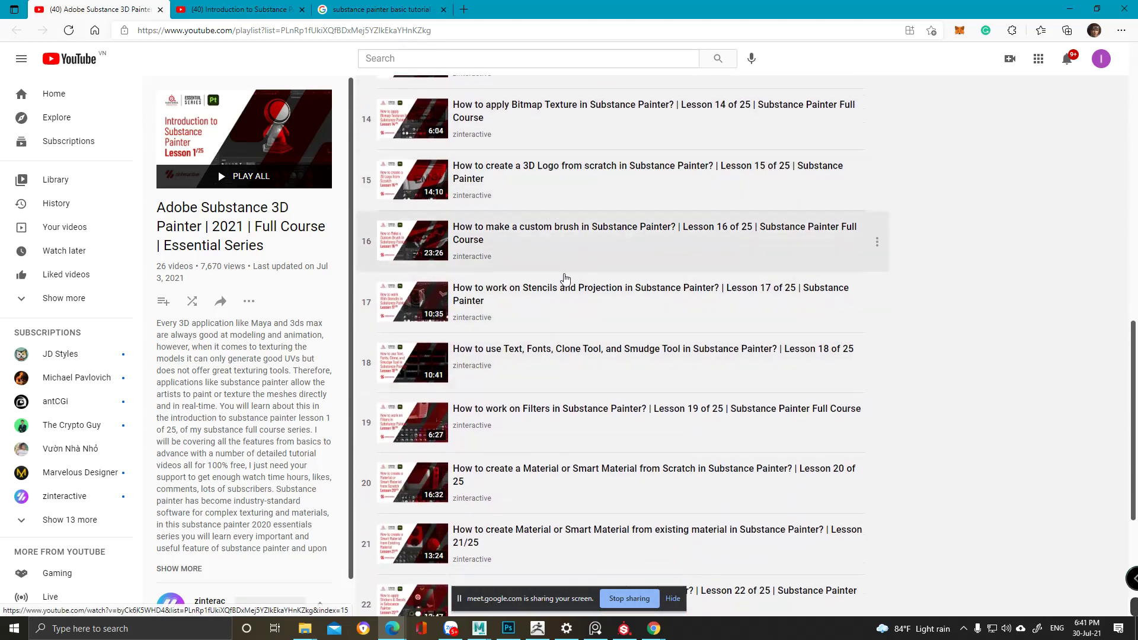
scroll(611, 443, "down", 4)
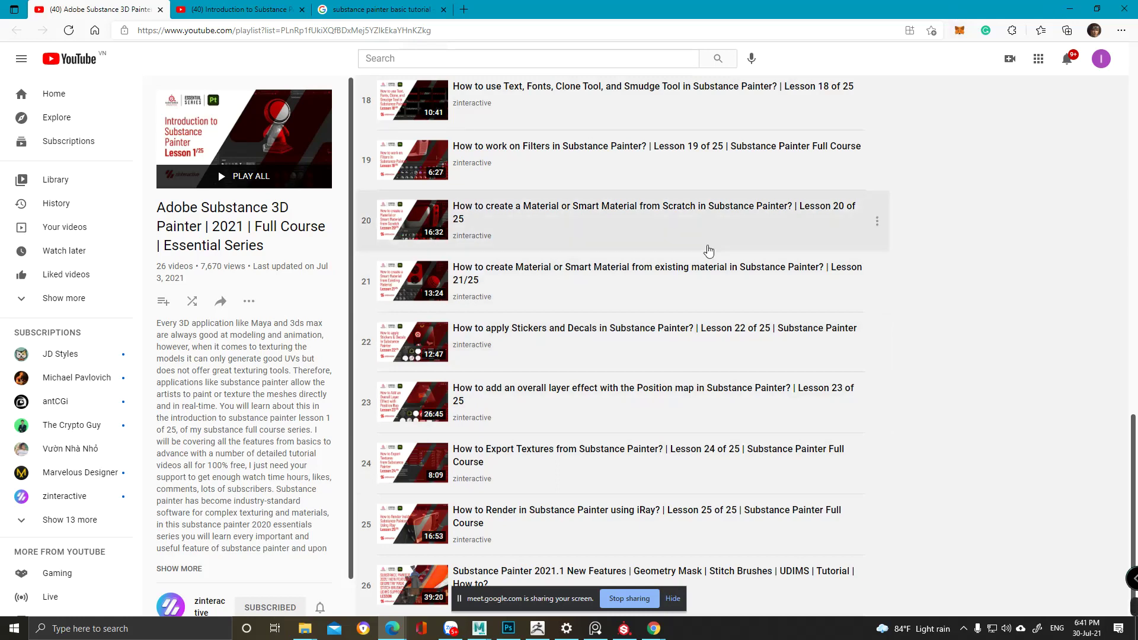
scroll(706, 248, "up", 10)
scroll(475, 160, "up", 7)
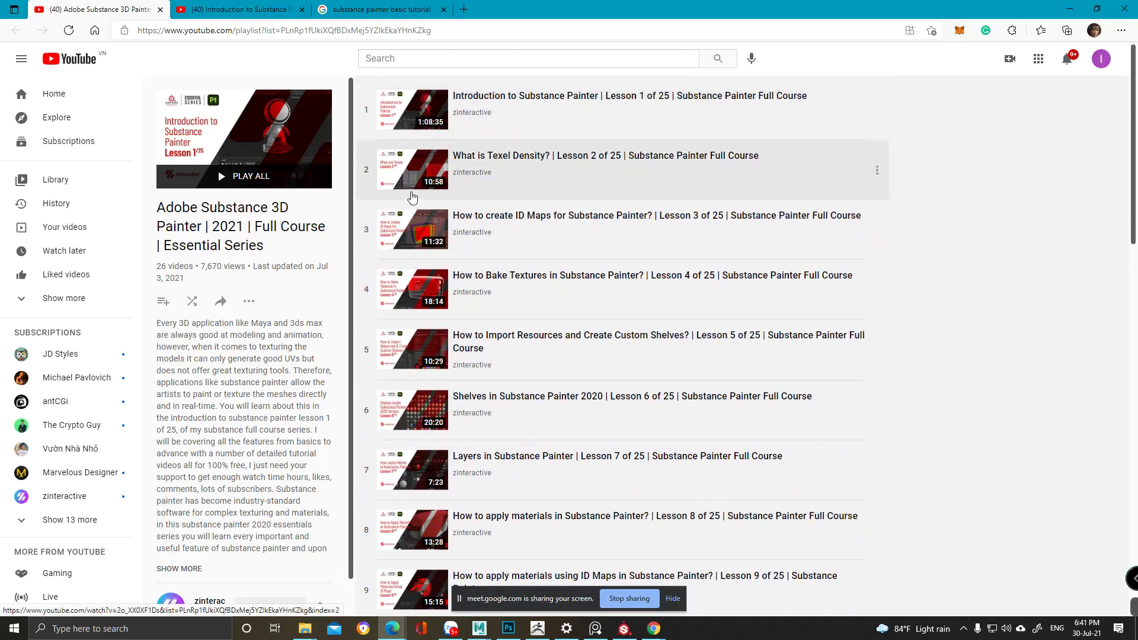
scroll(417, 186, "down", 12)
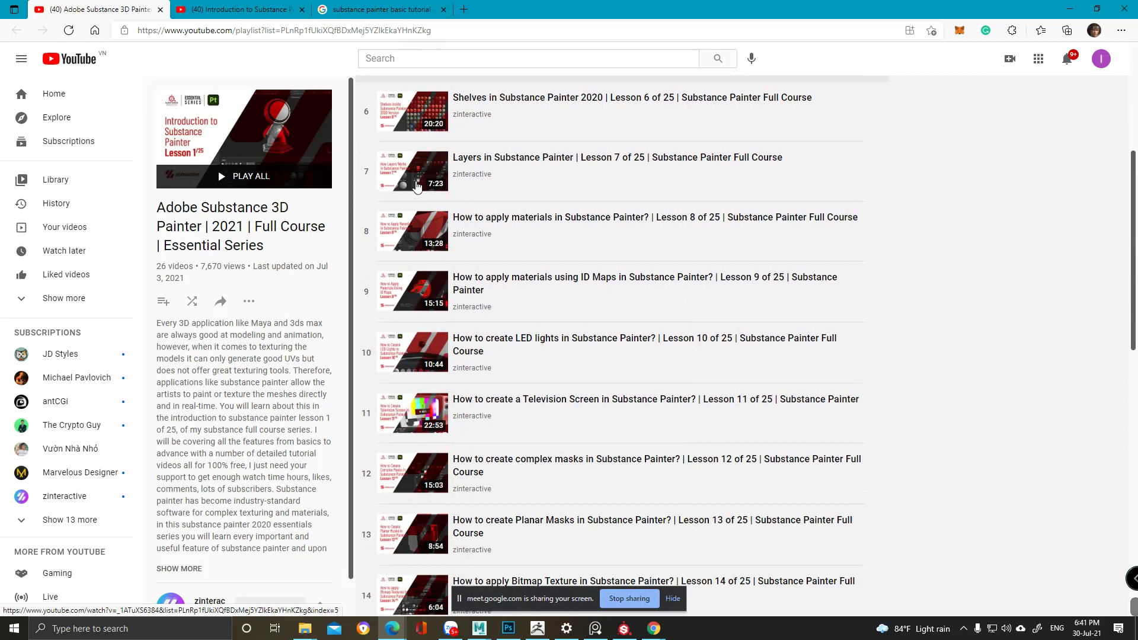
scroll(418, 190, "down", 5)
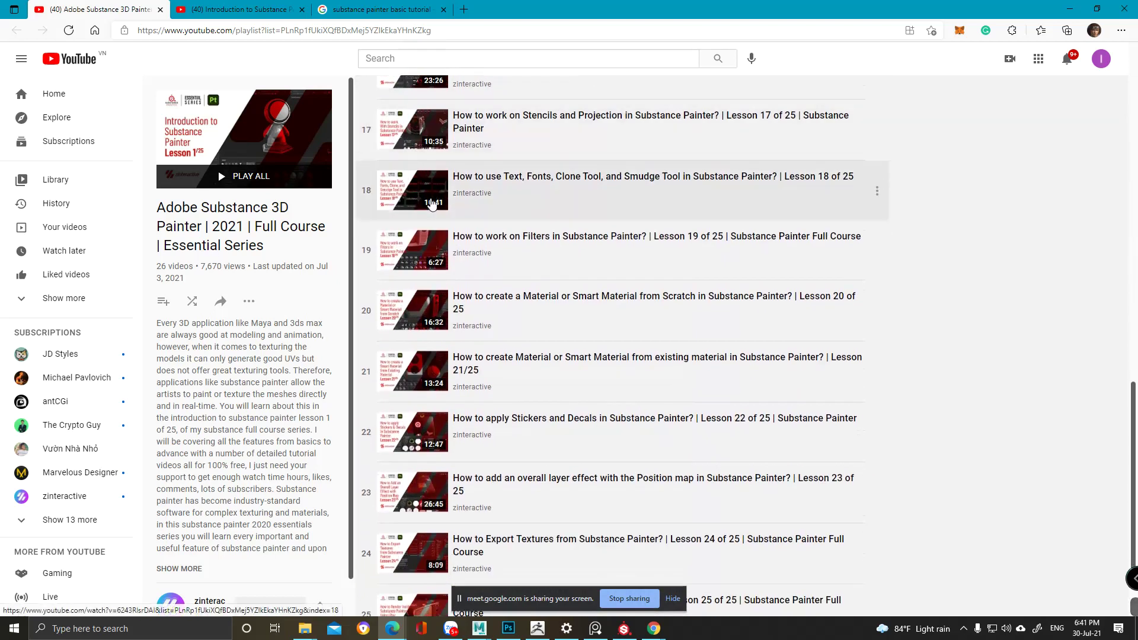
scroll(504, 248, "down", 1)
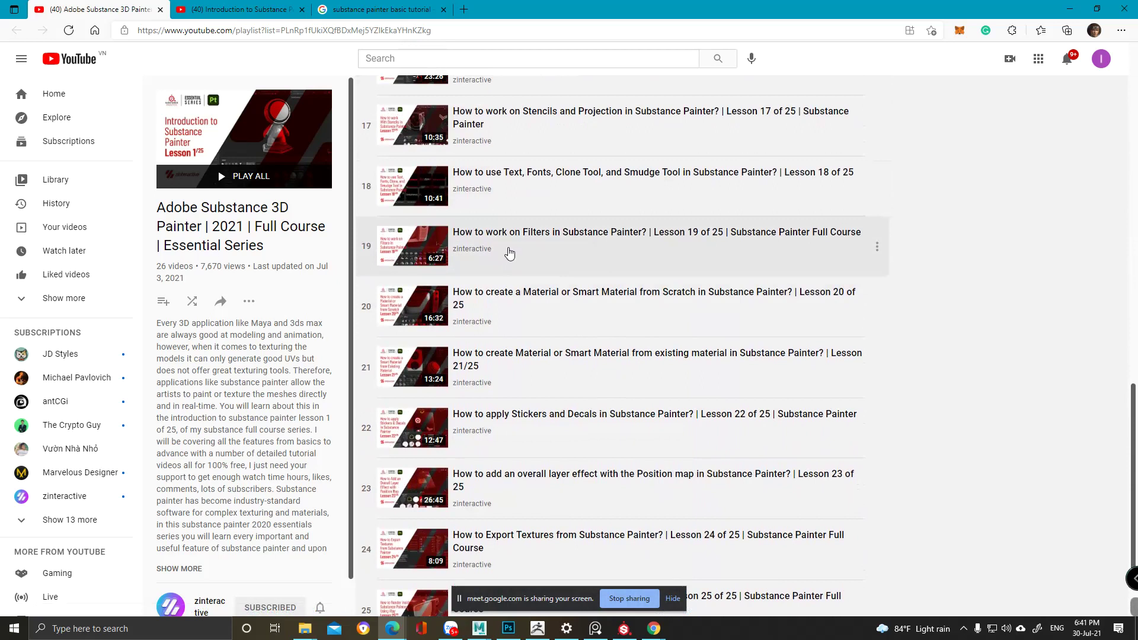
scroll(509, 254, "down", 2)
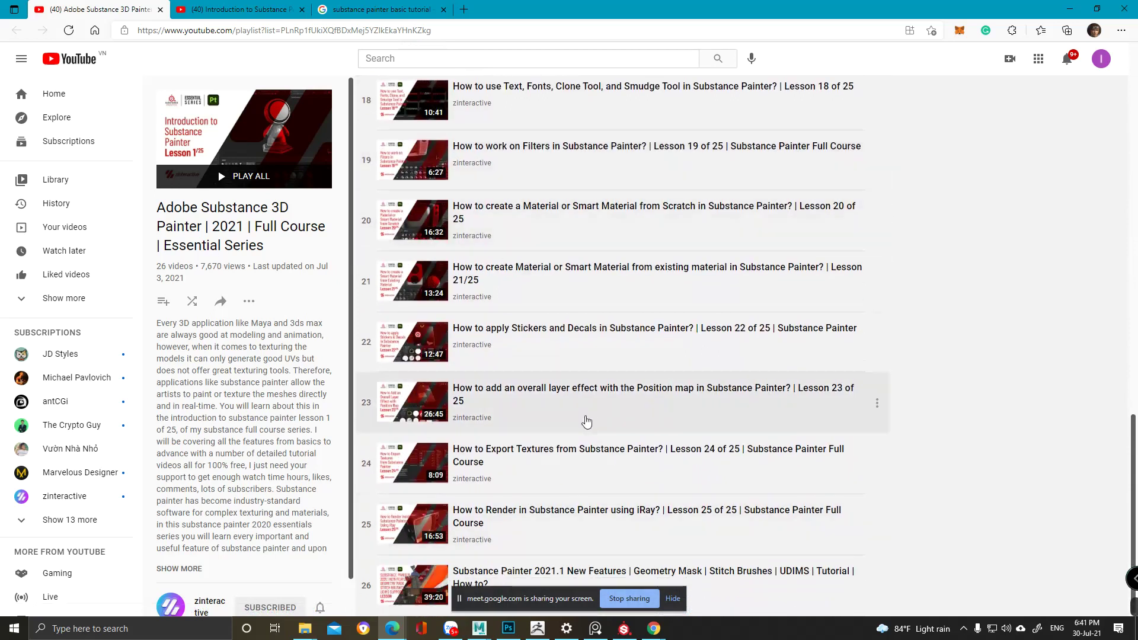
left_click(1070, 10)
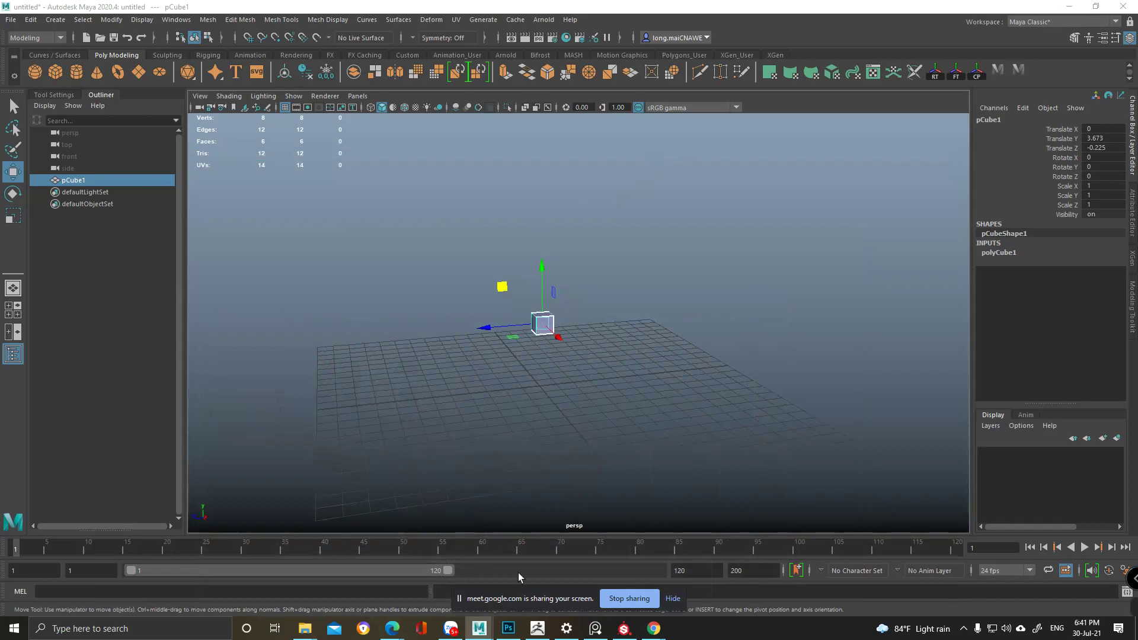
mouse_move(655, 630)
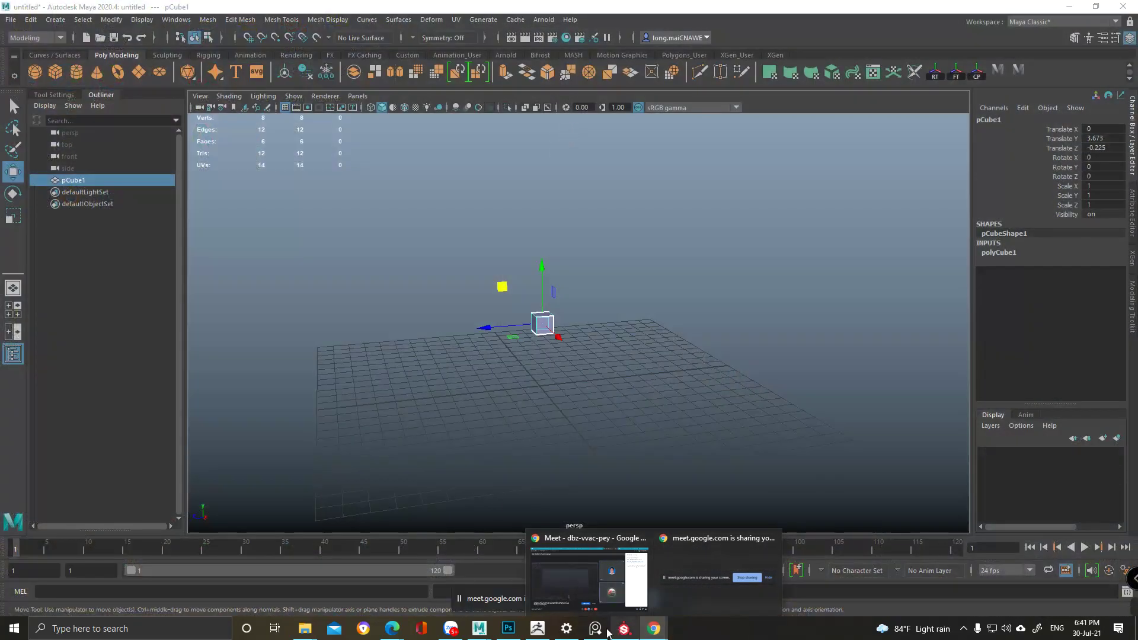
mouse_move(392, 629)
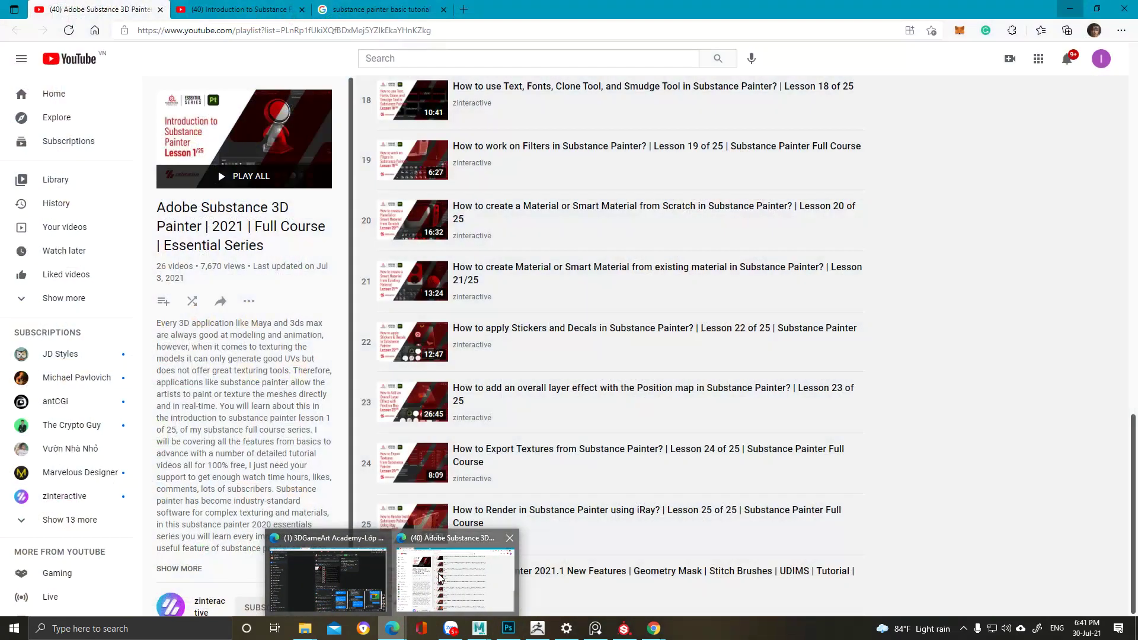
left_click(439, 578)
- Go back to the start of the playlist, check the lesson list beside the Lesson 1 video, and return to the playlist page
scroll(581, 261, "up", 10)
scroll(581, 261, "up", 6)
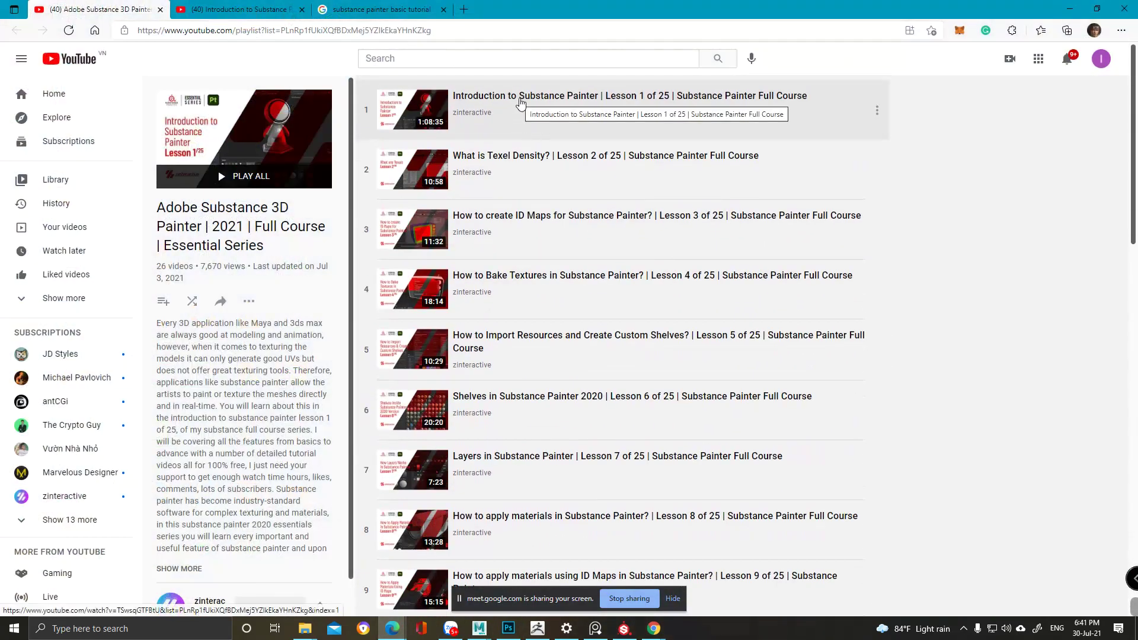
left_click(188, 11)
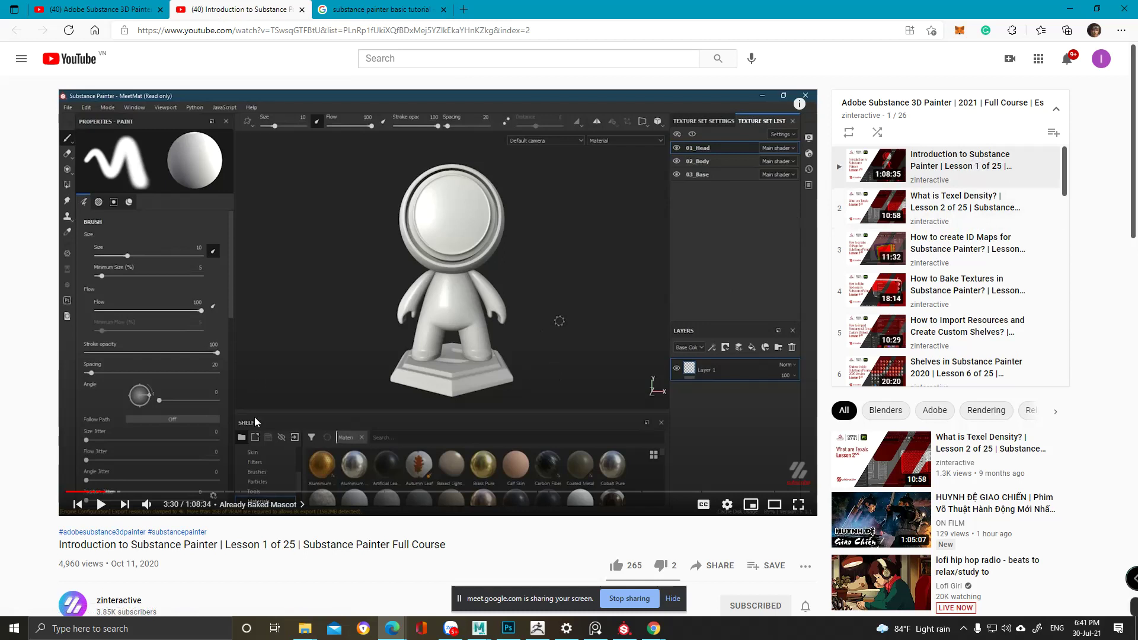
scroll(961, 231, "down", 14)
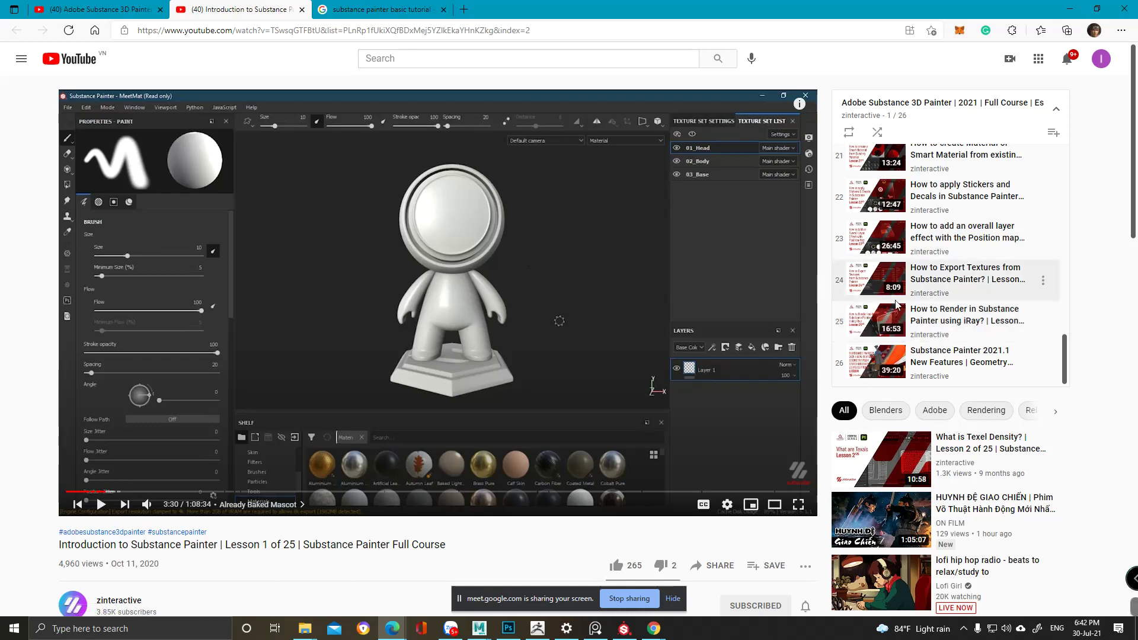
scroll(948, 171, "up", 7)
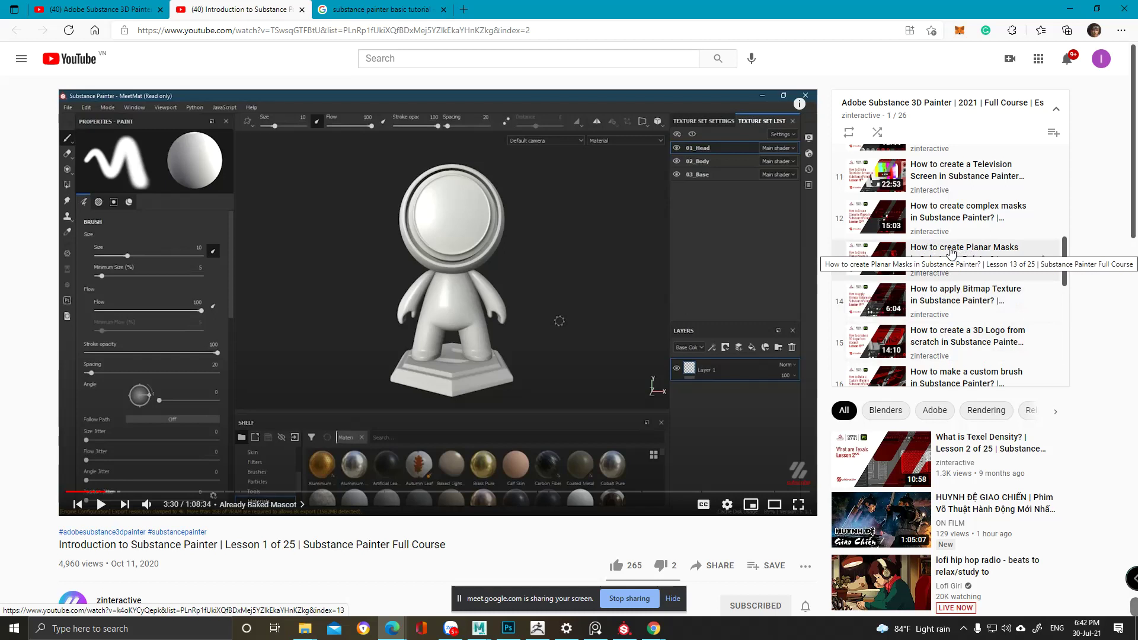
left_click(105, 8)
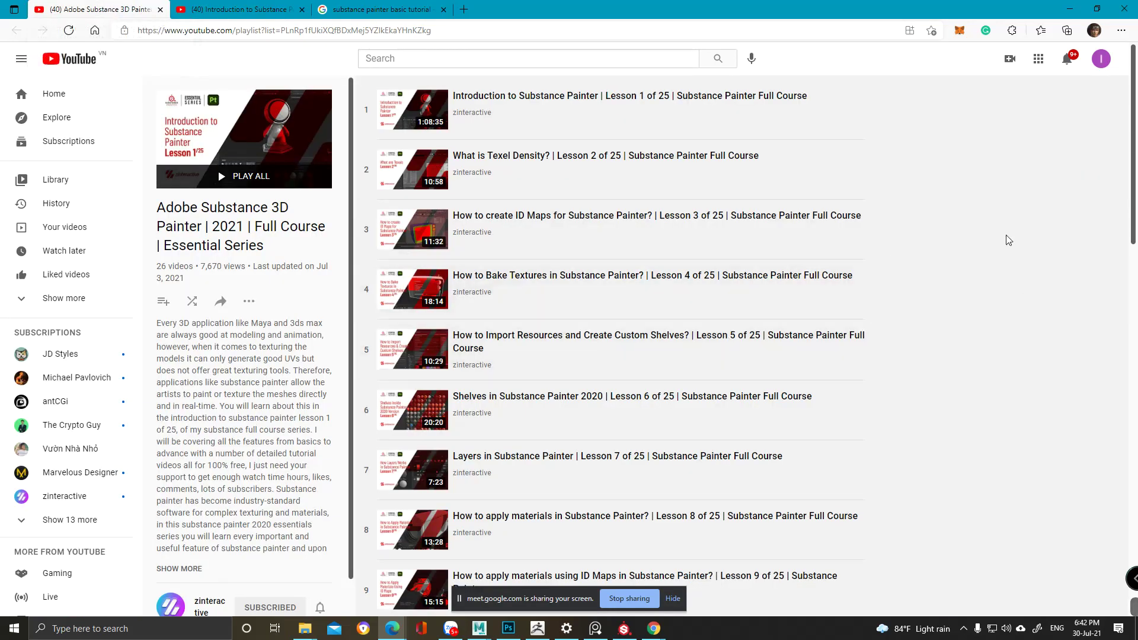
- Switch to Maya and orbit the perspective view to see the cube from higher up
left_click(1070, 9)
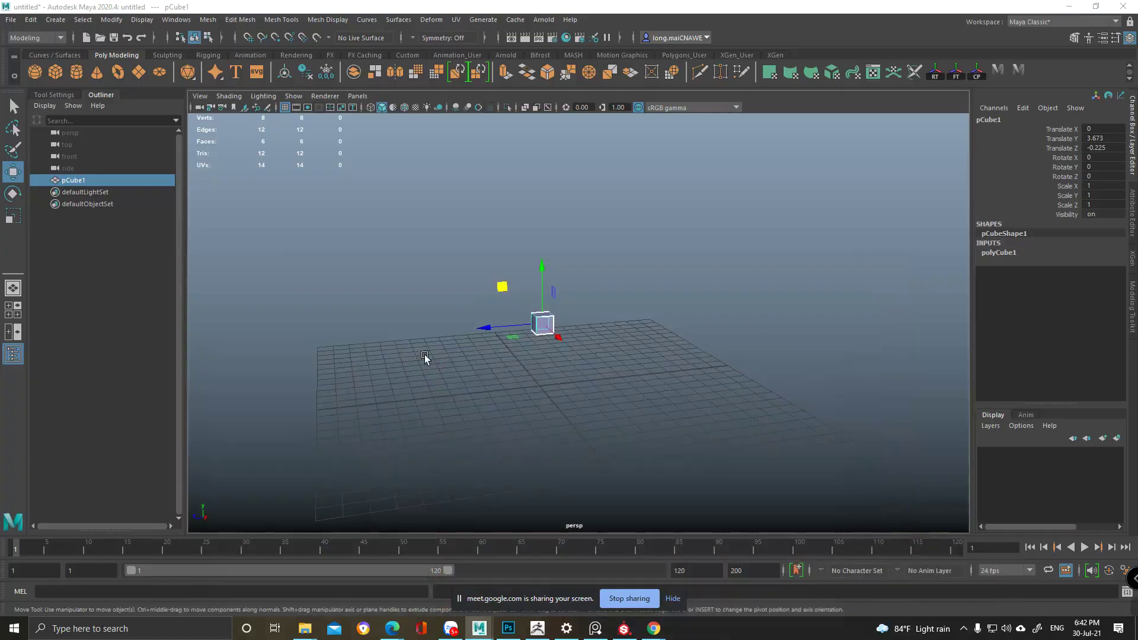
mouse_move(500, 348)
left_mouse_down("alt")
mouse_move(436, 332)
mouse_move(521, 367)
mouse_move(561, 404)
mouse_move(541, 414)
left_mouse_up("alt")
left_click(621, 628)
left_click(622, 627)
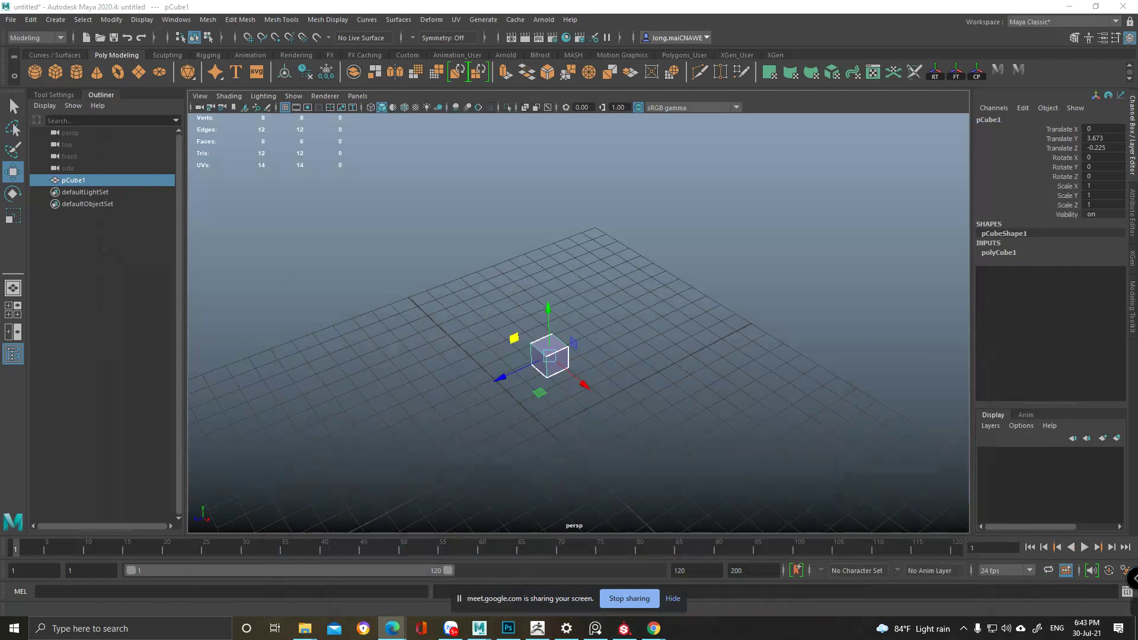
- Move lens1.mb from Downloads into the student's folder under Hocvien, replacing the existing copy there
left_click(305, 628)
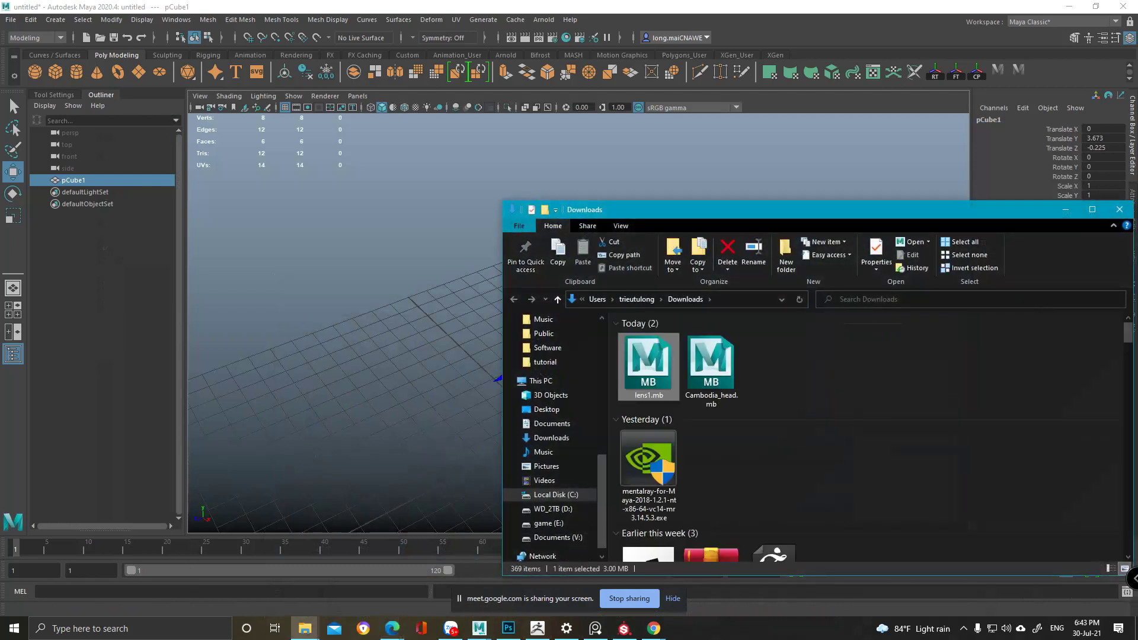
left_click_drag(652, 211, 500, 108)
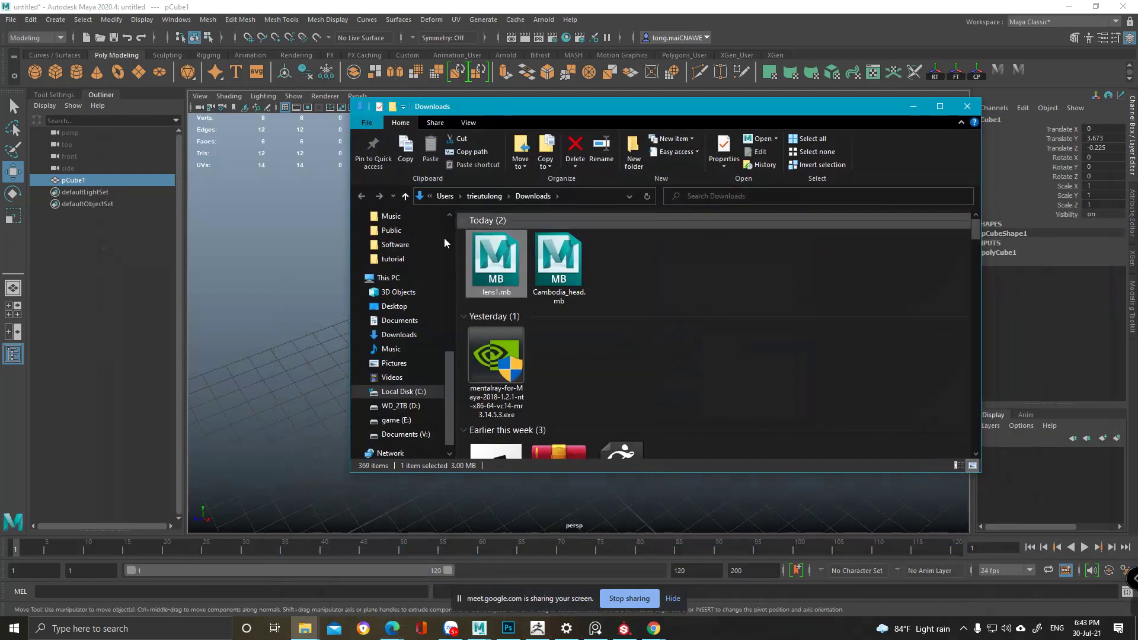
scroll(414, 255, "up", 4)
scroll(403, 266, "up", 3)
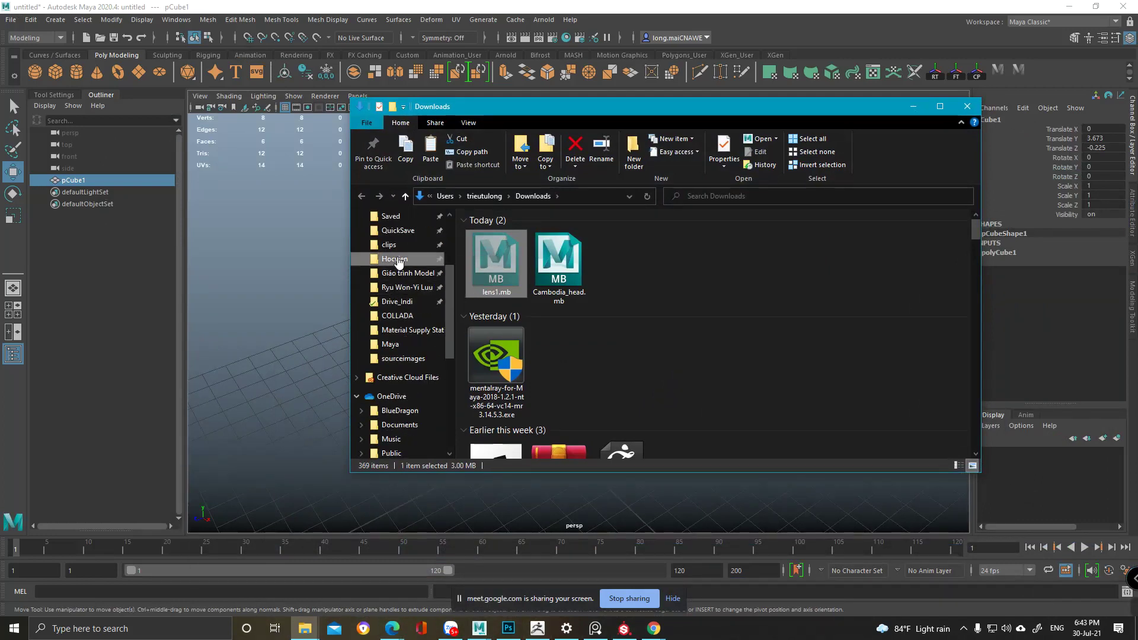
left_click(395, 259)
double_click(880, 245)
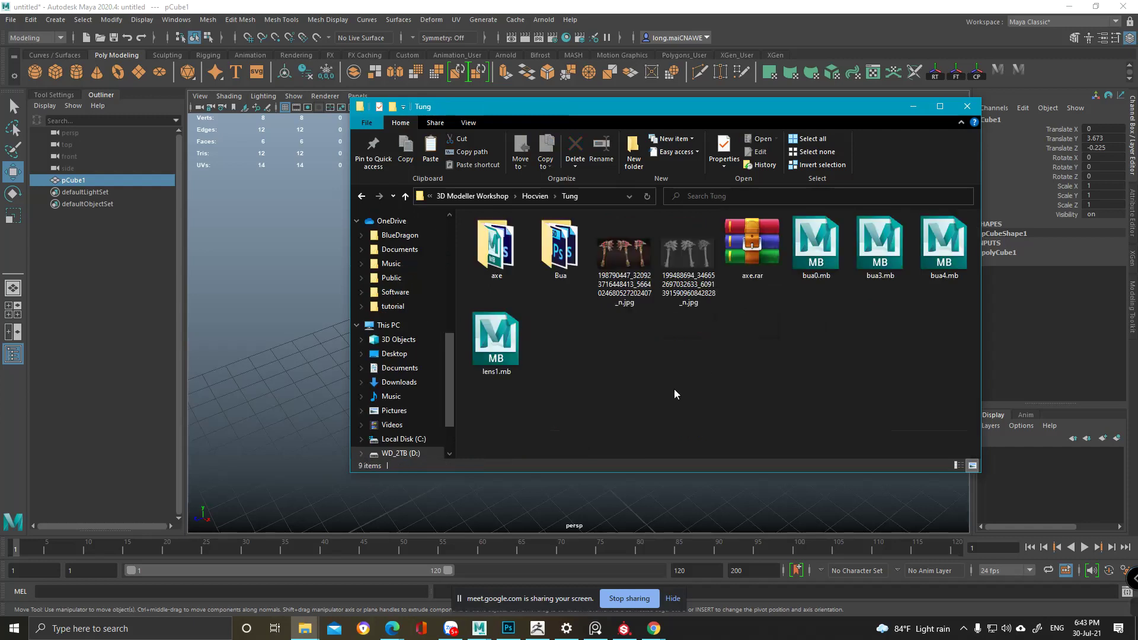
key("ctrl+v")
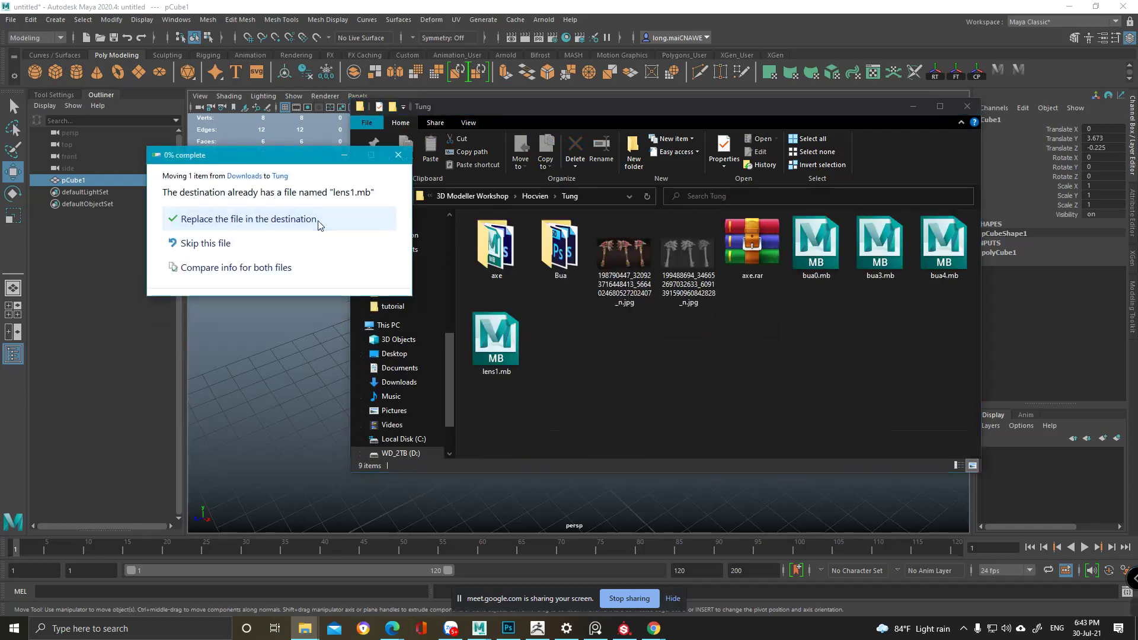
left_click(318, 220)
- Copy that folder's path and open lens1.mb from it in Maya, discarding the untitled scene
left_click(606, 195)
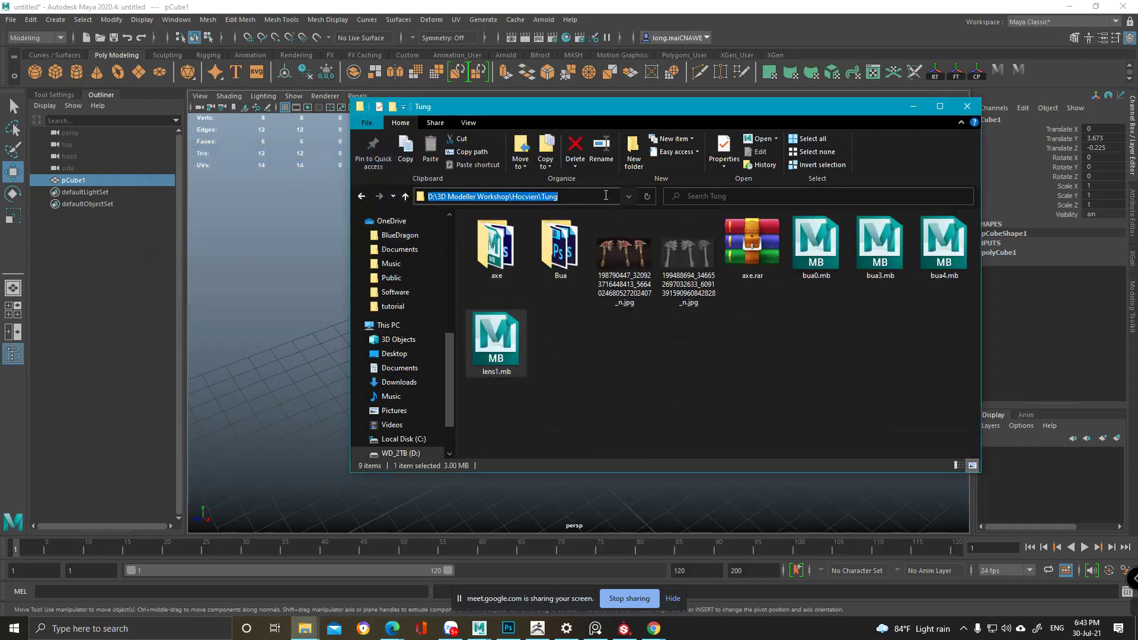
left_click(11, 20)
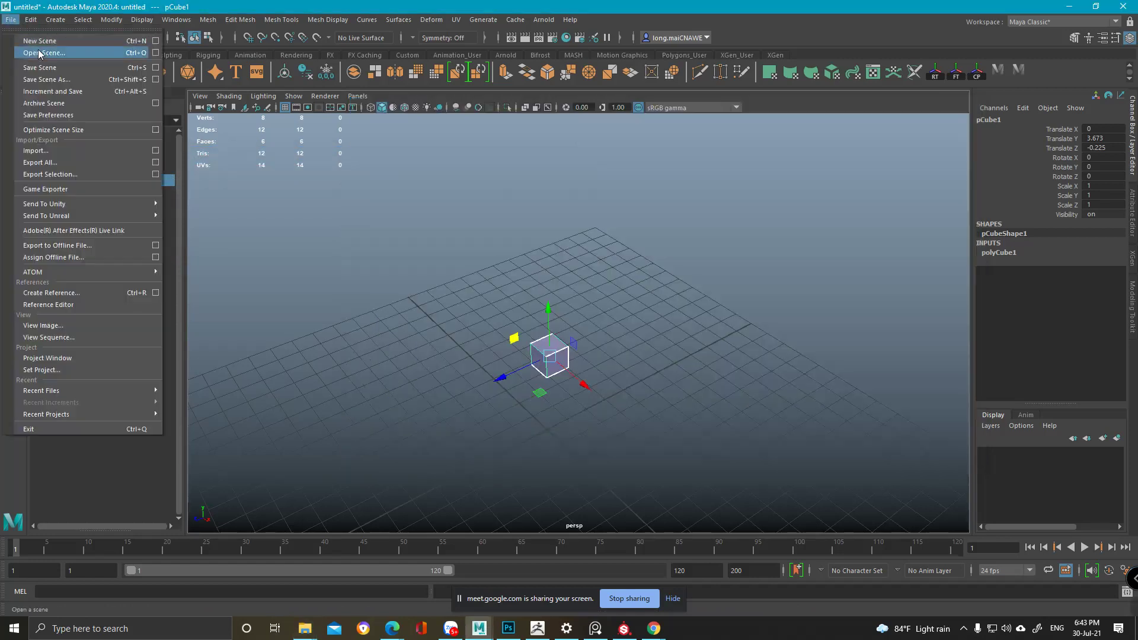
left_click(40, 53)
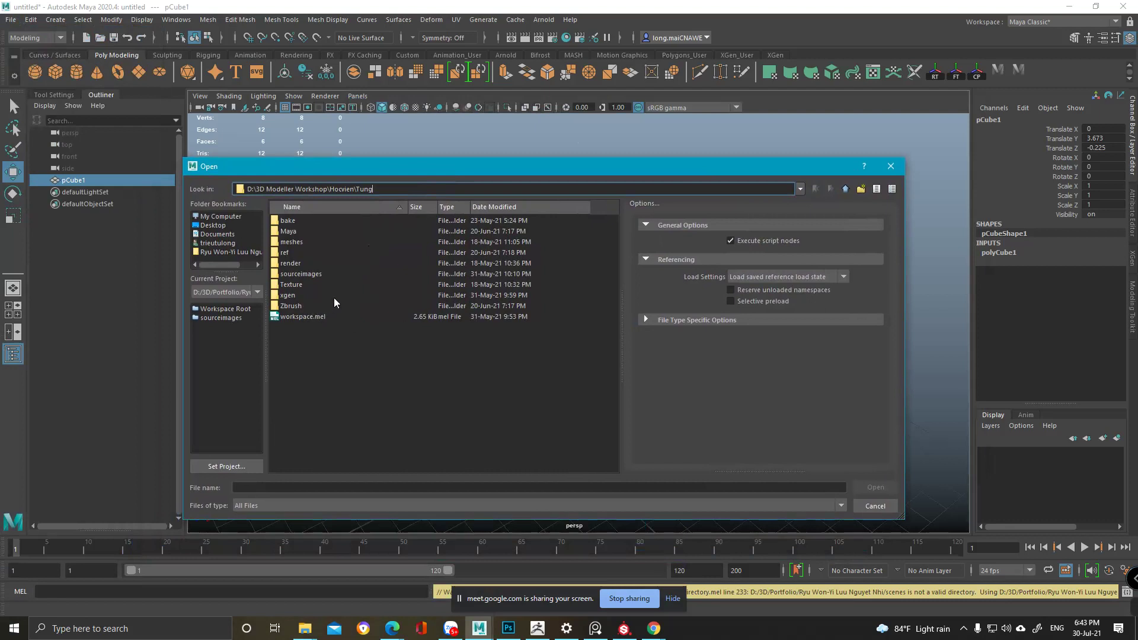
double_click(293, 305)
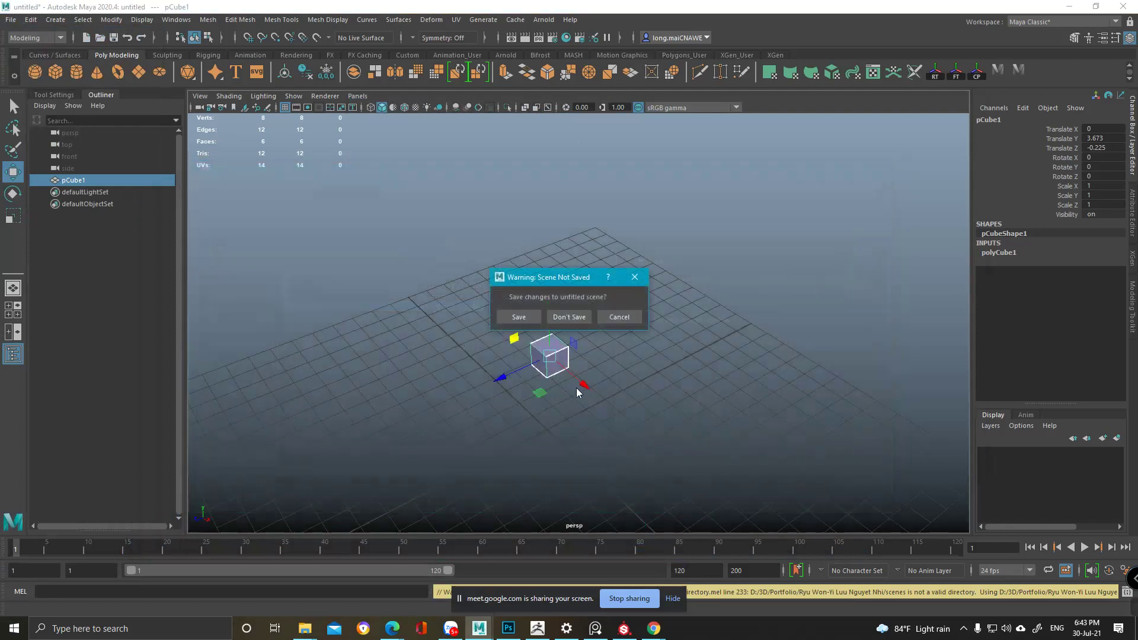
left_click(562, 318)
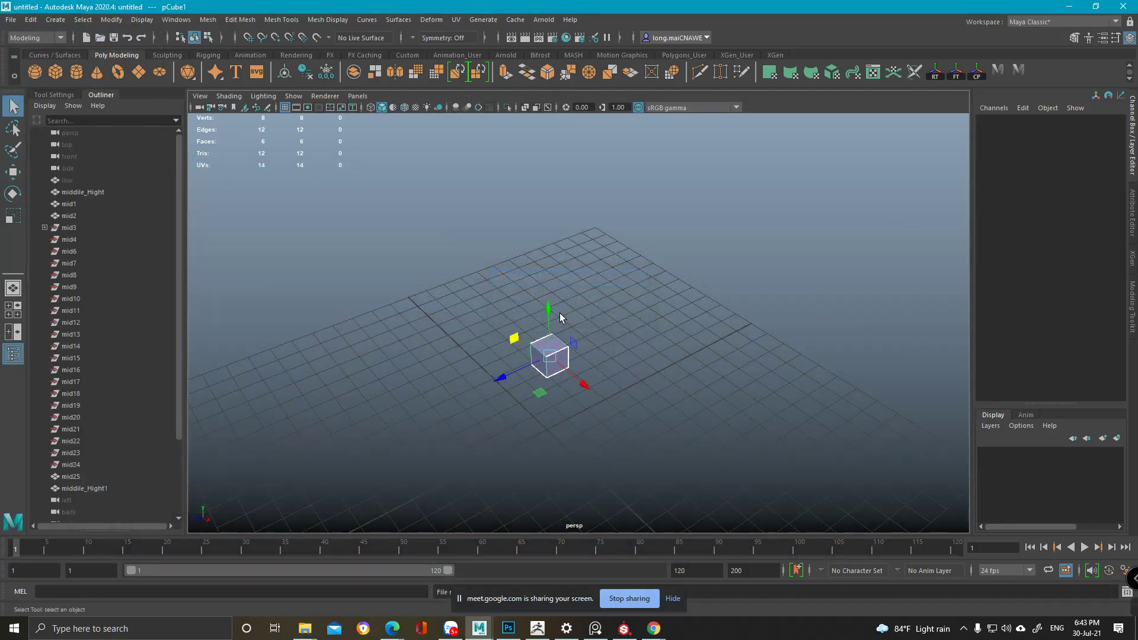
- Select the ribbed grip ring mid25 on the lens and examine its wireframe up close, including the upper rim
left_click_drag(482, 321, 496, 397, "alt")
right_click_drag(495, 308, 518, 437, "alt")
left_click_drag(518, 436, 525, 335, "alt")
left_click(504, 271)
middle_click_drag(504, 272, 528, 368, "alt")
right_click_drag(528, 368, 536, 394, "alt")
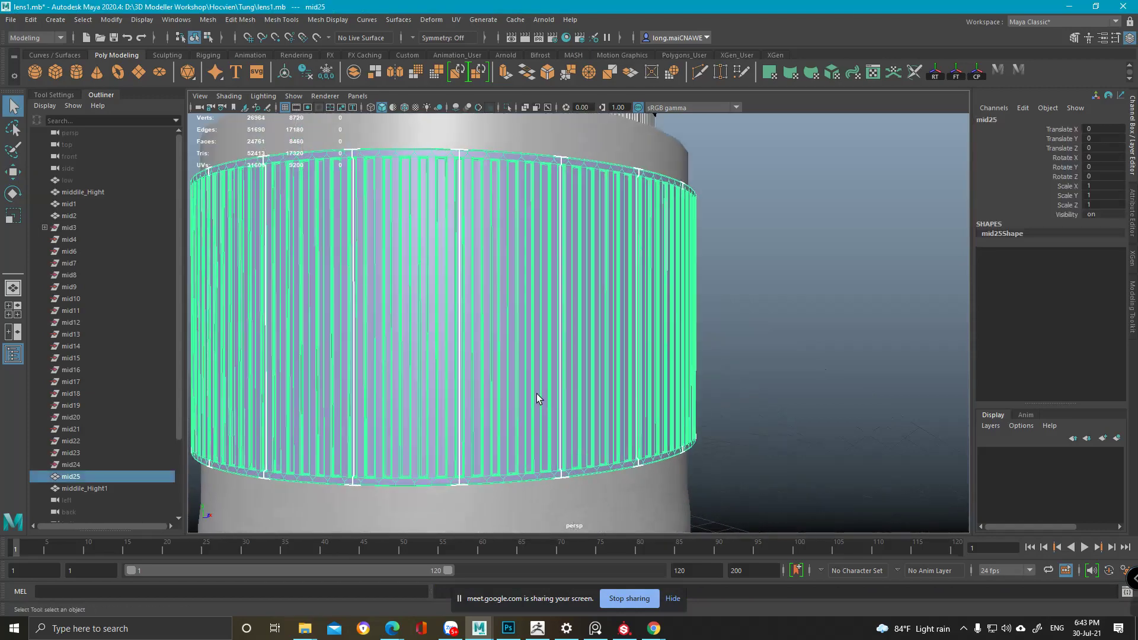
left_click_drag(536, 394, 524, 356, "alt")
right_click_drag(523, 356, 519, 394, "alt")
left_click_drag(520, 393, 568, 382, "alt")
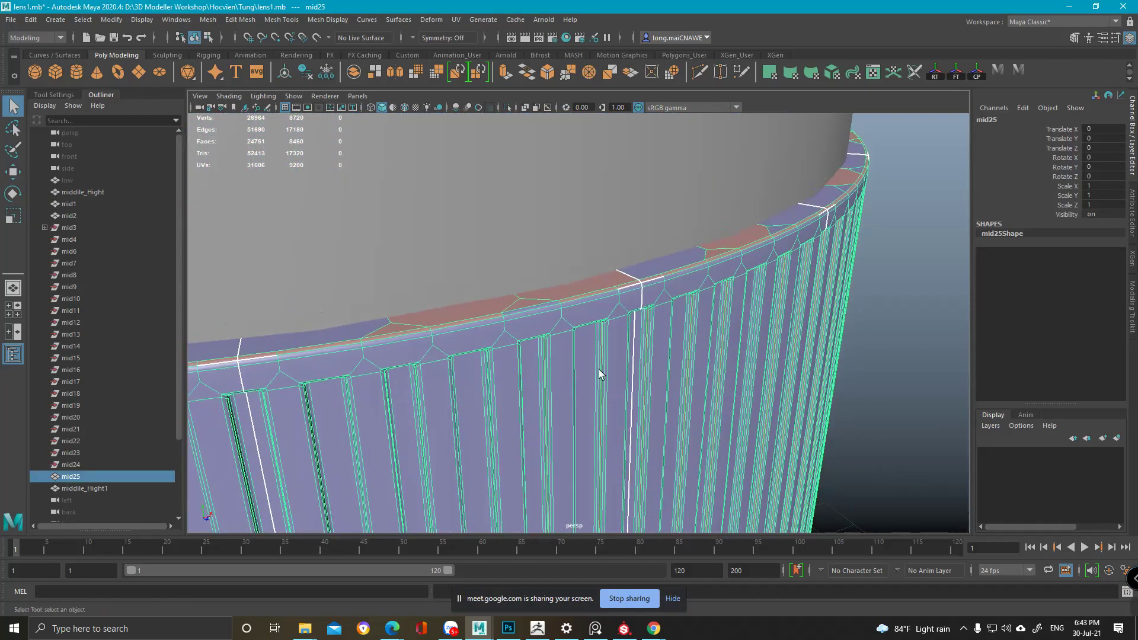
right_click_drag(598, 369, 536, 299, "alt")
left_click_drag(536, 300, 534, 270, "alt")
- Examine the recessed switch panel on the lens barrel and the wireframe of its ridged switch
left_click(811, 312)
right_click_drag(811, 311, 661, 327, "alt")
middle_click_drag(605, 320, 632, 287, "alt")
left_click_drag(633, 287, 454, 308, "alt")
middle_click_drag(457, 307, 449, 256, "alt")
right_click_drag(448, 256, 557, 429, "alt")
left_click_drag(563, 373, 535, 409, "alt")
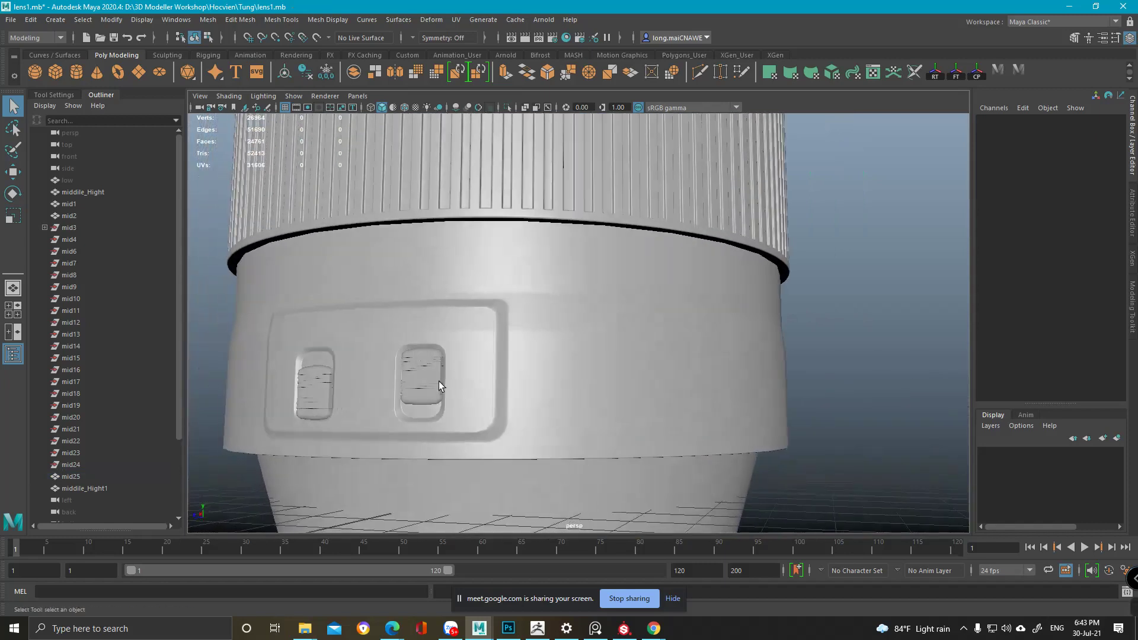
left_click(439, 382)
middle_click_drag(440, 379, 541, 341, "alt")
right_click_drag(540, 340, 611, 484, "alt")
left_click_drag(529, 342, 511, 356, "alt")
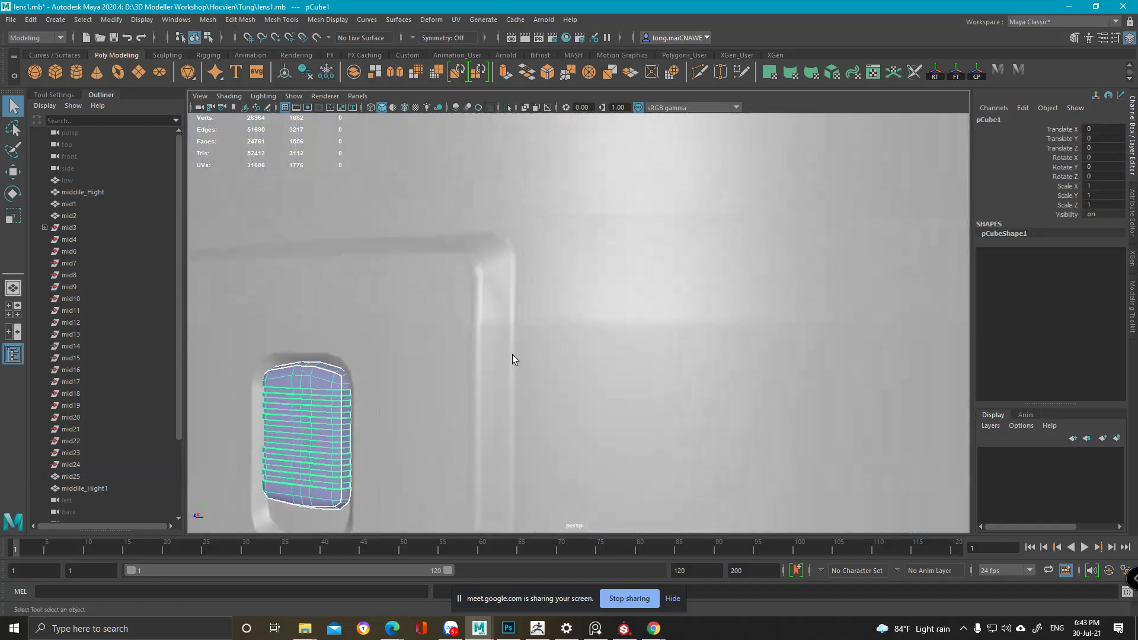
right_click_drag(511, 357, 463, 332, "alt")
left_click_drag(463, 332, 503, 334, "alt")
right_click_drag(505, 339, 482, 315, "alt")
left_click_drag(483, 314, 528, 308, "alt")
- Inspect the lens from underneath, check the wireframe of the middile_Hight base part, and view the whole lens again
left_click(427, 272)
scroll(477, 295, "down", 5)
left_click(766, 331)
left_click_drag(678, 323, 652, 275, "alt")
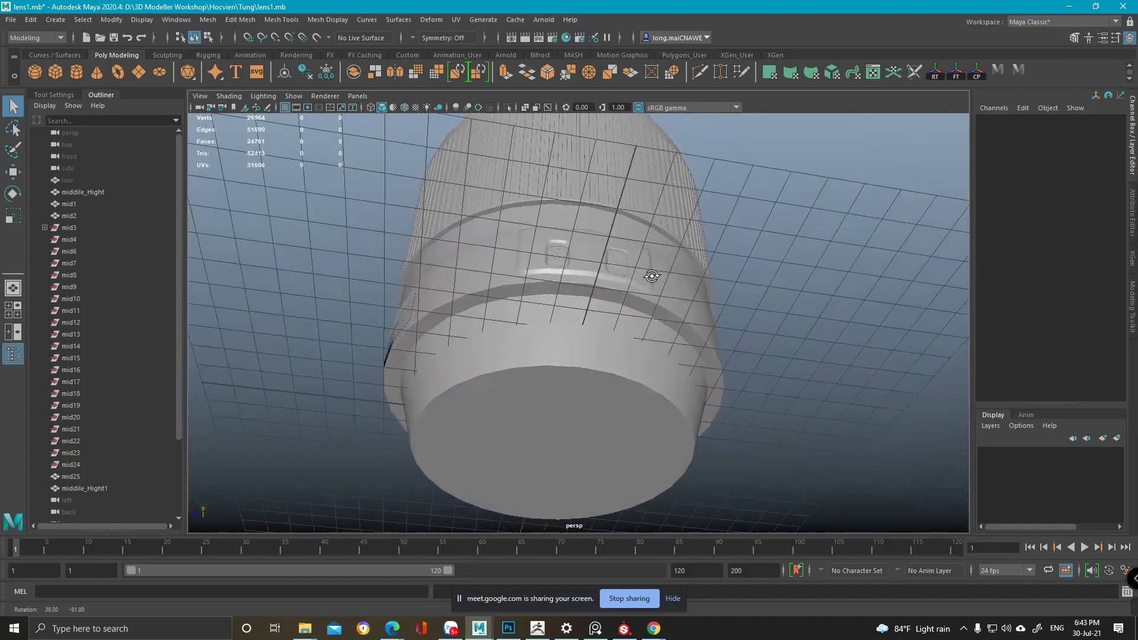
left_click(501, 357)
scroll(553, 393, "up", 6)
middle_click_drag(525, 394, 584, 376, "alt")
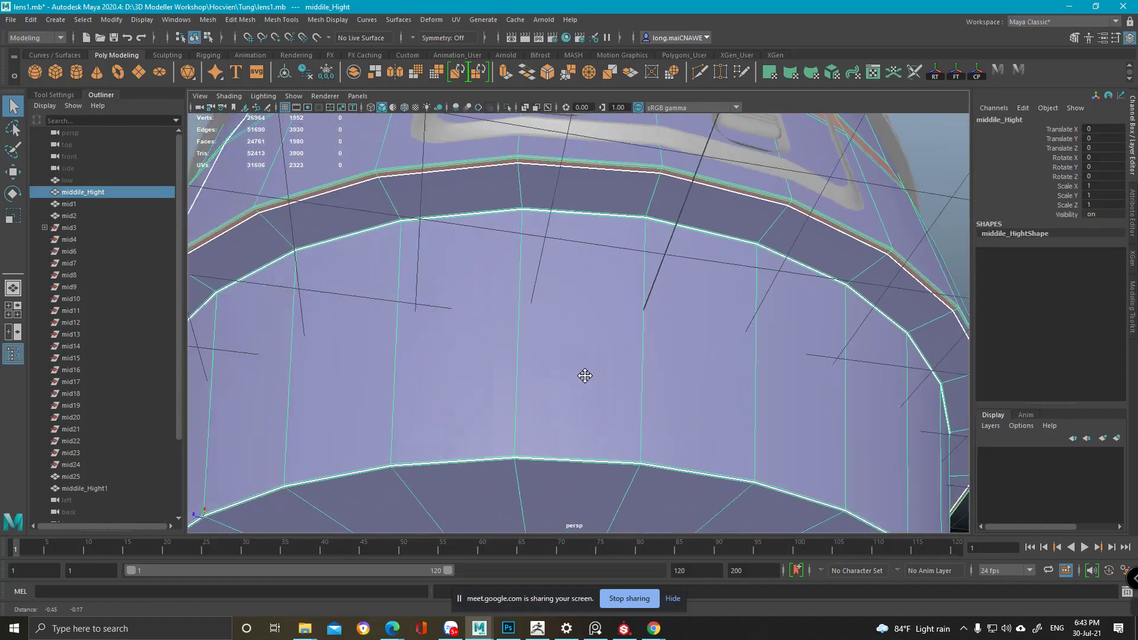
scroll(534, 341, "down", 4)
left_click_drag(501, 320, 593, 353, "alt")
left_click(755, 332)
left_click_drag(688, 330, 635, 297, "alt")
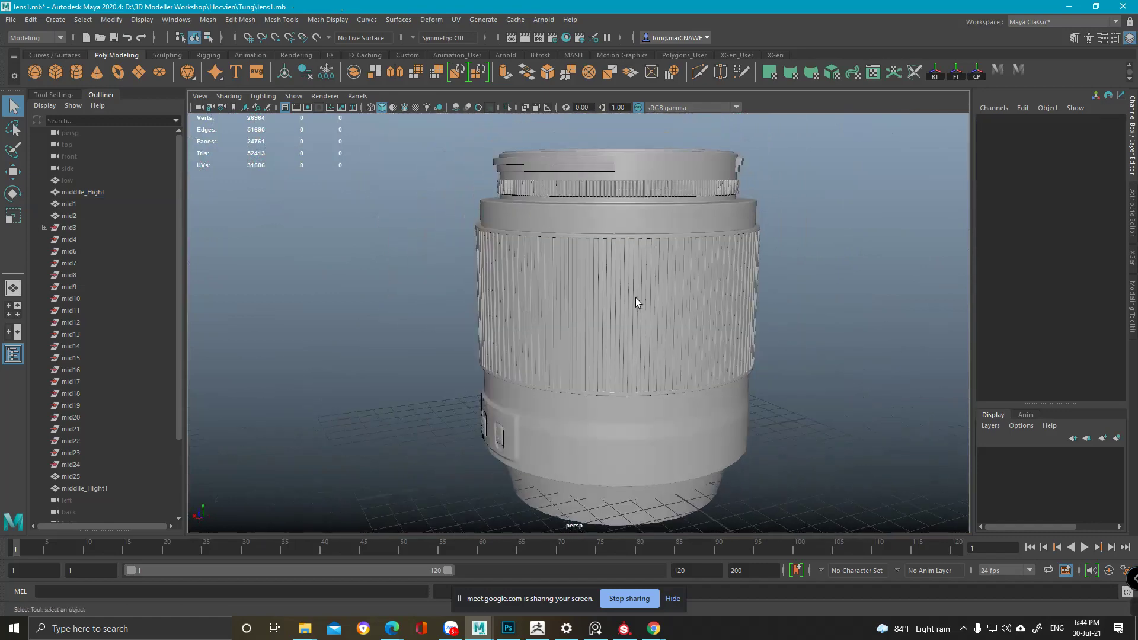
- Find the Lens folder inside Giáo trình Modeling\Substance painter in File Explorer and copy its path
left_click(11, 20)
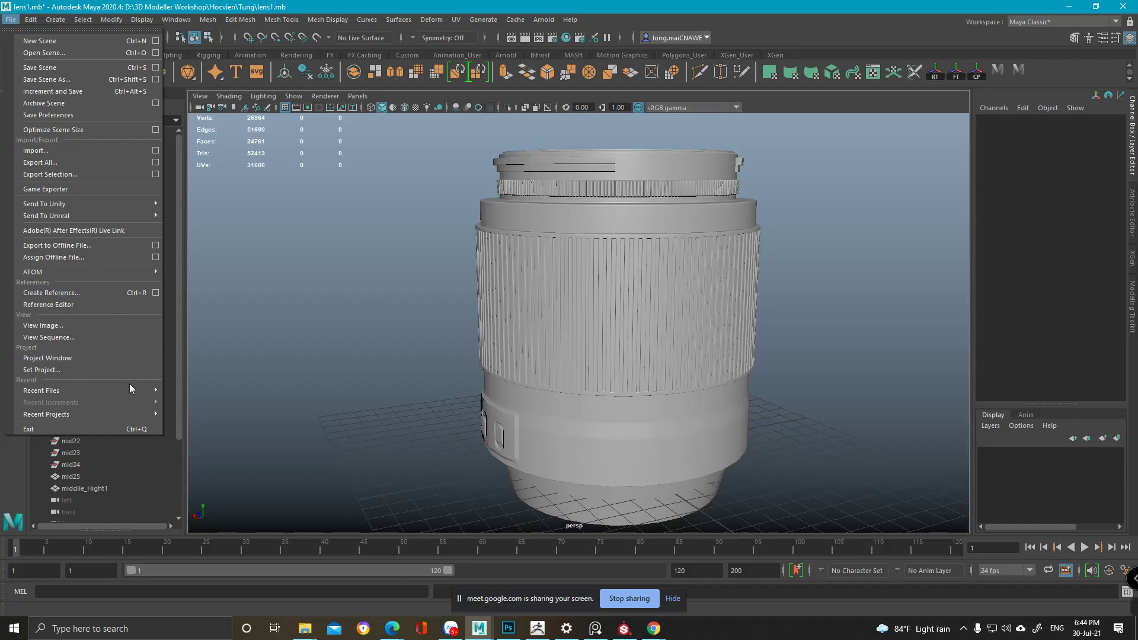
mouse_move(123, 389)
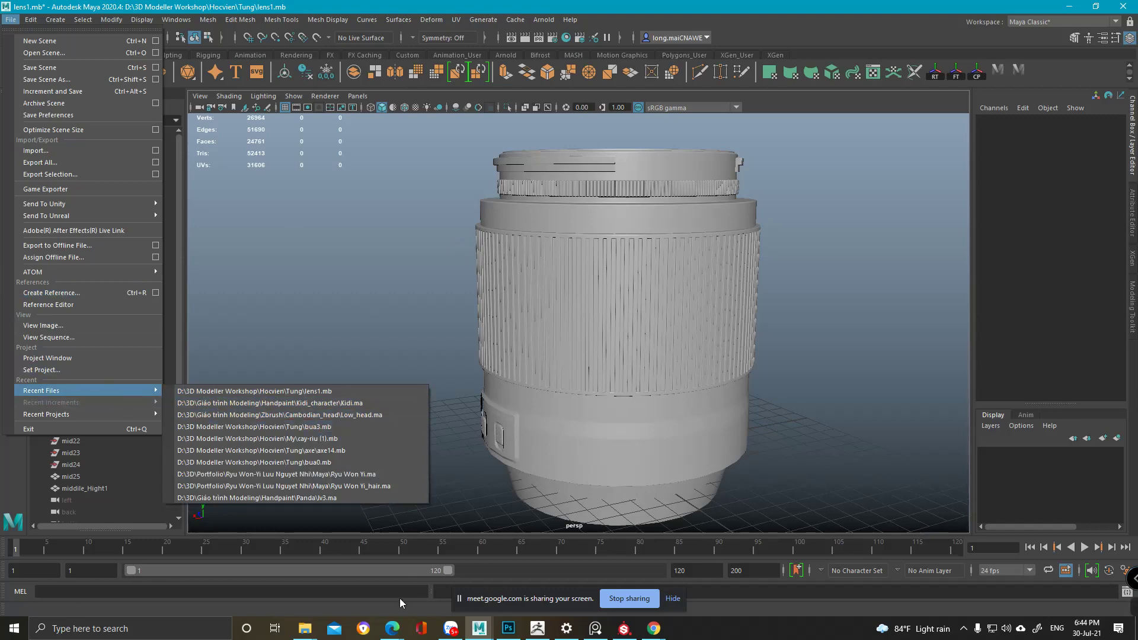
left_click(305, 628)
mouse_move(345, 590)
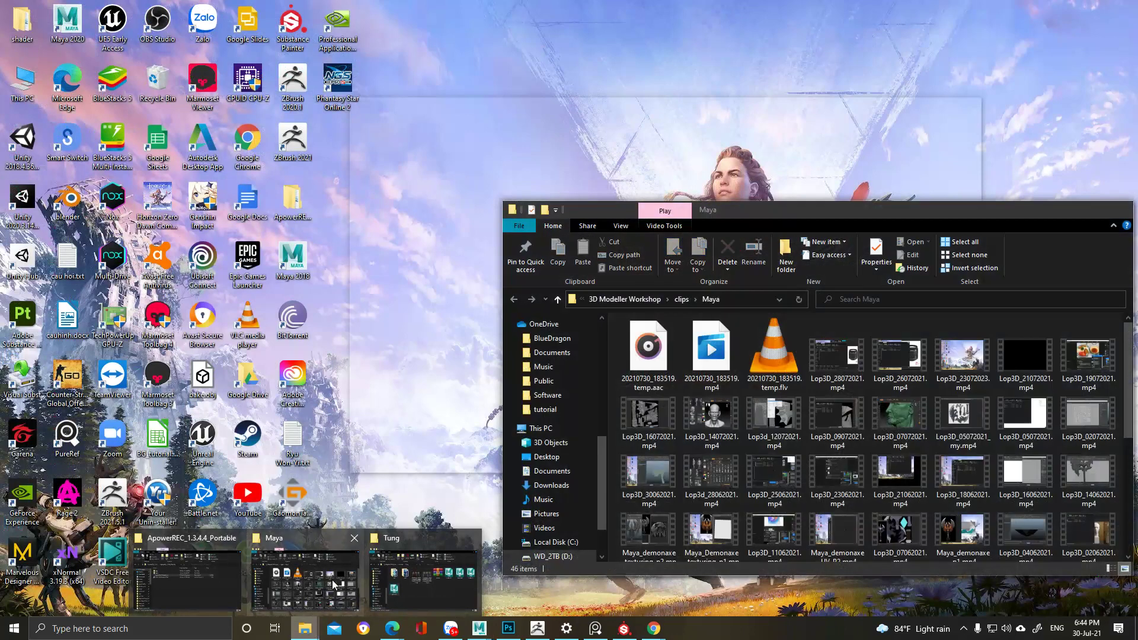
left_click(331, 581)
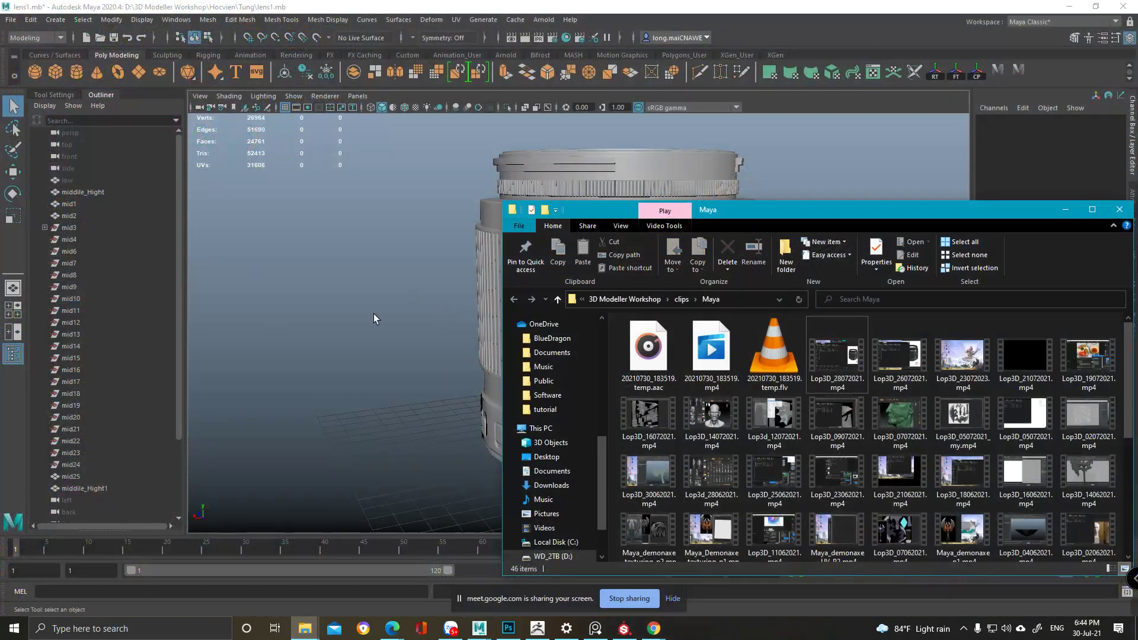
scroll(539, 501, "up", 1)
scroll(562, 479, "up", 3)
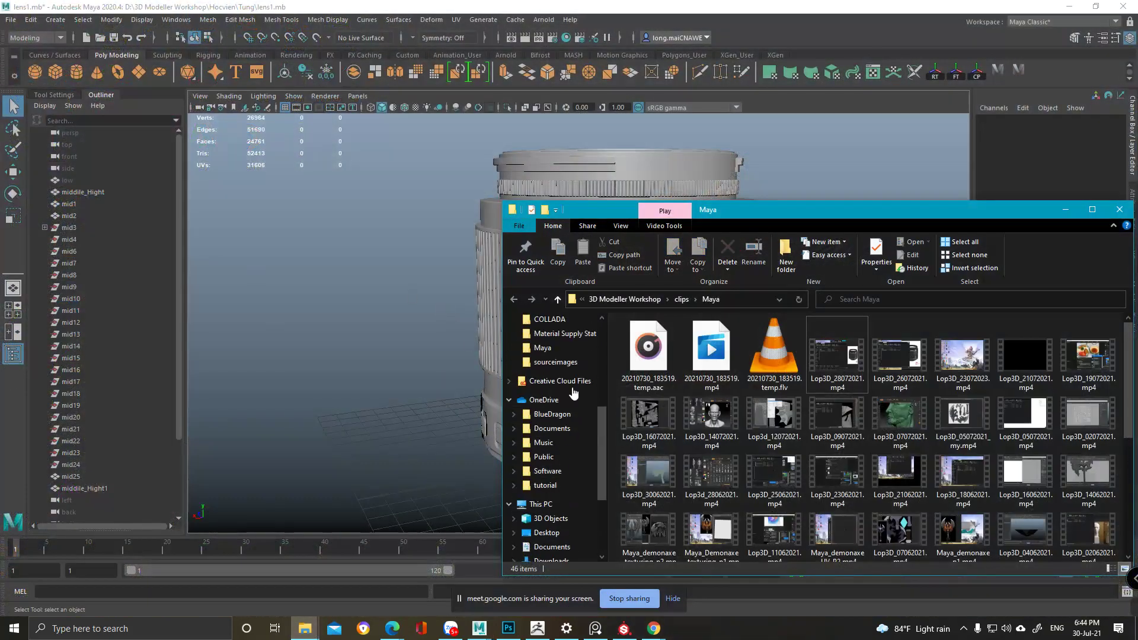
left_click(563, 390)
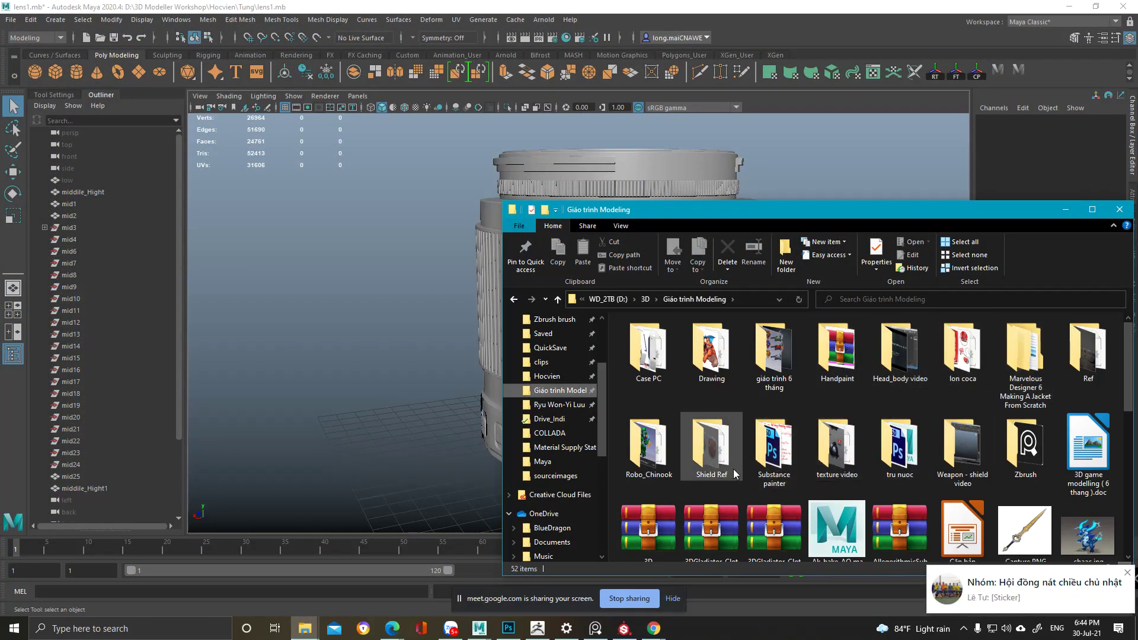
double_click(774, 451)
double_click(680, 336)
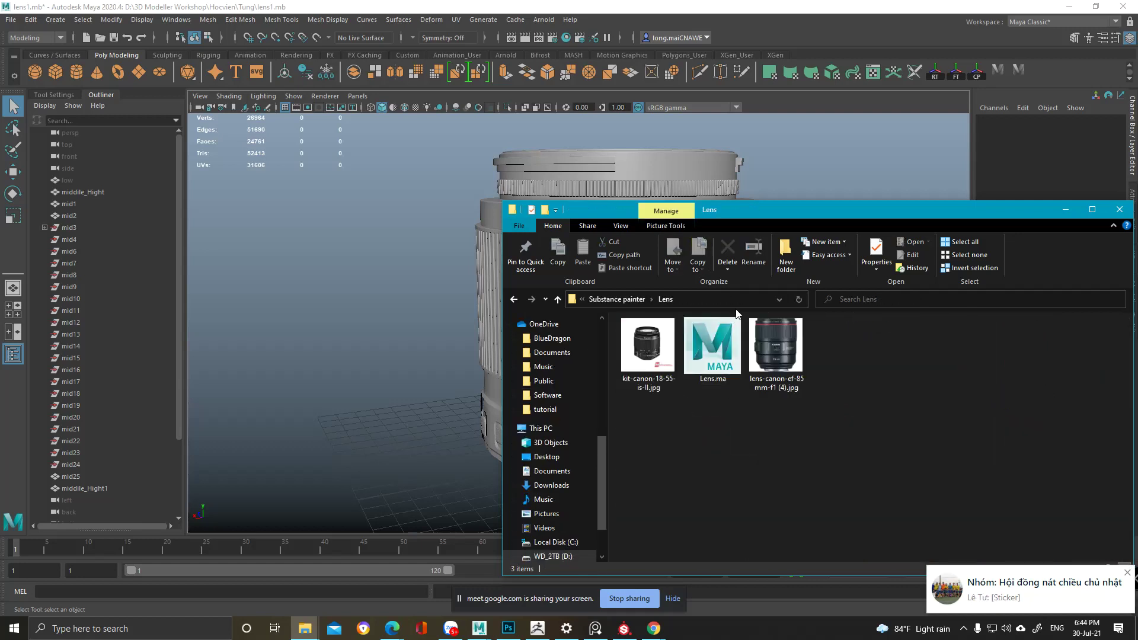
left_click(725, 299)
key("ctrl+c")
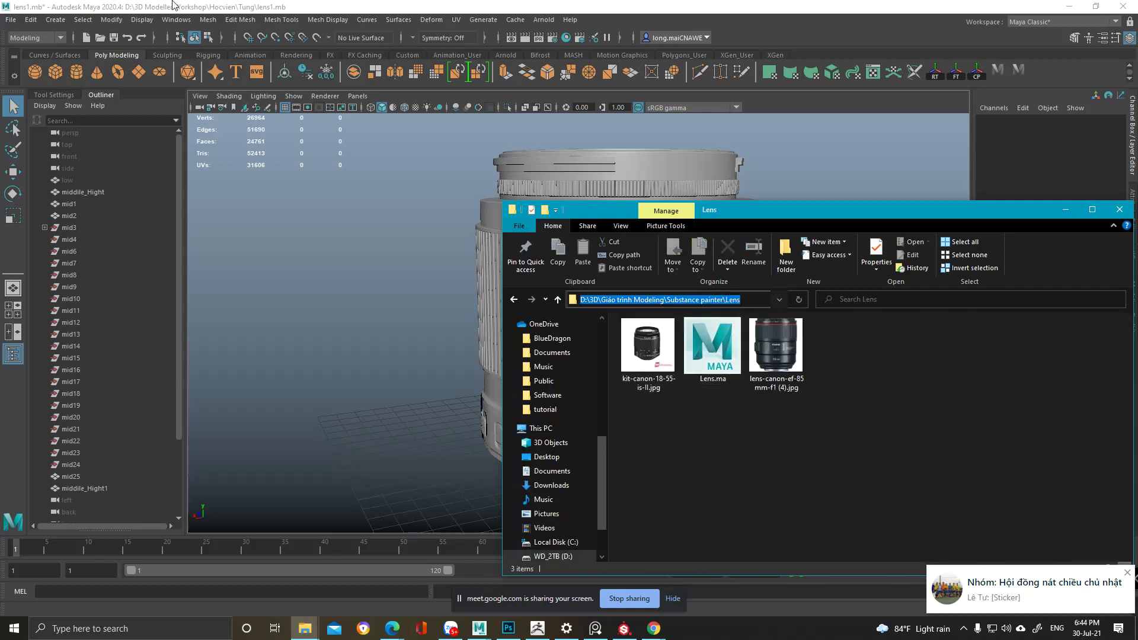
- Open Lens.ma from the copied Lens folder path in Maya, without saving the changes to lens1.mb
left_click(10, 20)
left_click(56, 68)
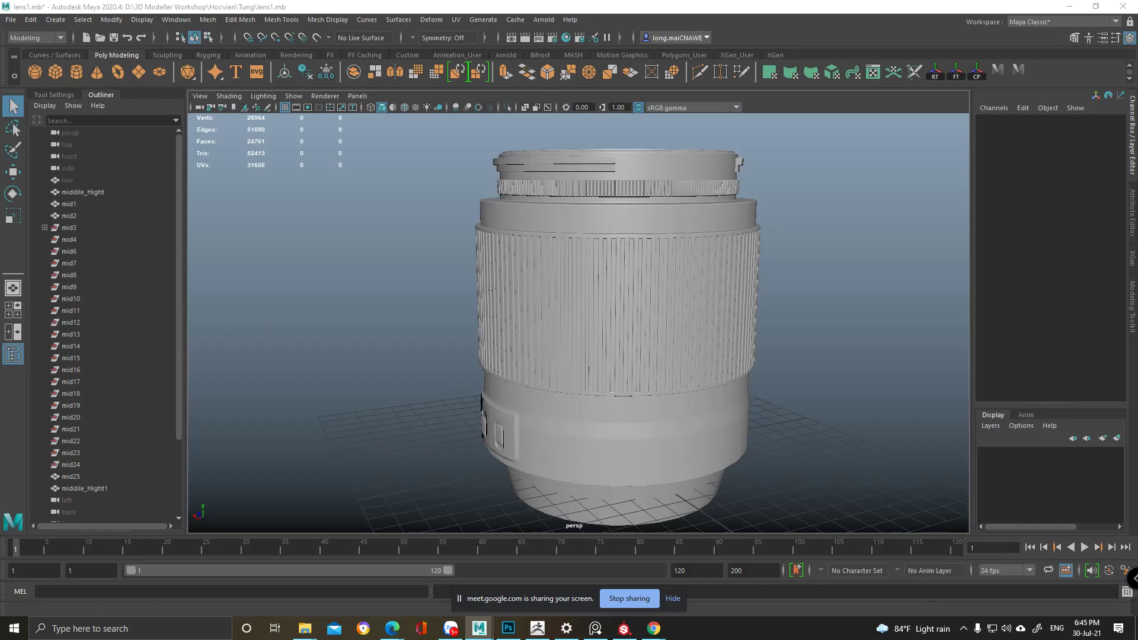
key("ctrl+o")
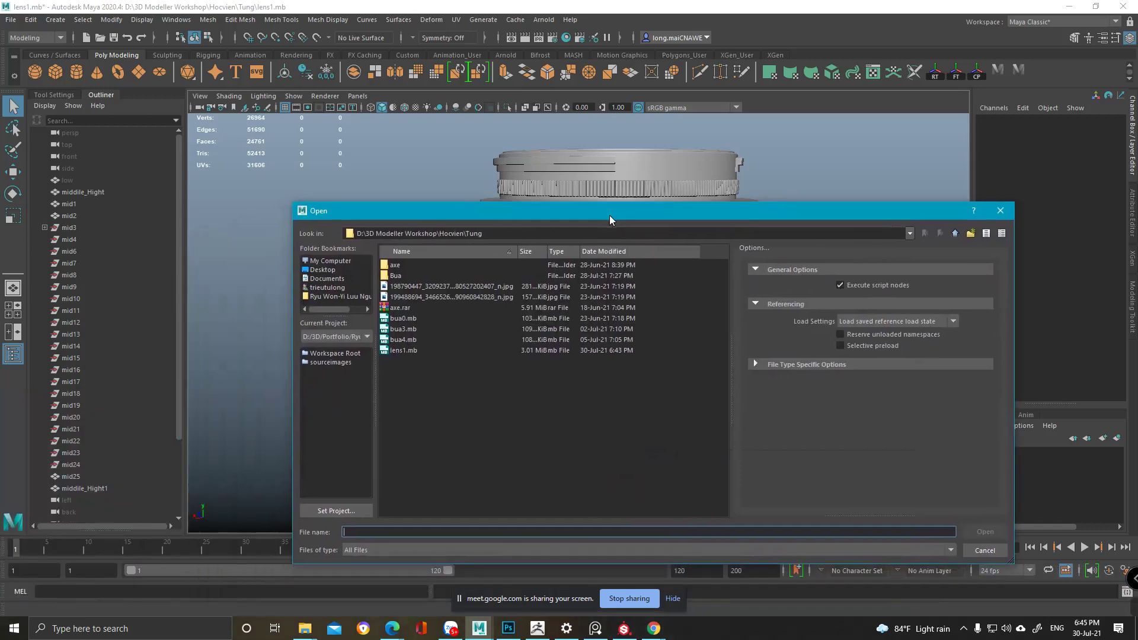
left_click(537, 234)
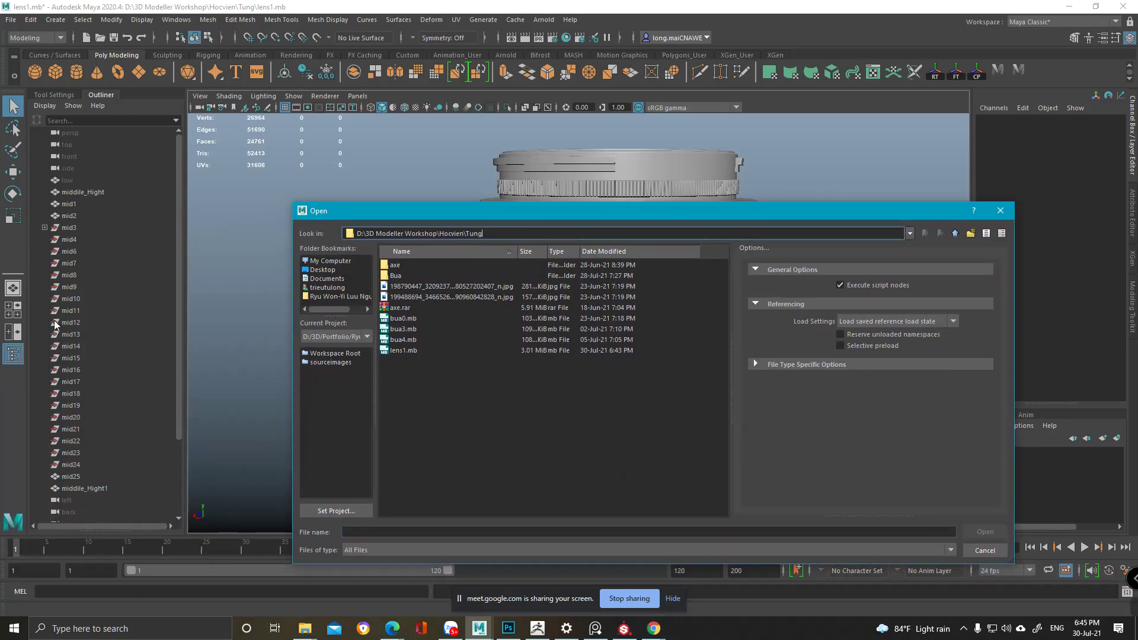
left_click_drag(505, 233, 163, 185)
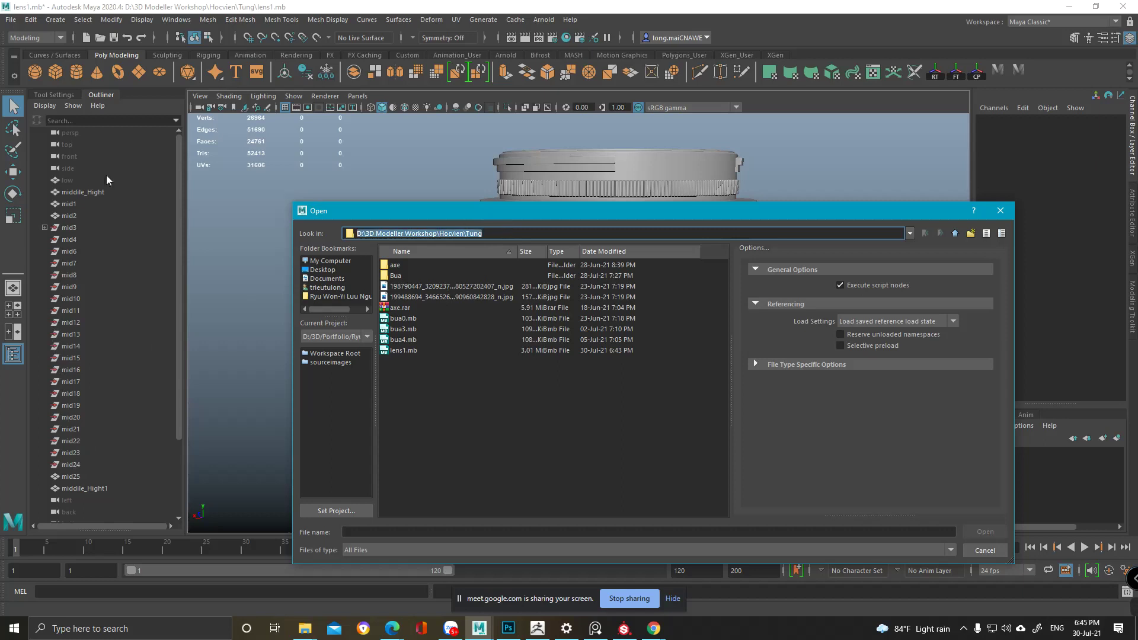
key("ctrl+v")
key("Return")
double_click(401, 286)
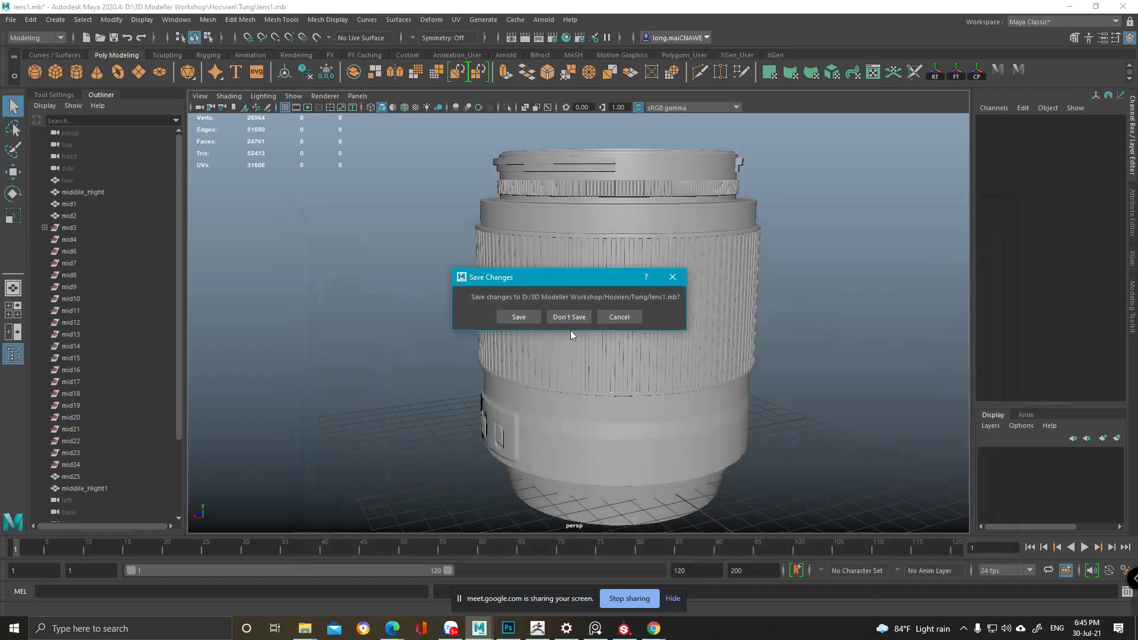
left_click(563, 317)
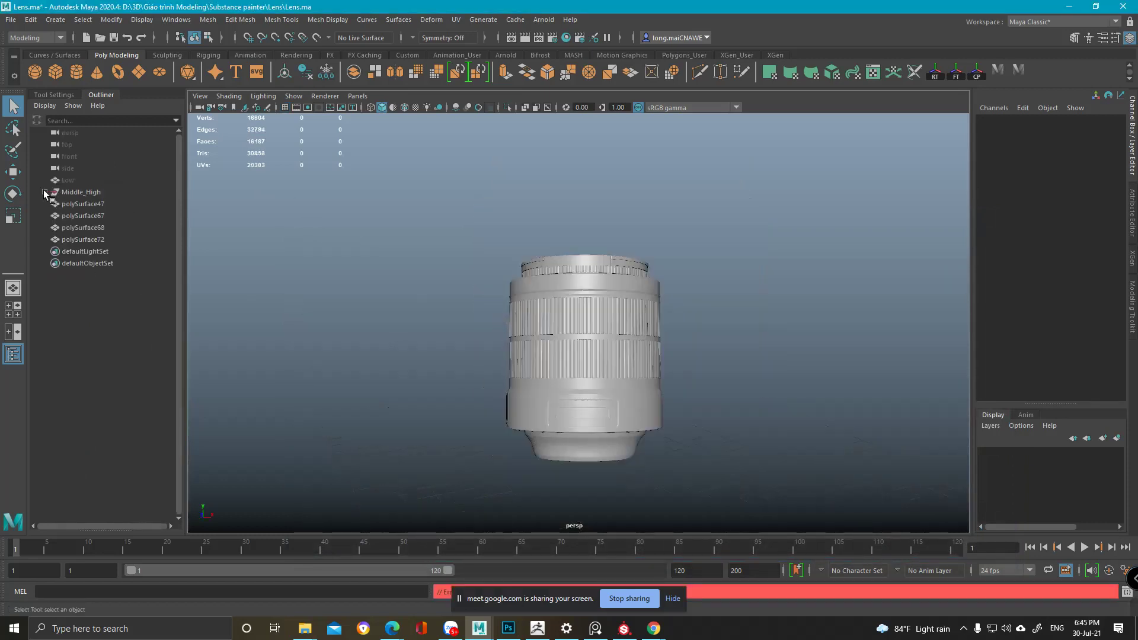
- Check the contents of the Middle_High group and which lens parts polySurface47, polySurface67, polySurface68 and polySurface72 are
left_click(45, 192)
left_click(45, 192)
left_click(74, 203)
left_click(74, 216)
left_click(74, 228)
left_click(76, 239)
- Select the Middle_High group and examine its highlighted parts on the upper half of the lens
left_click(81, 193)
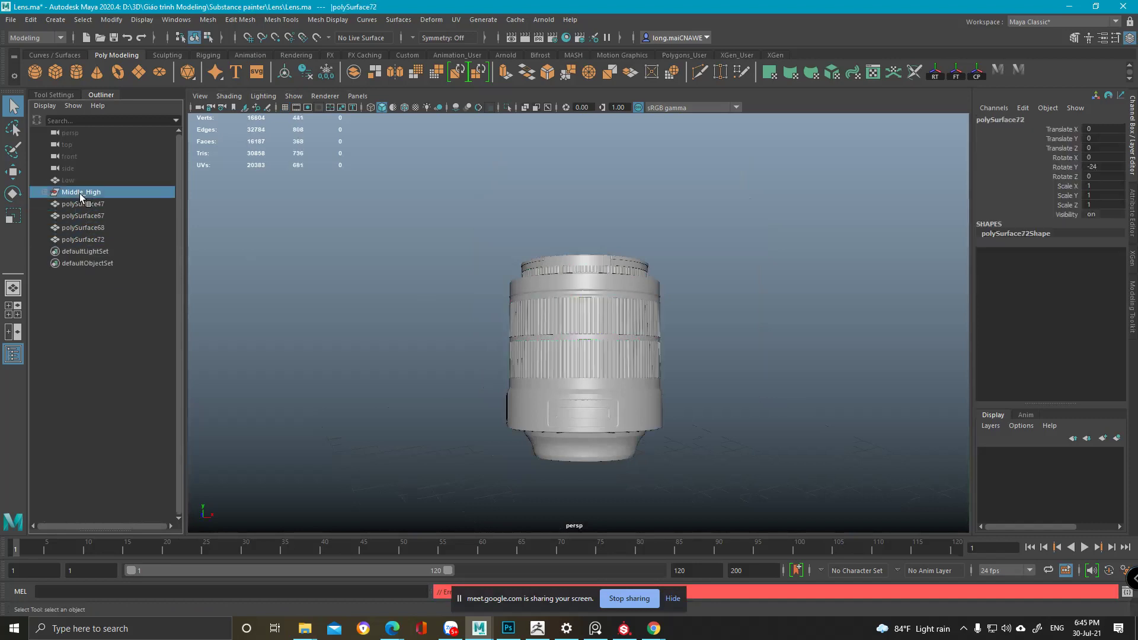
left_click_drag(485, 320, 554, 305, "alt")
right_click_drag(555, 305, 597, 437, "alt")
left_click_drag(597, 370, 640, 422, "alt")
right_click_drag(609, 363, 599, 486, "alt")
left_click_drag(599, 486, 582, 431, "alt")
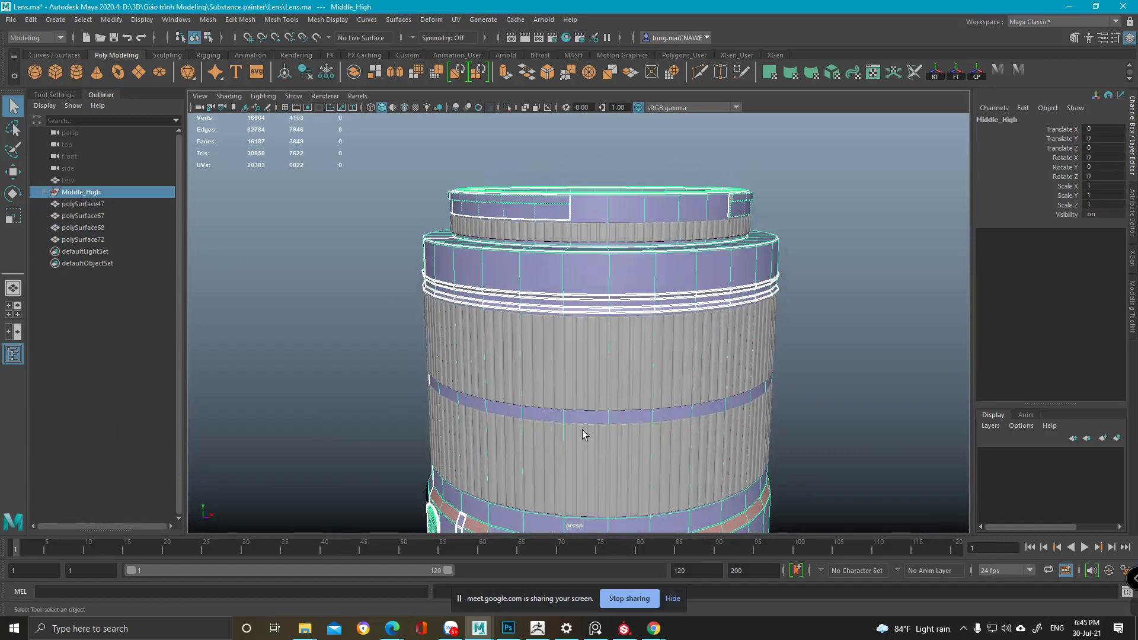
- Combine the Middle_High group and the four loose polySurface meshes into one lens mesh and delete its history
left_click(45, 192)
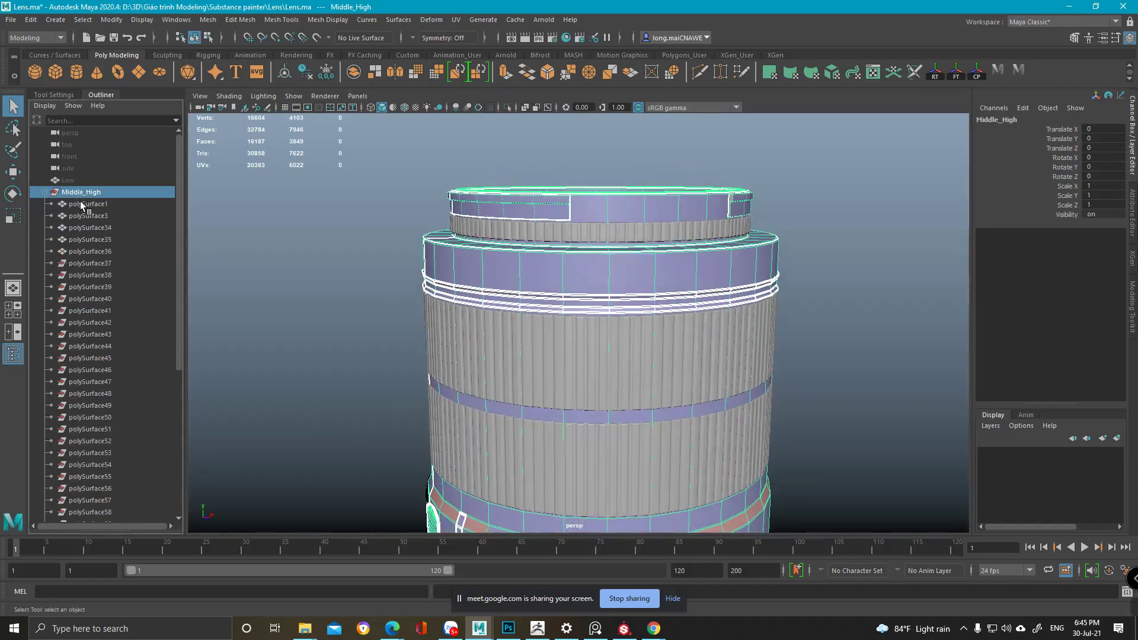
left_click(52, 194)
left_click(76, 242, "shift")
left_click_drag(570, 322, 540, 310, "alt")
right_click_drag(771, 199, 755, 442, "shift")
key("alt+shift+d")
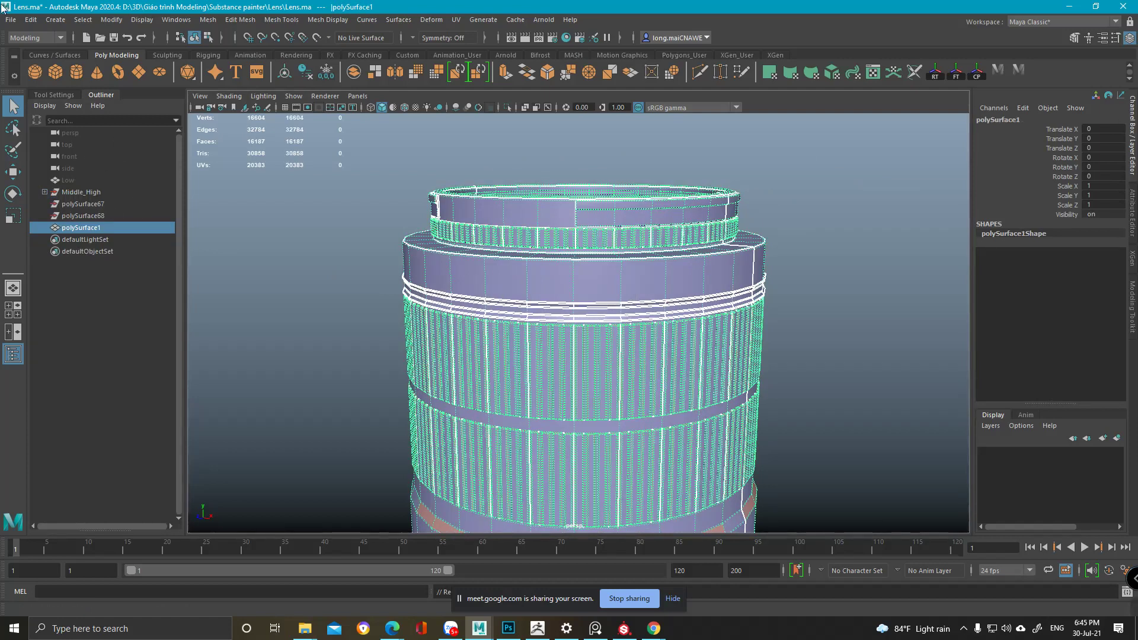
- Optimize the scene size to clear the leftover groups and rename the combined lens mesh as Mid
left_click(11, 19)
left_click(55, 131)
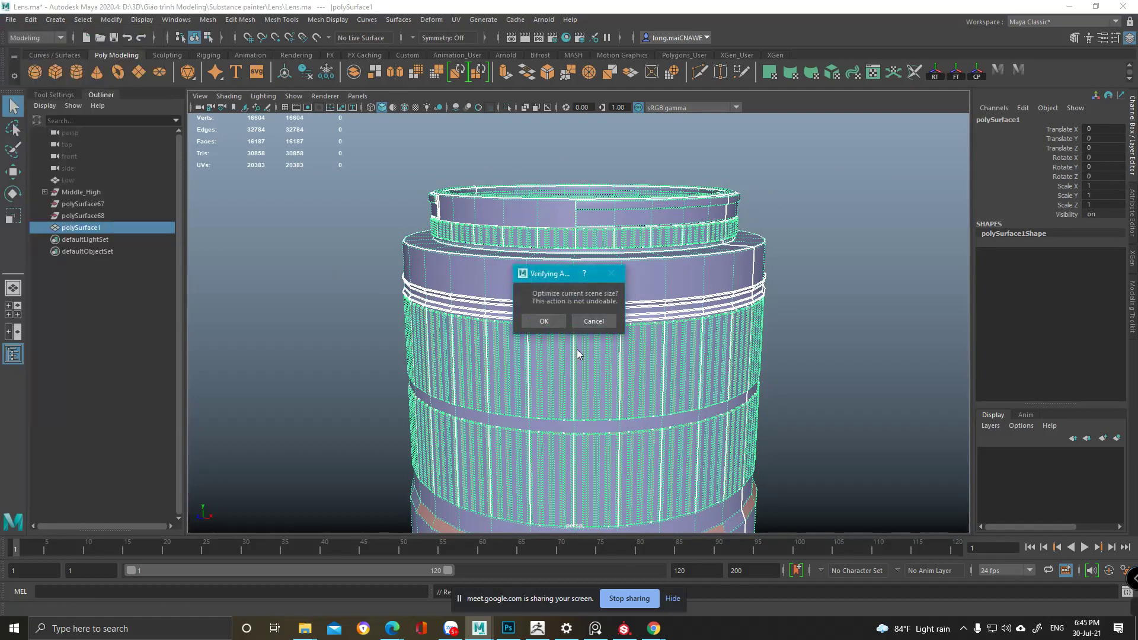
left_click(546, 324)
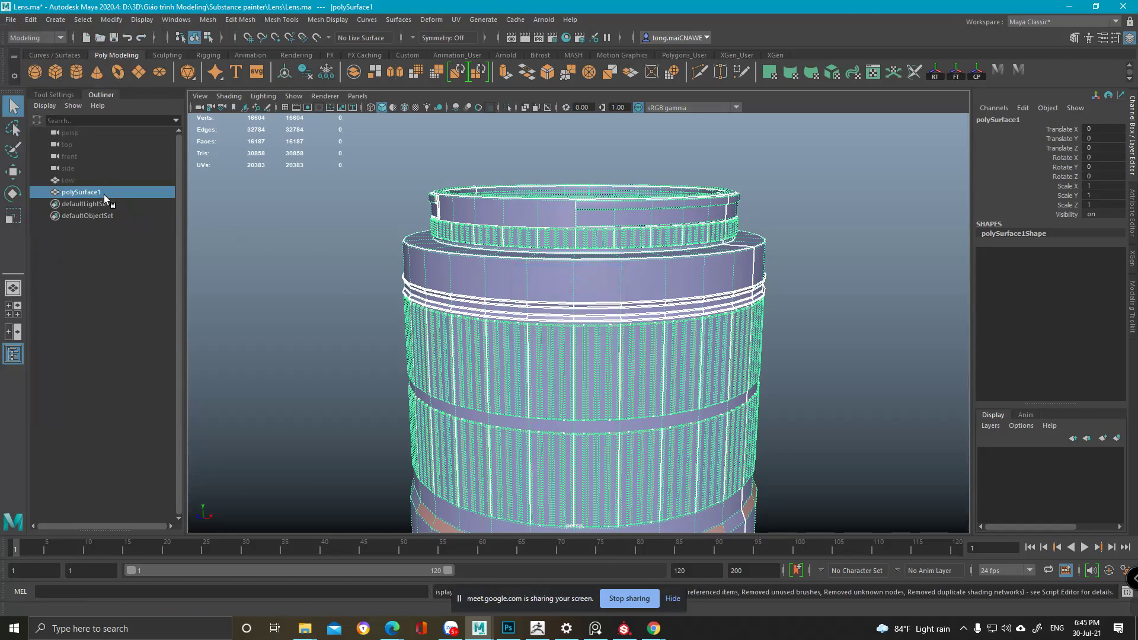
double_click(105, 194)
type("M")
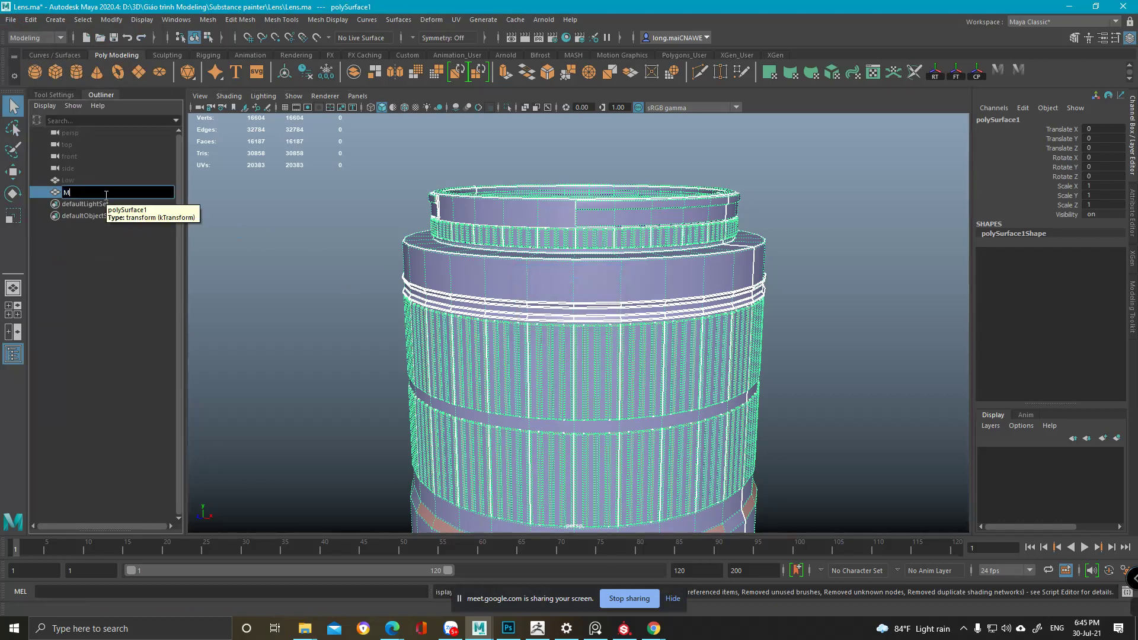
type("id")
key("Return")
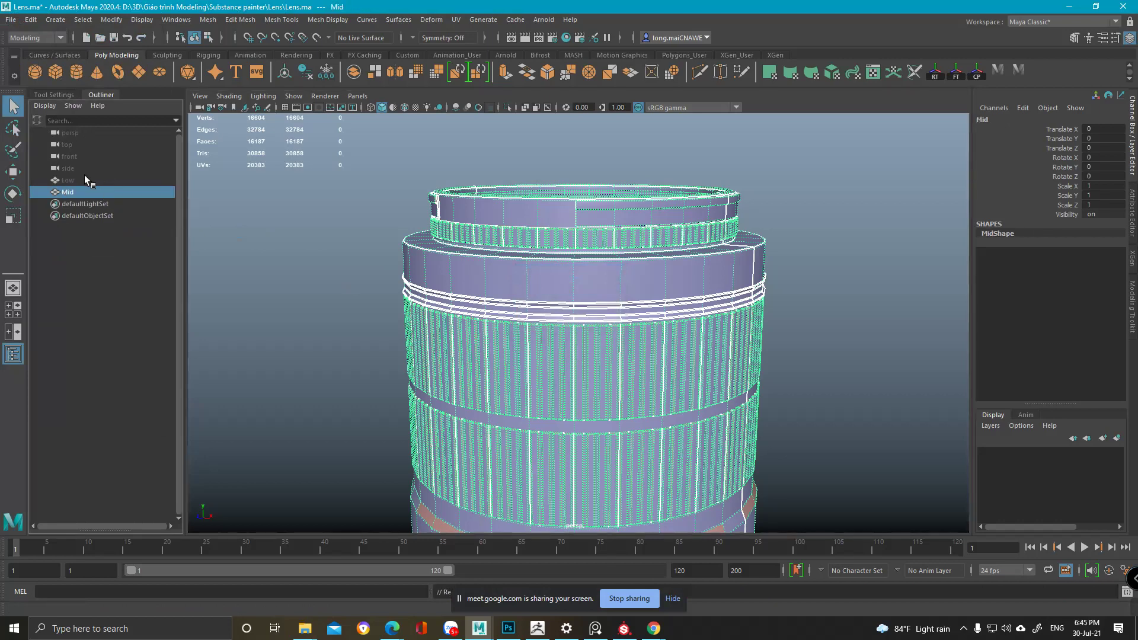
- Unhide the Low mesh and inspect how it overlaps the Mid mesh around the front of the lens
left_click(83, 180)
key("h")
scroll(630, 270, "down", 4)
left_click_drag(630, 270, 595, 326, "alt")
right_click_drag(595, 326, 591, 357, "alt")
left_click_drag(592, 357, 354, 231, "alt")
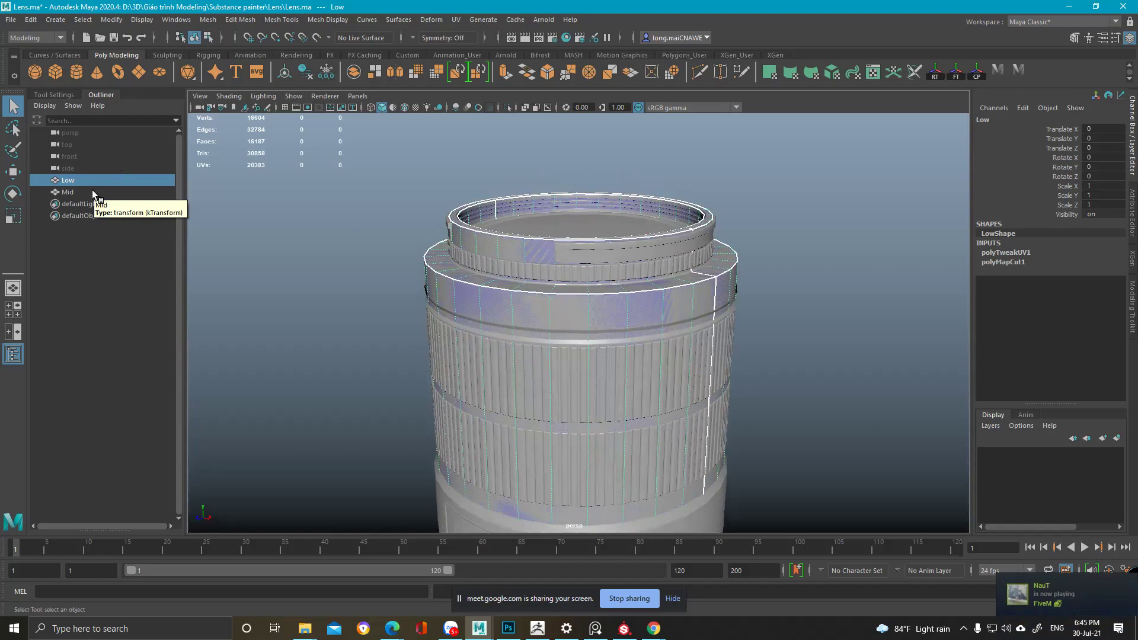
- Isolate the Mid mesh and examine its side details and the tapered mount at the base
left_click(67, 192)
left_click_drag(595, 273, 605, 366, "alt")
right_click_drag(605, 365, 521, 332, "alt")
left_click_drag(520, 332, 538, 356, "alt")
middle_click_drag(538, 356, 539, 304, "alt")
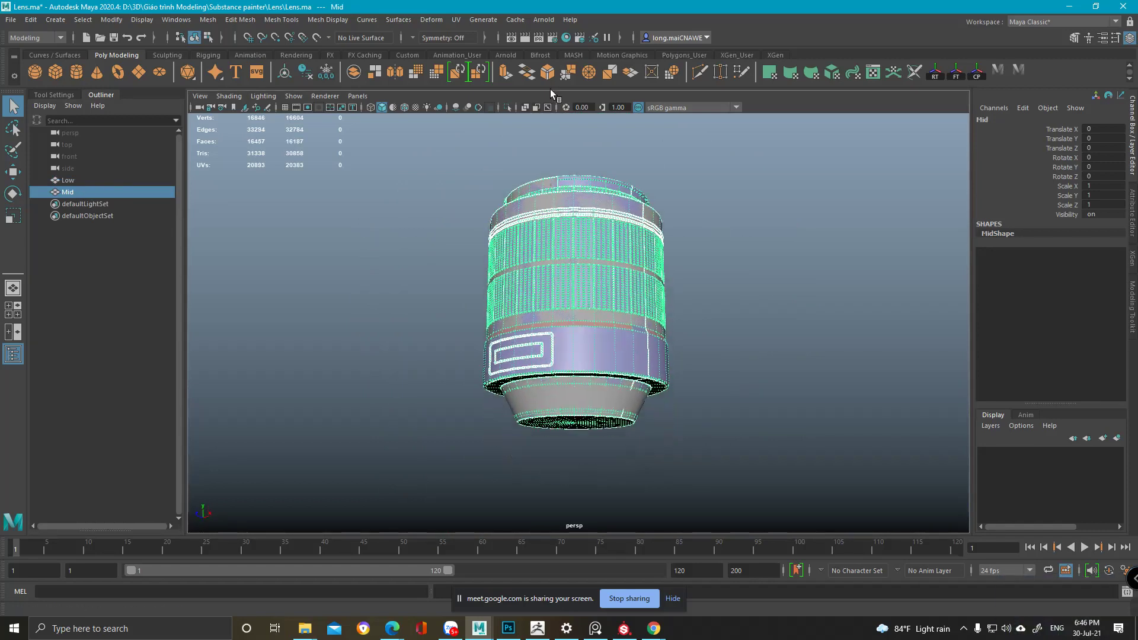
left_click(507, 107)
left_click_drag(541, 265, 535, 330, "alt")
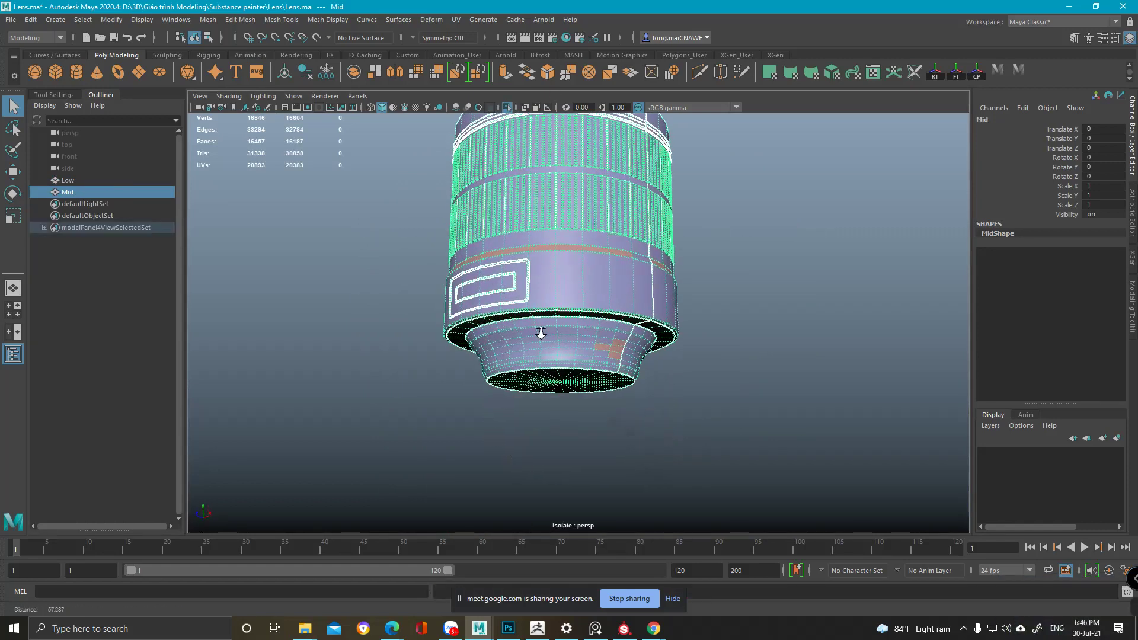
left_click(714, 343)
left_click_drag(658, 353, 700, 401, "alt")
scroll(662, 358, "up", 3)
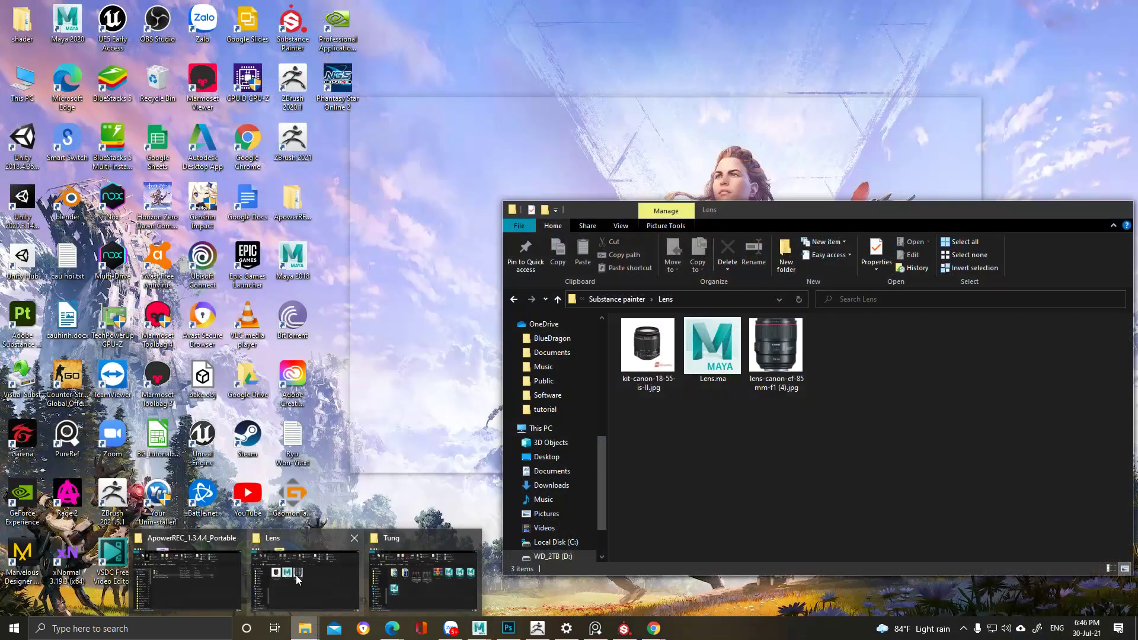
- View the reference photo lens-canon-ef-85mm-f1 (4).jpg from the Lens folder, examine the mount area up close, and return to Maya
left_click(409, 572)
double_click(786, 346)
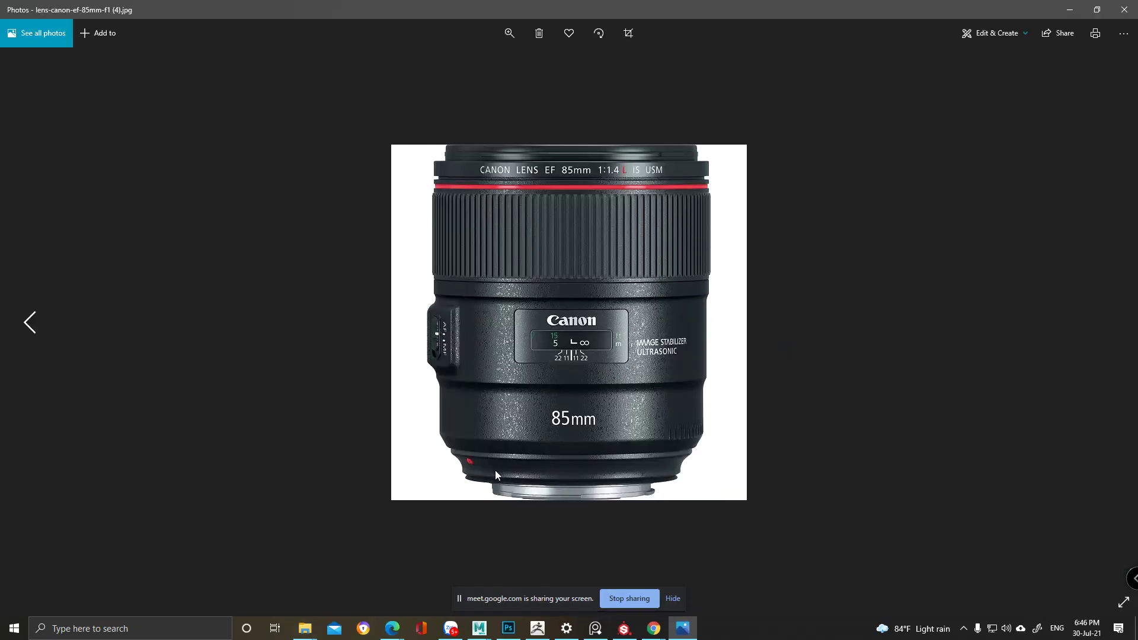
scroll(495, 471, "up", 3)
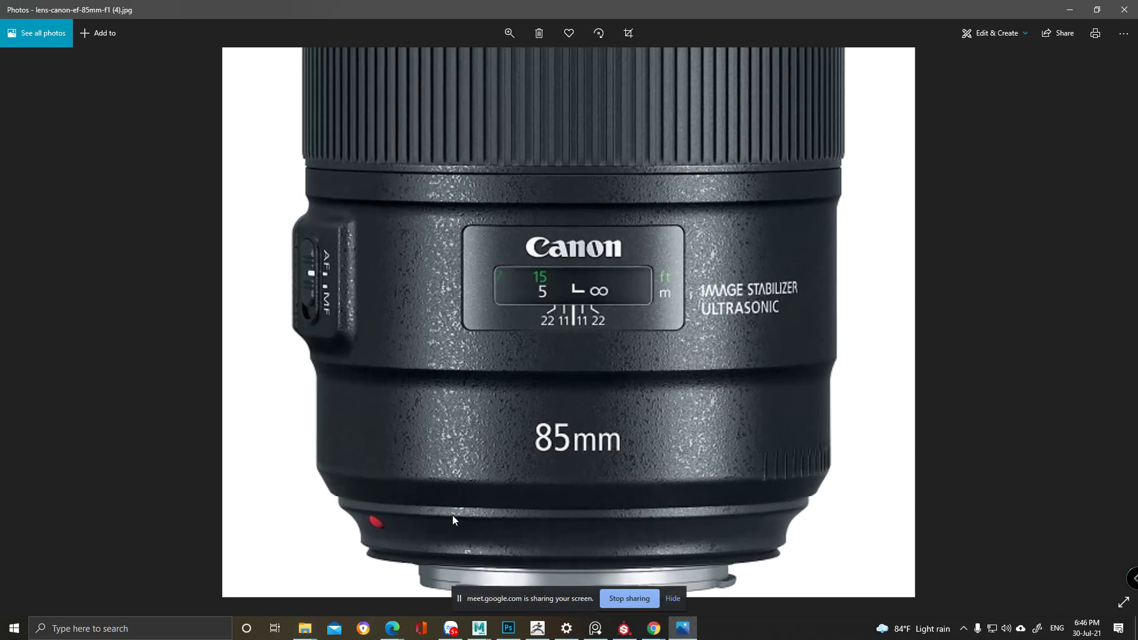
left_click(1070, 9)
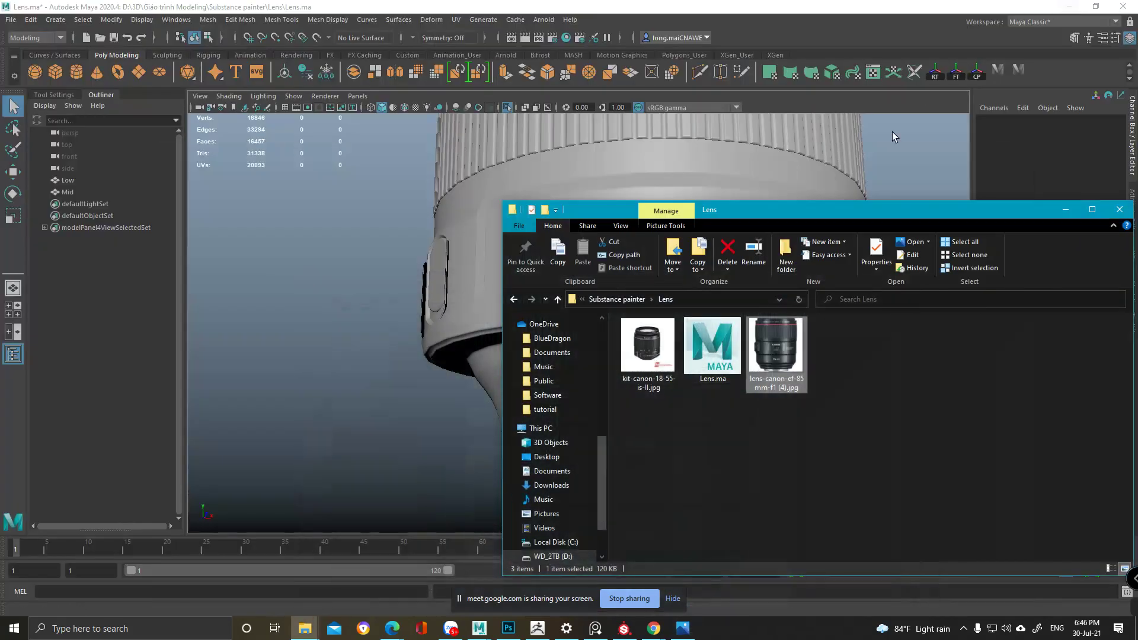
left_click(1066, 210)
- Select the Low mesh and turn off isolation to show it together with the Mid mesh
middle_click_drag(568, 239, 585, 318, "alt")
right_click_drag(584, 317, 521, 218, "alt")
mouse_move(557, 273)
left_mouse_down("alt")
mouse_move(571, 226)
mouse_move(553, 265)
left_mouse_up("alt")
middle_click_drag(554, 264, 526, 430, "alt")
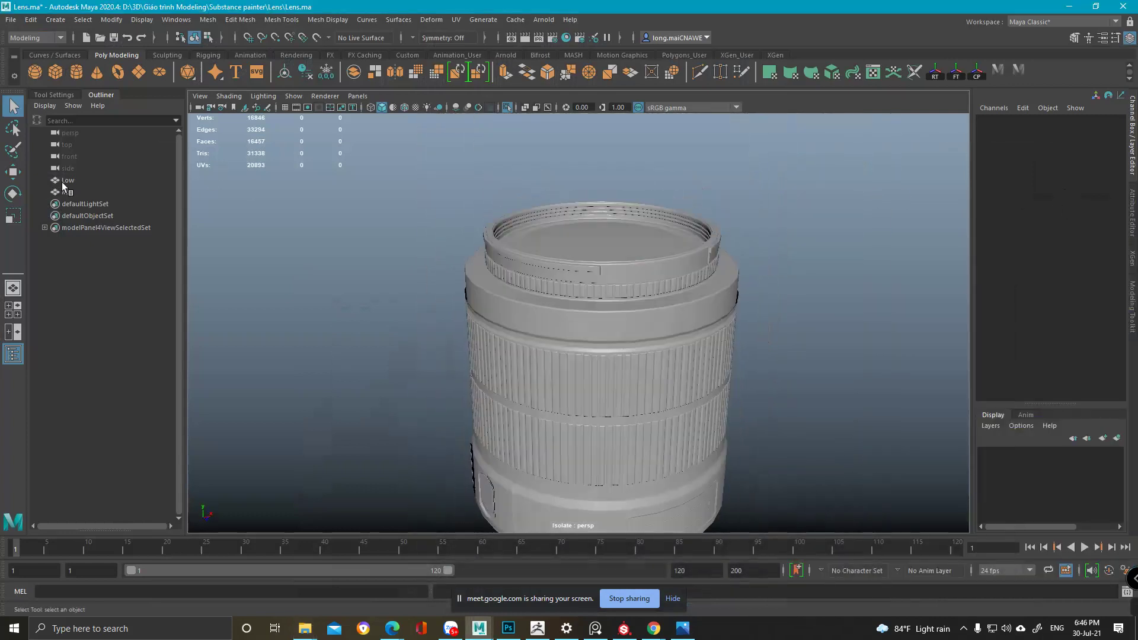
left_click(63, 181)
key("w")
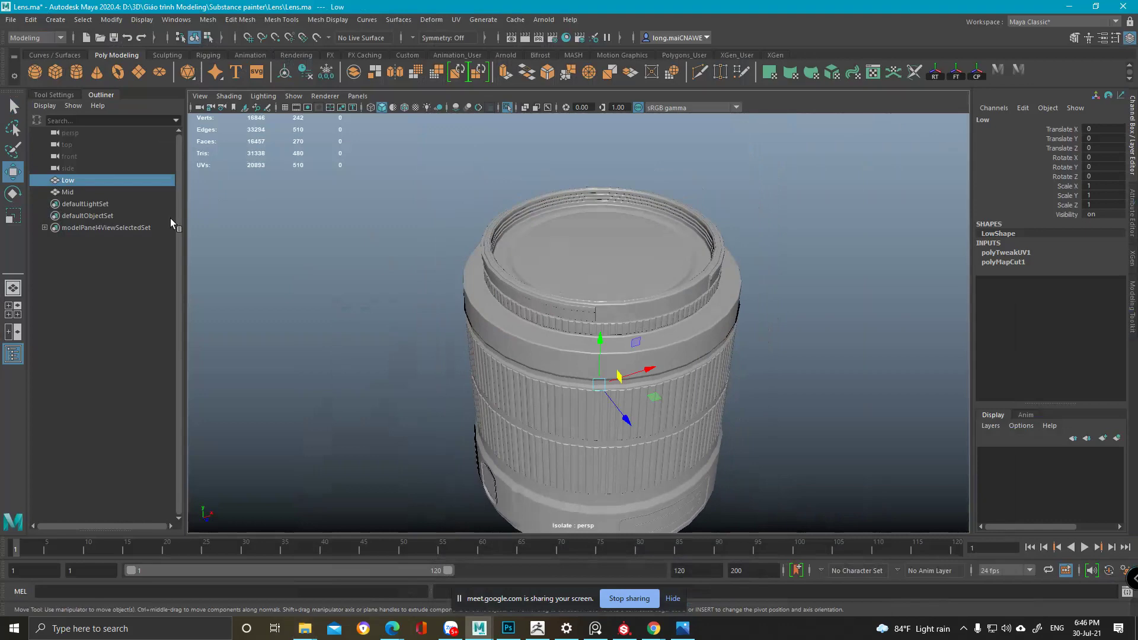
left_click(507, 108)
left_click_drag(682, 323, 737, 325, "alt")
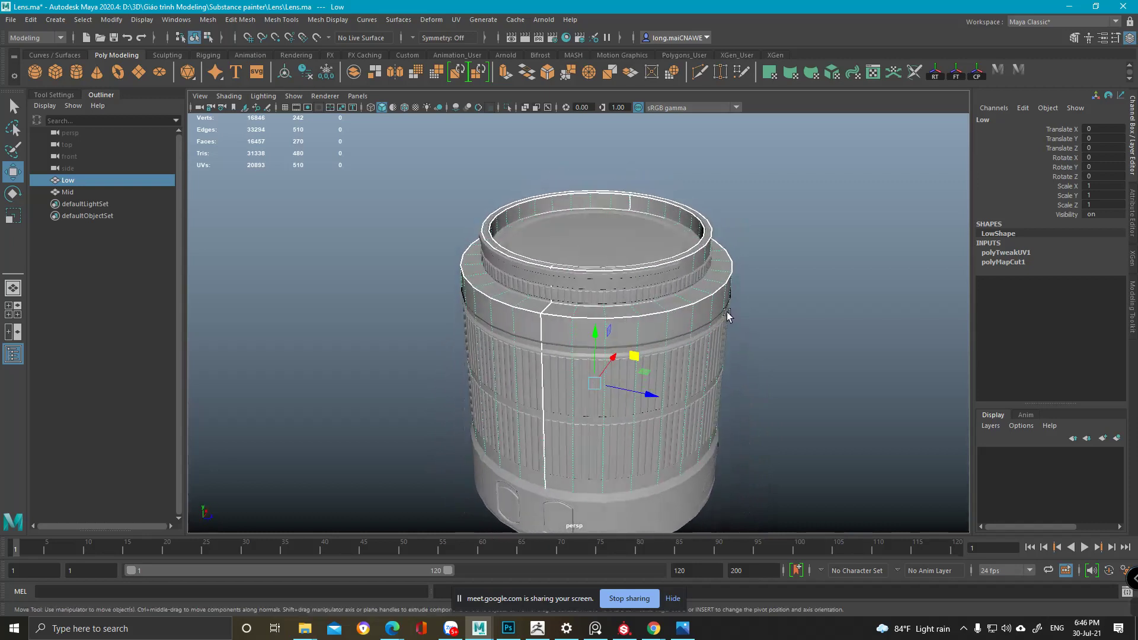
- Start exporting the selected Low mesh and set the destination to the Substance painter\Lens folder using its copied path
left_click(9, 19)
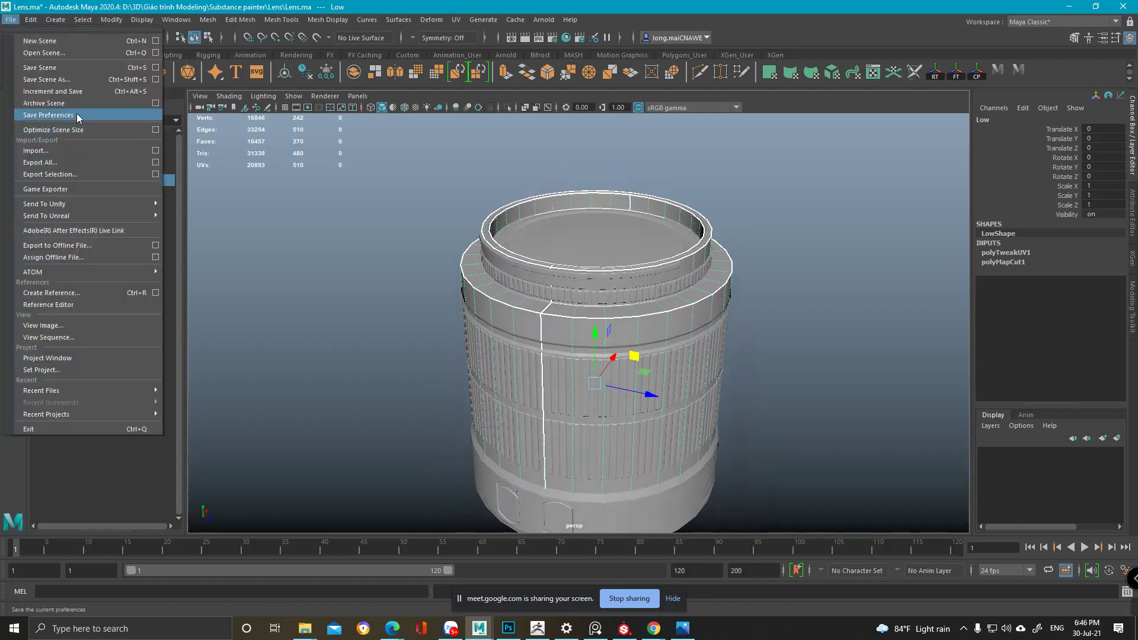
left_click(73, 174)
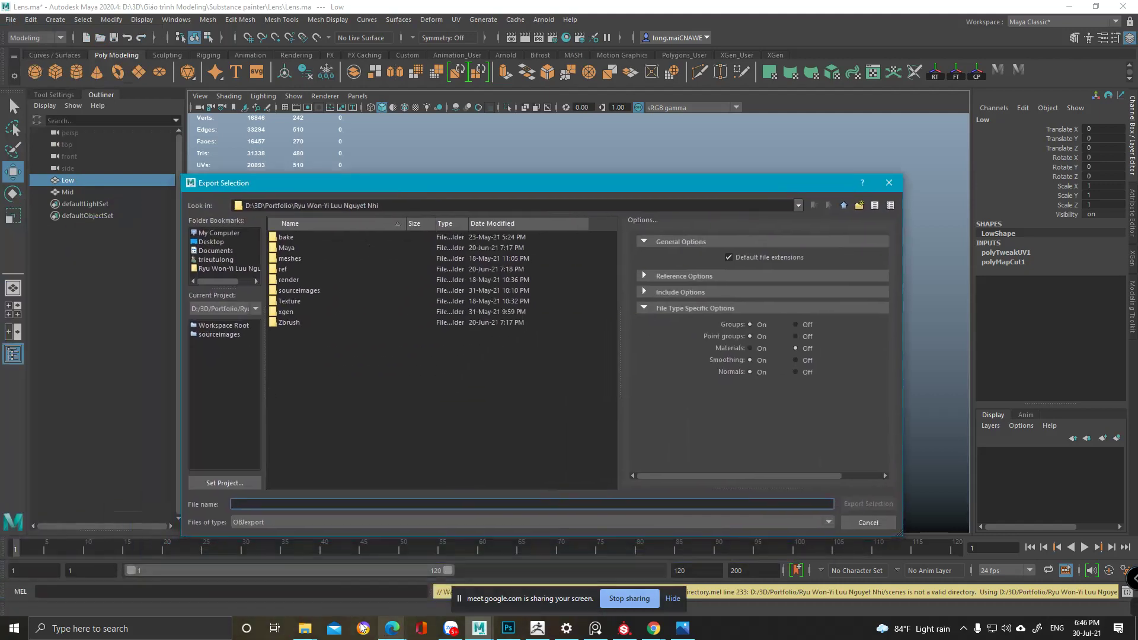
mouse_move(305, 627)
left_click(345, 578)
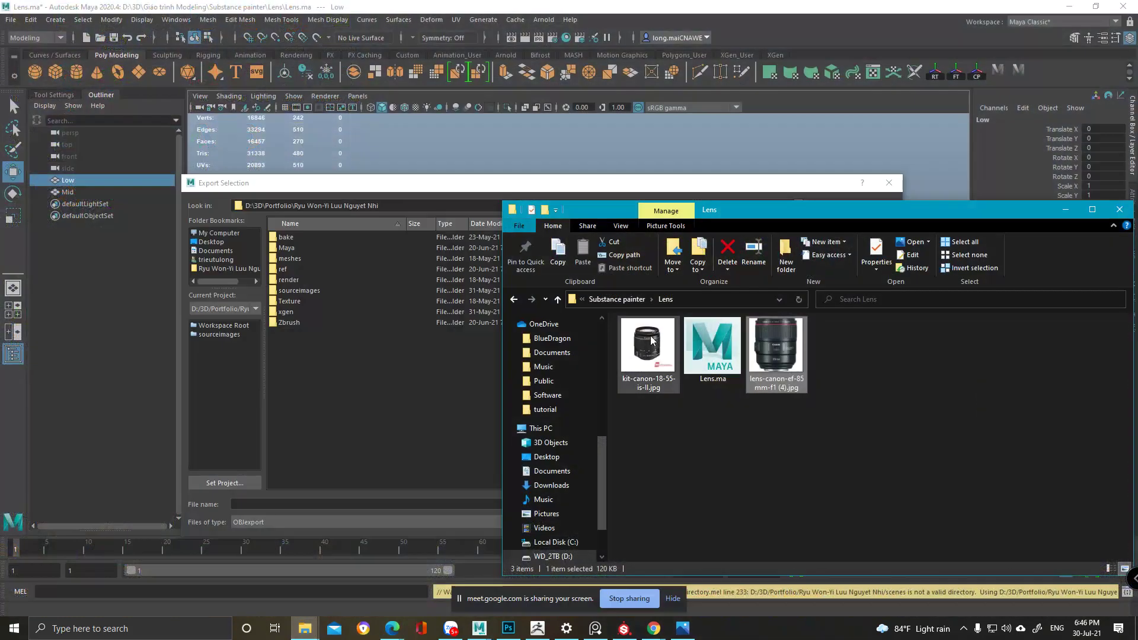
left_click(697, 299)
key("ctrl+c")
left_click(517, 186)
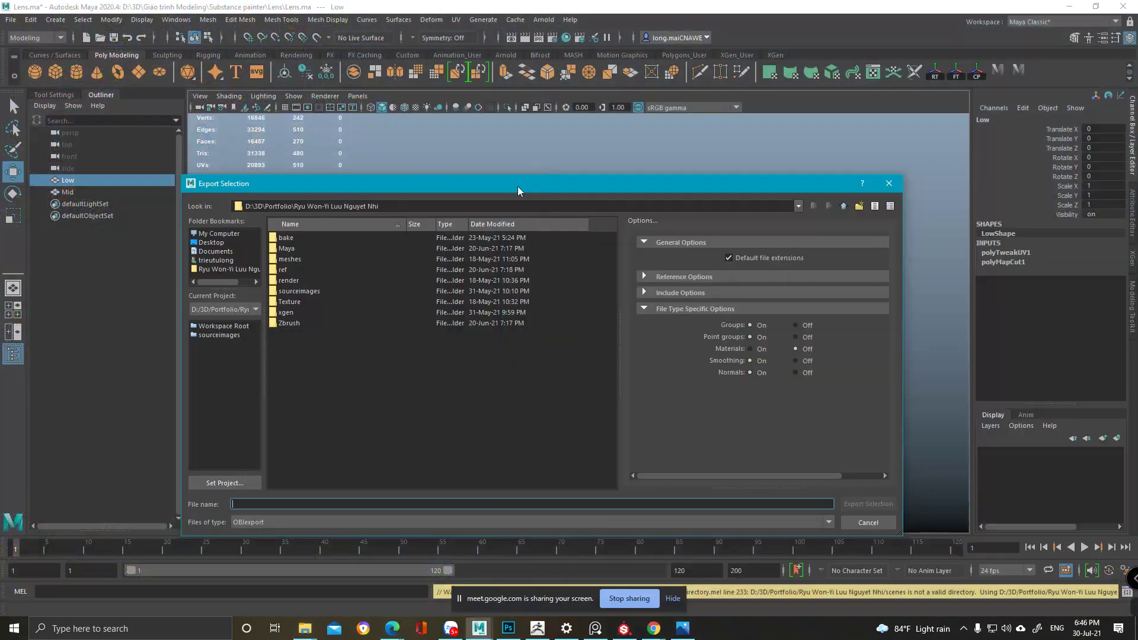
left_click(272, 206)
key("ctrl+a")
key("ctrl+v")
key("Return")
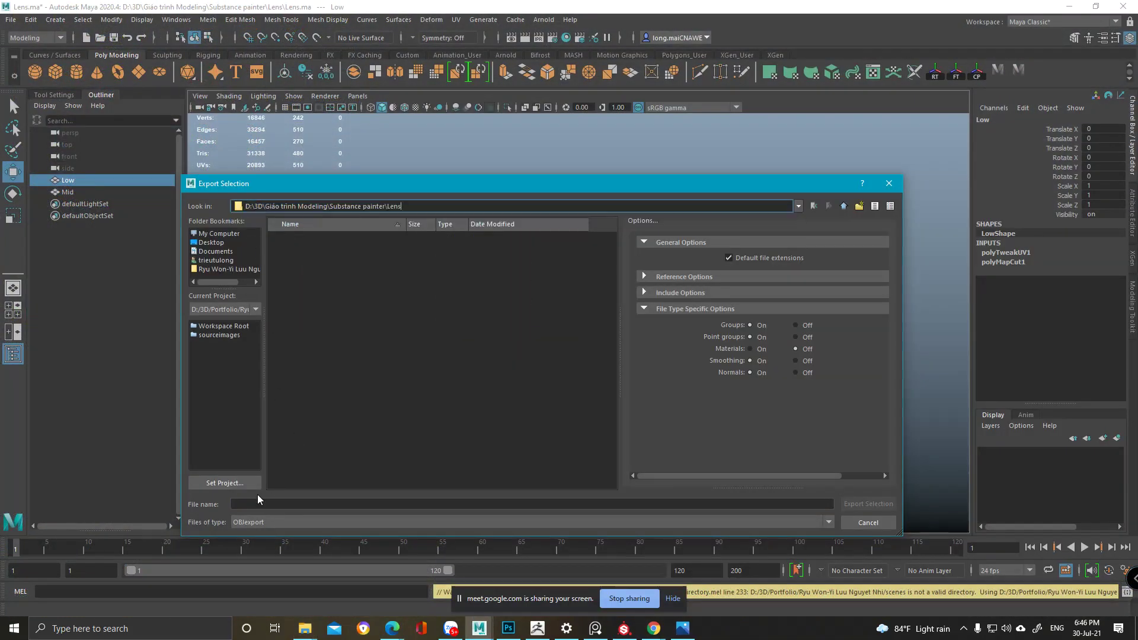
- Set the export type to FBX export and export the Low mesh with the file name Low
left_click(251, 522)
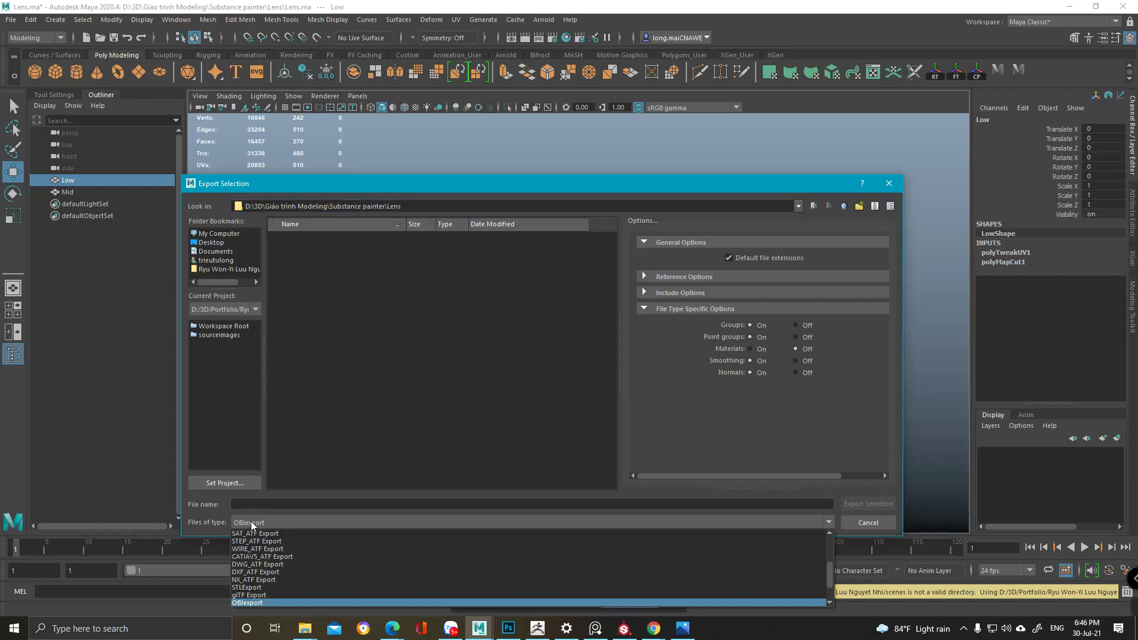
scroll(268, 566, "down", 2)
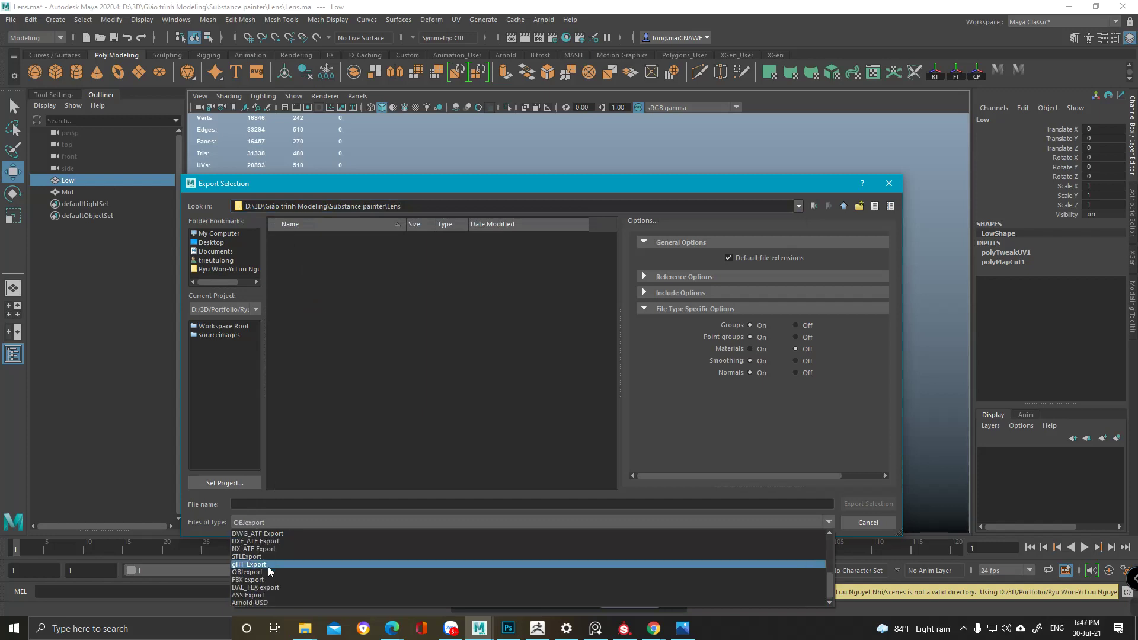
left_click(269, 580)
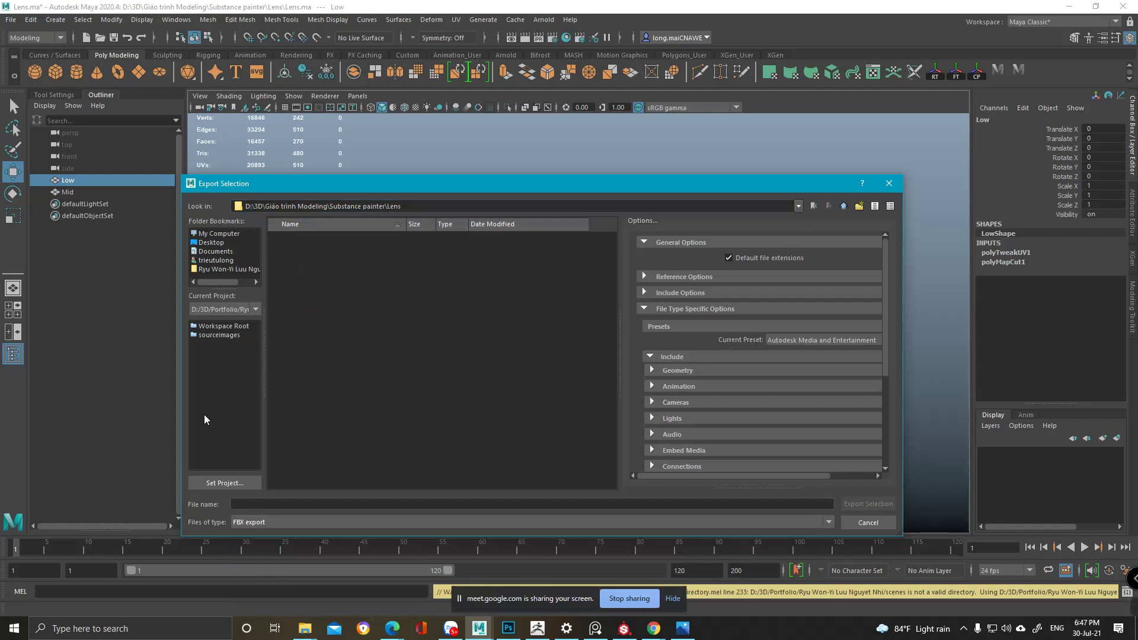
left_click(264, 503)
type("Low")
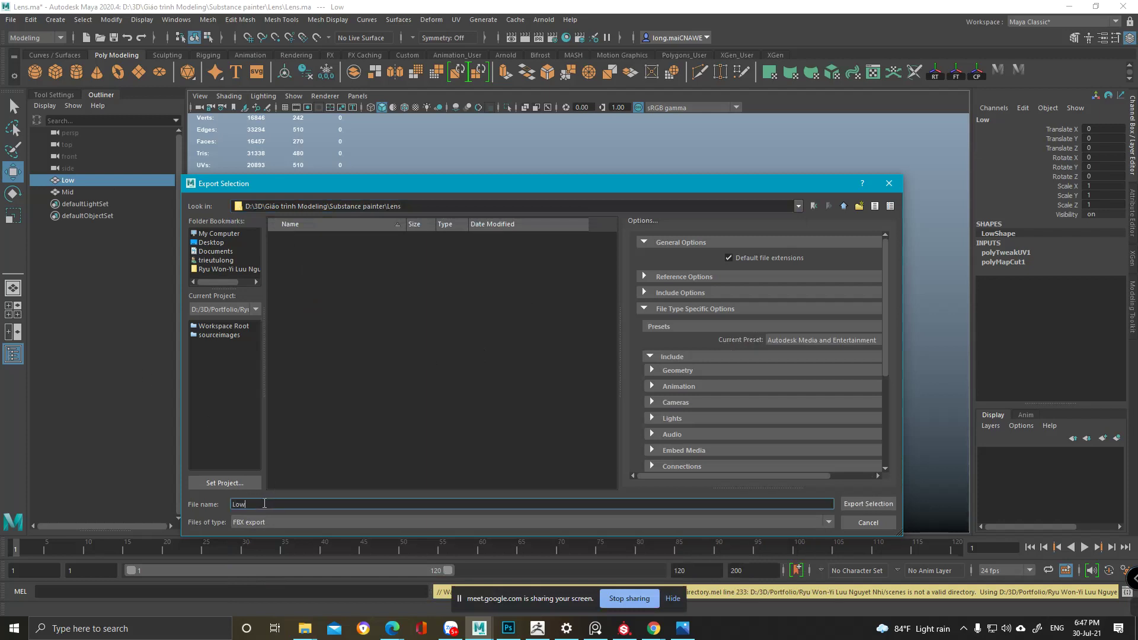
key("Return")
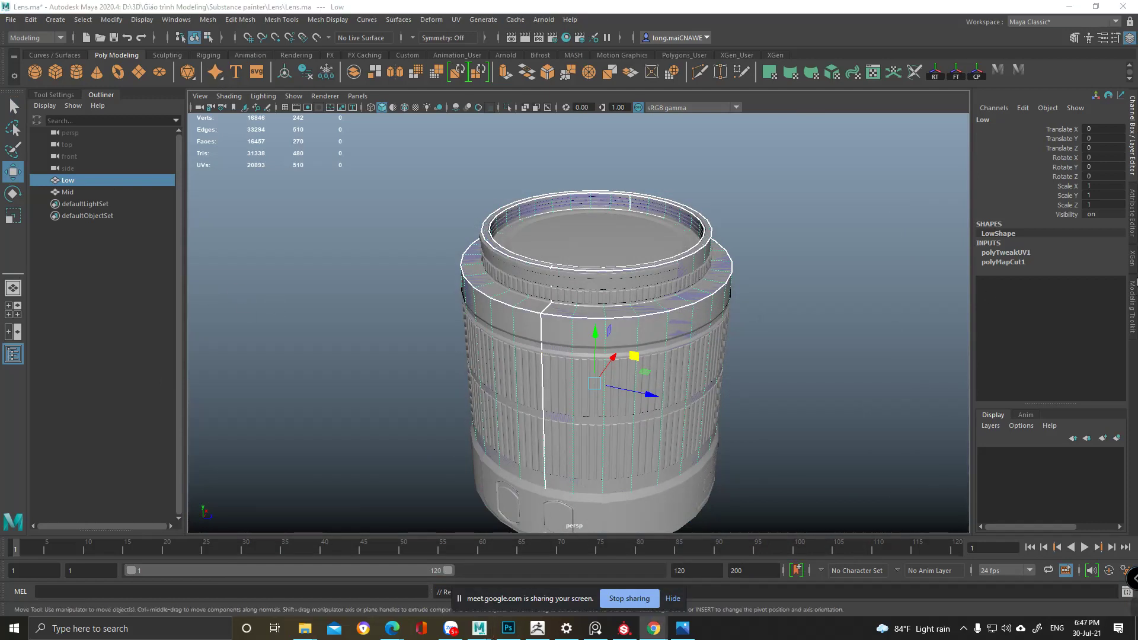
- Export the Mid mesh as an FBX file named High into the same Lens folder
left_click(67, 192)
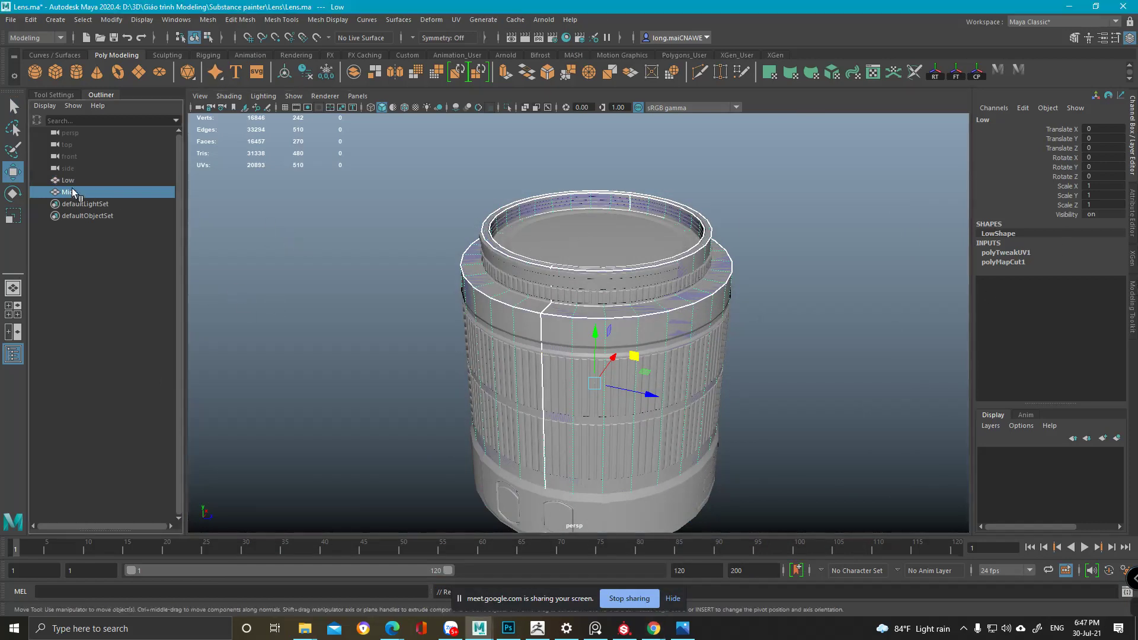
left_click(10, 20)
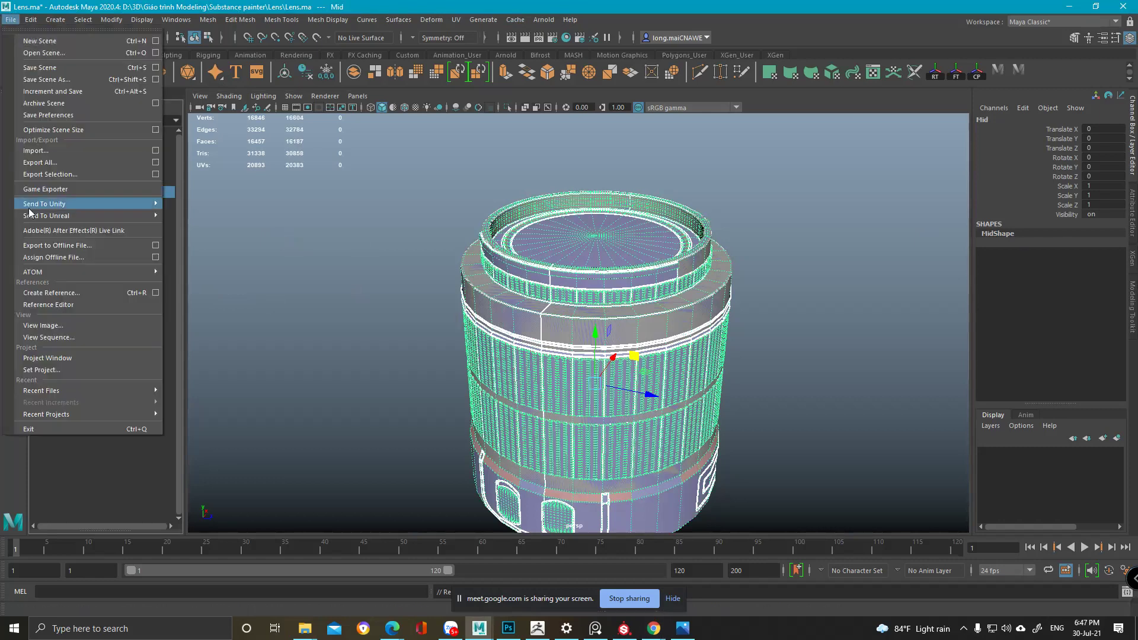
left_click(54, 171)
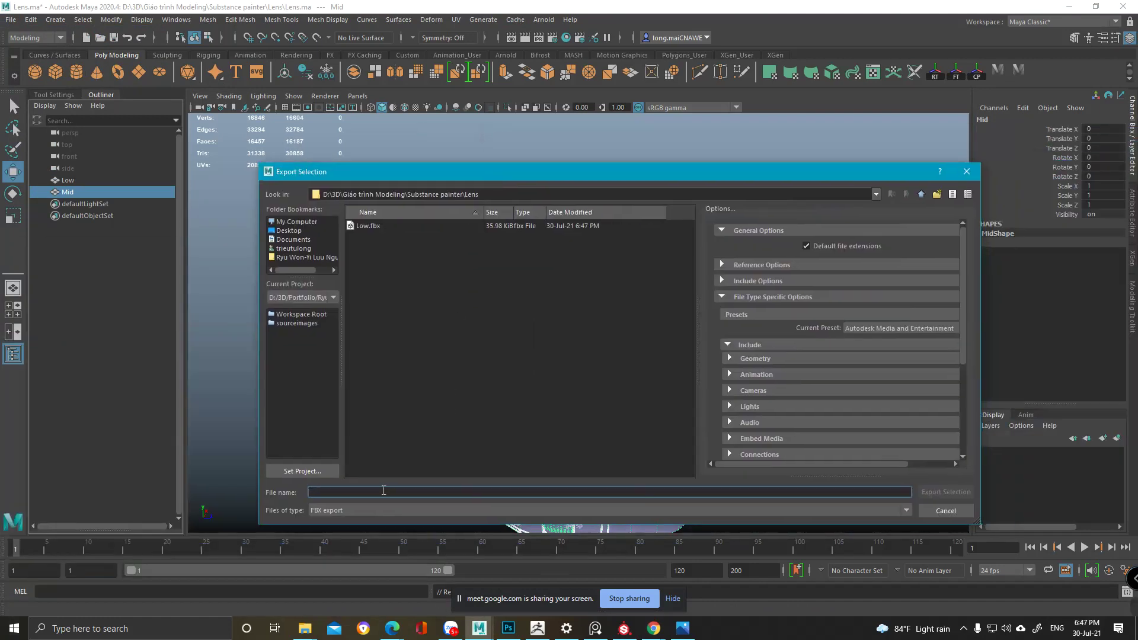
type("High")
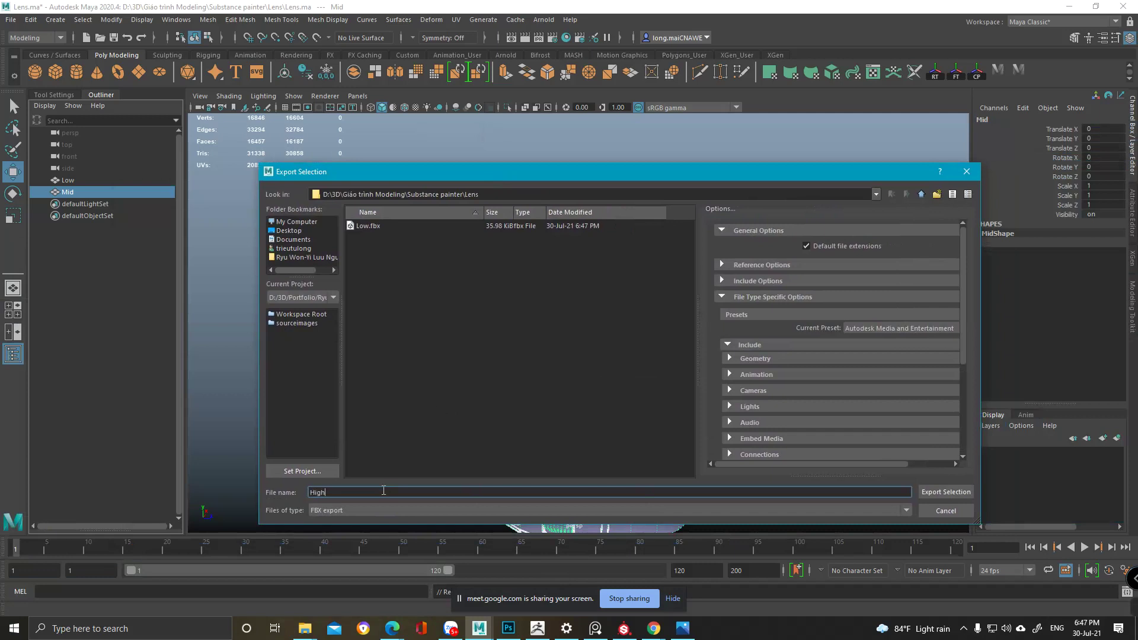
left_click(947, 491)
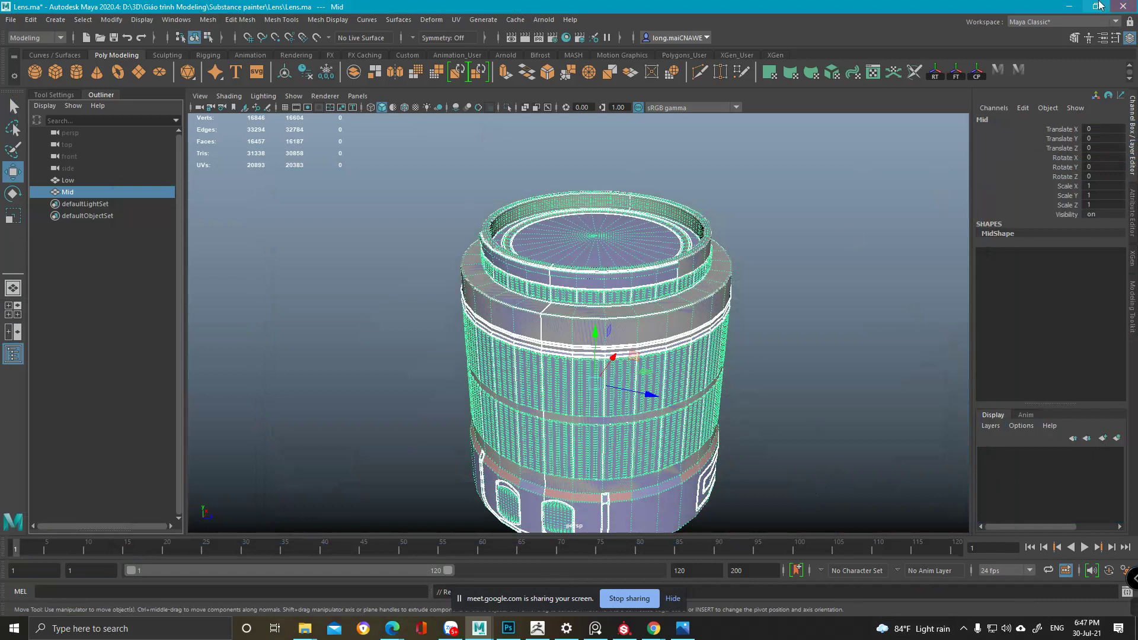
- Minimize the Maya and Explorer windows, switch to Substance Painter, and start a new project
left_click(1077, 7)
left_click(1066, 209)
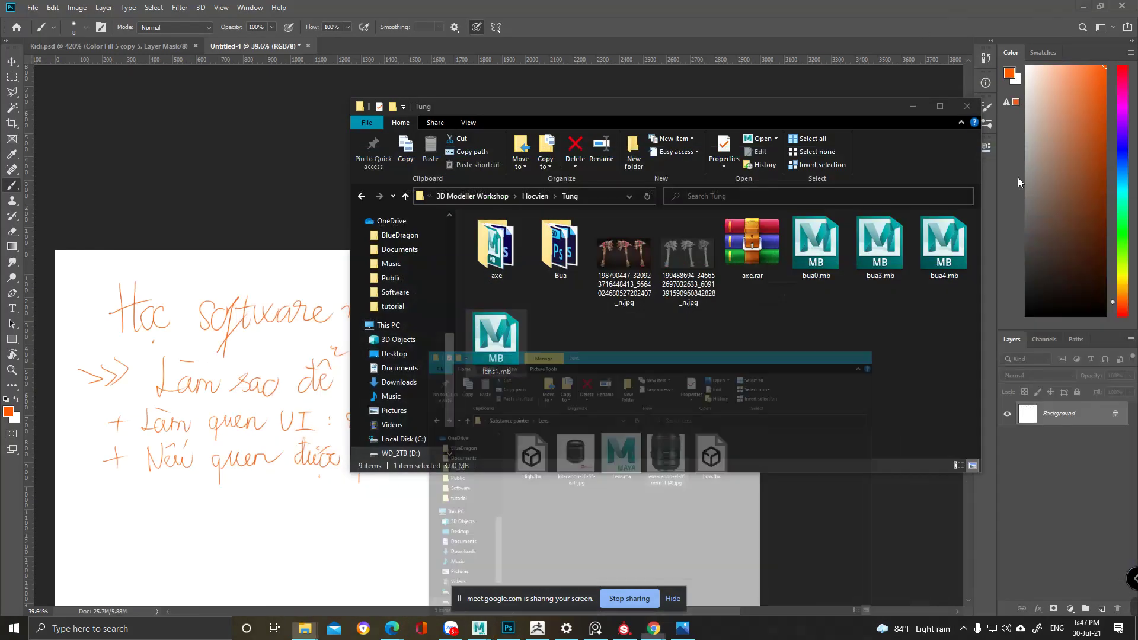
left_click(912, 106)
left_click(625, 631)
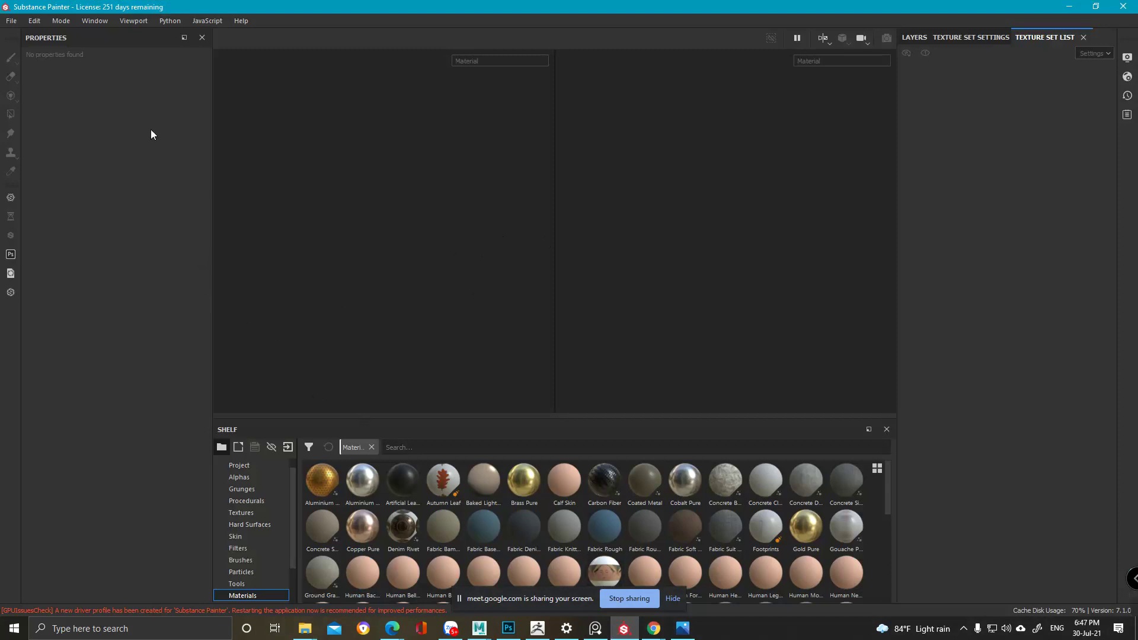
left_click(11, 20)
left_click(22, 35)
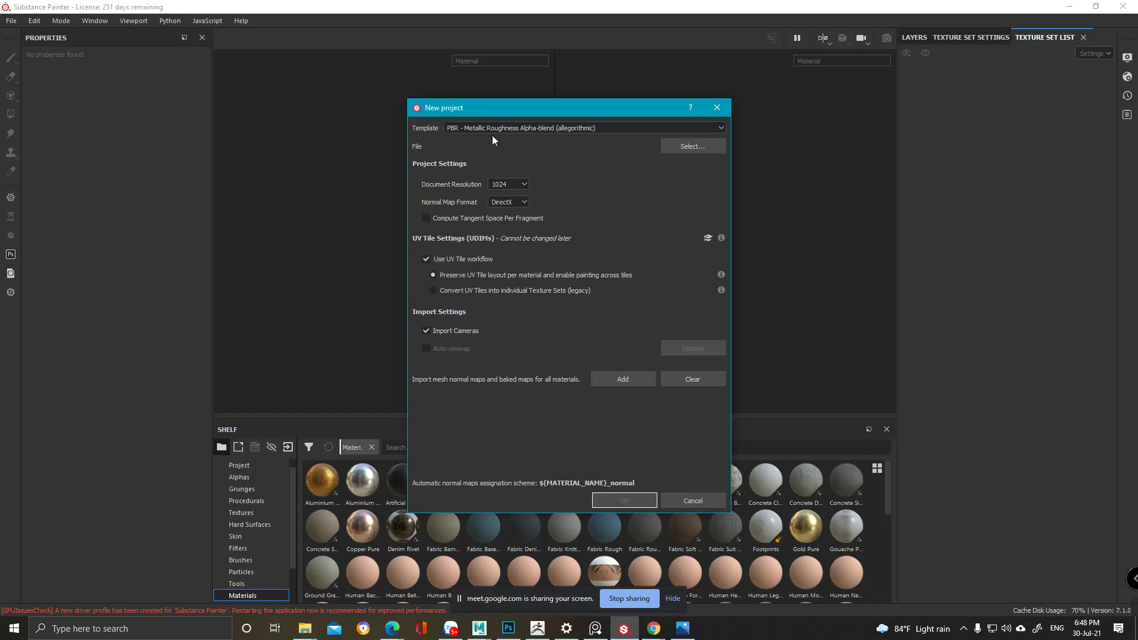
- Load Low.fbx from the Substance painter\Lens folder as the new project's mesh file
left_click(673, 146)
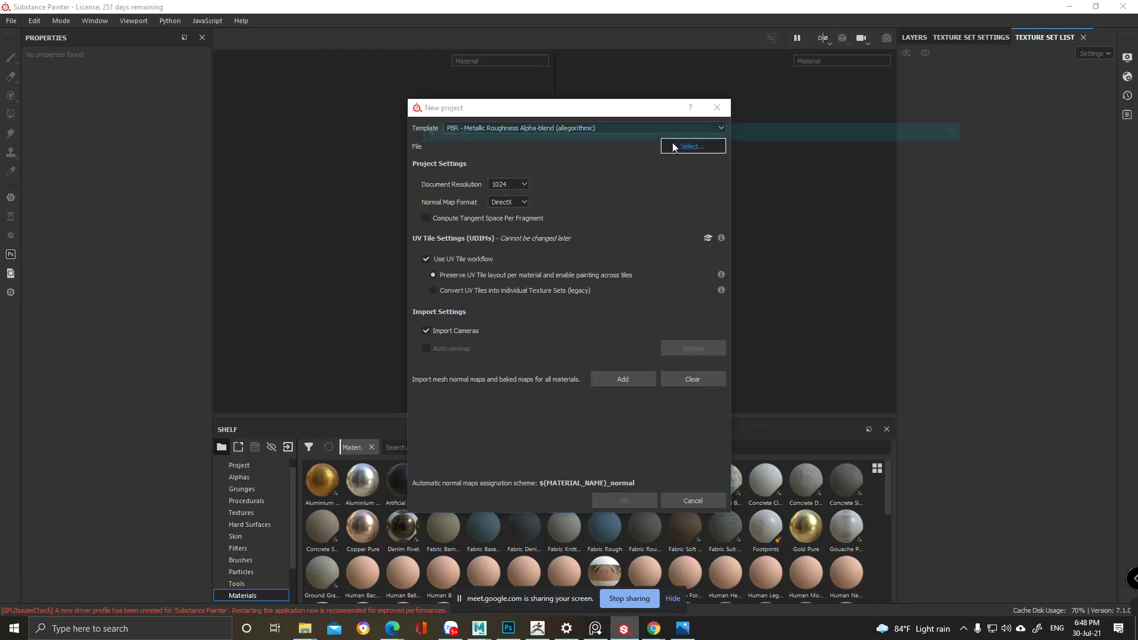
left_click(753, 147)
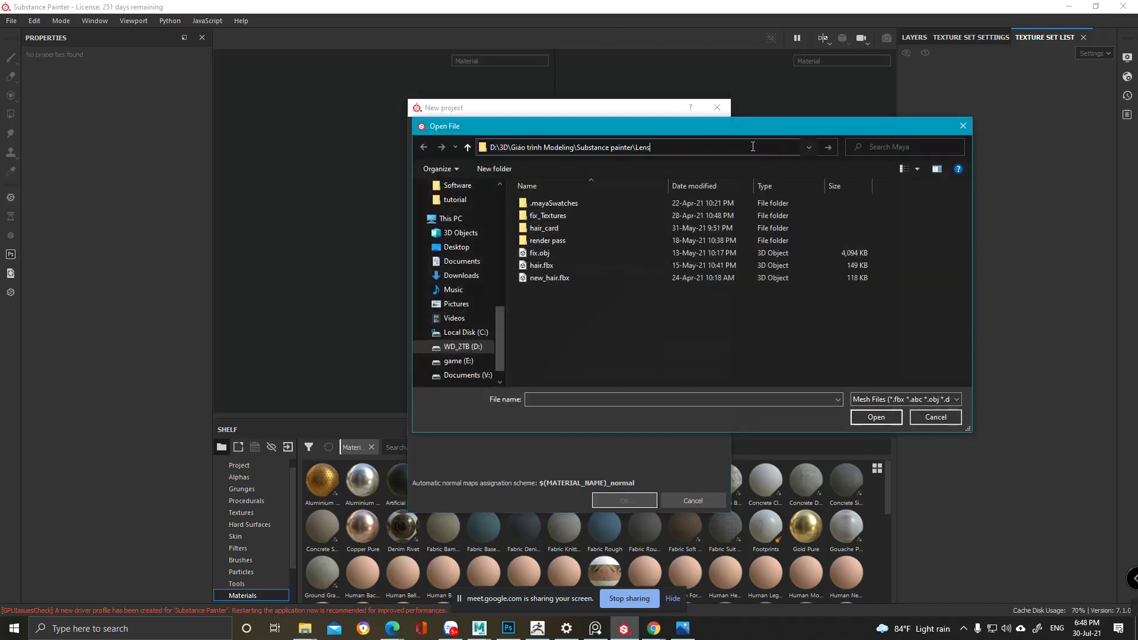
key("Return")
left_click(615, 235)
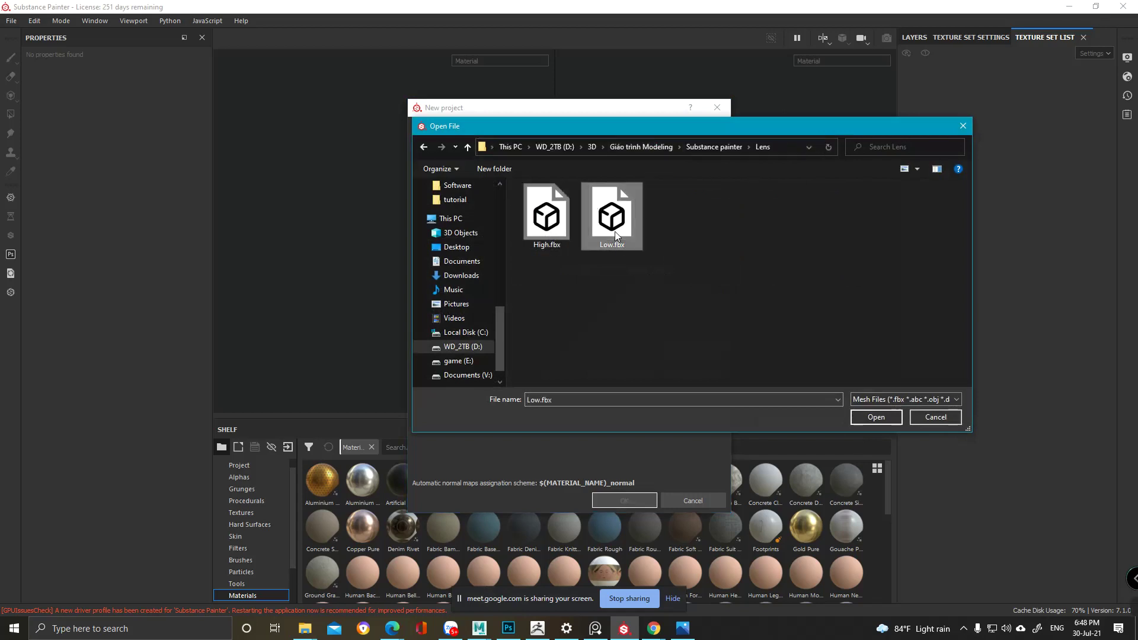
double_click(616, 236)
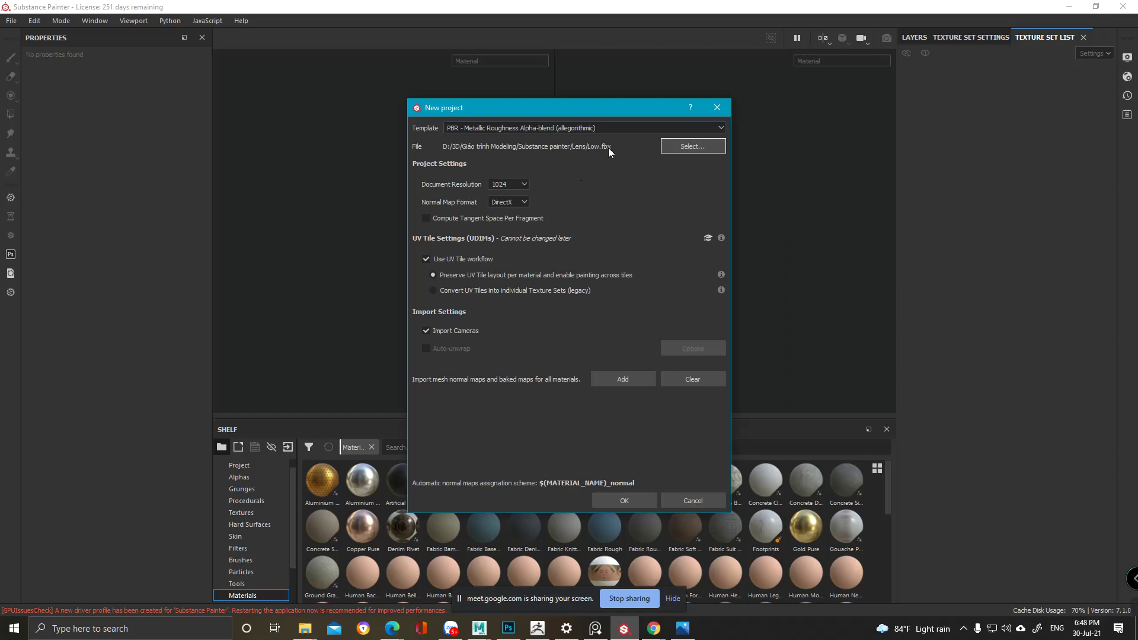
- Set the project's document resolution to 2048 and show the normal map format options
left_click(513, 184)
left_click(500, 225)
left_click(514, 202)
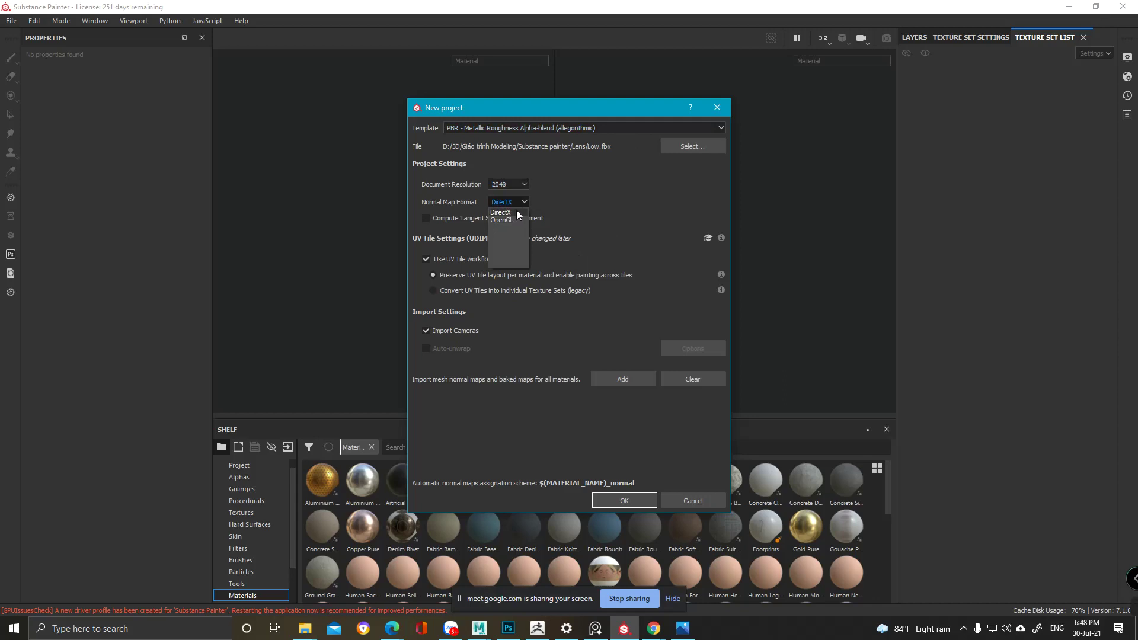
- Switch to Photoshop, isolate the Green channel of the handwritten notes document, and return to the Substance Painter project setup
left_click(508, 628)
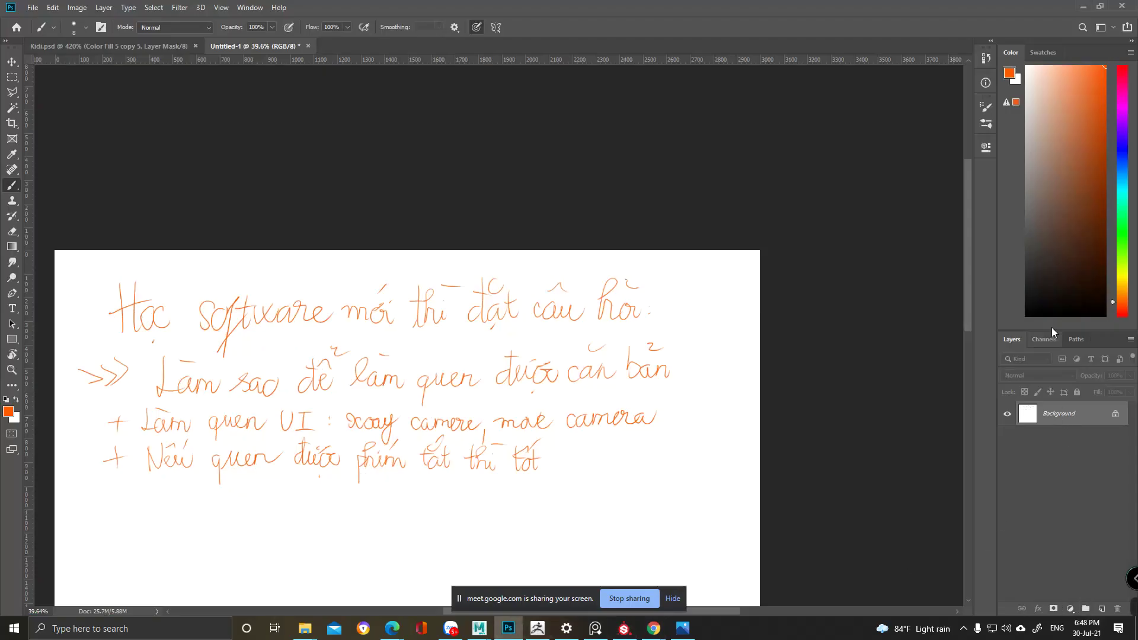
left_click(1043, 342)
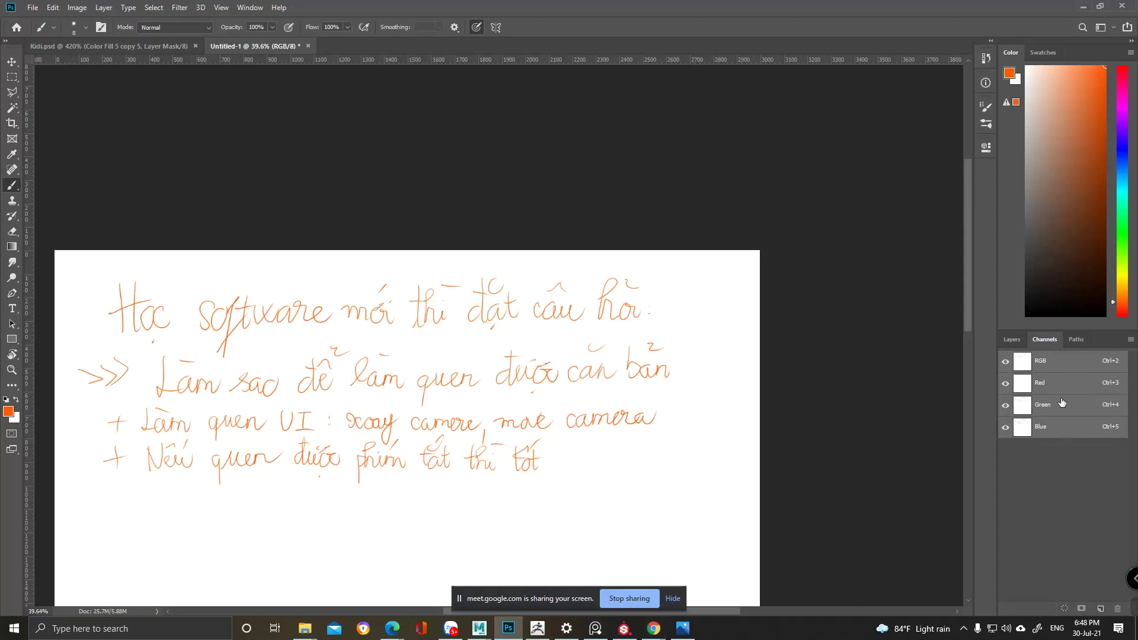
left_click(1061, 406)
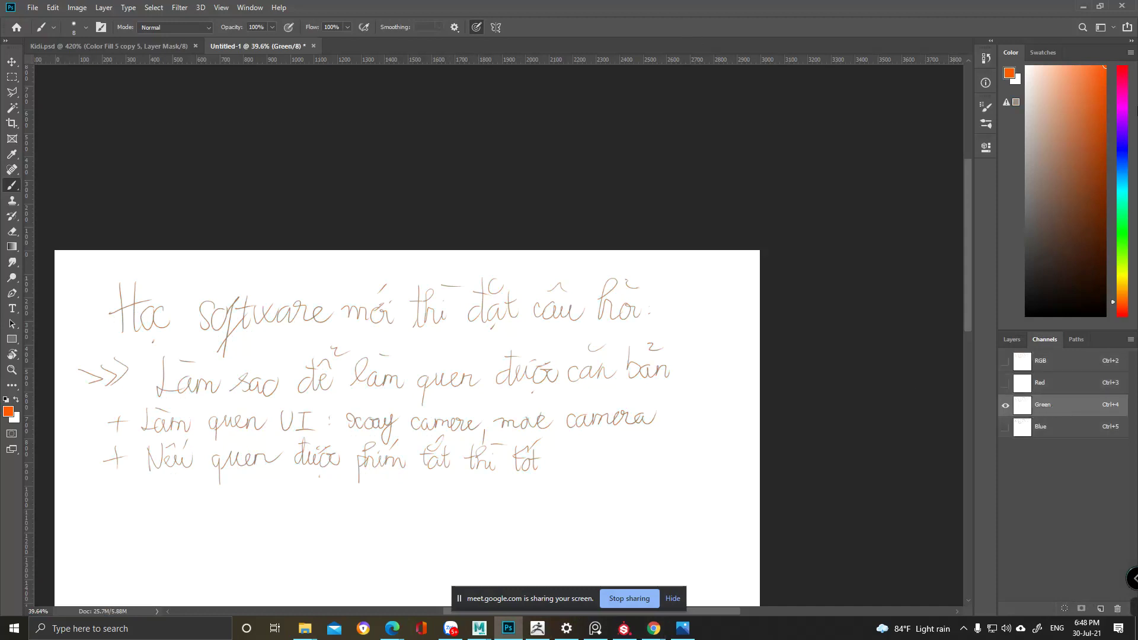
left_click(1085, 9)
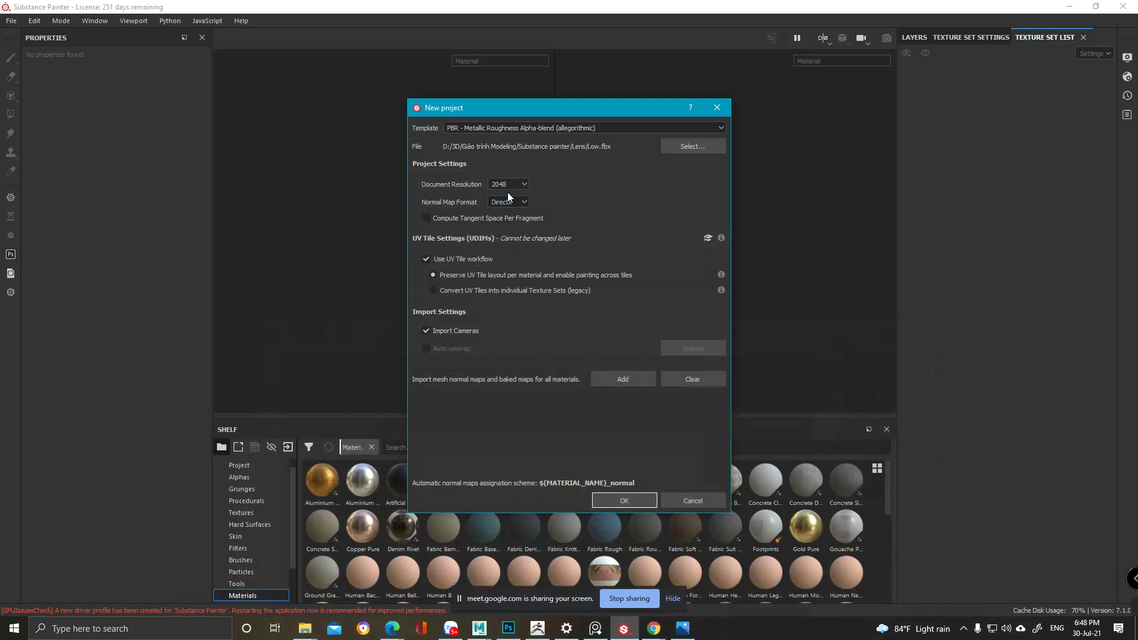
- Disable the UV Tile workflow and camera import, and create the project
left_click(457, 259)
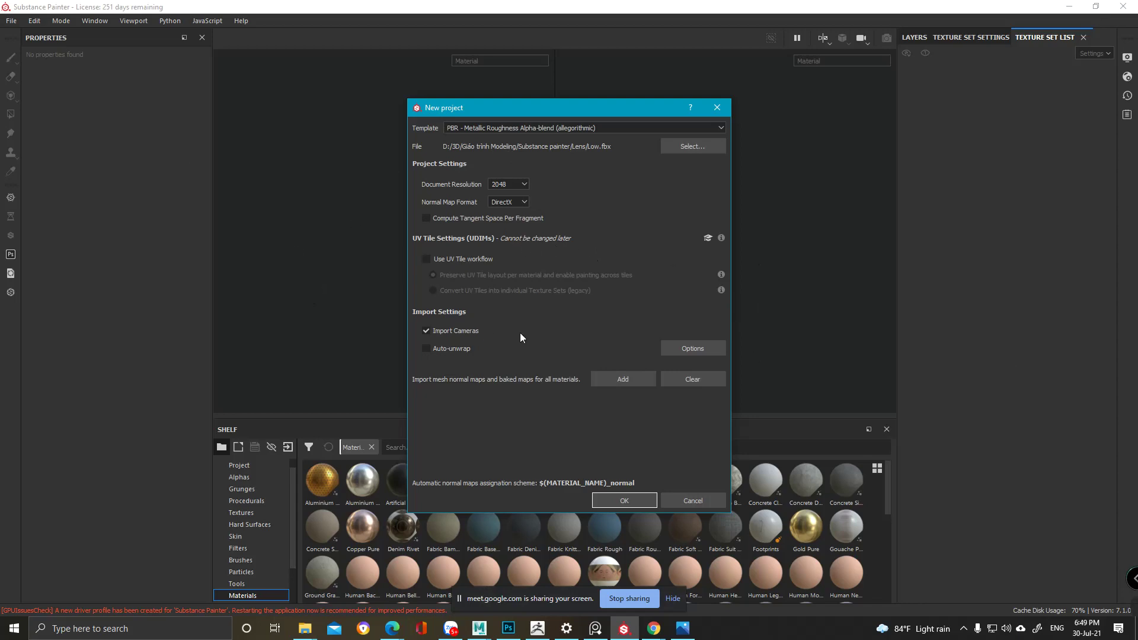
left_click(461, 334)
left_click(626, 501)
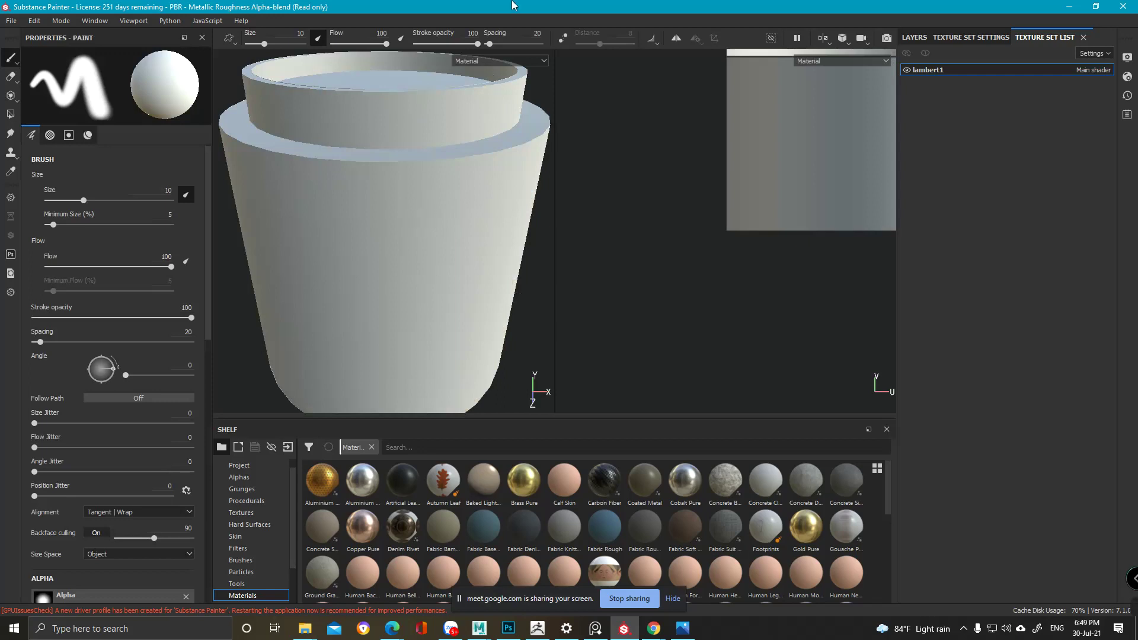
- Examine the loaded lens mesh, its texture set settings, and the available viewport and window commands
left_click_drag(346, 158, 401, 207, "alt")
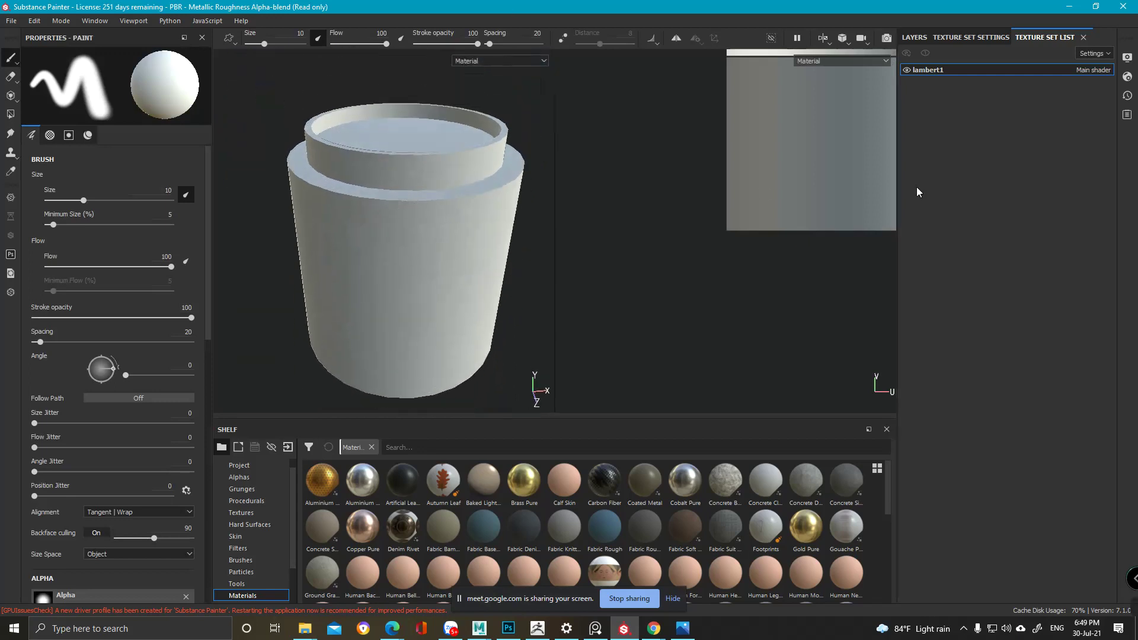
left_click(982, 39)
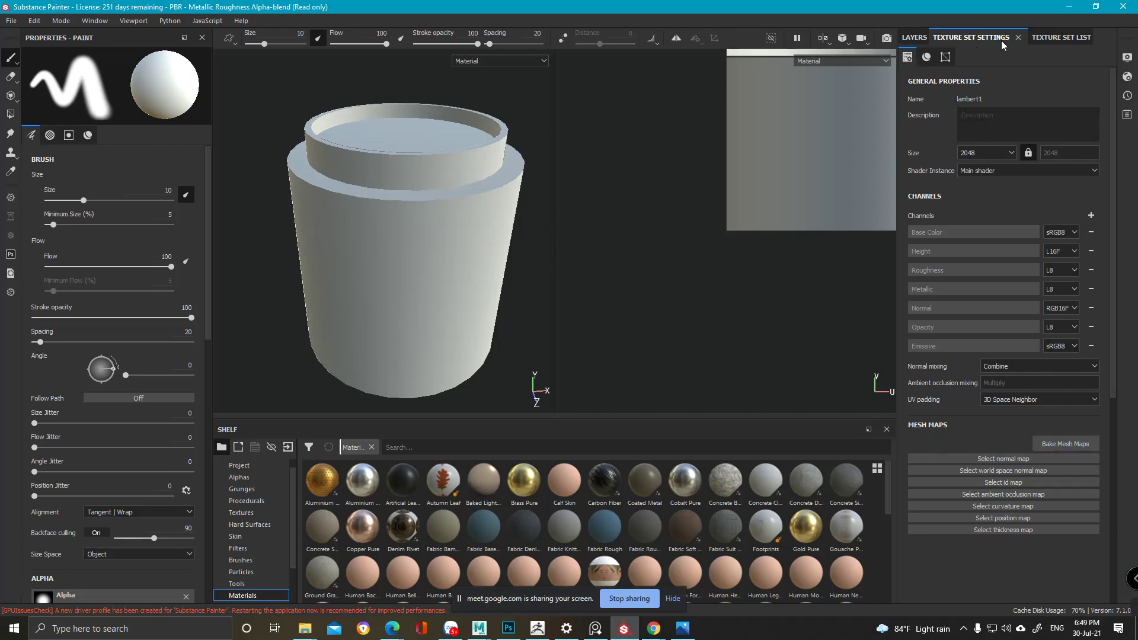
left_click(131, 19)
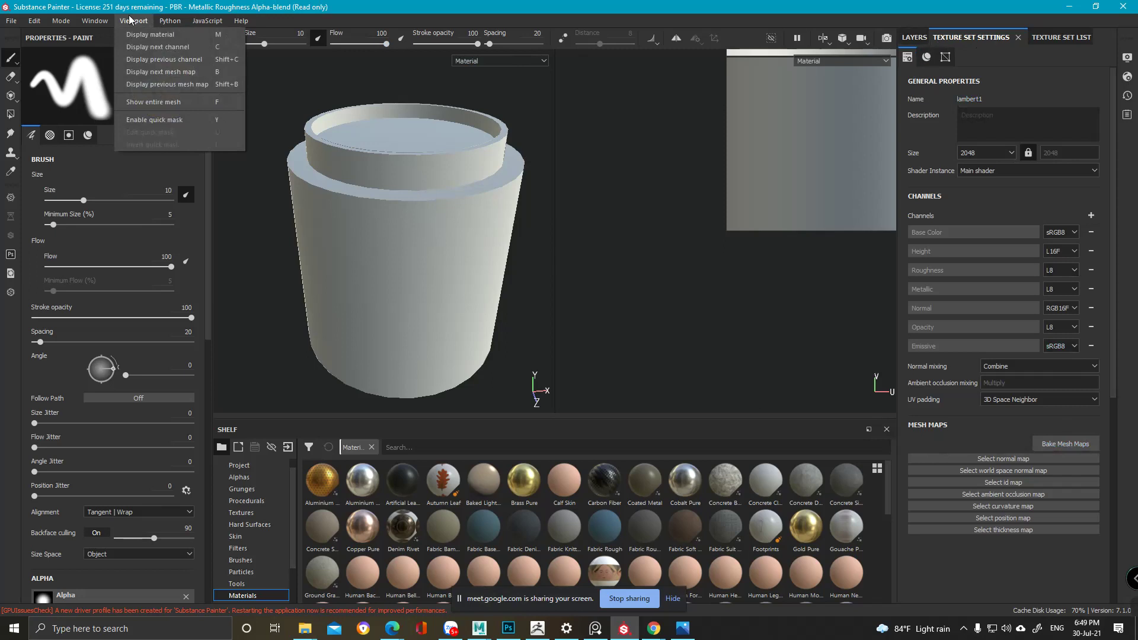
mouse_move(97, 22)
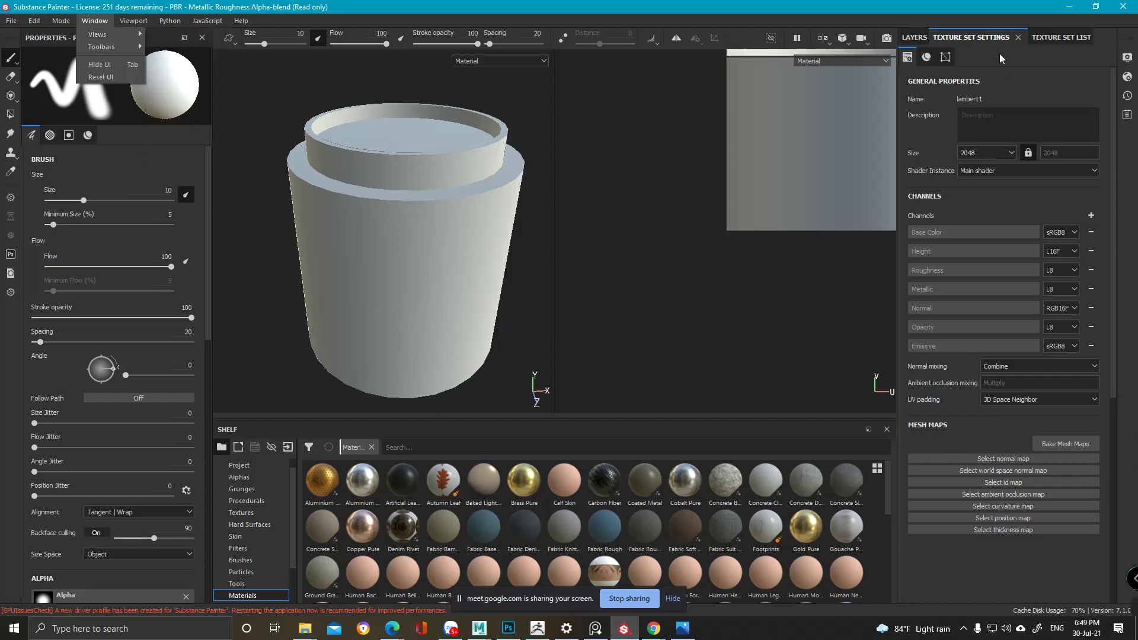
left_click(538, 11)
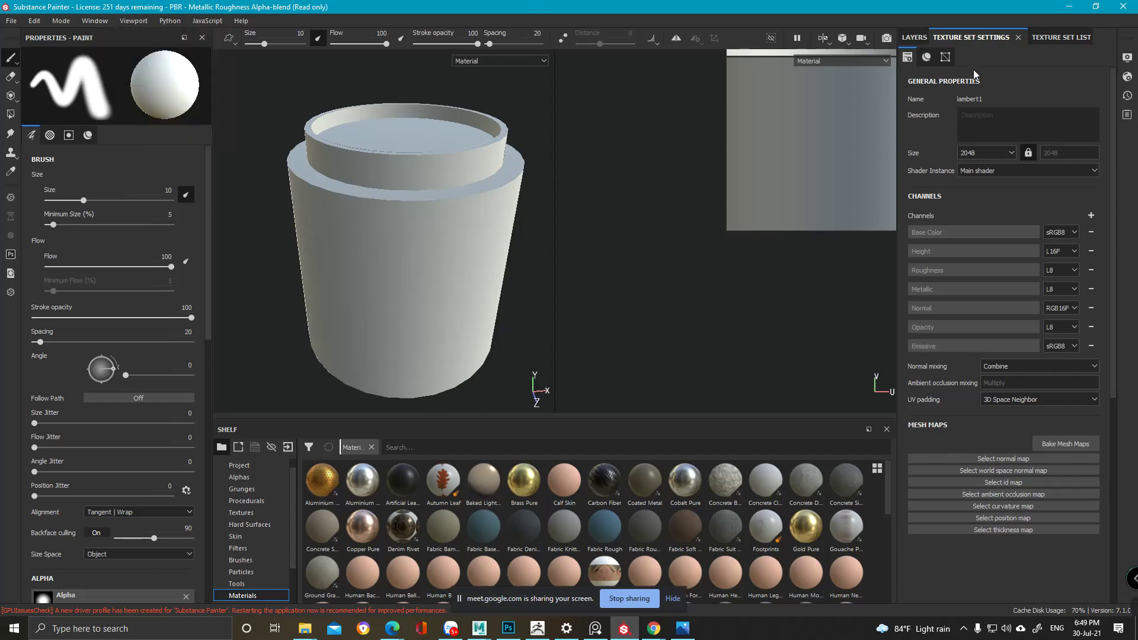
- Try docking the Properties panel with the Layers and Texture Set panels and return it to its original place
mouse_move(44, 40)
left_mouse_down()
mouse_move(718, 286)
mouse_move(976, 499)
mouse_move(932, 432)
left_mouse_up()
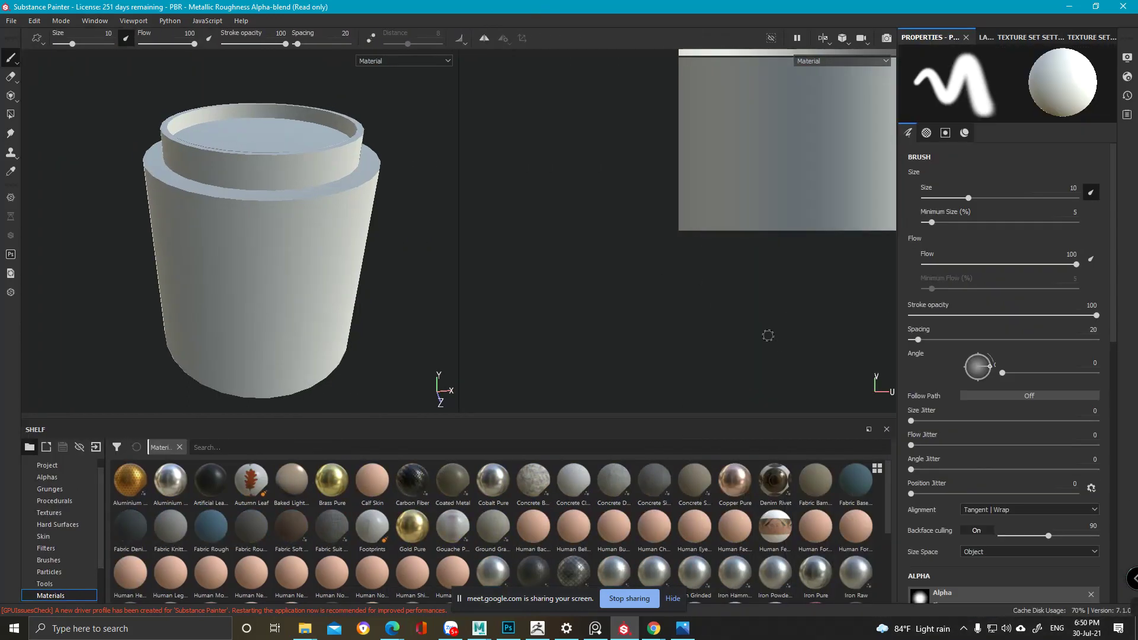
mouse_move(925, 36)
left_mouse_down()
mouse_move(607, 220)
mouse_move(278, 271)
mouse_move(53, 143)
mouse_move(3, 146)
mouse_move(44, 155)
left_mouse_up()
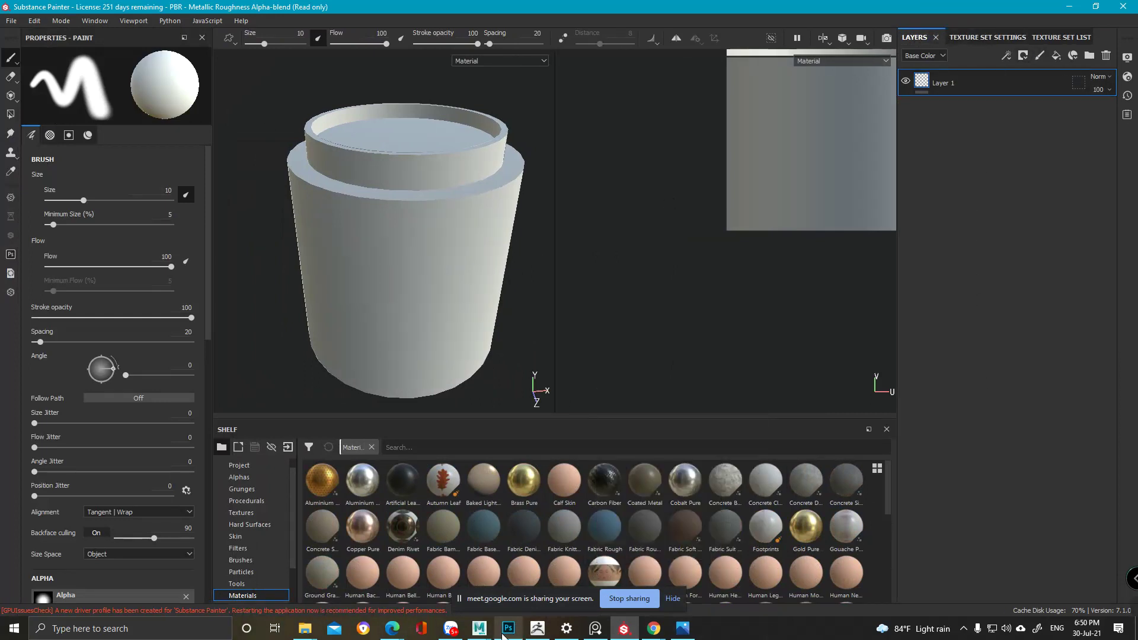
- Switch to Photoshop to view its layer list for comparison, and return to Substance Painter
left_click(508, 627)
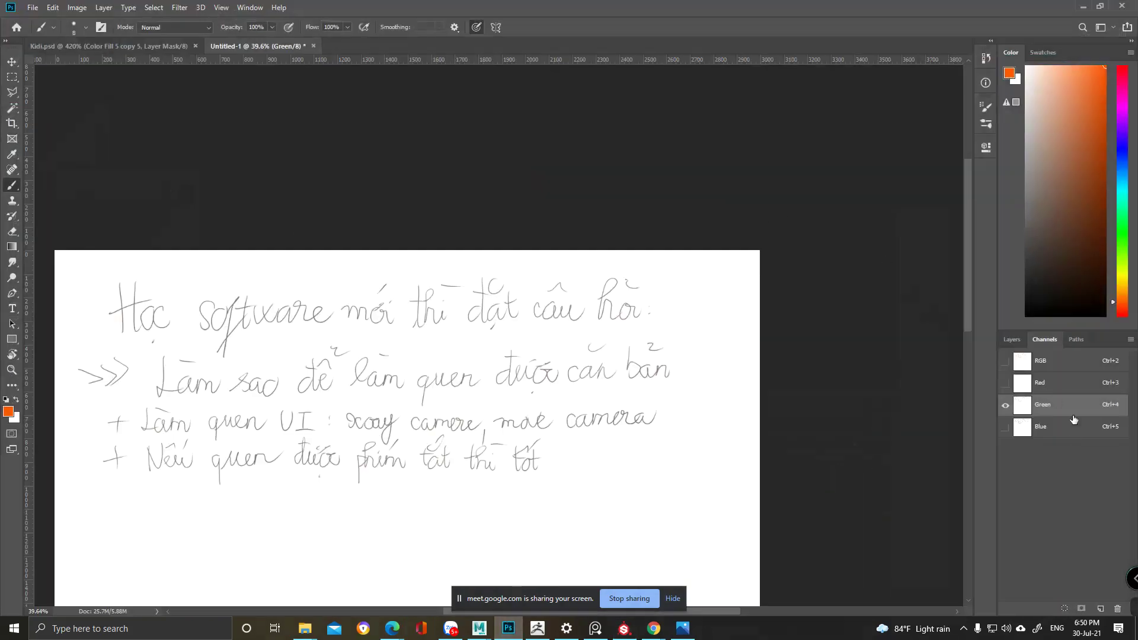
left_click(1012, 340)
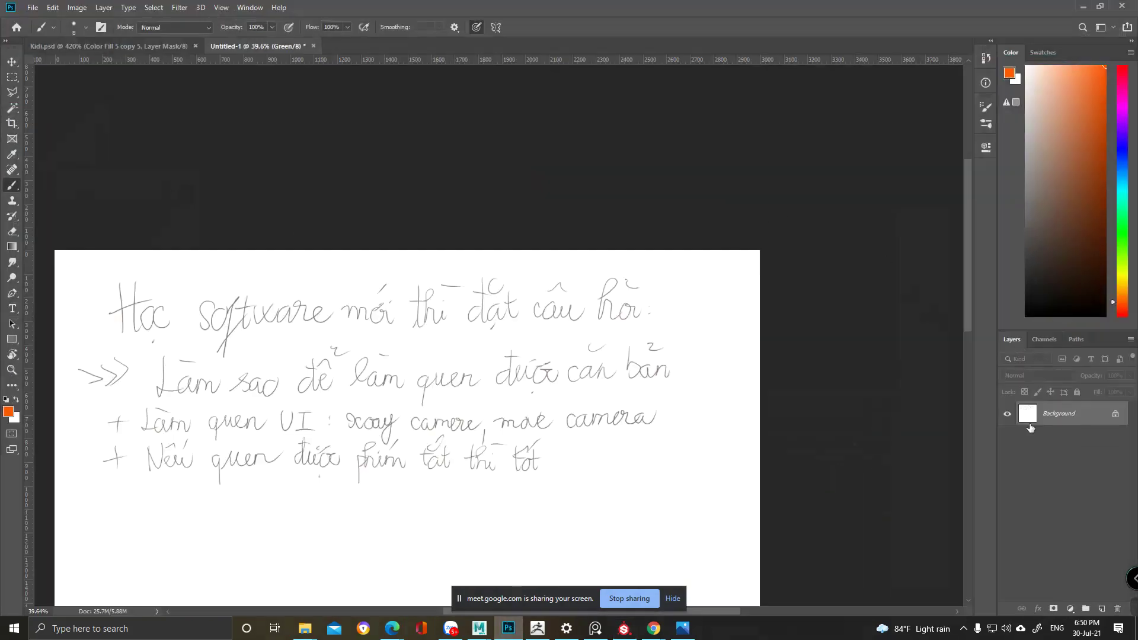
left_click(1083, 6)
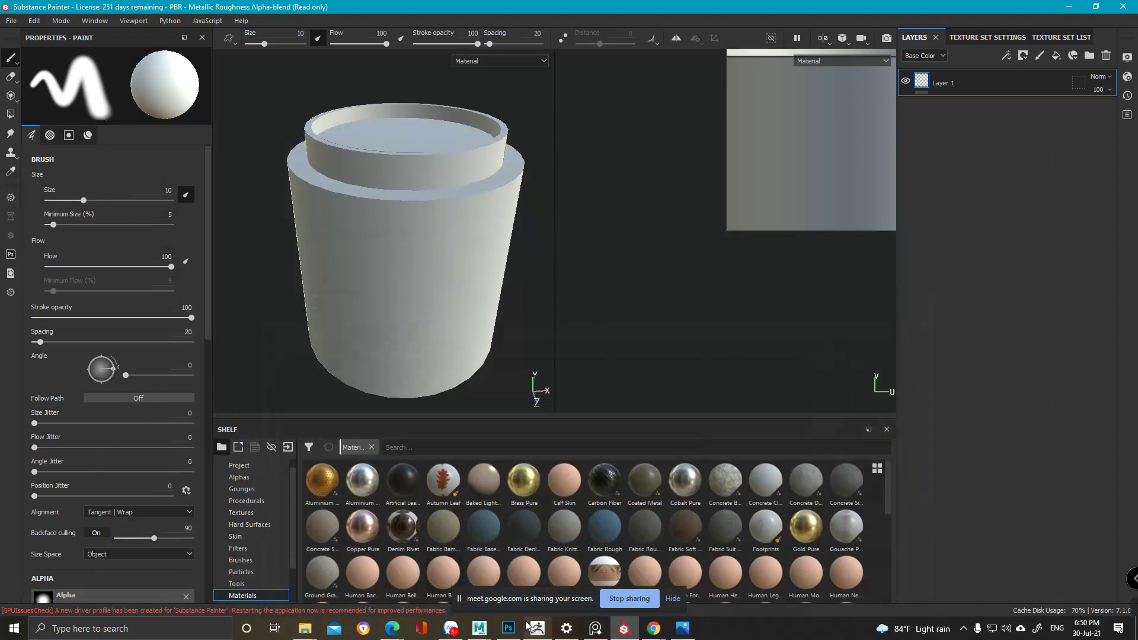
- In Photoshop, dock Brush Settings beside the tools, collapse the Brushes panel, and return to Substance Painter
left_click(508, 628)
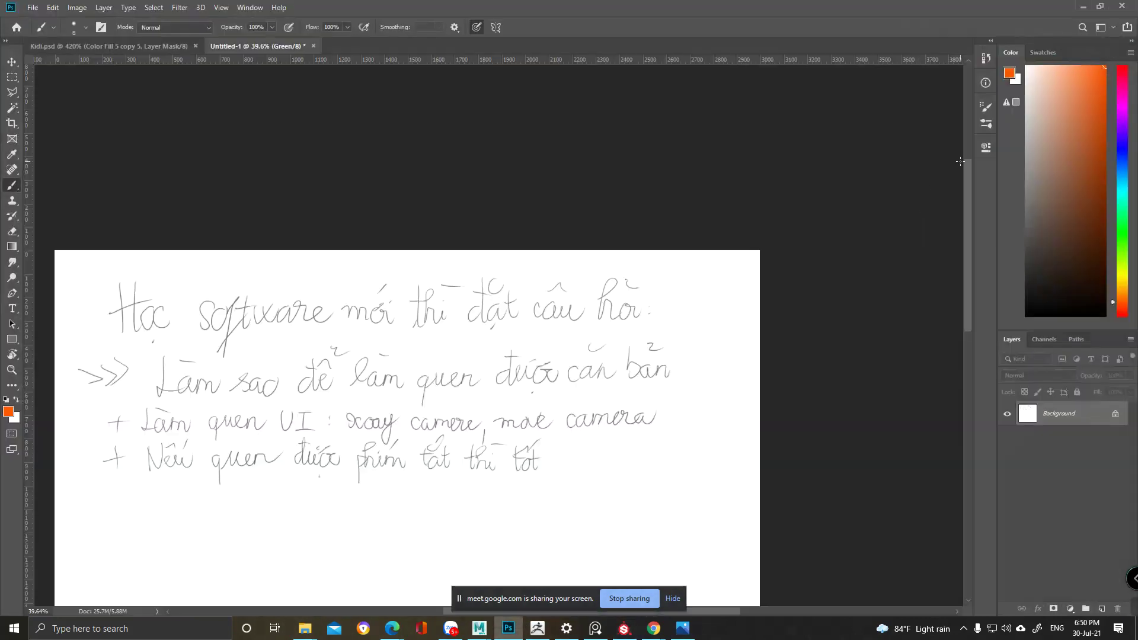
left_click(987, 123)
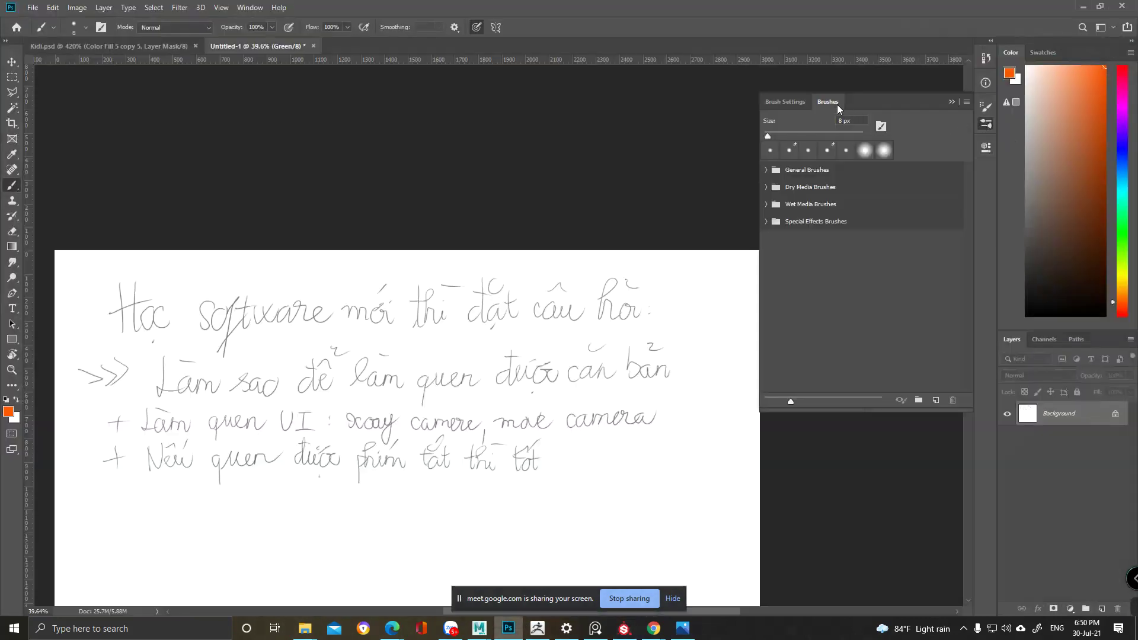
left_click(793, 102)
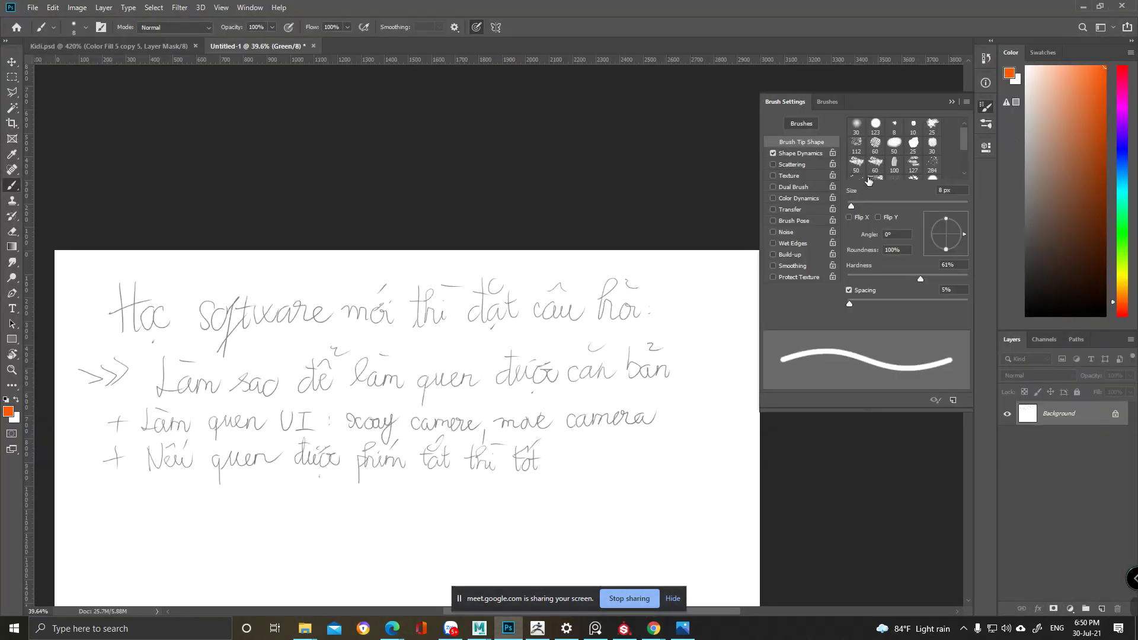
mouse_move(799, 107)
left_mouse_down()
mouse_move(368, 196)
mouse_move(12, 217)
mouse_move(162, 216)
mouse_move(16, 194)
mouse_move(31, 200)
left_mouse_up()
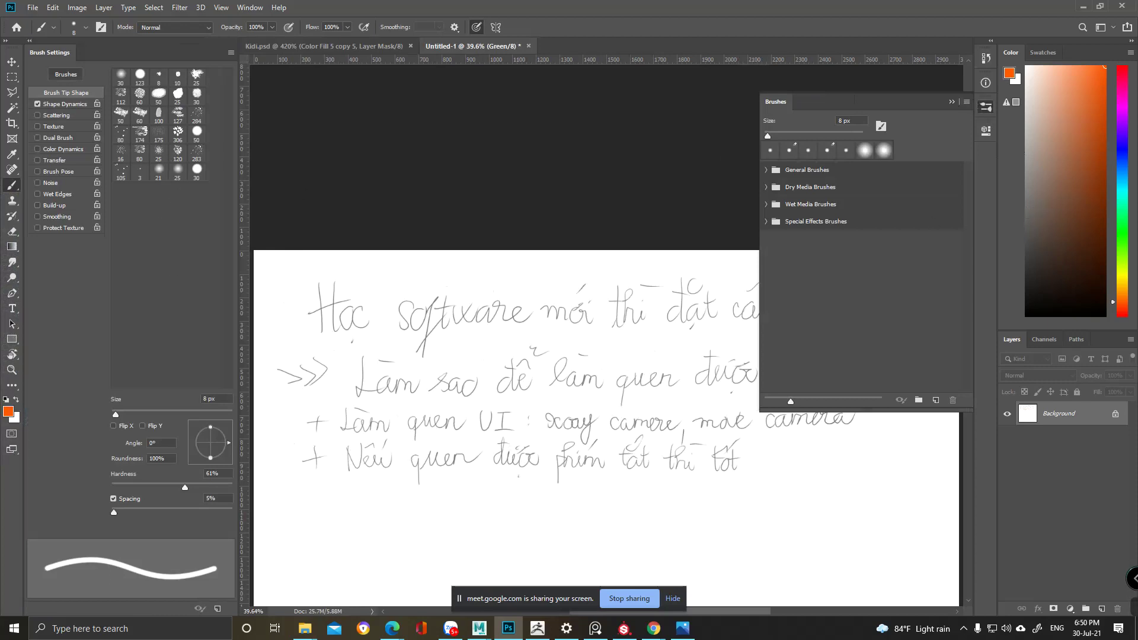
left_click(986, 108)
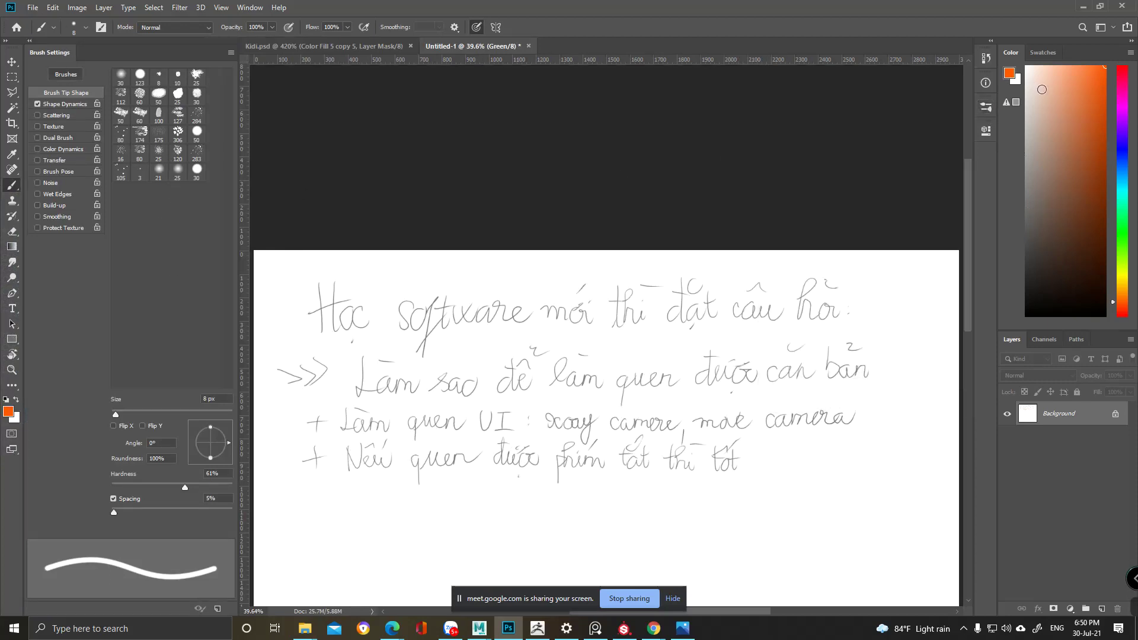
left_click(1083, 6)
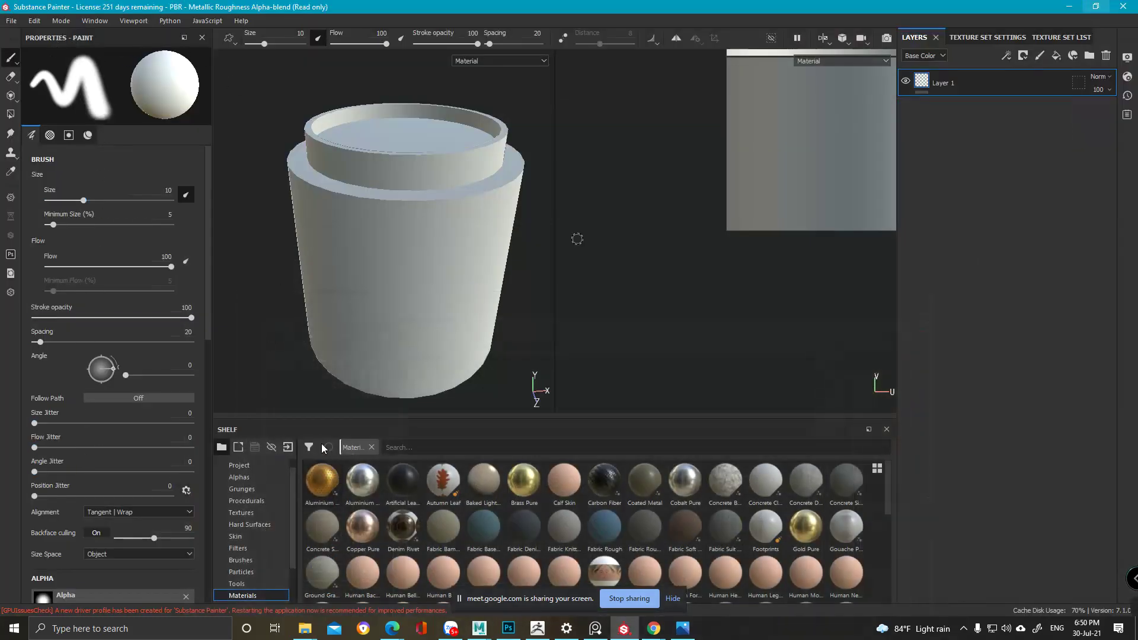
- Enlarge the shelf slightly and compare the Substance Painter interface layout with Photoshop's
left_click_drag(318, 418, 457, 414)
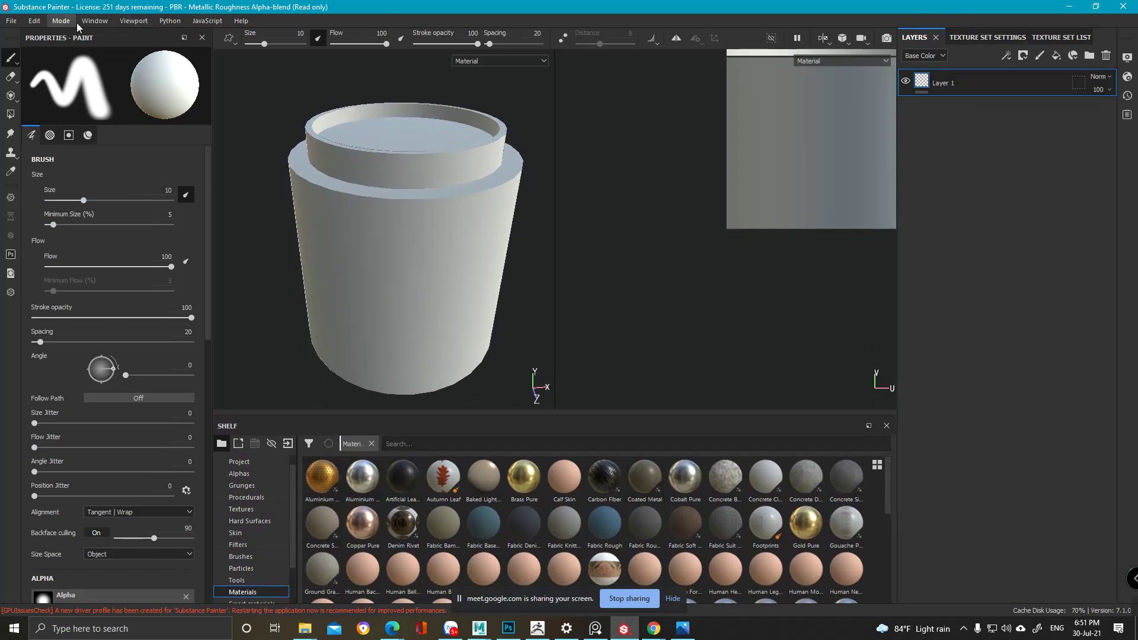
left_click(507, 629)
left_click(507, 630)
left_click(506, 629)
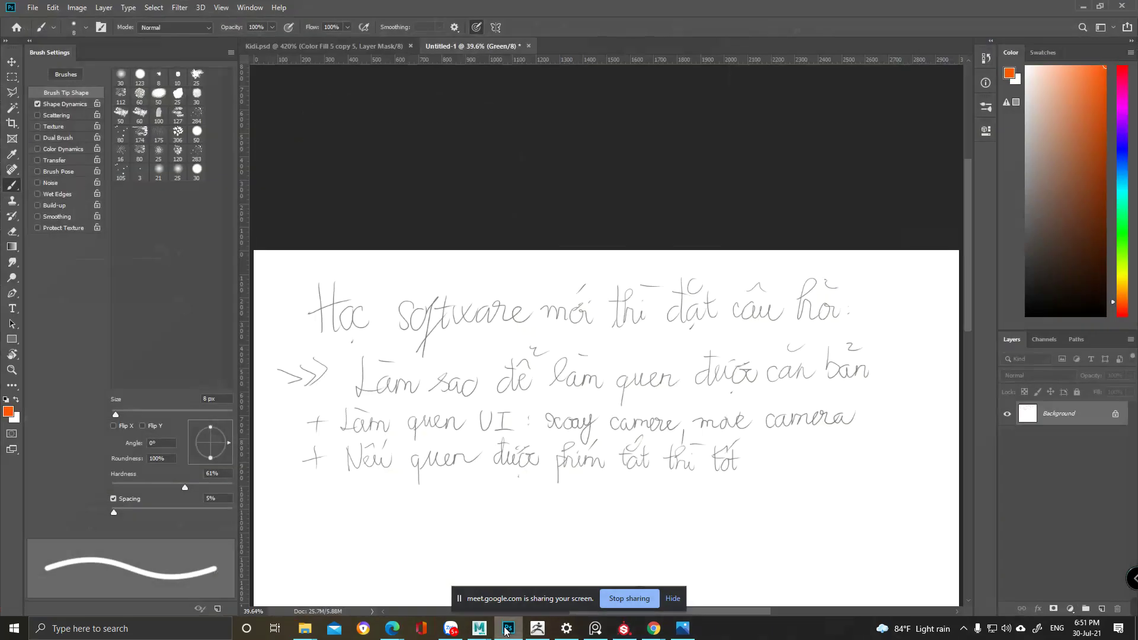
left_click(507, 629)
left_click(508, 628)
left_click(509, 627)
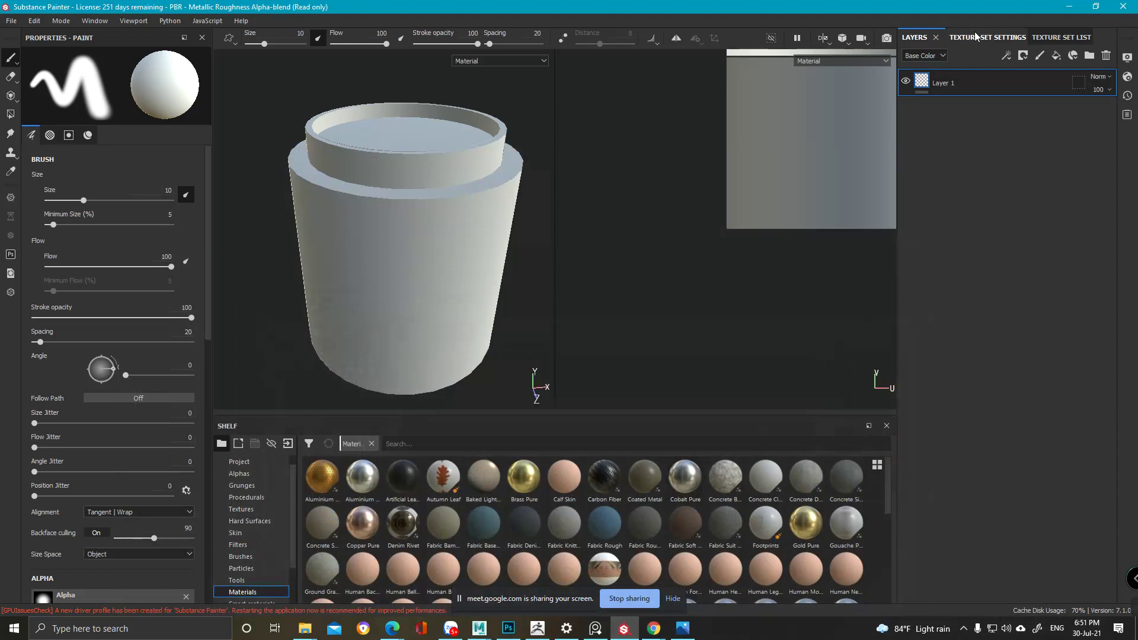
- Examine the channels available for layers and the blending modes offered for Layer 1
left_click(942, 57)
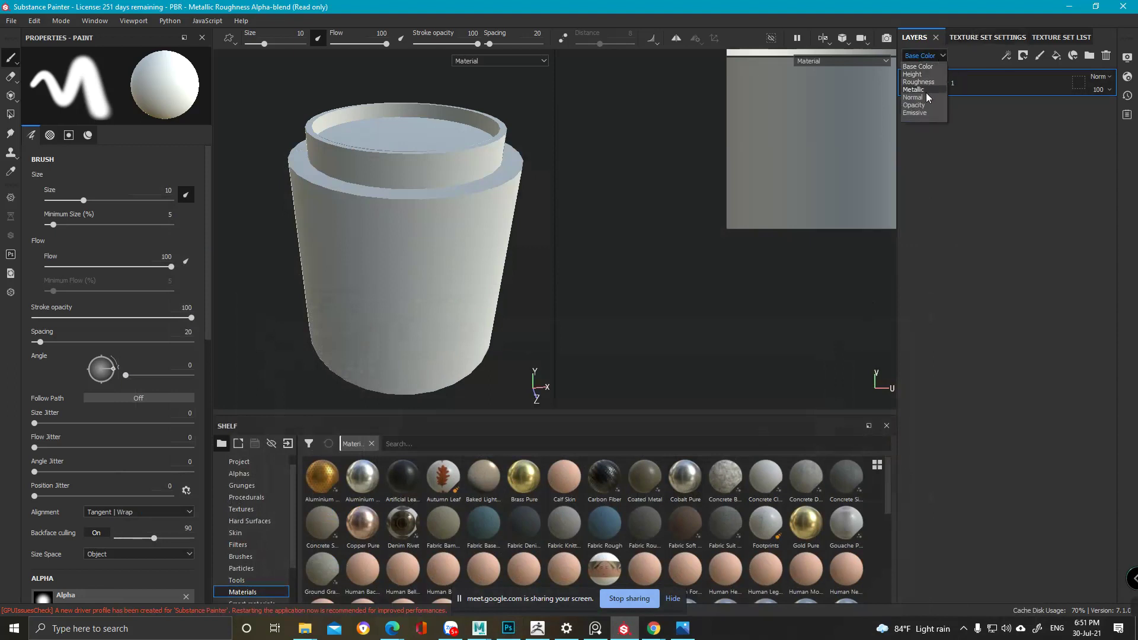
left_click(984, 28)
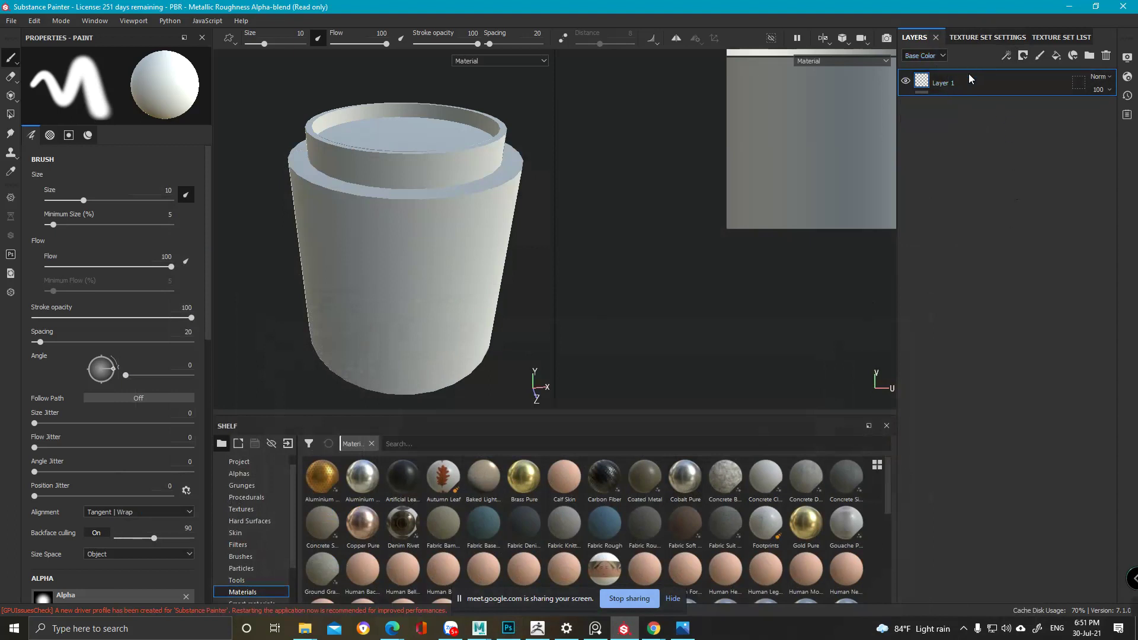
left_click(1101, 76)
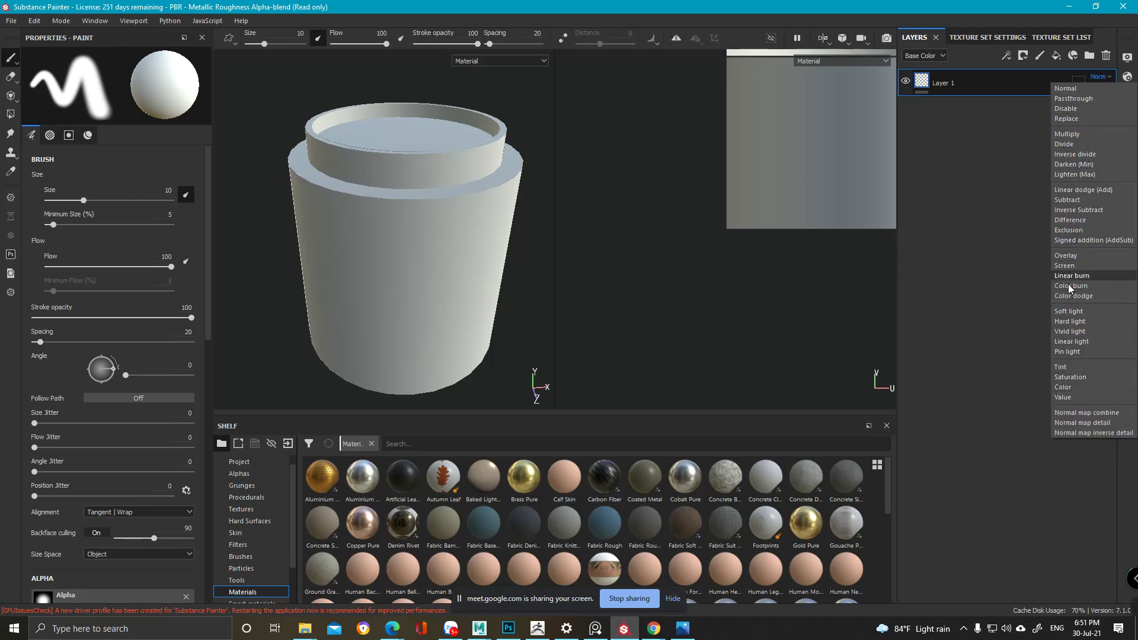
left_click(999, 254)
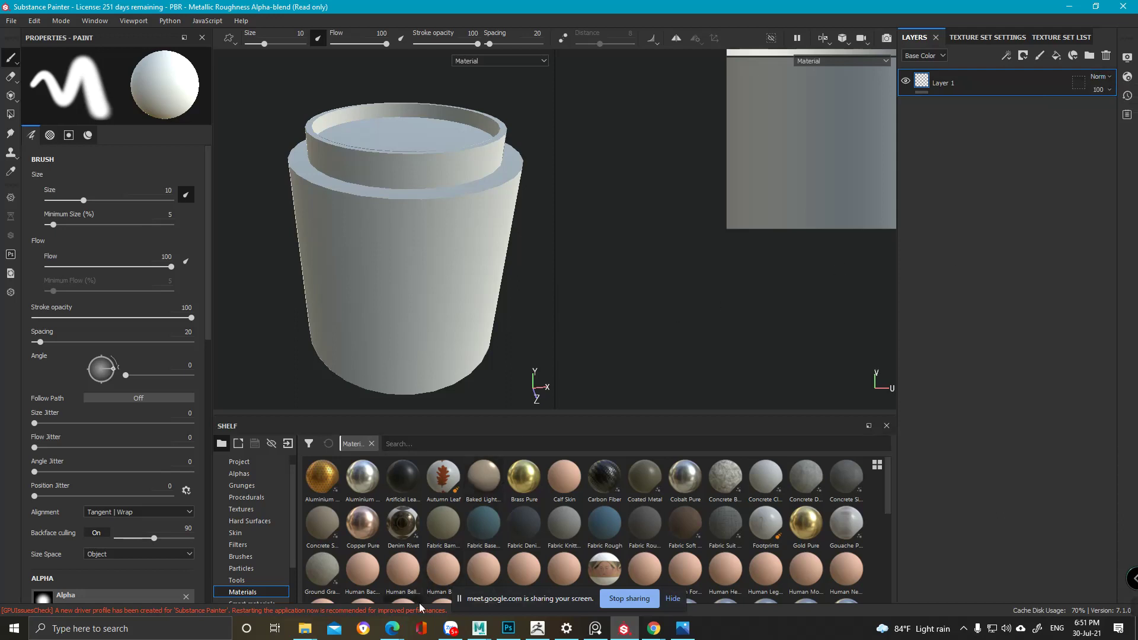
- Switch to Photoshop to view the handwritten learning notes in Untitled-1, and return to Substance Painter
left_click(508, 628)
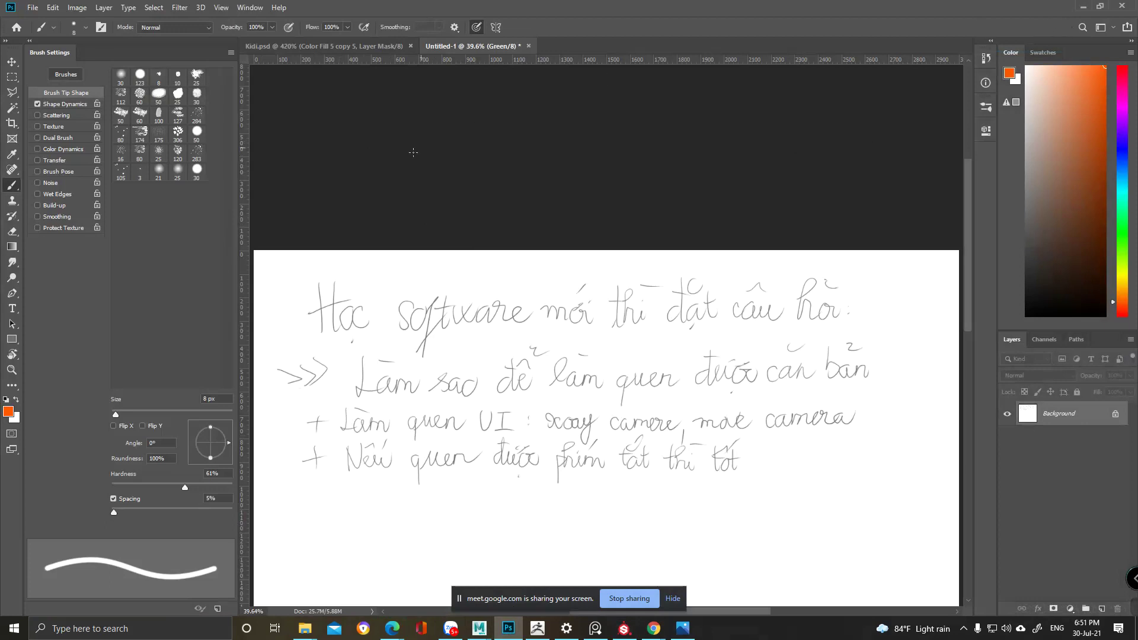
left_click(1083, 7)
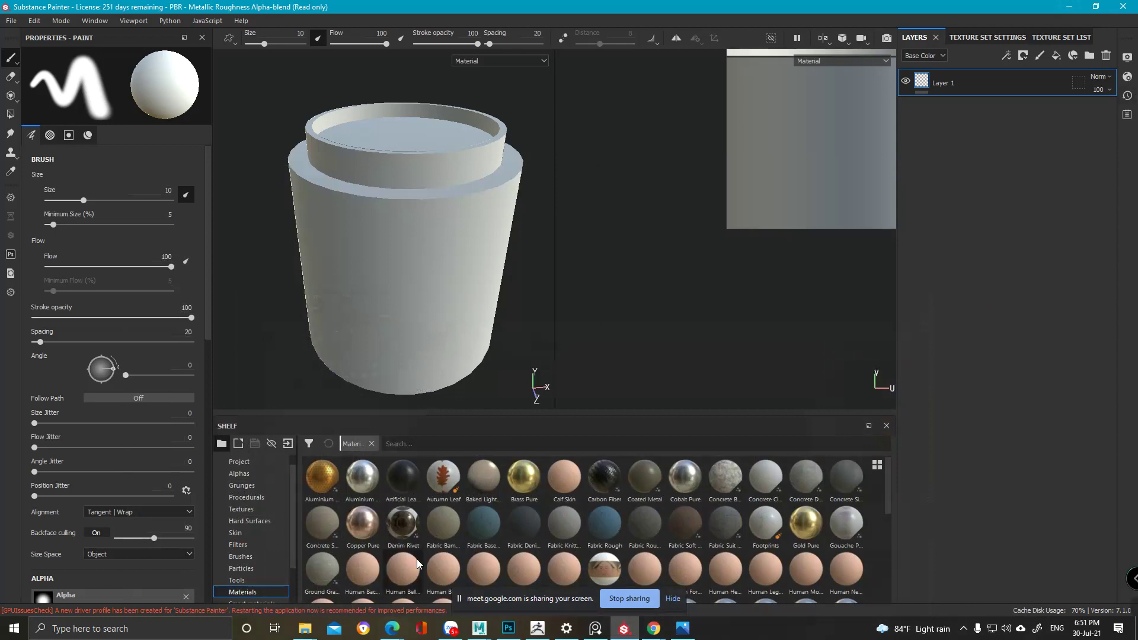
- In File Explorer, go to the Giáo trình Modeling folder and open the Substance Painter_handpaint.ppt presentation
left_click(304, 628)
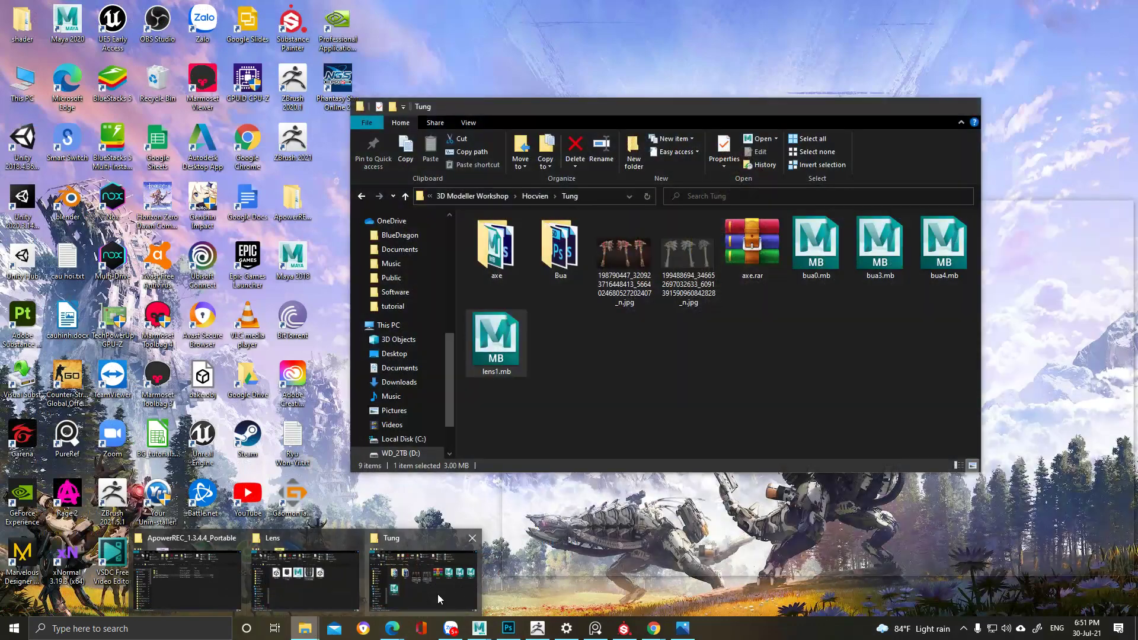
left_click(437, 594)
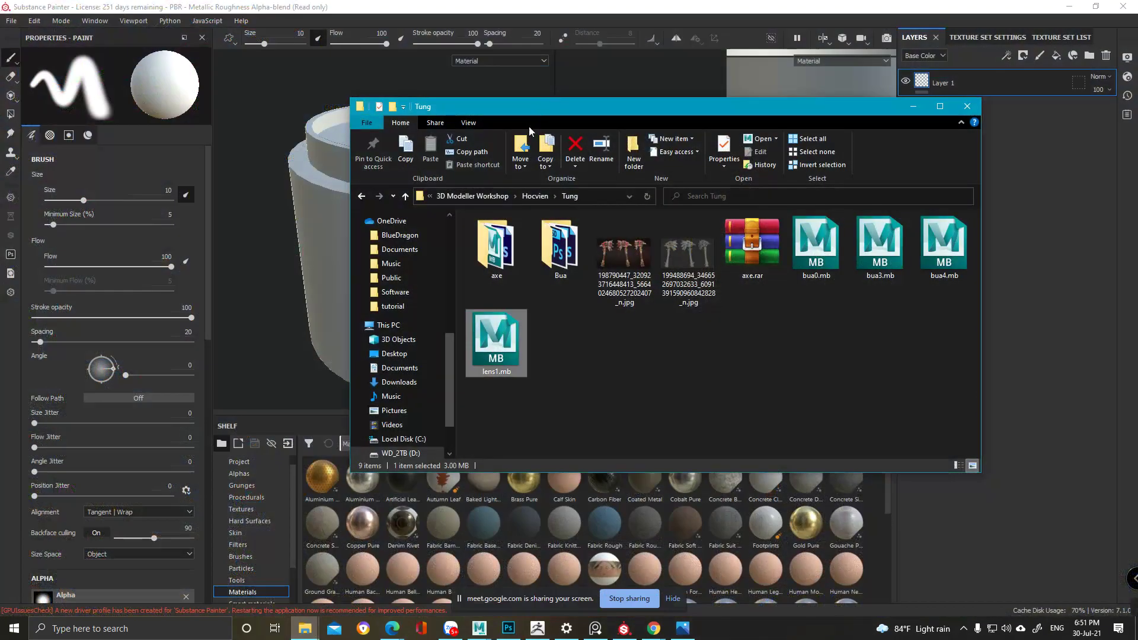
left_click(305, 628)
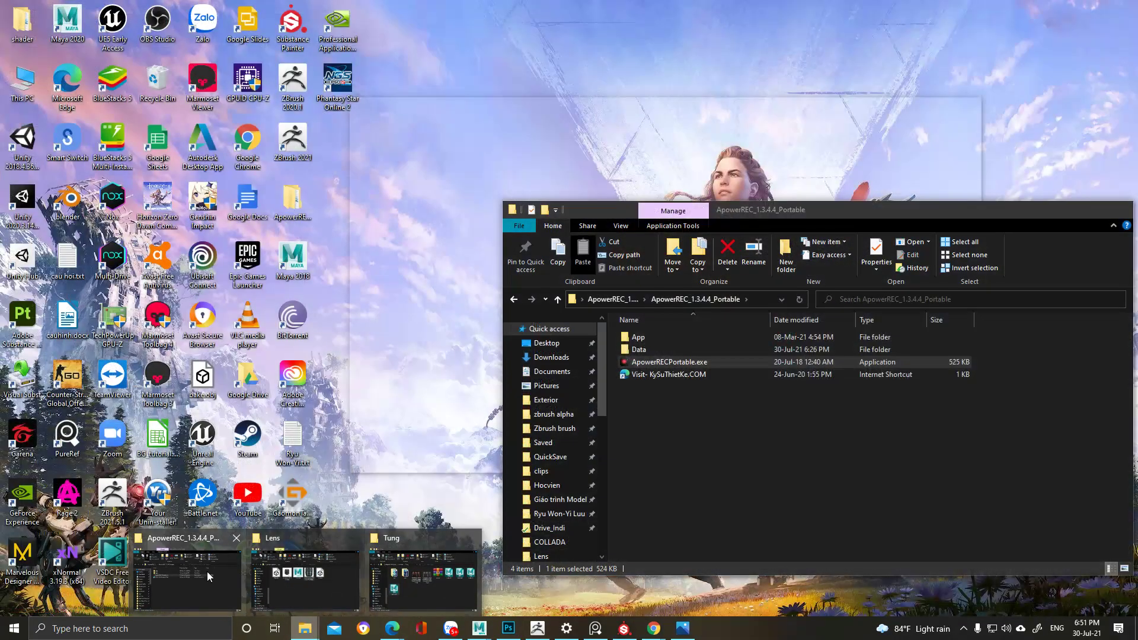
left_click(275, 581)
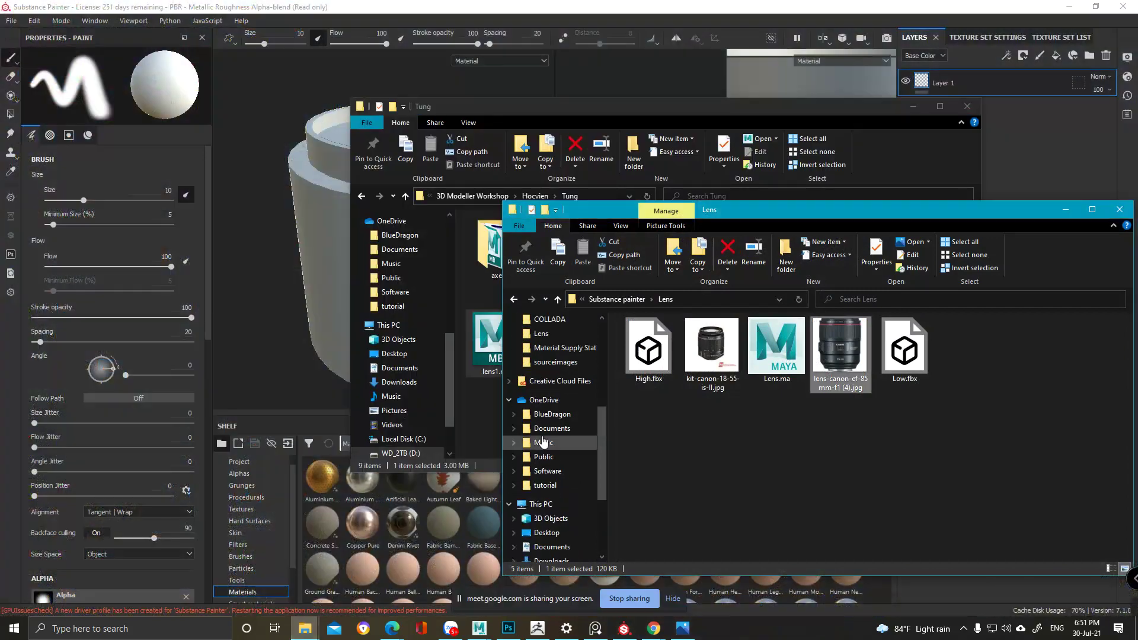
left_click(187, 572)
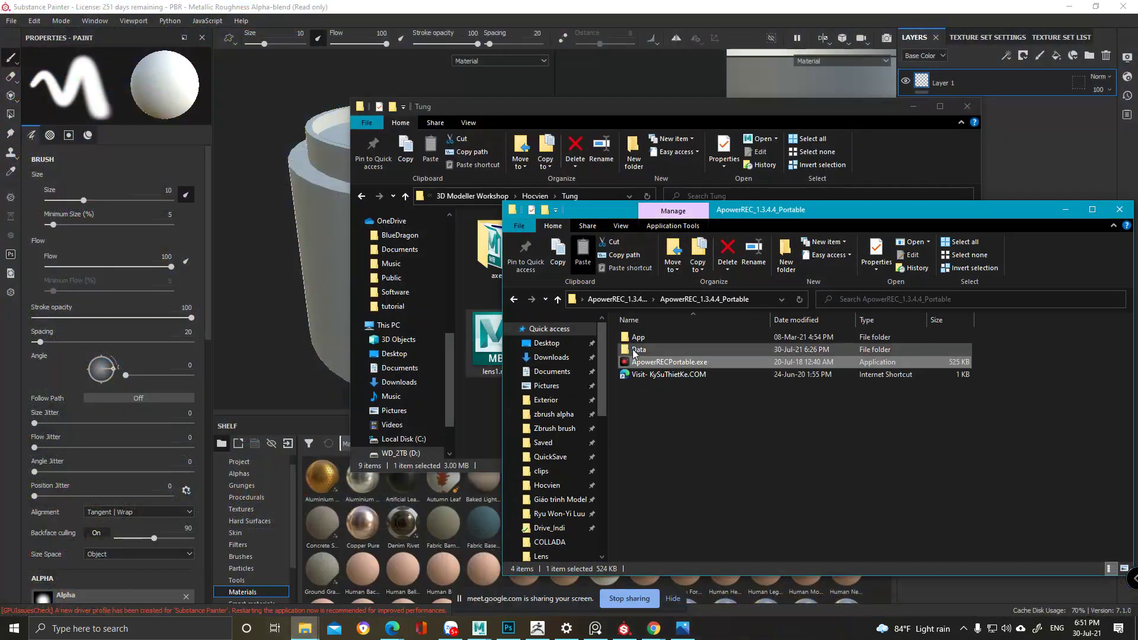
scroll(557, 468, "down", 1)
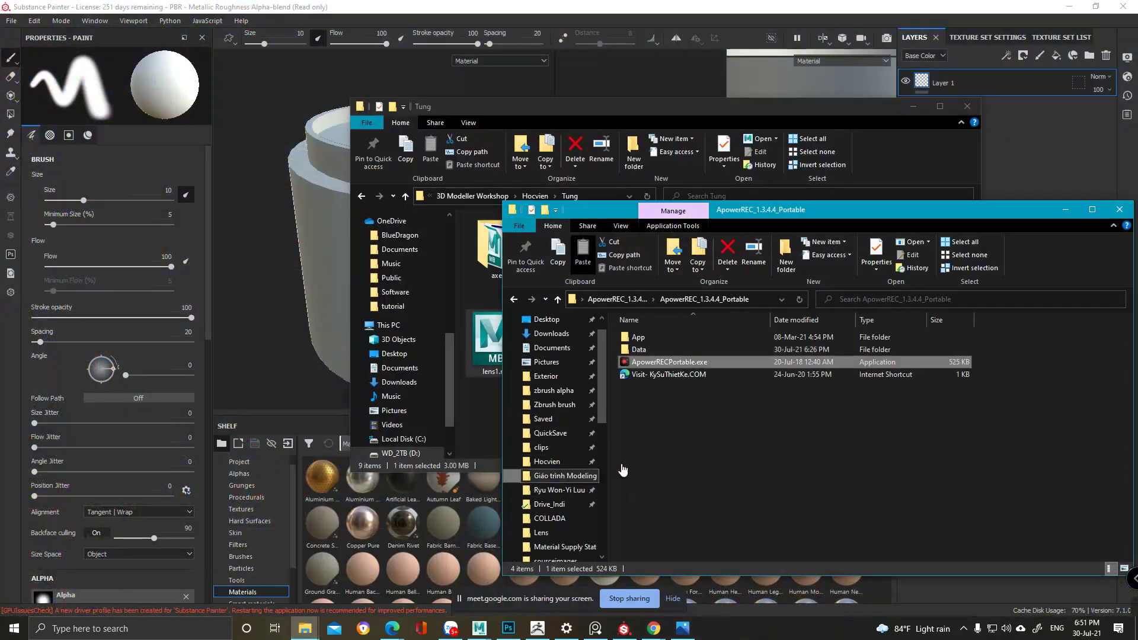
left_click(567, 475)
scroll(836, 522, "down", 10)
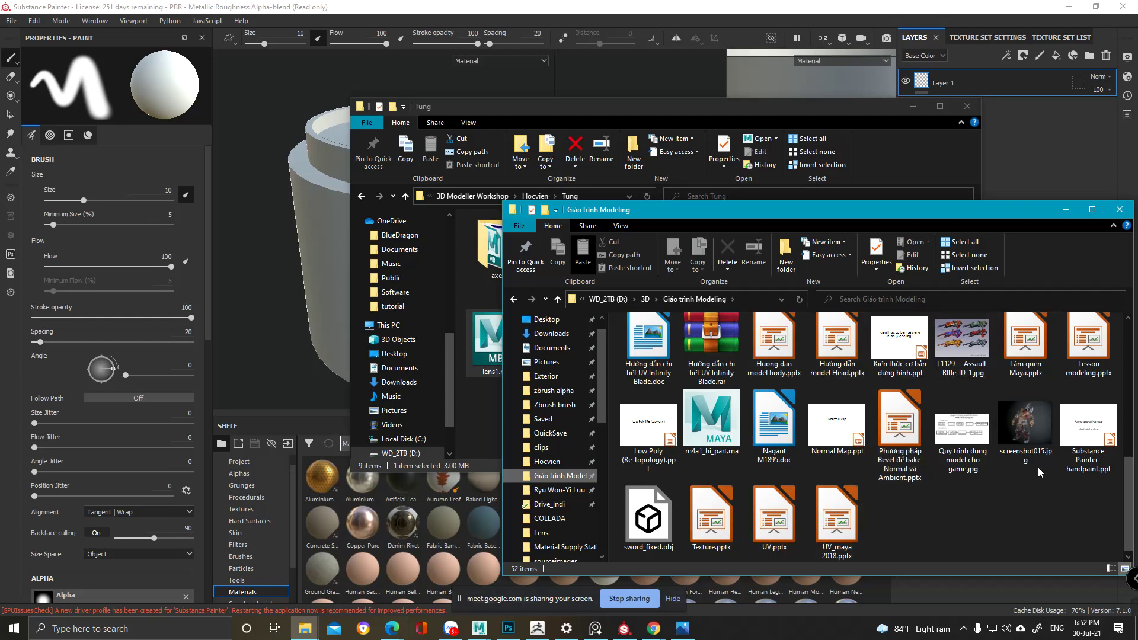
left_click(1083, 466)
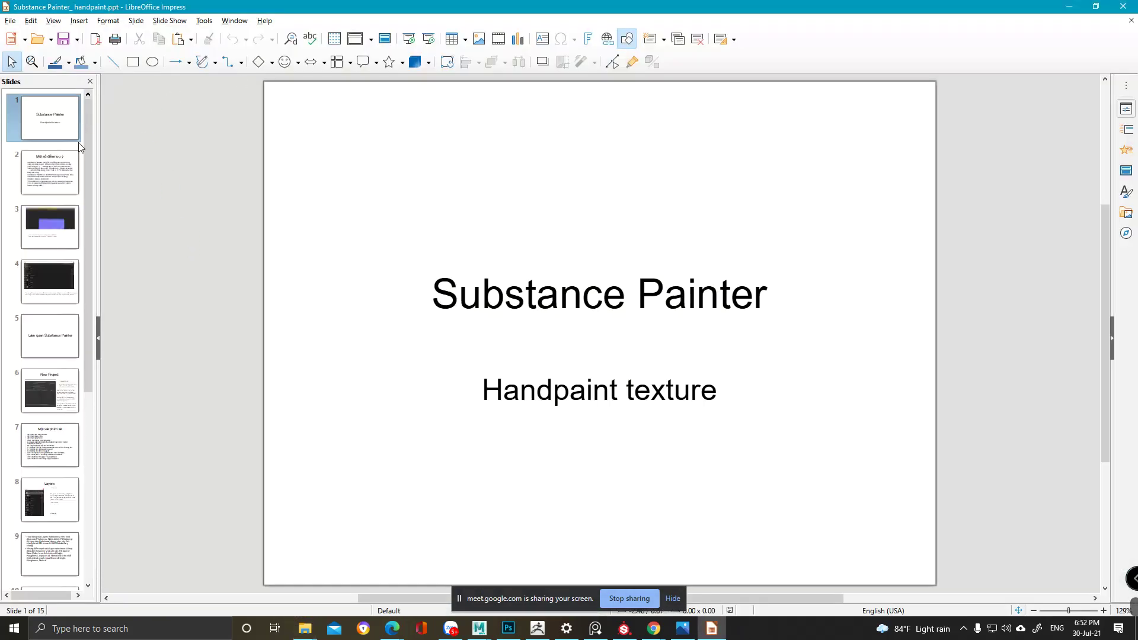
- Go through the opening slides, including New Project, as far as slide 7 on keyboard shortcuts
left_click(51, 184)
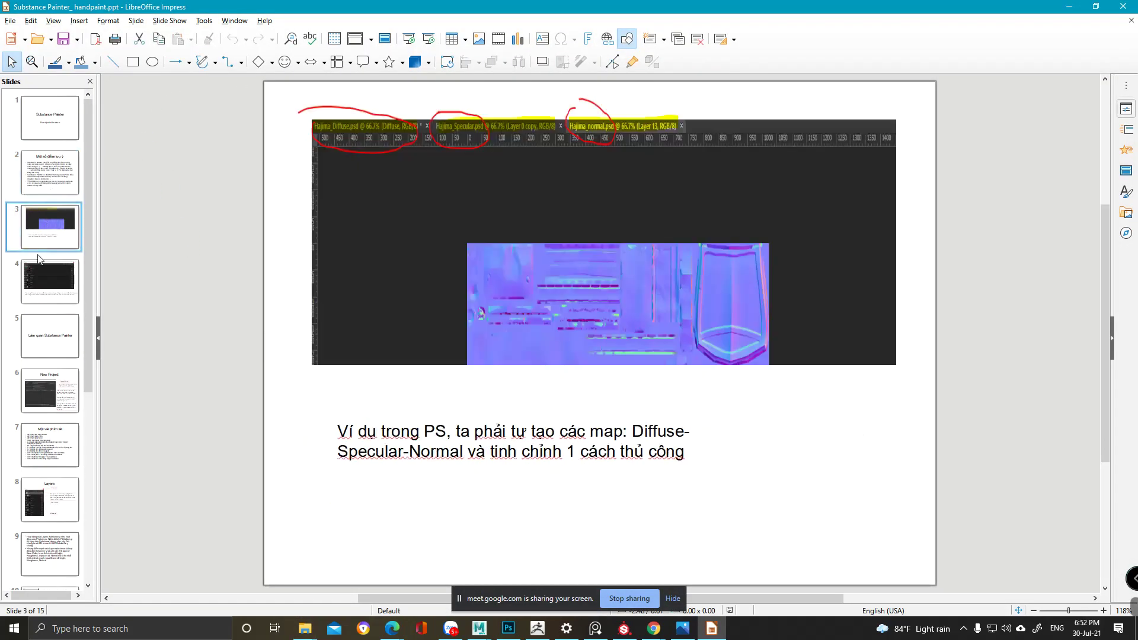
left_click(40, 278)
left_click(43, 332)
left_click(43, 385)
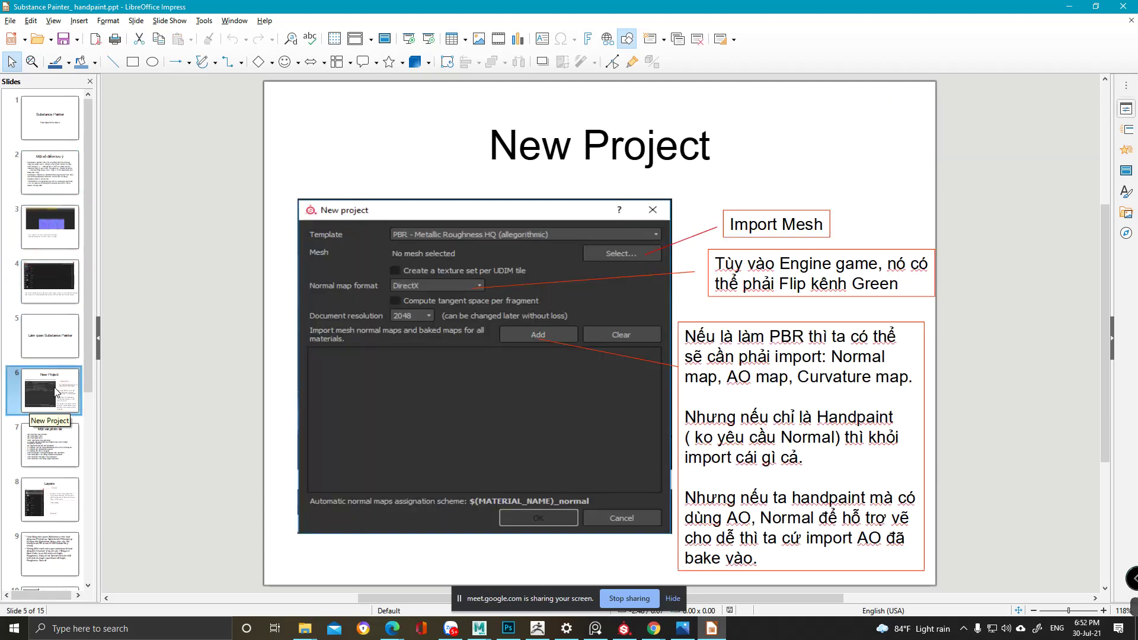
left_click(38, 454)
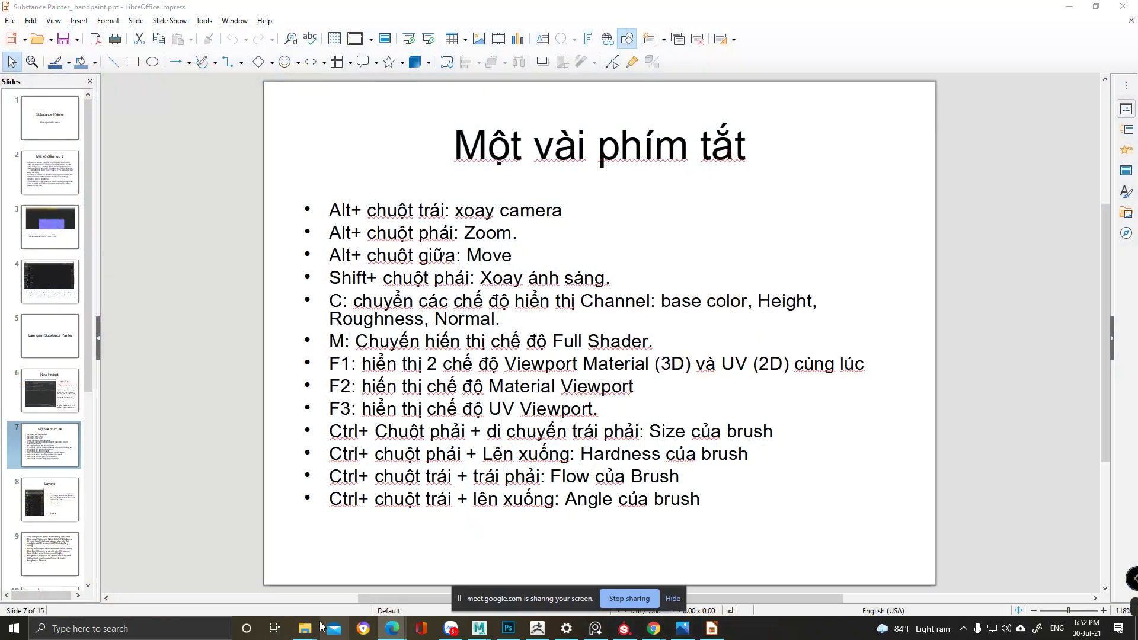
- Show Substance Painter_handpaint.ppt in the Giáo trình Modeling folder window, and return to the presentation's shortcut slide
mouse_move(305, 629)
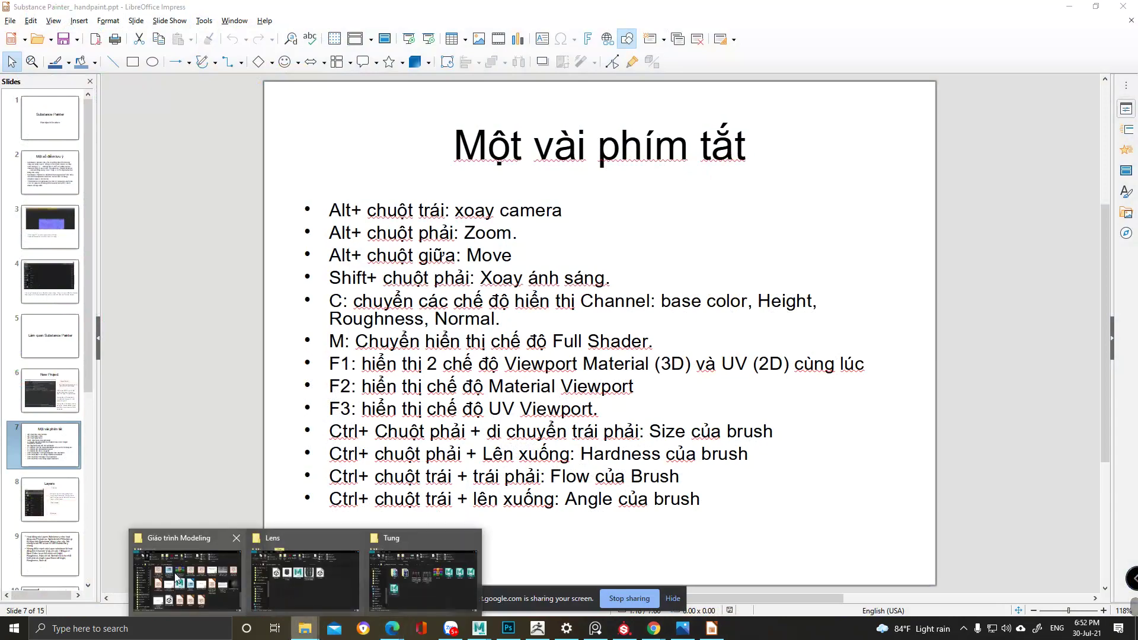
left_click(176, 577)
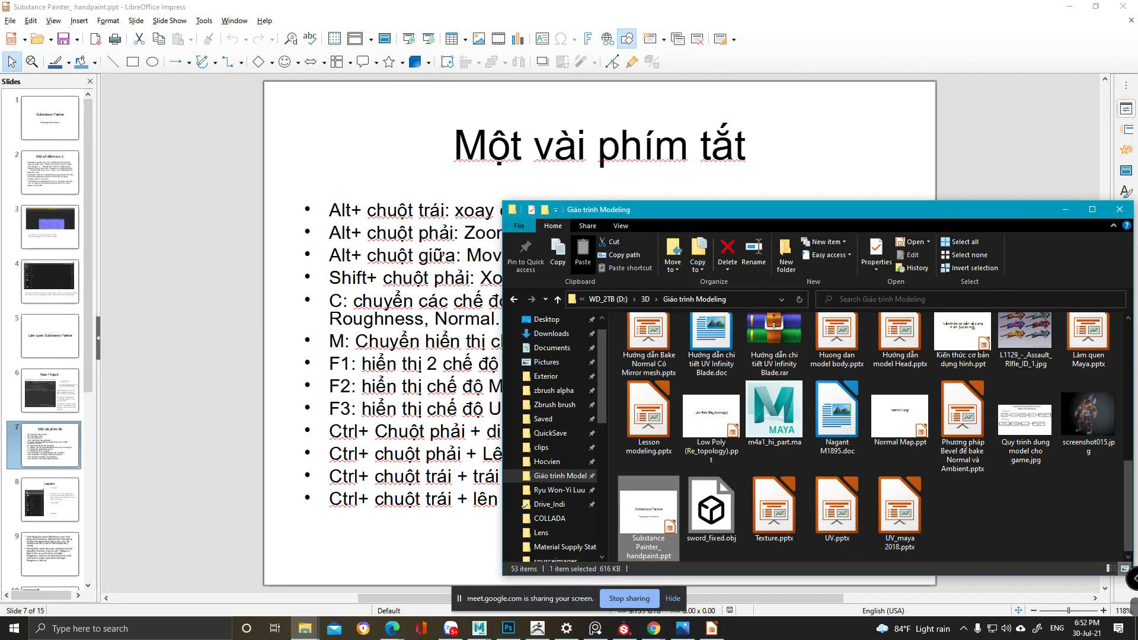
key("alt+Tab")
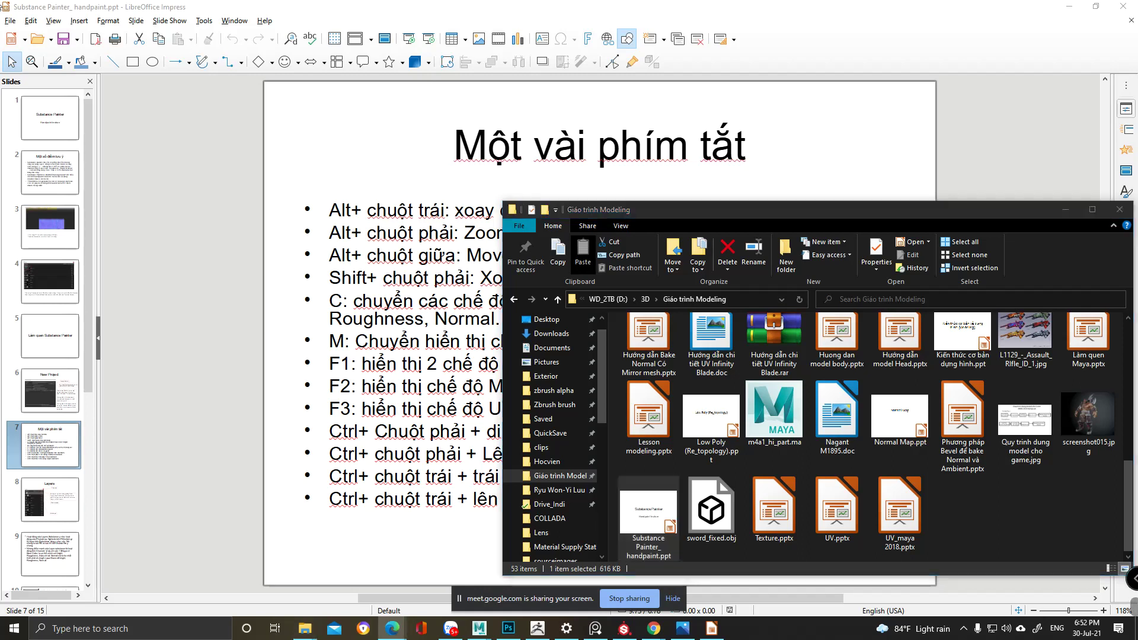
left_click(833, 28)
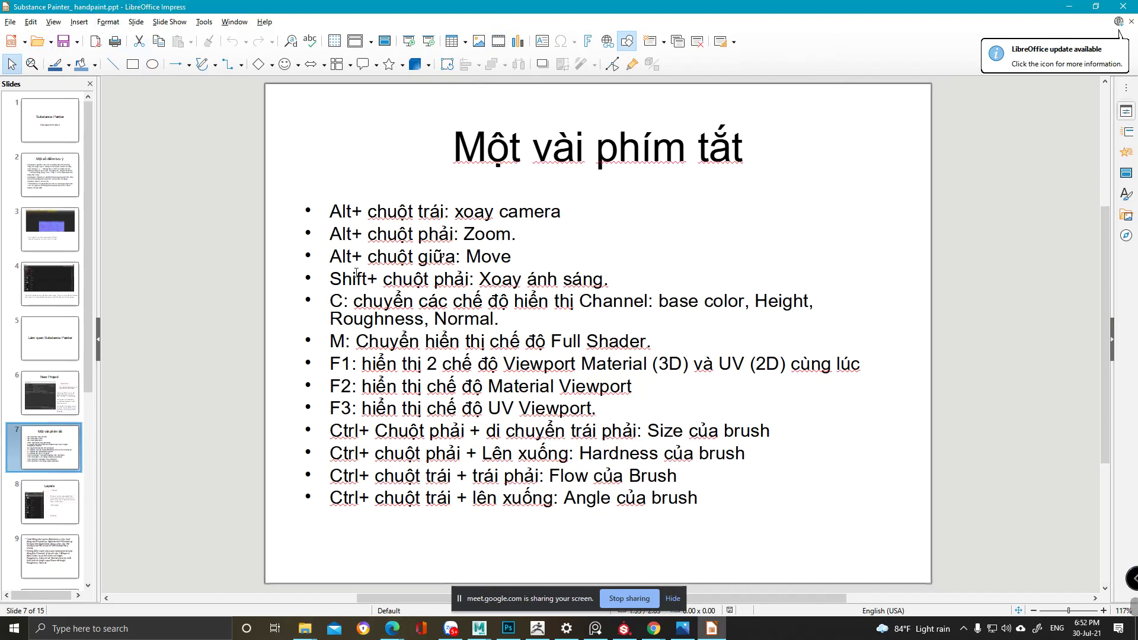
- Switch to the browser, look through the YouTube playlist of Substance 3D Painter lessons, and return to the presentation
left_click(392, 628)
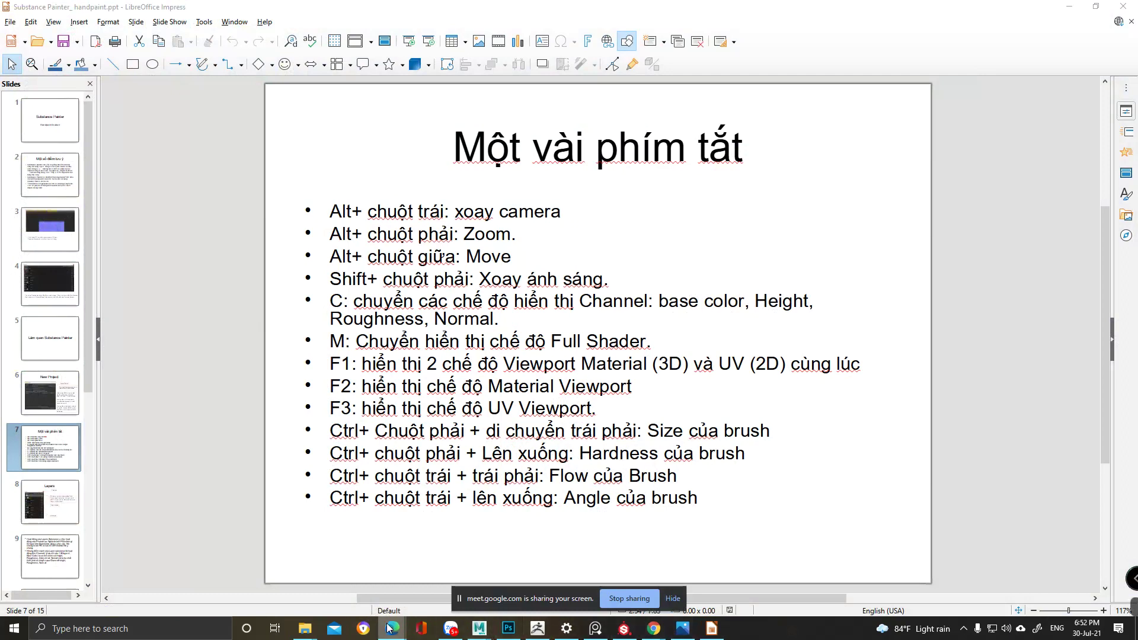
left_click(406, 610)
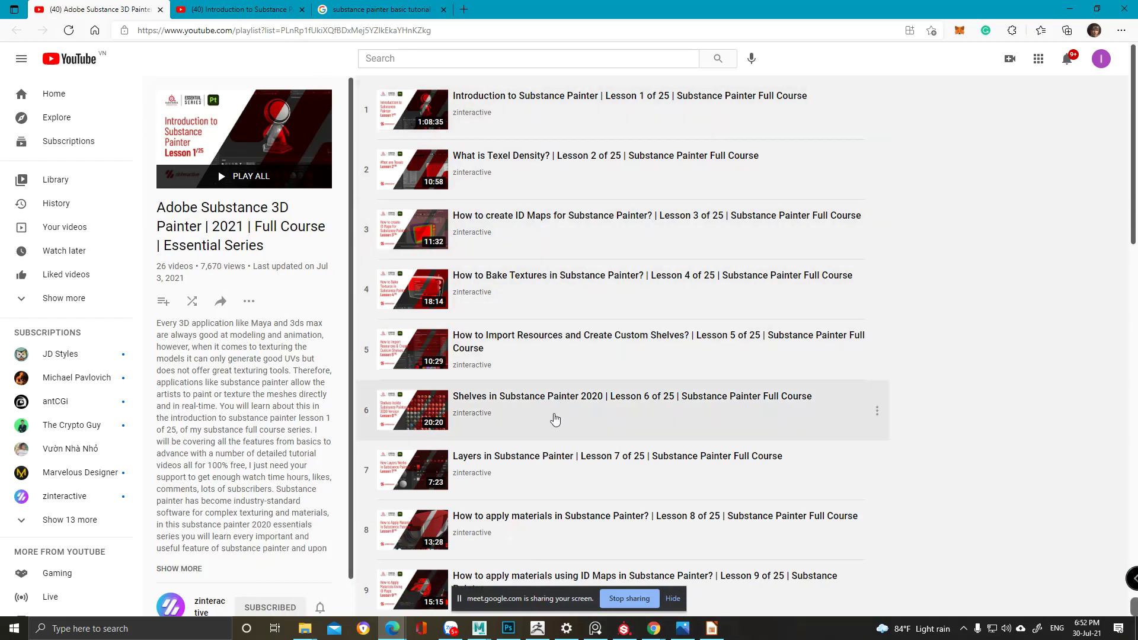
scroll(646, 297, "down", 9)
scroll(598, 267, "up", 5)
scroll(598, 267, "up", 5)
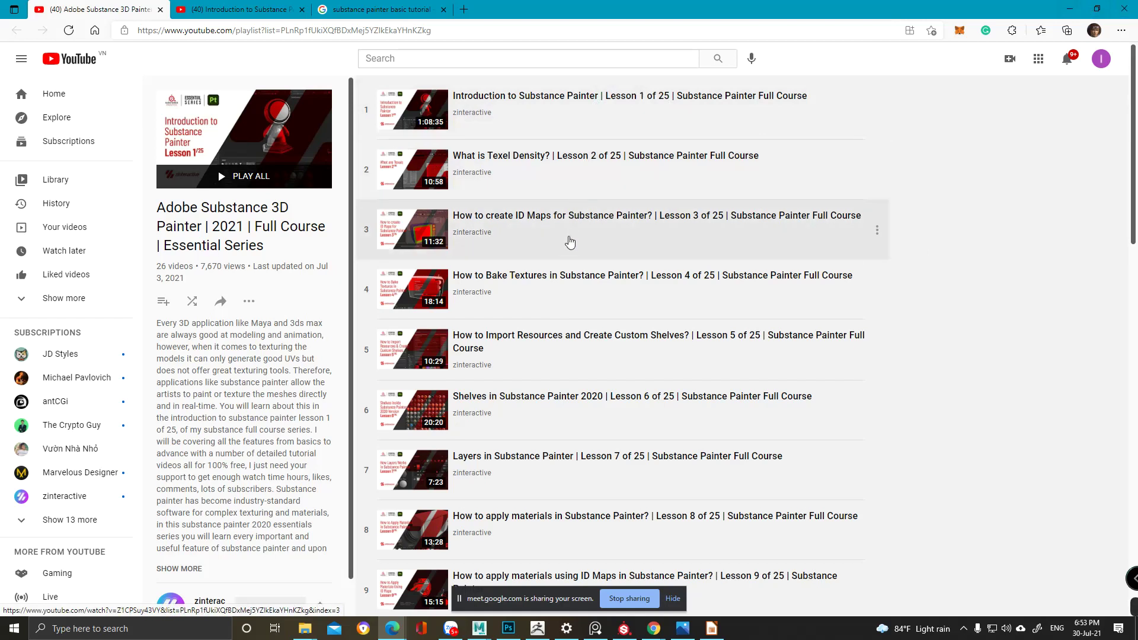
scroll(573, 269, "down", 17)
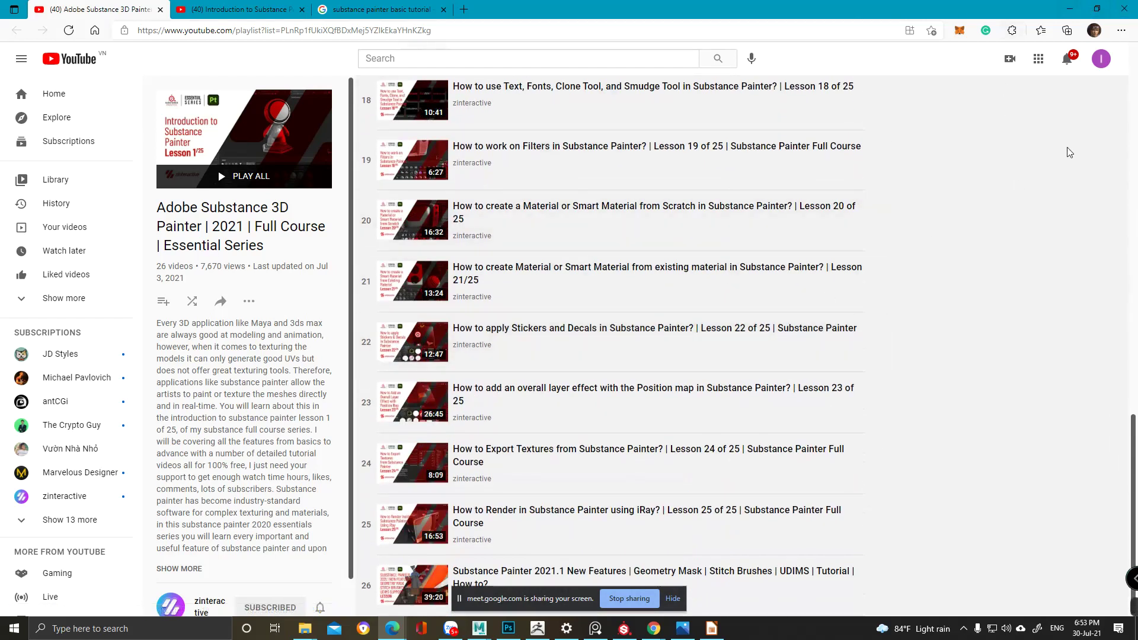
left_click(1069, 7)
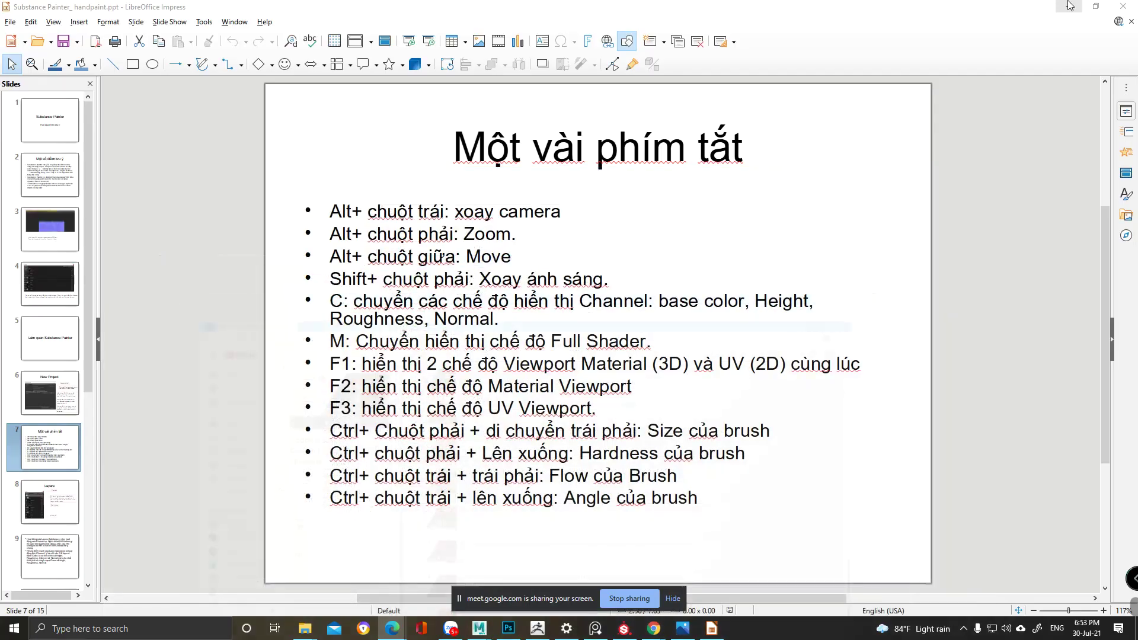
- Read slides 8 and 9 on Substance Painter's layers and how they work across channels
left_click(51, 502)
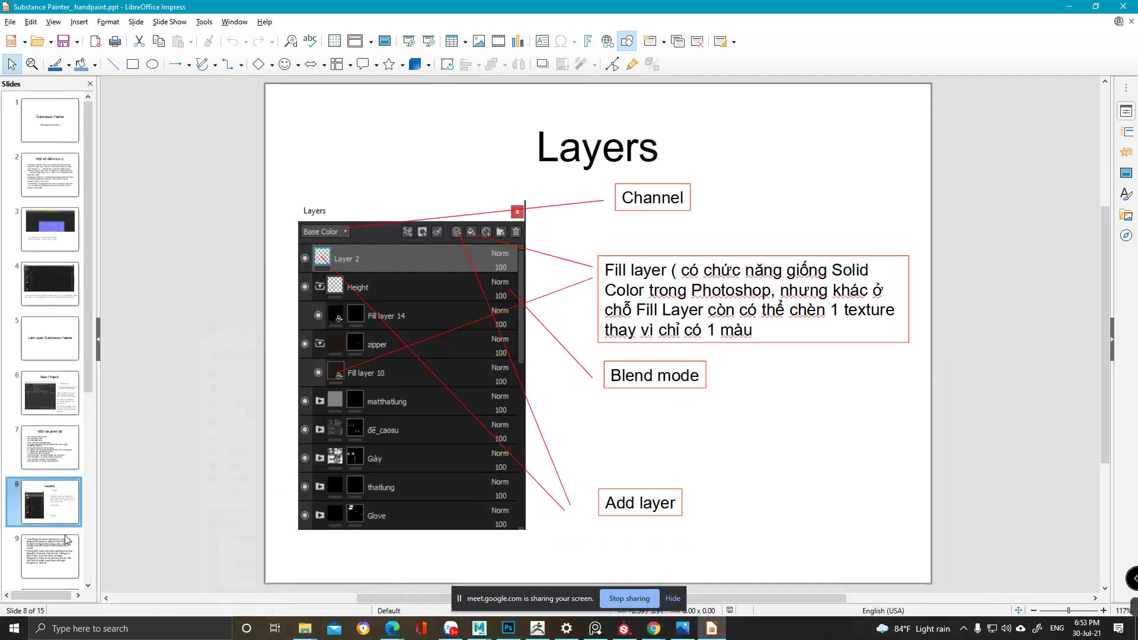
left_click(52, 552)
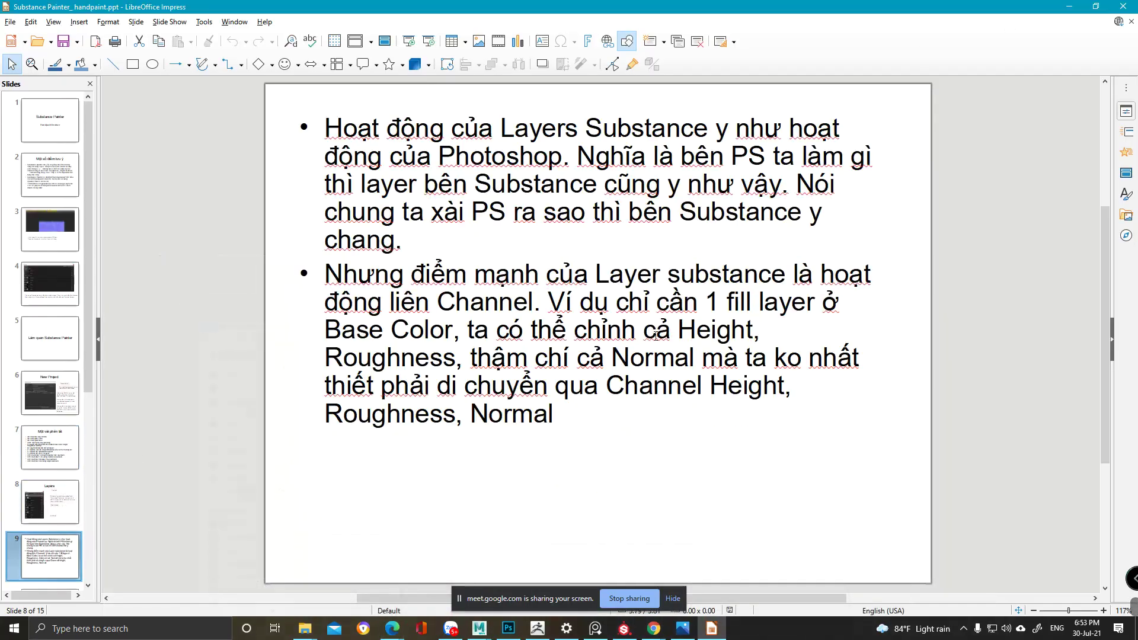
scroll(86, 411, "down", 4)
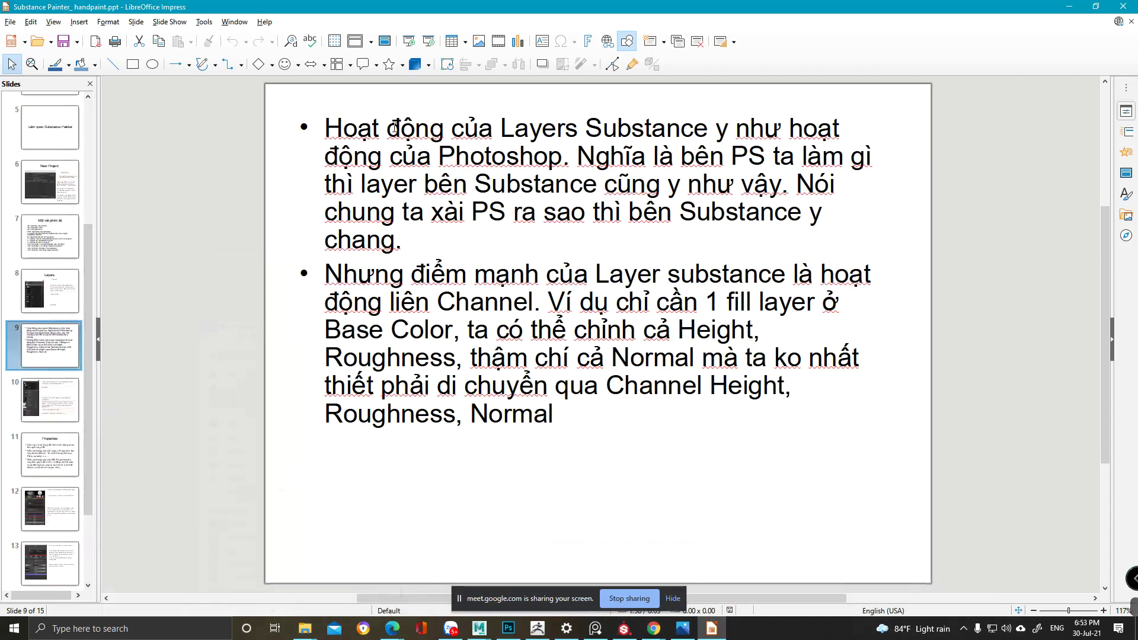
- Compare Substance Painter's layer list with the slide 9 notes, and return to Substance Painter
left_click(624, 628)
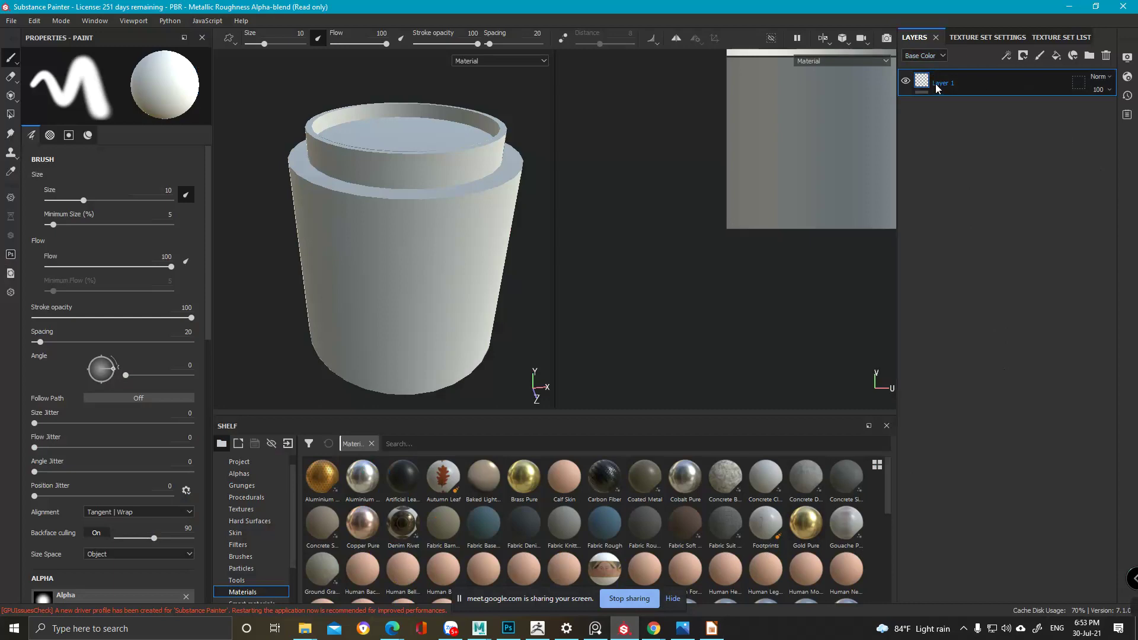
left_click(1070, 7)
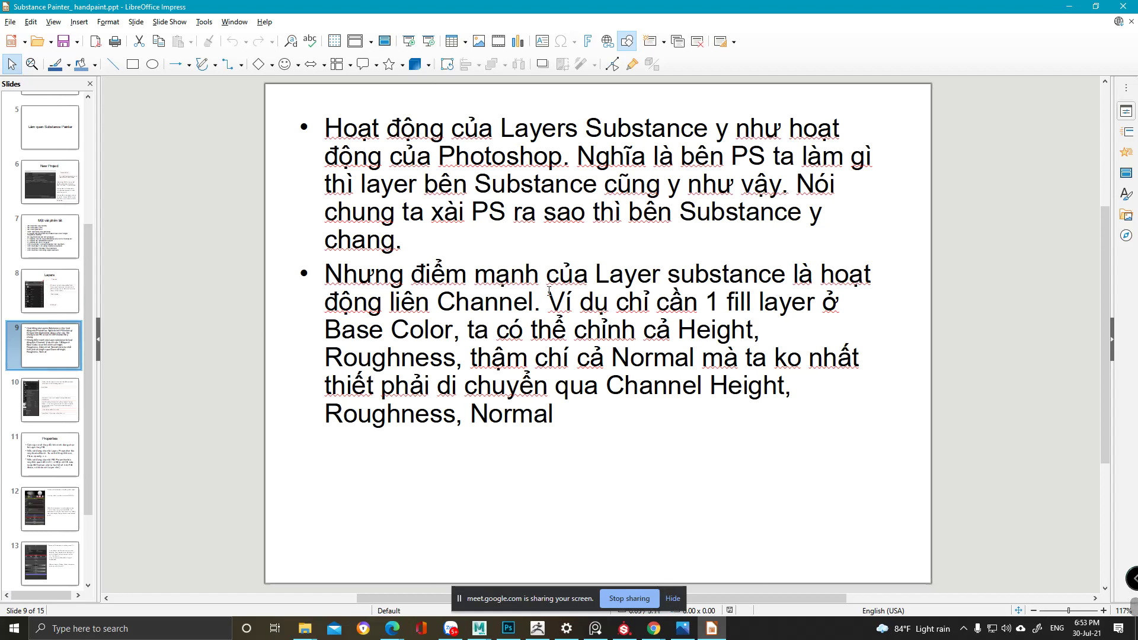
left_click(1069, 7)
left_click(625, 628)
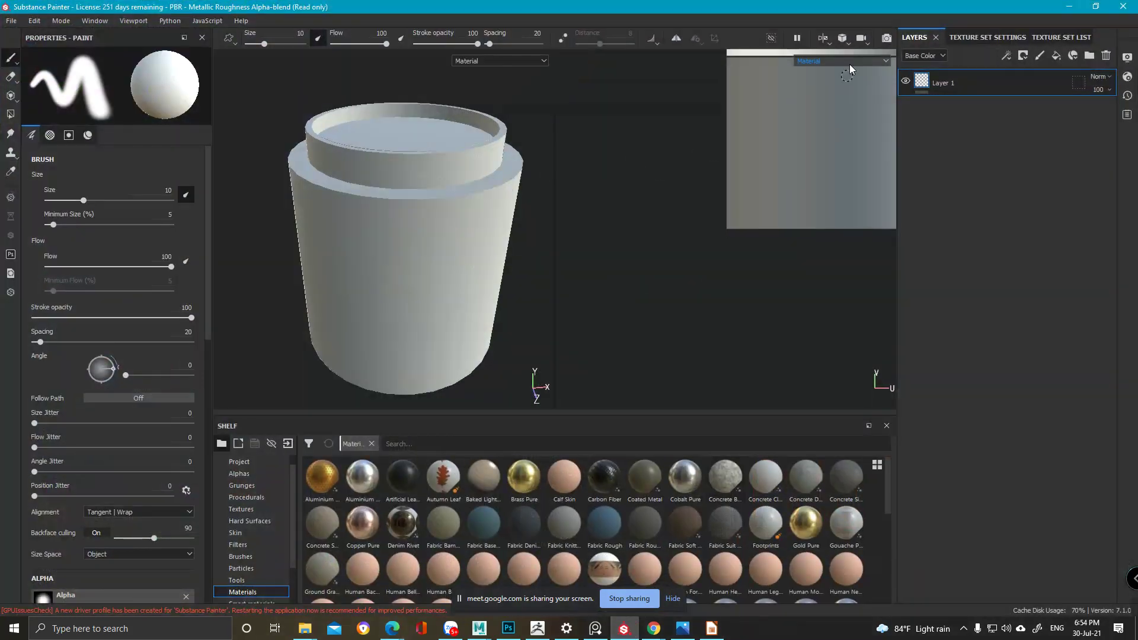
- Show the layer stack's Height and Roughness channels, and inspect the lens mesh's shine from another angle with rotated lighting
left_click(936, 57)
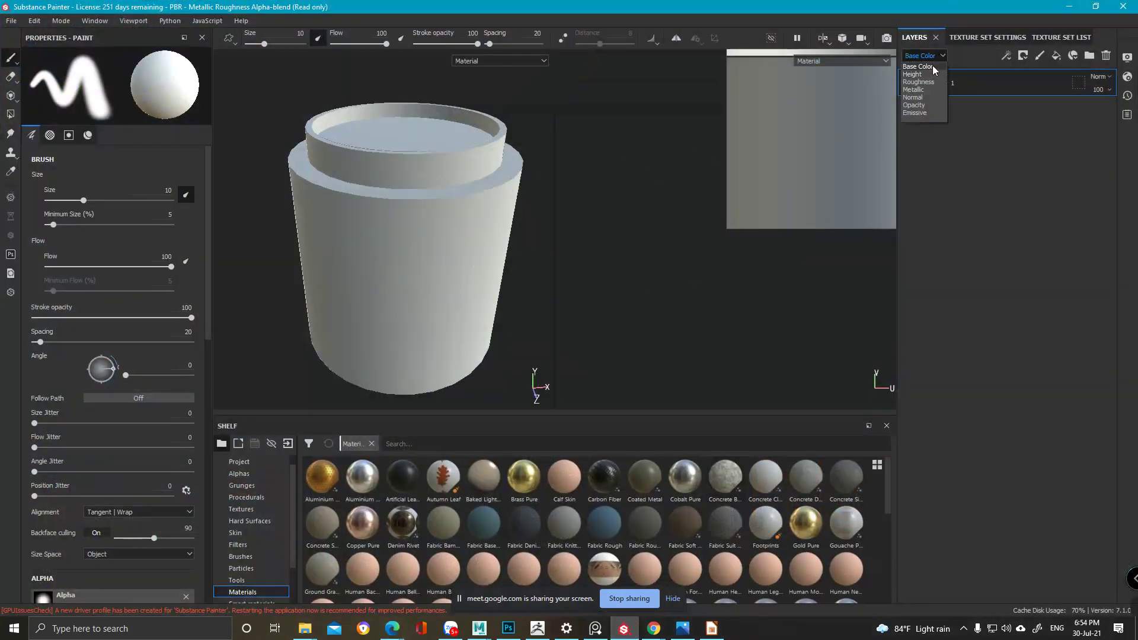
left_click(922, 74)
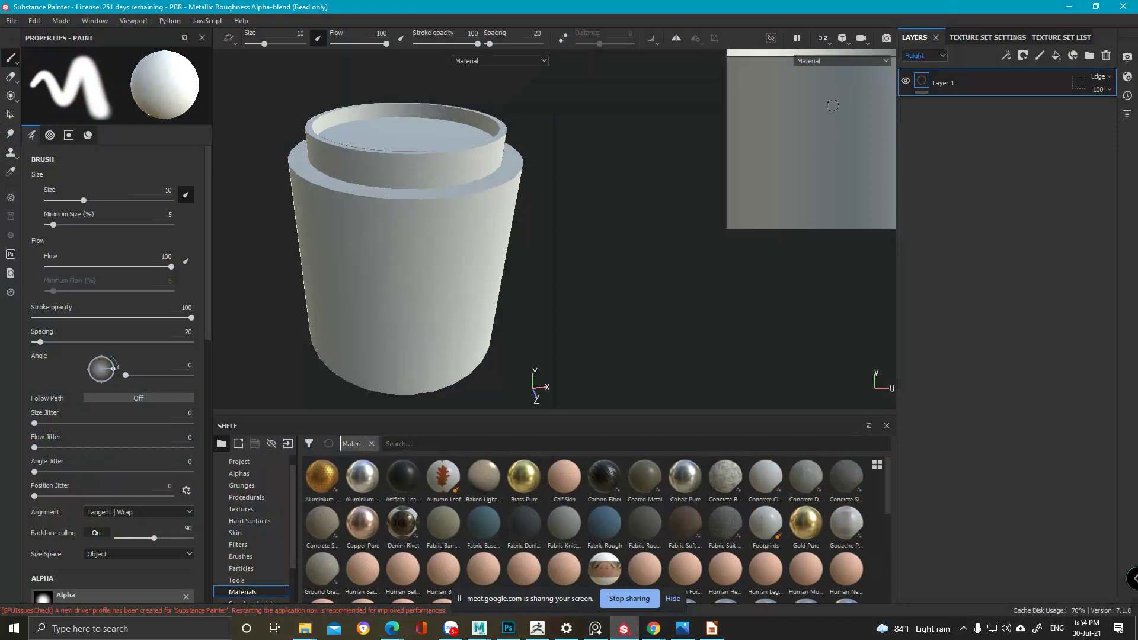
left_click(925, 55)
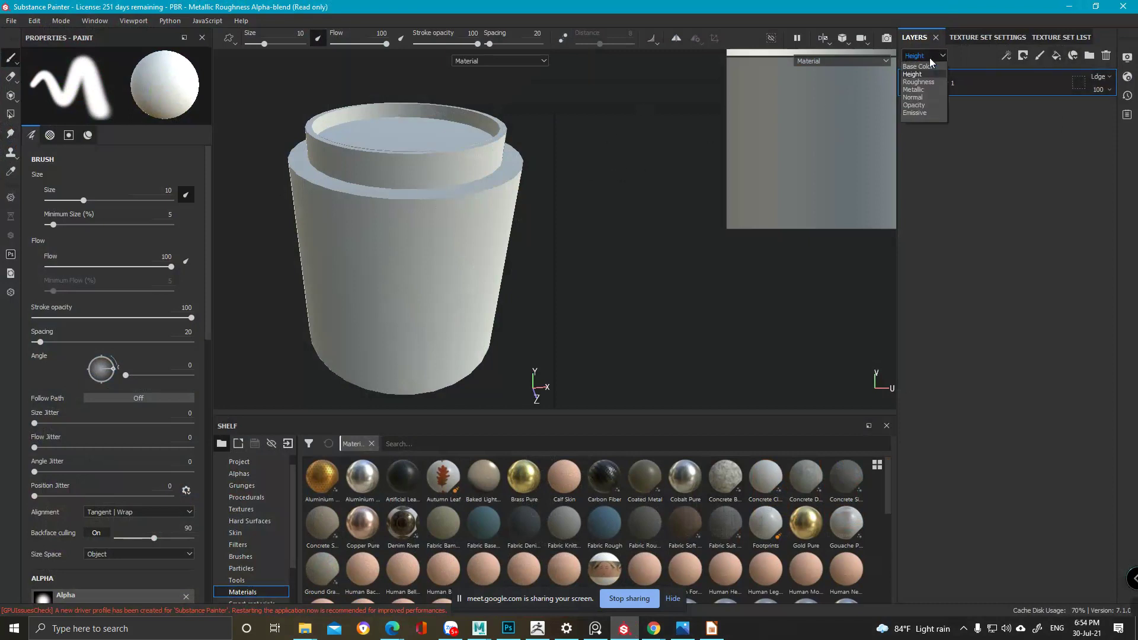
left_click(924, 84)
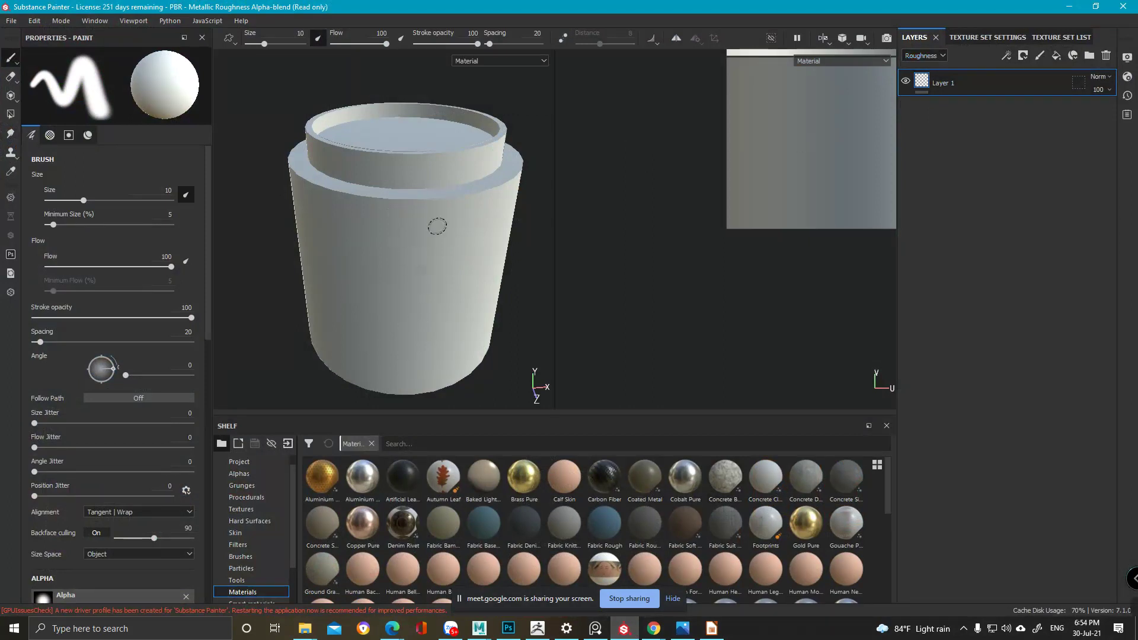
left_click_drag(437, 229, 498, 165, "alt")
right_click_drag(498, 165, 437, 201, "shift")
- Switch the layer stack's channel to Metallic, and from there to Normal
left_click(937, 54)
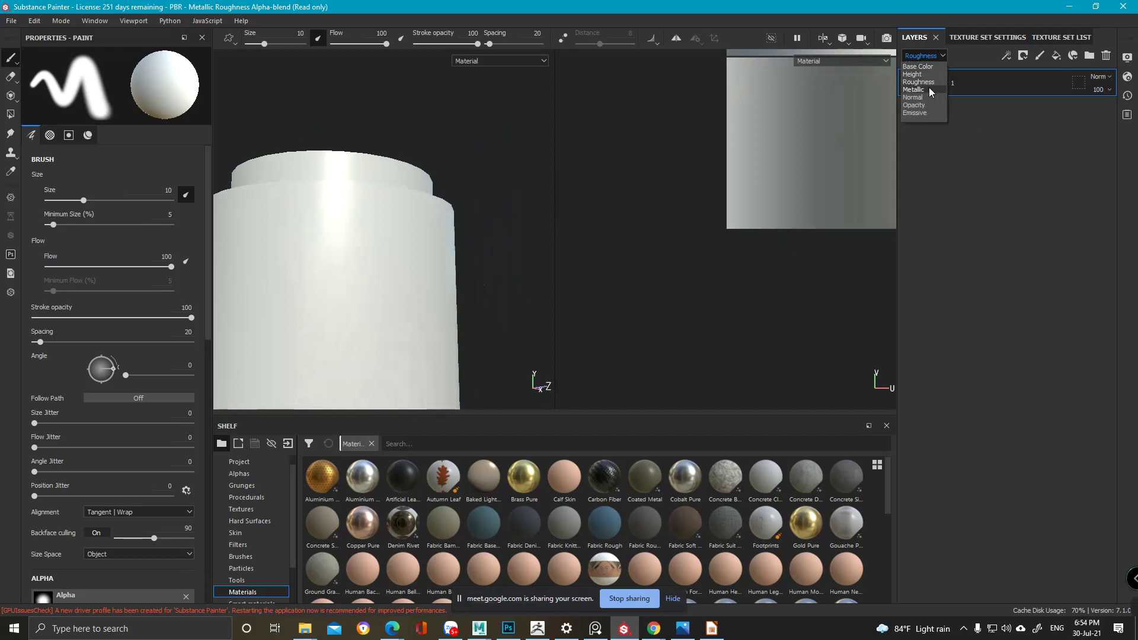
left_click(922, 66)
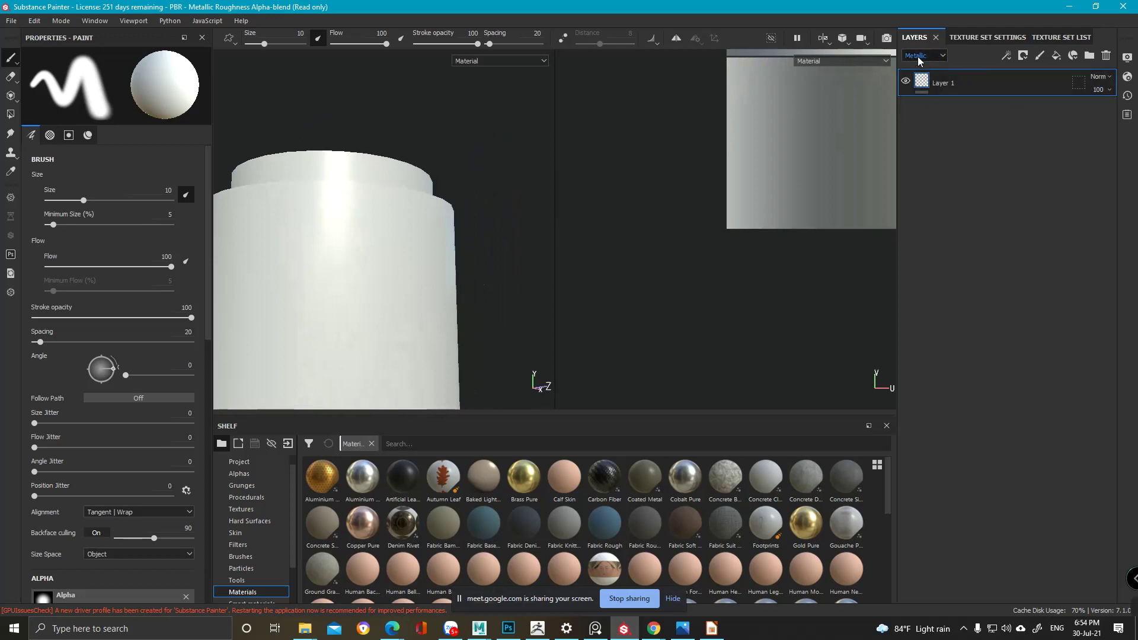
left_click(920, 59)
left_click(913, 97)
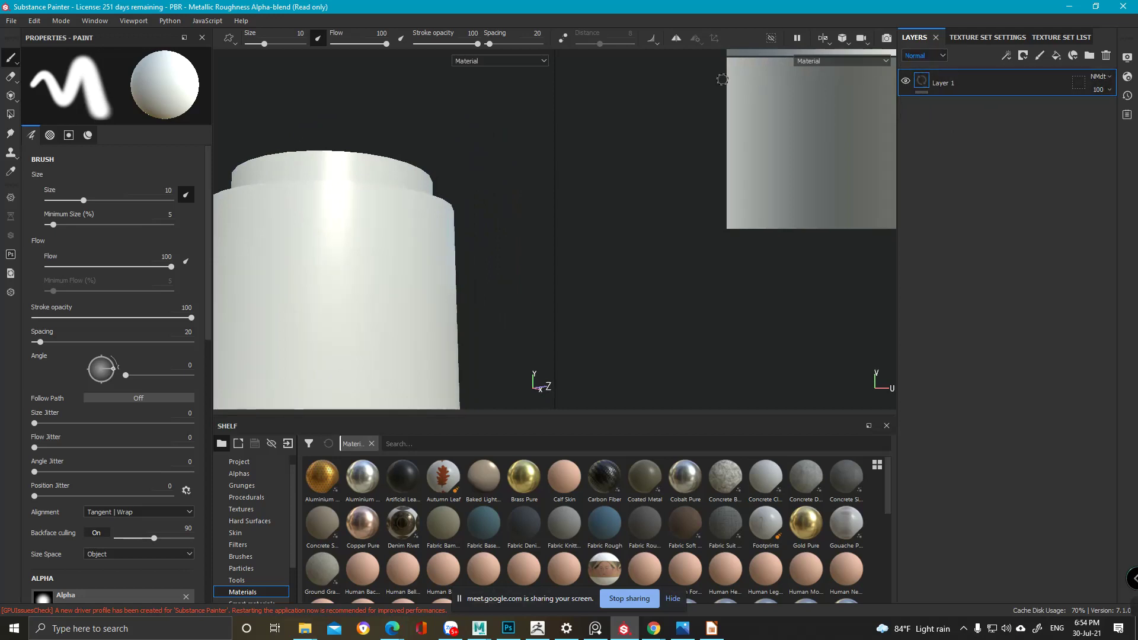
- Show the layer stack's Opacity channel, followed by its Emissive channel
left_click(925, 55)
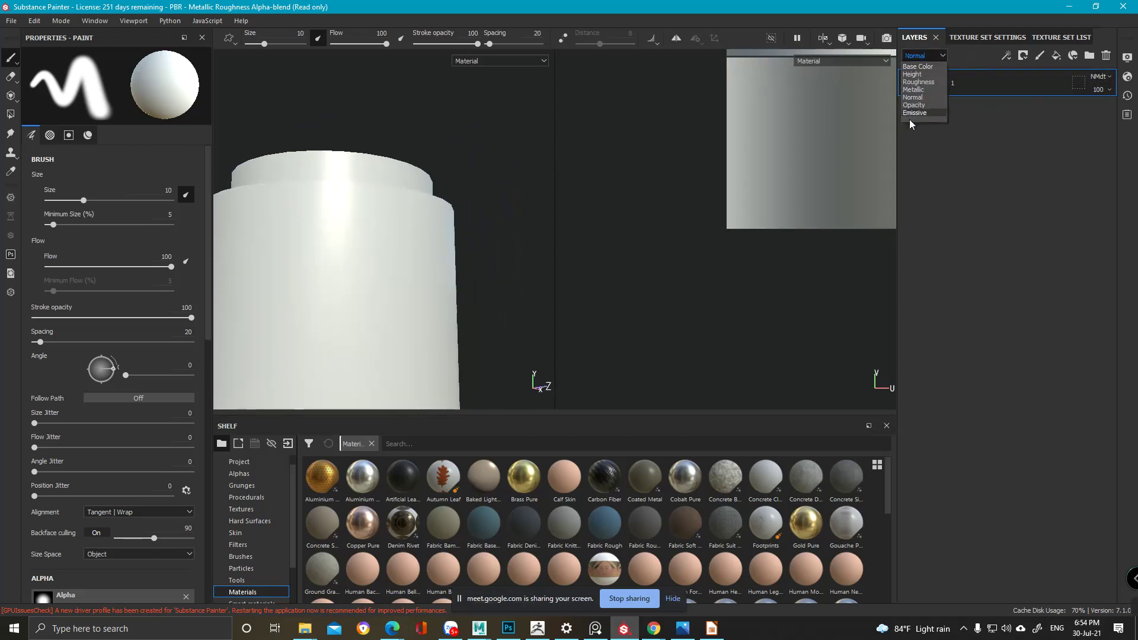
left_click(918, 110)
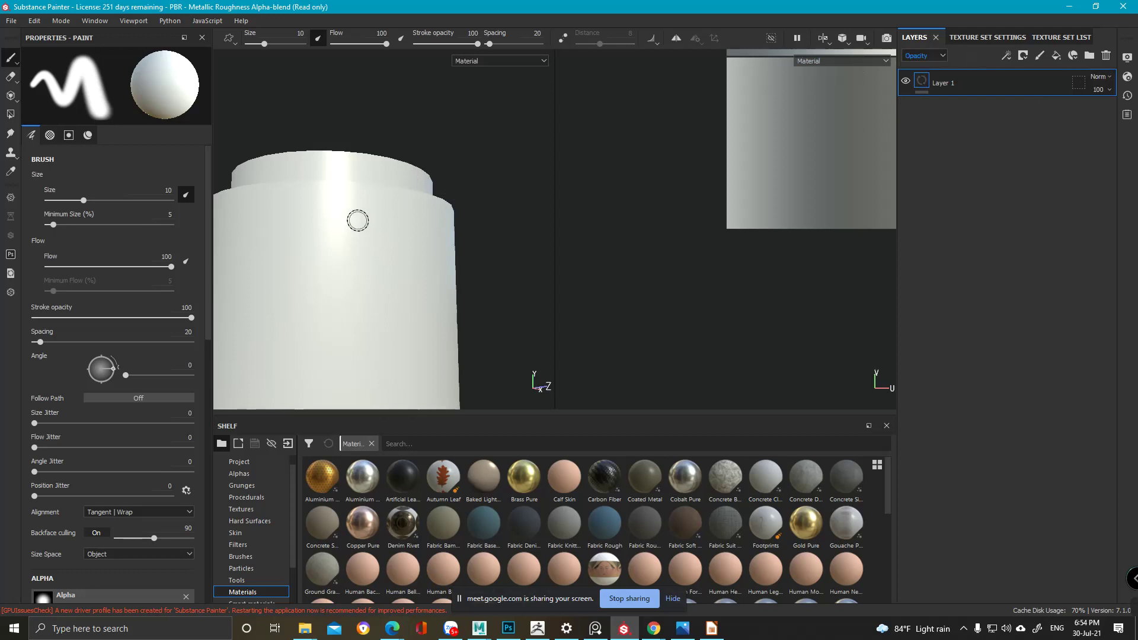
left_click(925, 55)
left_click(927, 113)
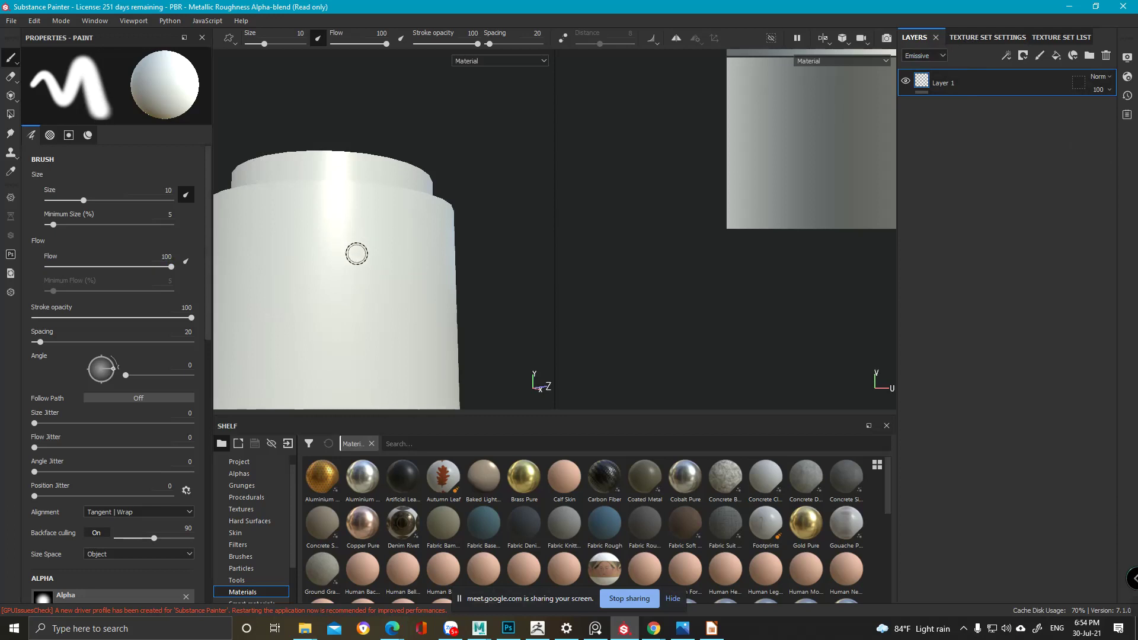
- Set the layer stack's channel back to Base Color
left_click(925, 55)
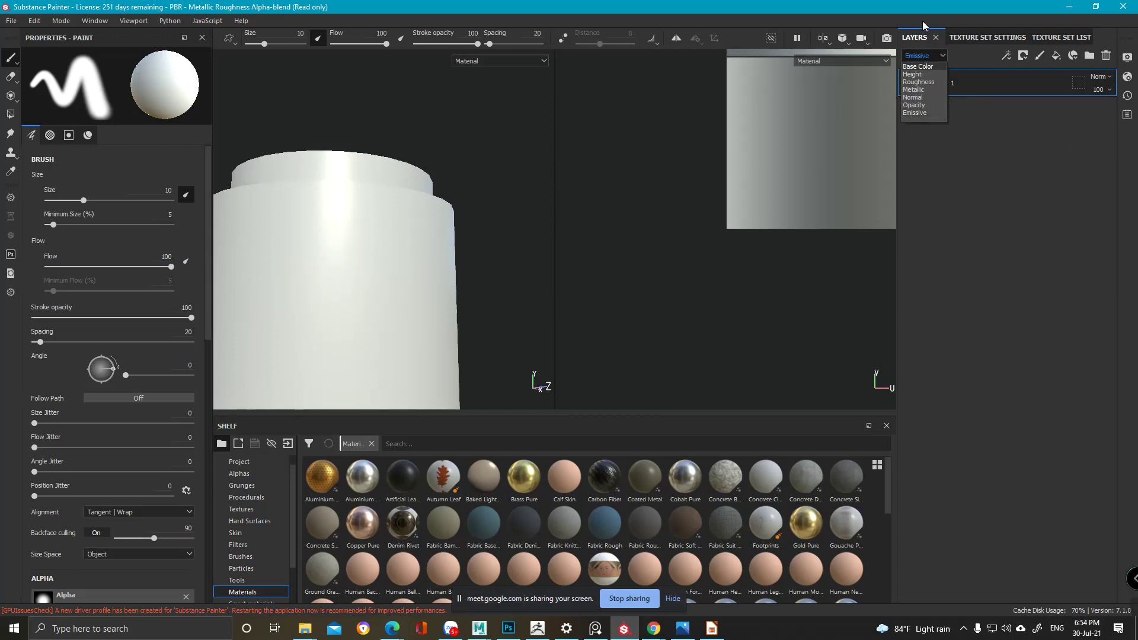
left_click(919, 67)
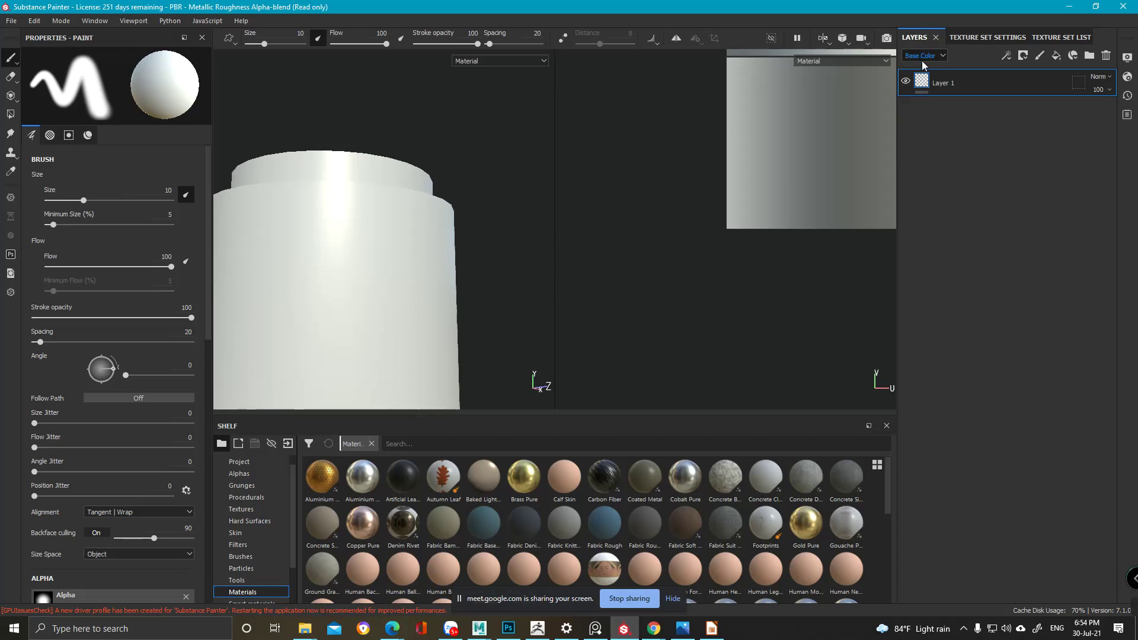
left_click(921, 59)
left_click(921, 67)
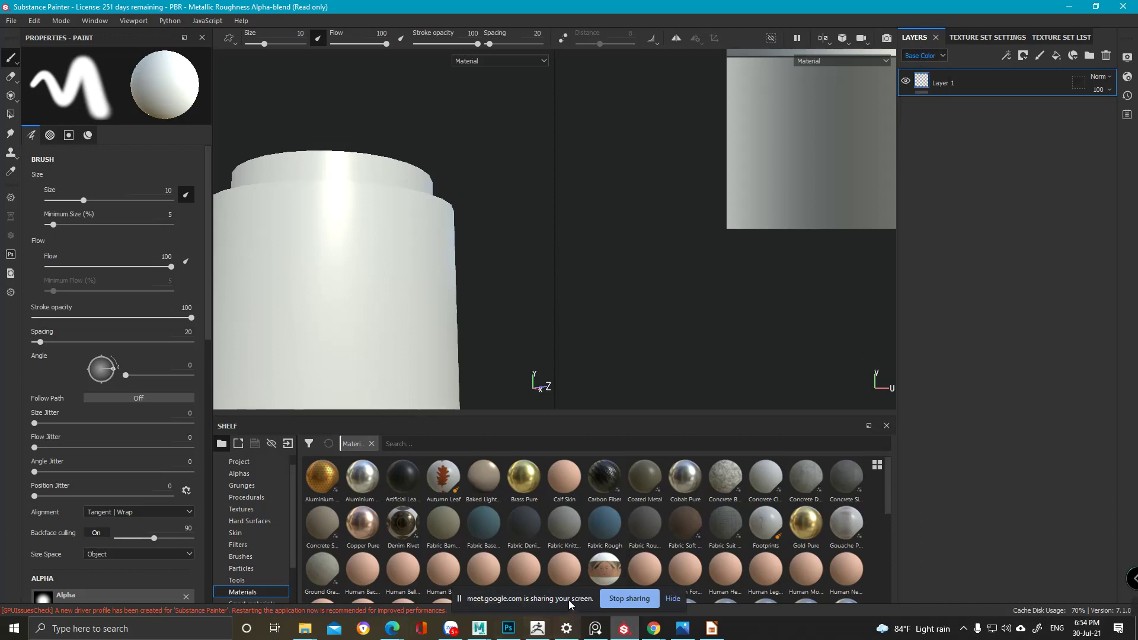
- Read slides 10 and 11 of the lesson deck on the layer commands for masks and effects, and switch to Photoshop
left_click(711, 629)
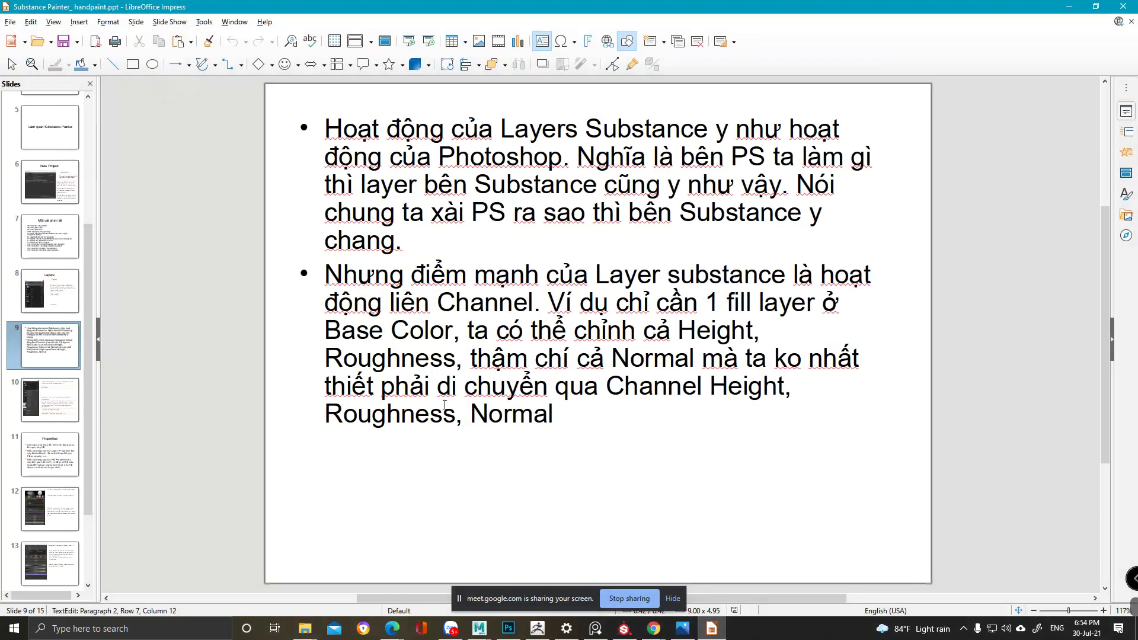
left_click(49, 400)
left_click(46, 459)
left_click(50, 401)
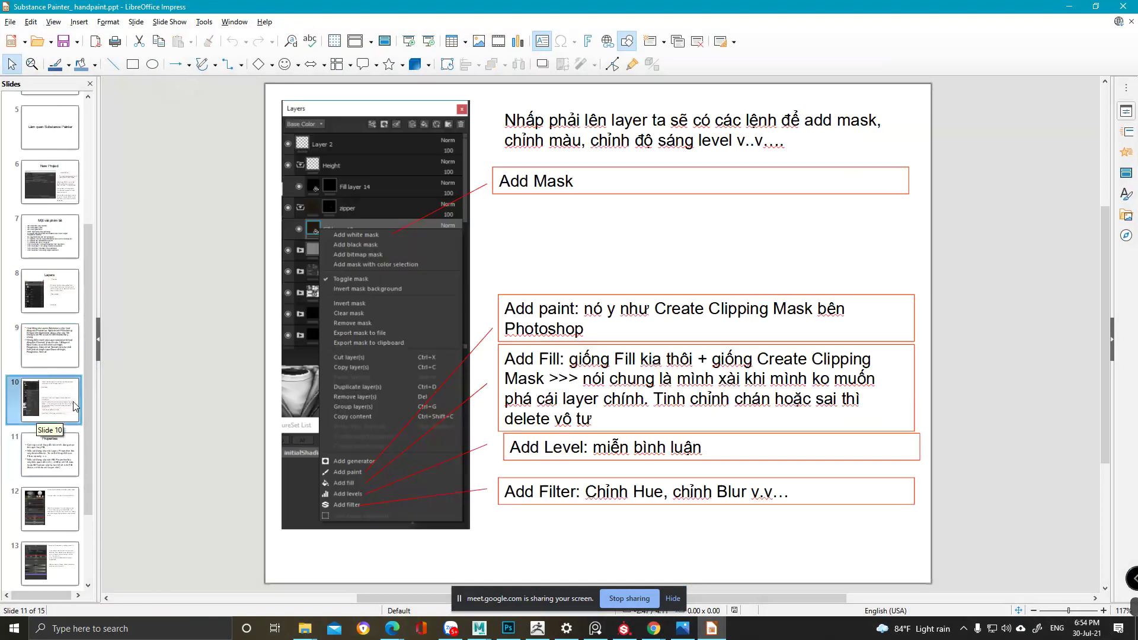
left_click(1068, 6)
left_click(513, 634)
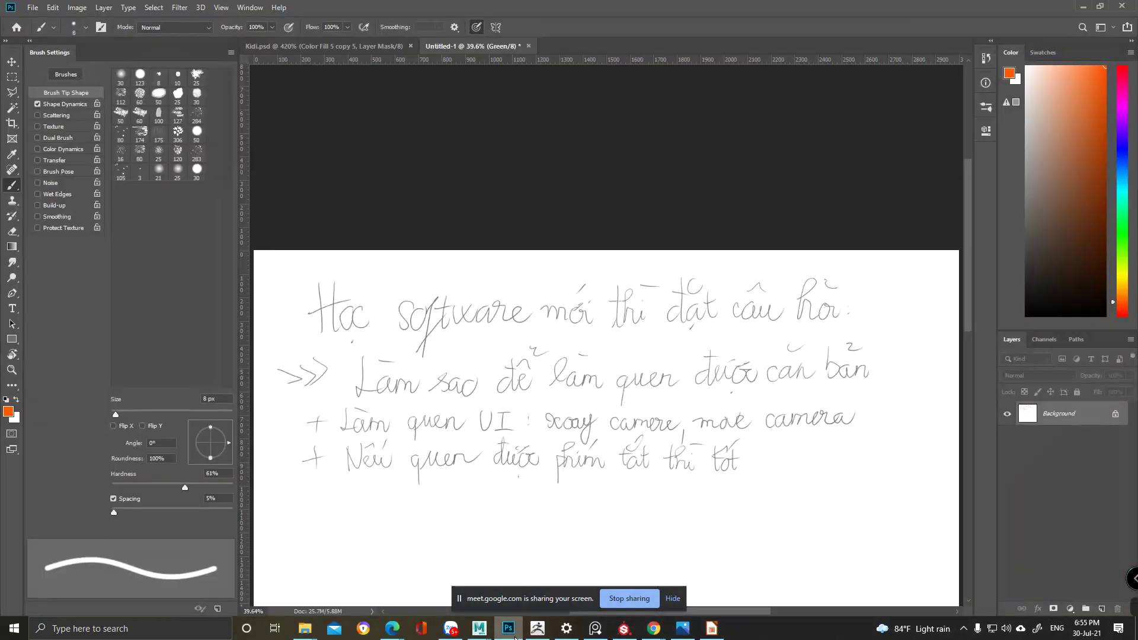
- Try adding a layer mask to a new empty layer above the background, and undo the mask
left_click(1102, 609)
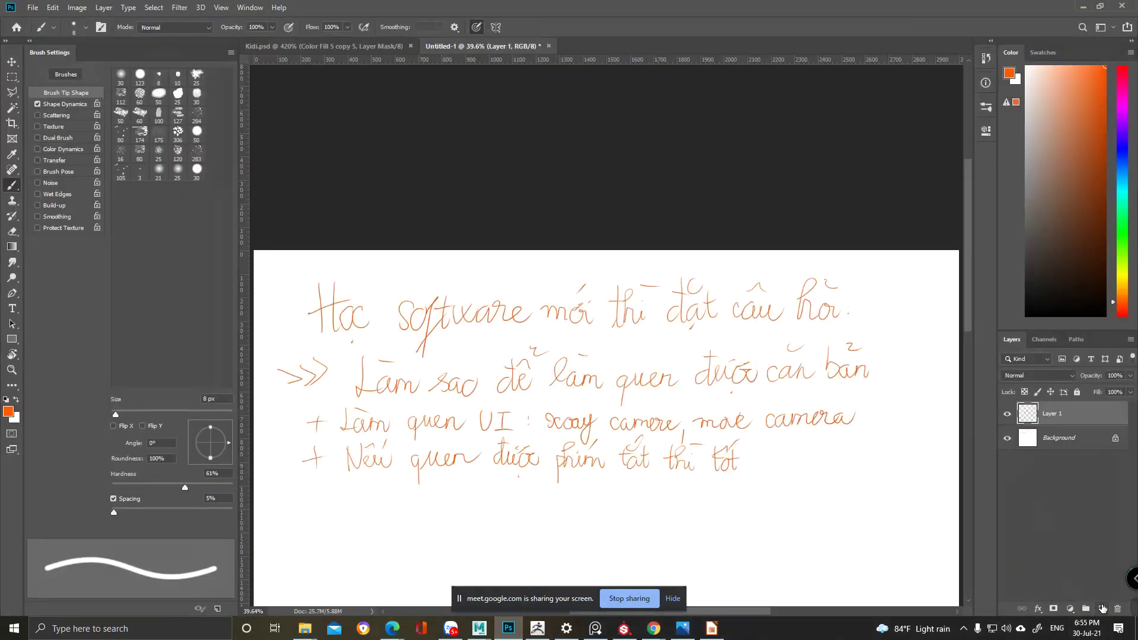
left_click(1053, 609)
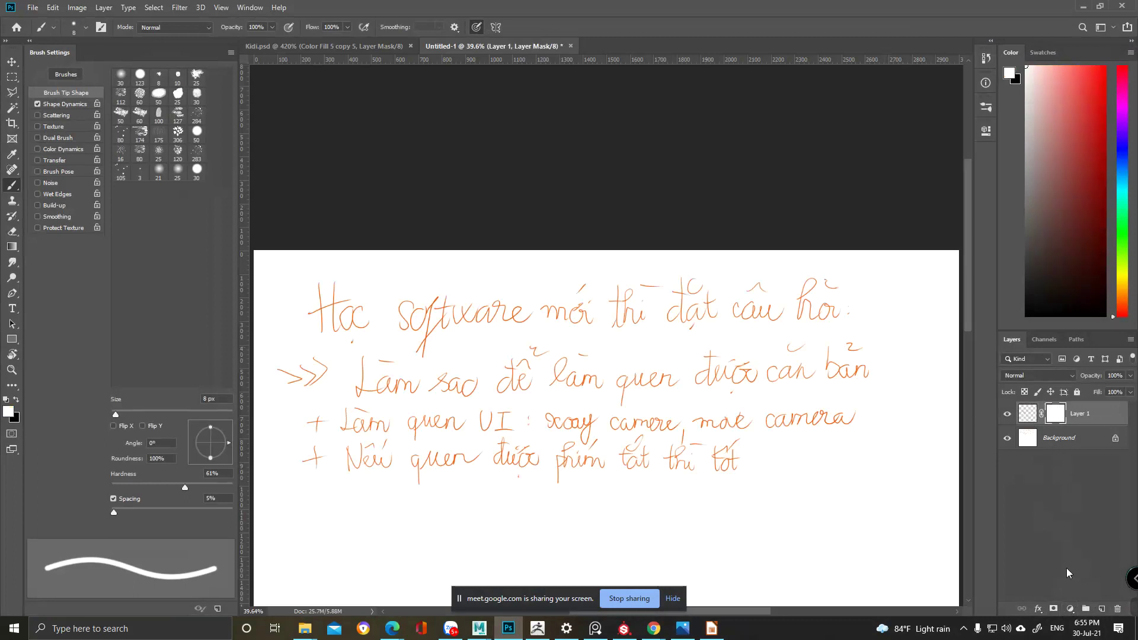
key("ctrl+z")
- Add a solid color fill layer in orange ff5a00 and scribble on its mask in black
left_click(1070, 609)
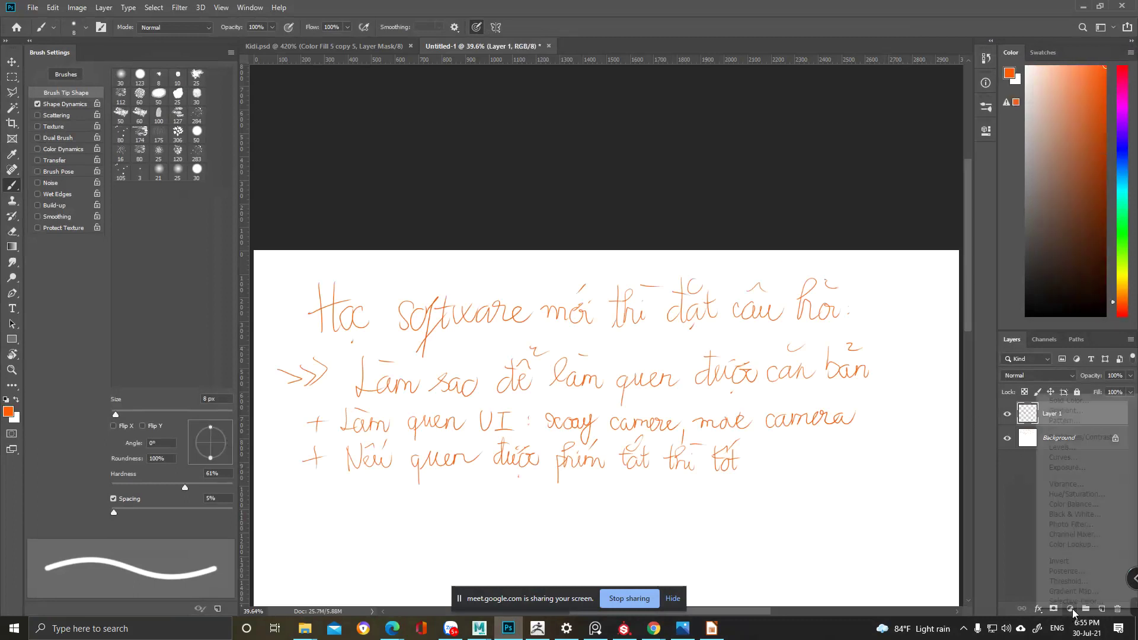
left_click(1096, 403)
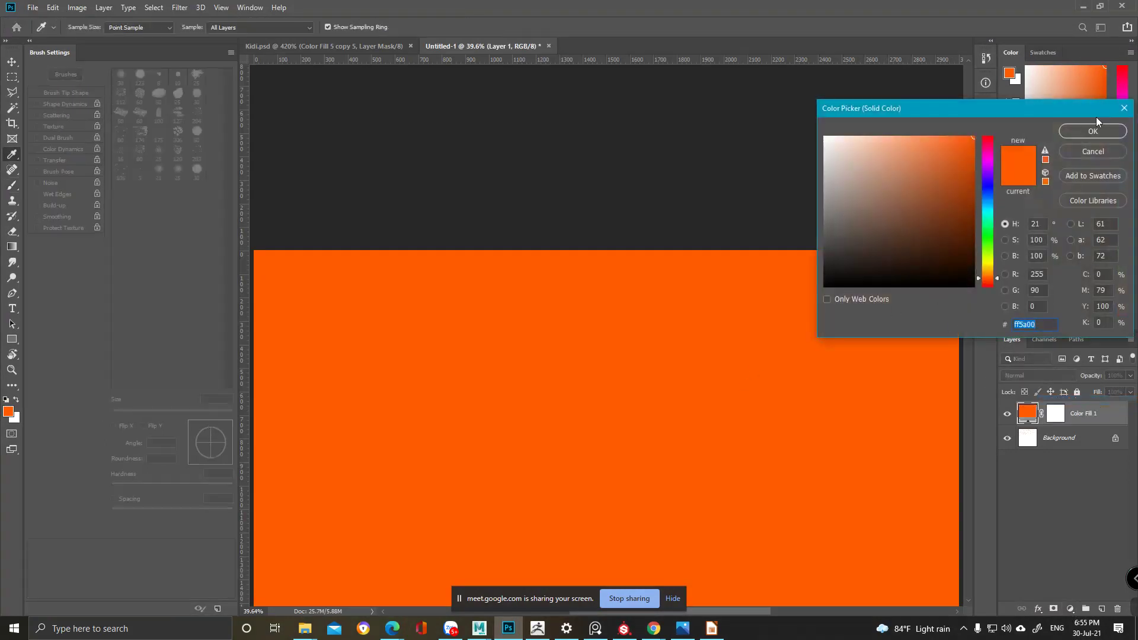
left_click(1090, 131)
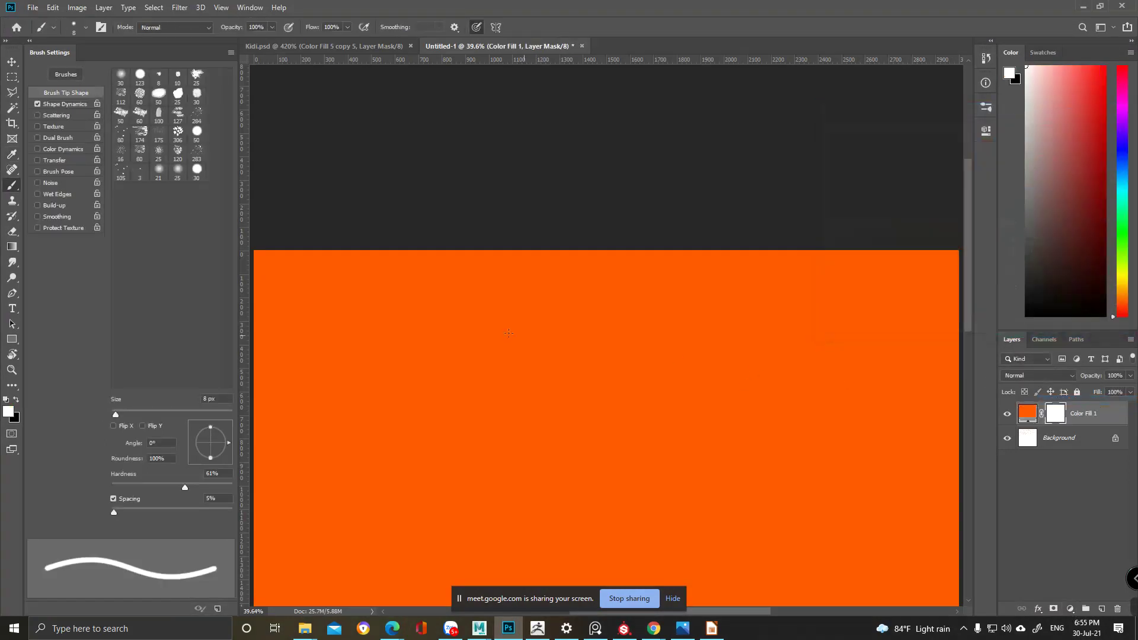
key("x")
mouse_move(506, 332)
left_mouse_down()
mouse_move(635, 391)
mouse_move(735, 415)
mouse_move(593, 349)
mouse_move(656, 514)
mouse_move(809, 468)
left_mouse_up()
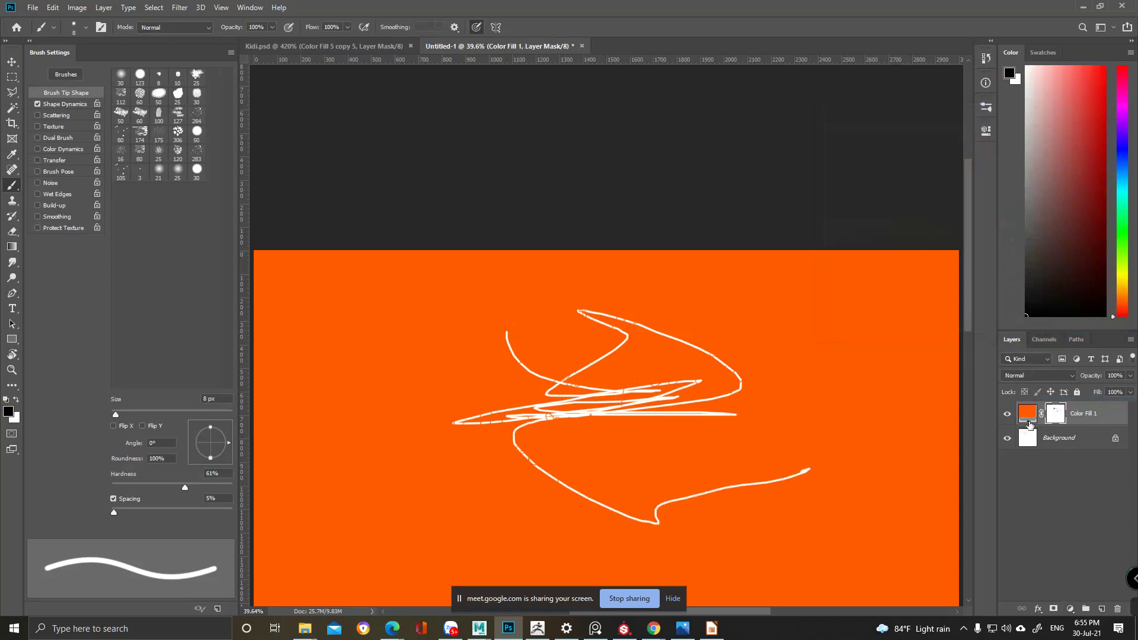
- Group the orange fill layer, add a mask to the group, and paint several loose black strokes on that mask
key("ctrl+g")
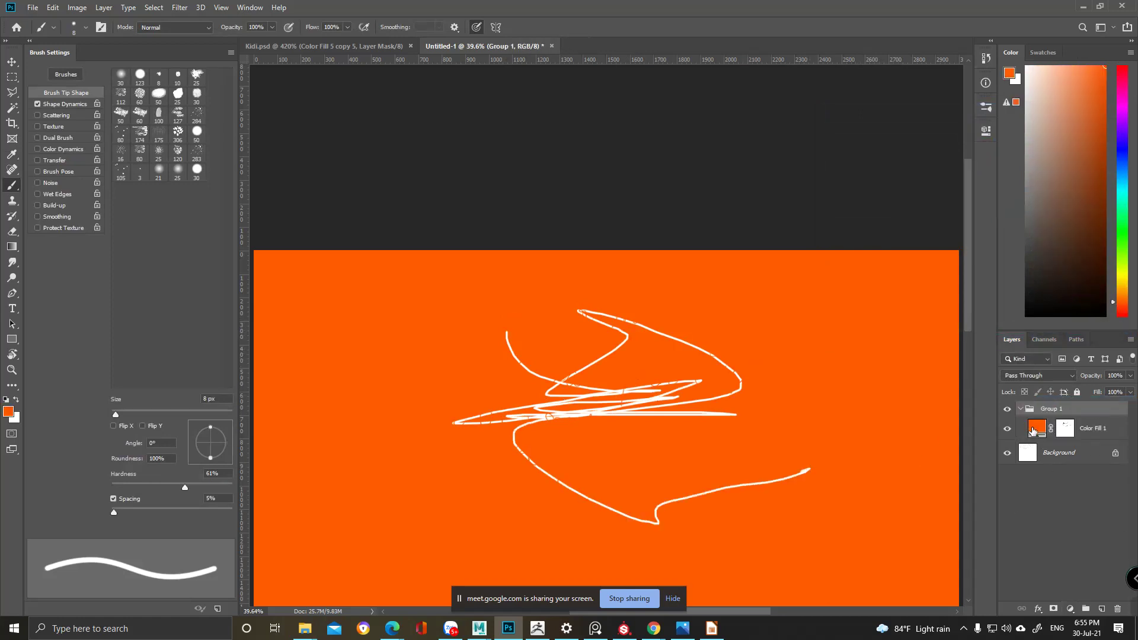
left_click(1054, 609)
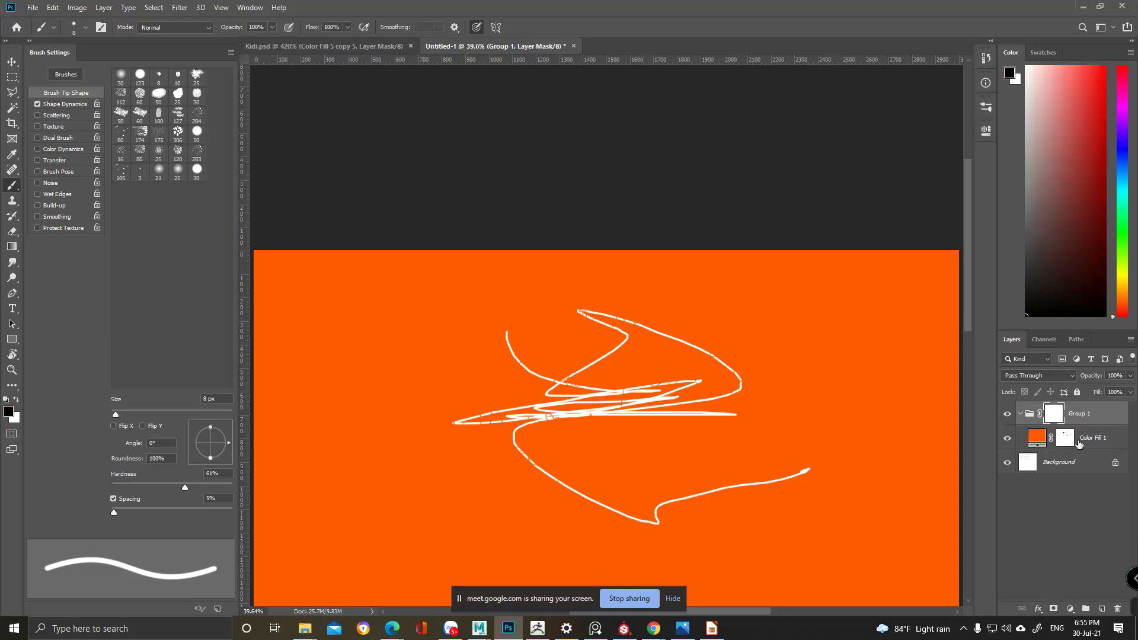
mouse_move(740, 276)
left_mouse_down()
mouse_move(765, 437)
mouse_move(794, 507)
mouse_move(847, 508)
left_mouse_up()
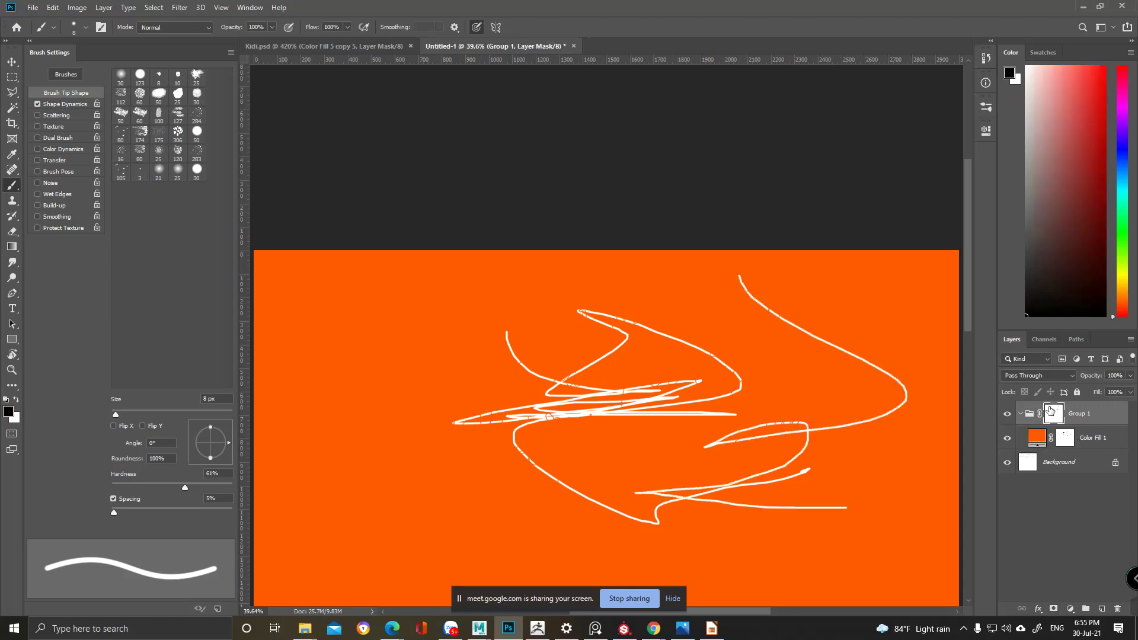
left_click(1088, 439)
left_click(1052, 408)
mouse_move(820, 264)
left_mouse_down()
mouse_move(796, 535)
mouse_move(699, 560)
mouse_move(387, 492)
mouse_move(728, 397)
left_mouse_up()
left_click_drag(355, 451, 713, 451)
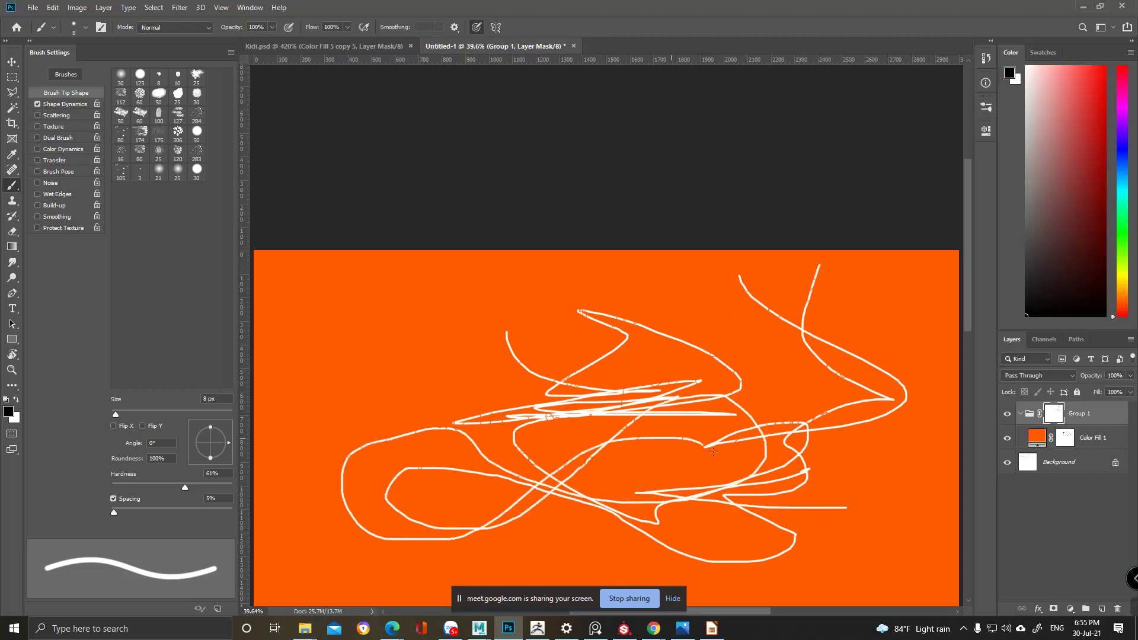
- Return to Substance Painter and give Layer 1 a white mask with a paint effect on it
left_click(1084, 7)
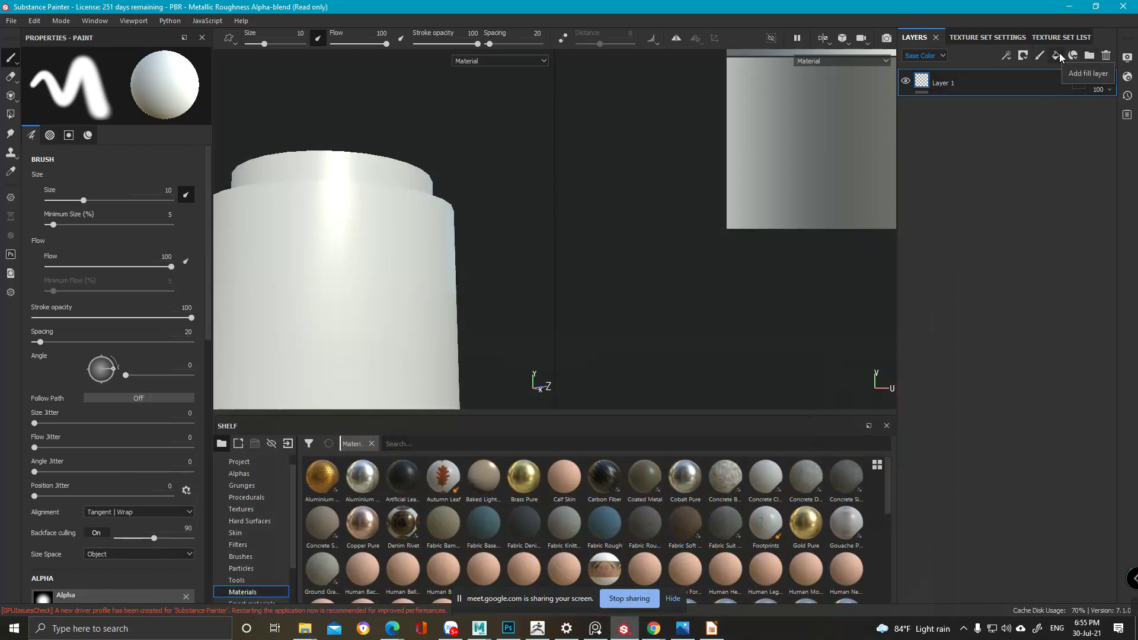
right_click(977, 83)
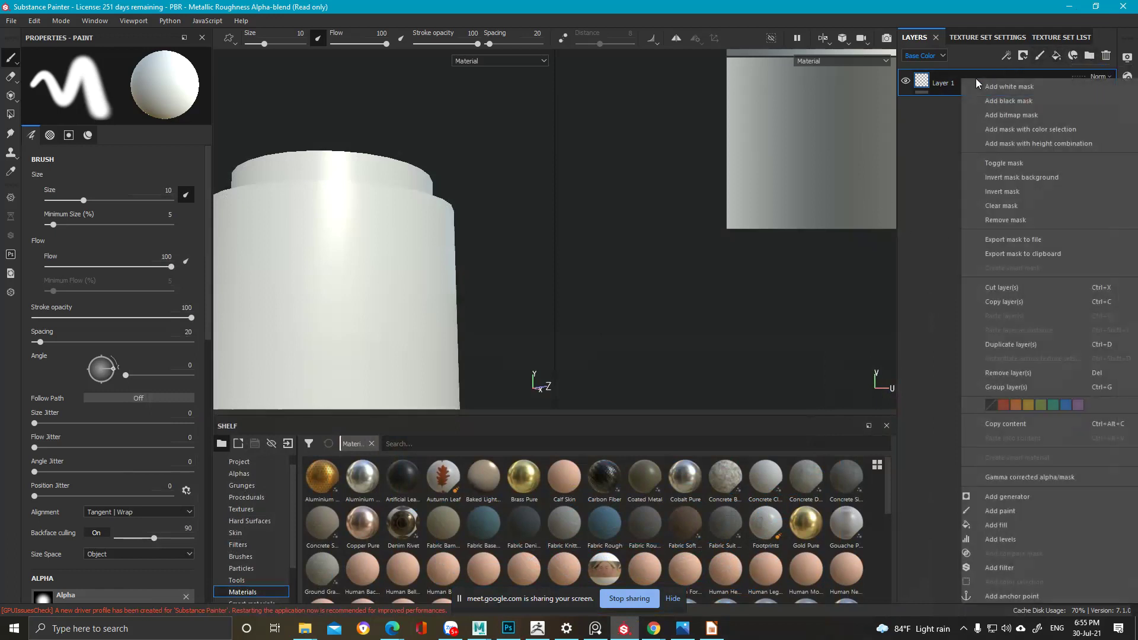
left_click(988, 89)
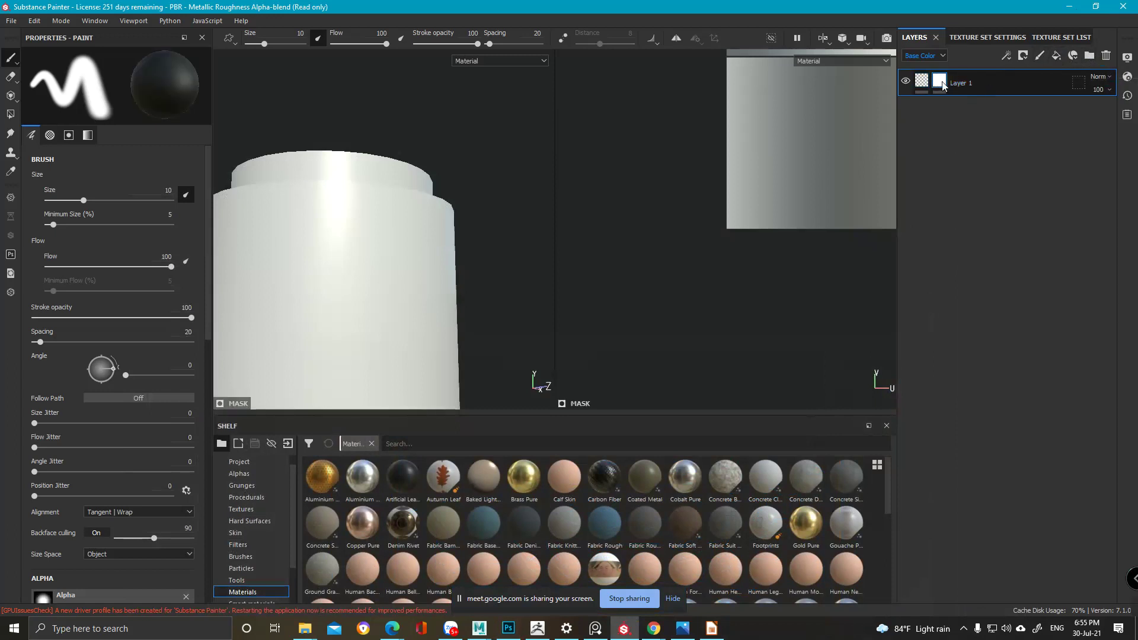
right_click(943, 84)
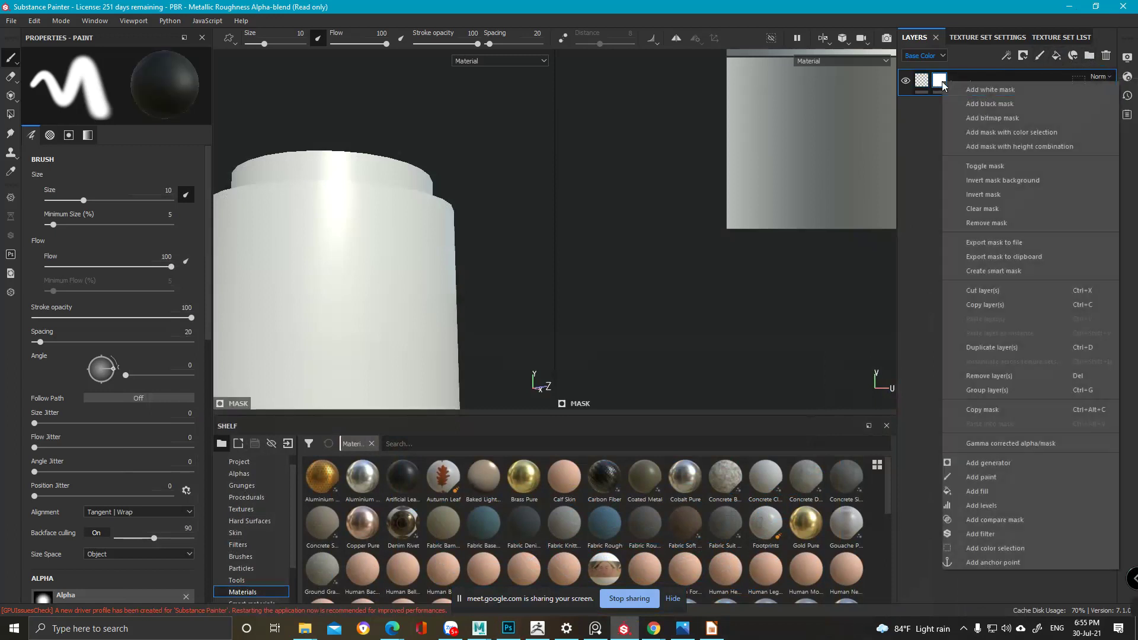
left_click(981, 478)
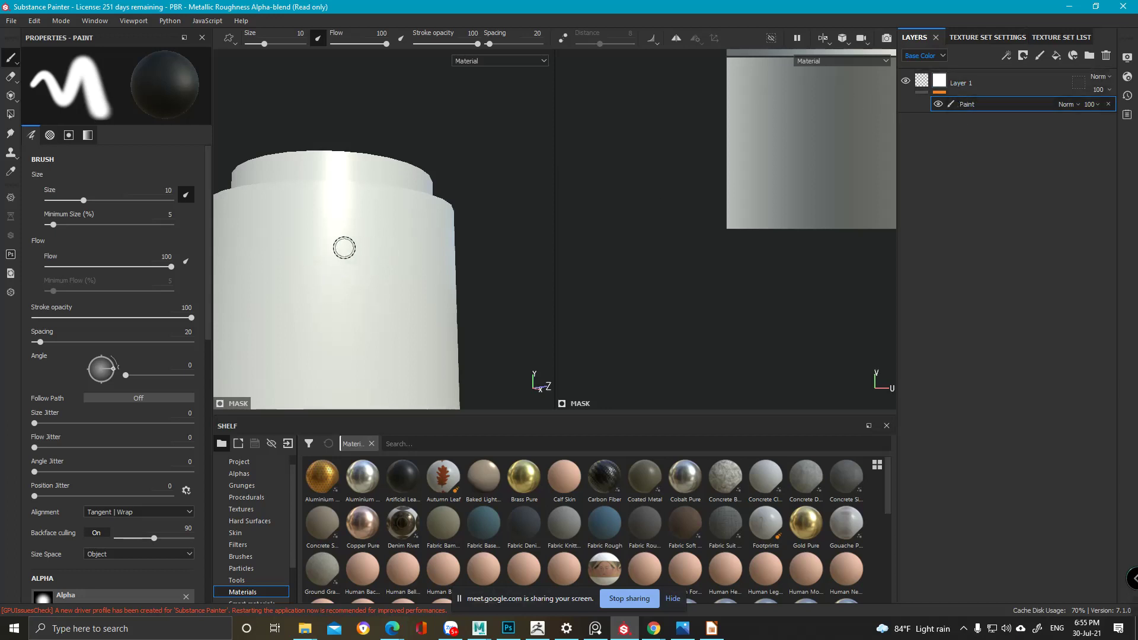
- Remove the paint effect from Layer 1's mask, and add a fill layer above it with a red base color
left_click(1106, 55)
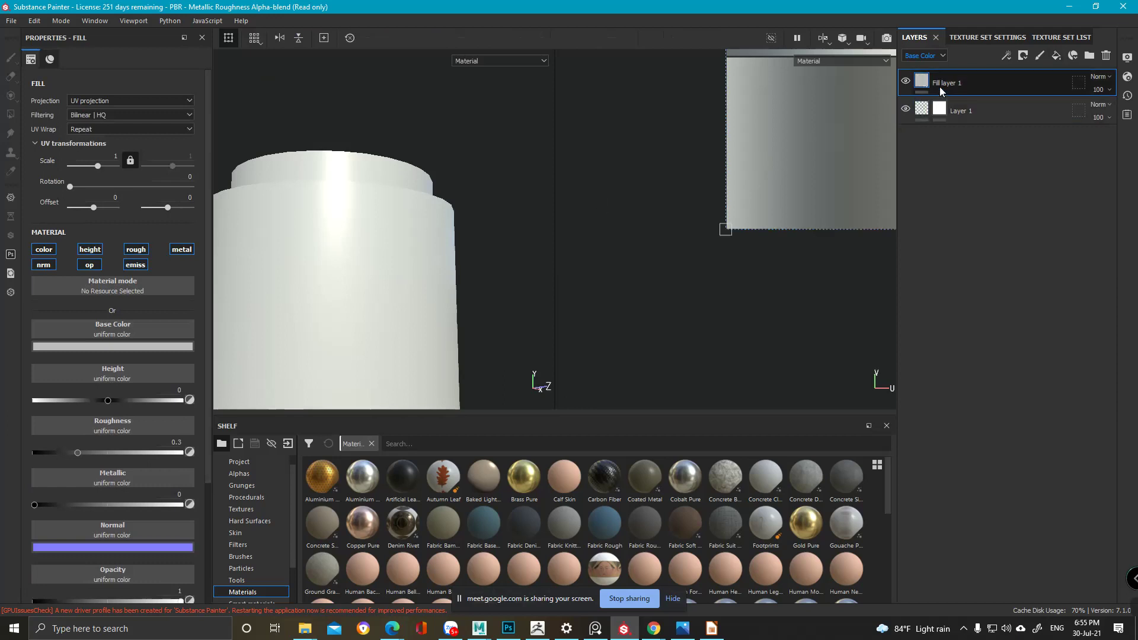
left_click(115, 348)
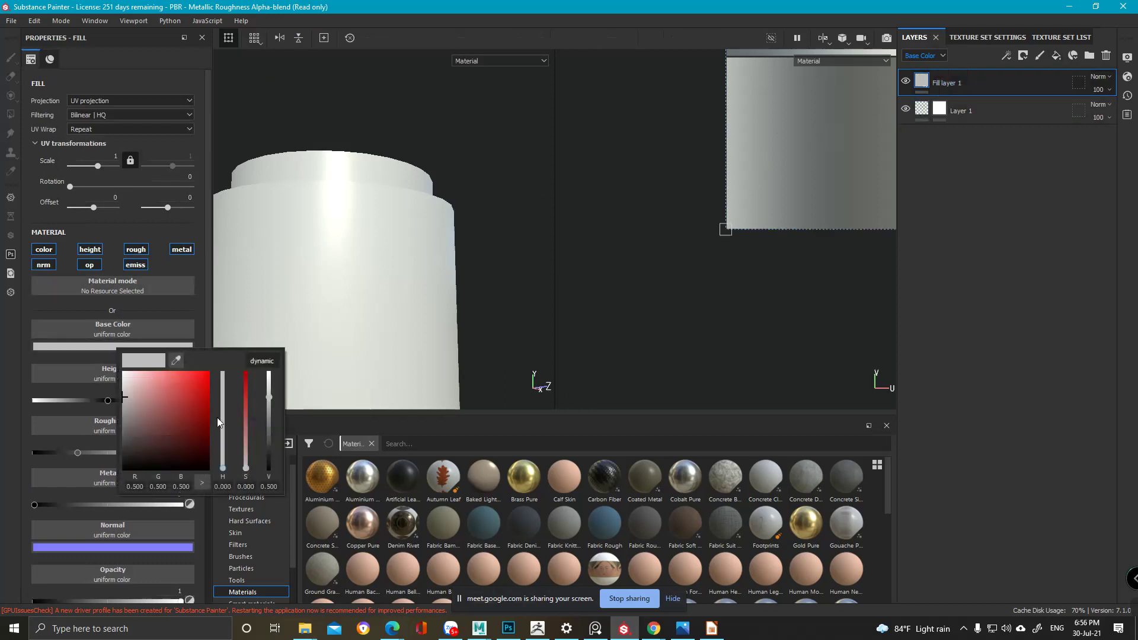
left_click(193, 393)
- Add a black mask to the red fill layer, and add a paint effect to that mask
right_click(938, 83)
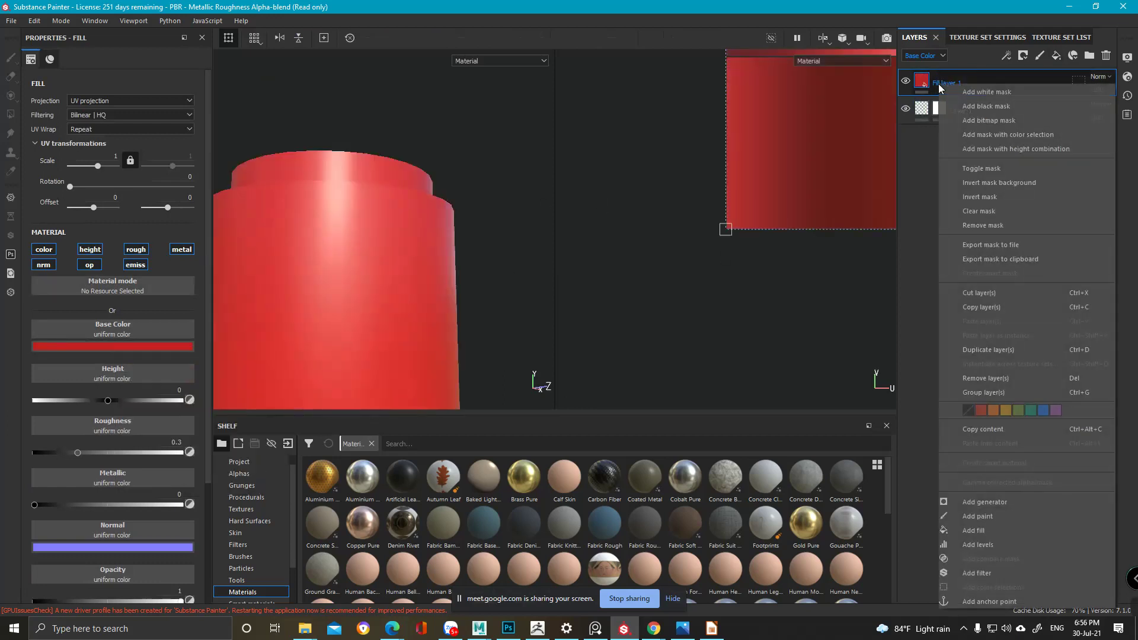
left_click(993, 105)
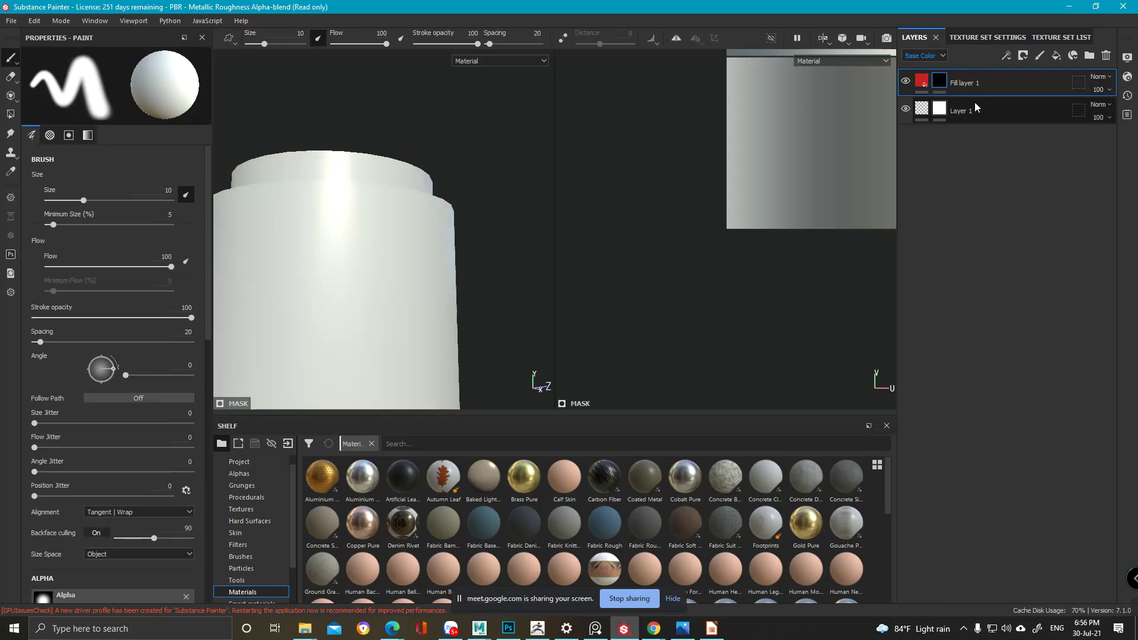
right_click(945, 84)
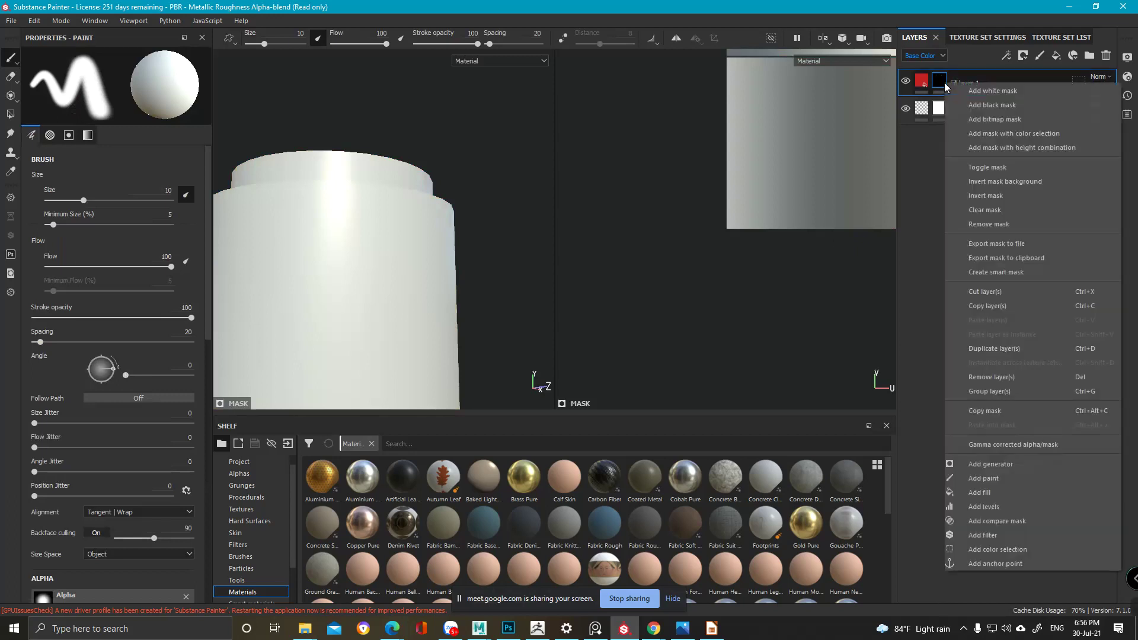
left_click(983, 478)
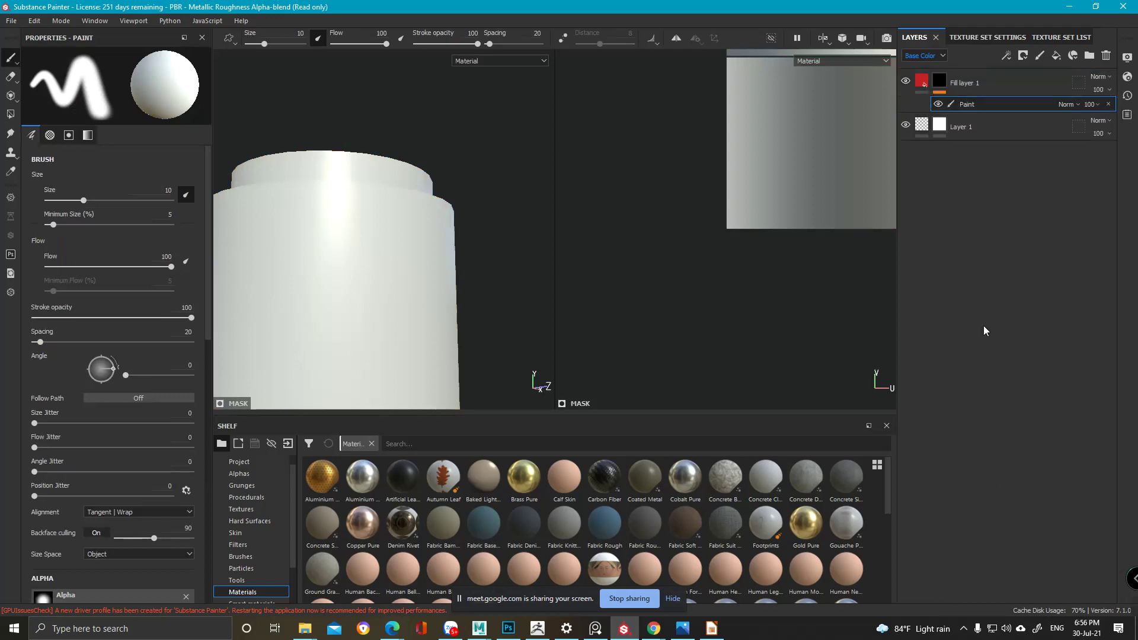
- Paint overlapping white strokes across the cylinder's side on the fill layer's mask, and display that mask in the viewports
left_click_drag(400, 220, 386, 208, "alt")
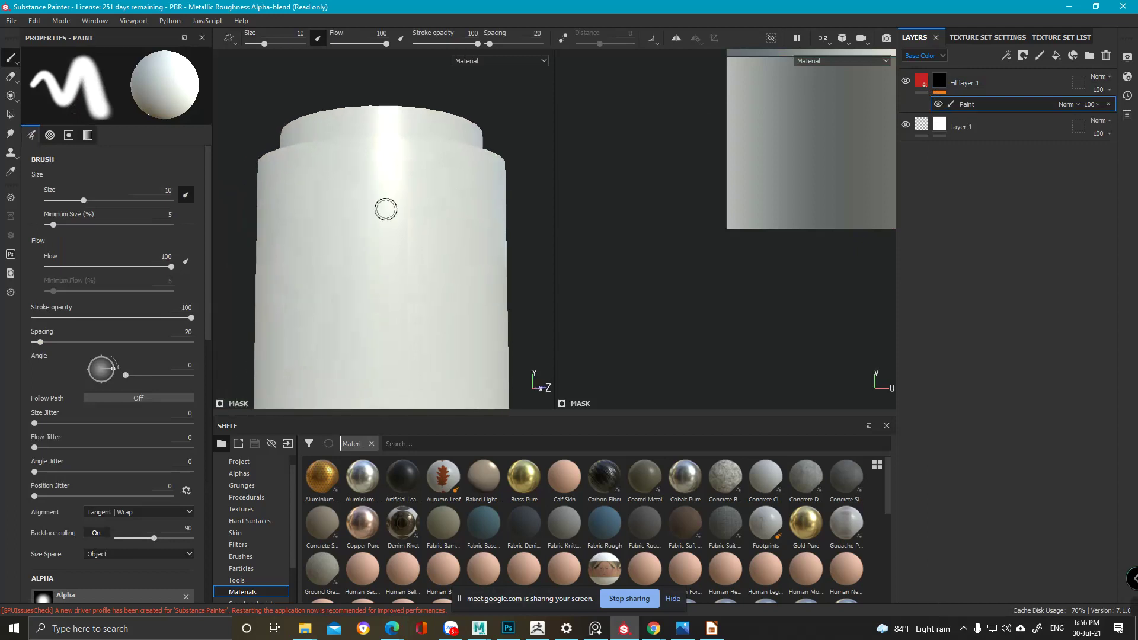
mouse_move(406, 186)
left_mouse_down()
mouse_move(240, 266)
mouse_move(260, 325)
mouse_move(439, 249)
mouse_move(387, 227)
mouse_move(332, 290)
mouse_move(415, 285)
mouse_move(365, 311)
mouse_move(467, 320)
left_mouse_up()
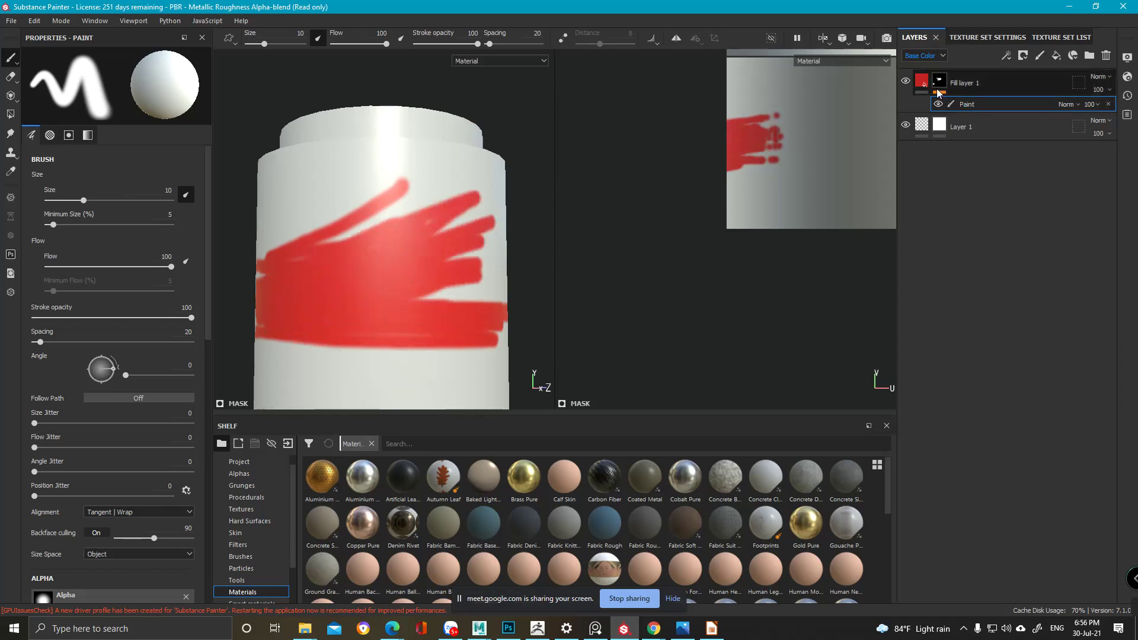
left_click(940, 81, "alt")
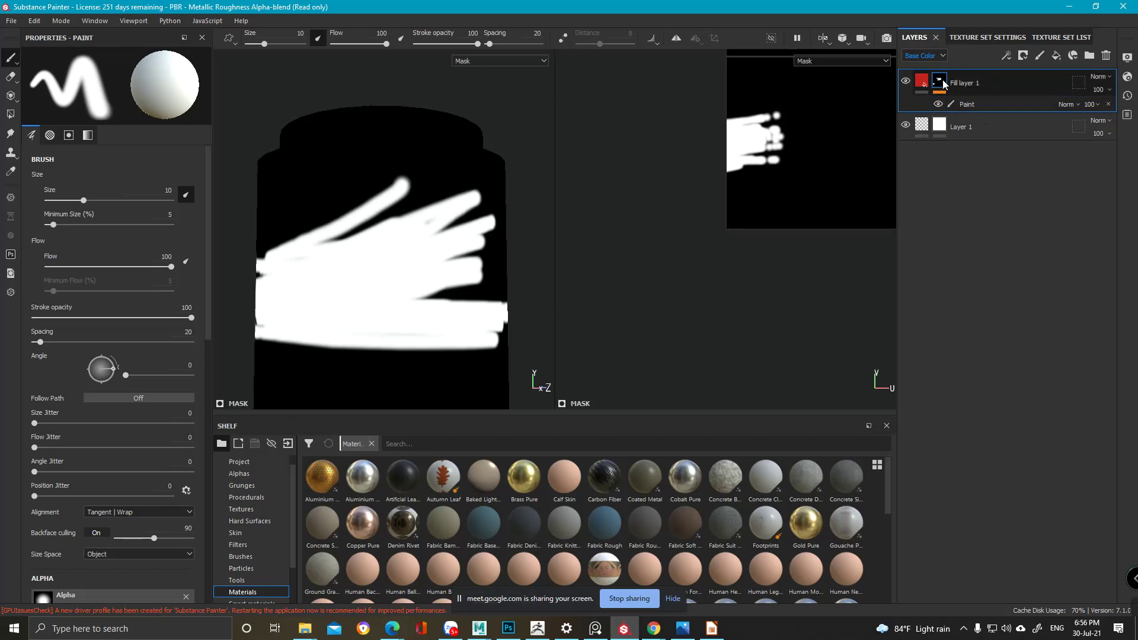
double_click(967, 104)
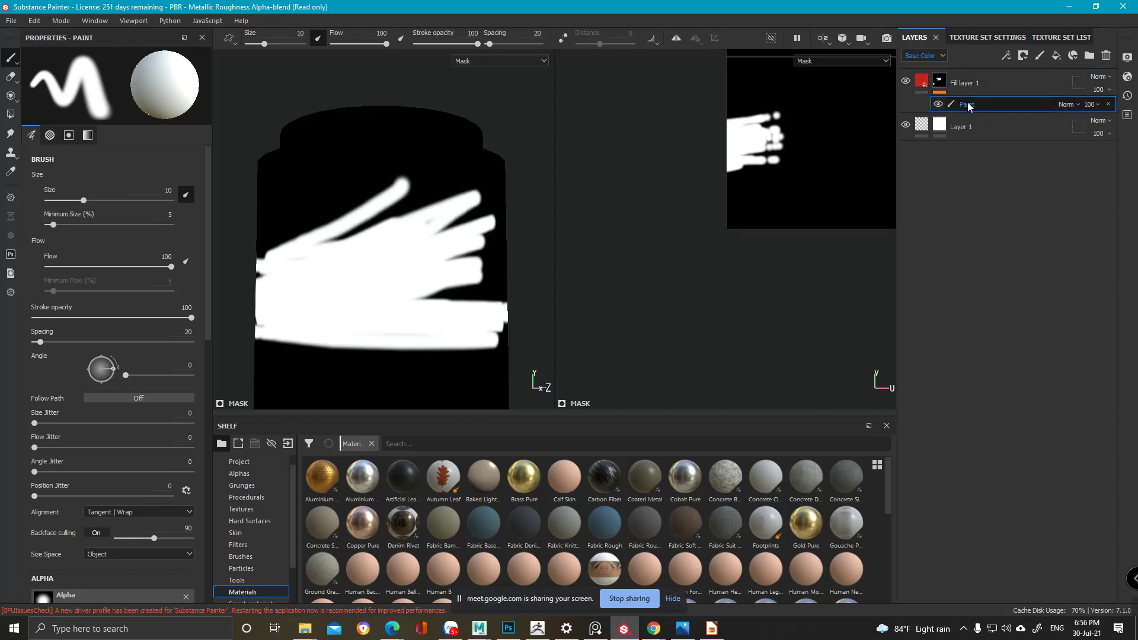
left_click(939, 82)
left_click(922, 82)
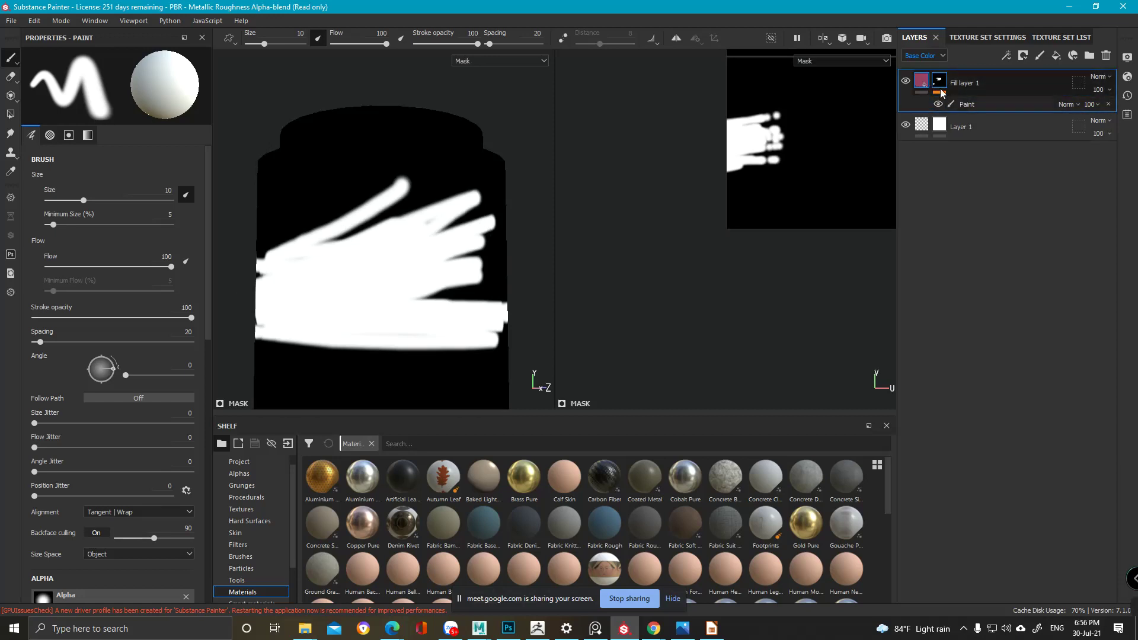
- Add a second paint effect to the fill layer's mask and paint black strokes over the upper part of the red area
left_click(940, 81)
left_click(966, 105)
right_click(967, 104)
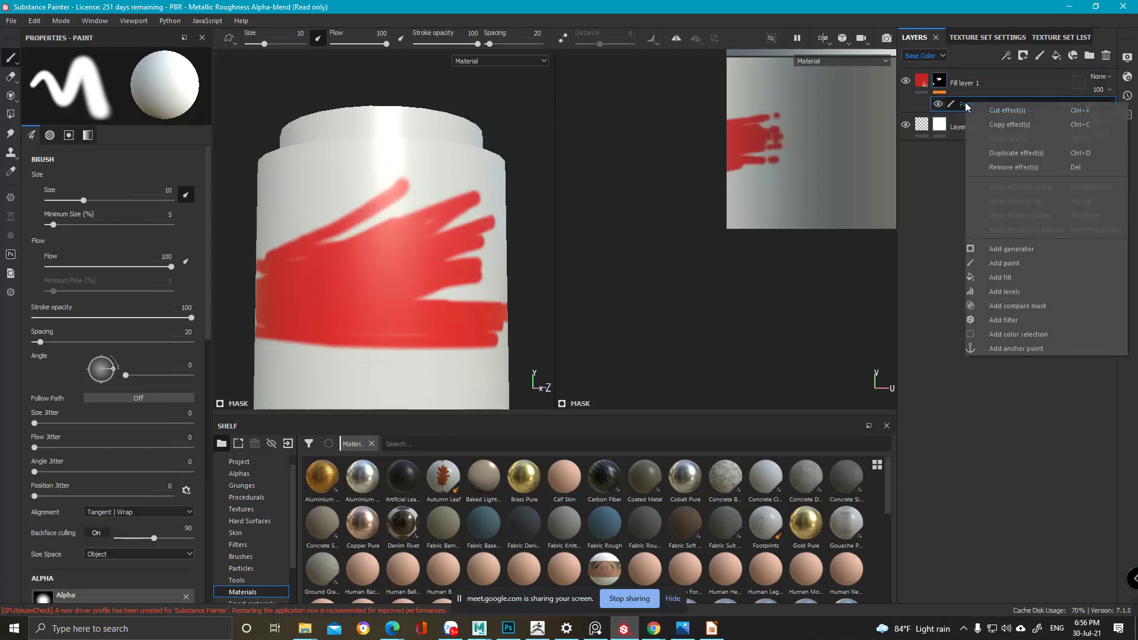
left_click(1007, 249)
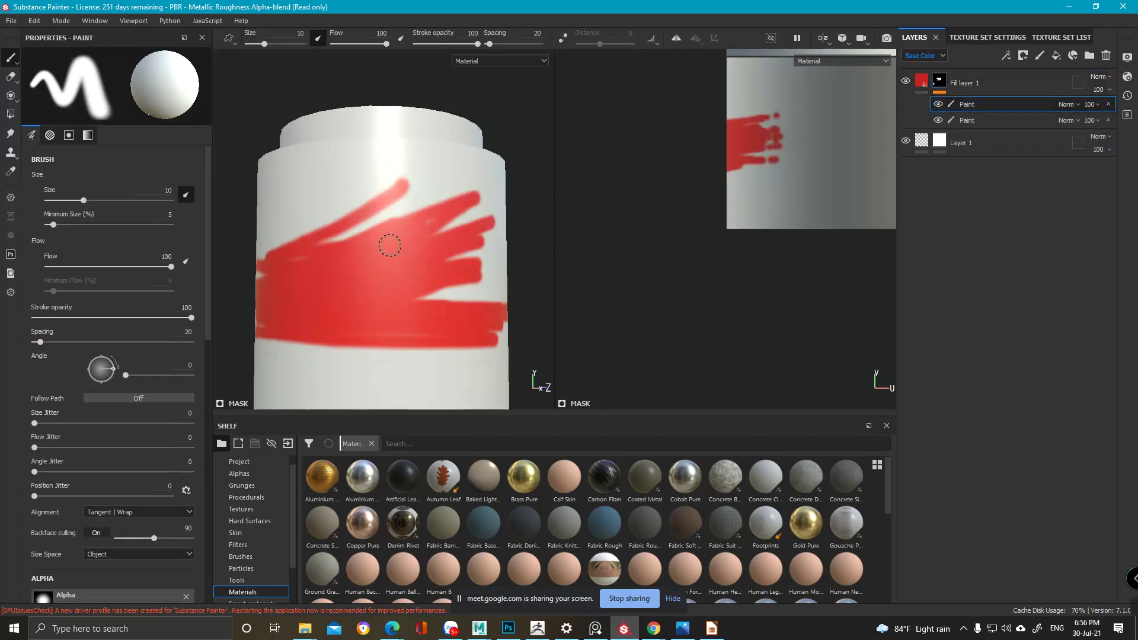
key("x")
mouse_move(381, 246)
left_mouse_down()
mouse_move(364, 224)
mouse_move(411, 242)
mouse_move(386, 270)
mouse_move(468, 237)
mouse_move(416, 197)
left_mouse_up()
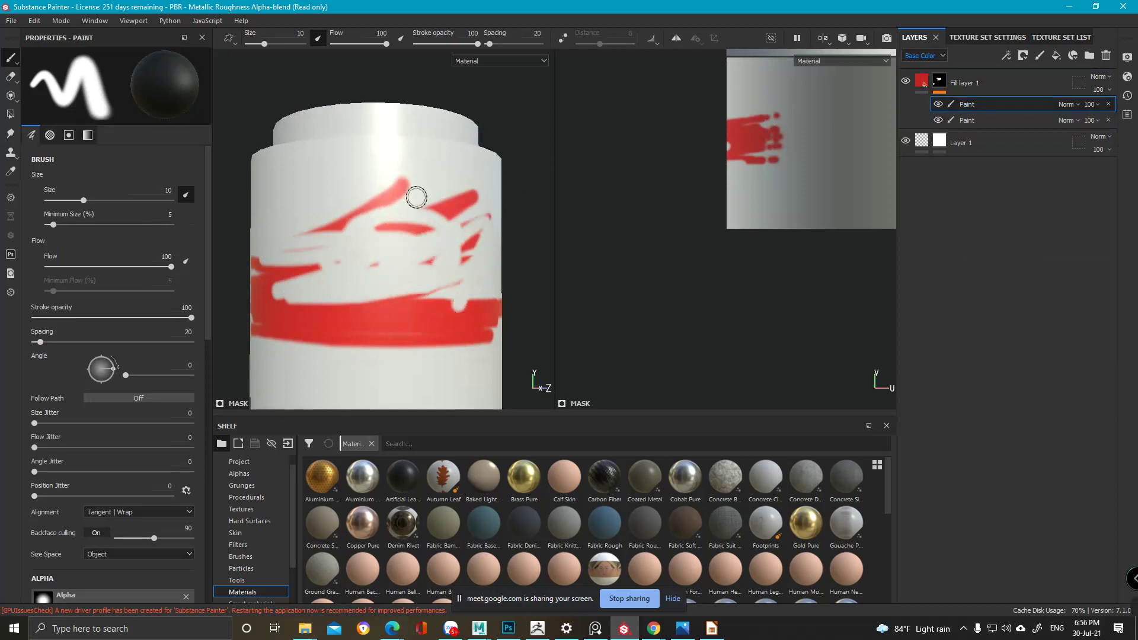
- Toggle the visibility of the mask's two paint effects to compare what each one contributes
left_click(938, 105)
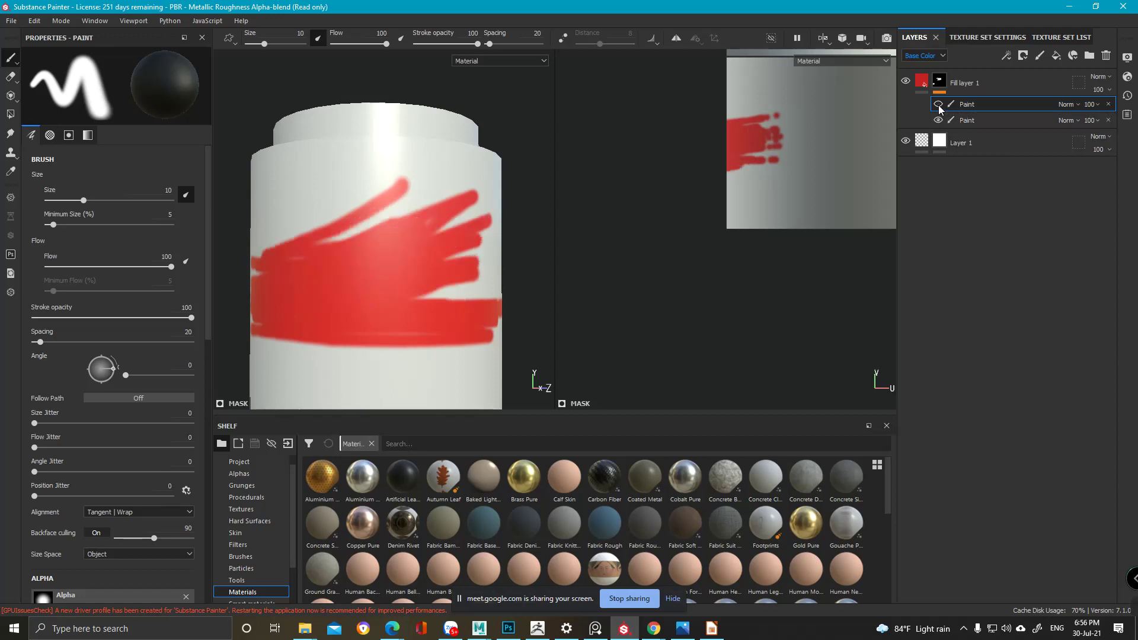
left_click(937, 120)
left_click(939, 120)
left_click(937, 105)
left_click(938, 105)
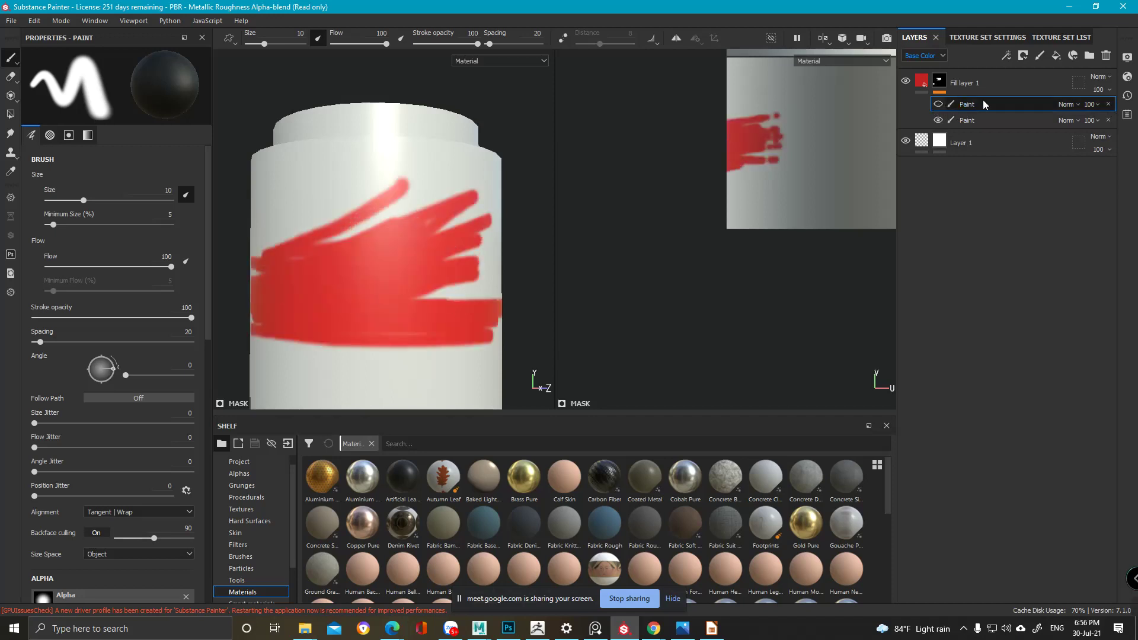
left_click(939, 105)
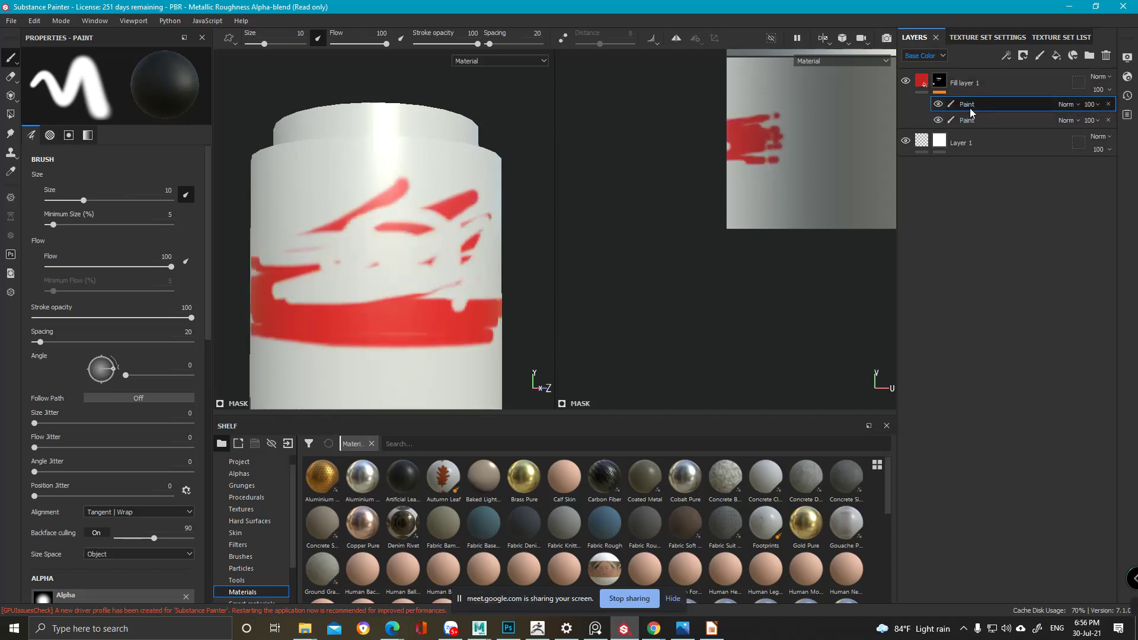
- Add a paint effect to the fill layer's content, not its mask, and paint white strokes over the red area
left_click(933, 83)
left_click(942, 79)
left_click(925, 79)
left_click(944, 79)
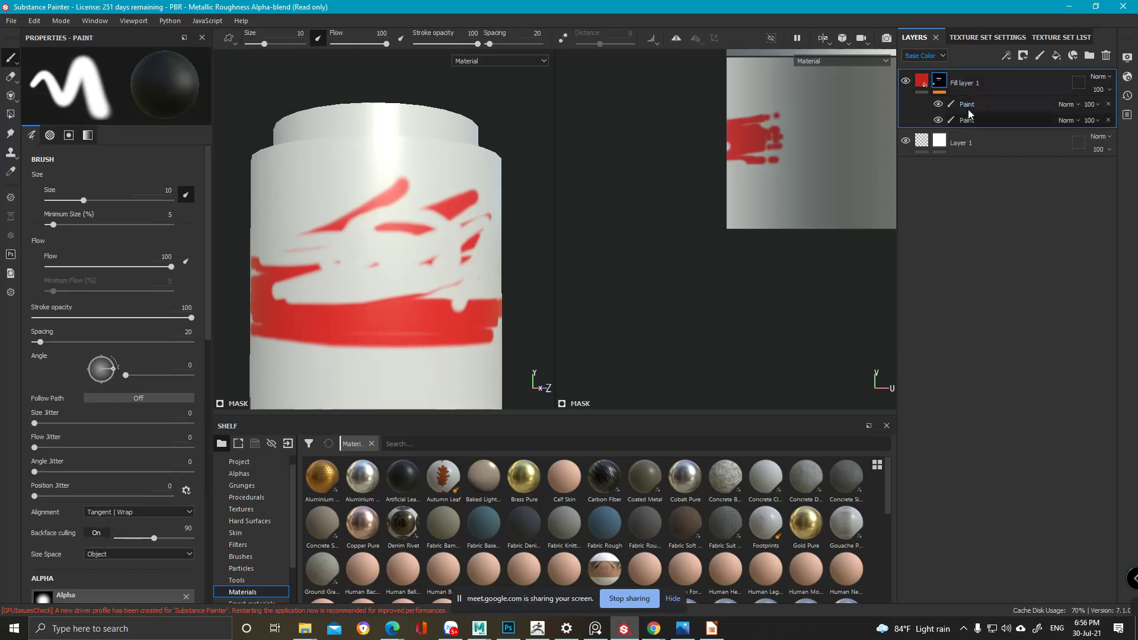
left_click(923, 81)
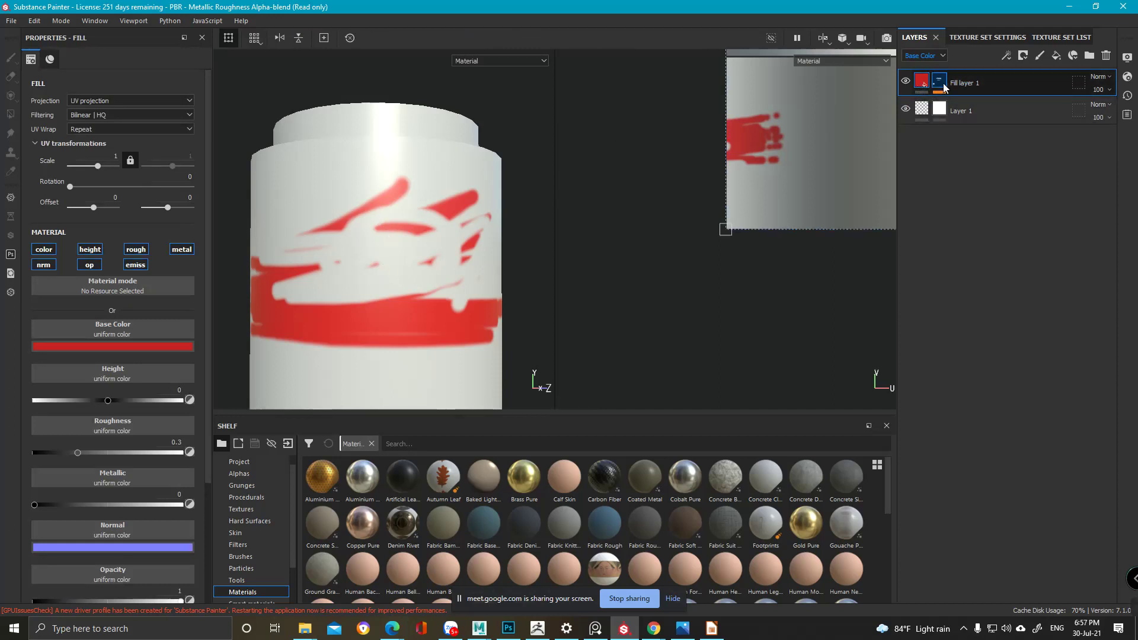
mouse_move(943, 87)
right_click(921, 82)
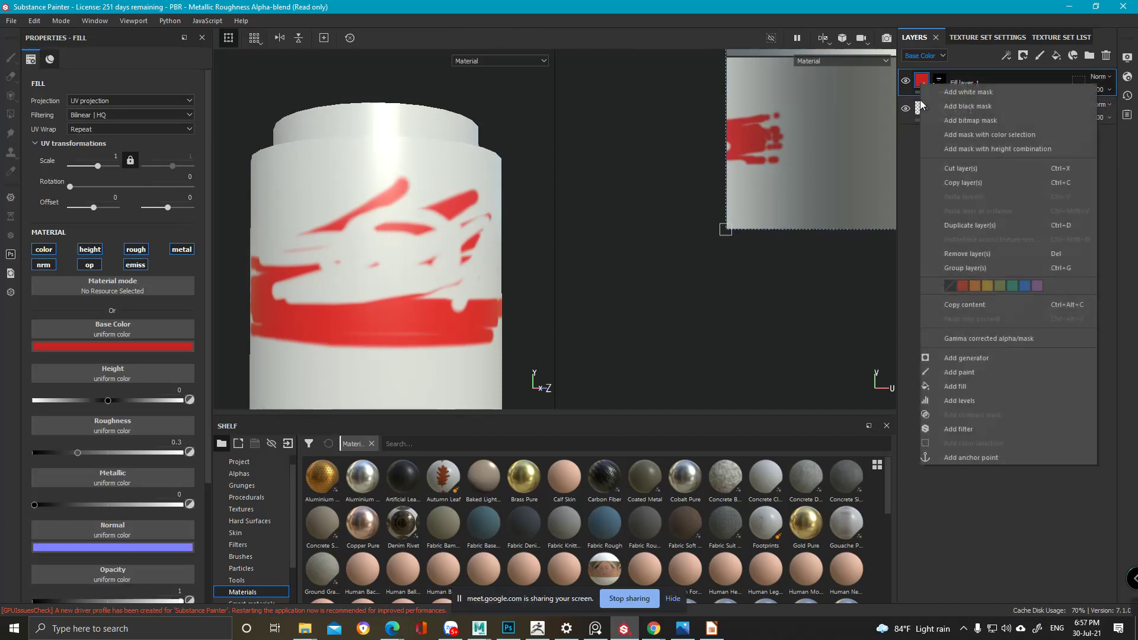
left_click(973, 371)
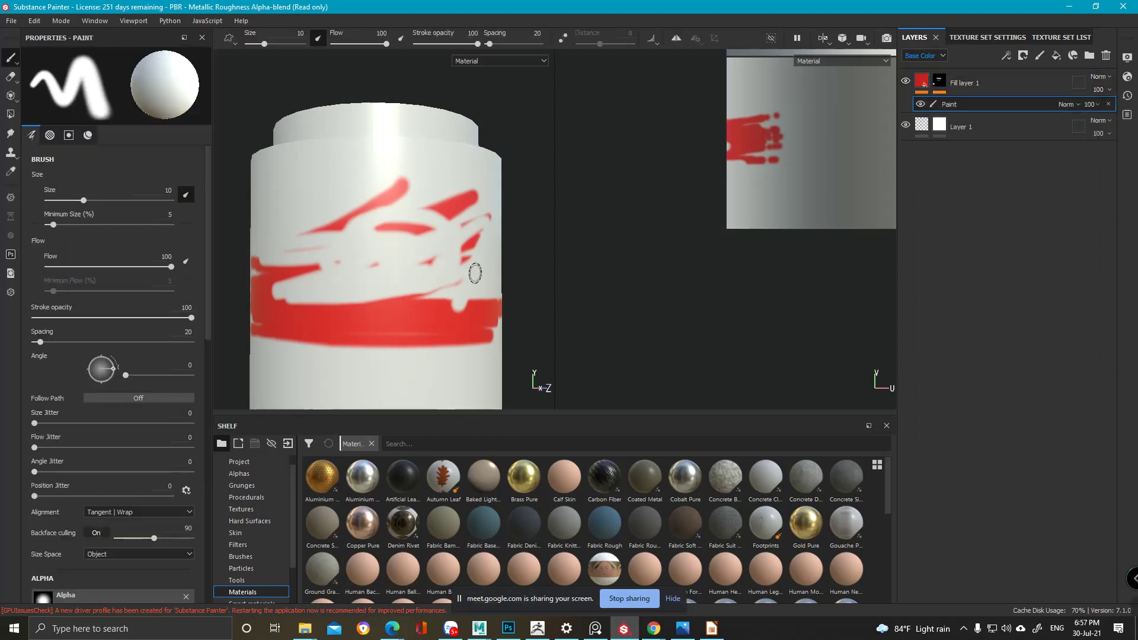
mouse_move(394, 297)
left_mouse_down()
mouse_move(352, 335)
mouse_move(450, 314)
mouse_move(409, 302)
left_mouse_up()
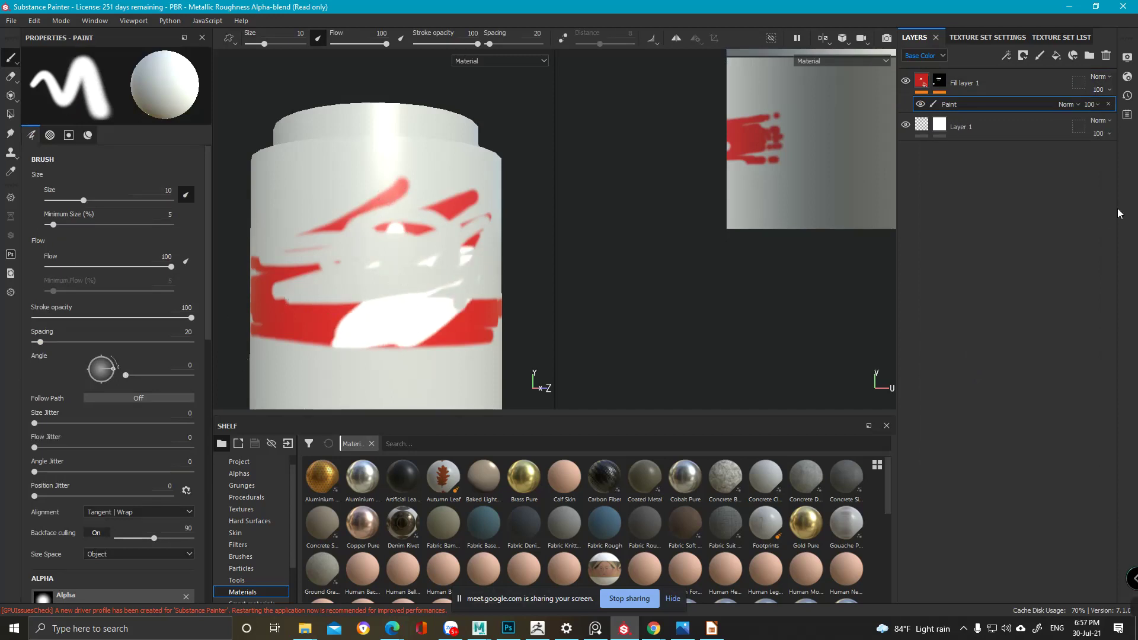
- Add another paint effect to the fill layer's content, set its base color to green, and paint strokes across the lower red band
right_click(960, 107)
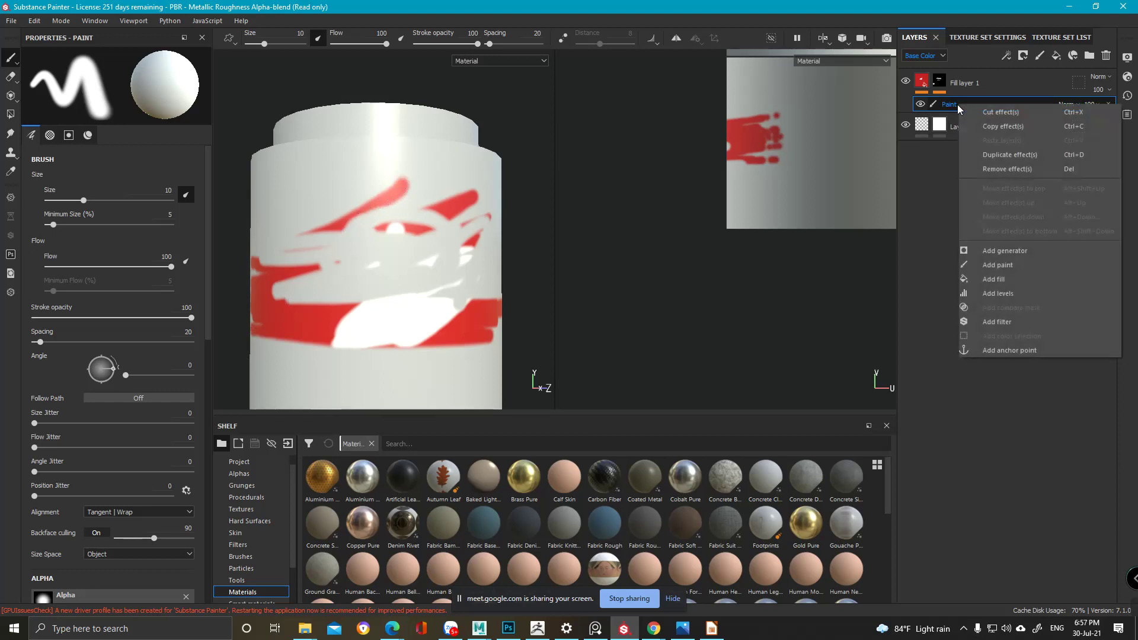
left_click(993, 268)
scroll(105, 457, "down", 8)
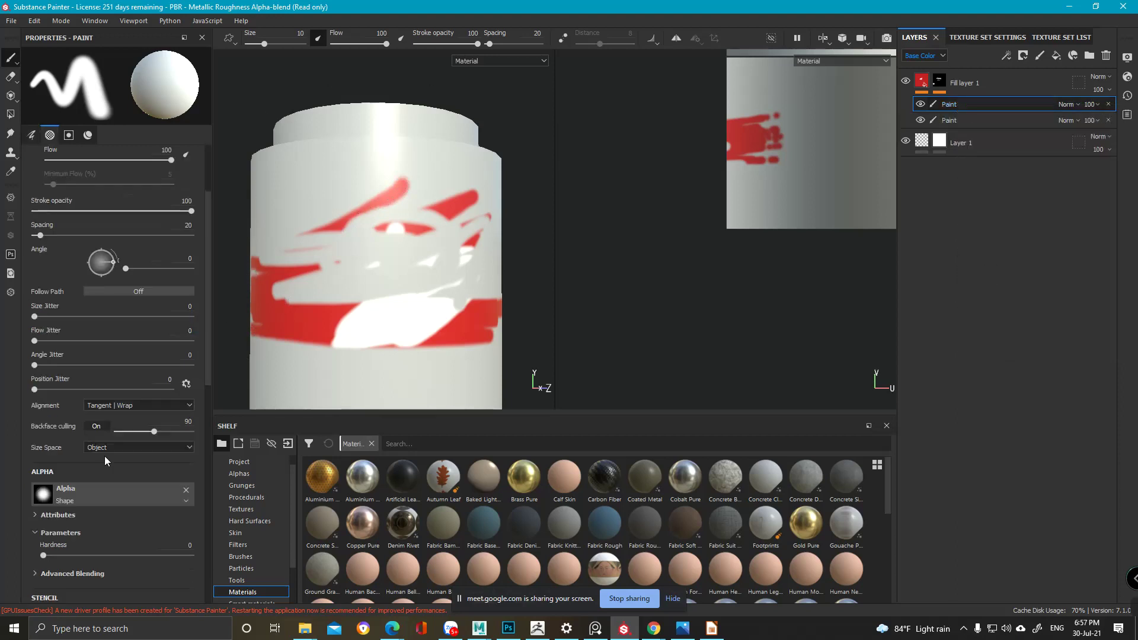
left_click(116, 459)
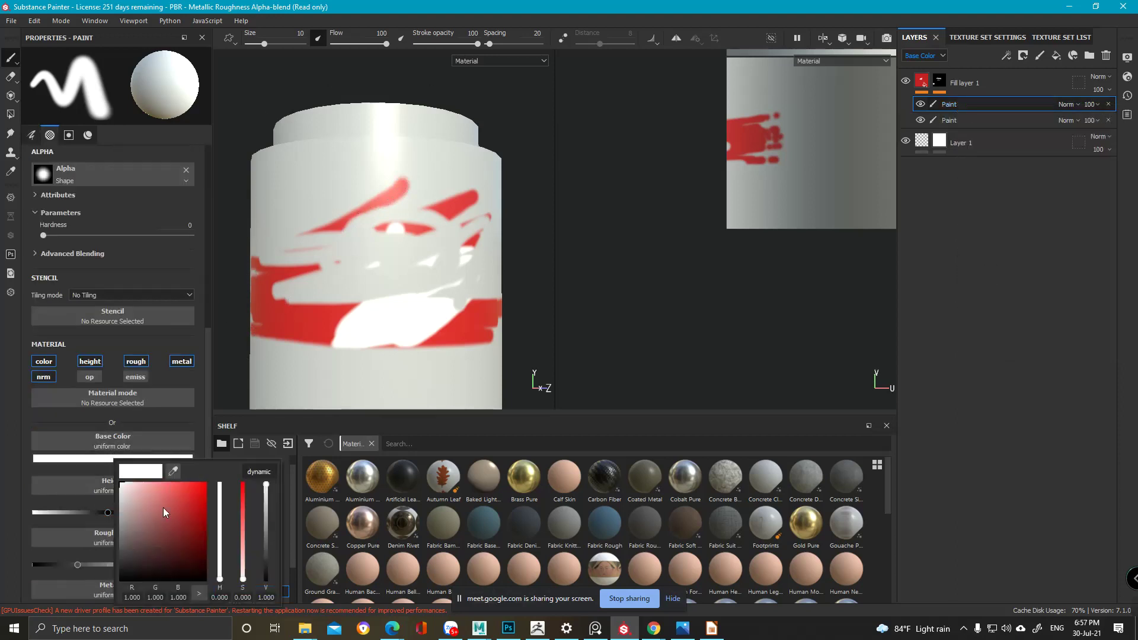
left_click(219, 540)
left_click(183, 523)
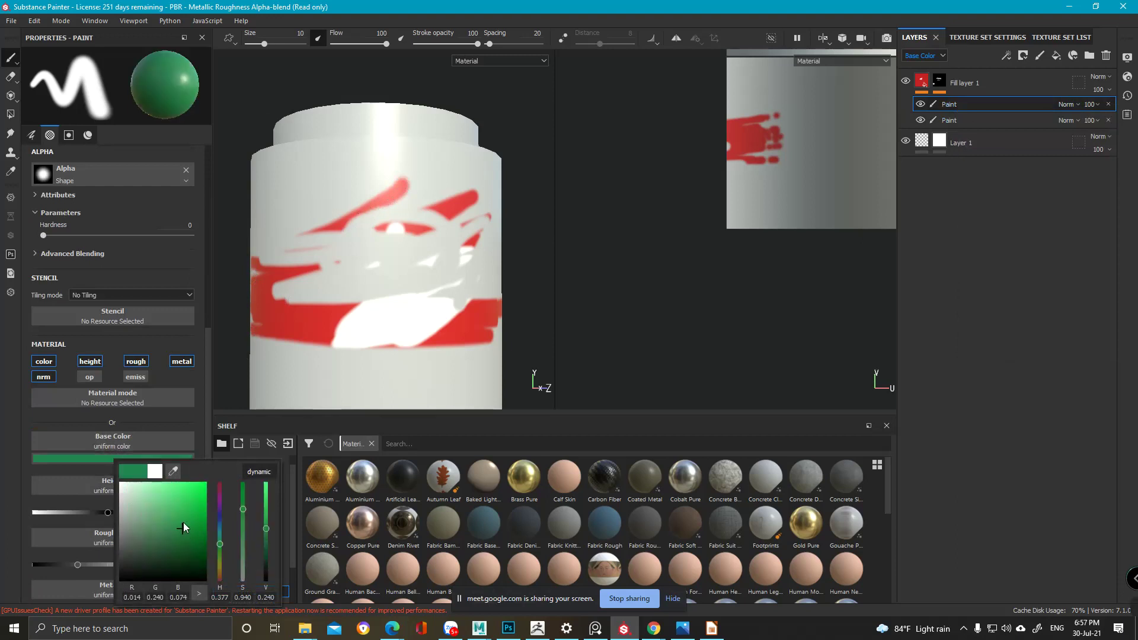
mouse_move(319, 309)
left_mouse_down()
mouse_move(344, 308)
mouse_move(362, 332)
mouse_move(489, 311)
left_mouse_up()
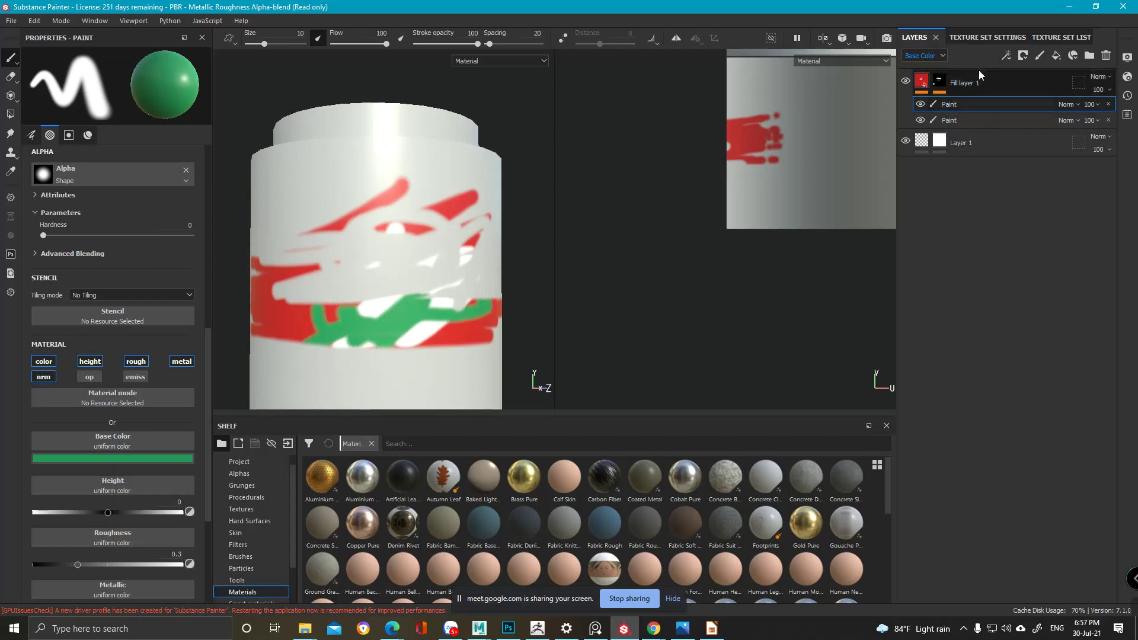
- Toggle the visibility of the green and white paint effects on the fill layer's content to compare them
left_click(921, 105)
left_click(921, 105)
left_click(921, 105)
left_click(919, 121)
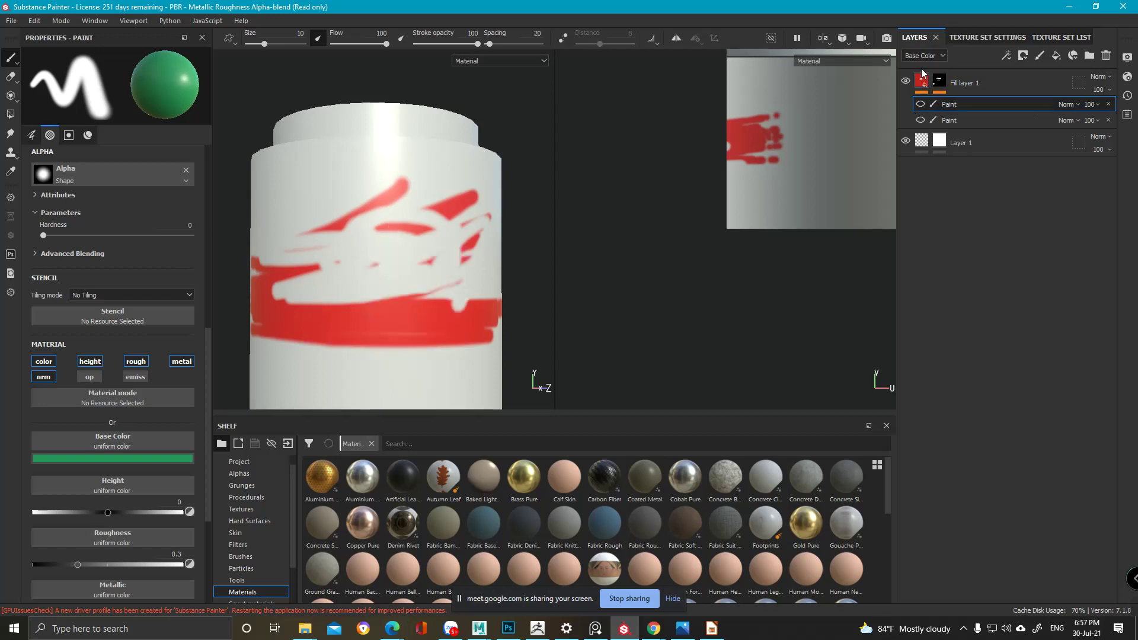
left_click(920, 104)
left_click(921, 121)
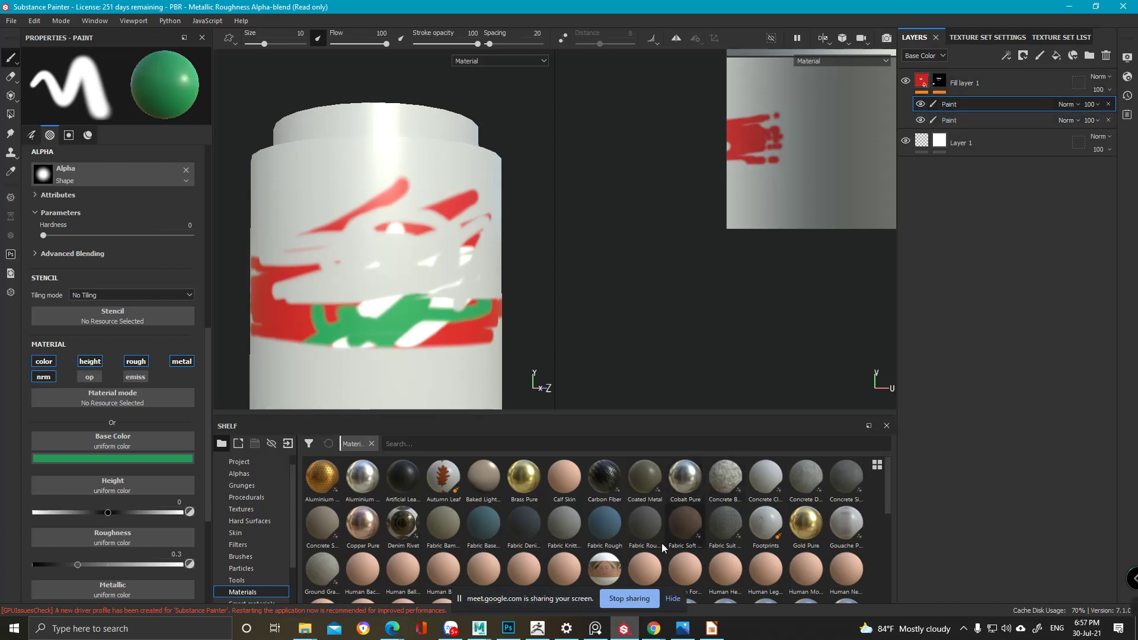
- Switch to Photoshop and undo the Group 1 layer group and the latest mask strokes in Untitled-1
left_click(508, 628)
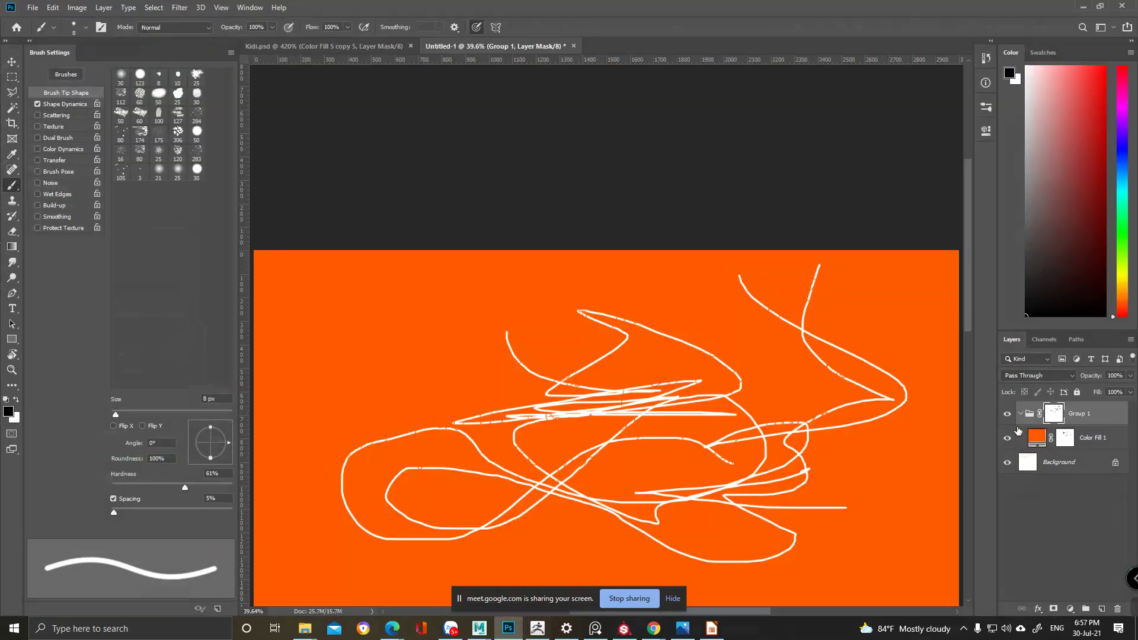
left_click(1096, 417)
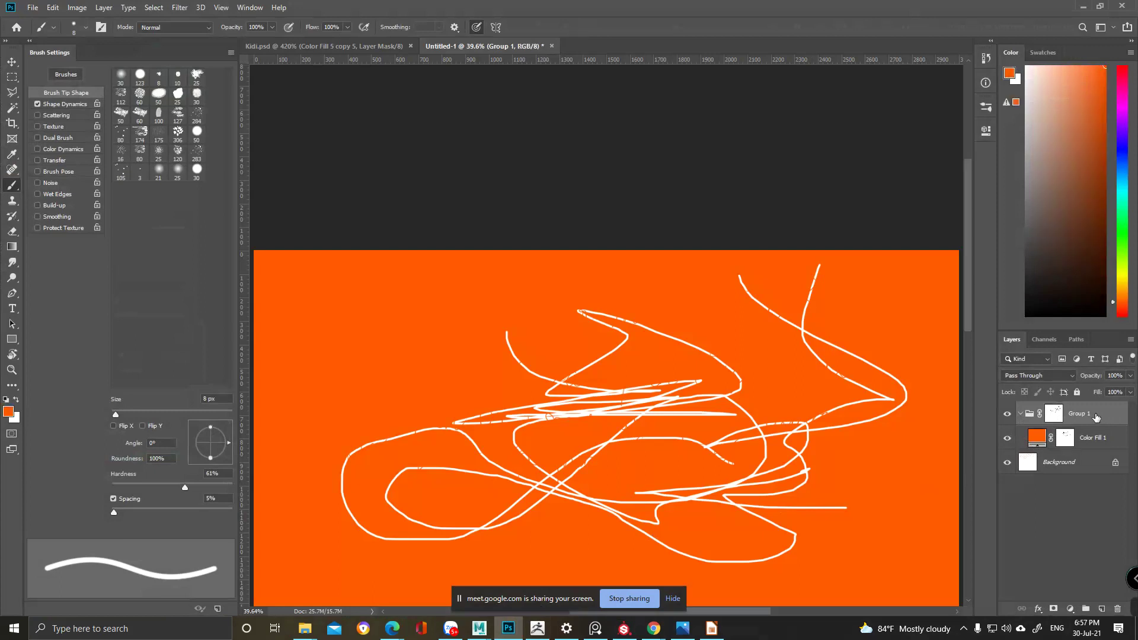
key("ctrl+z")
key("ctrl+z")
key("ctrl+z")
key("ctrl+z")
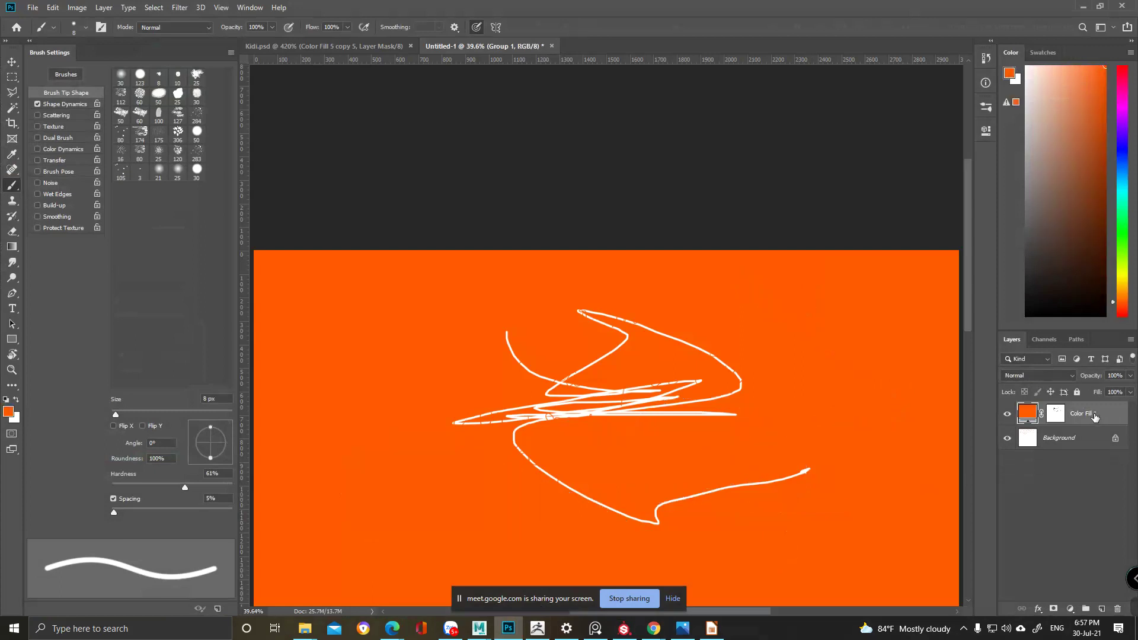
- Add a new layer clipped to Color Fill 1 and paint dark brown strokes across the orange area
left_click(1102, 609)
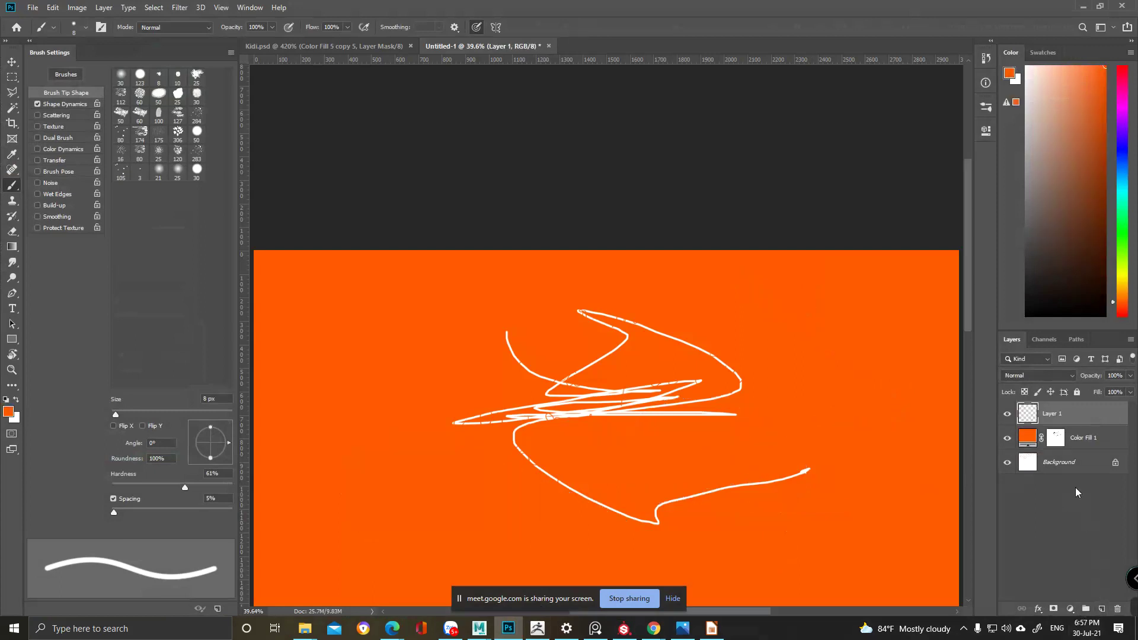
right_click(1069, 417)
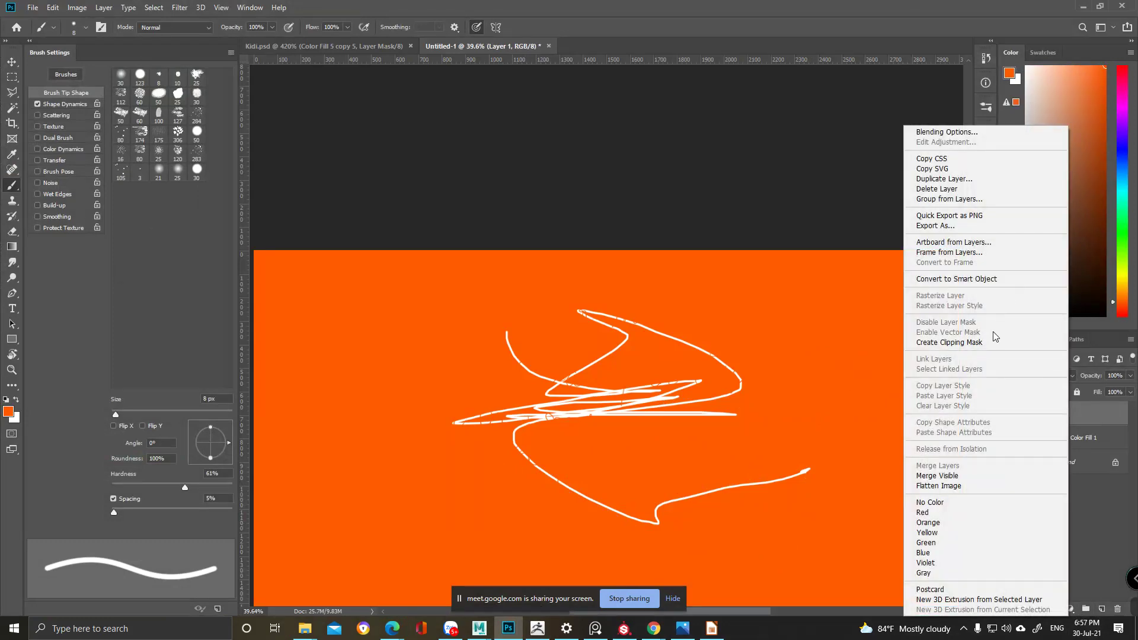
left_click(994, 345)
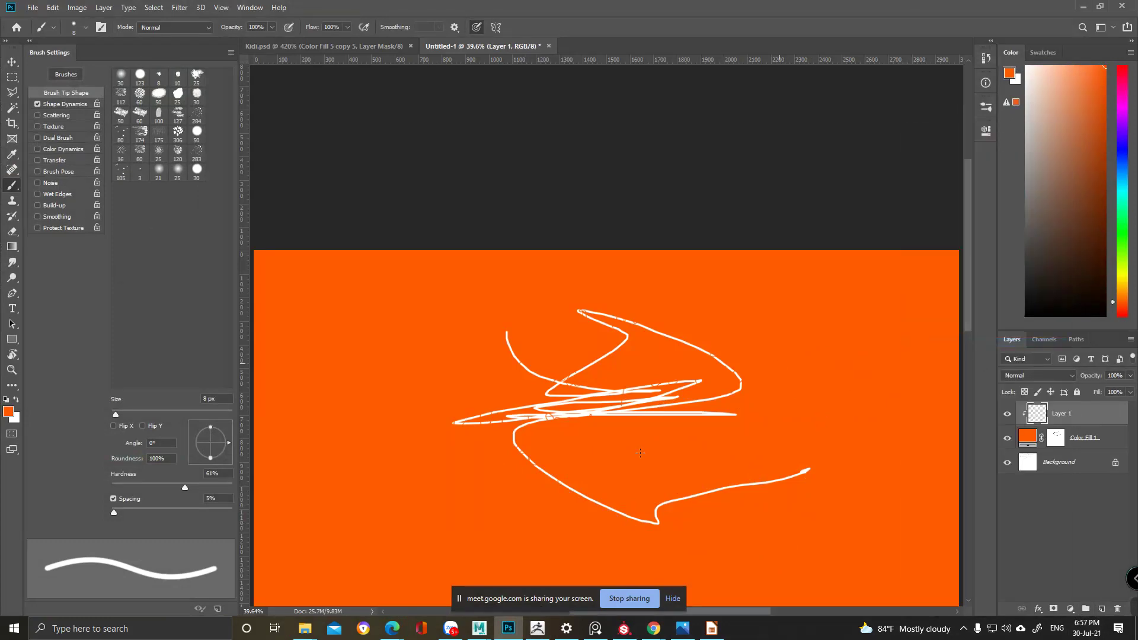
left_click_drag(1072, 192, 1091, 227)
mouse_move(838, 329)
left_mouse_down()
mouse_move(818, 403)
mouse_move(706, 381)
mouse_move(788, 347)
mouse_move(901, 350)
mouse_move(823, 366)
mouse_move(957, 358)
mouse_move(883, 368)
left_mouse_up()
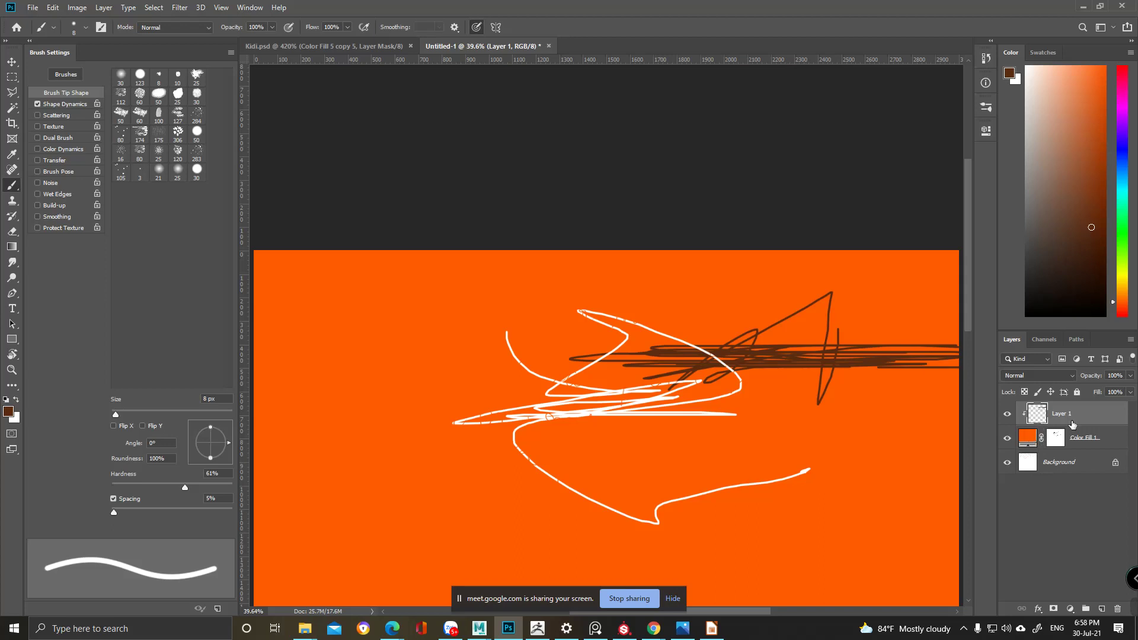
- Delete the clipped layer and the orange fill layer, and add a new empty layer above the background
key("Delete")
key("Delete")
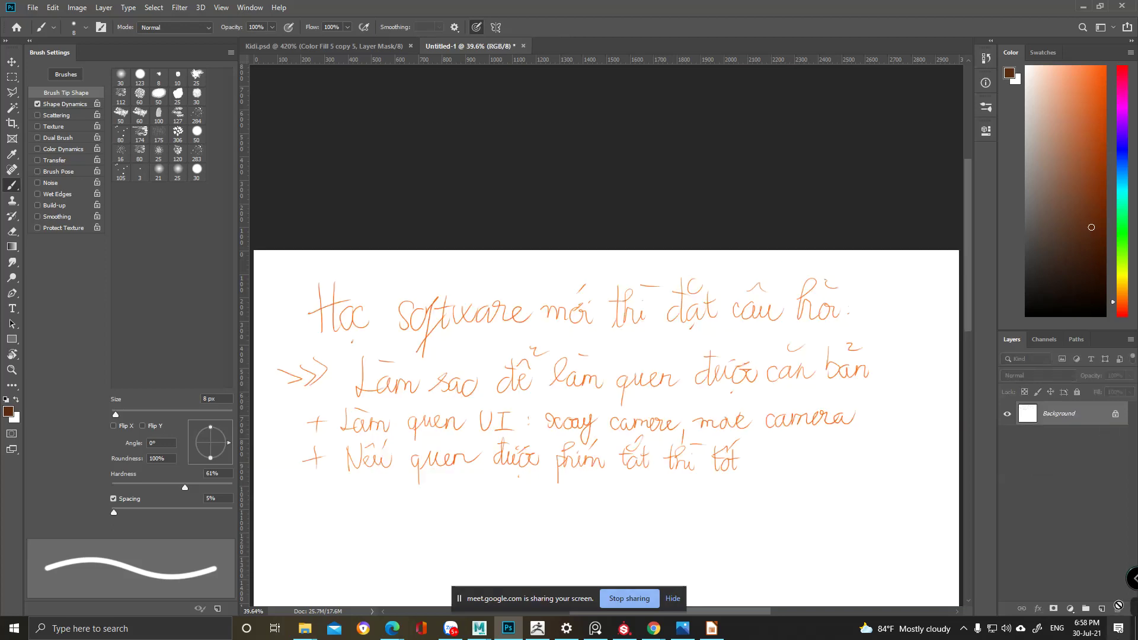
left_click(1102, 609)
left_click_drag(740, 411, 714, 332)
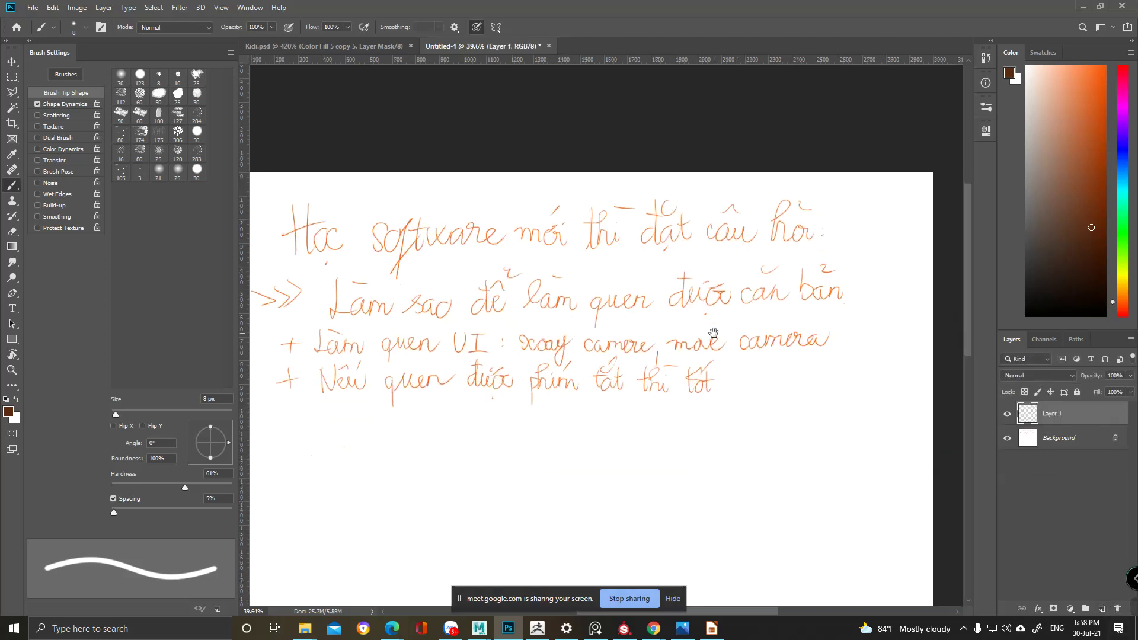
- Enlarge the brush to 90 px and paint a solid orange-brown shape on the new layer below the handwritten notes
key("bracketright")
key("bracketright")
key("bracketright")
key("bracketright")
key("bracketright")
key("bracketright")
key("bracketright")
key("bracketright")
key("bracketright")
key("bracketright")
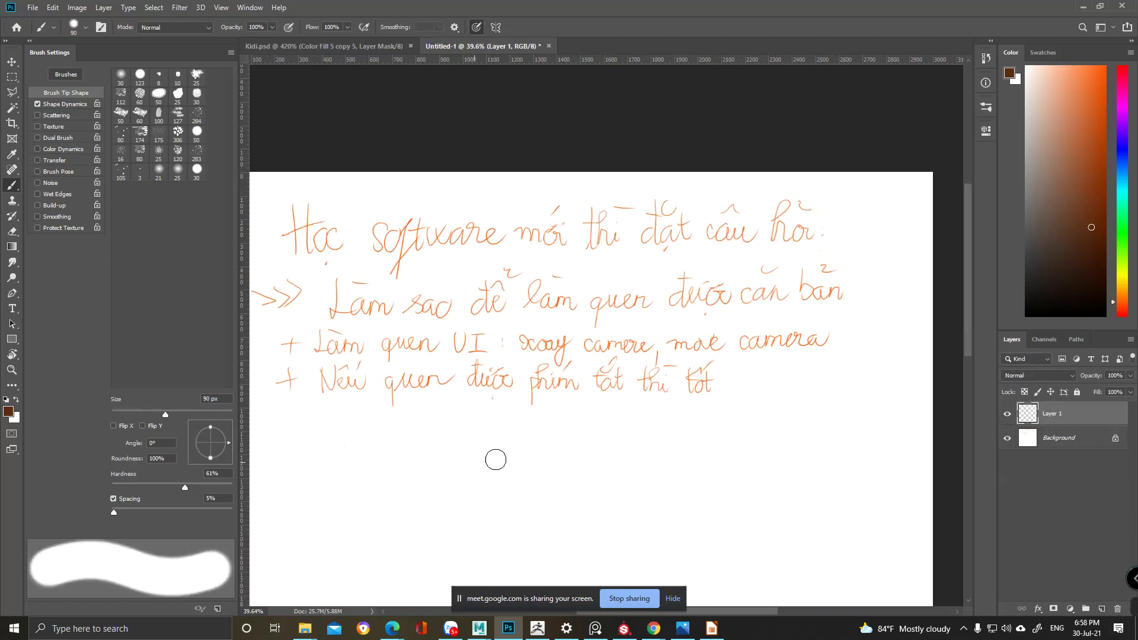
left_click(1089, 123)
left_click_drag(445, 452, 710, 485)
mouse_move(480, 456)
left_mouse_down()
mouse_move(533, 486)
mouse_move(658, 504)
mouse_move(498, 519)
left_mouse_up()
- Add a new layer above the orange-brown shape and make it a clipping mask on Layer 1
left_click(1102, 608)
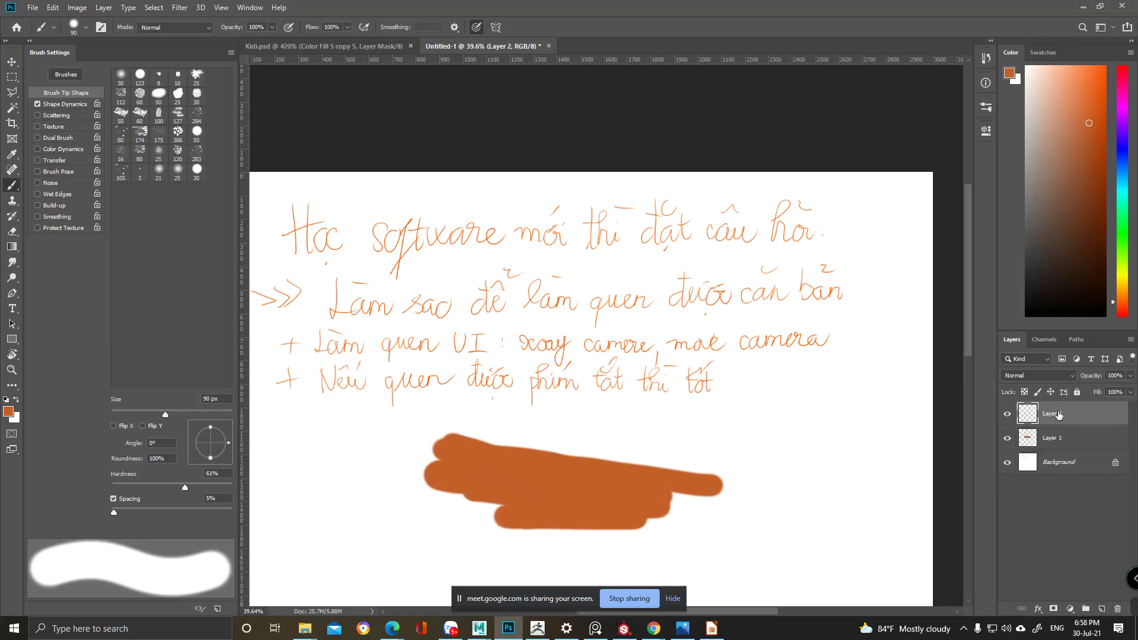
right_click(1060, 414)
left_click(949, 339)
- Paint bright green strokes on the clipped Layer 2 over the left part, right tip and lower edge of the orange-brown shape
left_click(1029, 440)
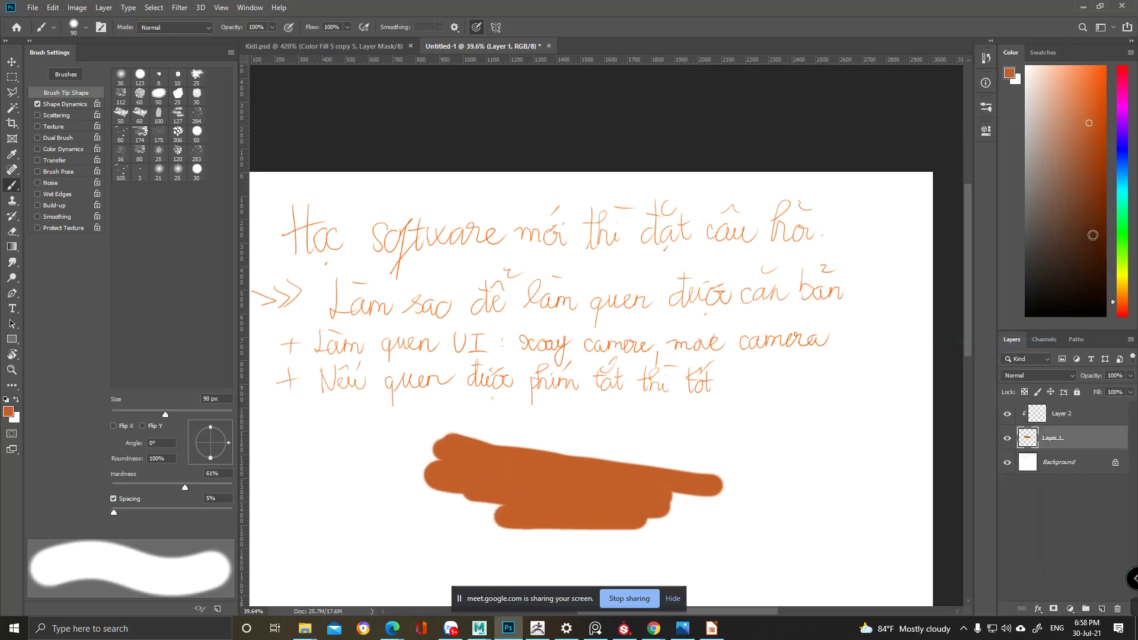
left_click(1122, 258)
mouse_move(584, 450)
left_mouse_down()
mouse_move(368, 513)
mouse_move(617, 457)
mouse_move(586, 447)
mouse_move(577, 427)
mouse_move(437, 474)
mouse_move(445, 453)
left_mouse_up()
key("ctrl+z")
left_click(1078, 414)
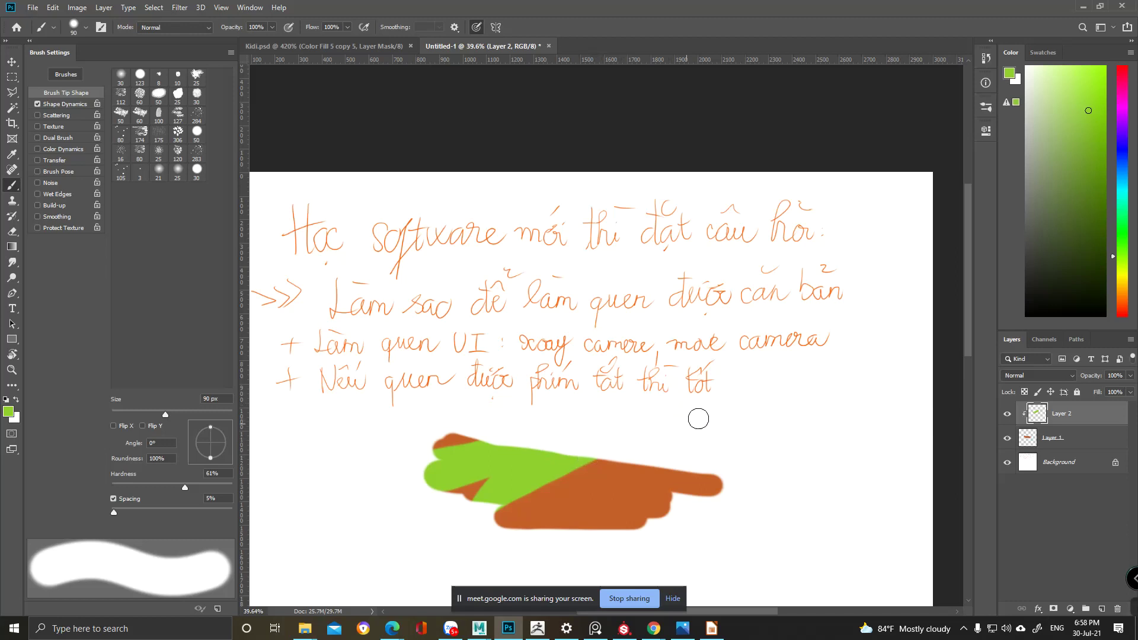
left_click_drag(731, 479, 723, 504)
left_click_drag(566, 528, 611, 534)
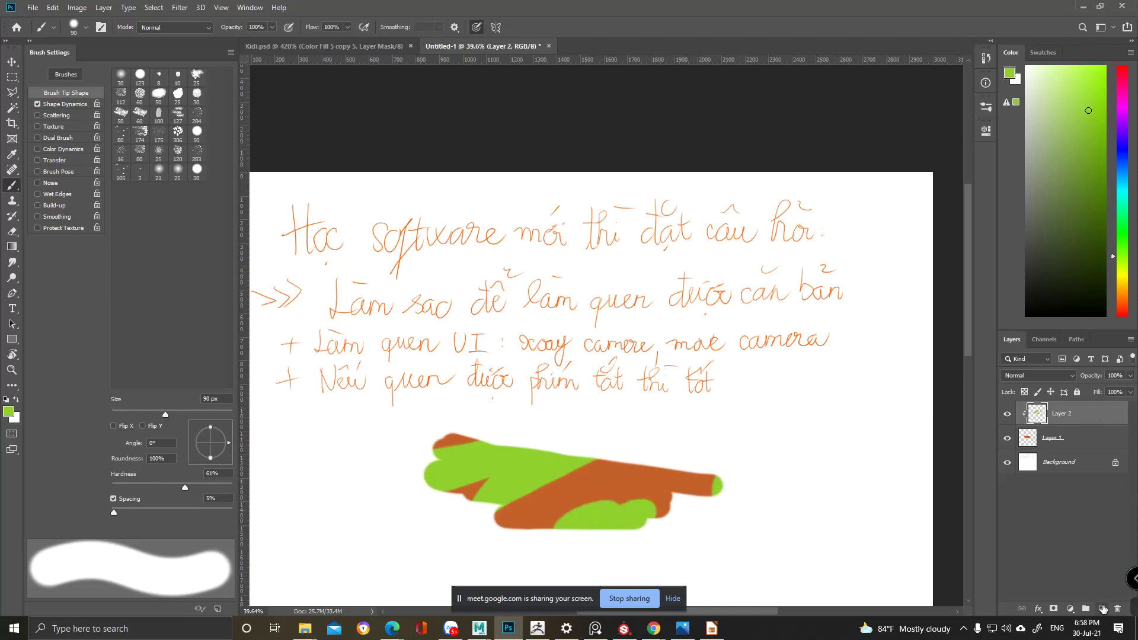
- Add another layer clipped to the orange-brown shape and paint broad blue strokes over most of it
left_click(1102, 609)
right_click(1081, 423)
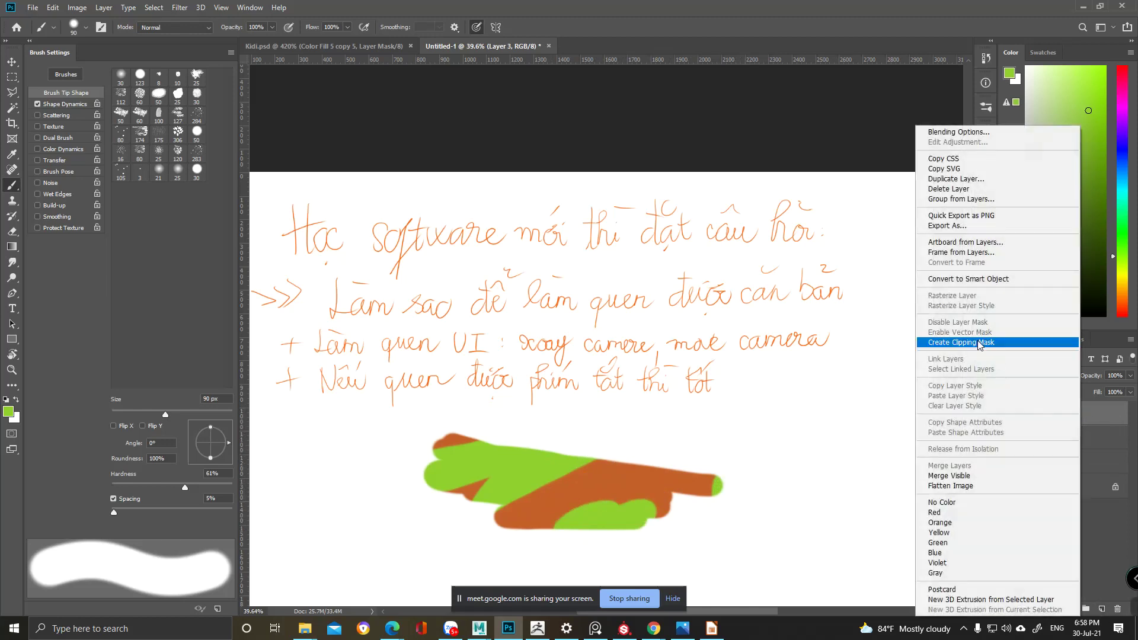
left_click(980, 339)
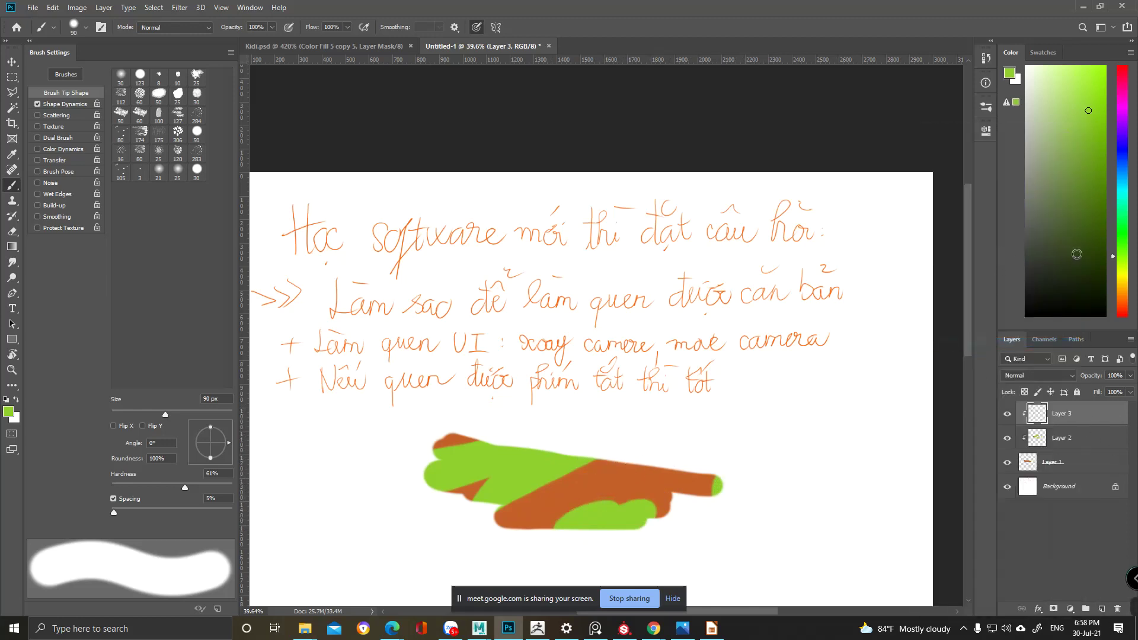
left_click(1126, 167)
mouse_move(569, 459)
left_mouse_down()
mouse_move(627, 429)
mouse_move(617, 447)
mouse_move(542, 445)
left_mouse_up()
mouse_move(520, 502)
left_mouse_down()
mouse_move(553, 525)
mouse_move(625, 513)
mouse_move(682, 462)
mouse_move(711, 485)
left_mouse_up()
left_click_drag(618, 497, 671, 458)
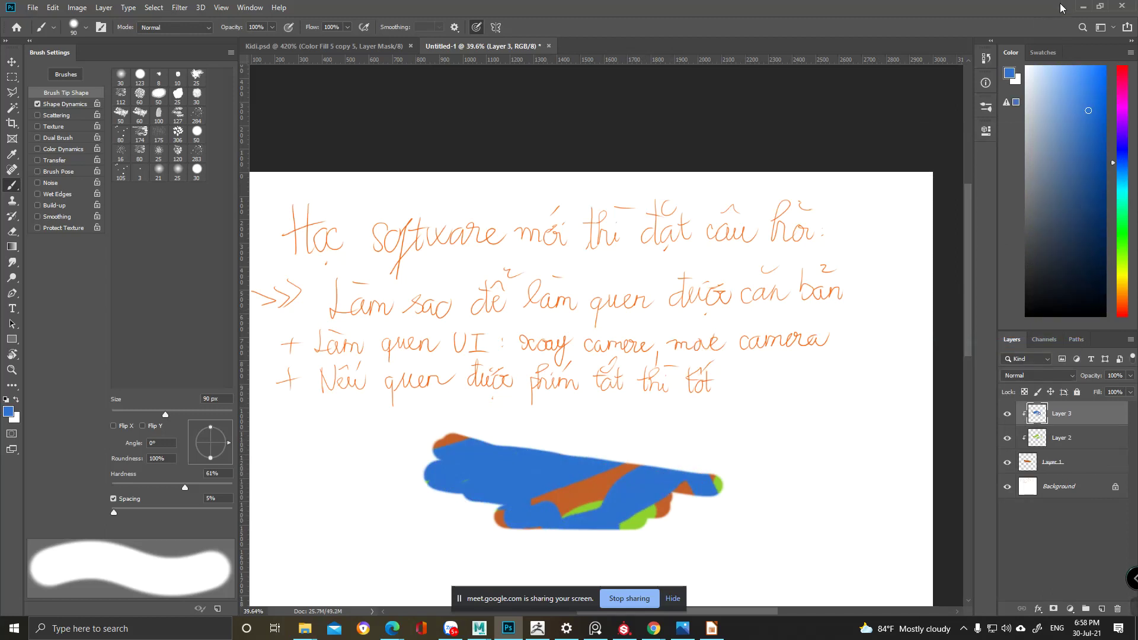
- Switch to Substance Painter, delete both paint effects from the content of Fill layer 1, and select the layer's mask
left_click(1083, 6)
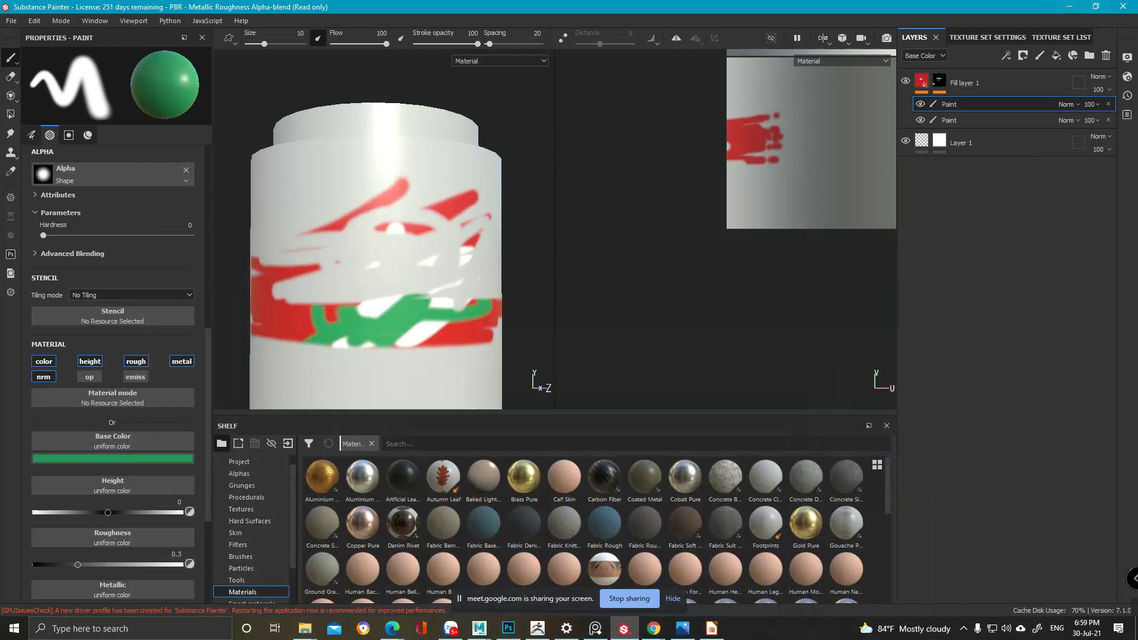
left_click(920, 105)
left_click(919, 104)
left_click(1108, 104)
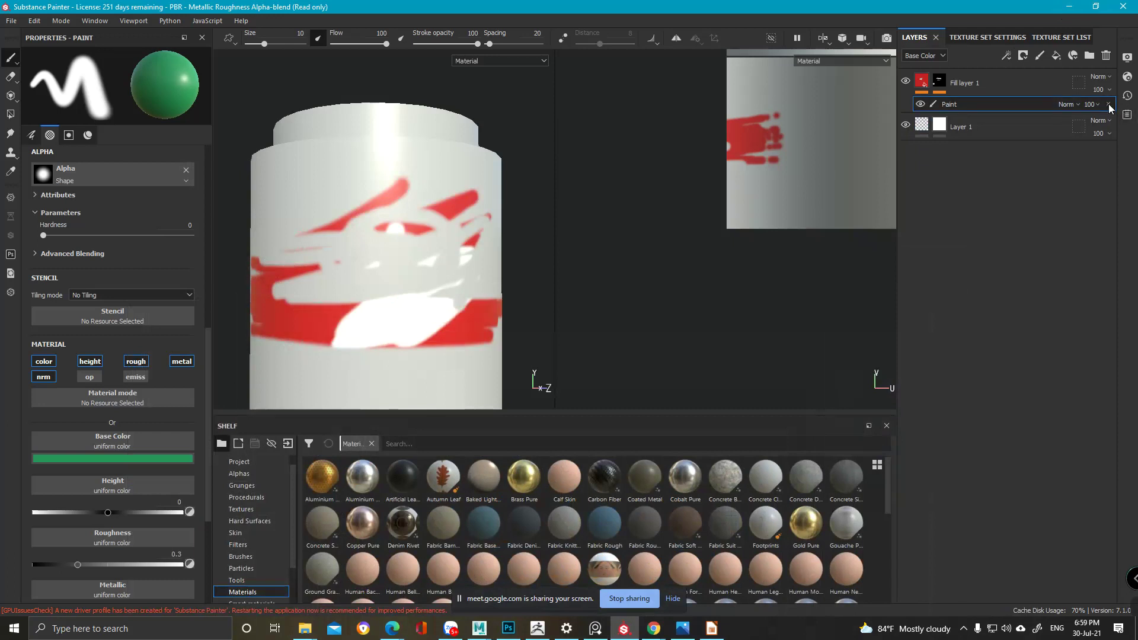
left_click(1108, 104)
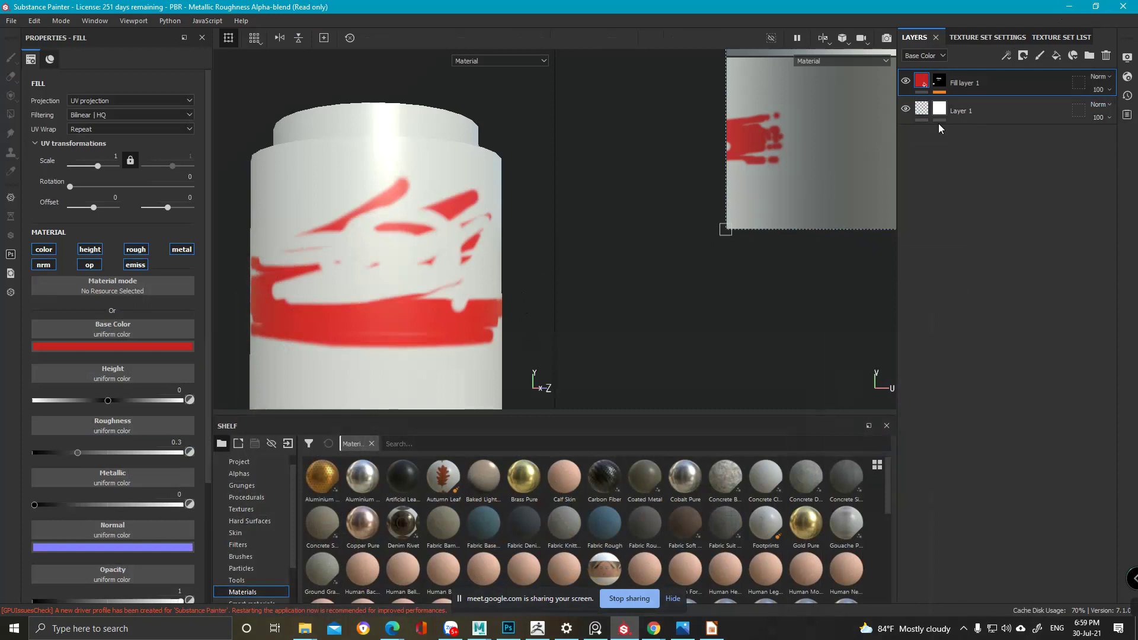
key("ctrl+z")
key("ctrl+z")
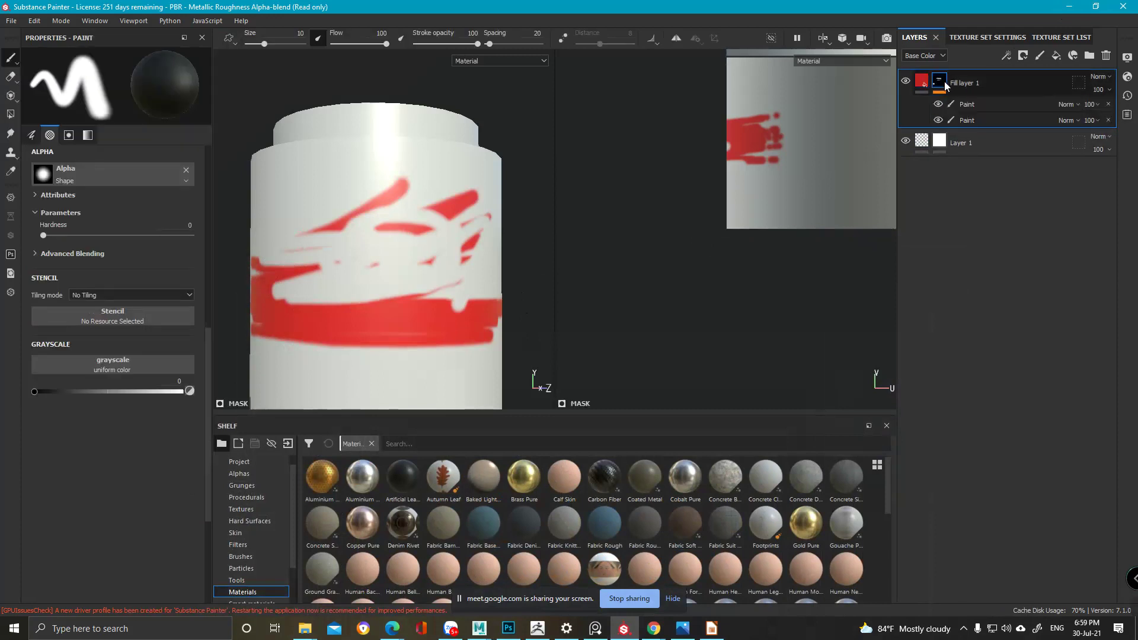
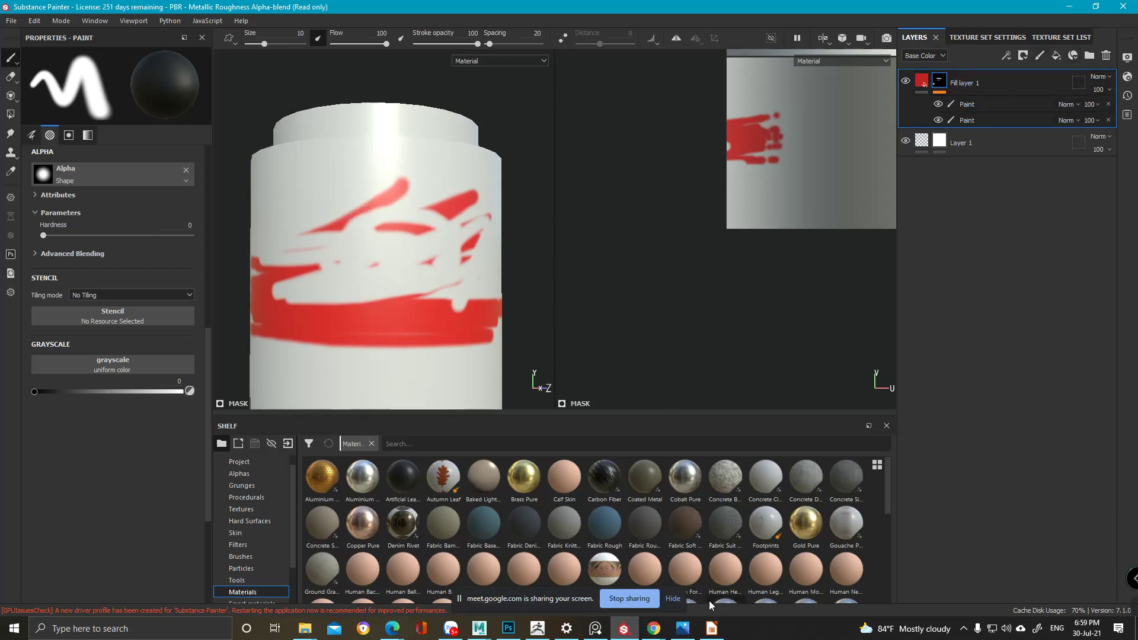
- Switch to Photoshop and add a Solid Color fill layer in blue 2e72d1 above Layer 3
left_click(508, 628)
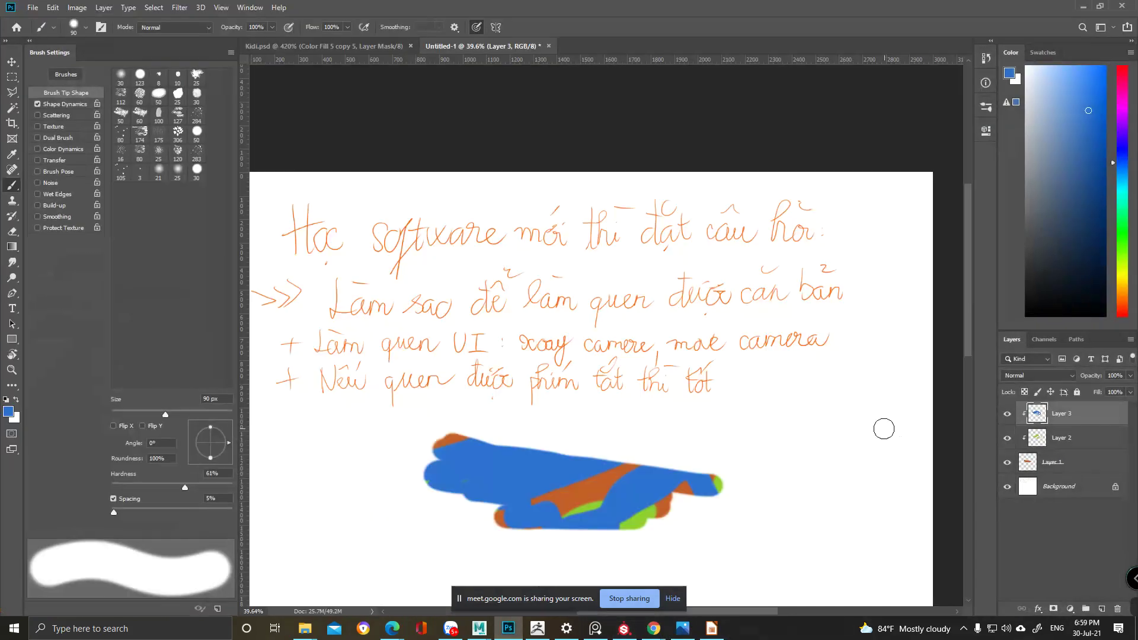
left_click(1070, 610)
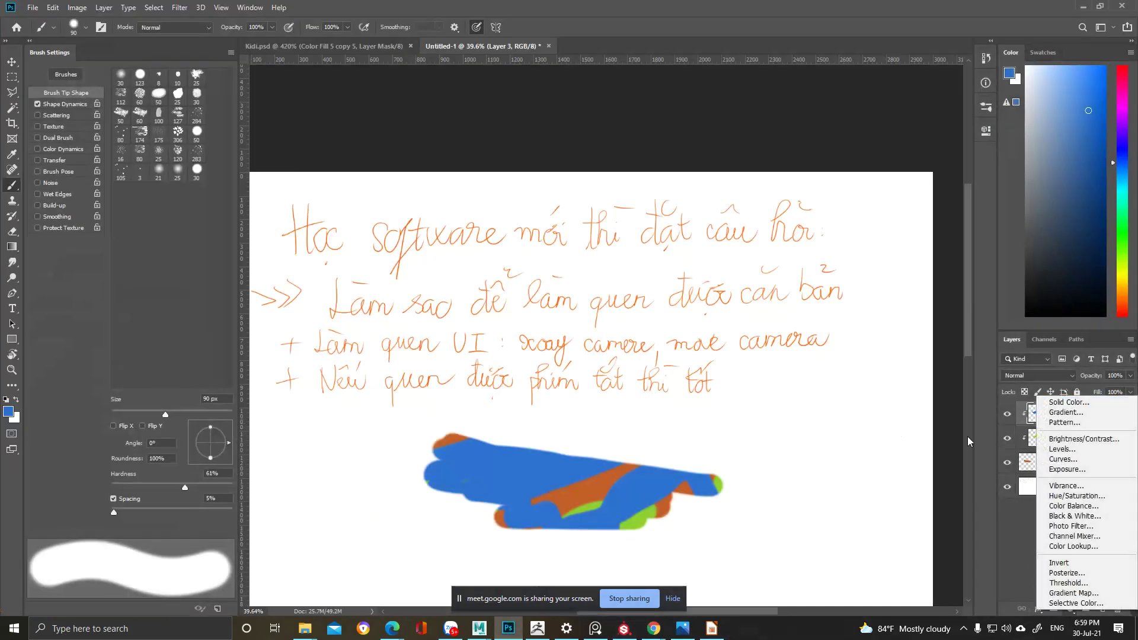
left_click(1076, 403)
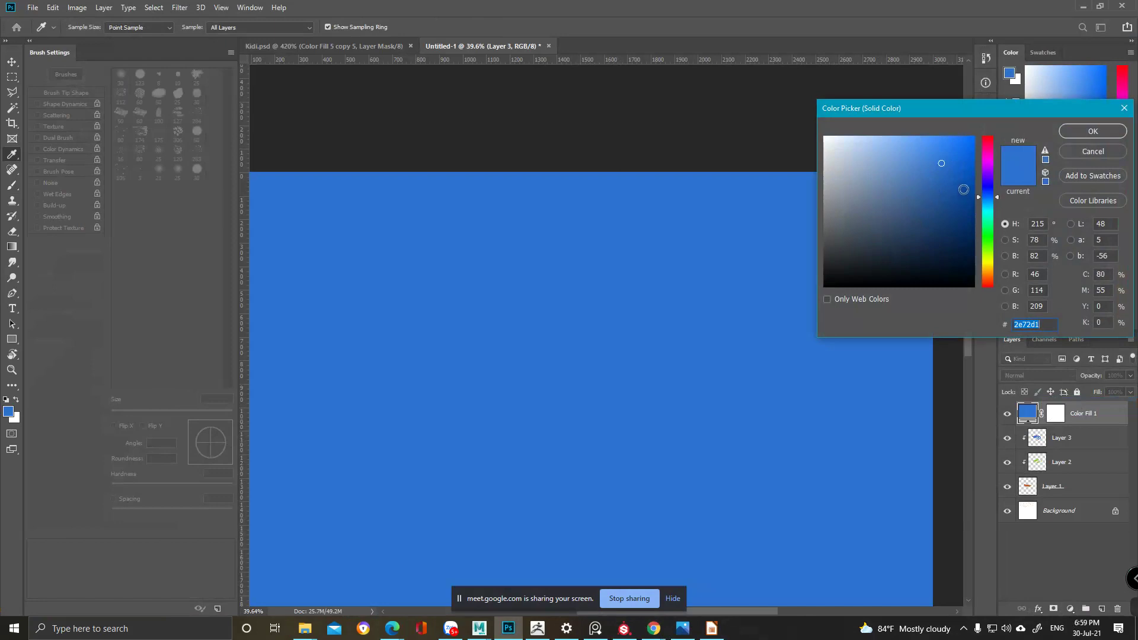
left_click(1093, 131)
- Paint black brush strokes on the Color Fill 1 mask, across the handwritten notes and the upper edge of the painted shape
key("b")
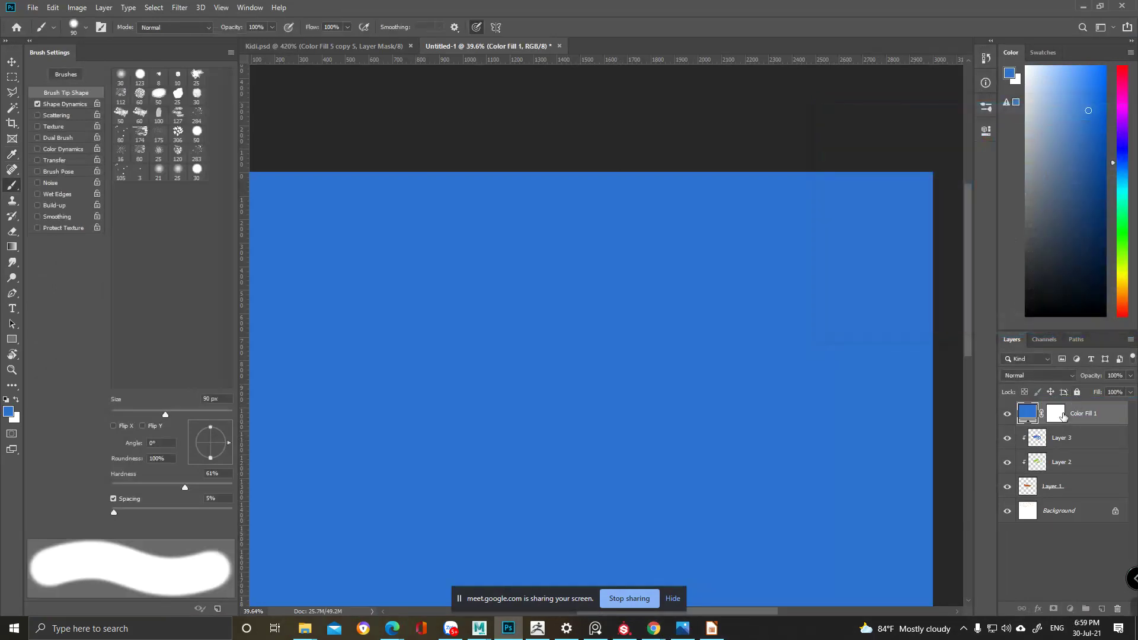
key("d")
mouse_move(522, 282)
left_mouse_down()
mouse_move(422, 368)
mouse_move(430, 409)
mouse_move(407, 469)
mouse_move(803, 391)
left_mouse_up()
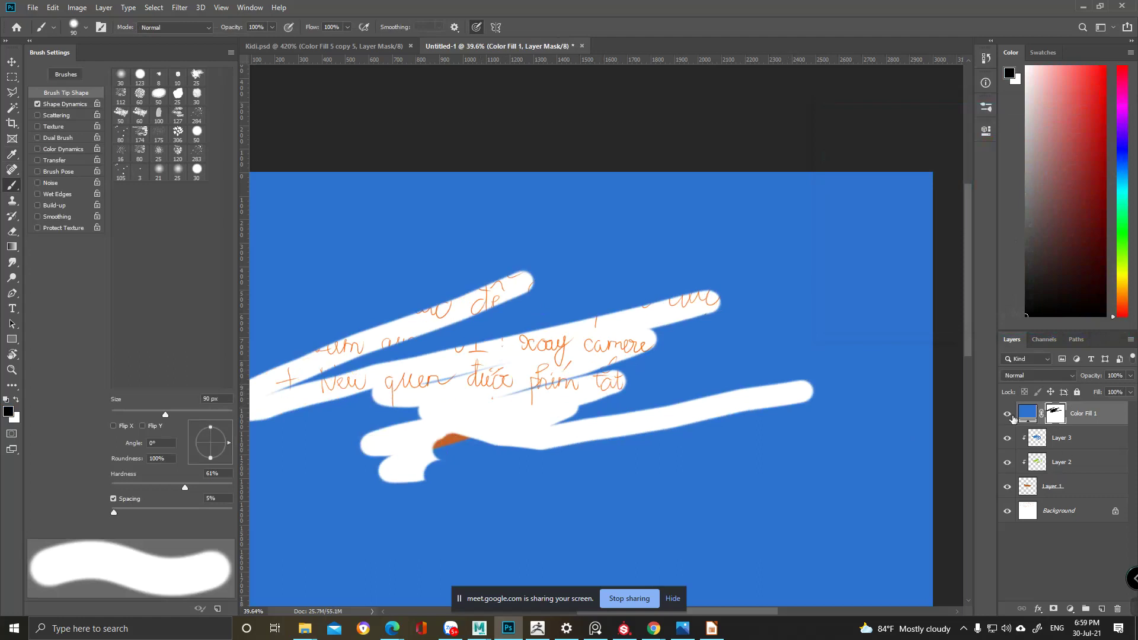
- Change the fill color of Color Fill 1 to dark navy
double_click(1028, 414)
left_click_drag(869, 233, 883, 253)
left_click(1103, 137)
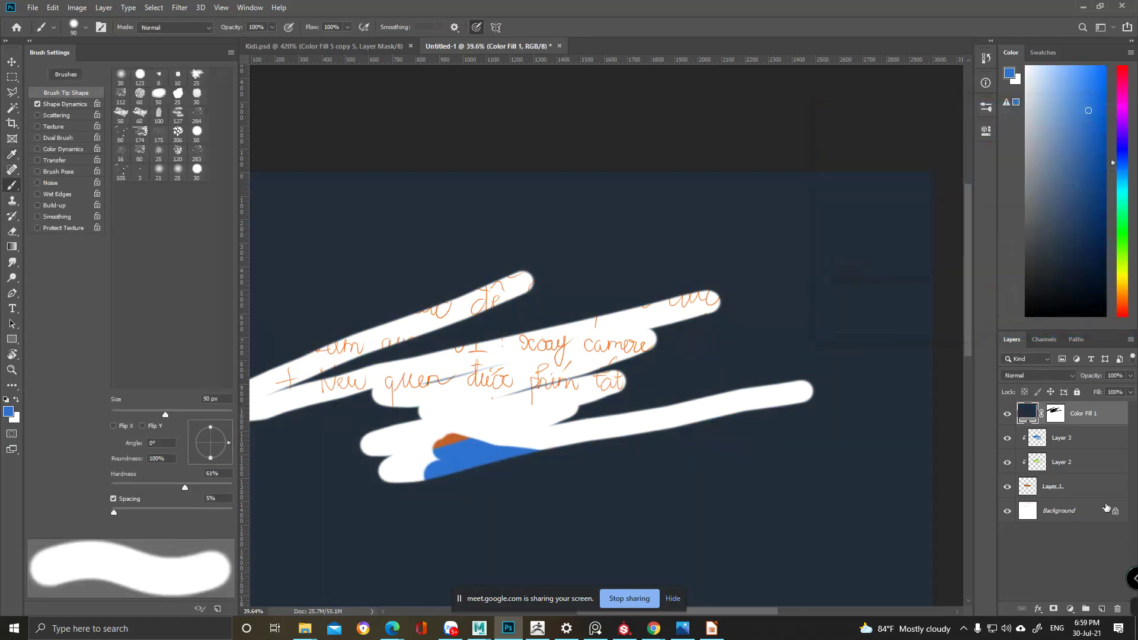
- Add a new layer above Color Fill 1 and scribble thick blue strokes over the right half of the canvas
left_click(1101, 608)
mouse_move(590, 287)
left_mouse_down()
mouse_move(699, 231)
mouse_move(845, 268)
mouse_move(830, 256)
mouse_move(711, 379)
mouse_move(889, 405)
left_mouse_up()
left_click(1007, 415)
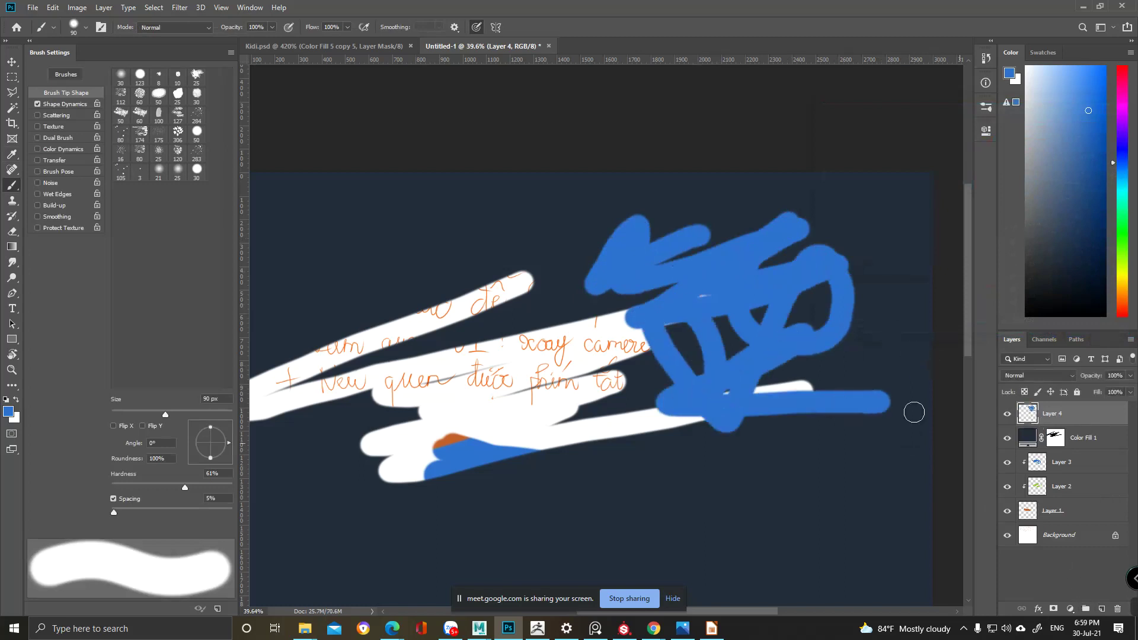
left_click(1070, 611)
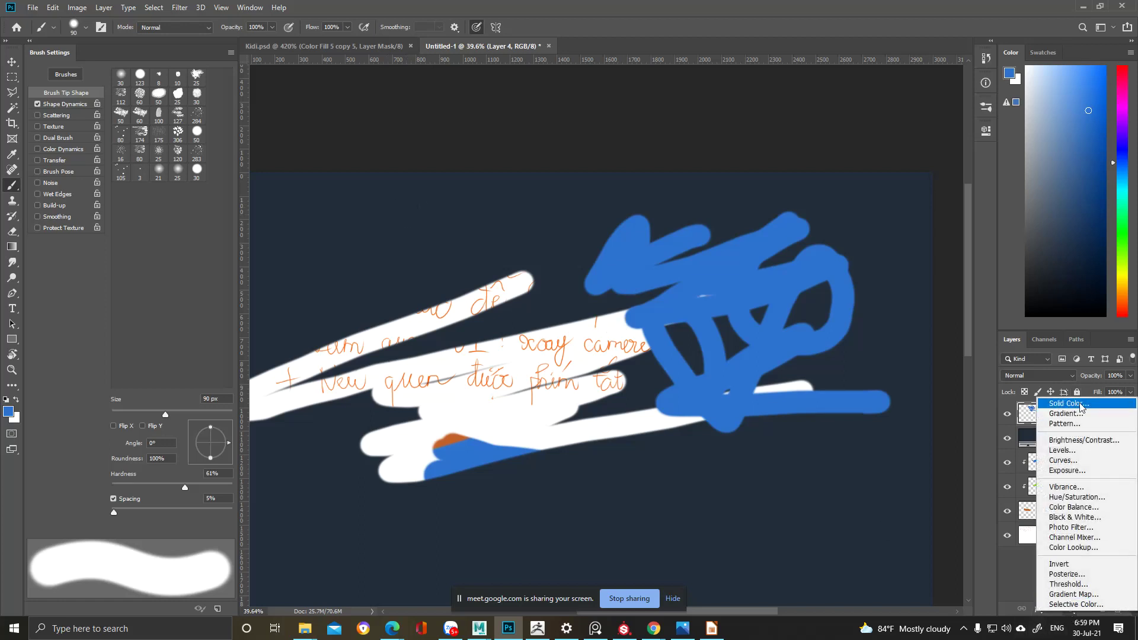
- Switch to Substance Painter, add a paint layer above Fill layer 1, and paint green zigzag strokes on the cylinder
left_click(1083, 7)
left_click(1084, 8)
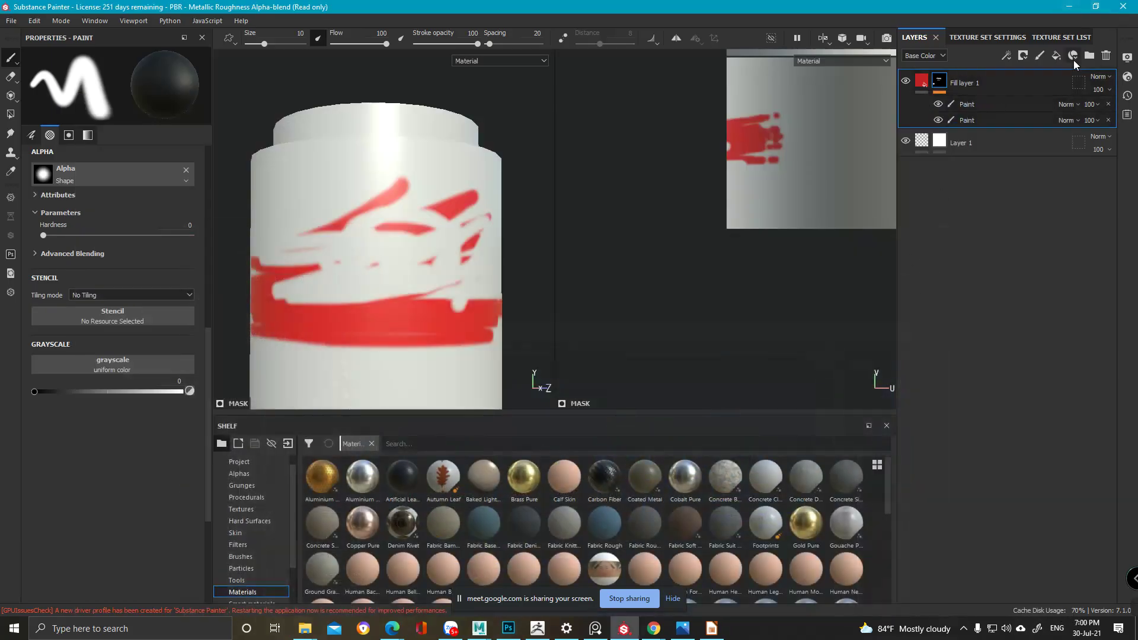
left_click(1041, 57)
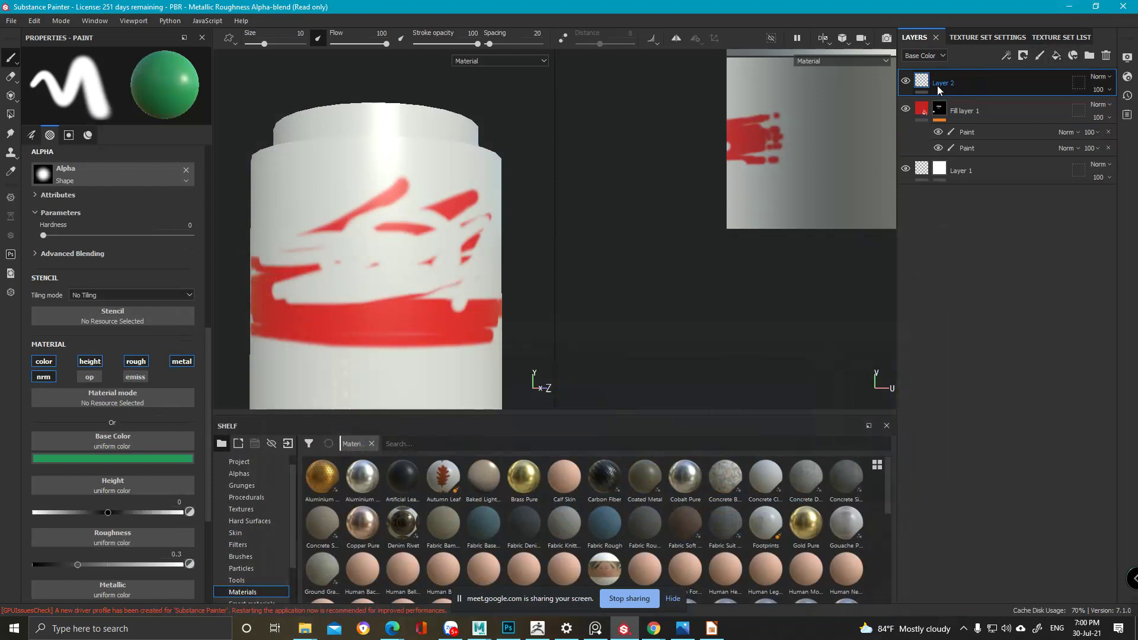
mouse_move(330, 195)
left_mouse_down()
mouse_move(367, 214)
mouse_move(314, 303)
mouse_move(418, 317)
mouse_move(356, 306)
left_mouse_up()
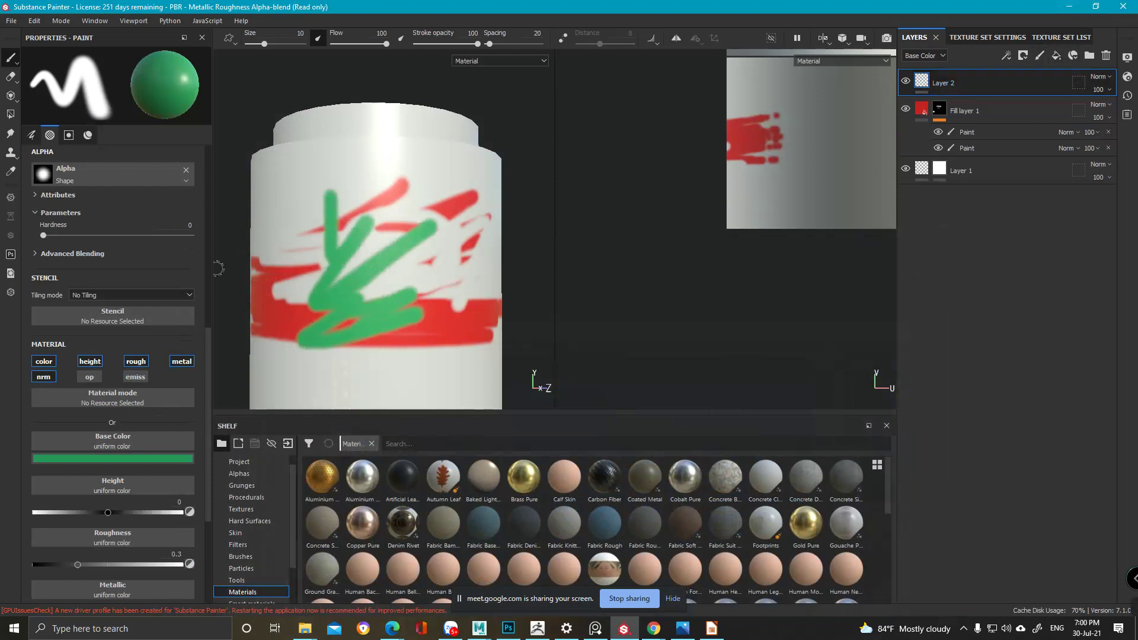
- Change the brush base color to blue and paint strokes on Layer 2 beside the green ones
left_click(126, 459)
left_click(232, 517)
left_click(207, 492)
mouse_move(354, 253)
left_mouse_down()
mouse_move(364, 344)
mouse_move(378, 316)
mouse_move(409, 302)
mouse_move(451, 311)
mouse_move(406, 330)
mouse_move(399, 264)
mouse_move(452, 220)
left_mouse_up()
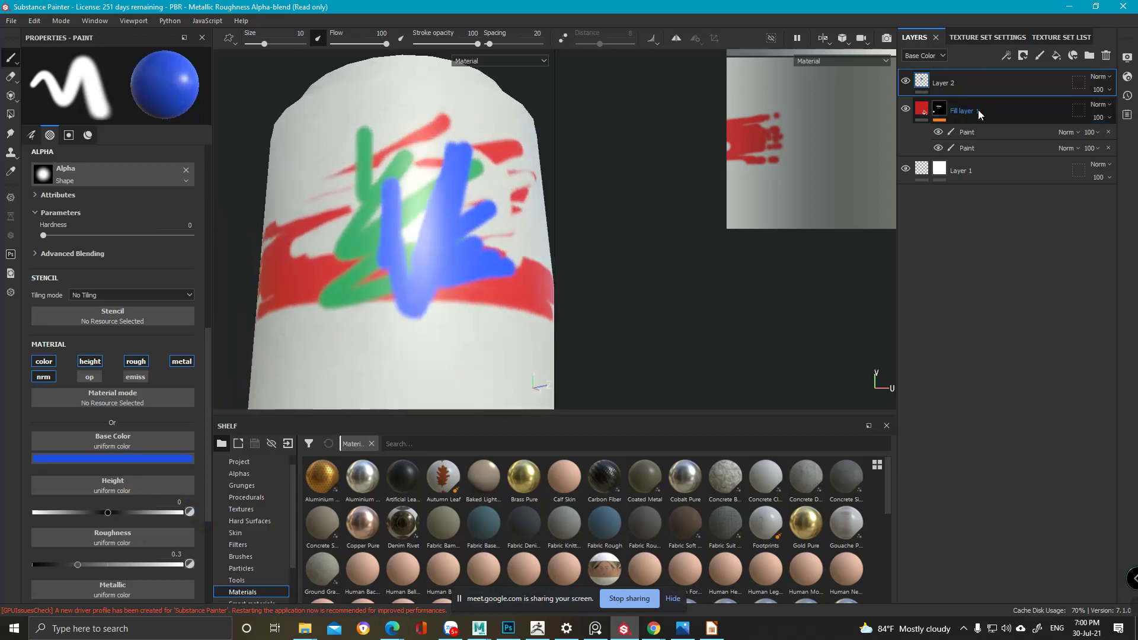
- Hide Layer 2 and Fill layer 1, add a fill layer above them, and set its base color to dark red
left_click(1058, 61)
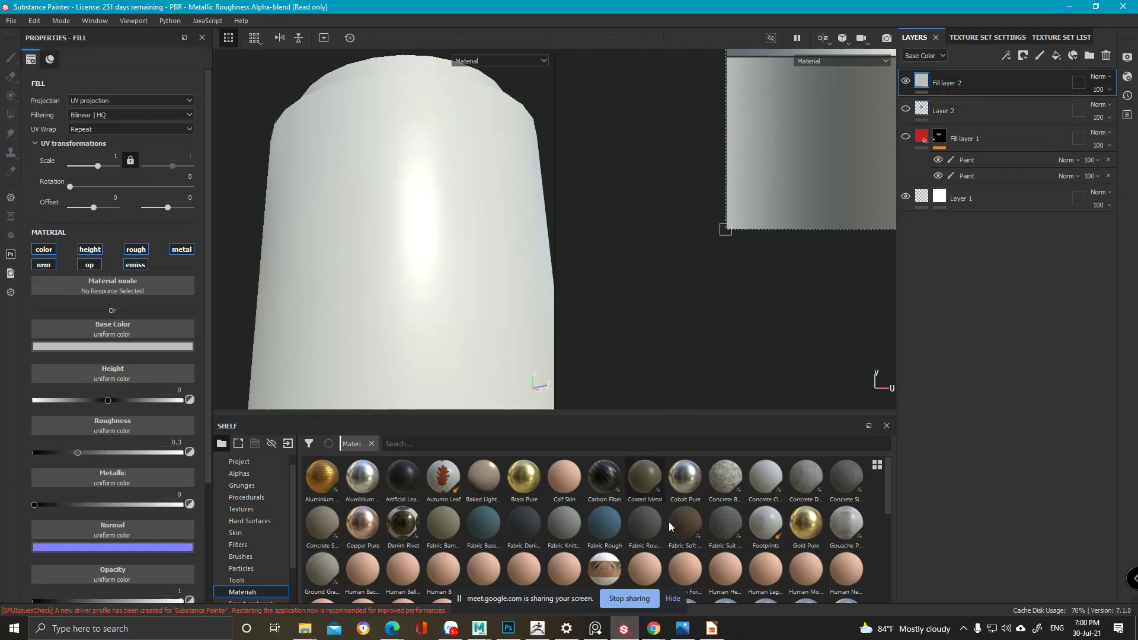
left_click(508, 628)
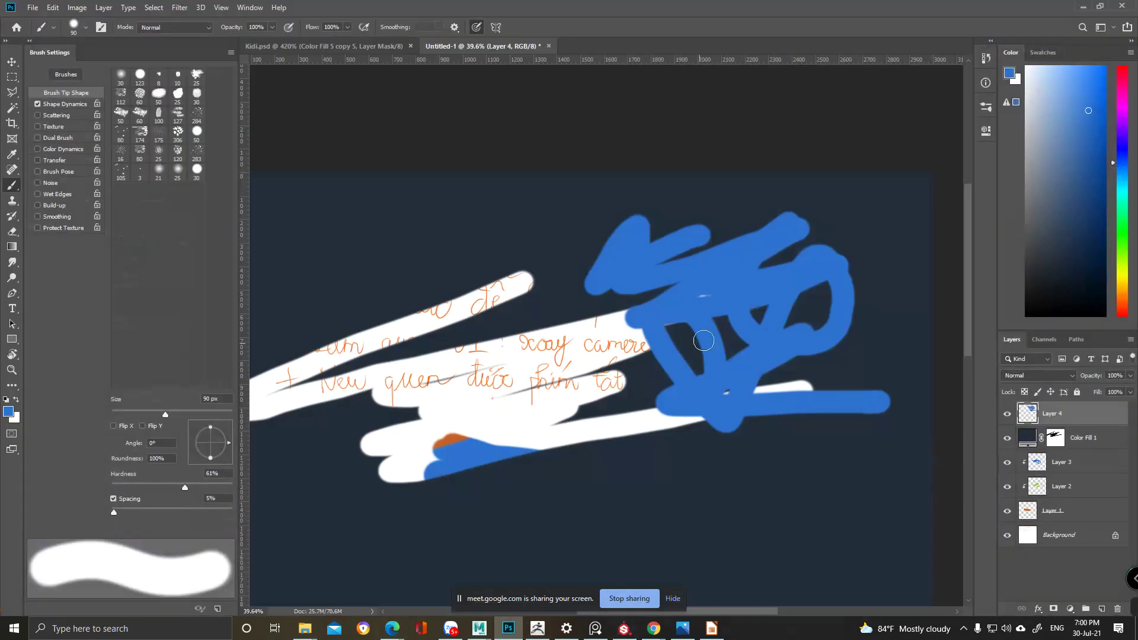
left_click(1083, 6)
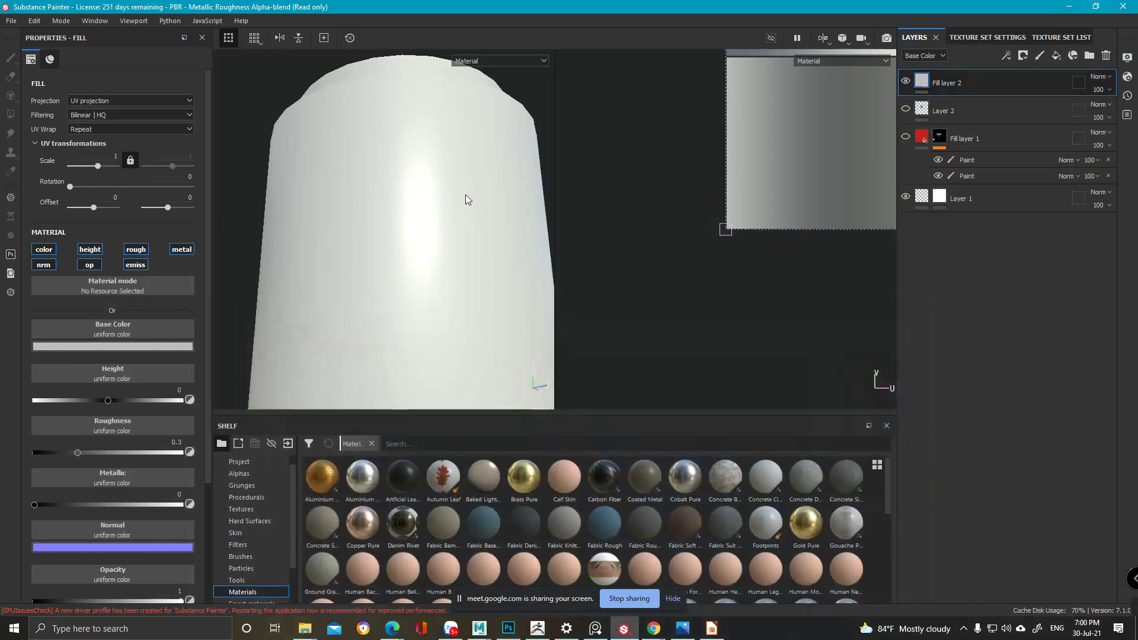
left_click(169, 346)
left_click(233, 405)
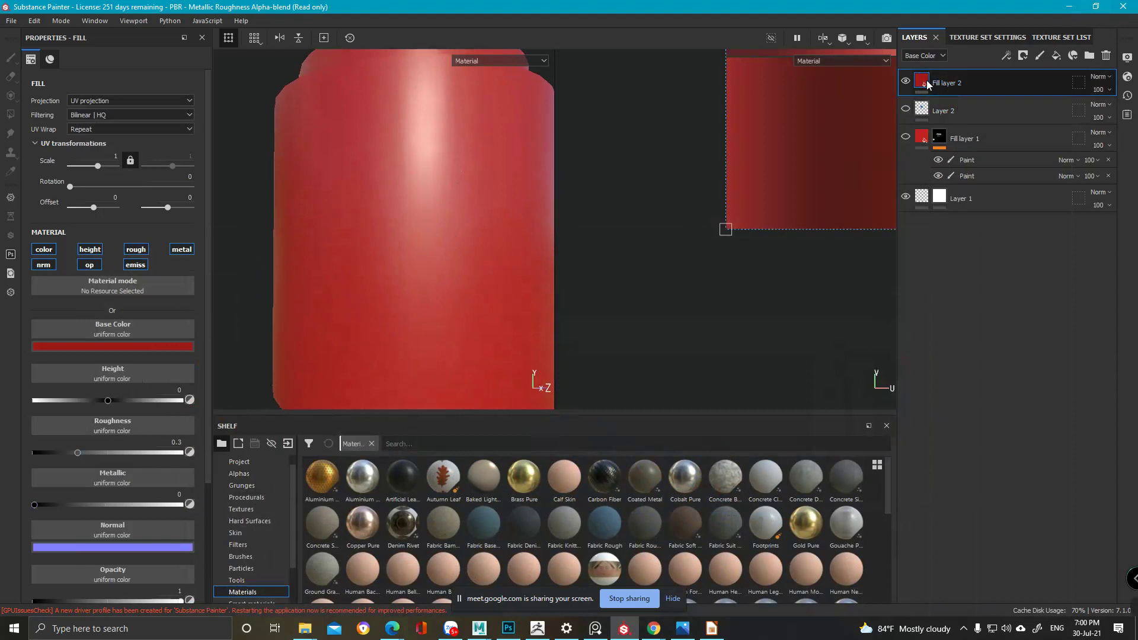
- Set the roughness of Fill layer 2 to 0.1614 and its metallic value to 1
mouse_move(937, 114)
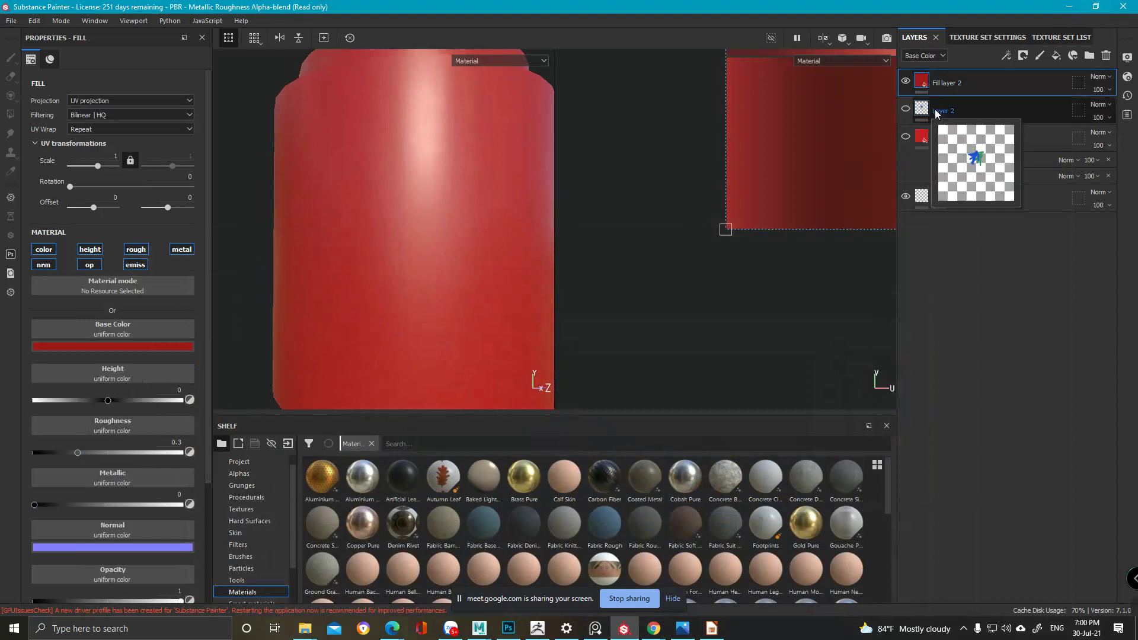
left_click(417, 205)
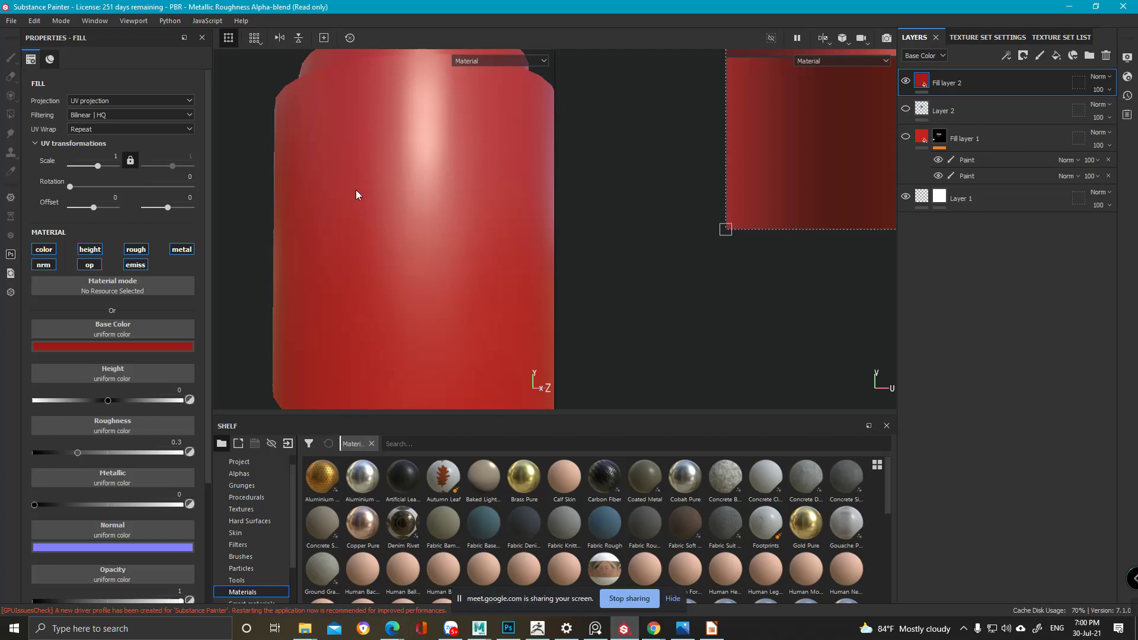
mouse_move(76, 452)
left_mouse_down()
mouse_move(177, 453)
mouse_move(46, 438)
mouse_move(140, 450)
mouse_move(56, 446)
left_mouse_up()
mouse_move(57, 507)
left_mouse_down()
mouse_move(295, 532)
mouse_move(104, 504)
mouse_move(196, 503)
left_mouse_up()
scroll(360, 216, "down", 3)
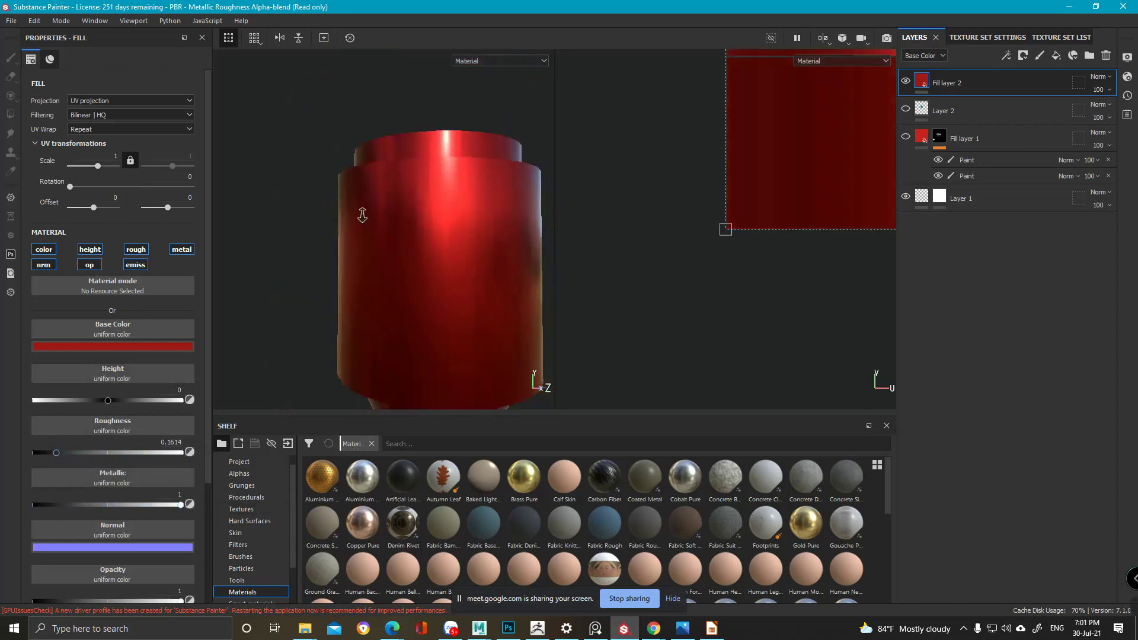
left_click_drag(360, 216, 375, 239, "alt")
- Add a black mask to Fill layer 2, enlarge the brush to 30.88, and paint white on the mask across the cylinder
right_click(952, 83)
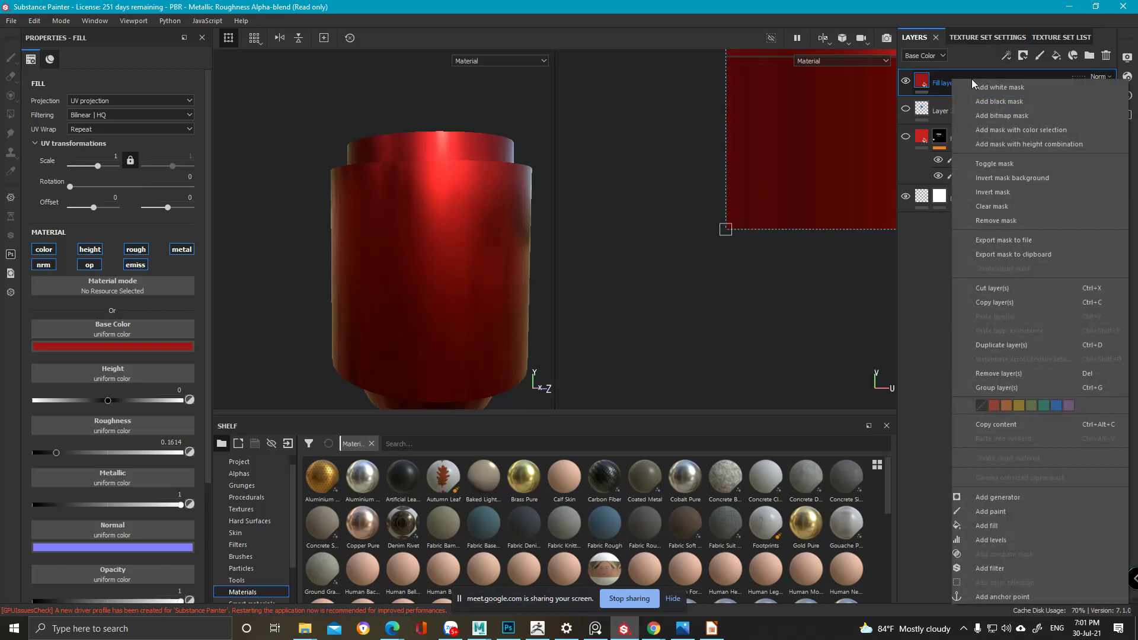
left_click(979, 102)
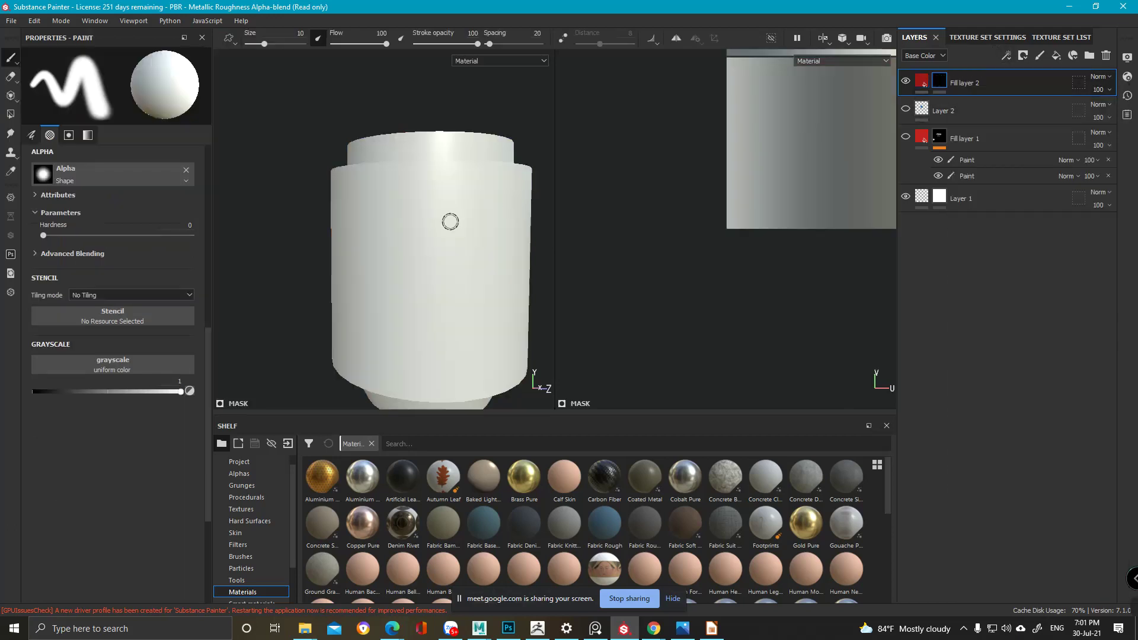
key("x")
key("x")
key("bracketright")
key("bracketright")
key("bracketright")
key("bracketright")
key("bracketright")
key("bracketright")
key("bracketright")
key("bracketright")
mouse_move(413, 203)
left_mouse_down()
mouse_move(438, 243)
mouse_move(488, 254)
mouse_move(385, 316)
mouse_move(457, 257)
mouse_move(463, 276)
left_mouse_up()
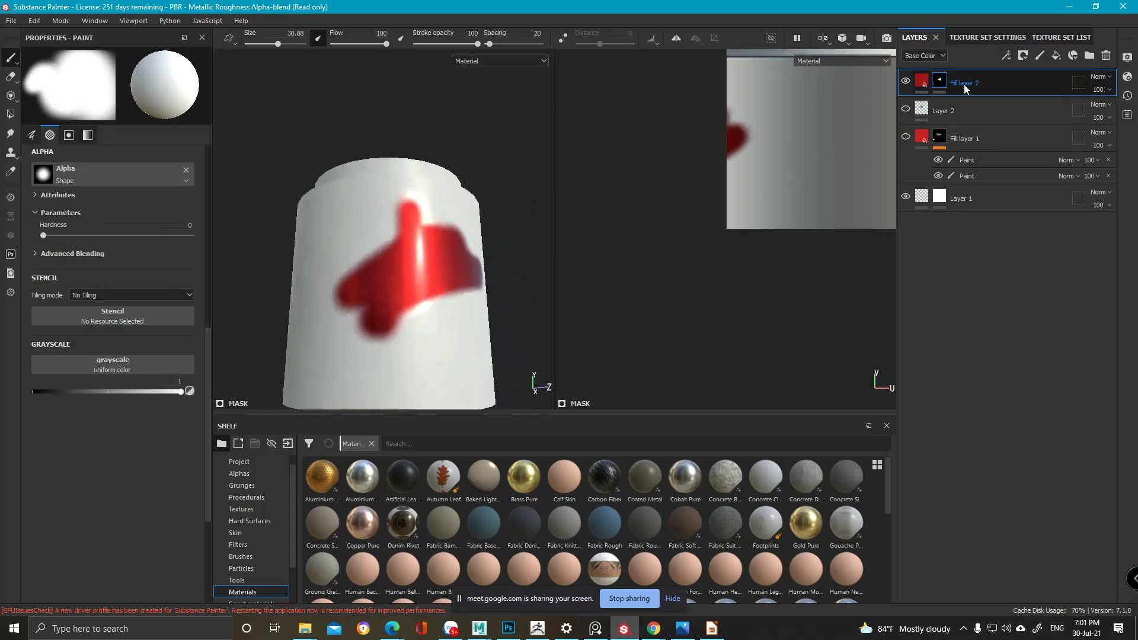
- Set the metallic value of Fill layer 2 to 0 and inspect the masked red area from several angles
left_click(922, 82)
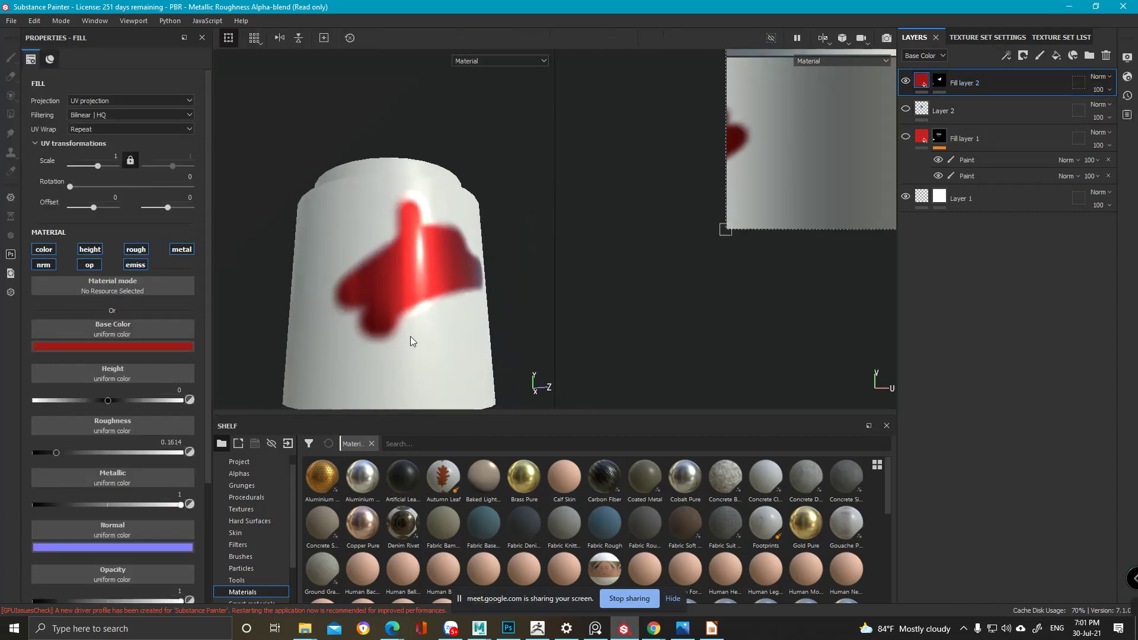
left_click_drag(144, 503, 32, 504)
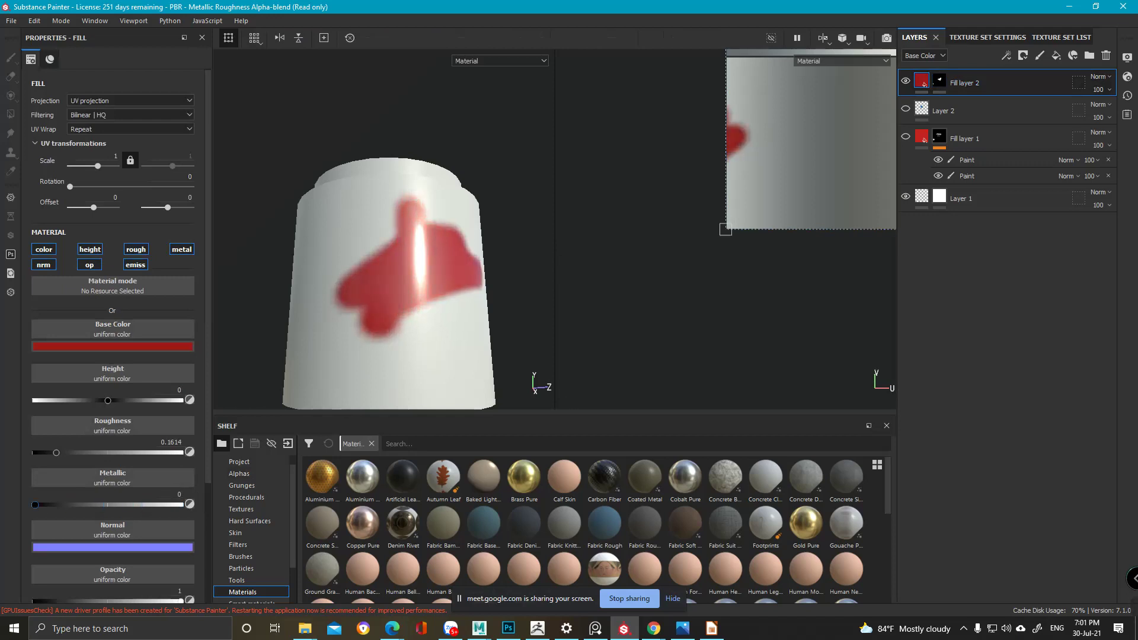
left_click_drag(428, 268, 397, 262, "alt")
right_click_drag(397, 262, 412, 280, "alt")
middle_click_drag(411, 280, 392, 202, "alt")
right_click_drag(393, 202, 444, 246, "alt")
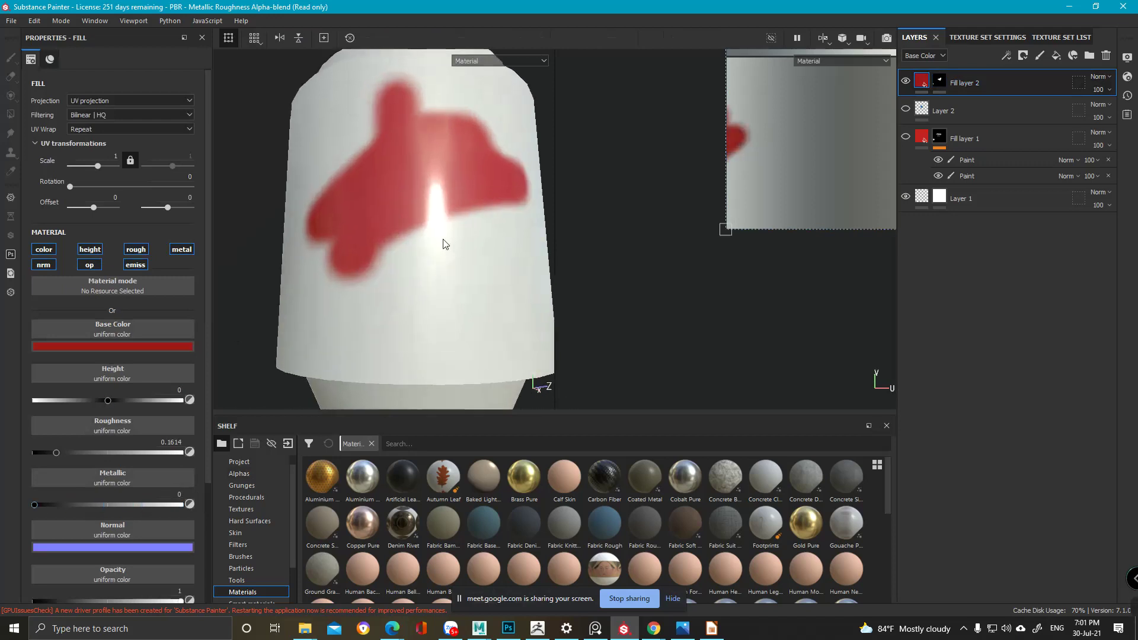
left_click_drag(445, 246, 503, 255, "alt")
left_click_drag(569, 143, 426, 193, "alt")
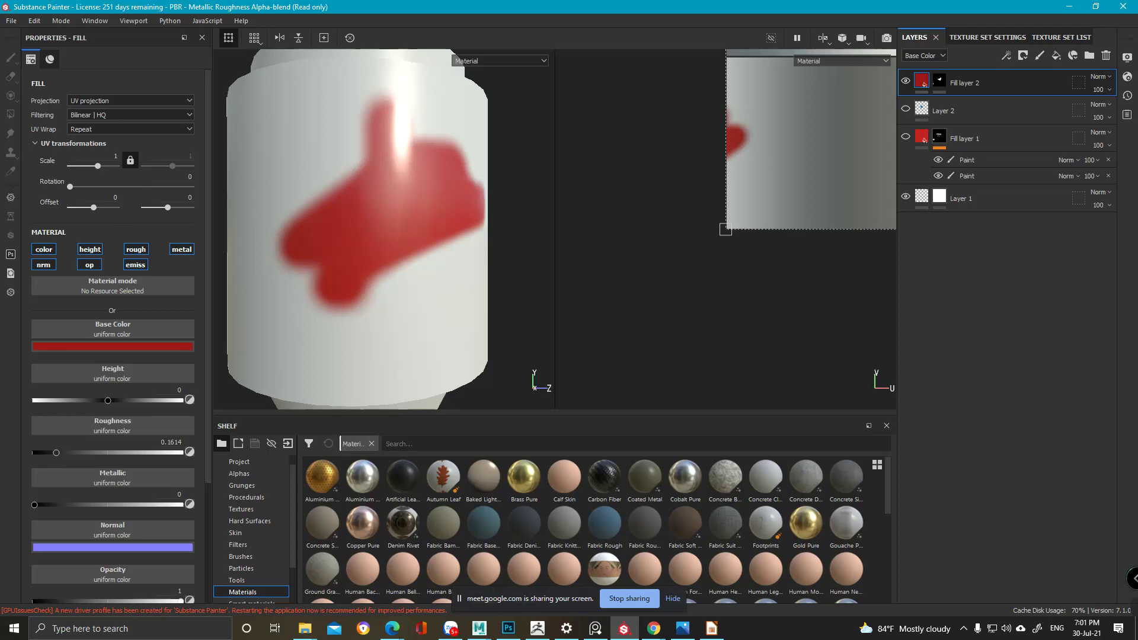
- Switch to the Substance Painter_handpaint.ppt presentation in LibreOffice Impress and read slides 11 and 12 about Properties
left_click(1069, 6)
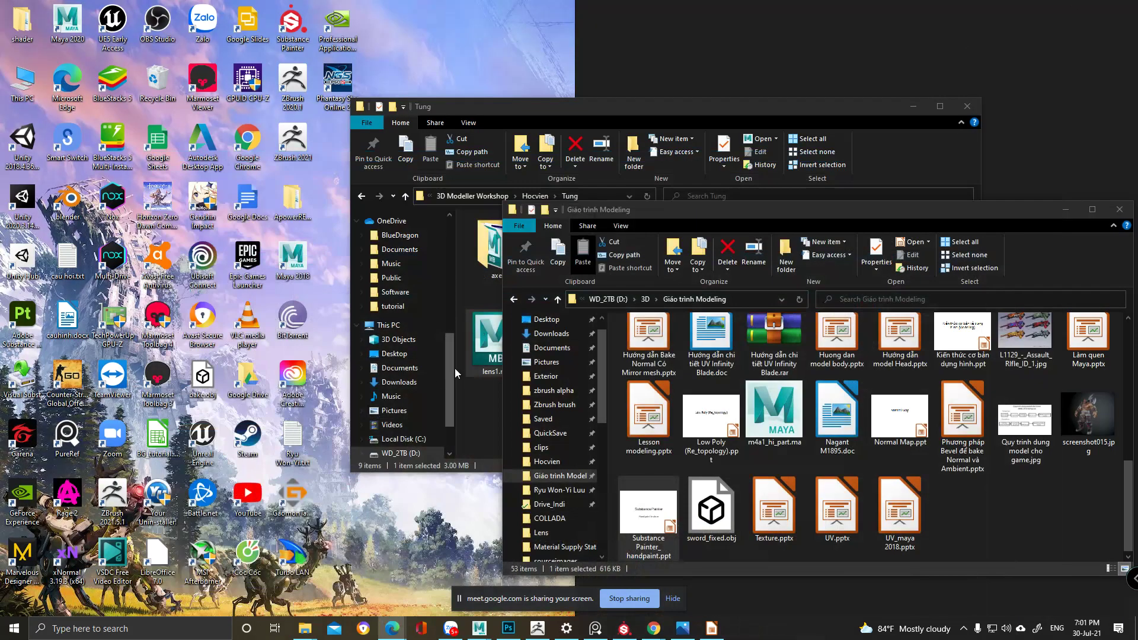
left_click(623, 628)
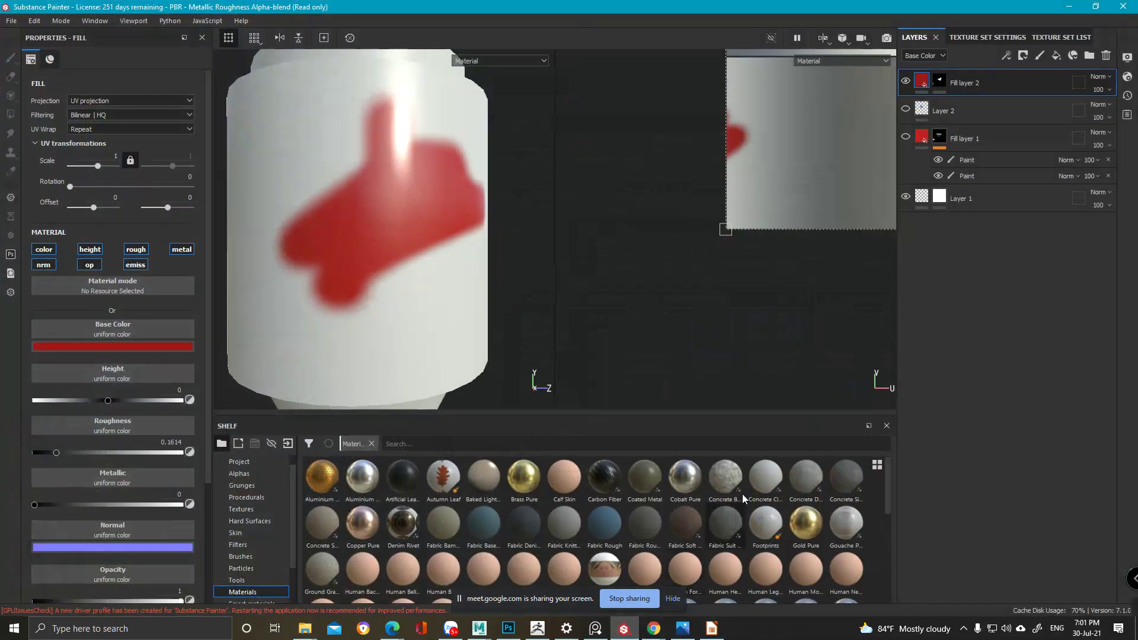
left_click(709, 630)
left_click(53, 454)
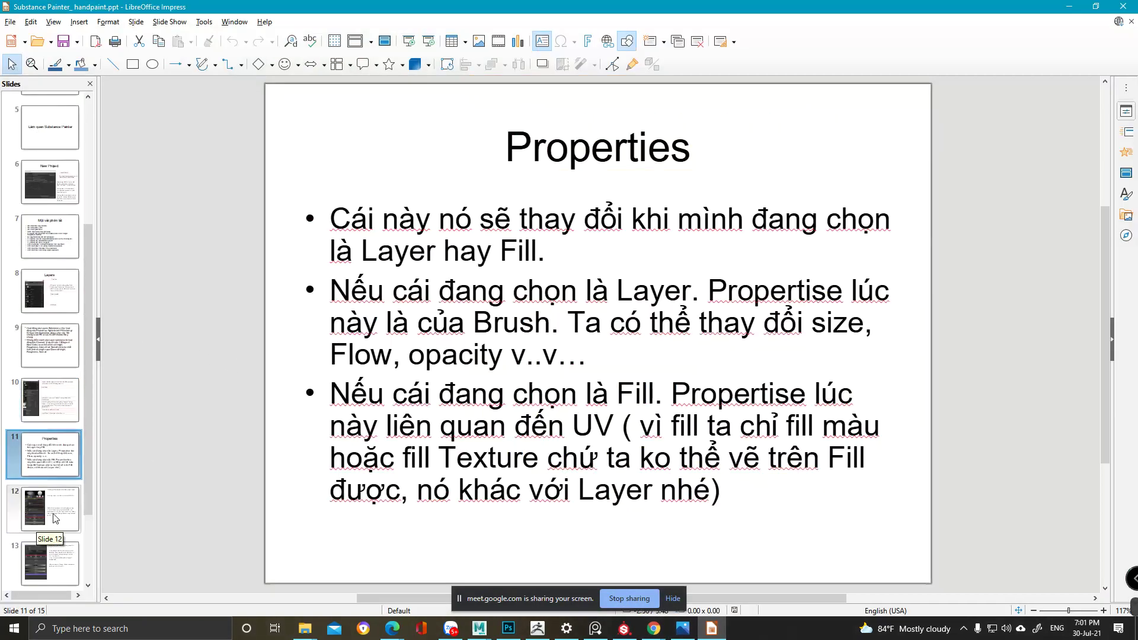
left_click(55, 513)
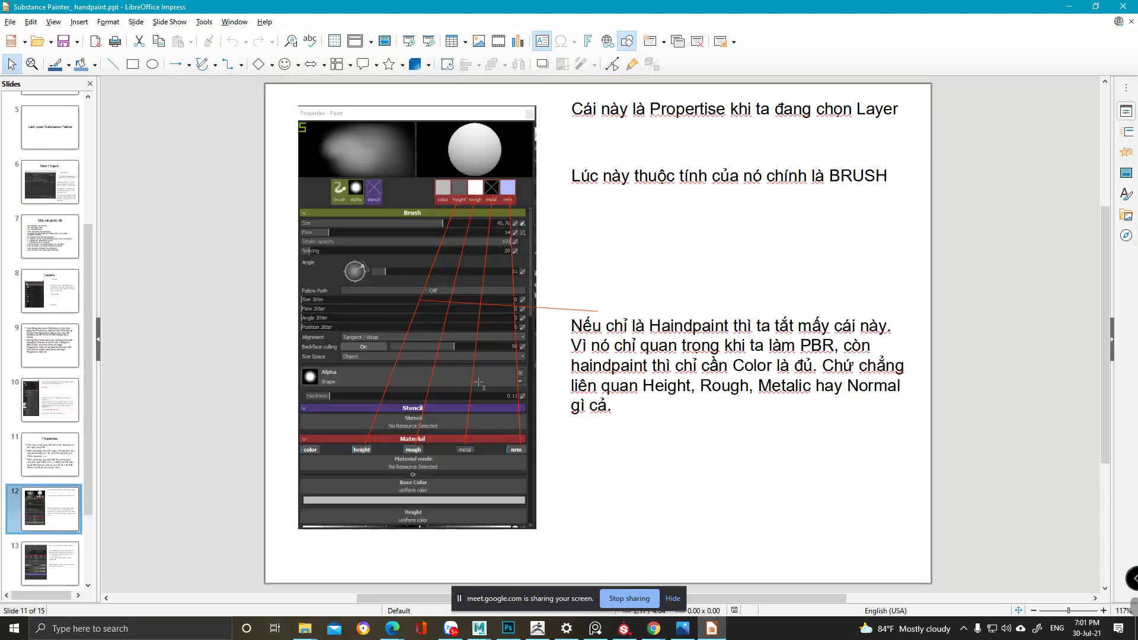
- Read slide 13 about the Properties of a Fill layer, and return to Substance Painter
left_click(60, 561)
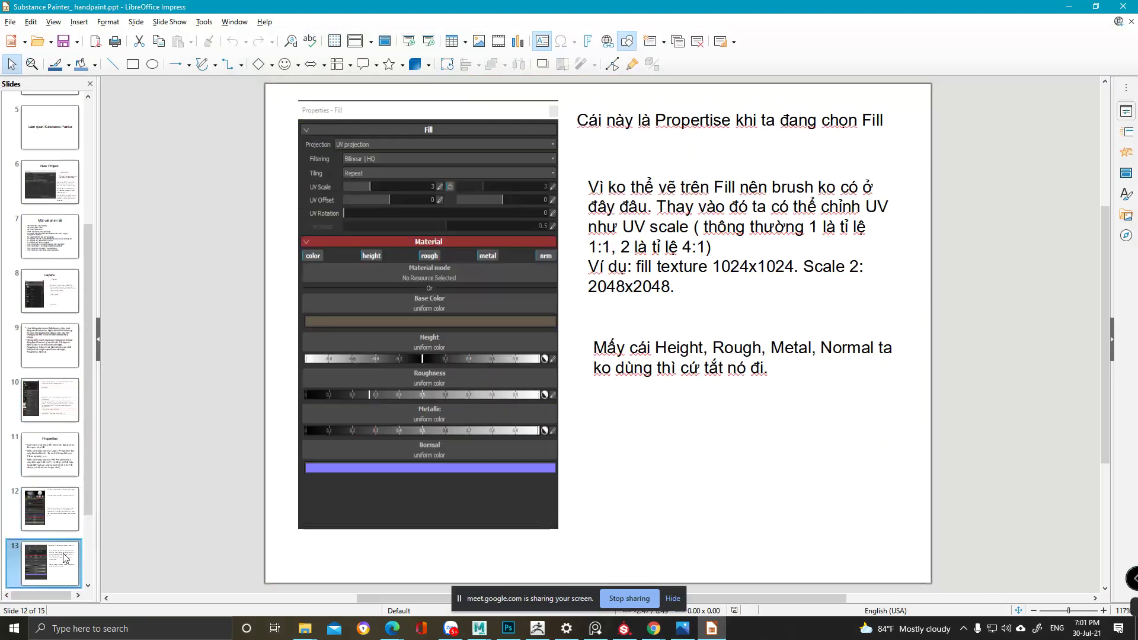
left_click(1071, 6)
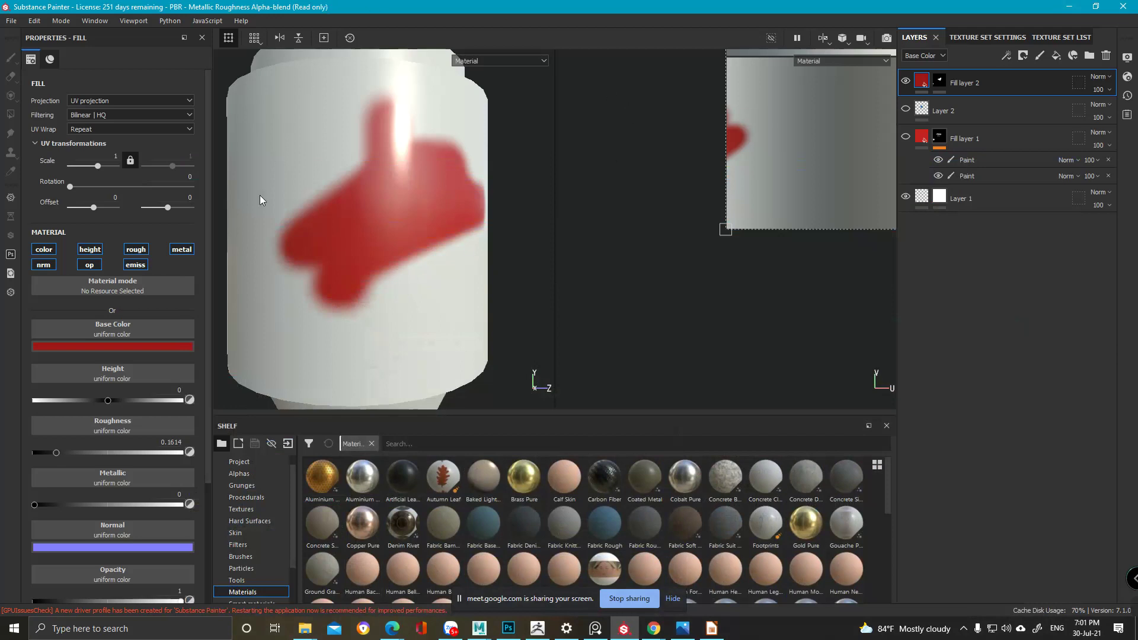
- Delete every layer in the stack, from Fill layer 2 down to Layer 1
left_click_drag(252, 198, 363, 170, "alt")
left_click(1001, 199, "shift")
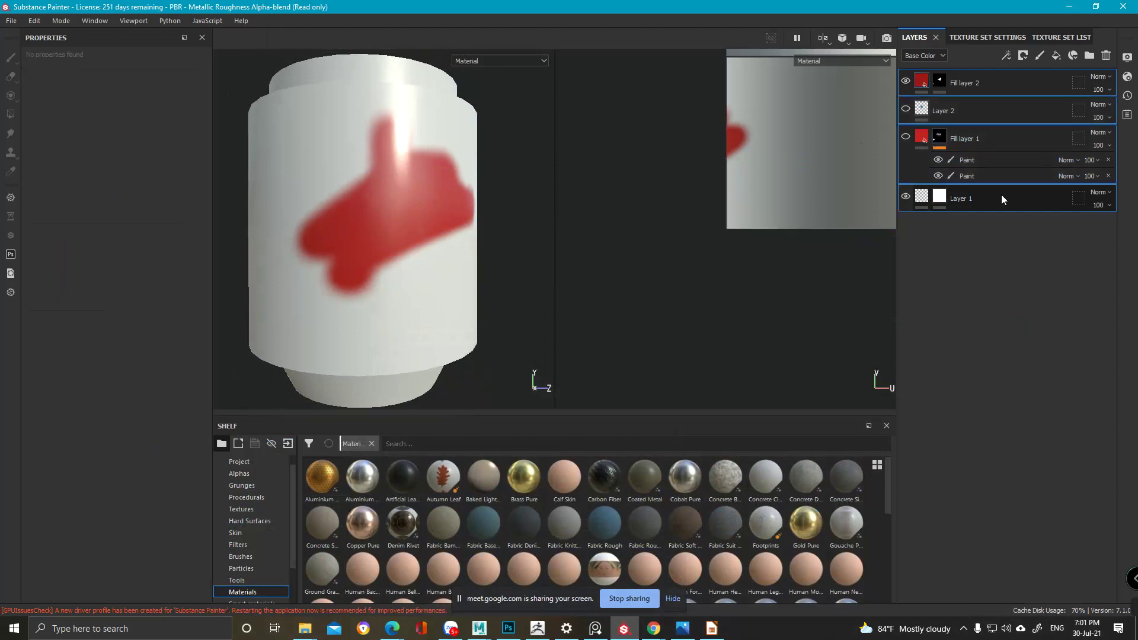
key("Delete")
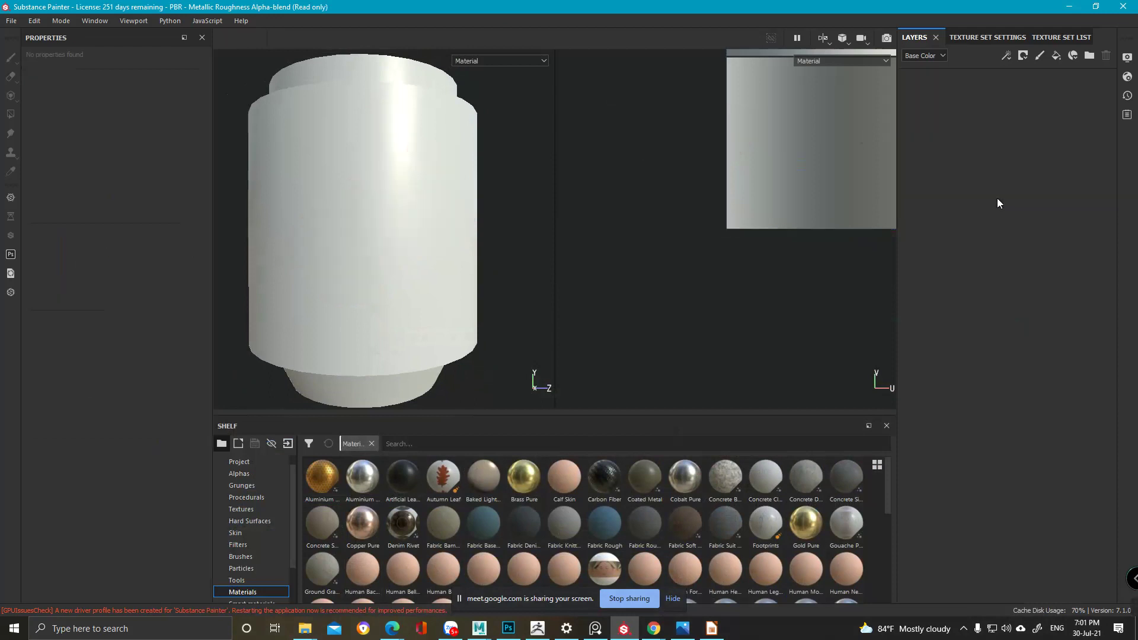
- Open the mesh map baking settings for the lambert1 texture set and set the output size to 2048
left_click(959, 36)
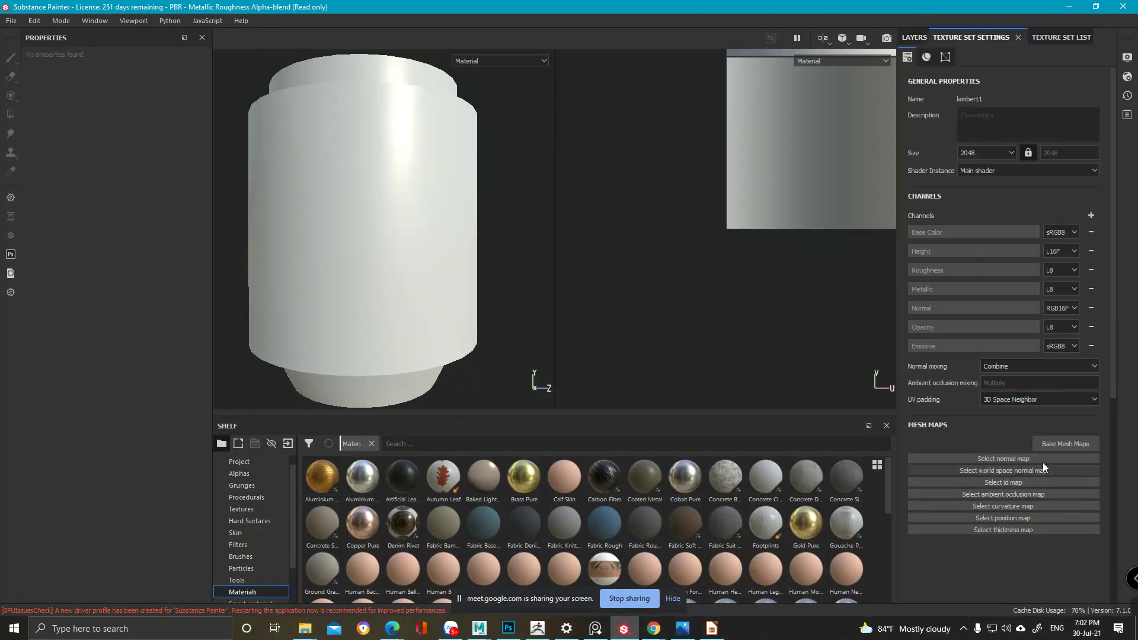
left_click(1071, 445)
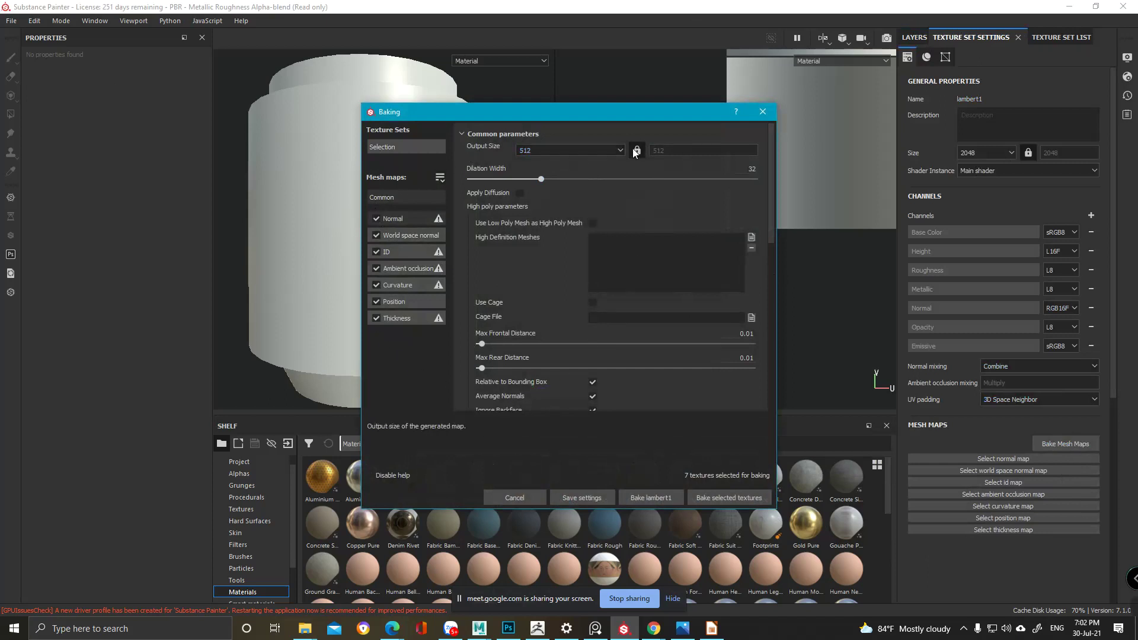
left_click(562, 148)
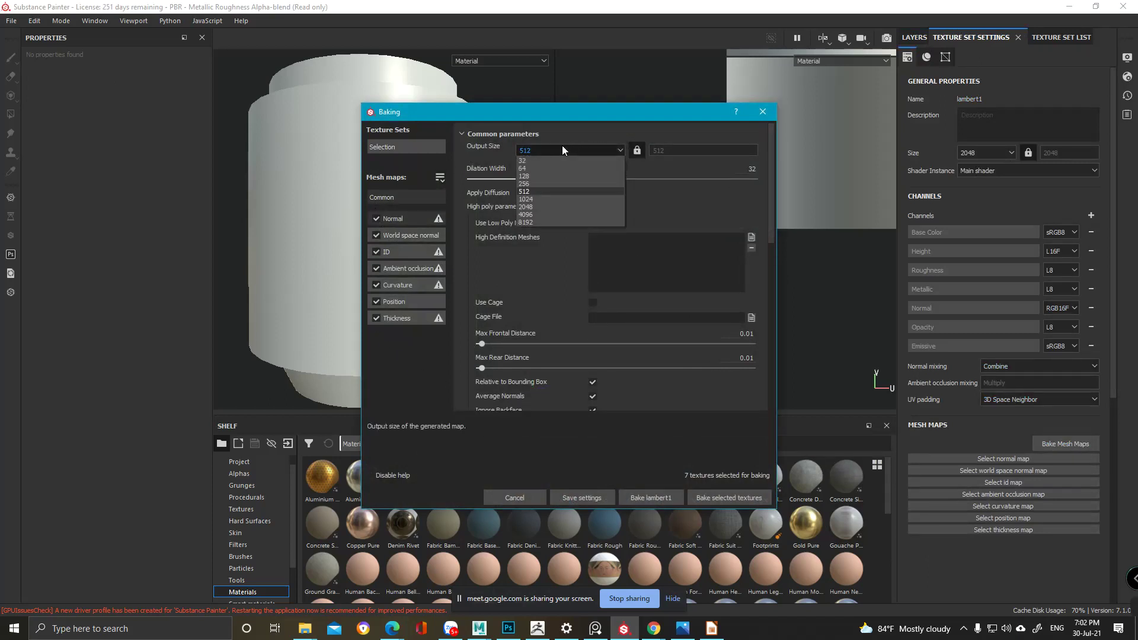
left_click(525, 206)
left_click_drag(560, 112, 477, 104)
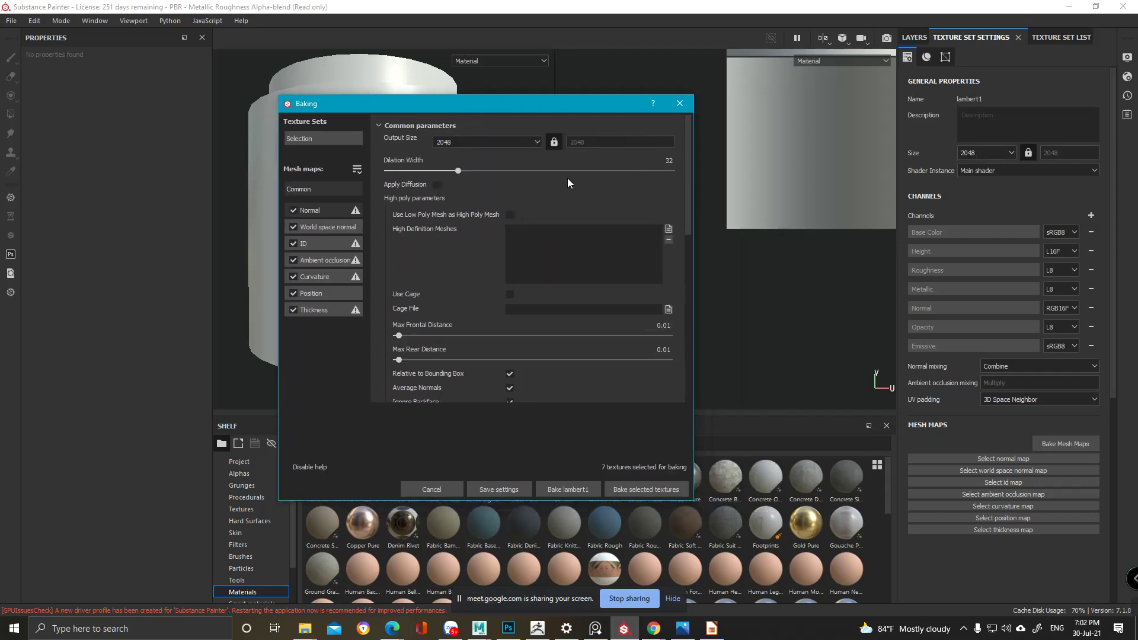
left_click(478, 144)
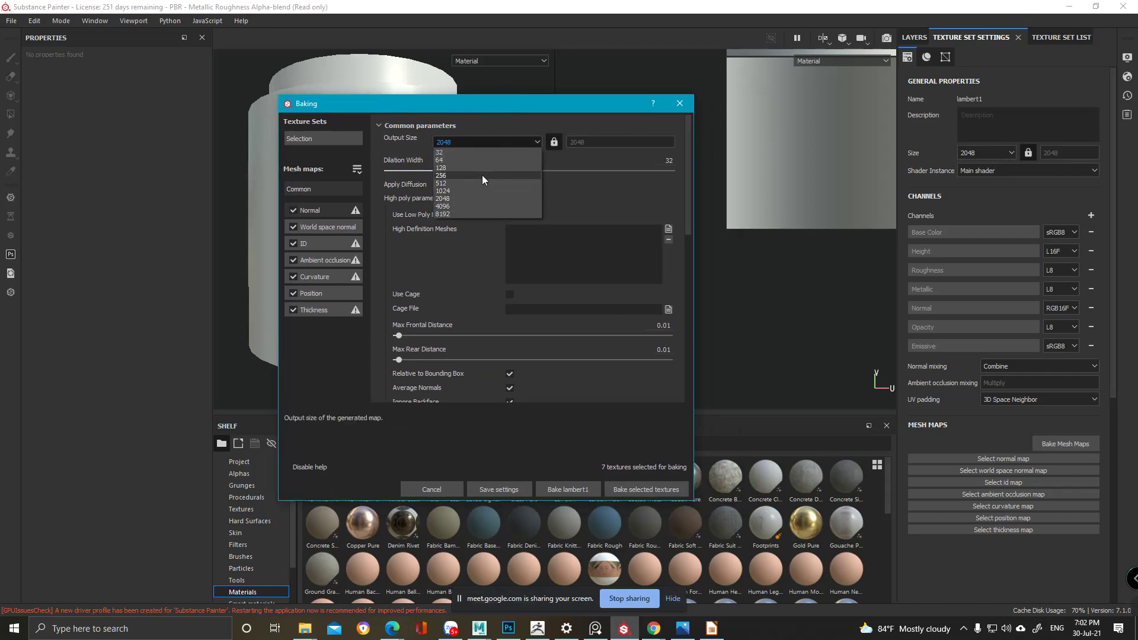
left_click(471, 199)
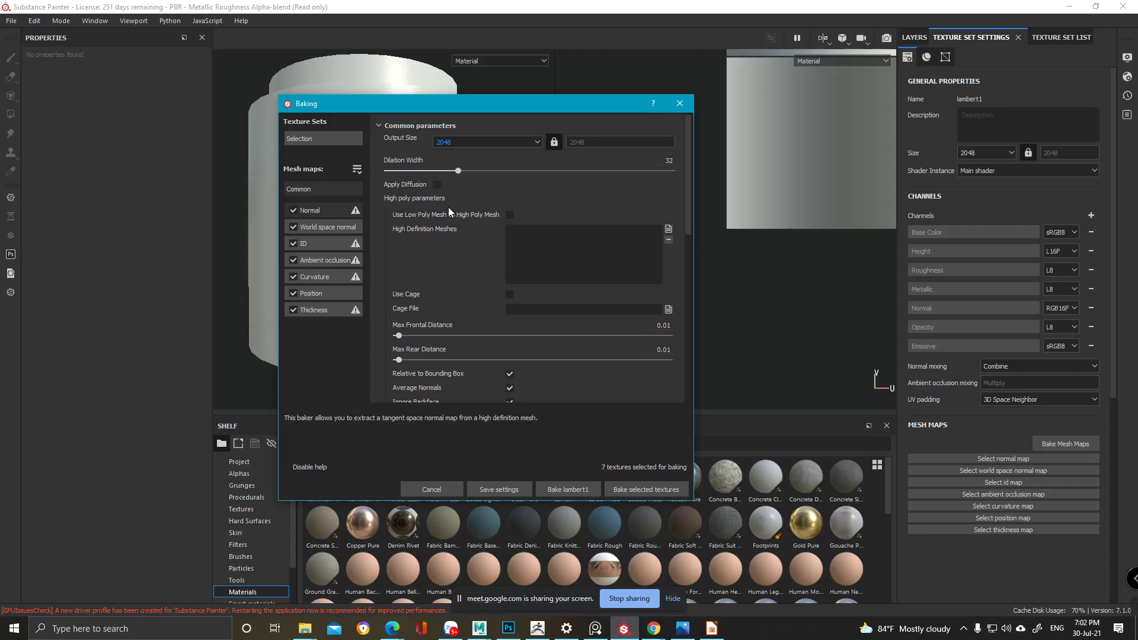
left_click(521, 141)
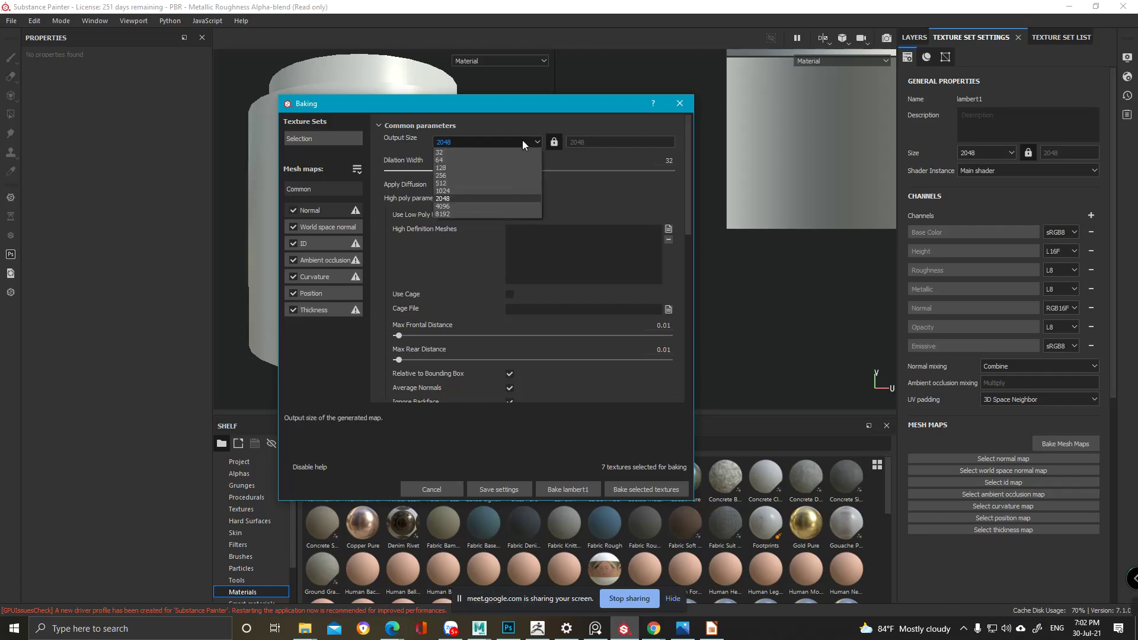
left_click(472, 198)
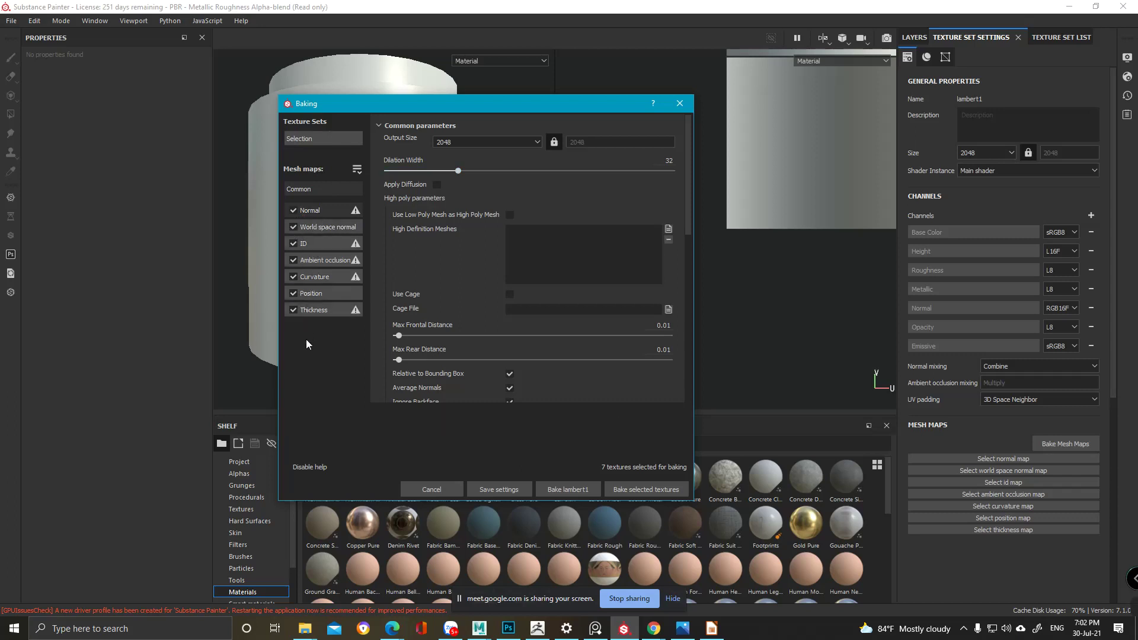
- Exclude the World space normal, ID, Position and Thickness maps from the bake
left_click(293, 227)
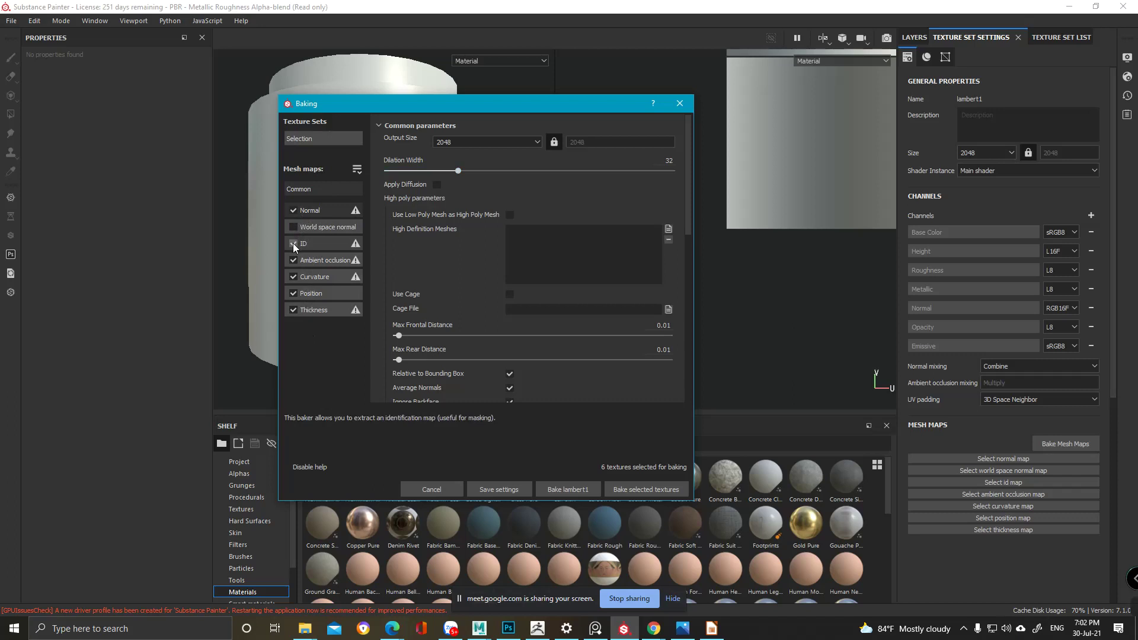
left_click(294, 243)
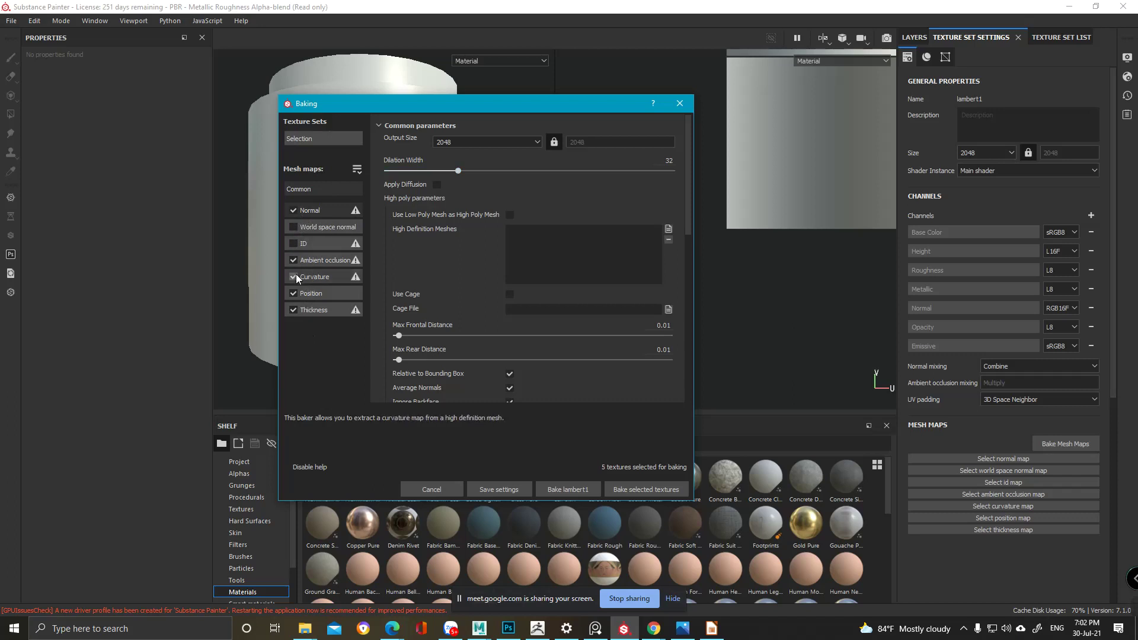
left_click(293, 294)
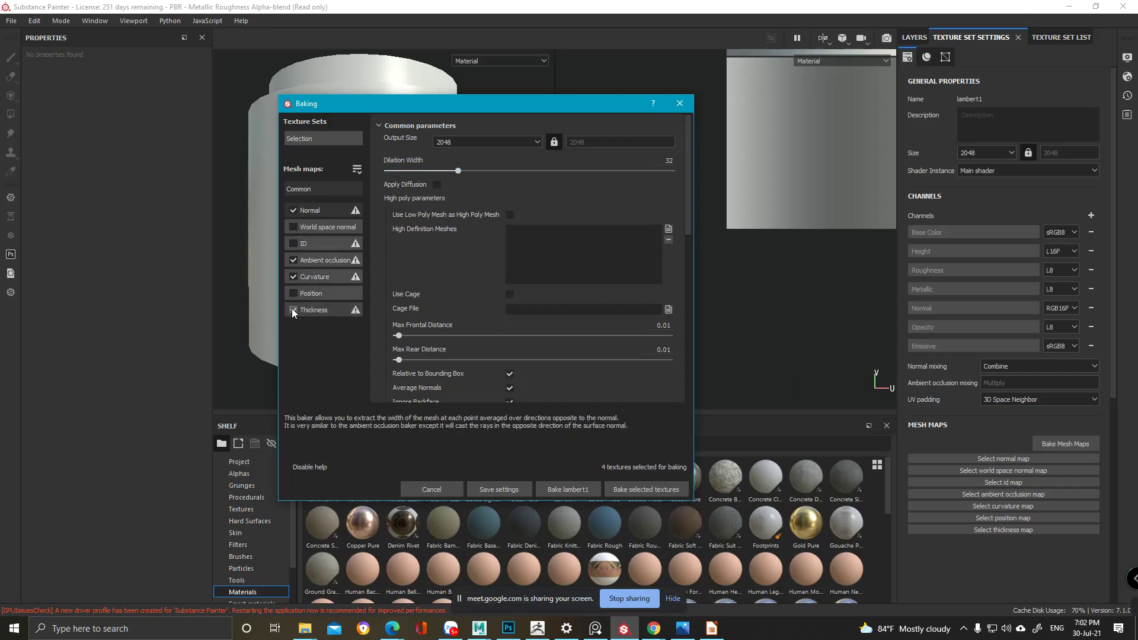
left_click(293, 309)
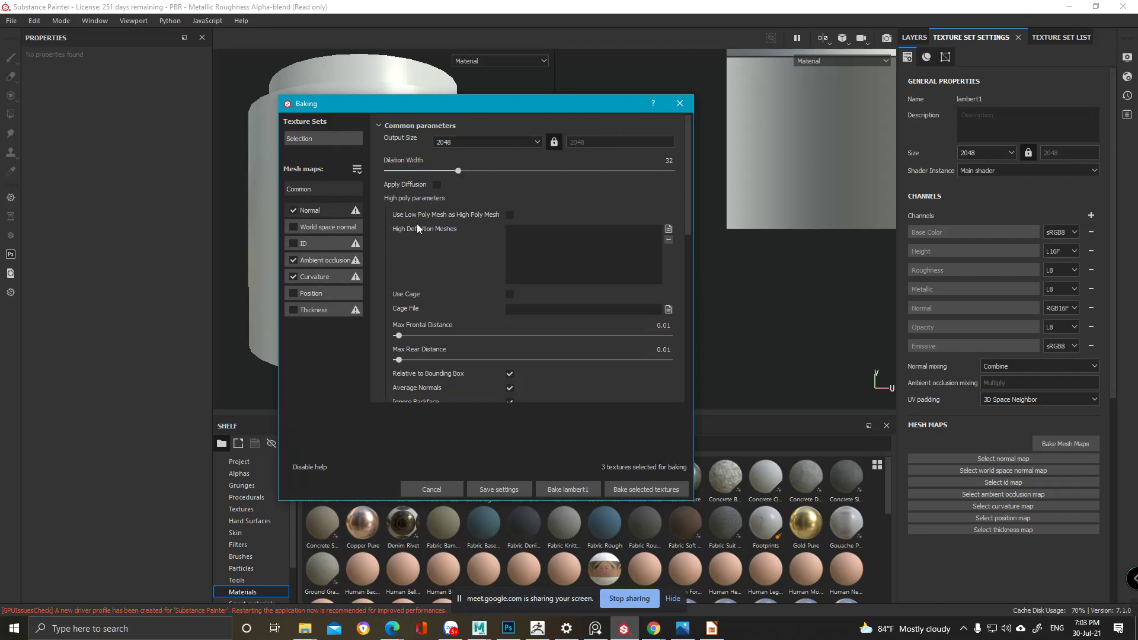
- Load the lens mesh as a high definition mesh for baking, and remove it from the list
left_click(668, 229)
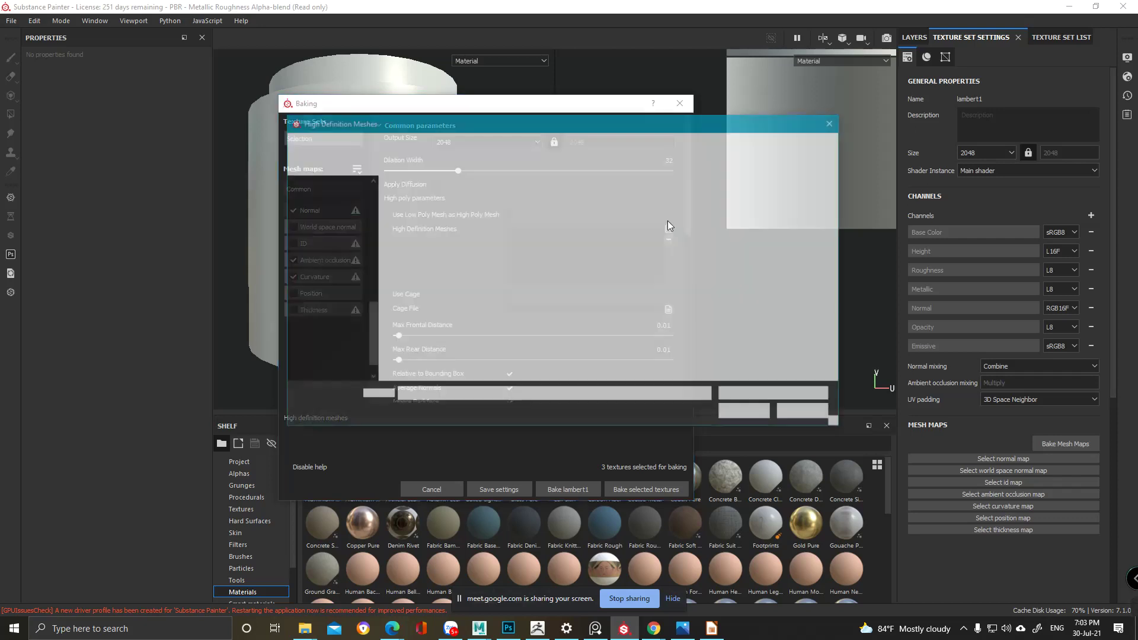
double_click(425, 230)
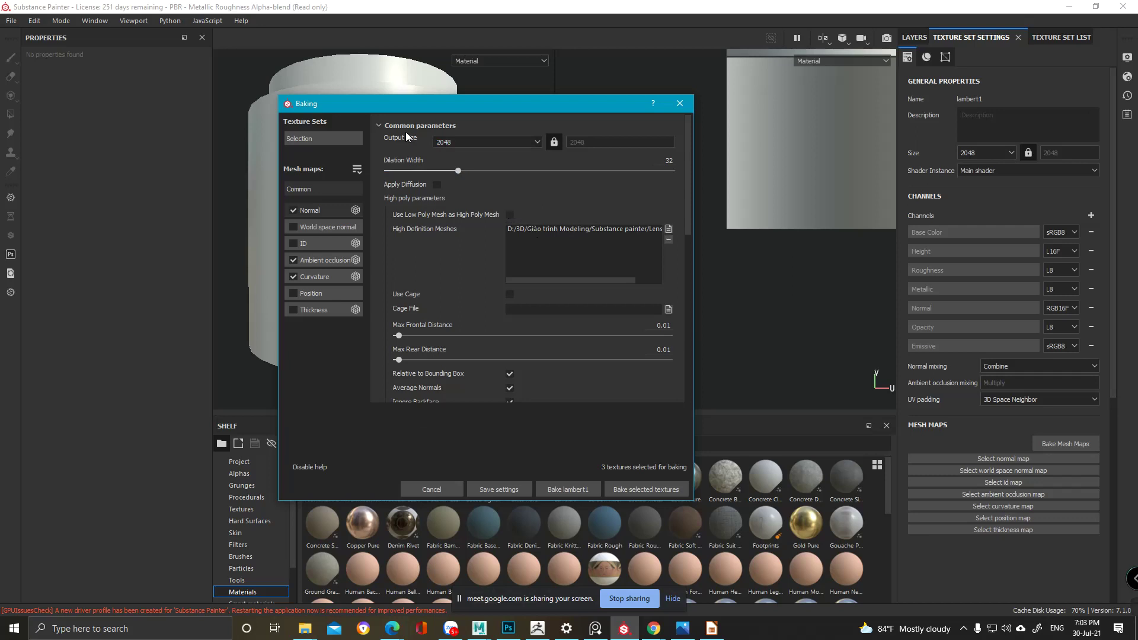
left_click(510, 215)
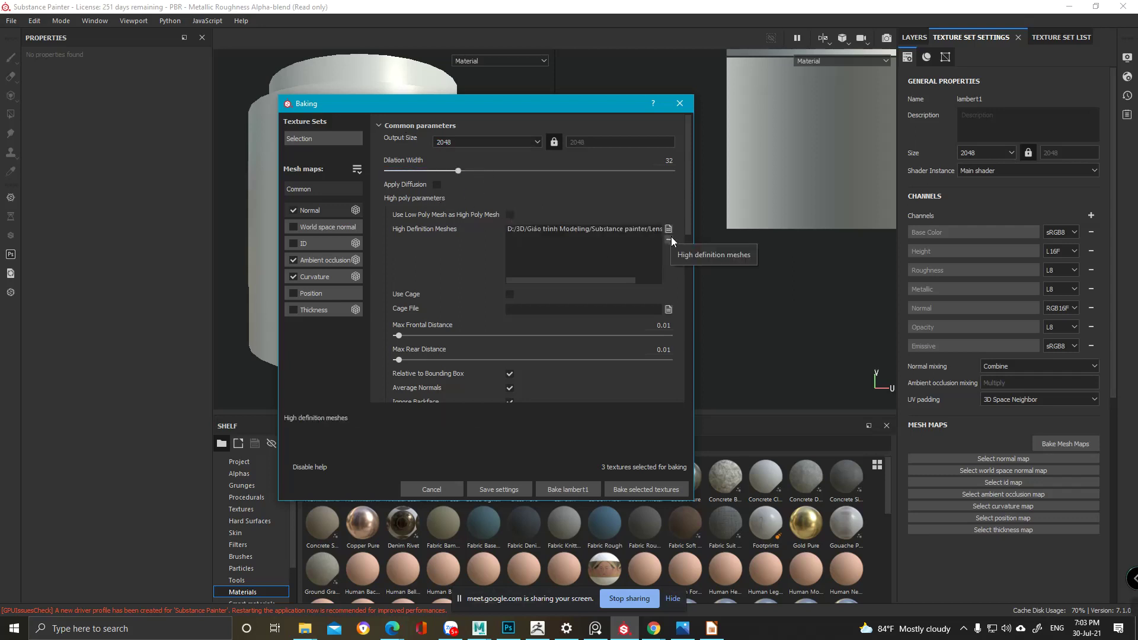
left_click(647, 230)
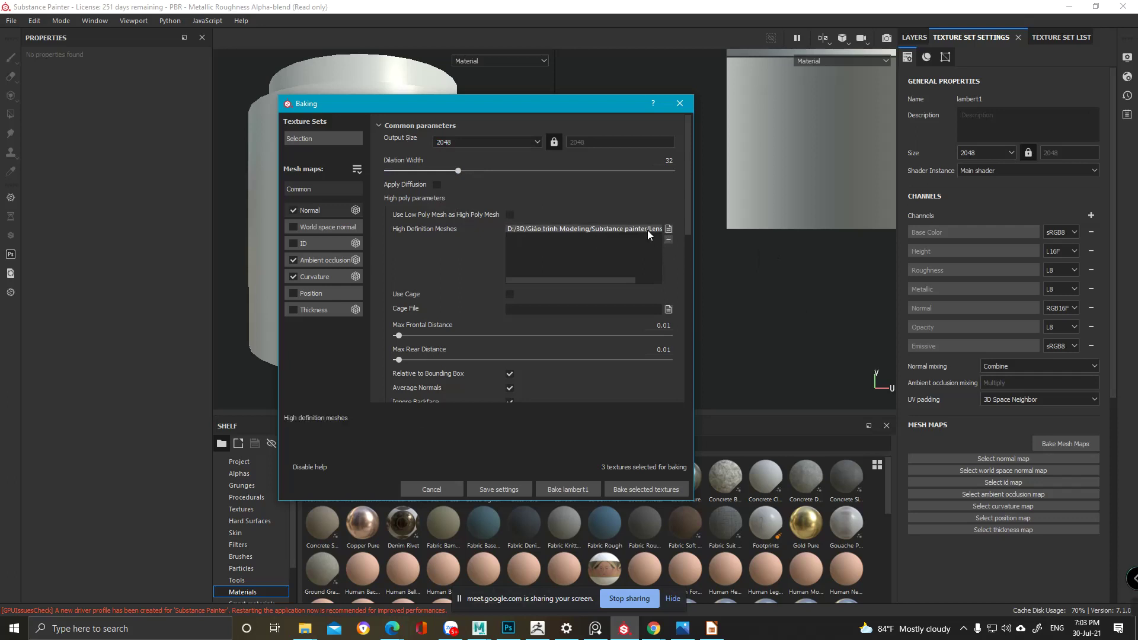
left_click(669, 240)
- Toggle Use Low Poly Mesh as High Poly Mesh on and off, and load the high definition lens mesh
left_click(509, 215)
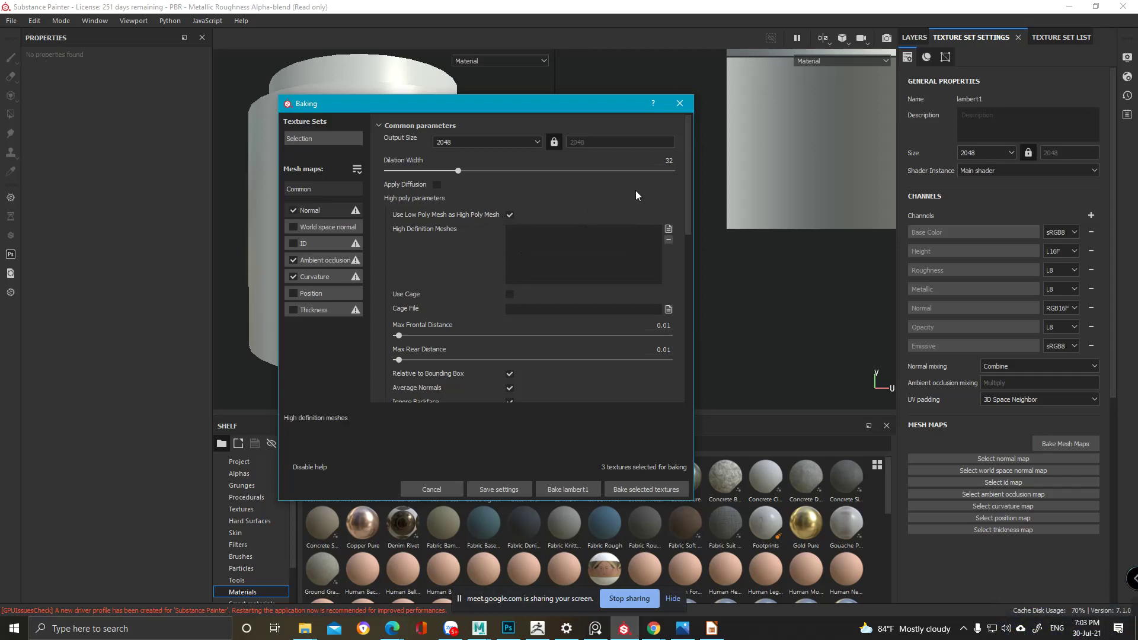
left_click(510, 215)
left_click(669, 229)
double_click(418, 224)
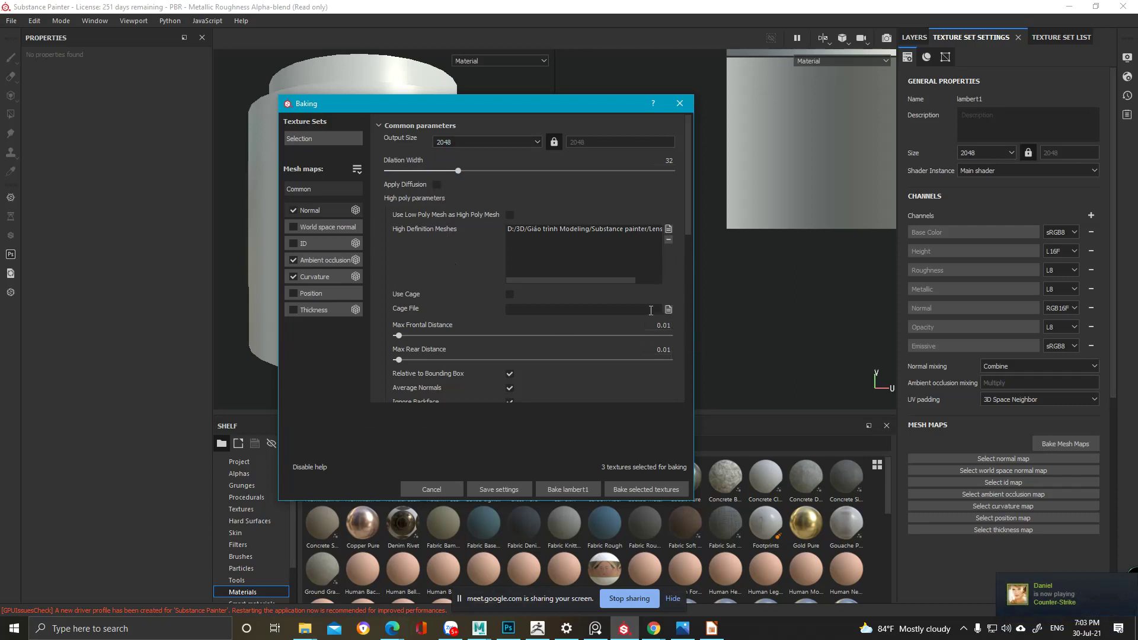
- Review the common, Normal, Ambient occlusion and Curvature baker parameters, and bake the selected mesh maps
scroll(669, 320, "down", 1)
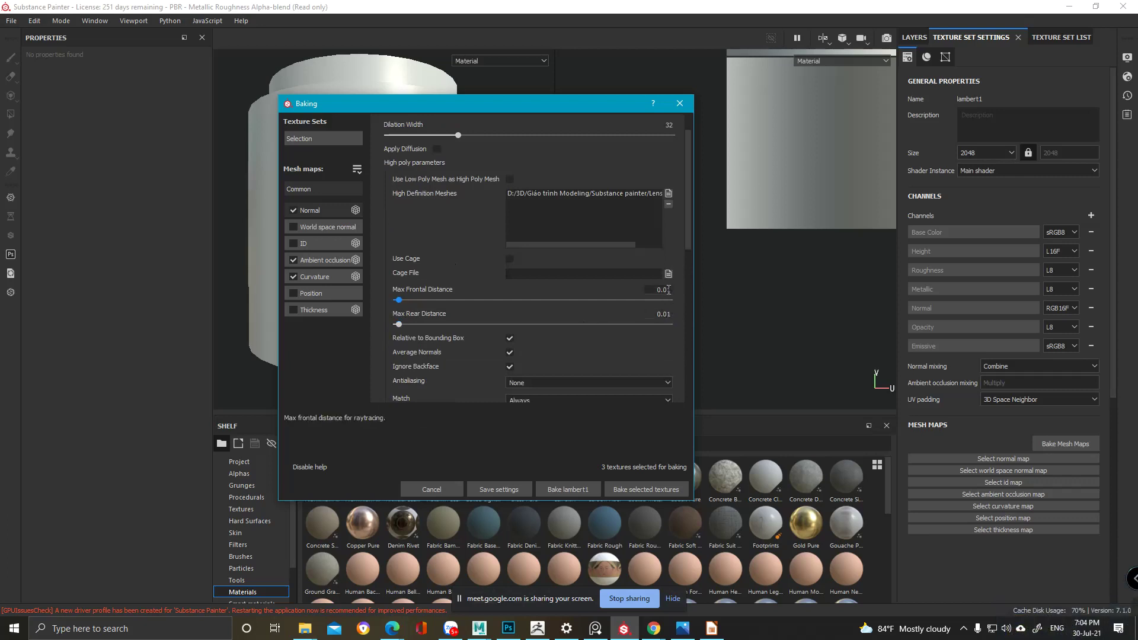
scroll(668, 290, "down", 2)
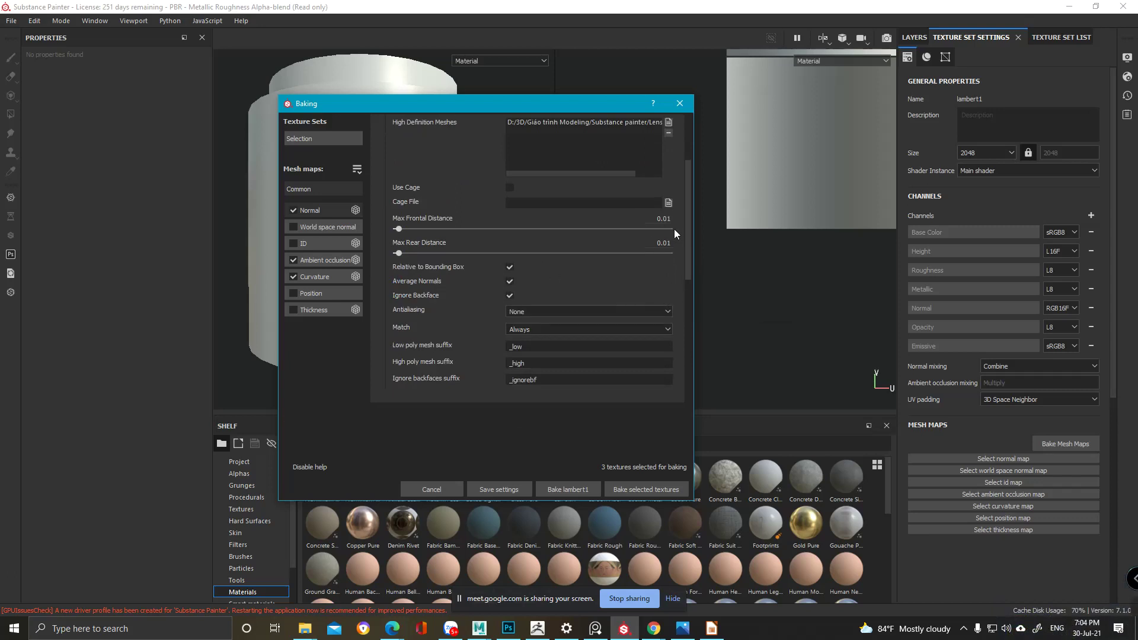
left_click(320, 211)
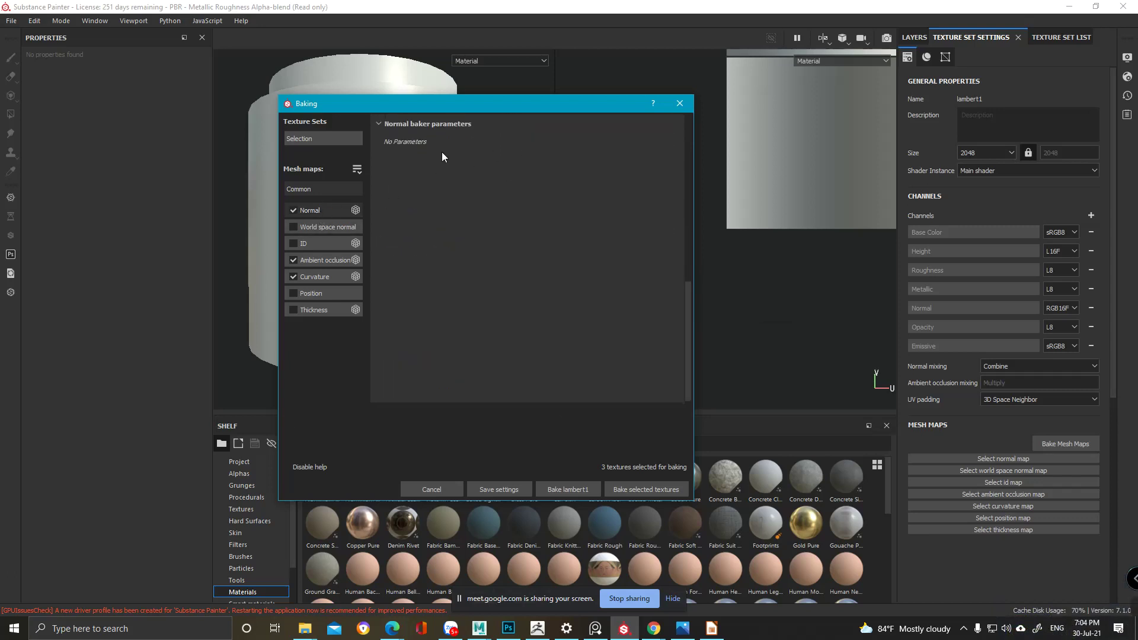
left_click(317, 261)
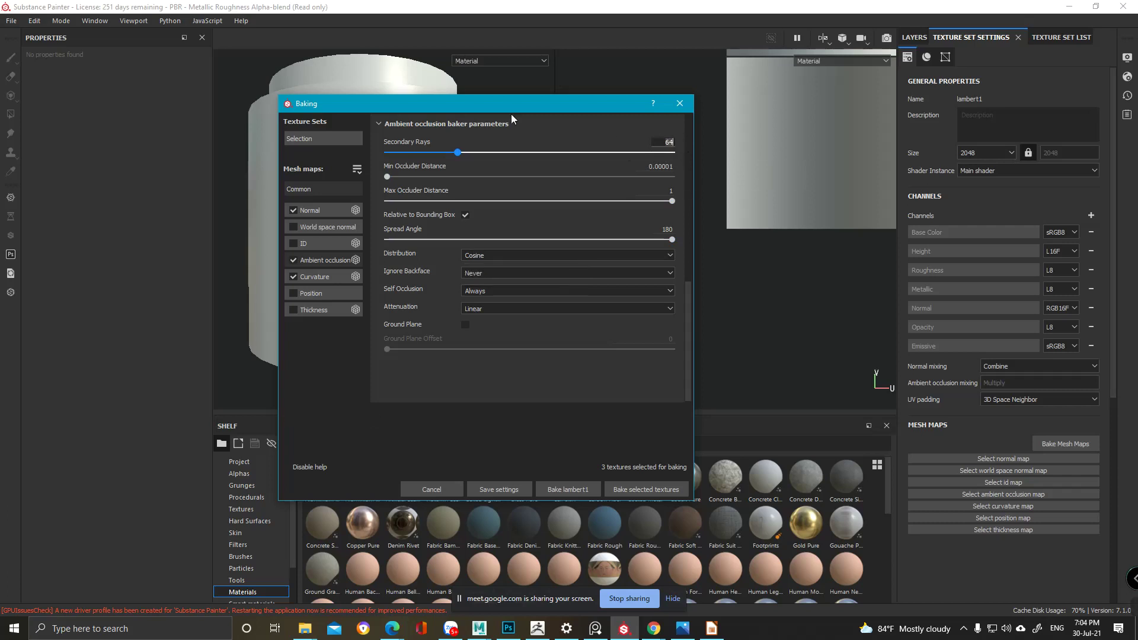
left_click(326, 273)
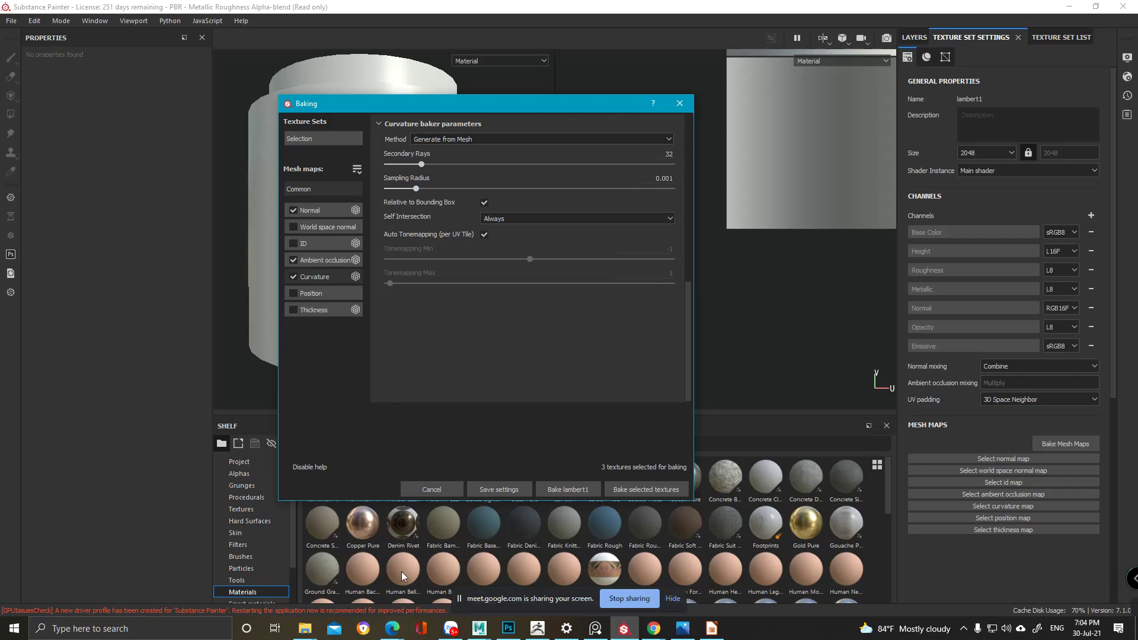
left_click(620, 490)
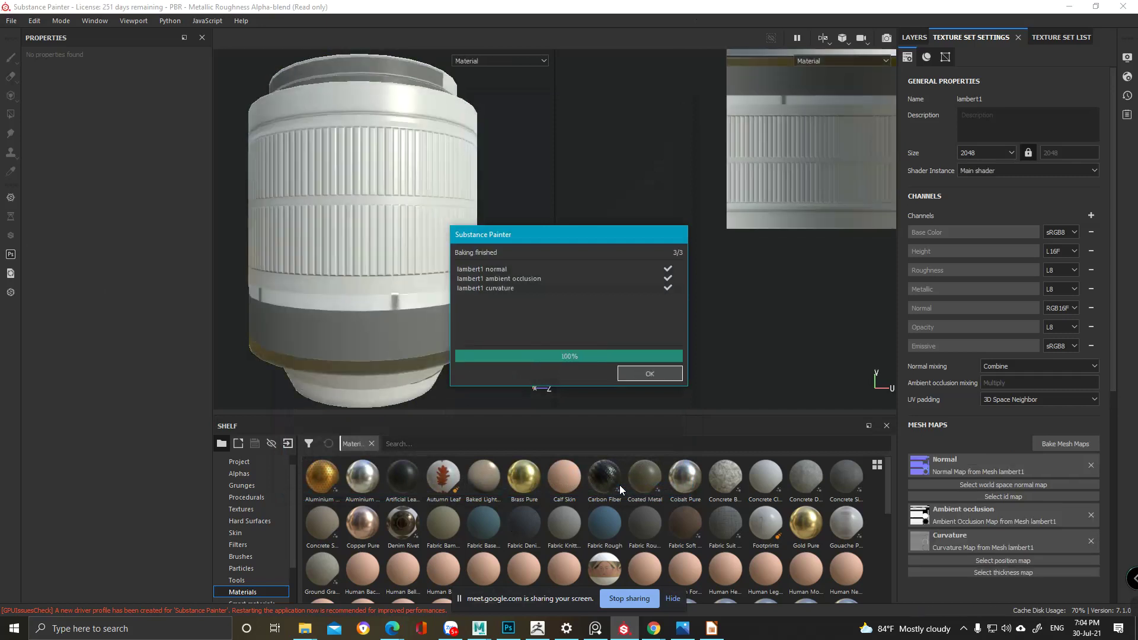
left_click(650, 374)
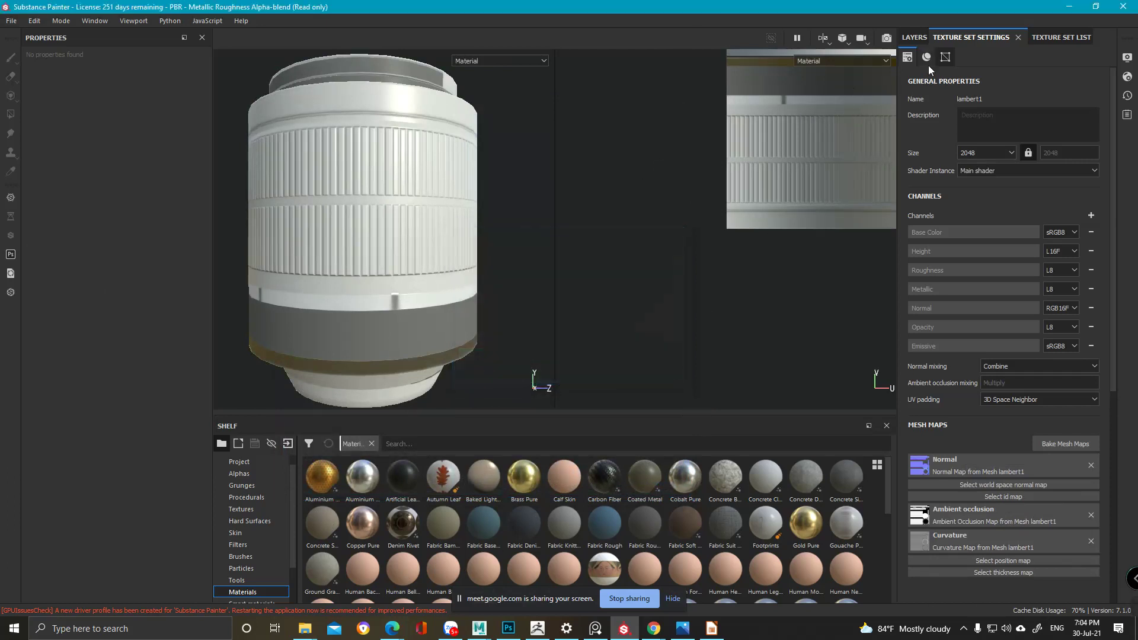
- Return to the layer stack, switch to the 3D-only view and inspect the baked details around the lens's top
left_click(914, 37)
left_click_drag(363, 183, 580, 114, "alt")
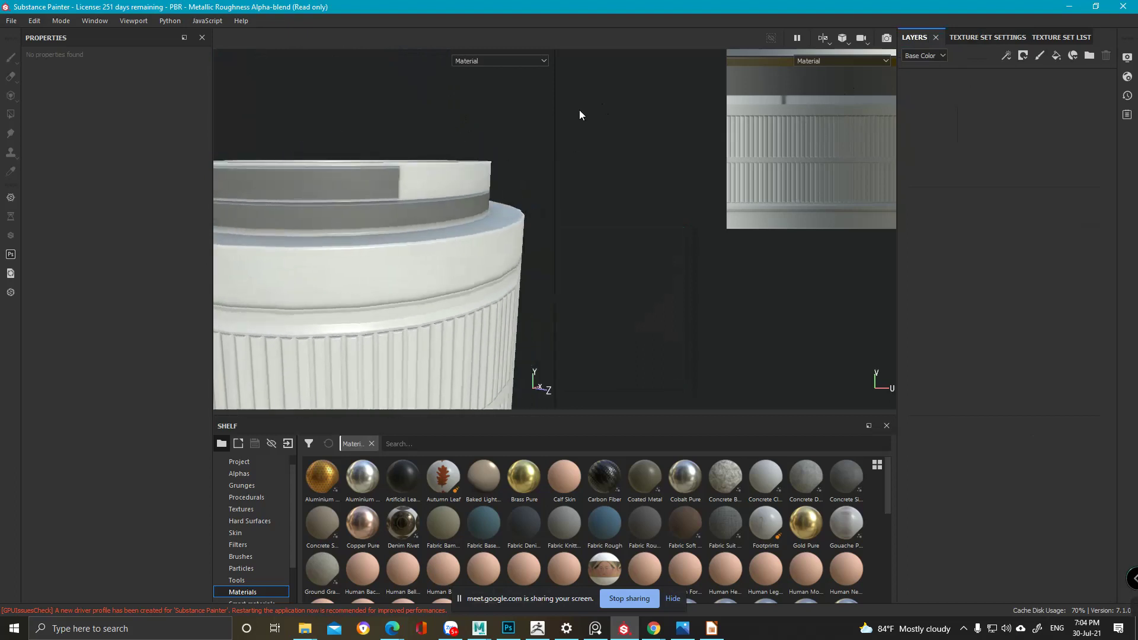
key("F2")
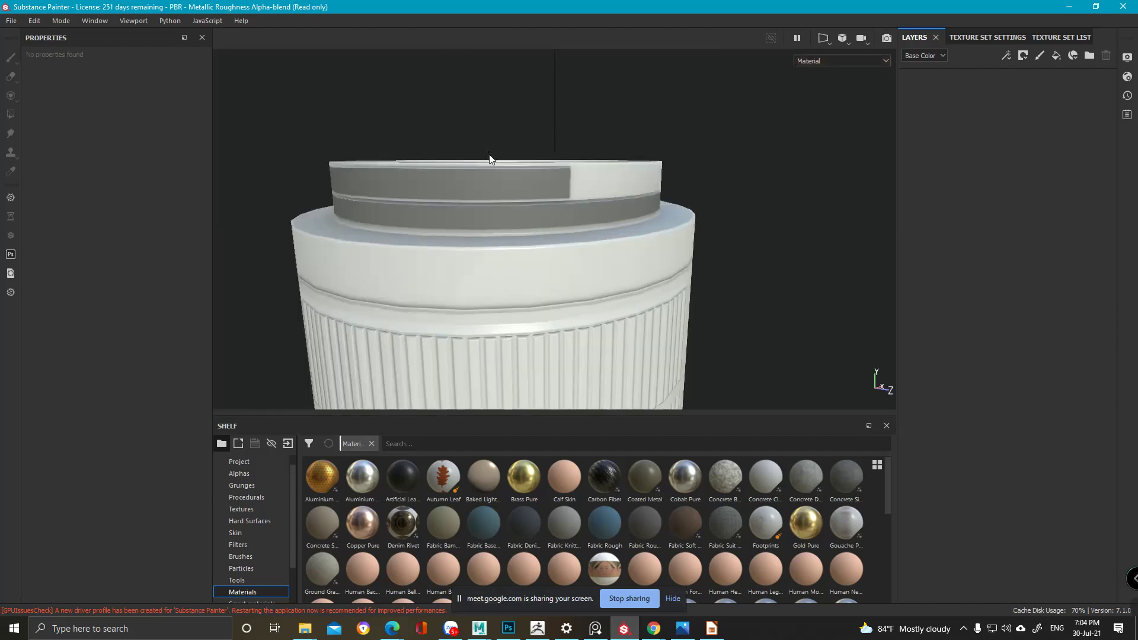
middle_click_drag(618, 176, 619, 149, "alt")
left_click_drag(618, 150, 631, 224, "alt")
left_click_drag(356, 183, 471, 212, "alt")
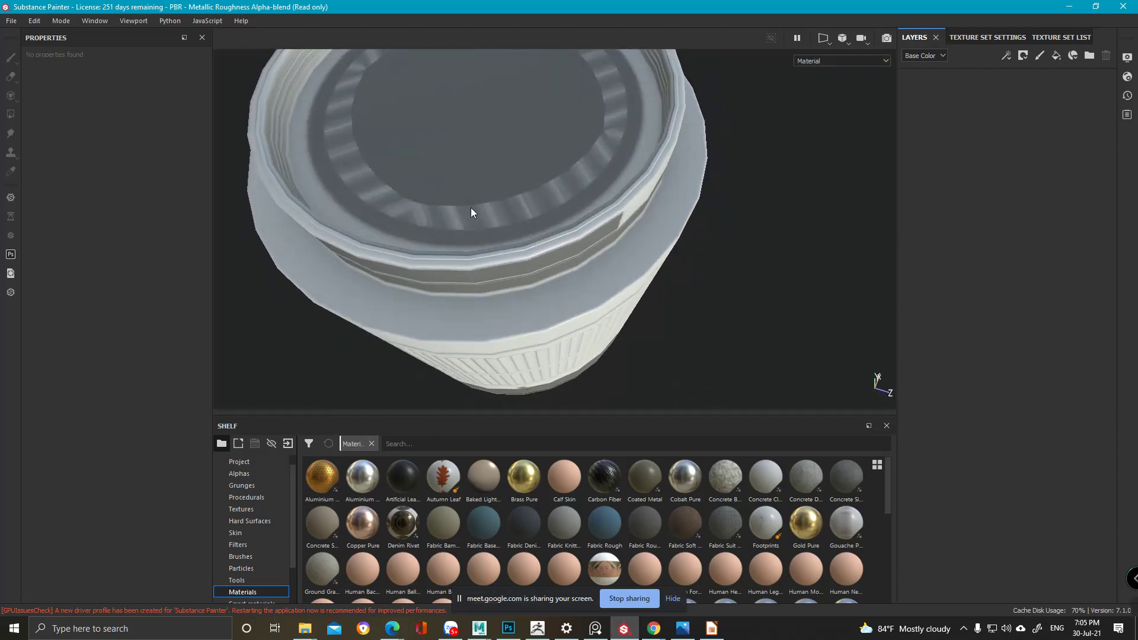
- Display the Normal channel and the Normal mesh map on the model, and inspect the lens from several angles
left_click(840, 63)
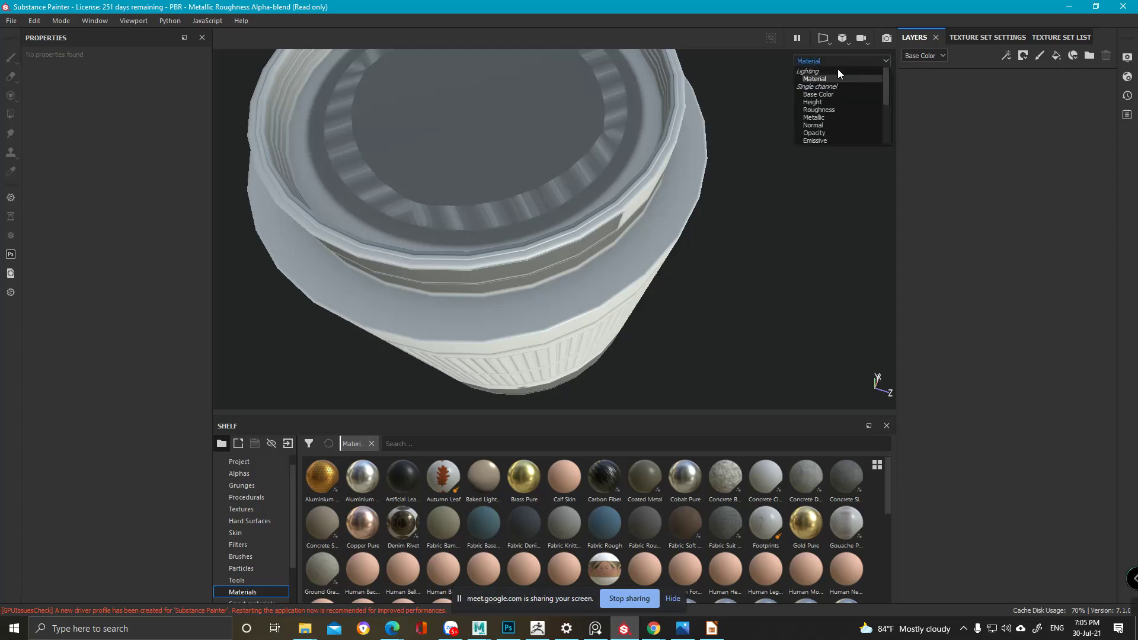
left_click(824, 125)
left_click_drag(579, 151, 611, 112, "alt")
left_click(880, 59)
scroll(854, 112, "down", 2)
scroll(854, 111, "down", 1)
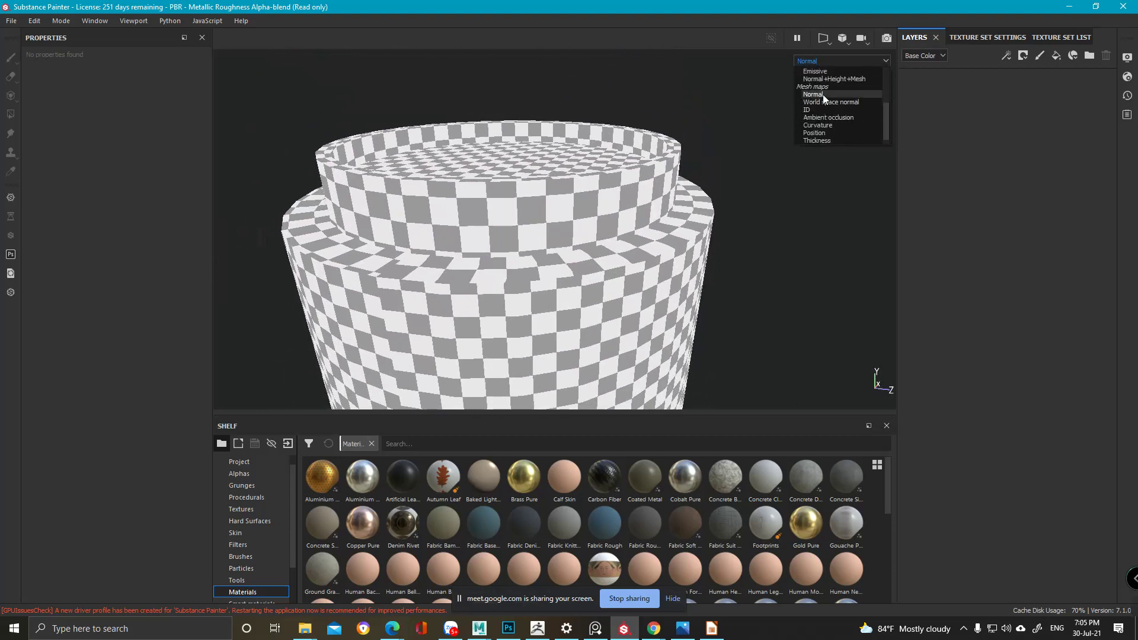
left_click(822, 94)
left_click_drag(580, 155, 580, 213, "alt")
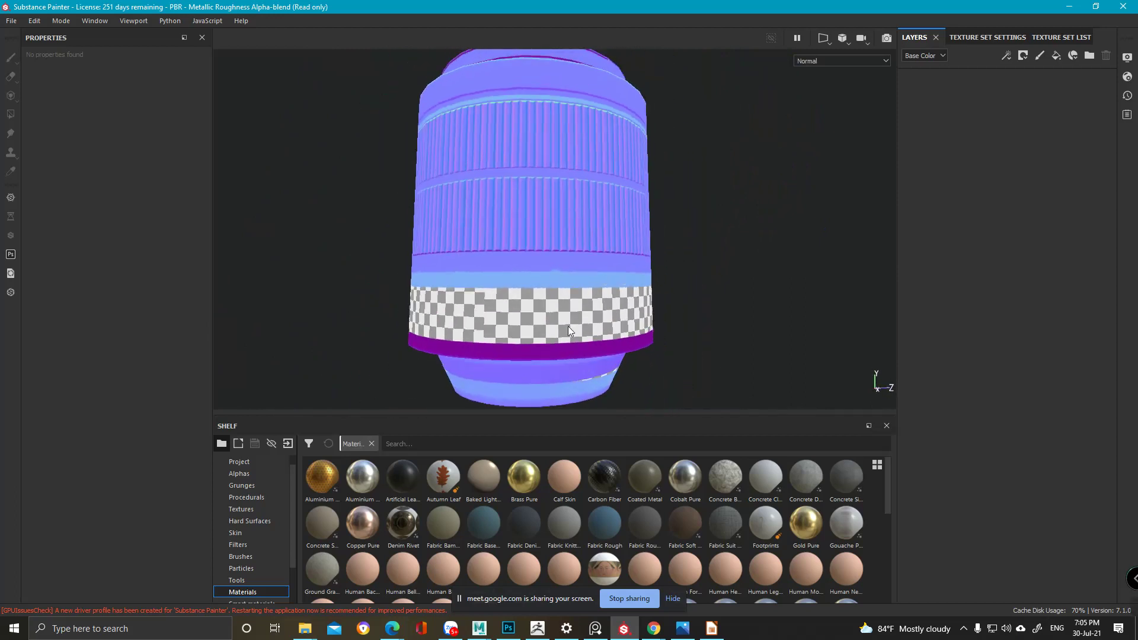
- Switch to Maya, hide the Mid lens mesh and select the Low mesh
mouse_move(479, 628)
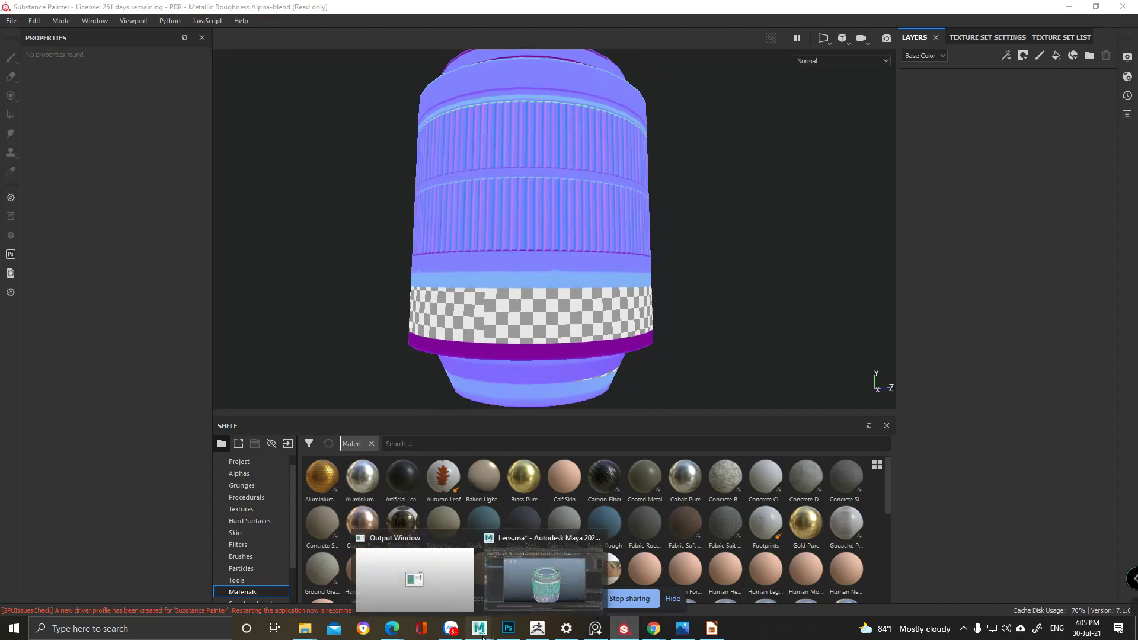
left_click(550, 578)
left_click_drag(457, 237, 523, 188, "alt")
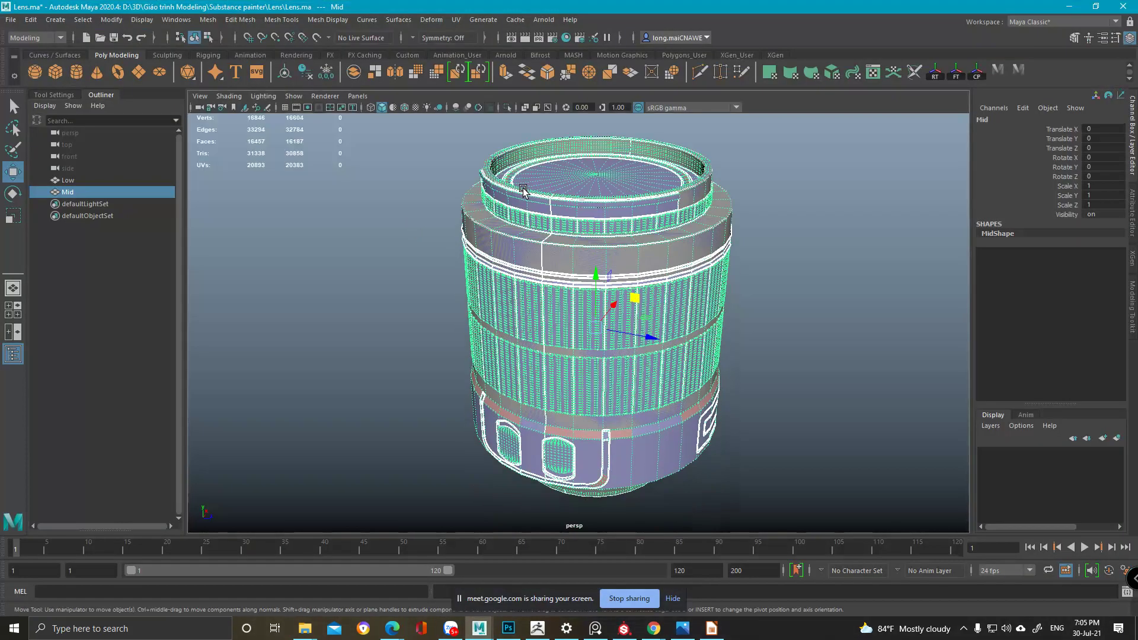
key("h")
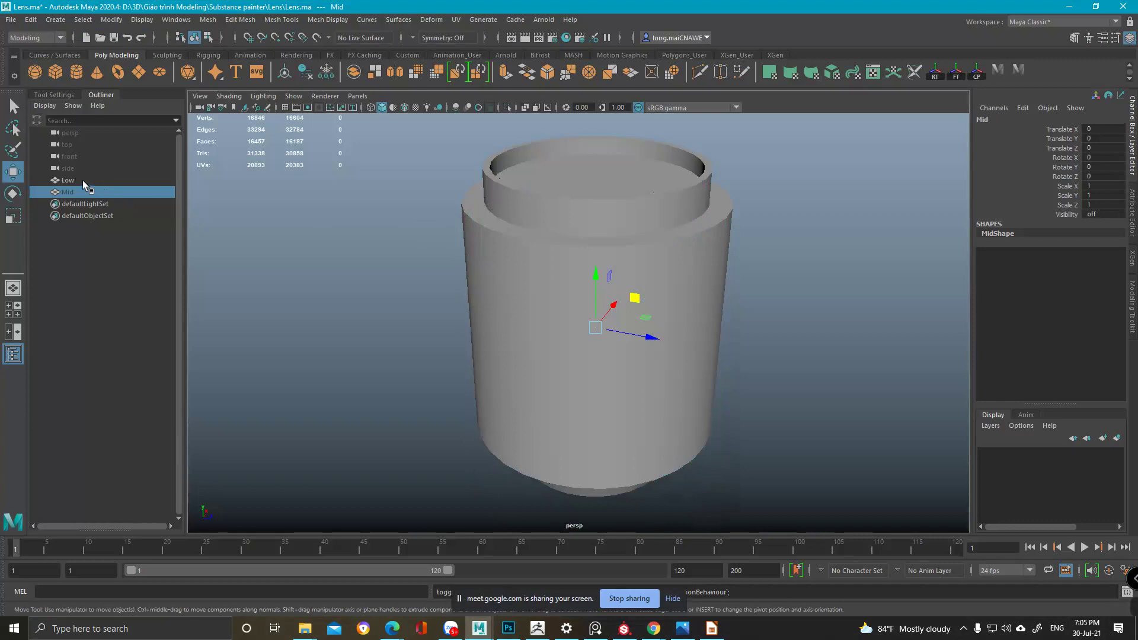
left_click(74, 181)
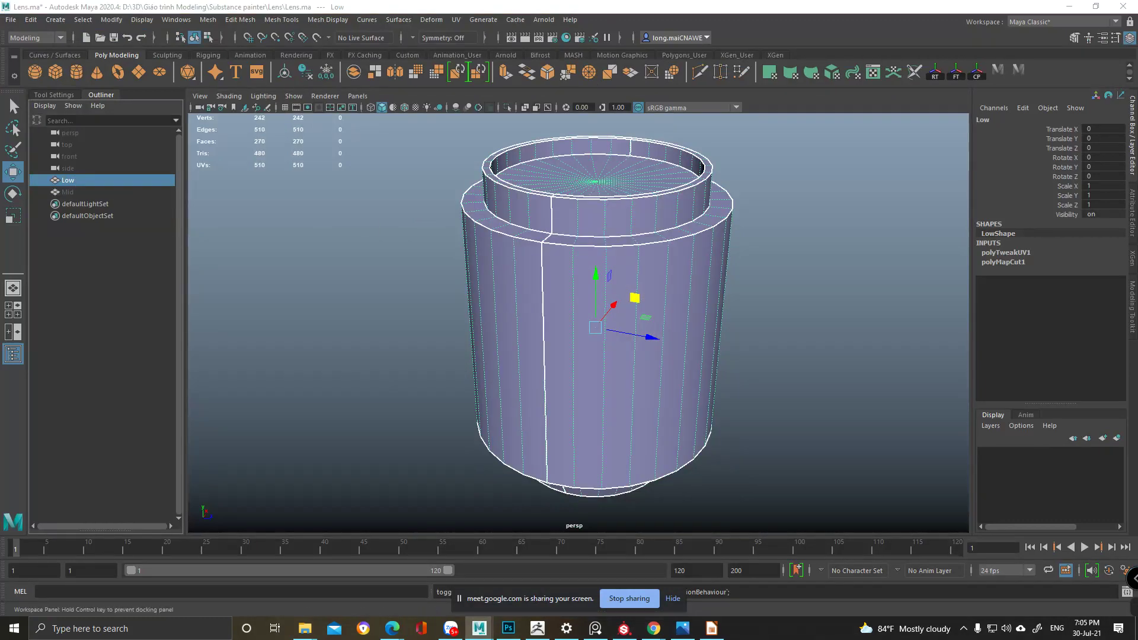
- Bring up the Low mesh's UV layout in the UV Editor, and select a face near the body's lower edge to locate it in the UVs
left_click_drag(0, 134, 553, 368)
middle_click_drag(527, 261, 508, 183, "alt")
left_click_drag(453, 302, 682, 367, "alt")
right_click_drag(827, 437, 822, 471)
left_click_drag(643, 255, 608, 282, "alt")
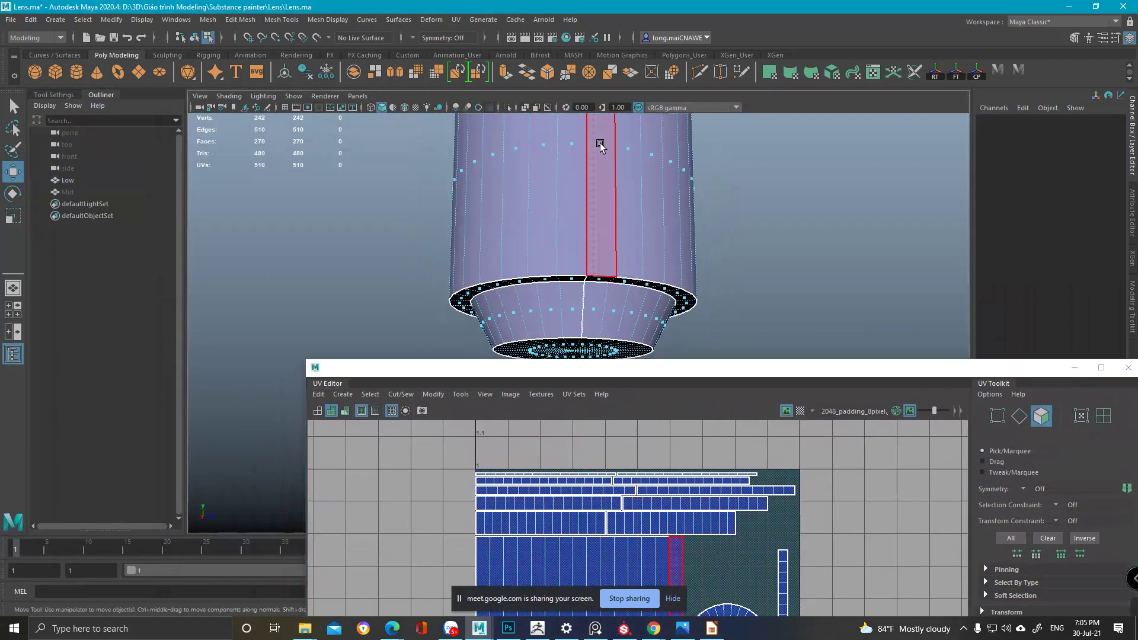
left_click(600, 147)
middle_click_drag(771, 283, 746, 214, "alt")
left_click_drag(746, 215, 741, 221, "alt")
scroll(688, 442, "up", 5)
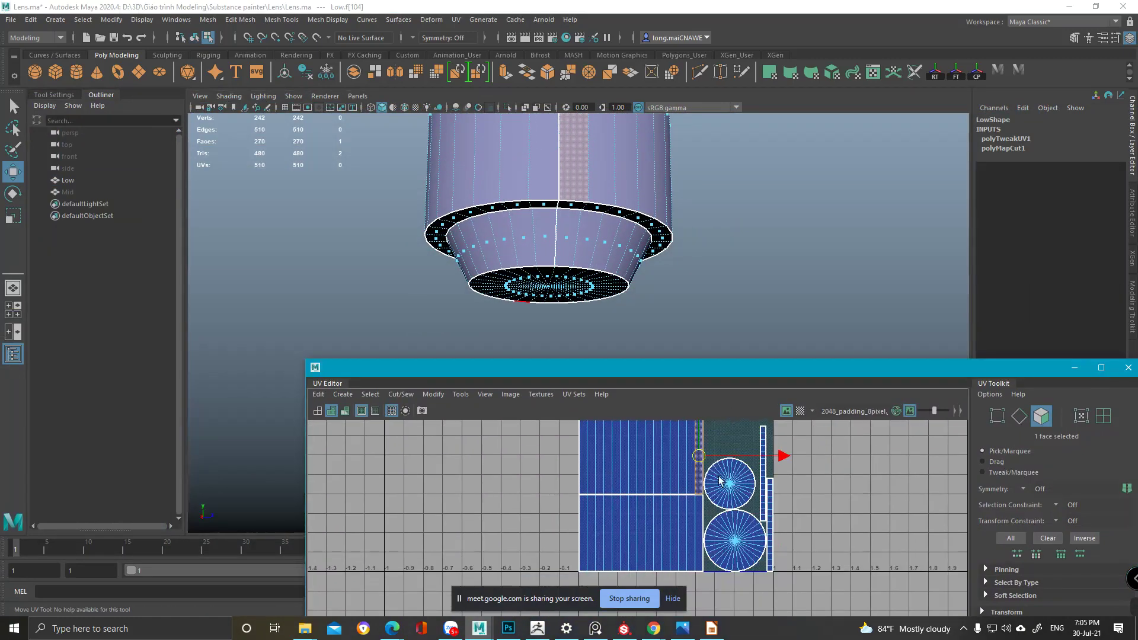
- Examine the UV shells in the UV Editor and the lens's lower end in the viewport
scroll(688, 483, "up", 3)
left_click_drag(700, 295, 723, 320, "alt")
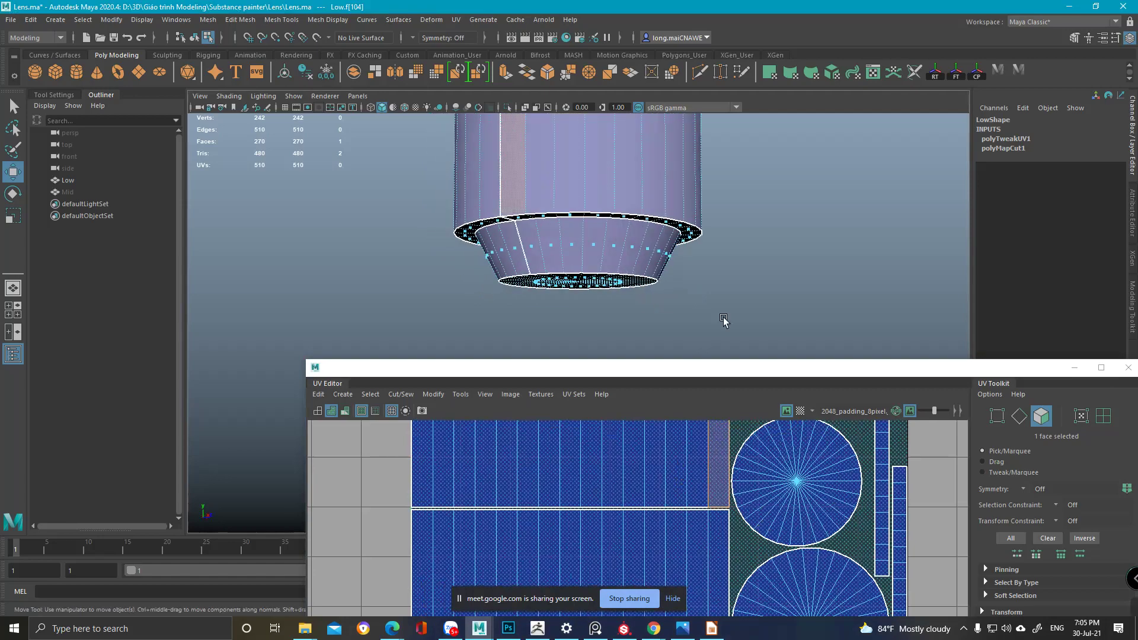
left_click_drag(763, 374, 562, 181)
left_click(861, 174)
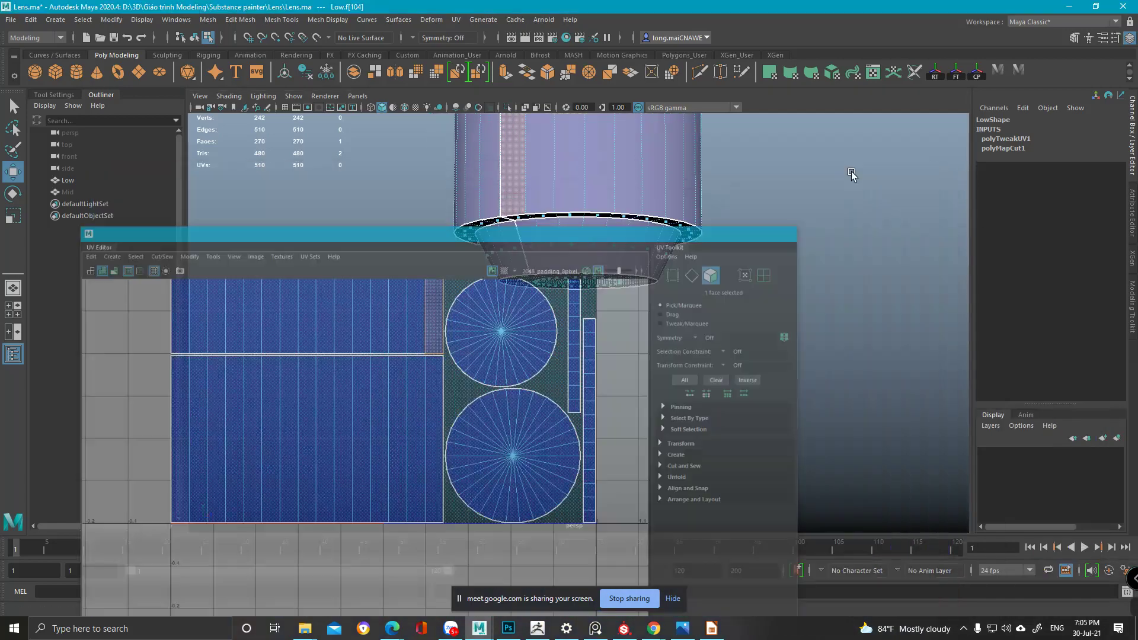
- Switch to Substance Painter and examine the Normal mesh map on the lens's barrel and end cap
left_click(1069, 7)
middle_click_drag(617, 278, 674, 258, "alt")
left_click_drag(674, 257, 582, 247, "alt")
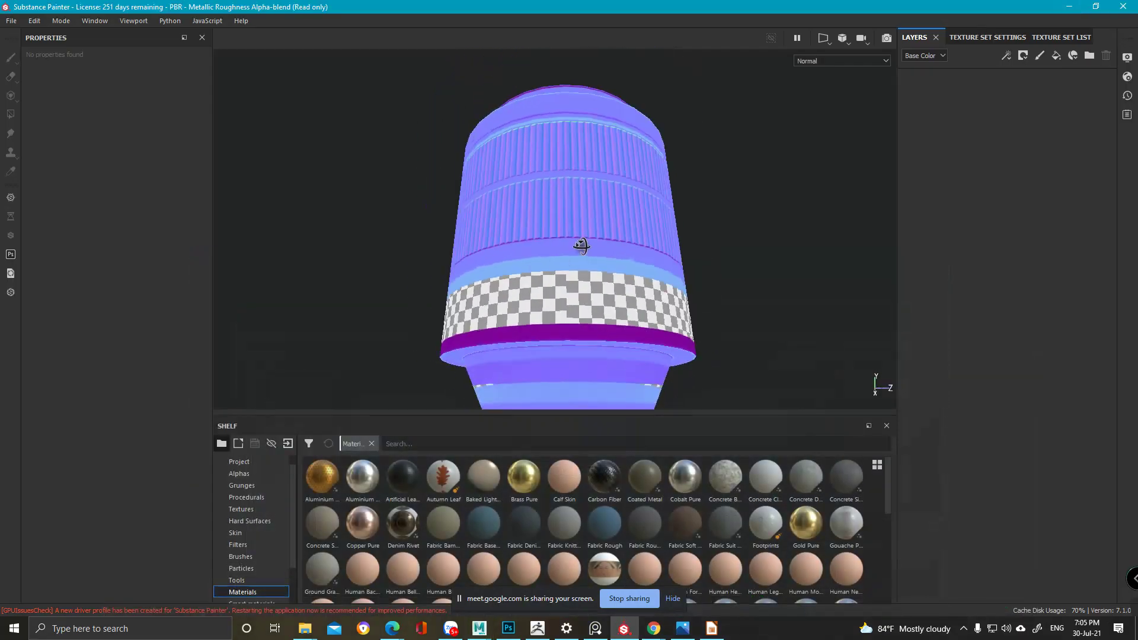
right_click_drag(581, 247, 656, 369, "alt")
left_click_drag(656, 370, 639, 253, "alt")
middle_click_drag(628, 161, 623, 259, "alt")
left_click_drag(623, 259, 559, 192, "alt")
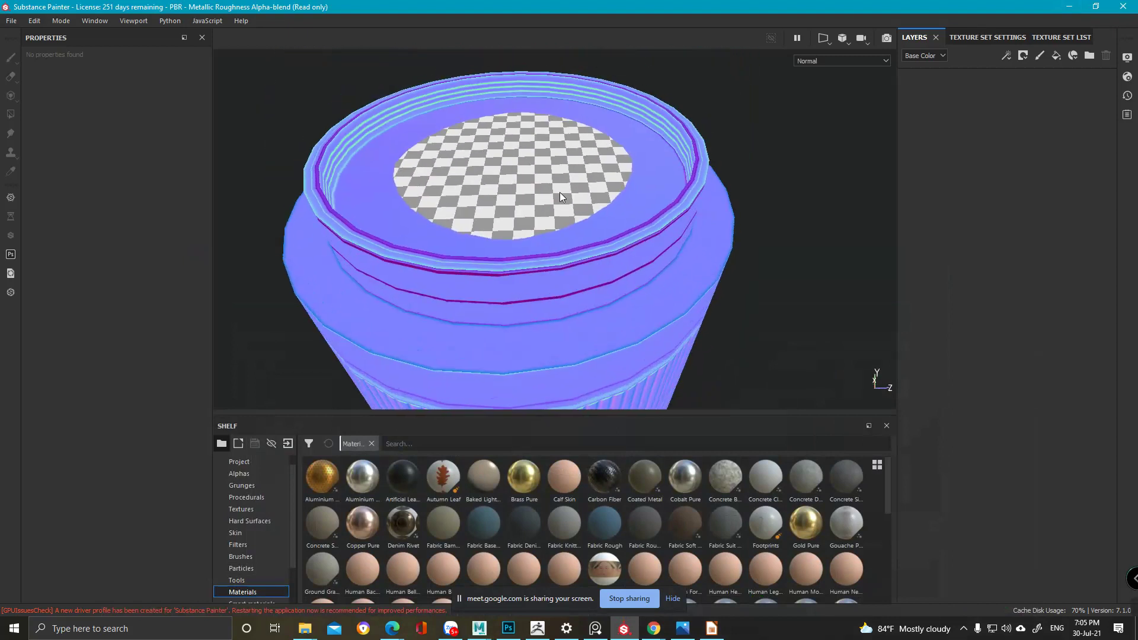
- Show the texture set settings and display the Ambient occlusion mesh map to examine the lens's end cap
left_click(1061, 37)
left_click(981, 37)
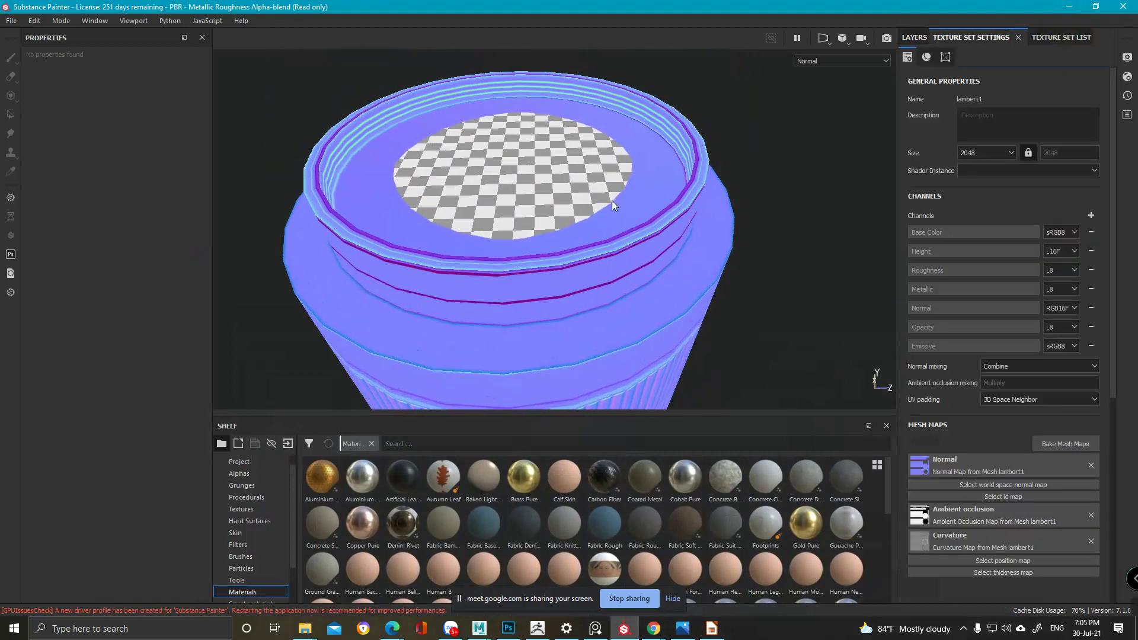
left_click(839, 61)
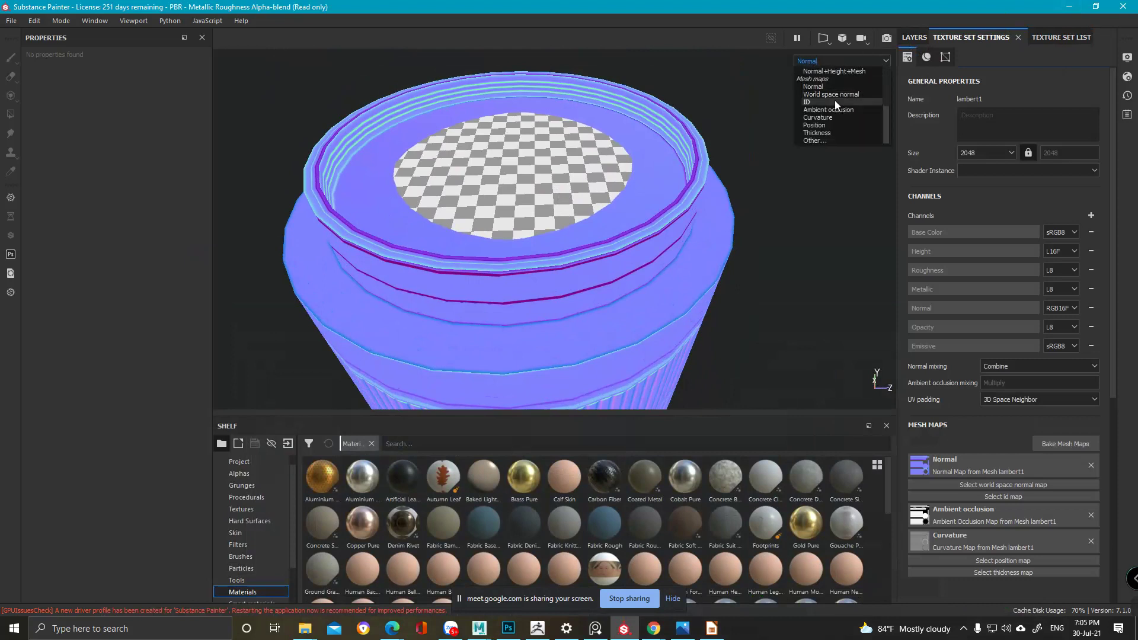
left_click(830, 111)
left_click_drag(546, 169, 469, 264, "alt")
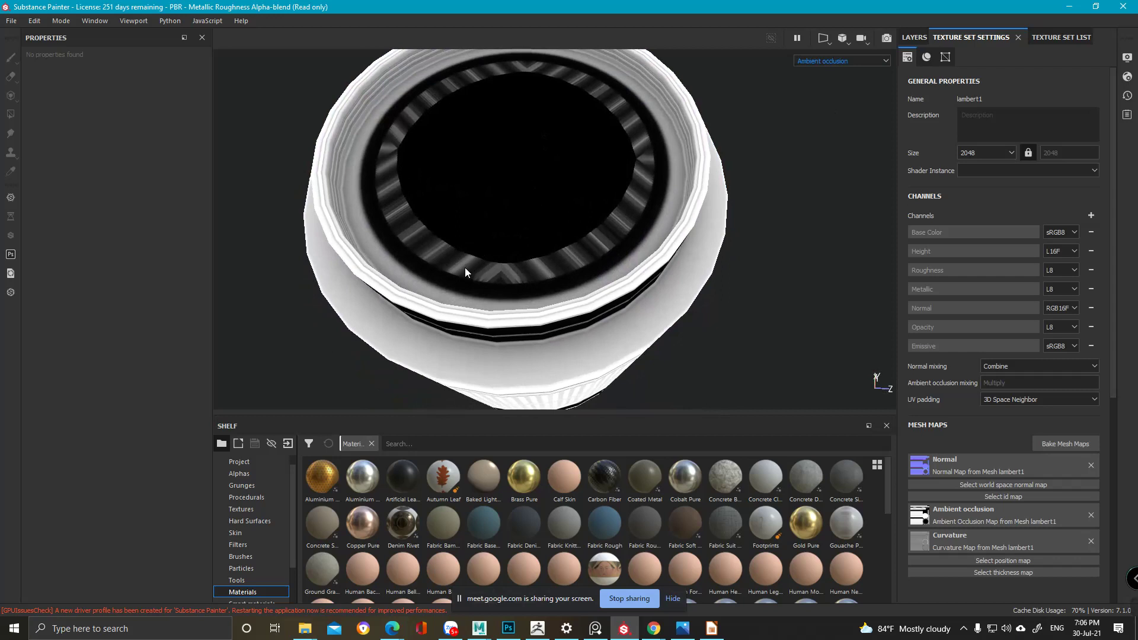
- Check the mesh file and settings in the project configuration, leaving them as they are
left_click(8, 22)
left_click(58, 59)
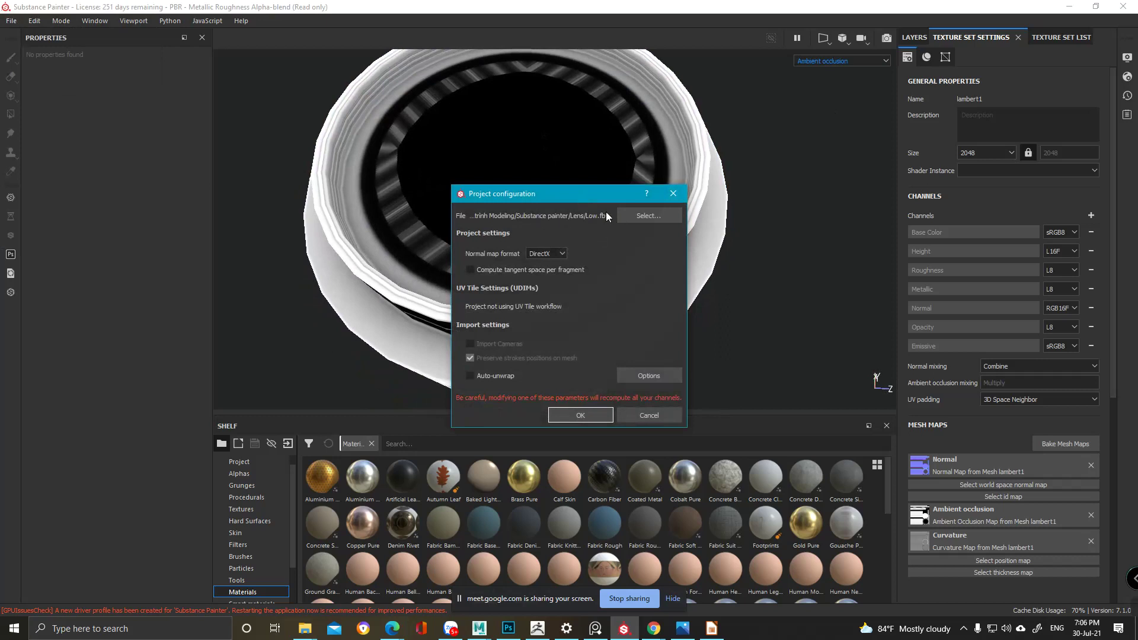
left_click(672, 194)
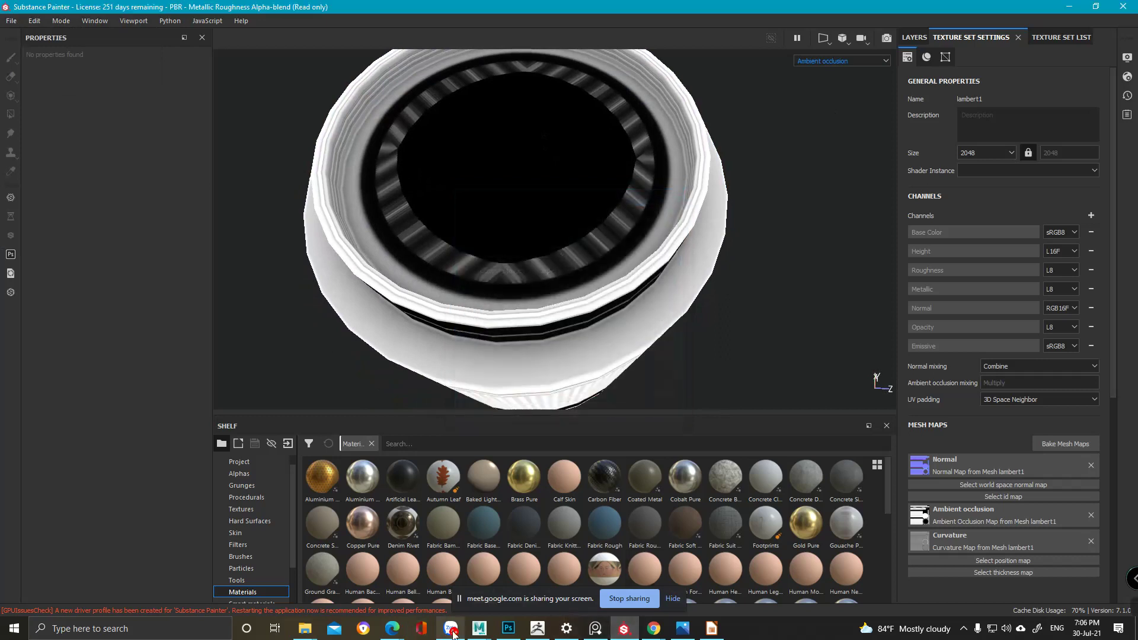
- Switch to Maya and start a new scene without saving the changes to Lens.ma
left_click(477, 628)
mouse_move(478, 630)
left_click(605, 569)
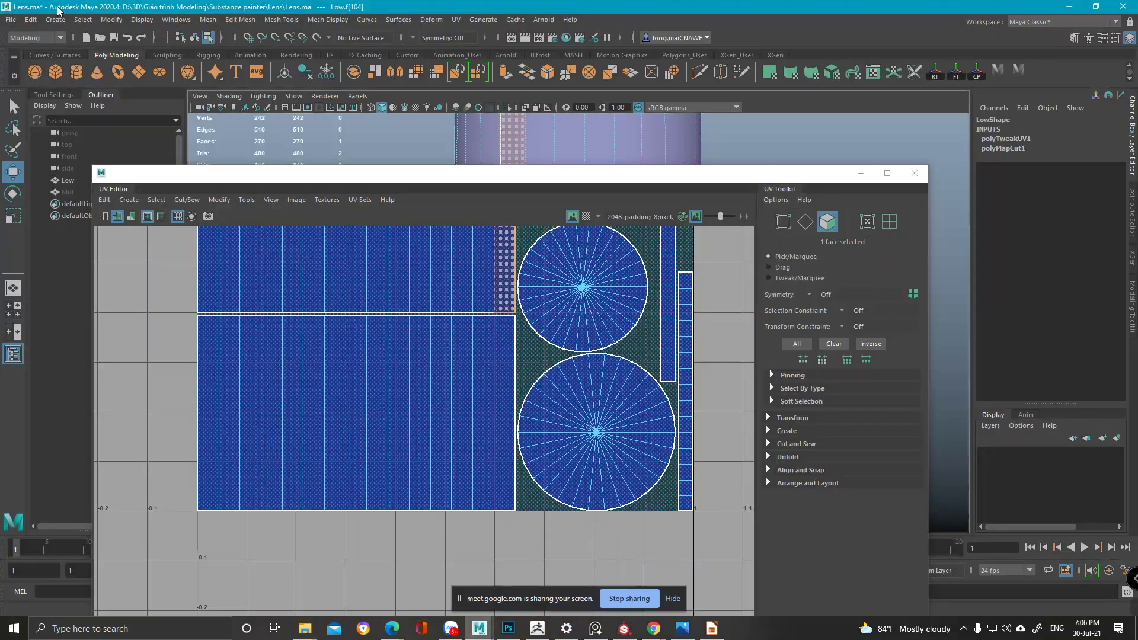
left_click(8, 19)
left_click(37, 41)
left_click(512, 318)
left_click(516, 317)
- Start importing a file and copy the Lens folder's path from File Explorer
left_click(10, 19)
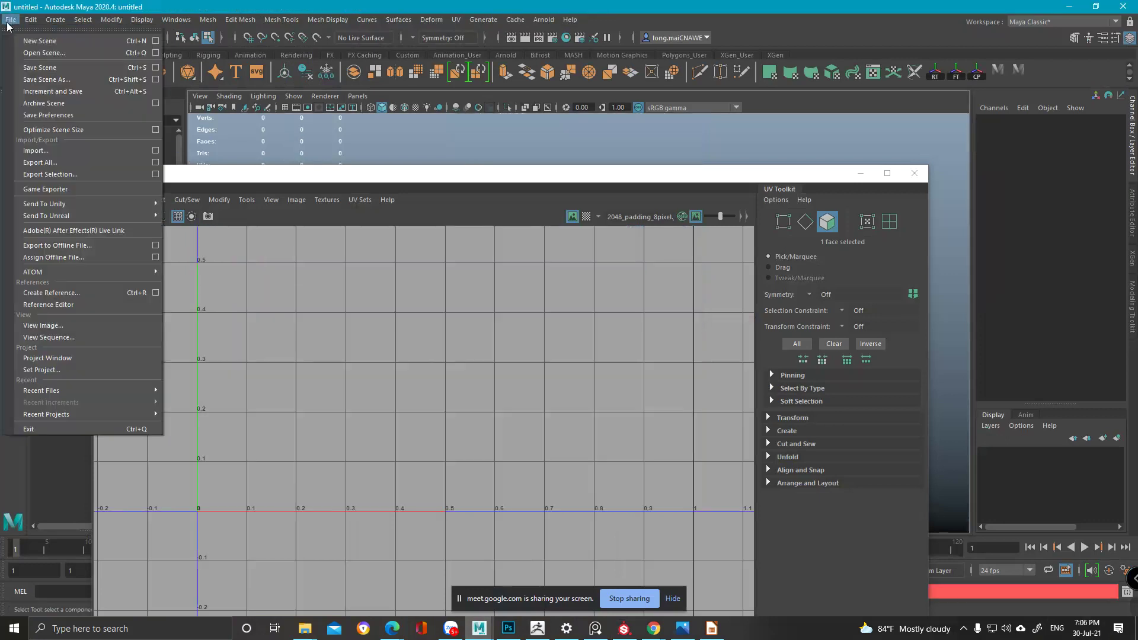
left_click(63, 152)
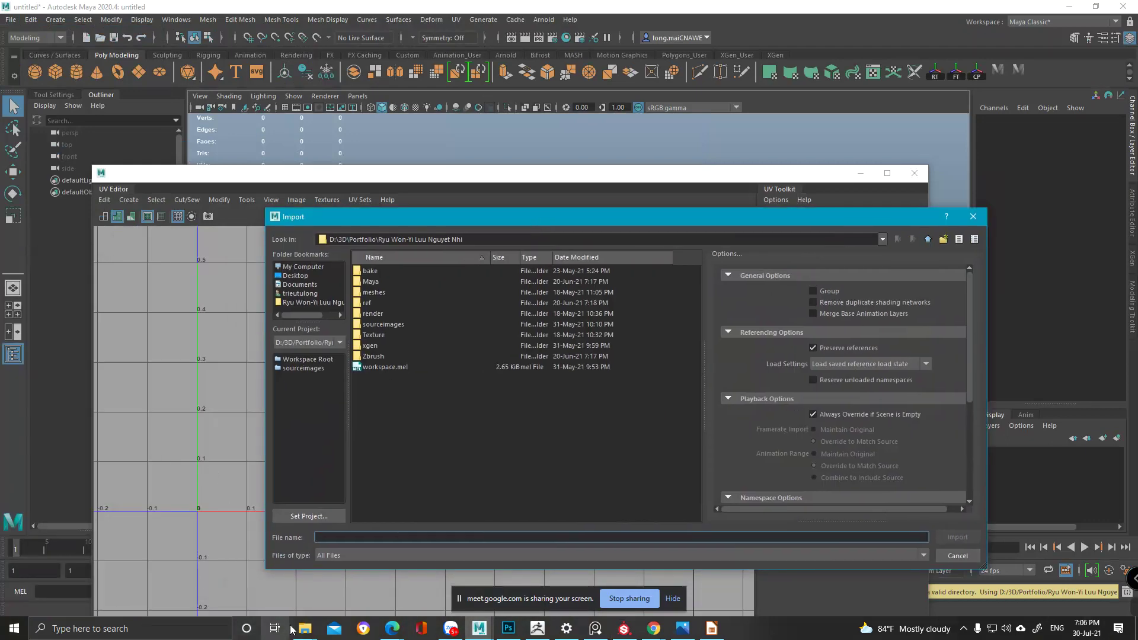
mouse_move(302, 628)
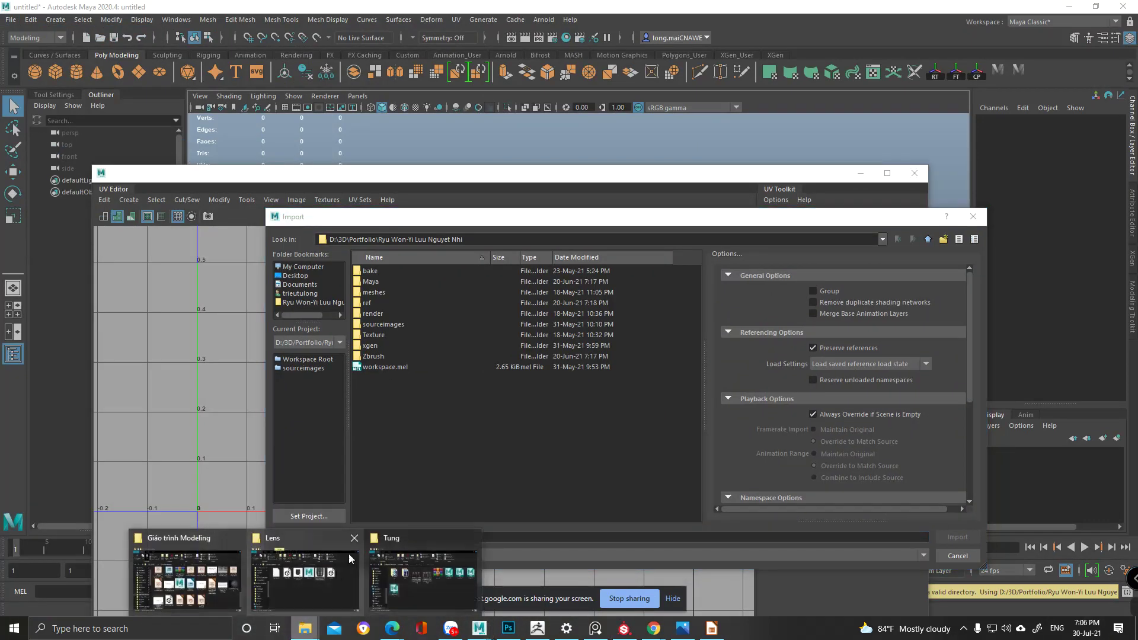
left_click(290, 582)
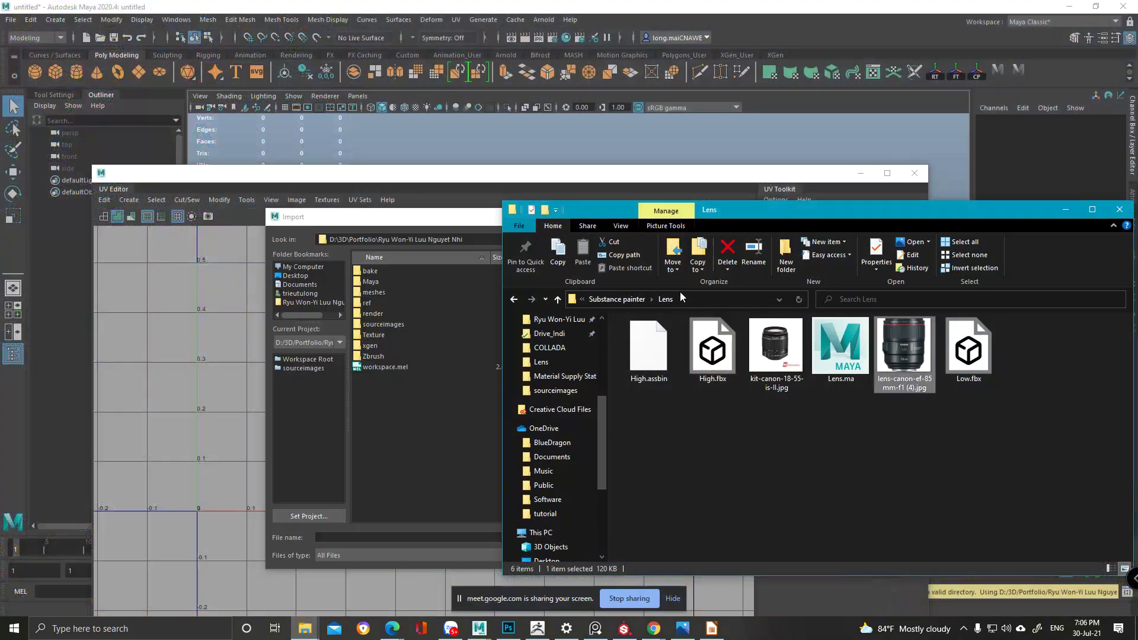
left_click(677, 294)
key("ctrl+c")
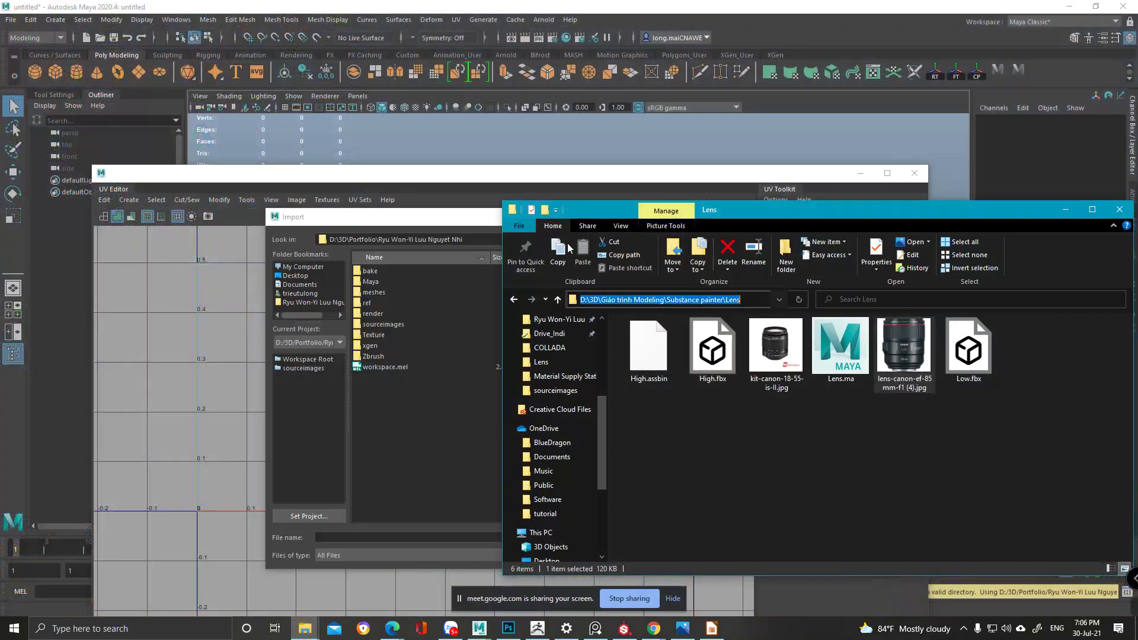
- Set the import location to D:\3D\Giáo trình Modeling\Substance painter\Lens and import Low.fbx
left_click(482, 240)
left_click_drag(451, 239, 212, 193)
key("ctrl+v")
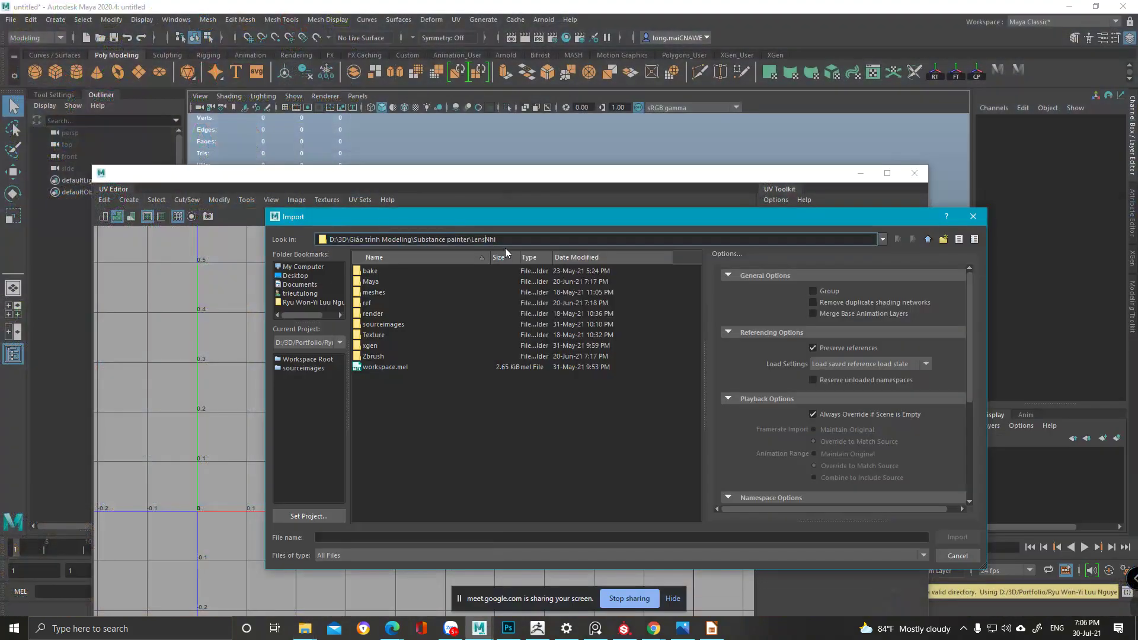
key("BackSpace")
key("BackSpace")
key("BackSpace")
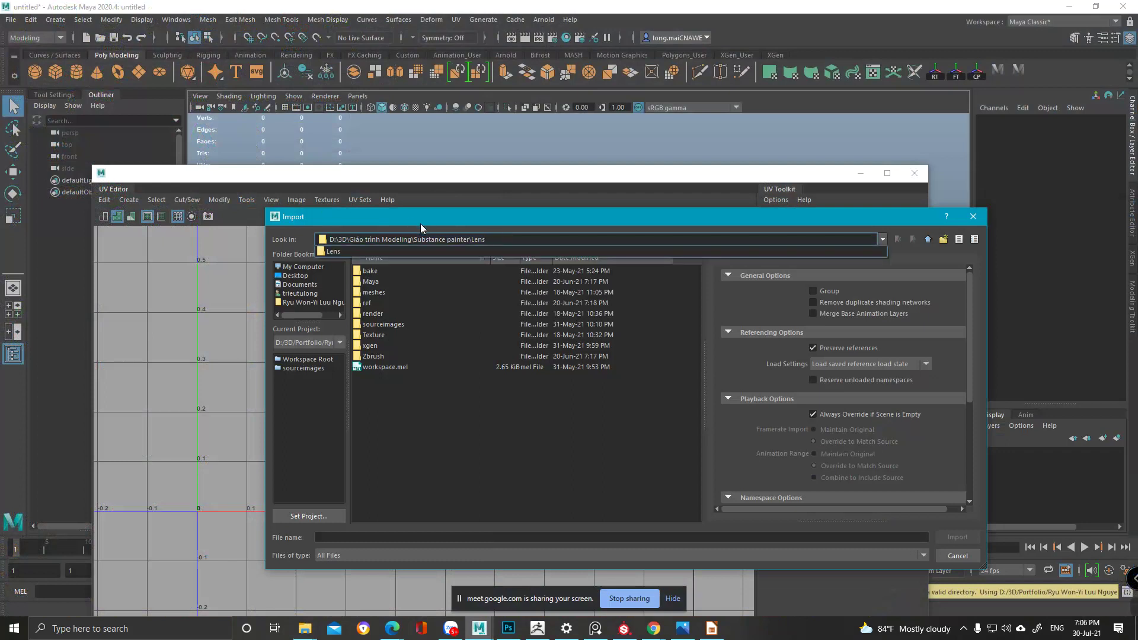
key("Return")
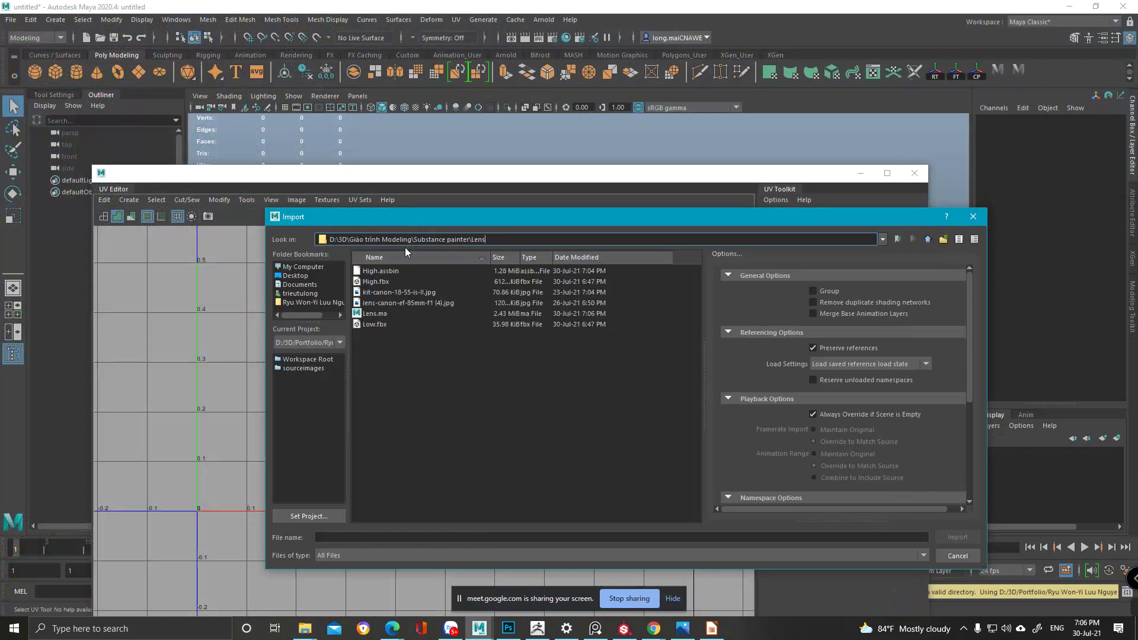
double_click(373, 326)
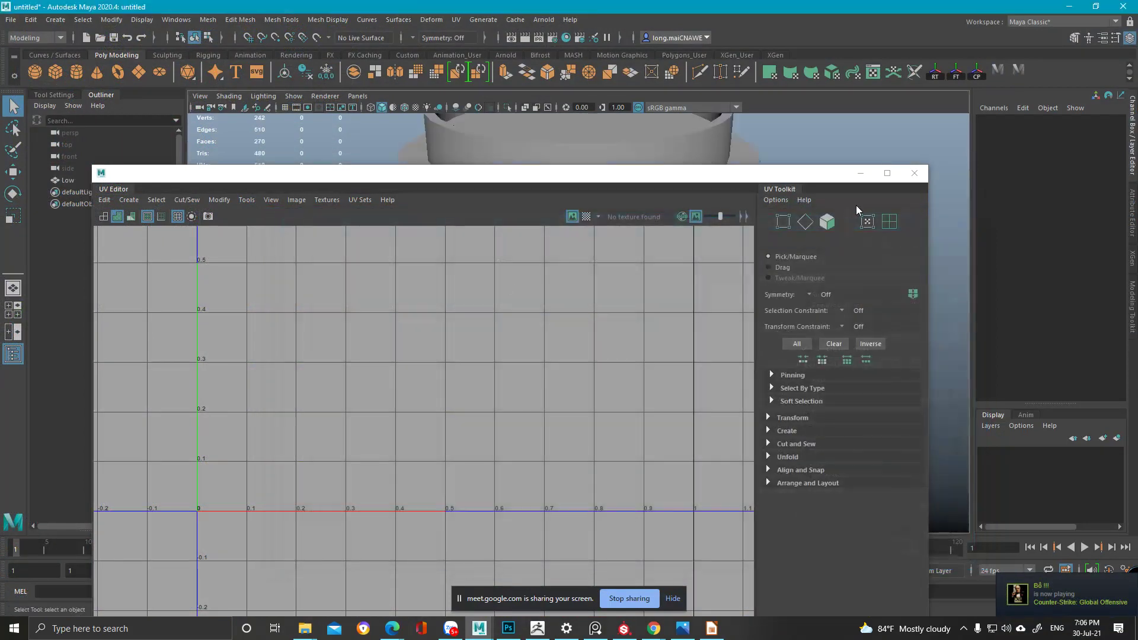
- Minimize the UV Editor to view the imported lens, and dismiss Maya's fatal error without sending an error report
left_click(860, 172)
left_click_drag(610, 180, 560, 248, "alt")
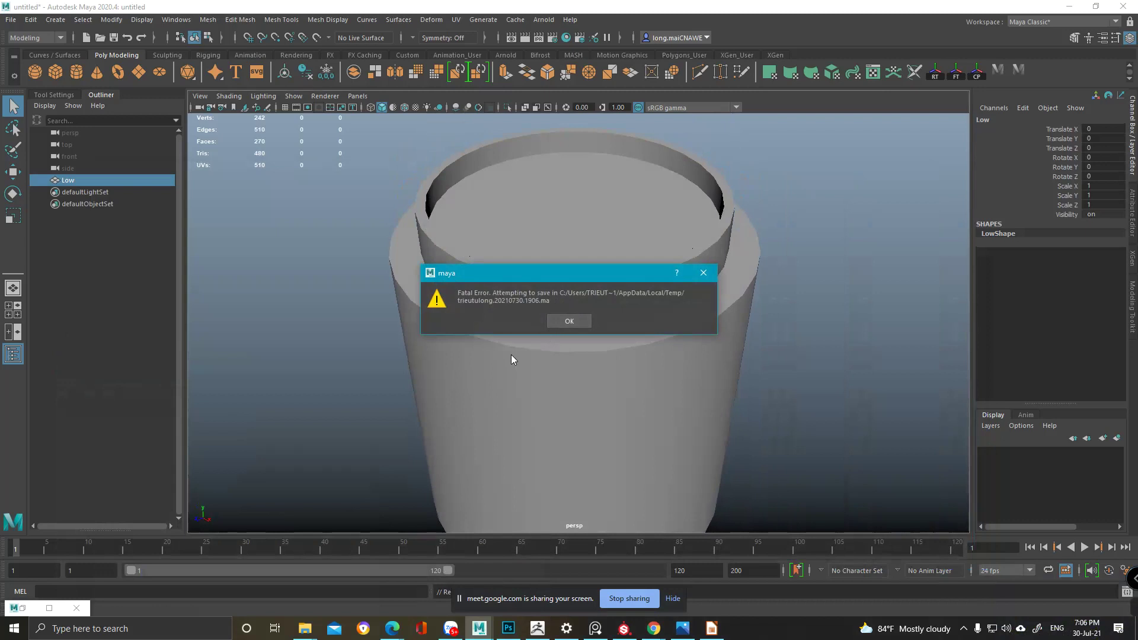
left_click(566, 320)
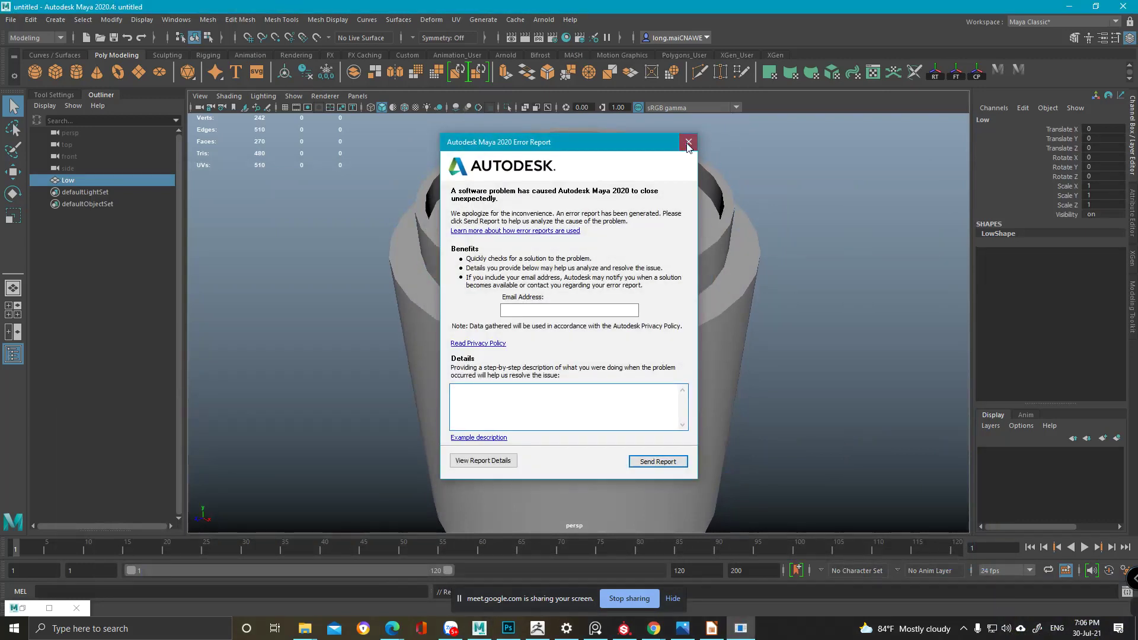
left_click(687, 143)
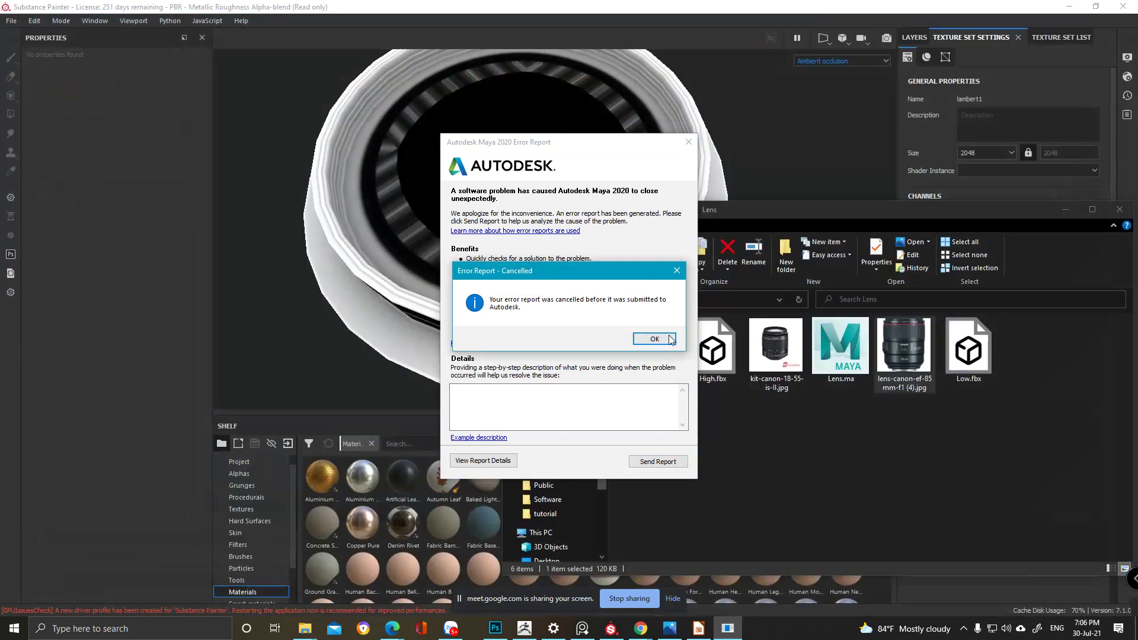
left_click(672, 335)
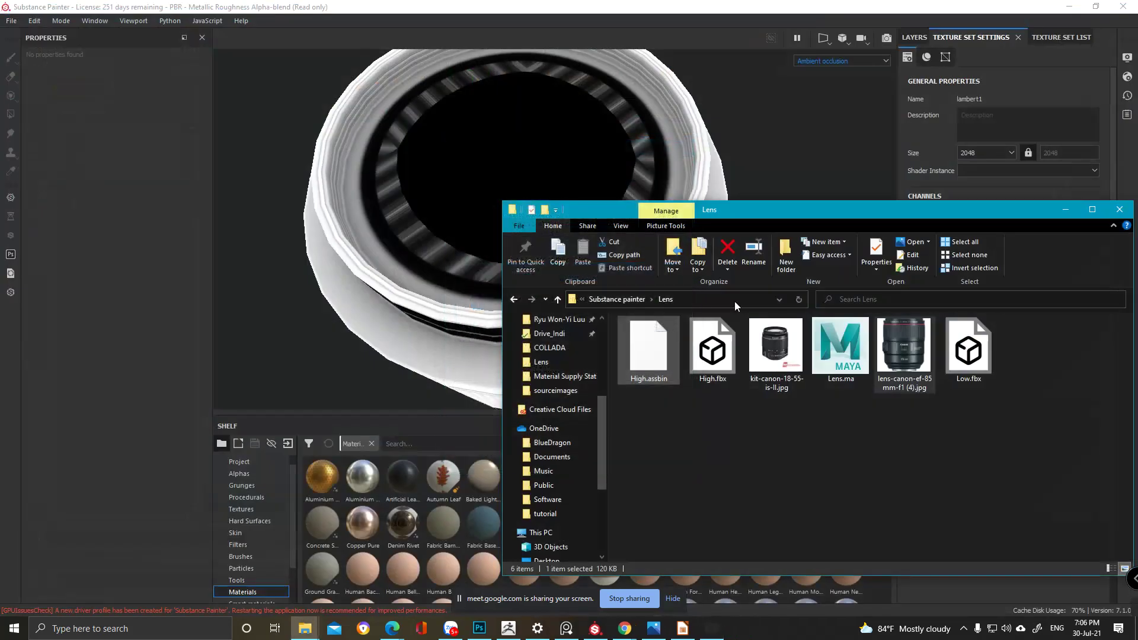
- Open Lens.ma from the Lens folder, maximize the Maya window and start a new scene without saving
double_click(853, 341)
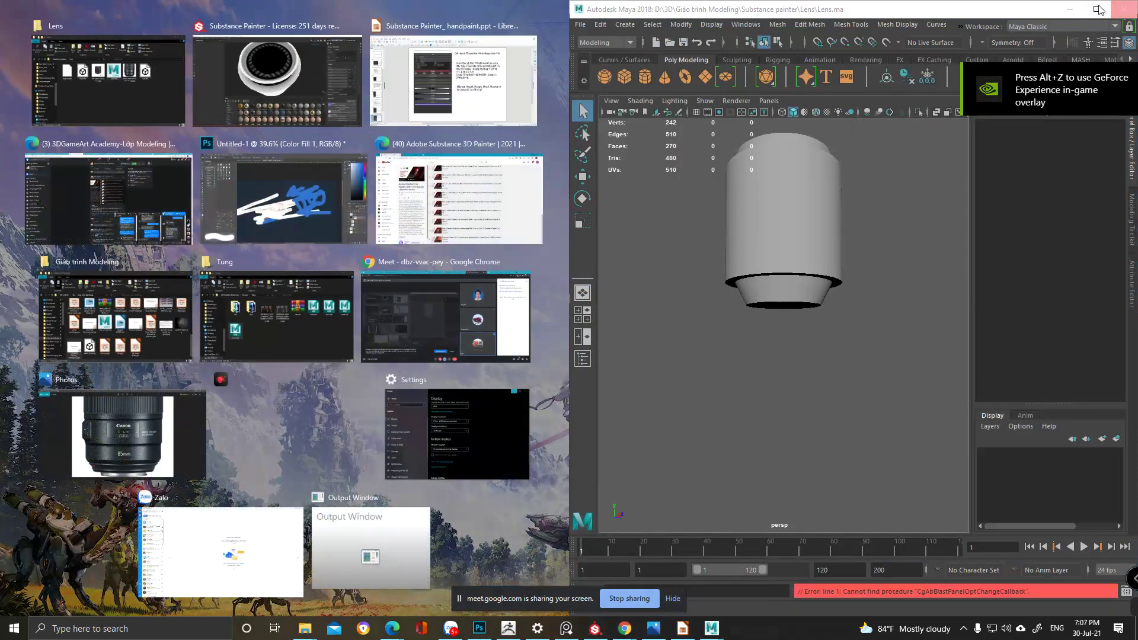
left_click(1097, 9)
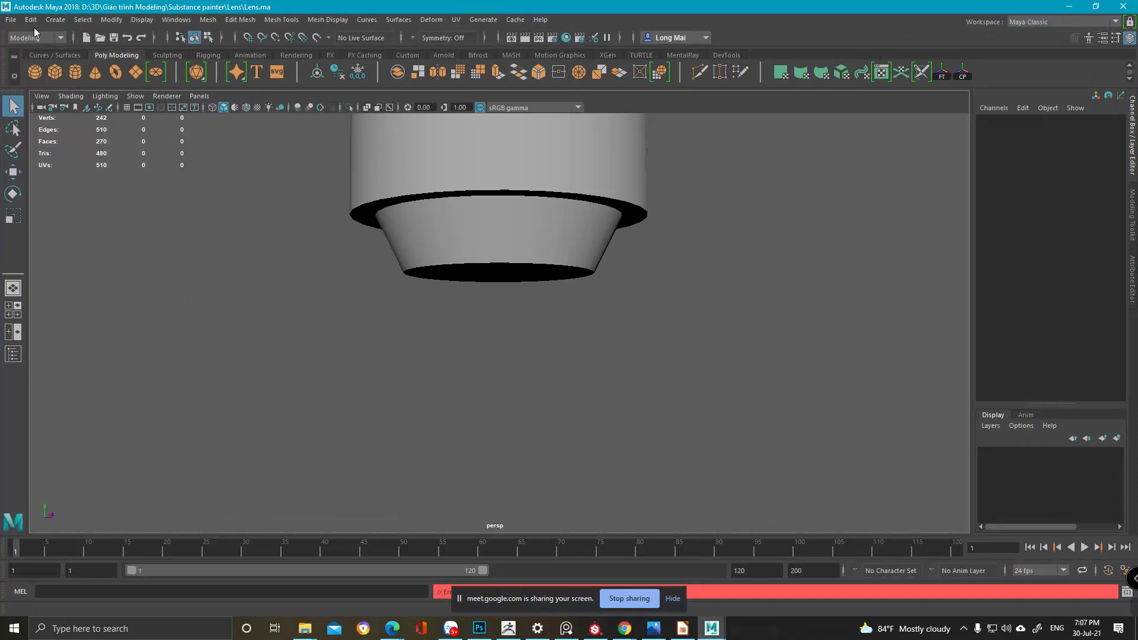
left_click(10, 20)
left_click(33, 41)
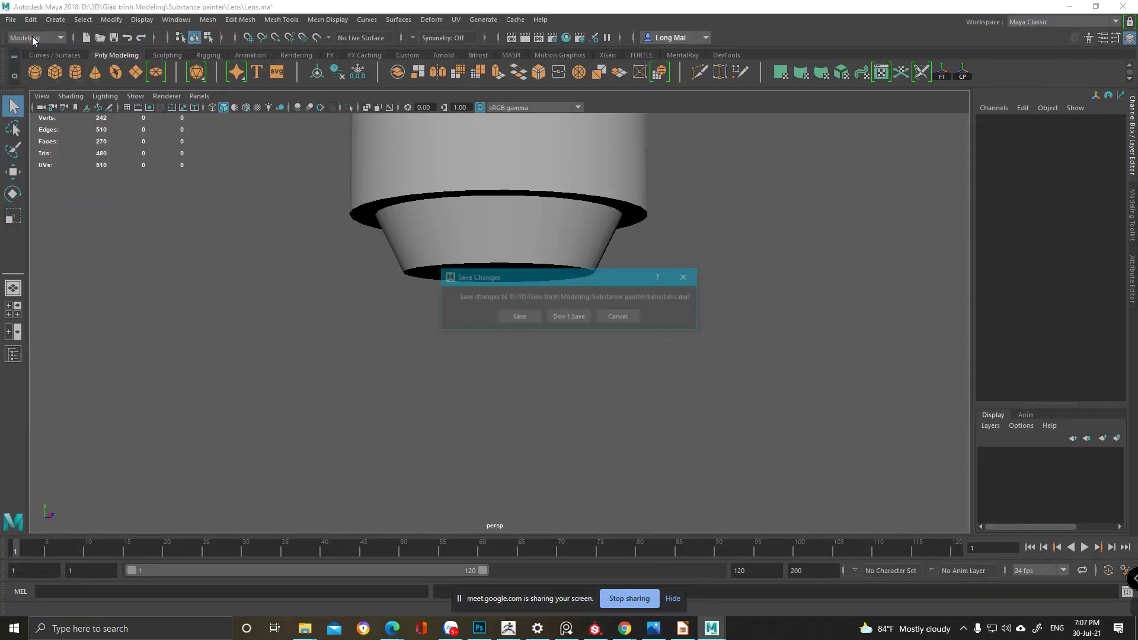
left_click(566, 316)
left_click(569, 388)
left_click(566, 317)
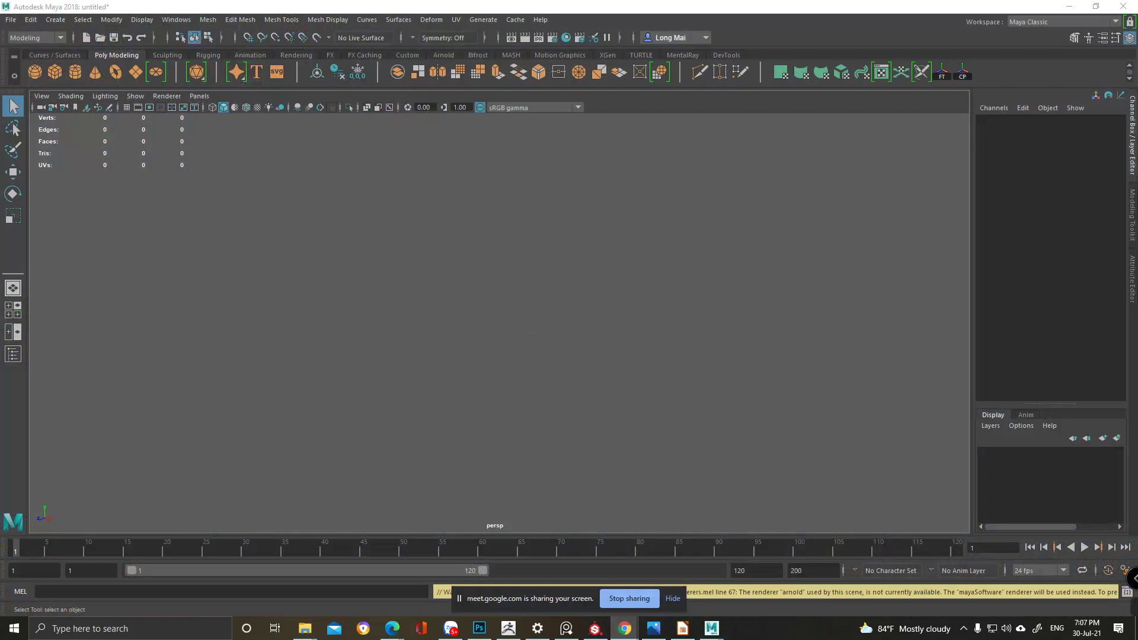
- Start another new scene, discarding the changes to the untitled one
left_click(537, 373)
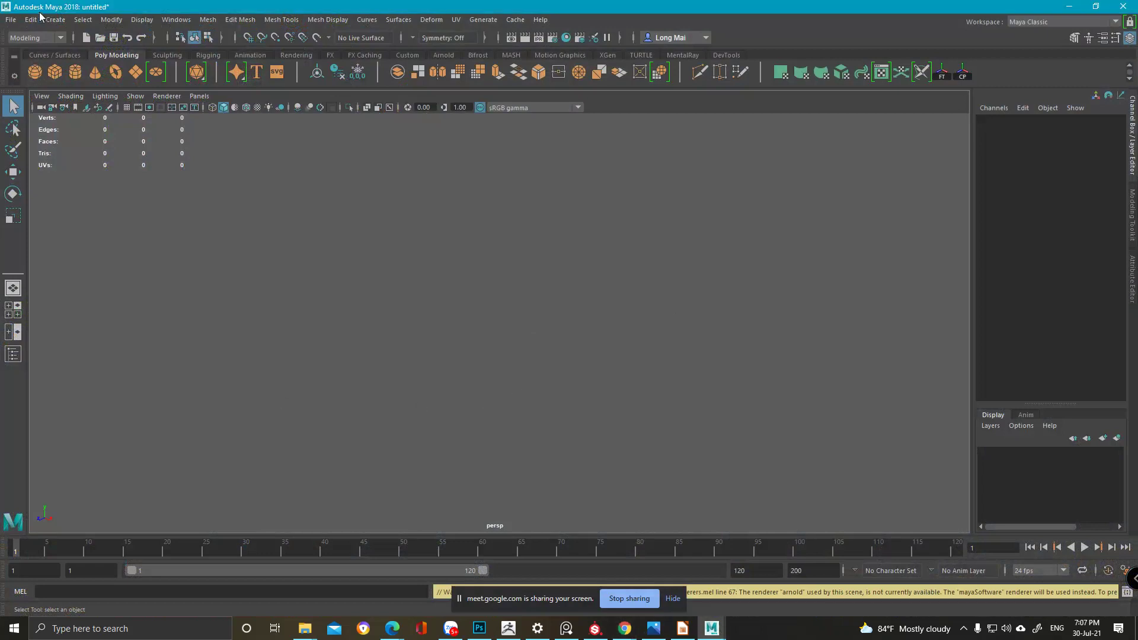
left_click(10, 19)
left_click(27, 39)
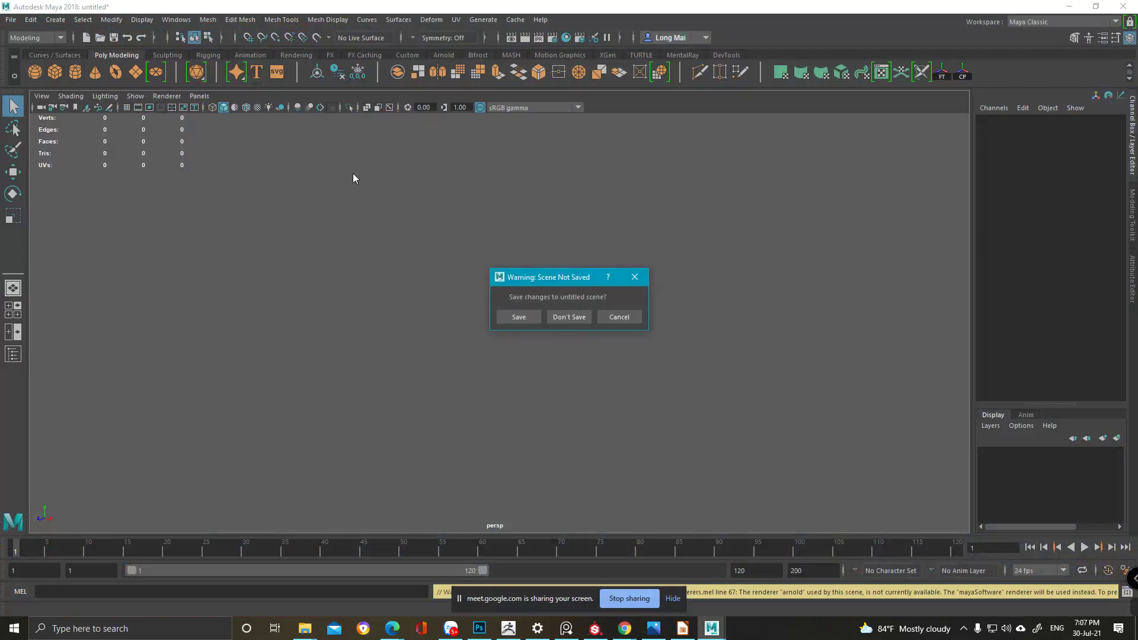
left_click(580, 317)
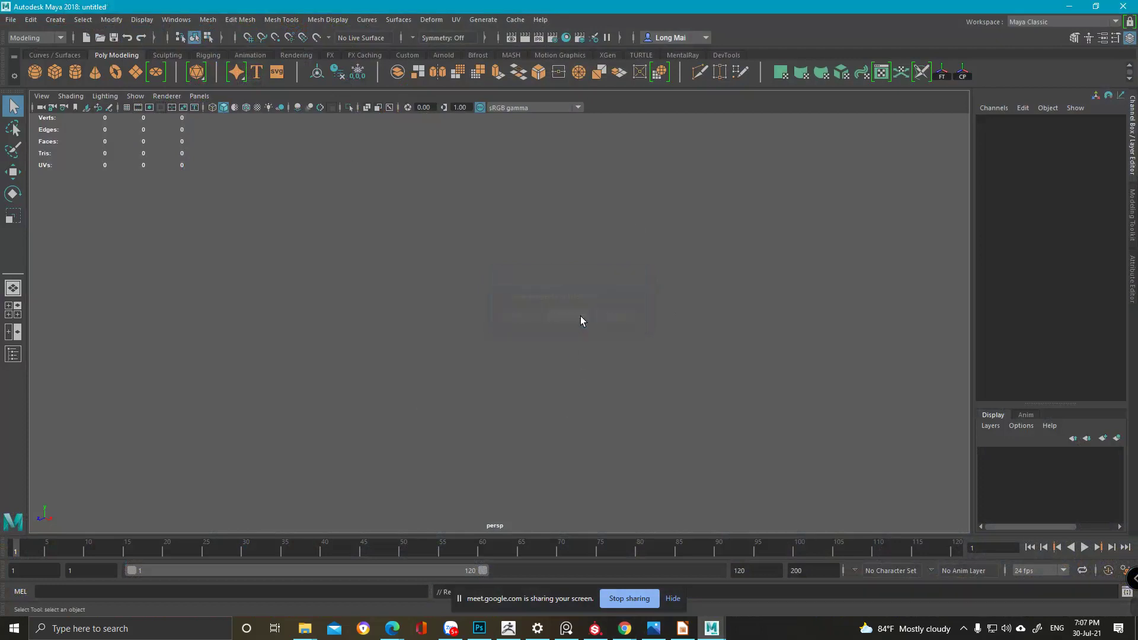
mouse_move(305, 628)
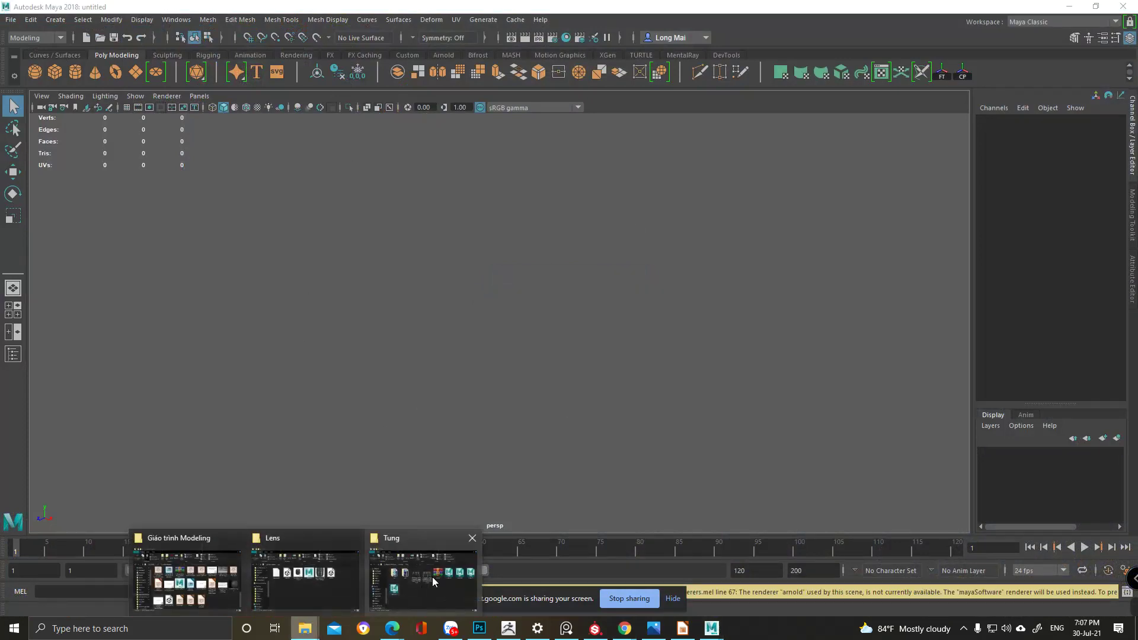
left_click(429, 582)
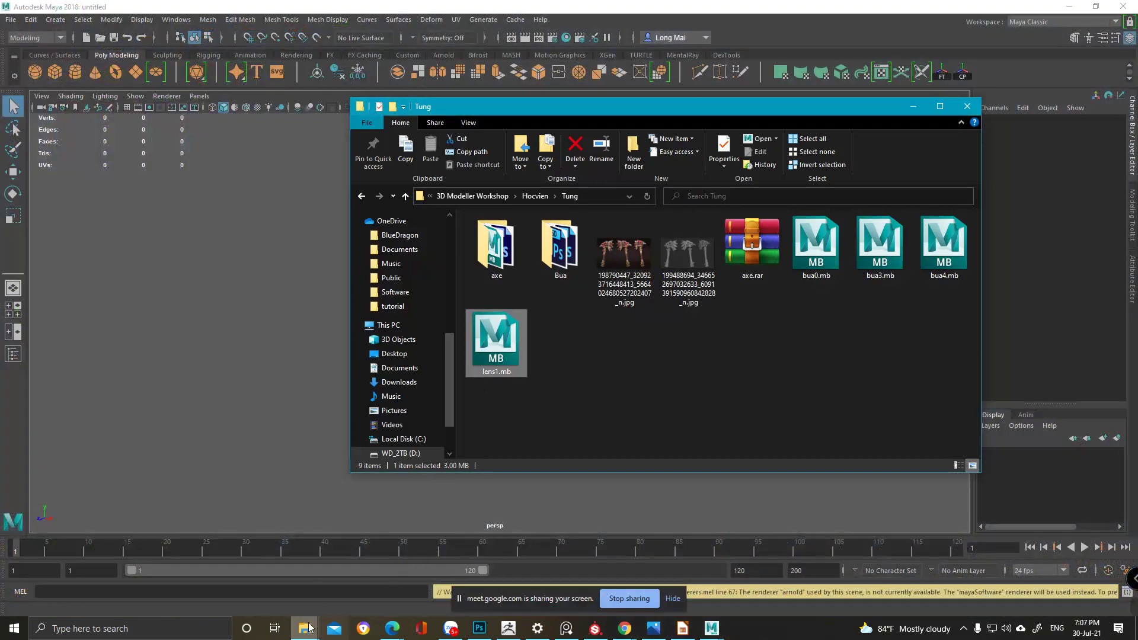
left_click(304, 628)
left_click(914, 106)
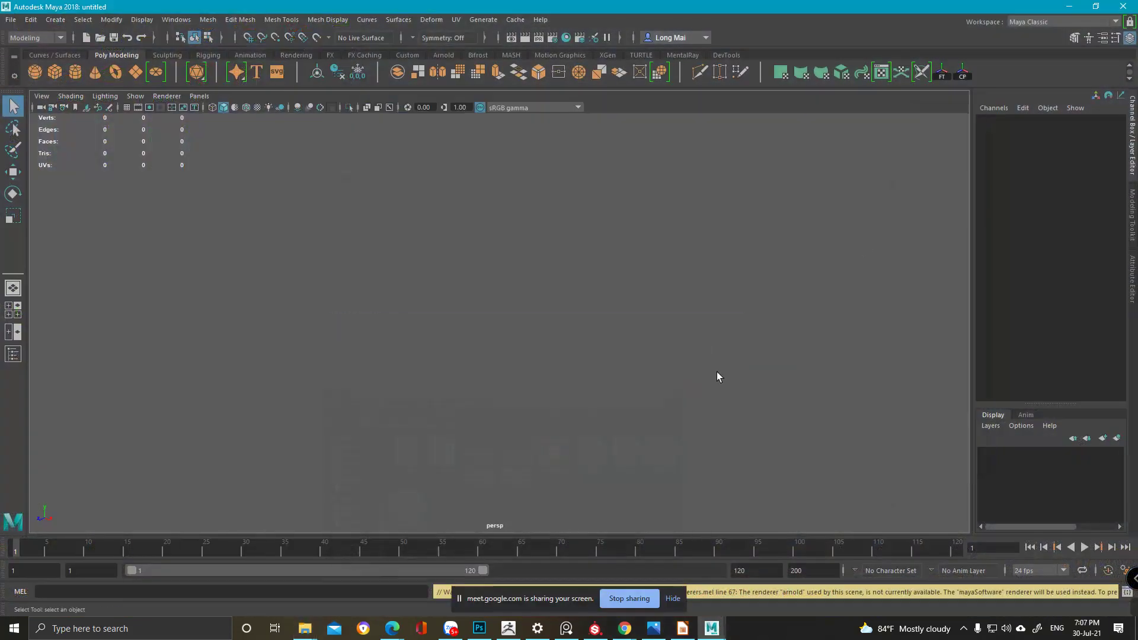
- Bring up the Lens folder in File Explorer and copy its full path
mouse_move(305, 628)
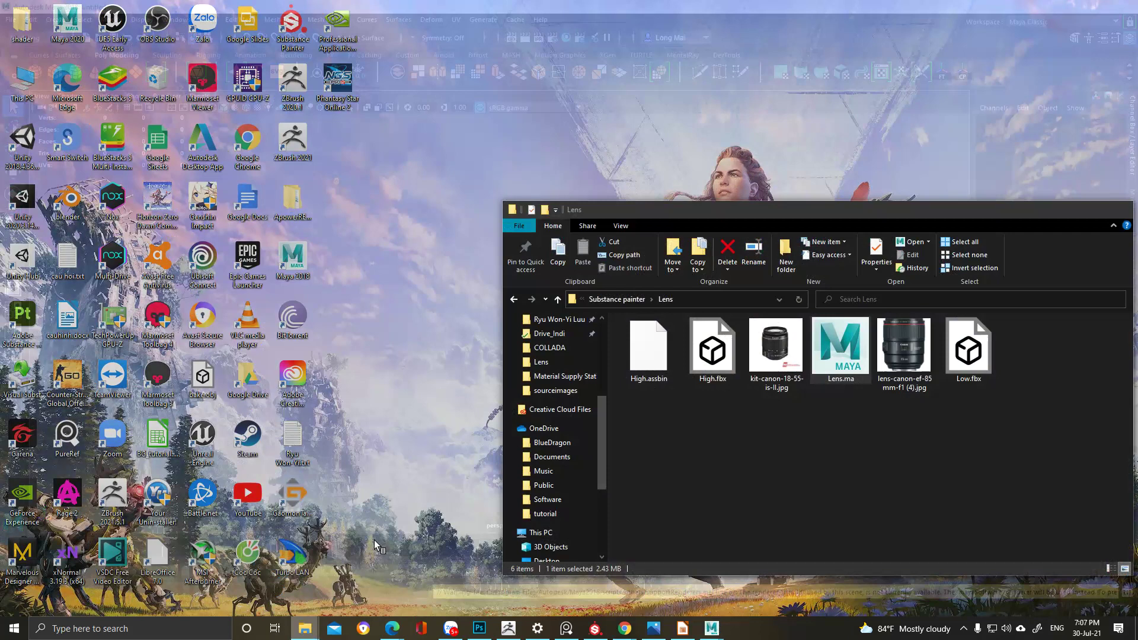
left_click(306, 578)
key("alt+d")
key("ctrl+c")
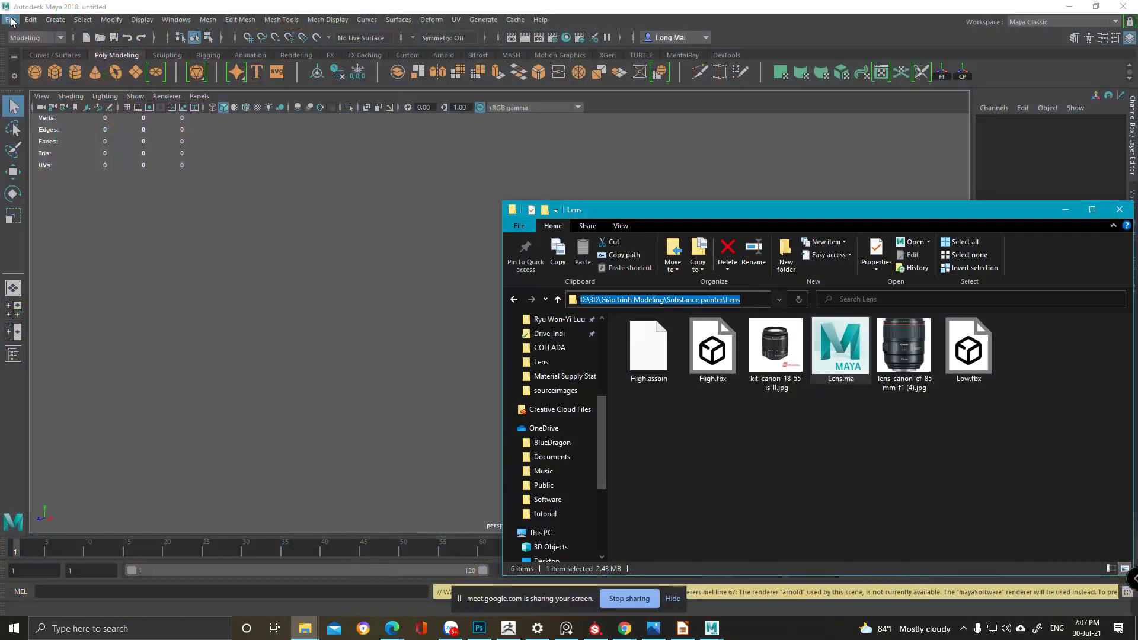
- Import Low.fbx into the empty Maya scene from the copied Lens folder path
left_click(83, 6)
left_click(12, 20)
left_click(12, 21)
left_click(11, 21)
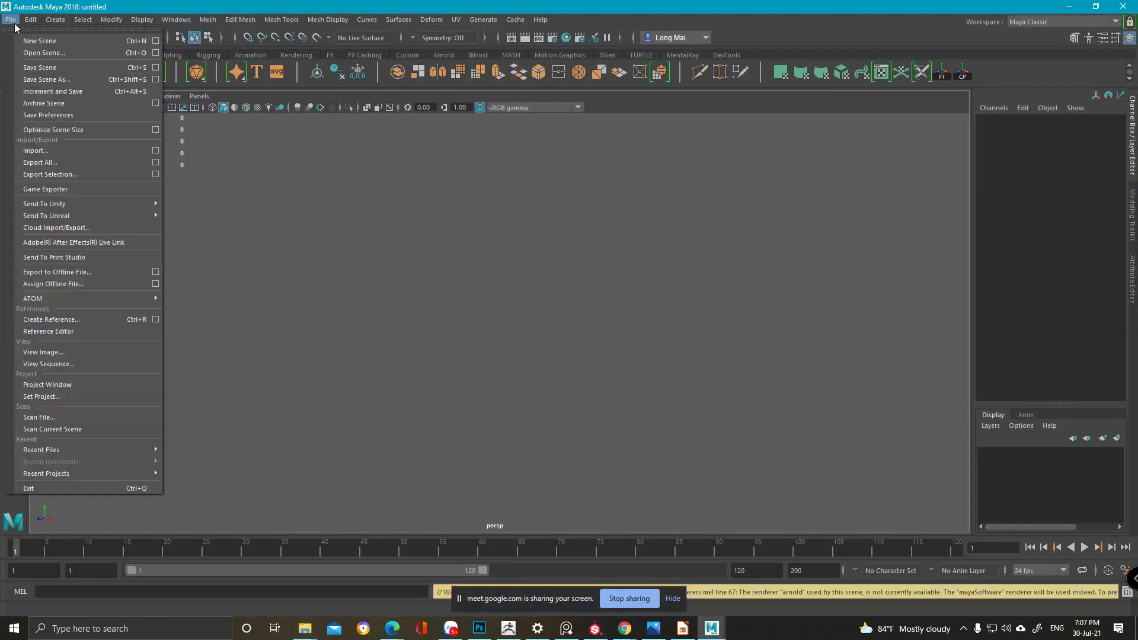
left_click(70, 152)
triple_click(880, 333)
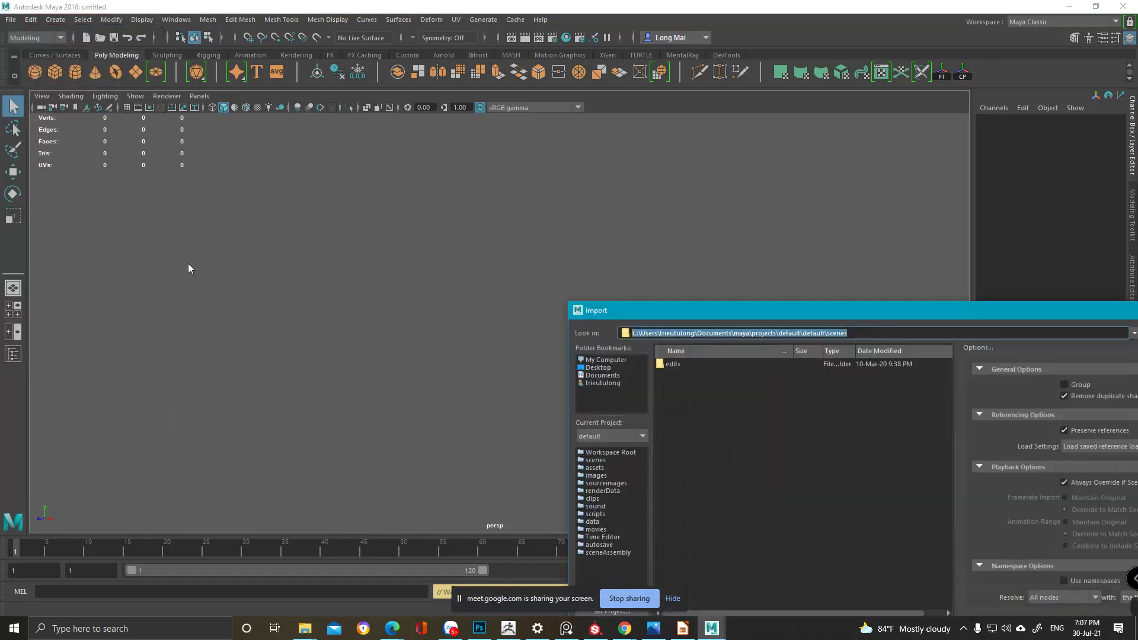
key("ctrl+v")
left_click_drag(781, 312, 477, 140)
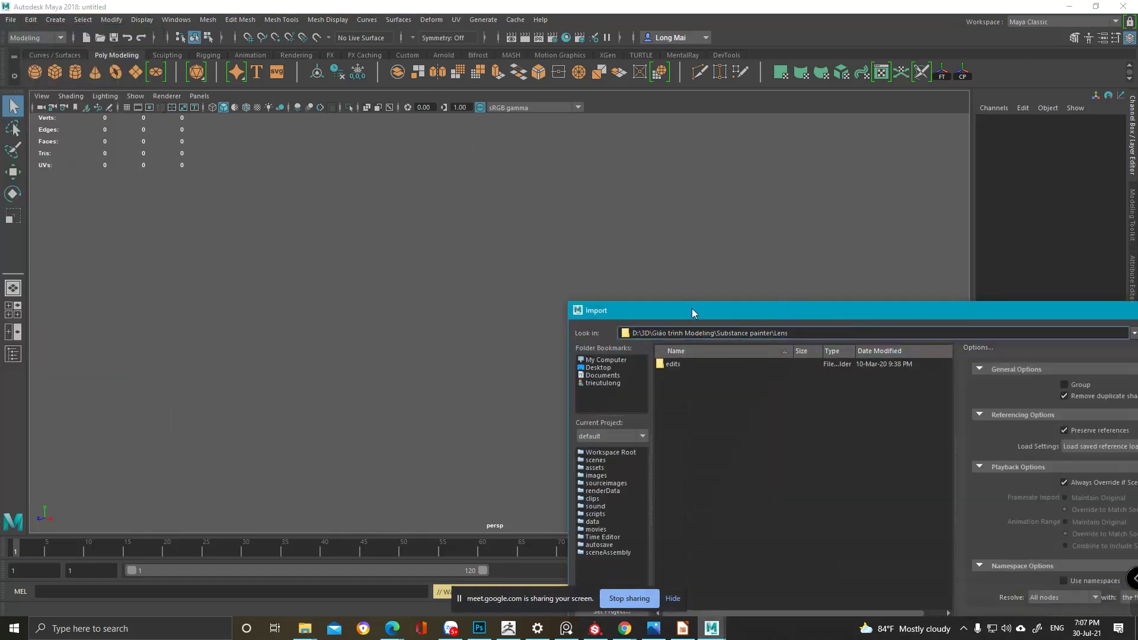
left_click_drag(693, 313, 351, 113)
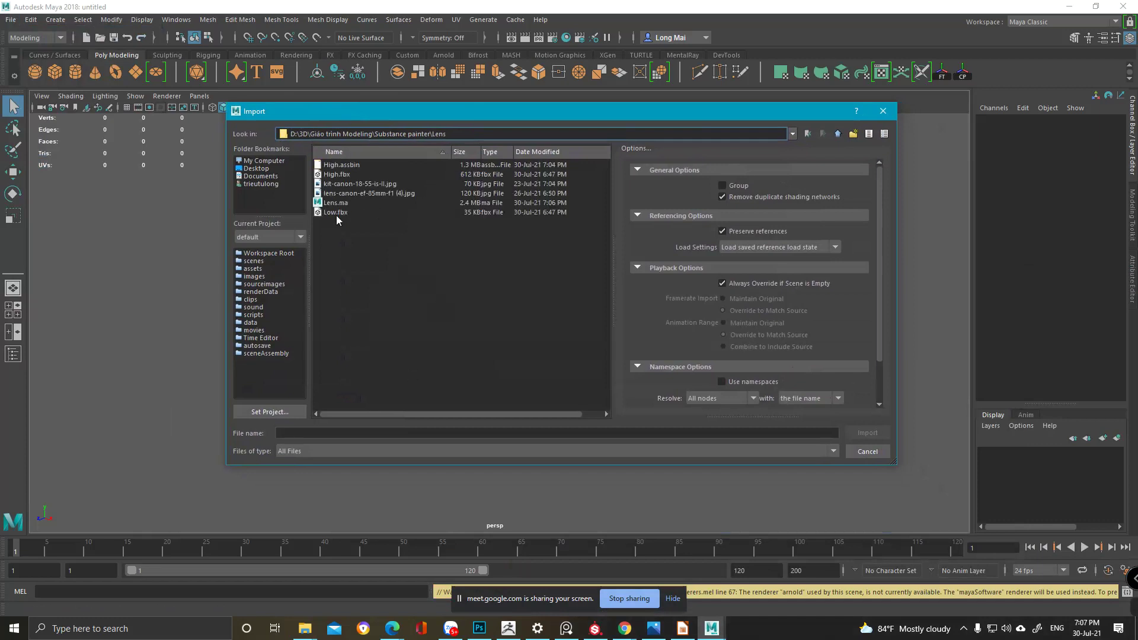
double_click(336, 212)
- Select the imported low-poly lens and examine its UV layout in the UV Editor
left_click_drag(559, 257, 513, 224, "alt")
left_click(506, 240)
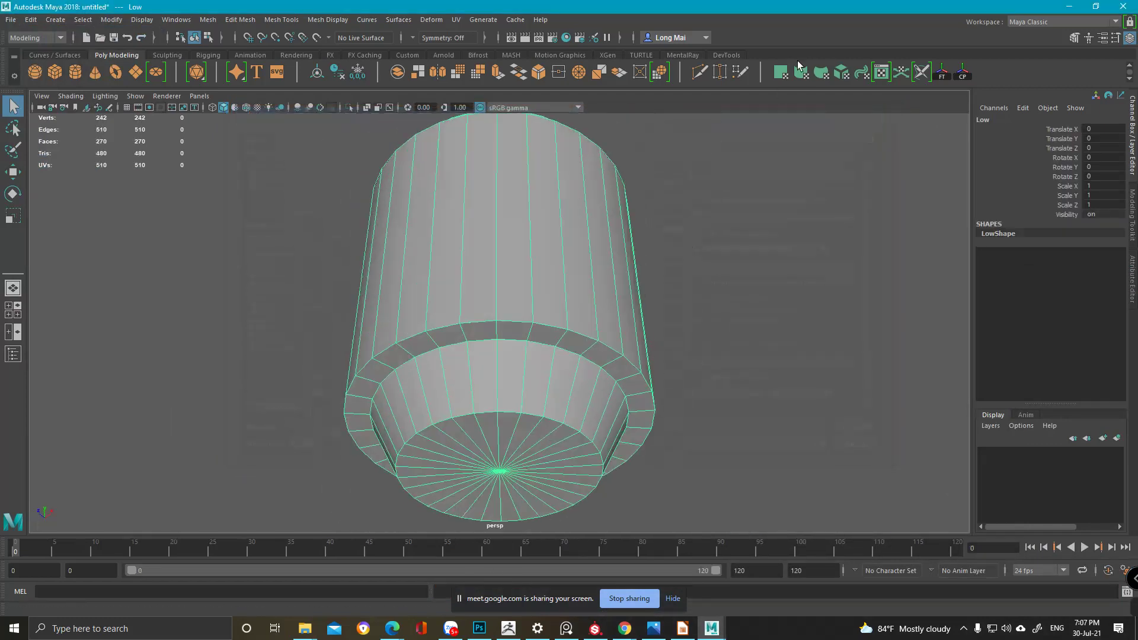
left_click(883, 75)
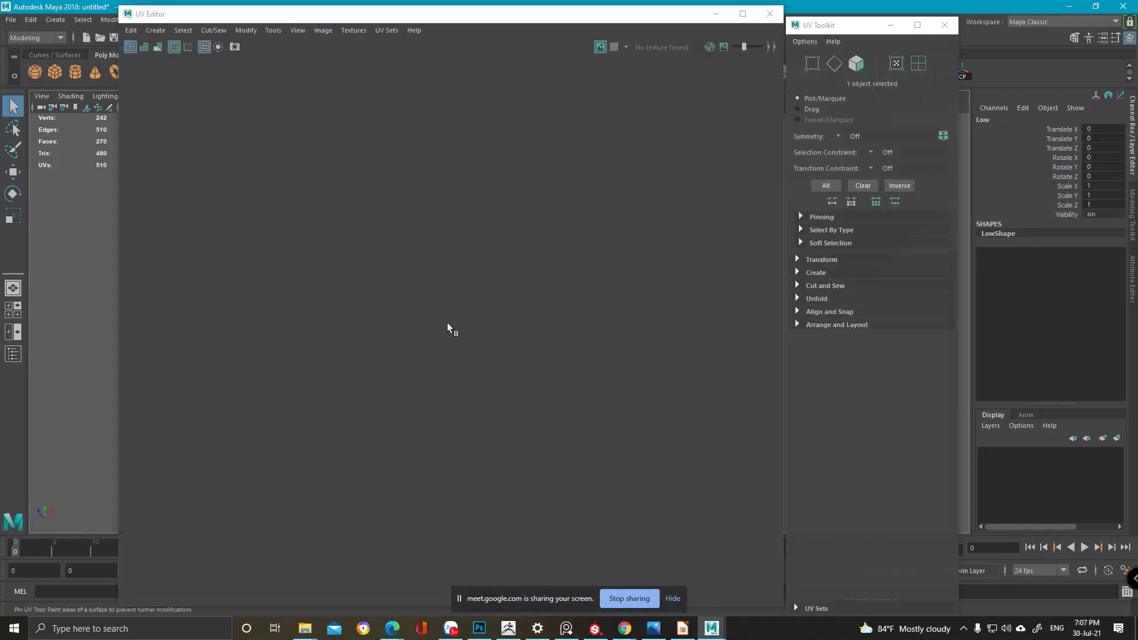
scroll(428, 180, "up", 4)
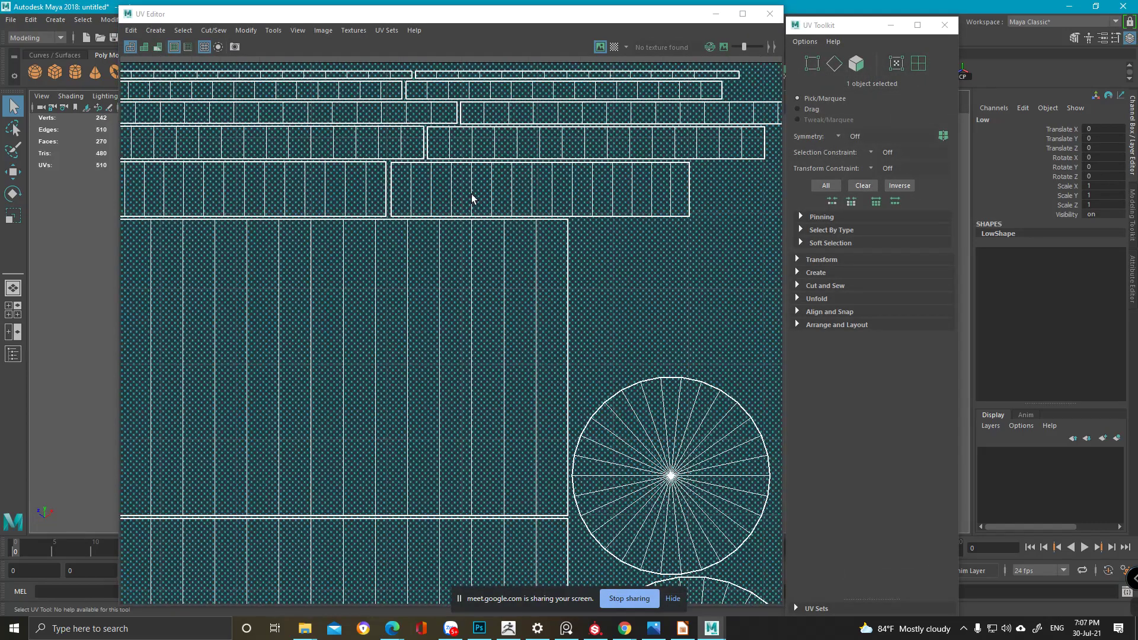
middle_click_drag(474, 198, 481, 256, "alt")
scroll(488, 250, "down", 4)
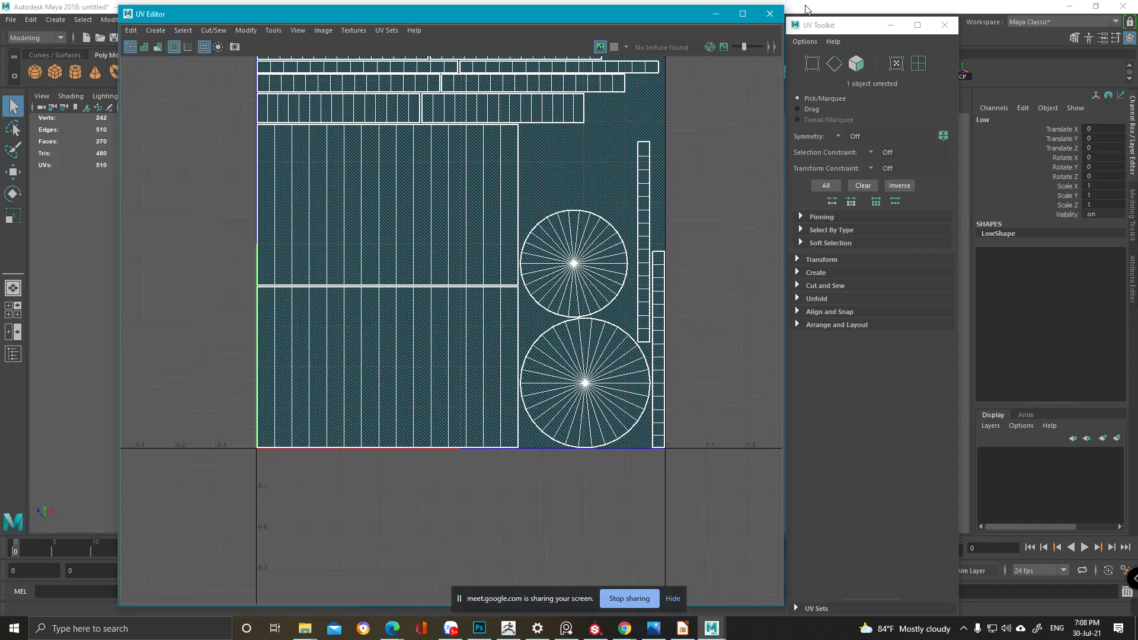
- Minimize the UV Editor and UV Toolkit and delete the low-poly lens from the scene
left_click(716, 13)
left_click(891, 25)
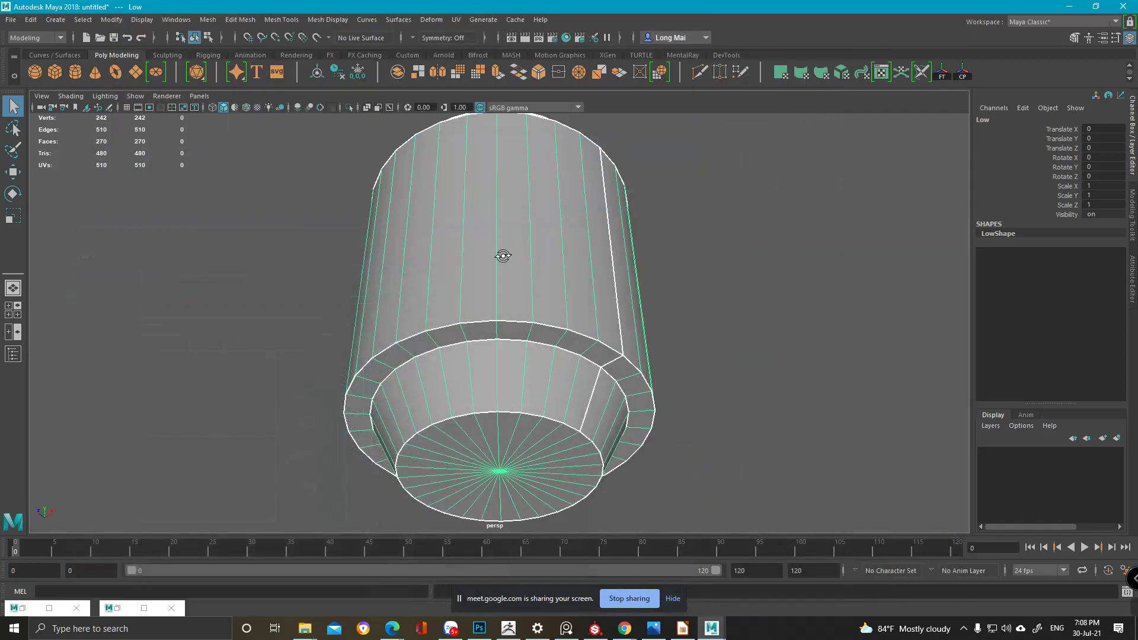
left_click_drag(503, 255, 511, 291, "alt")
key("Delete")
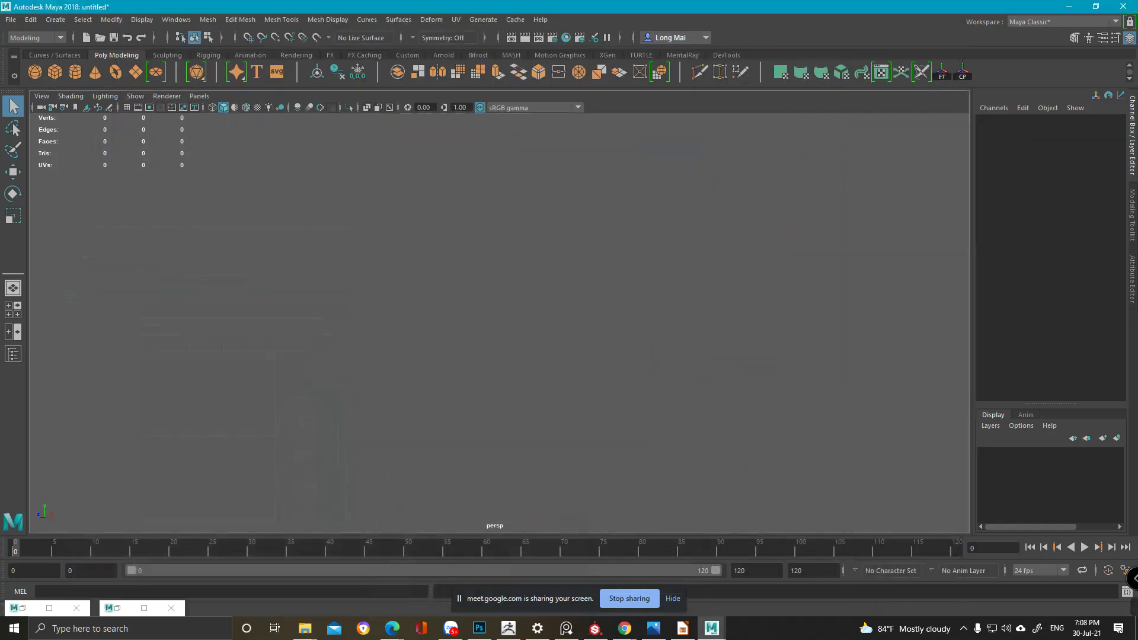
- Import High.fbx from the Lens folder and view the high-poly lens with nothing selected
left_click(11, 19)
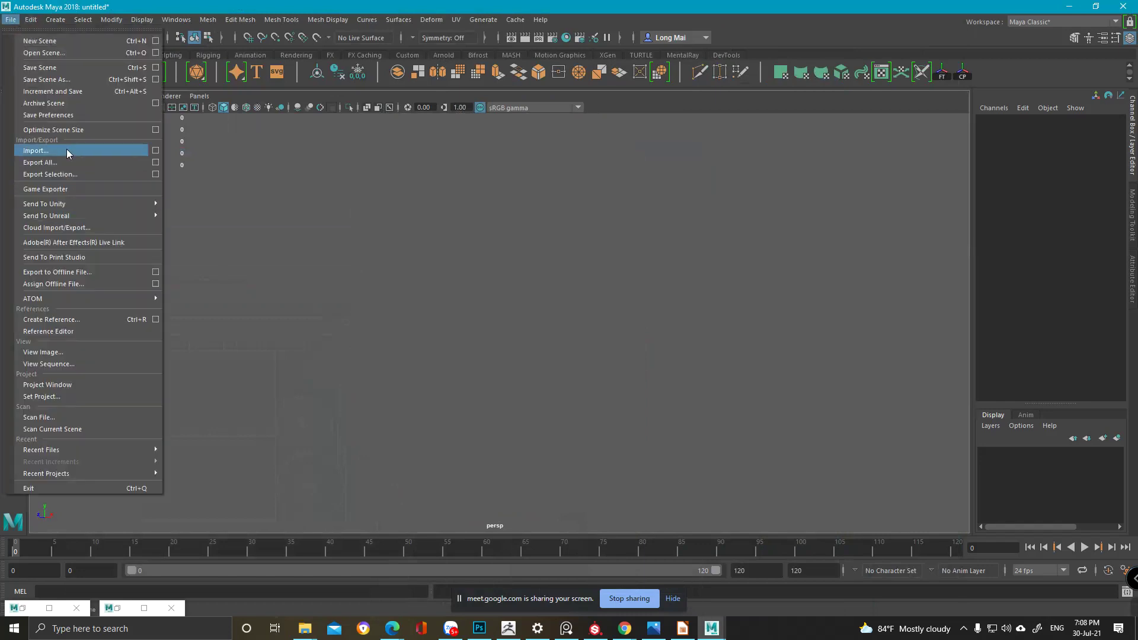
left_click(67, 148)
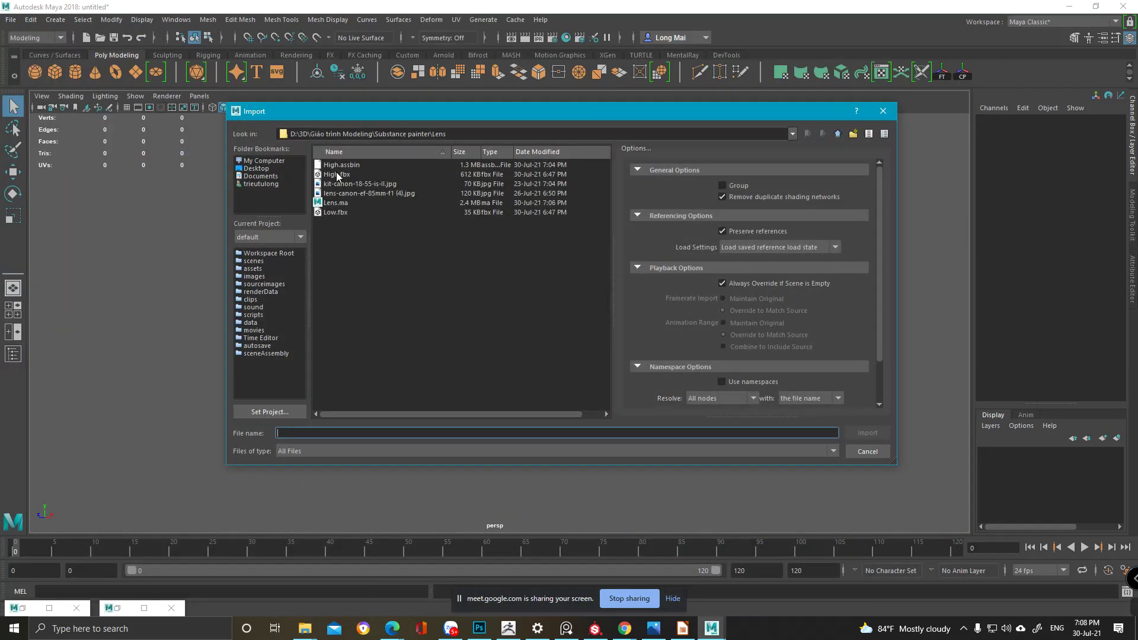
double_click(336, 176)
left_click_drag(543, 320, 676, 368, "alt")
left_click(521, 308)
left_click(694, 341)
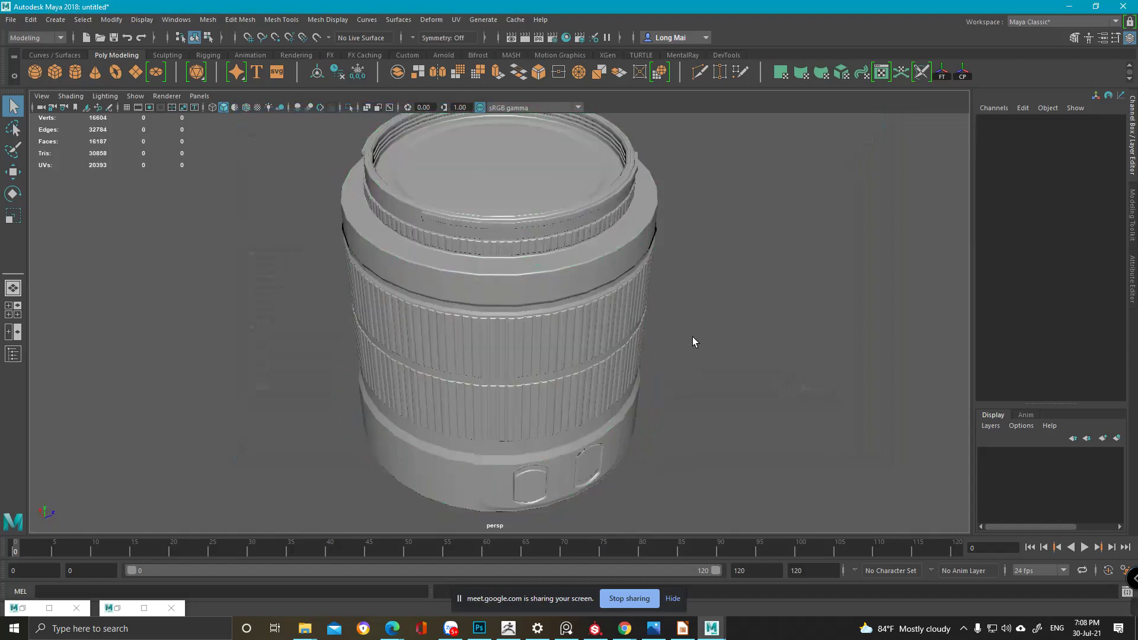
- Switch to Substance Painter, rebake the selected textures with Max Frontal Distance 0.05 and check the lens's front rim
left_click(1072, 11)
left_click(671, 12)
mouse_move(578, 272)
left_mouse_down("alt")
mouse_move(589, 267)
mouse_move(578, 222)
mouse_move(666, 279)
mouse_move(457, 229)
mouse_move(568, 124)
mouse_move(585, 72)
mouse_move(634, 156)
mouse_move(498, 183)
mouse_move(474, 287)
mouse_move(492, 314)
left_mouse_up("alt")
left_click(1094, 445)
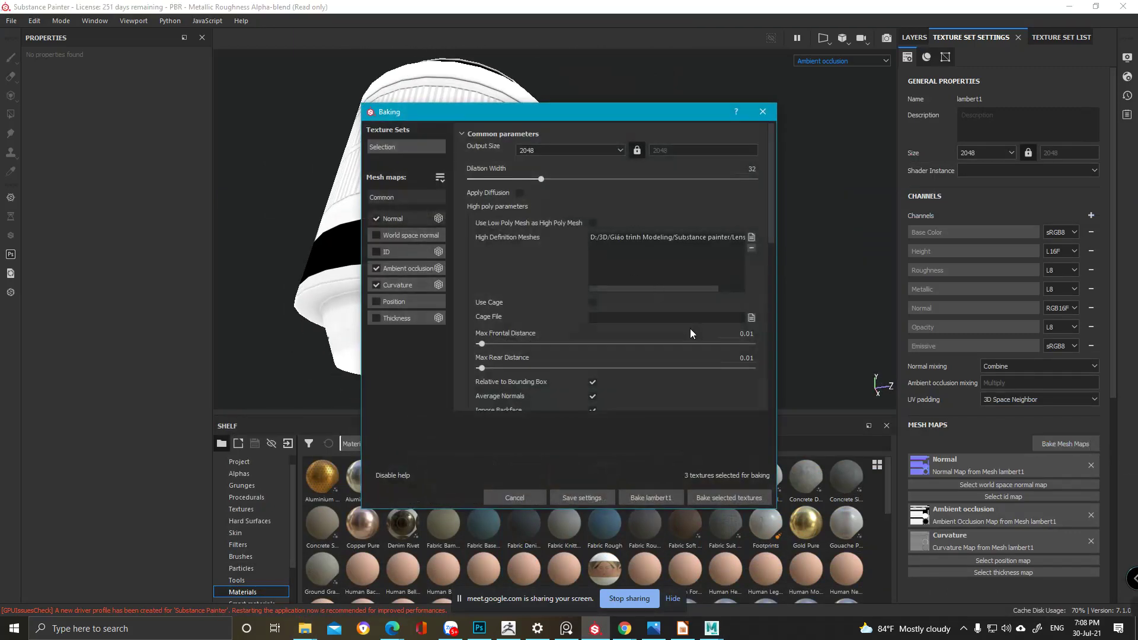
left_click(741, 334)
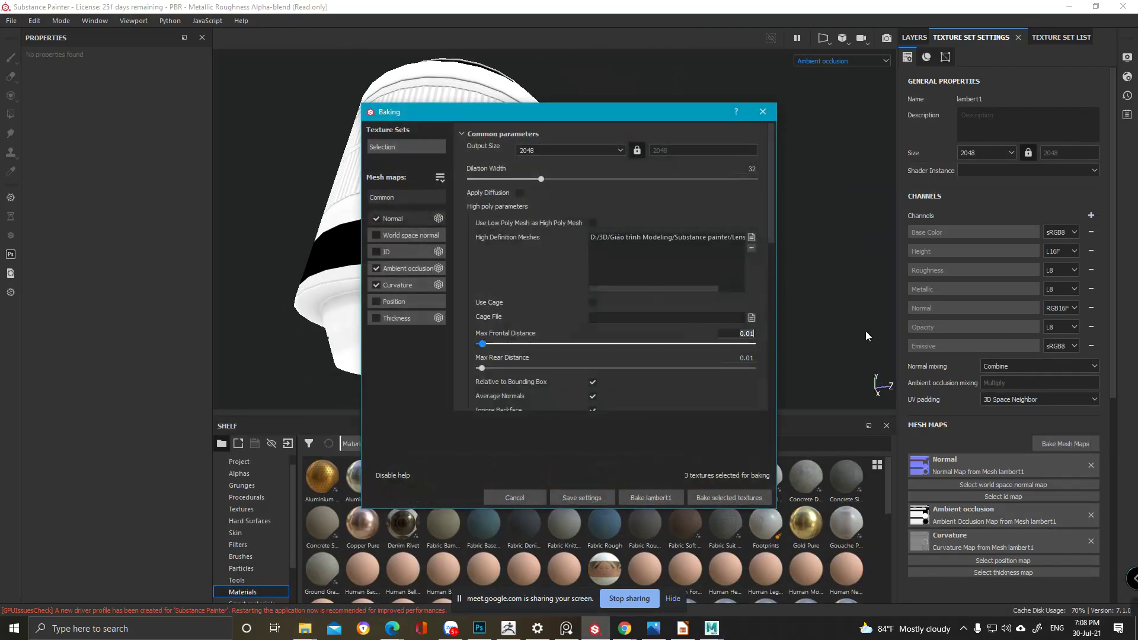
type("0.05")
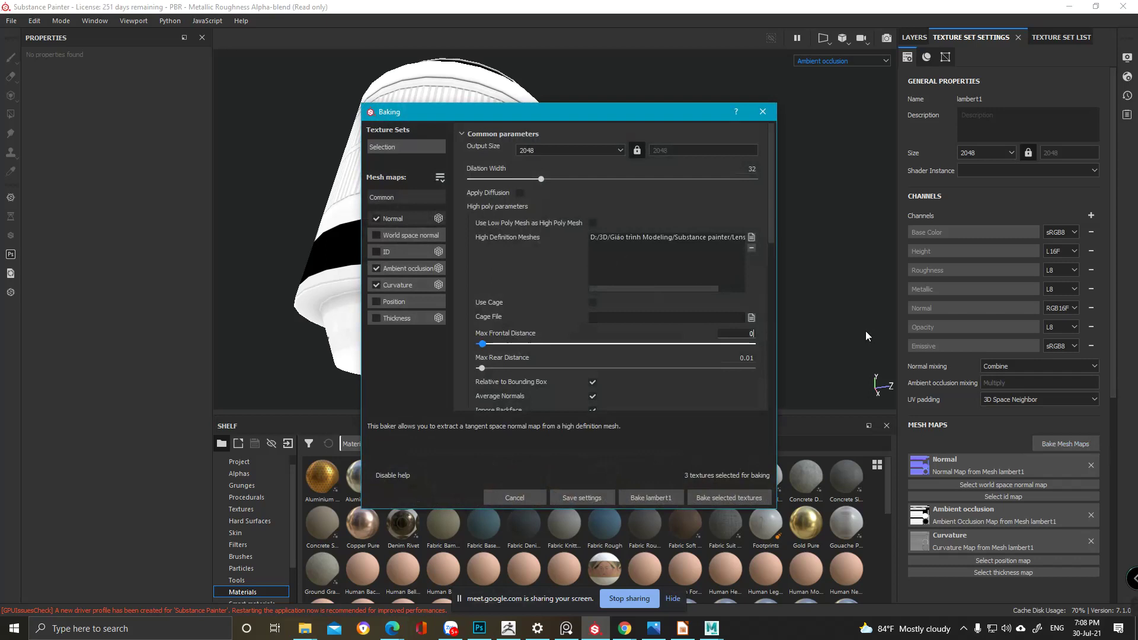
left_click(709, 493)
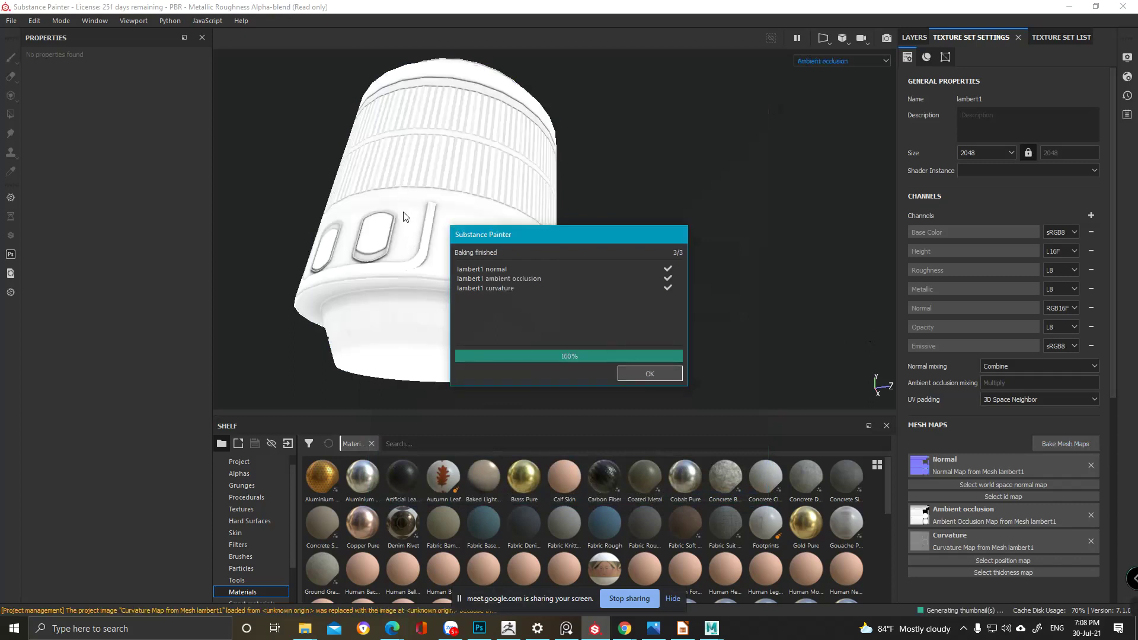
left_click(649, 373)
left_click_drag(462, 332, 518, 184, "alt")
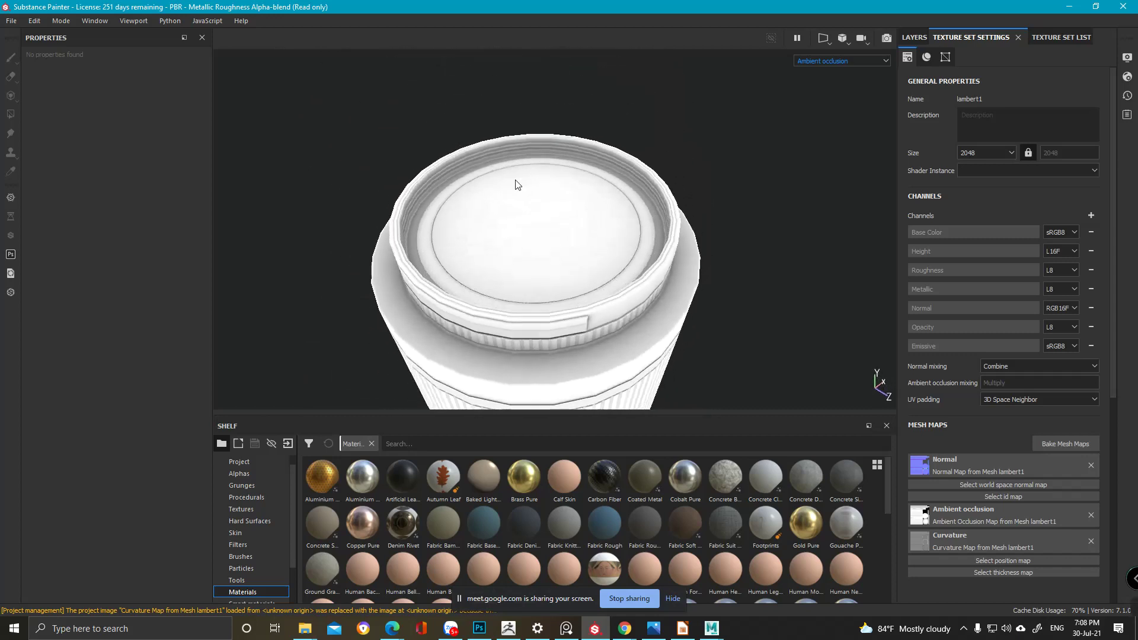
left_click_drag(518, 185, 548, 162, "alt")
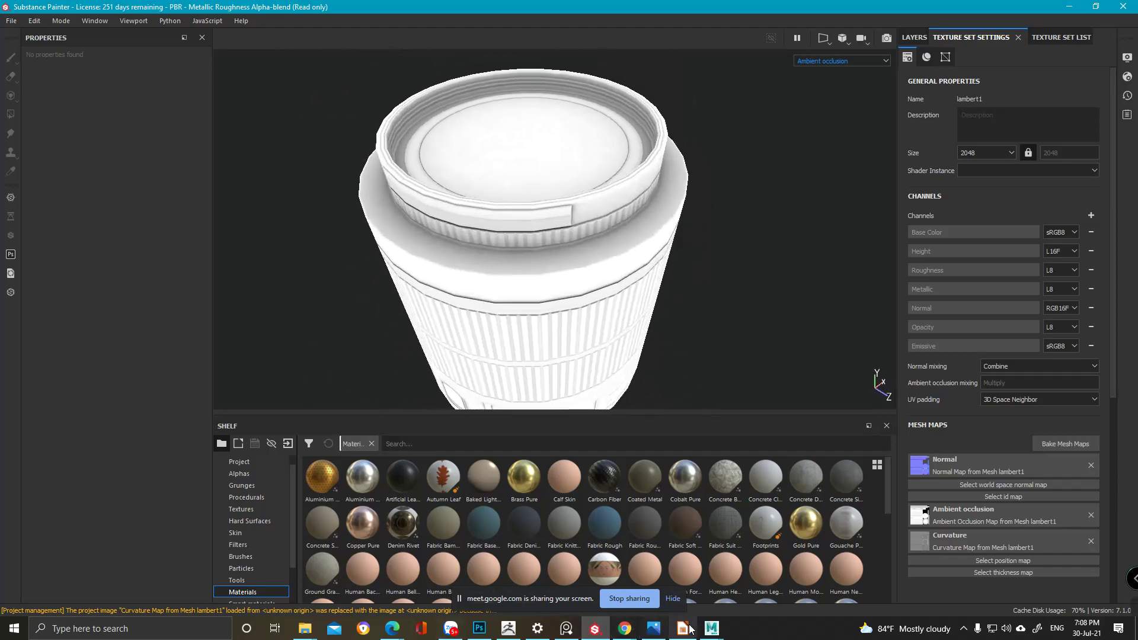
- Switch to Maya and minimize the UV Editor and UV Toolkit to uncover the high-poly lens
left_click(712, 629)
left_click(733, 570)
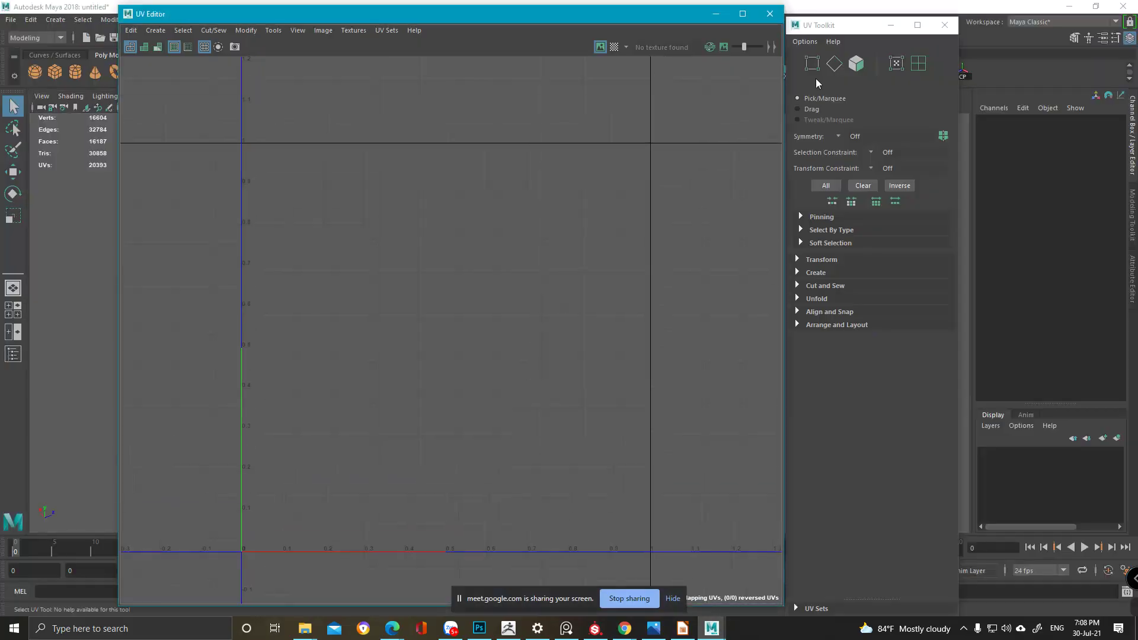
left_click(715, 13)
left_click(890, 25)
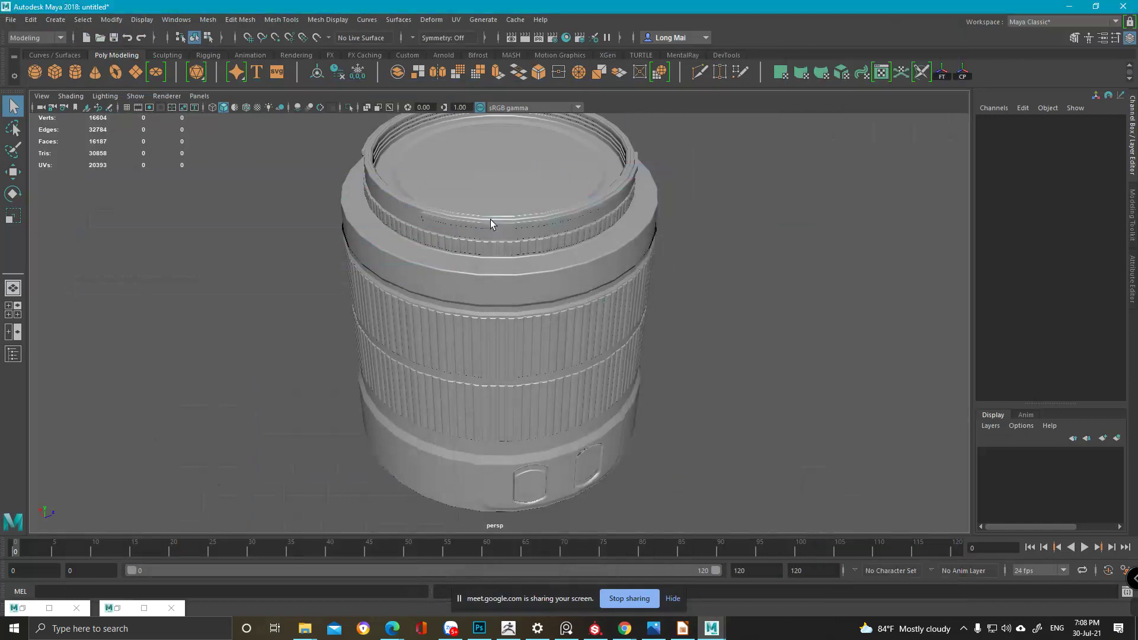
- Select the high-poly lens and examine the geometry of its front rim and inner rings up close
left_click(495, 220)
scroll(493, 219, "up", 3)
middle_click_drag(439, 118, 432, 239, "alt")
left_click_drag(432, 239, 424, 332, "alt")
scroll(425, 332, "up", 3)
scroll(424, 333, "down", 1)
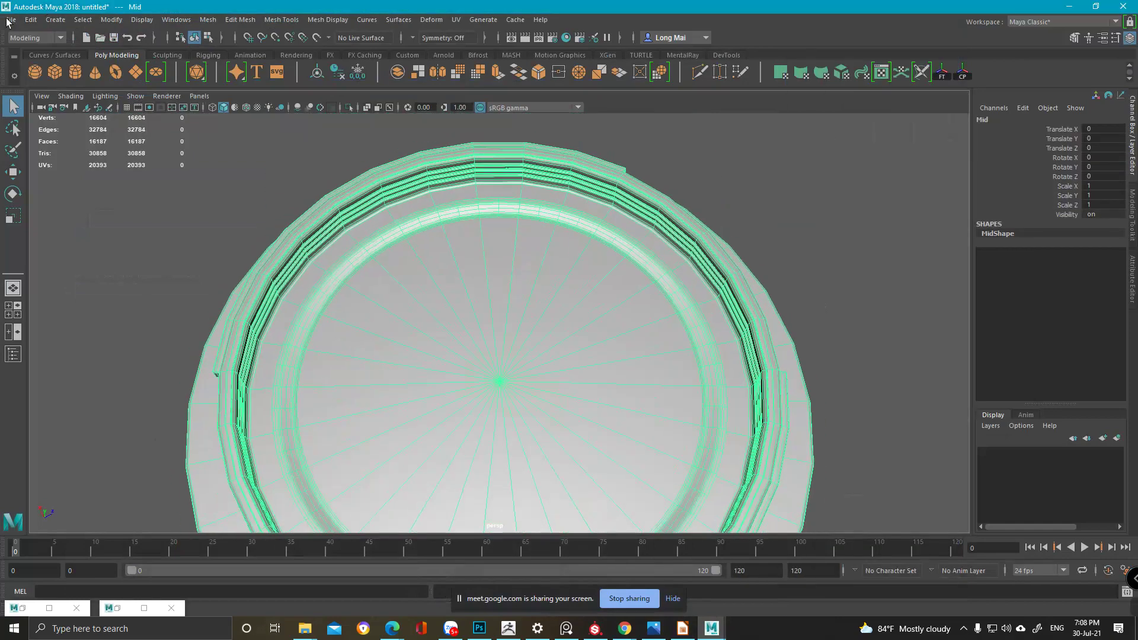
left_click(11, 19)
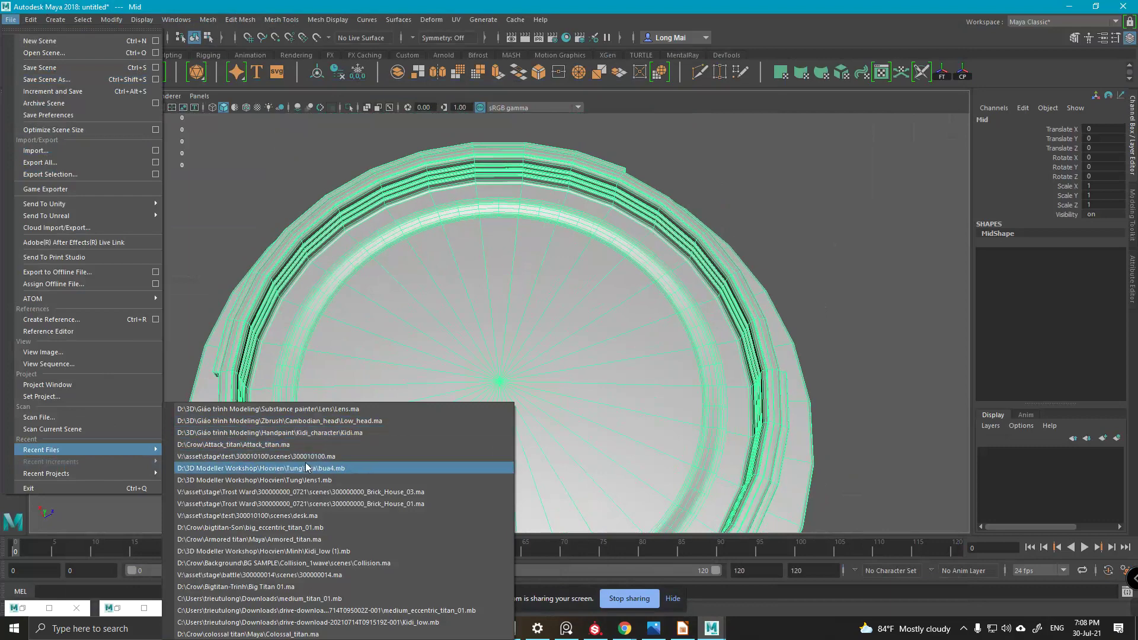
left_click_drag(613, 371, 594, 240, "alt")
middle_click_drag(594, 240, 593, 362, "alt")
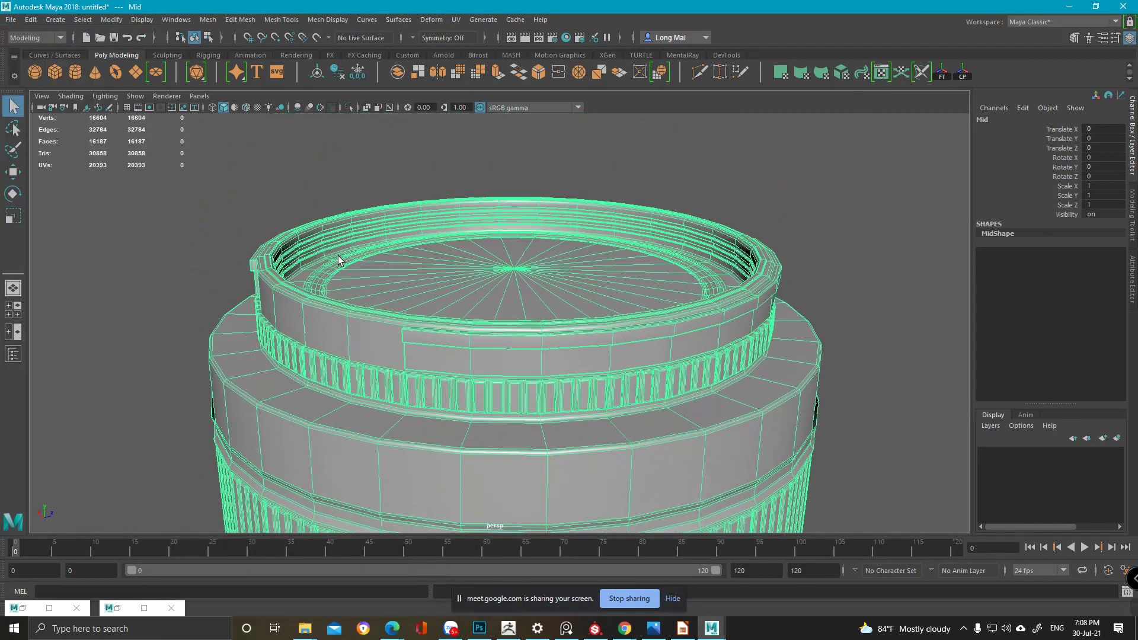
scroll(339, 264, "up", 2)
left_click_drag(347, 251, 314, 268, "alt")
scroll(274, 256, "up", 3)
middle_click_drag(284, 267, 447, 340, "alt")
scroll(292, 265, "up", 3)
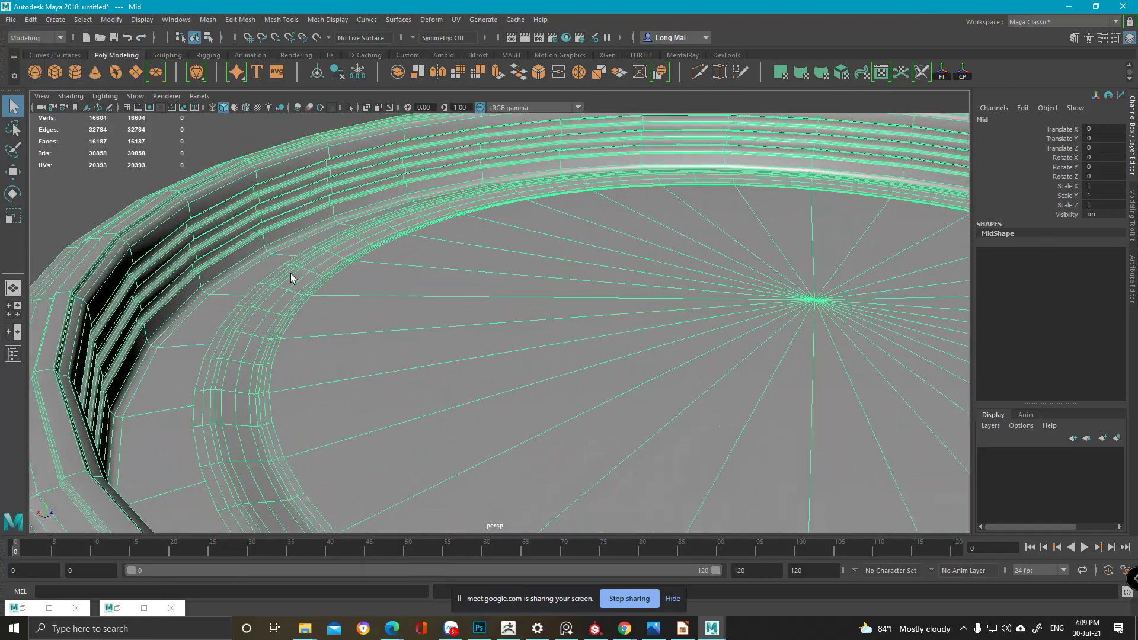
- Switch to Substance Painter and examine the baked ambient occlusion on the lens's narrow rear section
left_click(1070, 6)
mouse_move(543, 181)
left_mouse_down("alt")
mouse_move(567, 238)
mouse_move(536, 241)
mouse_move(546, 69)
mouse_move(546, 228)
mouse_move(597, 222)
mouse_move(465, 247)
mouse_move(404, 280)
mouse_move(564, 243)
mouse_move(271, 274)
left_mouse_up("alt")
left_click_drag(613, 258, 741, 237, "alt")
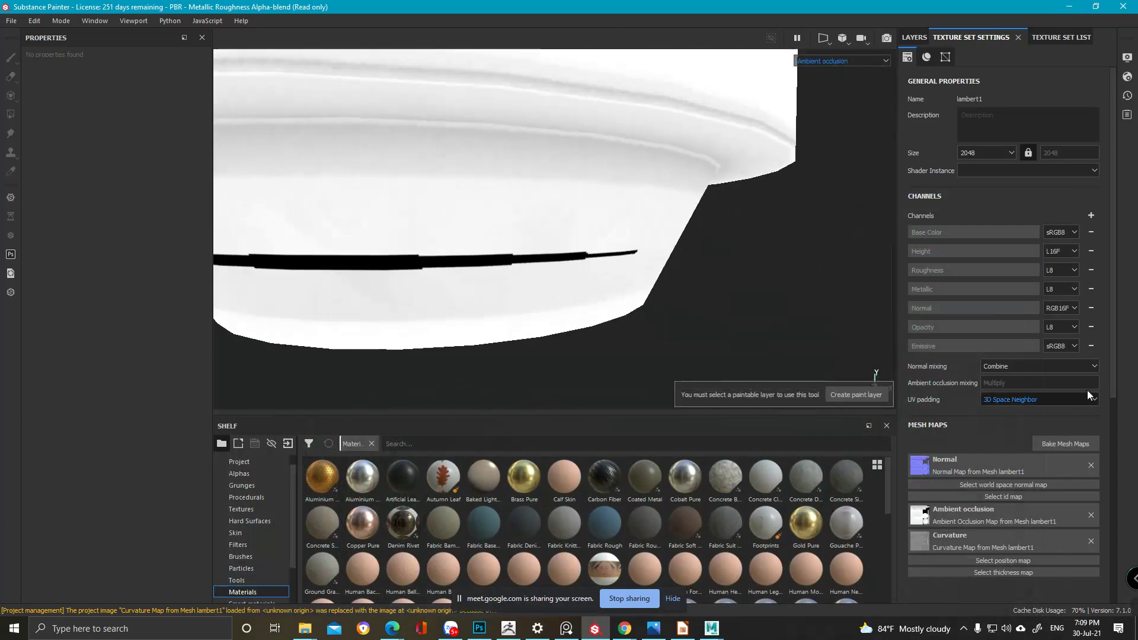
- Set Max Frontal Distance to 0.07 and bake the selected textures again
left_click(1078, 447)
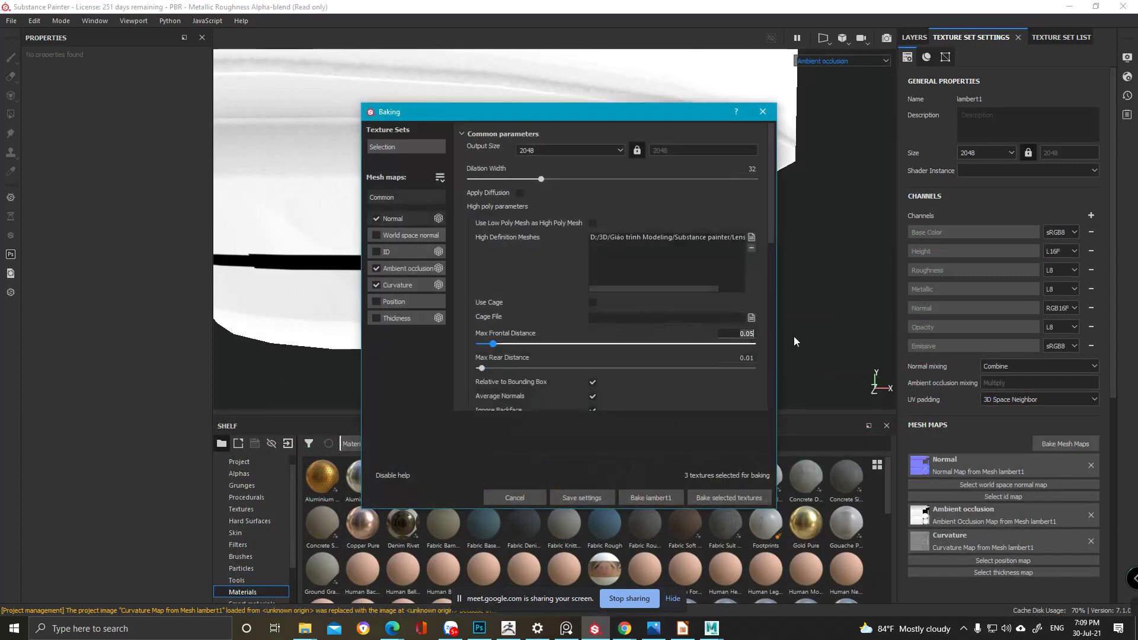
key("BackSpace")
key("BackSpace")
key("BackSpace")
key("BackSpace")
type("0.07")
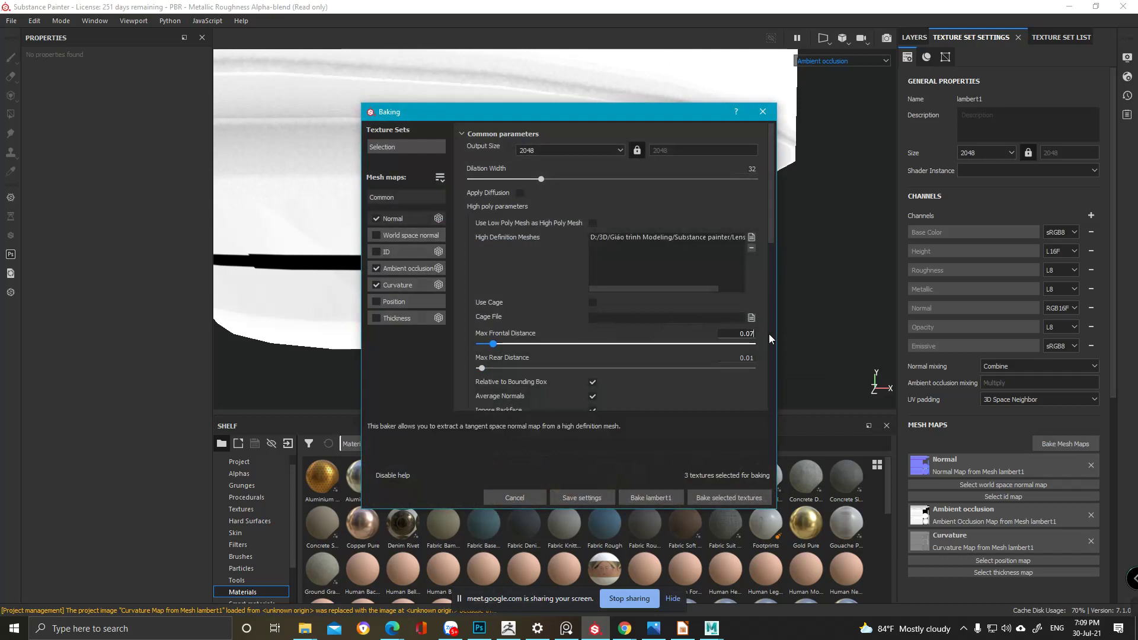
left_click(751, 499)
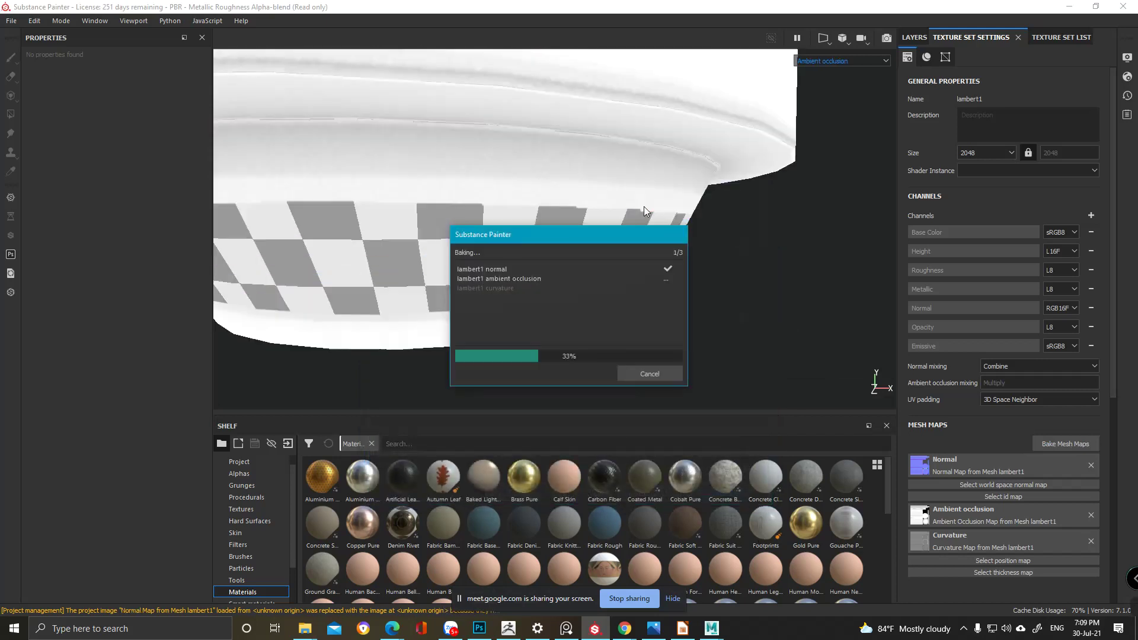
left_click(649, 373)
- Examine the rebaked lens from several sides, switching from ambient occlusion to the material view
left_click_drag(564, 266, 466, 290, "alt")
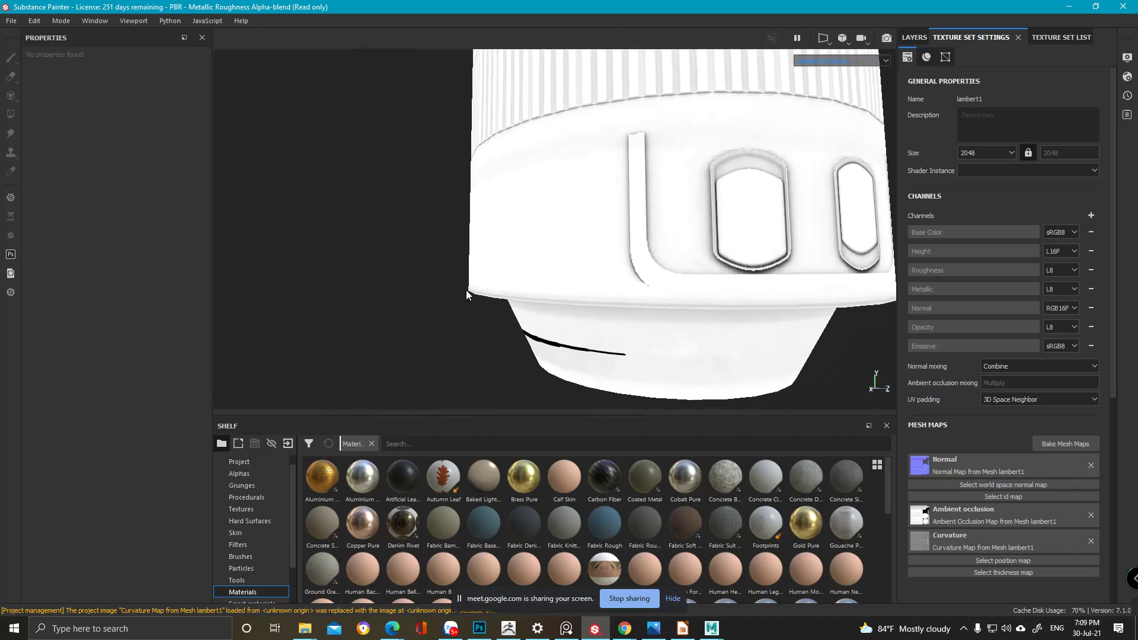
left_click_drag(646, 244, 553, 197, "alt")
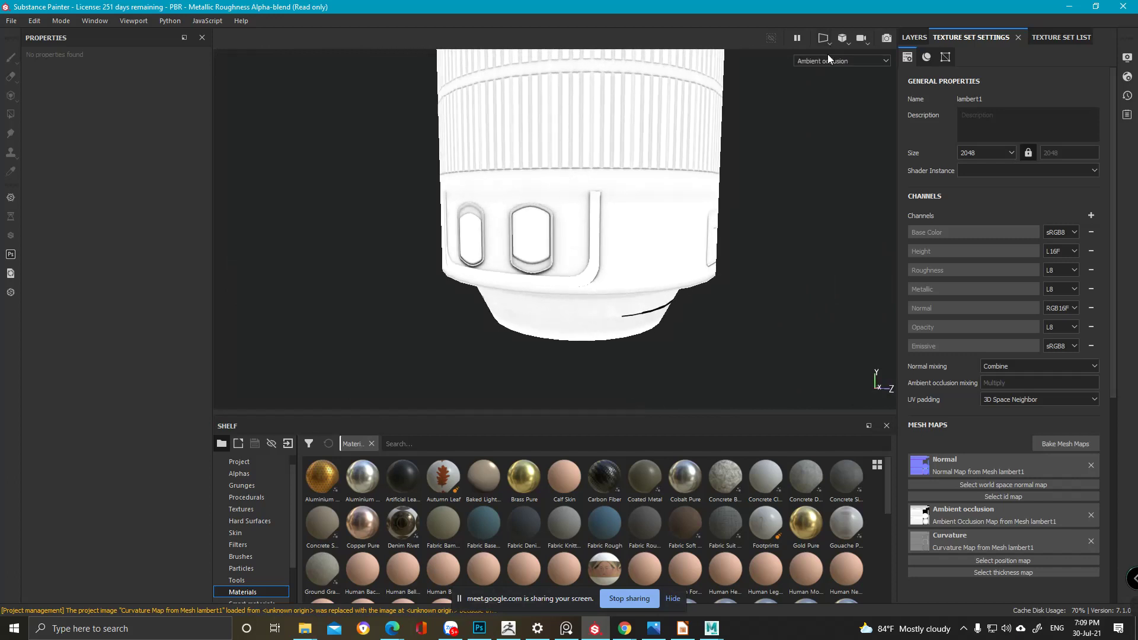
key("m")
left_click_drag(686, 183, 599, 148, "alt")
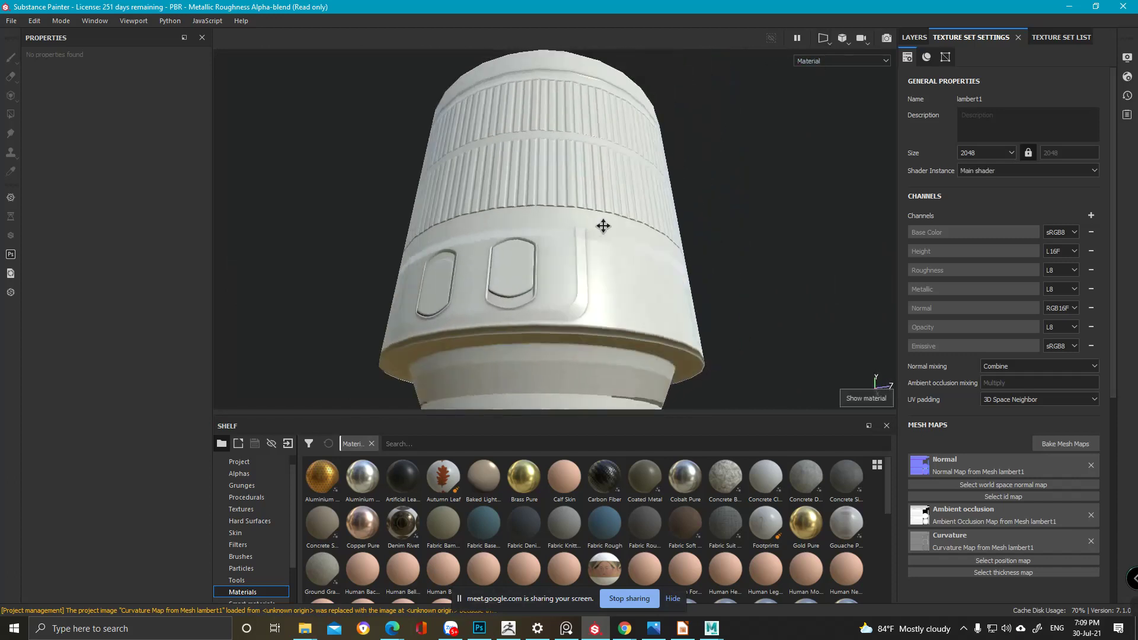
middle_click_drag(602, 226, 646, 115, "alt")
left_click_drag(645, 115, 635, 263, "alt")
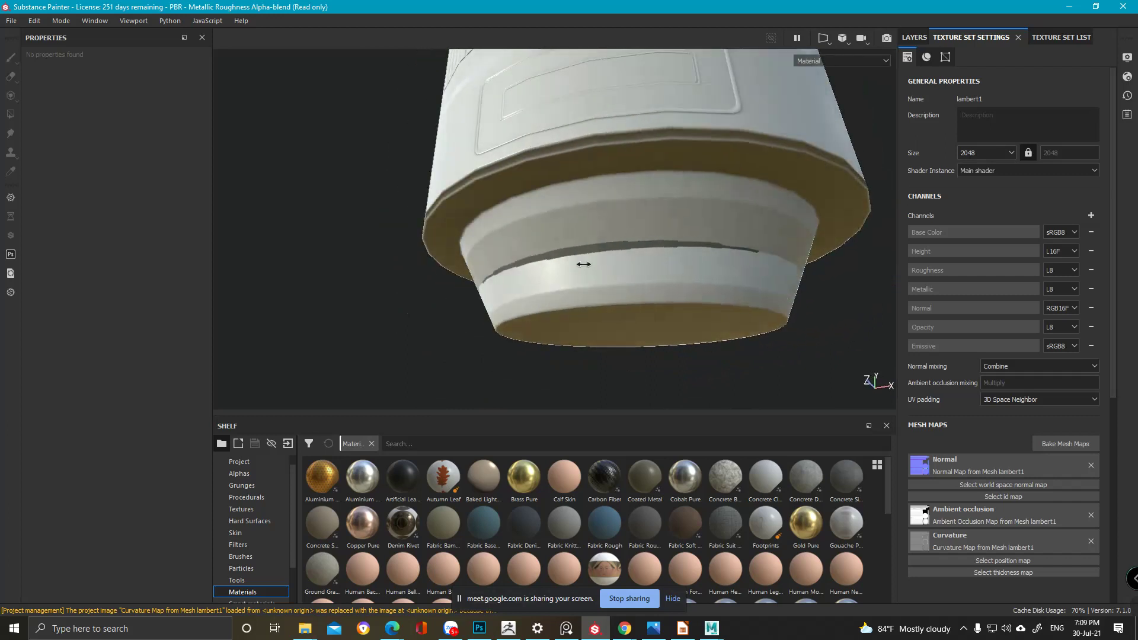
left_click_drag(752, 219, 714, 215, "alt")
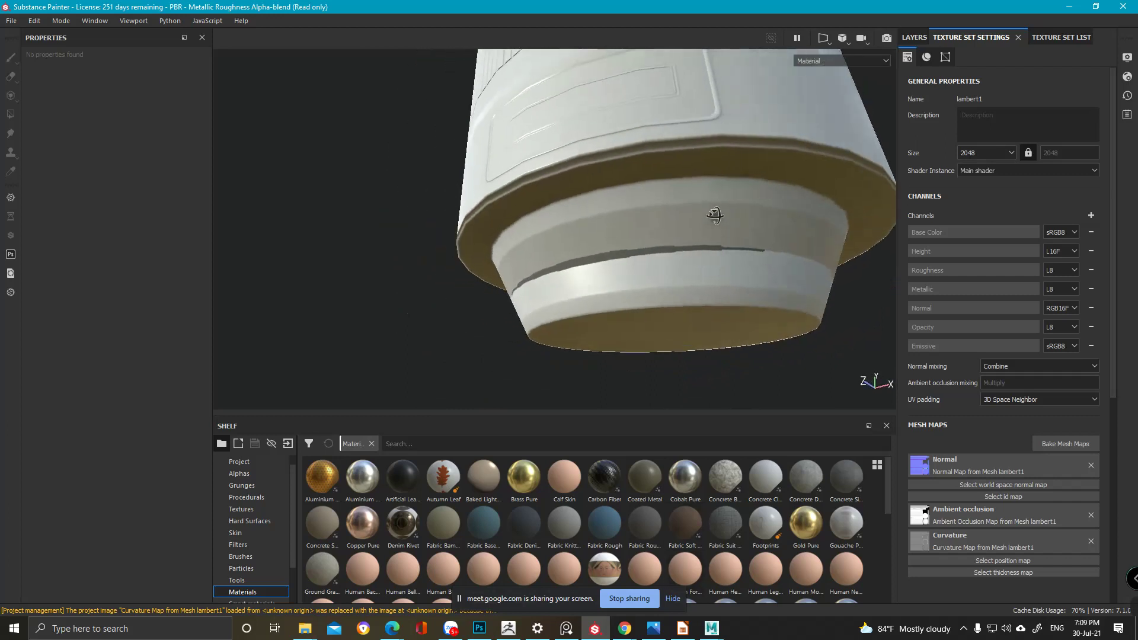
- Set Max Rear Distance to 0.05 and bake the selected textures for the lens again
left_click(1072, 444)
left_click_drag(763, 362, 821, 372)
type("0.05")
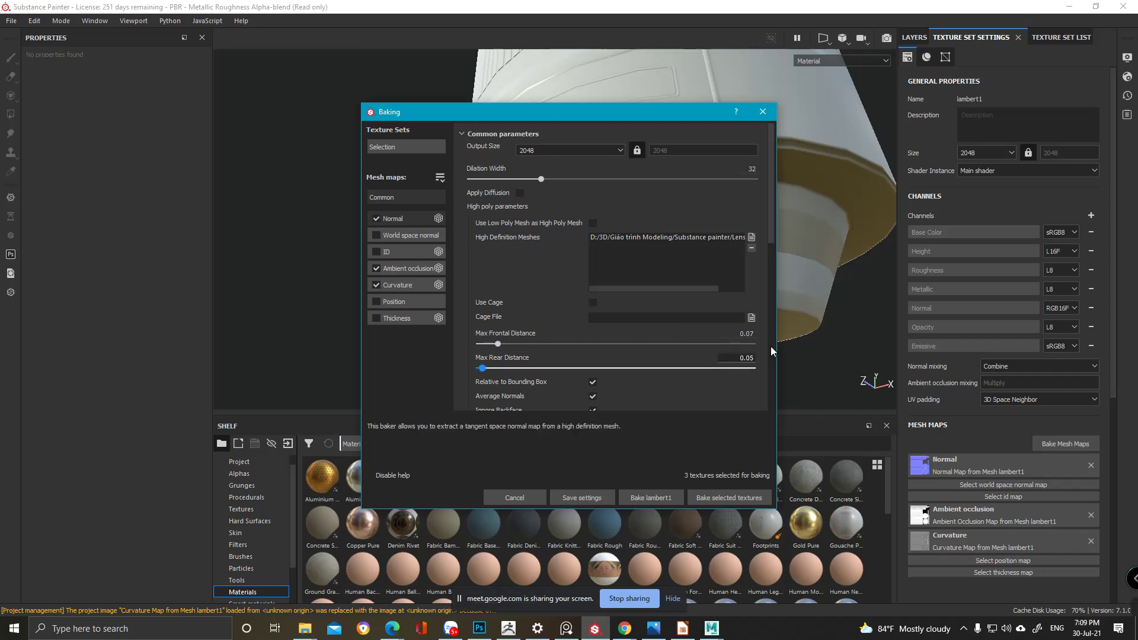
left_click(700, 499)
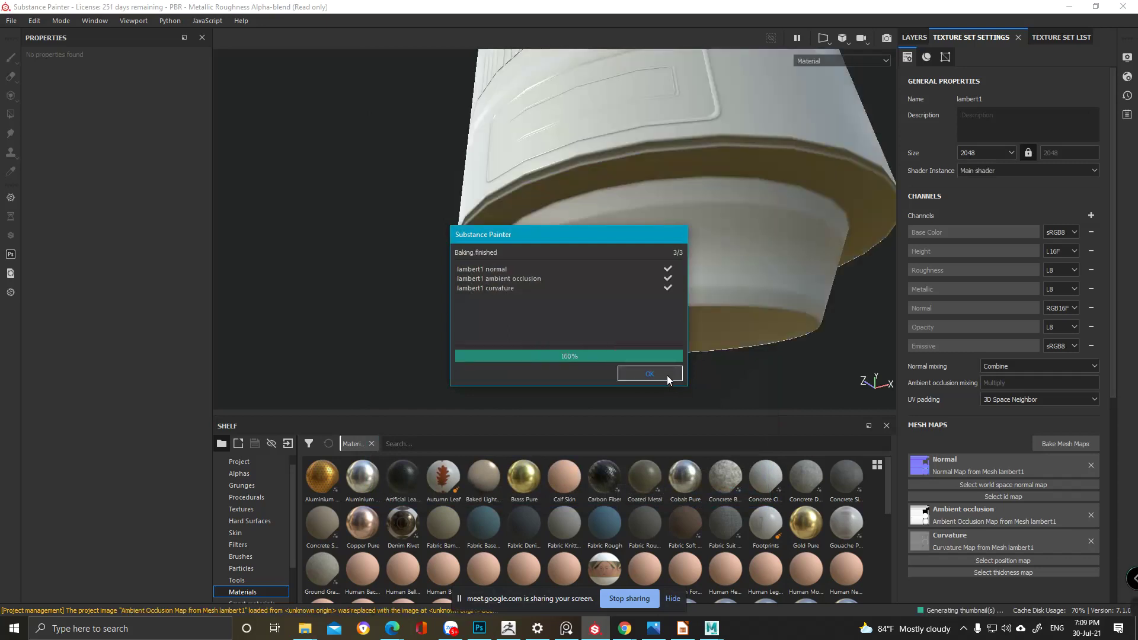
left_click(667, 376)
left_click_drag(631, 268, 580, 315, "alt")
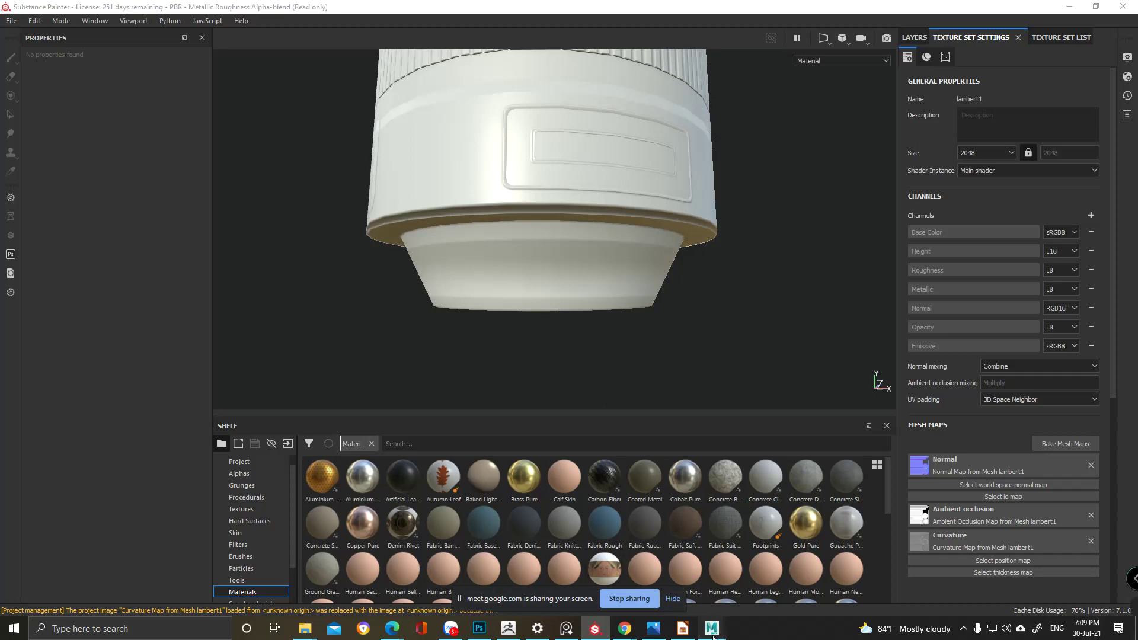
- Switch to Maya, close the UV Editor and open the Lens.ma scene
mouse_move(713, 635)
left_click(751, 578)
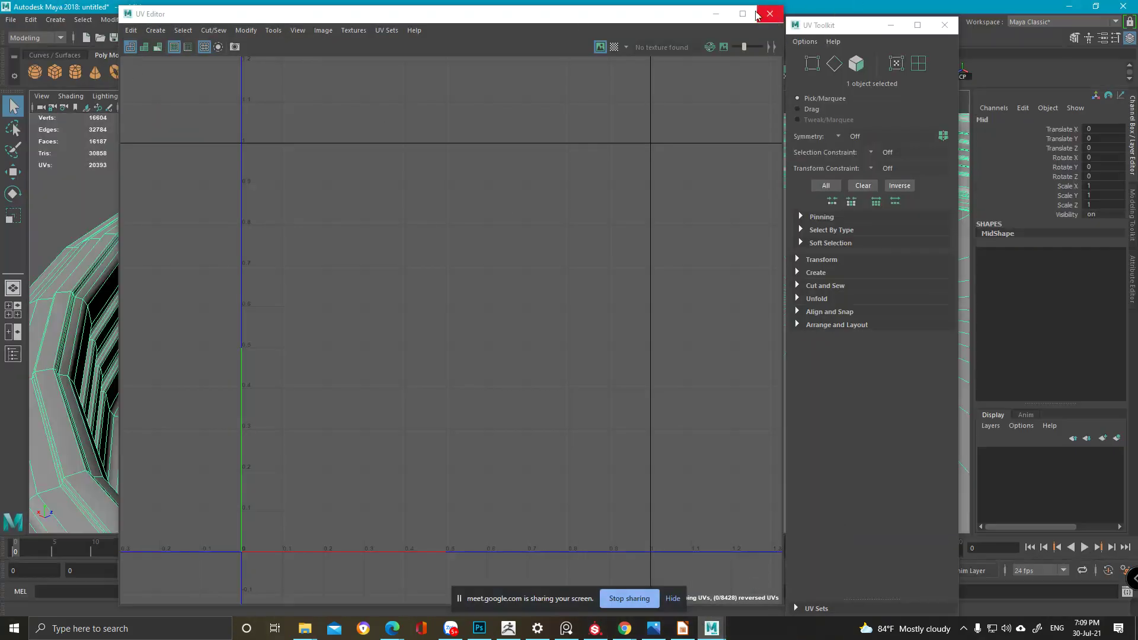
left_click(771, 14)
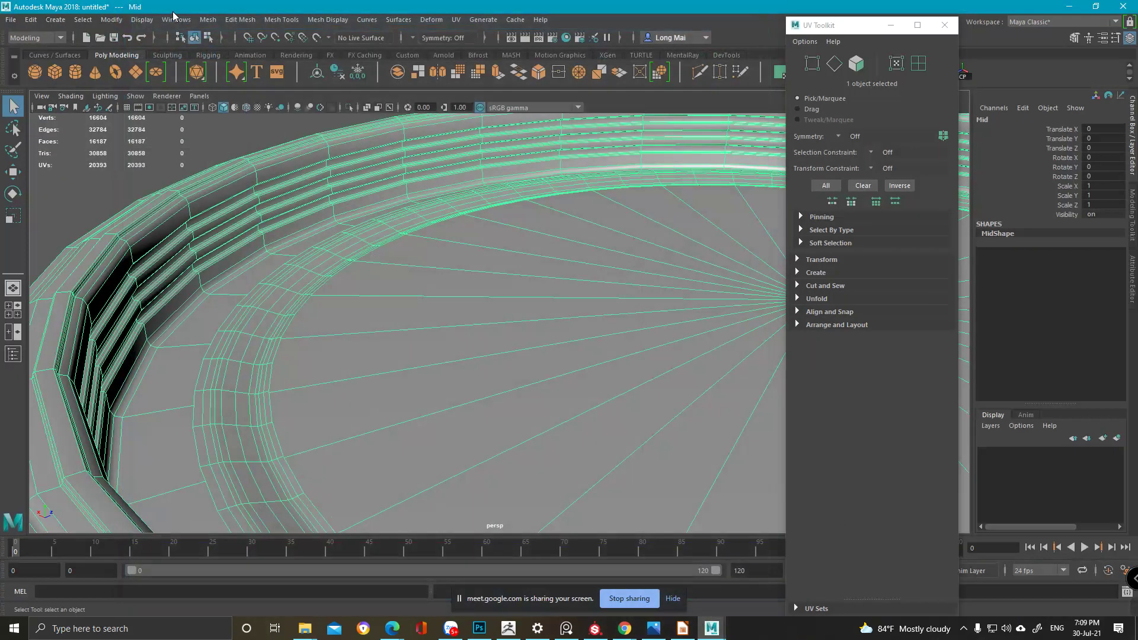
left_click(10, 20)
left_click(41, 53)
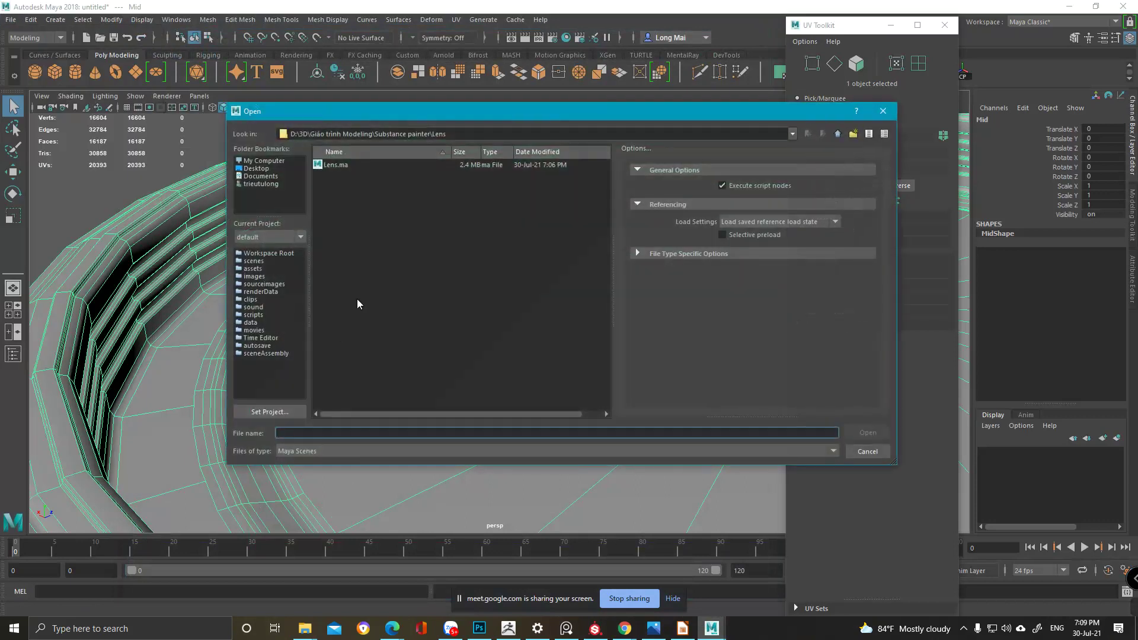
double_click(336, 166)
left_click(577, 318)
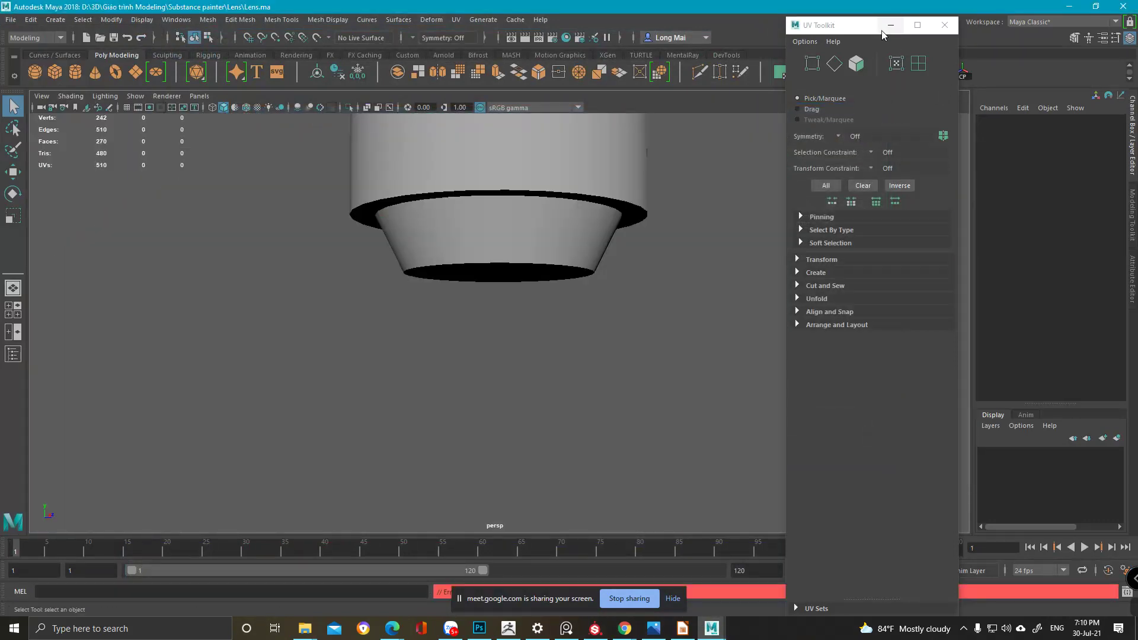
- Minimize the UV Toolkit, display the Outliner and unhide the Mid mesh
left_click(889, 26)
left_click(11, 353)
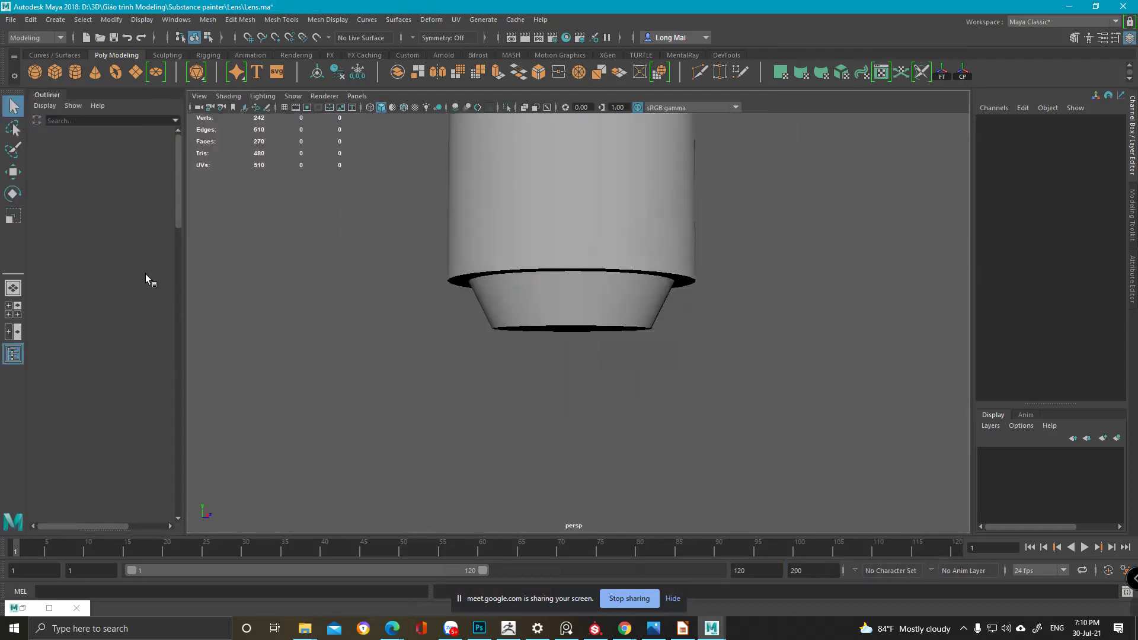
key("shift+h")
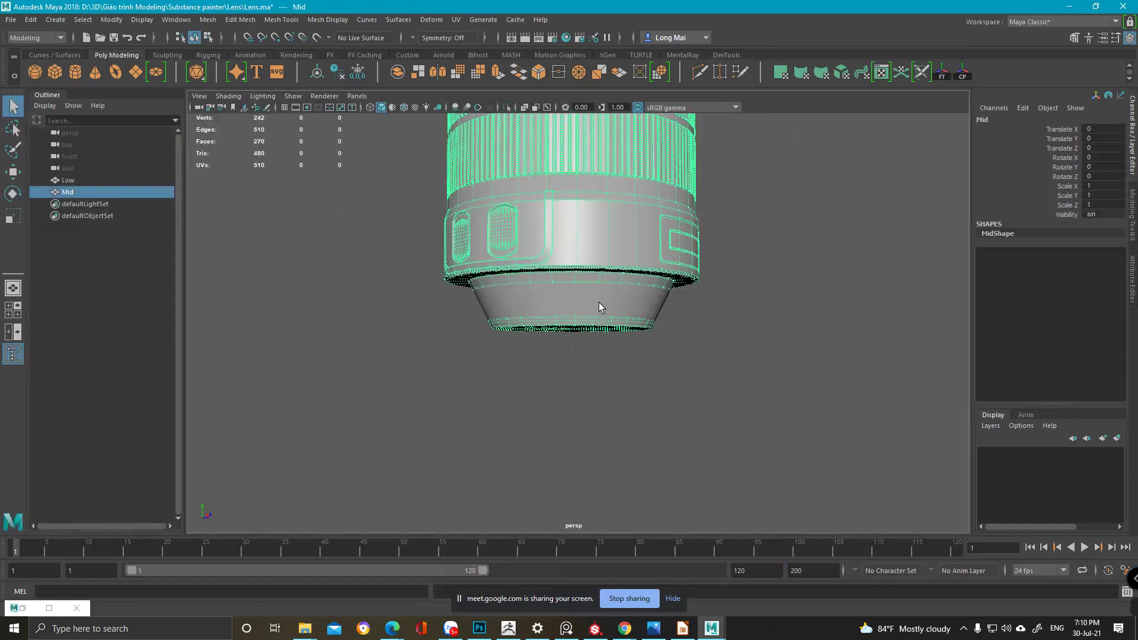
- Compare the Low and Mid meshes in wireframe around the lens's narrow rear section
key("4")
scroll(485, 308, "up", 5)
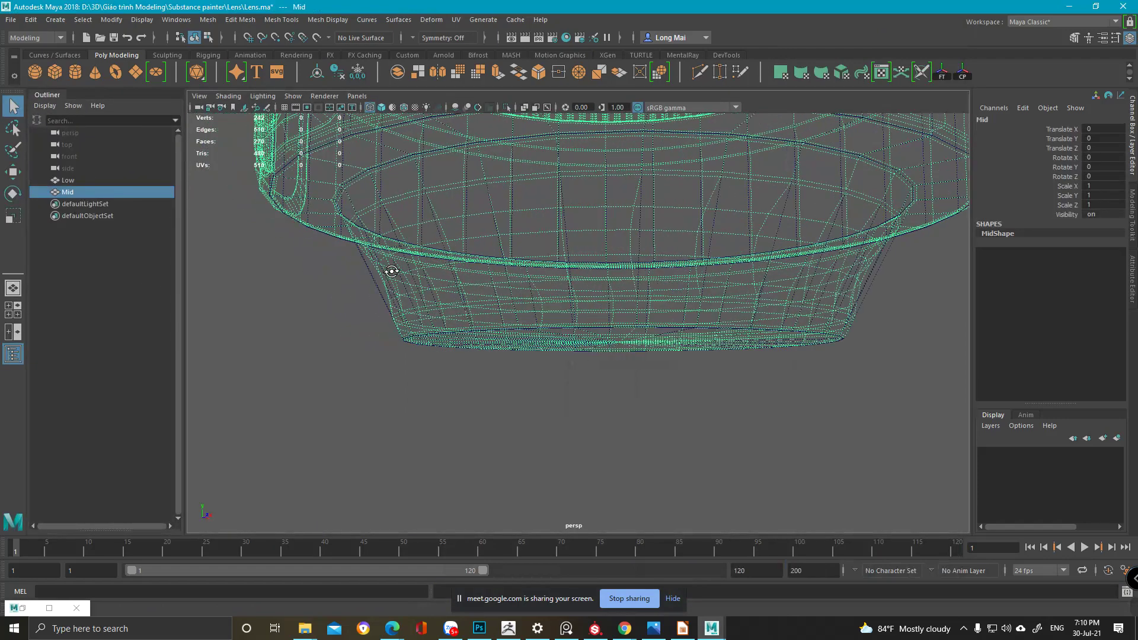
left_click_drag(392, 271, 393, 279, "alt")
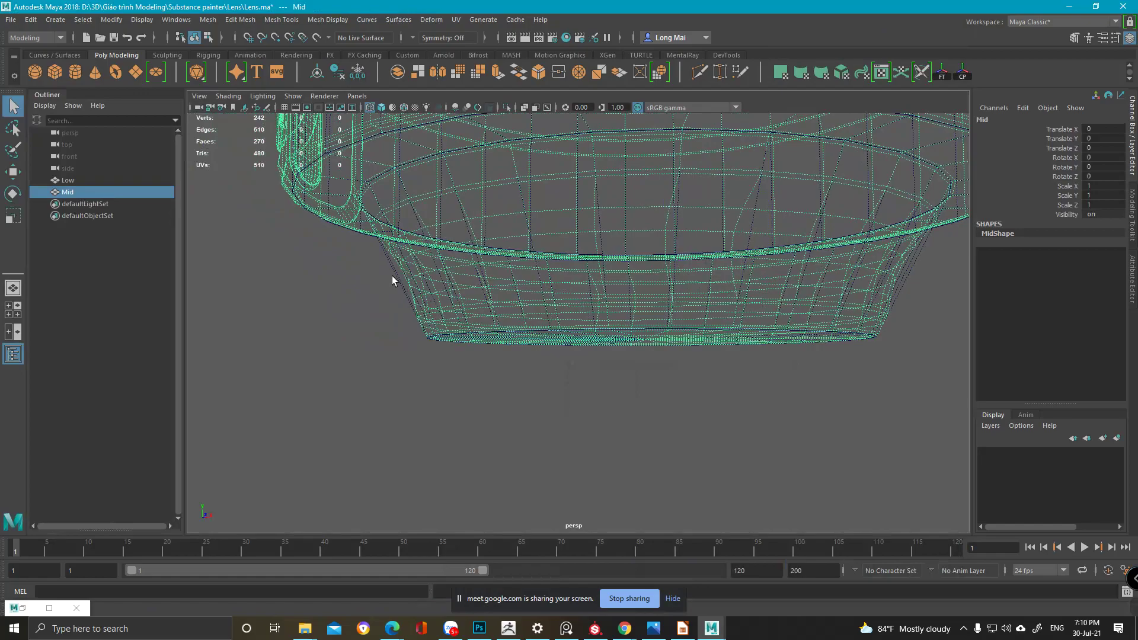
left_click(395, 277)
middle_click_drag(412, 274, 447, 331, "alt")
left_click_drag(447, 330, 513, 265, "alt")
- Select a face on the Low mesh's rear section and examine how it sits against the Mid mesh, alternating shaded and wireframe display
key("6")
mouse_move(510, 224)
left_mouse_down("alt")
mouse_move(476, 255)
mouse_move(502, 287)
mouse_move(510, 229)
left_mouse_up("alt")
right_click_drag(511, 229, 513, 254)
left_click(521, 242)
left_click(522, 241)
mouse_move(522, 242)
left_mouse_down("alt")
mouse_move(478, 265)
mouse_move(557, 237)
mouse_move(533, 255)
mouse_move(544, 281)
mouse_move(546, 226)
mouse_move(538, 285)
mouse_move(576, 249)
mouse_move(579, 316)
mouse_move(552, 376)
mouse_move(520, 339)
mouse_move(527, 300)
mouse_move(550, 303)
left_mouse_up("alt")
key("4")
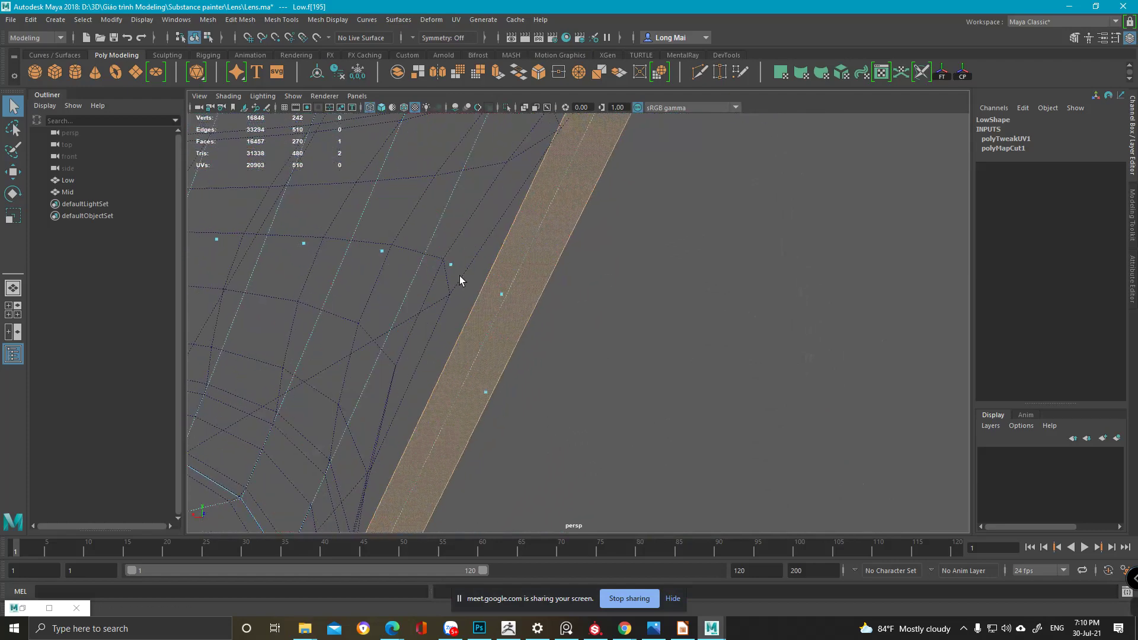
left_click_drag(411, 266, 566, 336, "alt")
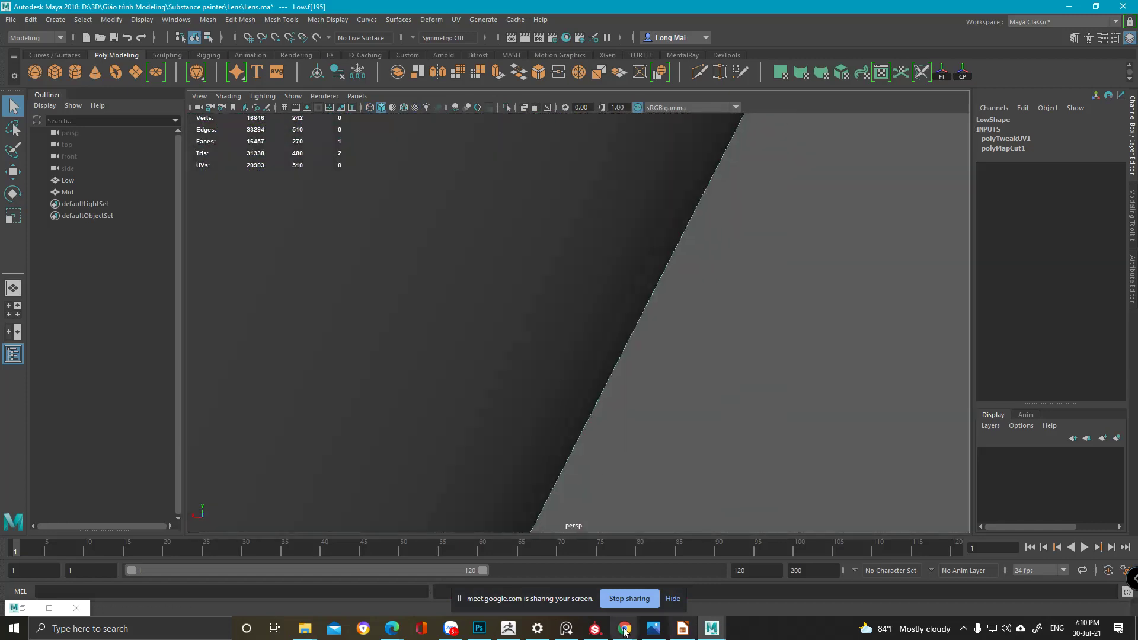
- Switch to Substance Painter and examine the rebaked rear section of the lens from several angles
left_click(595, 629)
mouse_move(621, 212)
left_mouse_down("alt")
mouse_move(589, 235)
mouse_move(516, 221)
left_mouse_up("alt")
right_click_drag(515, 221, 625, 238, "alt")
left_click_drag(625, 239, 617, 221, "alt")
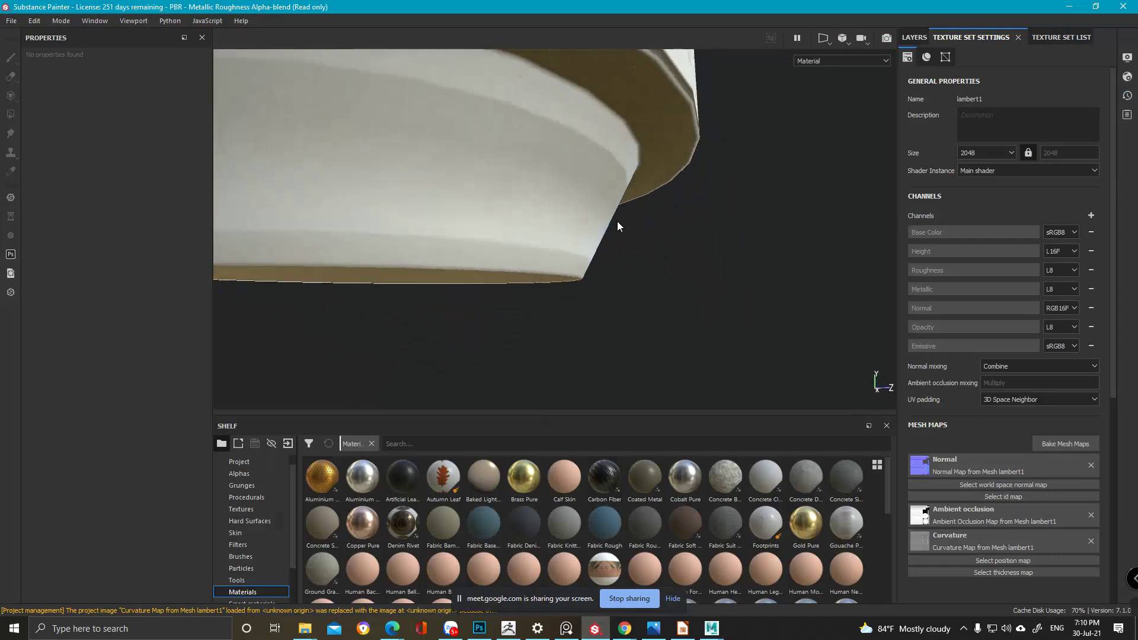
right_click_drag(330, 152, 314, 87, "alt")
right_click_drag(614, 226, 480, 160, "alt")
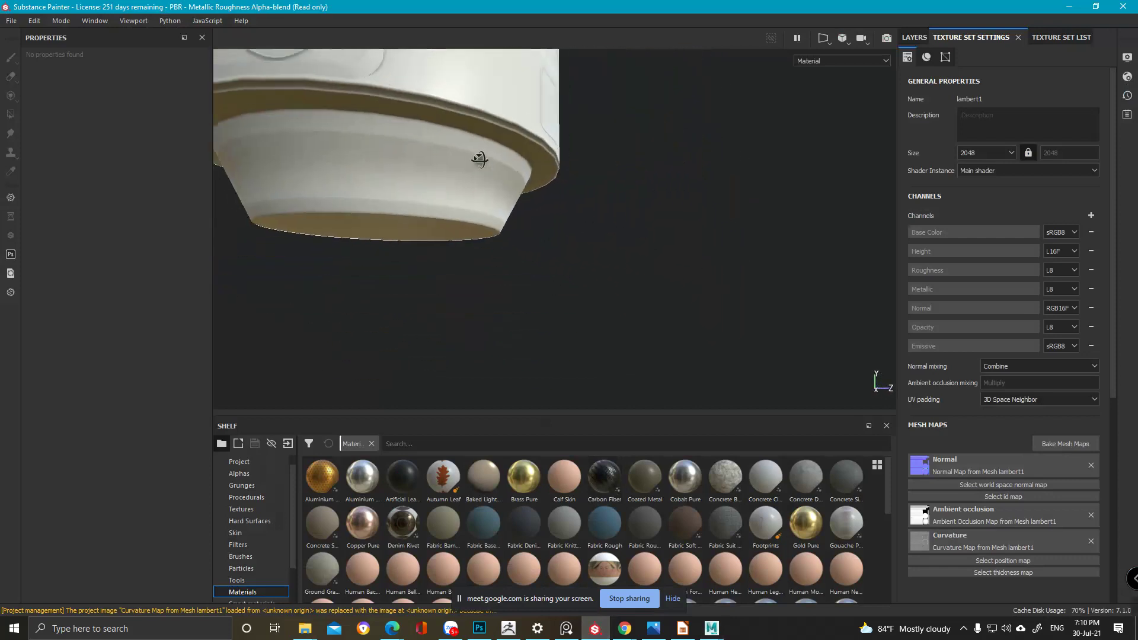
middle_click_drag(480, 160, 506, 275, "alt")
right_click_drag(506, 274, 399, 175, "alt")
mouse_move(398, 175)
left_mouse_down("alt")
mouse_move(554, 190)
mouse_move(495, 183)
mouse_move(508, 191)
mouse_move(504, 168)
mouse_move(649, 173)
mouse_move(511, 165)
mouse_move(441, 182)
mouse_move(571, 226)
mouse_move(476, 237)
left_mouse_up("alt")
mouse_move(478, 236)
right_mouse_down("shift")
mouse_move(513, 248)
mouse_move(542, 233)
right_mouse_up("shift")
left_click_drag(543, 233, 421, 287, "alt")
left_click_drag(478, 229, 500, 186, "alt")
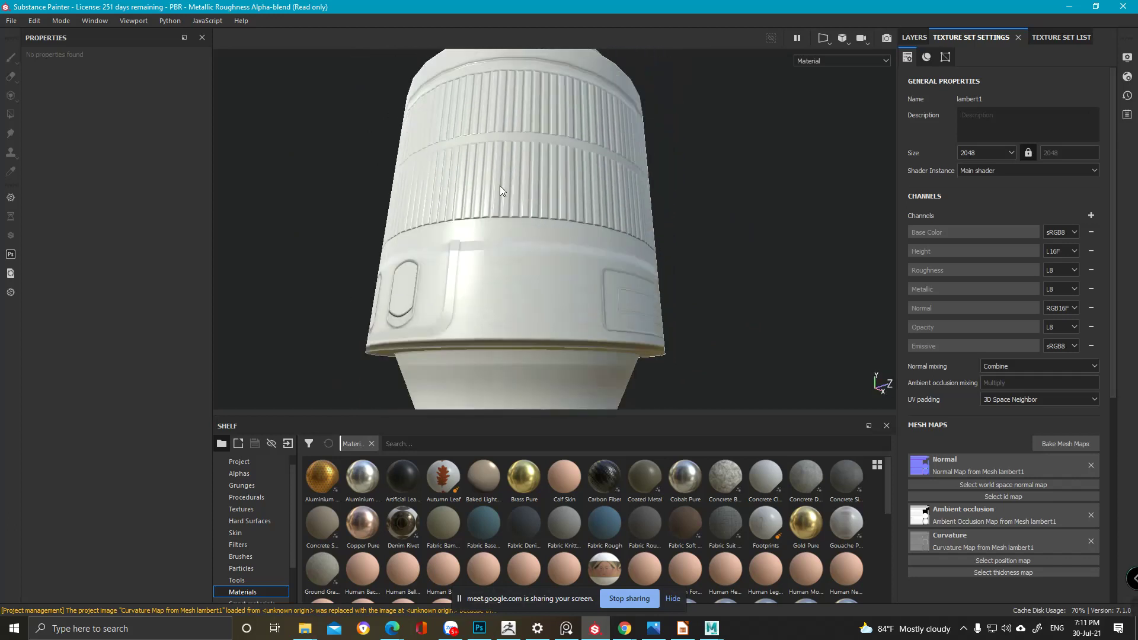
- Examine the baked side switches, raised panel and front rim of the lens under different lighting
left_click_drag(483, 278, 279, 212, "alt")
scroll(516, 261, "up", 6)
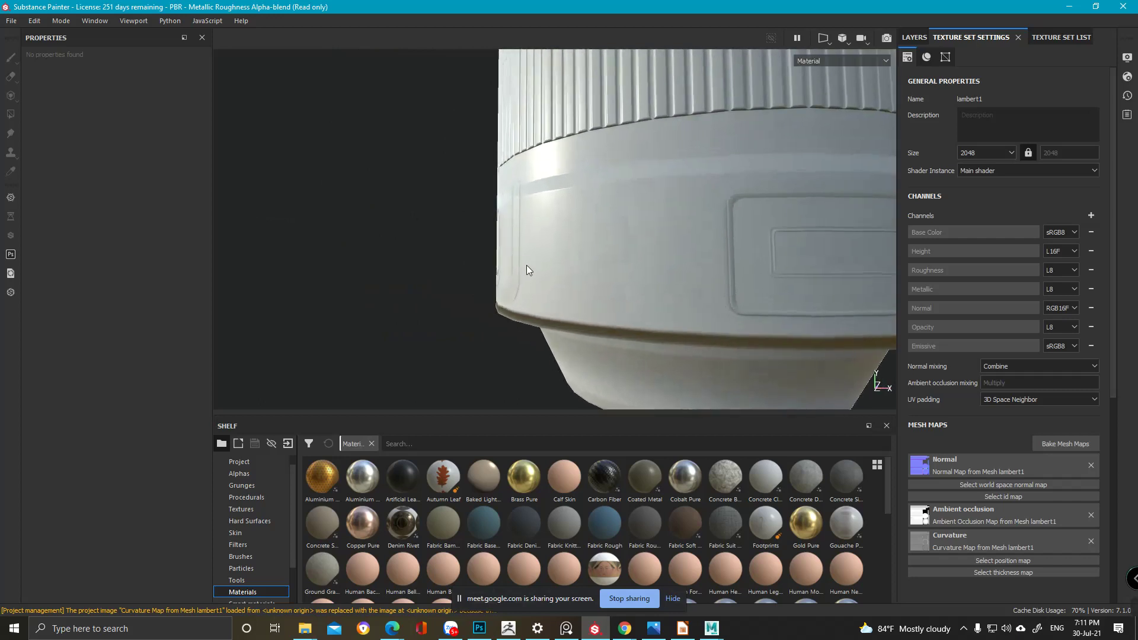
left_click_drag(526, 265, 667, 263, "alt")
right_click_drag(563, 261, 562, 279, "alt")
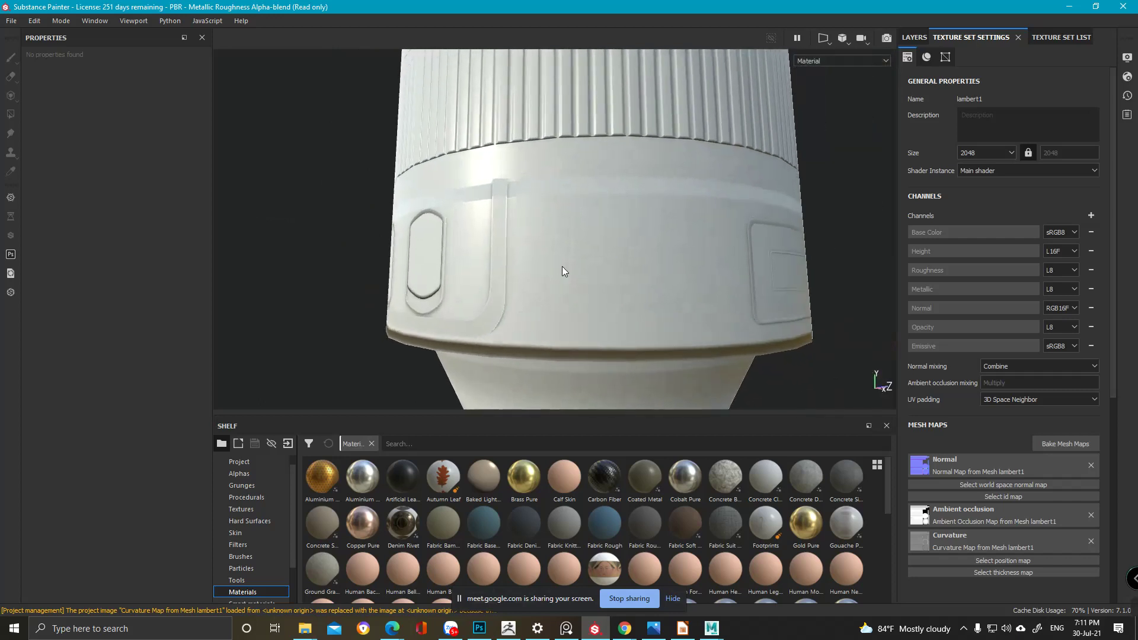
middle_click_drag(522, 217, 494, 216, "alt")
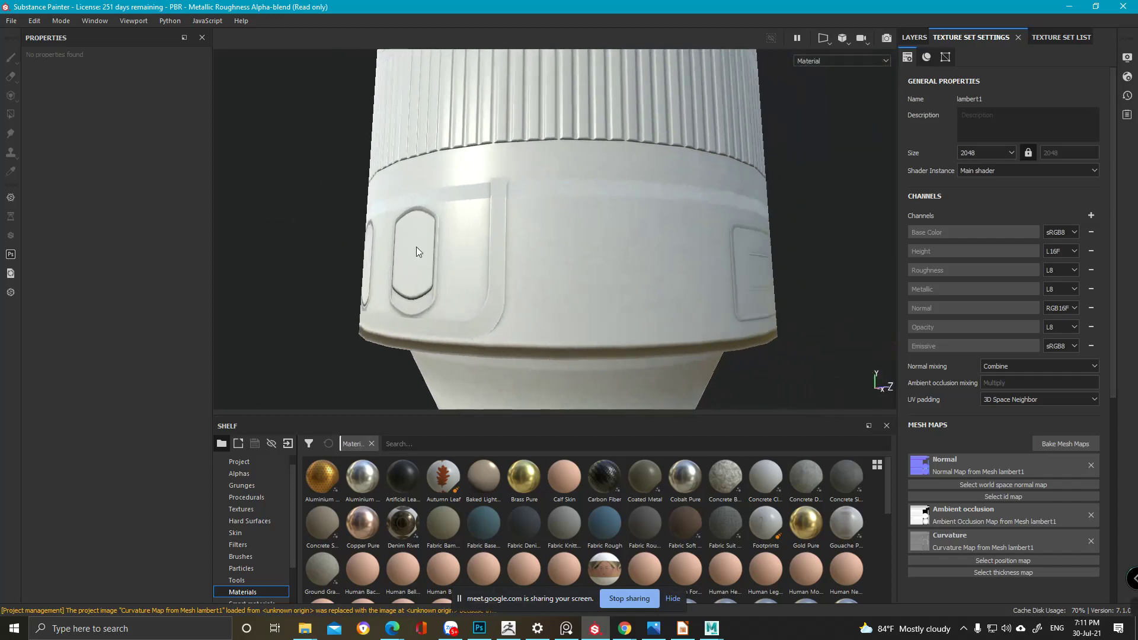
left_click_drag(416, 247, 583, 292, "alt")
left_click_drag(422, 264, 493, 259, "alt")
right_click_drag(493, 259, 499, 267, "shift")
scroll(625, 285, "down", 2)
left_click_drag(436, 243, 564, 222, "alt")
right_click_drag(563, 222, 544, 223, "shift")
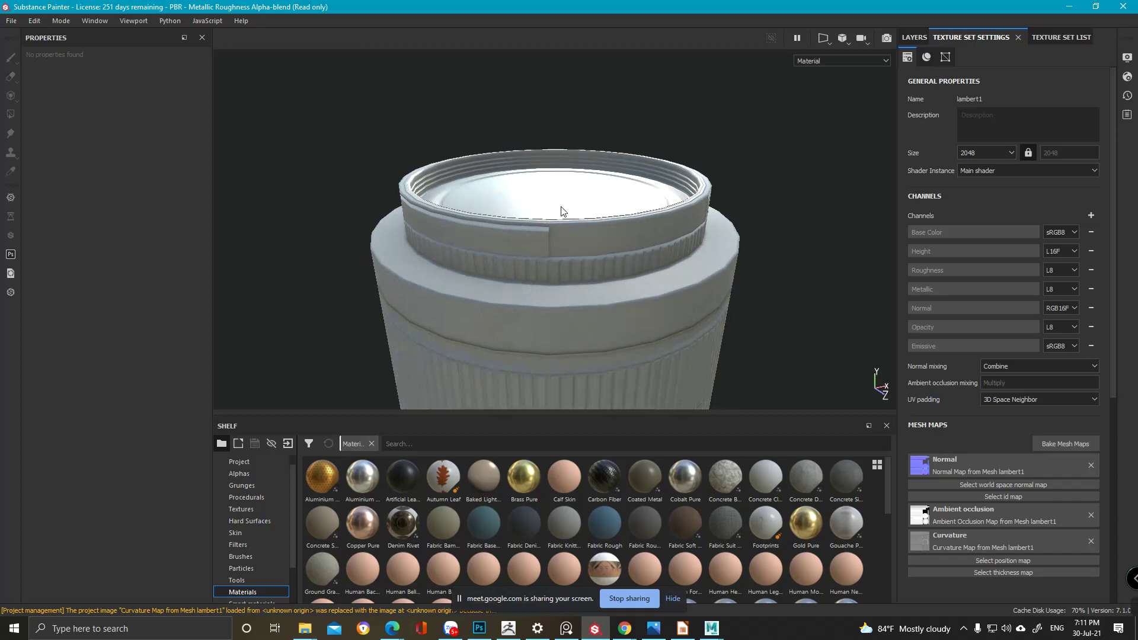
right_click_drag(606, 267, 577, 224, "alt")
left_click_drag(576, 223, 548, 223, "alt")
left_click_drag(598, 173, 454, 289, "alt")
- Compare the Canon 85mm and 18-55mm lens reference photos in Photos, then minimize the viewer
left_click(653, 628)
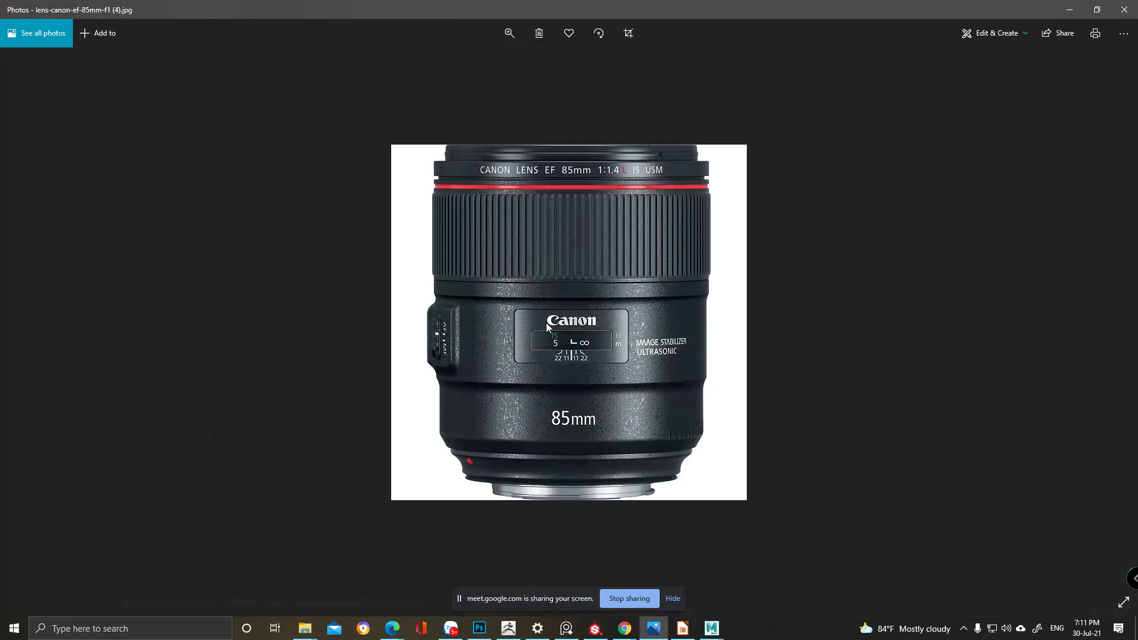
left_click(31, 323)
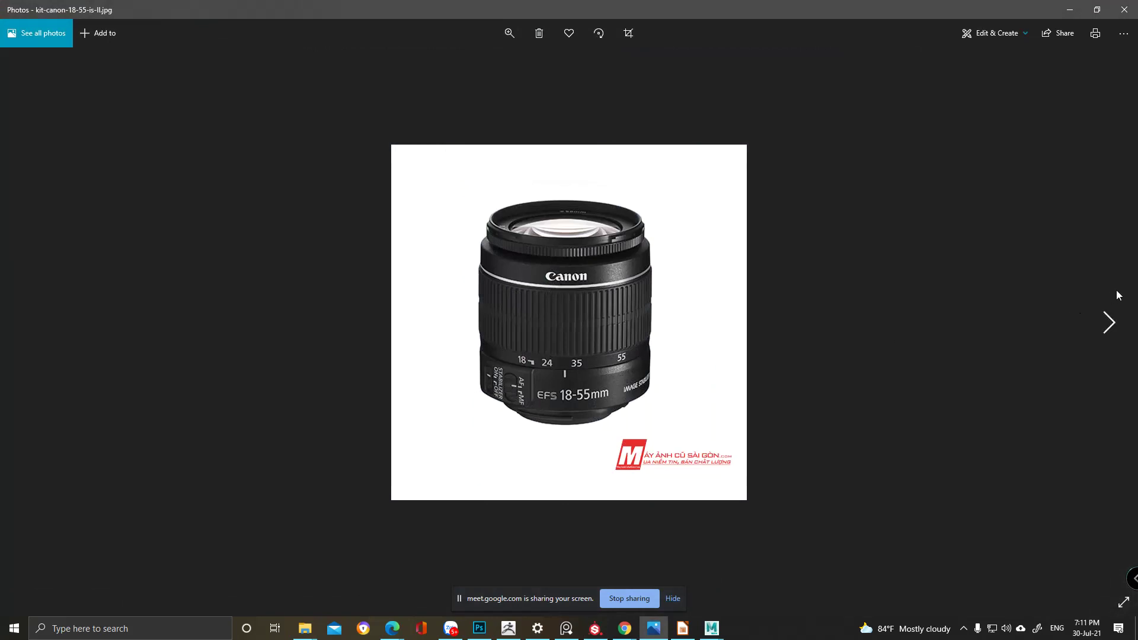
left_click(1109, 323)
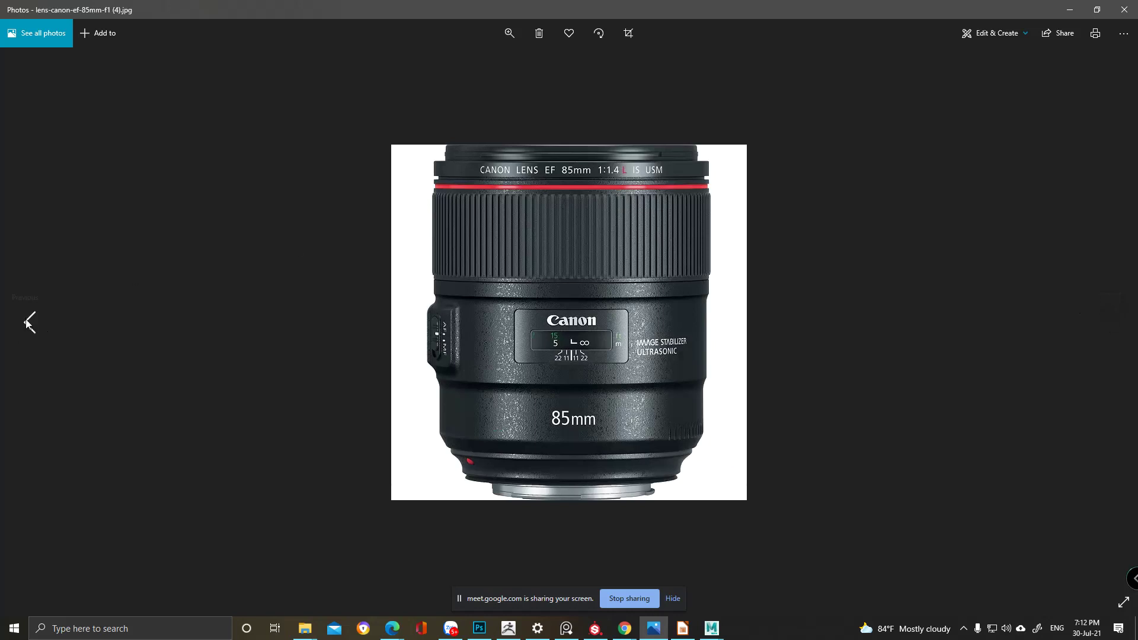
left_click(27, 323)
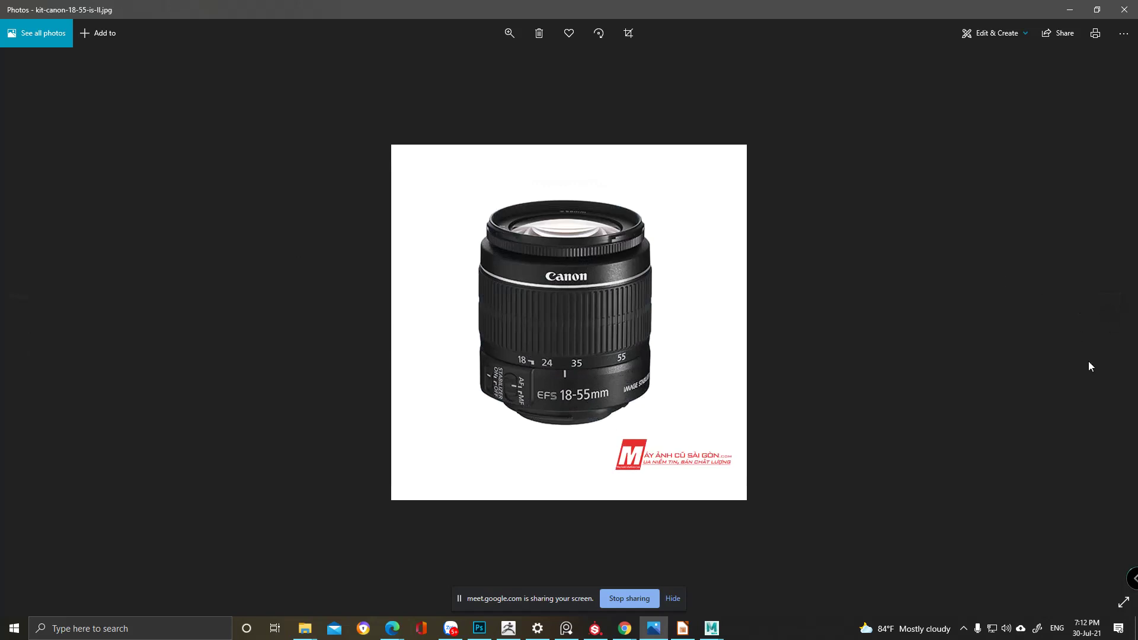
left_click(1108, 326)
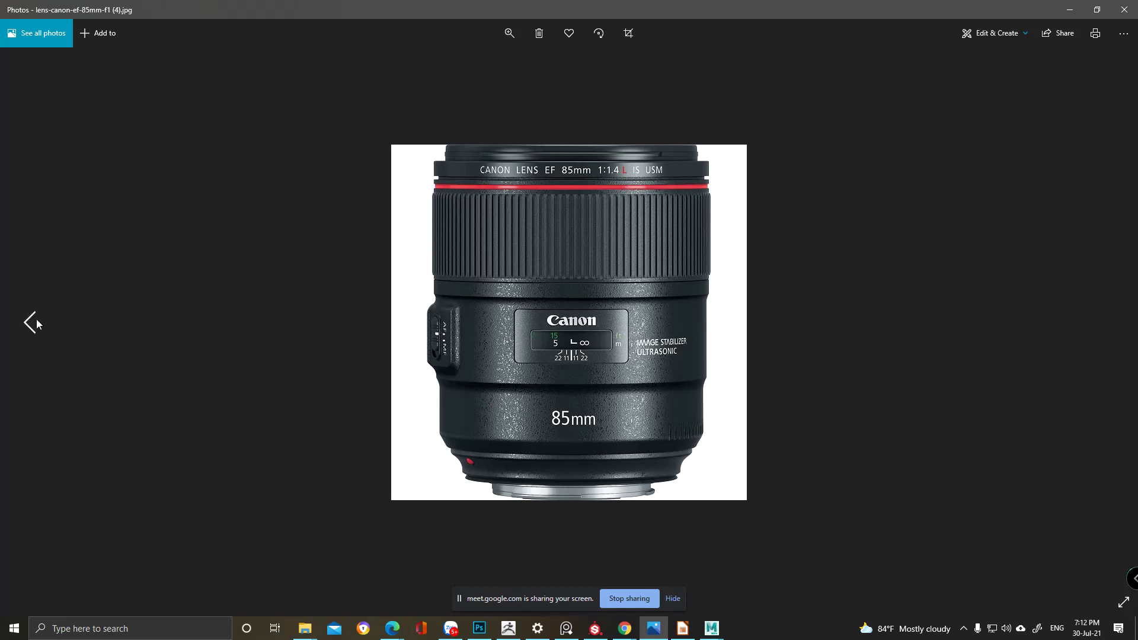
left_click(32, 323)
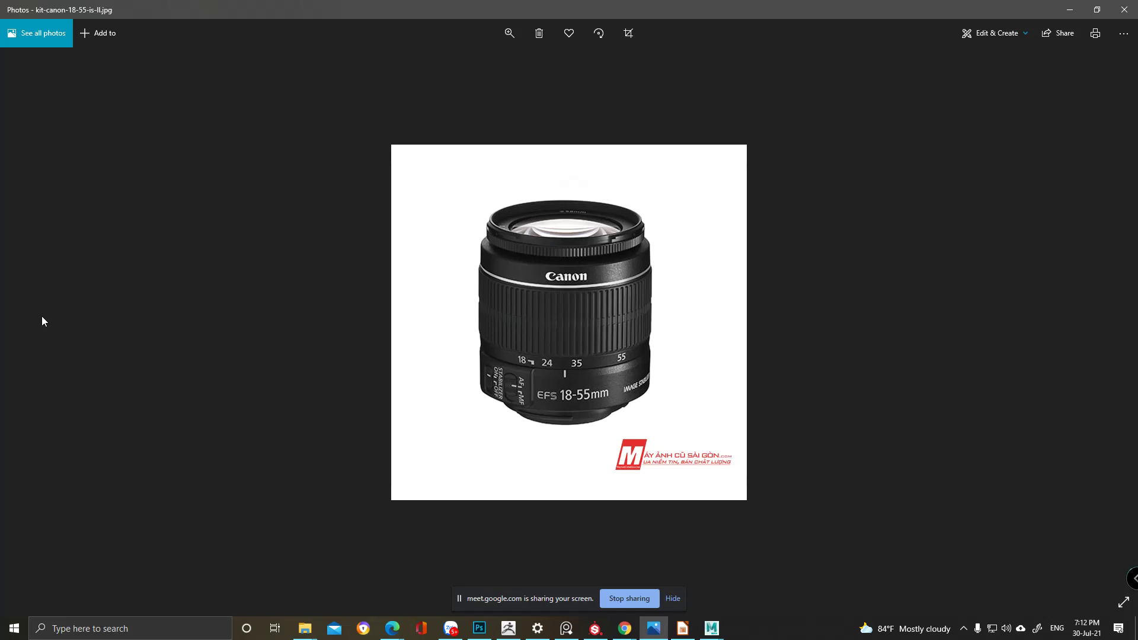
left_click(1070, 10)
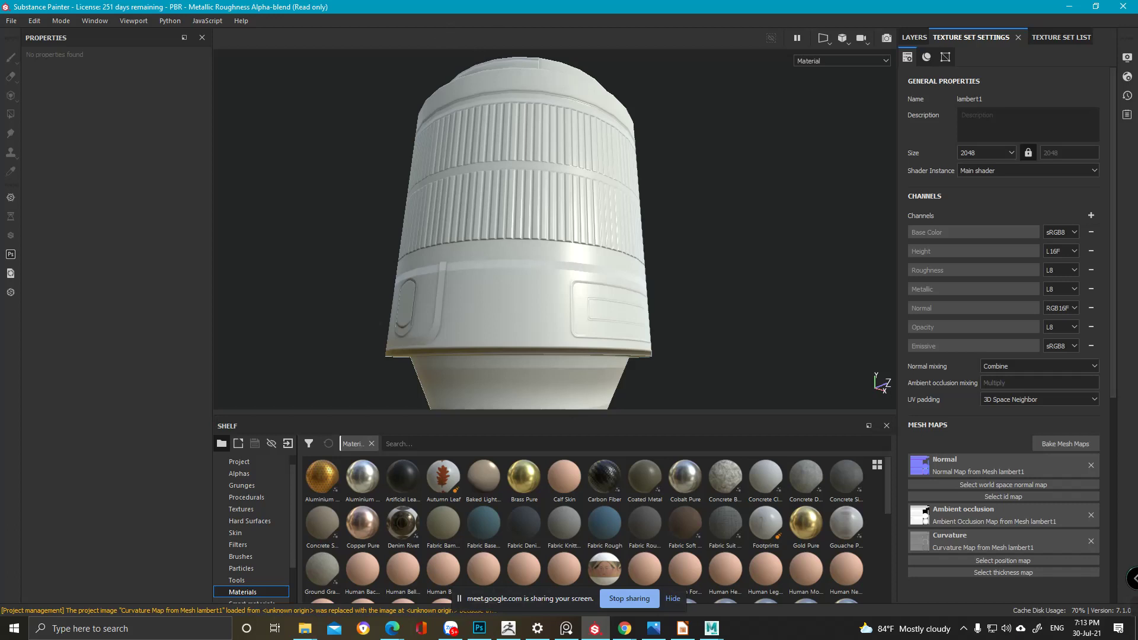
- Show the layer stack and add a fill layer to the lens
left_click_drag(517, 155, 405, 357, "alt")
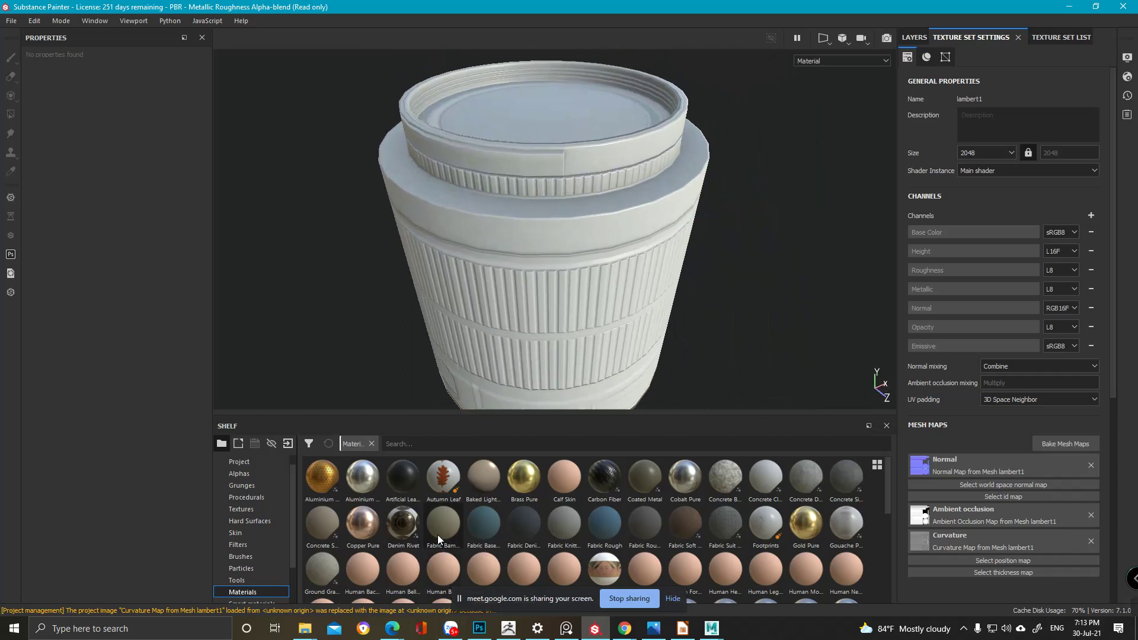
mouse_move(438, 534)
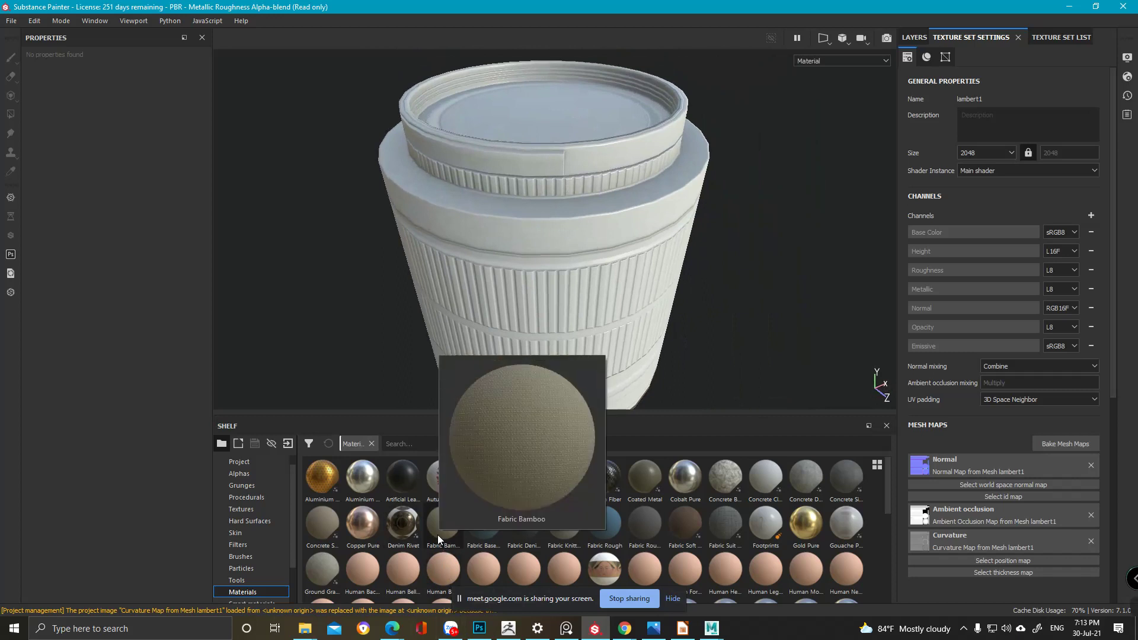
left_click_drag(716, 221, 886, 38, "alt")
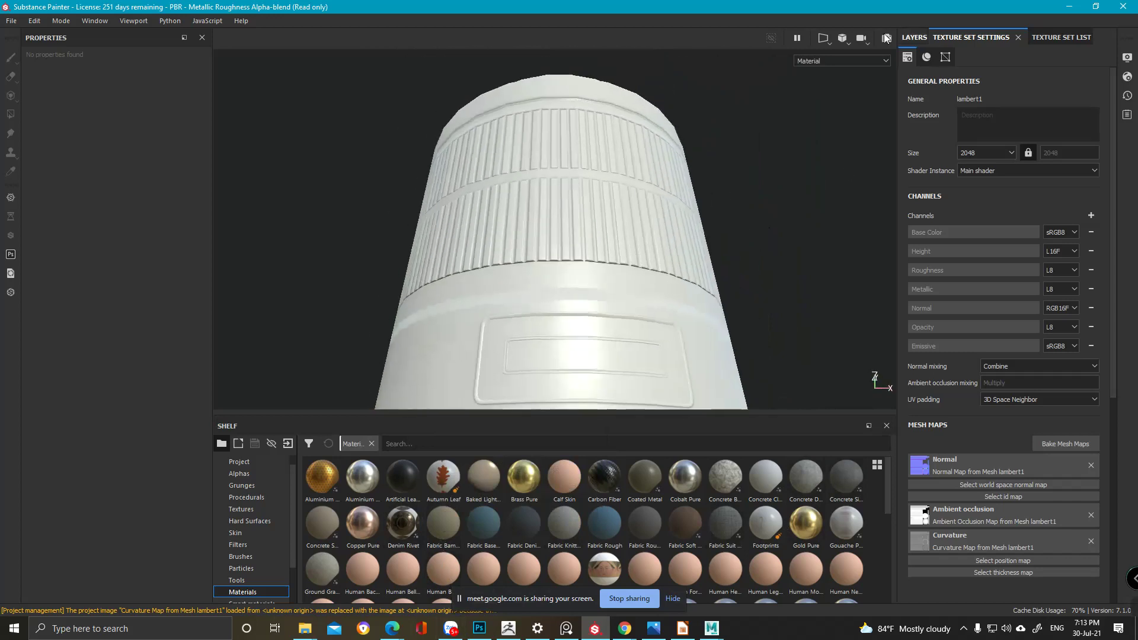
left_click(914, 37)
left_click_drag(635, 158, 526, 234, "alt")
middle_click_drag(526, 233, 529, 242, "alt")
left_click_drag(530, 242, 526, 248, "alt")
right_click_drag(526, 249, 1045, 131, "alt")
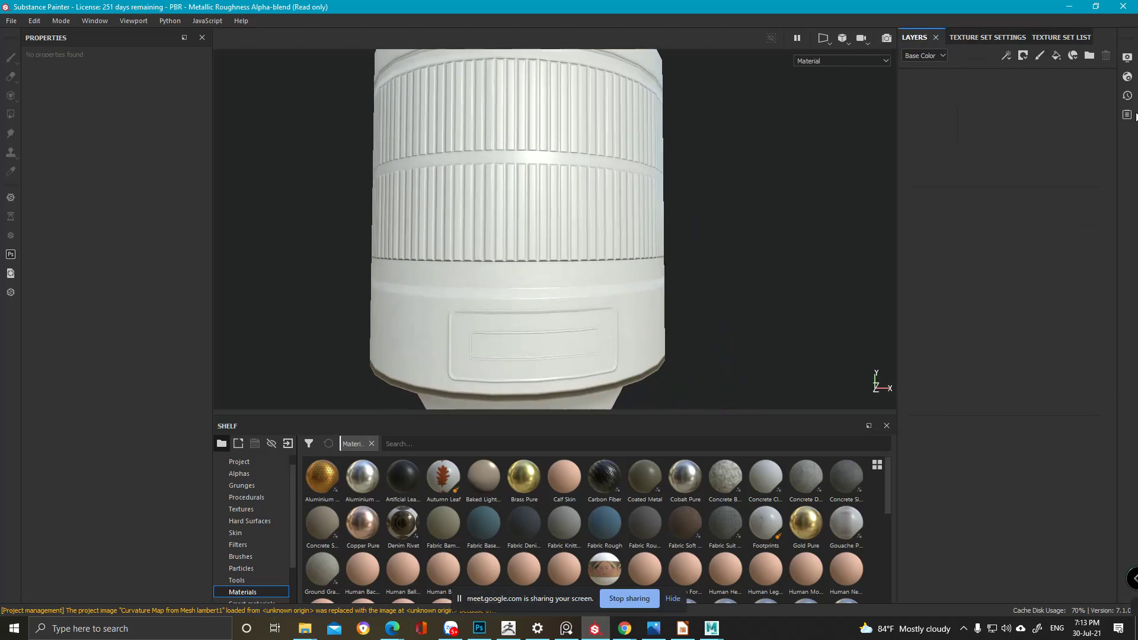
left_click(1055, 56)
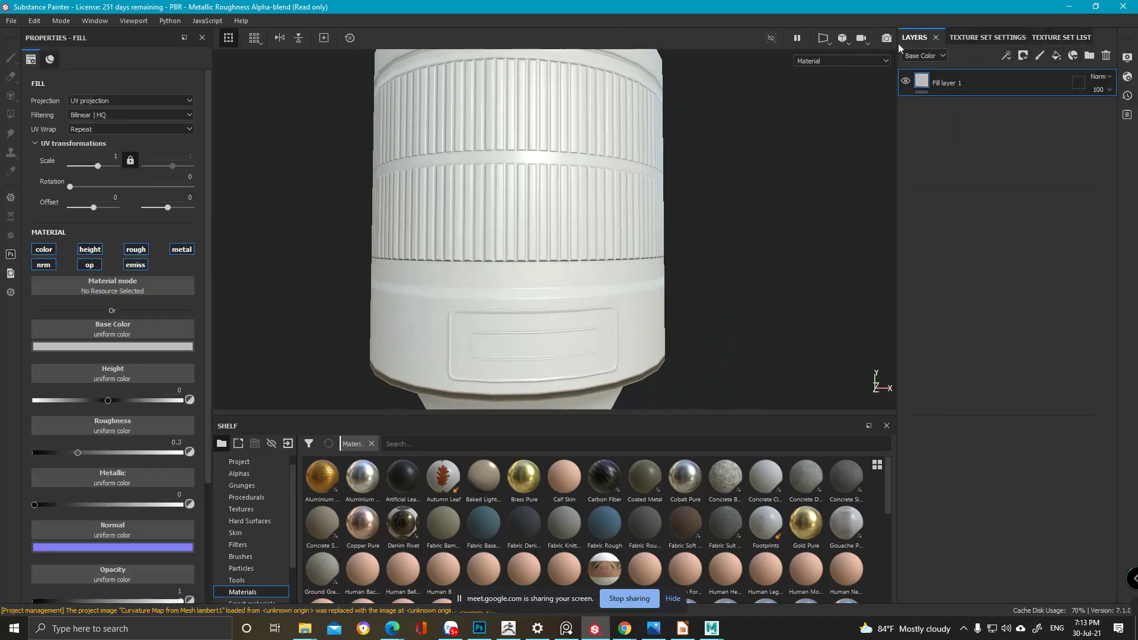
right_click(948, 86)
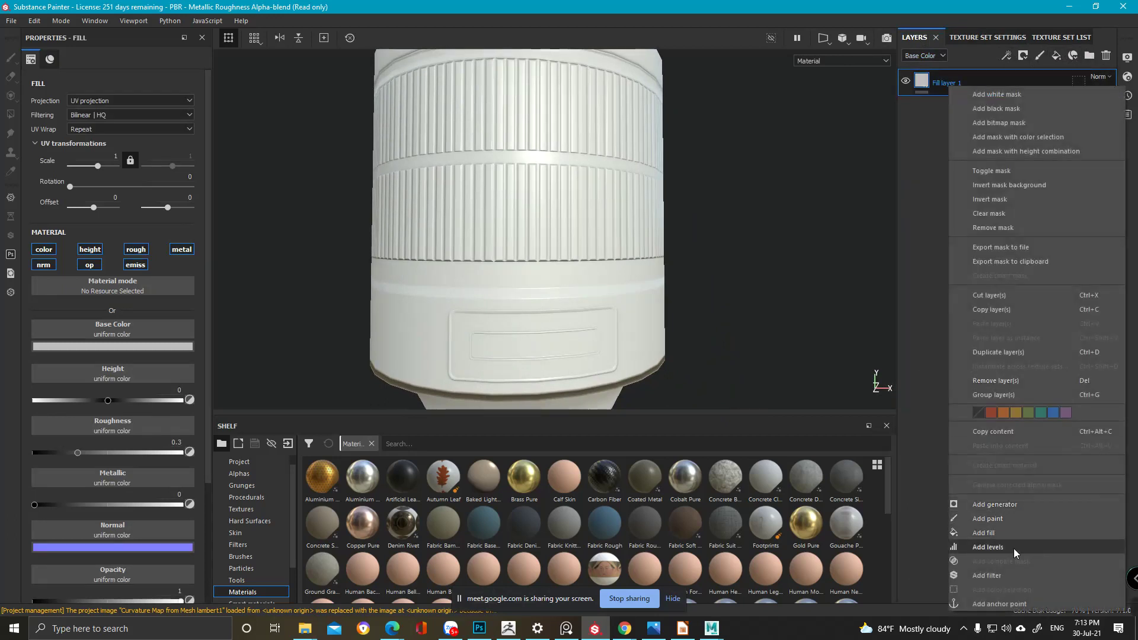
left_click(829, 4)
middle_click_drag(651, 109, 683, 204, "alt")
left_click_drag(587, 137, 610, 257, "alt")
middle_click_drag(607, 256, 610, 341, "alt")
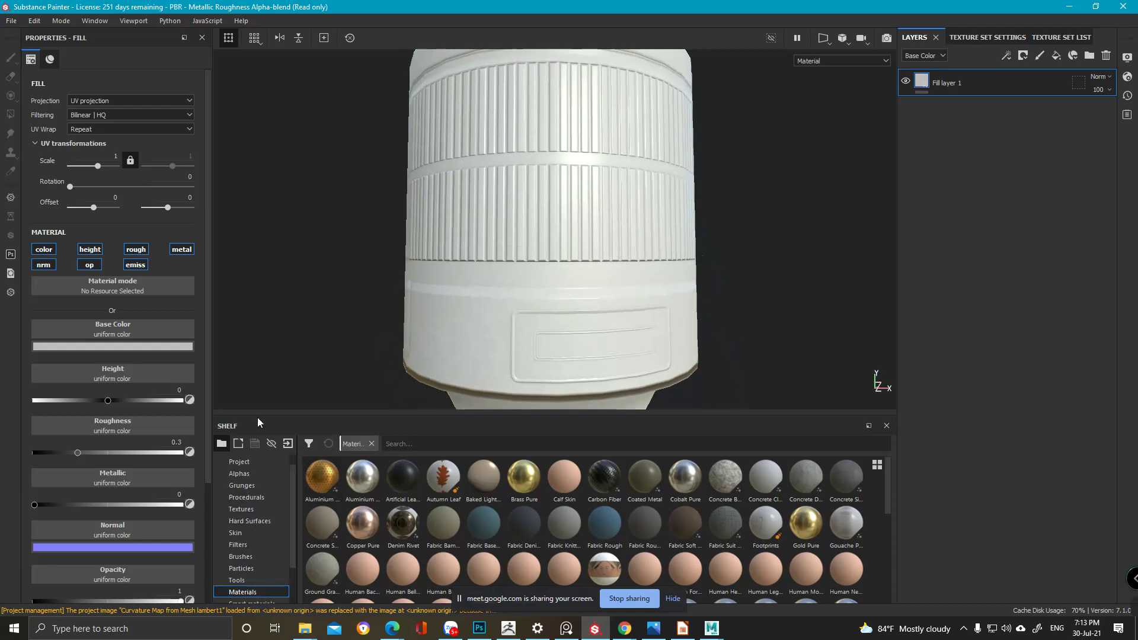
scroll(292, 529, "down", 2)
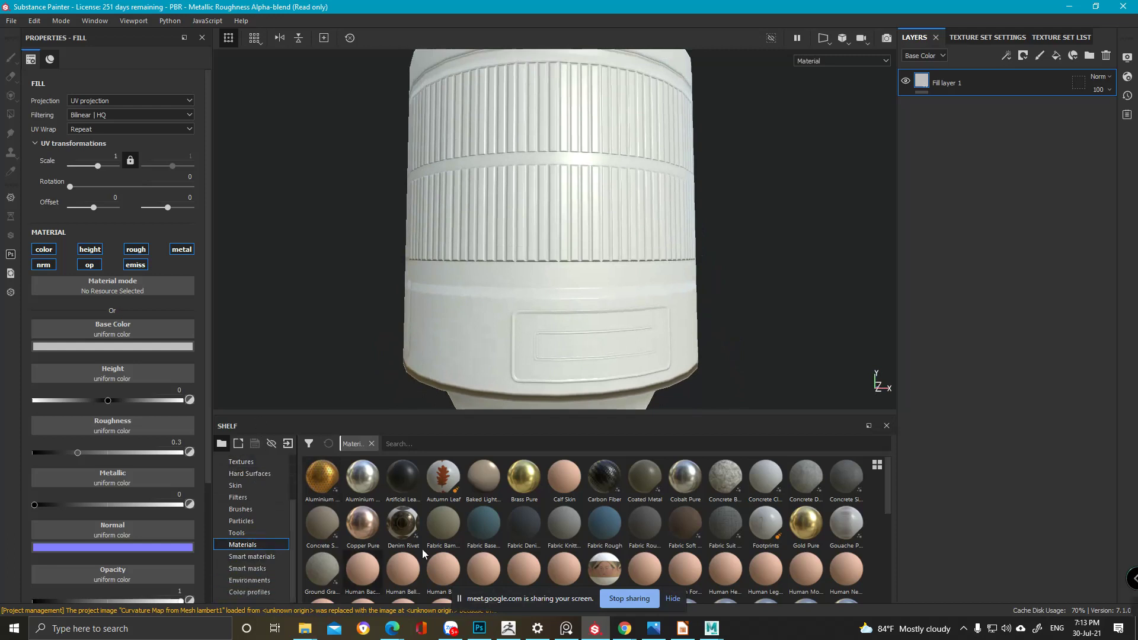
- Add the Aluminium Pure, Concrete Bare and Plastic Fabric Pyramid materials as layers above the fill layer
left_click_drag(364, 491, 991, 72)
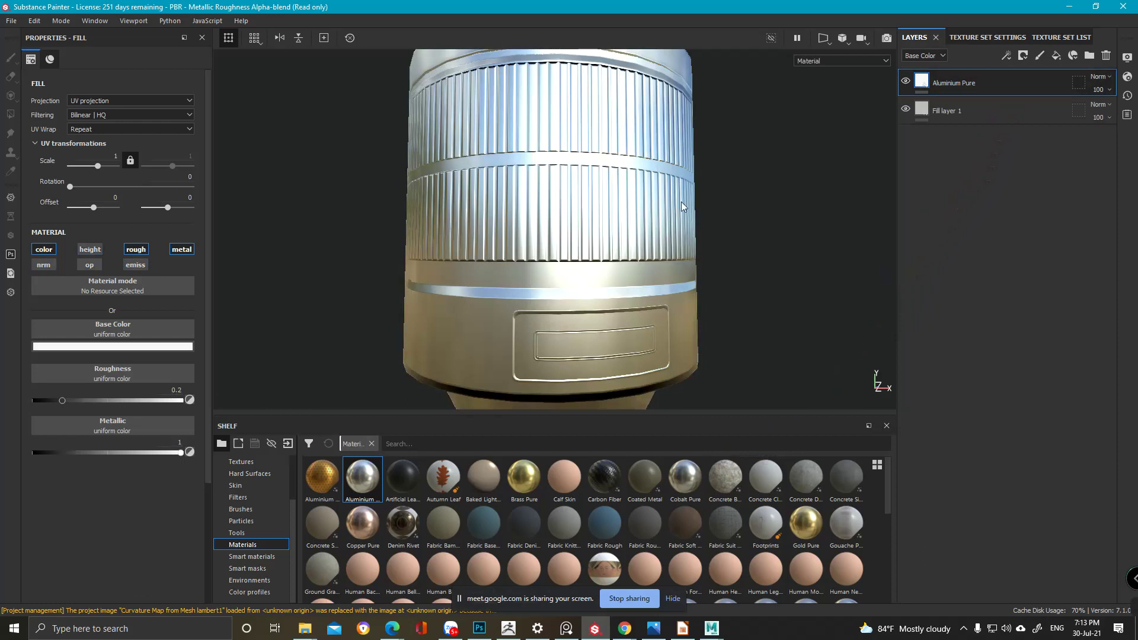
left_click_drag(724, 479, 993, 70)
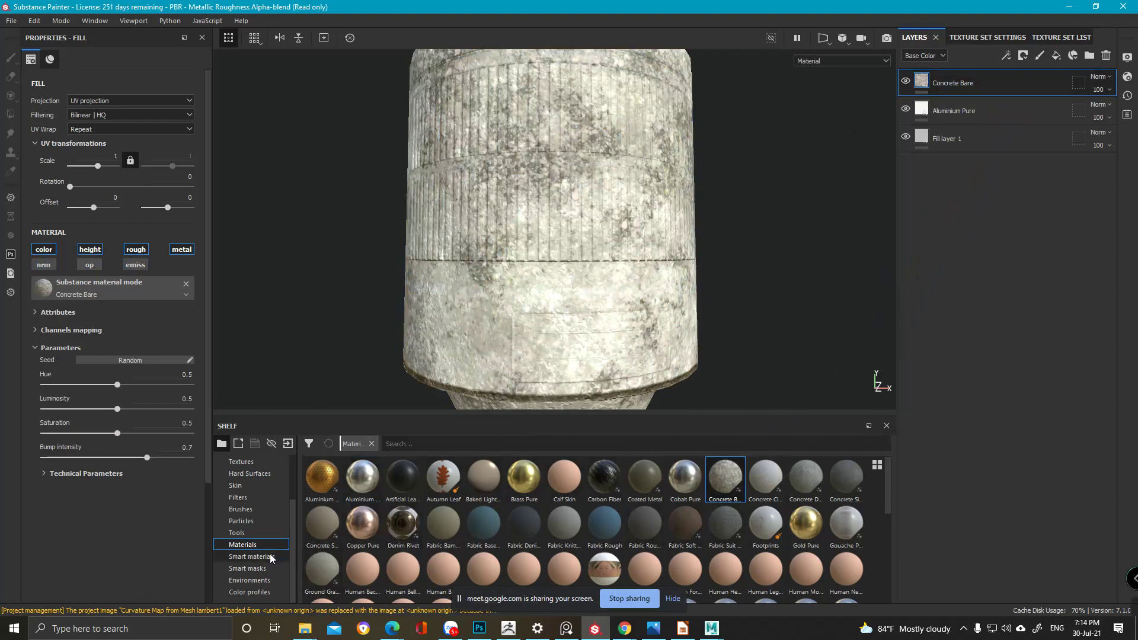
scroll(742, 524, "down", 3)
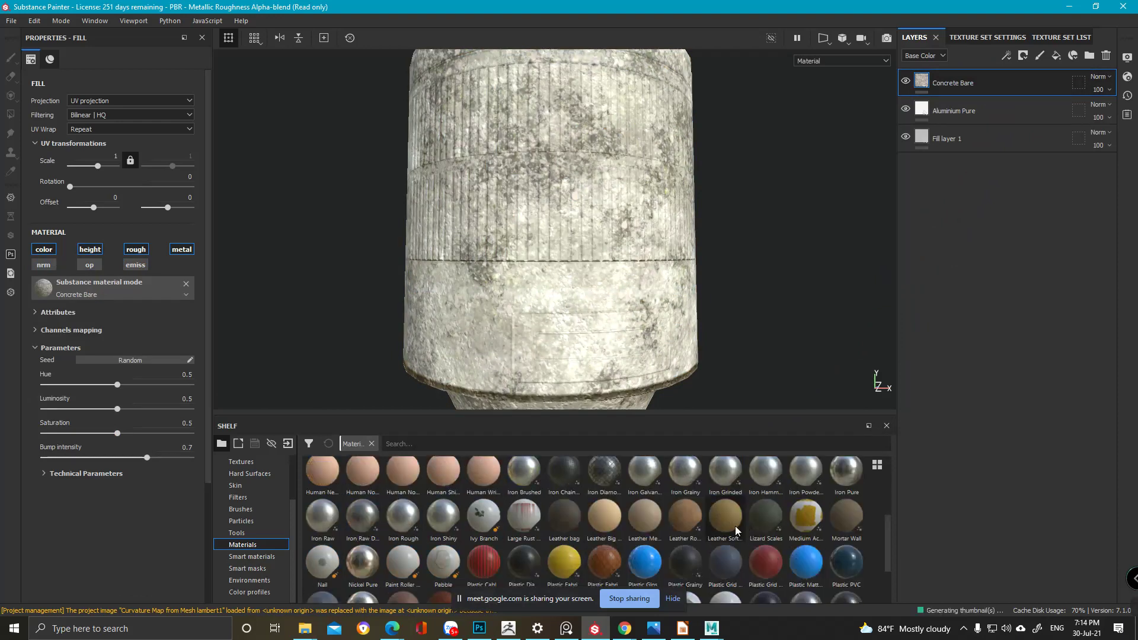
left_click_drag(599, 558, 948, 84)
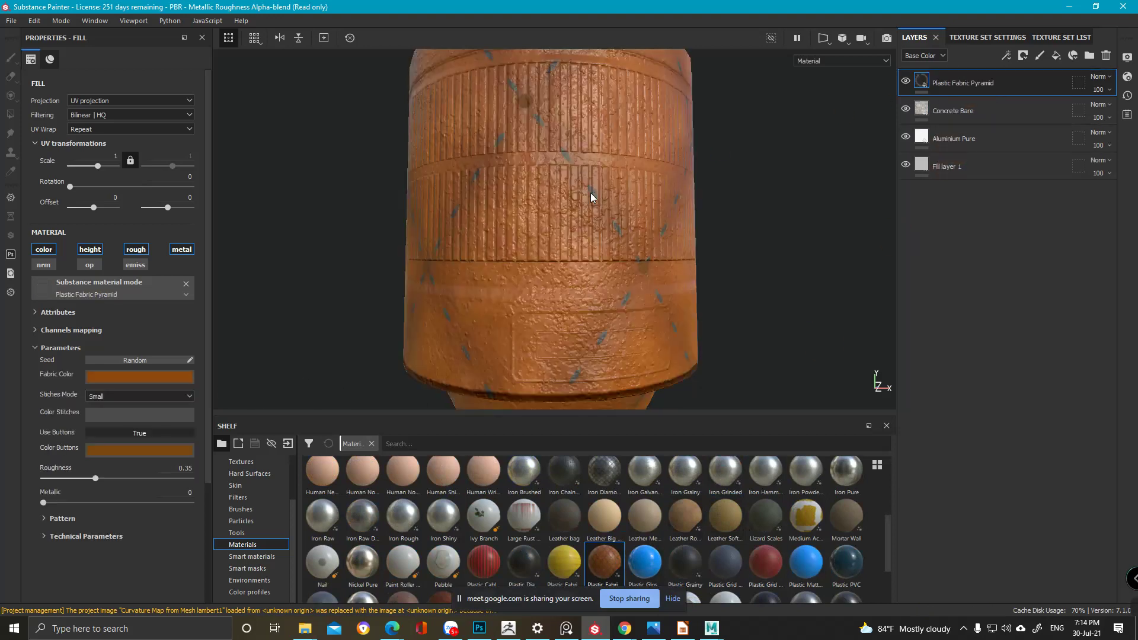
- Set the Plastic Fabric Pyramid layer's UV scale to 22.29 and check the tiling around the lens
left_click_drag(574, 178, 566, 278, "alt")
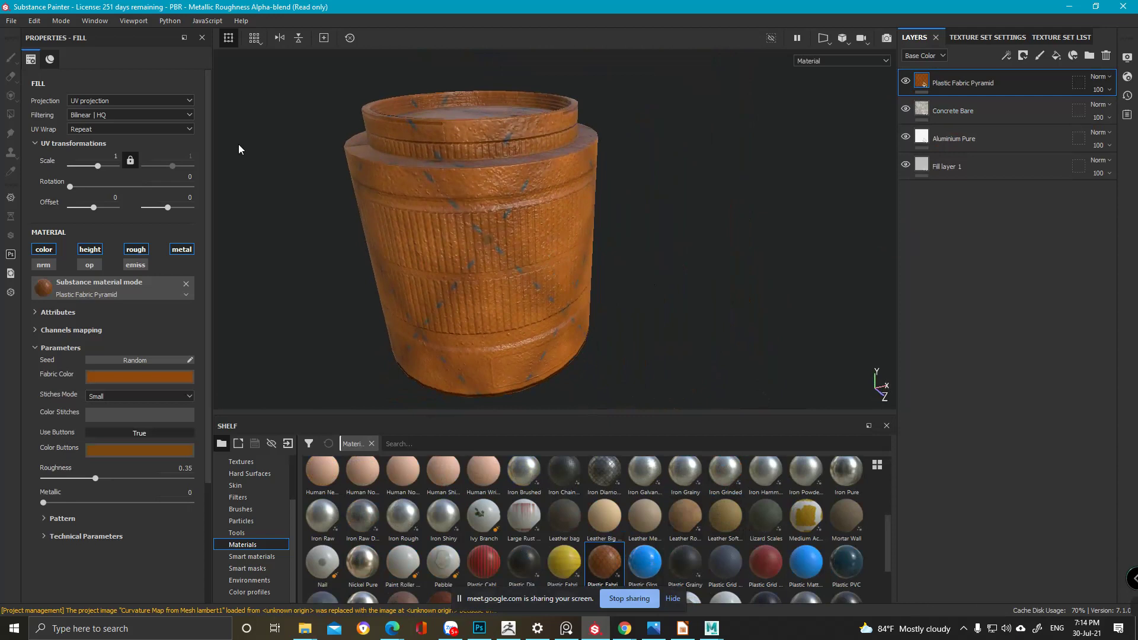
left_click_drag(98, 166, 107, 170)
left_click_drag(531, 310, 516, 267, "alt")
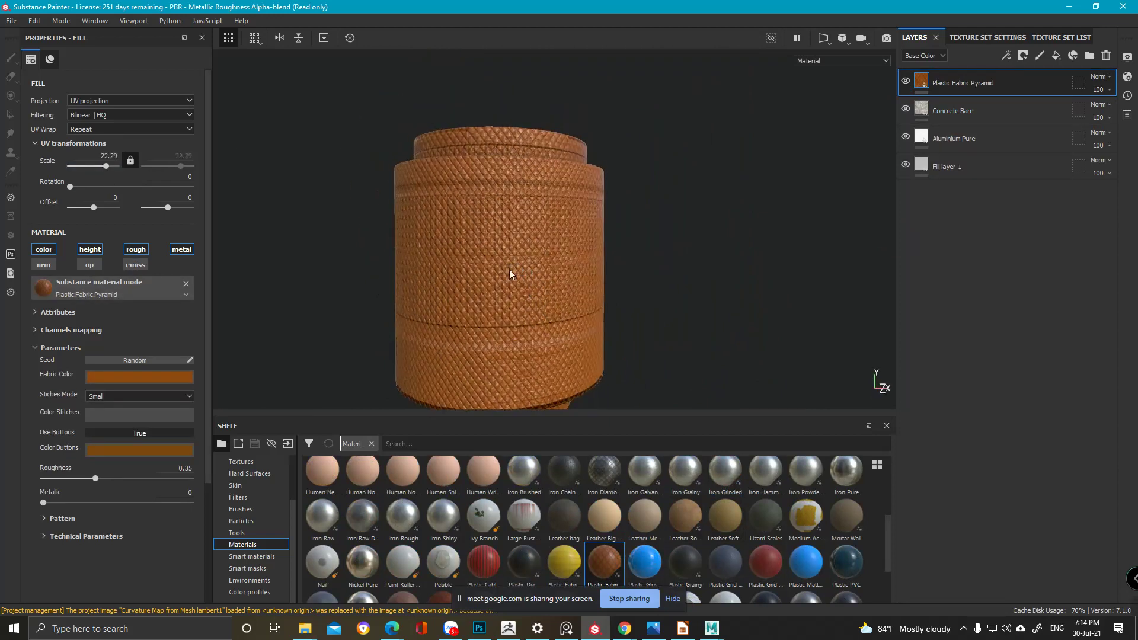
middle_click_drag(479, 305, 463, 181, "alt")
right_click_drag(464, 181, 490, 223, "alt")
left_click_drag(490, 224, 500, 274, "alt")
middle_click_drag(501, 274, 495, 254, "alt")
left_click_drag(495, 254, 472, 177, "alt")
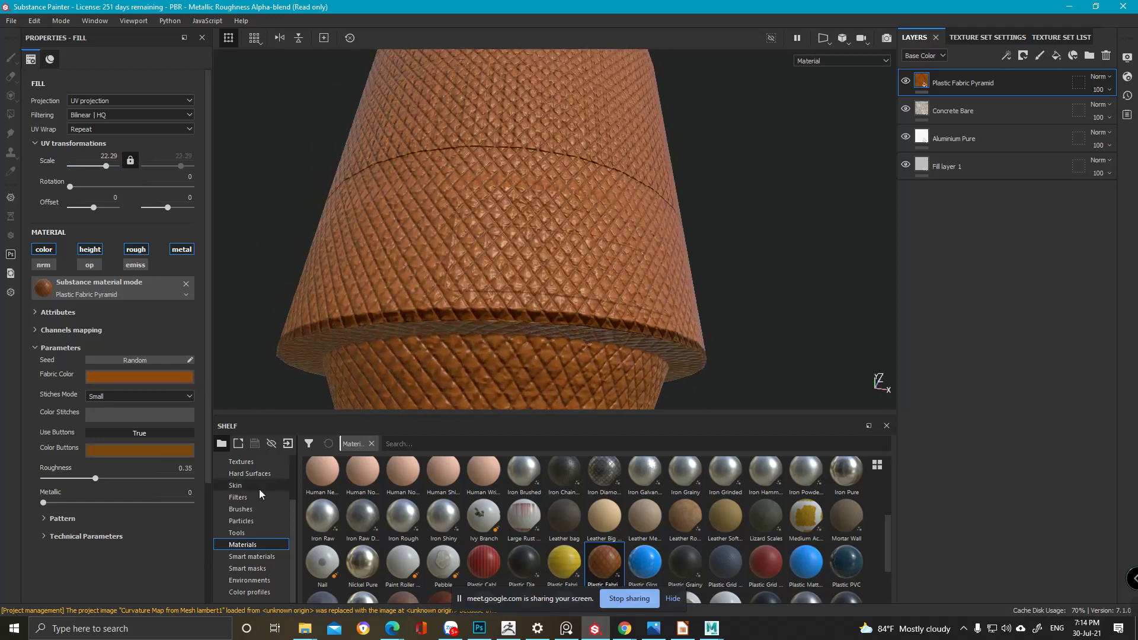
- Hide the Plastic Fabric Pyramid, Concrete Bare and Aluminium Pure layers and browse the smart materials
left_click(905, 81)
left_click(906, 109)
left_click(905, 138)
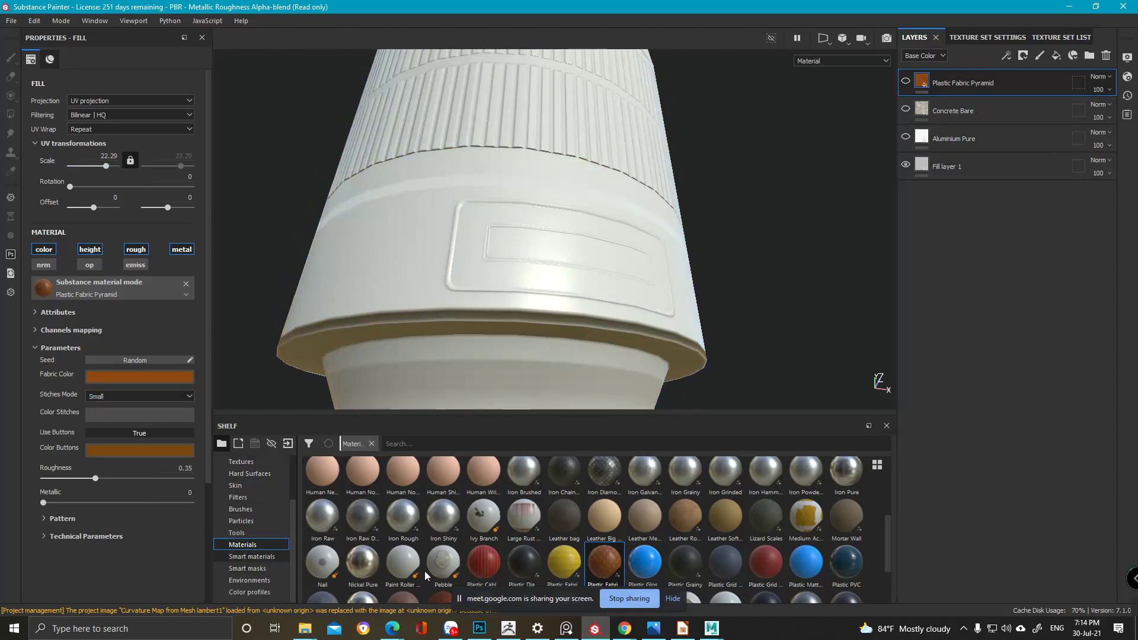
left_click(247, 557)
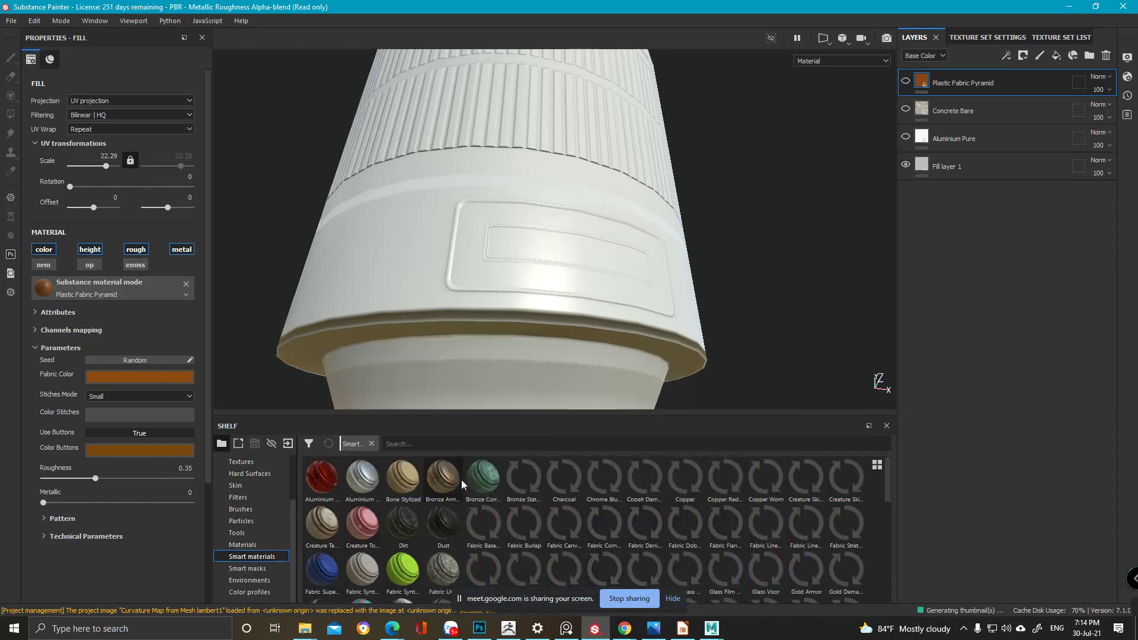
mouse_move(446, 485)
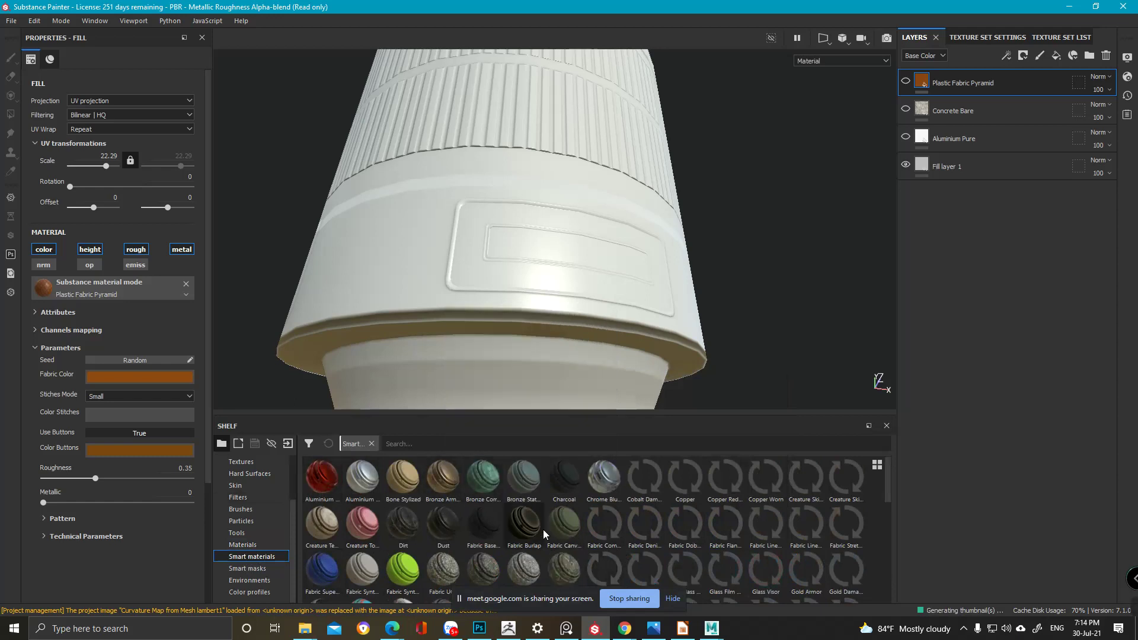
scroll(542, 529, "down", 3)
mouse_move(401, 483)
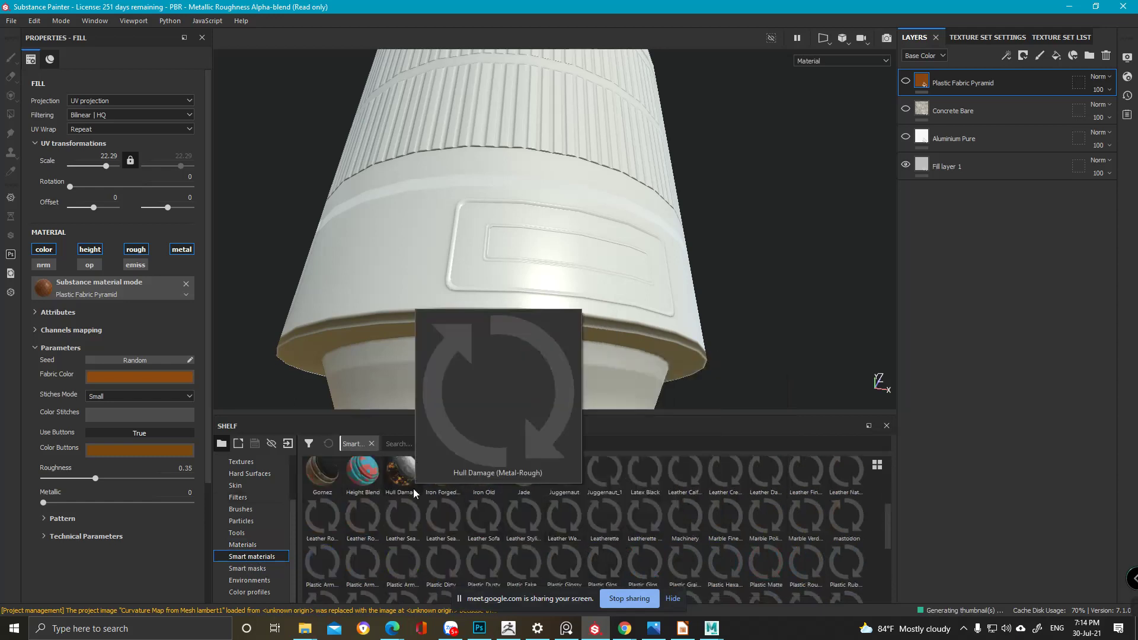
- Try the Hull Damage (Metal-Rough) smart material on the lens and delete its layer group
left_click_drag(400, 483, 982, 69)
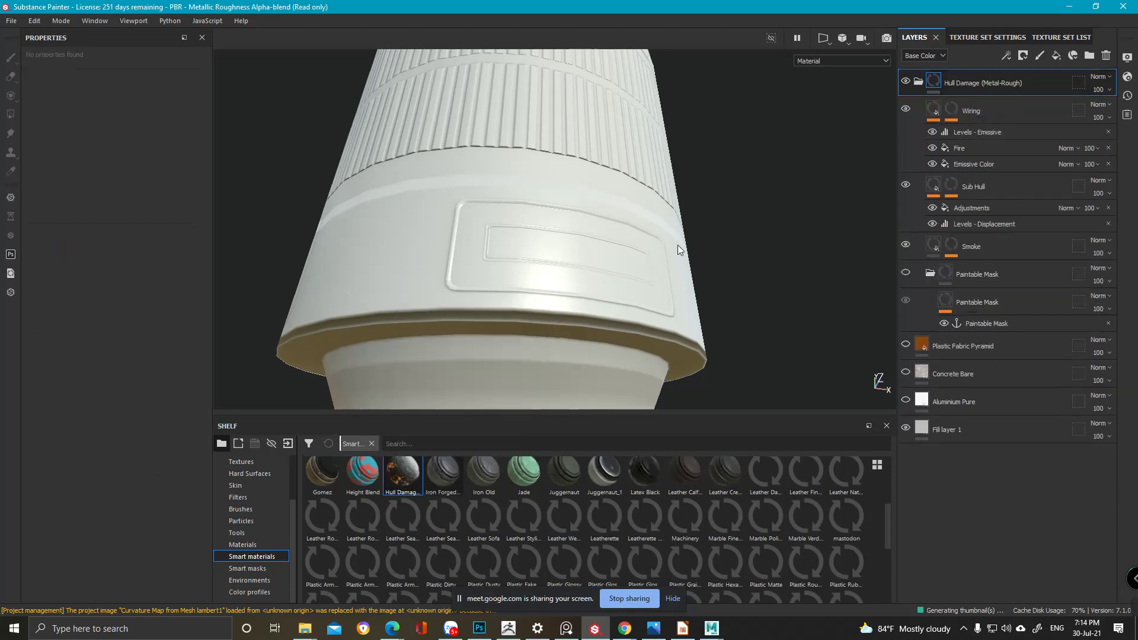
left_click_drag(681, 243, 629, 263, "alt")
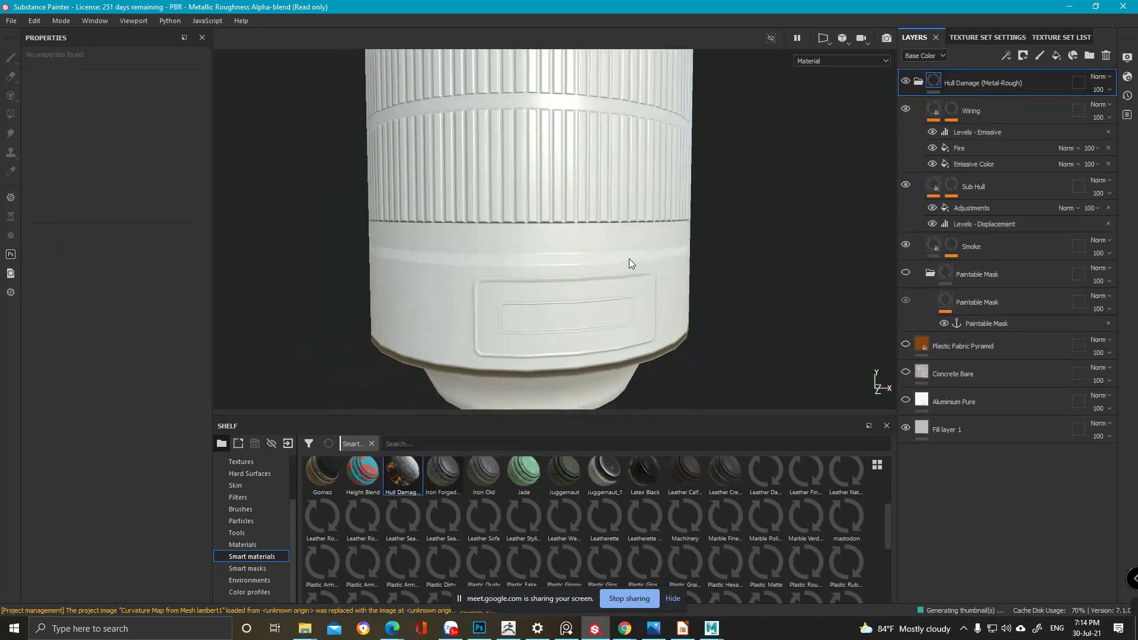
left_click(1107, 56)
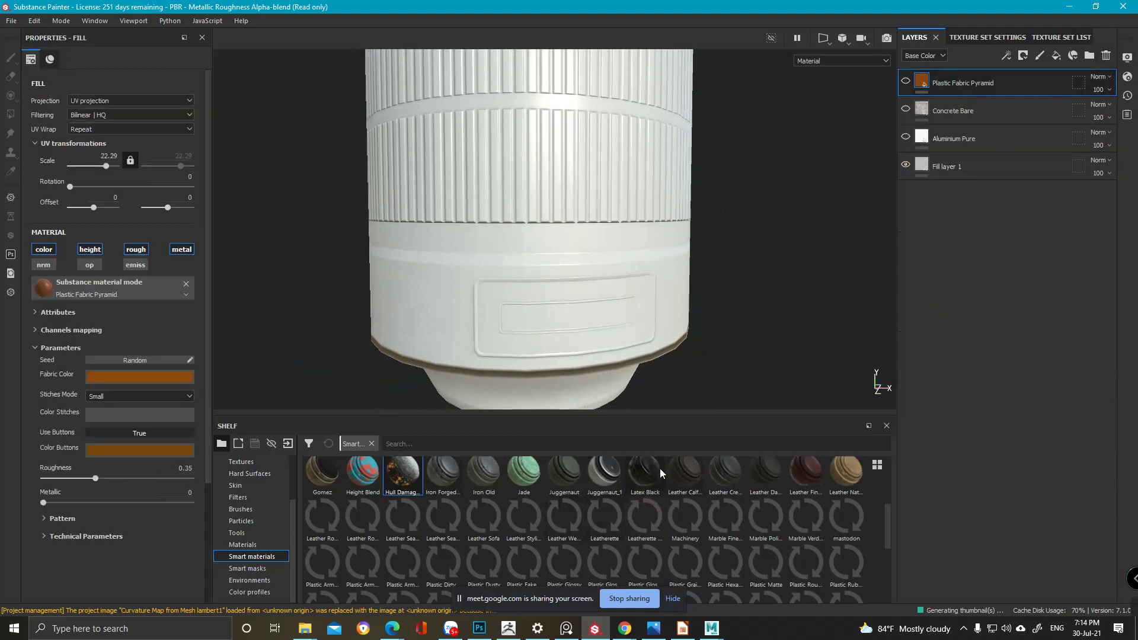
- Add the Iron Forged Old smart material at the top of the layer stack
mouse_move(659, 468)
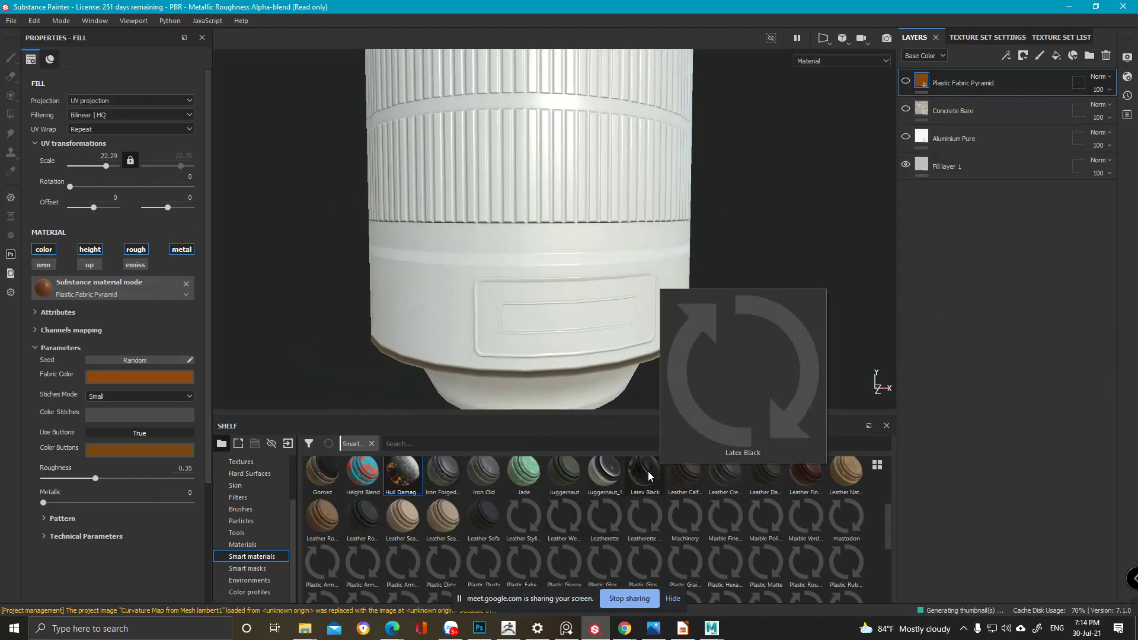
mouse_move(481, 483)
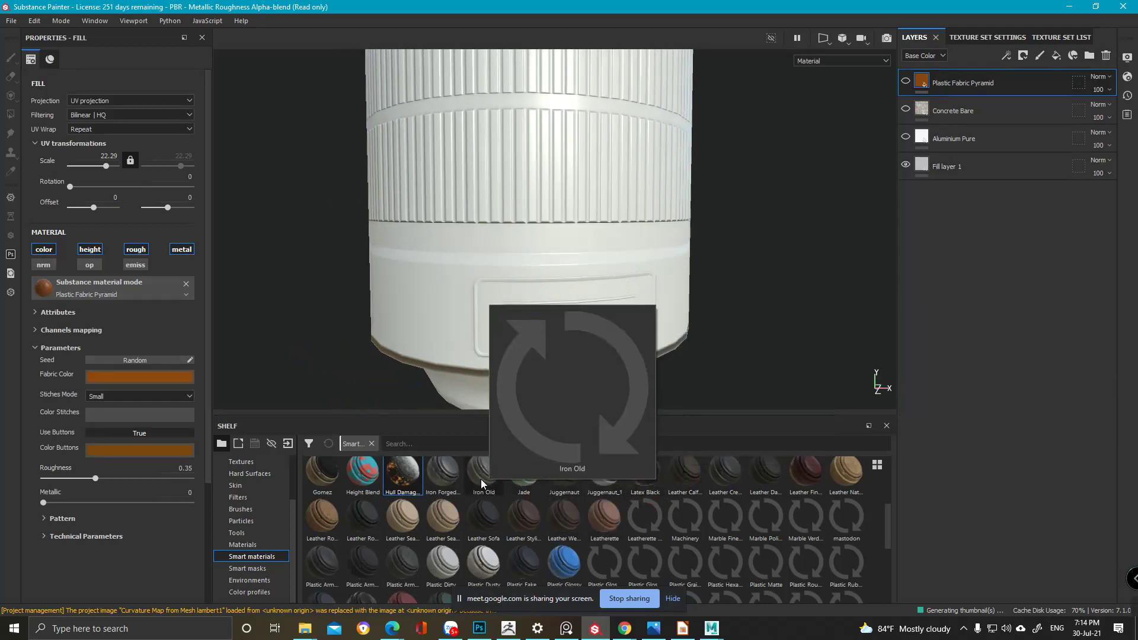
left_click_drag(432, 470, 948, 67)
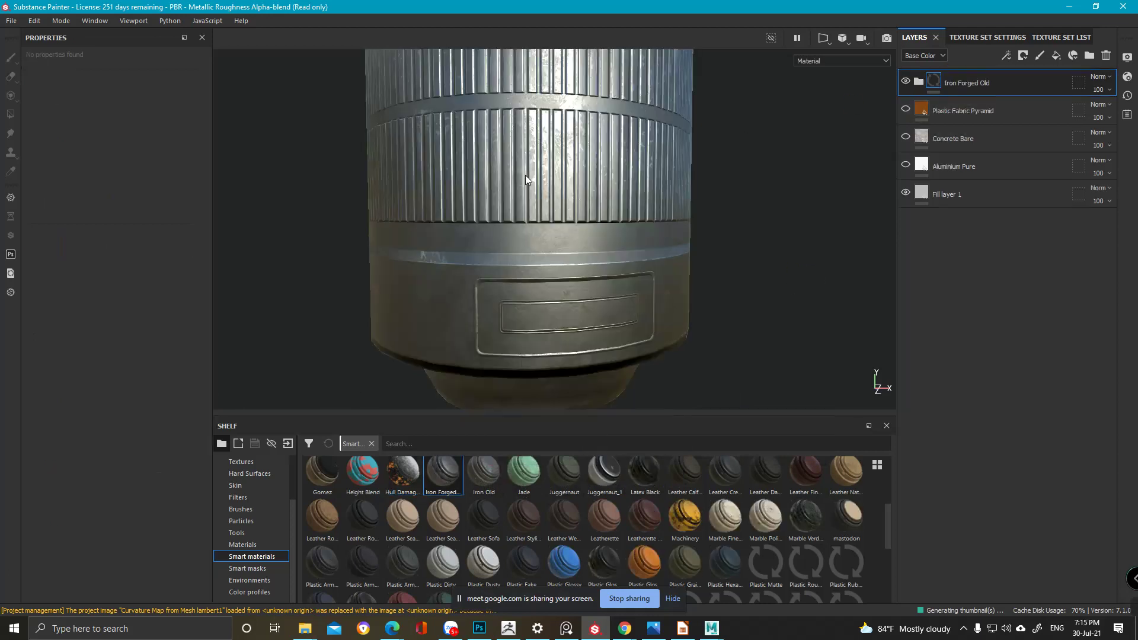
- Examine the Iron Forged Old material on the lens's ribs, edges and end faces from several angles and under different lighting
left_click_drag(525, 175, 493, 282, "alt")
scroll(615, 177, "up", 2)
middle_click_drag(609, 231, 658, 296, "alt")
left_click_drag(658, 296, 669, 249, "alt")
mouse_move(610, 245)
right_mouse_down("shift")
mouse_move(564, 235)
mouse_move(623, 247)
right_mouse_up("shift")
left_click_drag(622, 247, 788, 246, "alt")
middle_click_drag(788, 246, 719, 219, "alt")
right_click_drag(719, 219, 665, 205, "shift")
left_click_drag(665, 206, 535, 151, "alt")
right_click_drag(535, 151, 362, 50, "alt")
left_click_drag(661, 249, 577, 277, "alt")
right_click_drag(576, 278, 582, 212, "alt")
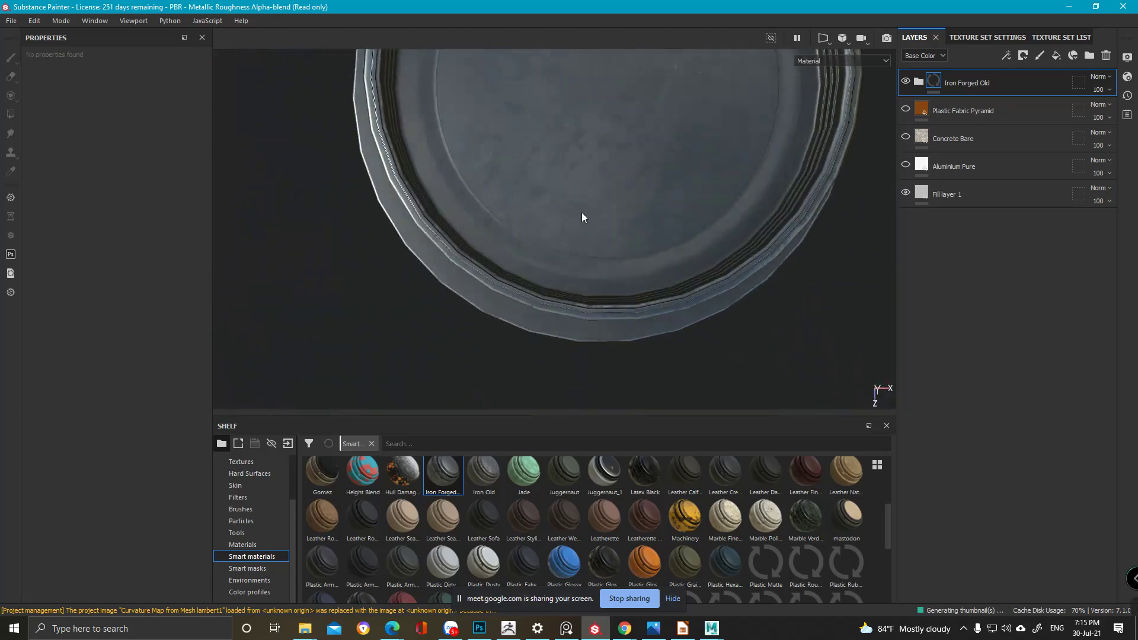
left_click_drag(582, 213, 539, 226, "alt")
right_click_drag(538, 225, 594, 237, "shift")
left_click_drag(594, 242, 679, 174, "alt")
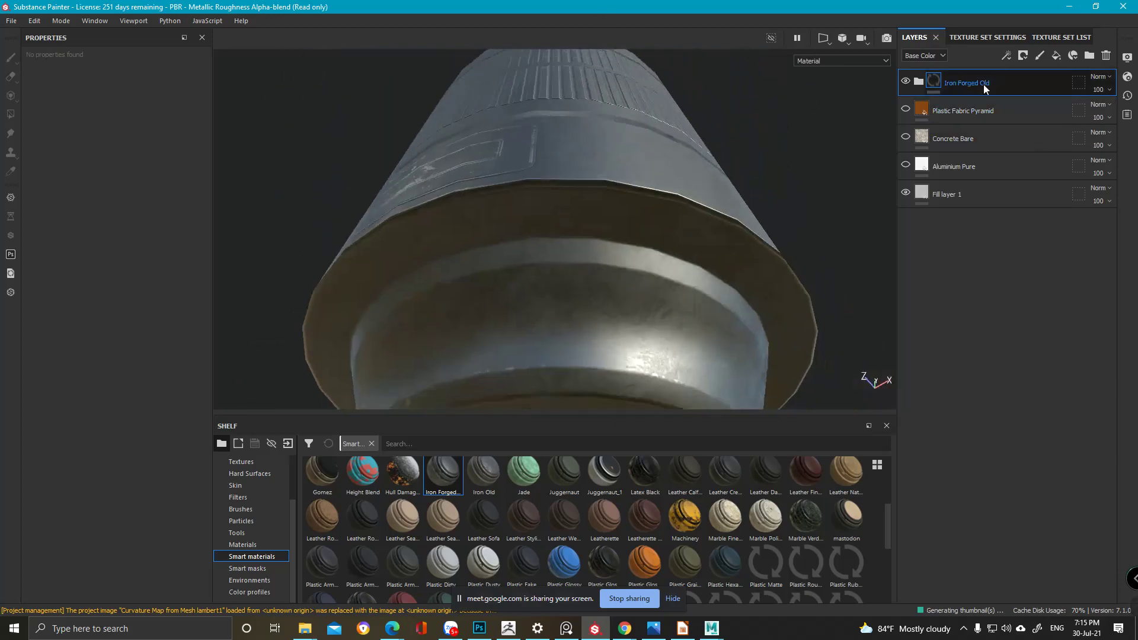
left_click_drag(515, 224, 544, 178, "alt")
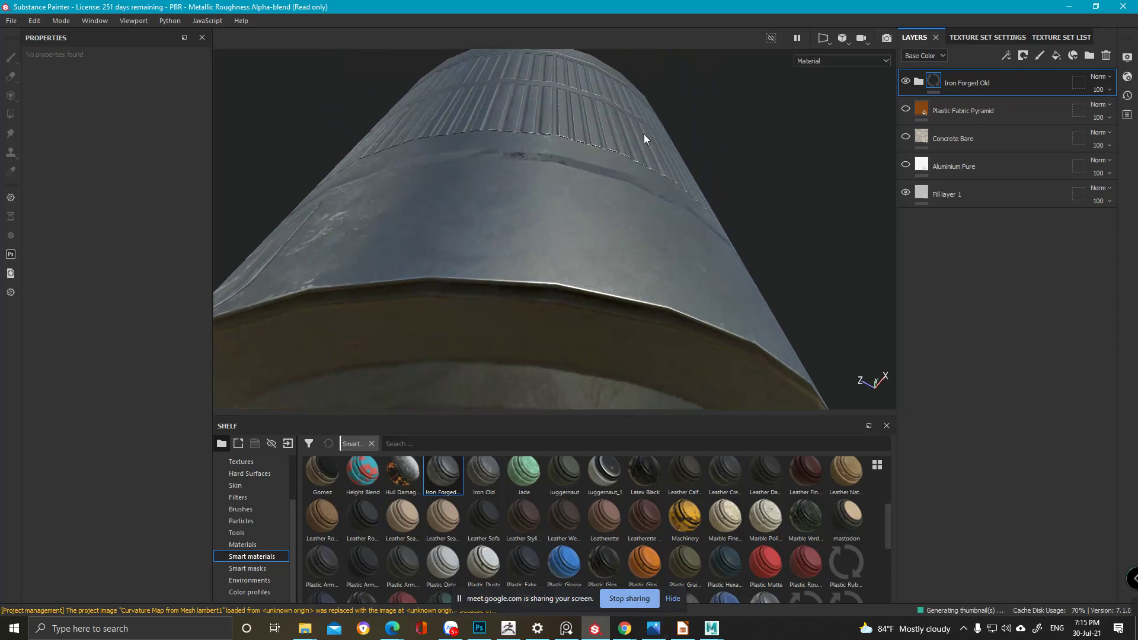
left_click(624, 628)
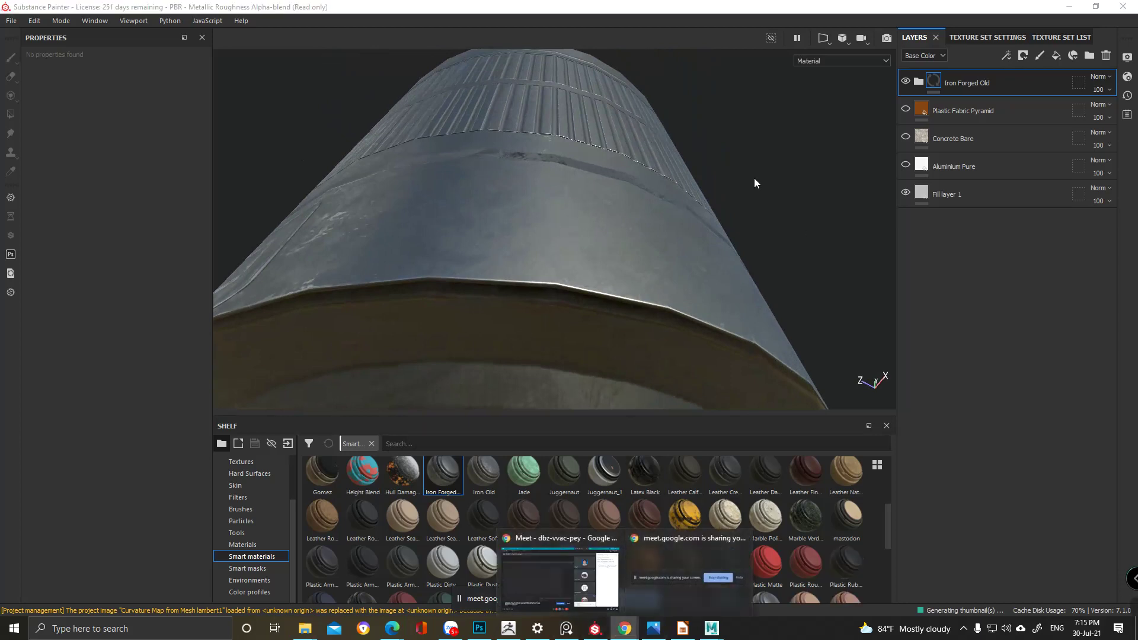
left_click_drag(563, 264, 565, 280, "alt")
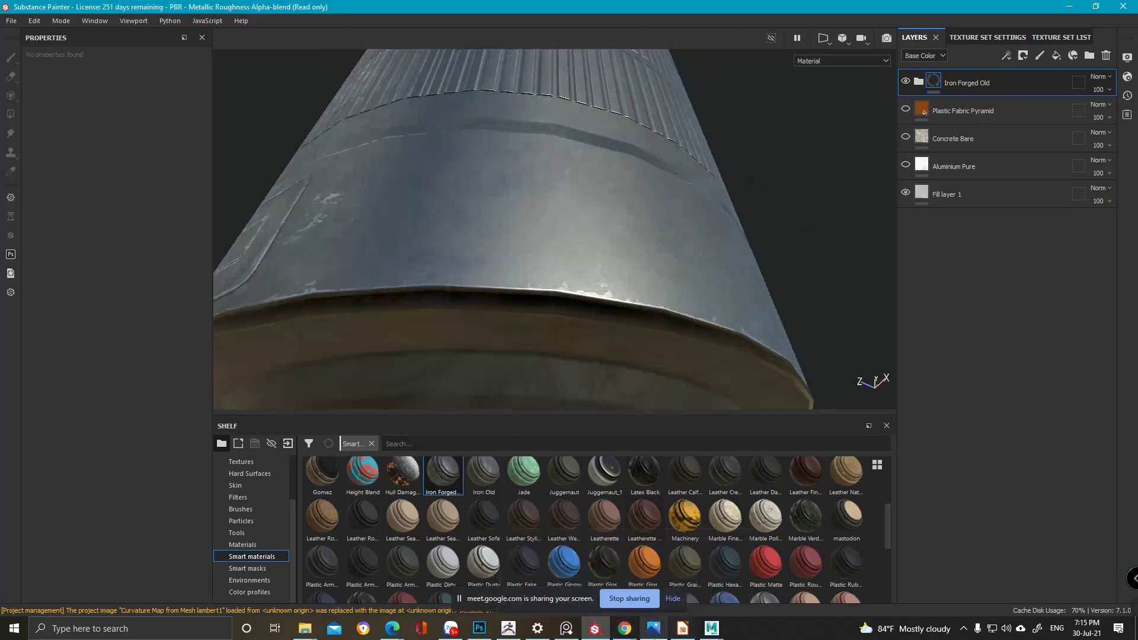
left_click(630, 633)
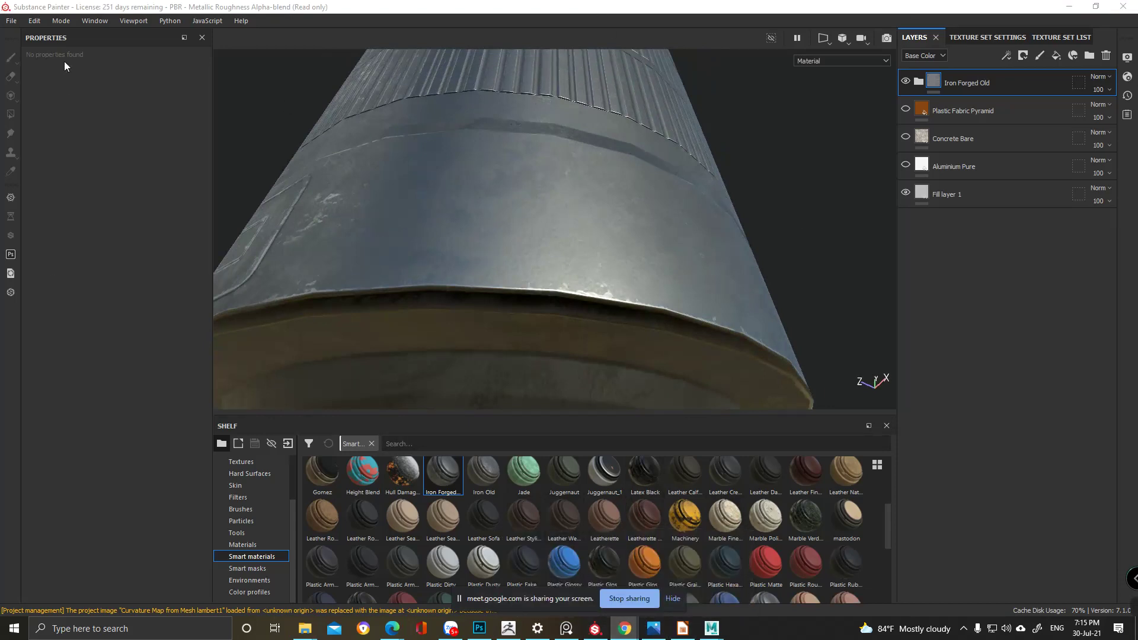
key("alt+Tab")
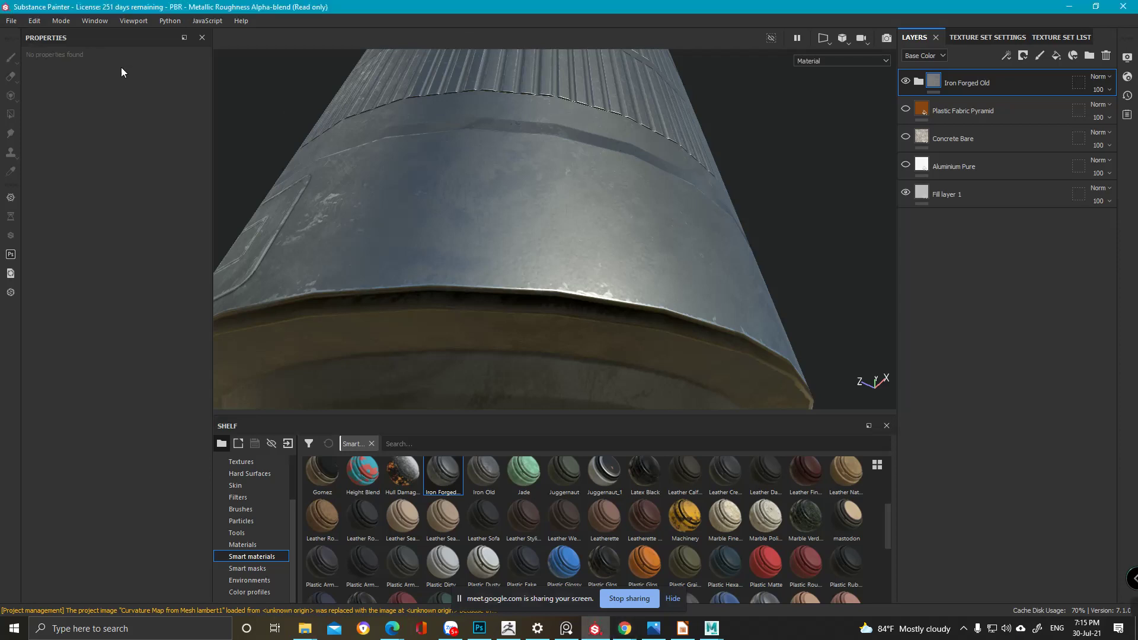
left_click_drag(446, 130, 543, 119, "alt")
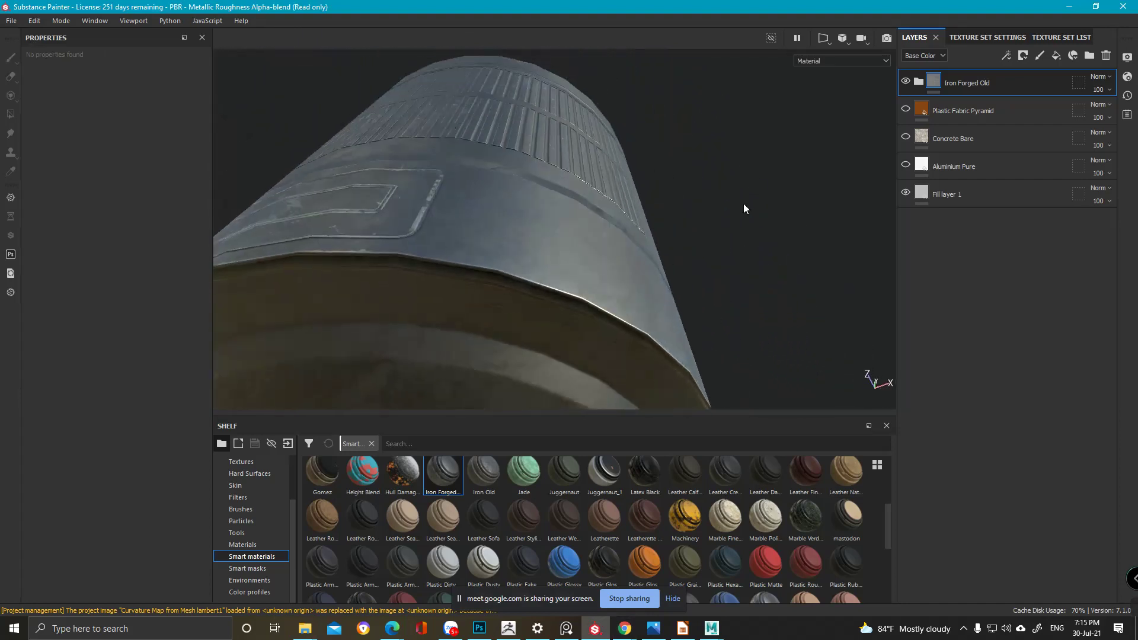
- Add the Steel Painted smart material above Iron Forged Old and inspect its worn edges on the lens
left_click_drag(888, 540, 892, 567)
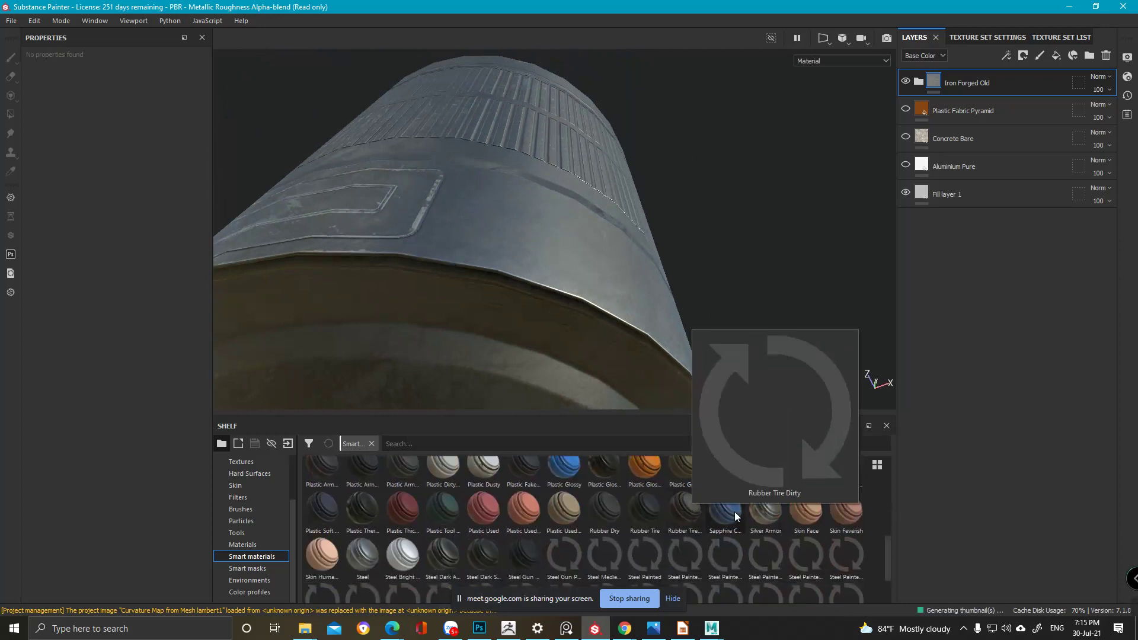
mouse_move(738, 511)
left_click_drag(644, 555, 1013, 72)
mouse_move(557, 193)
left_mouse_down("alt")
mouse_move(546, 224)
mouse_move(566, 261)
left_mouse_up("alt")
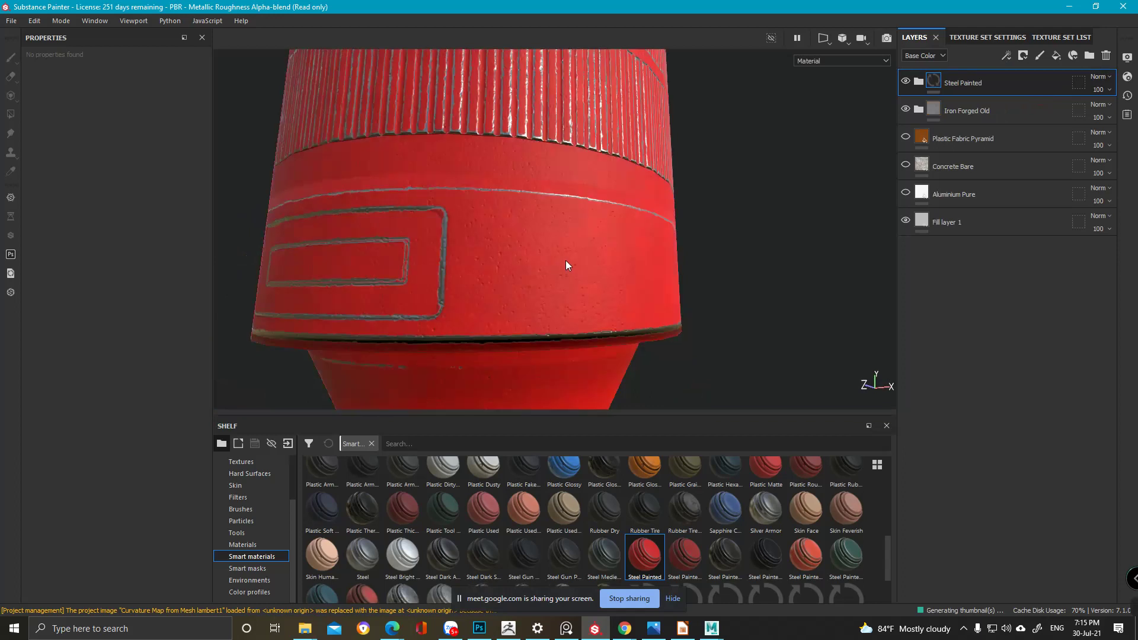
right_click_drag(565, 261, 421, 148, "alt")
left_click_drag(421, 148, 488, 155, "alt")
right_click_drag(488, 155, 522, 225, "alt")
mouse_move(522, 225)
left_mouse_down("alt")
mouse_move(548, 277)
mouse_move(564, 213)
mouse_move(589, 237)
mouse_move(617, 236)
mouse_move(637, 290)
mouse_move(703, 315)
mouse_move(553, 242)
mouse_move(488, 97)
mouse_move(541, 221)
mouse_move(569, 249)
left_mouse_up("alt")
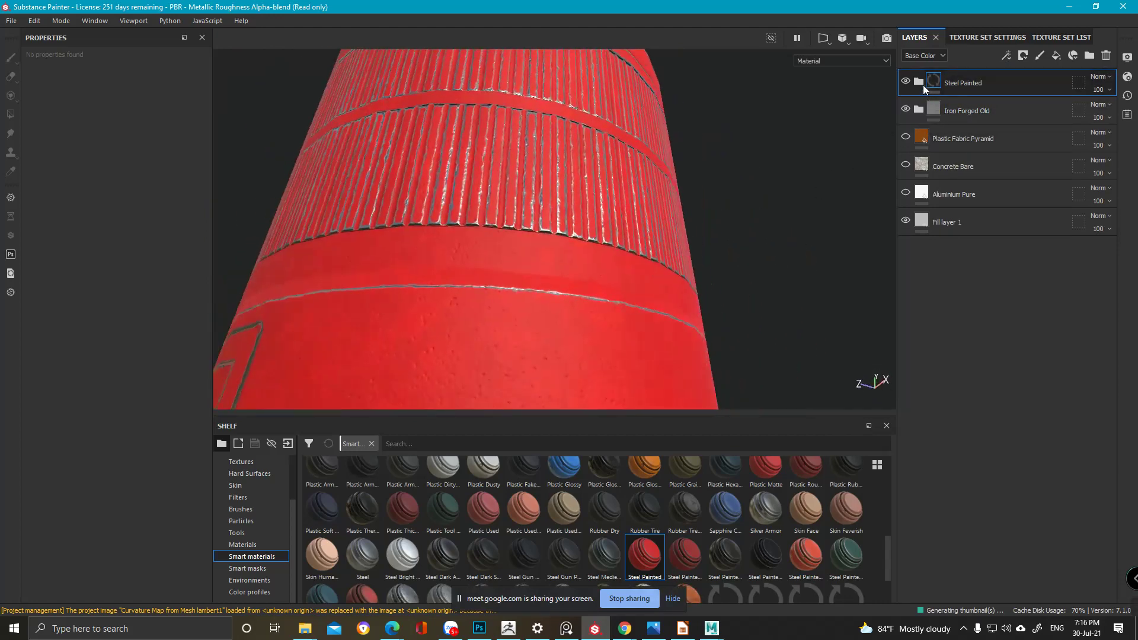
- Expand the Steel Painted group to show its sublayers and inspect the edge wear along the grip ribs
left_click(921, 83)
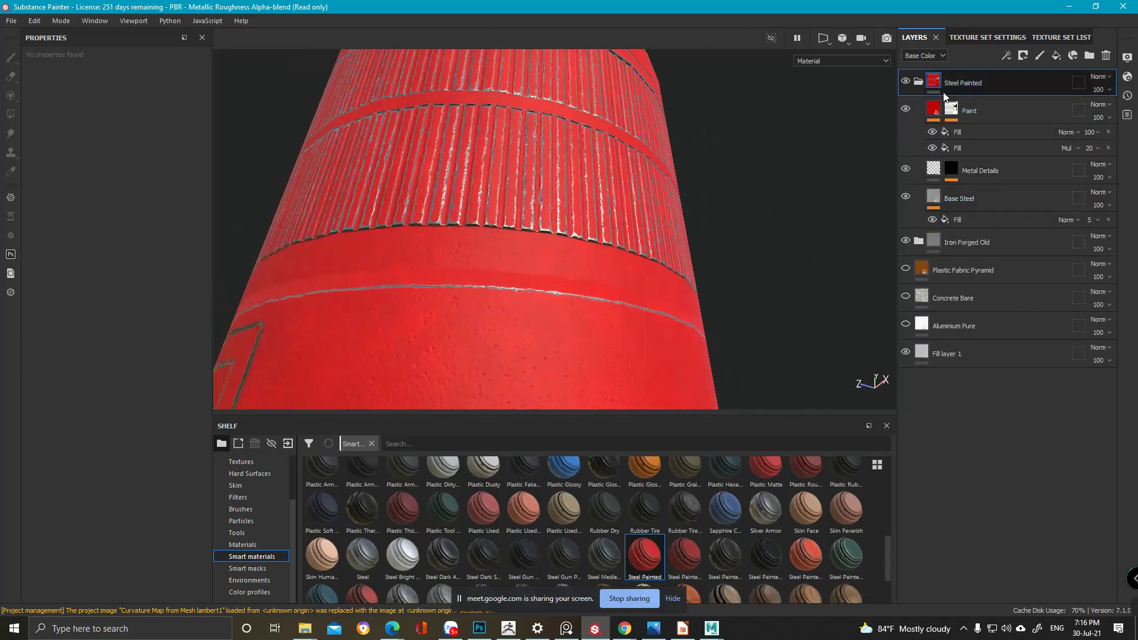
left_click_drag(465, 217, 569, 236, "alt")
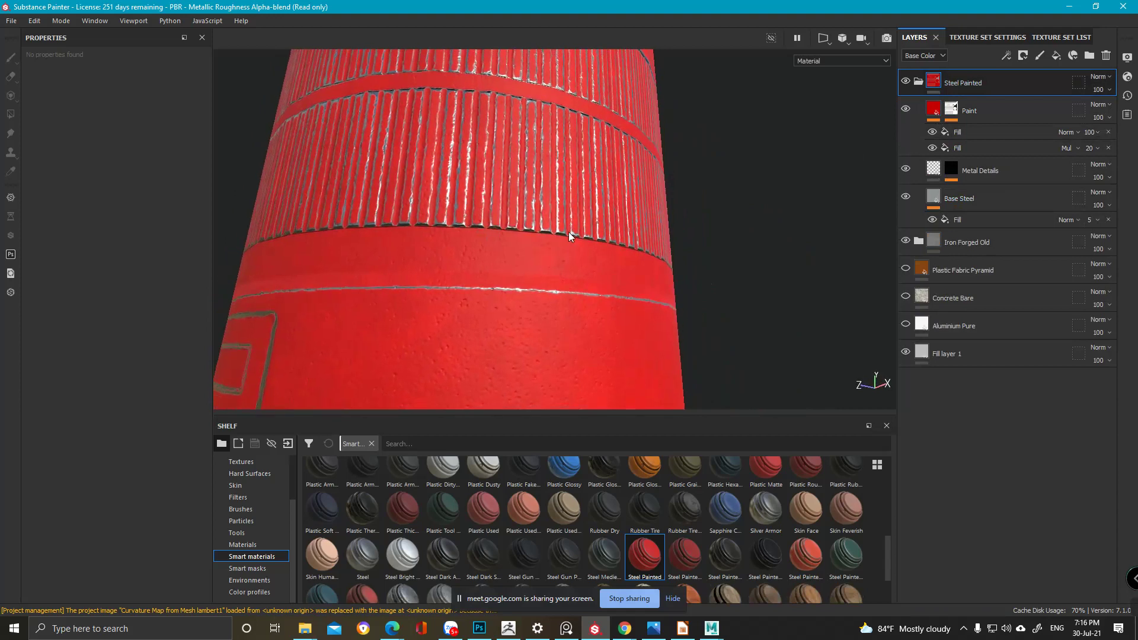
middle_click_drag(548, 237, 570, 213, "alt")
right_click_drag(571, 213, 551, 254, "alt")
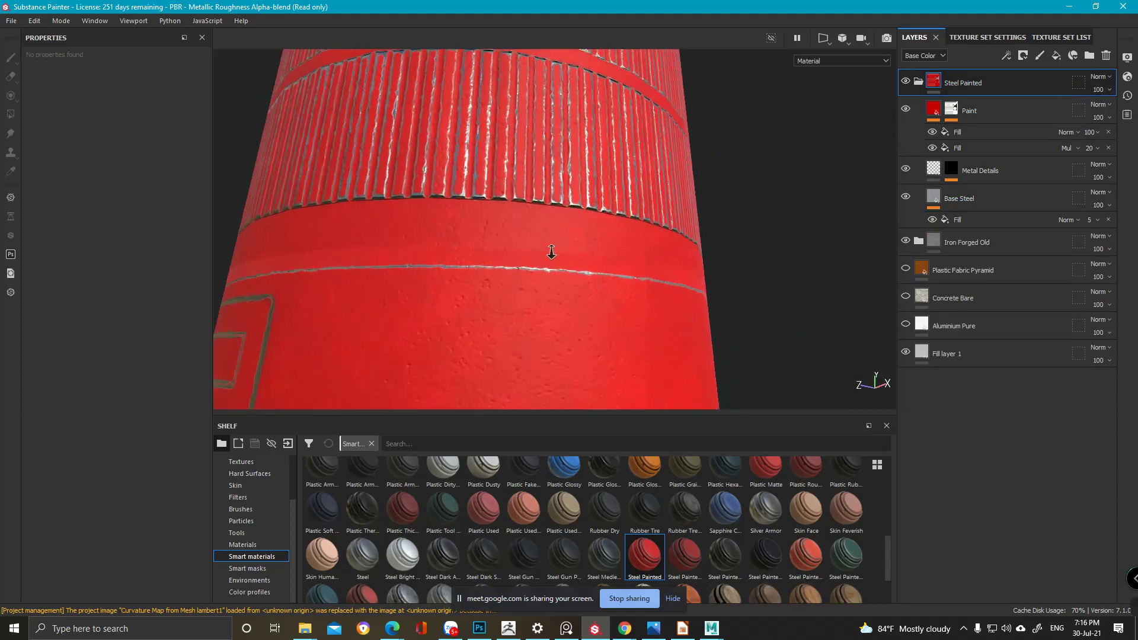
left_click(844, 63)
middle_click_drag(526, 170, 559, 182, "alt")
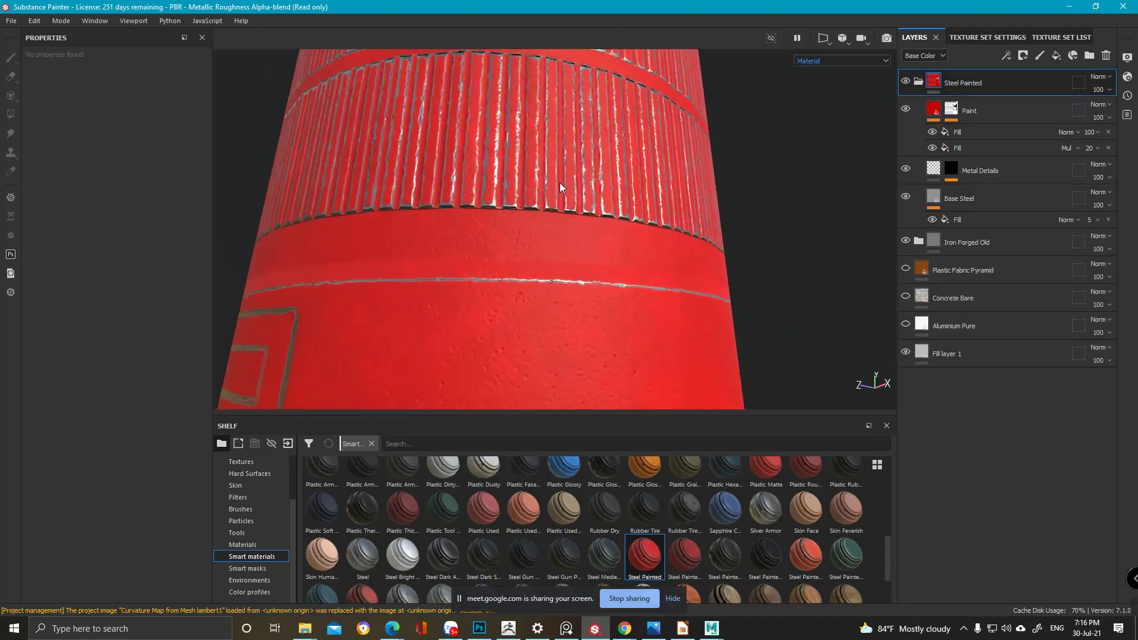
- Cycle through the channel views to inspect the Steel Painted material's normal detail and metallic mask on the lens
key("c")
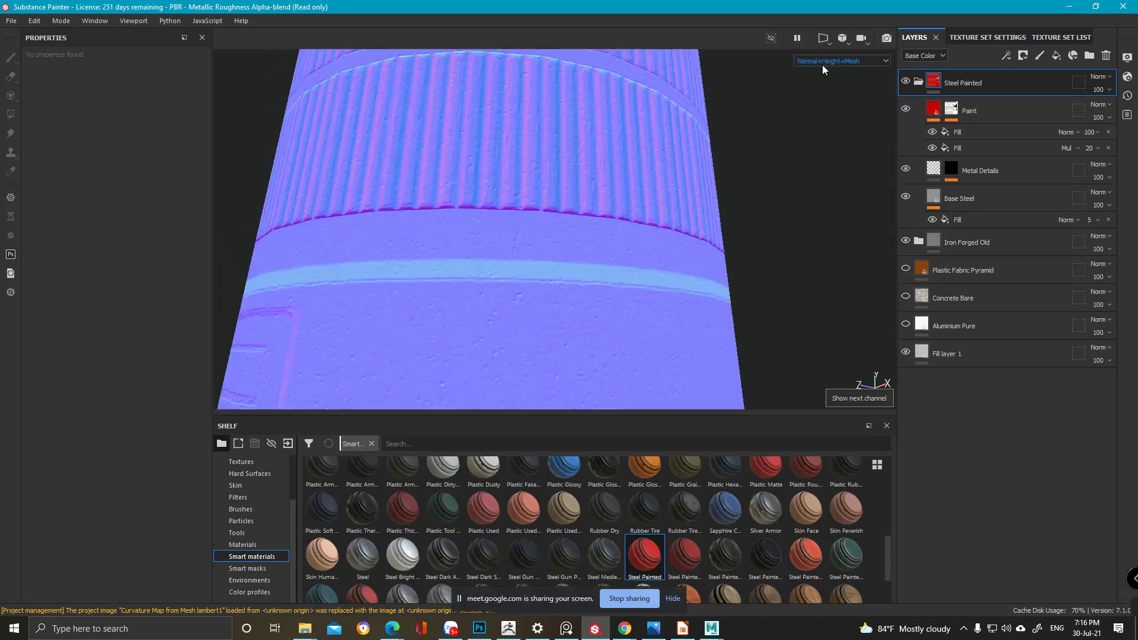
key("c")
mouse_move(427, 234)
left_mouse_down("alt")
mouse_move(438, 175)
mouse_move(450, 199)
mouse_move(429, 256)
left_mouse_up("alt")
key("c")
key("c")
middle_click_drag(407, 252, 565, 246, "alt")
left_click_drag(565, 251, 553, 209, "alt")
key("c")
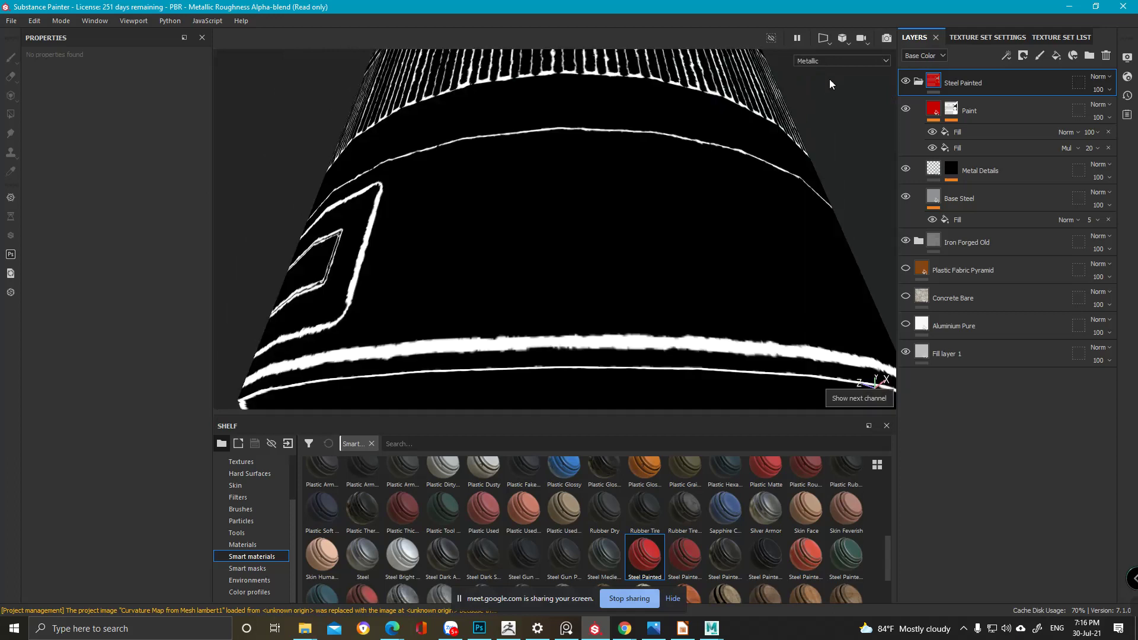
left_click_drag(608, 155, 484, 192, "alt")
key("m")
left_click_drag(688, 207, 556, 236, "alt")
key("c")
- Show only the Roughness channel and inspect it on the lens's grip ribs and lower barrel
left_click(857, 61)
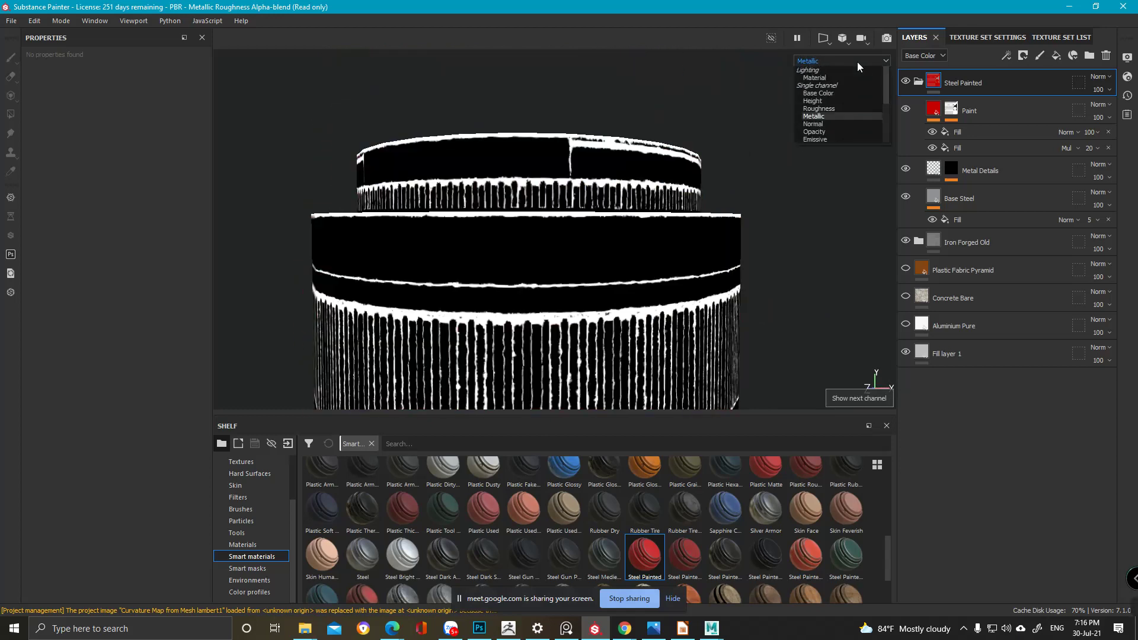
left_click(819, 109)
left_click_drag(611, 177, 668, 81, "alt")
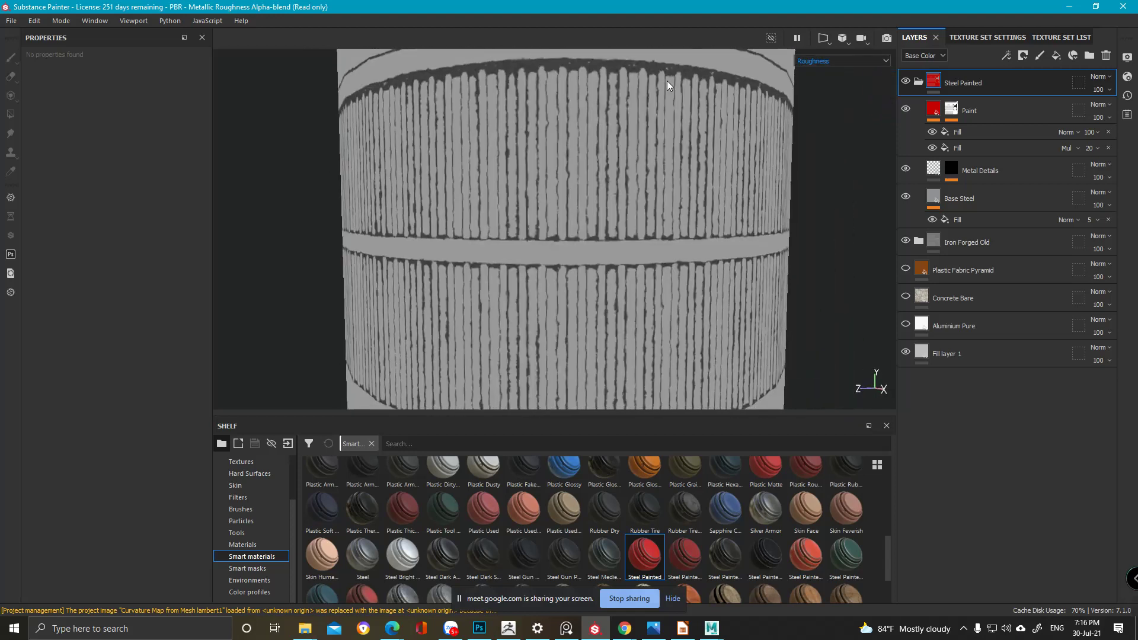
middle_click_drag(604, 317, 557, 84, "alt")
left_click_drag(557, 85, 539, 242, "alt")
left_click_drag(615, 267, 617, 277, "alt")
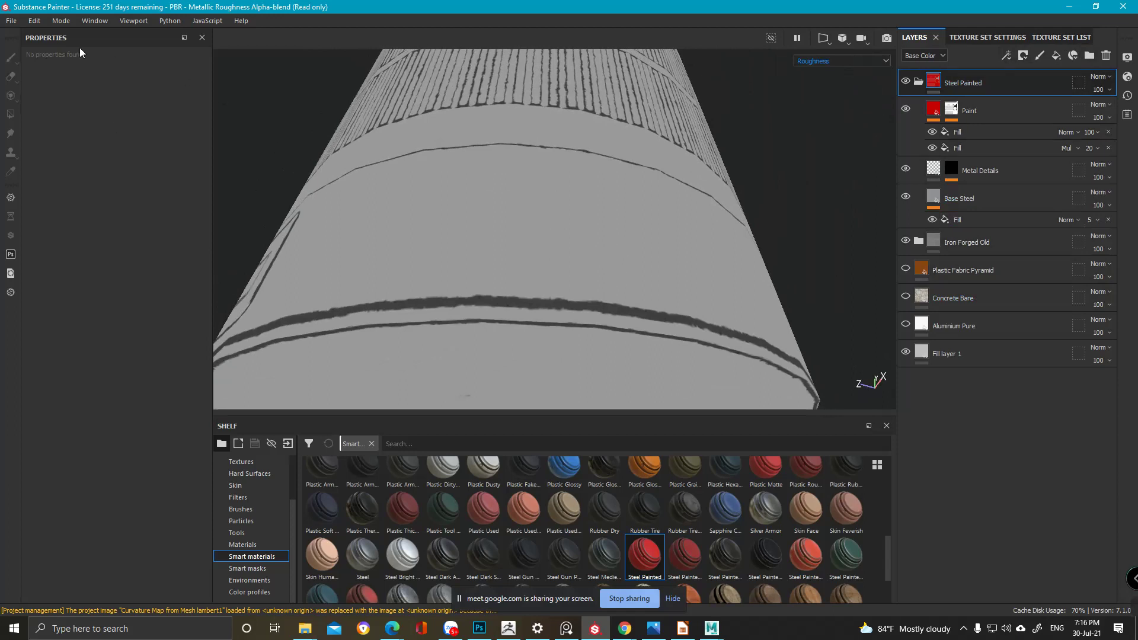
- Open the recent project old_lantern.spp, discarding the changes to the lens project
left_click(11, 21)
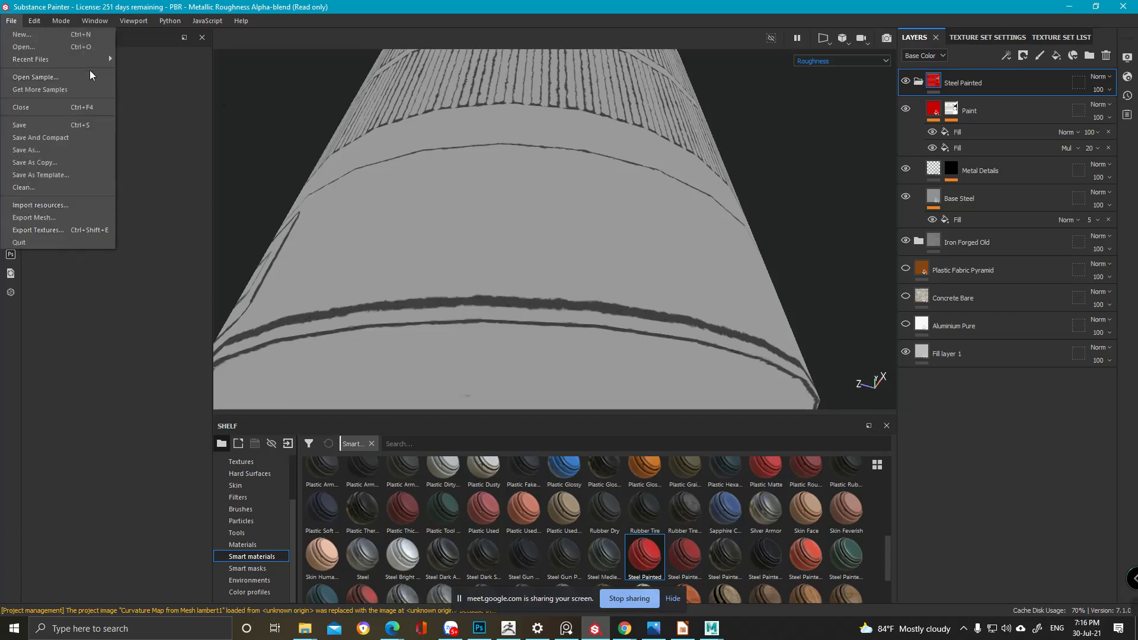
mouse_move(92, 62)
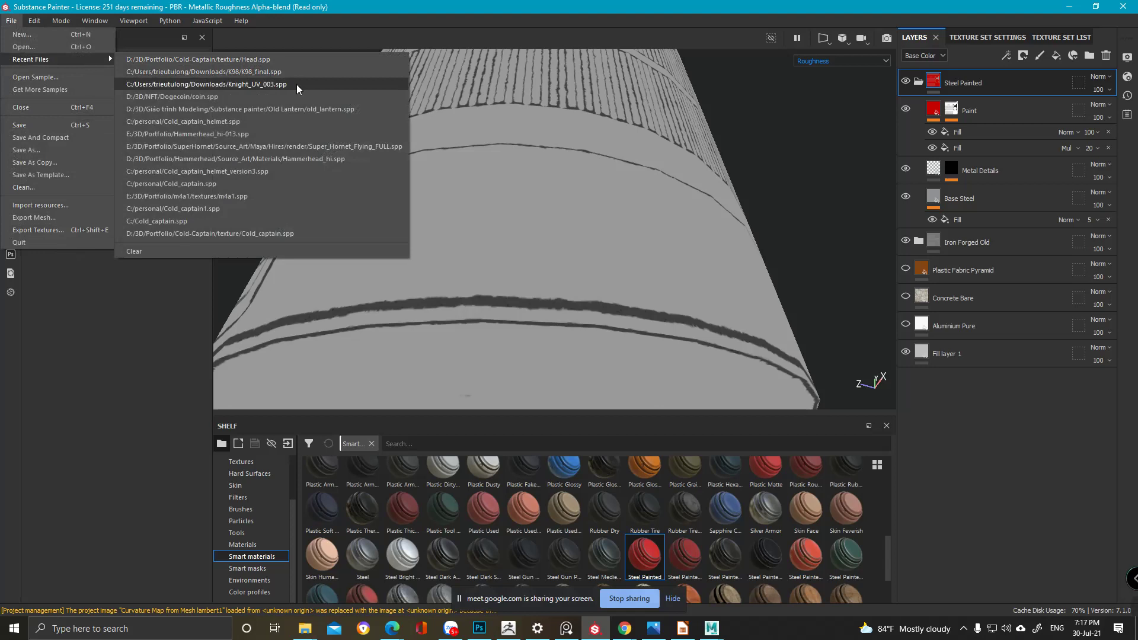
left_click(298, 108)
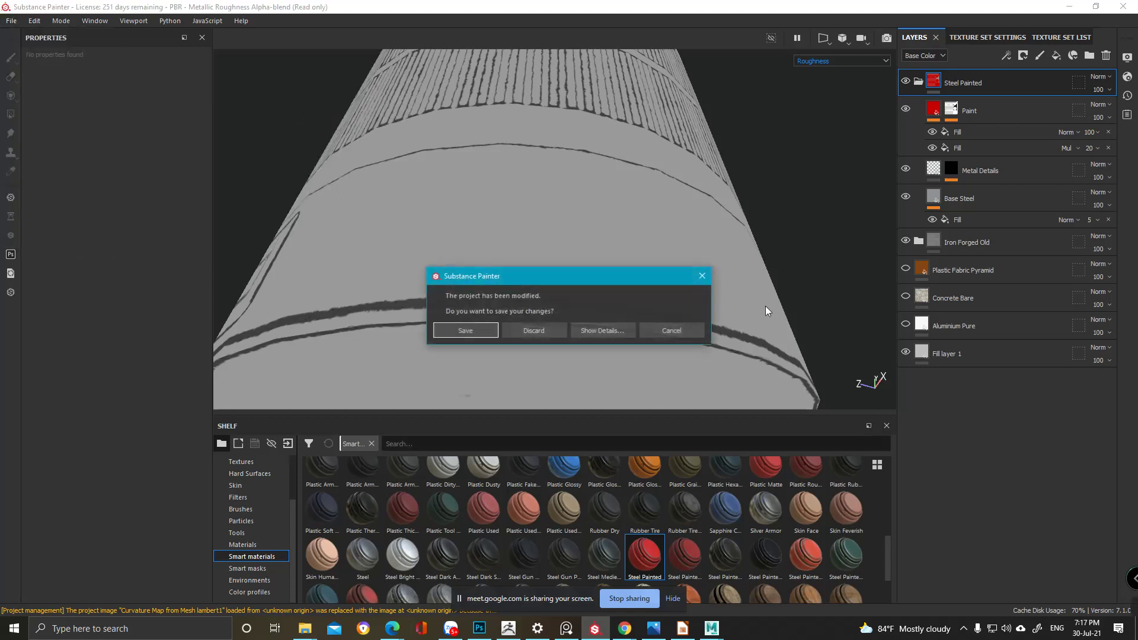
left_click(535, 327)
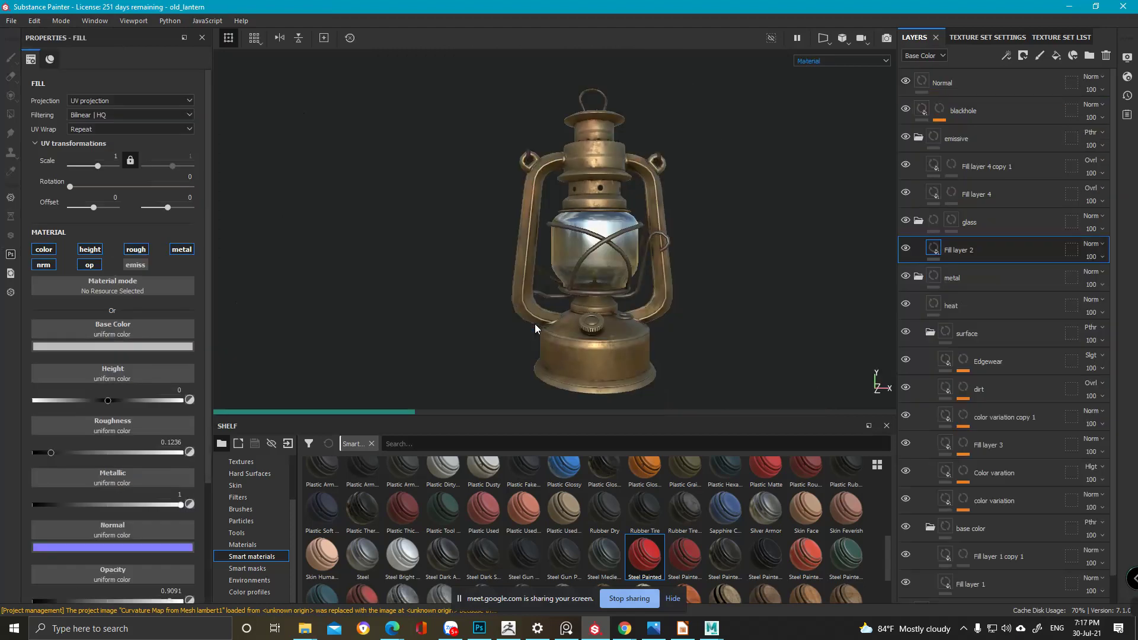
- Examine the textured lantern's overall metal and glass materials from the front
middle_click_drag(597, 293, 568, 193, "alt")
right_click_drag(566, 291, 566, 391, "alt")
right_click_drag(573, 202, 581, 284, "alt")
middle_click_drag(622, 160, 575, 332, "alt")
left_click_drag(560, 207, 551, 270, "alt")
middle_click_drag(519, 201, 564, 273, "alt")
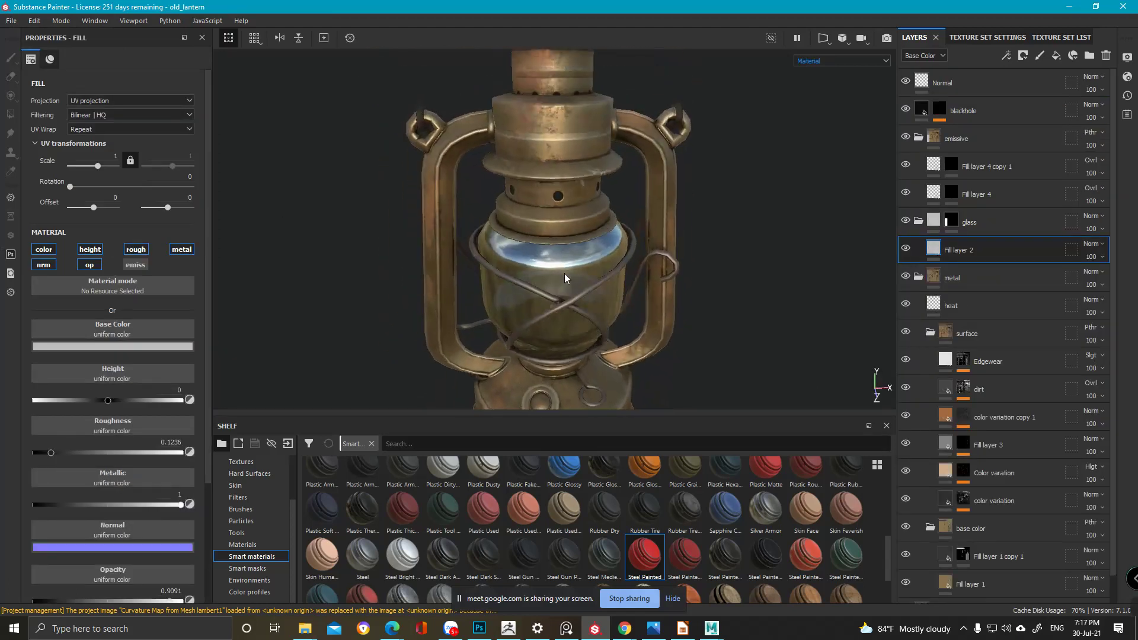
left_click_drag(564, 273, 567, 252, "alt")
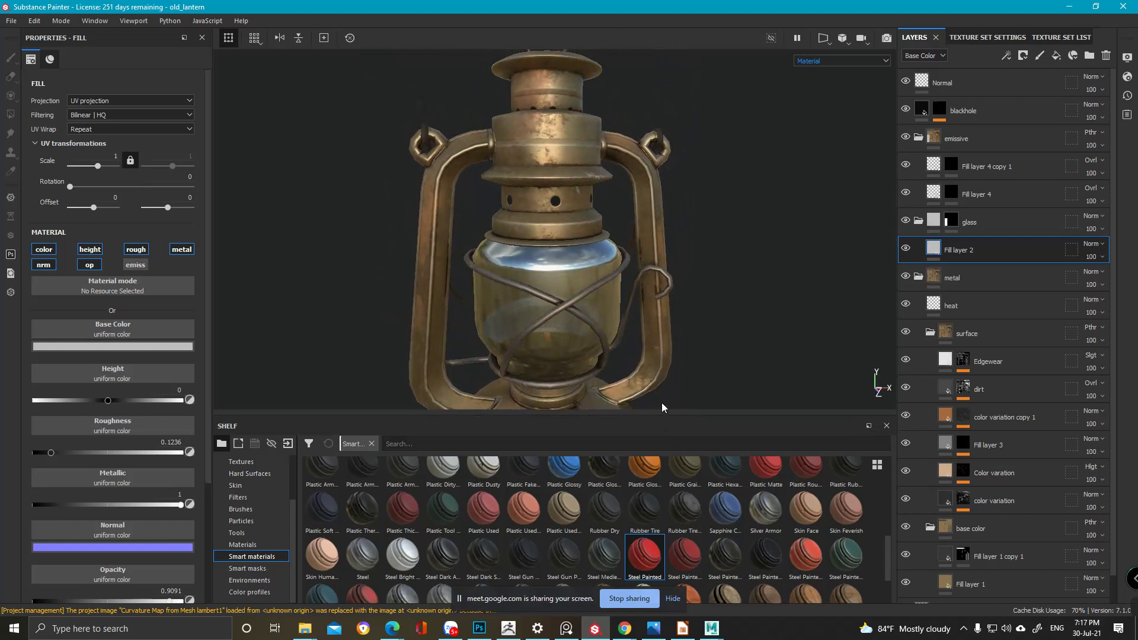
- Enlarge the viewport by shrinking the shelf, and examine the lantern's base and underside
left_click_drag(657, 415, 649, 517)
middle_click_drag(619, 374, 623, 247, "alt")
left_click_drag(578, 379, 572, 305, "alt")
middle_click_drag(587, 448, 590, 310, "alt")
left_click_drag(591, 310, 434, 267, "alt")
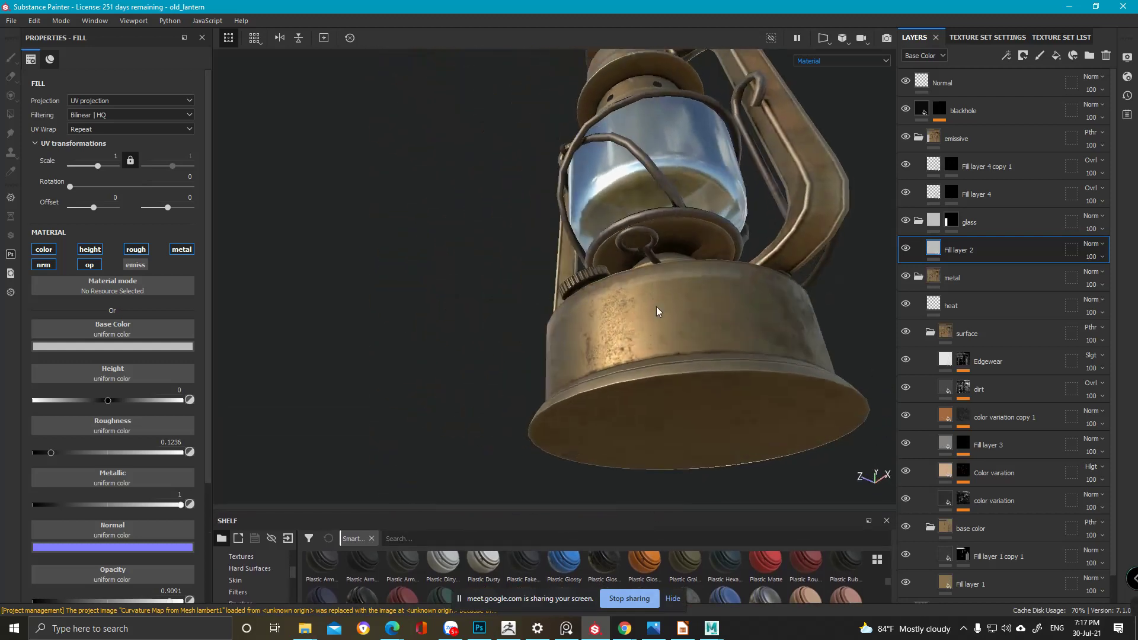
middle_click_drag(656, 310, 549, 358, "alt")
left_click_drag(498, 243, 561, 285, "alt")
middle_click_drag(521, 172, 543, 304, "alt")
left_click_drag(474, 279, 521, 306, "alt")
- Examine the lantern's glass globe, wire guard, handles and worn base metal under different angles
middle_click_drag(522, 305, 551, 439, "alt")
left_click_drag(557, 356, 515, 360, "alt")
middle_click_drag(515, 361, 525, 168, "alt")
left_click_drag(509, 255, 503, 231, "alt")
middle_click_drag(521, 291, 539, 193, "alt")
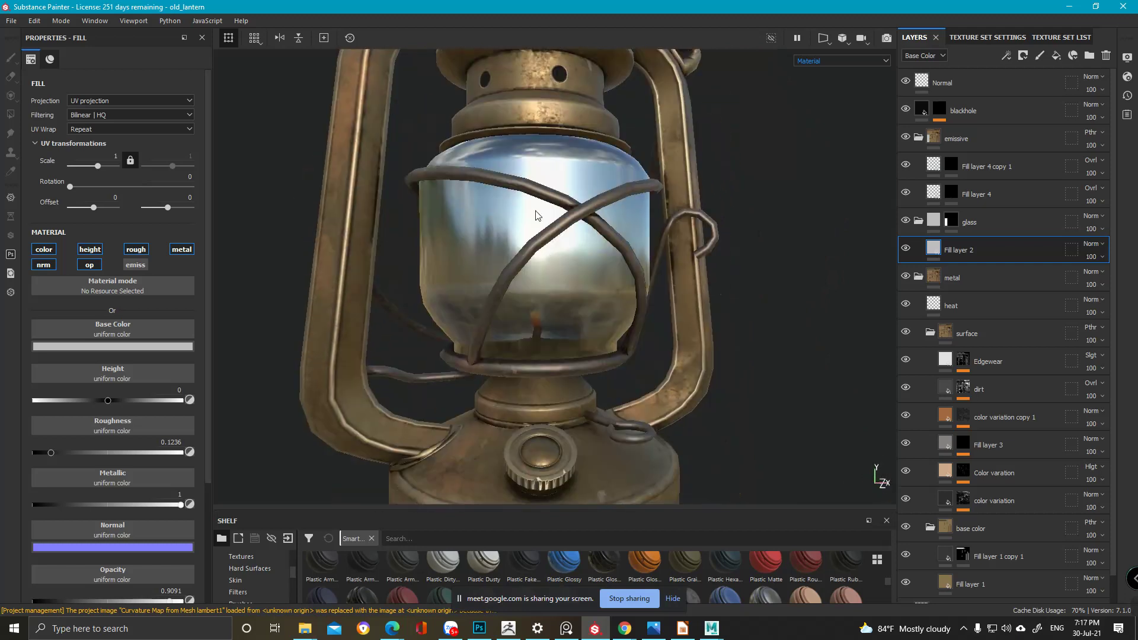
left_click_drag(560, 296, 541, 269, "alt")
middle_click_drag(541, 269, 573, 271, "alt")
left_click_drag(561, 352, 561, 248, "alt")
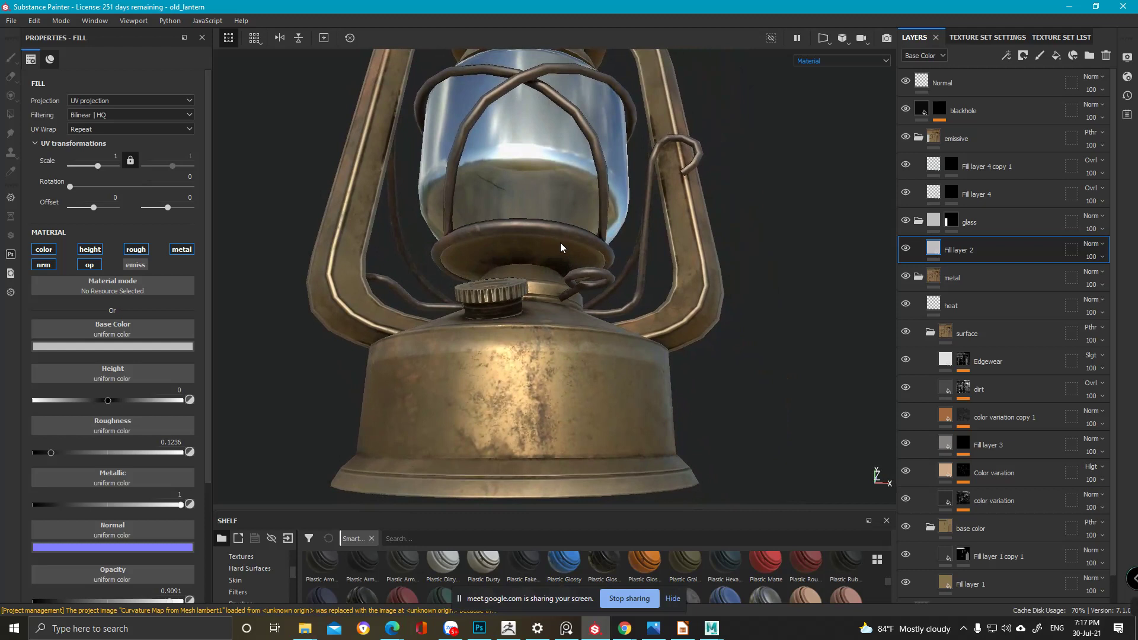
left_click_drag(561, 248, 595, 259, "alt")
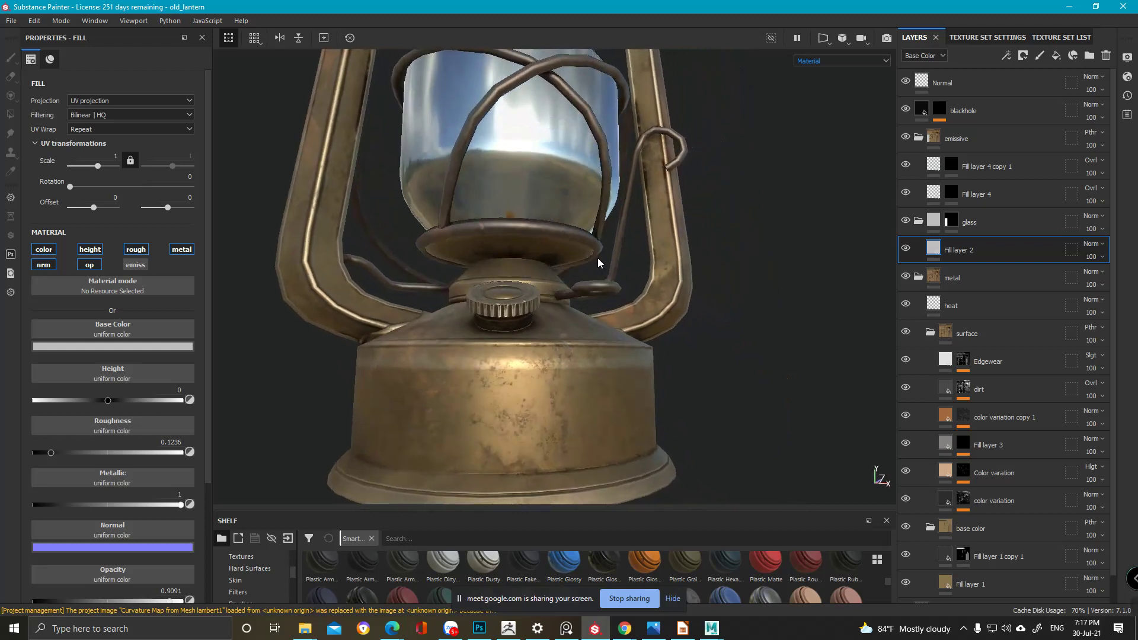
middle_click_drag(597, 258, 624, 222, "alt")
- Hide all six layers of the surface group, from Edgewear to color variation, and inspect the bare metal
scroll(996, 279, "down", 1)
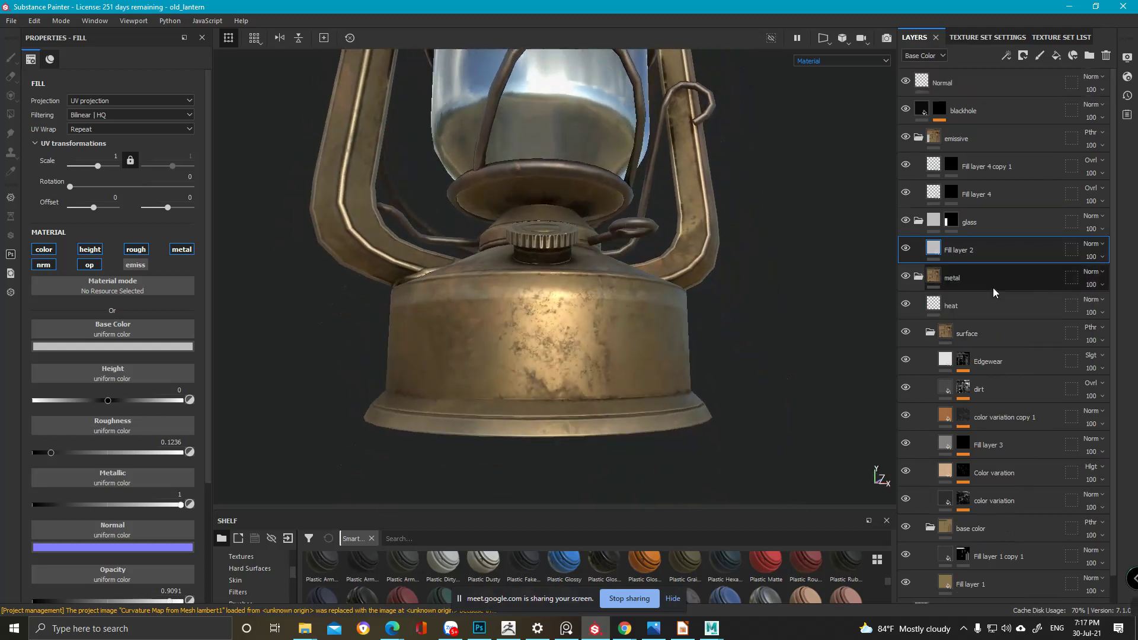
scroll(993, 287, "up", 1)
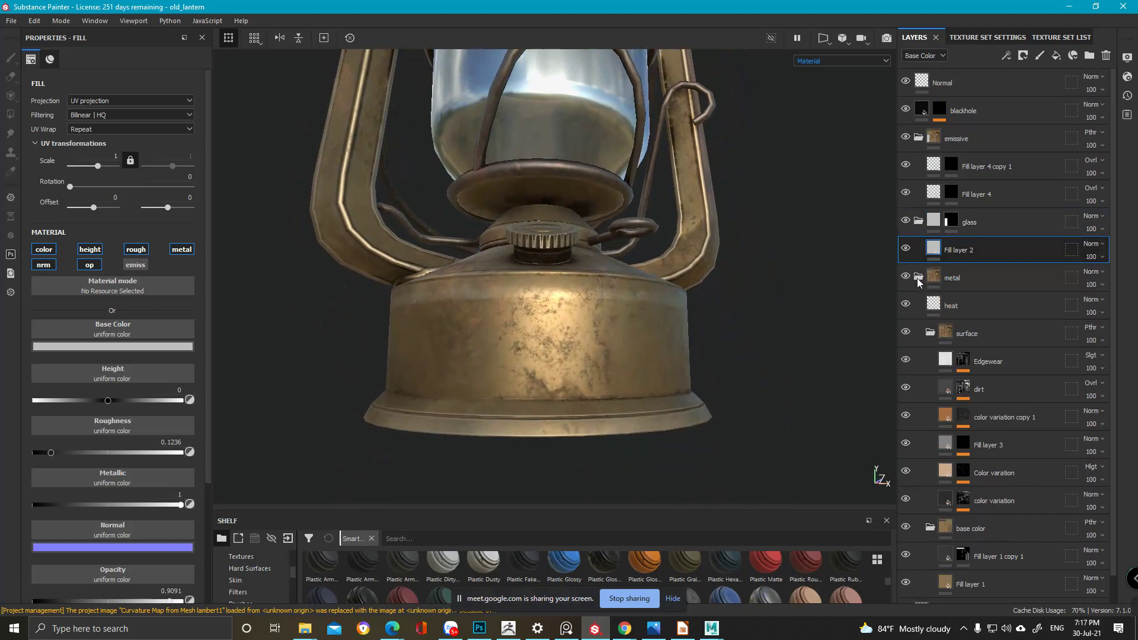
scroll(943, 306, "down", 1)
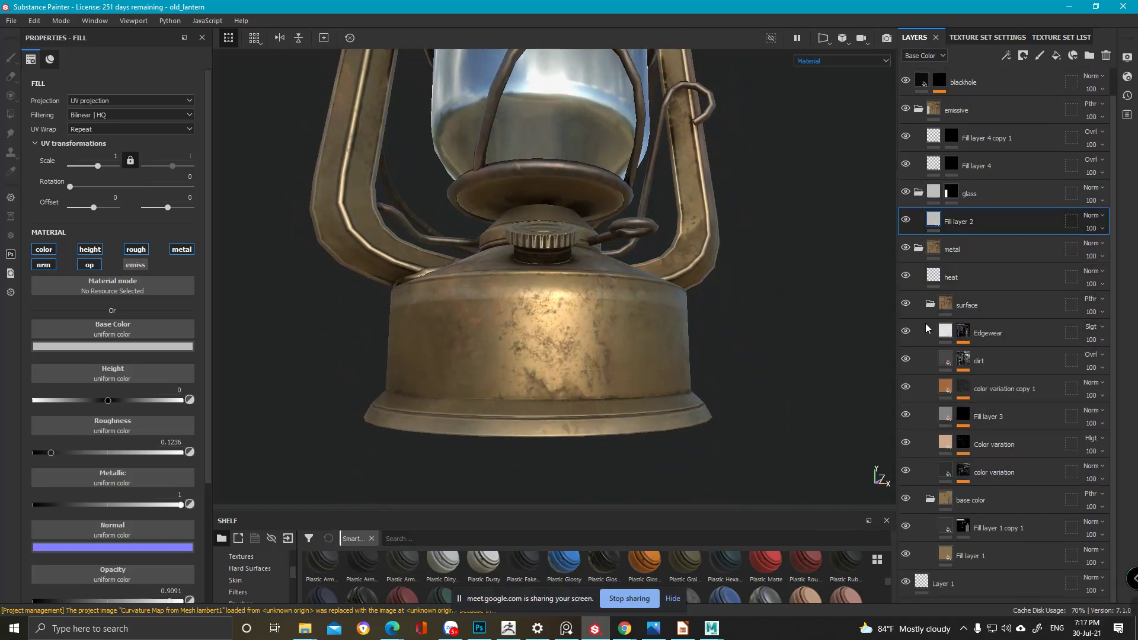
left_click(906, 331)
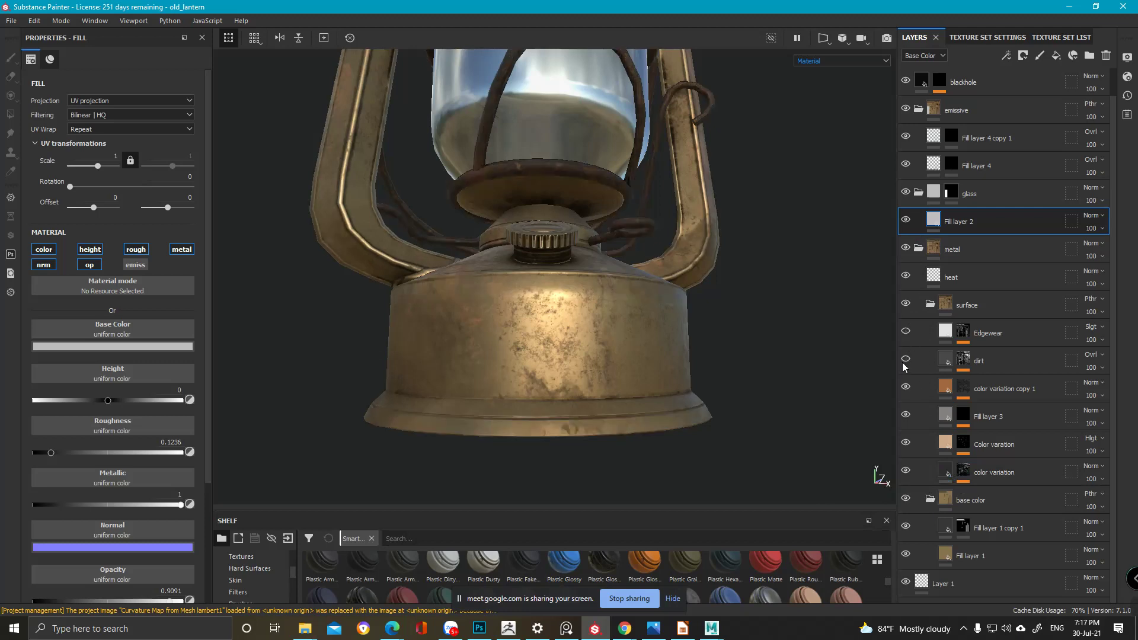
left_click(906, 387)
left_click(907, 442)
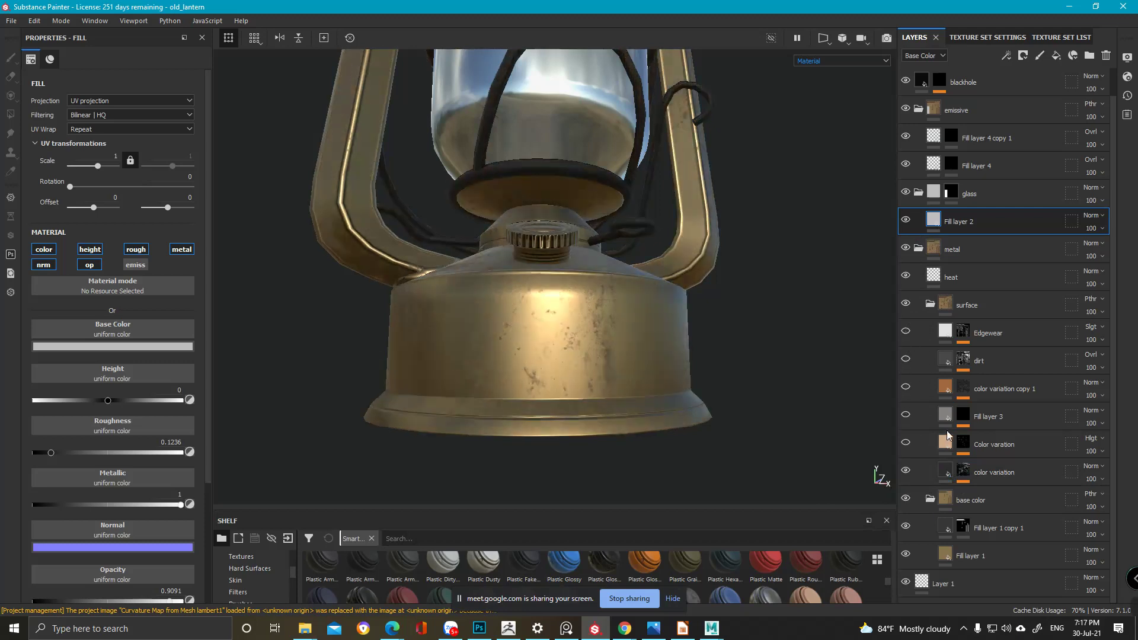
left_click(906, 470)
left_click_drag(668, 354, 557, 320, "alt")
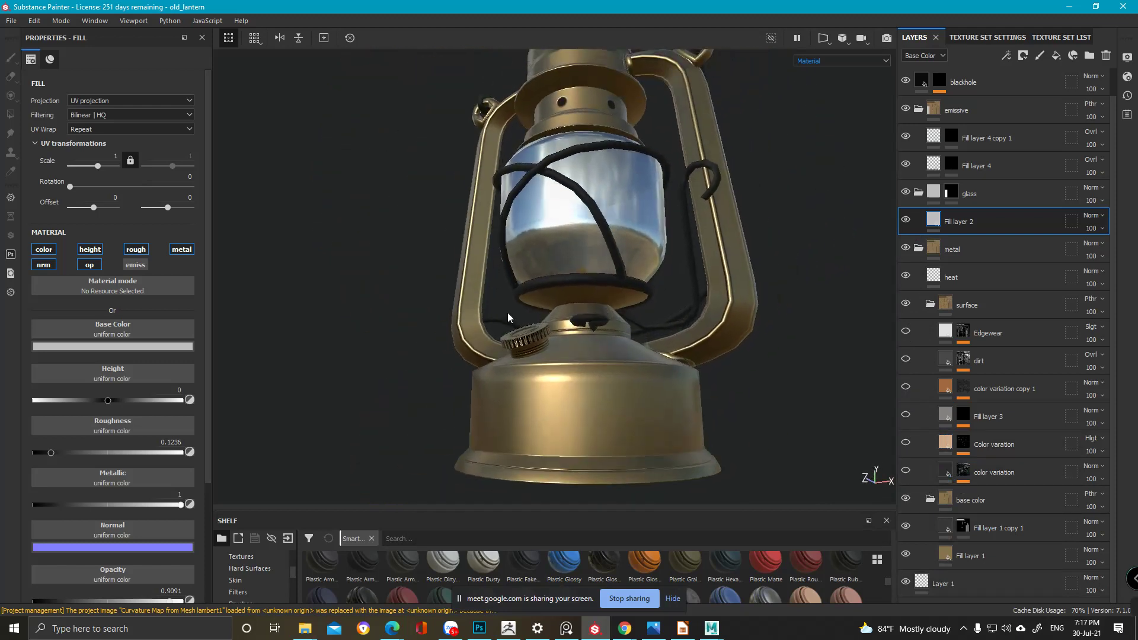
- Show the lowest color variation layer again and inspect its effect in the Base Color channel view
left_click(906, 470)
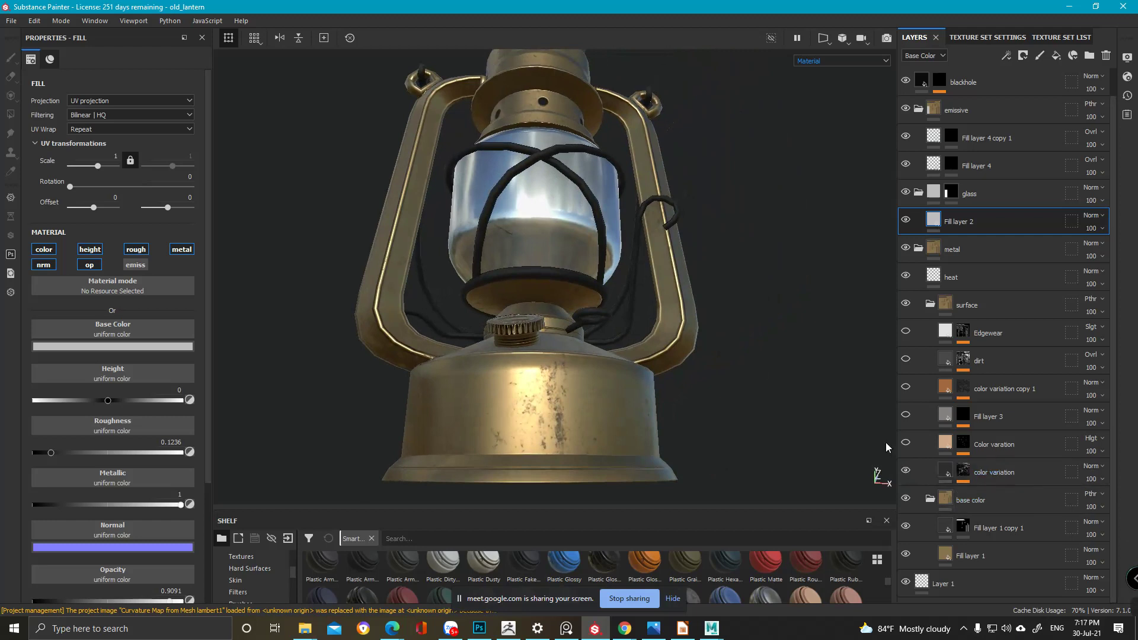
key("c")
key("c")
key("c")
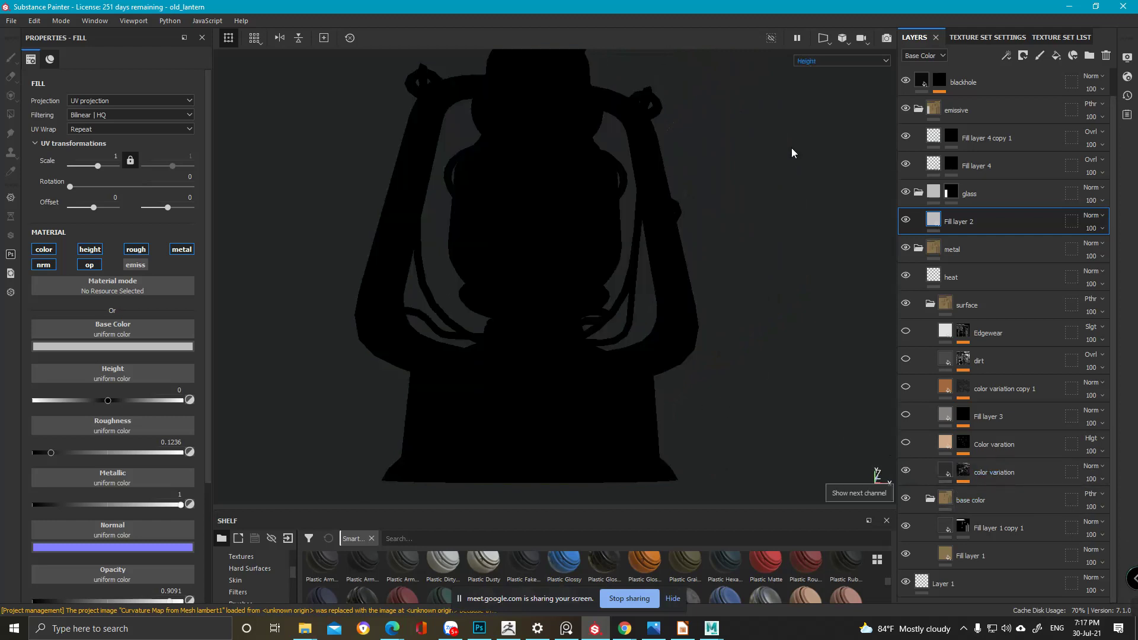
key("c")
key("c")
key("c")
left_click_drag(548, 315, 546, 389, "alt")
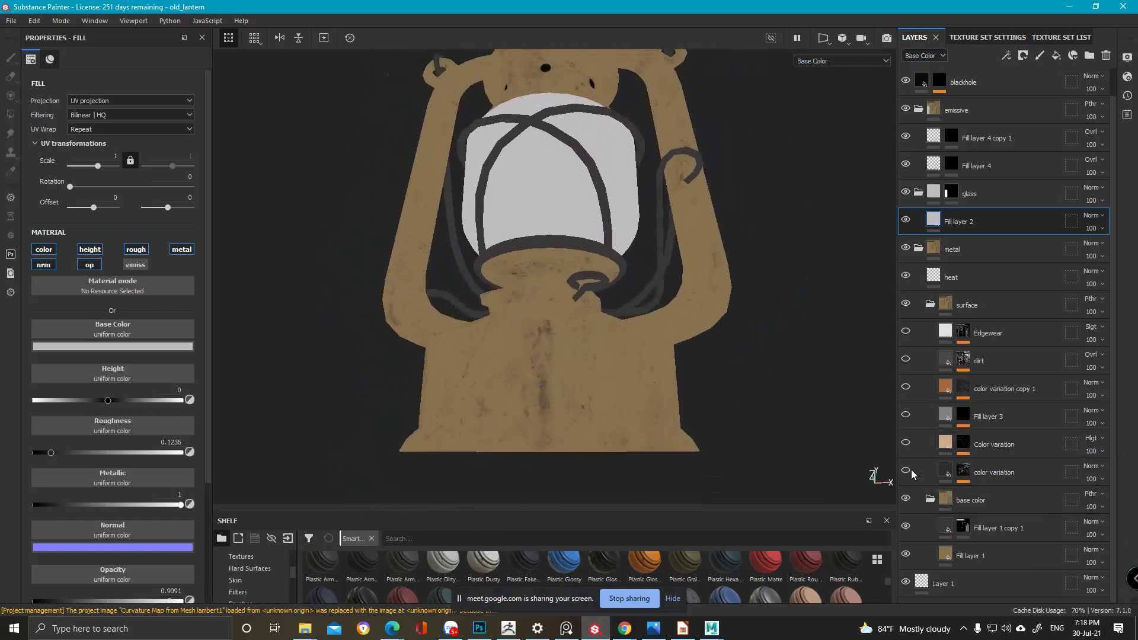
- Switch to the Roughness channel view and inspect the color variation layer's pattern on the lantern's base
key("c")
key("c")
left_click_drag(607, 287, 610, 202, "alt")
right_click_drag(637, 332, 675, 554, "alt")
left_click_drag(578, 332, 539, 263, "alt")
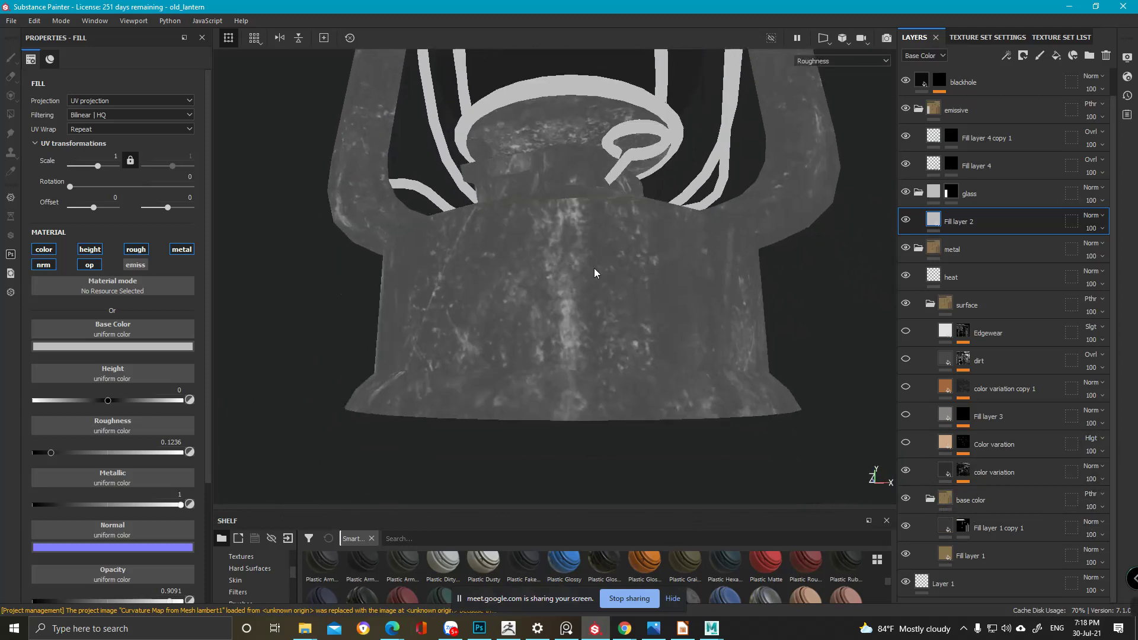
left_click_drag(593, 267, 645, 290, "alt")
- Return to the Material view and show the Color varation layer again, inspecting the base and wick knob
key("m")
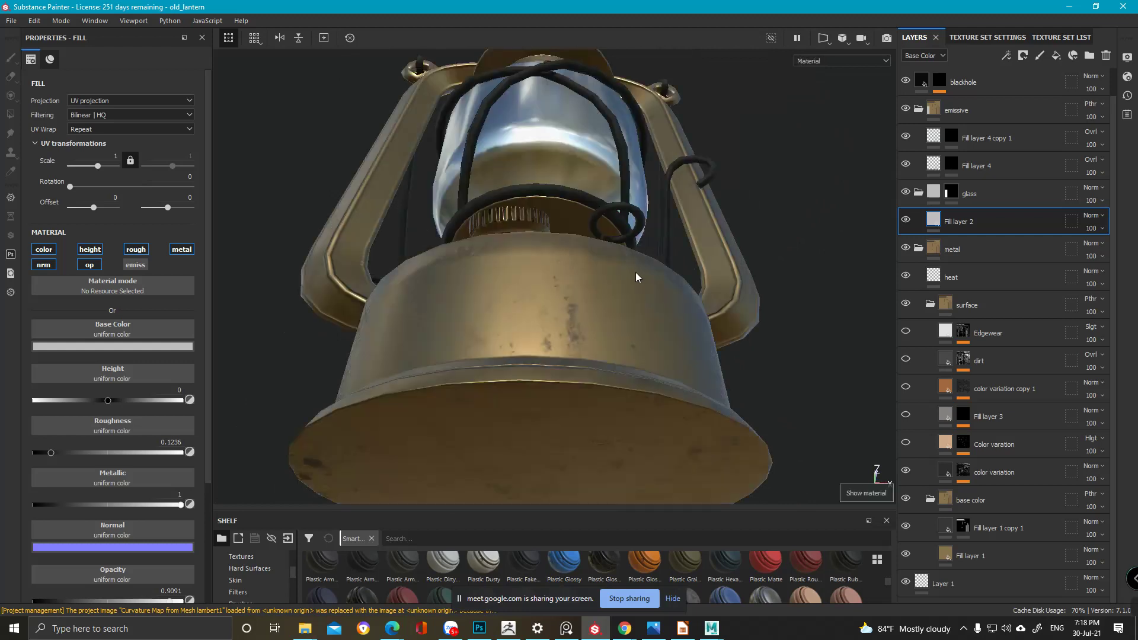
scroll(584, 332, "up", 3)
left_click_drag(584, 332, 602, 368, "alt")
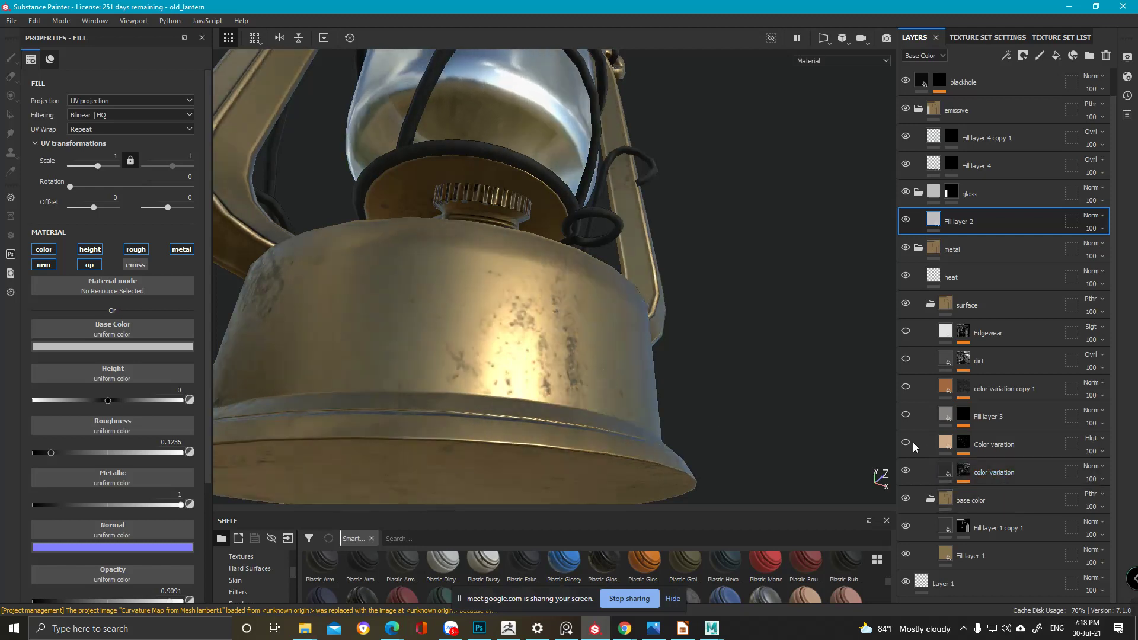
left_click_drag(656, 338, 716, 386, "alt")
right_click_drag(716, 386, 945, 445, "alt")
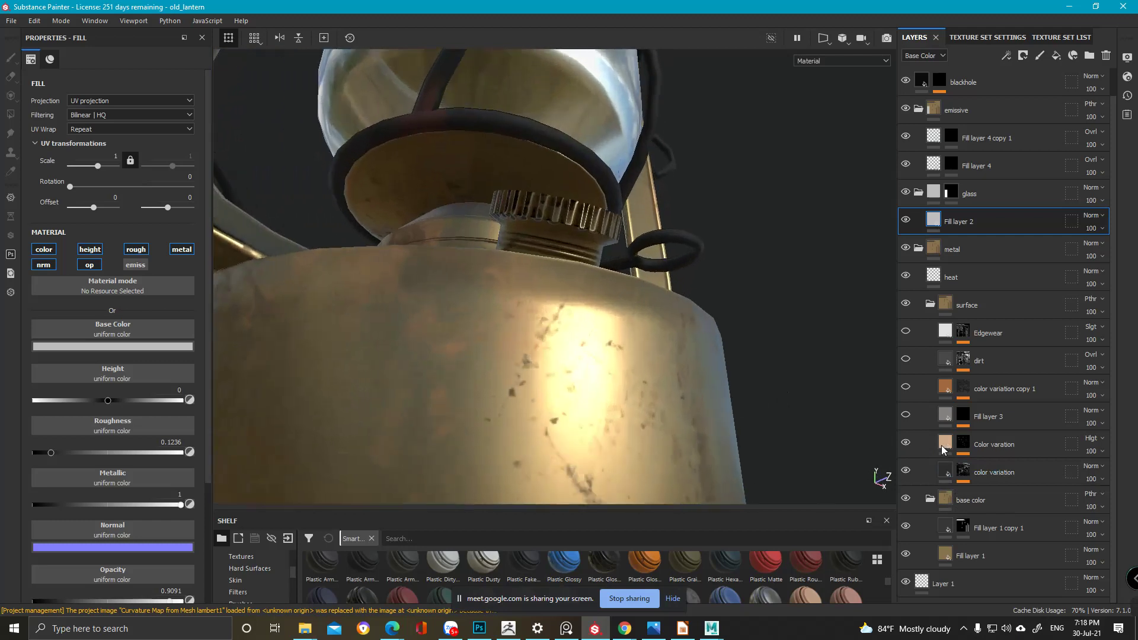
- Cycle through the channel views, including Normal+Height+Mesh and Base Color, to inspect the two visible color variation layers
key("c")
key("c")
key("c")
key("c")
key("c")
key("c")
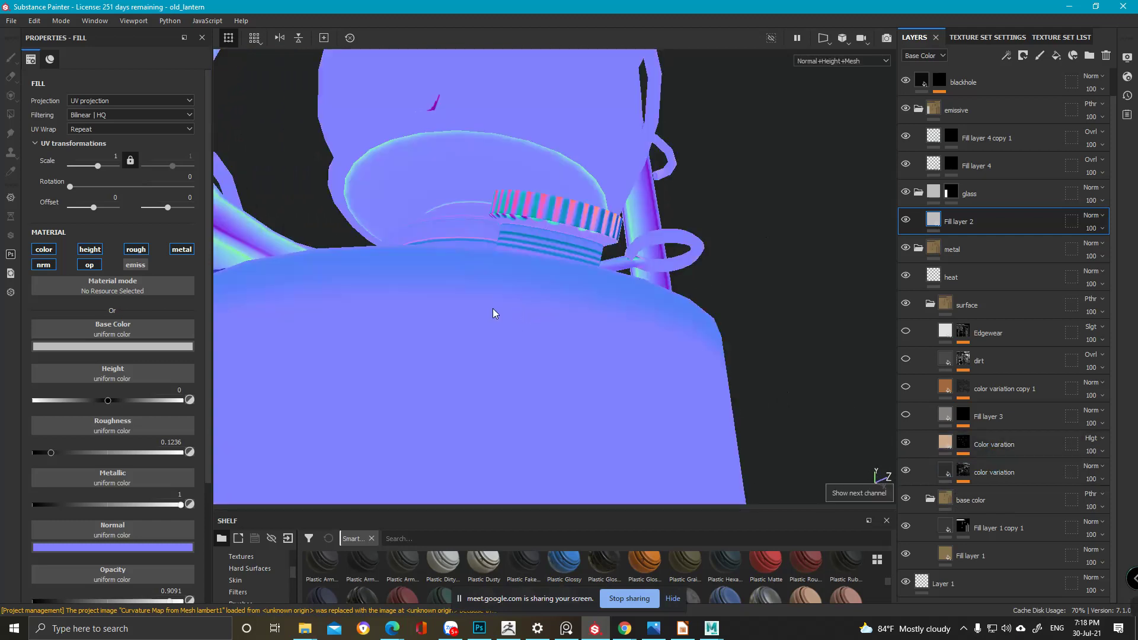
left_click_drag(421, 308, 453, 340, "alt")
scroll(453, 341, "down", 3)
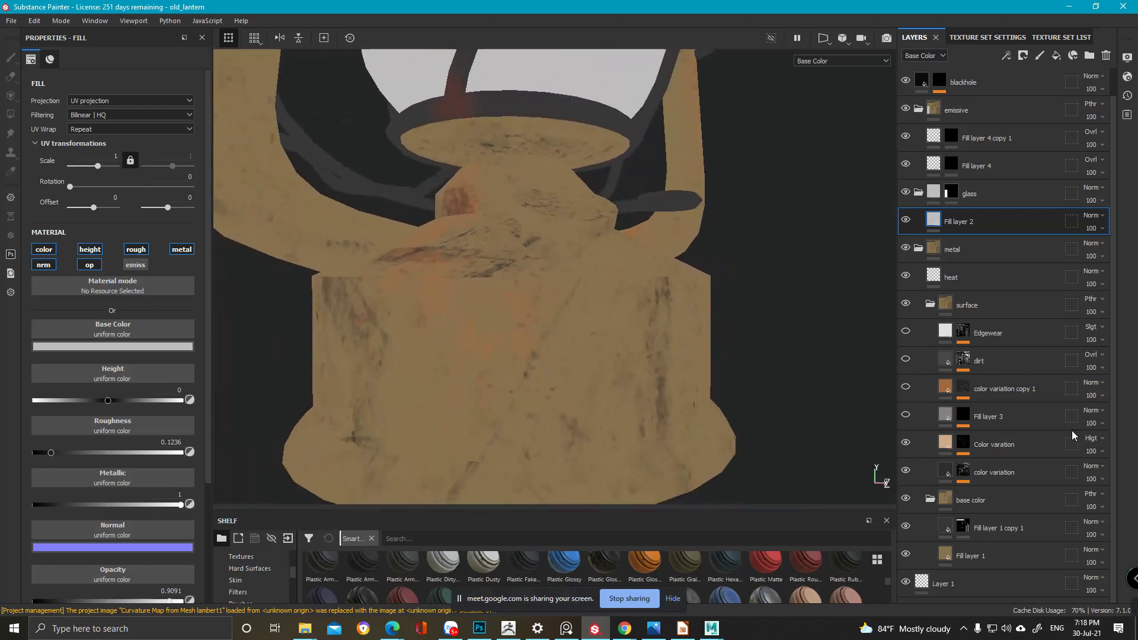
- Show the Fill layer 3, color variation copy 1, dirt and Edgewear layers again in the Base Color view
left_click(905, 358)
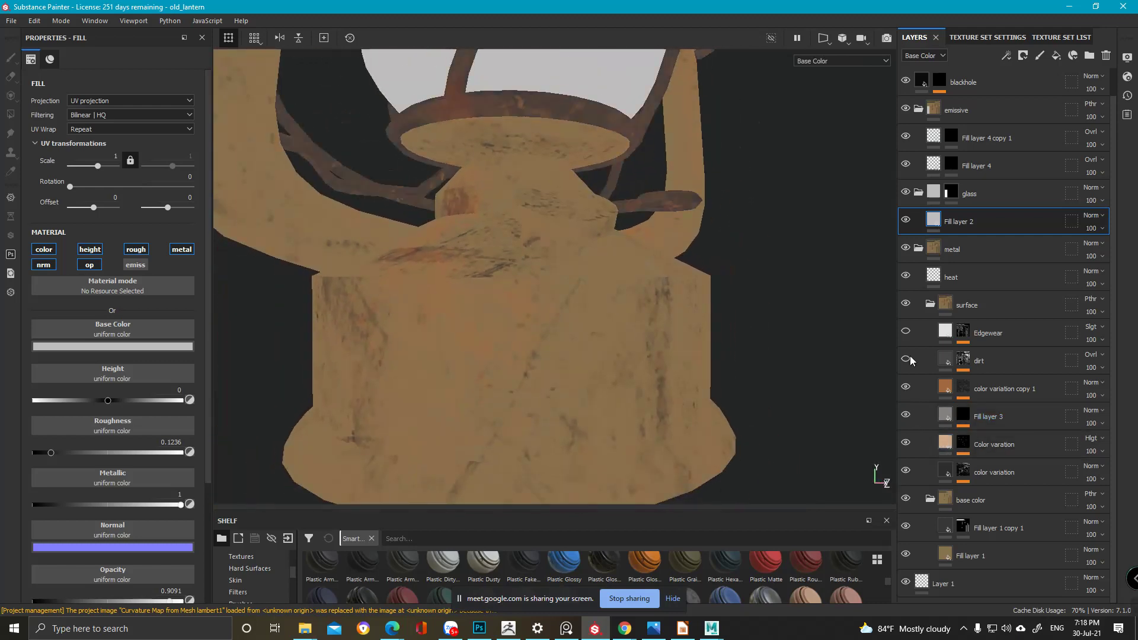
left_click(906, 331)
scroll(665, 257, "down", 3)
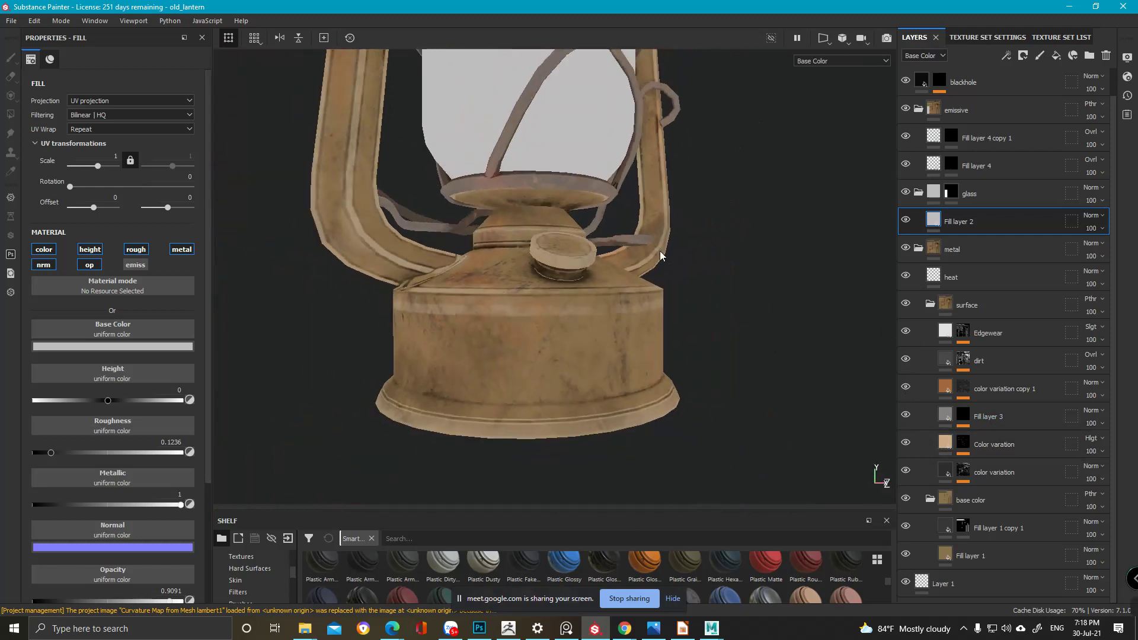
- Return to the Material view and examine the lantern with all surface layers enabled
key("m")
left_click_drag(665, 258, 579, 245, "alt")
middle_click_drag(579, 244, 568, 369, "alt")
right_click_drag(567, 369, 572, 391, "alt")
left_click_drag(572, 391, 637, 356, "alt")
right_click_drag(637, 356, 418, 163, "alt")
left_click_drag(419, 164, 562, 308, "alt")
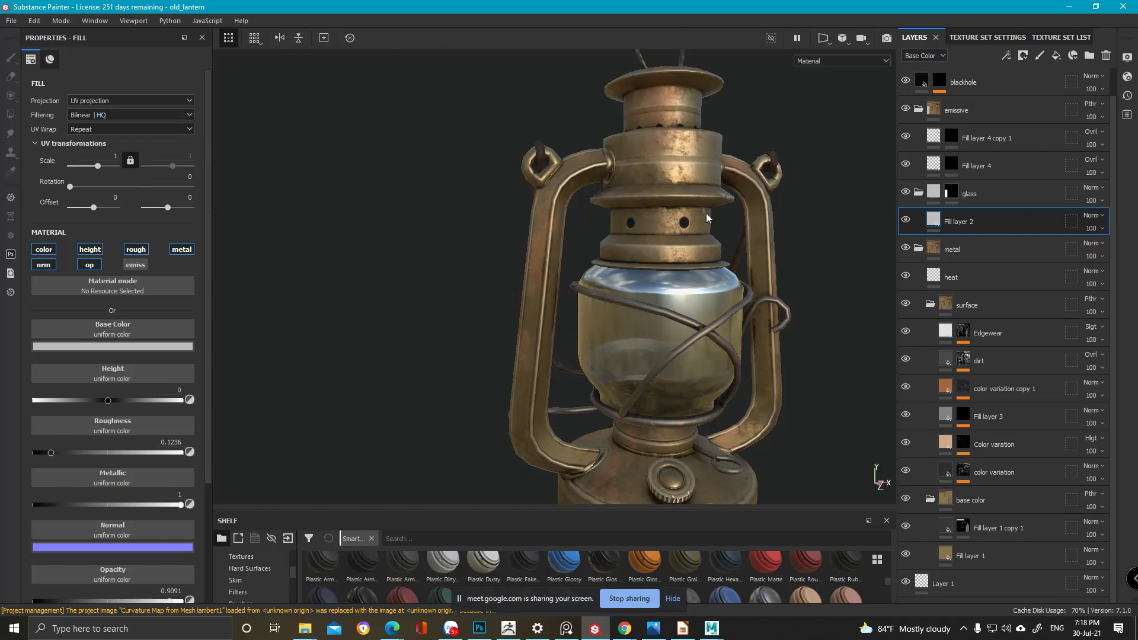
- Show only the Roughness channel and inspect its variation on the lantern's base and handles
left_click(829, 59)
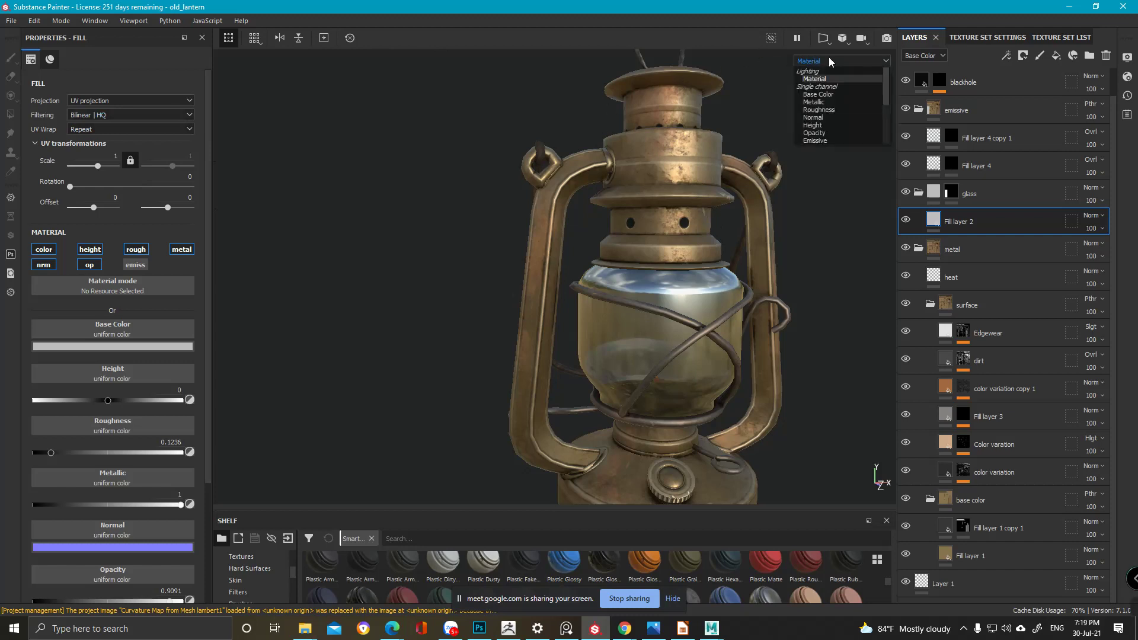
left_click(826, 108)
middle_click_drag(657, 284, 567, 83, "alt")
left_click_drag(573, 285, 581, 224, "alt")
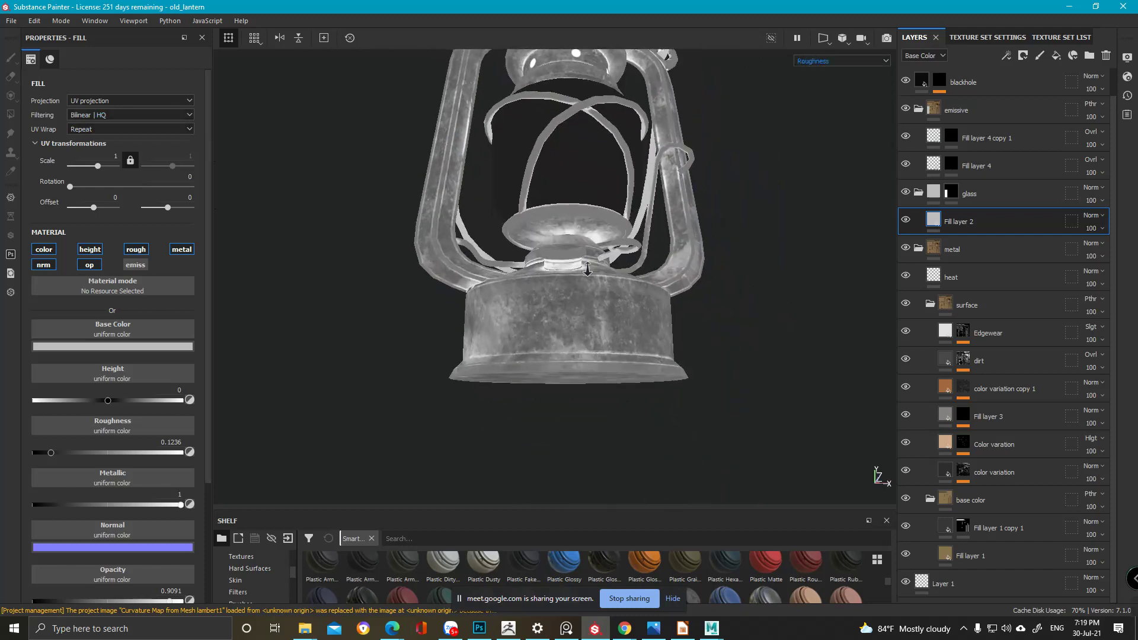
- Return to the Material view and examine the metal surface on the lantern's base and handles, including a full view of the body
scroll(581, 224, "up", 3)
left_click_drag(595, 148, 560, 242, "alt")
key("m")
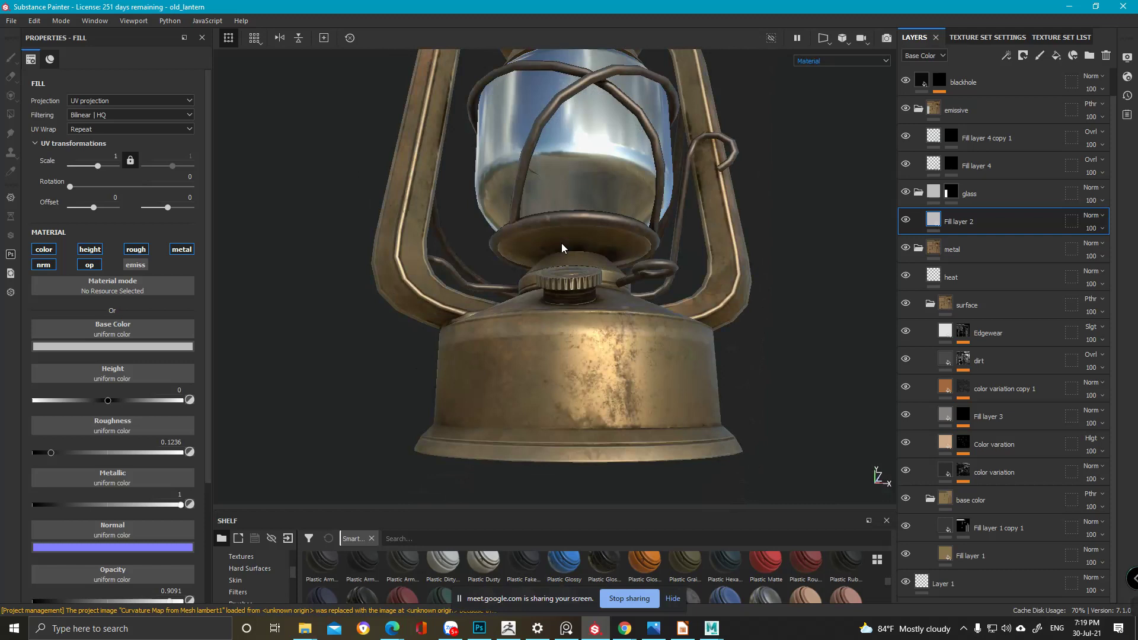
mouse_move(560, 243)
left_mouse_down("alt")
mouse_move(557, 279)
mouse_move(537, 235)
mouse_move(577, 232)
left_mouse_up("alt")
middle_click_drag(576, 231, 535, 528, "alt")
left_click_drag(533, 284, 587, 332, "alt")
middle_click_drag(587, 332, 566, 207, "alt")
left_click_drag(534, 290, 587, 288, "alt")
right_click_drag(569, 296, 528, 295, "shift")
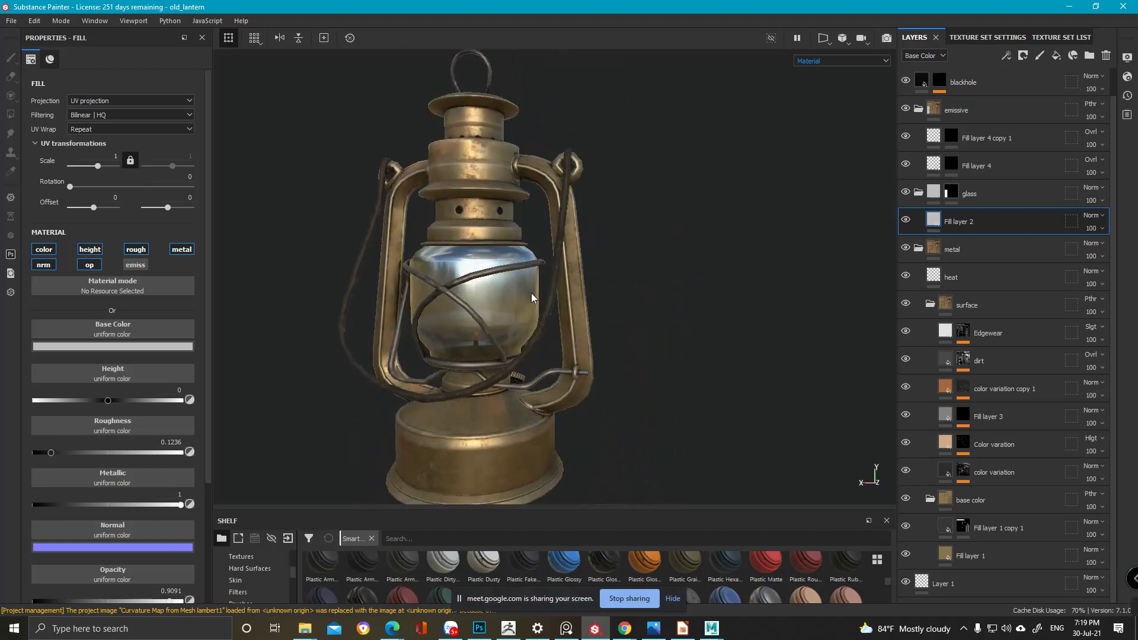
- Examine the lantern's glass, wire guard and upper chimney from several angles in the Material view
left_click_drag(531, 293, 475, 278, "alt")
right_click_drag(476, 278, 589, 332, "alt")
left_click_drag(588, 332, 560, 306, "alt")
right_click_drag(561, 306, 602, 372, "shift")
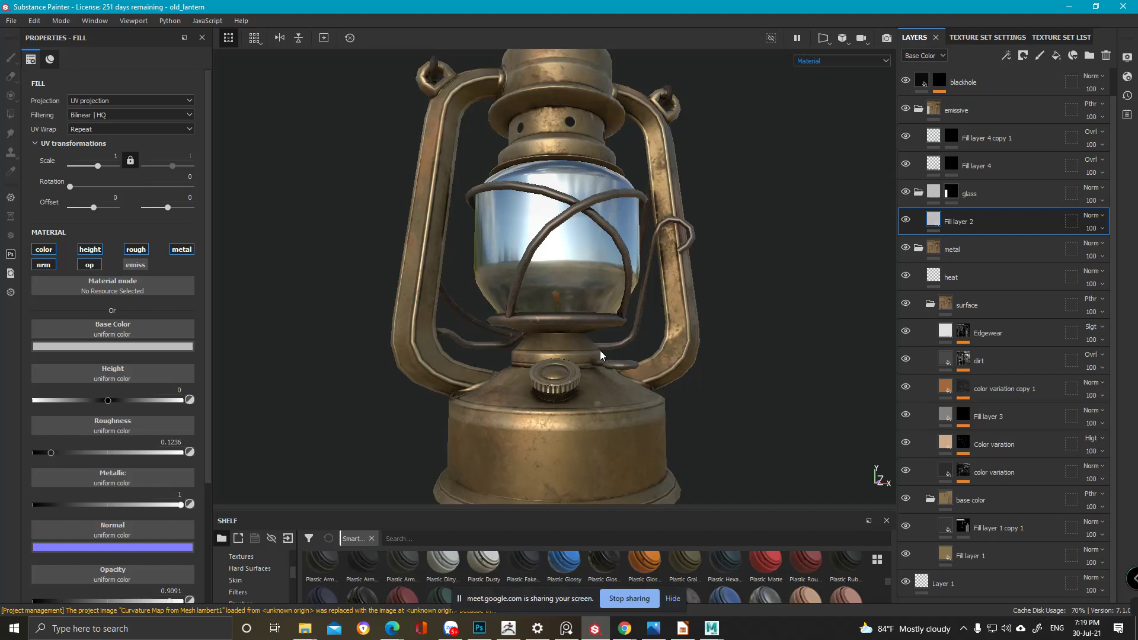
left_click_drag(600, 350, 518, 240, "alt")
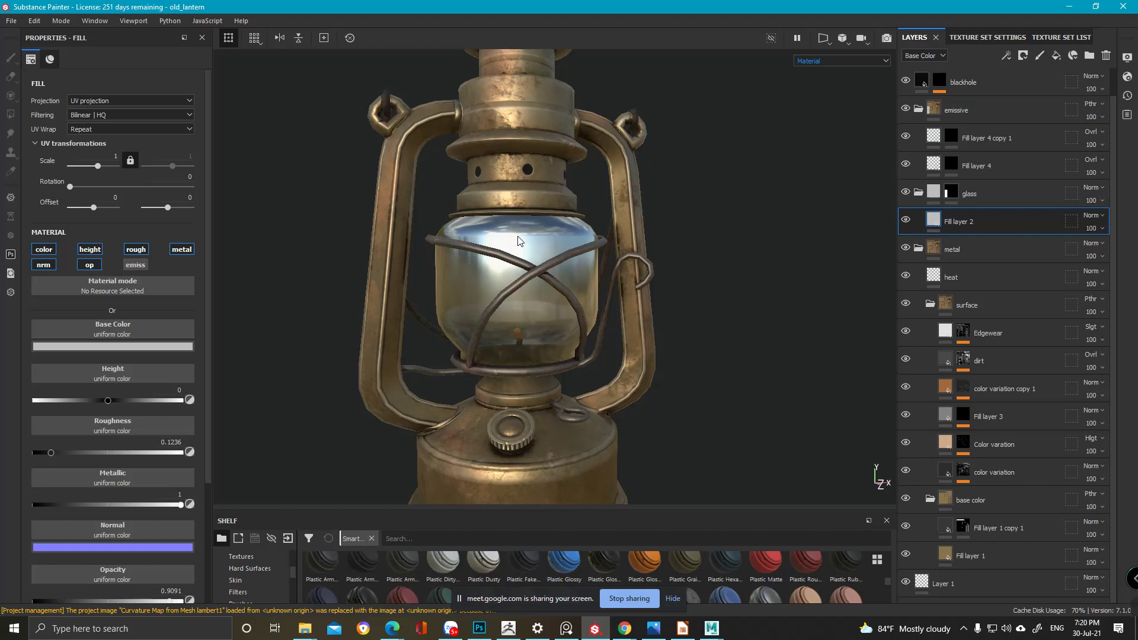
left_click_drag(333, 186, 567, 148, "alt")
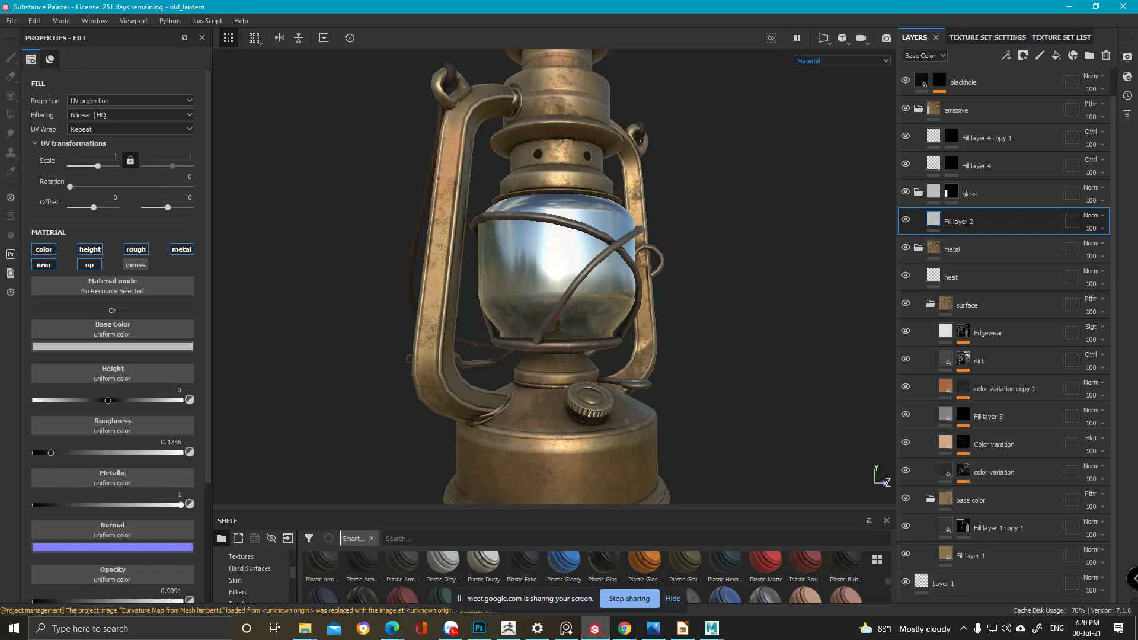
middle_click_drag(474, 327, 445, 248, "alt")
left_click_drag(458, 300, 450, 418, "alt")
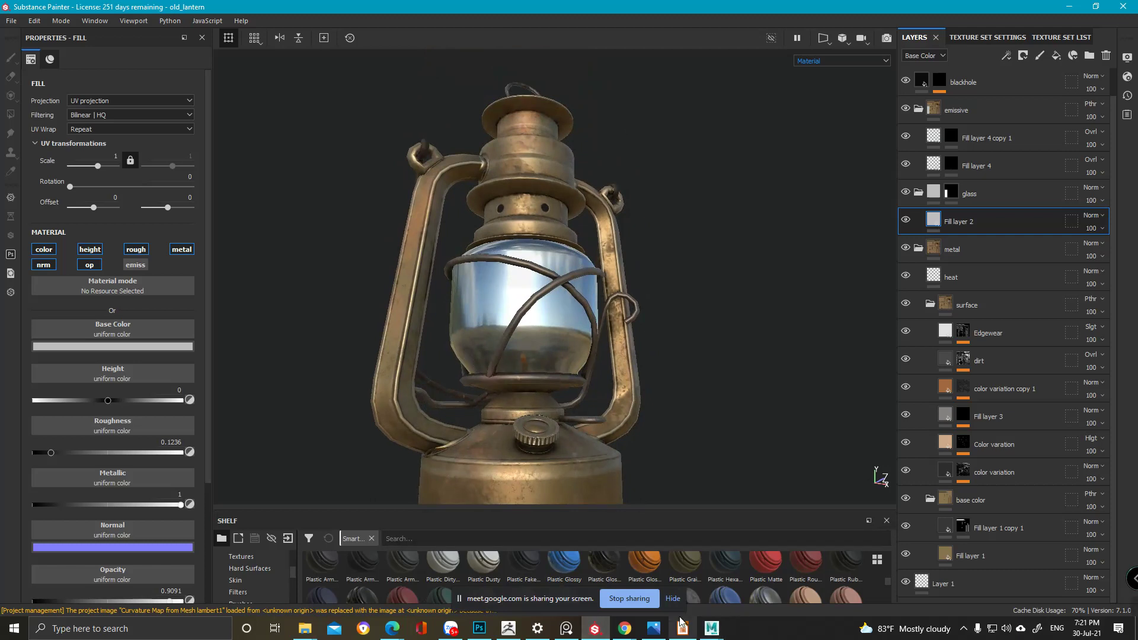
- Minimise Substance Painter and move mat nguoi 13.ZTL from the Downloads folder into the student's own folder inside Hocvien
mouse_move(693, 573)
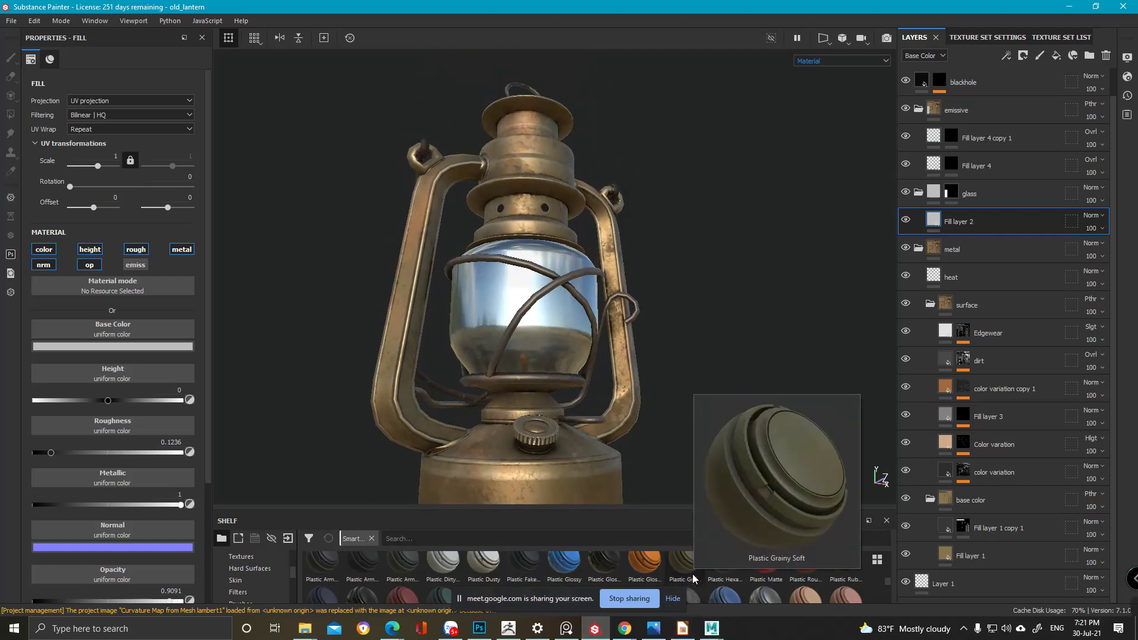
mouse_move(622, 628)
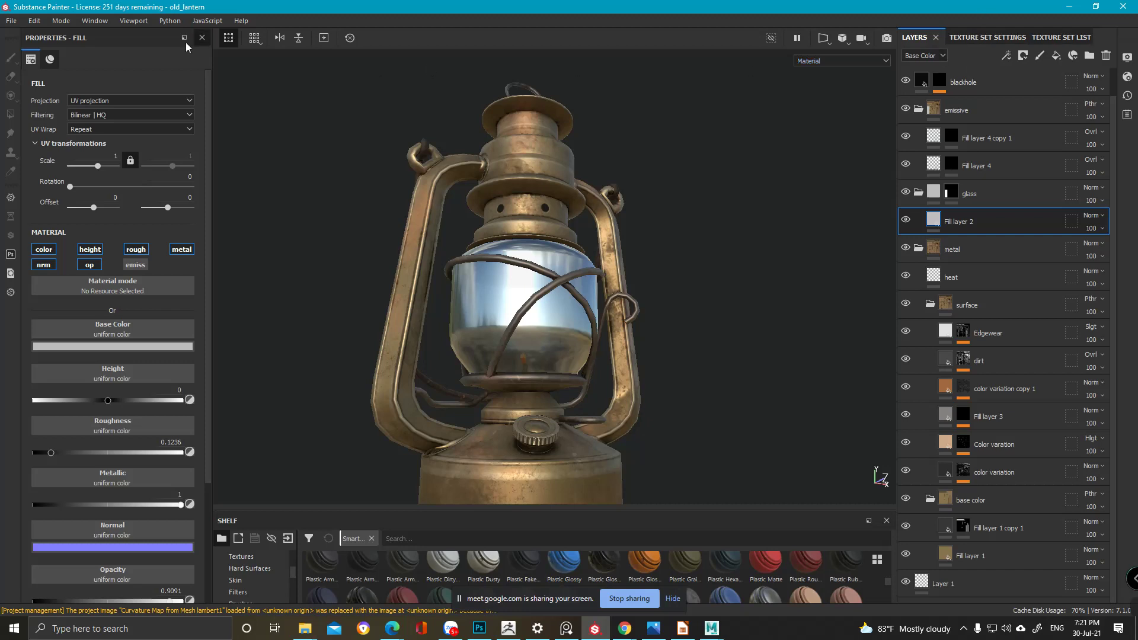
left_click(1063, 6)
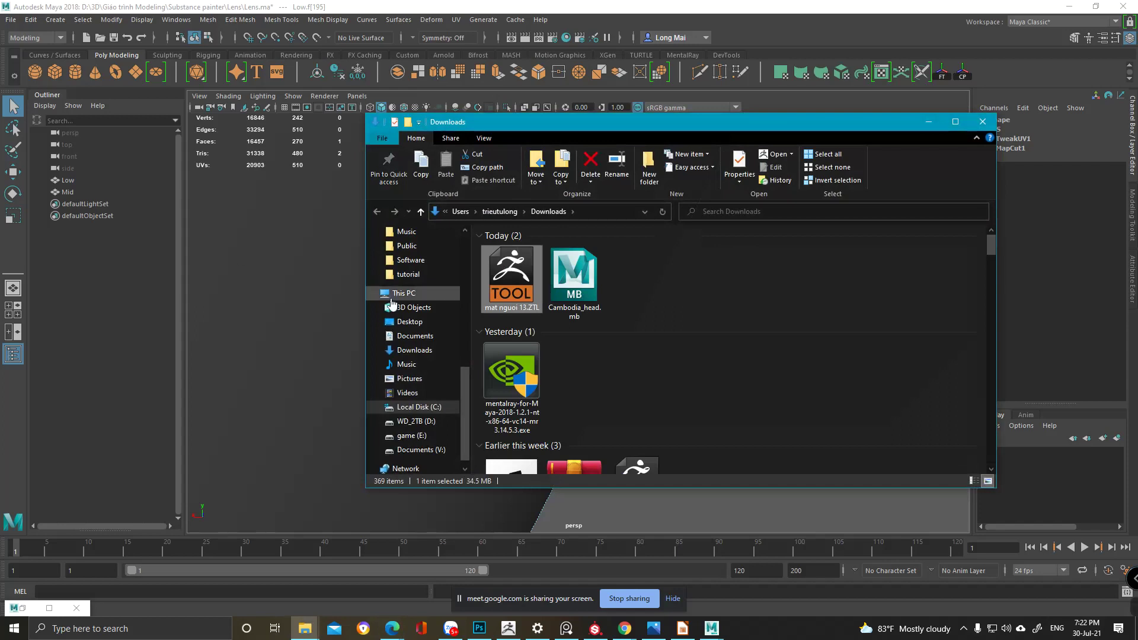
key("ctrl+x")
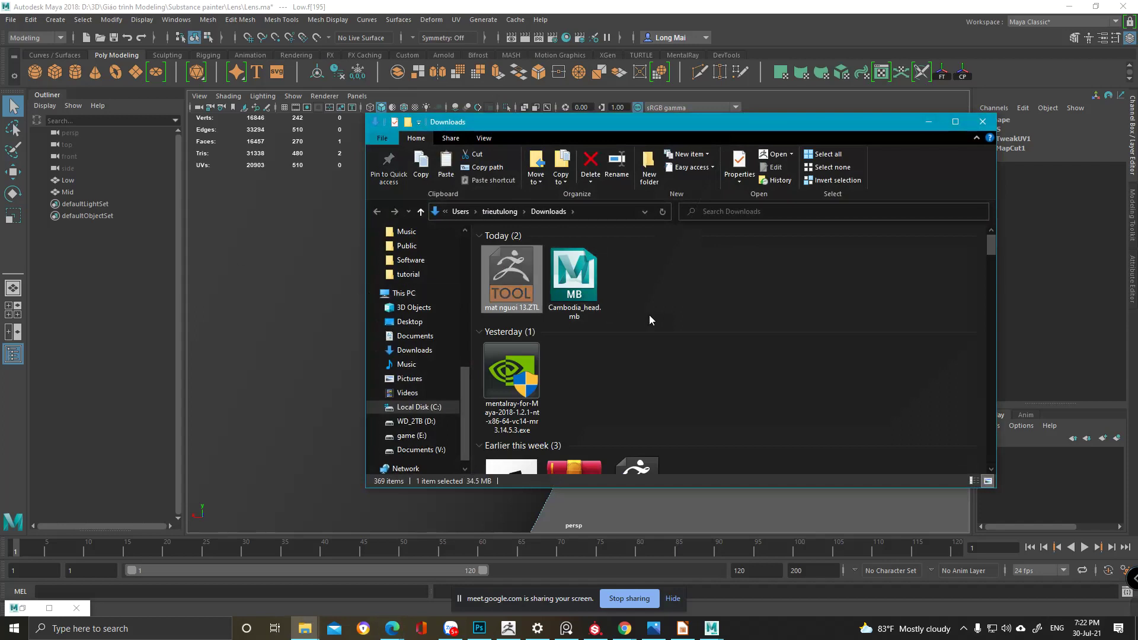
mouse_move(305, 629)
mouse_move(319, 596)
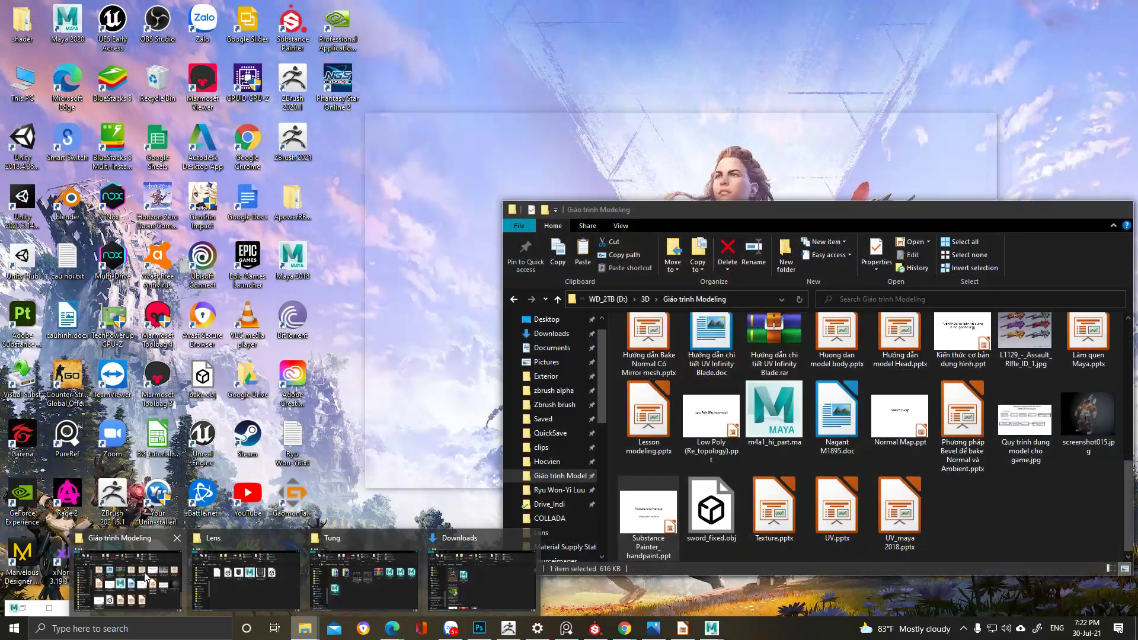
left_click(229, 578)
scroll(578, 397, "up", 5)
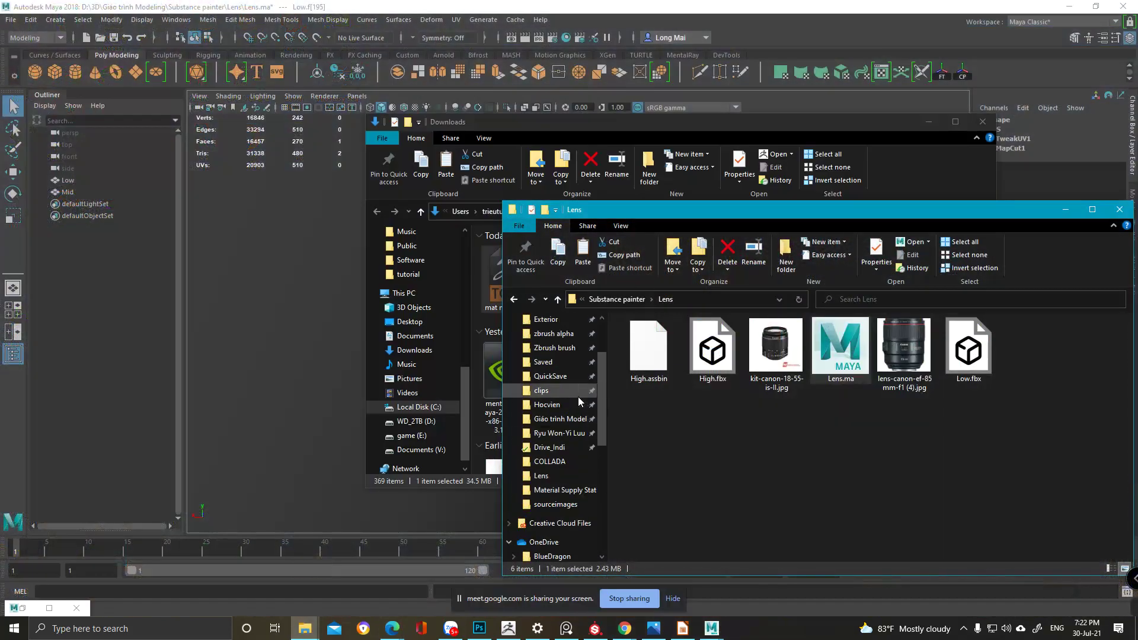
scroll(579, 402, "down", 1)
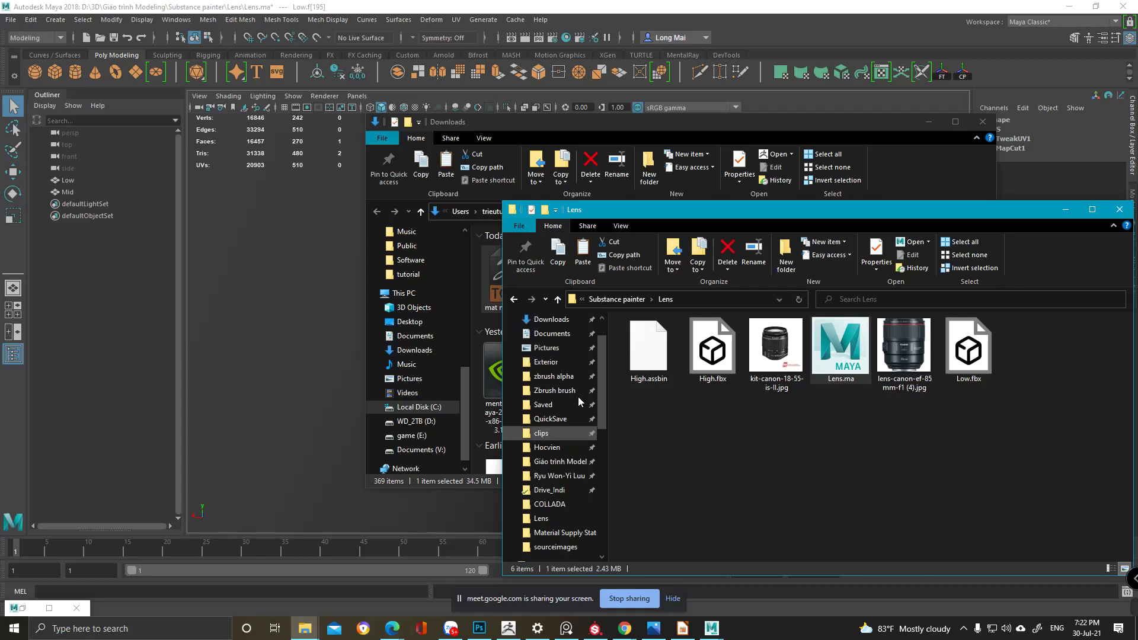
left_click(543, 448)
left_click(985, 355)
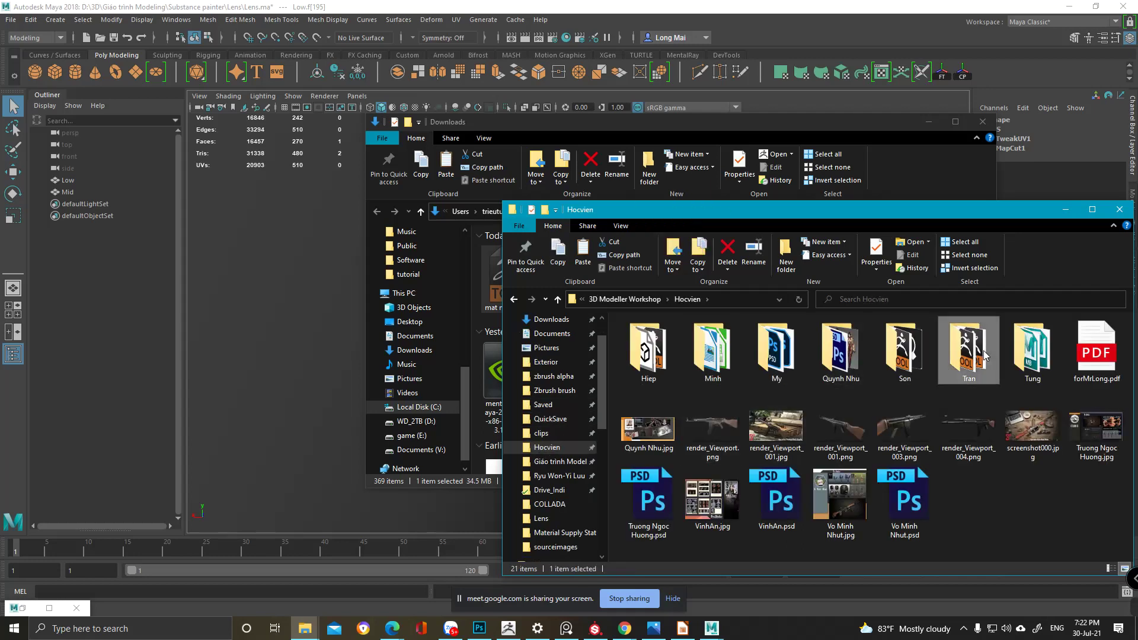
double_click(985, 355)
key("ctrl+v")
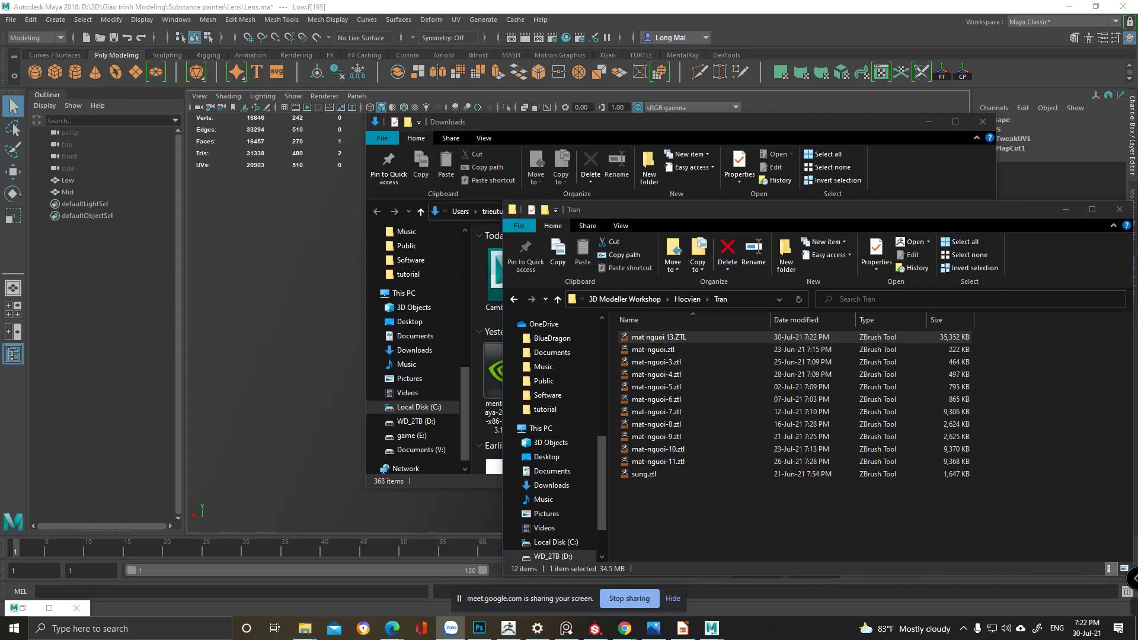
- Move the Downloads and student folder windows aside and minimise both
key("alt+Tab")
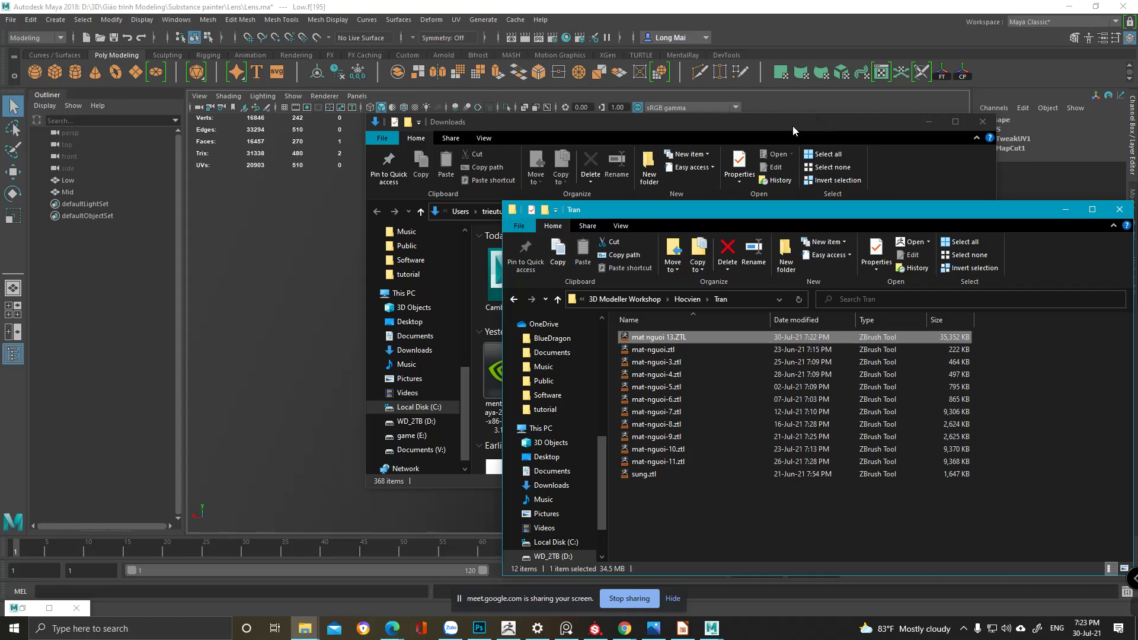
left_click_drag(792, 126, 592, 186)
left_click(715, 182)
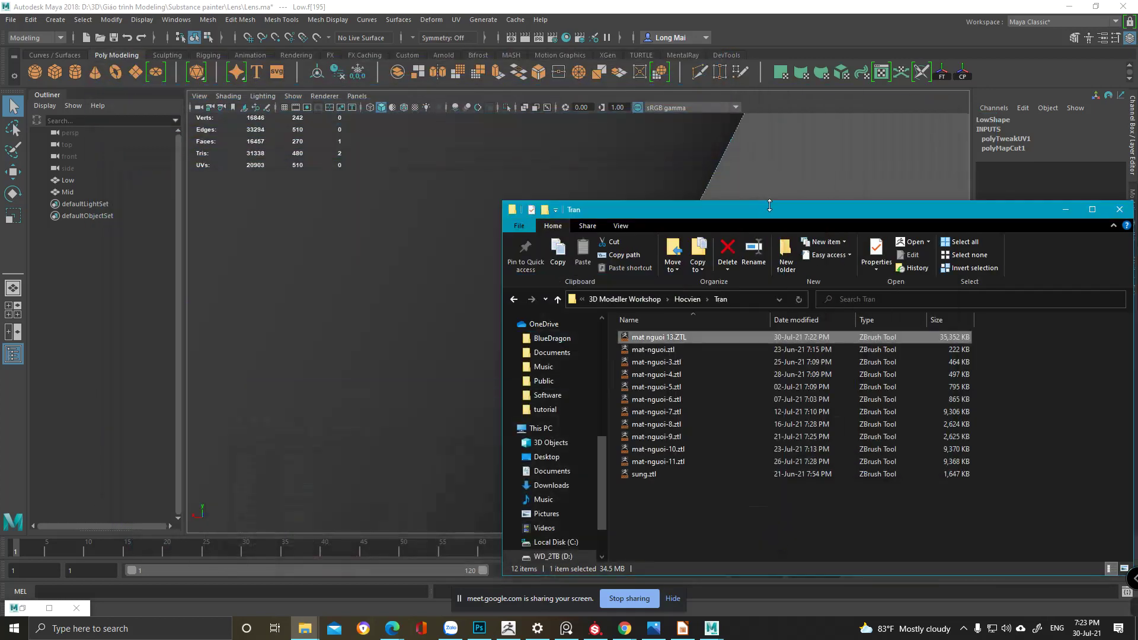
left_click_drag(774, 214, 540, 143)
left_click(829, 140)
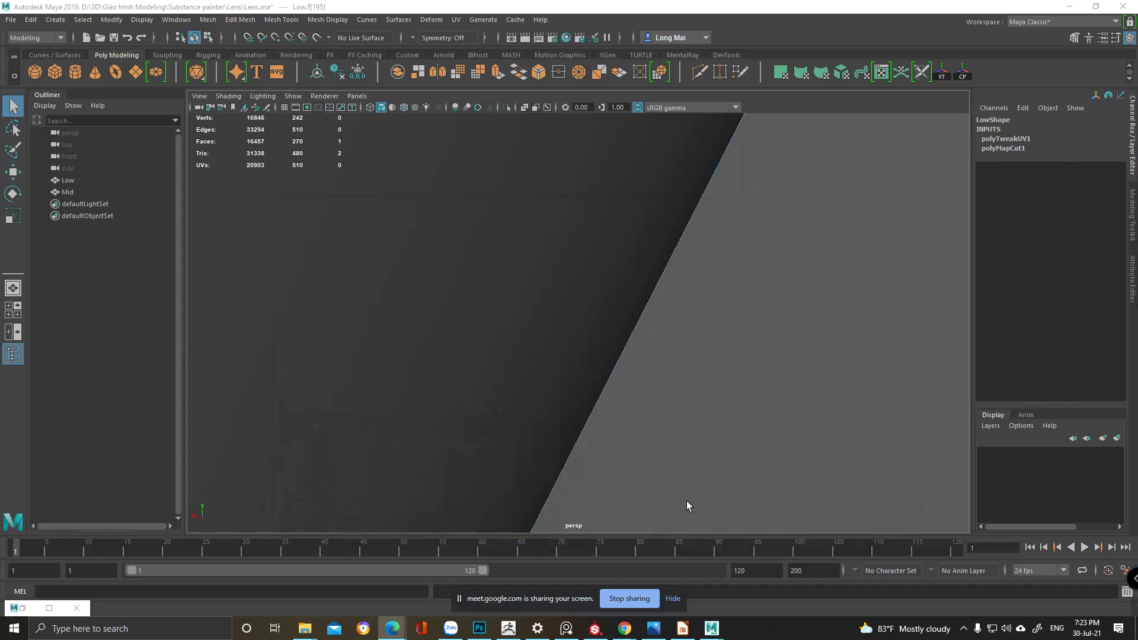
- Switch to ZBrush, bring back the student's folder window and select its full path
left_click(509, 629)
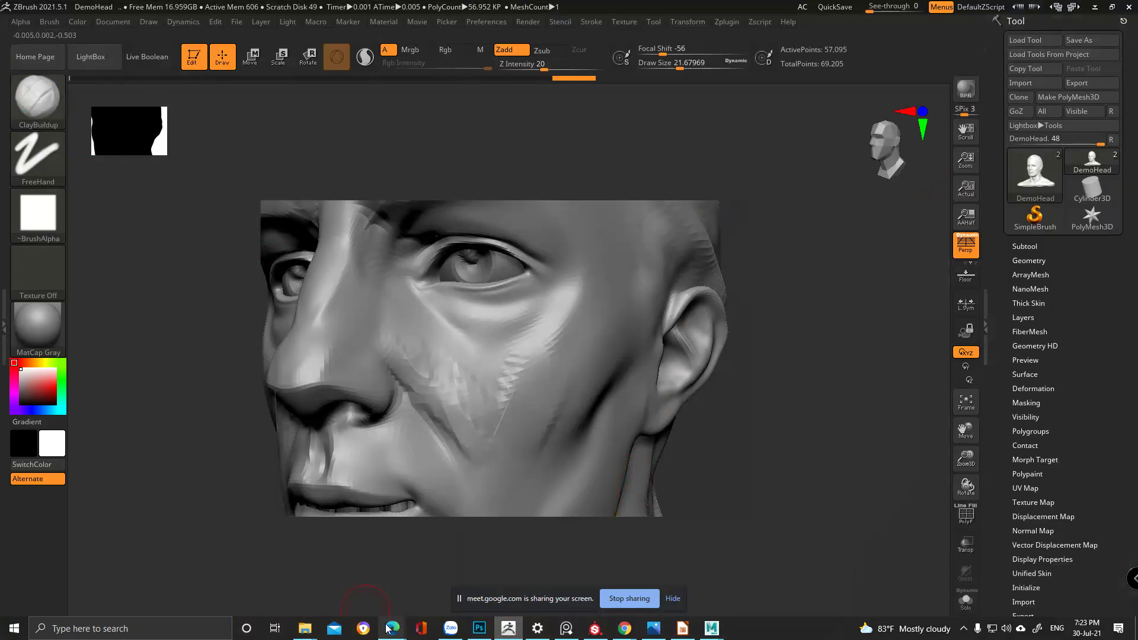
mouse_move(304, 628)
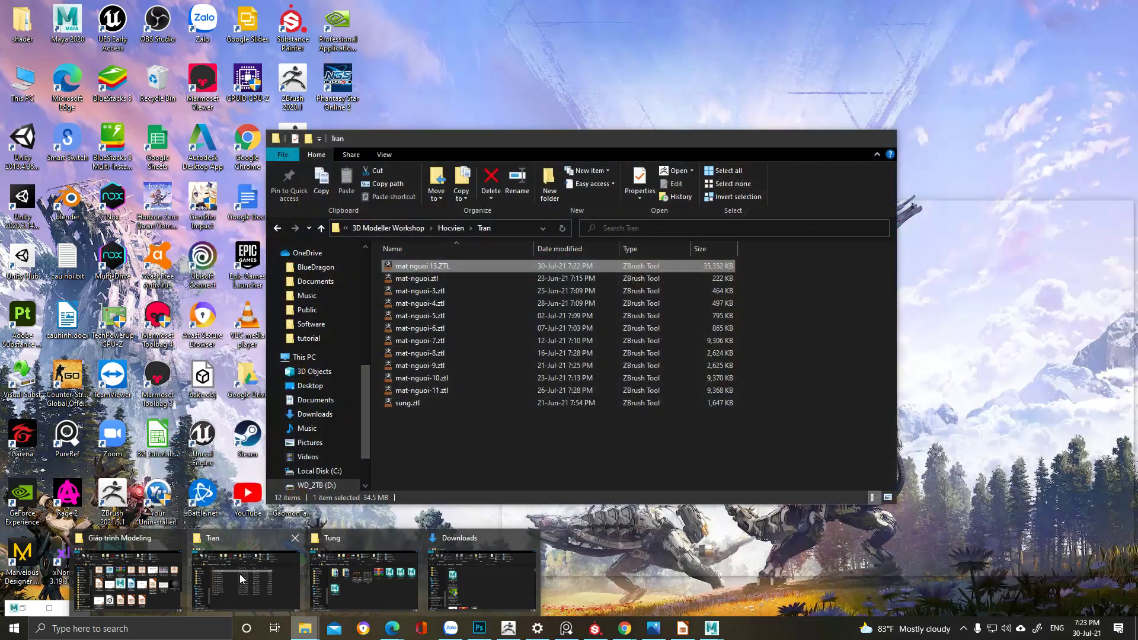
left_click(246, 578)
left_click(519, 232)
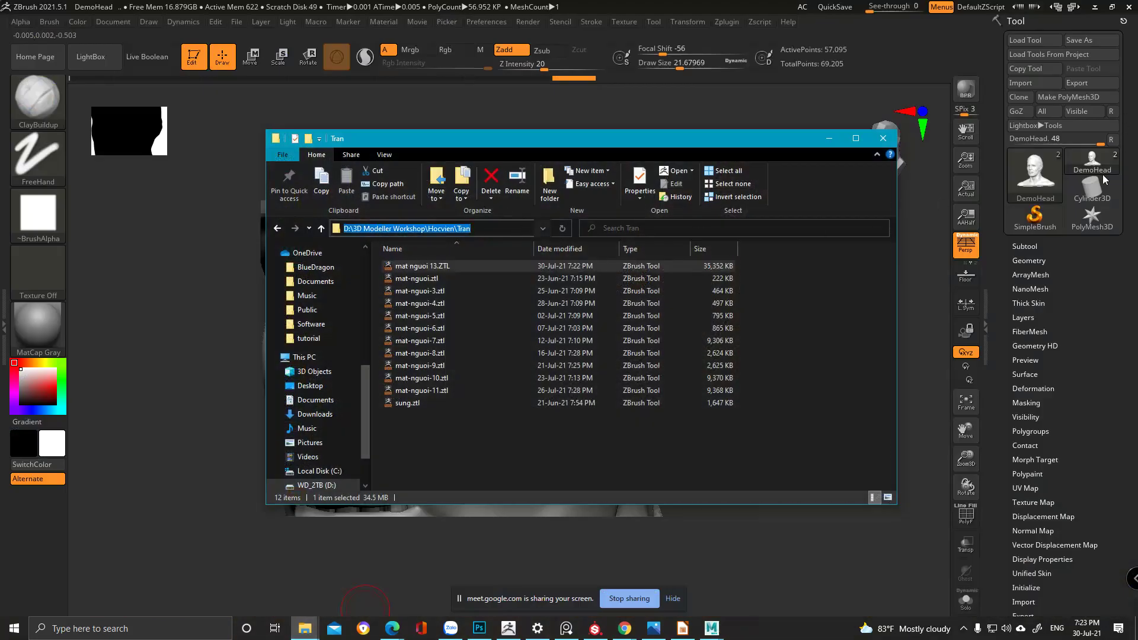
- Make Cylinder3D the active tool and load mat nguoi 13.ZTL from the student's folder using the pasted path
left_click(1094, 190)
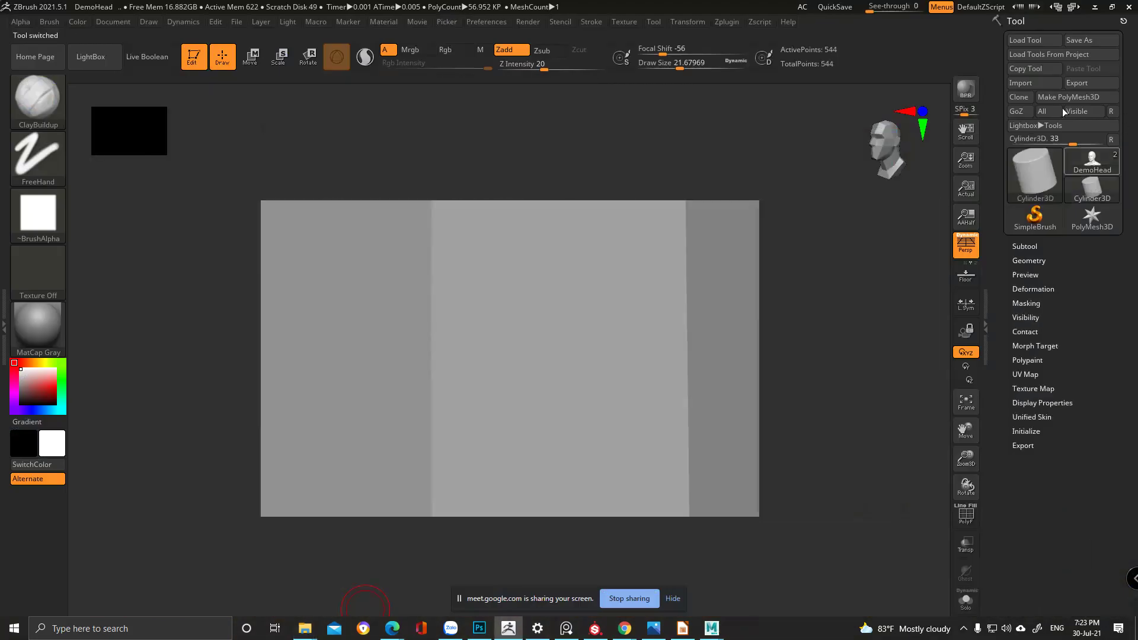
left_click(1036, 42)
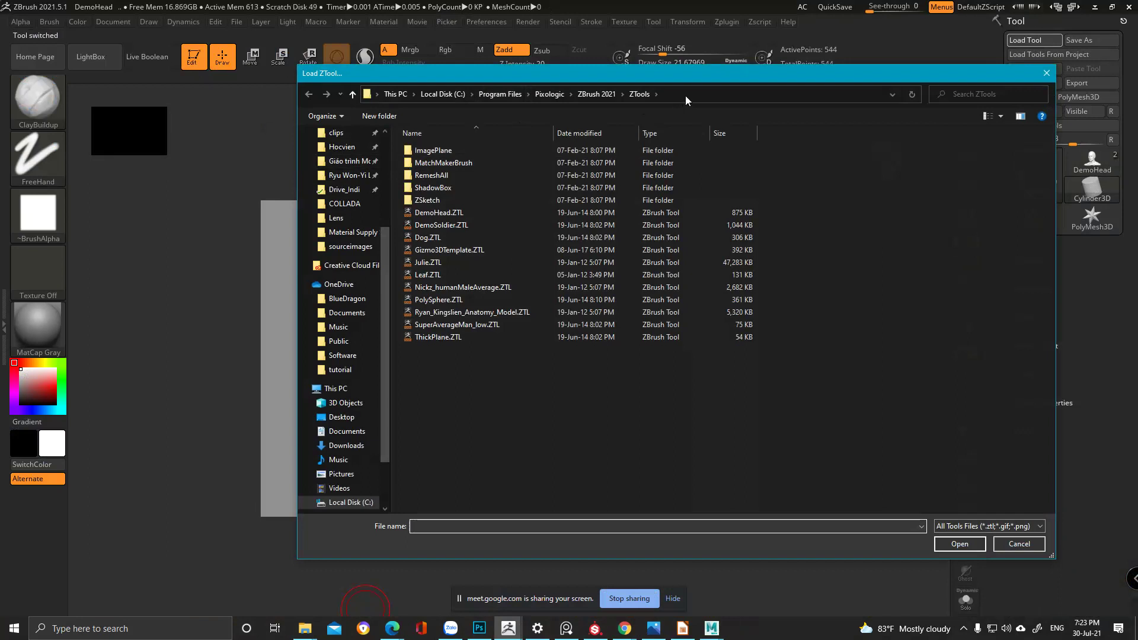
left_click(685, 95)
key("ctrl+v")
key("Return")
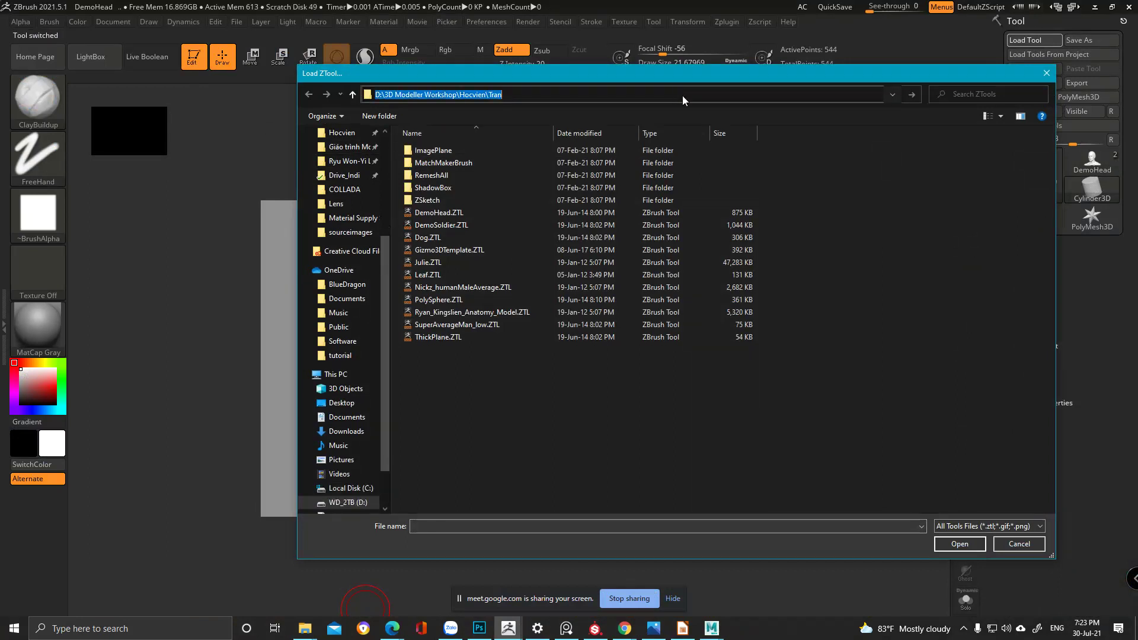
double_click(475, 148)
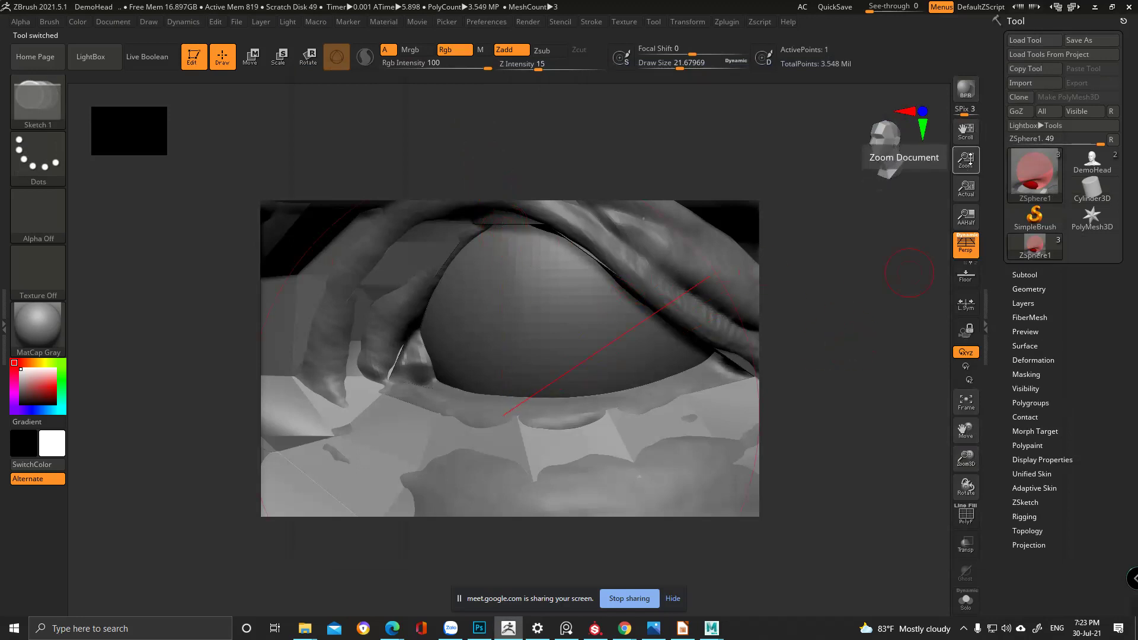
- Zoom the document in until the canvas fills the workspace, and hide the screen-sharing bar
left_click_drag(966, 159, 972, 191)
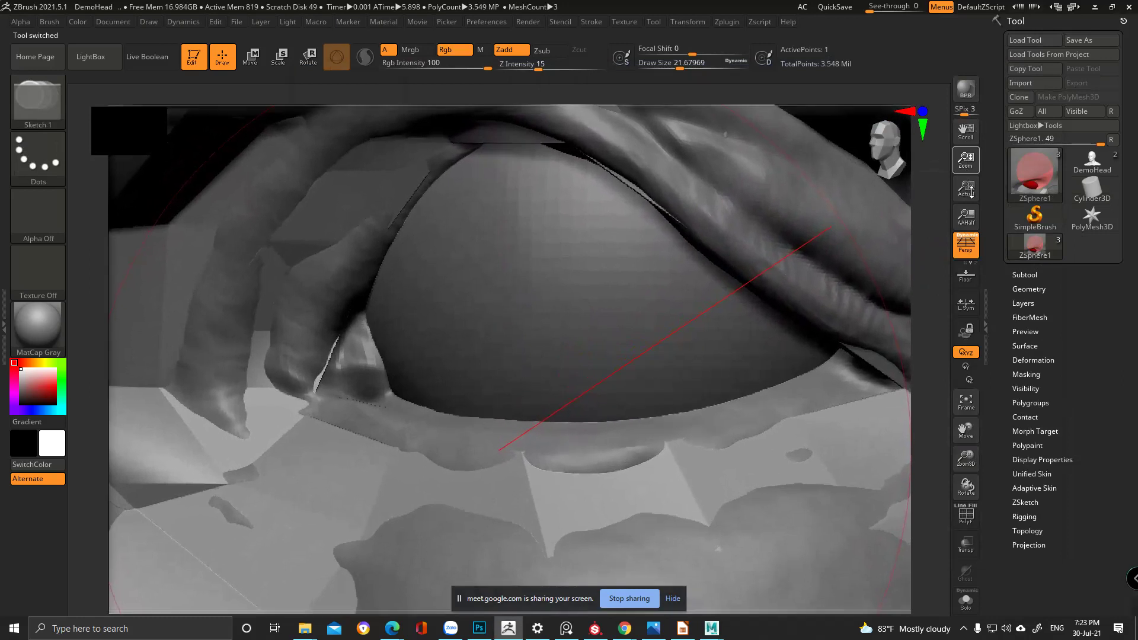
left_click(673, 598)
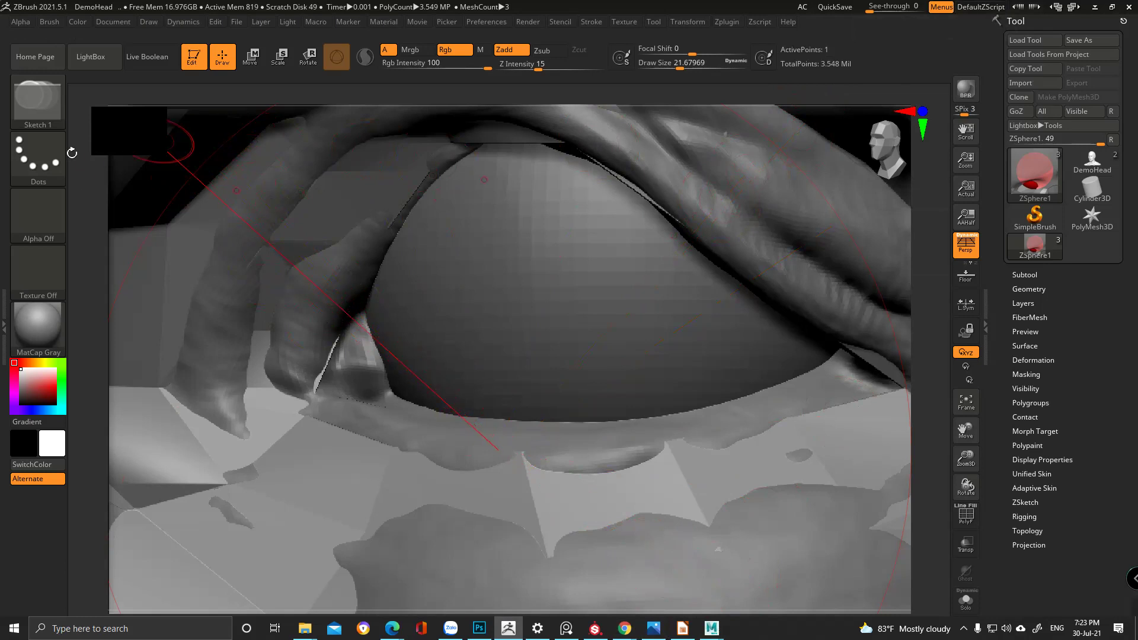
left_click(40, 118)
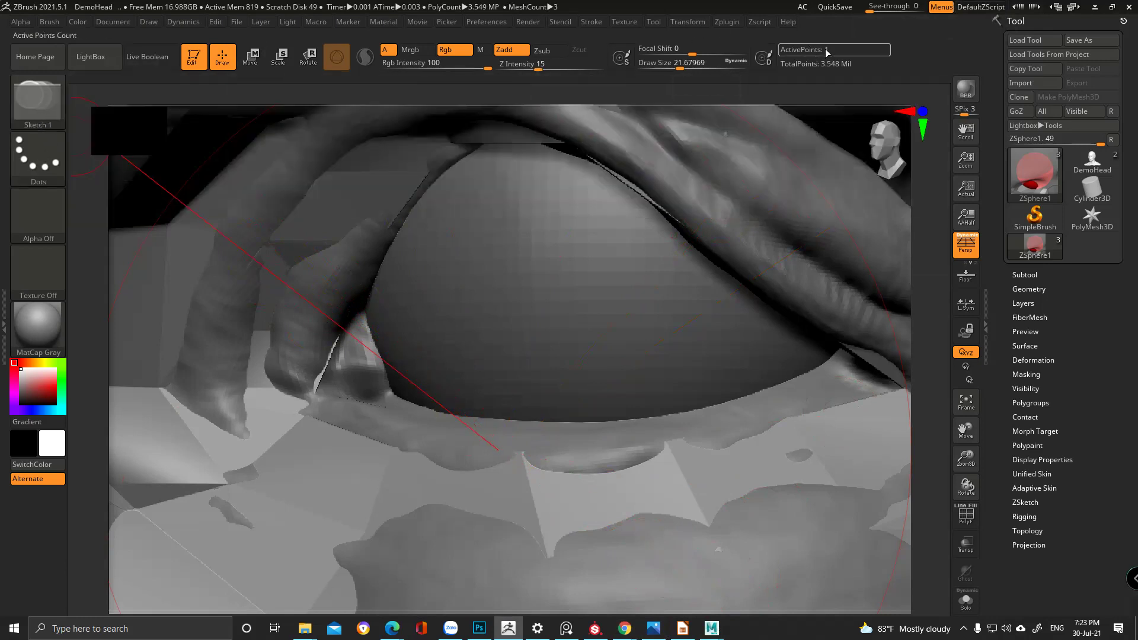
- Show the subtool list and turn on Edit Topology for the ZSphere1 subtool
left_click(1027, 274)
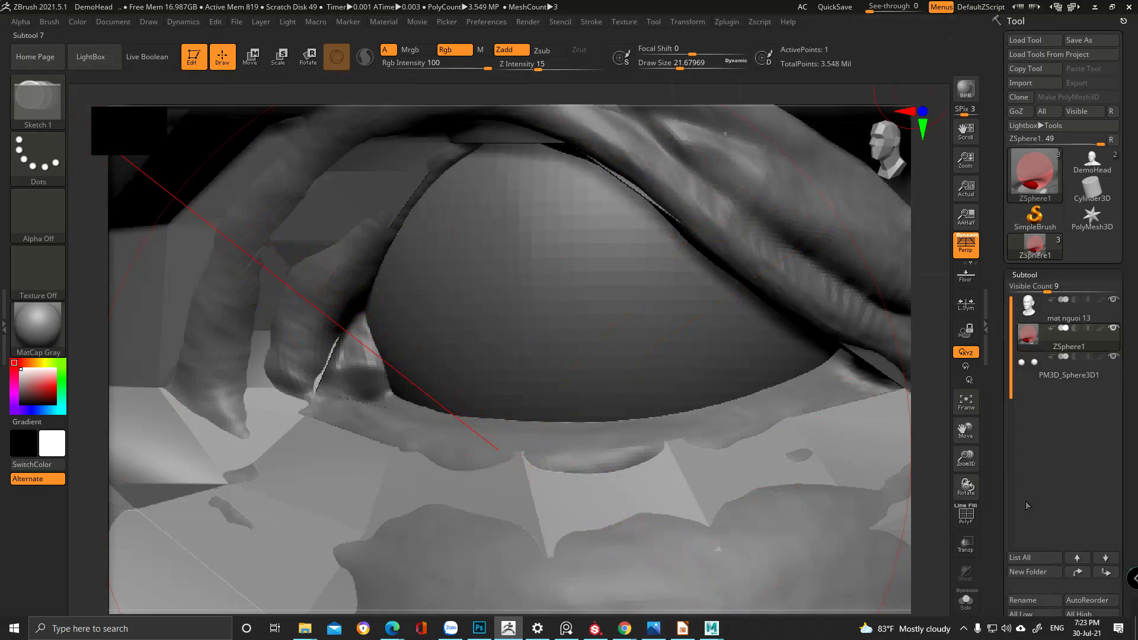
left_click_drag(996, 494, 1006, 367)
scroll(1010, 517, "down", 4)
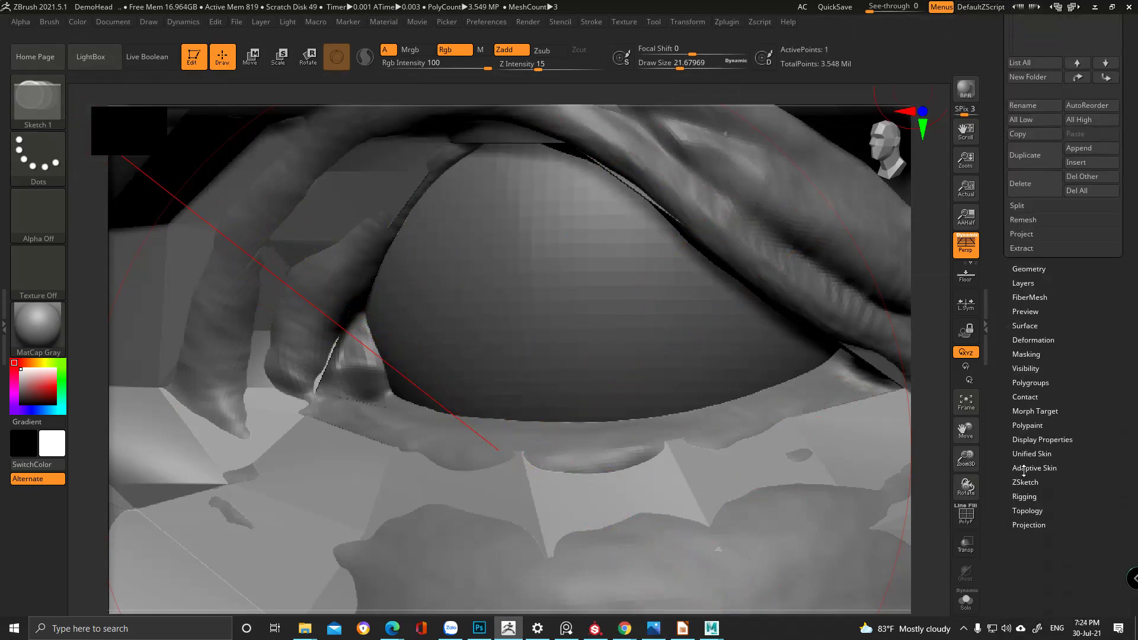
left_click(1028, 510)
left_click(1019, 229)
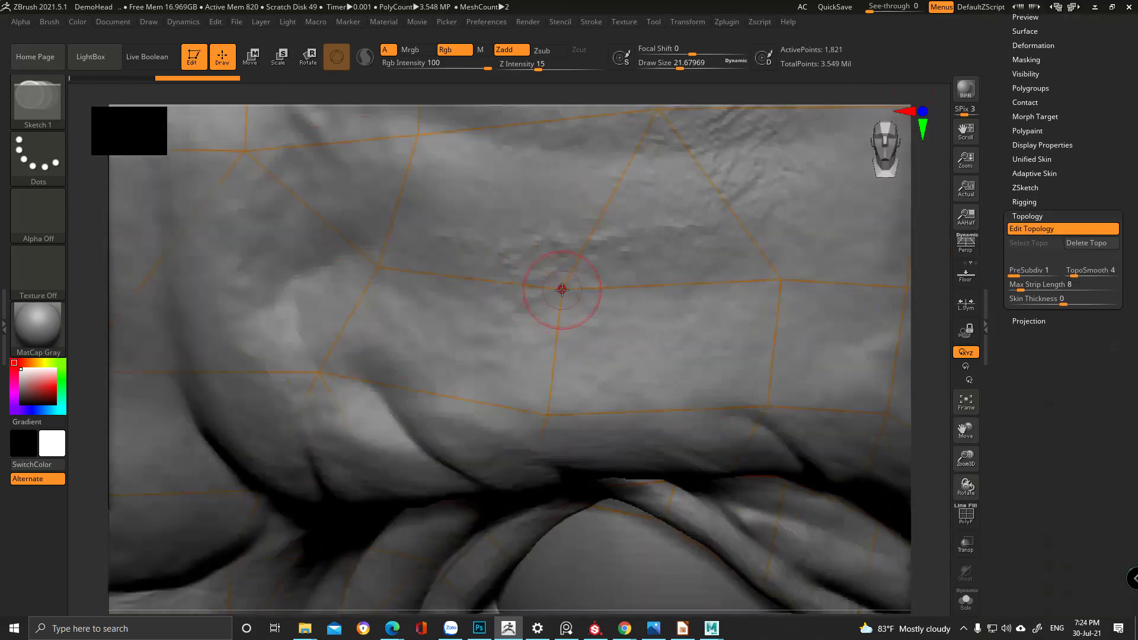
- Frame the old man's head, examine its topology wireframe from the side and front, and open the ZSphere's Rigging settings
key("f")
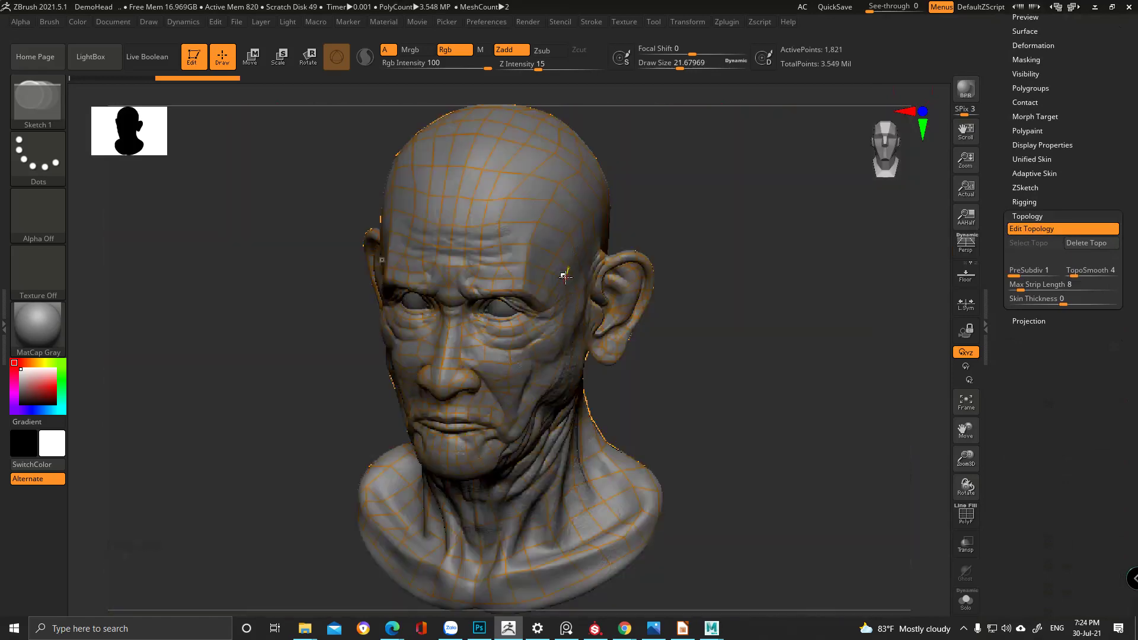
left_click_drag(741, 358, 656, 276)
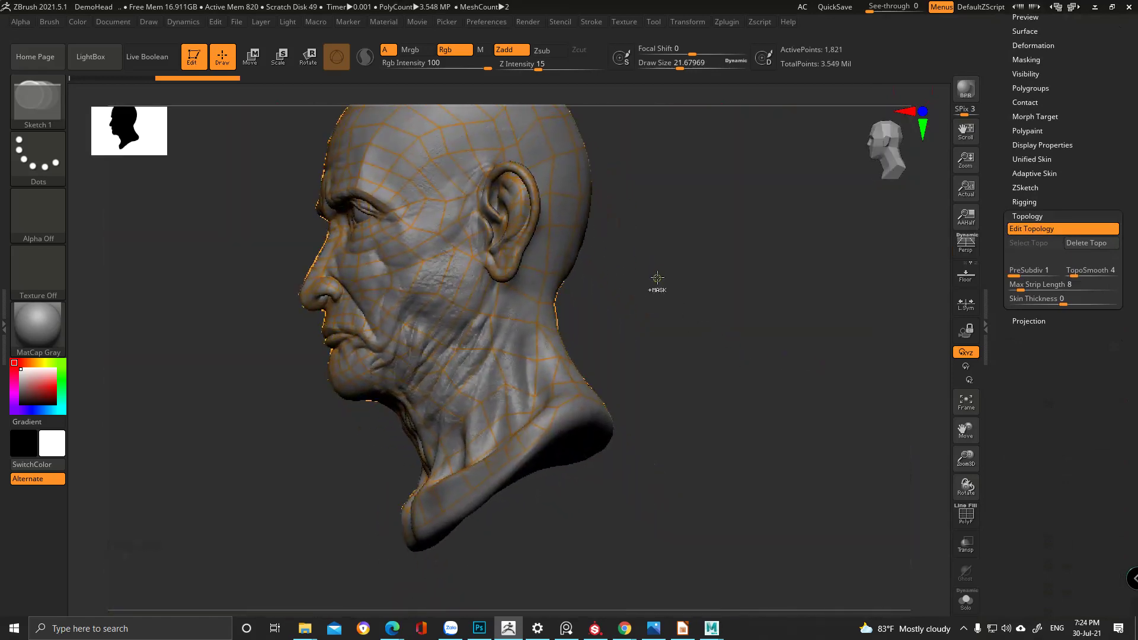
right_click_drag(657, 276, 665, 344, "ctrl")
left_click_drag(664, 344, 718, 328)
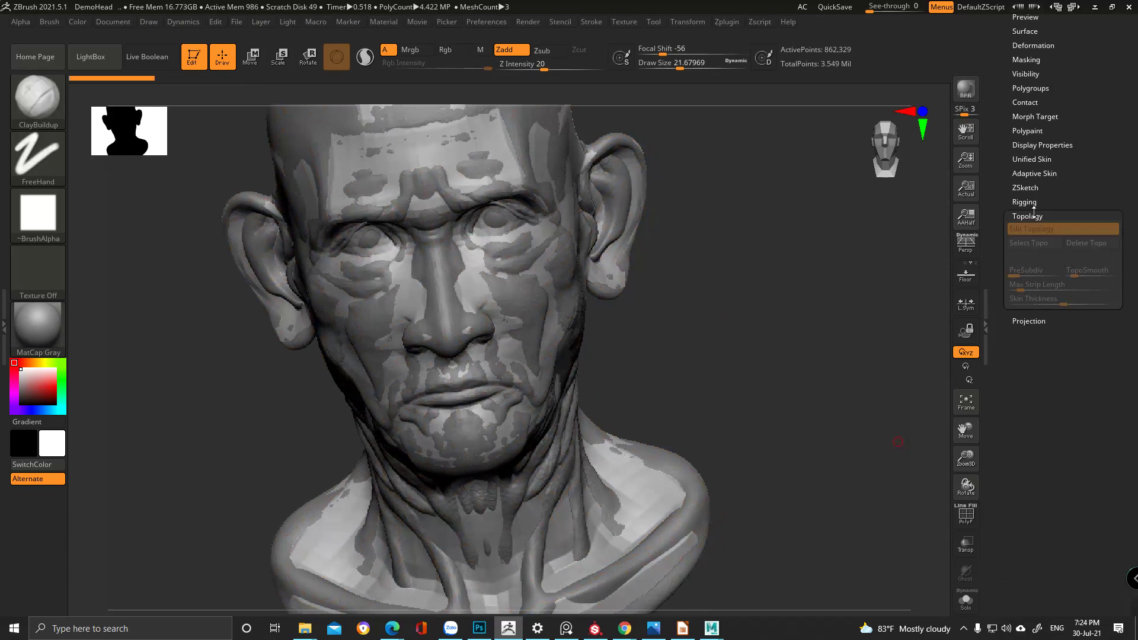
left_click(1041, 173)
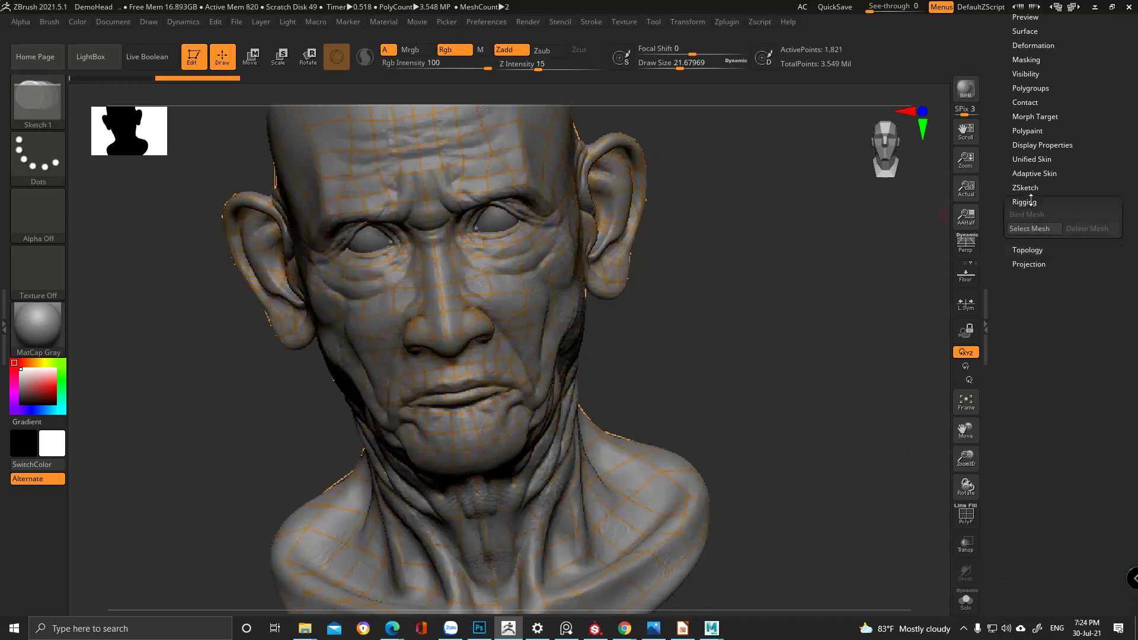
- Set the Adaptive Skin's DynaMesh Resolution to 0 and check the retopology mesh in Solo mode
left_click(1067, 187)
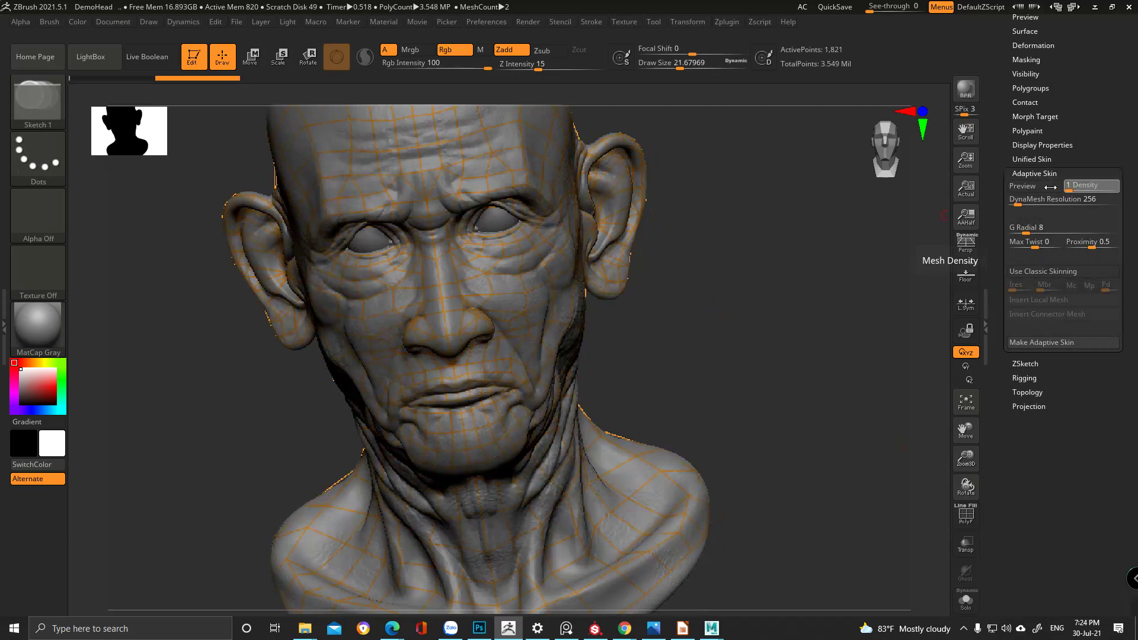
left_click_drag(1015, 202, 1007, 202)
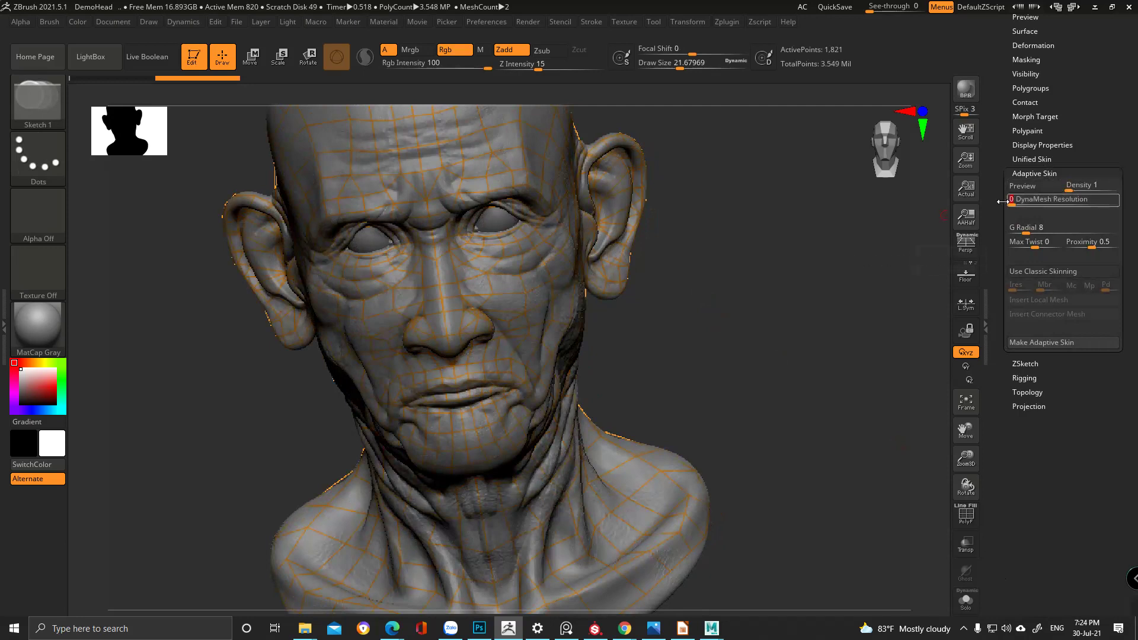
left_click(967, 601)
left_click_drag(704, 352, 671, 369)
left_click(966, 600)
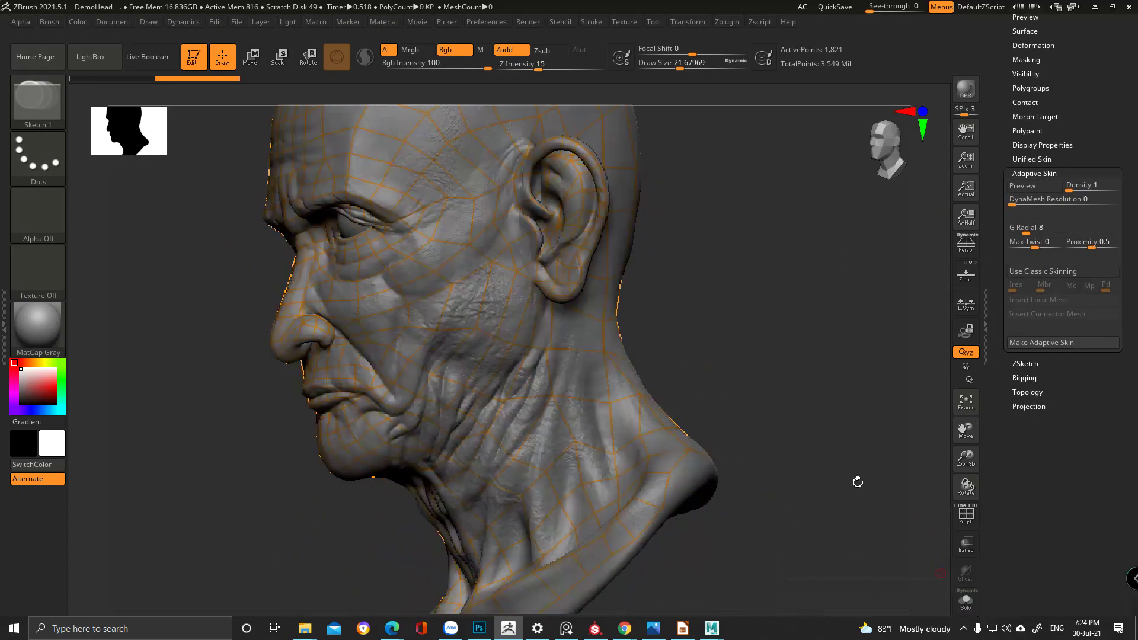
- Preview the adaptive skin and examine it over the face, with and without the other subtools
left_click_drag(735, 391, 775, 390)
key("a")
left_click(966, 600)
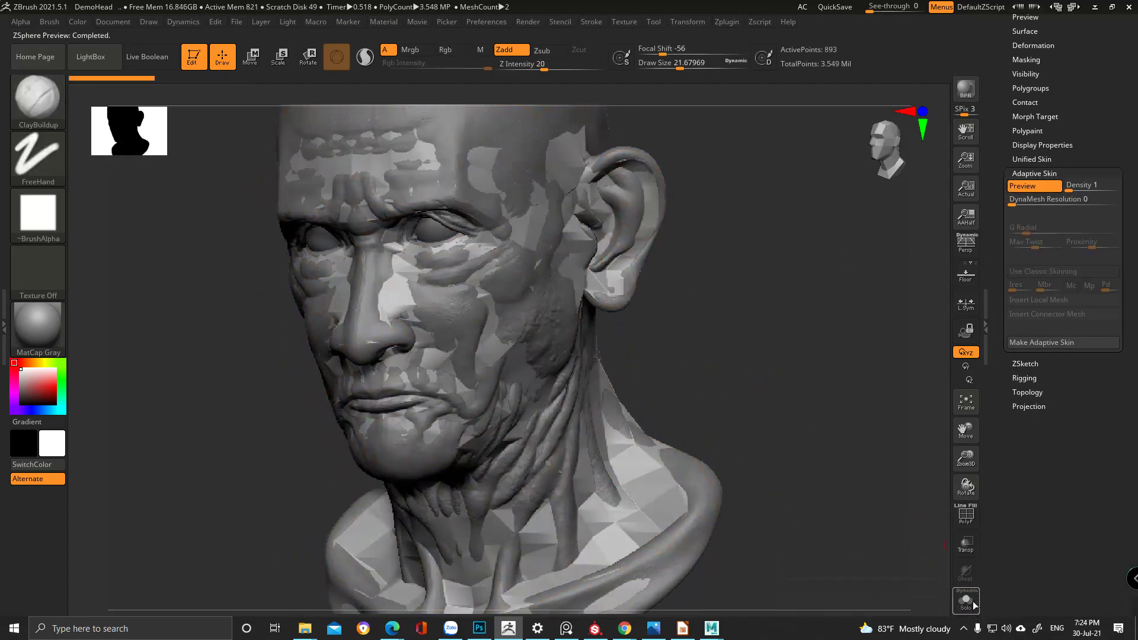
mouse_move(697, 392)
left_mouse_down()
mouse_move(714, 368)
mouse_move(741, 361)
left_mouse_up()
mouse_move(656, 295)
right_mouse_down("ctrl")
mouse_move(688, 414)
mouse_move(630, 356)
mouse_move(648, 385)
mouse_move(644, 340)
mouse_move(590, 348)
mouse_move(490, 229)
mouse_move(537, 279)
mouse_move(561, 271)
mouse_move(414, 221)
mouse_move(594, 277)
mouse_move(686, 315)
mouse_move(660, 311)
mouse_move(722, 349)
right_mouse_up("ctrl")
left_click(965, 600)
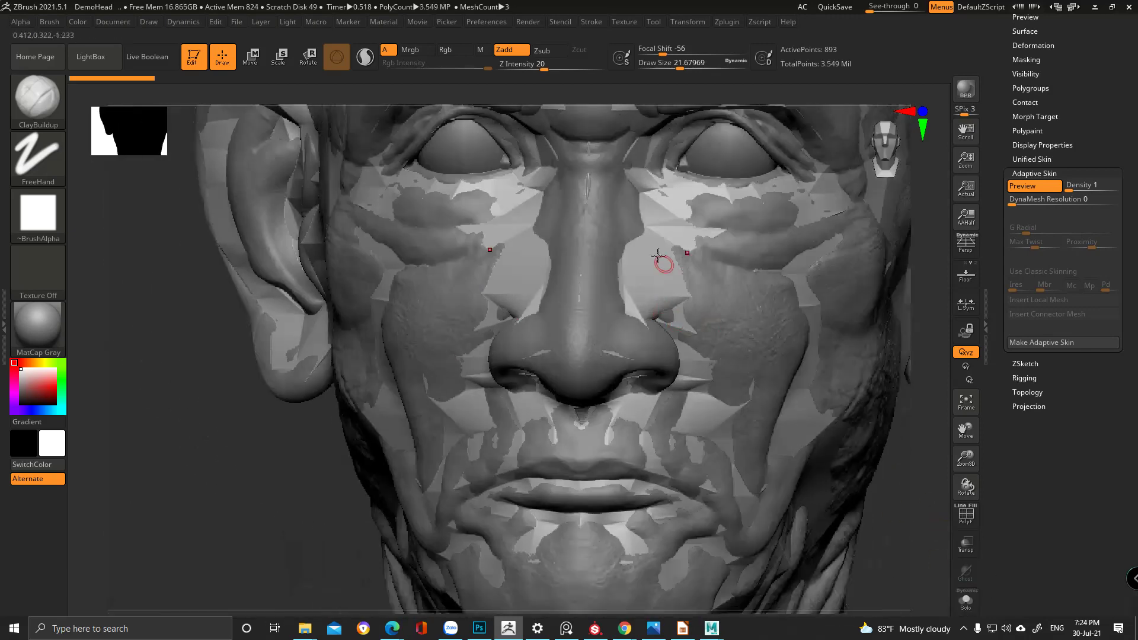
- Turn off the skin preview and examine the topology edges along the nose bridge up close
right_click_drag(668, 268, 664, 296, "alt")
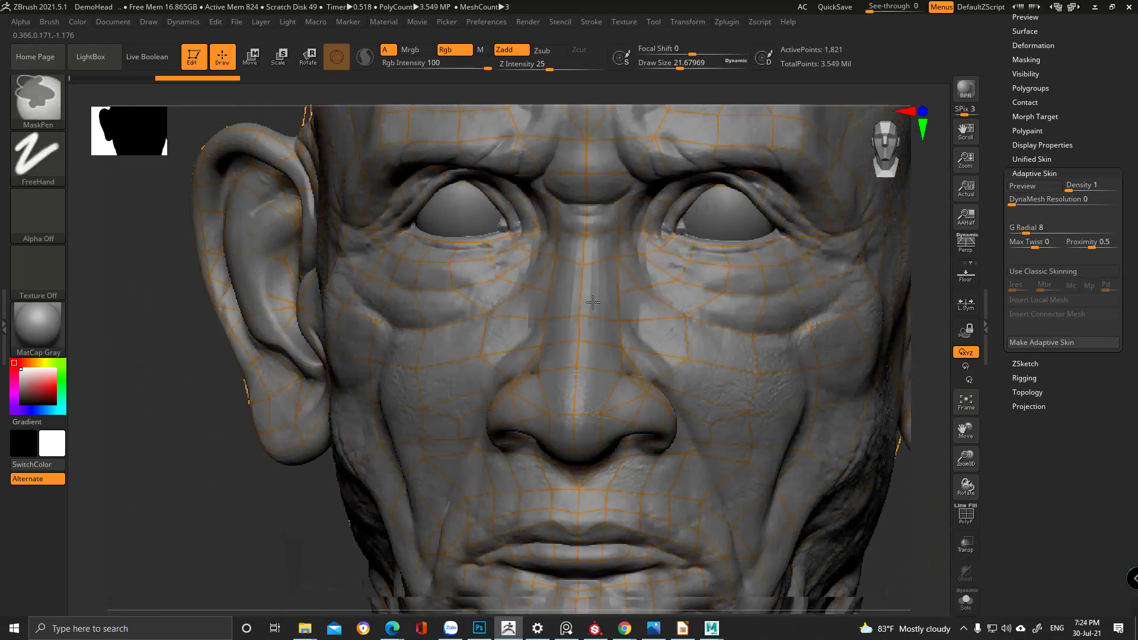
mouse_move(593, 308)
right_mouse_down()
mouse_move(563, 330)
mouse_move(616, 326)
right_mouse_up()
right_click_drag(535, 295, 682, 394, "ctrl")
mouse_move(646, 325)
right_mouse_down()
mouse_move(660, 346)
mouse_move(534, 294)
mouse_move(496, 292)
mouse_move(431, 327)
mouse_move(478, 437)
mouse_move(561, 530)
mouse_move(493, 298)
mouse_move(531, 211)
mouse_move(478, 261)
mouse_move(482, 338)
mouse_move(492, 329)
right_mouse_up()
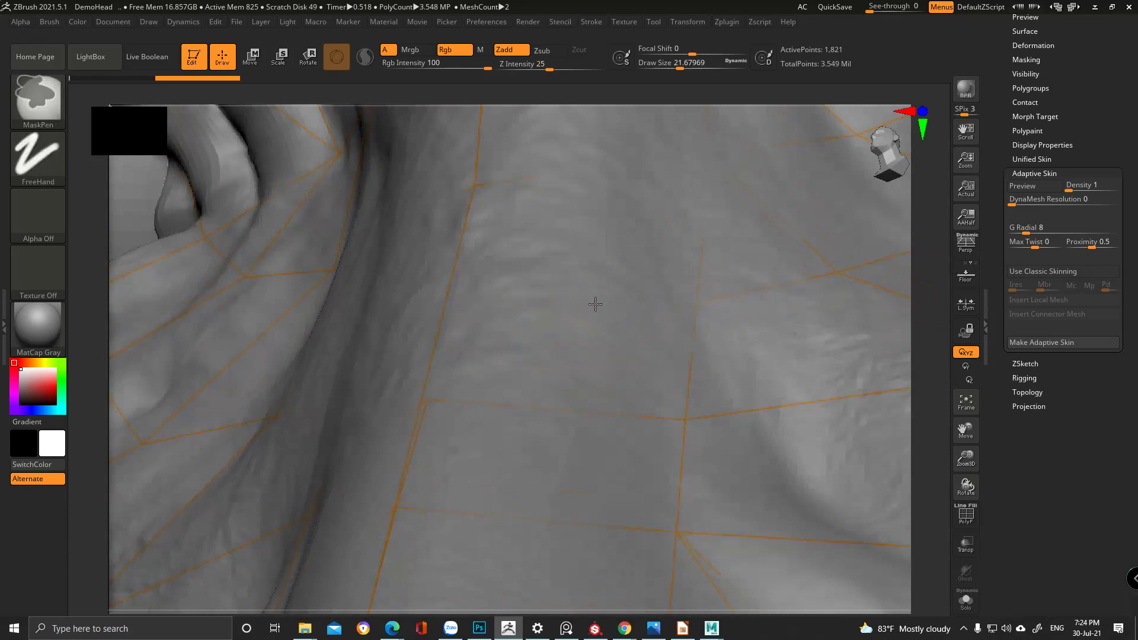
right_click_drag(595, 304, 570, 271)
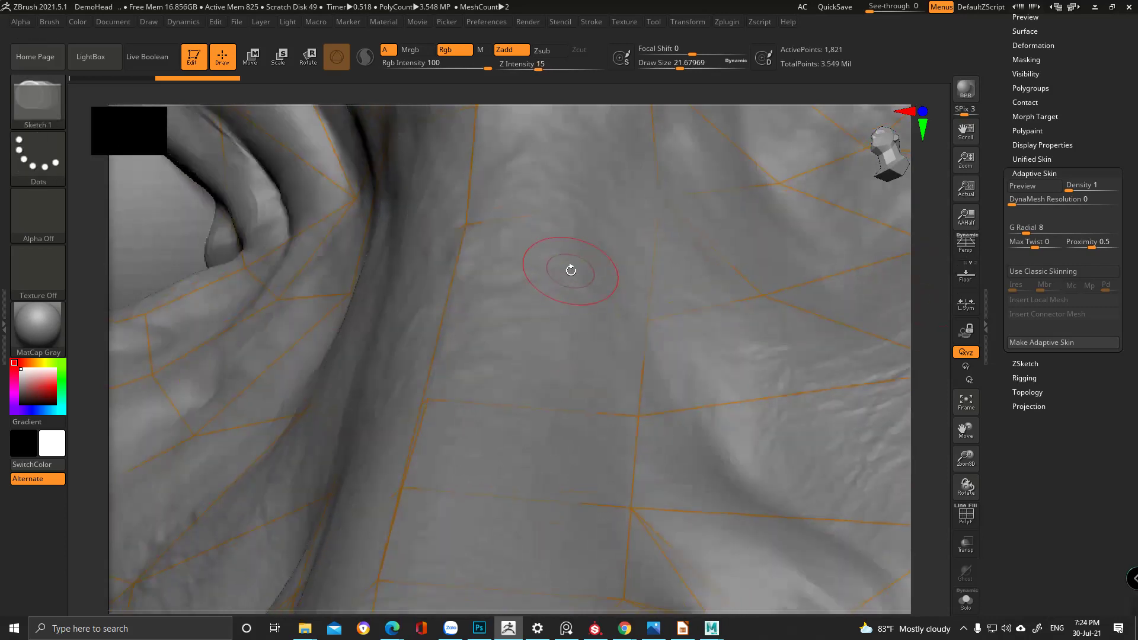
right_click_drag(597, 319, 517, 273)
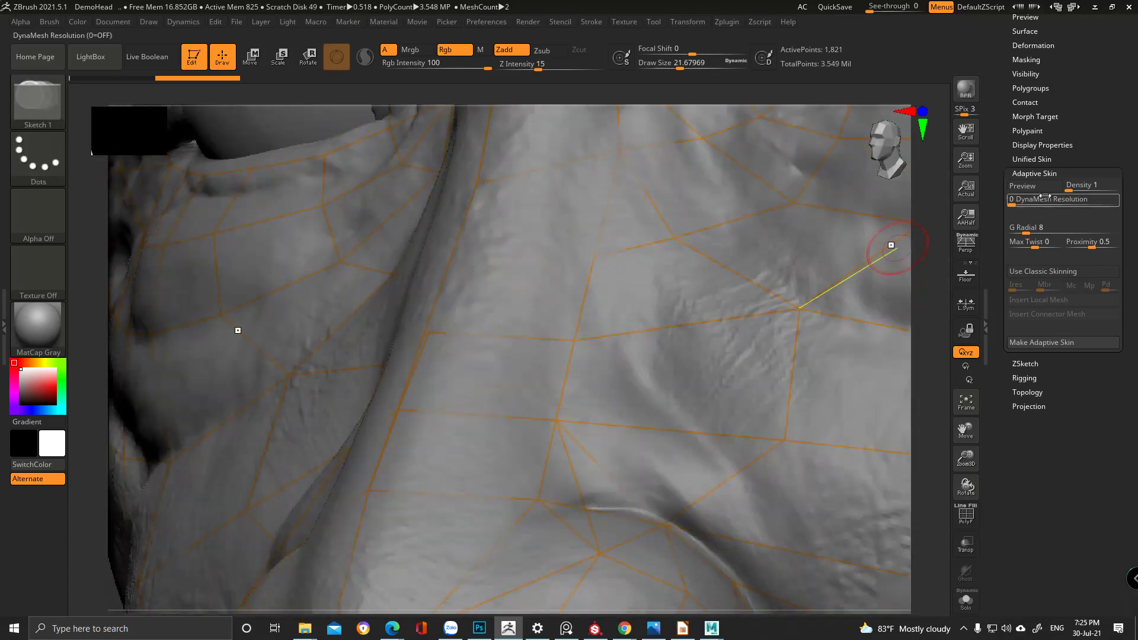
- Show the Topology settings and delete the misconnected centre-line point on the upper nose bridge
left_click(1028, 391)
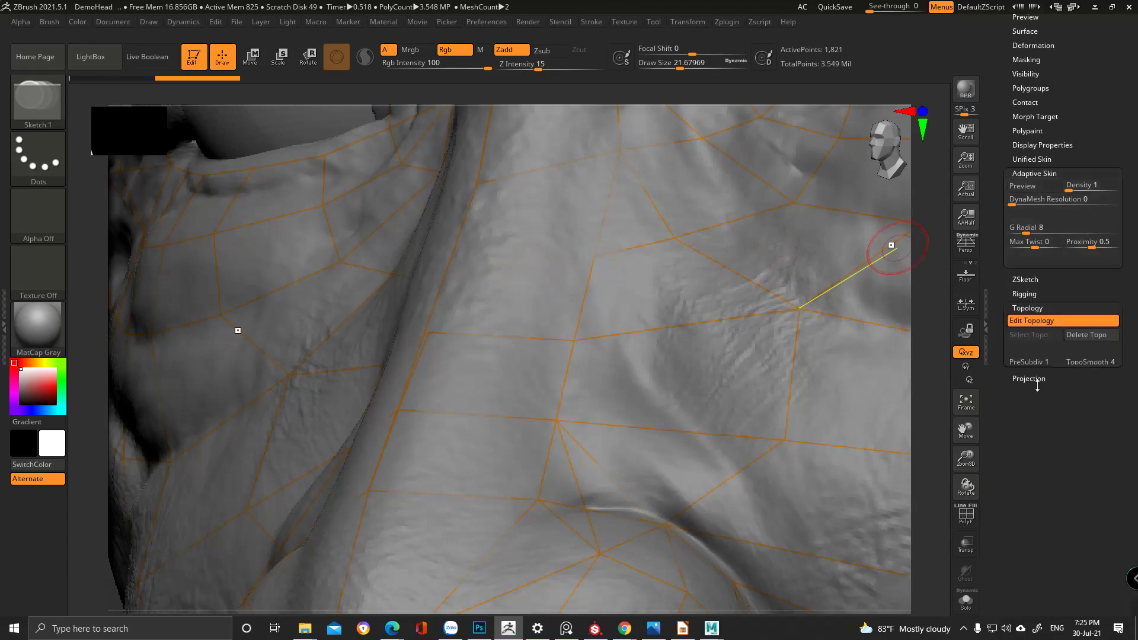
right_click_drag(515, 237, 485, 234)
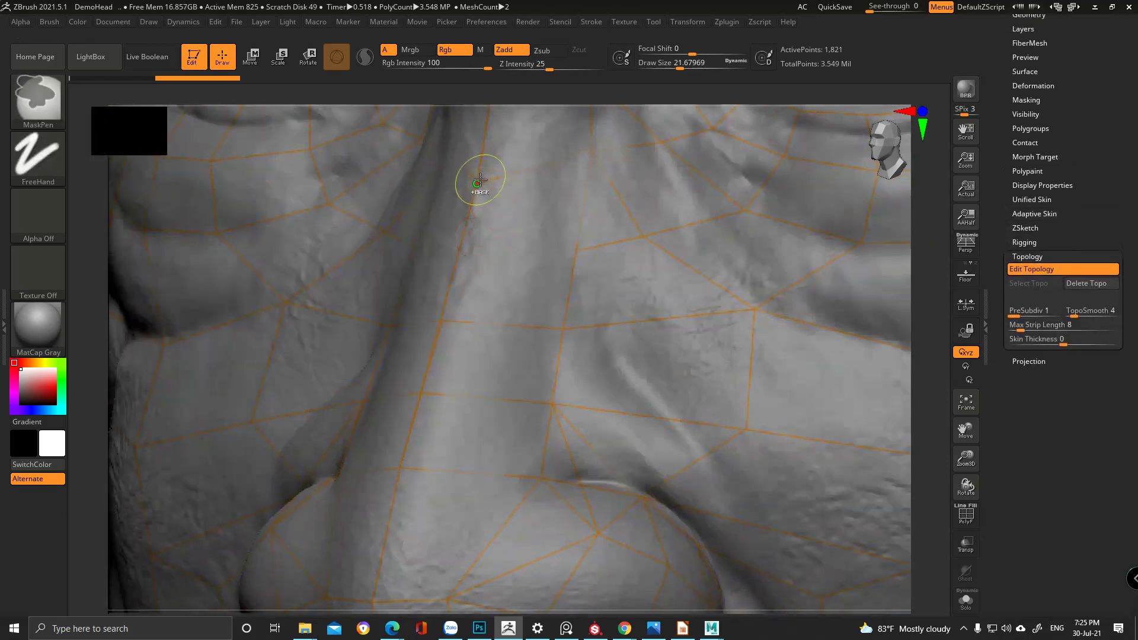
right_click_drag(456, 256, 484, 292)
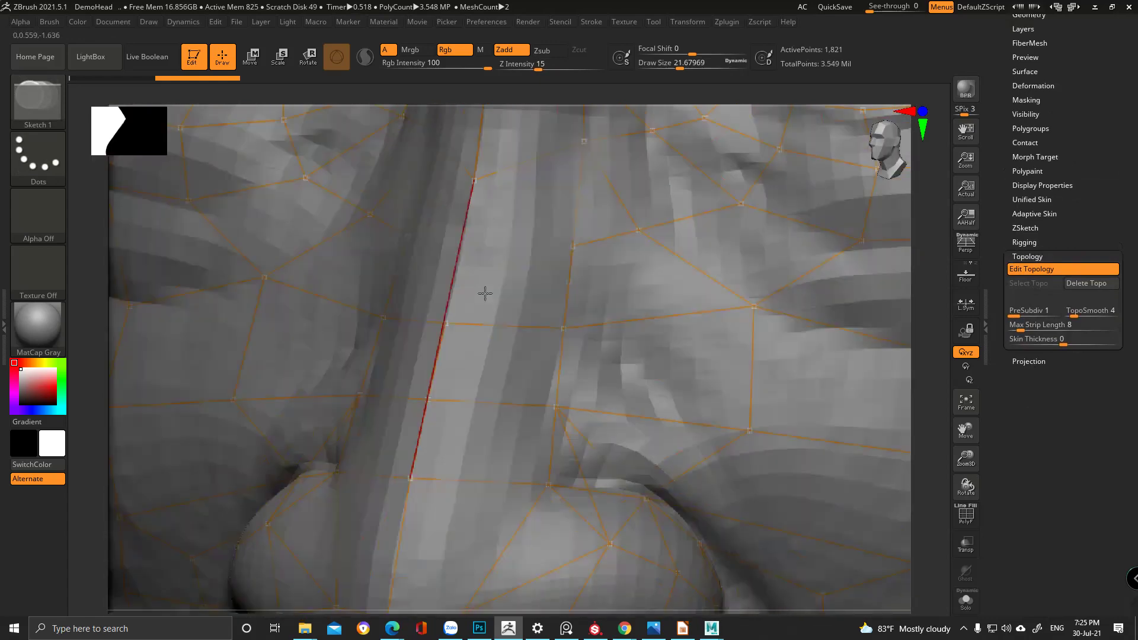
left_click(472, 181, "alt")
- Add a centre-line point on the upper nose bridge, connected to the point above and the one beside it
right_click_drag(502, 242, 460, 305, "ctrl")
right_click_drag(466, 211, 464, 205)
key("ctrl")
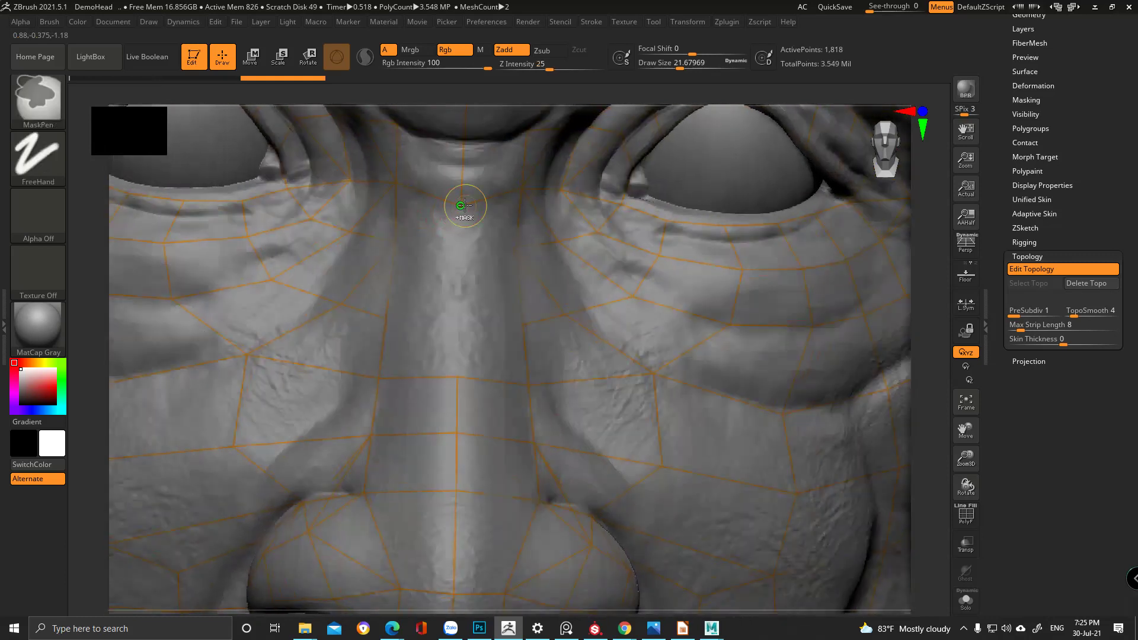
left_click(465, 205, "ctrl")
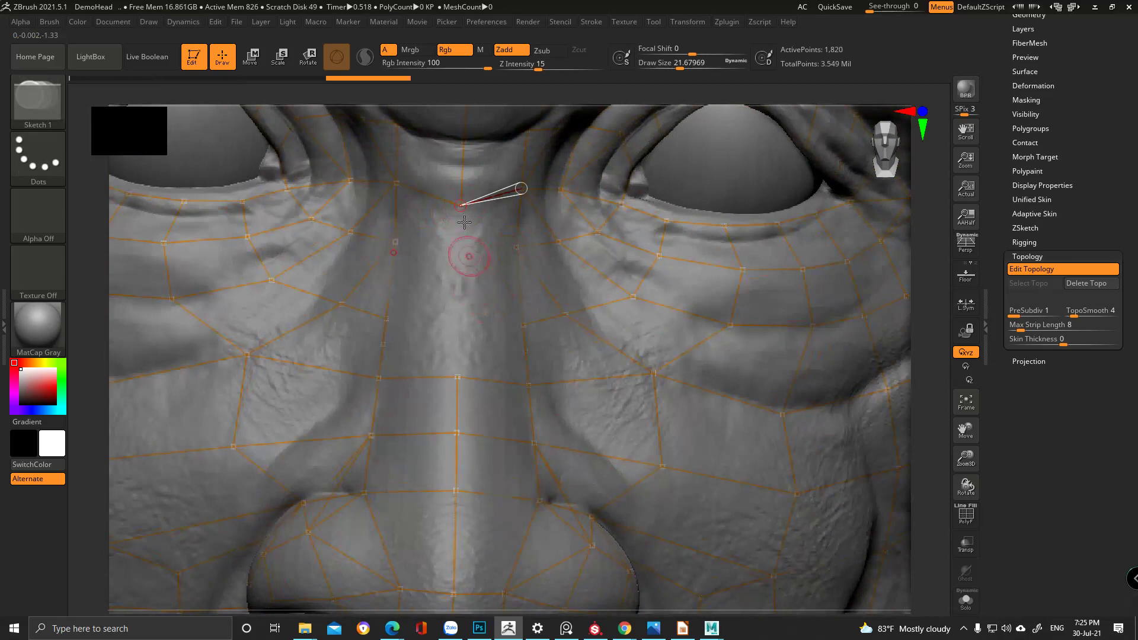
key("ctrl")
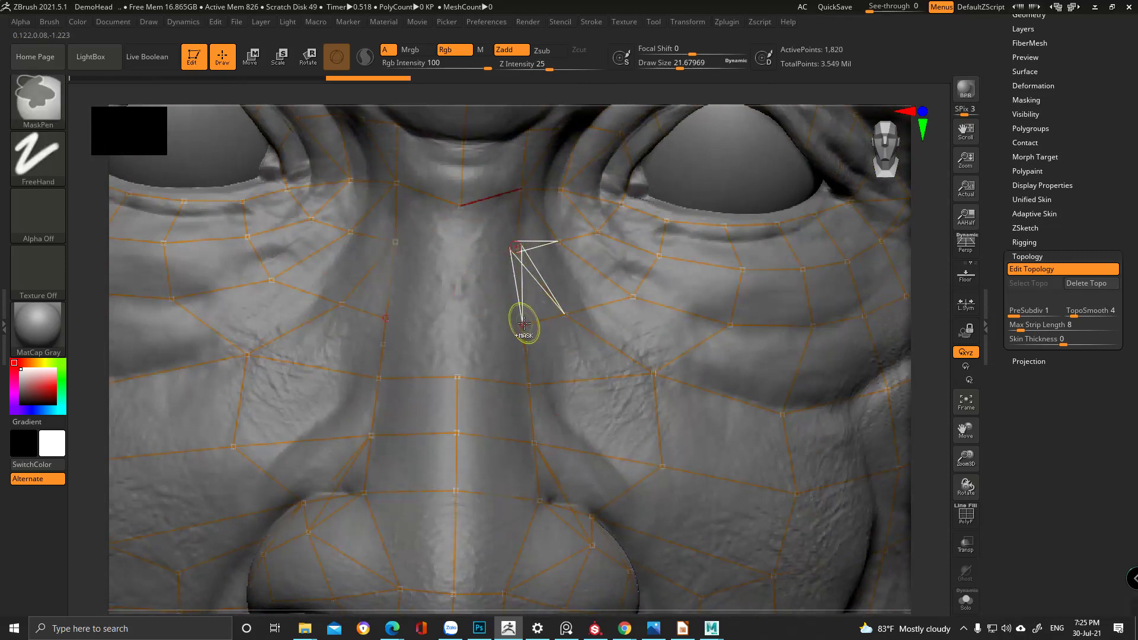
left_click(460, 249)
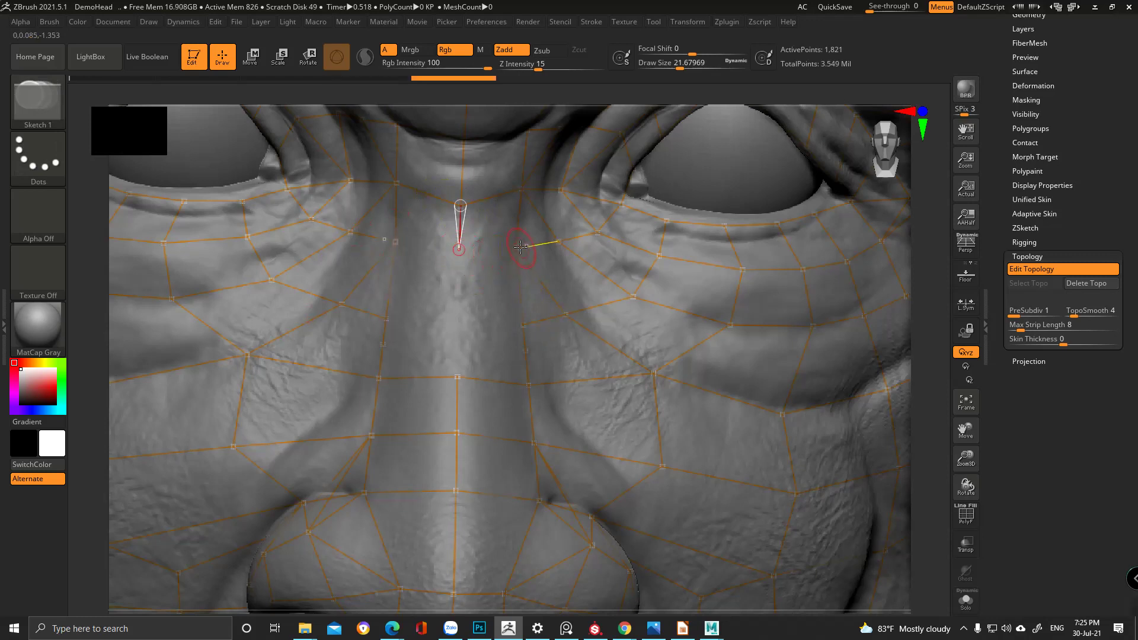
left_click(520, 247)
- Add another centre-line point further down the nose bridge and delete the stray point beside it
right_click_drag(481, 307, 465, 318)
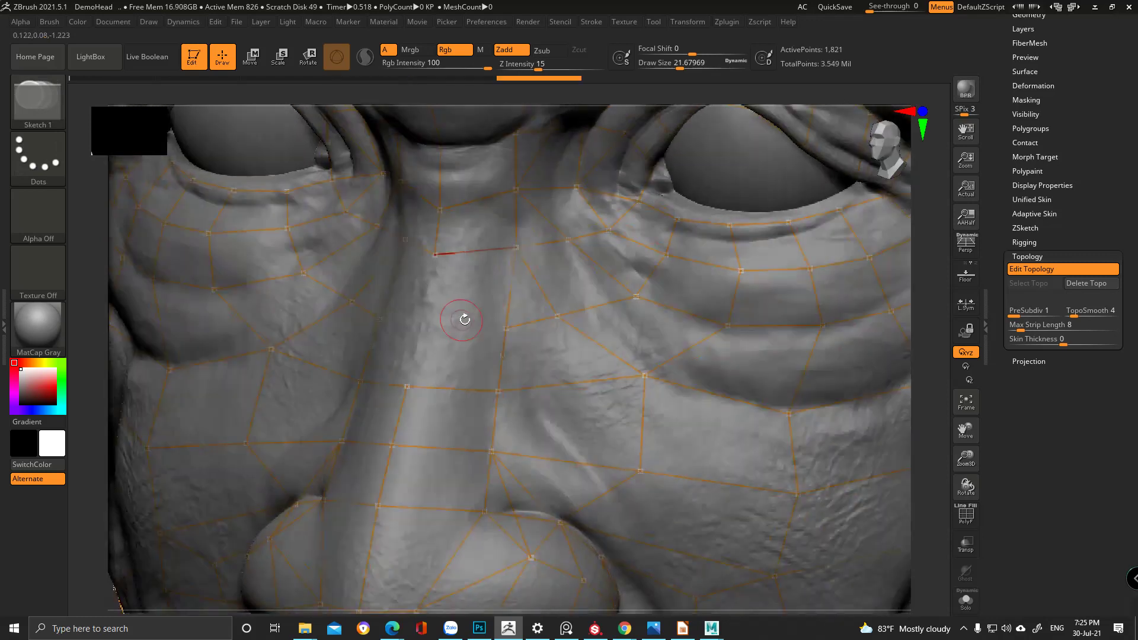
left_click(435, 255, "ctrl")
left_click(419, 320)
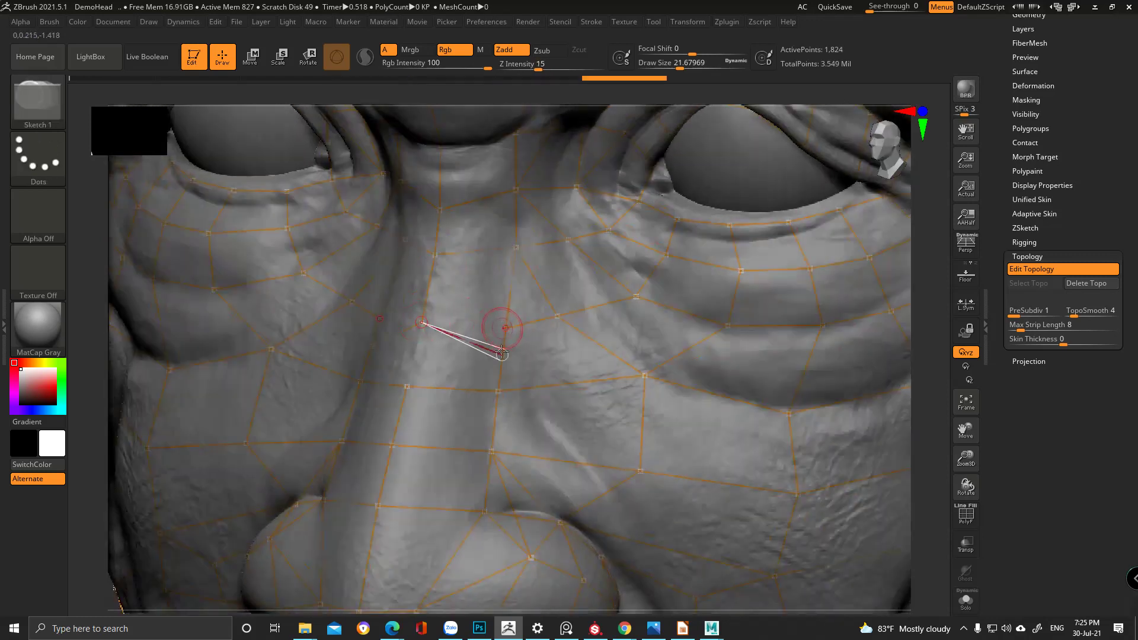
right_click_drag(562, 356, 541, 420, "ctrl")
left_click(499, 371, "alt")
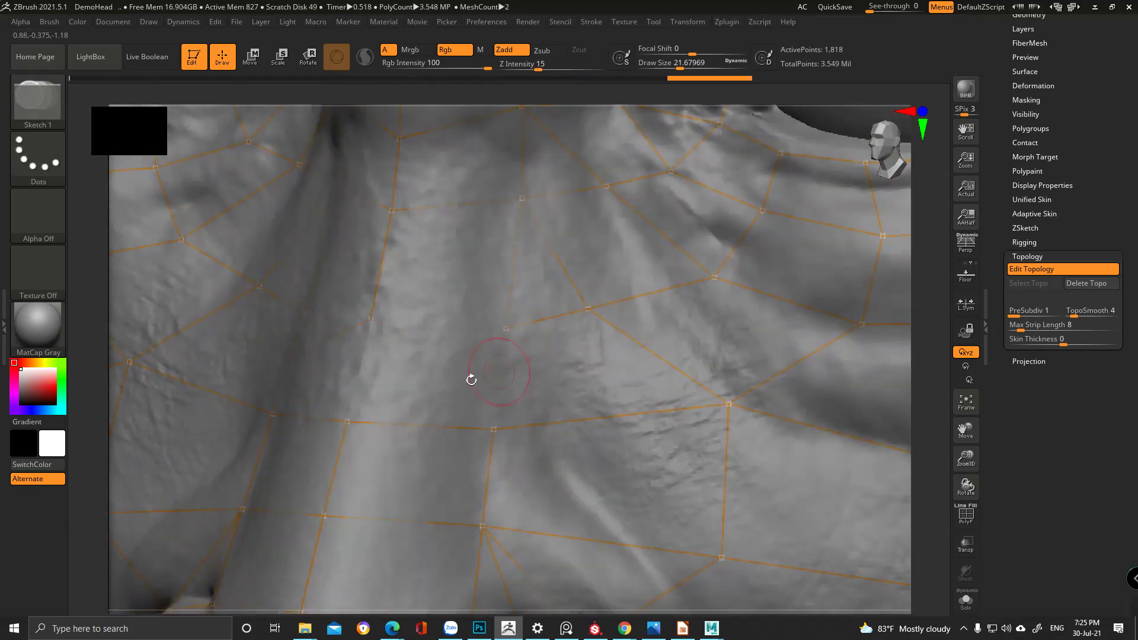
- Connect the lower centre-line point to its side point, and link both down to the row below
key("ctrl")
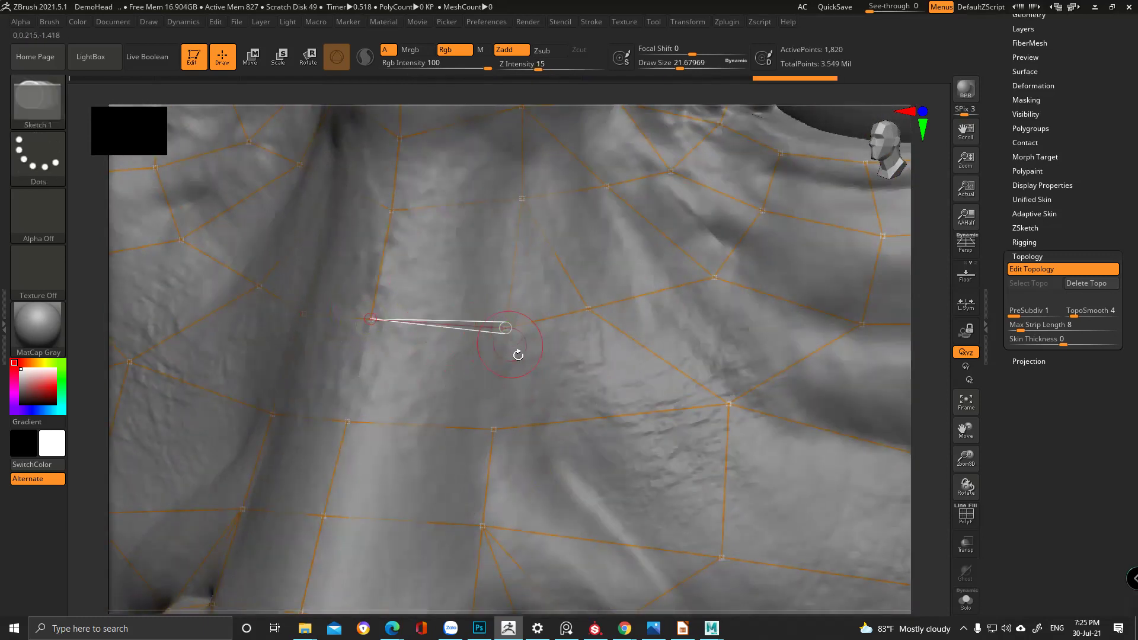
left_click(505, 326)
left_click(494, 426)
key("ctrl")
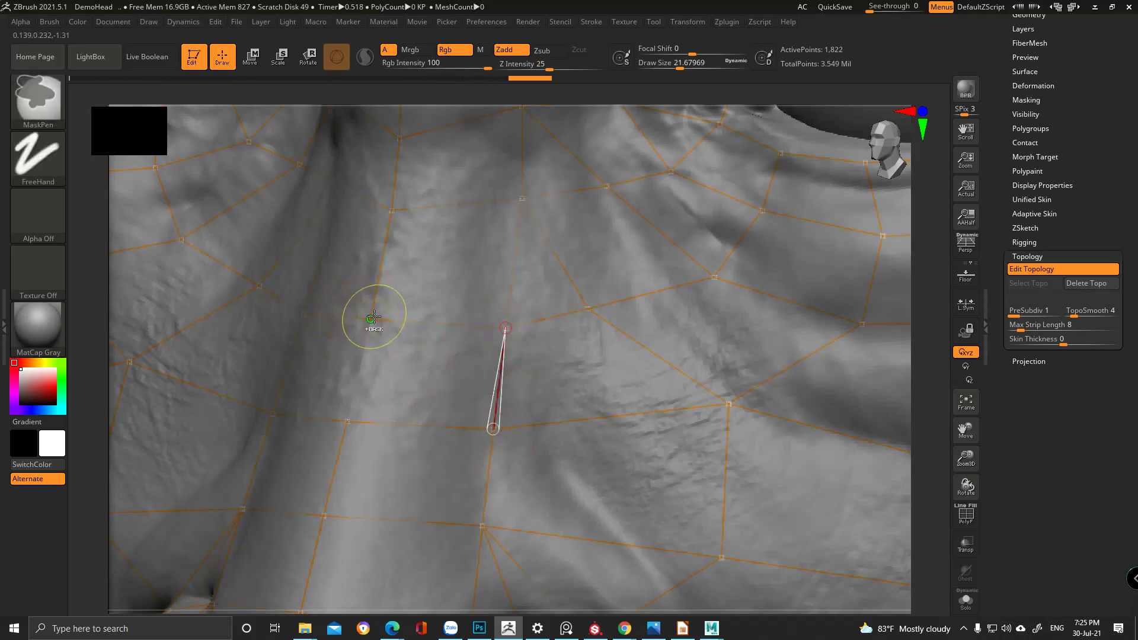
left_click(347, 422)
- Delete the wrongly connected centre-line point in the middle of the nose bridge
right_click_drag(347, 422, 412, 339, "ctrl")
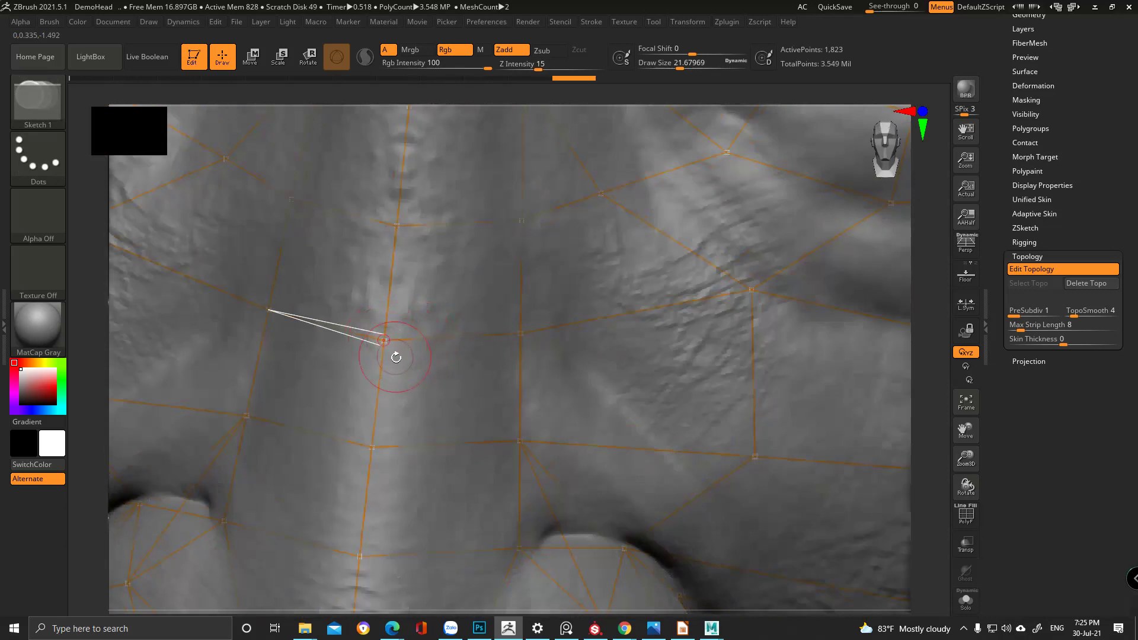
right_click_drag(396, 358, 393, 259)
left_click(383, 347, "alt")
key("w")
left_click_drag(392, 289, 409, 256)
right_click_drag(409, 256, 217, 150, "ctrl")
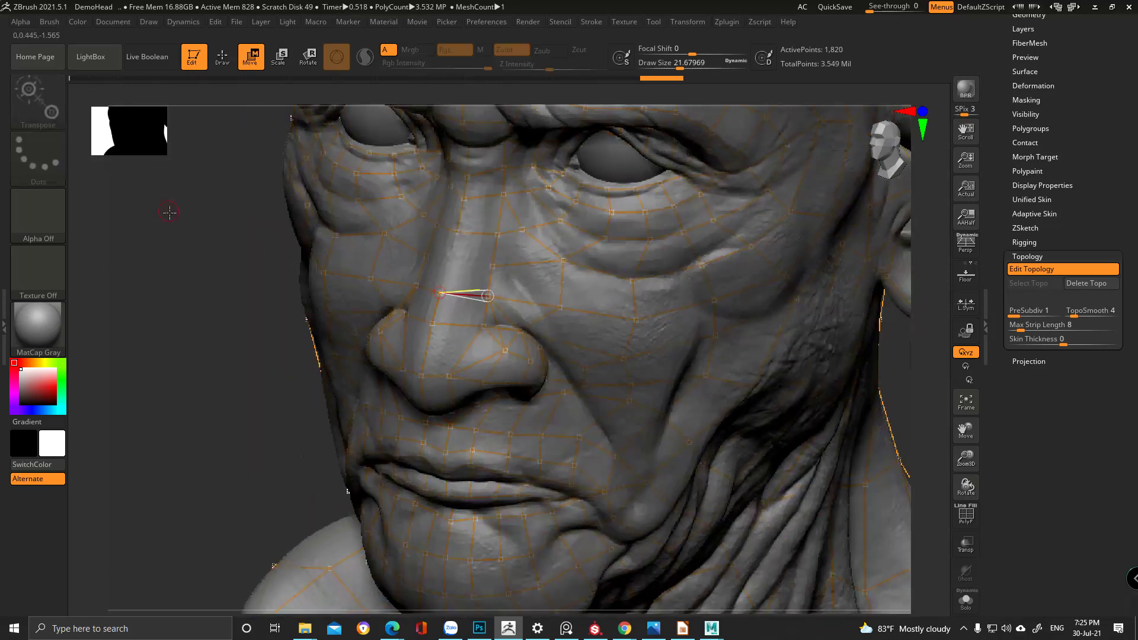
right_click_drag(432, 315, 495, 470, "ctrl")
mouse_move(454, 298)
left_mouse_down()
mouse_move(416, 275)
mouse_move(468, 282)
left_mouse_up()
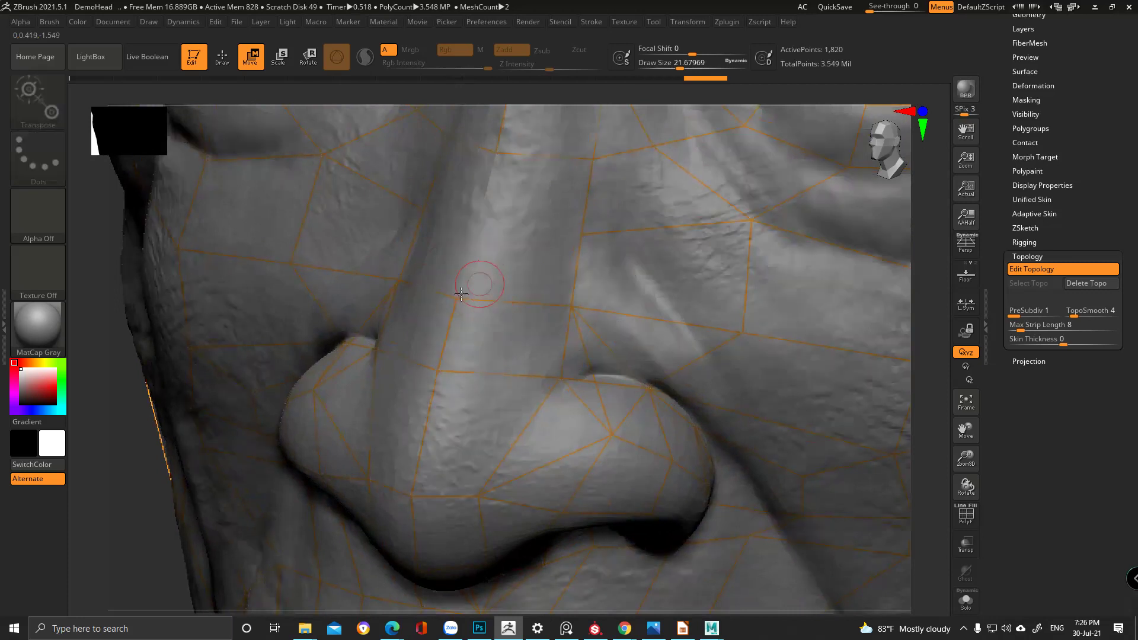
key("q")
key("ctrl+z")
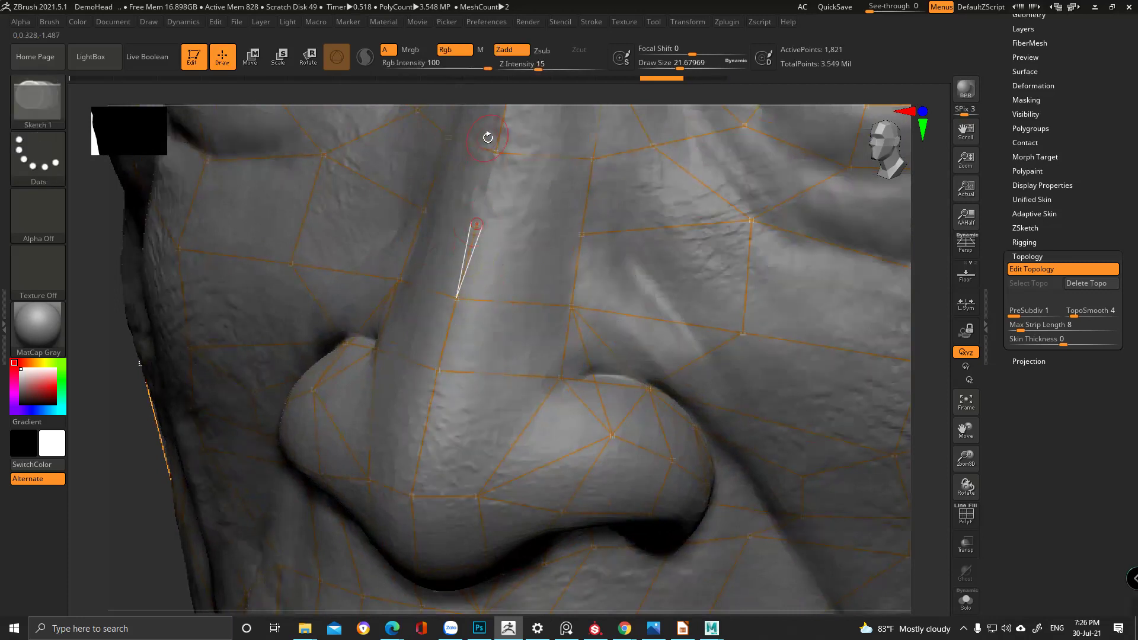
- Rebuild the mid-bridge centre-line point, connecting it to the points above, below and beside it
left_click(579, 235)
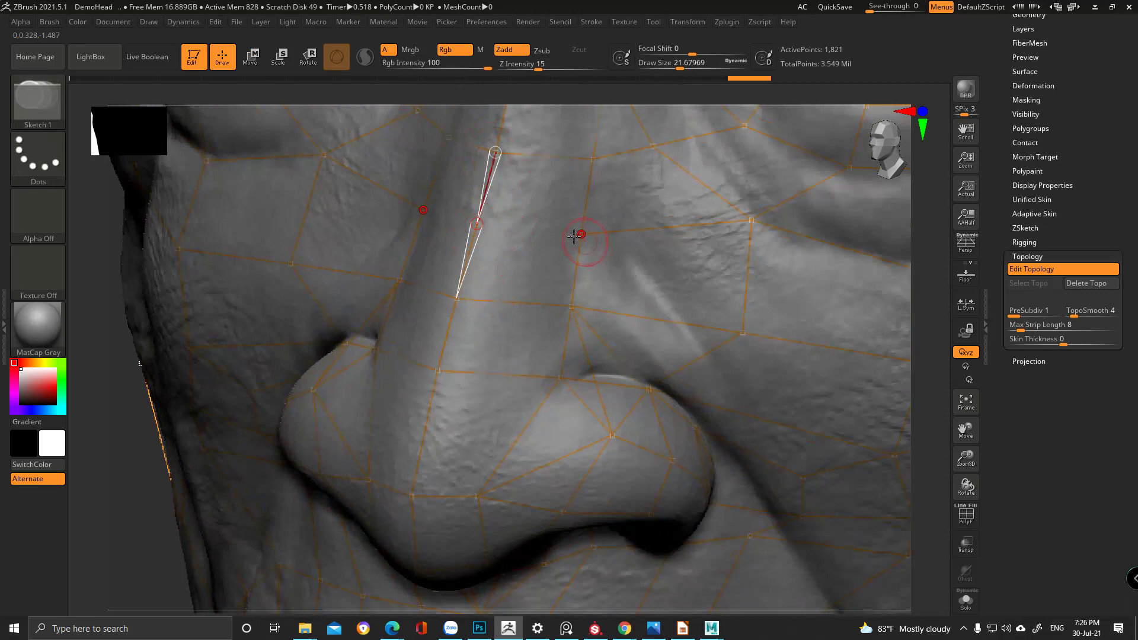
mouse_move(508, 265)
right_mouse_down()
mouse_move(407, 280)
mouse_move(422, 251)
mouse_move(510, 272)
right_mouse_up()
- Preview the adaptive skin in Solo mode to check the rebuilt nose bridge, and return to the topology
key("a")
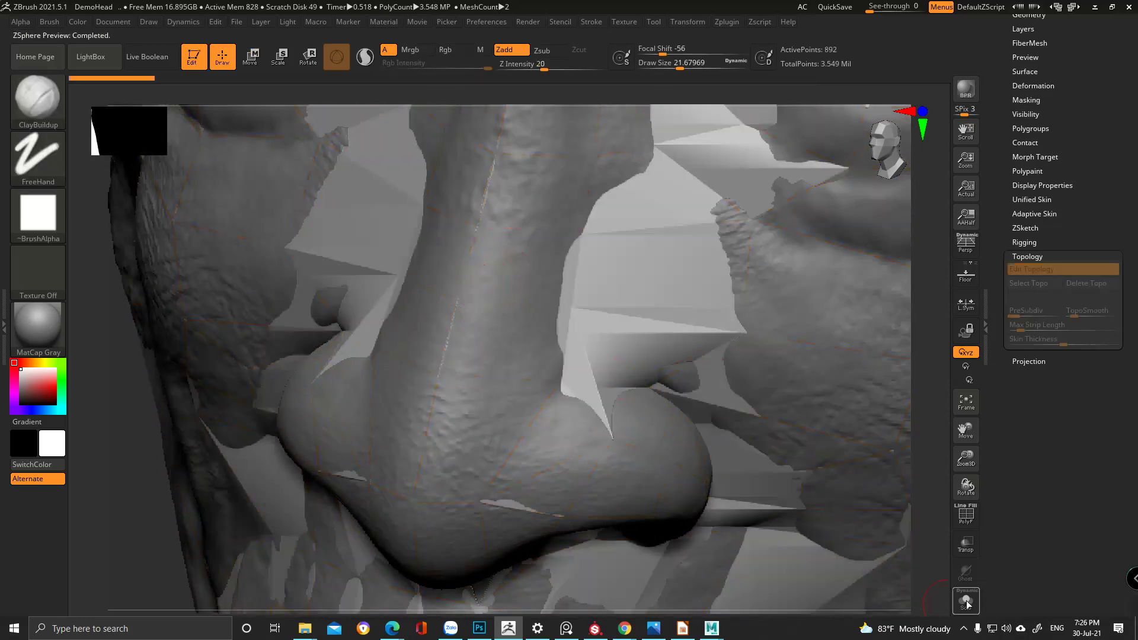
left_click(966, 602)
mouse_move(631, 284)
right_mouse_down()
mouse_move(559, 368)
mouse_move(534, 315)
mouse_move(502, 289)
mouse_move(604, 311)
right_mouse_up()
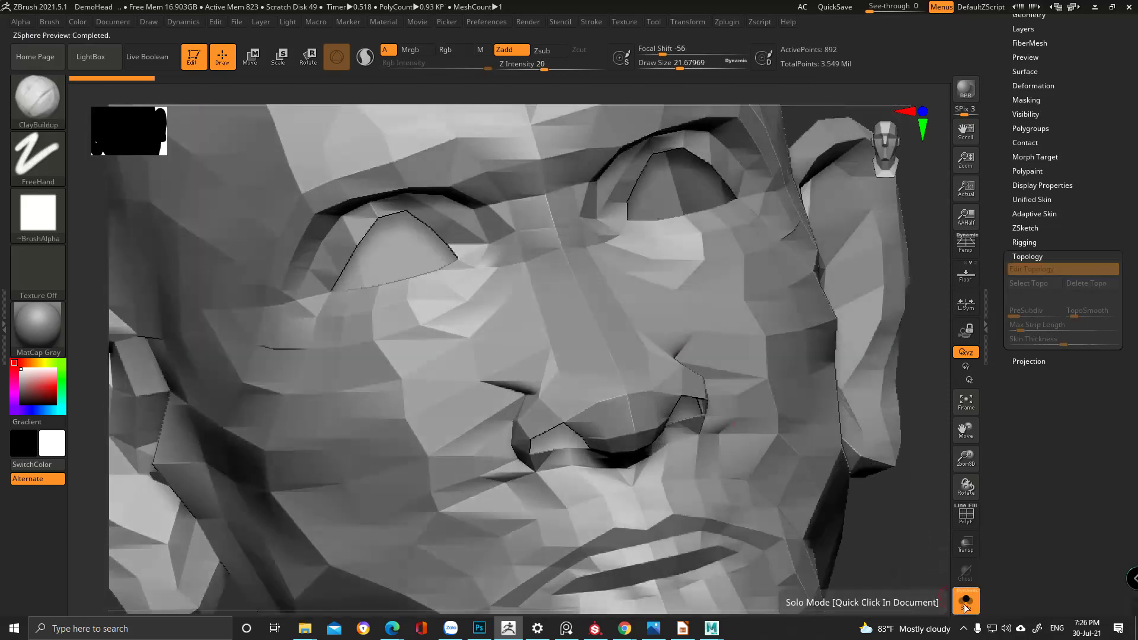
left_click(966, 601)
key("a")
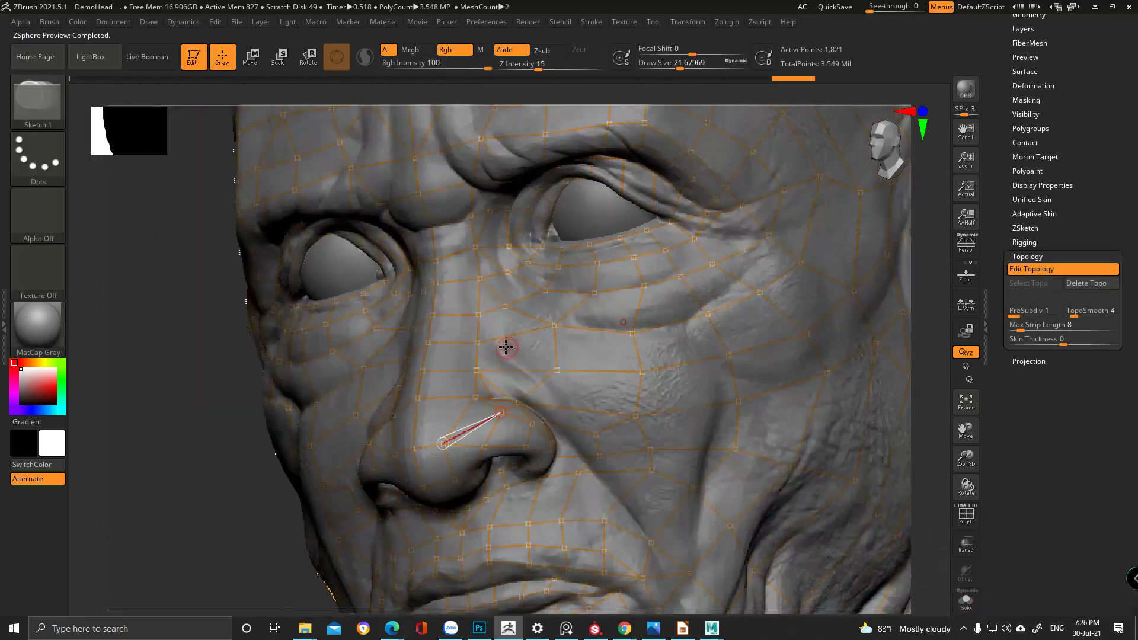
- Examine the connections of the rebuilt centre-line points along the nose bridge
right_click_drag(506, 347, 405, 346)
key("ctrl")
left_click(416, 335, "ctrl")
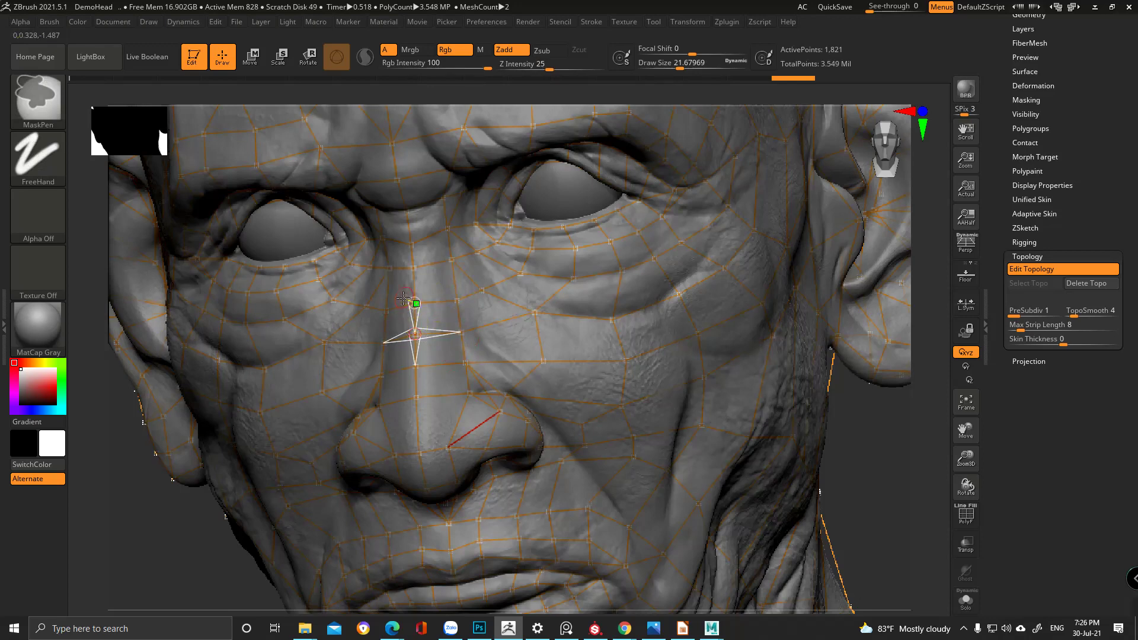
key("ctrl")
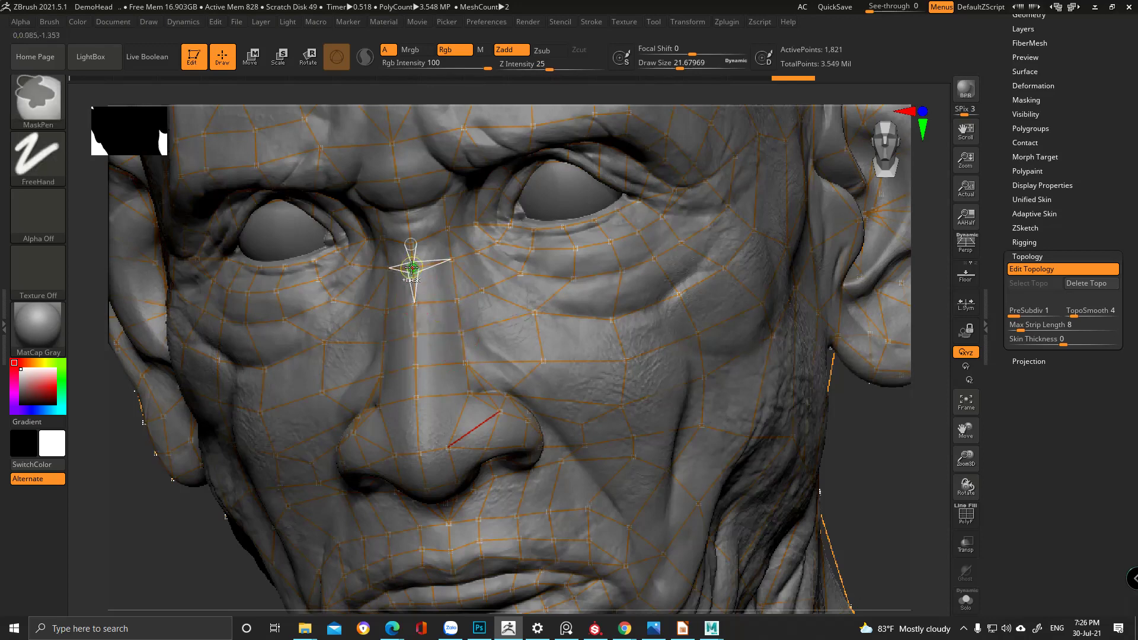
mouse_move(414, 266)
right_mouse_down("ctrl")
mouse_move(460, 320)
mouse_move(442, 335)
mouse_move(489, 322)
mouse_move(421, 335)
mouse_move(457, 326)
mouse_move(419, 369)
mouse_move(478, 350)
mouse_move(445, 312)
mouse_move(430, 240)
mouse_move(389, 193)
right_mouse_up("ctrl")
- Inspect the side of the nose in the isolated skin preview and compare it with the topology around the nostril wing
right_click_drag(384, 328, 430, 369)
key("a")
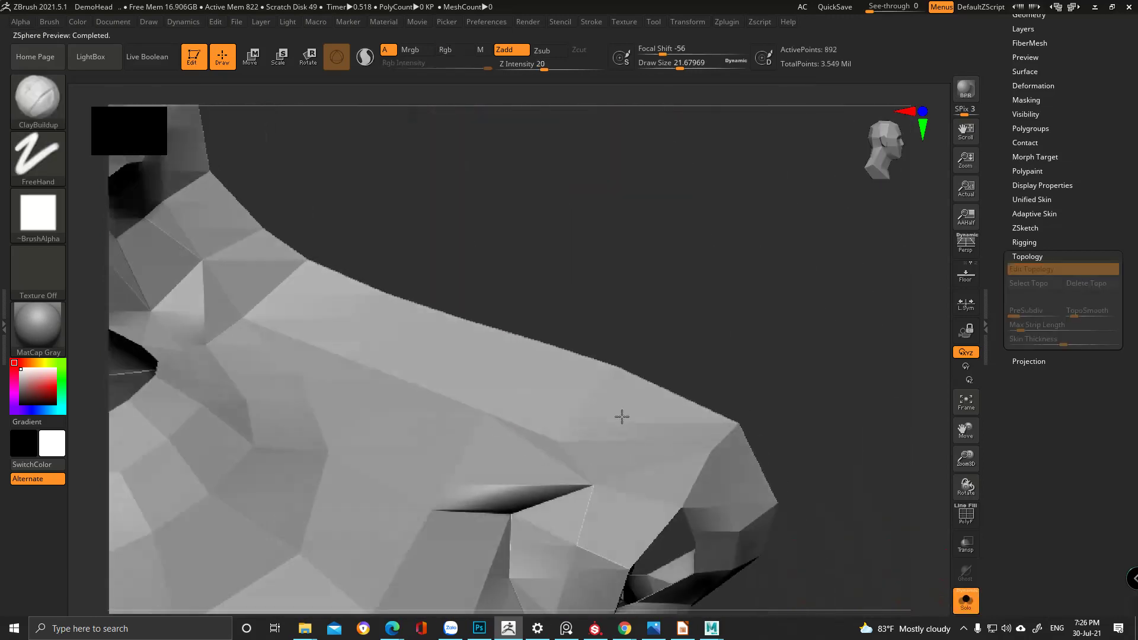
mouse_move(622, 417)
right_mouse_down()
mouse_move(561, 432)
mouse_move(515, 401)
mouse_move(614, 452)
mouse_move(516, 358)
mouse_move(591, 441)
right_mouse_up()
key("ctrl")
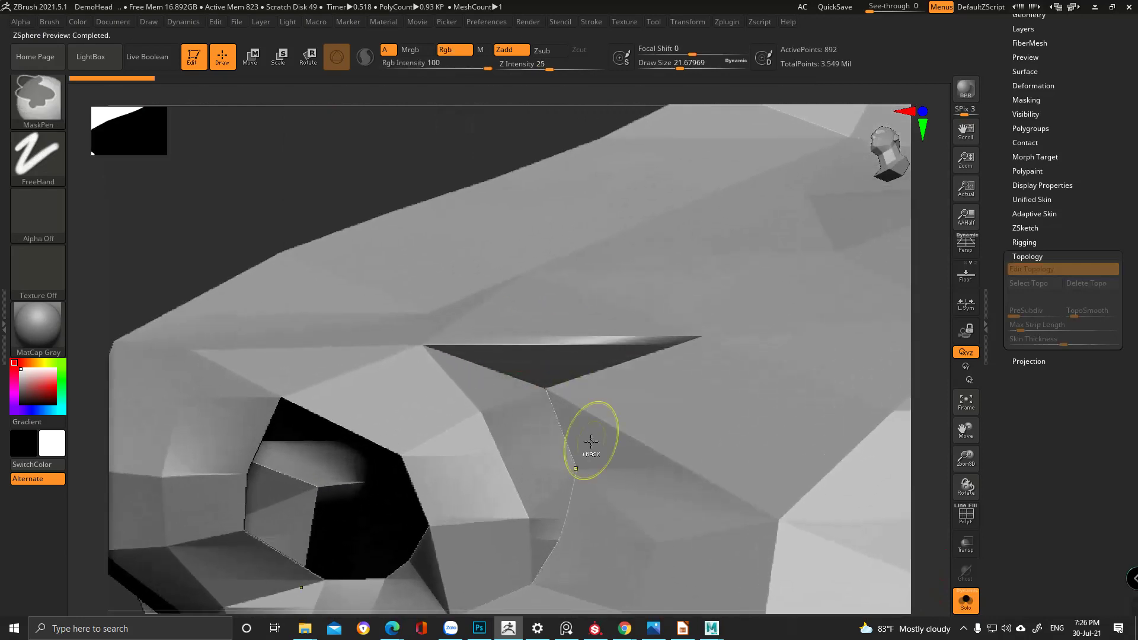
left_click(965, 602)
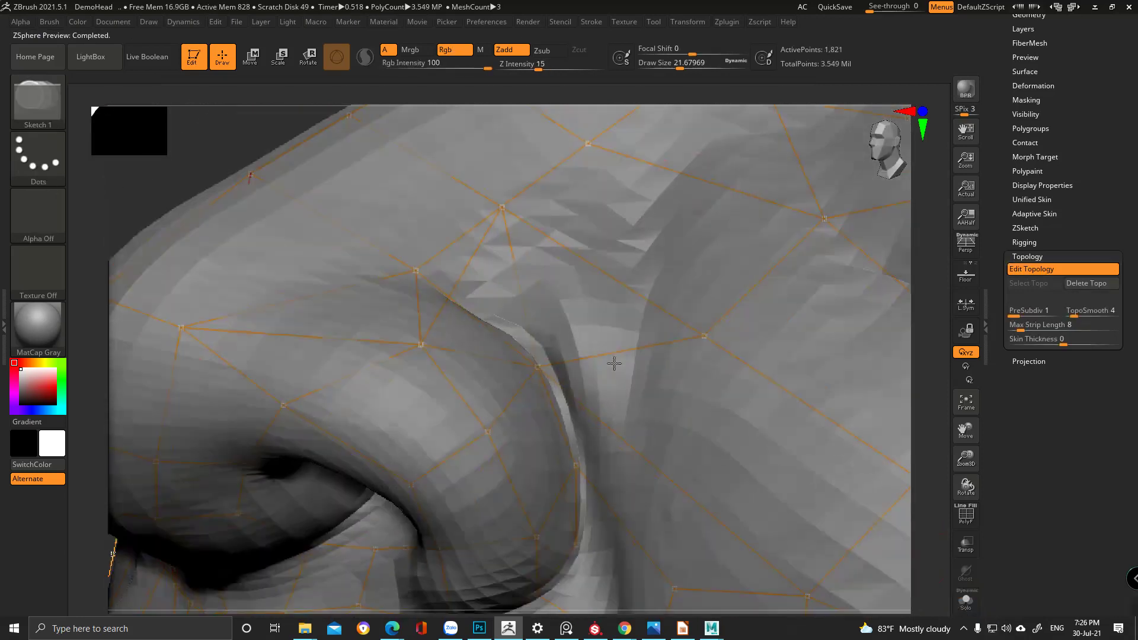
mouse_move(614, 363)
right_mouse_down()
mouse_move(640, 361)
mouse_move(621, 378)
mouse_move(520, 262)
mouse_move(483, 254)
mouse_move(515, 303)
right_mouse_up()
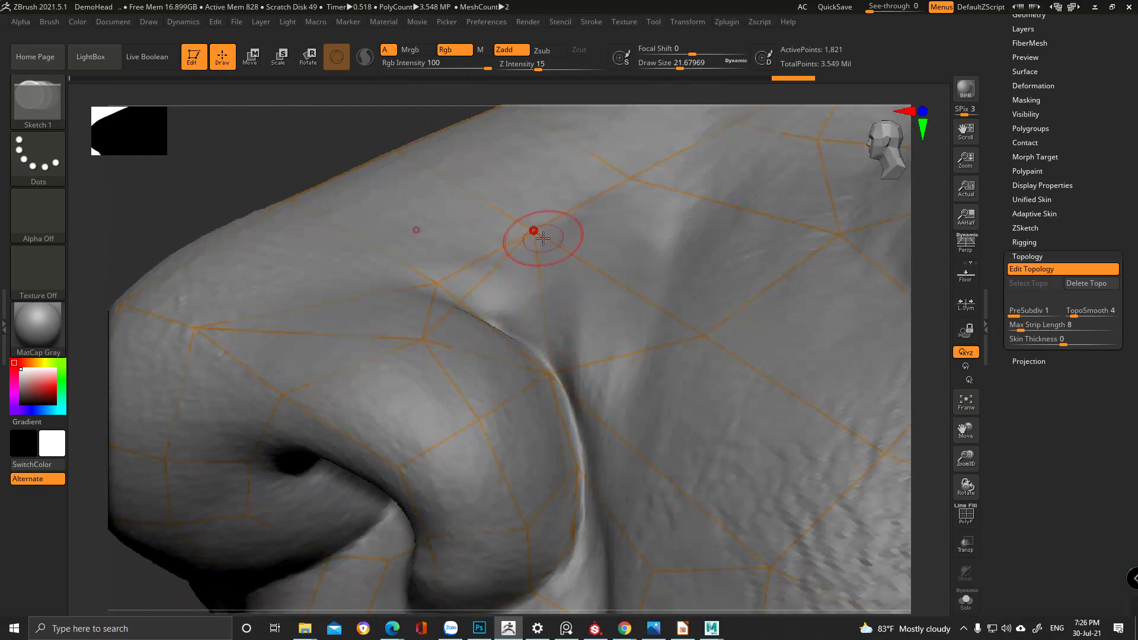
- Preview the adaptive skin in Solo mode and inspect the surface above the nostril wing from the side and front
left_click(967, 602)
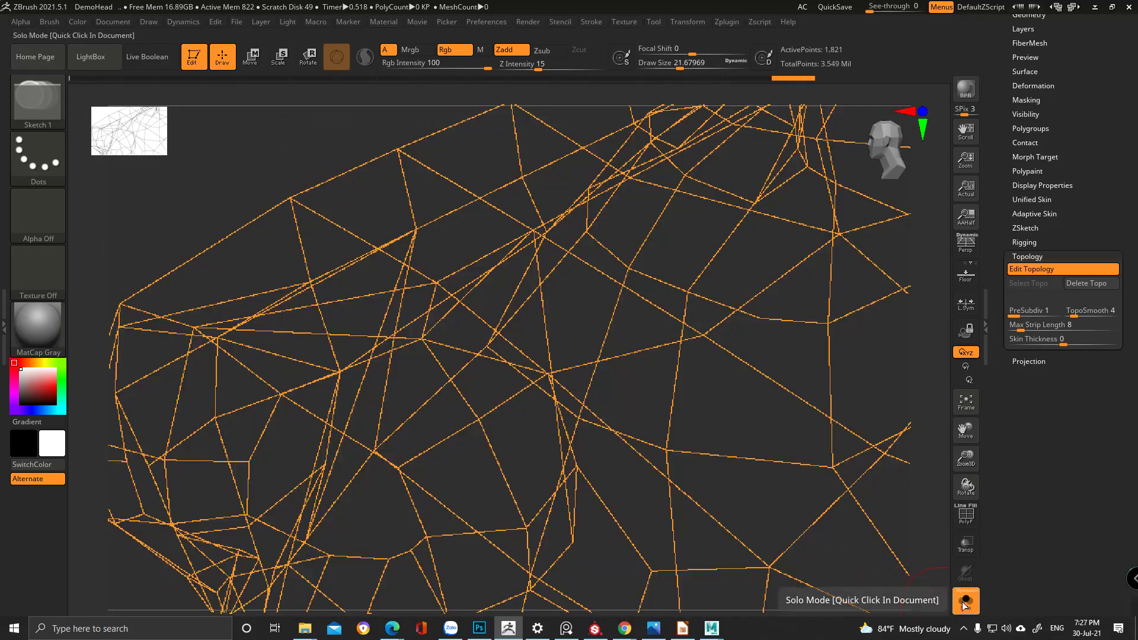
key("a")
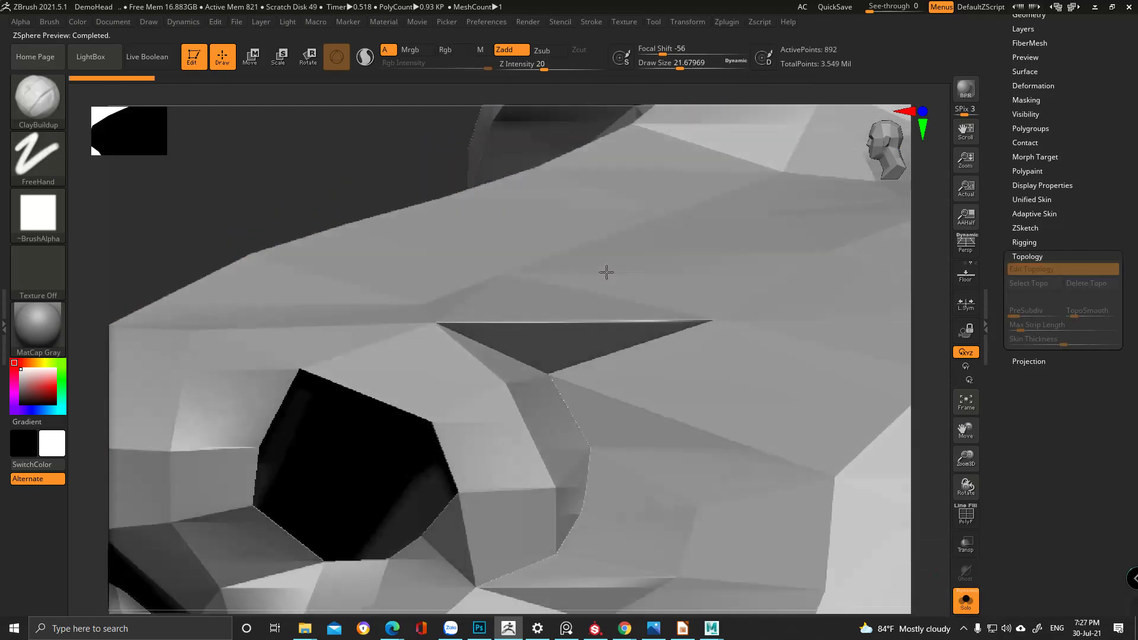
key("a")
right_click_drag(616, 282, 478, 212, "shift")
mouse_move(591, 259)
right_mouse_down("alt")
mouse_move(492, 259)
mouse_move(511, 247)
right_mouse_up("alt")
key("a")
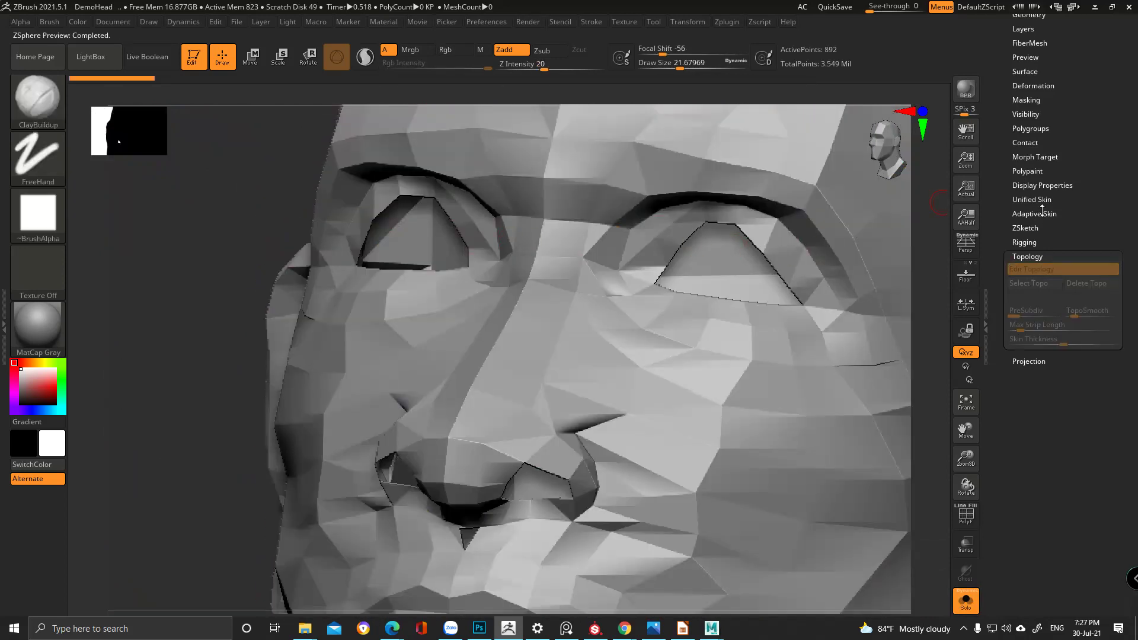
- Open the Adaptive Skin settings and toggle Preview off and on to compare the skin with the topology
left_click(1036, 214)
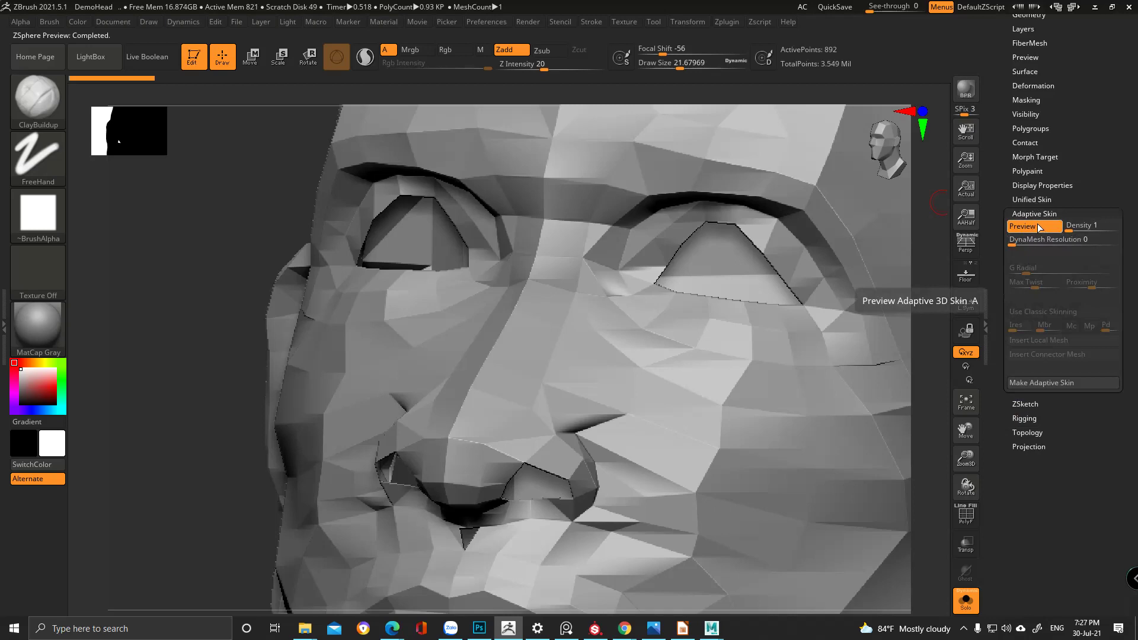
left_click(1038, 227)
left_click(1037, 226)
left_click(1038, 227)
left_click(1038, 226)
left_click(1038, 226)
left_click(1038, 227)
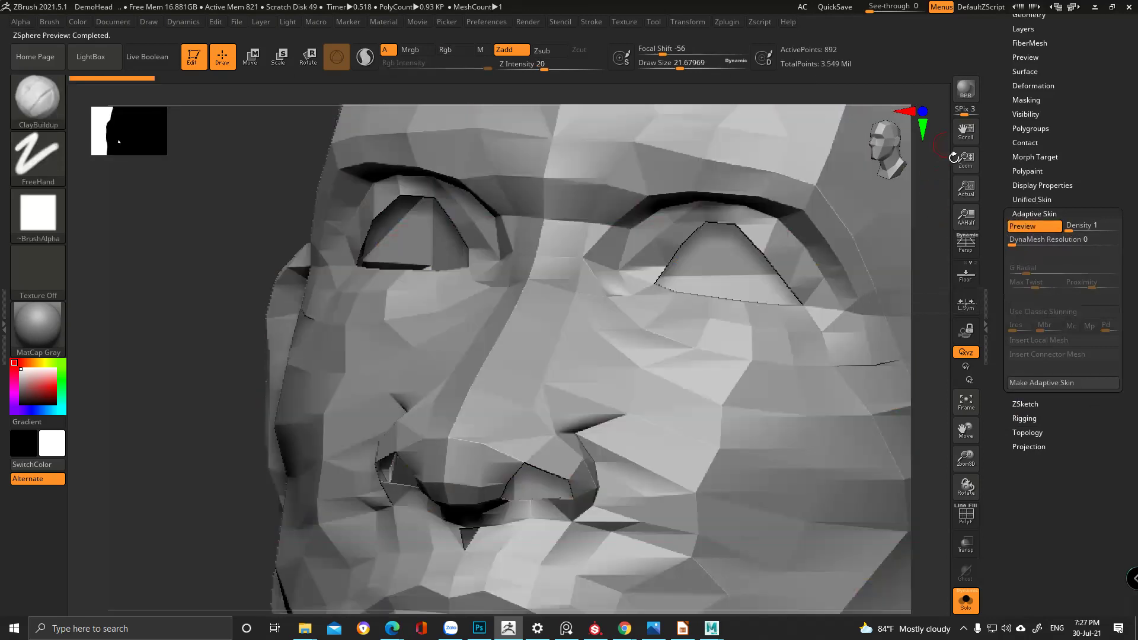
- Compare the skin preview against the sculpt with Solo off and on, and return to the topology at the nostril wing
left_click(967, 602)
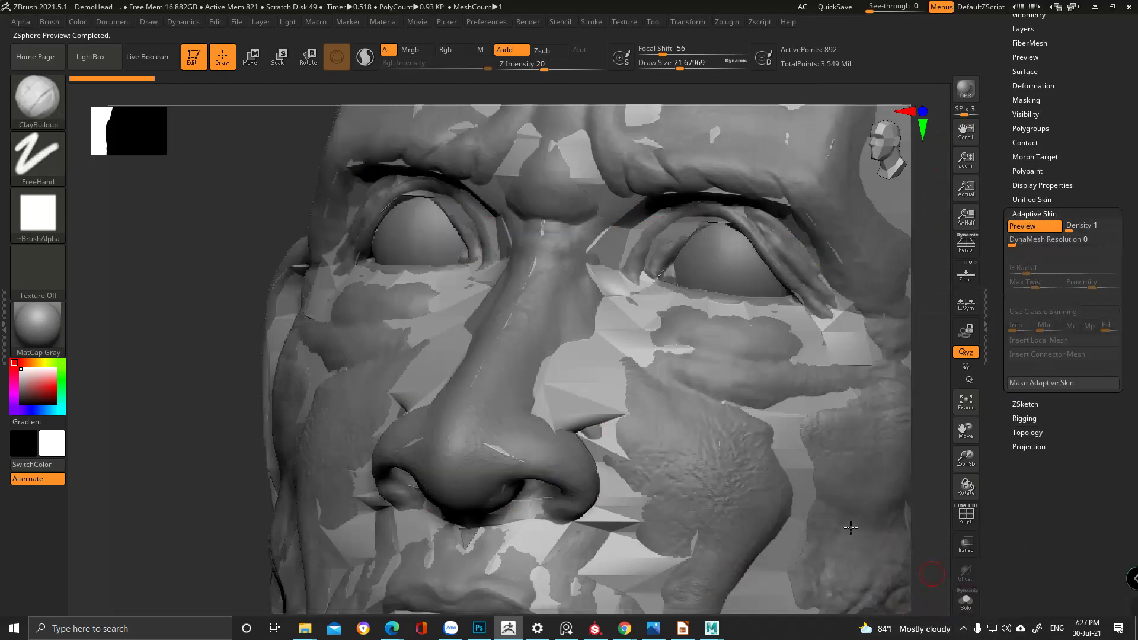
left_click(965, 602)
right_click_drag(629, 368, 607, 419)
key("a")
left_click(976, 607)
mouse_move(616, 379)
right_mouse_down()
mouse_move(579, 399)
mouse_move(508, 478)
mouse_move(503, 428)
mouse_move(542, 339)
mouse_move(574, 314)
right_mouse_up()
mouse_move(582, 494)
right_mouse_down()
mouse_move(577, 515)
mouse_move(563, 495)
mouse_move(594, 490)
mouse_move(570, 511)
right_mouse_up()
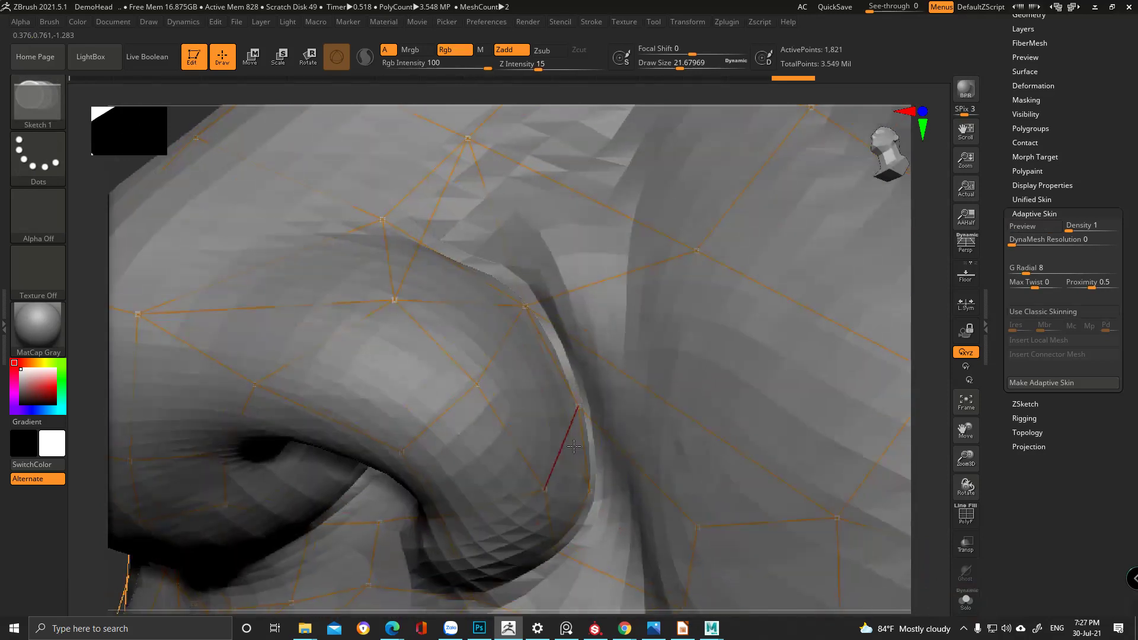
- Remove the faulty point above the nostril wing and connect the wing's outer edge to the neighbouring cheek point
right_click_drag(464, 219, 478, 284, "alt")
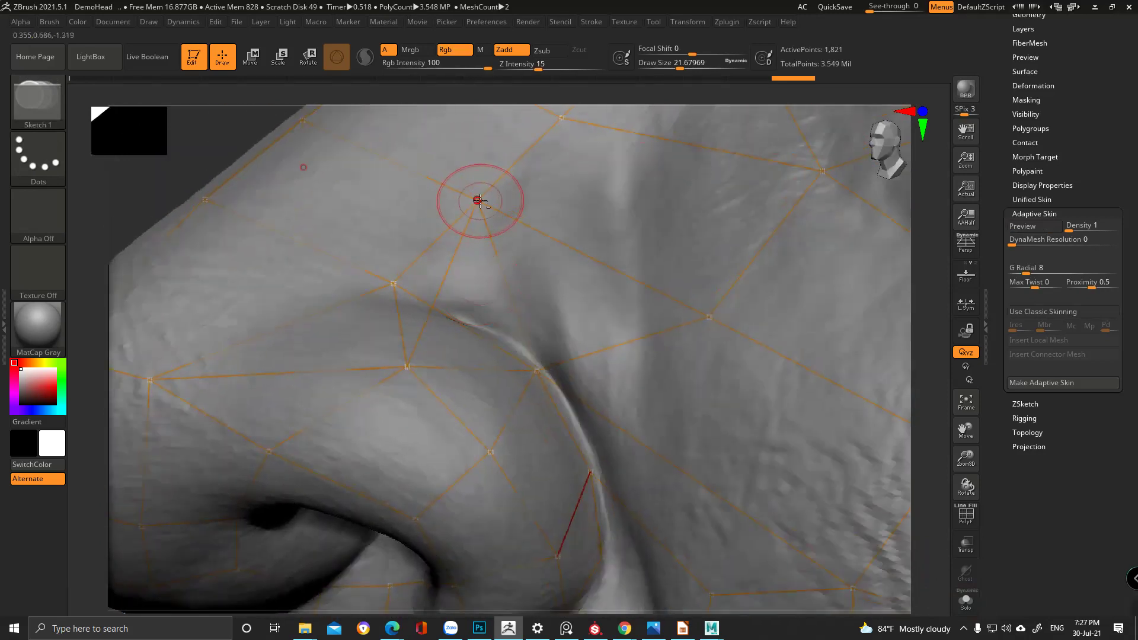
right_click_drag(614, 389, 570, 404)
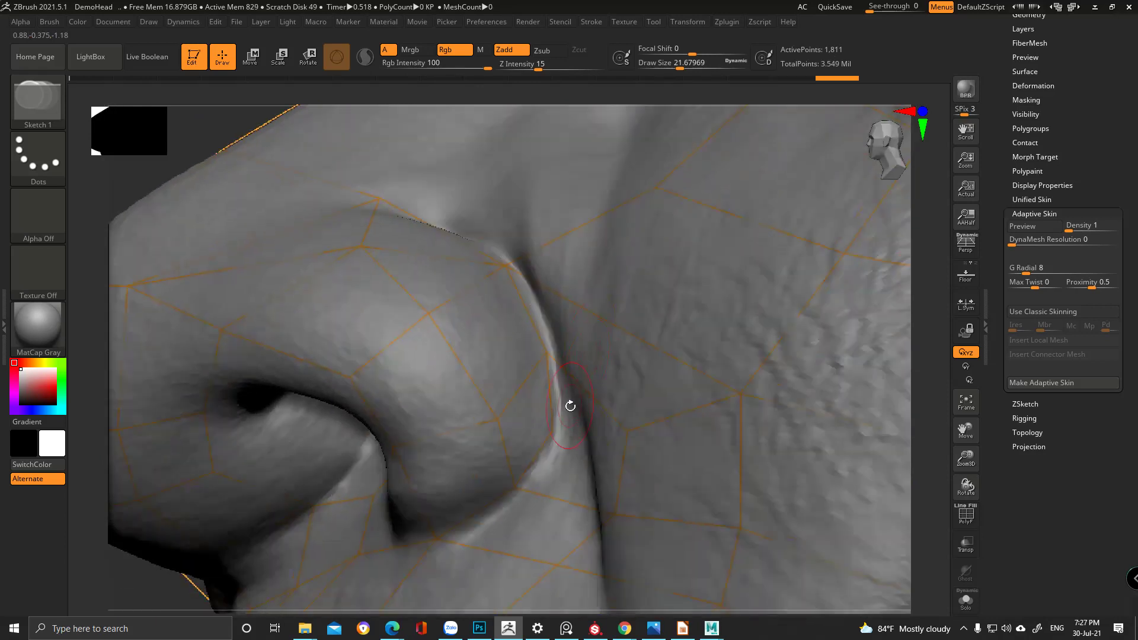
left_click(554, 431, "ctrl")
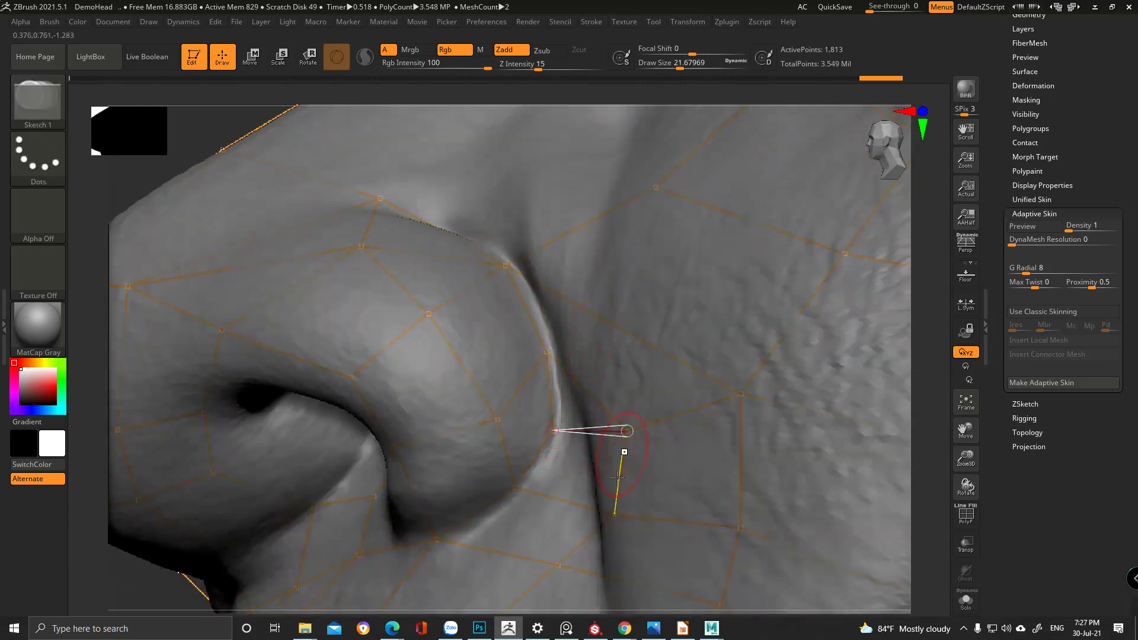
right_click_drag(620, 461, 652, 453)
key("w")
left_click(625, 431)
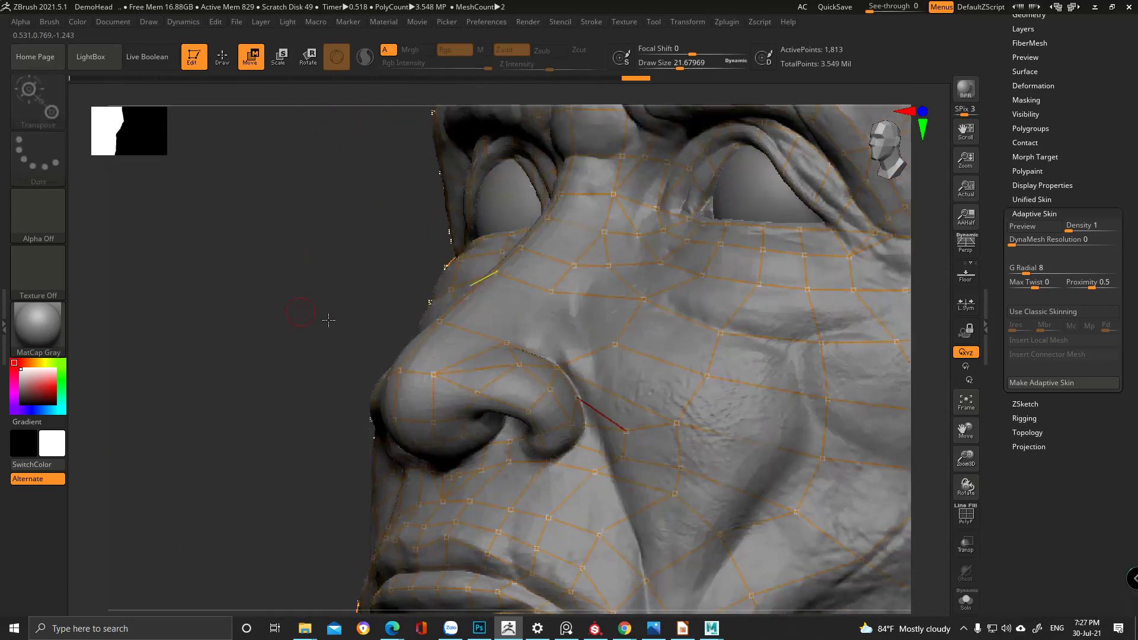
- Connect the point at the top of the nostril wing to the side-bridge point above it
left_click_drag(330, 323, 279, 249, "shift")
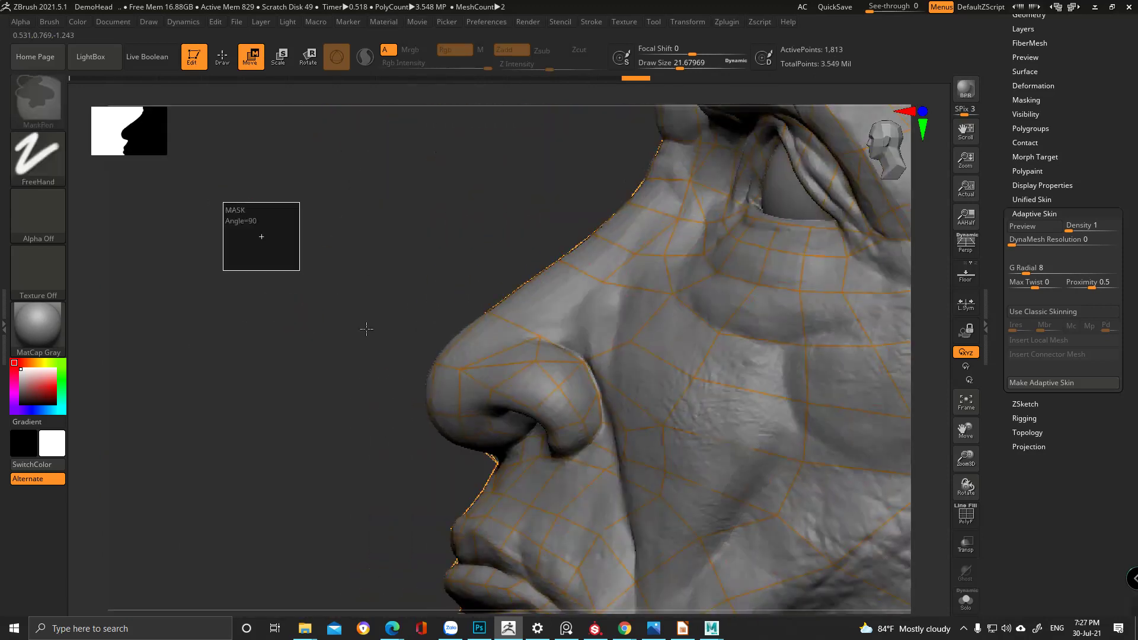
right_click_drag(368, 331, 757, 467, "ctrl")
left_click_drag(751, 464, 748, 460)
mouse_move(652, 275)
right_mouse_down("alt")
mouse_move(651, 402)
mouse_move(676, 451)
right_mouse_up("alt")
key("q")
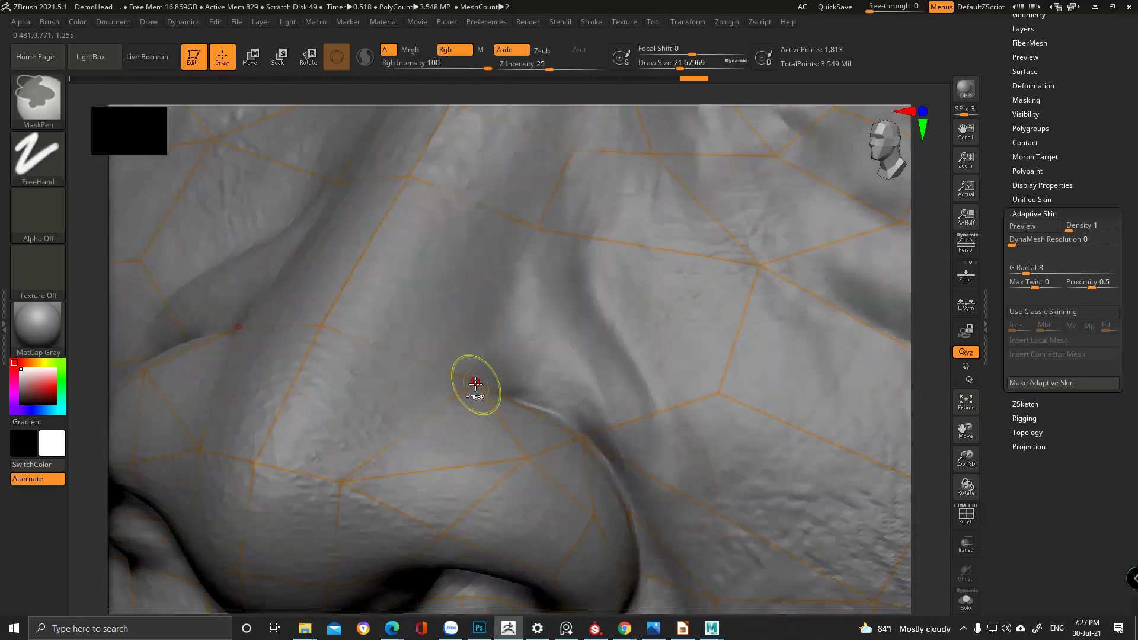
left_click(475, 384, "ctrl")
left_click(537, 229)
mouse_move(628, 312)
right_mouse_down("ctrl")
mouse_move(582, 338)
mouse_move(552, 286)
mouse_move(481, 318)
right_mouse_up("ctrl")
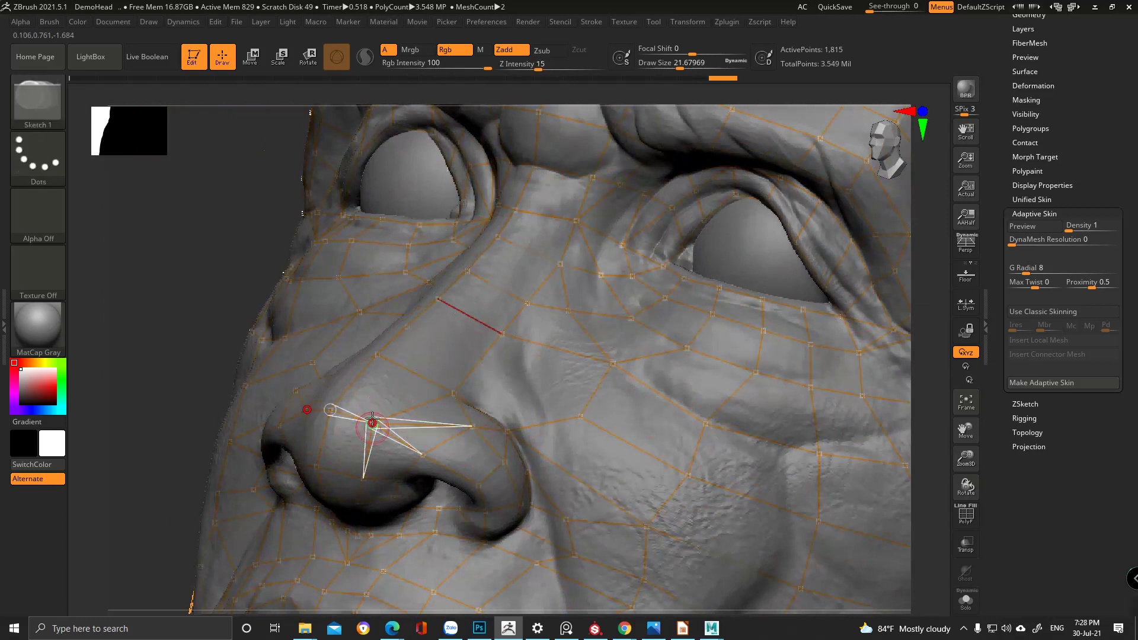
- Insert points on the cross edges between the nose centre line and its side, linking the lower one to the nose tip
right_click_drag(371, 403, 382, 448, "ctrl")
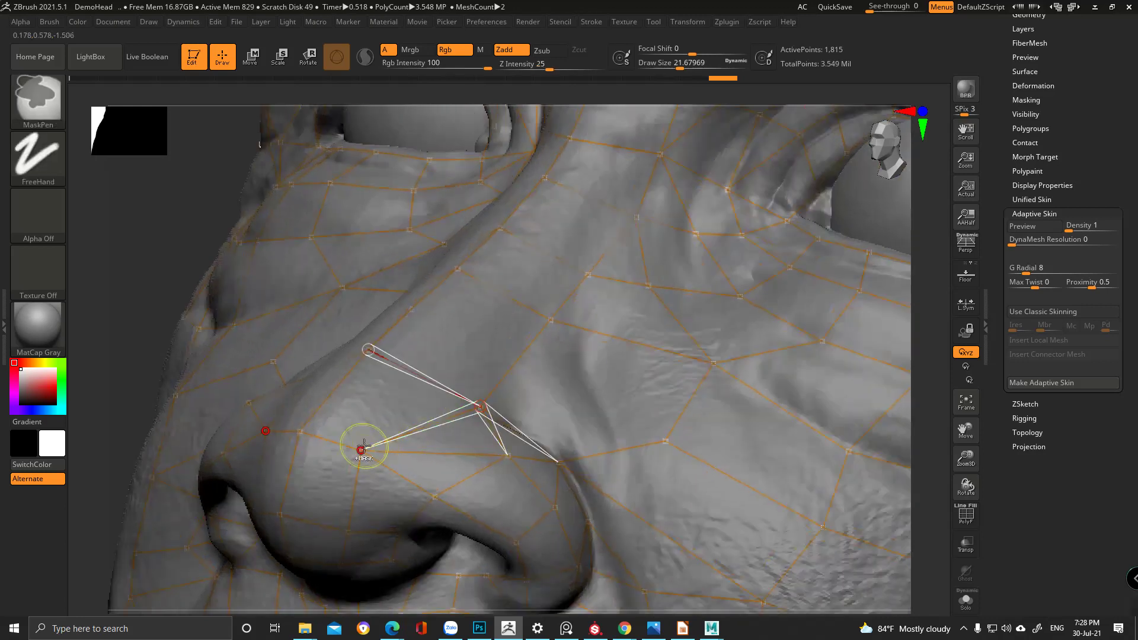
left_click(421, 373)
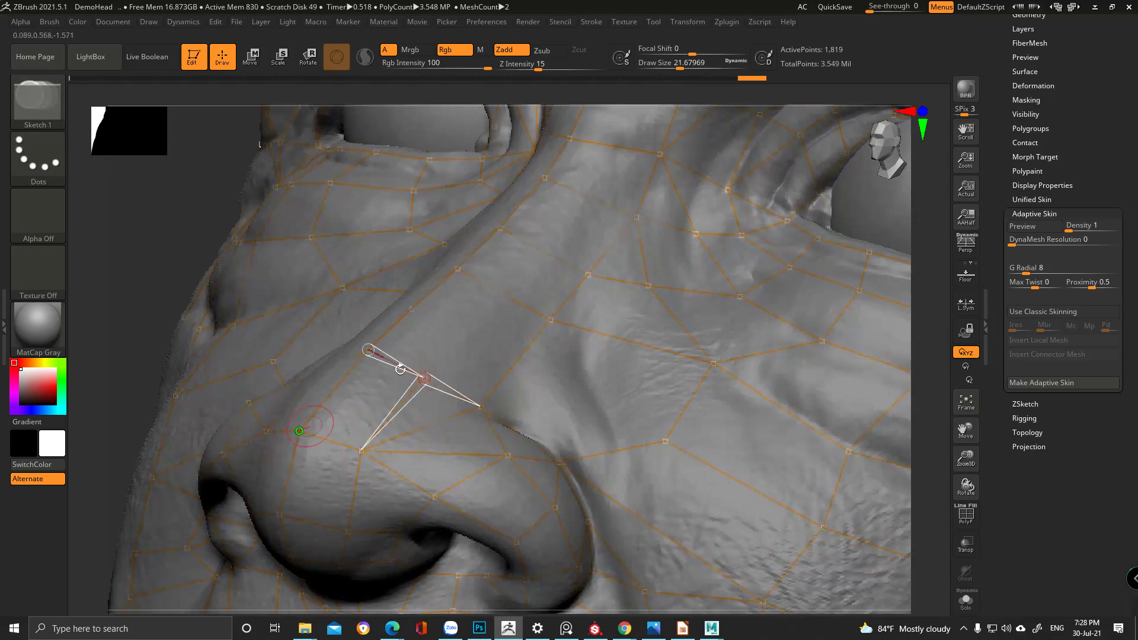
left_click(509, 296)
right_click_drag(480, 300, 466, 338)
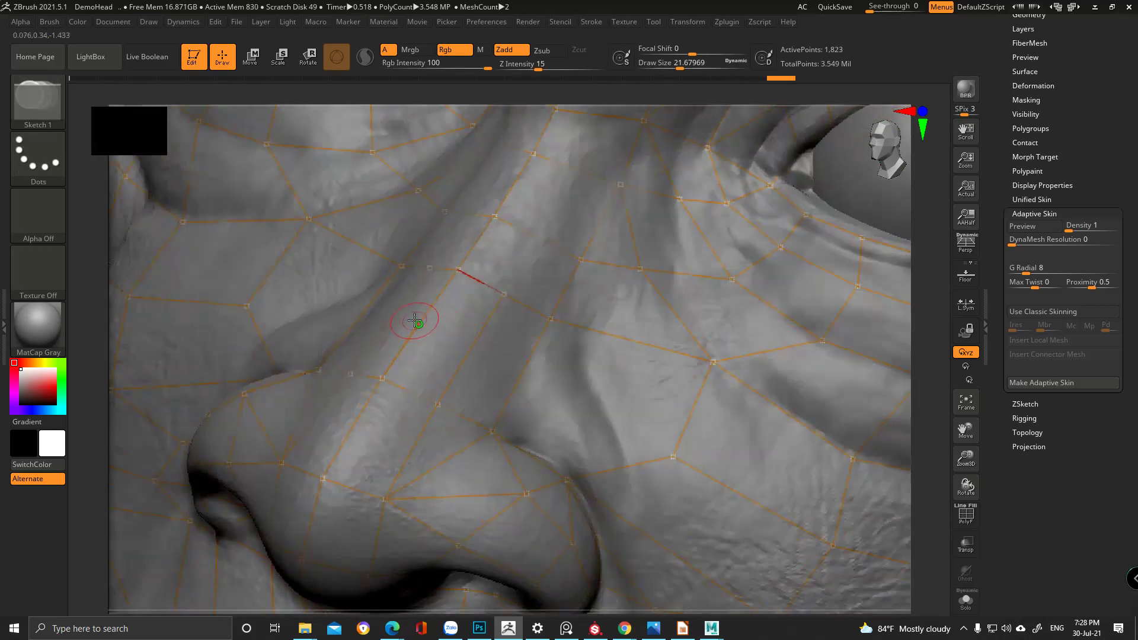
- Connect the inserted bridge points into a lengthwise edge and extend it to the next cross edge up the nose
left_click(456, 269, "ctrl")
left_click(380, 378)
mouse_move(380, 377)
right_mouse_down()
mouse_move(362, 365)
mouse_move(381, 376)
right_mouse_up()
key("w")
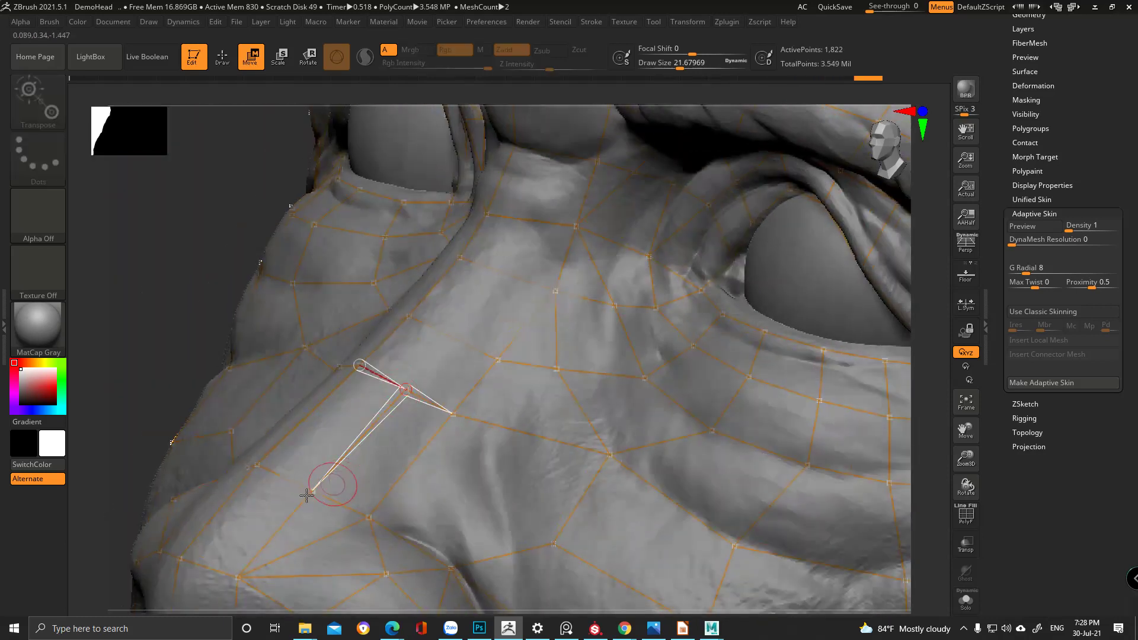
key("q")
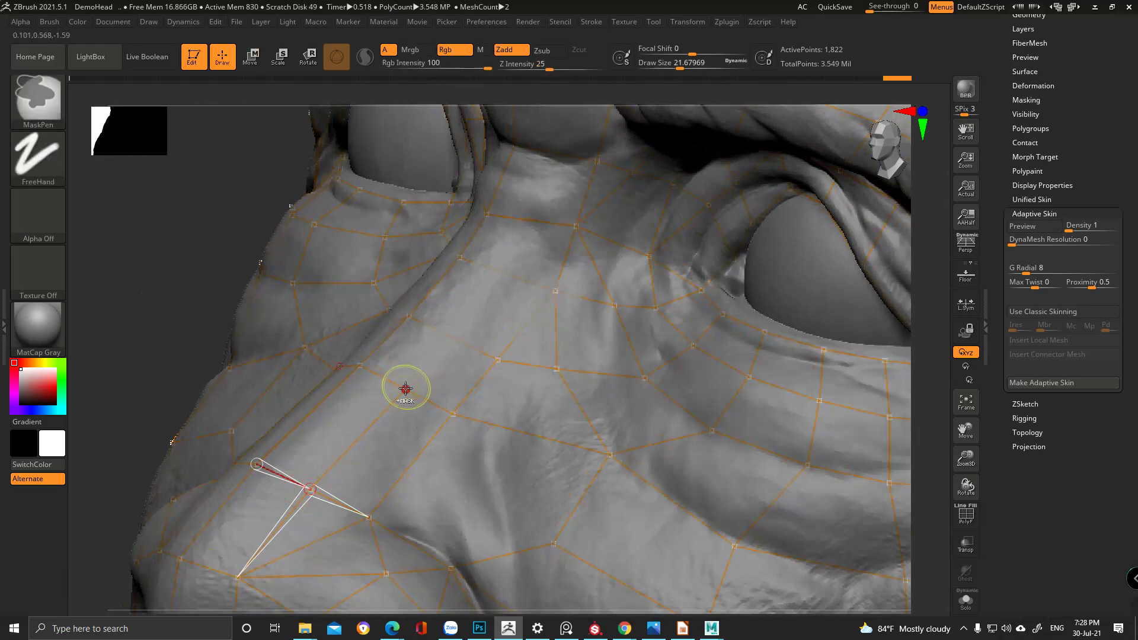
key("w")
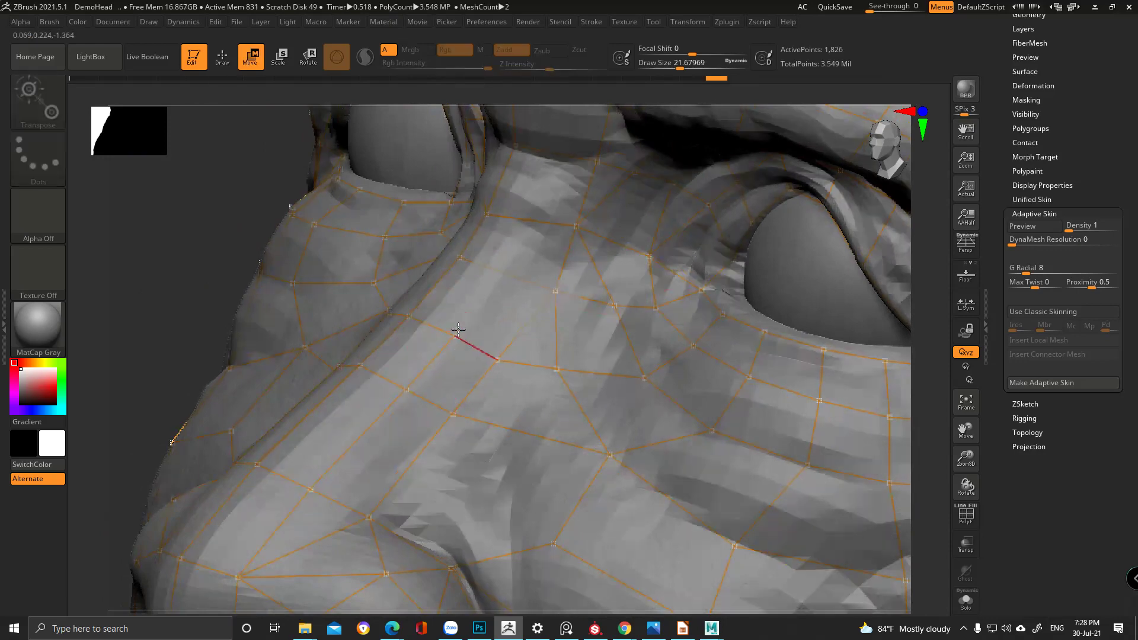
- Examine the edge flow from the nose bridge up through the brow and forehead
mouse_move(450, 332)
right_mouse_down()
mouse_move(465, 343)
mouse_move(462, 444)
mouse_move(435, 352)
mouse_move(478, 350)
mouse_move(420, 368)
mouse_move(331, 254)
mouse_move(425, 269)
mouse_move(445, 310)
mouse_move(472, 290)
mouse_move(456, 302)
mouse_move(529, 332)
mouse_move(490, 332)
mouse_move(439, 384)
mouse_move(415, 379)
mouse_move(397, 326)
mouse_move(413, 398)
mouse_move(555, 315)
mouse_move(520, 314)
right_mouse_up()
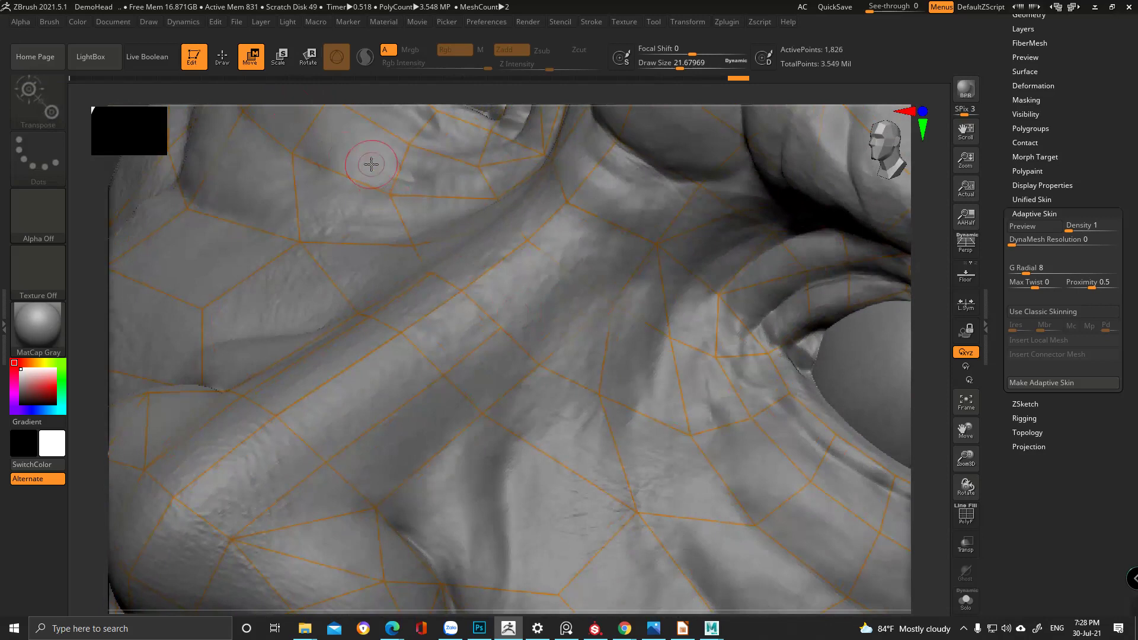
key("q")
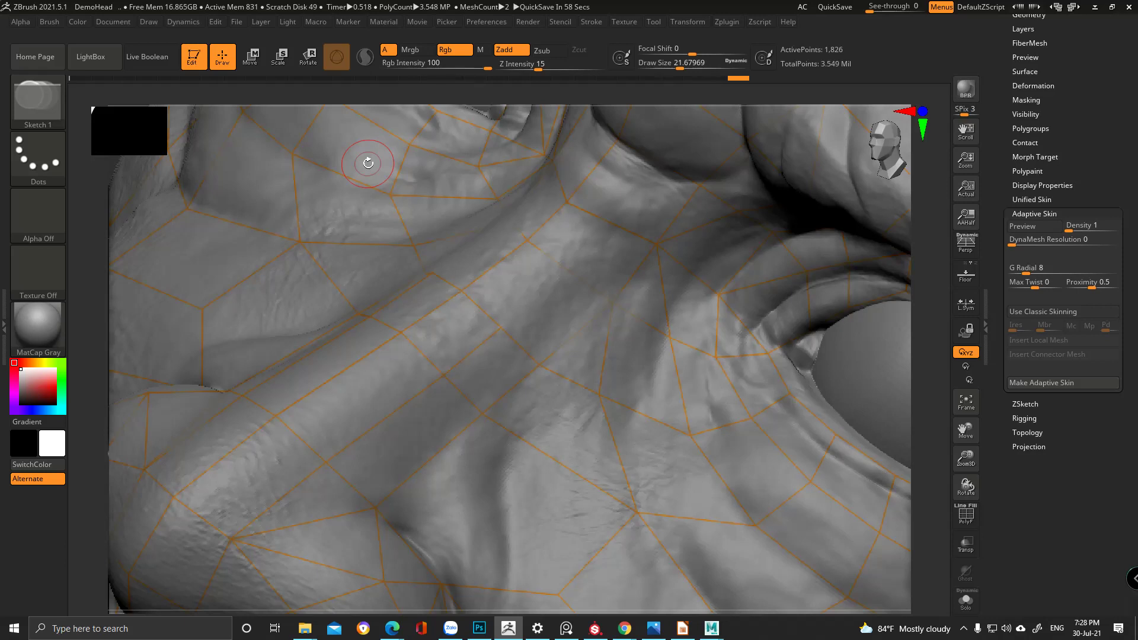
key("w")
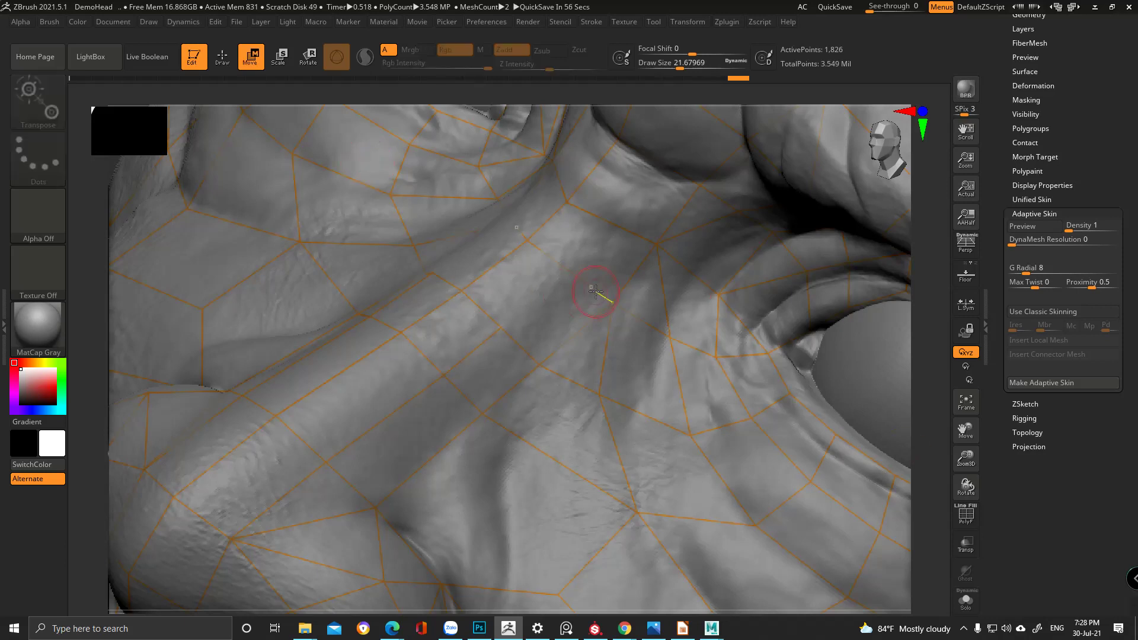
key("q")
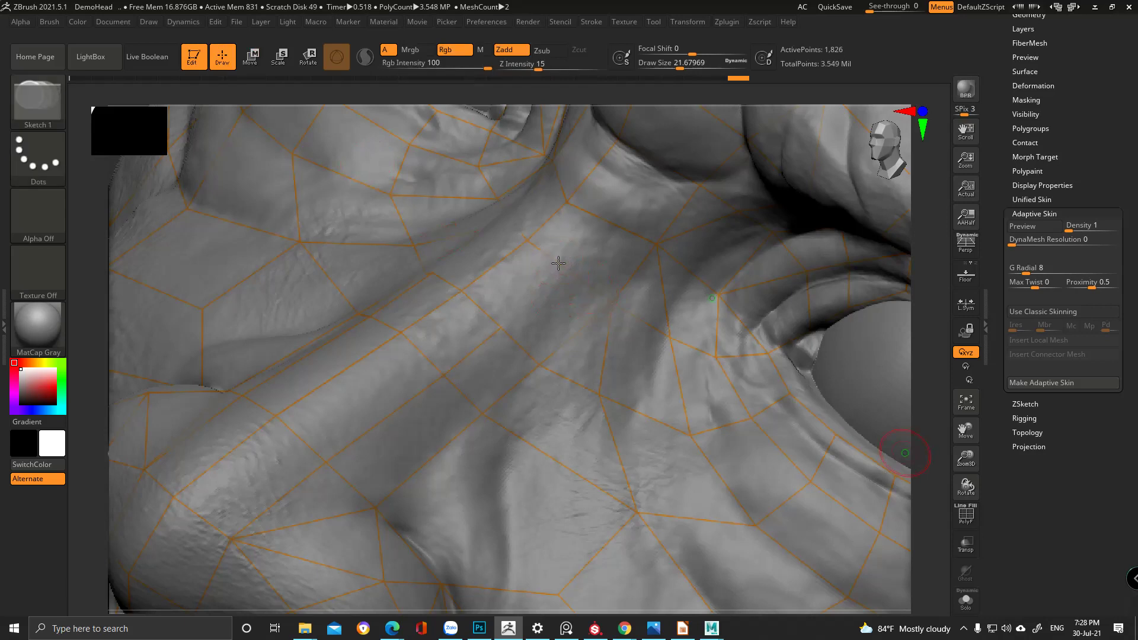
key("q")
right_click_drag(484, 295, 498, 255)
right_click_drag(541, 312, 484, 318, "ctrl")
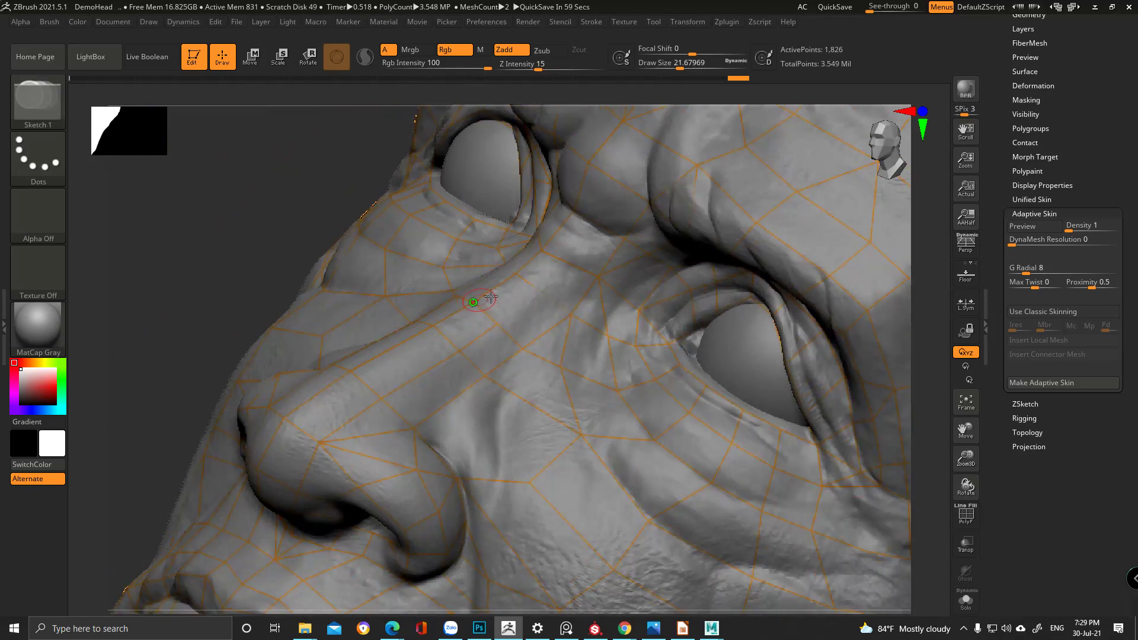
right_click_drag(585, 251, 531, 325)
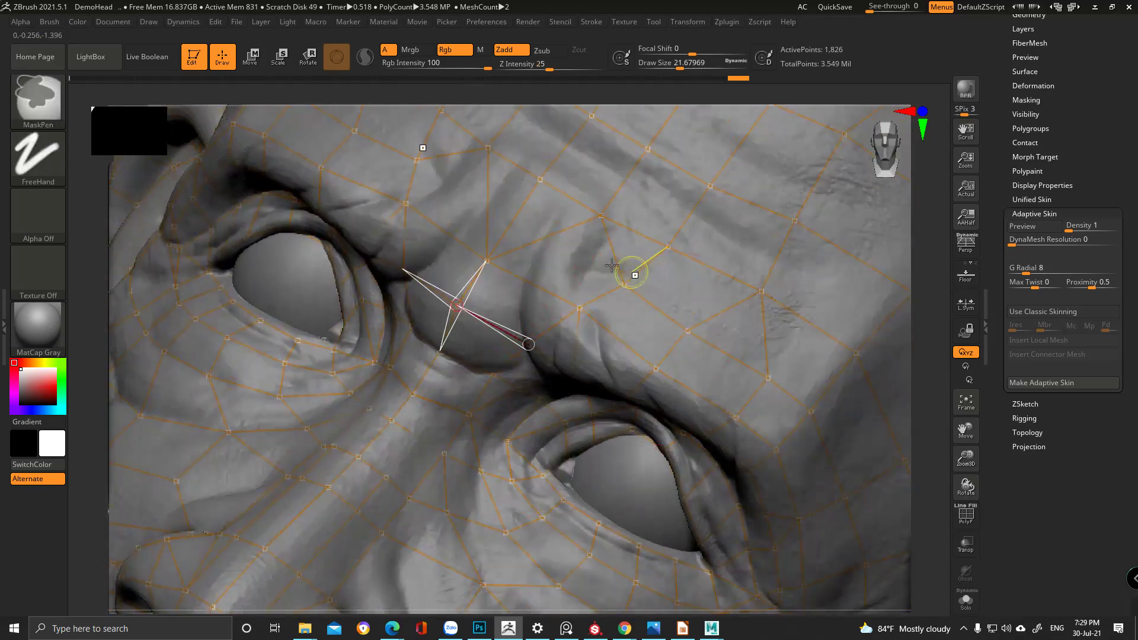
right_click_drag(627, 264, 573, 240)
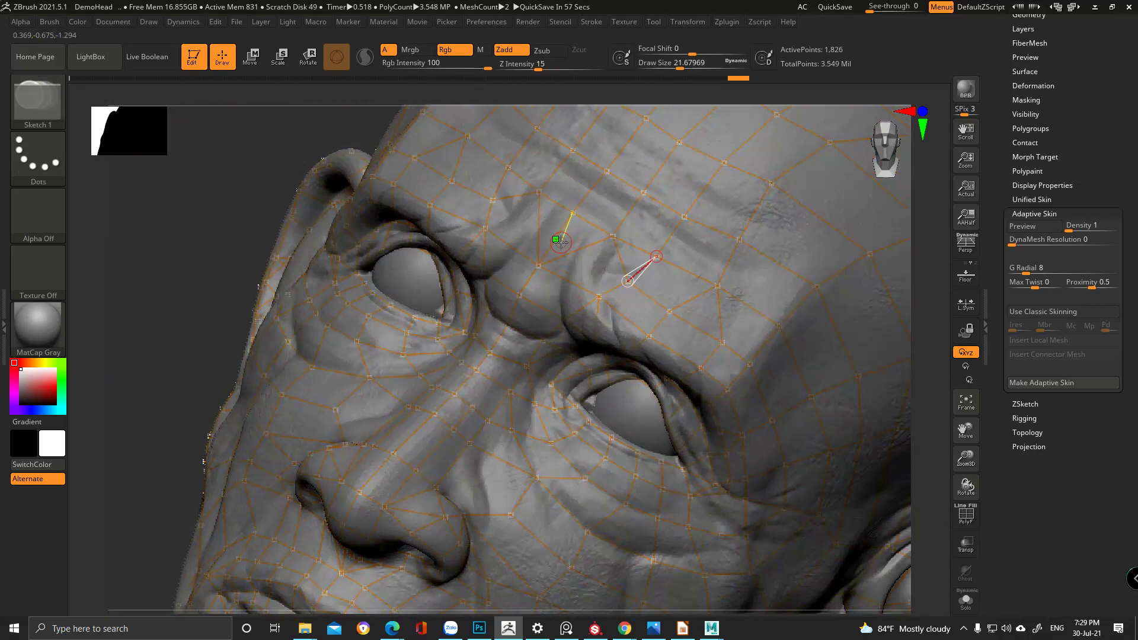
right_click_drag(462, 214, 527, 251)
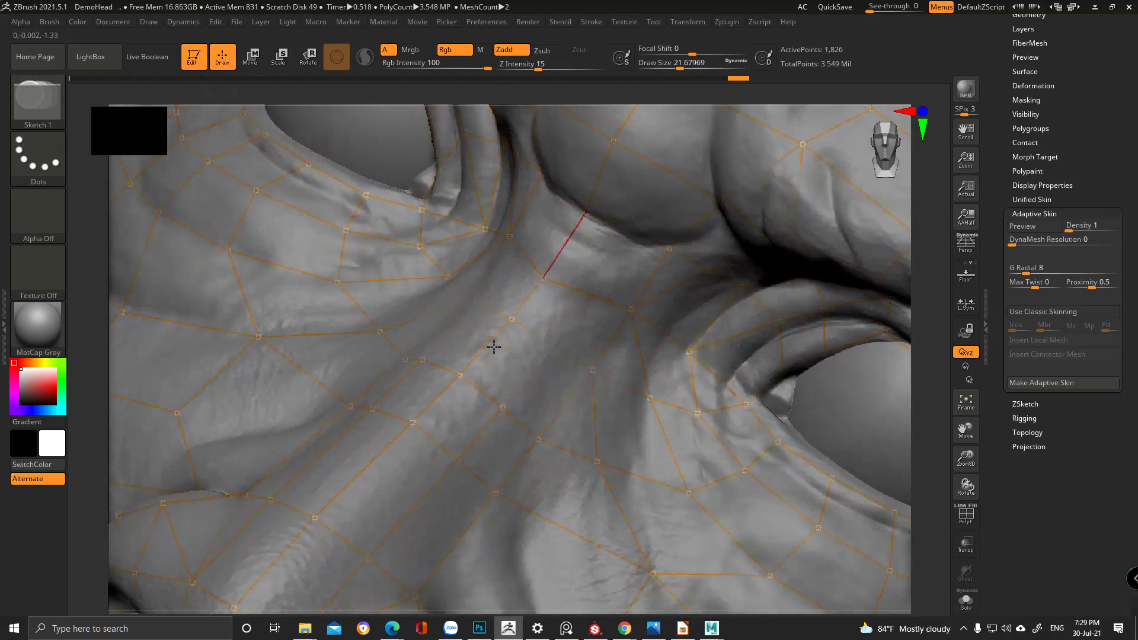
- Extend the lengthwise edge up the bridge with two new points and adjust their positions
right_click_drag(495, 343, 512, 406)
left_click(488, 406, "ctrl")
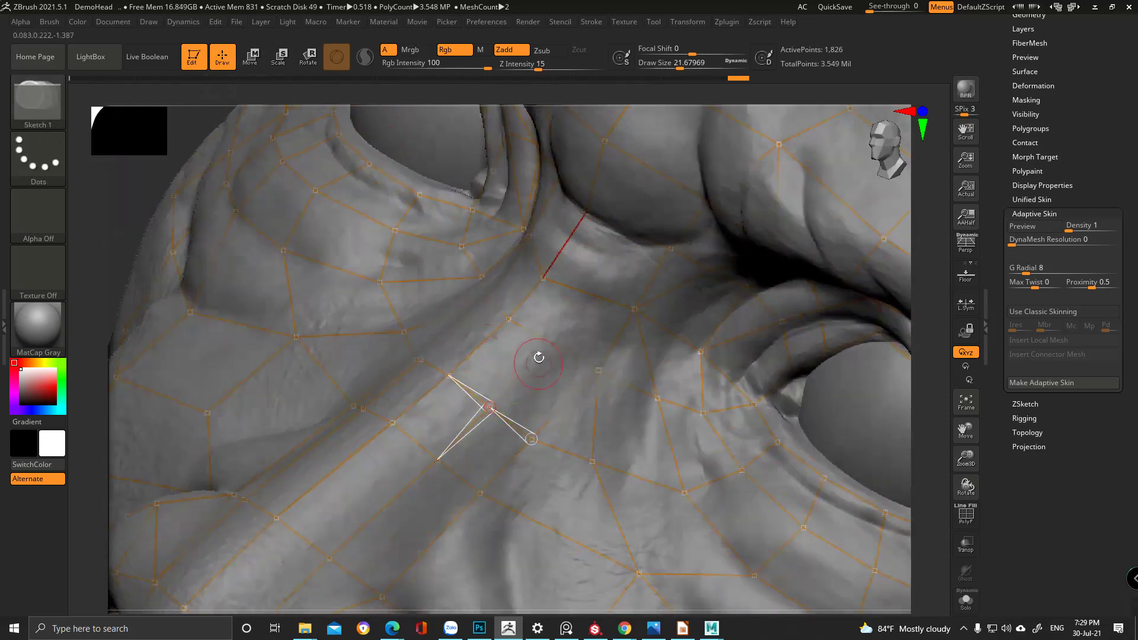
left_click_drag(558, 347, 595, 290)
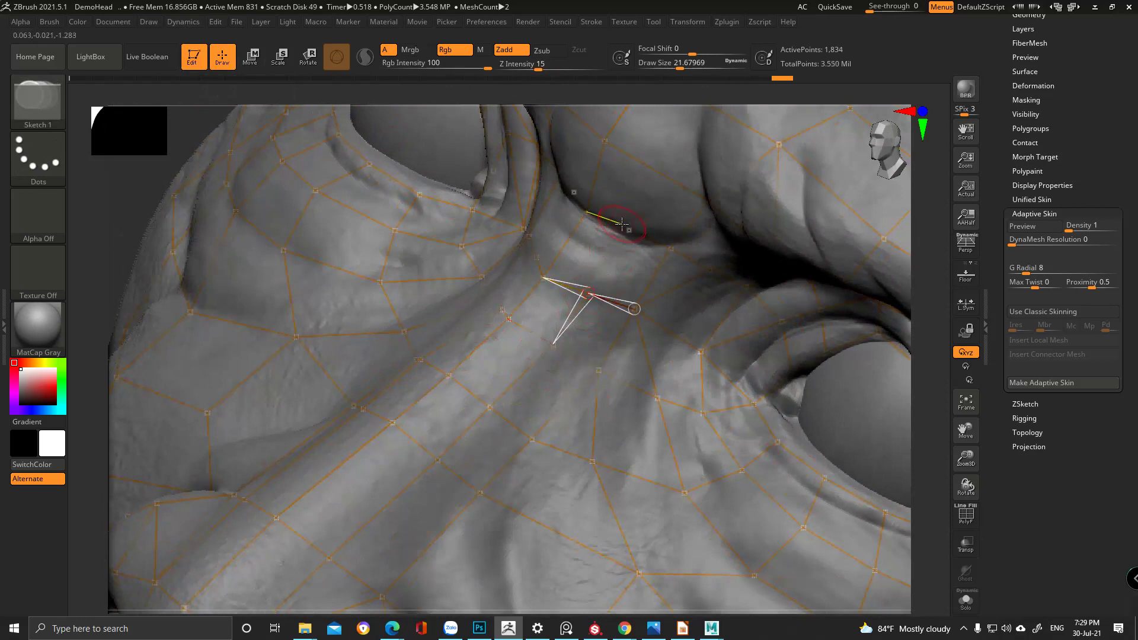
key("w")
left_click_drag(508, 320, 552, 347)
left_click_drag(588, 293, 582, 297)
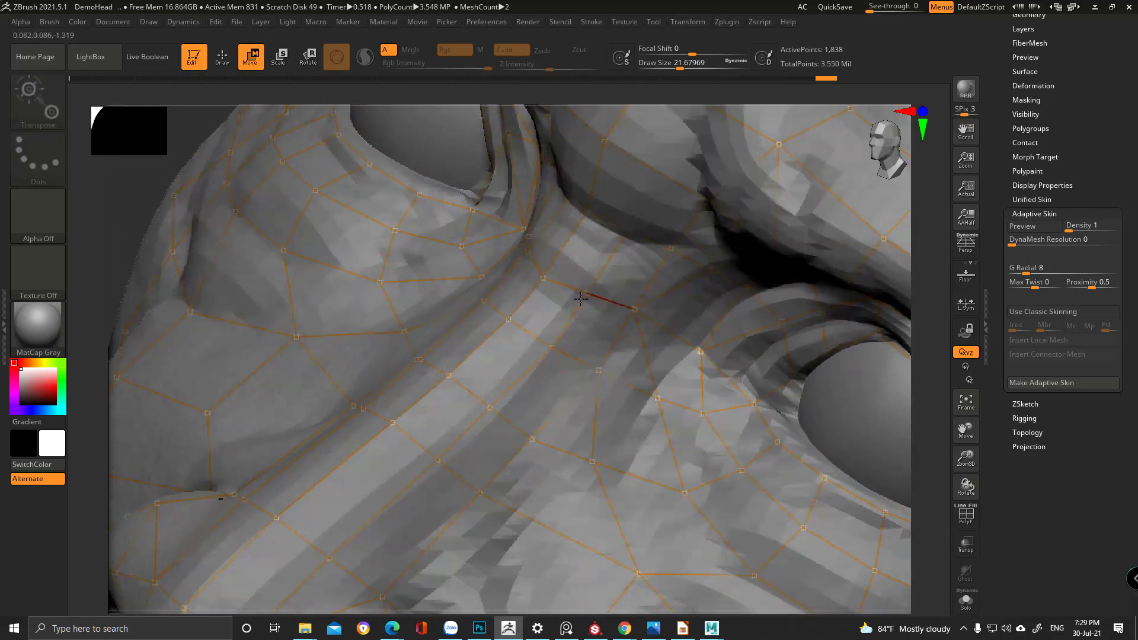
- Delete the misplaced upper-bridge point and place it again on the cross edge, connected to the point below
mouse_move(578, 306)
right_mouse_down("alt")
mouse_move(604, 304)
mouse_move(464, 361)
mouse_move(493, 377)
right_mouse_up("alt")
key("q")
left_click(481, 369, "alt")
mouse_move(537, 277)
right_mouse_down()
mouse_move(522, 290)
mouse_move(519, 271)
mouse_move(416, 423)
mouse_move(486, 371)
right_mouse_up()
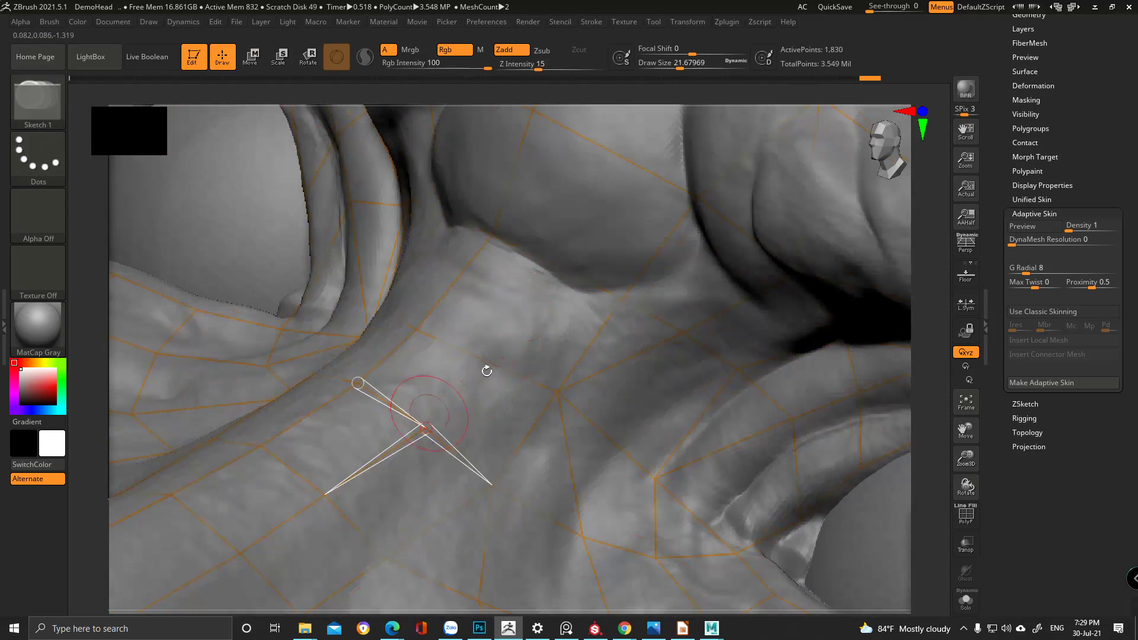
left_click(489, 361)
right_click_drag(442, 412, 486, 366)
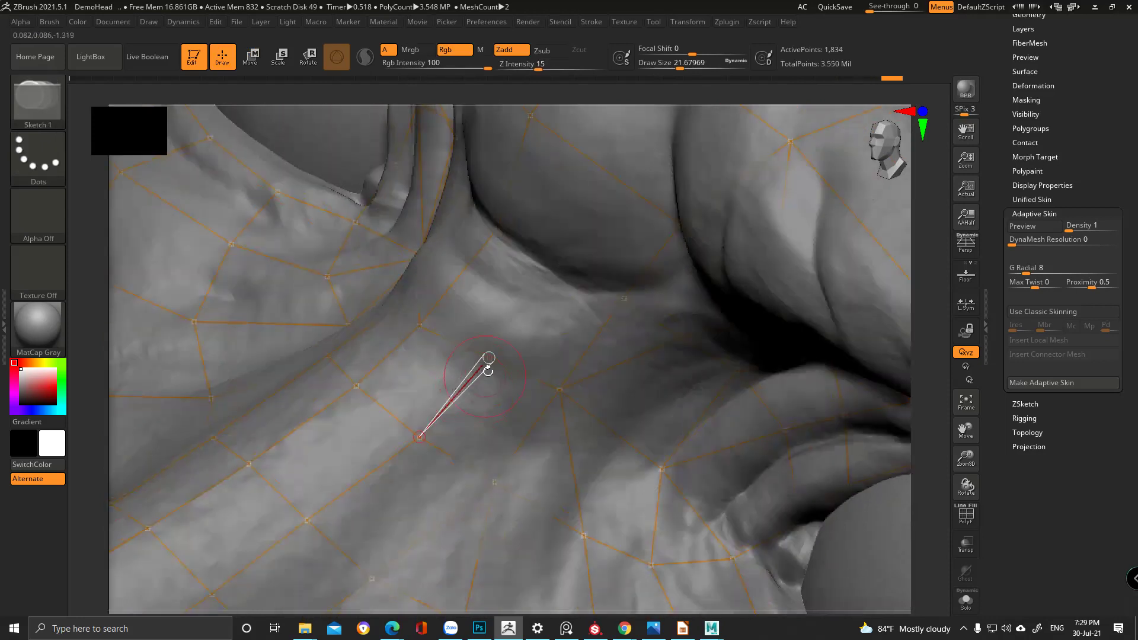
- Extend the lengthwise bridge edge over the brow bulge to the next cross edge, repositioning its points along the way
key("w")
left_click_drag(486, 367, 484, 374)
key("q")
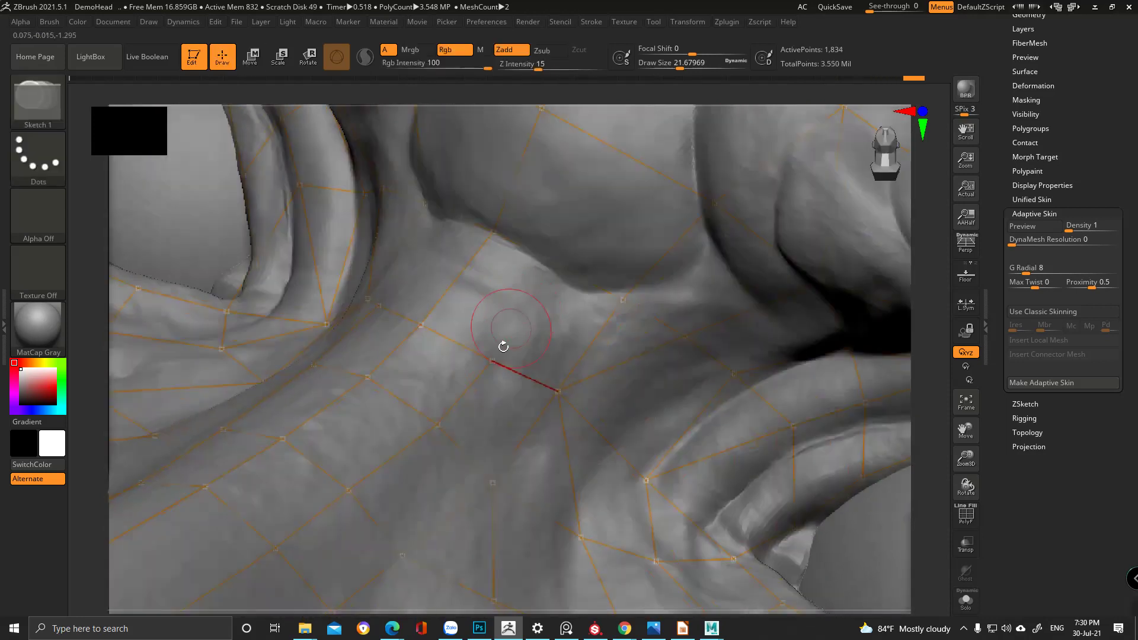
key("w")
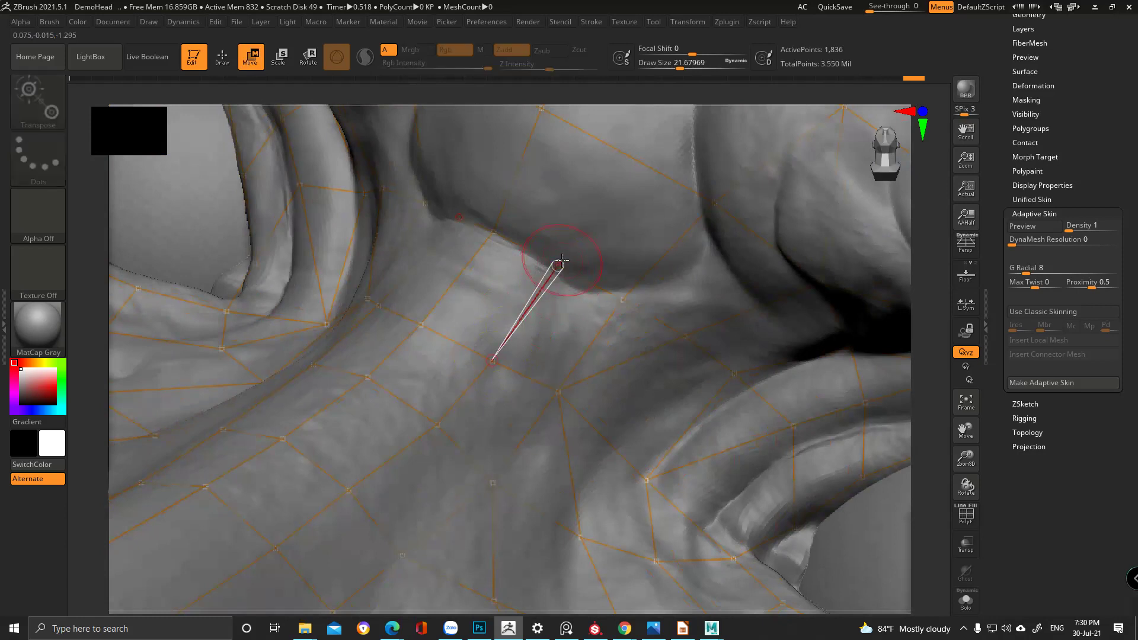
left_click_drag(557, 271, 509, 351)
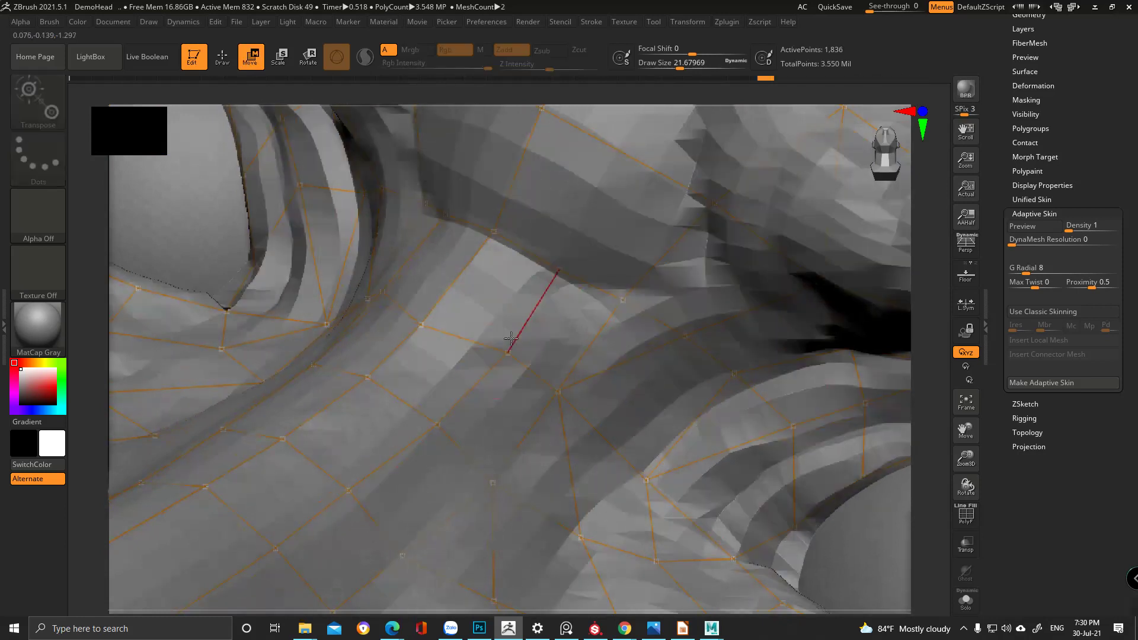
key("q")
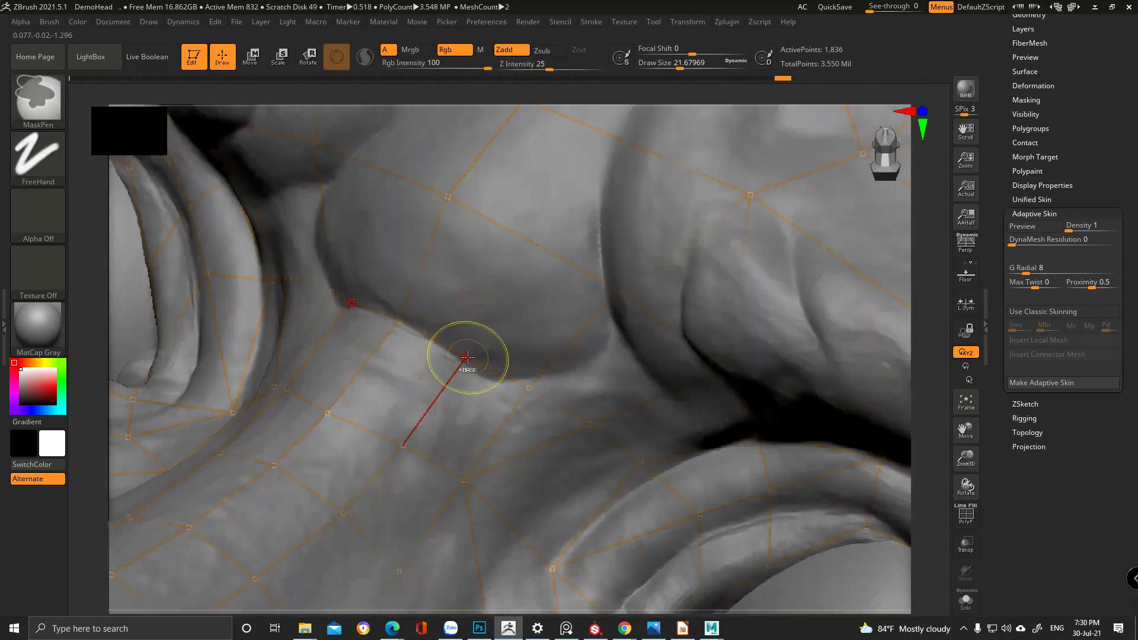
key("w")
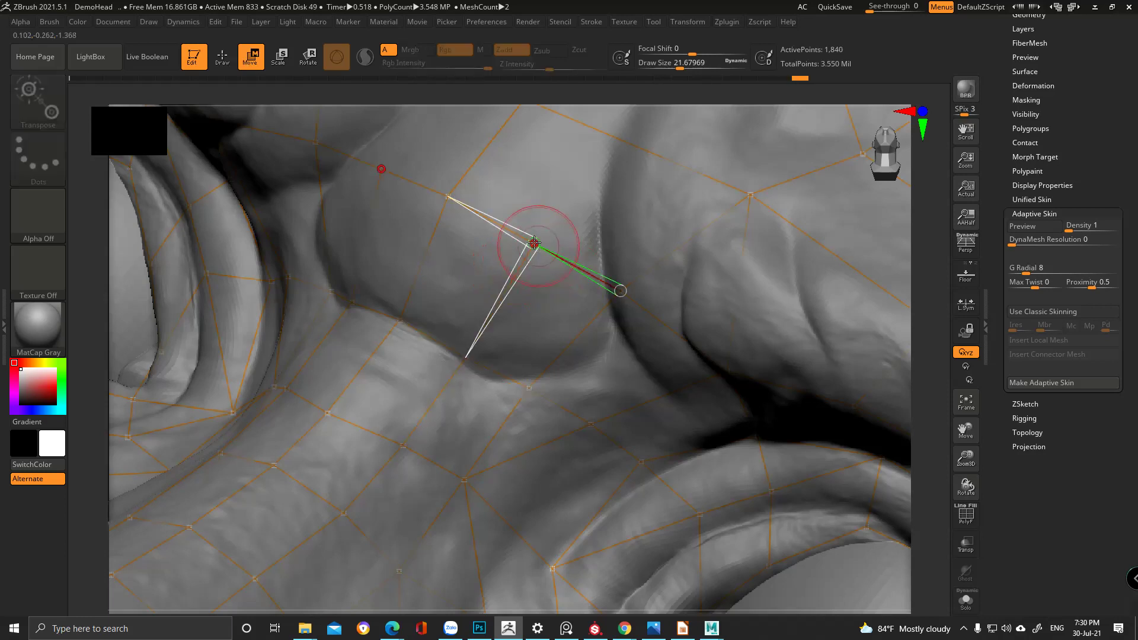
right_click_drag(533, 238, 446, 350)
right_click_drag(371, 398, 431, 330)
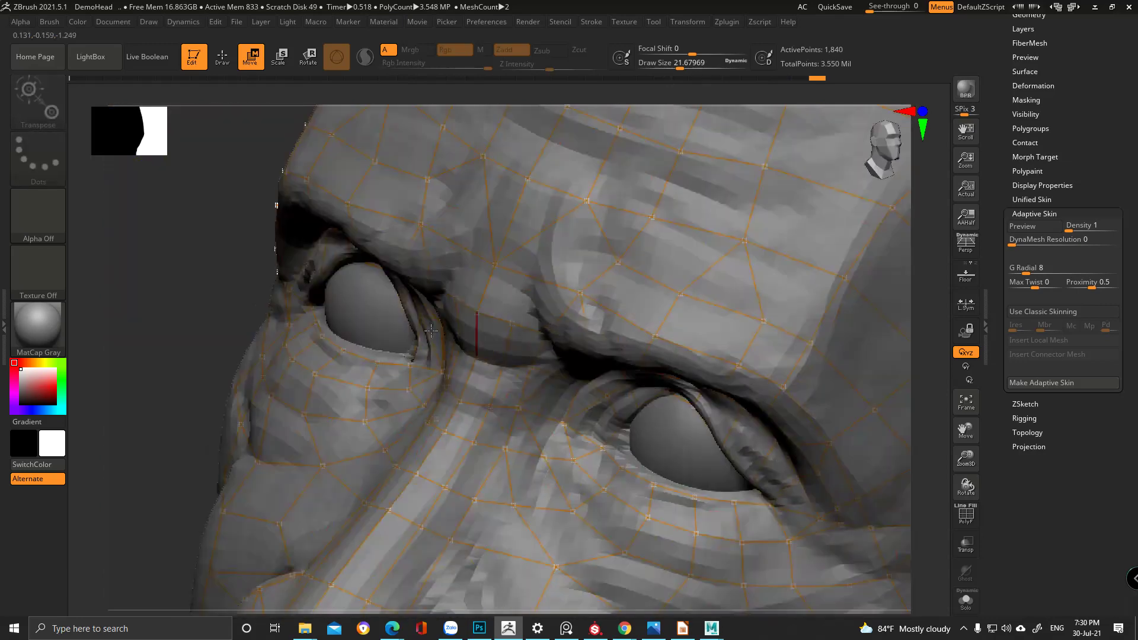
- Try to connect the new point between the brows to the forehead's centre point and the neighbouring brow points
key("q")
right_click_drag(511, 283, 486, 264, "ctrl")
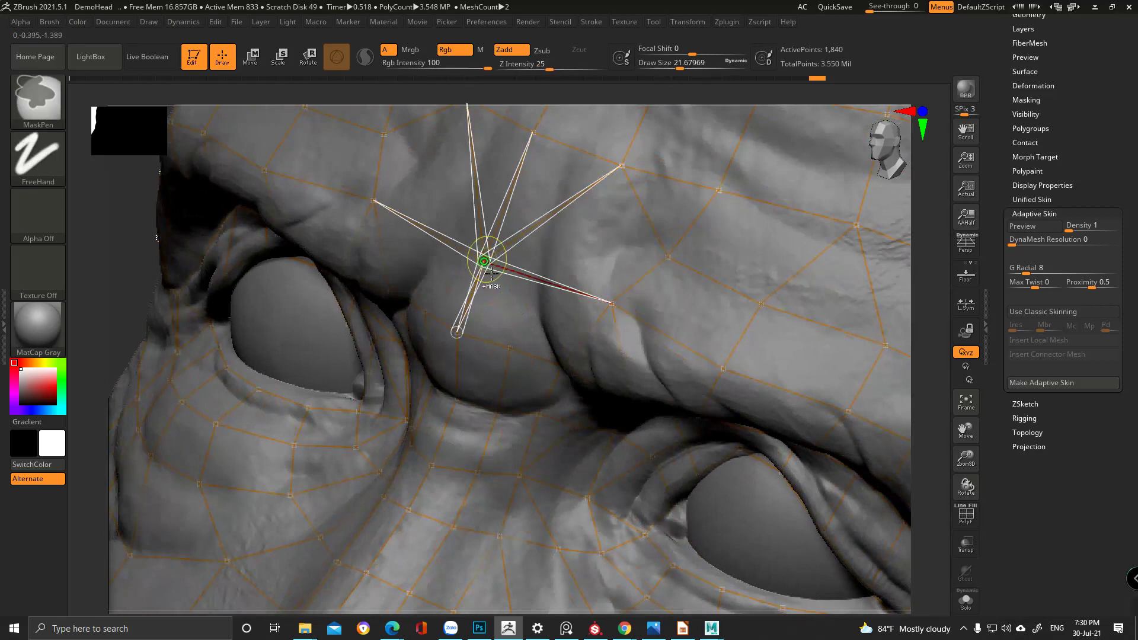
left_click(561, 364)
right_click_drag(589, 345, 622, 341)
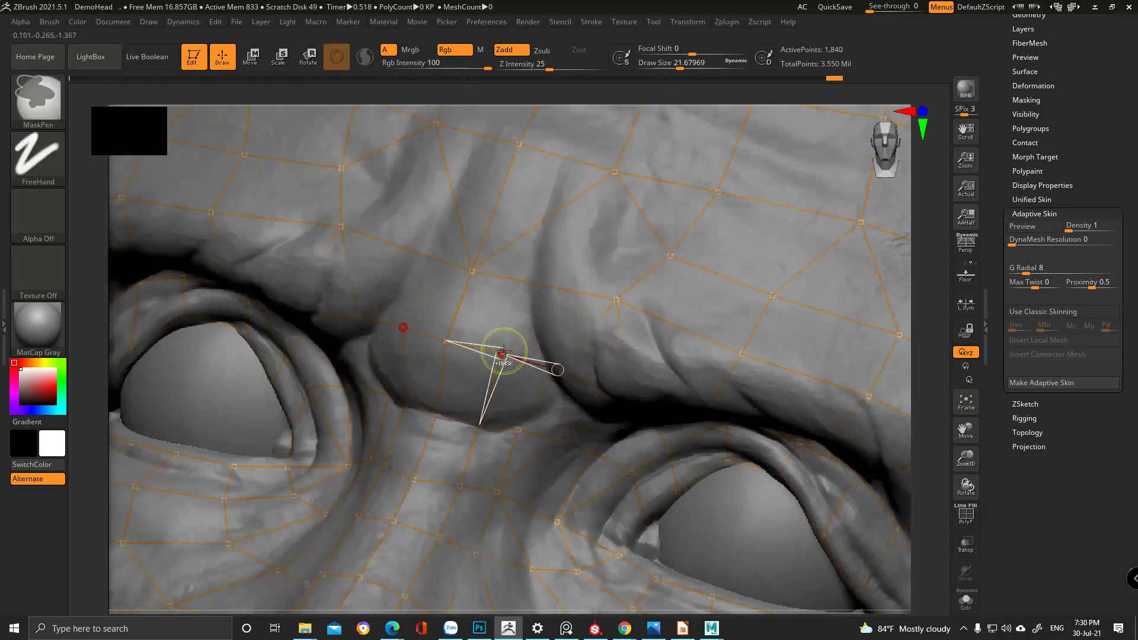
key("ctrl+z")
left_click(477, 271)
right_click_drag(495, 332, 510, 340)
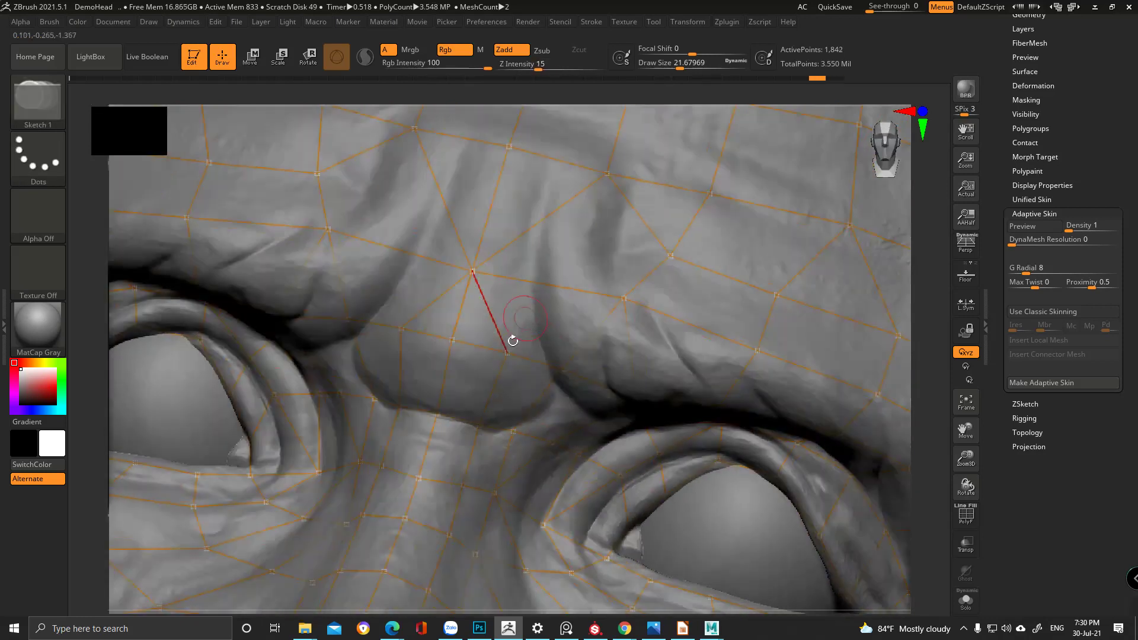
left_click(615, 295)
mouse_move(615, 294)
right_mouse_down("ctrl")
mouse_move(594, 252)
mouse_move(592, 349)
right_mouse_up("ctrl")
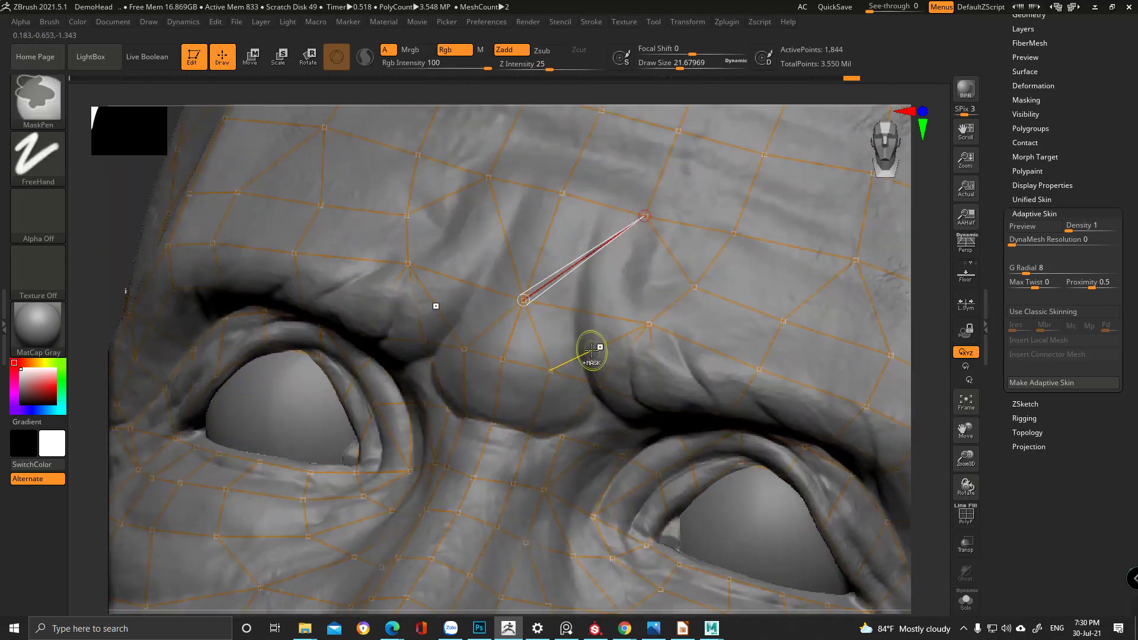
right_click_drag(598, 310, 643, 320)
key("ctrl+z")
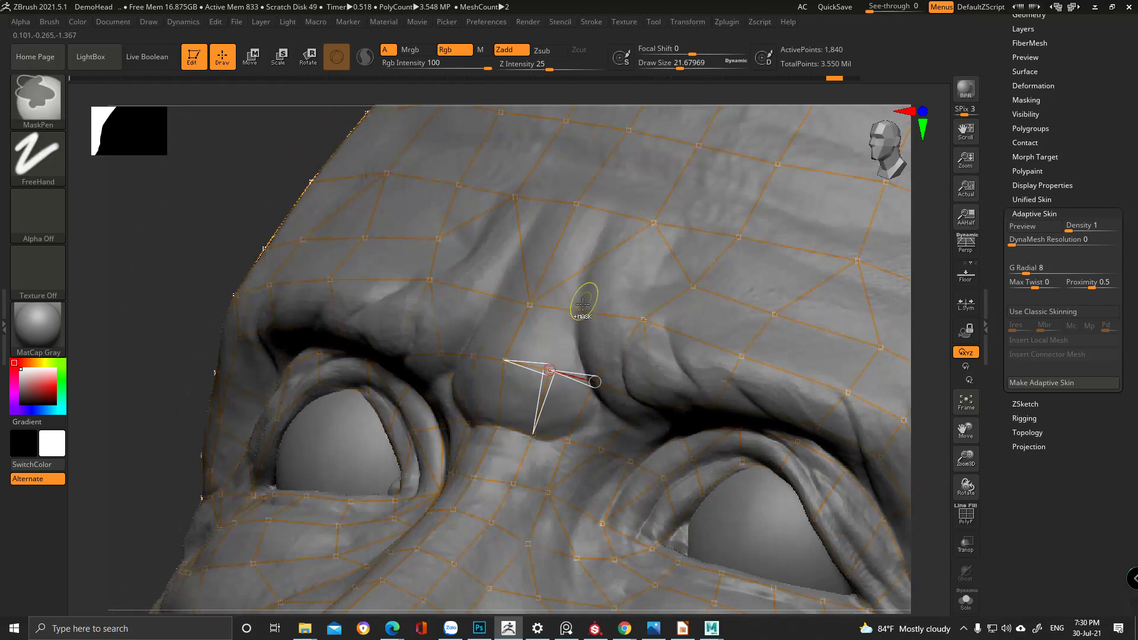
- Insert a point on the brow cross edge, adjust it, and connect it to the bulge point below and the forehead point above
mouse_move(567, 330)
right_mouse_down()
mouse_move(553, 370)
mouse_move(584, 320)
right_mouse_up()
left_click(553, 370, "ctrl")
left_click(582, 313)
key("w")
left_click_drag(582, 313, 585, 322)
key("q")
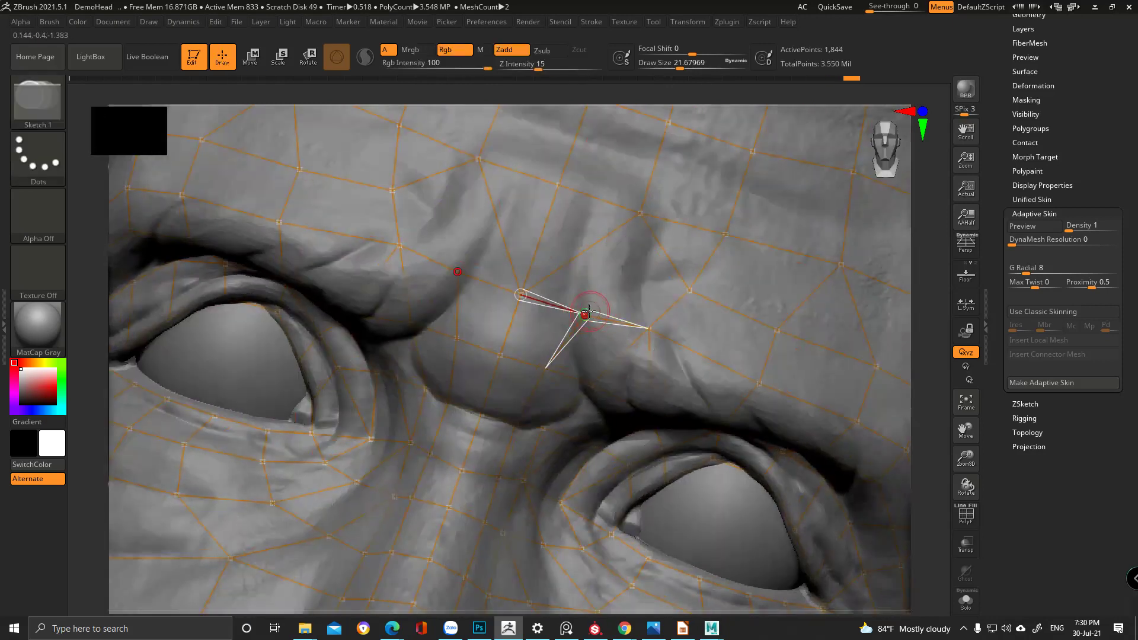
left_click(639, 210)
left_click(688, 289, "ctrl")
right_click_drag(688, 290, 551, 256, "ctrl")
left_click(677, 297, "ctrl")
- Reposition points further down the face, including the point beside the nostril wing on the nasolabial fold
mouse_move(541, 297)
right_mouse_down()
mouse_move(521, 281)
mouse_move(554, 386)
right_mouse_up()
mouse_move(541, 322)
right_mouse_down()
mouse_move(564, 307)
mouse_move(569, 240)
mouse_move(564, 419)
right_mouse_up()
key("w")
mouse_move(566, 420)
left_mouse_down()
mouse_move(548, 419)
mouse_move(559, 459)
left_mouse_up()
right_click_drag(578, 418, 565, 476)
left_click_drag(532, 473, 534, 505)
right_click_drag(534, 505, 484, 432, "alt")
left_click_drag(482, 428, 505, 421)
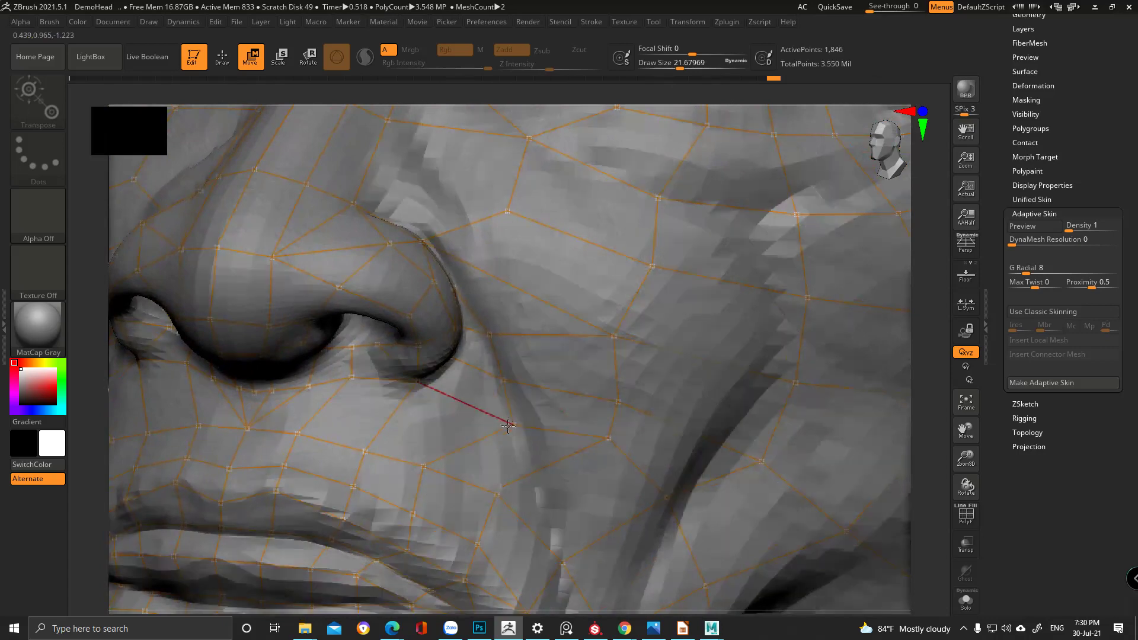
- Nudge the cheek point beside the nose and check the spacing of the surrounding cheek edges
right_click_drag(510, 429, 483, 428)
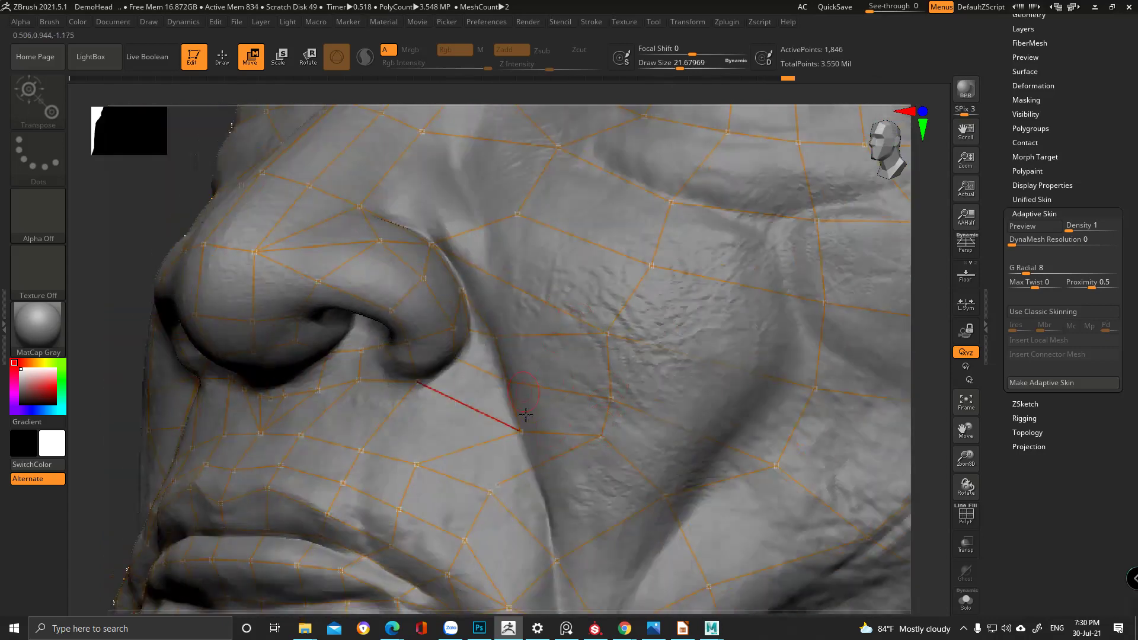
right_click_drag(559, 537, 561, 450, "alt")
right_click_drag(626, 320, 437, 432, "alt")
mouse_move(629, 237)
right_mouse_down()
mouse_move(658, 163)
mouse_move(622, 237)
right_mouse_up()
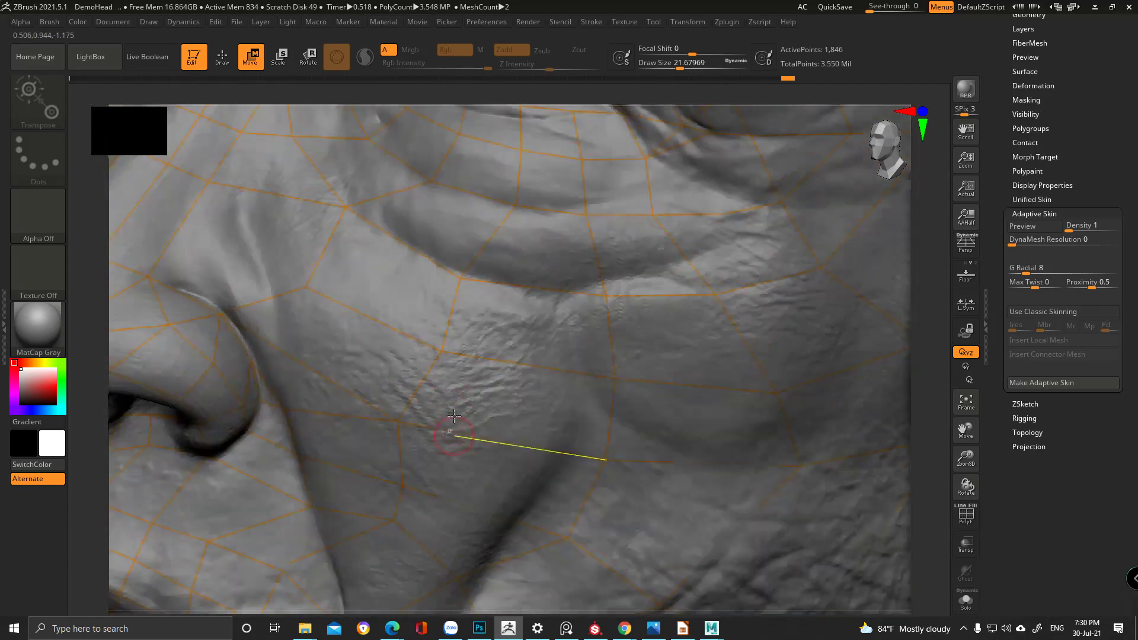
left_click_drag(432, 344, 428, 343)
mouse_move(419, 340)
right_mouse_down()
mouse_move(432, 344)
mouse_move(422, 342)
right_mouse_up()
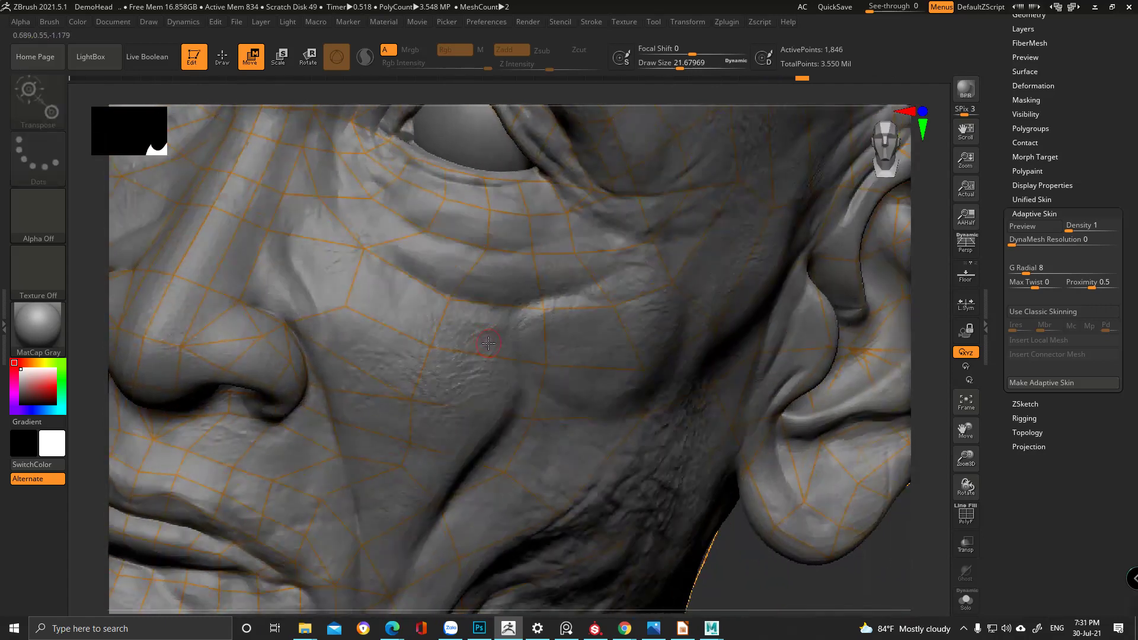
mouse_move(518, 354)
right_mouse_down()
mouse_move(490, 356)
mouse_move(446, 322)
mouse_move(490, 488)
mouse_move(500, 368)
mouse_move(516, 373)
mouse_move(477, 347)
mouse_move(536, 418)
right_mouse_up()
mouse_move(483, 373)
right_mouse_down("ctrl")
mouse_move(446, 294)
mouse_move(460, 357)
mouse_move(450, 314)
mouse_move(505, 353)
mouse_move(497, 362)
right_mouse_up("ctrl")
- Insert a point on the edge between the nostril wing and cheek, connect it to the fold point below, and adjust its position
key("q")
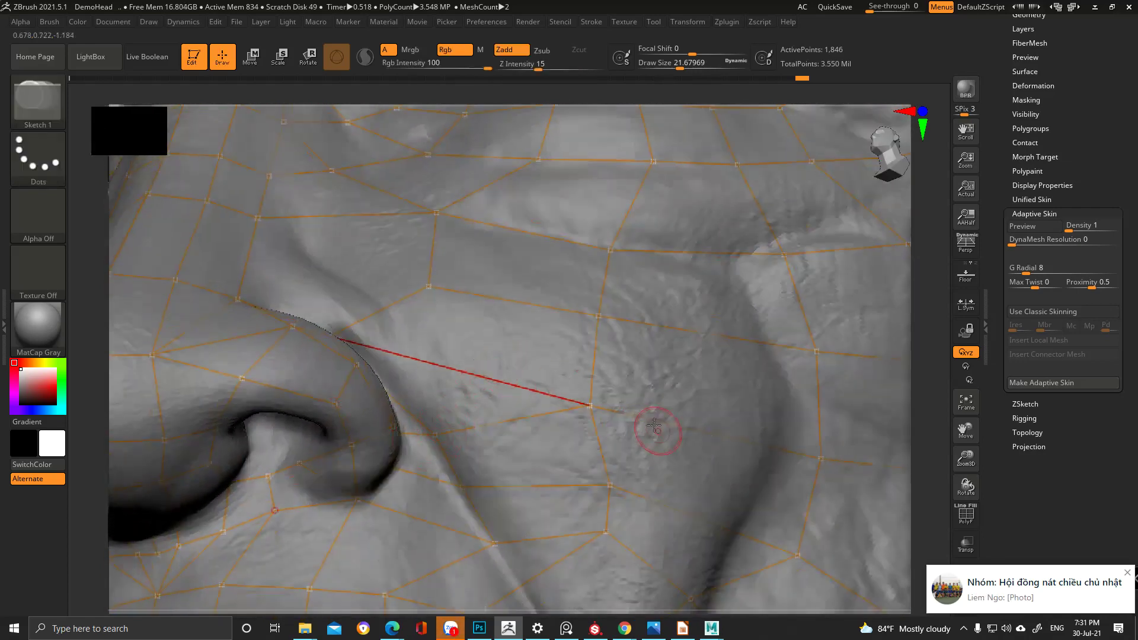
left_click(435, 435, "ctrl")
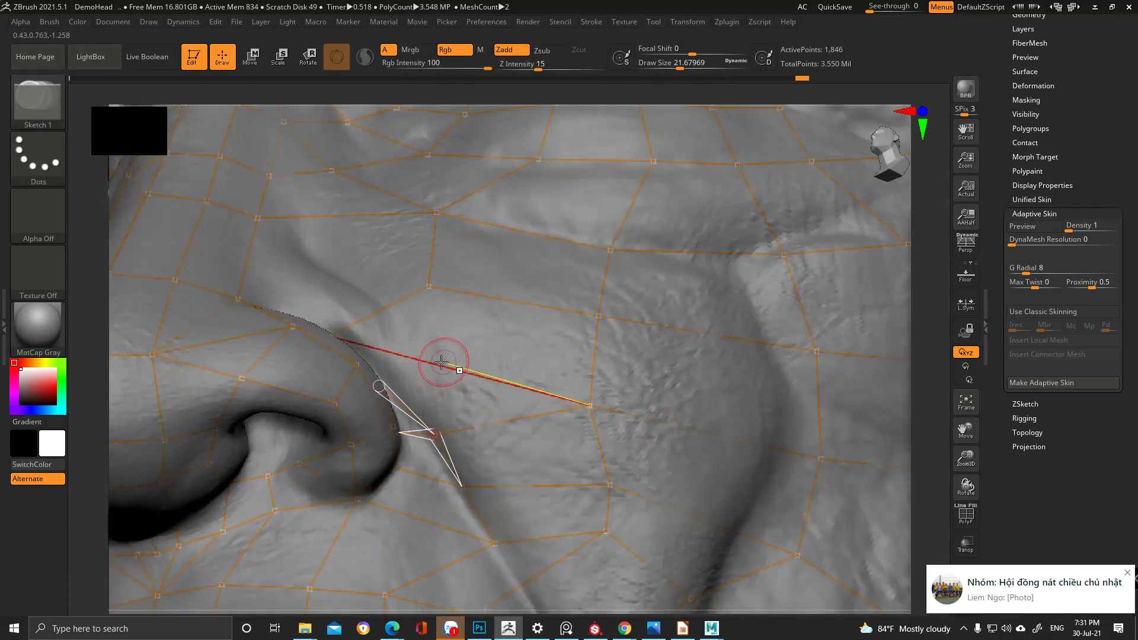
left_click(441, 362)
key("w")
left_click_drag(460, 371, 439, 362)
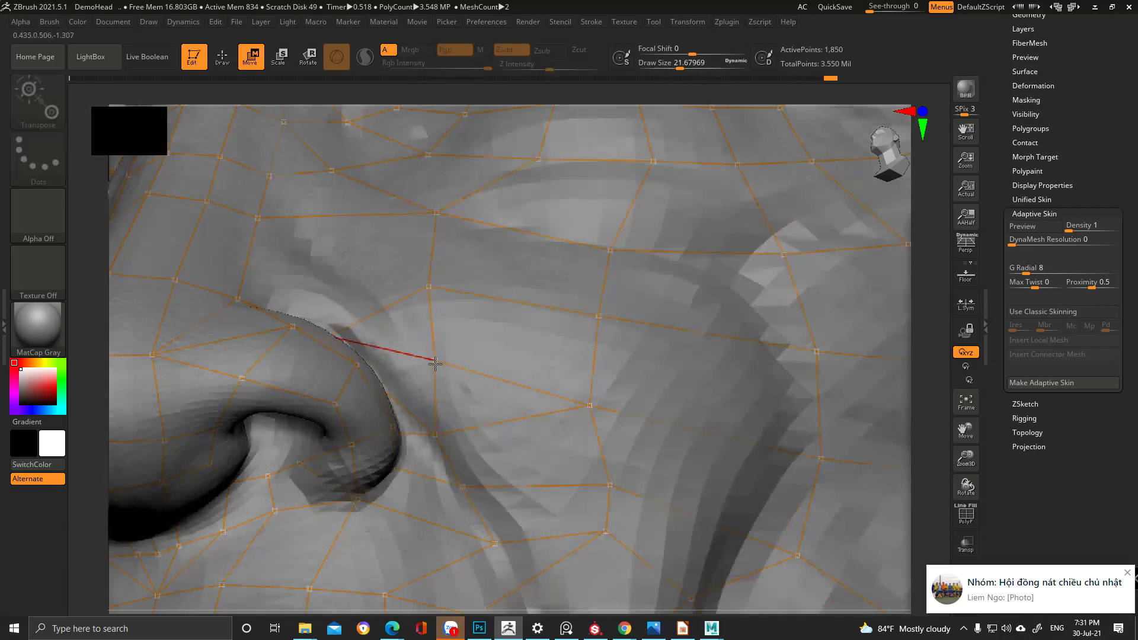
mouse_move(434, 364)
right_mouse_down()
mouse_move(474, 370)
mouse_move(522, 418)
mouse_move(457, 204)
mouse_move(421, 133)
right_mouse_up()
- Connect the nasolabial fold point beside the nostril to the fold point near the mouth corner
right_click(415, 368)
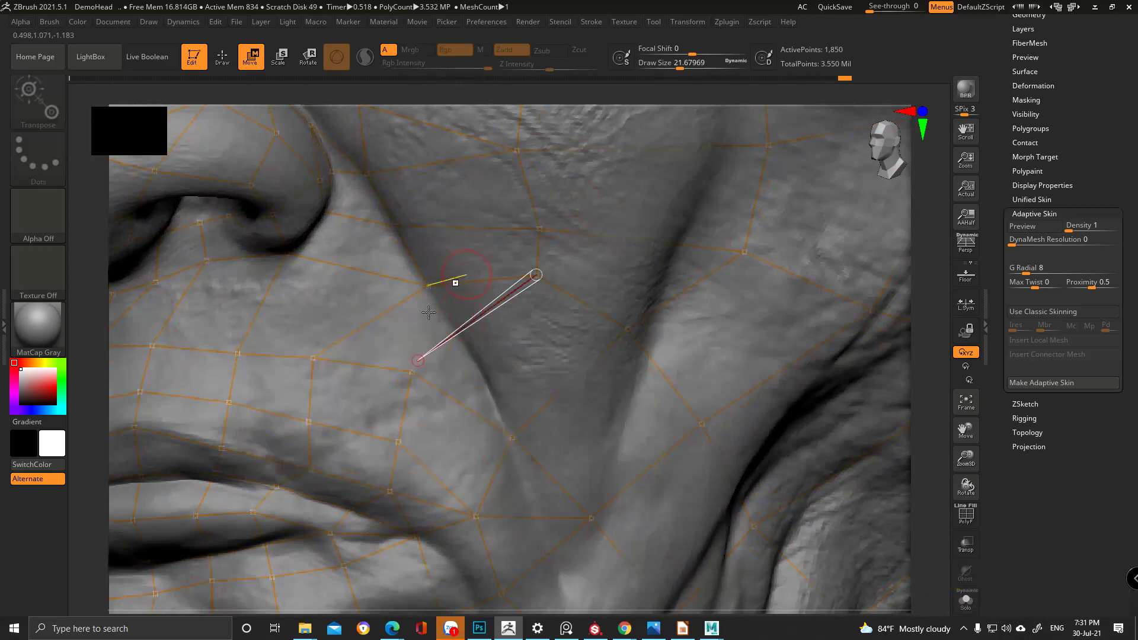
key("q")
right_click_drag(475, 316, 445, 298)
left_click(432, 289, "ctrl")
left_click(516, 433)
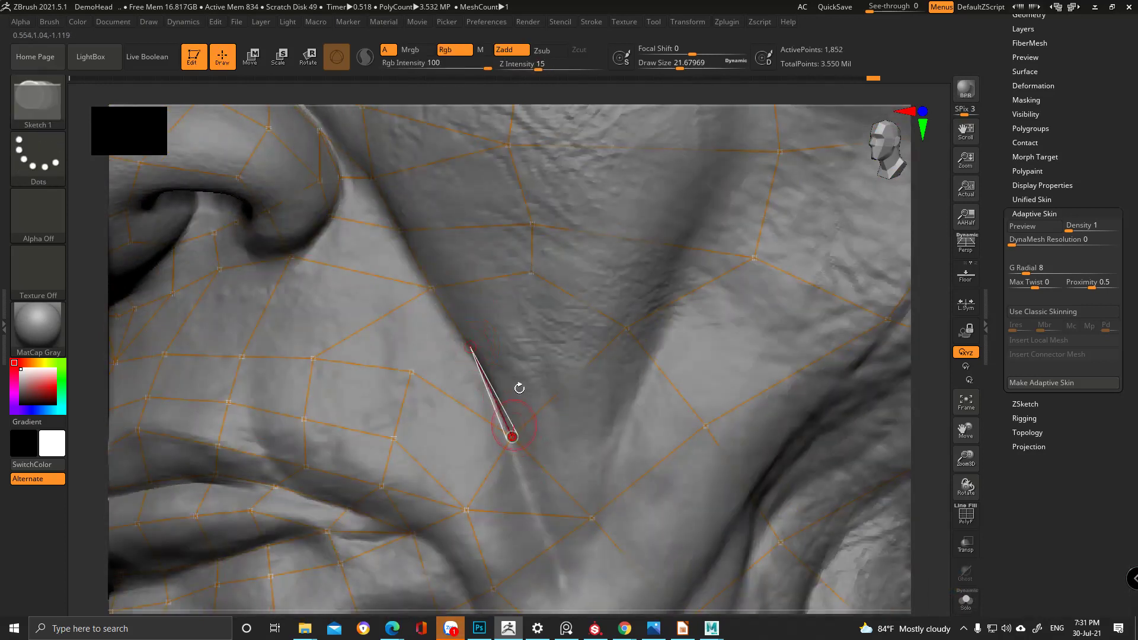
- Connect the middle fold point to the upper lip point and, through a new cheek point, to the cheek point above
left_click(474, 345, "ctrl")
left_click(537, 327)
left_click(531, 271)
left_click(471, 344, "ctrl")
left_click(412, 371)
right_click_drag(425, 363, 488, 274)
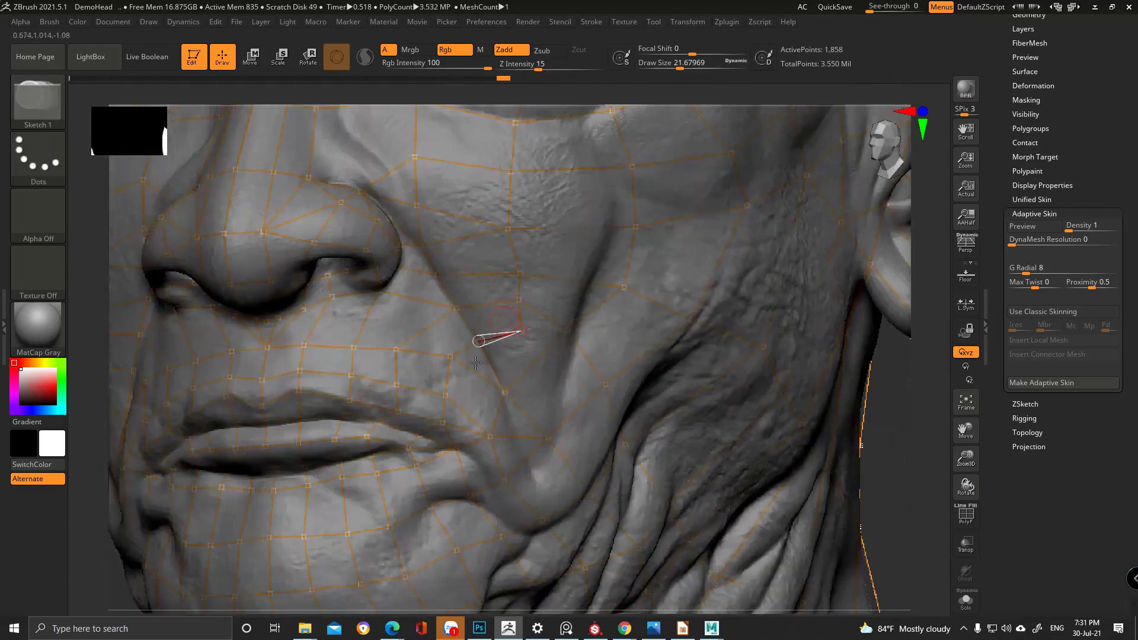
- Connect two points beside the nasolabial fold and adjust the upper one to follow the crease
key("w")
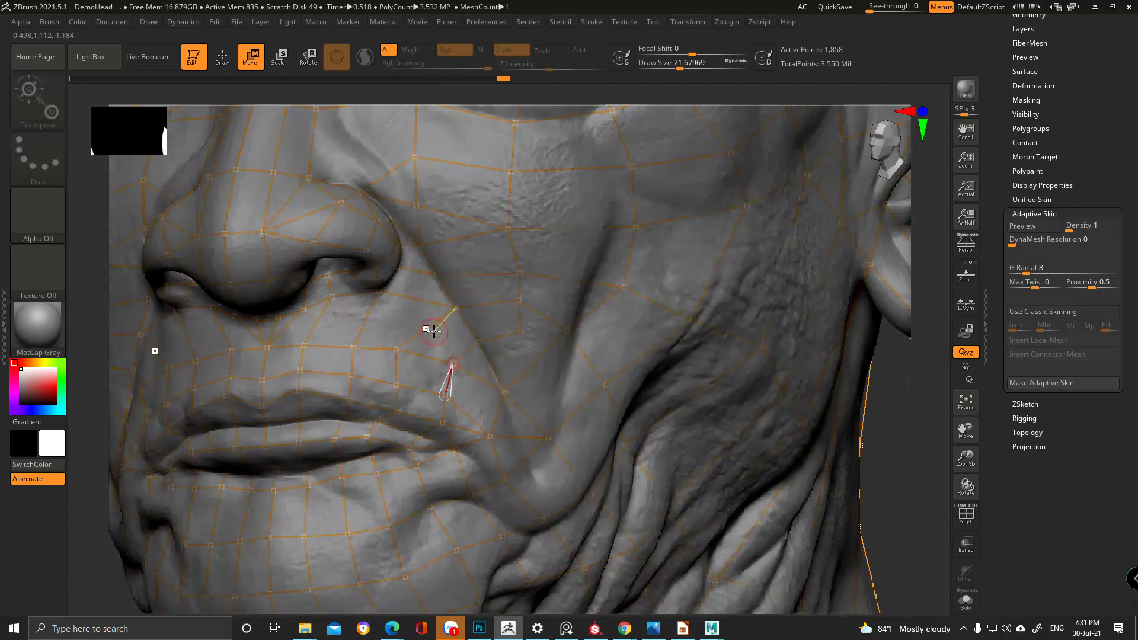
right_click_drag(434, 331, 522, 319)
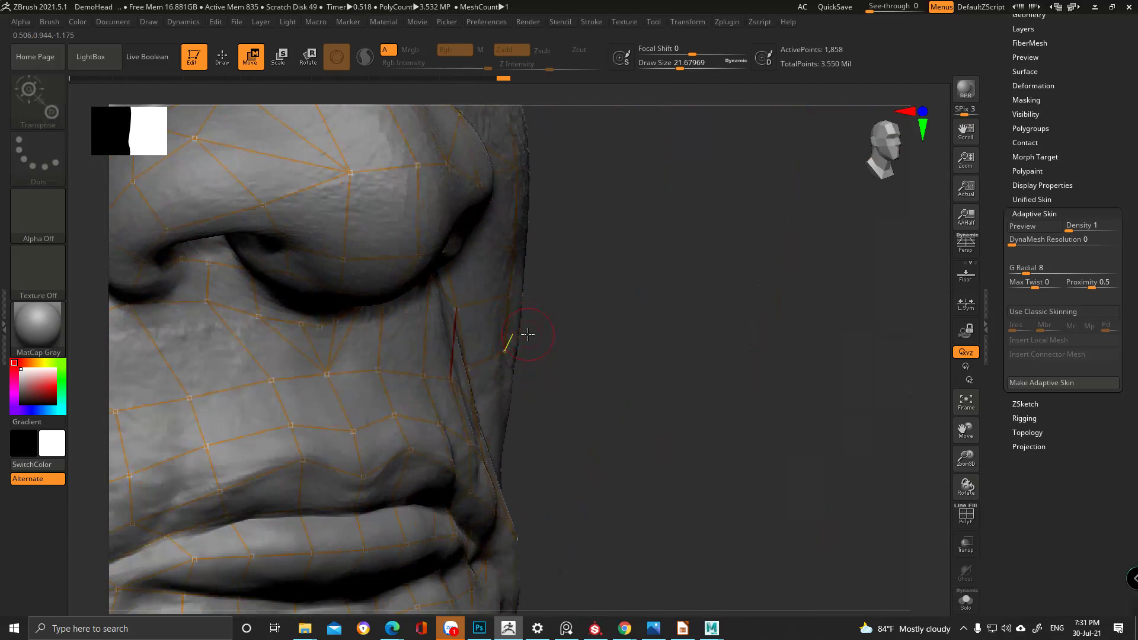
mouse_move(521, 328)
right_mouse_down()
mouse_move(393, 305)
mouse_move(681, 323)
mouse_move(597, 337)
mouse_move(564, 326)
mouse_move(516, 243)
right_mouse_up()
key("q")
left_click(526, 240, "ctrl")
left_click(505, 325)
key("w")
left_click_drag(523, 240, 523, 272)
- Reposition the points along the nasolabial fold and the outer cheek crease for more even spacing
right_click_drag(523, 271, 514, 404, "alt")
left_click_drag(509, 290, 500, 273)
left_click_drag(512, 329, 505, 349)
right_click_drag(549, 375, 476, 219, "alt")
right_click_drag(519, 303, 484, 355)
left_click_drag(546, 388, 566, 401)
- Add points on the outer cheek crease and connect them to the inner cheek point and the cross edge above
key("q")
left_click_drag(493, 359, 489, 361)
left_click_drag(460, 456, 502, 372)
left_click(404, 286, "ctrl")
left_click(520, 305)
left_click(488, 360)
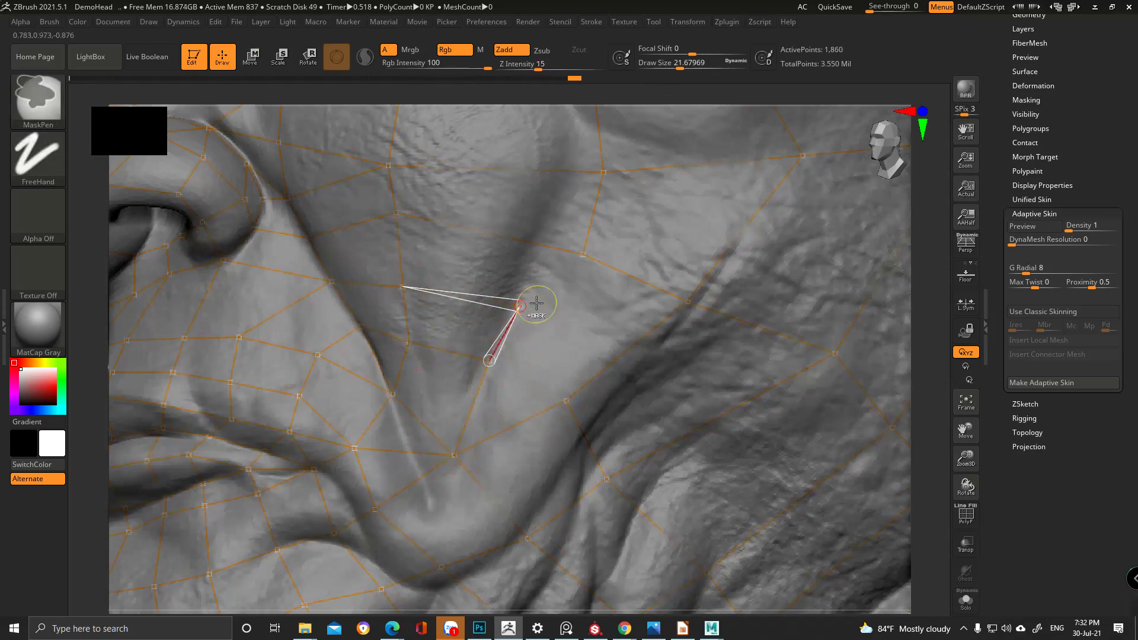
left_click(582, 255)
right_click_drag(582, 254, 543, 381, "alt")
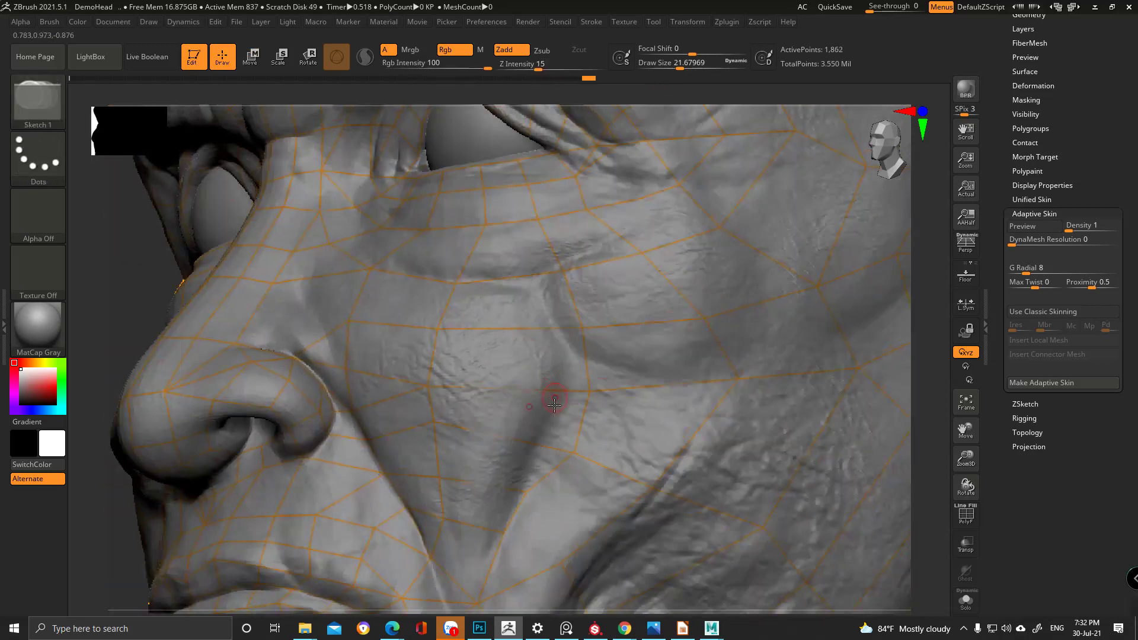
- Move the outer cheek crease points inward and lower the inner cheek point to even out the edge flow
key("w")
left_click_drag(573, 453, 547, 438)
left_click_drag(589, 391, 572, 391)
right_click_drag(624, 413, 504, 380, "alt")
left_click_drag(423, 355, 421, 370)
right_click_drag(548, 402, 539, 396)
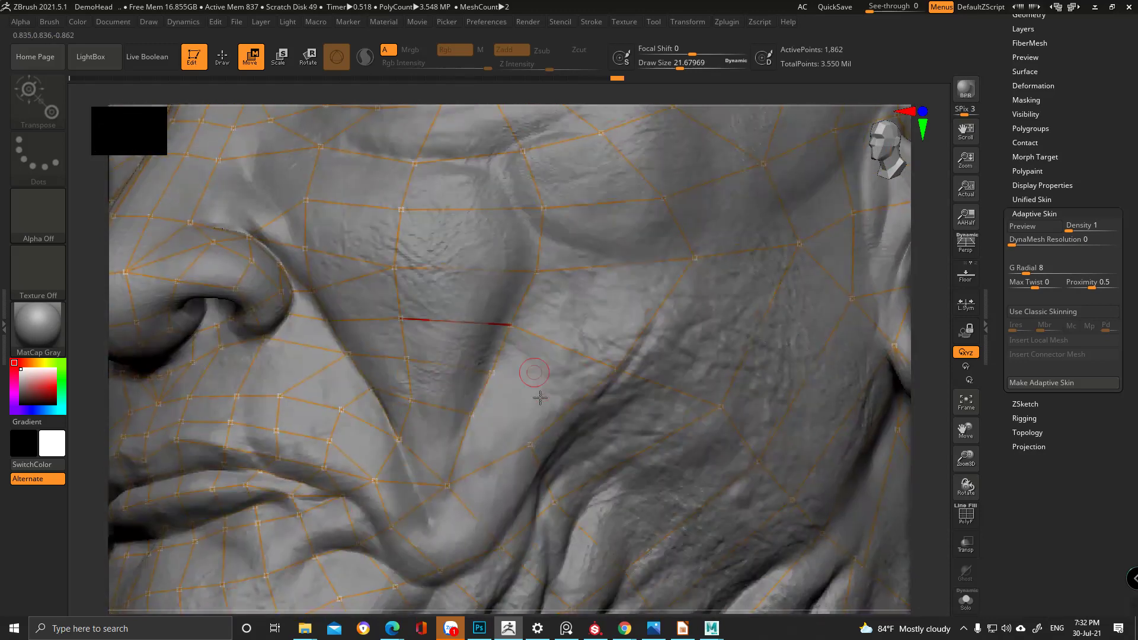
- Draw a new edge from the cheek crease across the jaw to the neck, inserting a point at each cross edge
key("q")
left_click(465, 413, "ctrl")
right_click_drag(525, 441, 618, 408)
key("ctrl")
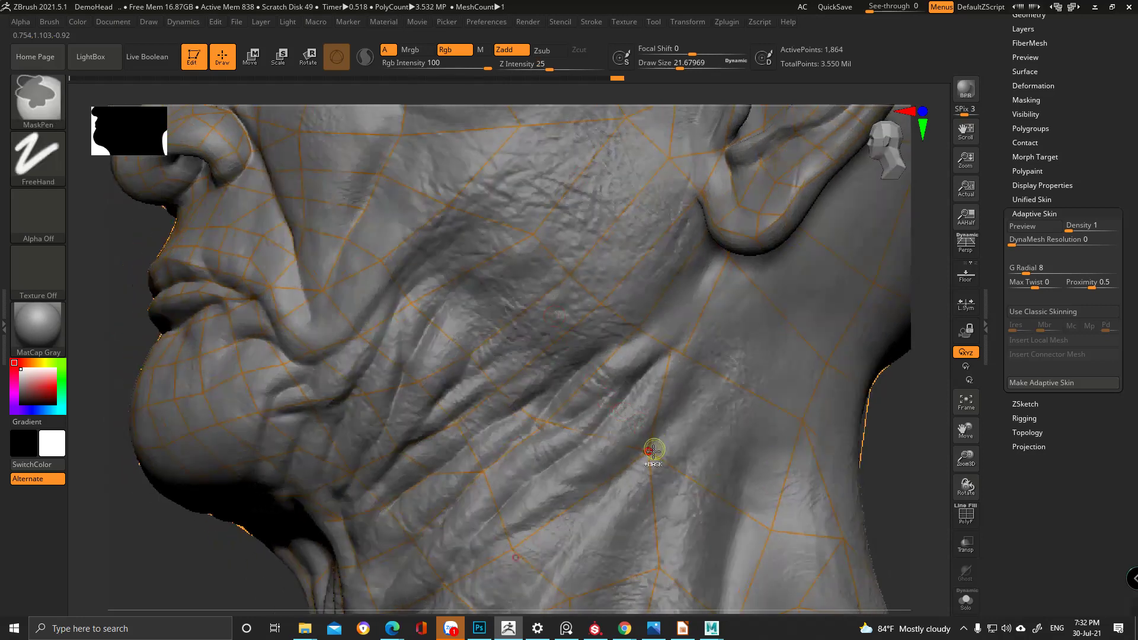
left_click(363, 207, "ctrl")
left_click(413, 232)
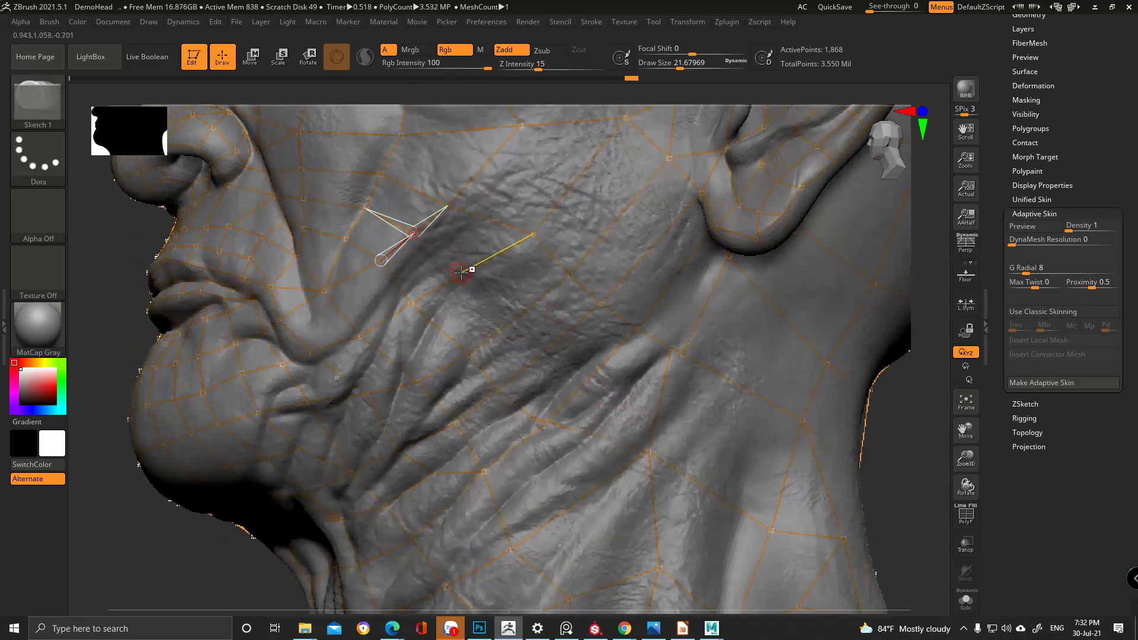
left_click(461, 272)
left_click(511, 319)
left_click(549, 347)
left_click(588, 376)
left_click(649, 451)
key("a")
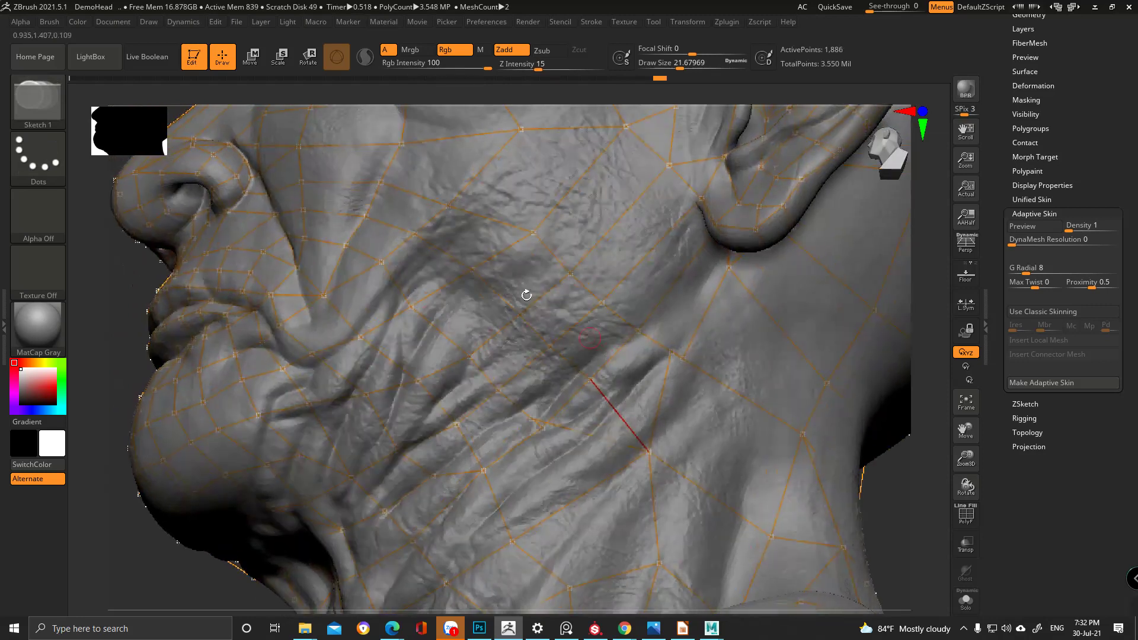
- Reposition the points of the new jaw edge so the quads are evenly spaced
key("w")
left_click_drag(473, 270, 467, 275)
left_click_drag(517, 312, 505, 320)
left_click_drag(467, 355, 466, 349)
left_click_drag(552, 346, 550, 349)
left_click_drag(591, 381, 589, 379)
mouse_move(589, 379)
right_mouse_down("alt")
mouse_move(522, 428)
mouse_move(534, 342)
mouse_move(569, 236)
mouse_move(559, 365)
mouse_move(594, 347)
mouse_move(591, 459)
right_mouse_up("alt")
- Rework the connections between the neck fold point and its neighbouring neck points
key("a")
key("q")
right_click_drag(607, 403, 407, 266)
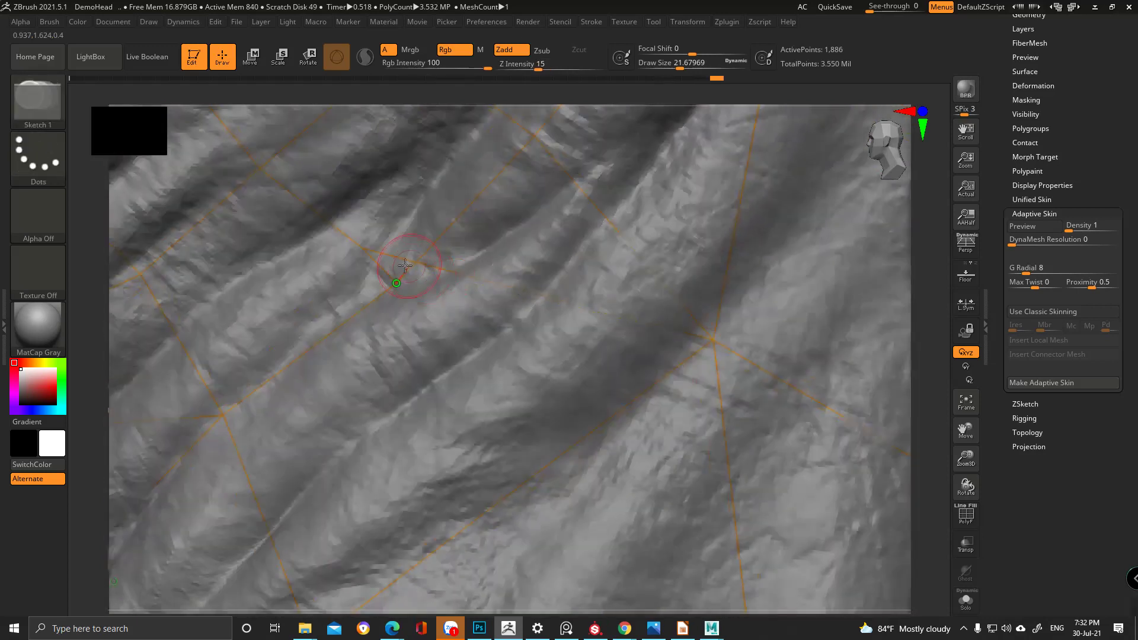
right_click_drag(486, 285, 490, 285, "ctrl")
right_click_drag(491, 285, 540, 361, "alt")
left_click(487, 389)
left_click(692, 423)
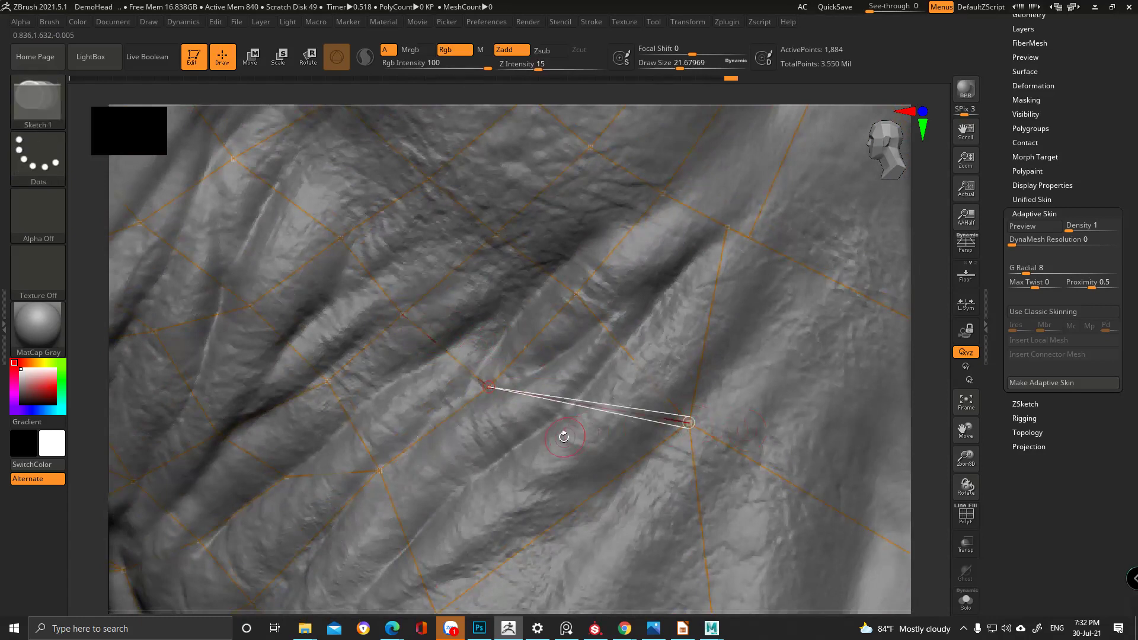
right_click_drag(563, 436, 545, 304)
left_click(473, 511)
- Adjust the points along the neck folds and lower jaw to smooth the new edge's flow
right_click_drag(514, 351, 542, 328, "ctrl")
key("w")
left_click_drag(554, 320, 546, 322)
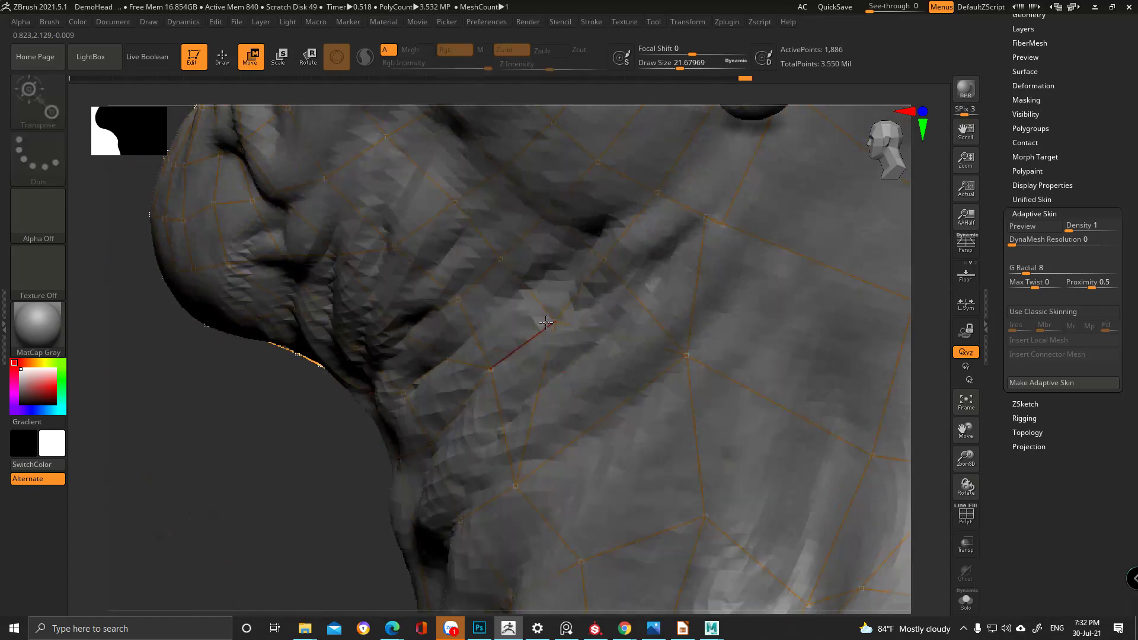
right_click_drag(548, 322, 587, 286)
right_click_drag(629, 237, 585, 338, "alt")
left_click_drag(581, 354, 583, 362)
left_click_drag(527, 310, 528, 314)
left_click_drag(451, 362, 456, 365)
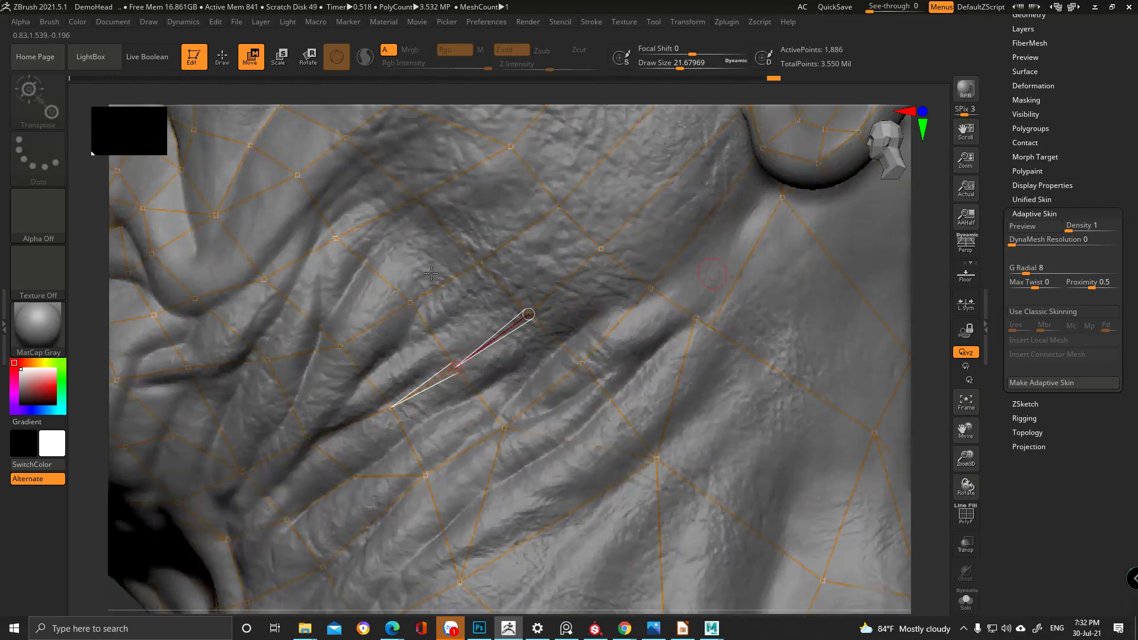
left_click_drag(409, 302, 410, 310)
left_click_drag(479, 261, 479, 263)
- Shift the row of points running from the cheek across the jaw toward the neck below the ear for even spacing
right_click_drag(488, 218, 444, 365, "alt")
left_click_drag(468, 293, 462, 272)
left_click_drag(354, 234, 370, 219)
left_click_drag(259, 203, 268, 202)
left_click_drag(382, 220, 381, 214)
left_click_drag(462, 273, 465, 259)
left_click_drag(519, 351, 535, 314)
left_click_drag(558, 395, 586, 353)
left_click_drag(607, 434, 627, 411)
right_click_drag(552, 503, 413, 346, "alt")
right_click_drag(562, 338, 521, 312)
key("q")
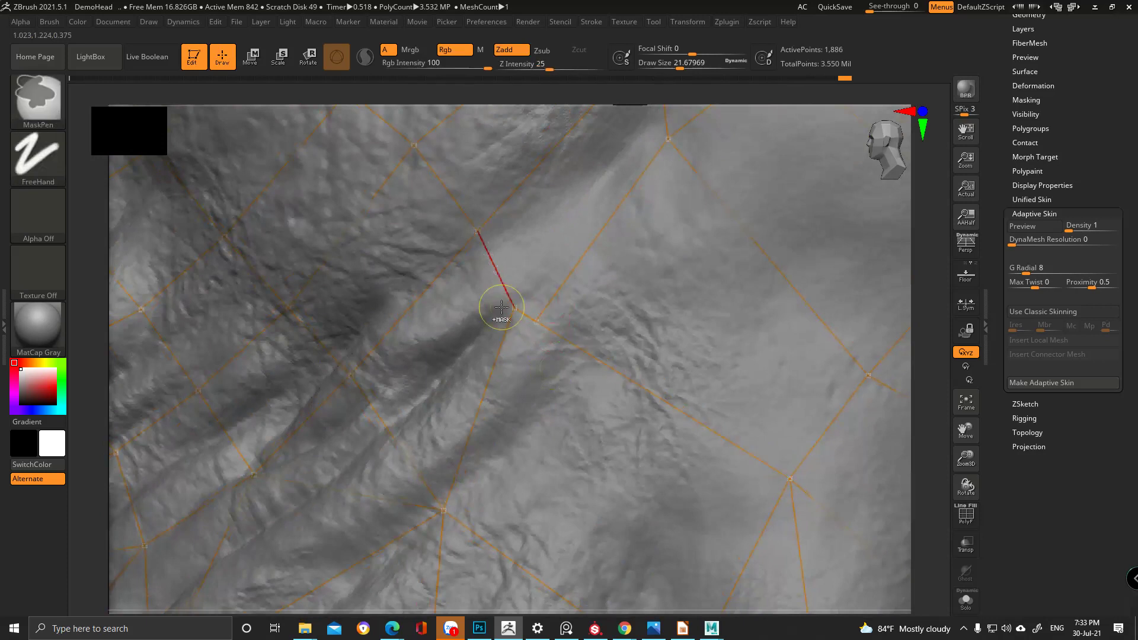
- Rework the edges meeting at the neck point below the earlobe and connect it to the neighbouring point farther back on the neck
left_click(477, 231, "ctrl")
left_click(535, 320)
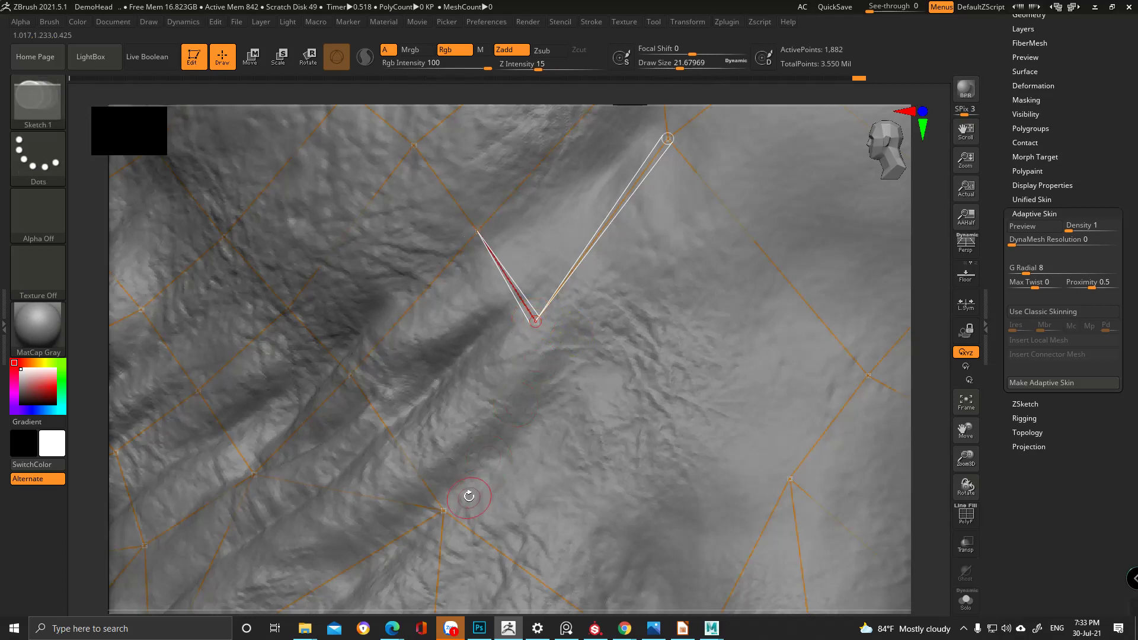
left_click(443, 510)
left_click(536, 324, "ctrl")
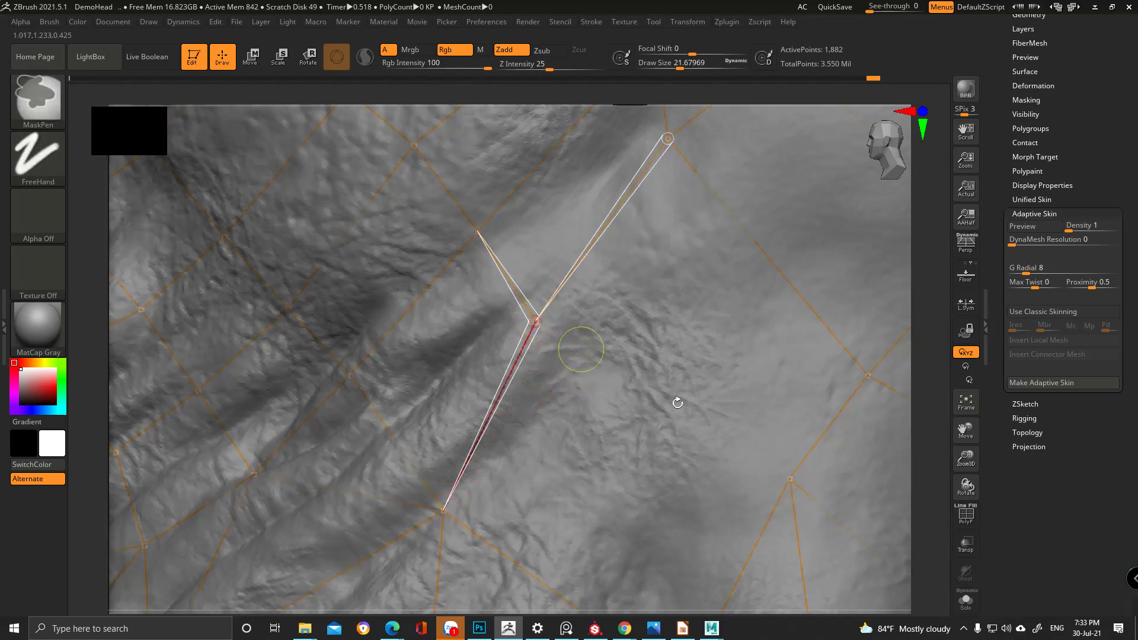
left_click(791, 478)
key("ctrl+z")
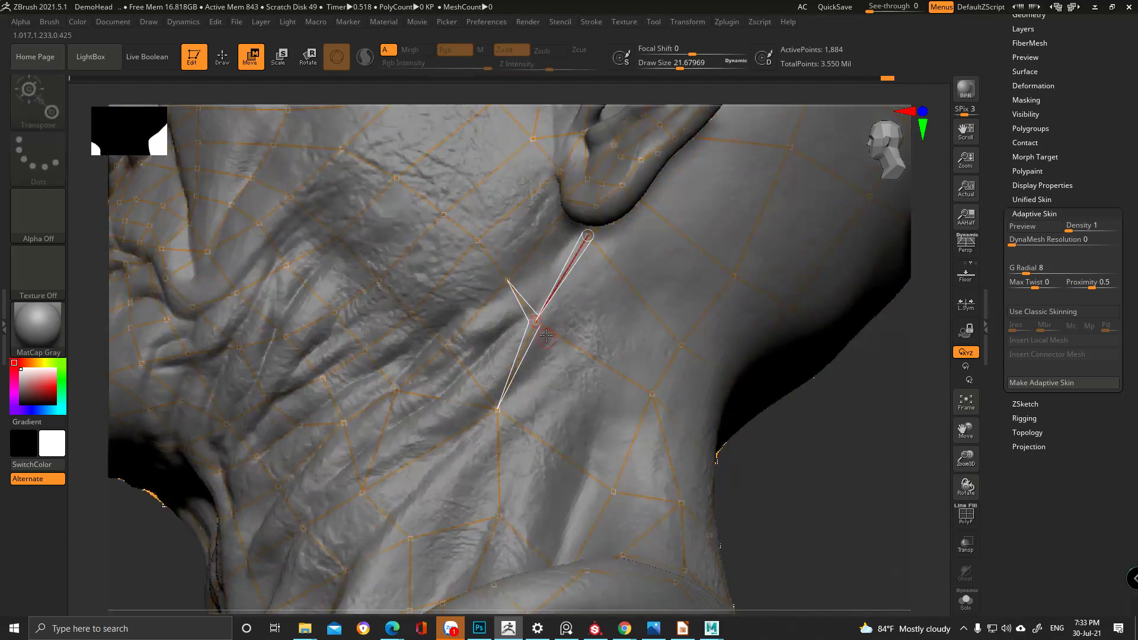
key("ctrl+z")
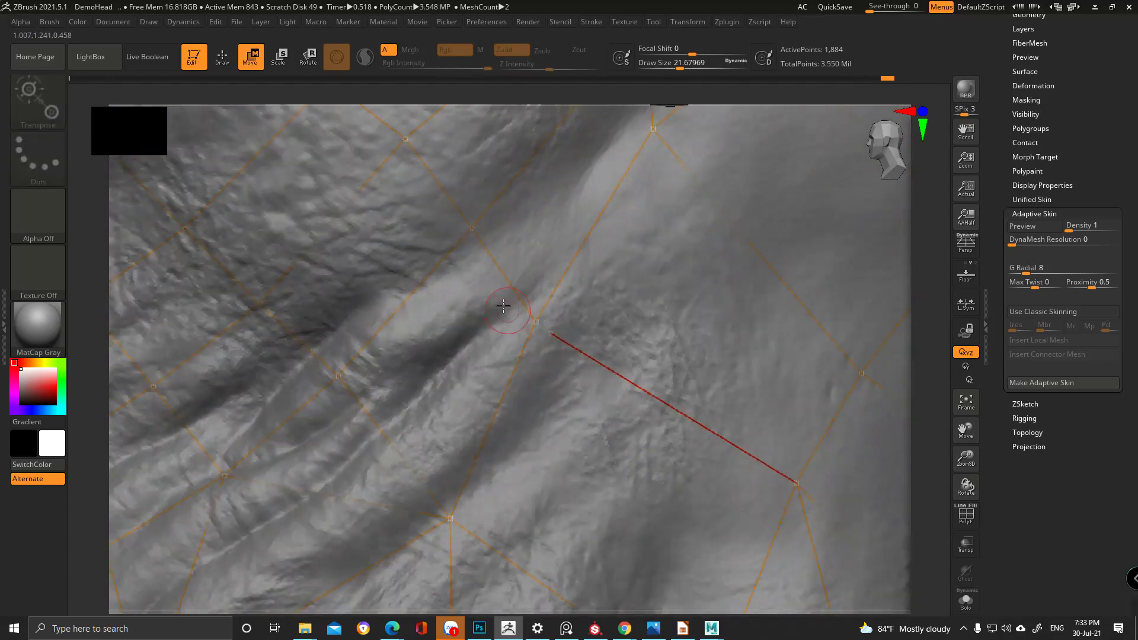
key("ctrl+z")
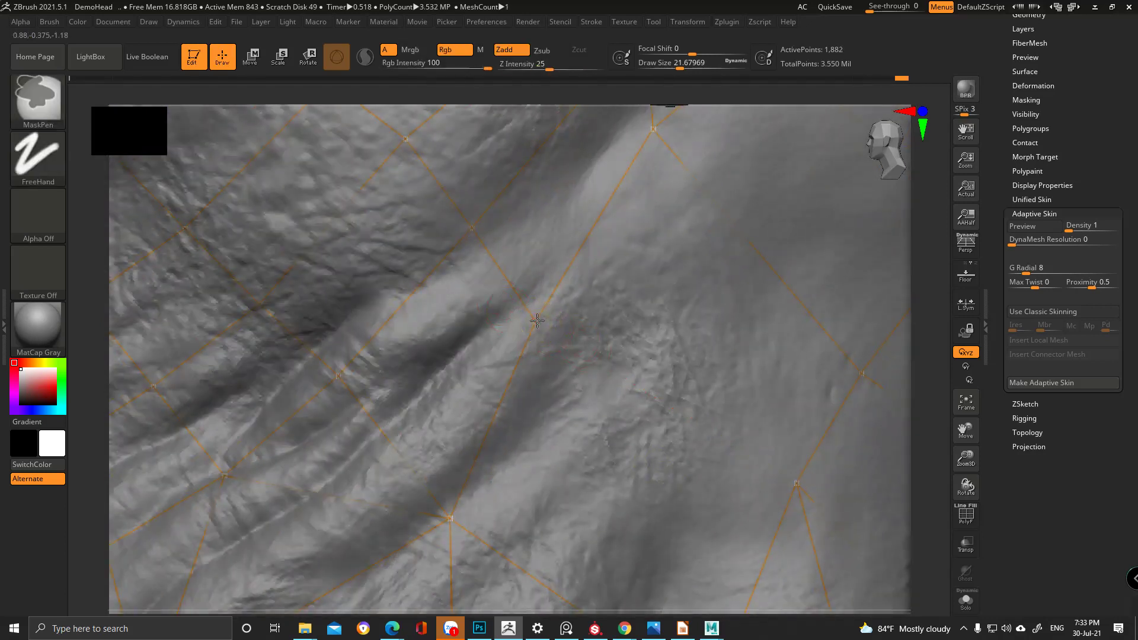
left_click(795, 487)
key("w")
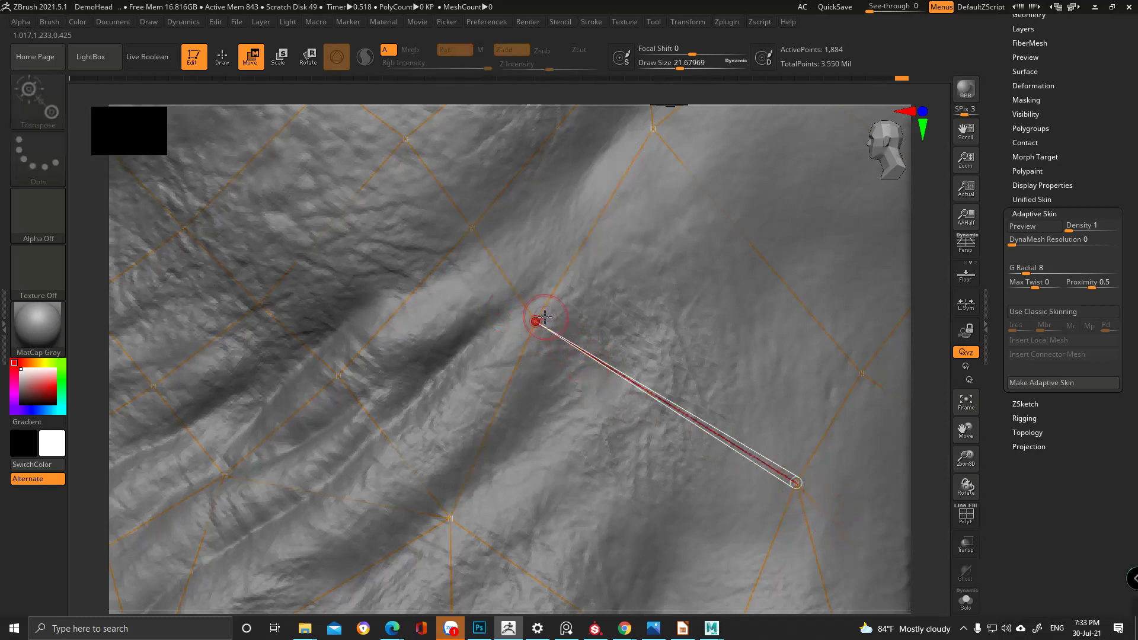
- Reposition the neck points below and behind the earlobe so the surrounding quads are evenly spaced
left_click_drag(534, 325, 574, 339)
right_click_drag(575, 339, 572, 306, "alt")
left_click_drag(595, 301, 627, 325)
left_click_drag(712, 218, 767, 203)
right_click_drag(767, 203, 477, 376, "alt")
right_click_drag(582, 351, 559, 333, "ctrl")
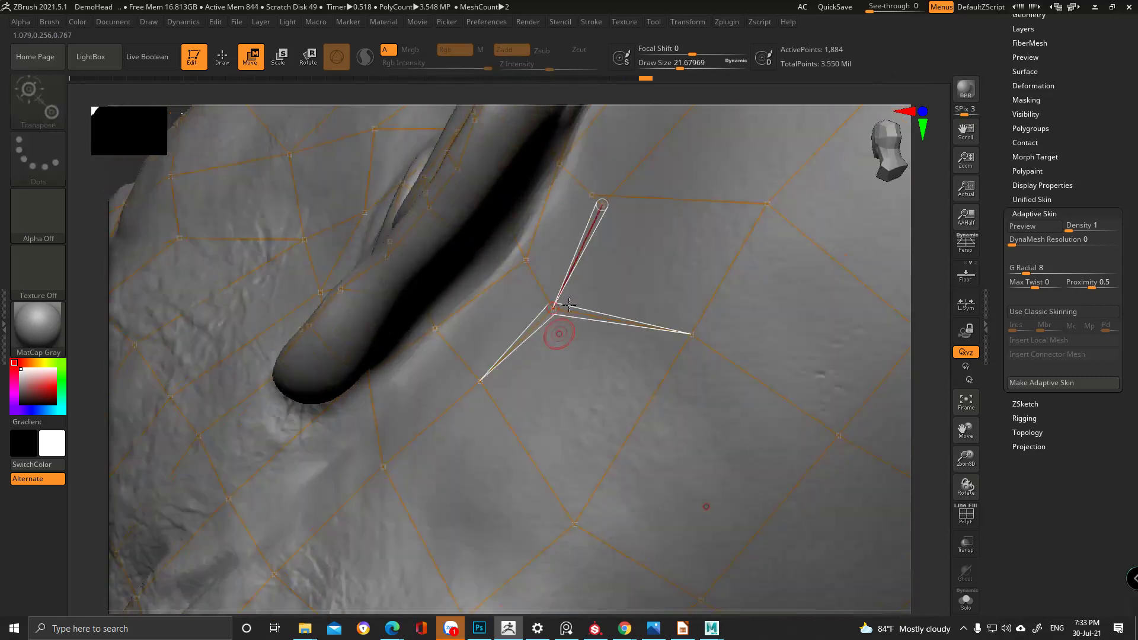
right_click_drag(590, 262, 544, 327)
right_click_drag(609, 284, 558, 299)
- Reconnect the point behind the ear to its neighbours on the skull and ear base, and shift it for even spacing
key("q")
right_click_drag(557, 299, 592, 366, "ctrl")
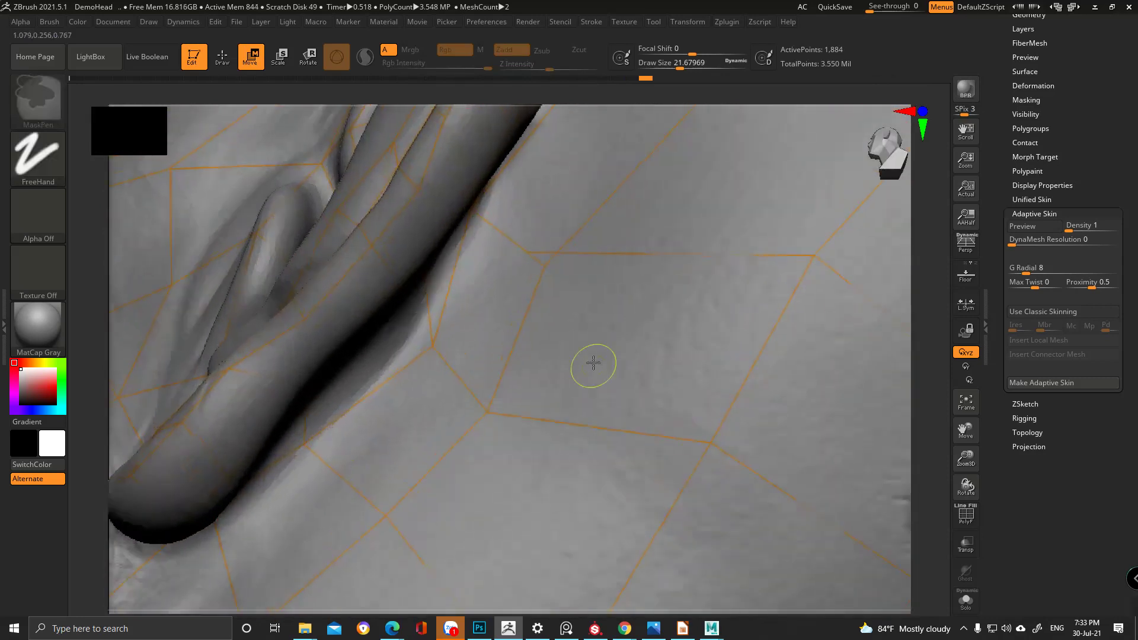
left_click(545, 266, "ctrl")
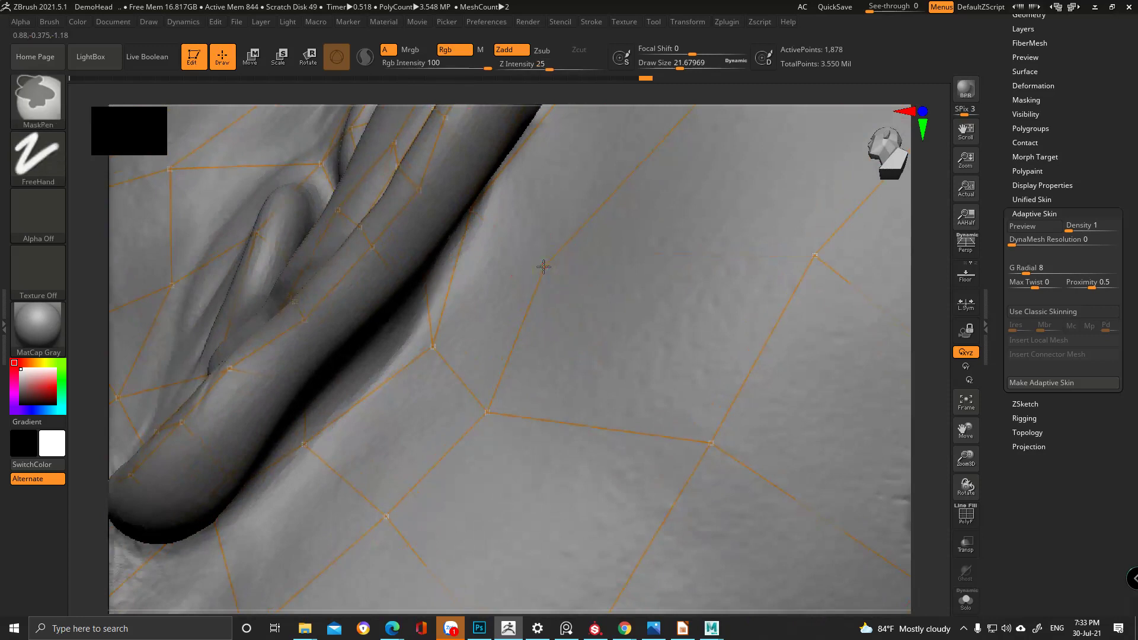
left_click(815, 255)
right_click_drag(640, 302, 585, 277)
left_click(563, 289, "ctrl")
left_click(499, 243)
key("w")
left_click_drag(565, 289, 600, 280)
- Move the points behind the ear and on the lower back of the skull to straighten the edge rows
right_click_drag(634, 289, 640, 261, "ctrl")
right_click_drag(640, 260, 675, 315)
left_click_drag(714, 302, 711, 340)
right_click_drag(655, 416, 615, 273, "alt")
left_click_drag(614, 274, 589, 326)
left_click_drag(738, 367, 718, 399)
right_click_drag(792, 387, 521, 263)
left_click_drag(580, 273, 564, 303)
right_click_drag(578, 269, 588, 337, "ctrl")
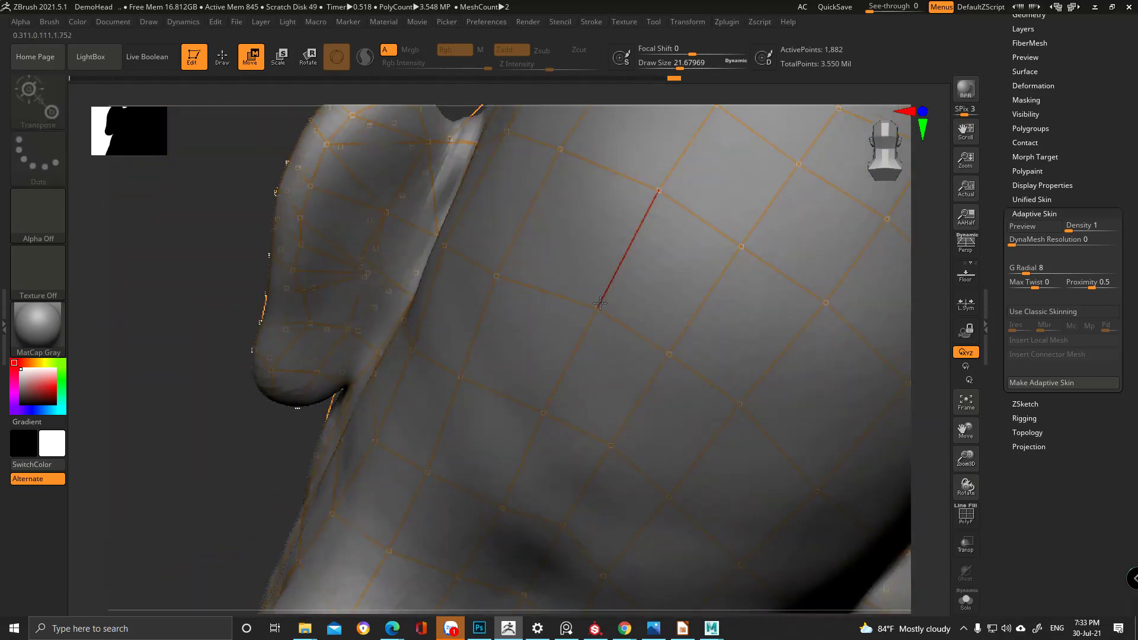
left_click_drag(590, 312, 663, 356)
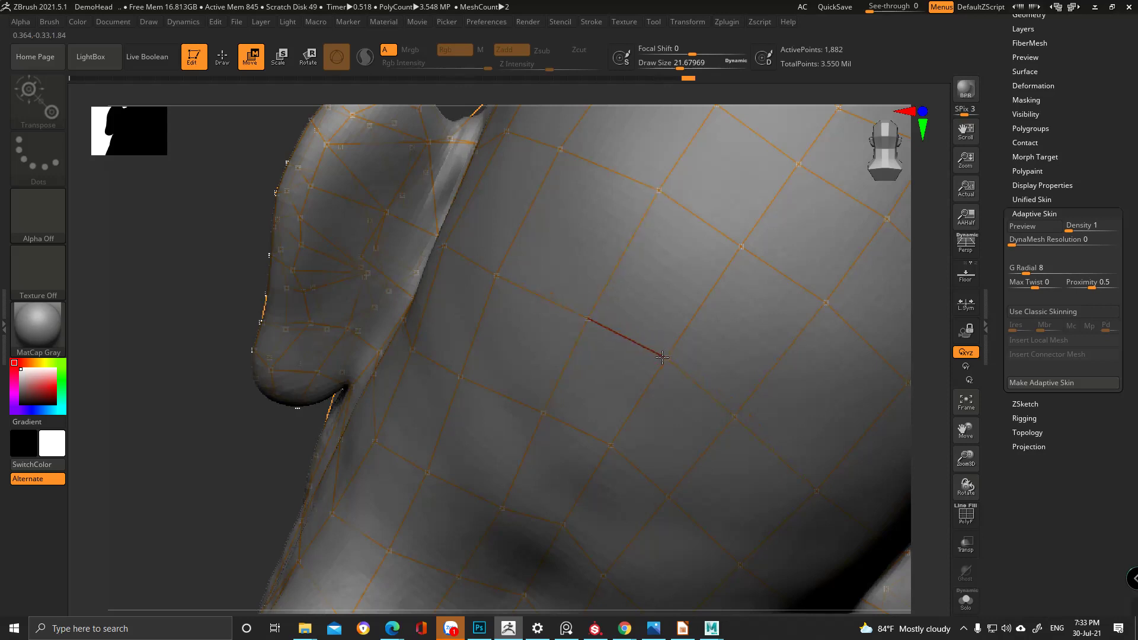
- Fine-tune the spacing of the rows running from behind the ear toward the back of the head
right_click_drag(661, 355, 394, 229)
left_click(363, 248)
left_click_drag(362, 250, 367, 250)
left_click(337, 322)
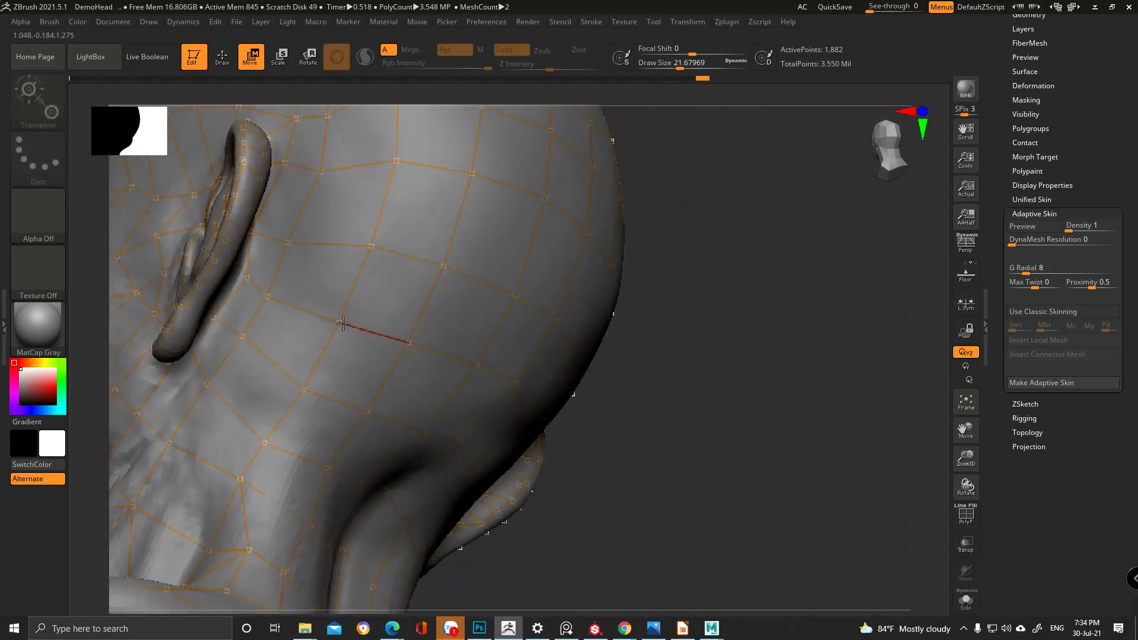
left_click_drag(288, 243, 294, 243)
- Shift the points on the upper back of the skull downward to even out the quads beside the crown
right_click_drag(371, 145, 344, 303, "alt")
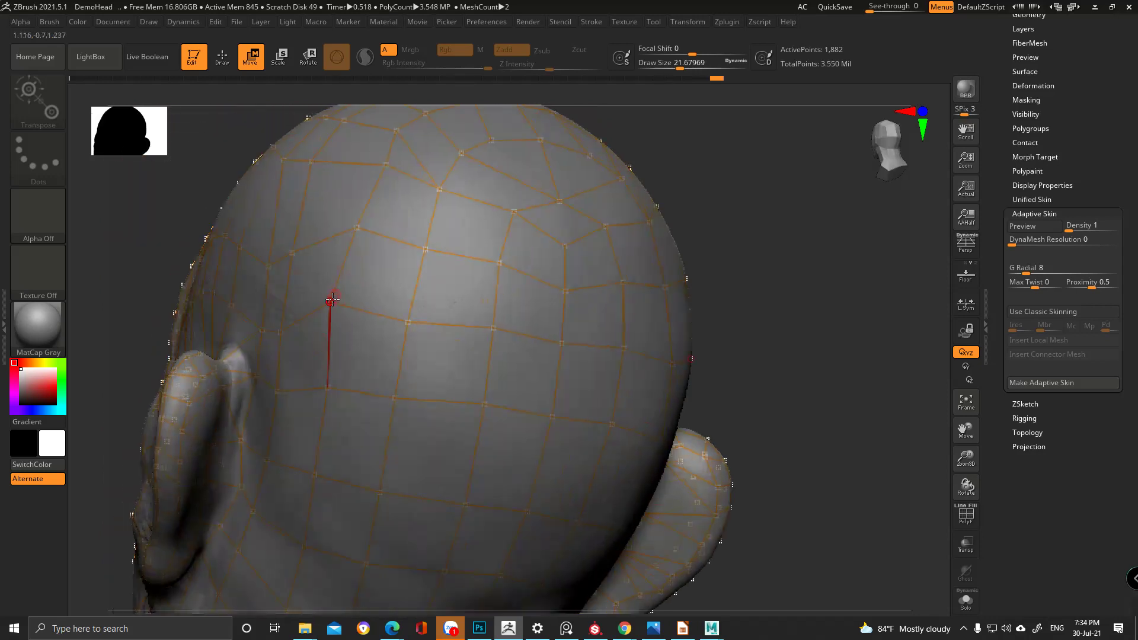
left_click(335, 314)
left_click_drag(360, 224, 358, 237)
right_click_drag(375, 196, 365, 251, "alt")
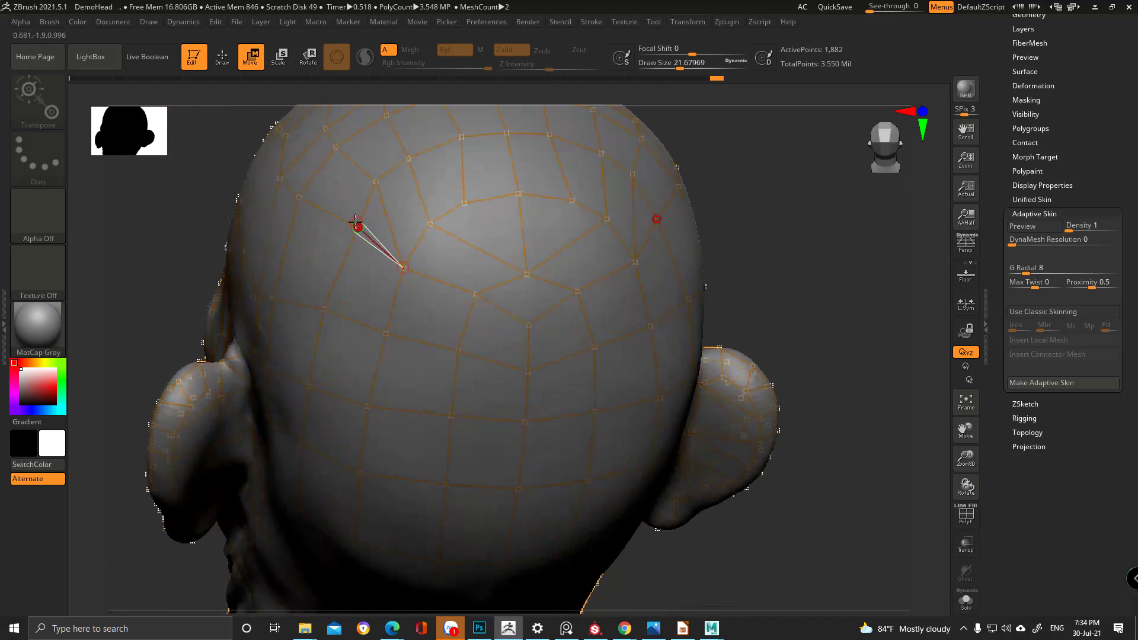
left_click(341, 247)
left_click(401, 274)
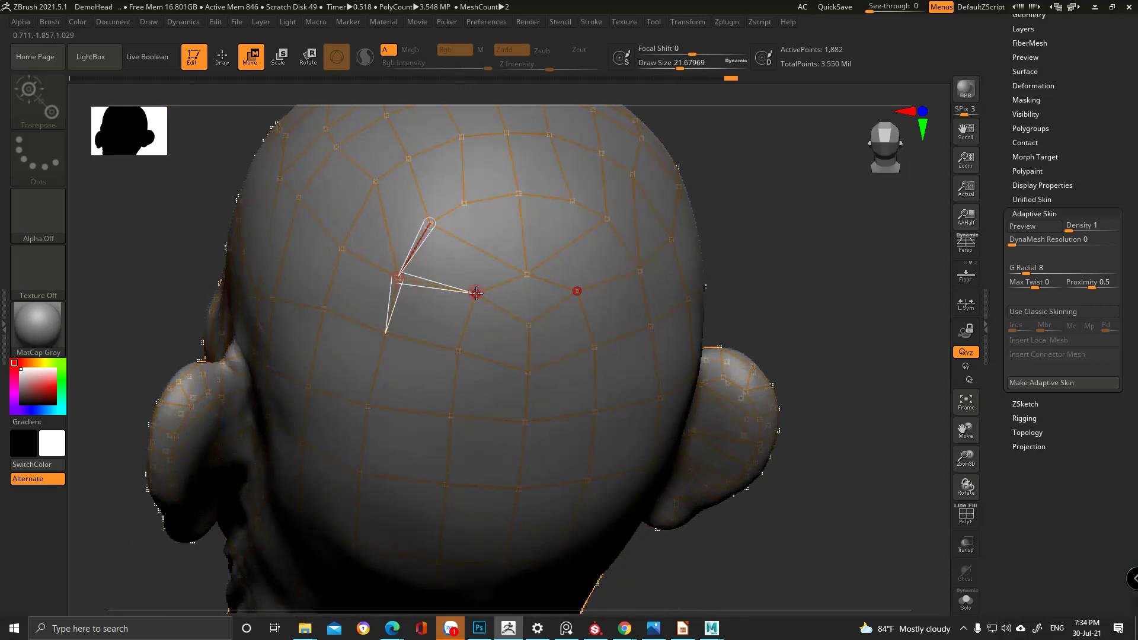
- Connect the upper and lower points of the diamond-shaped face on the centre line at the back of the head
key("q")
mouse_move(536, 287)
right_mouse_down("ctrl")
mouse_move(524, 219)
mouse_move(605, 259)
mouse_move(560, 347)
mouse_move(584, 386)
mouse_move(610, 389)
right_mouse_up("ctrl")
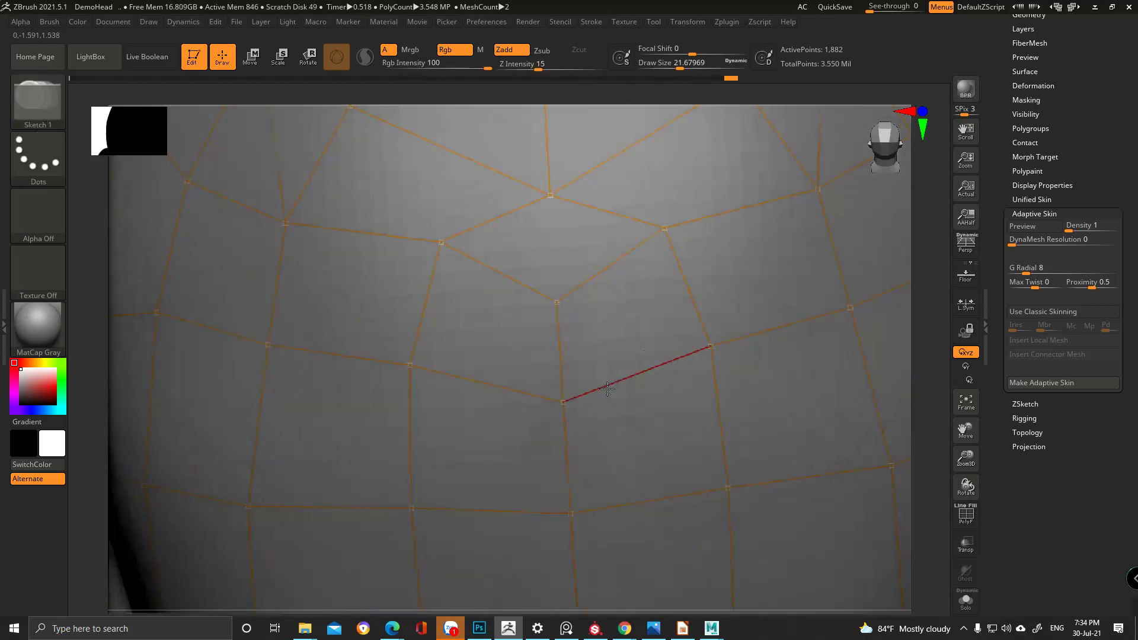
left_click(548, 195, "ctrl")
left_click(557, 302)
mouse_move(595, 302)
right_mouse_down("ctrl")
mouse_move(494, 253)
mouse_move(518, 297)
right_mouse_up("ctrl")
- Reposition the points around the new centre-line edge to smooth the rows across the back of the head
key("w")
left_click_drag(521, 279, 512, 301)
left_click(505, 344)
right_click_drag(504, 344, 428, 333)
left_click(422, 349)
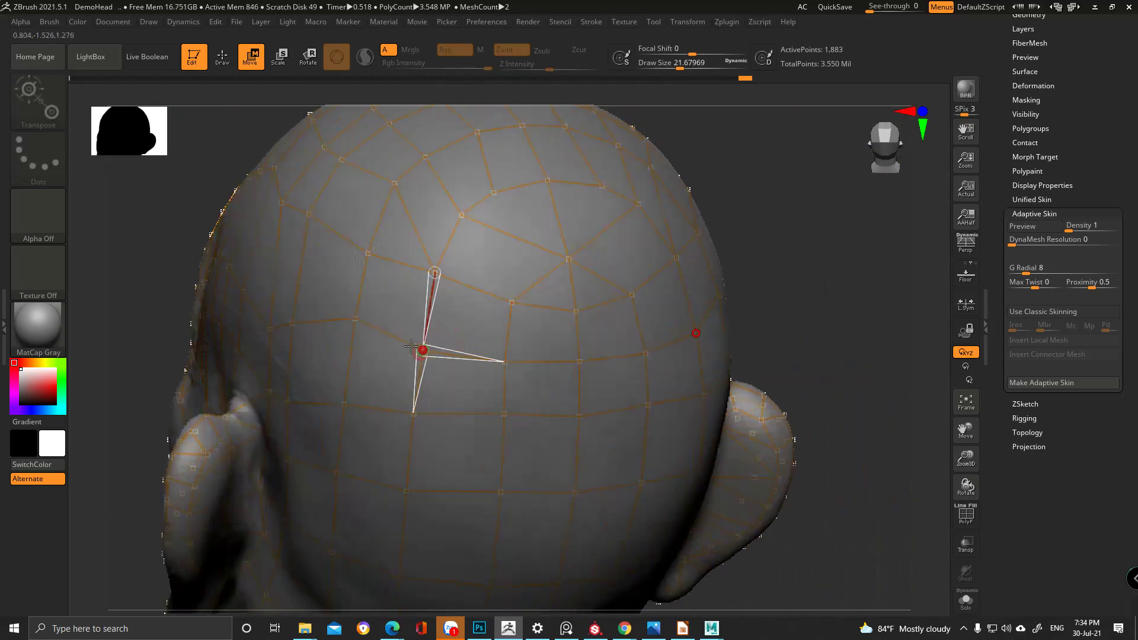
left_click_drag(358, 318, 351, 337)
mouse_move(391, 314)
right_mouse_down()
mouse_move(404, 348)
mouse_move(509, 307)
right_mouse_up()
- Add an edge through a new point beside the crown's centre line, and adjust that point and the centre point
key("q")
left_click(479, 250)
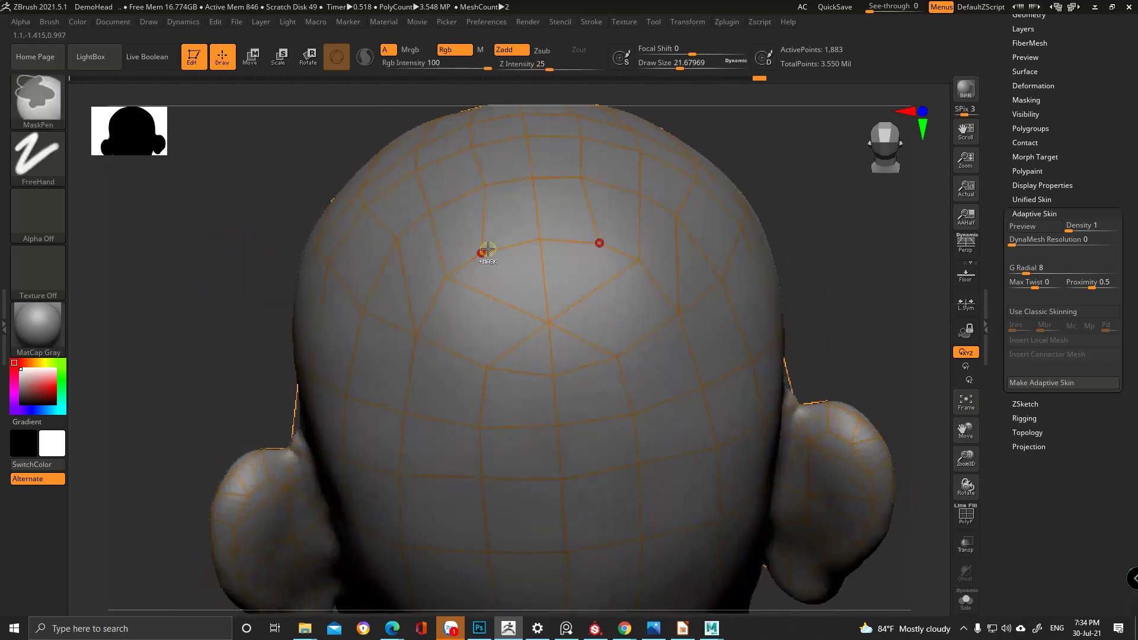
left_click(489, 299)
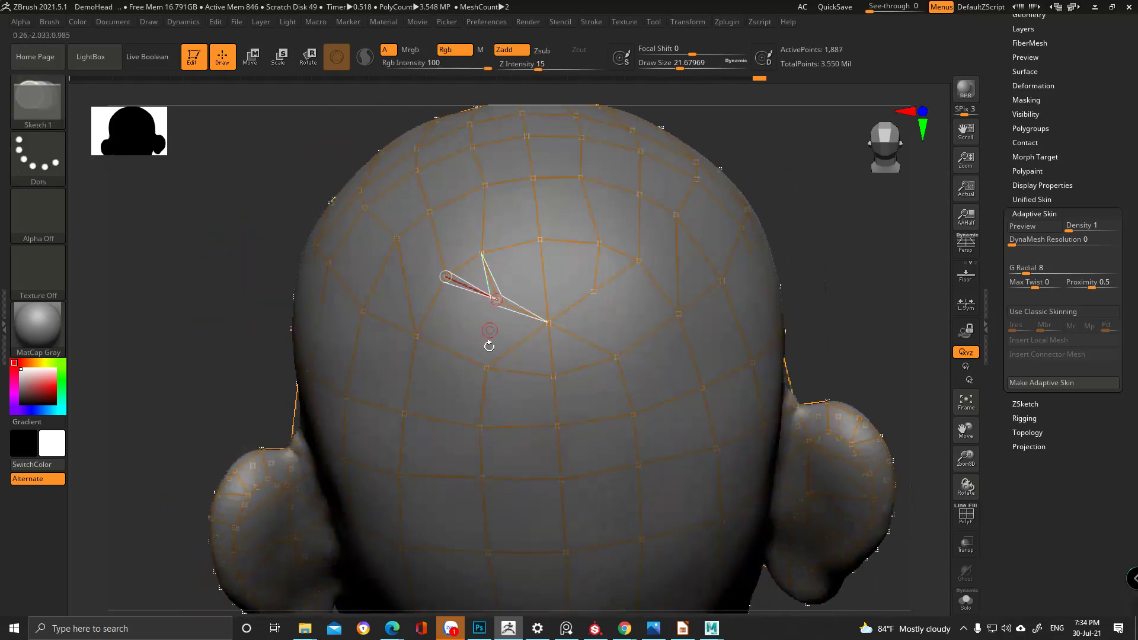
left_click(488, 364)
key("w")
left_click_drag(498, 300, 489, 304)
left_click_drag(552, 327, 550, 308)
mouse_move(486, 275)
right_mouse_down("alt")
mouse_move(512, 324)
mouse_move(504, 314)
right_mouse_up("alt")
- Add a connecting edge from the side of the crown to the neighbouring point nearer the centre, and reposition the adjoining point
key("q")
left_click(405, 291, "ctrl")
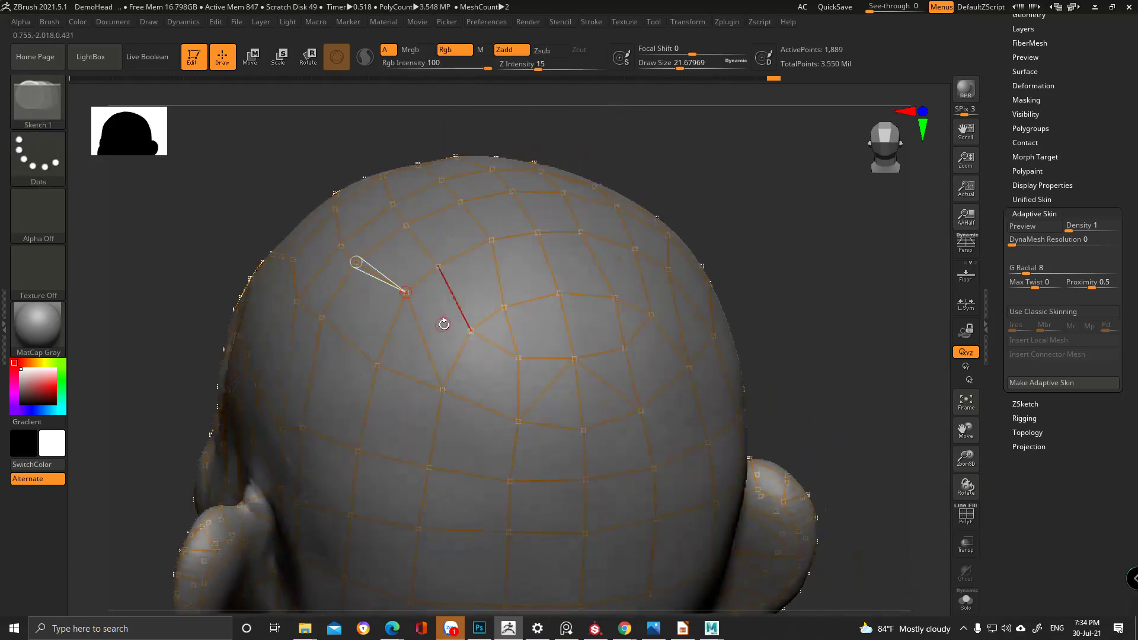
left_click(470, 330)
left_click_drag(473, 344, 501, 314)
key("w")
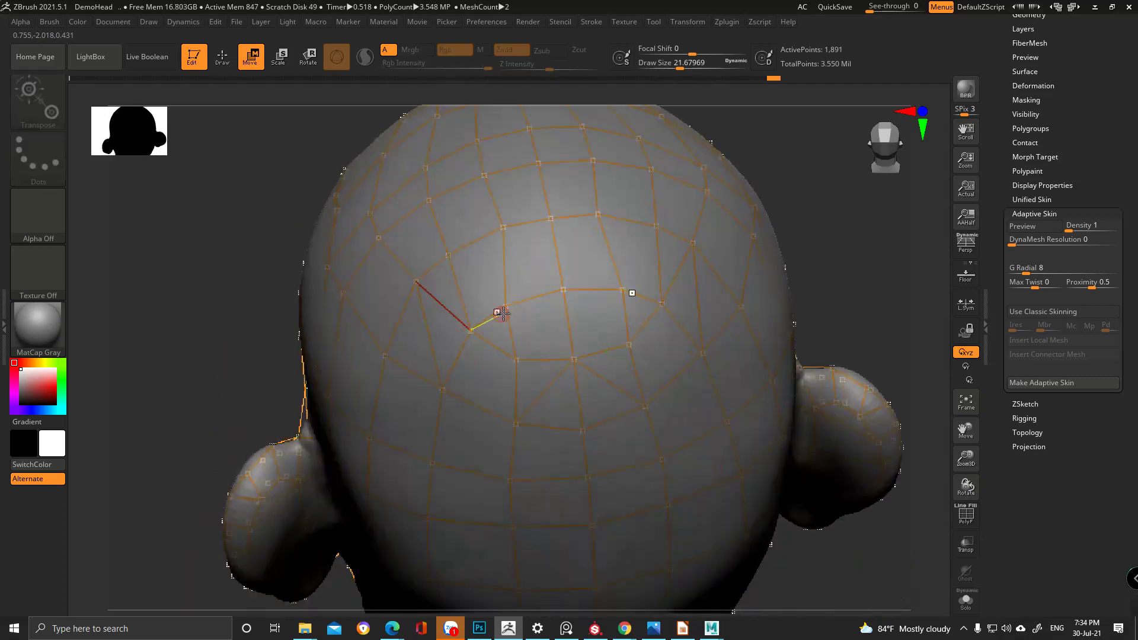
- Lower the points around the crown so the new quads are more regular
right_click_drag(432, 165, 593, 249, "alt")
right_click_drag(360, 333, 522, 350, "alt")
left_click_drag(499, 367, 493, 390)
left_click_drag(458, 346, 456, 359)
right_click_drag(463, 264, 401, 282, "alt")
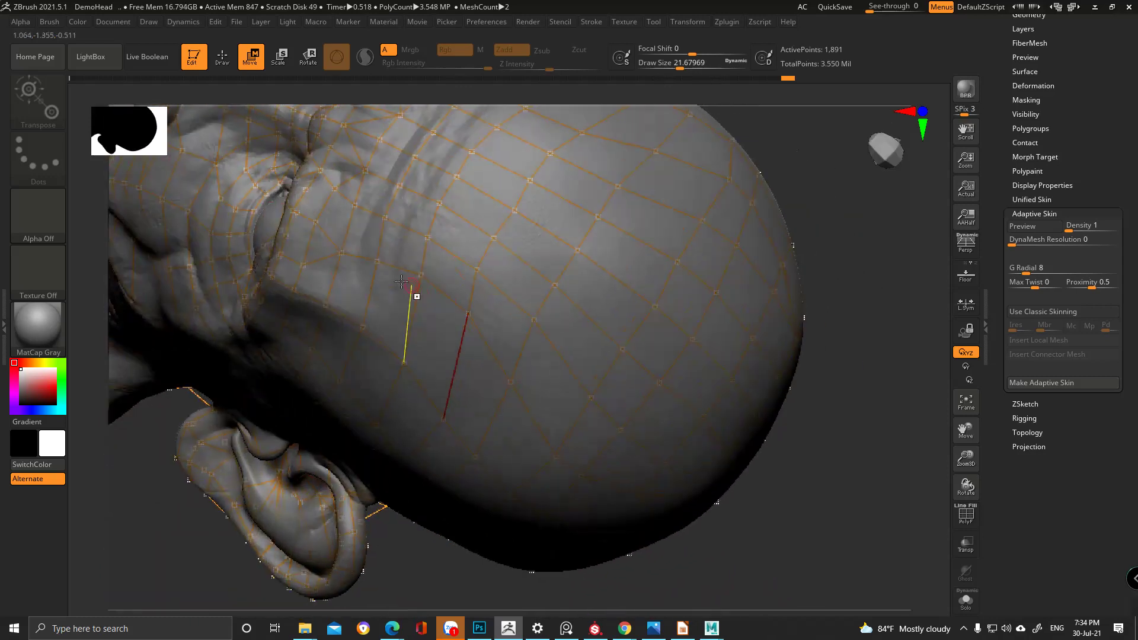
- Shift the points from the upper temple across the side of the skull to even out the edge flow
mouse_move(377, 261)
left_mouse_down()
mouse_move(432, 276)
mouse_move(409, 271)
mouse_move(468, 326)
mouse_move(462, 338)
left_mouse_up()
right_click_drag(462, 338, 424, 299)
left_click_drag(419, 297, 465, 372)
left_click_drag(510, 322, 499, 312)
left_click_drag(543, 279, 530, 265)
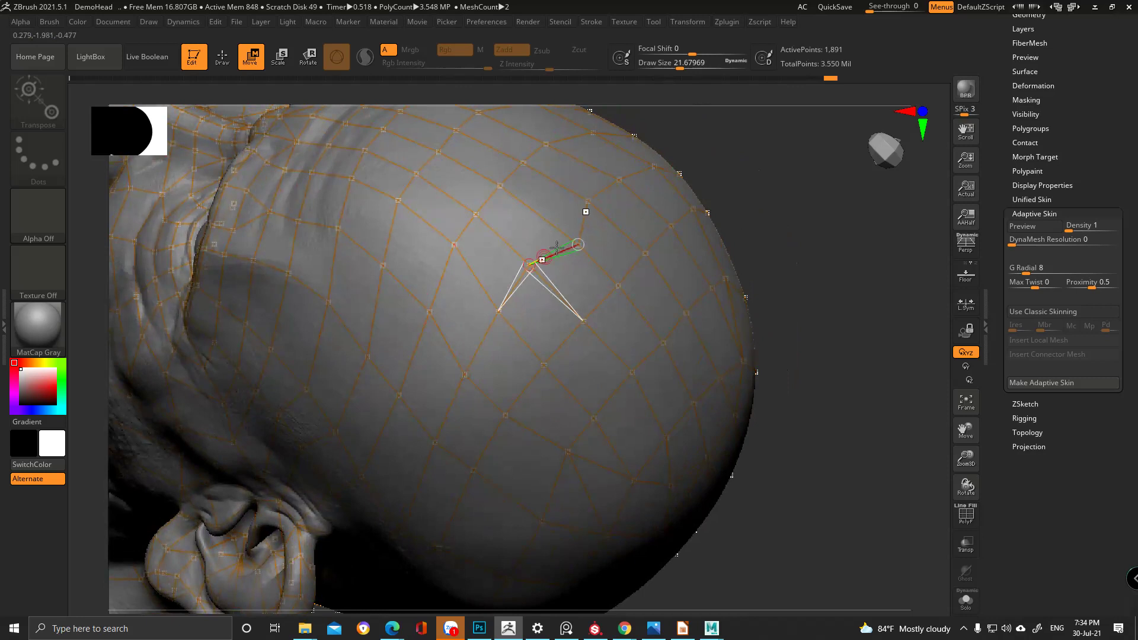
mouse_move(499, 186)
left_mouse_down()
mouse_move(571, 234)
mouse_move(561, 226)
left_mouse_up()
- Adjust the points on the side of the skull above and behind the ear to balance the quad sizes
right_click_drag(511, 326, 498, 167)
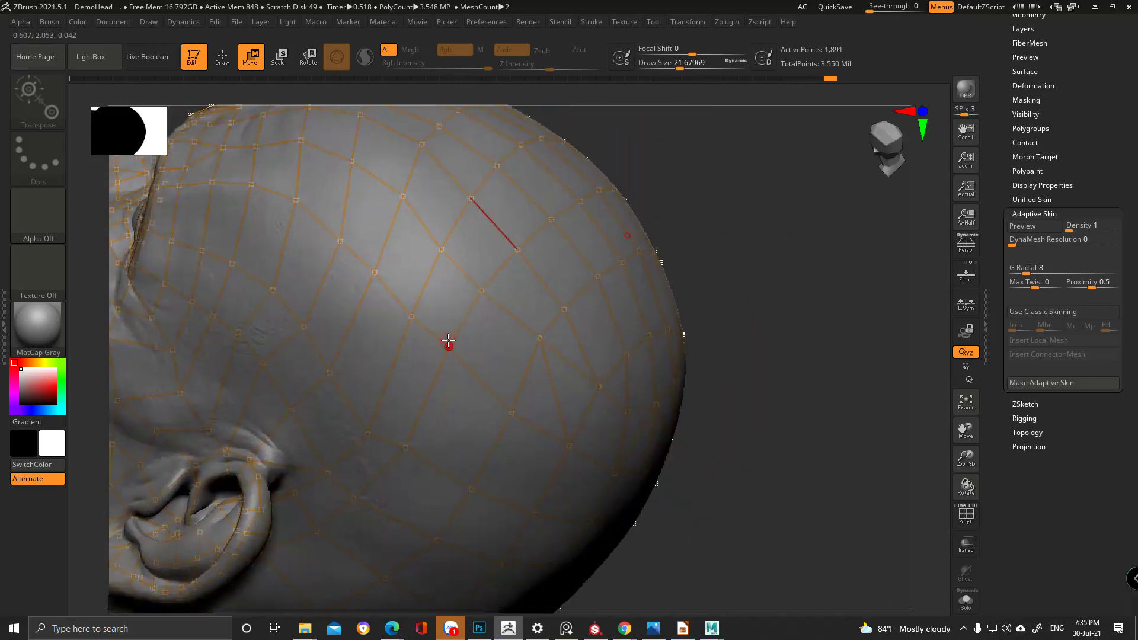
left_click(460, 369)
left_click_drag(407, 447, 412, 462)
right_click_drag(412, 462, 409, 374, "alt")
right_click_drag(388, 423, 306, 460)
left_click_drag(305, 460, 339, 421)
left_click_drag(307, 460, 321, 472)
right_click_drag(473, 330, 412, 377)
left_click_drag(374, 348, 366, 356)
left_click_drag(350, 288, 344, 299)
- Nudge the points on the upper side and rear of the skull to smooth the rows toward the crown
right_click_drag(369, 281, 335, 287)
left_click_drag(335, 287, 323, 283)
left_click_drag(398, 266, 389, 276)
left_click_drag(355, 229, 354, 234)
left_click_drag(434, 342, 431, 351)
left_click(449, 416)
right_click_drag(448, 443, 418, 377, "alt")
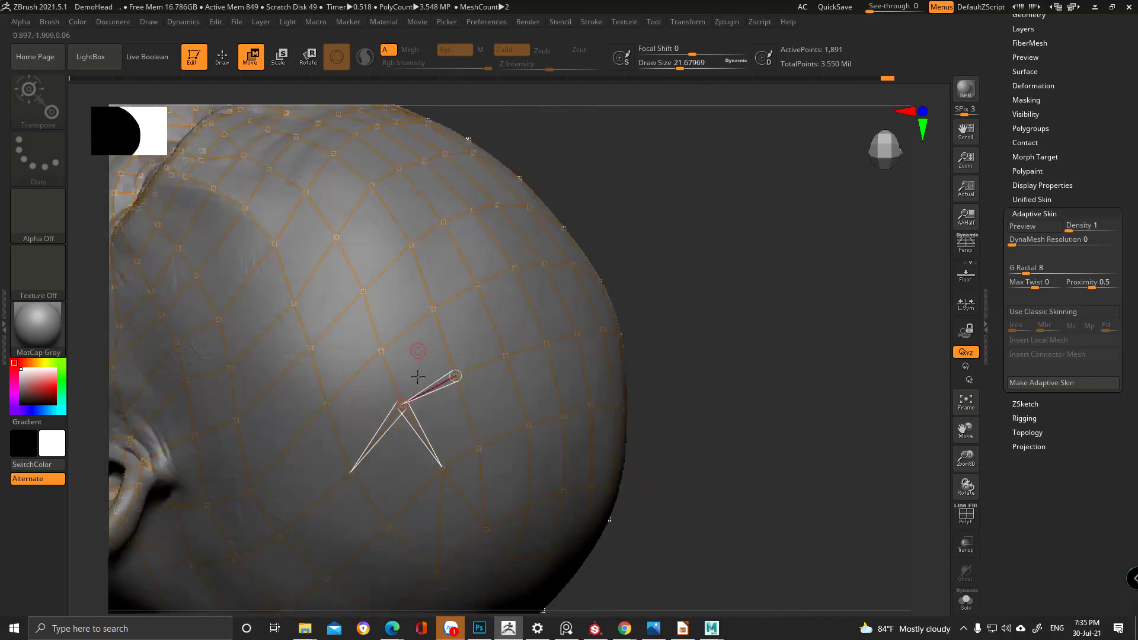
left_click_drag(406, 404, 407, 414)
- Align the points along the top of the head so the rows run evenly from the forehead to the crown
right_click_drag(464, 394, 456, 378)
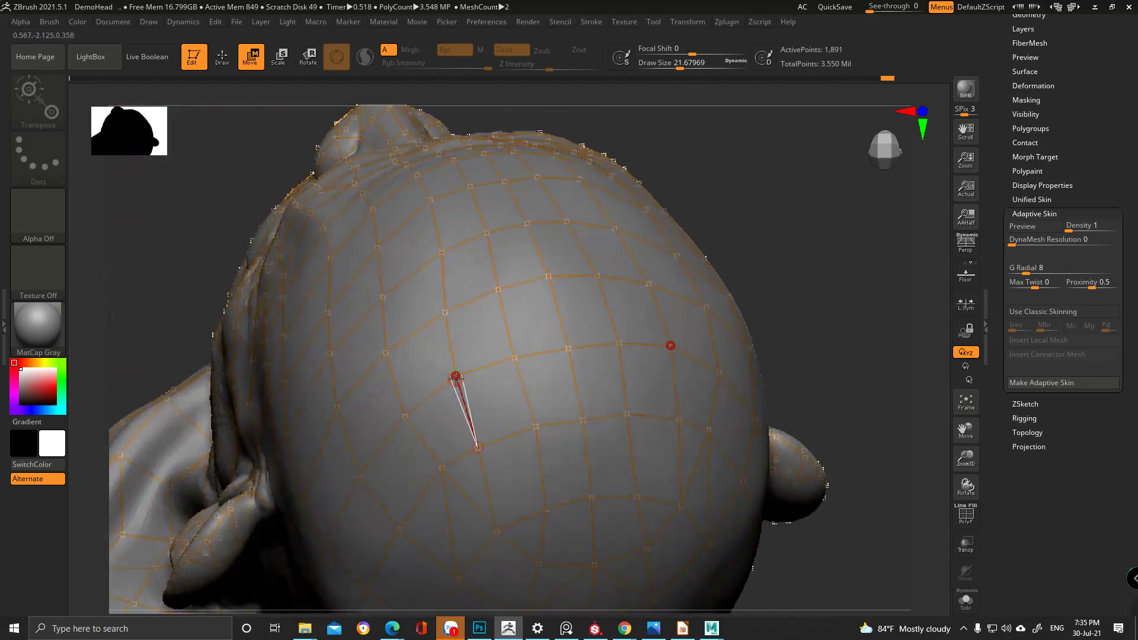
left_click_drag(441, 252, 439, 209)
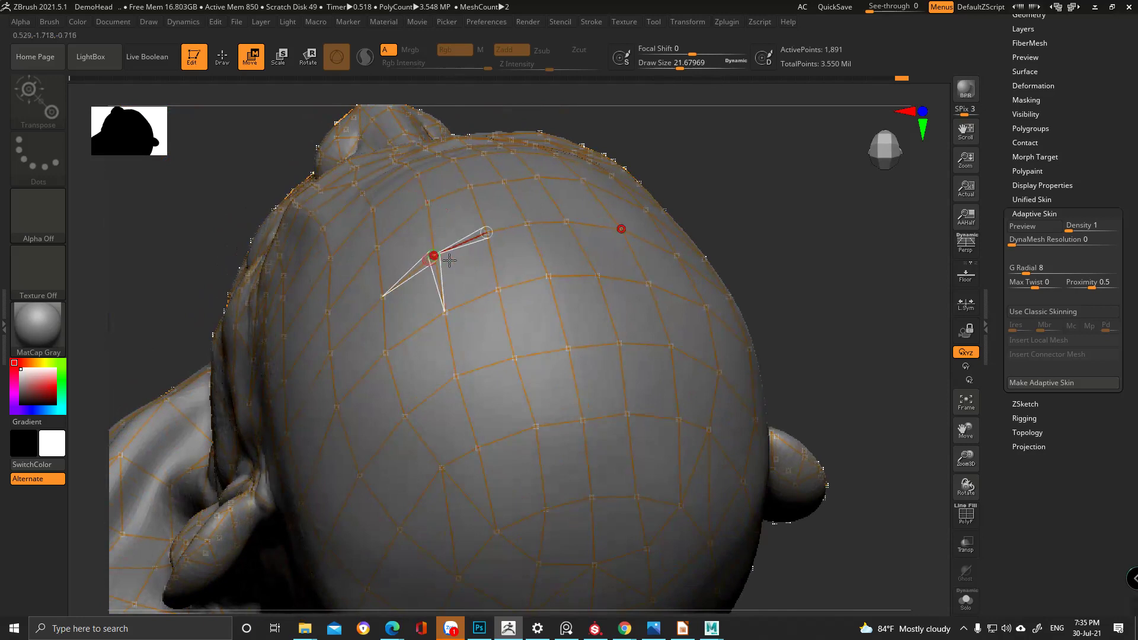
left_click_drag(496, 293, 501, 290)
left_click_drag(442, 315, 527, 358)
right_click_drag(599, 363, 516, 280)
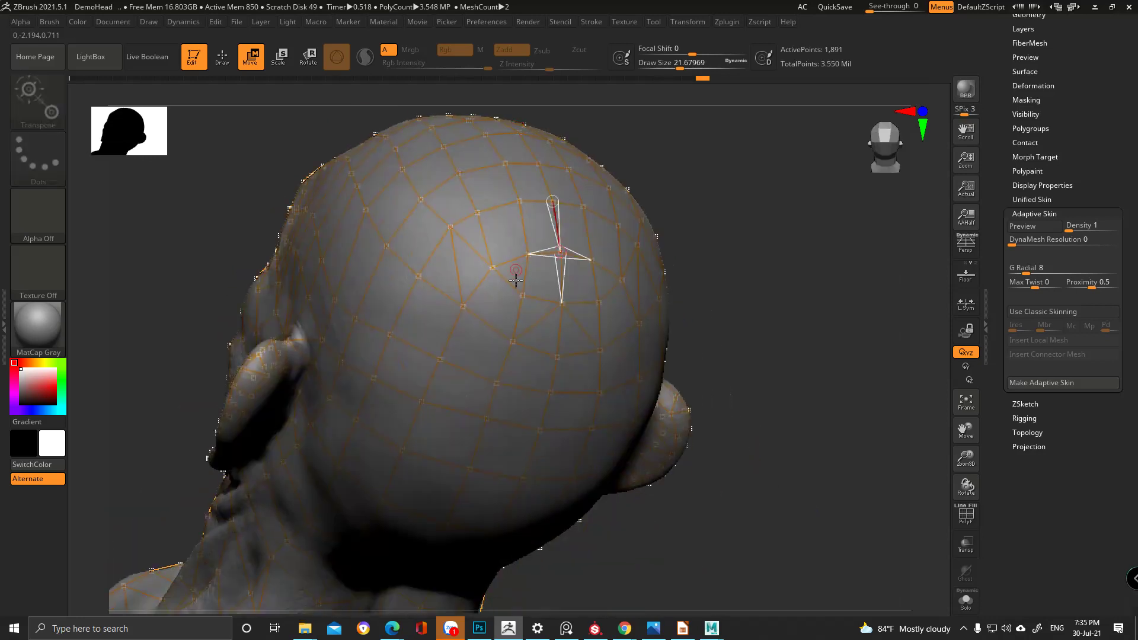
right_click_drag(478, 428, 462, 340)
mouse_move(387, 418)
right_mouse_down()
mouse_move(436, 231)
mouse_move(427, 255)
mouse_move(498, 237)
mouse_move(531, 377)
mouse_move(522, 348)
mouse_move(521, 403)
mouse_move(516, 379)
mouse_move(496, 433)
mouse_move(510, 391)
mouse_move(587, 419)
mouse_move(559, 421)
mouse_move(569, 462)
mouse_move(596, 494)
right_mouse_up()
- Switch from the head sculpt back to the ZSphere1 subtool and open its topology settings
left_click(562, 349, "alt")
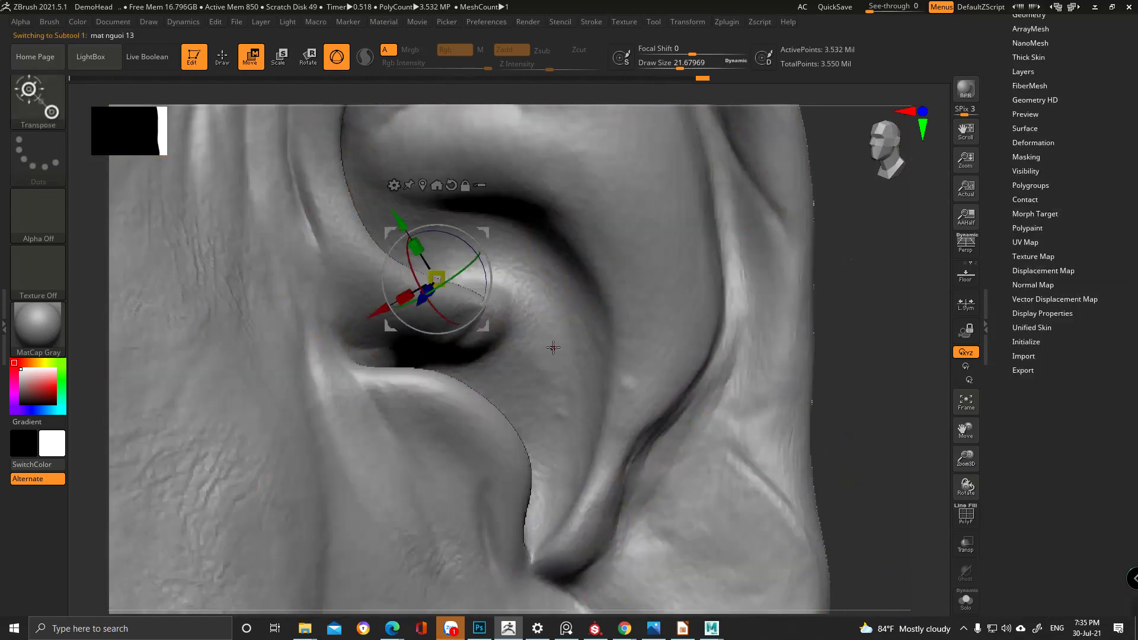
right_click_drag(678, 430, 799, 339, "ctrl")
left_click_drag(1042, 428, 1053, 513)
left_click(1049, 289)
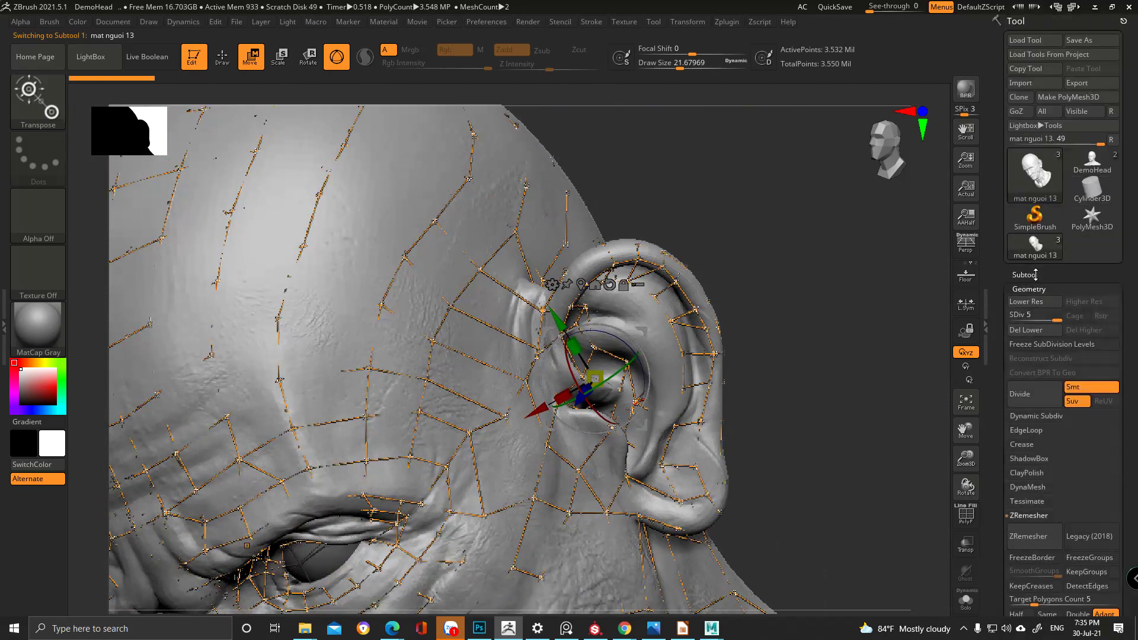
left_click(1036, 274)
left_click(1067, 339)
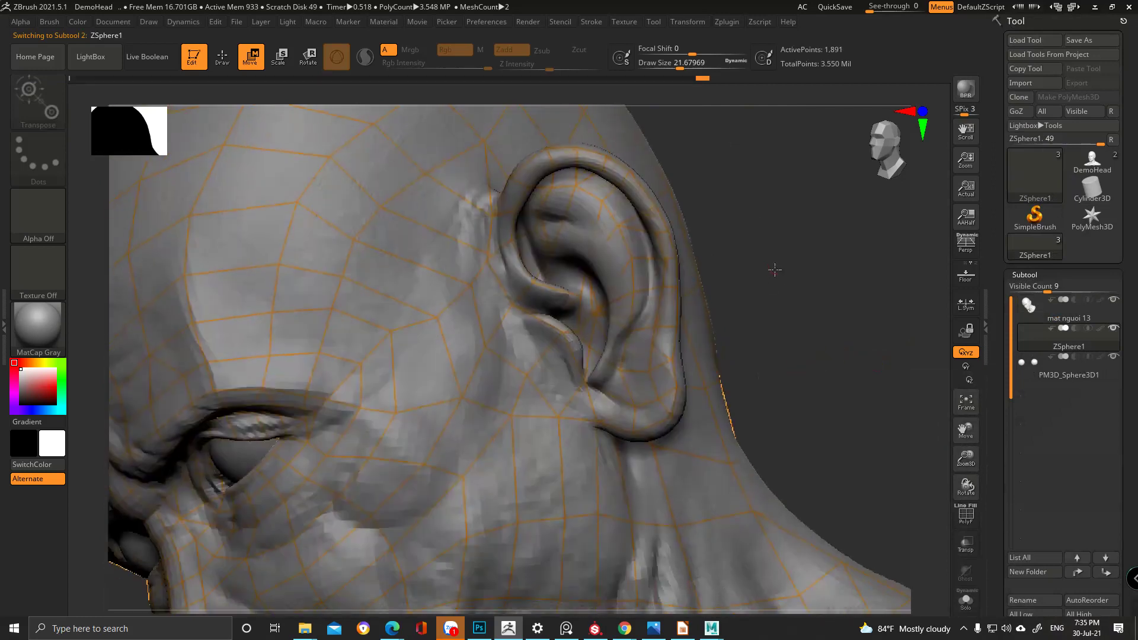
right_click_drag(774, 270, 801, 430, "ctrl")
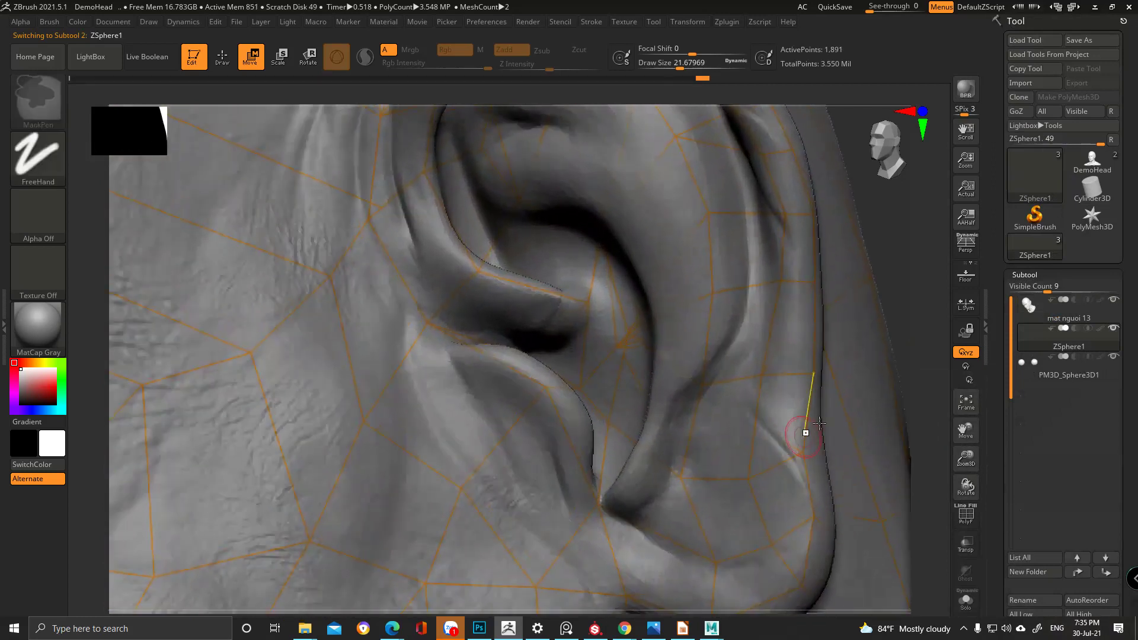
scroll(1032, 438, "down", 10)
left_click(1035, 468)
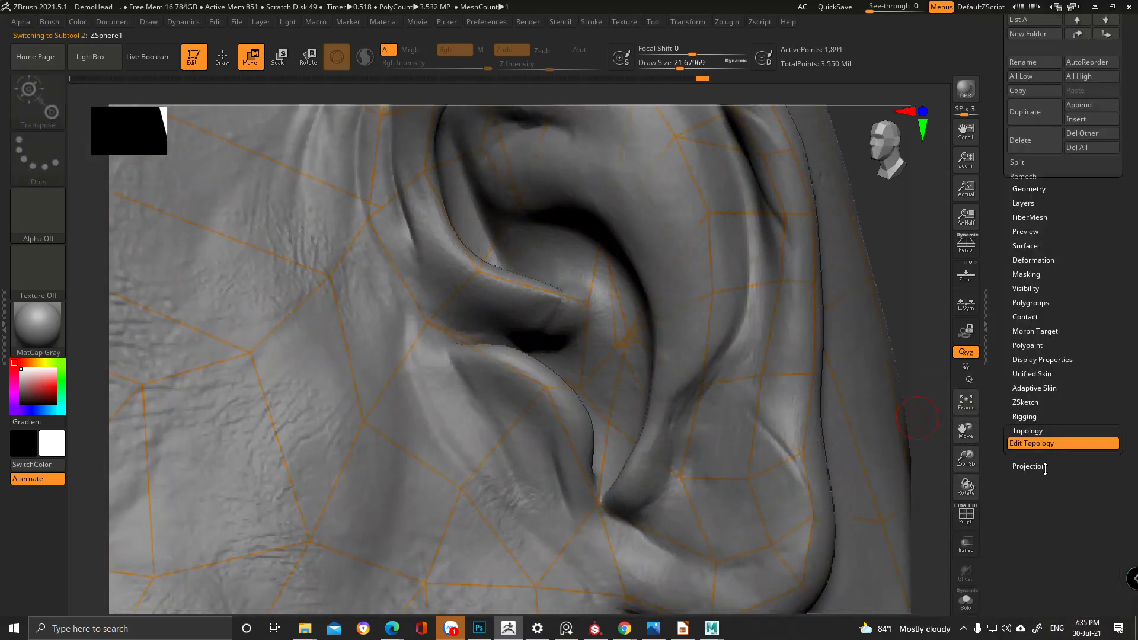
- Remove the crowded points and edges inside the ear bowl and adjust the remaining inner-ear points
mouse_move(686, 360)
right_mouse_down()
mouse_move(686, 343)
mouse_move(635, 358)
mouse_move(591, 325)
mouse_move(685, 367)
mouse_move(595, 319)
mouse_move(646, 371)
mouse_move(635, 257)
mouse_move(547, 304)
mouse_move(638, 404)
right_mouse_up()
key("q")
key("w")
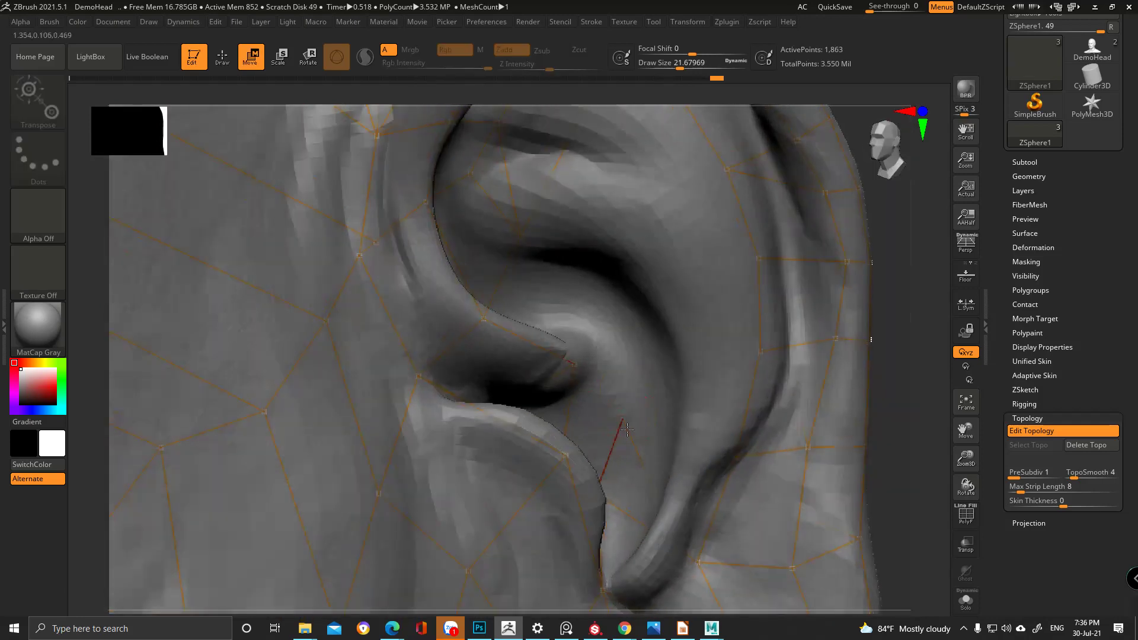
mouse_move(654, 455)
right_mouse_down()
mouse_move(591, 376)
mouse_move(611, 373)
mouse_move(663, 419)
mouse_move(653, 439)
right_mouse_up()
key("q")
key("w")
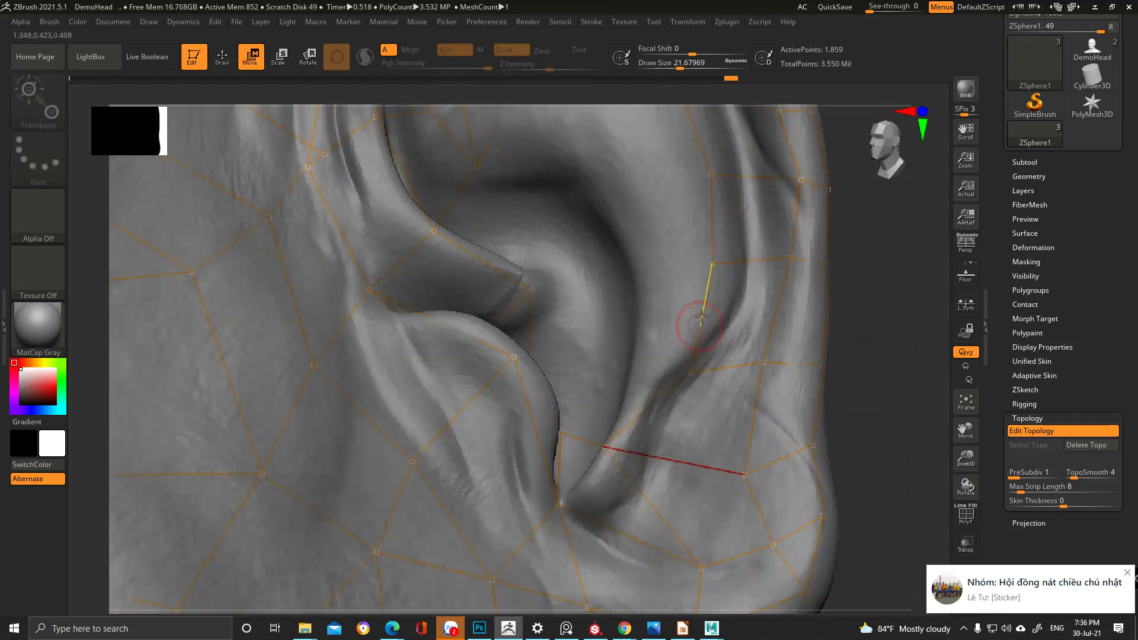
- Add a connecting edge along the lower part of the ear's inner ridge
right_click_drag(701, 314, 695, 490, "alt")
right_click_drag(713, 393, 670, 433)
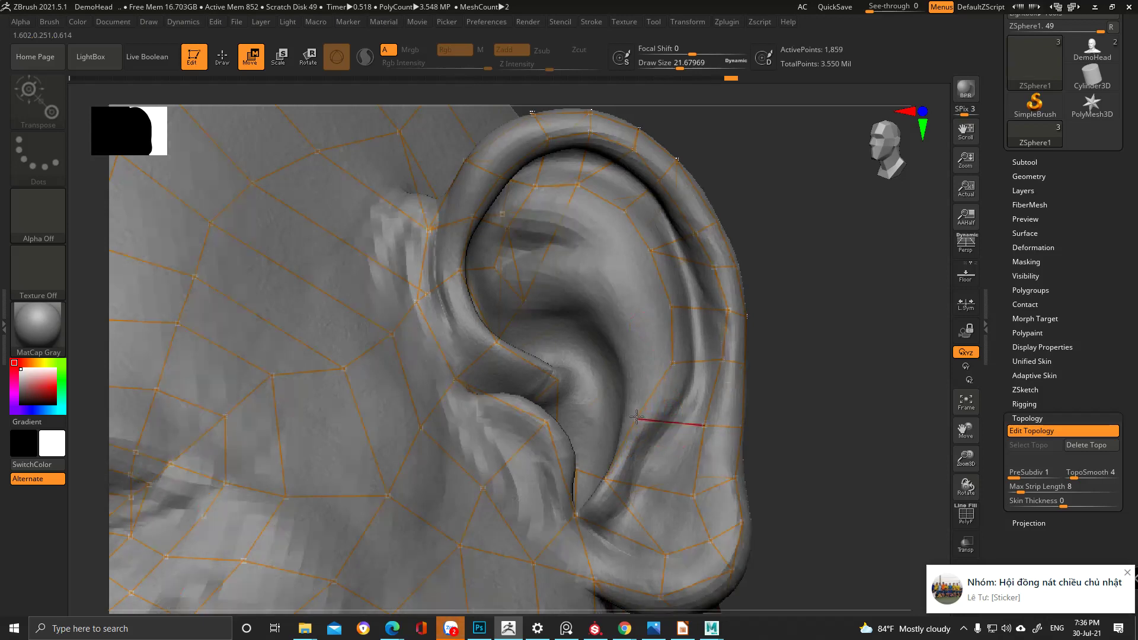
mouse_move(610, 484)
right_mouse_down("alt")
mouse_move(593, 394)
mouse_move(612, 461)
mouse_move(578, 456)
mouse_move(625, 450)
mouse_move(578, 450)
mouse_move(618, 450)
mouse_move(615, 265)
mouse_move(656, 399)
right_mouse_up("alt")
key("q")
left_click(614, 392, "ctrl")
left_click(558, 443)
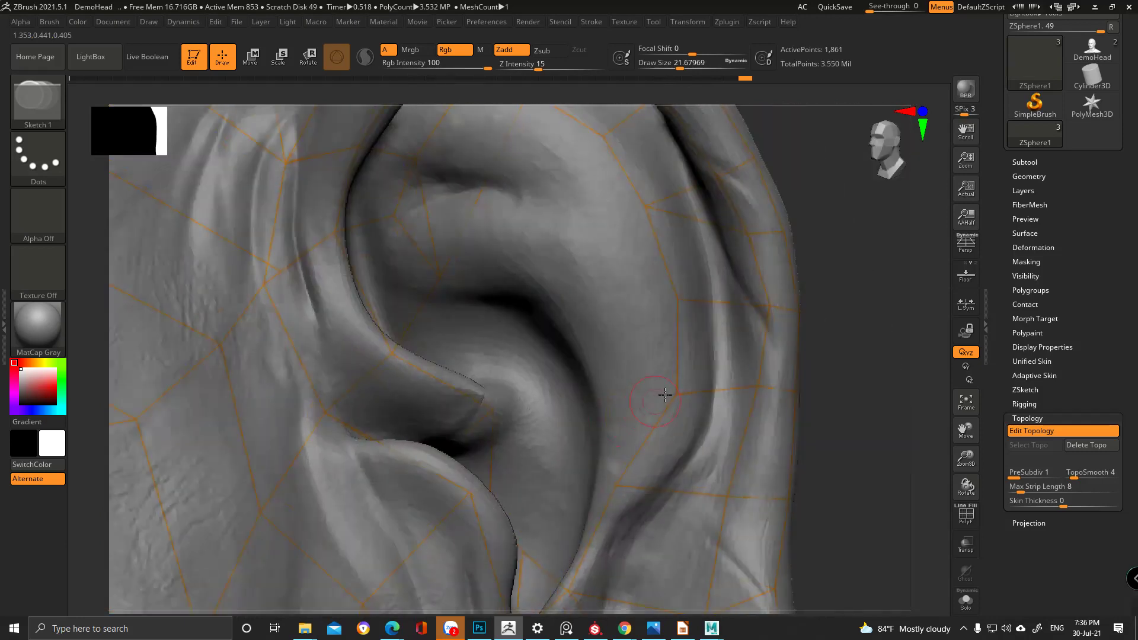
- Move the points of the ear's inner ridge inward to follow the raised fold
key("w")
left_click_drag(679, 294, 635, 293)
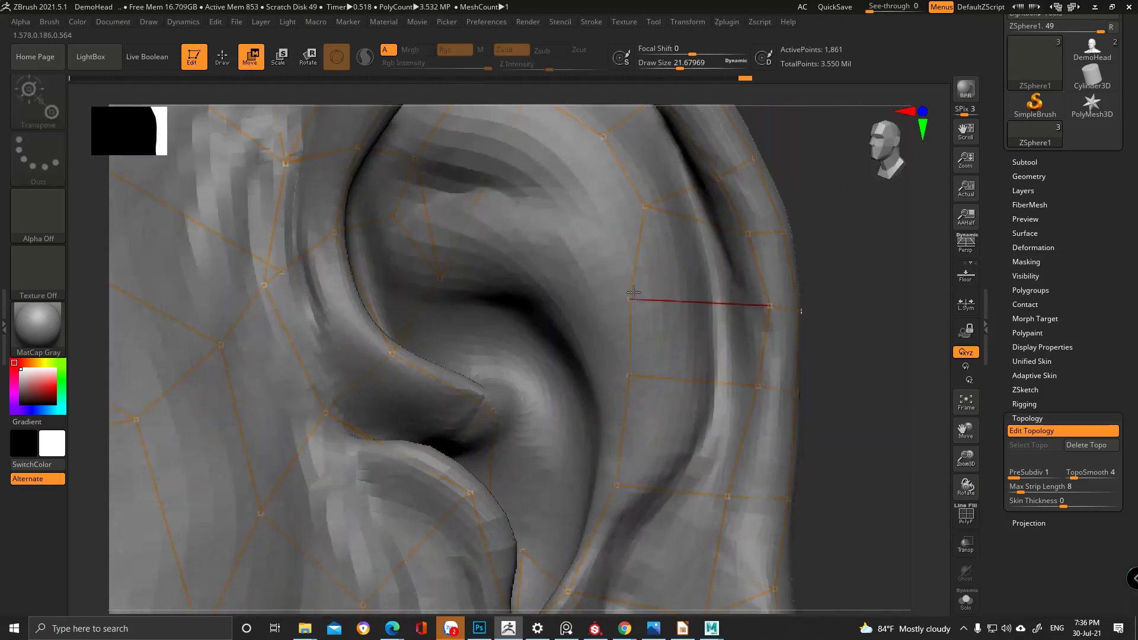
right_click_drag(627, 292, 638, 423, "alt")
left_click_drag(655, 336, 601, 359)
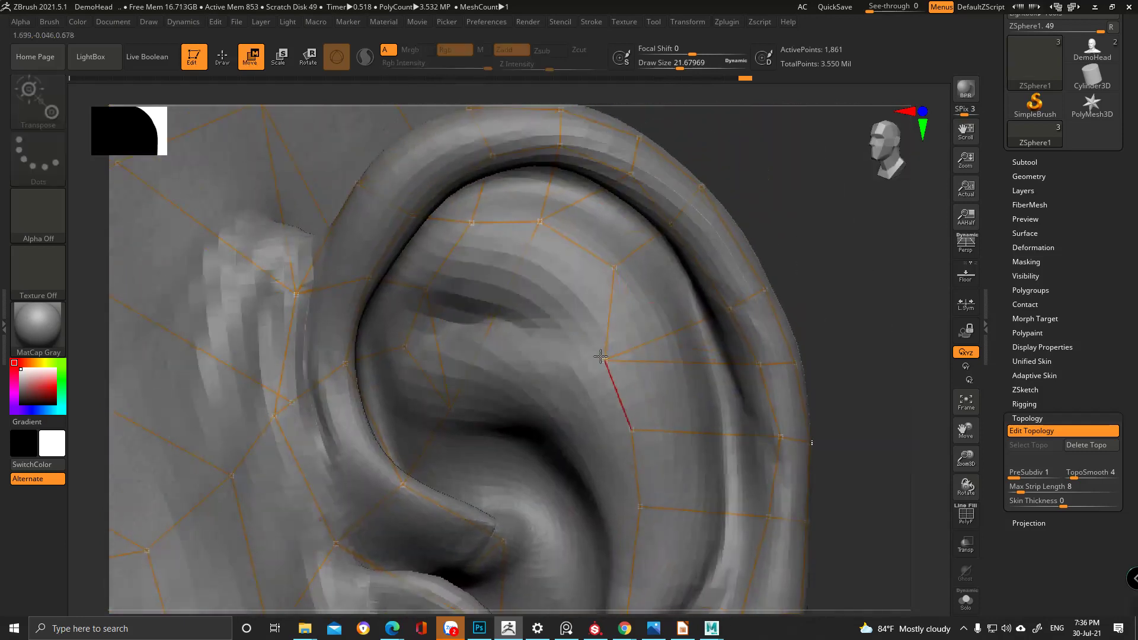
- Reposition the topology points along the antihelix of the ear so they follow its curved ridge with even spacing
left_click_drag(620, 252, 592, 299)
left_click_drag(540, 223, 527, 257)
mouse_move(561, 251)
right_mouse_down()
mouse_move(503, 243)
mouse_move(558, 227)
right_mouse_up()
left_click_drag(467, 221, 470, 239)
mouse_move(504, 320)
right_mouse_down()
mouse_move(515, 282)
mouse_move(582, 213)
right_mouse_up()
left_click_drag(580, 265, 587, 259)
left_click_drag(592, 329, 605, 331)
left_click_drag(609, 405, 632, 411)
left_click_drag(614, 330, 625, 331)
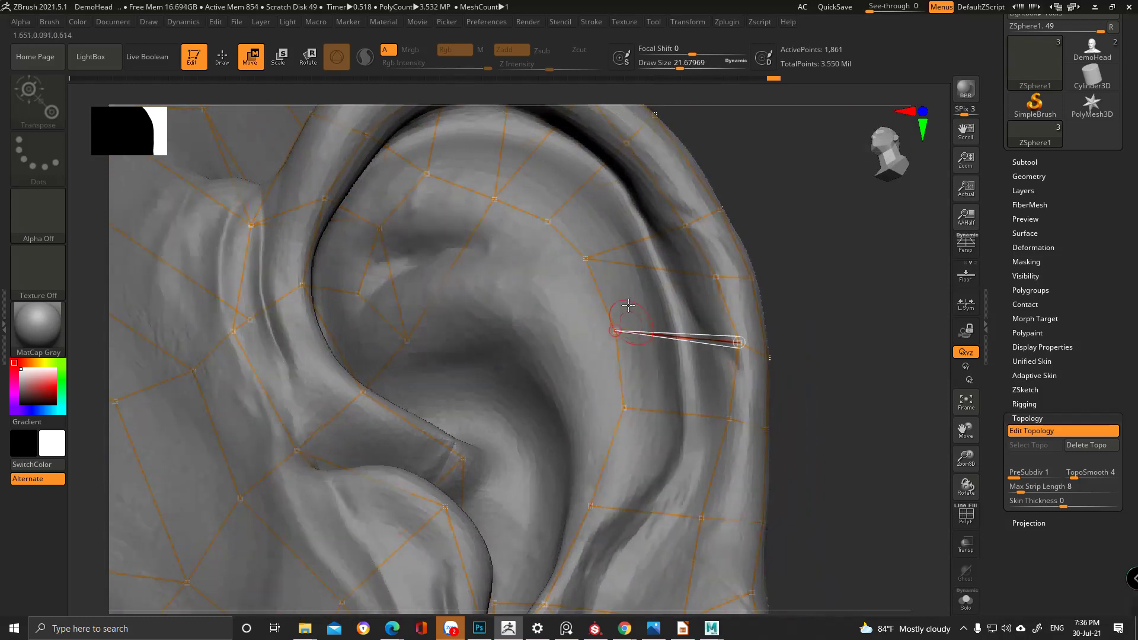
left_click_drag(591, 260, 601, 267)
- Draw a second row of topology edges inside the antihelix and connect it up to the points in the ear's upper hollow
key("q")
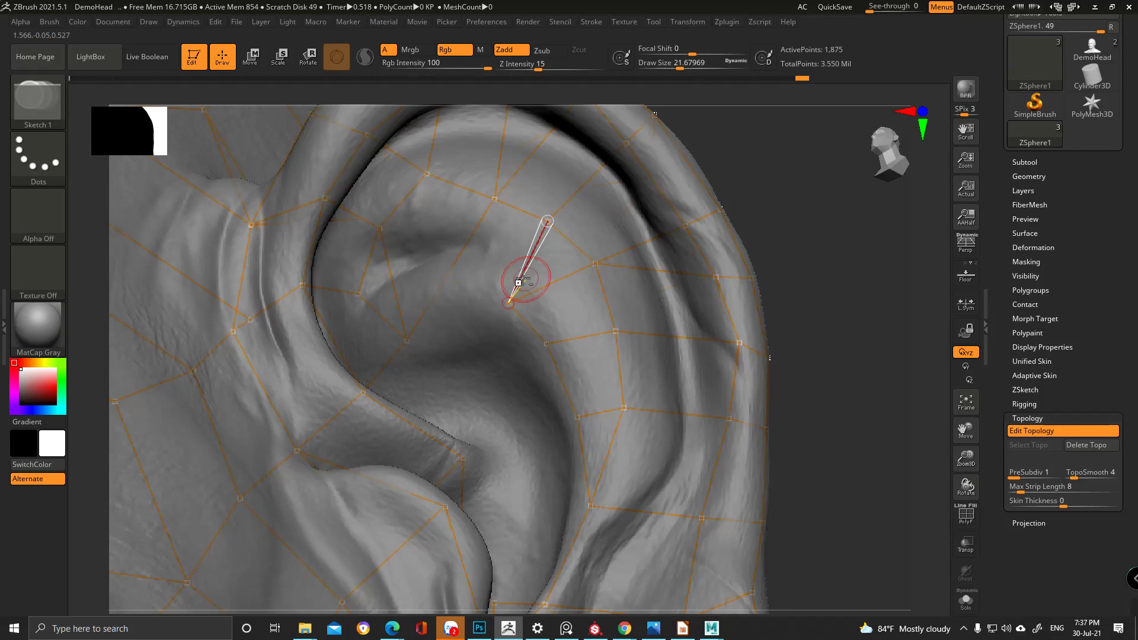
right_click_drag(522, 278, 570, 343, "alt")
left_click(554, 367, "ctrl")
mouse_move(589, 434)
right_mouse_down()
mouse_move(531, 432)
mouse_move(490, 340)
mouse_move(474, 332)
right_mouse_up()
left_click(407, 336, "ctrl")
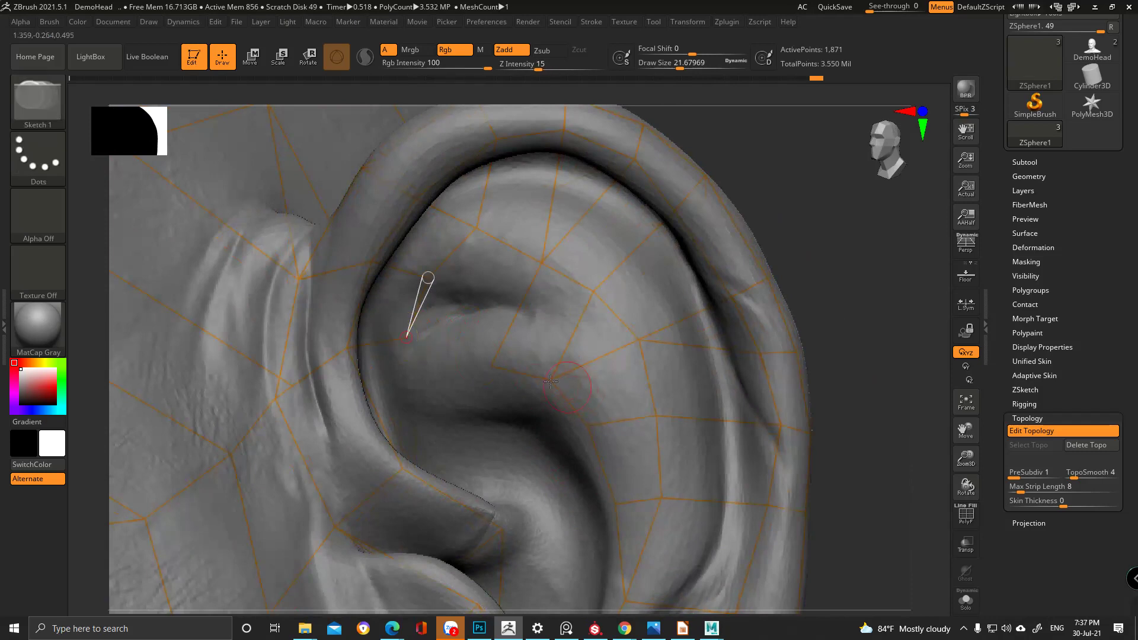
left_click(429, 276)
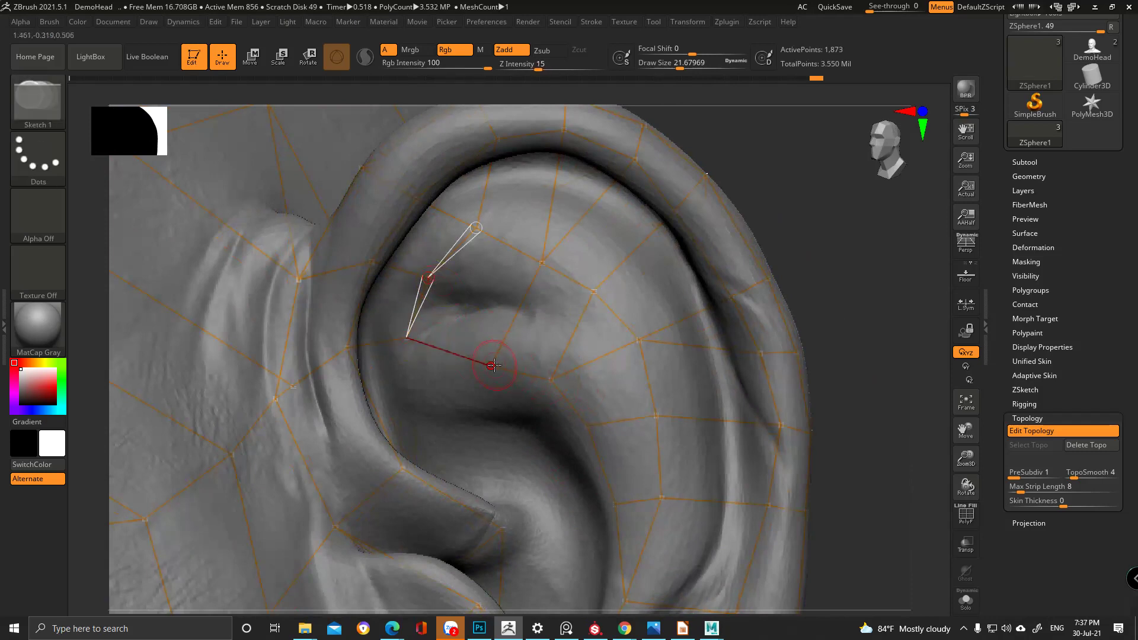
left_click(476, 228)
- Draw topology edges across the ear's concha, linking the points on the front inner fold to the inner antihelix row
mouse_move(491, 357)
right_mouse_down("ctrl")
mouse_move(666, 237)
mouse_move(673, 225)
mouse_move(656, 202)
mouse_move(687, 247)
mouse_move(658, 254)
mouse_move(695, 292)
mouse_move(741, 388)
mouse_move(682, 300)
mouse_move(661, 225)
right_mouse_up("ctrl")
key("w")
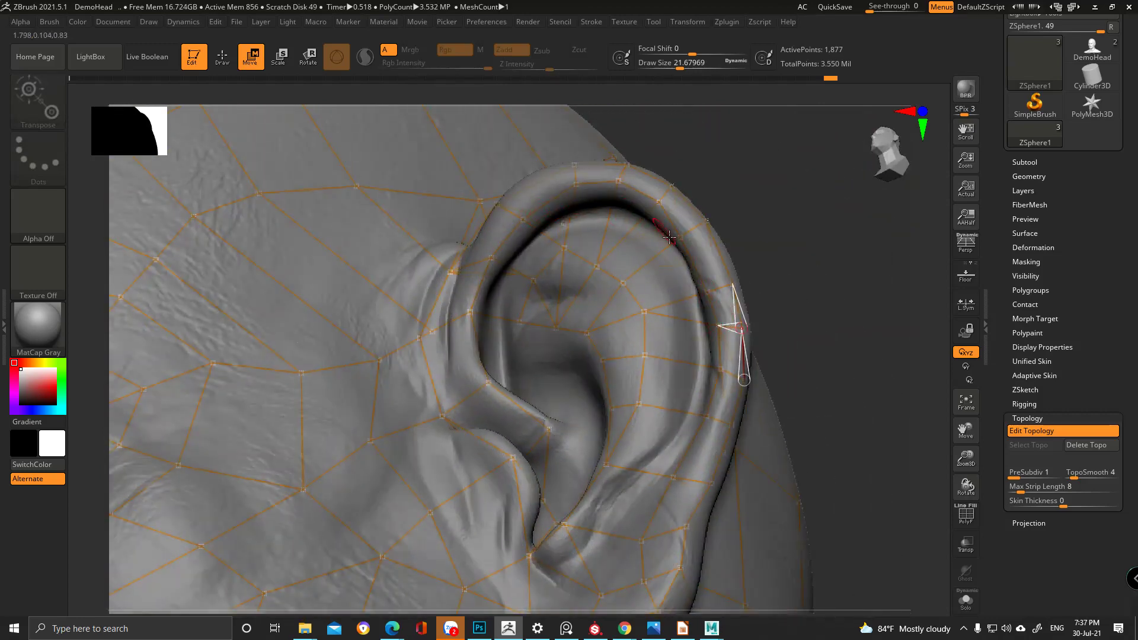
right_click_drag(700, 408, 659, 401)
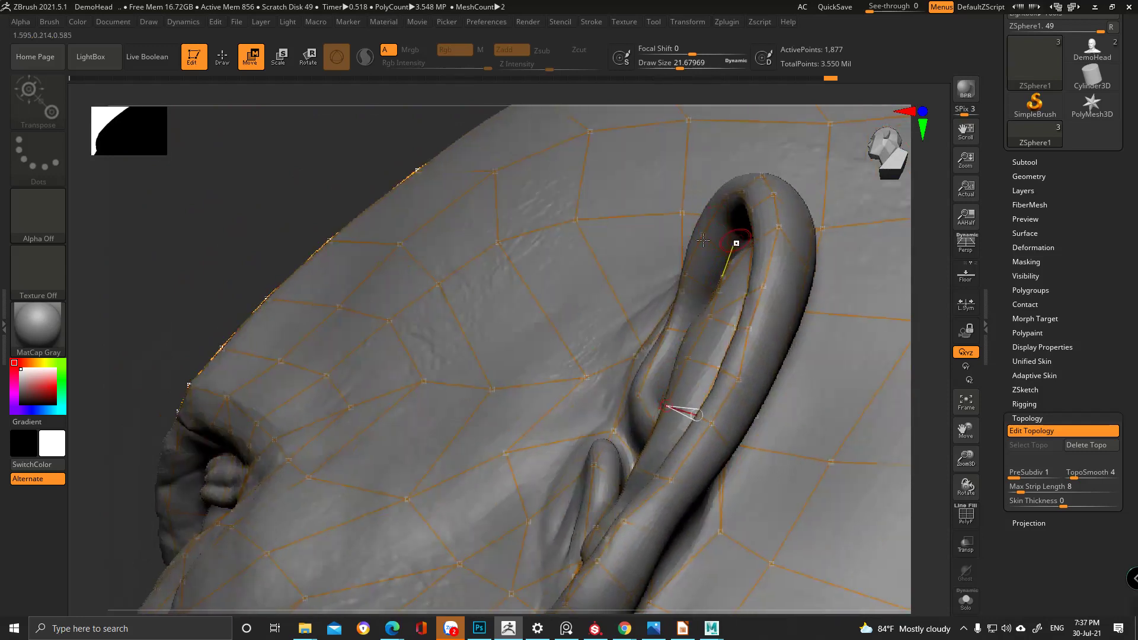
mouse_move(732, 237)
right_mouse_down()
mouse_move(767, 252)
mouse_move(721, 300)
mouse_move(671, 216)
mouse_move(696, 302)
mouse_move(673, 415)
right_mouse_up()
mouse_move(578, 309)
right_mouse_down()
mouse_move(557, 285)
mouse_move(567, 276)
mouse_move(568, 303)
mouse_move(681, 399)
right_mouse_up()
key("q")
key("w")
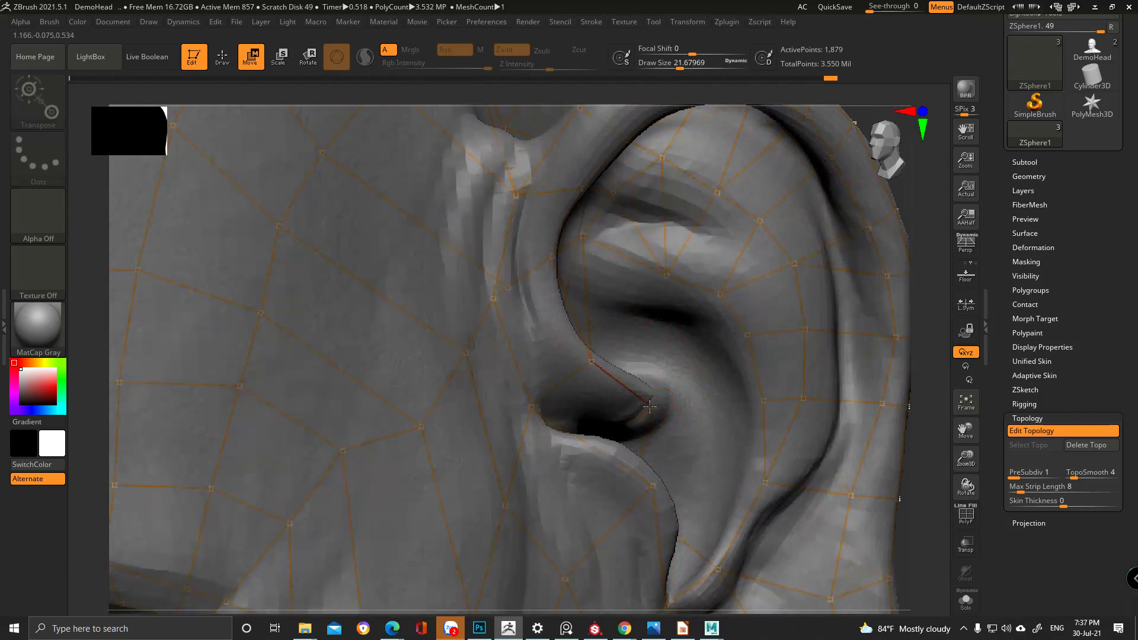
key("q")
left_click(573, 366)
right_click_drag(635, 336, 650, 298)
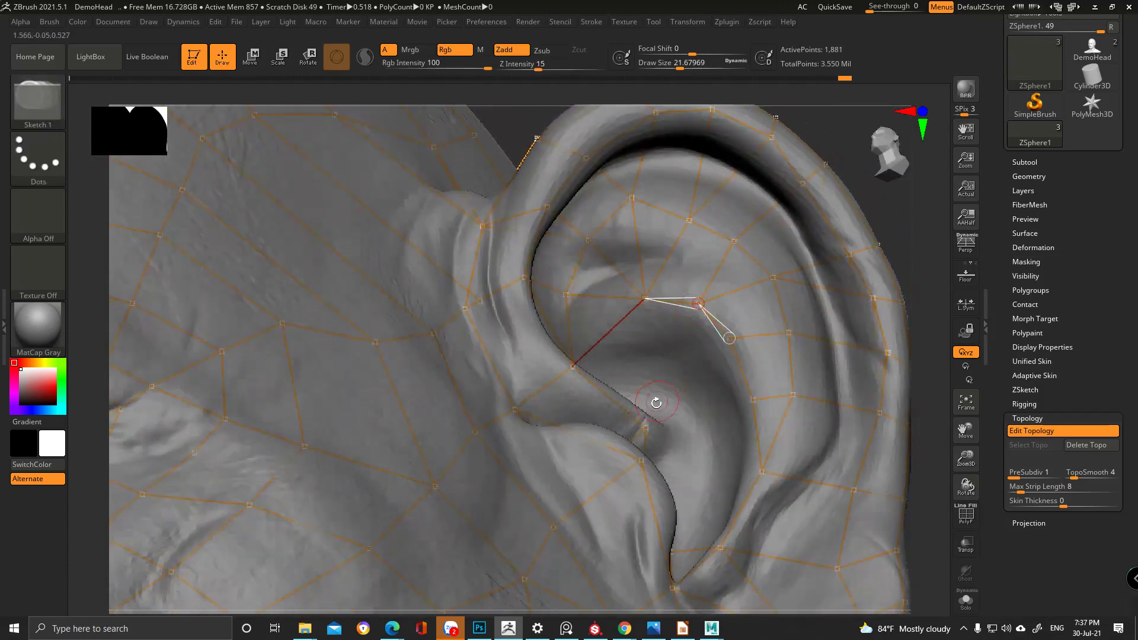
left_click(732, 340, "ctrl")
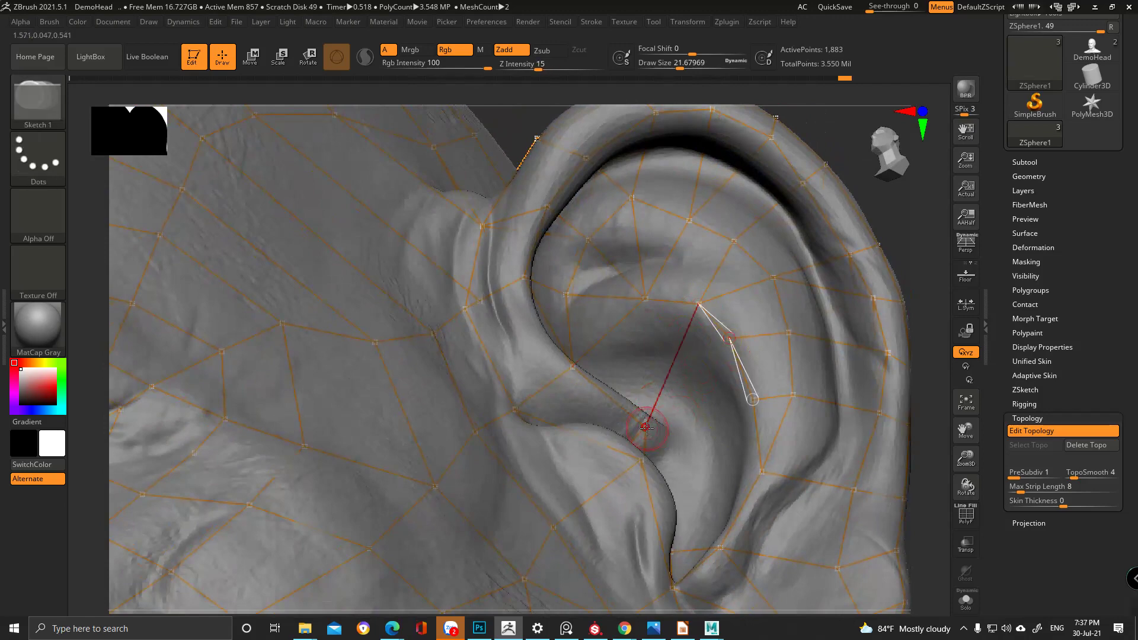
left_click(753, 400)
- Nudge a topology point on the upper rim of the ear to sit better on the helix
right_click_drag(688, 395, 724, 357)
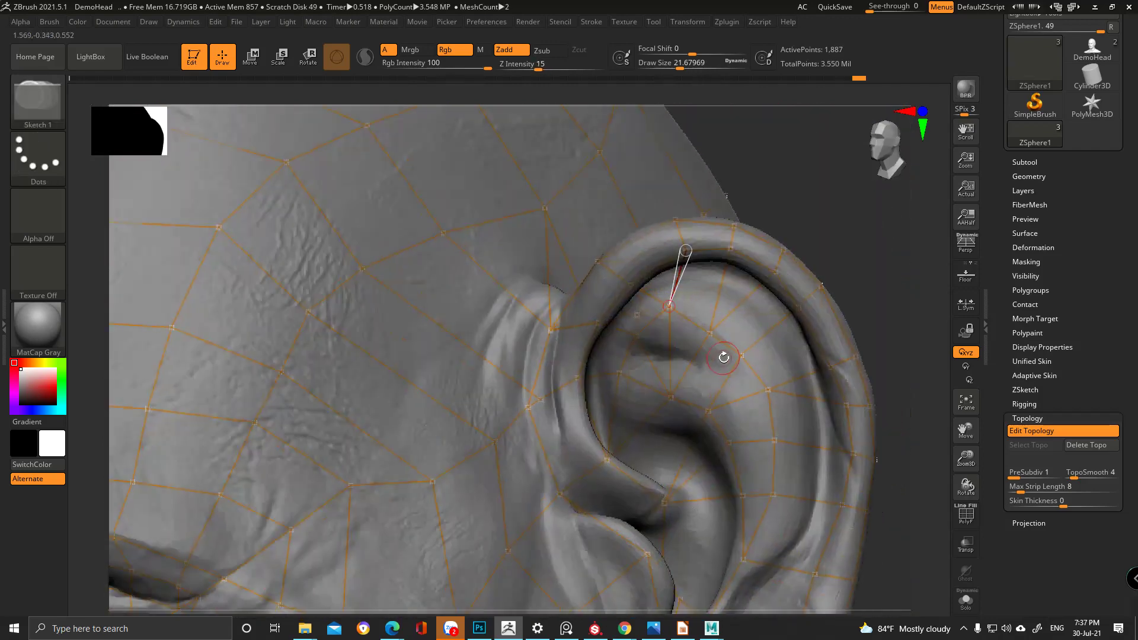
right_click_drag(741, 292, 741, 342)
right_click_drag(702, 296, 719, 358)
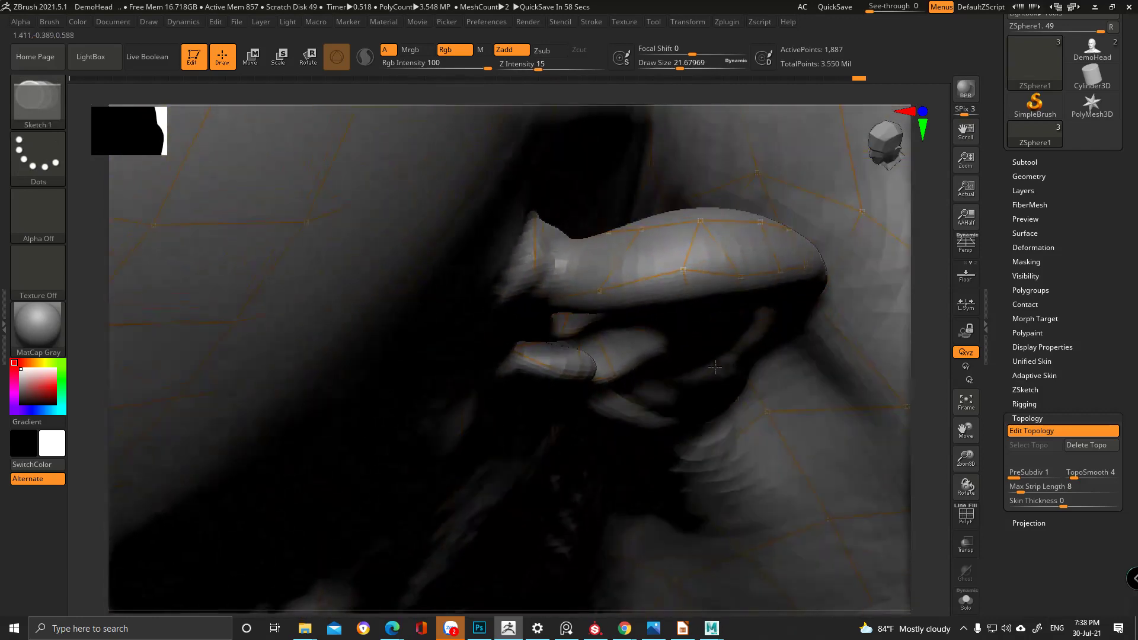
key("w")
left_click_drag(683, 262, 681, 269)
right_click_drag(677, 277, 635, 373)
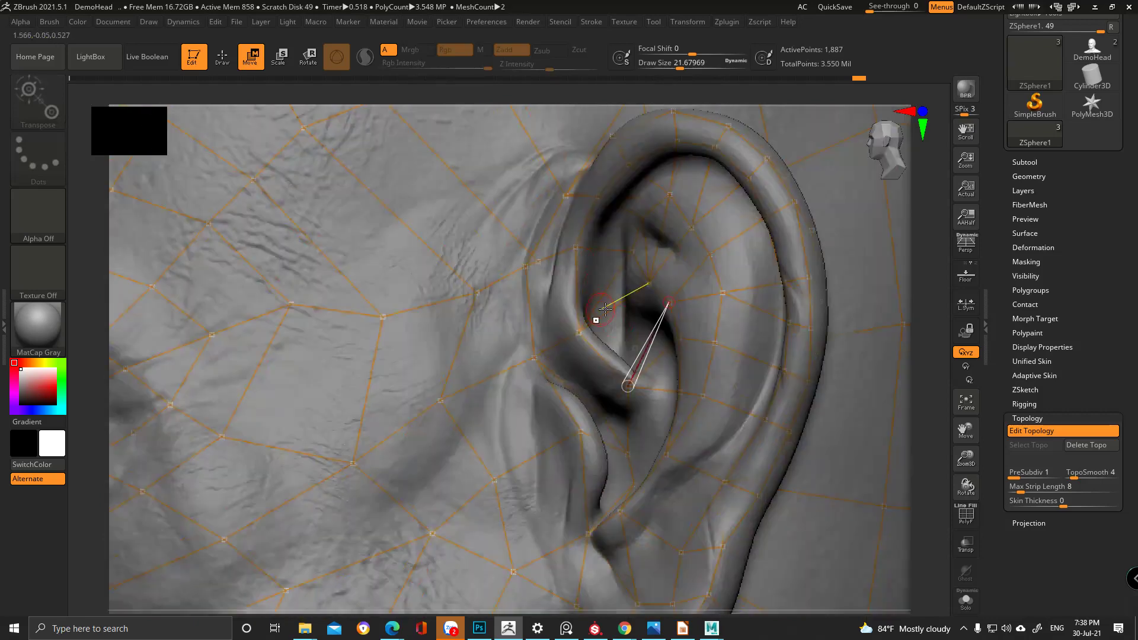
- Connect the point at the end of the front inner fold to the lower antihelix point across the ear's bowl
right_click_drag(618, 272, 604, 205, "ctrl")
right_click_drag(669, 386, 594, 313)
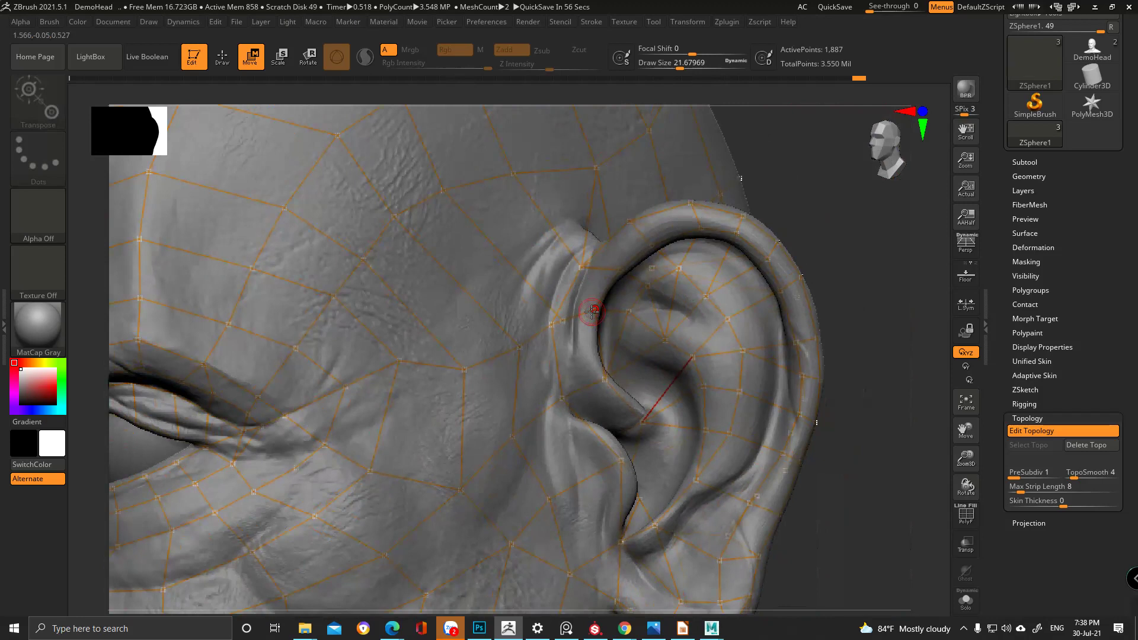
mouse_move(721, 386)
right_mouse_down("alt")
mouse_move(672, 243)
mouse_move(635, 299)
right_mouse_up("alt")
key("q")
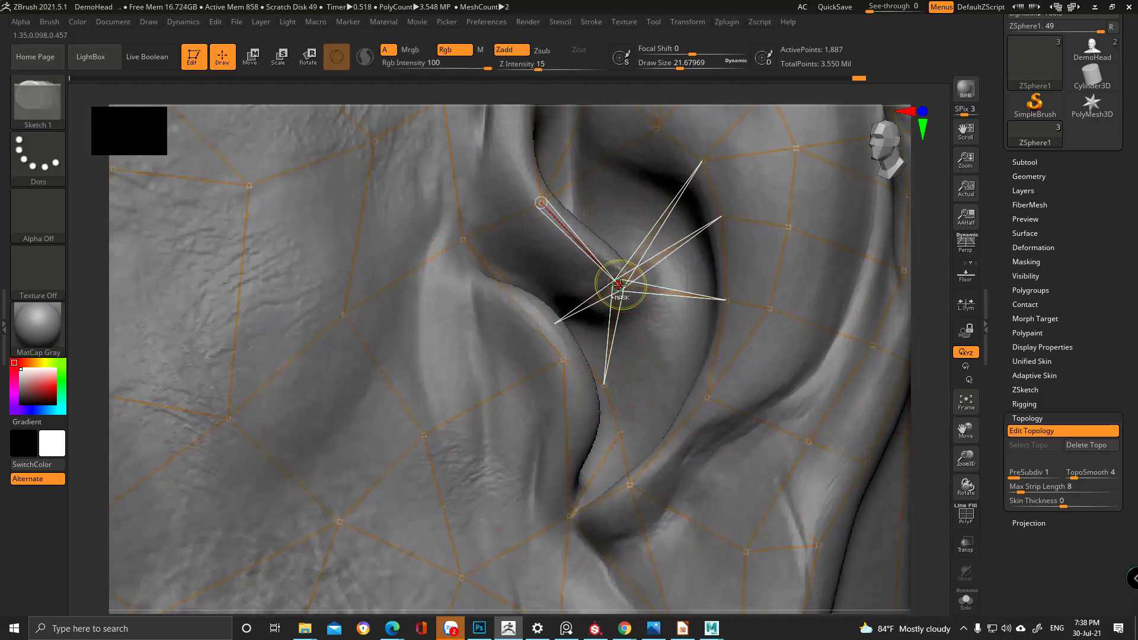
left_click(709, 397)
right_click_drag(708, 396, 650, 341)
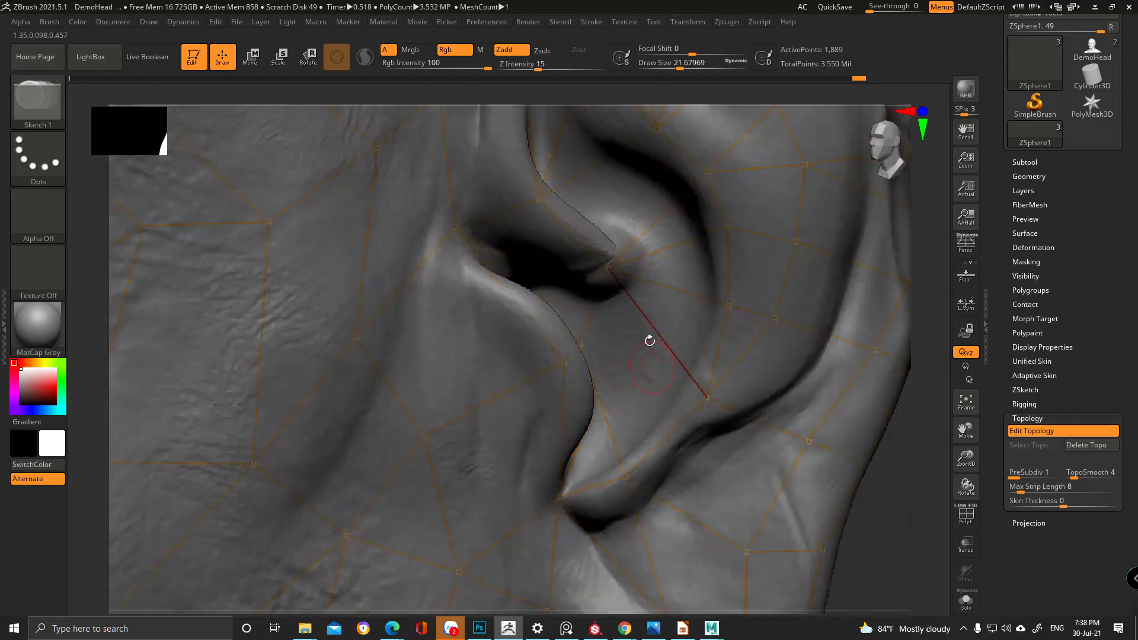
left_click(612, 268, "ctrl")
- Draw topology edges down the front of the ear, from the helix root to the point above the tragus
mouse_move(643, 368)
right_mouse_down()
mouse_move(619, 266)
mouse_move(593, 229)
mouse_move(593, 242)
mouse_move(509, 273)
right_mouse_up()
key("w")
key("q")
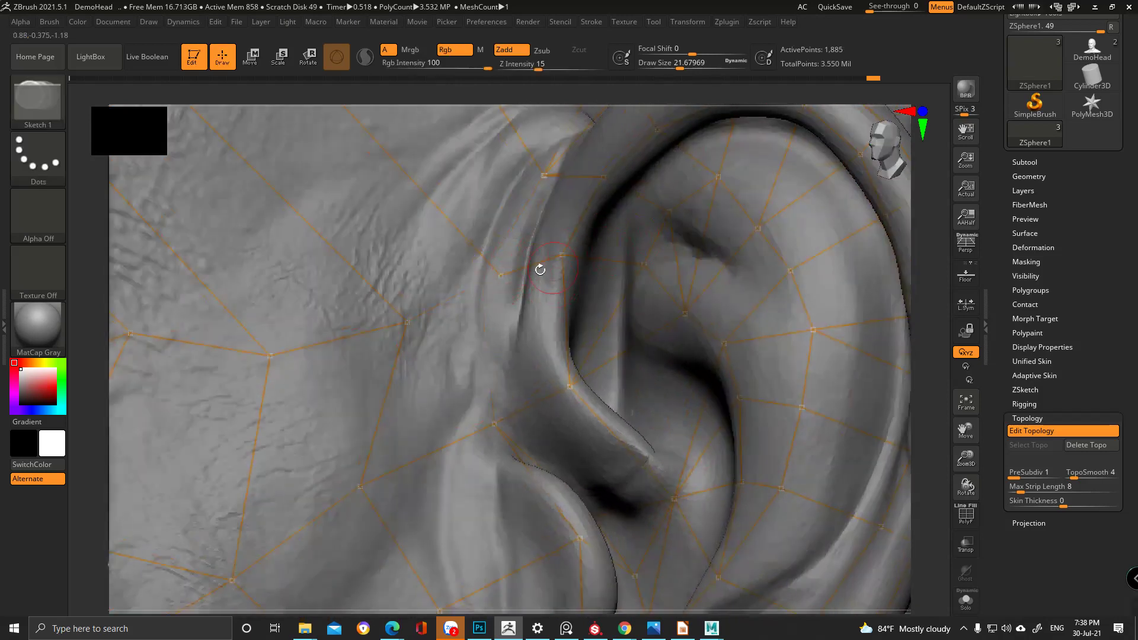
left_click(544, 175, "ctrl")
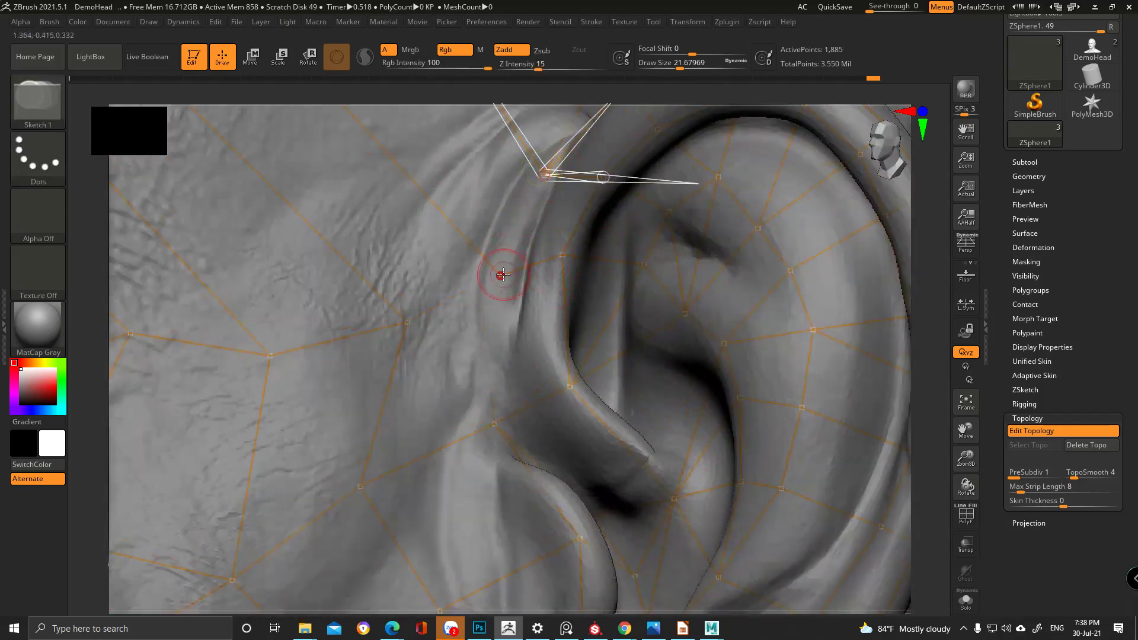
left_click(494, 424)
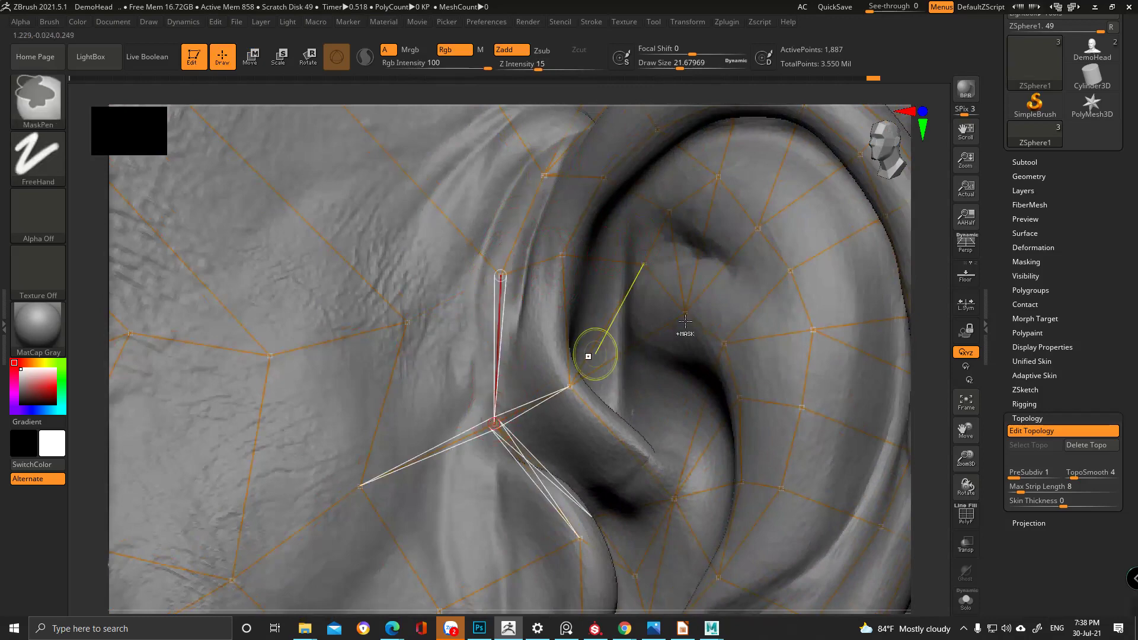
- Connect the middle point at the front of the ear to the neighbouring temple point with a topology edge
right_click_drag(681, 320, 658, 279, "ctrl")
mouse_move(664, 355)
right_mouse_down()
mouse_move(657, 335)
mouse_move(396, 270)
right_mouse_up()
right_click_drag(360, 470, 371, 436)
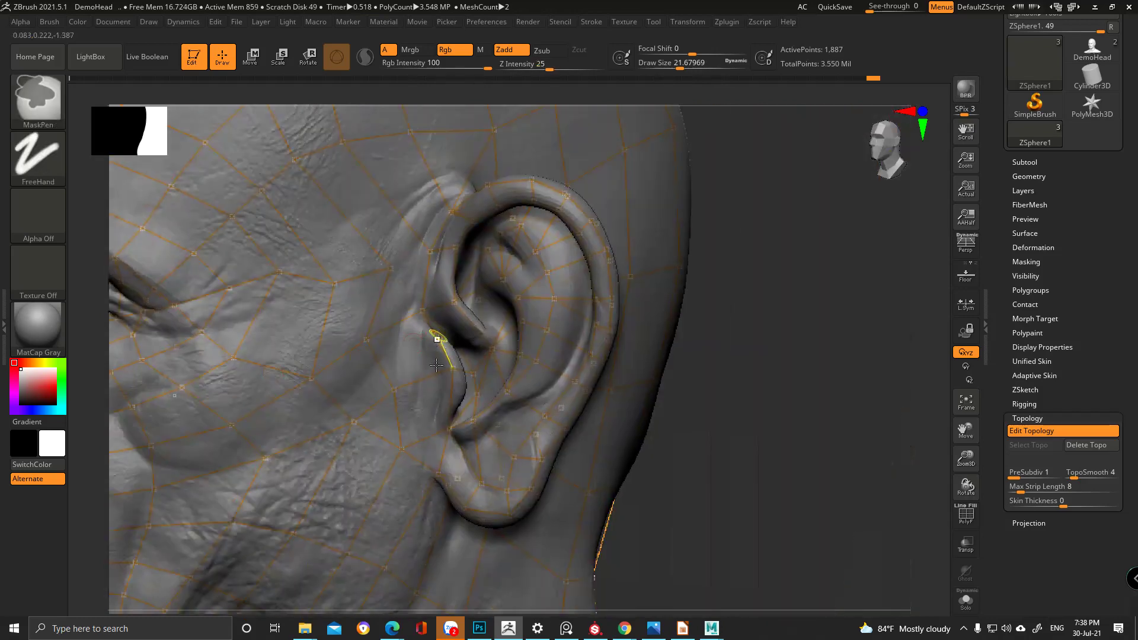
mouse_move(415, 355)
right_mouse_down()
mouse_move(508, 345)
mouse_move(484, 349)
mouse_move(504, 368)
mouse_move(482, 377)
mouse_move(475, 350)
right_mouse_up()
key("w")
key("q")
right_click_drag(437, 232, 436, 308, "alt")
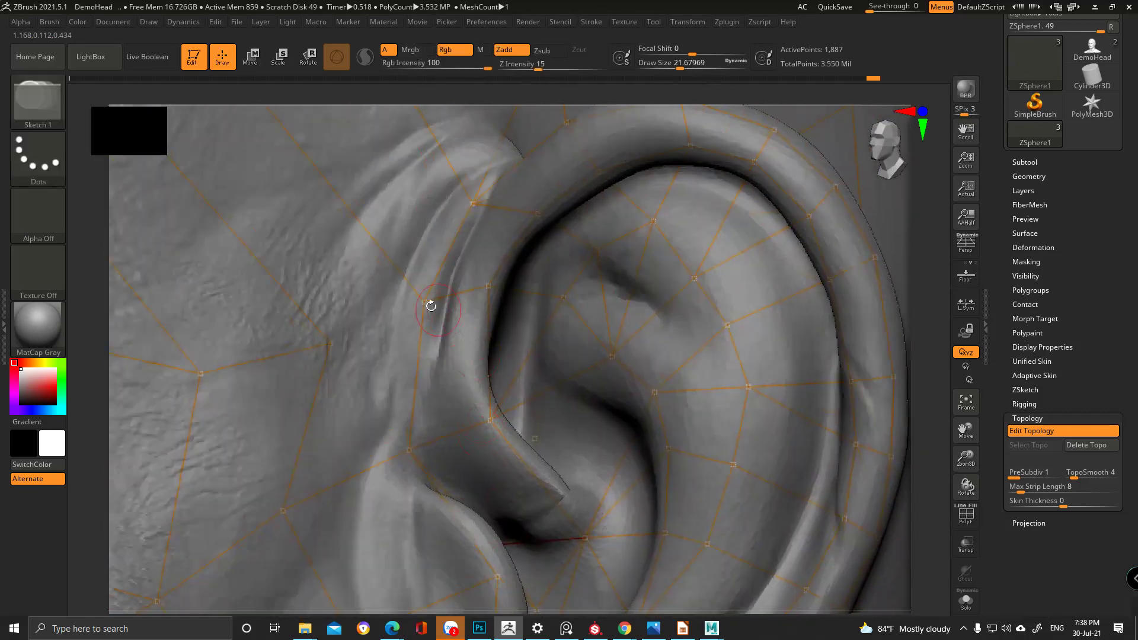
left_click(423, 300)
right_click_drag(413, 318, 419, 272, "ctrl")
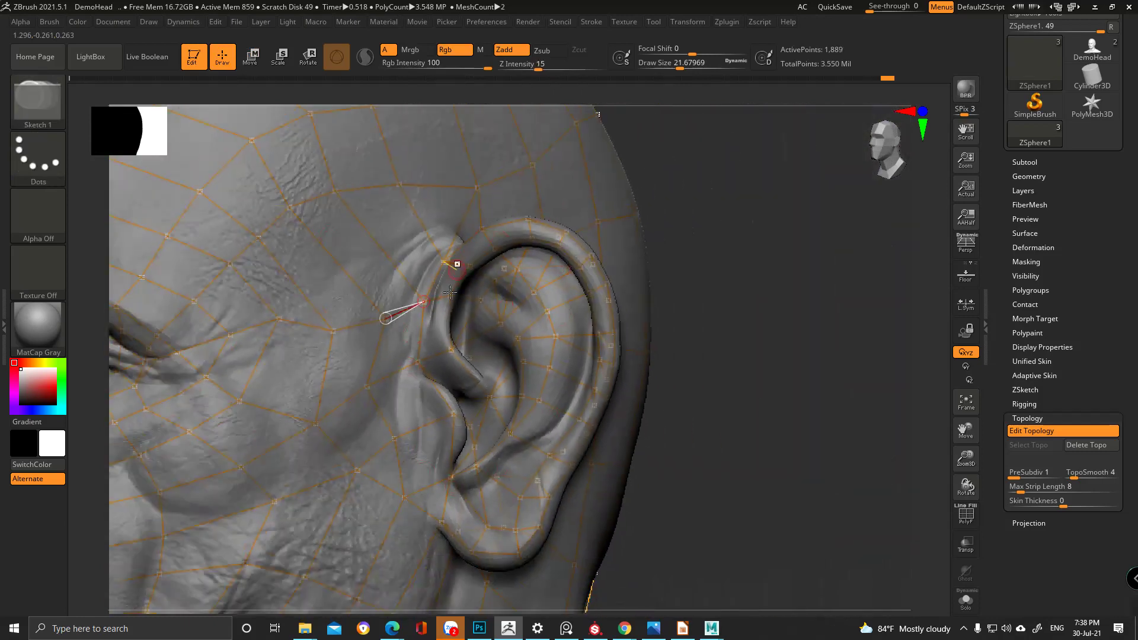
mouse_move(493, 354)
right_mouse_down()
mouse_move(475, 335)
mouse_move(501, 351)
mouse_move(491, 462)
mouse_move(474, 415)
mouse_move(480, 451)
mouse_move(459, 445)
mouse_move(477, 441)
mouse_move(394, 361)
mouse_move(427, 314)
mouse_move(445, 340)
mouse_move(510, 364)
right_mouse_up()
key("w")
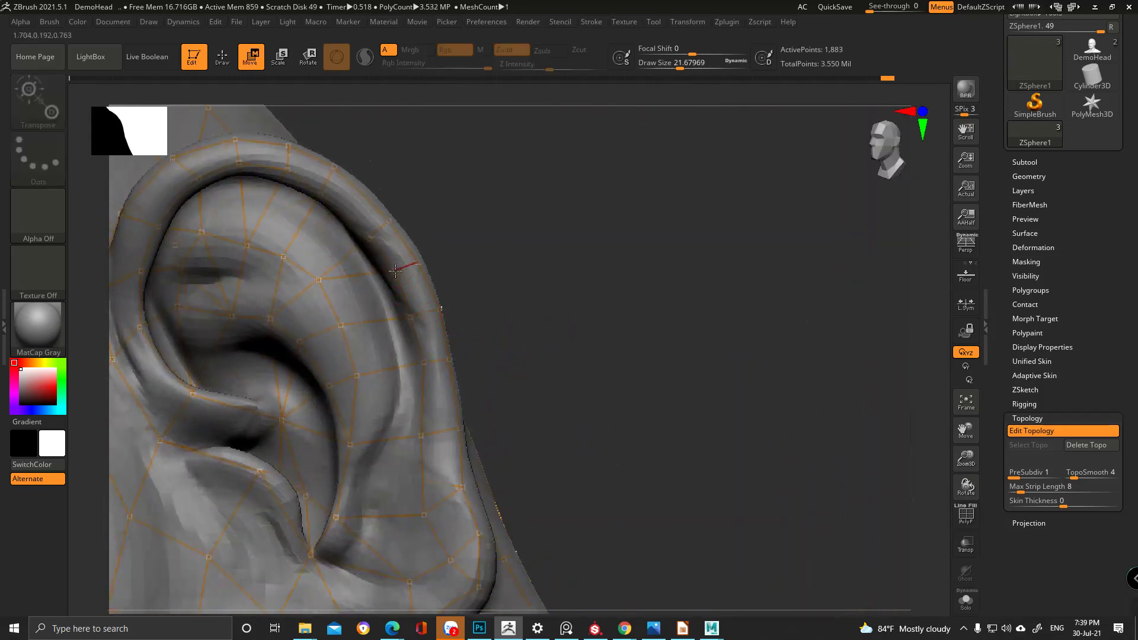
right_click_drag(401, 270, 475, 248)
left_click(423, 319, "alt")
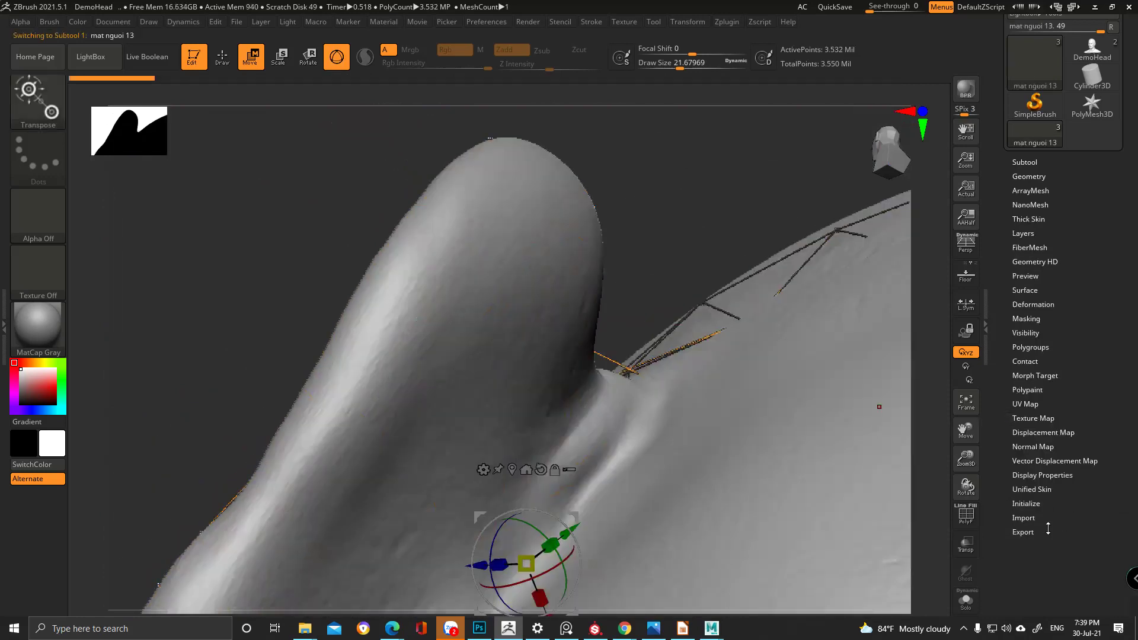
left_click(1025, 162)
left_click(1042, 224)
right_click_drag(572, 386, 514, 504)
right_click_drag(453, 419, 297, 257)
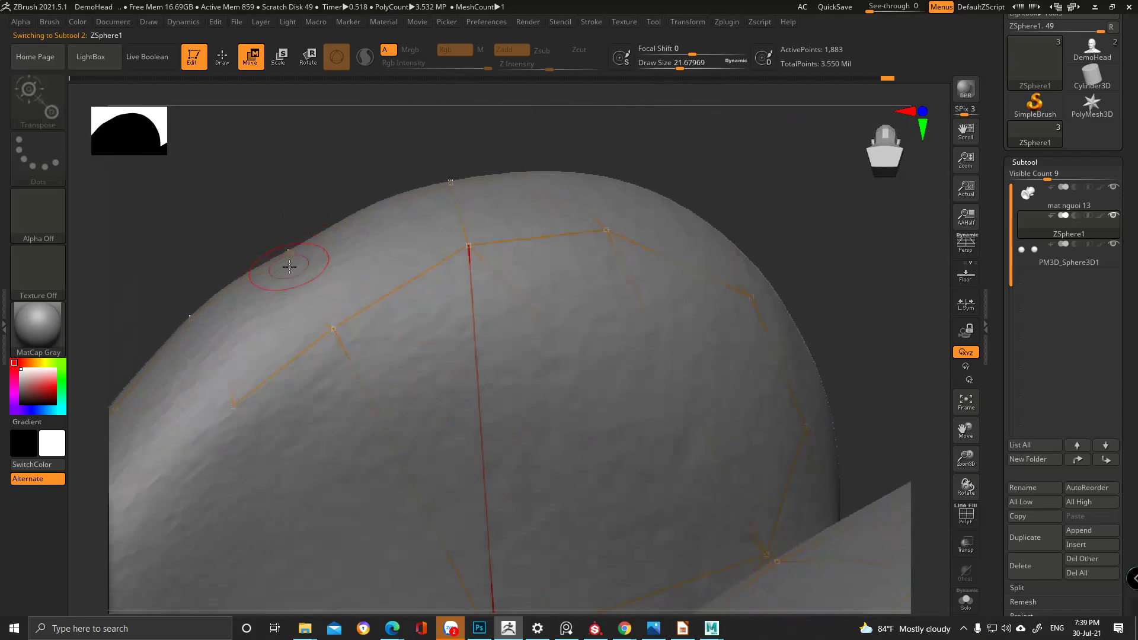
right_click_drag(299, 290, 376, 340)
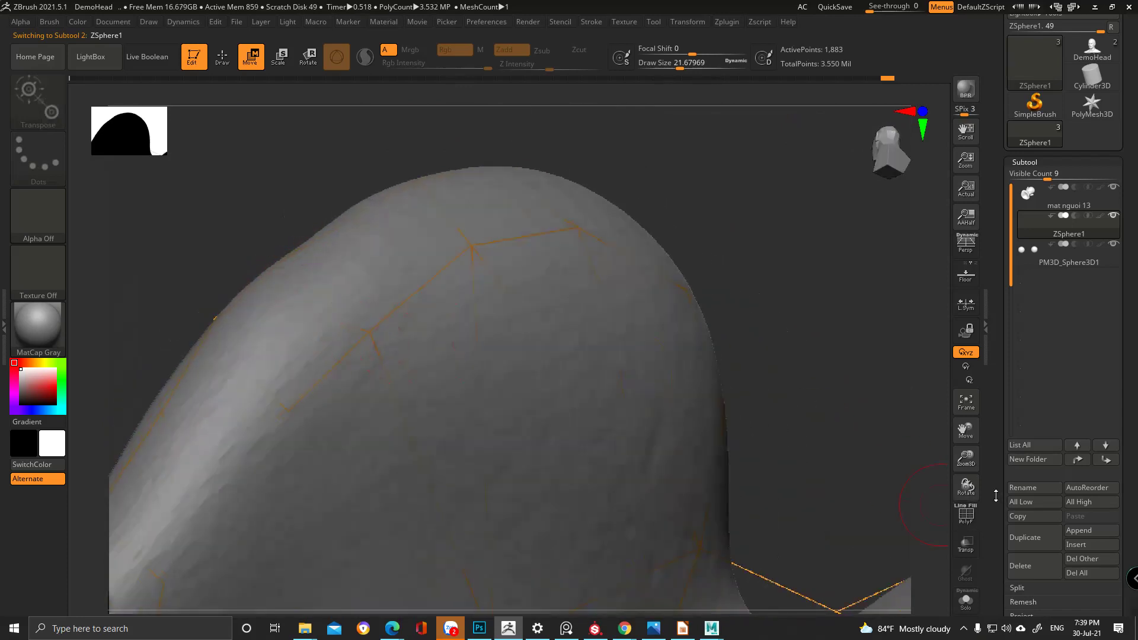
scroll(1077, 439, "down", 5)
left_click(1042, 485)
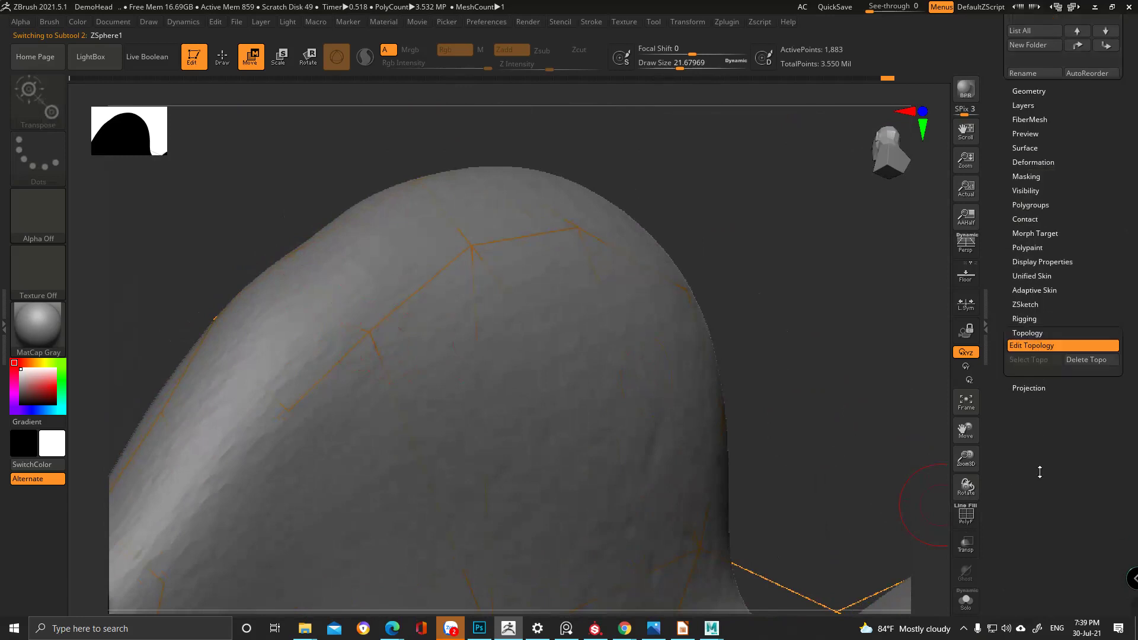
left_click(1043, 37)
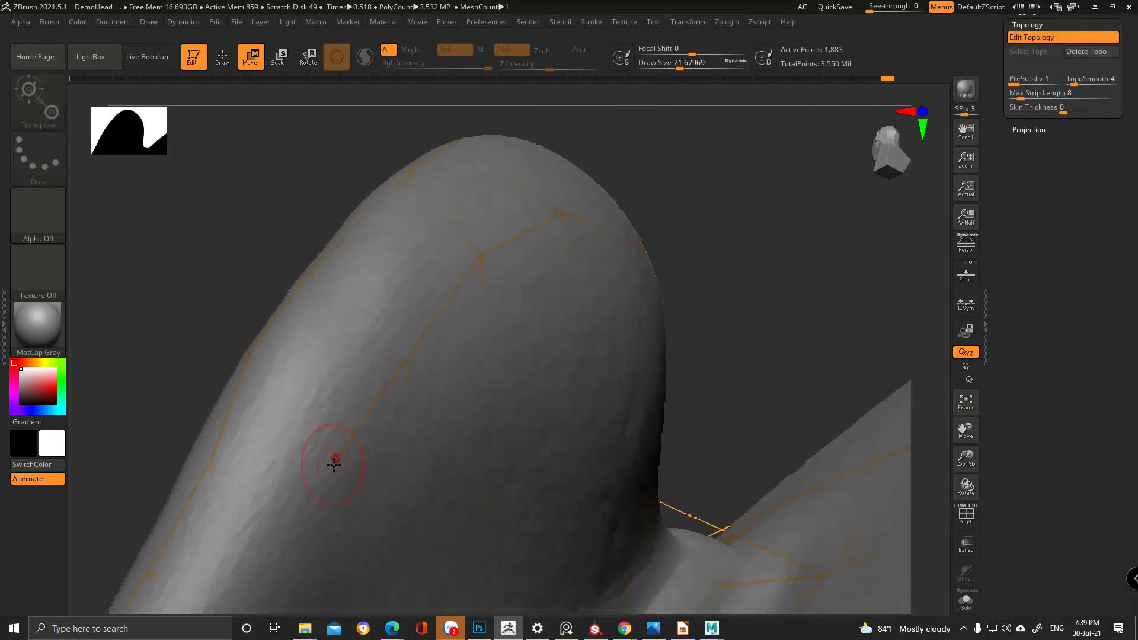
left_click(409, 378, "alt")
scroll(1108, 292, "up", 10)
left_click(1029, 198)
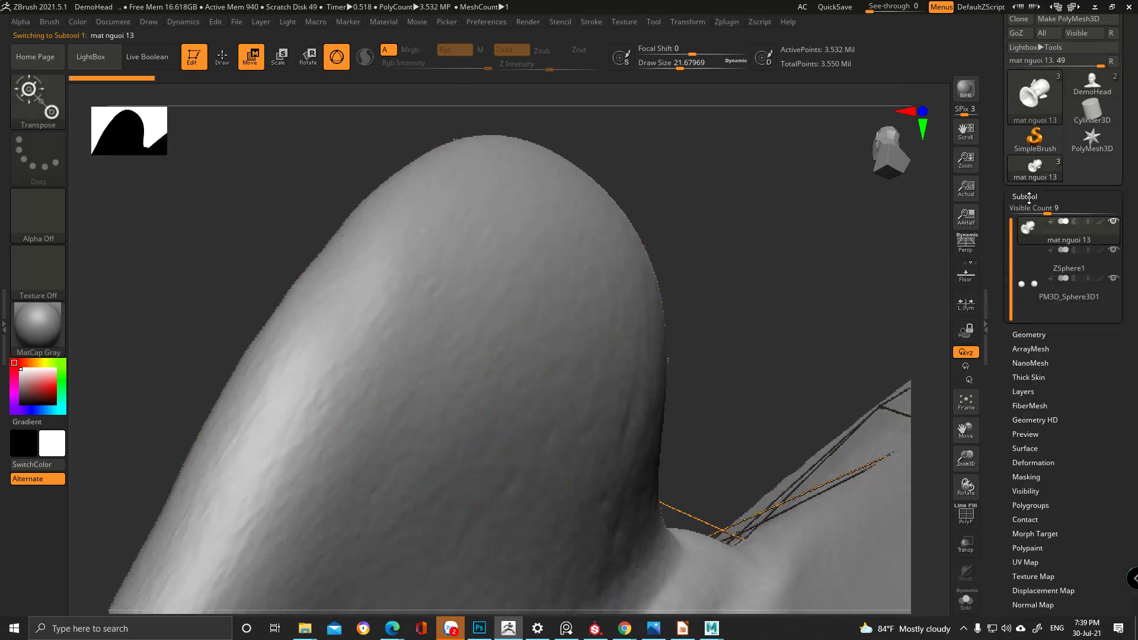
left_click(1035, 271)
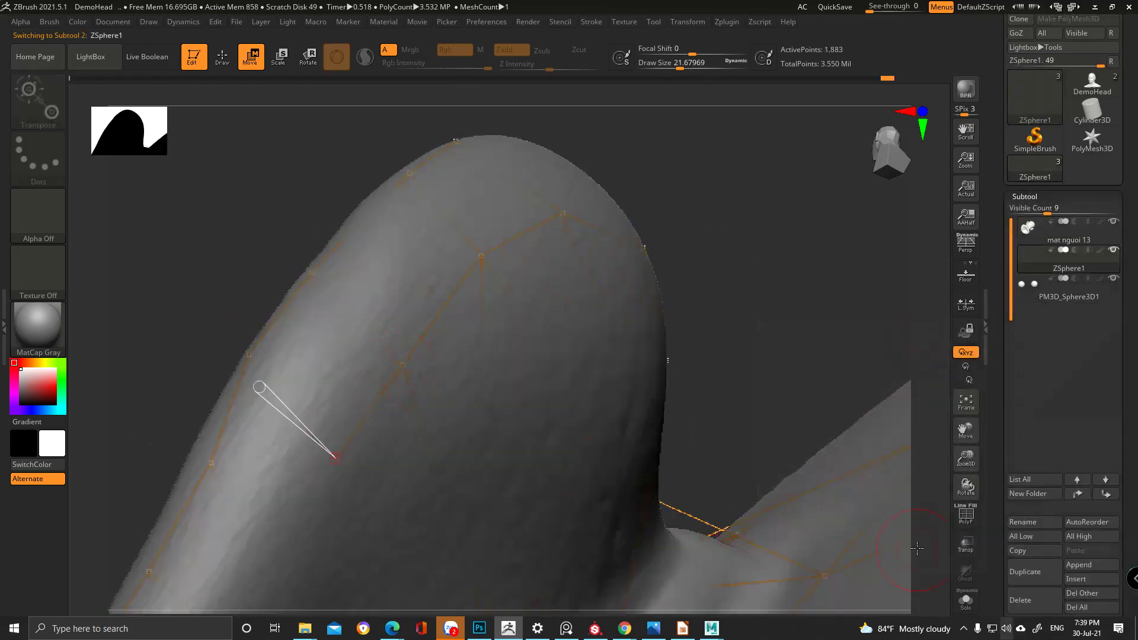
- Isolate the ZSphere1 topology in Solo mode, delete the stray point and edges behind the upper ear, and show the head again
left_click(961, 608)
mouse_move(451, 315)
left_mouse_down()
mouse_move(441, 301)
mouse_move(432, 315)
mouse_move(321, 265)
left_mouse_up()
mouse_move(253, 271)
left_mouse_down()
mouse_move(266, 251)
mouse_move(265, 270)
left_mouse_up()
left_click_drag(255, 391, 261, 333, "alt")
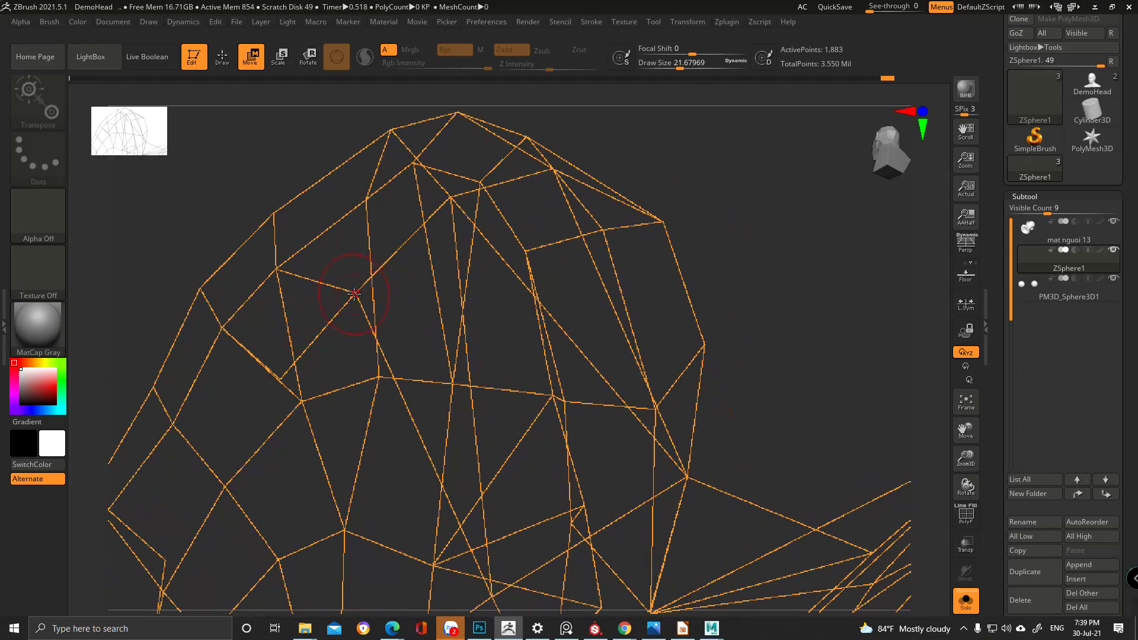
key("q")
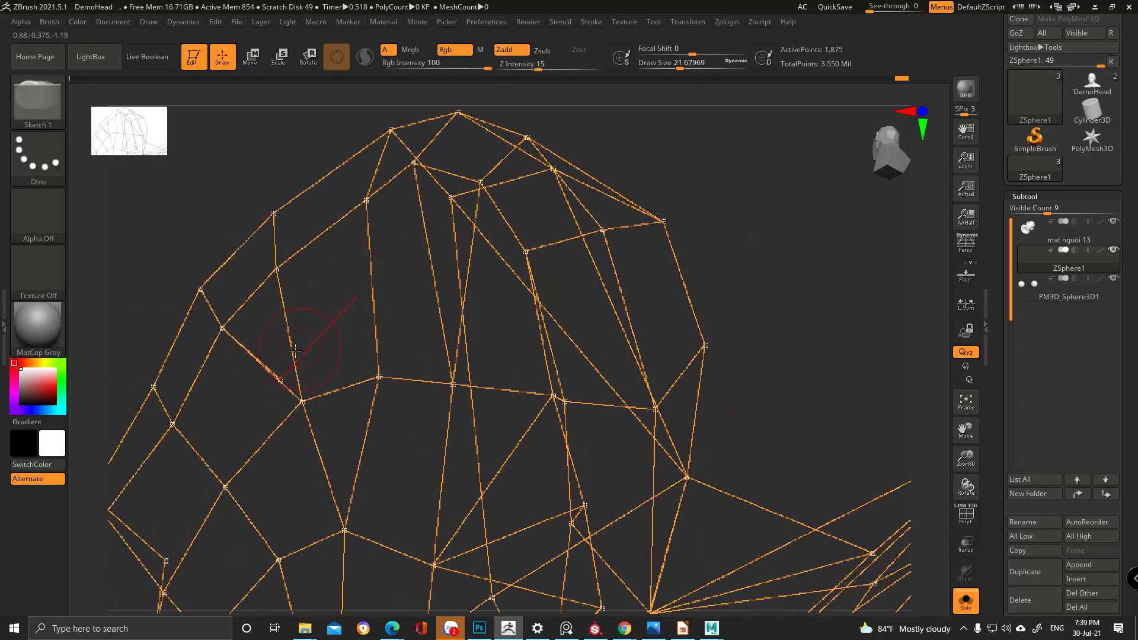
left_click_drag(325, 326, 216, 390)
right_click_drag(247, 368, 367, 322, "alt")
left_click_drag(367, 321, 534, 284)
left_click(970, 606)
- Isolate the topology and delete the unwanted points and edges behind the lower ear, with the head shown again at the end
mouse_move(620, 379)
right_mouse_down()
mouse_move(521, 357)
mouse_move(518, 335)
right_mouse_up()
right_click_drag(391, 267, 357, 248, "ctrl")
left_click_drag(357, 248, 269, 366)
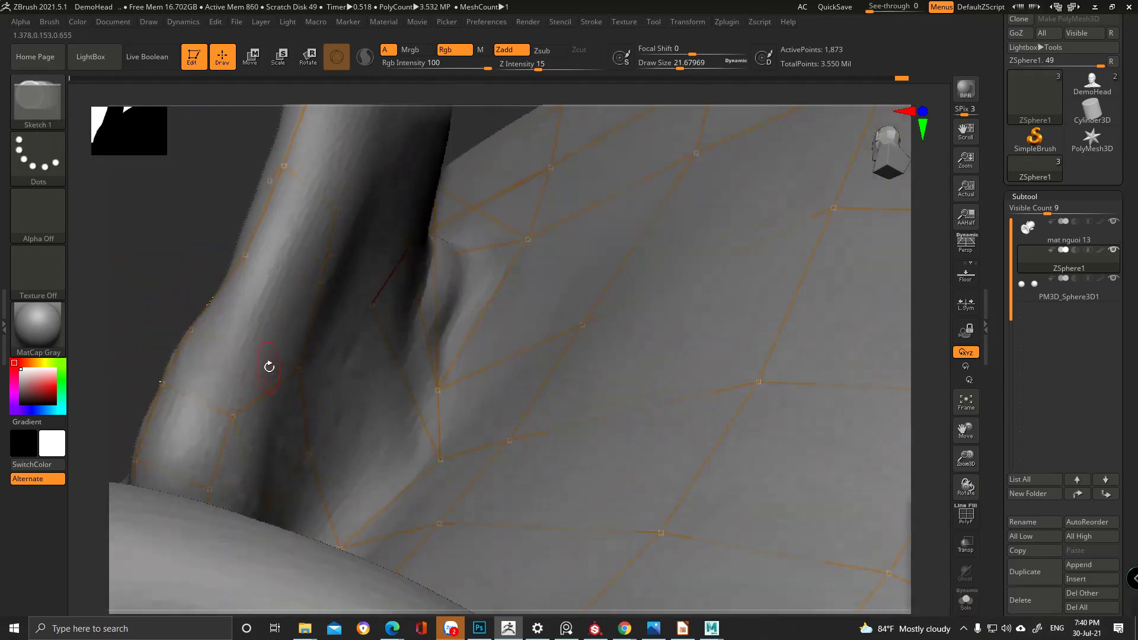
right_click_drag(301, 375, 318, 286)
left_click(966, 607)
left_click_drag(332, 254, 270, 312)
left_click_drag(300, 359, 256, 377)
key("w")
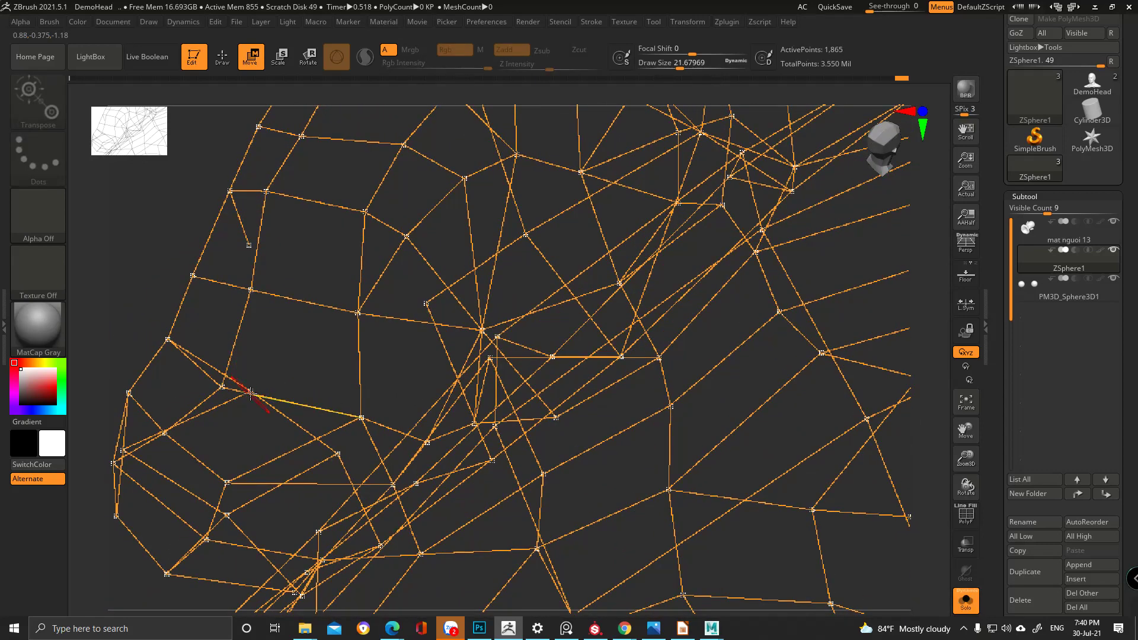
left_click(972, 597)
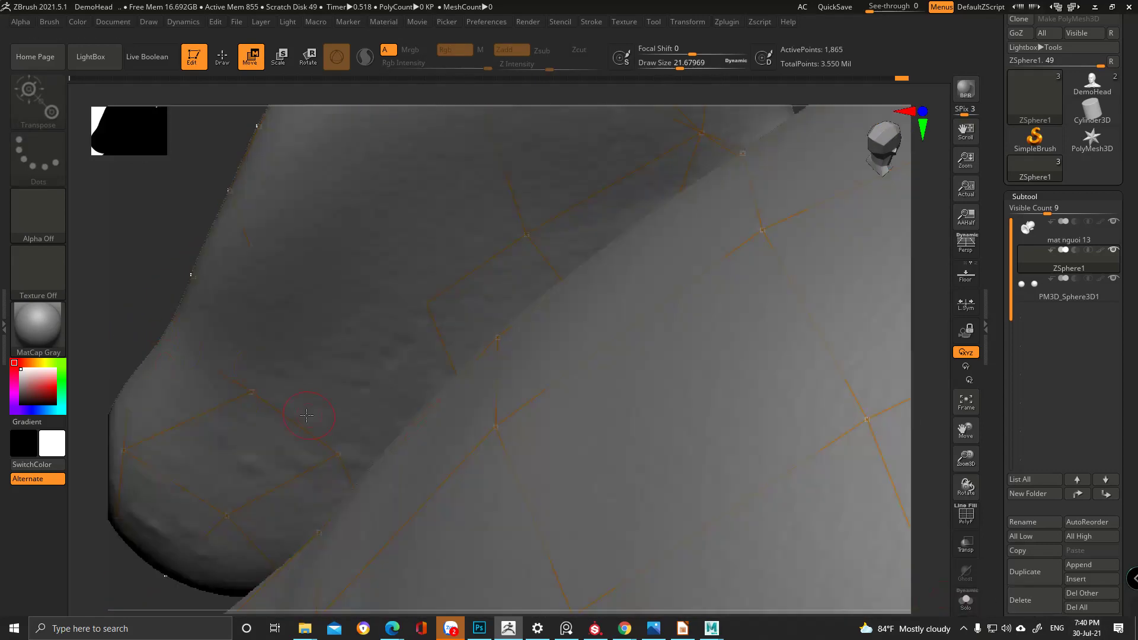
right_click_drag(178, 370, 317, 337)
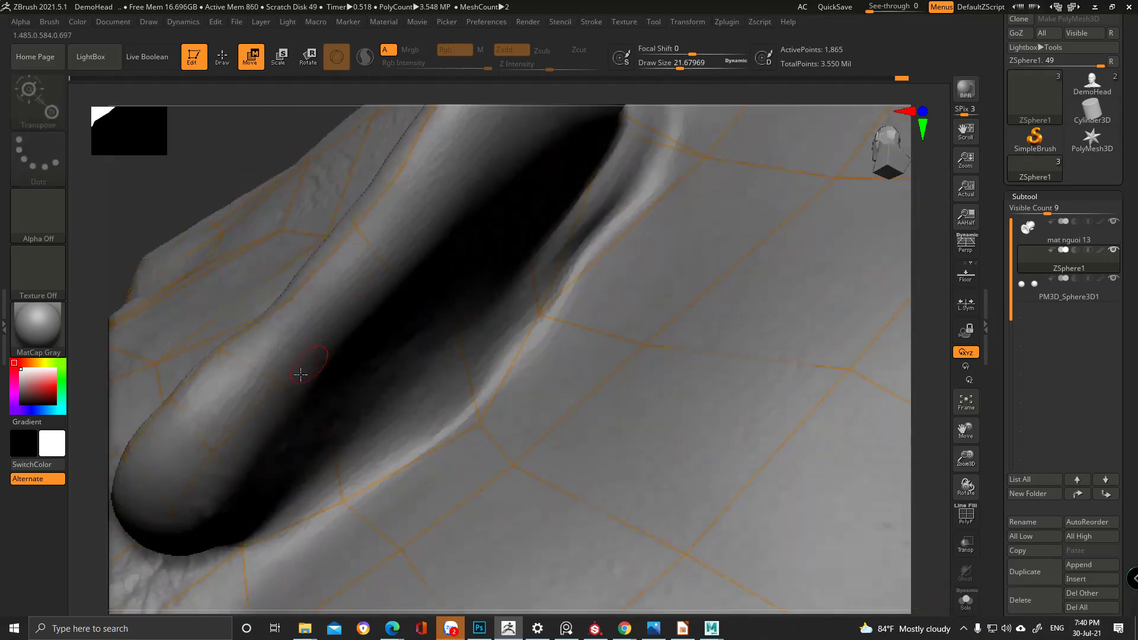
- Draw a second row of topology edges along the back of the ear's rim, from near the lobe to the upper rim, tied to the outer points
key("q")
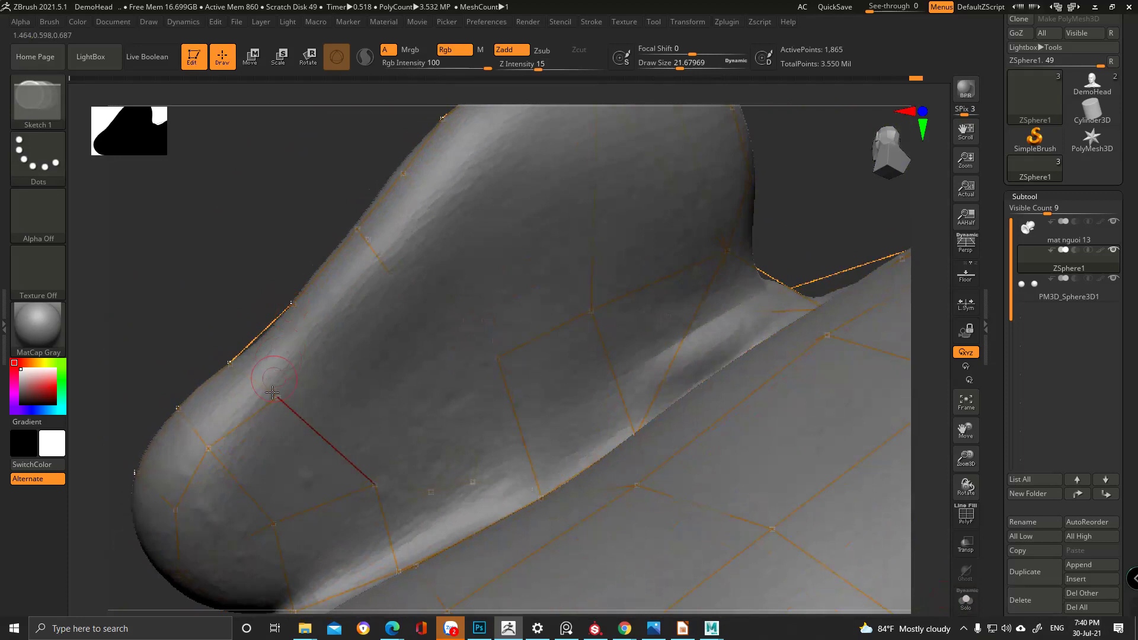
key("ctrl")
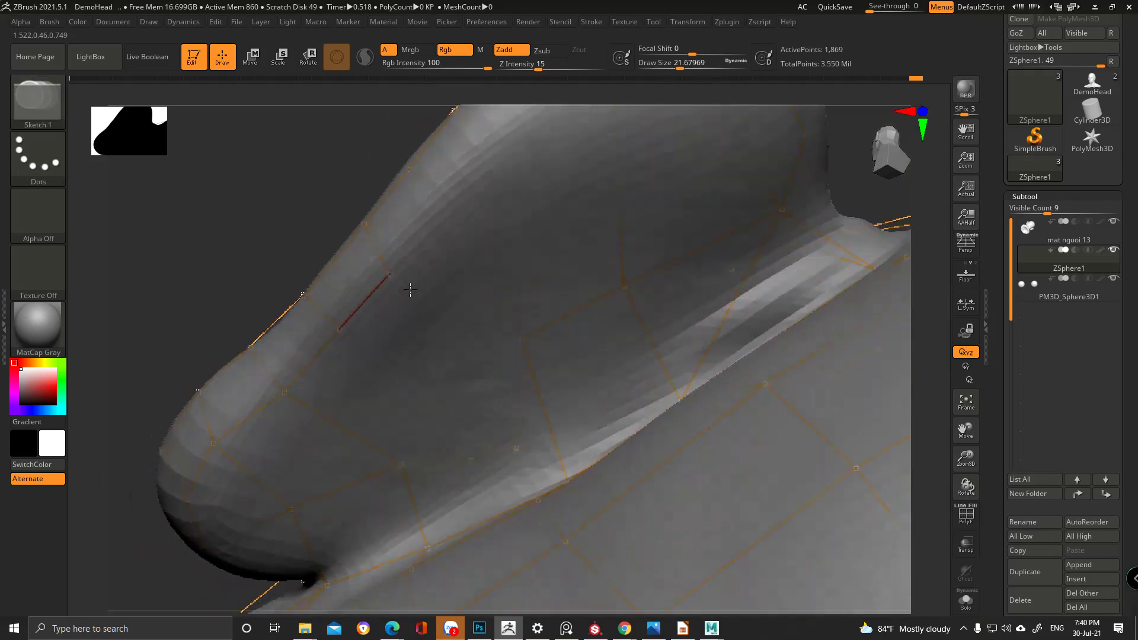
key("ctrl")
left_click(394, 275, "ctrl")
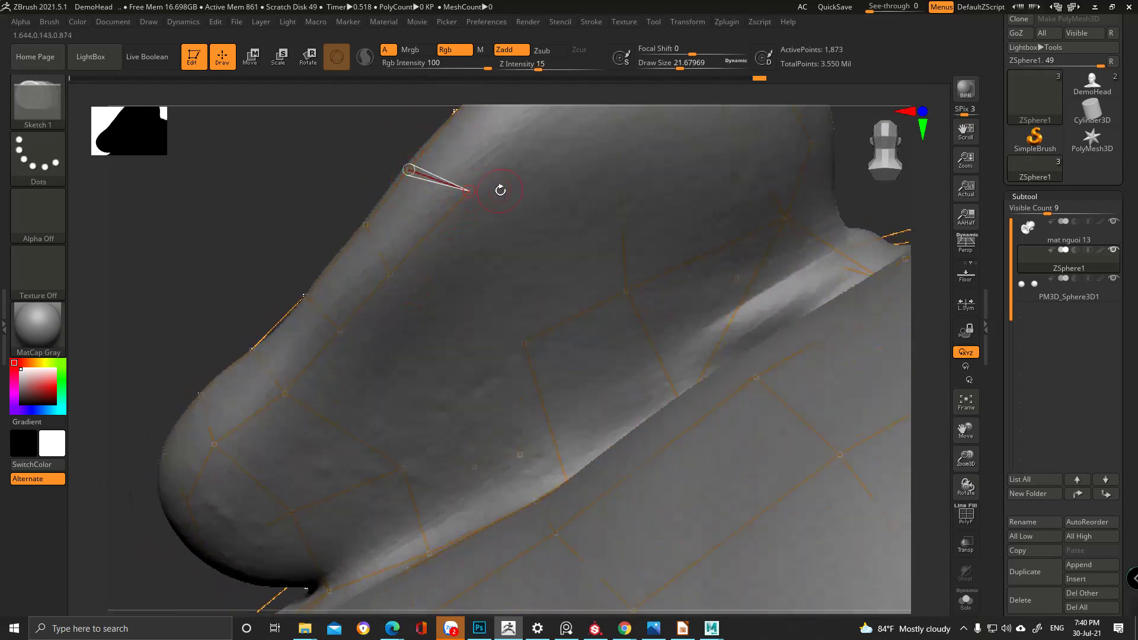
key("w")
key("q")
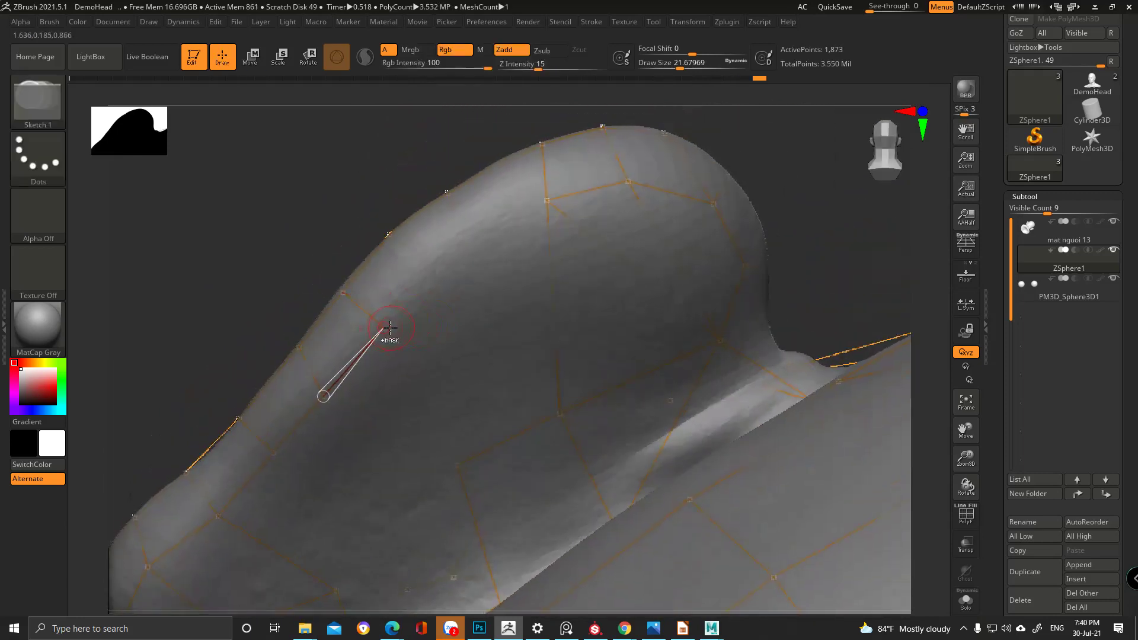
right_click_drag(420, 244, 412, 295)
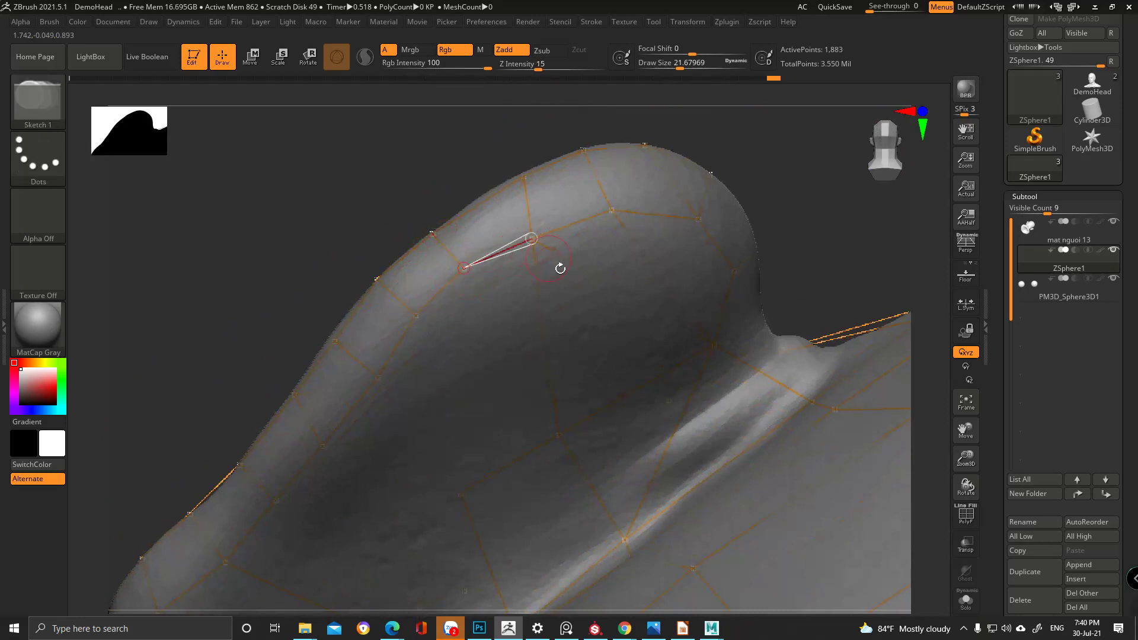
right_click_drag(553, 262, 538, 240)
- Reposition the new topology points along the back of the upper ear rim to follow its curve evenly
key("w")
left_click_drag(615, 210, 621, 207)
right_click_drag(628, 210, 469, 237, "alt")
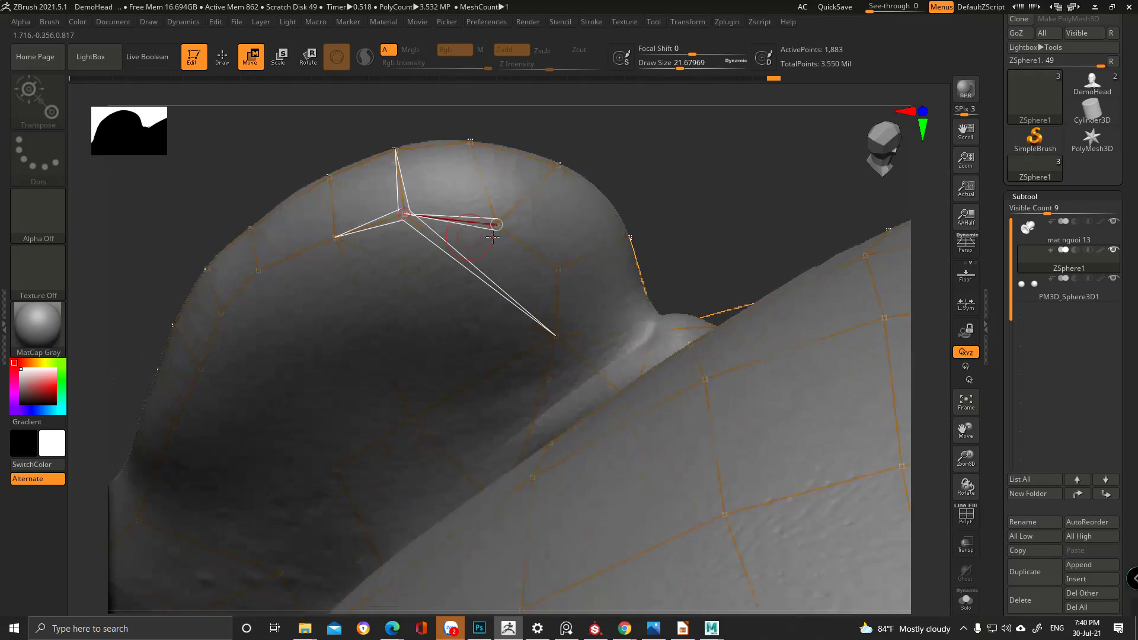
left_click(489, 206)
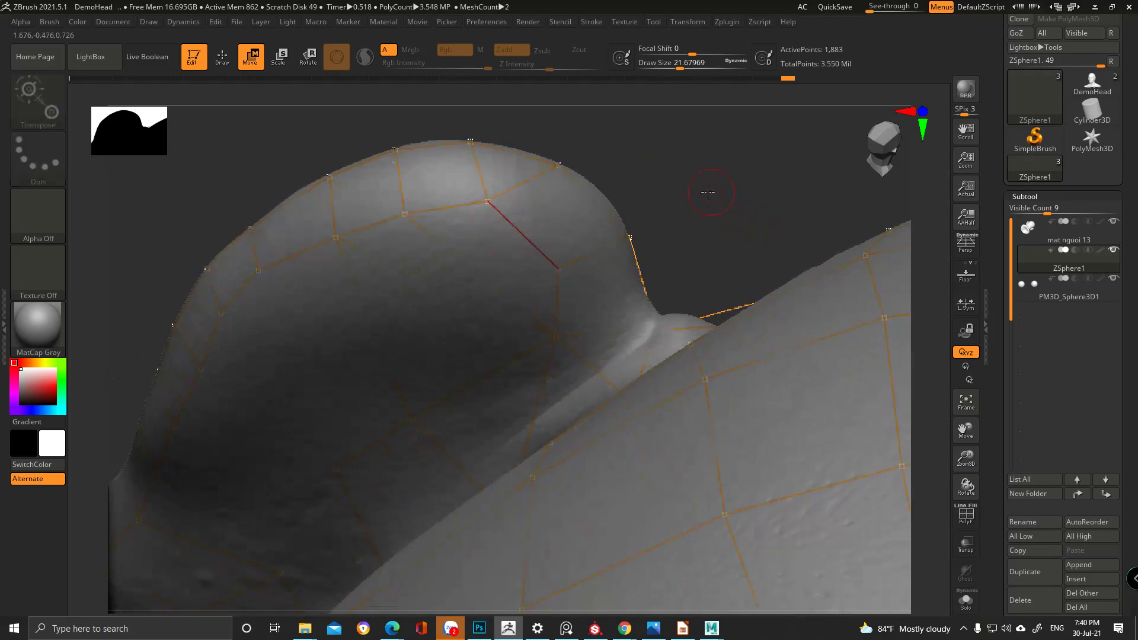
mouse_move(418, 245)
right_mouse_down("alt")
mouse_move(524, 197)
mouse_move(418, 235)
right_mouse_up("alt")
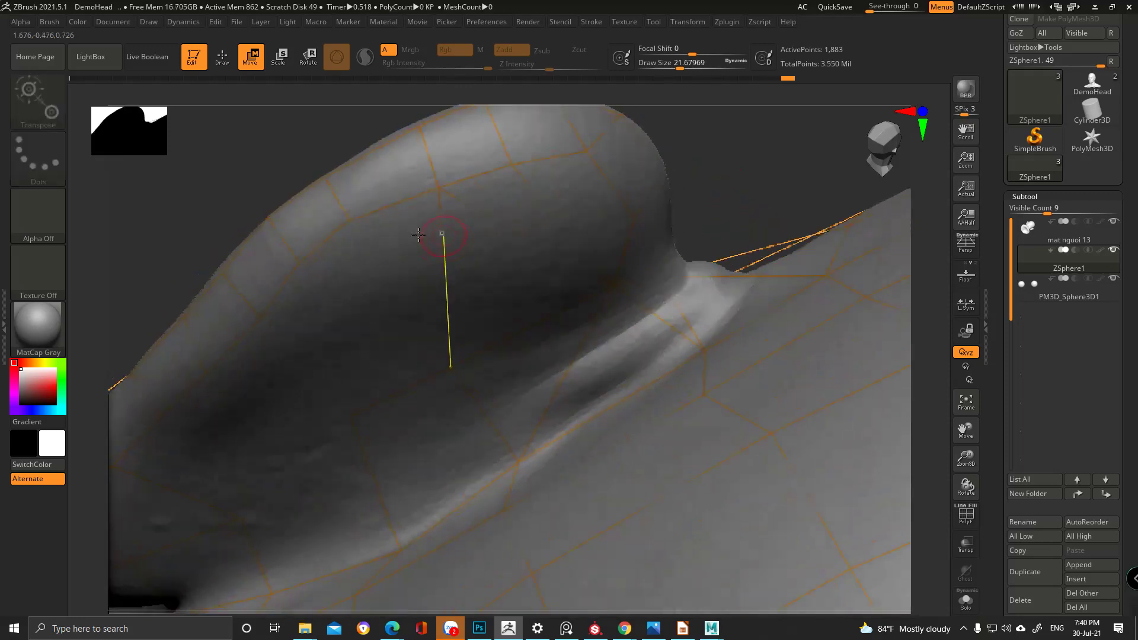
- Remove the old coarse topology edges crossing the middle of the ear's back surface
key("q")
key("a")
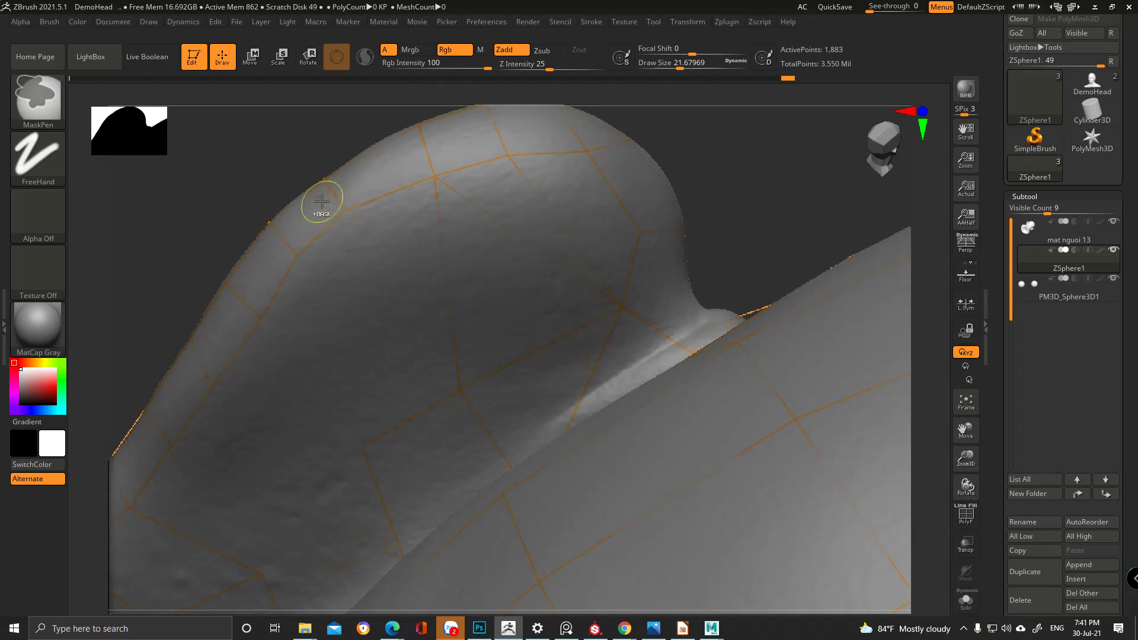
right_click_drag(322, 201, 257, 222, "ctrl")
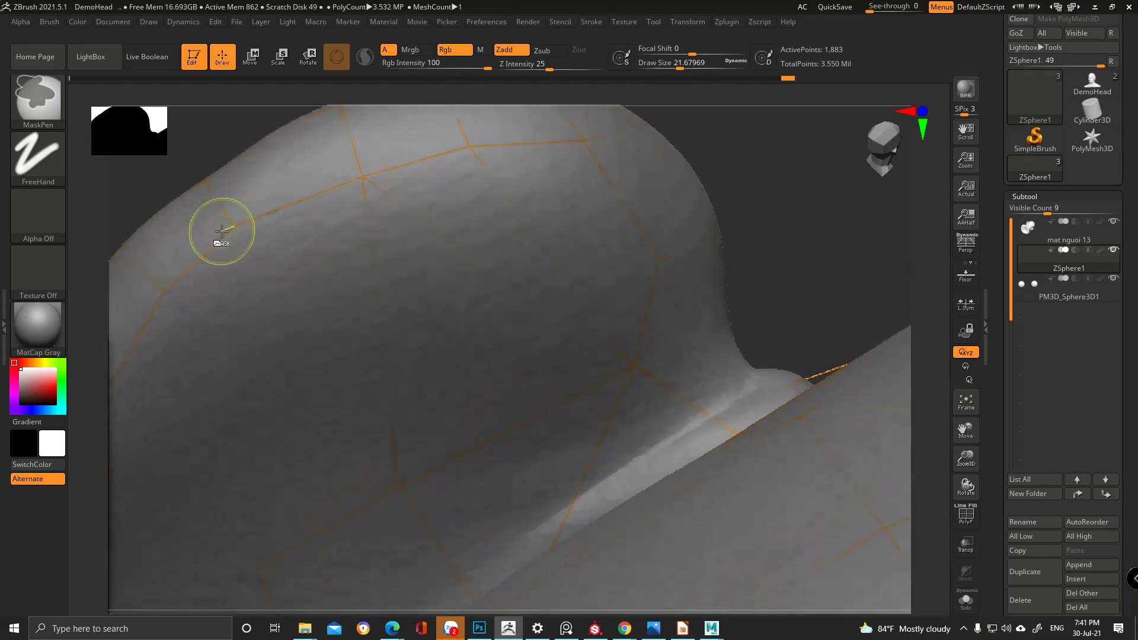
right_click_drag(319, 288, 532, 265)
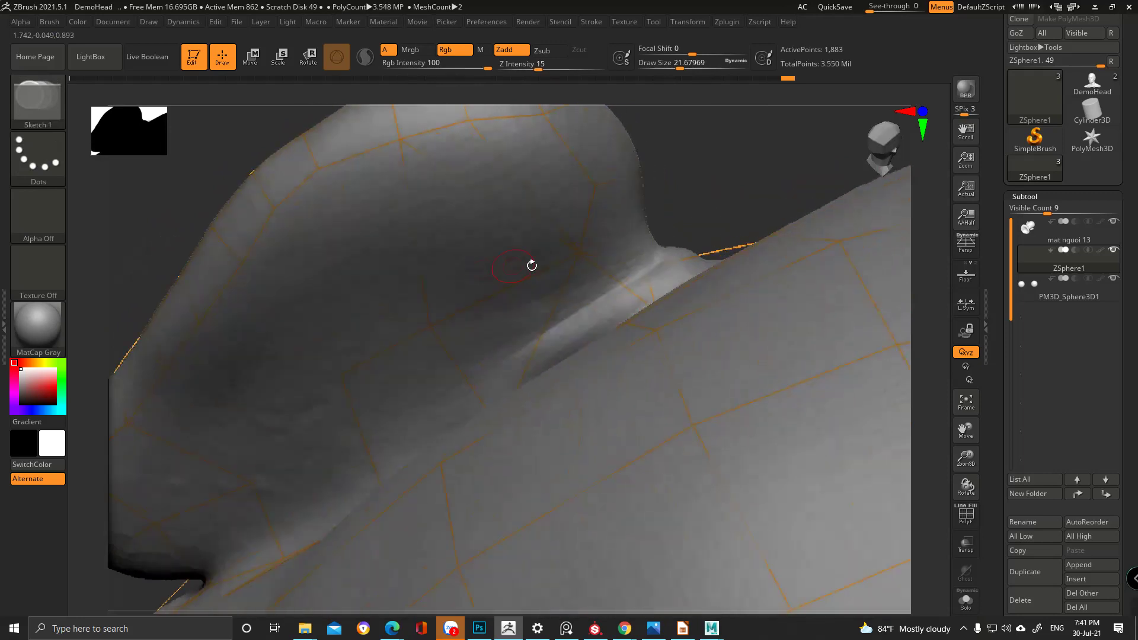
mouse_move(463, 317)
right_mouse_down()
mouse_move(414, 307)
mouse_move(454, 296)
right_mouse_up()
key("w")
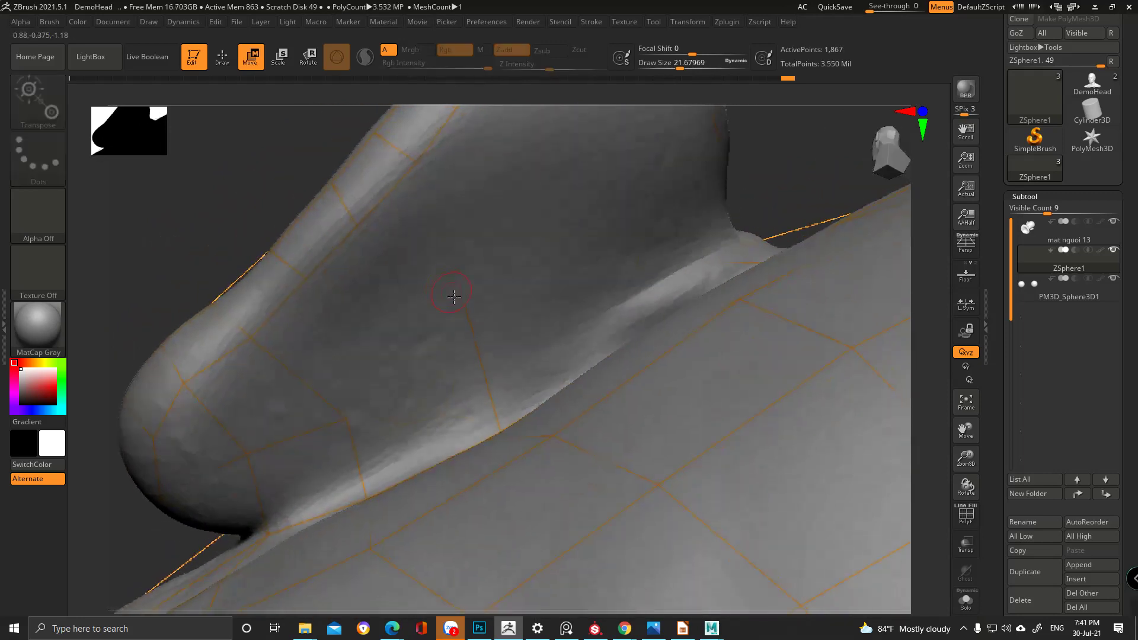
- Move the free point on the lower back of the ear and connect it to the neighbouring inner point and the rim points
left_click_drag(445, 367, 502, 437)
key("q")
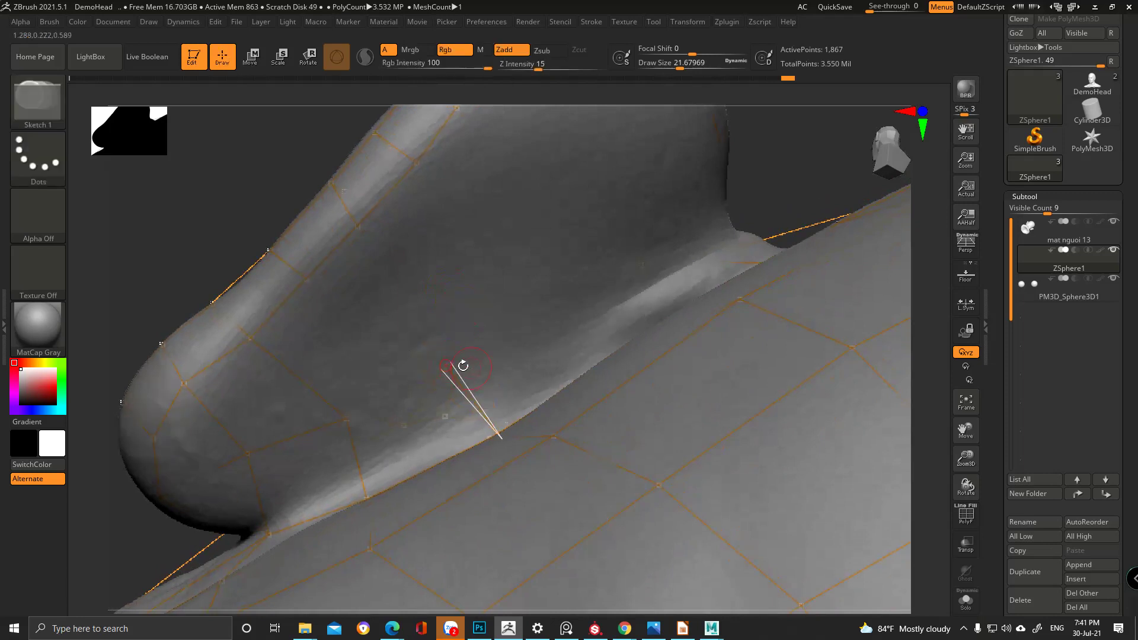
key("w")
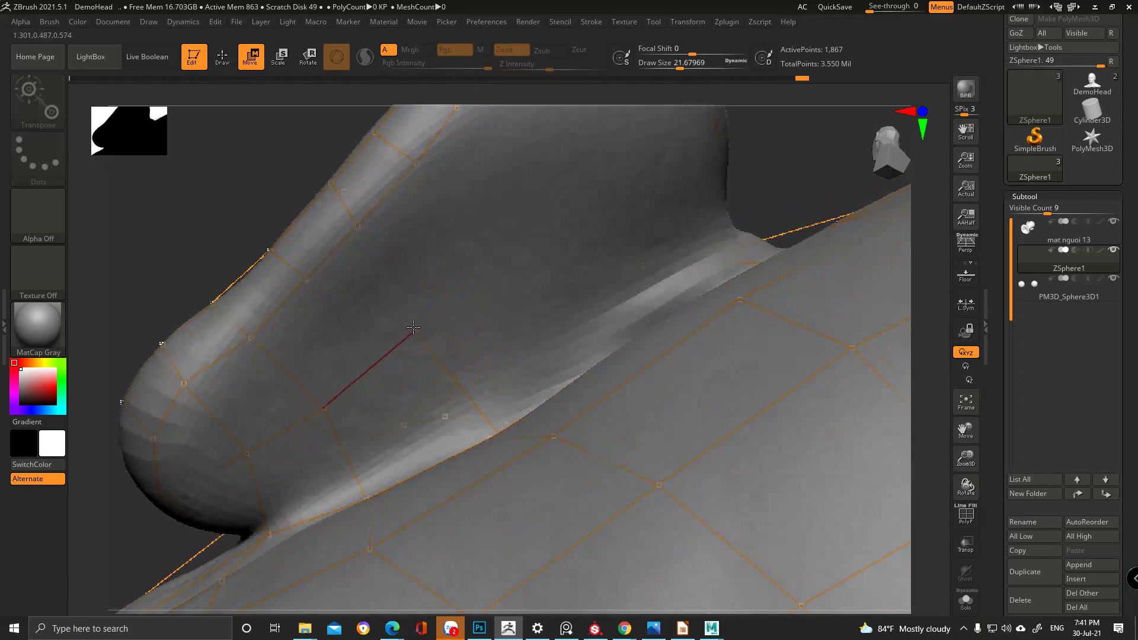
key("q")
left_click(414, 325)
left_click(358, 225, "ctrl")
left_click(414, 329)
right_click_drag(534, 247, 403, 356, "alt")
left_click(322, 400, "ctrl")
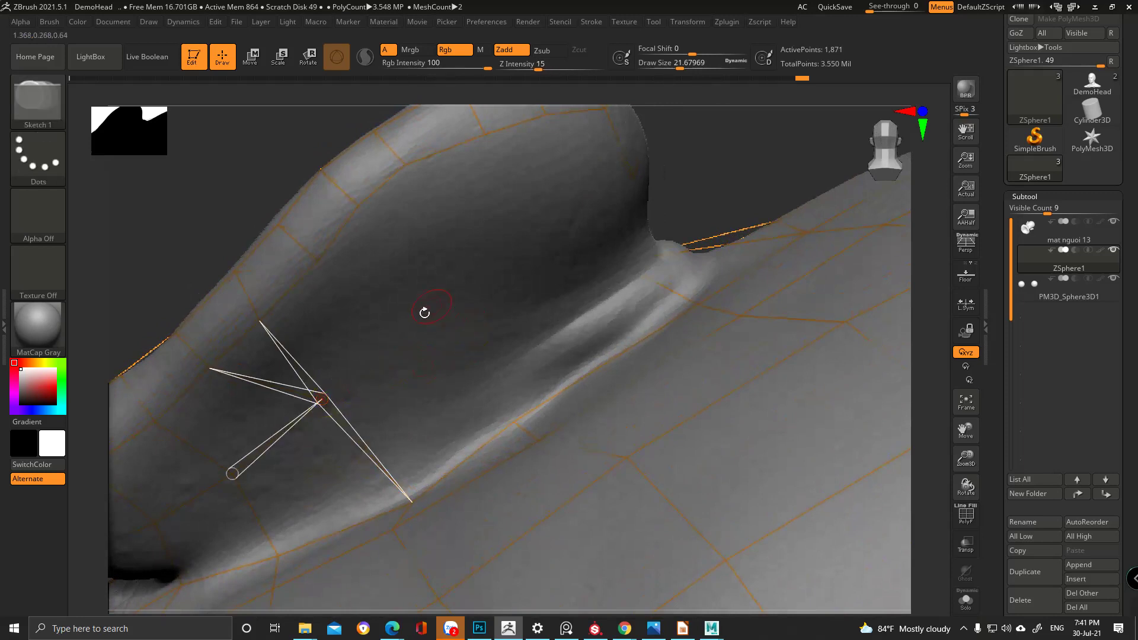
- Add a point on the middle of the ear's back and connect it to the crease behind the ear and the rim
left_click(425, 312)
left_click(517, 418)
right_click_drag(379, 267, 347, 224)
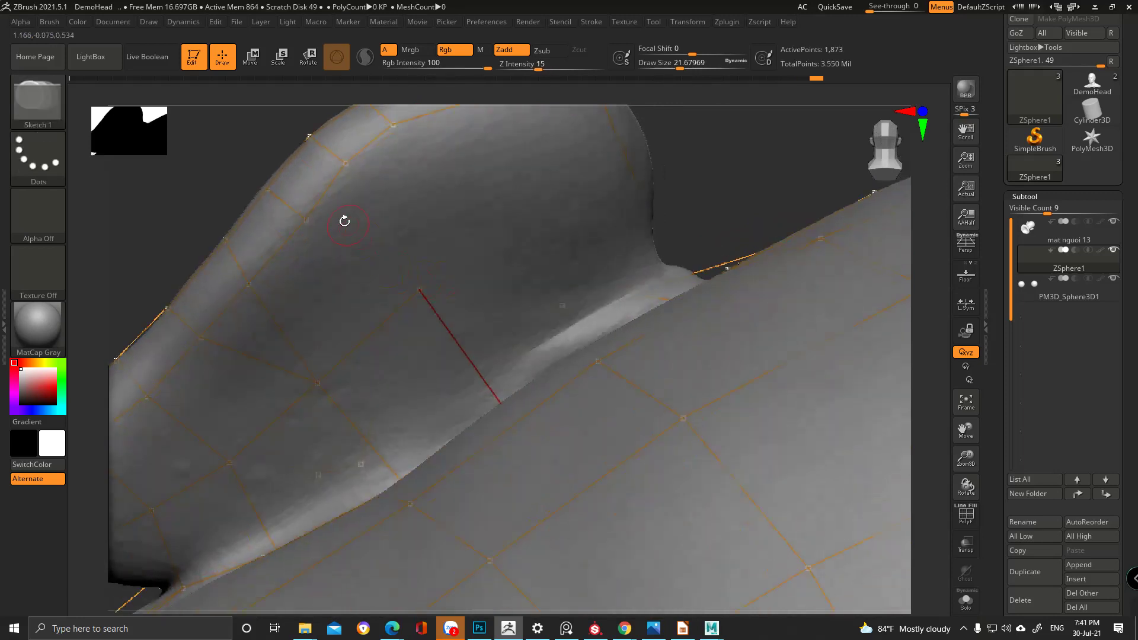
left_click(306, 220, "ctrl")
left_click(417, 290)
mouse_move(537, 224)
right_mouse_down()
mouse_move(419, 285)
mouse_move(387, 338)
mouse_move(394, 353)
mouse_move(411, 330)
mouse_move(379, 328)
mouse_move(393, 349)
mouse_move(468, 323)
right_mouse_up()
key("w")
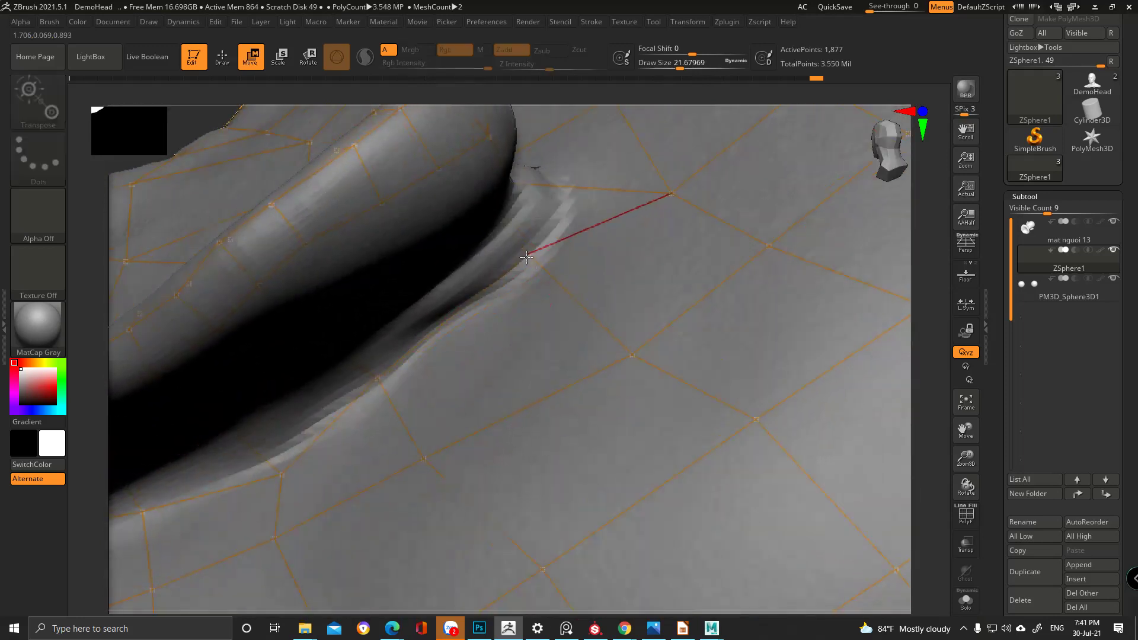
- Adjust the topology at the upper crease behind the ear and add a connecting edge there
mouse_move(521, 255)
right_mouse_down()
mouse_move(477, 284)
mouse_move(432, 247)
right_mouse_up()
key("q")
left_click(517, 270)
mouse_move(386, 249)
right_mouse_down()
mouse_move(401, 190)
mouse_move(424, 221)
mouse_move(388, 301)
mouse_move(415, 243)
right_mouse_up()
key("w")
key("q")
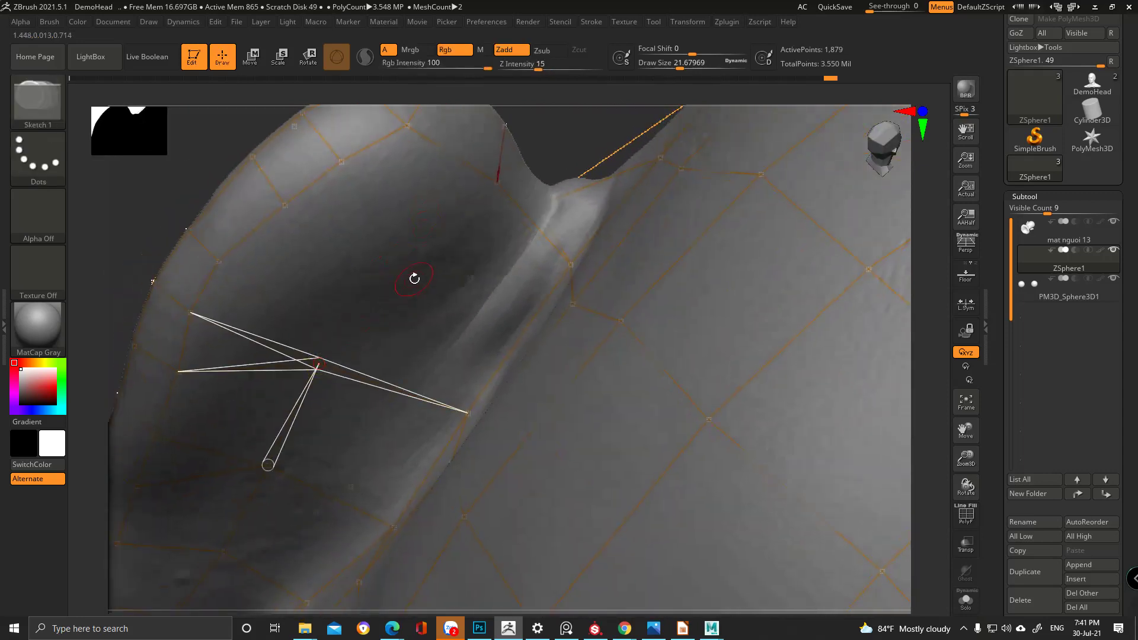
- Add a point on the upper back of the ear and connect it to the crease points and the point near the ear's top attachment
left_click(385, 265)
left_click(572, 264)
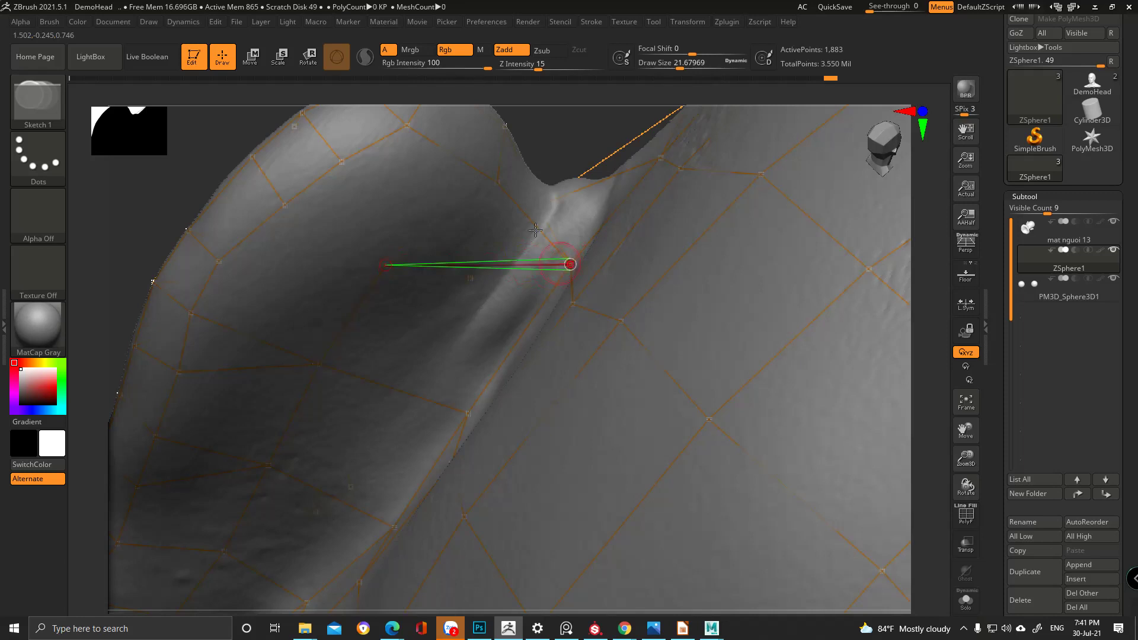
left_click(498, 182, "ctrl")
left_click(386, 265)
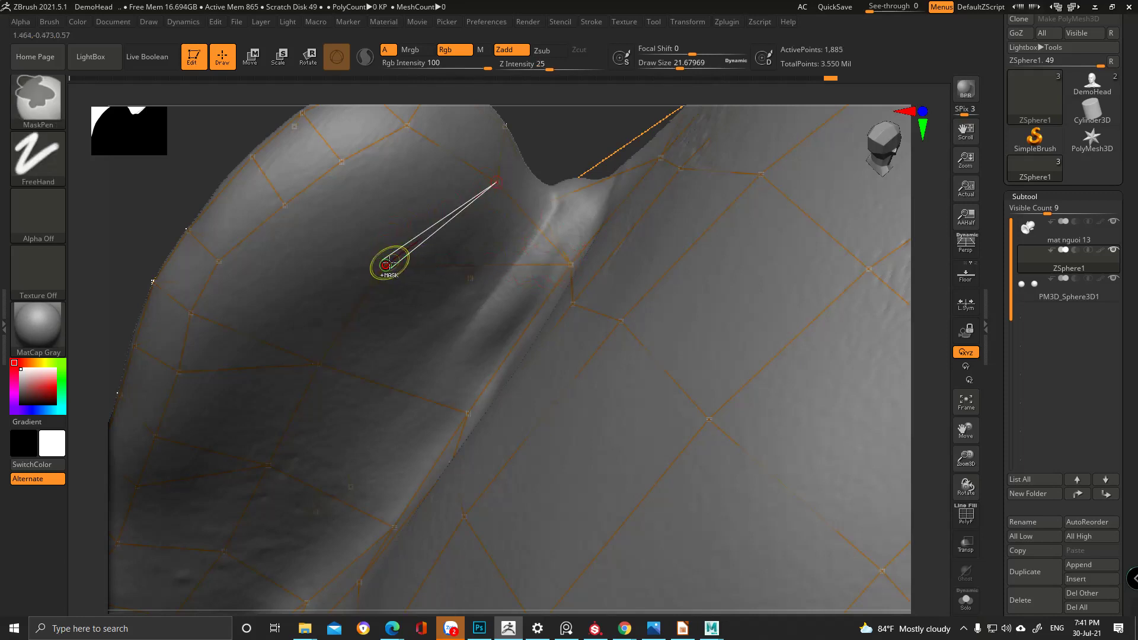
left_click(467, 412)
right_click_drag(467, 412, 317, 231)
- Connect the upper back point to the neighbouring inner rim points to close the polygons behind the upper ear
key("ctrl")
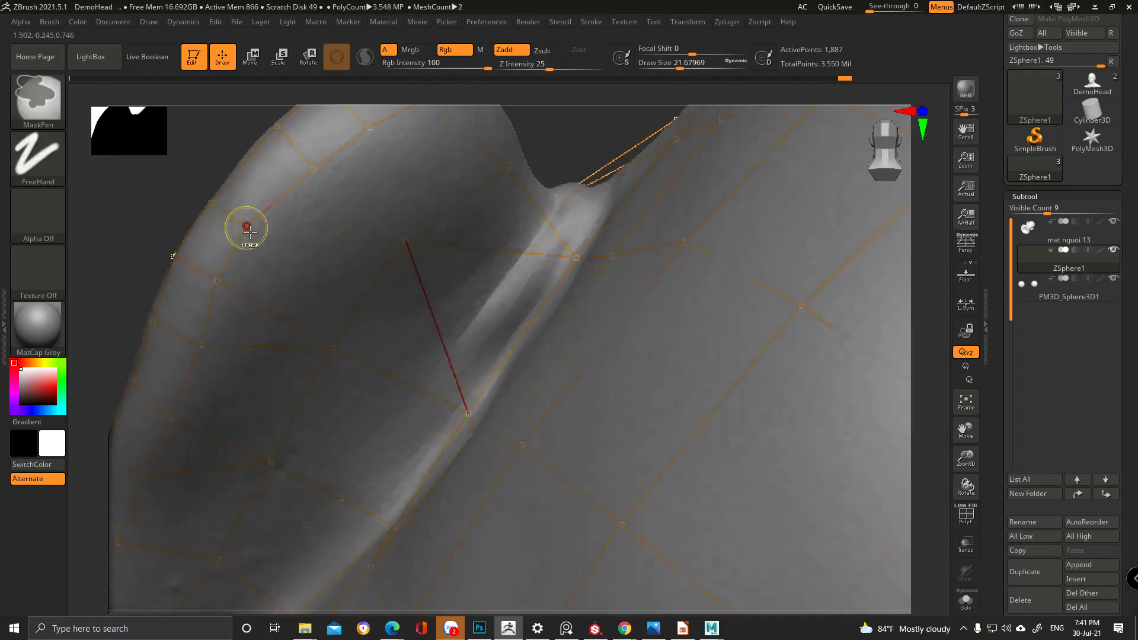
left_click(315, 170)
right_click_drag(404, 203, 379, 234, "alt")
key("ctrl")
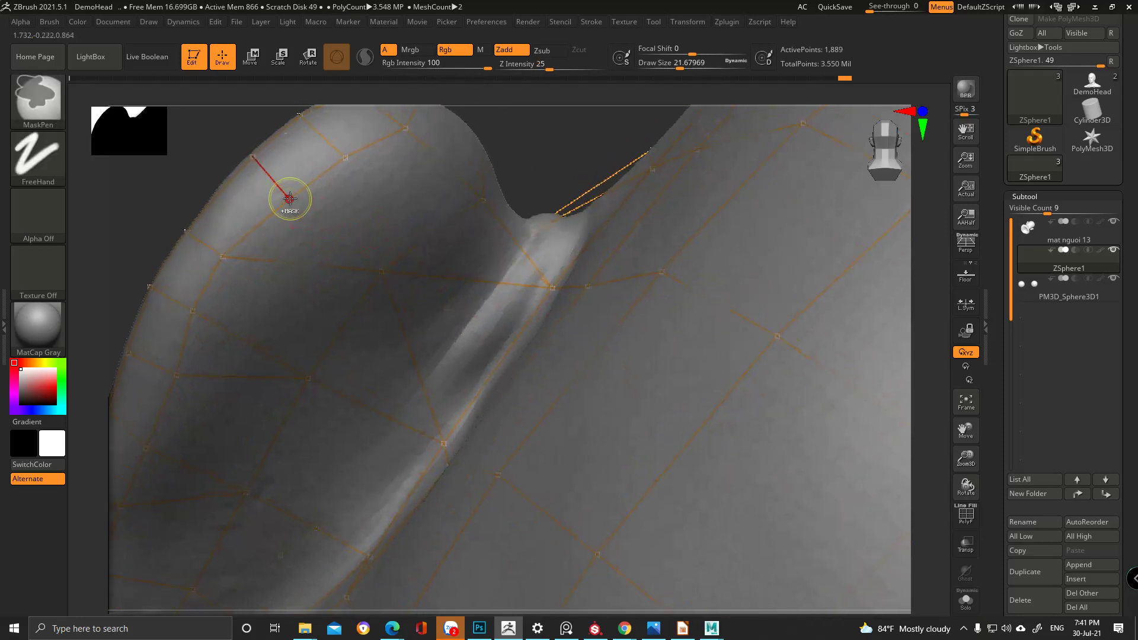
left_click(380, 270)
key("ctrl")
left_click(347, 155, "ctrl")
left_click(381, 271)
right_click_drag(495, 202, 464, 216, "ctrl")
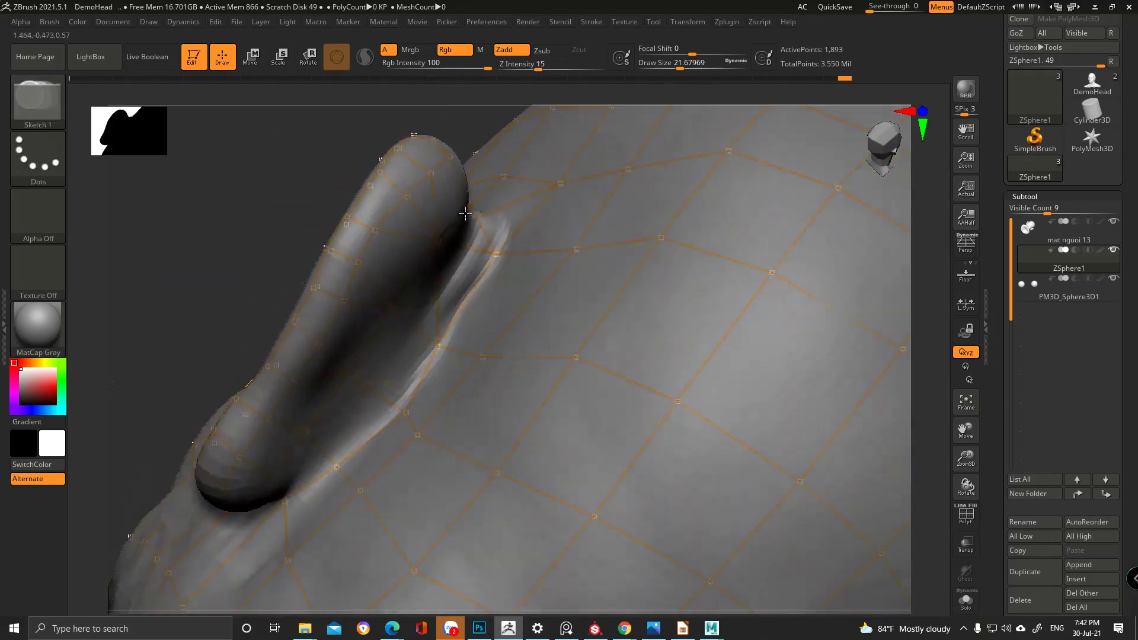
- Preview the retopologized mesh in Solo mode and inspect the ears and the underside of the nose for holes
key("a")
left_click(965, 601)
right_click_drag(408, 241, 436, 323)
right_click_drag(445, 264, 442, 224)
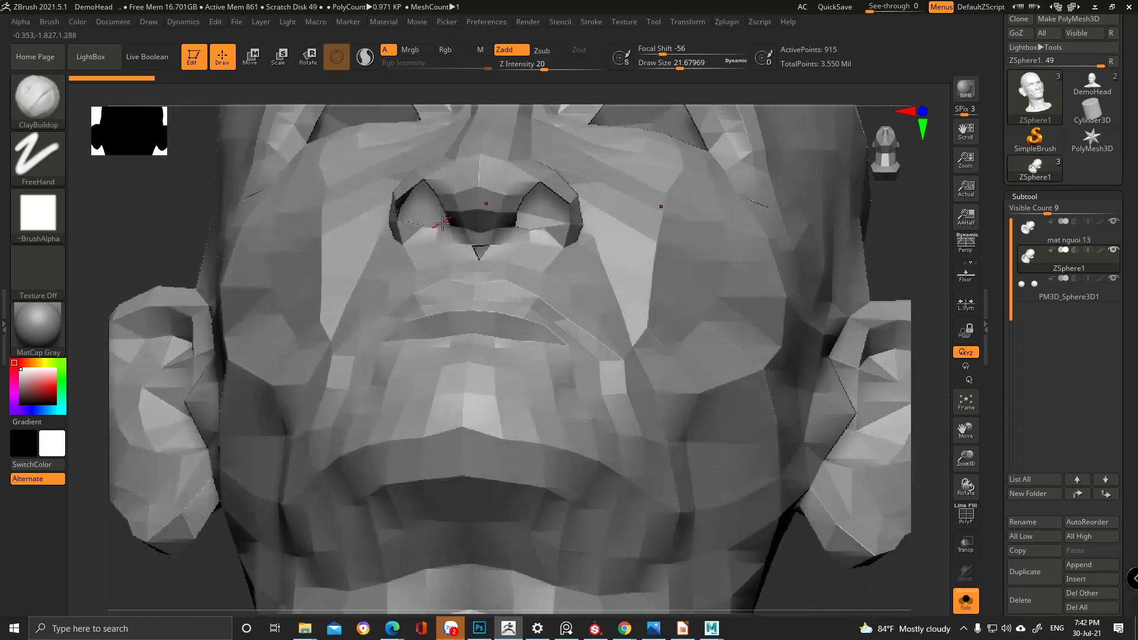
left_click(967, 600)
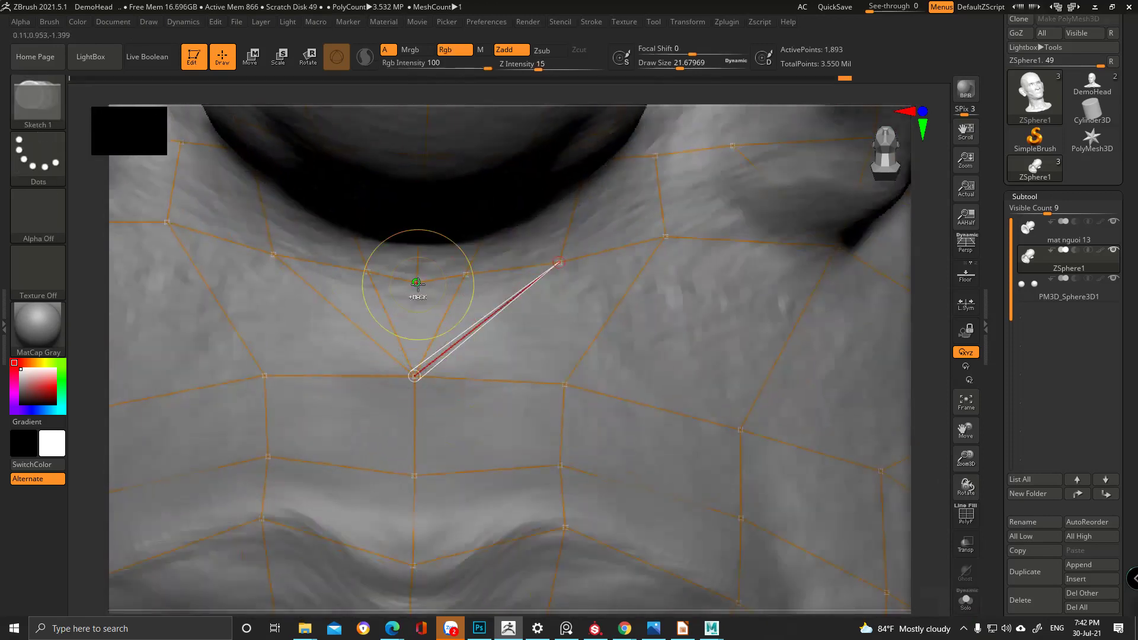
- Connect the centre point under the nose to the midline point above the upper lip with a topology edge
left_click(418, 283, "ctrl")
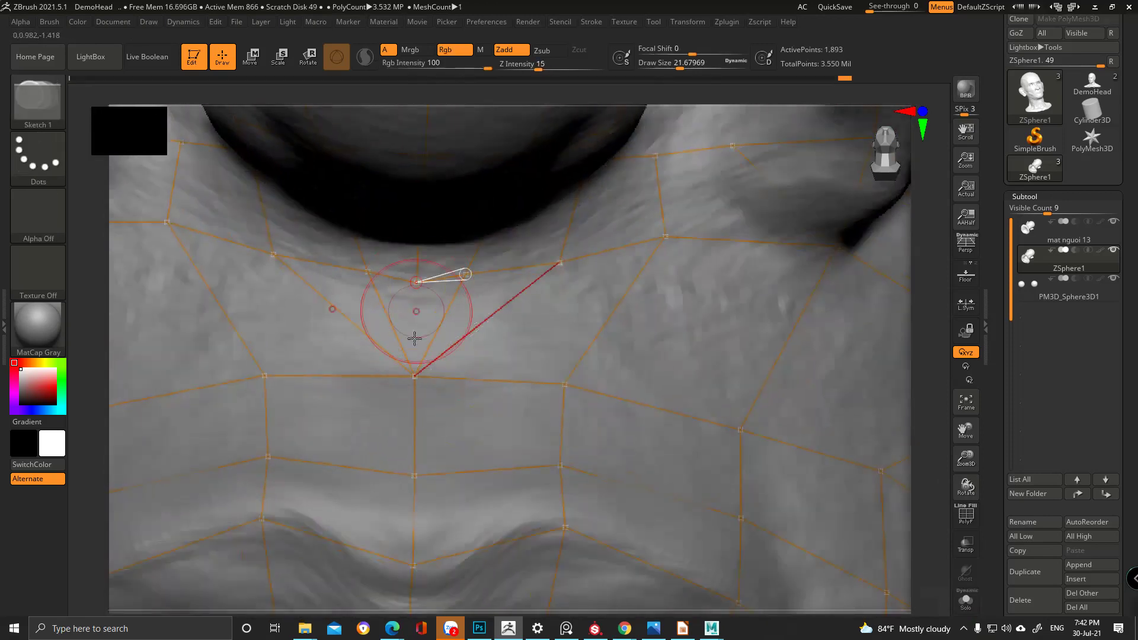
left_click(414, 376)
right_click_drag(503, 320, 502, 308)
- Preview the mesh again and compare the nose and nostril with and without the sculpted head
key("a")
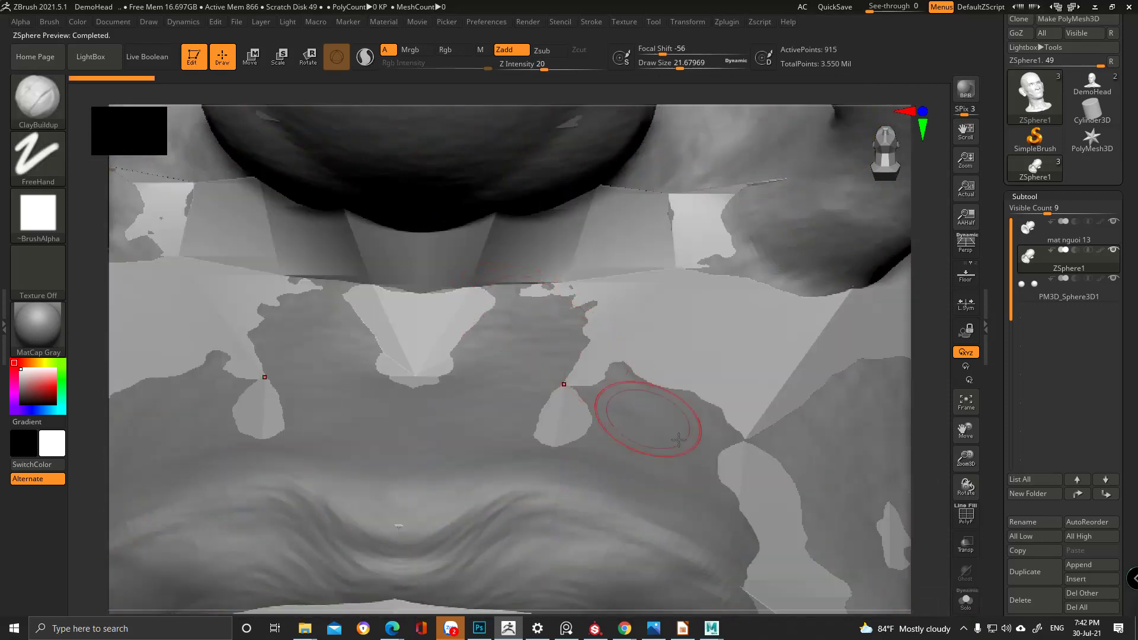
left_click(966, 601)
left_click(966, 601)
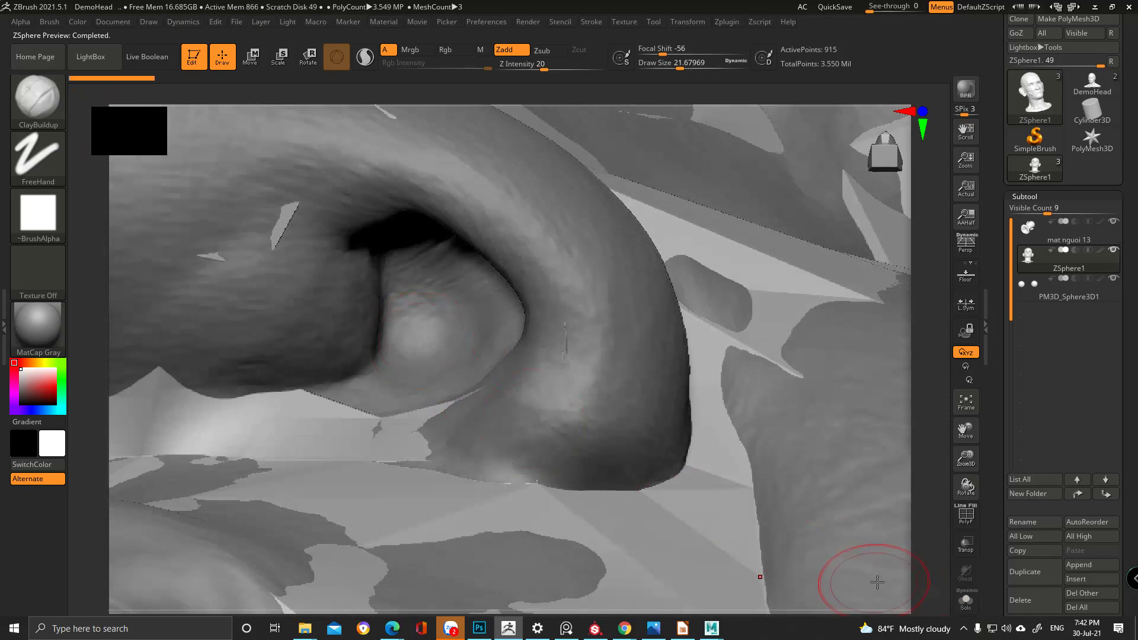
left_click(966, 601)
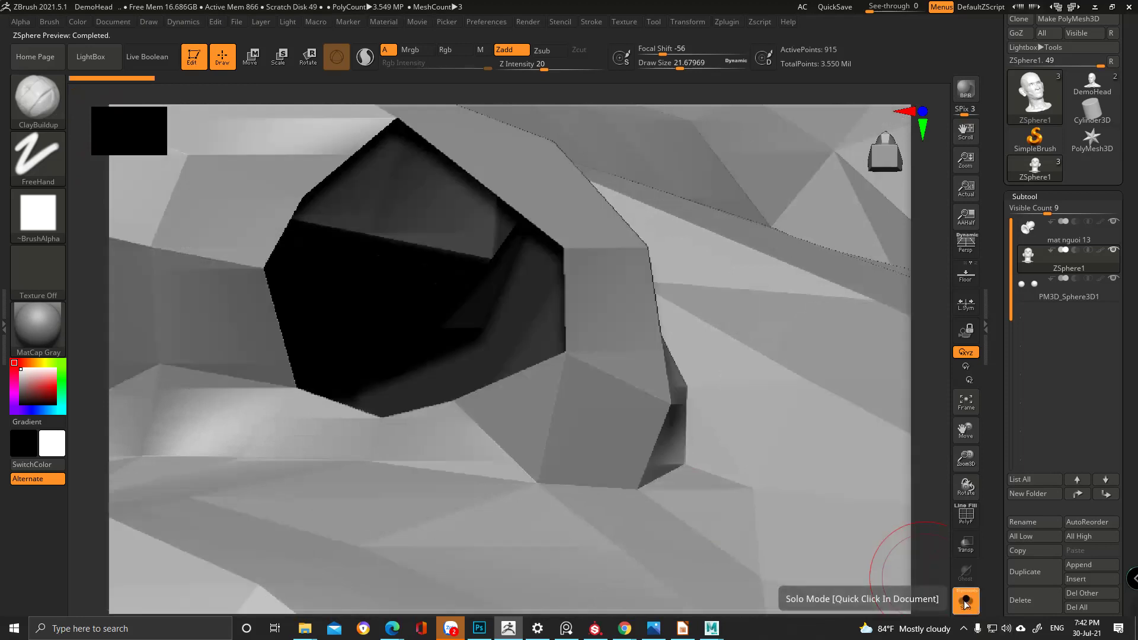
left_click(965, 601)
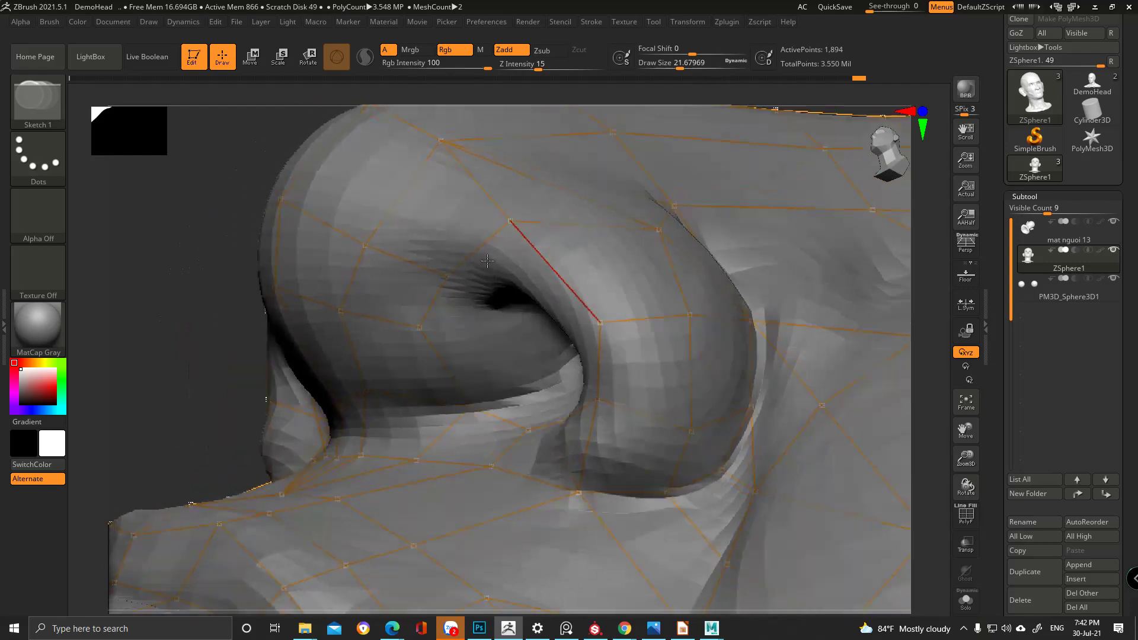
- Shift the topology point on the inner upper rim of the nostril to fit the opening
right_click_drag(487, 261, 519, 267)
right_click_drag(499, 387, 417, 353)
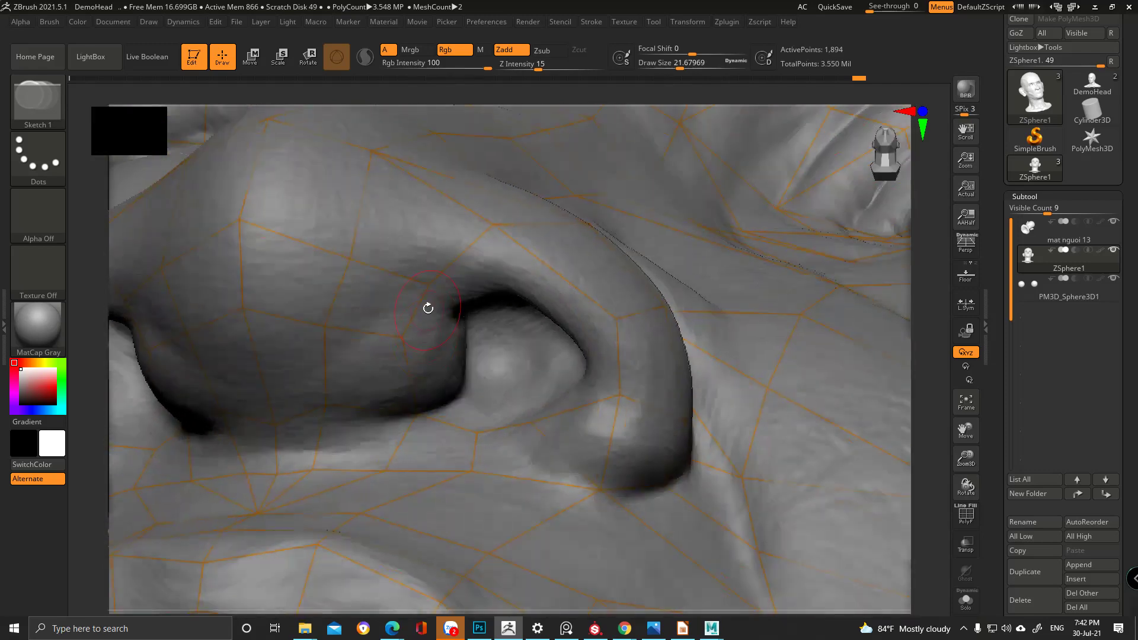
key("w")
left_click_drag(431, 282, 430, 263)
right_click_drag(402, 338, 447, 329)
- Add a point inside the nostril and connect it to the upper and outer rim points
key("q")
left_click(447, 349)
left_click(429, 231)
left_click(550, 326, "ctrl")
left_click(446, 349)
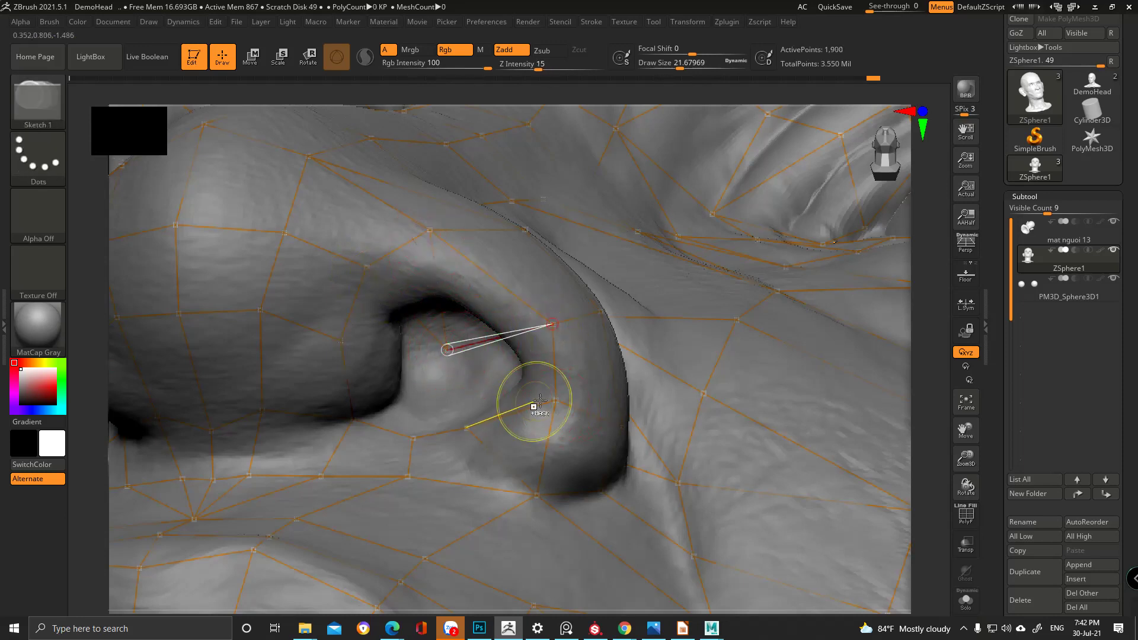
left_click(555, 400, "ctrl")
left_click(447, 350)
- Connect the point inside the nostril to the lower rim points and the points on the septum side
left_click(467, 428, "ctrl")
left_click(448, 350)
left_click(413, 437, "ctrl")
left_click(449, 349)
left_click(449, 353, "ctrl")
left_click(341, 341)
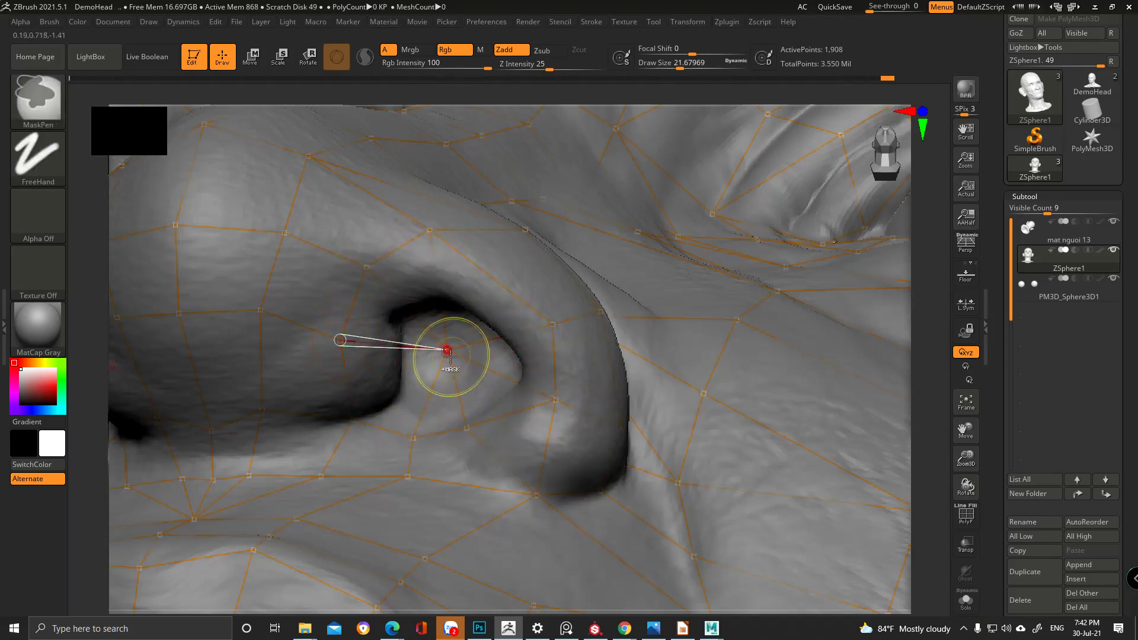
left_click(450, 354, "ctrl")
left_click(358, 421)
- Isolate the topology in Solo mode and preview the mesh to examine the filled nostril
right_click_drag(534, 359, 501, 311)
left_click(964, 599)
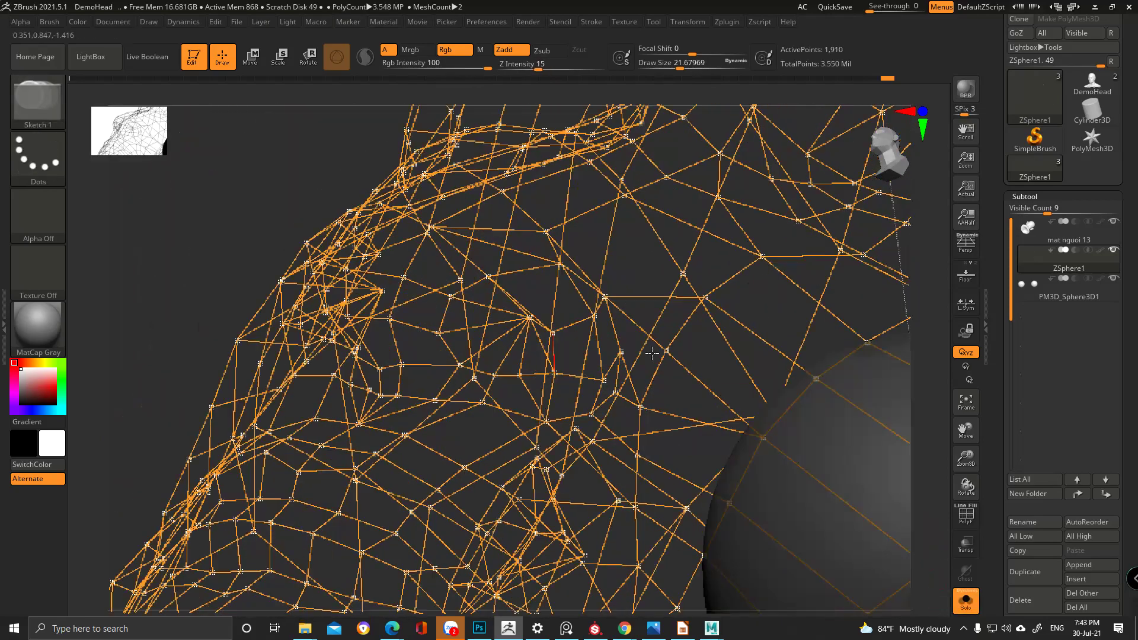
key("a")
right_click_drag(560, 335, 535, 290, "ctrl")
right_click_drag(625, 320, 920, 498)
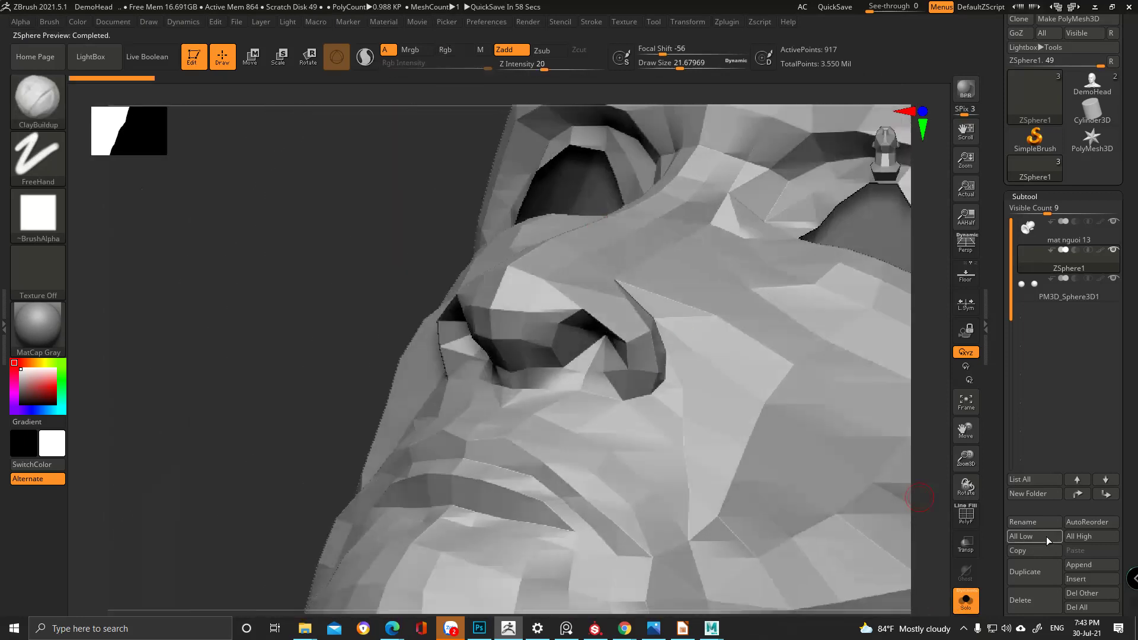
- Return to topology editing with the sculpt shown and reposition the points on the outer wing of the nostril
left_click(966, 601)
right_click_drag(511, 257, 648, 386, "ctrl")
key("a")
right_click_drag(699, 419, 566, 339, "alt")
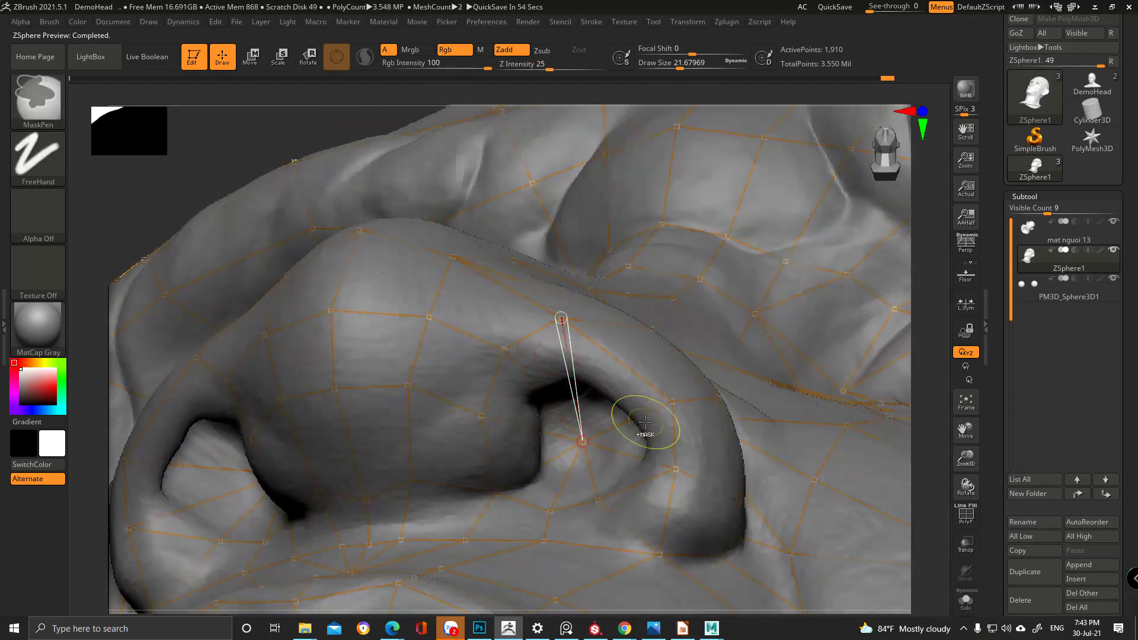
right_click_drag(606, 381, 377, 264)
key("w")
right_click_drag(471, 402, 497, 455)
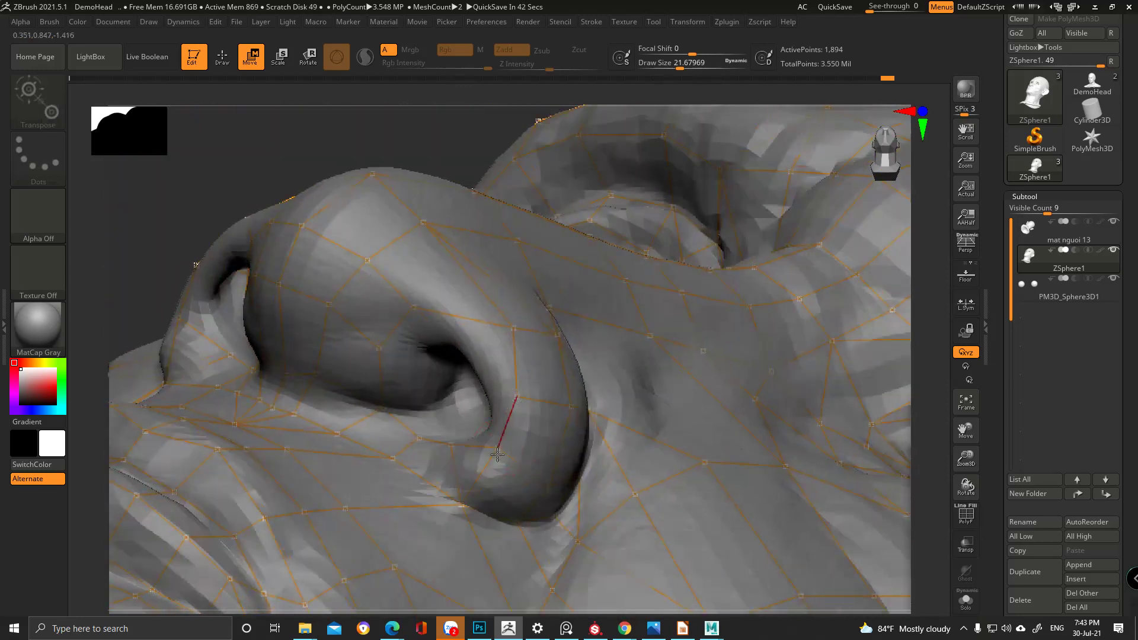
left_click_drag(513, 482, 515, 481)
- Add points along the lower and outer rim of the nostril and connect them to the points on the wing
mouse_move(516, 480)
right_mouse_down()
mouse_move(462, 364)
mouse_move(403, 380)
right_mouse_up()
key("q")
left_click_drag(404, 380, 445, 373)
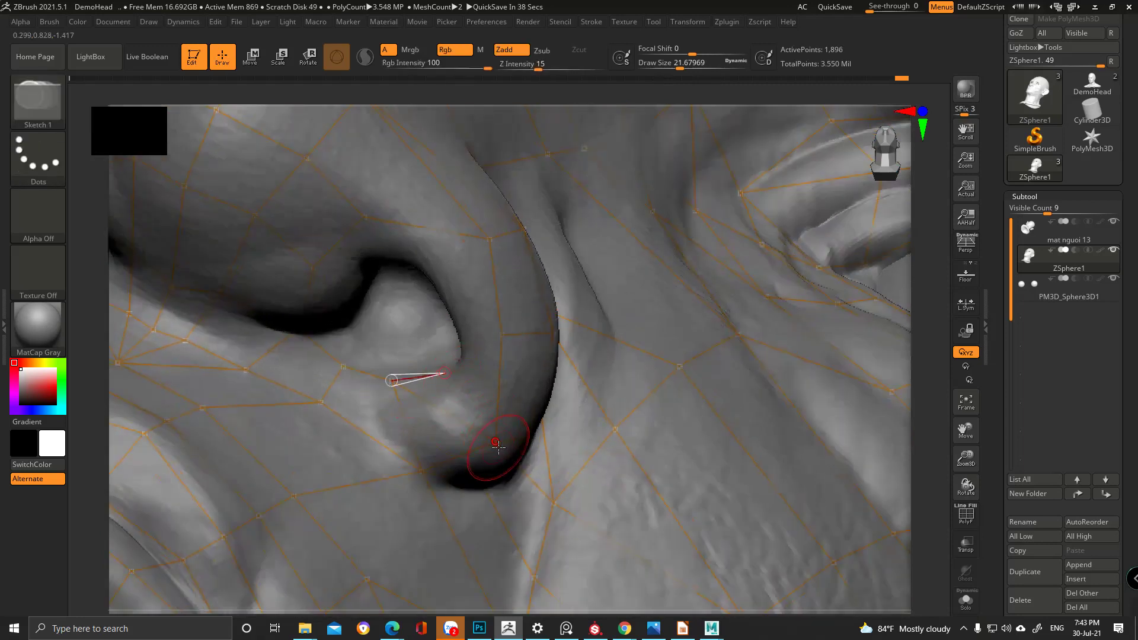
right_click_drag(451, 372, 453, 375)
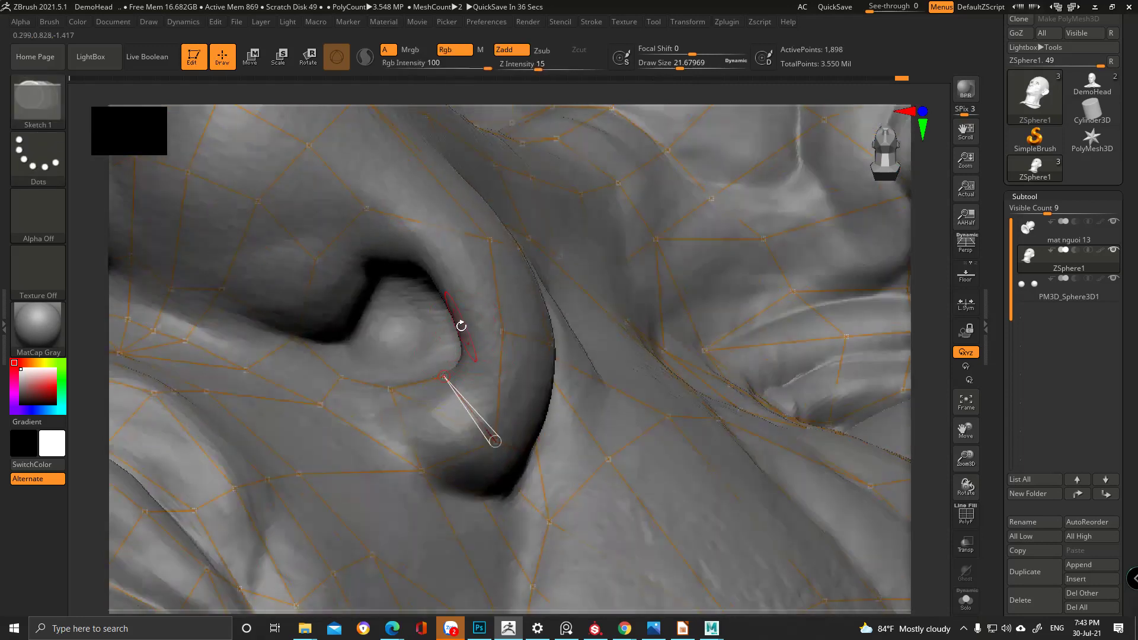
right_click_drag(468, 272, 472, 328)
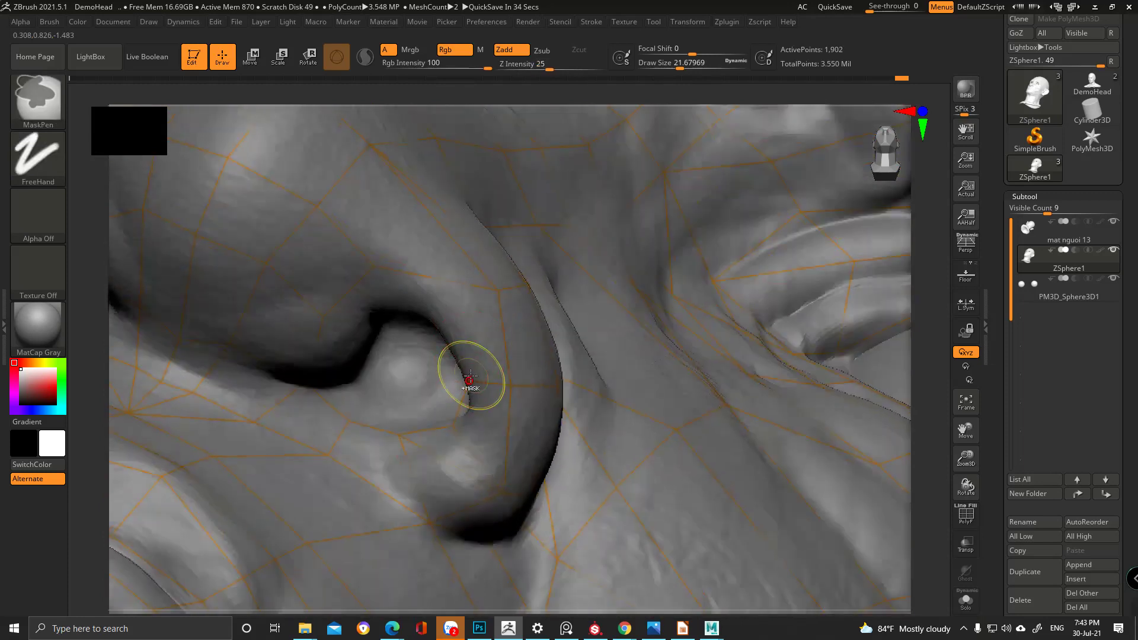
mouse_move(501, 302)
right_mouse_down()
mouse_move(444, 306)
mouse_move(432, 254)
mouse_move(381, 304)
right_mouse_up()
- Shift the point above the nostril, then add upper rim points and connect them to the wing and septum side points
key("w")
left_click_drag(385, 303, 394, 267)
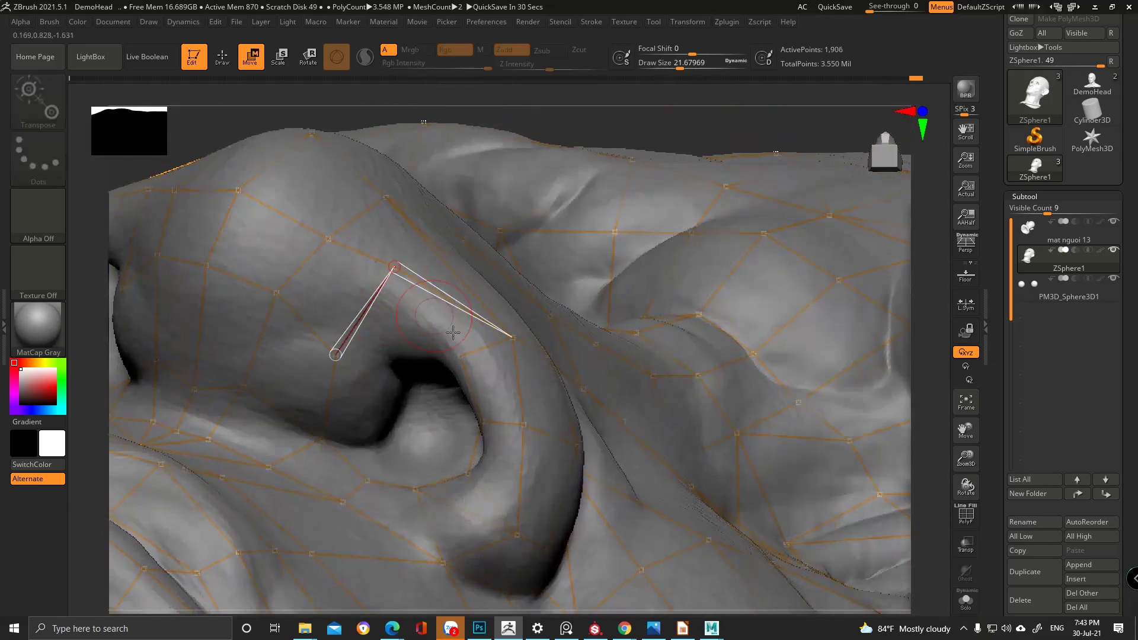
key("q")
left_click(457, 354, "ctrl")
left_click(409, 336)
left_click(394, 266)
left_click(407, 336, "ctrl")
left_click(381, 373)
left_click(335, 356)
mouse_move(383, 395)
right_mouse_down()
mouse_move(380, 417)
mouse_move(385, 372)
mouse_move(388, 403)
right_mouse_up()
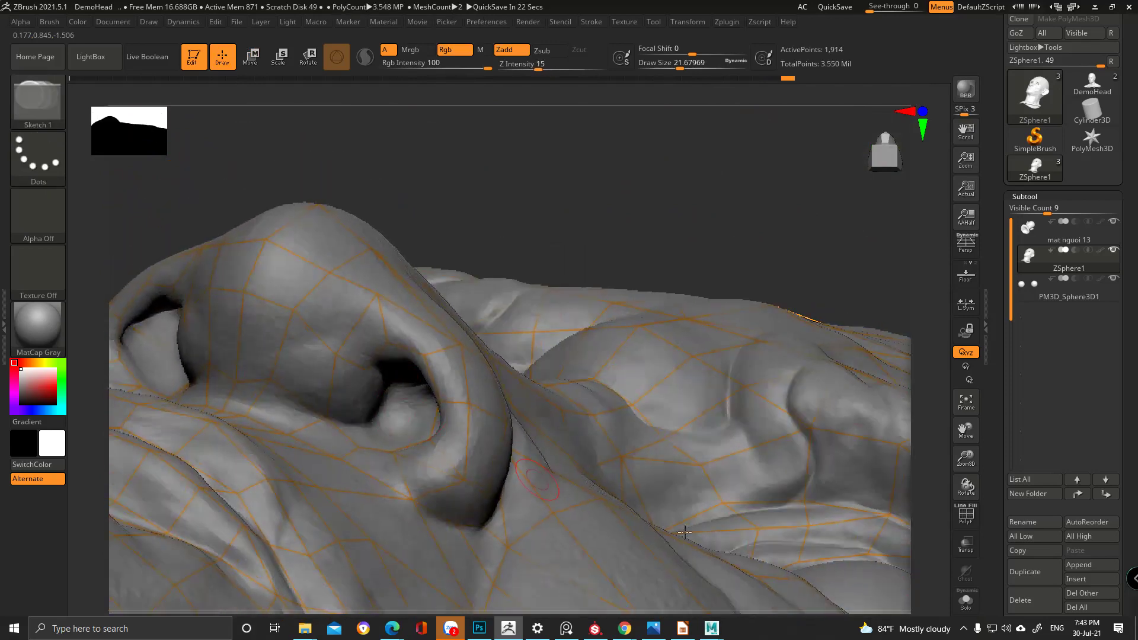
- Preview the mesh in Solo mode and against the sculpt to examine the open nostril and its rim
left_click(965, 604)
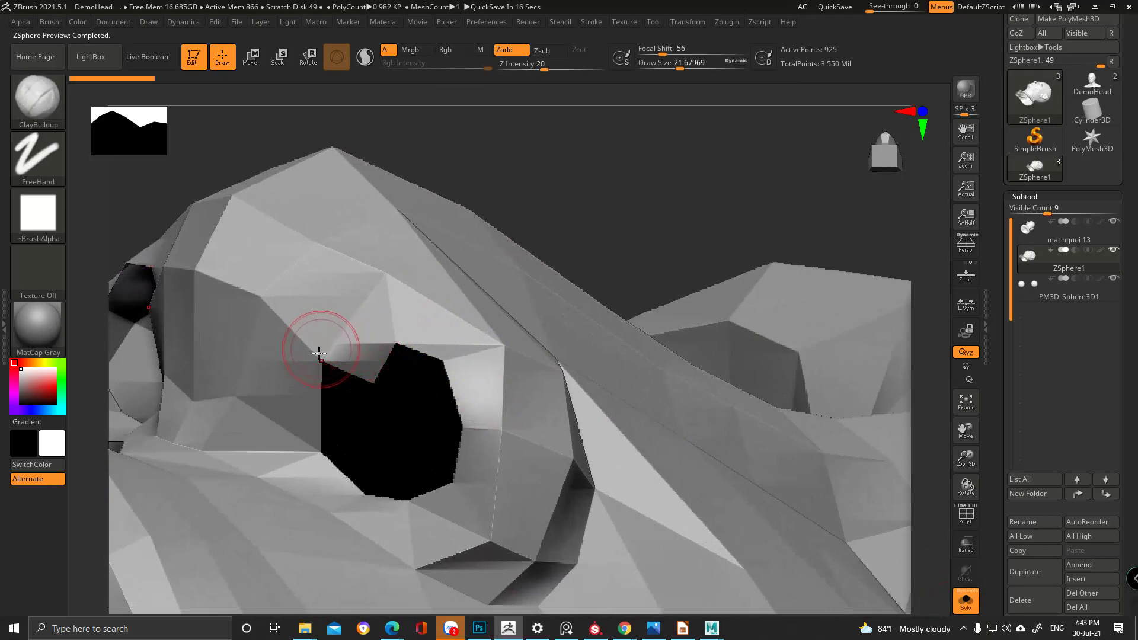
left_click_drag(330, 407, 574, 419)
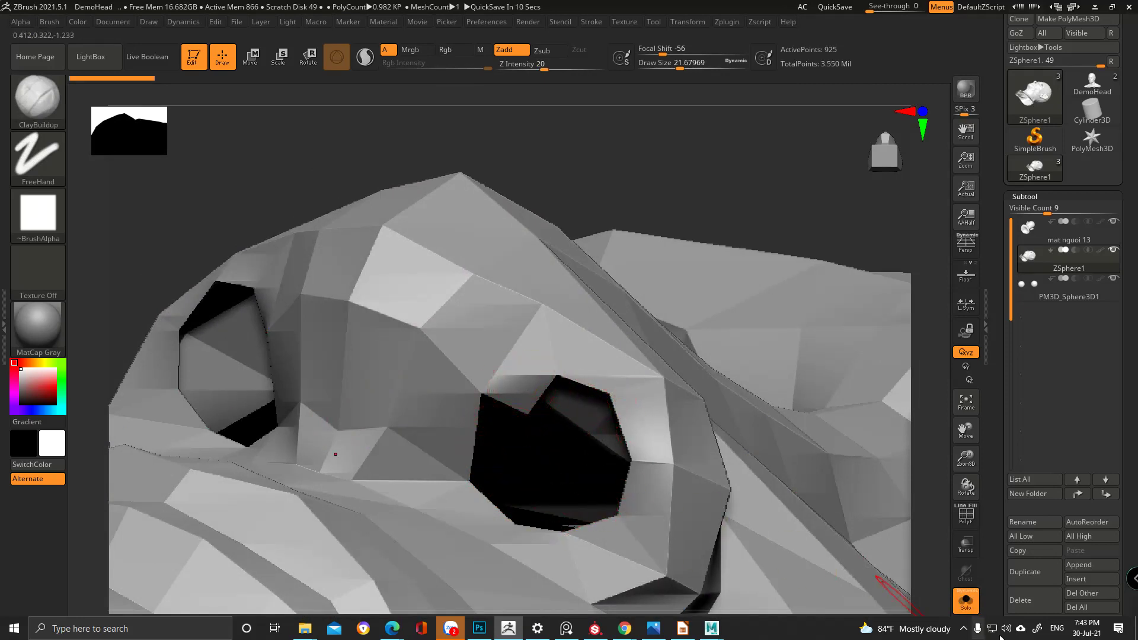
key("a")
right_click_drag(601, 399, 652, 294)
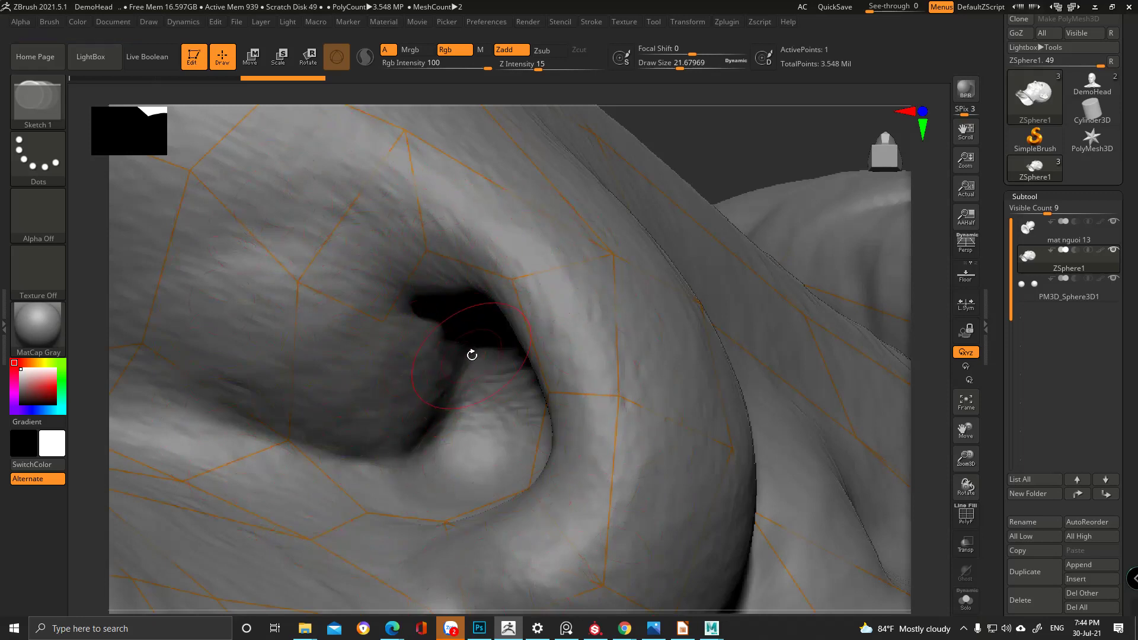
key("a")
right_click_drag(472, 355, 451, 332, "ctrl")
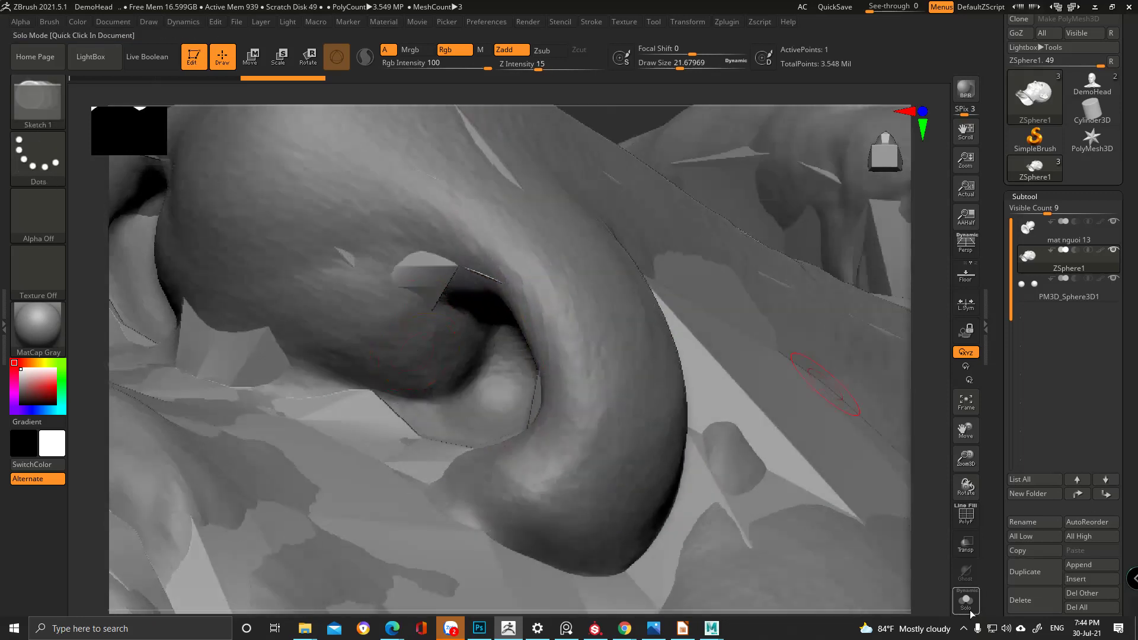
- Turn Edit Topology back on for the ZSphere and frame the nostril
left_click_drag(997, 520, 1060, 367)
left_click(1043, 275)
left_click_drag(1044, 275, 1074, 465)
left_click(1065, 327)
mouse_move(486, 313)
right_mouse_down("alt")
mouse_move(523, 376)
mouse_move(562, 353)
right_mouse_up("alt")
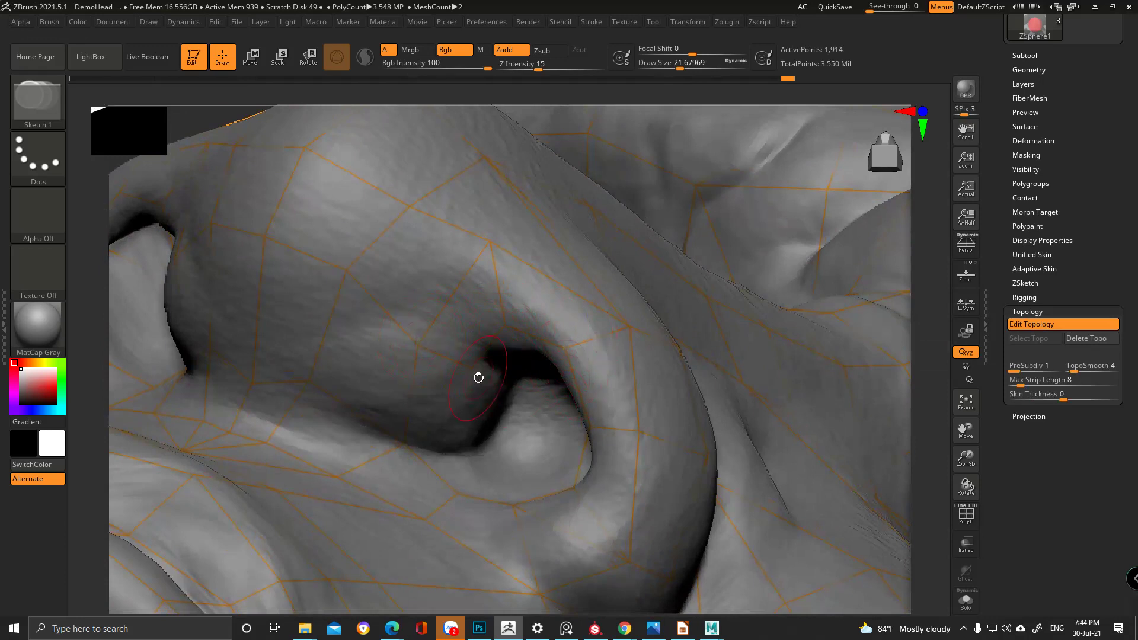
- Delete the misplaced point on the septum side of the nostril and move the neighbouring point along the inner rim
key("w")
key("q")
key("w")
left_click_drag(408, 443, 454, 440)
key("q")
left_click(418, 345, "alt")
key("w")
left_click_drag(473, 370, 445, 358)
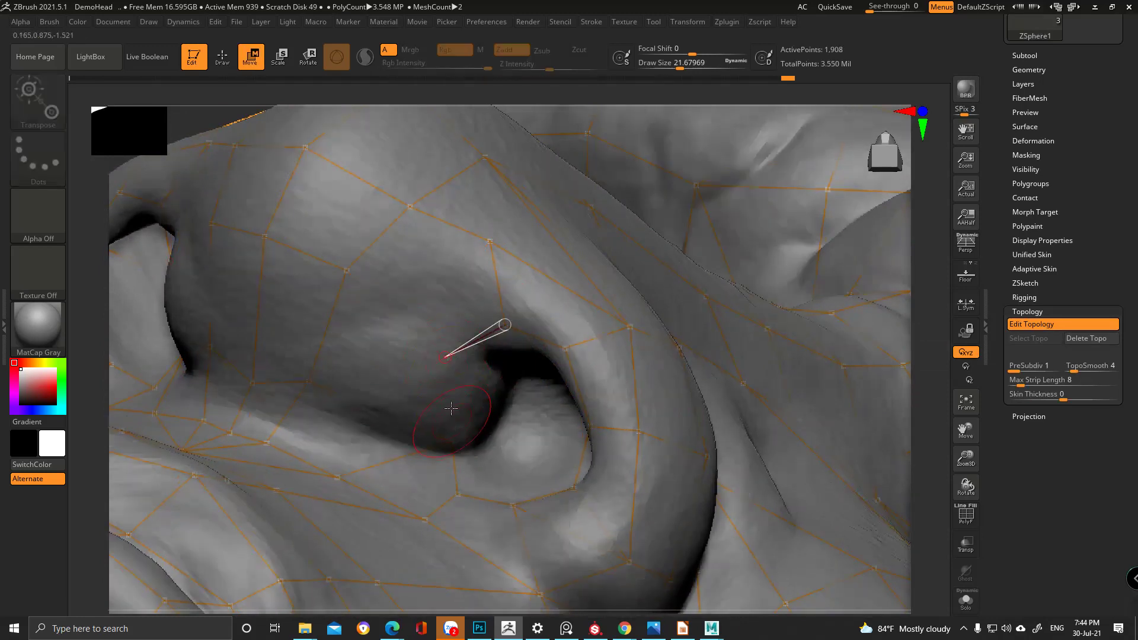
key("q")
- Draw edges from the nose base point up the septum, across to the inner nostril rim and down to its lower corner
right_click_drag(454, 410, 326, 379)
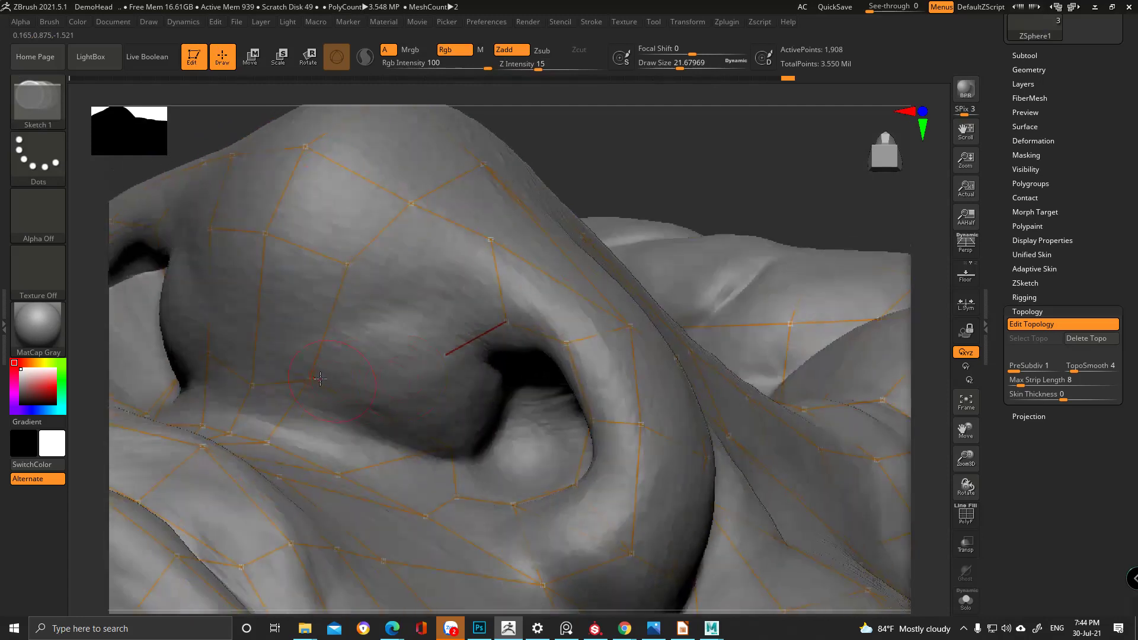
right_click_drag(392, 409, 392, 425)
left_click(338, 474, "shift")
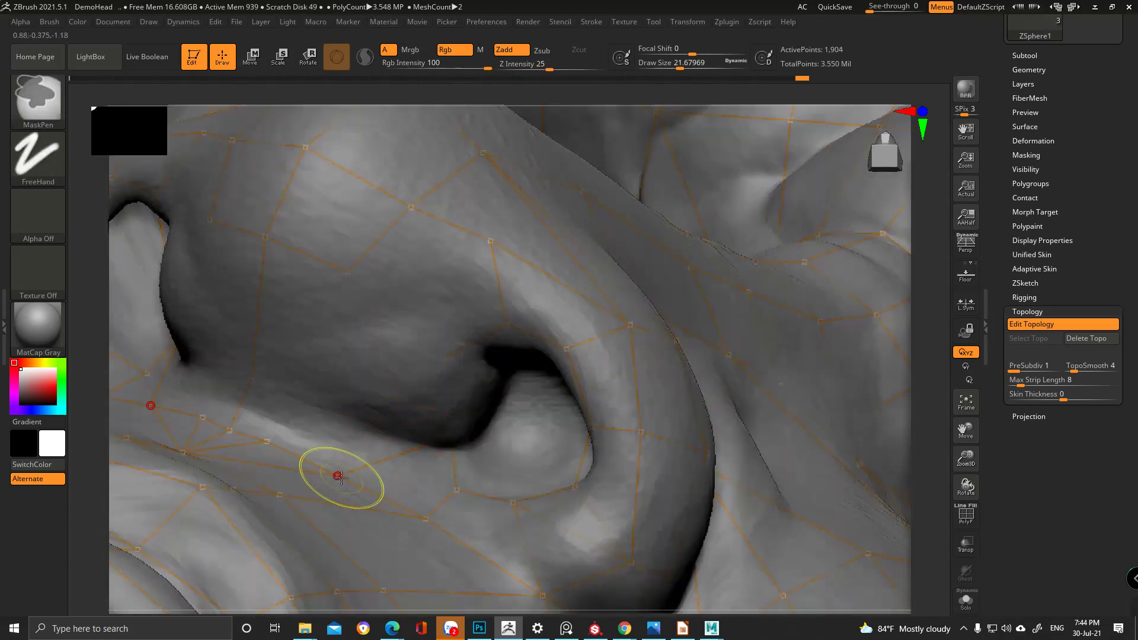
left_click(344, 366)
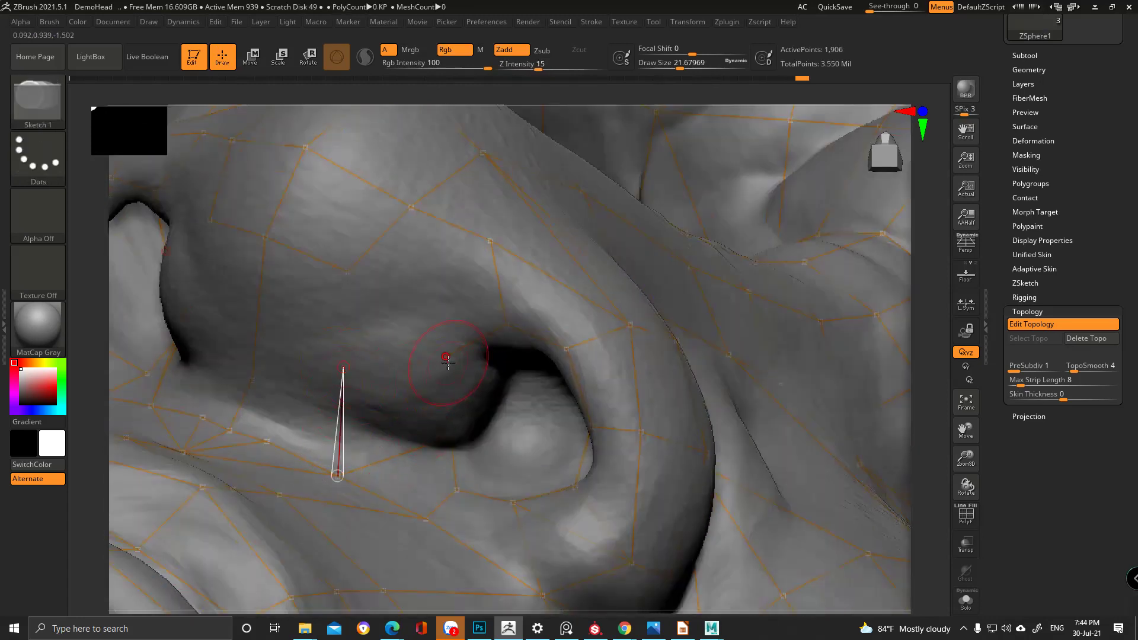
left_click(446, 357)
left_click(450, 439)
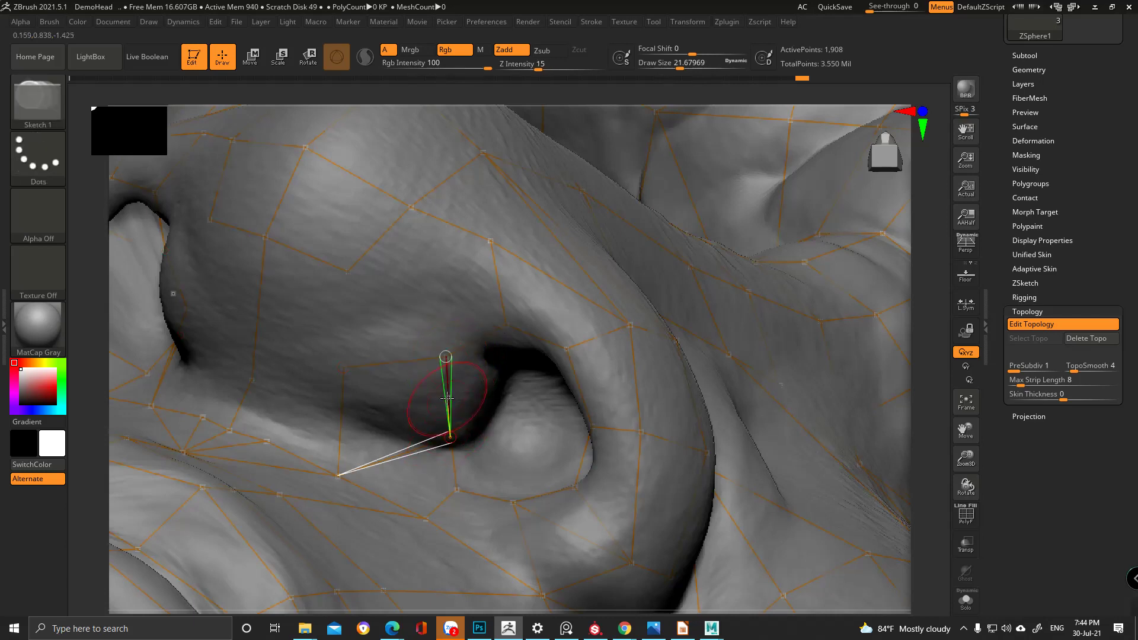
right_click_drag(447, 400, 535, 306)
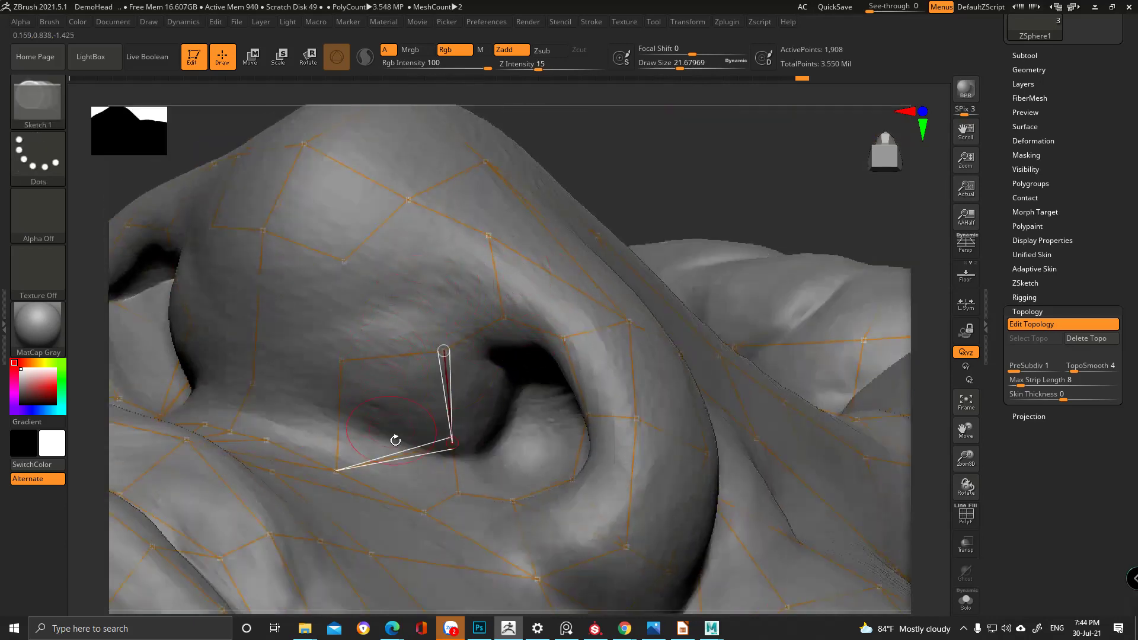
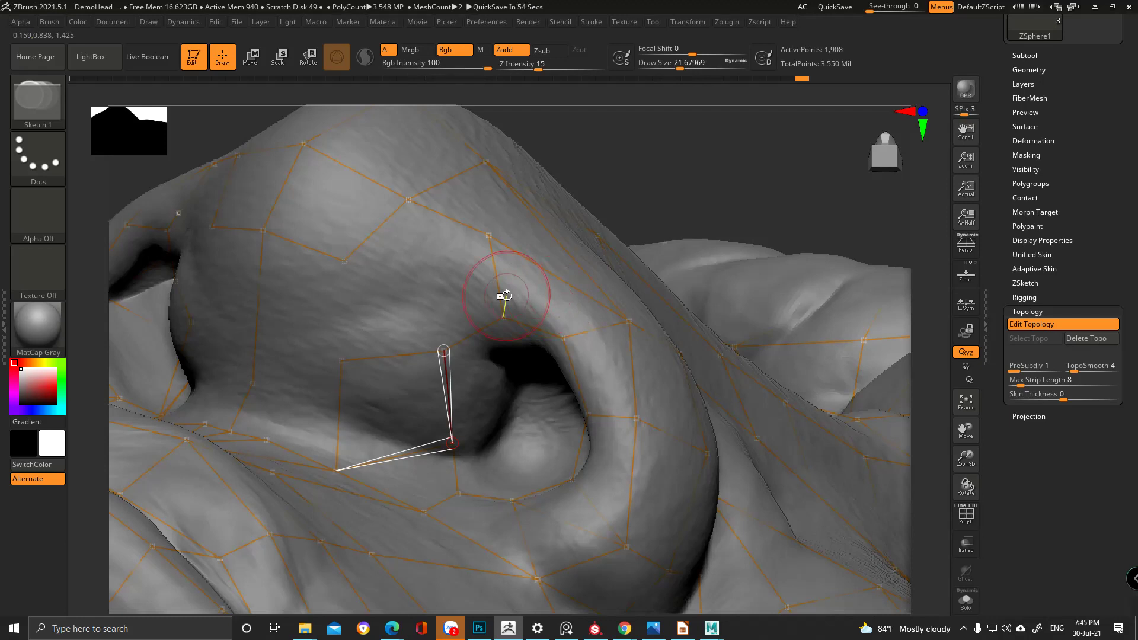
- Add a point on the septum above the nostril and connect it to the upper rim and the septum points below
right_click_drag(442, 288, 440, 350)
left_click(475, 279)
left_click(394, 316)
left_click(430, 396)
left_click(394, 317, "ctrl")
left_click(330, 406)
right_click_drag(381, 358, 340, 270, "alt")
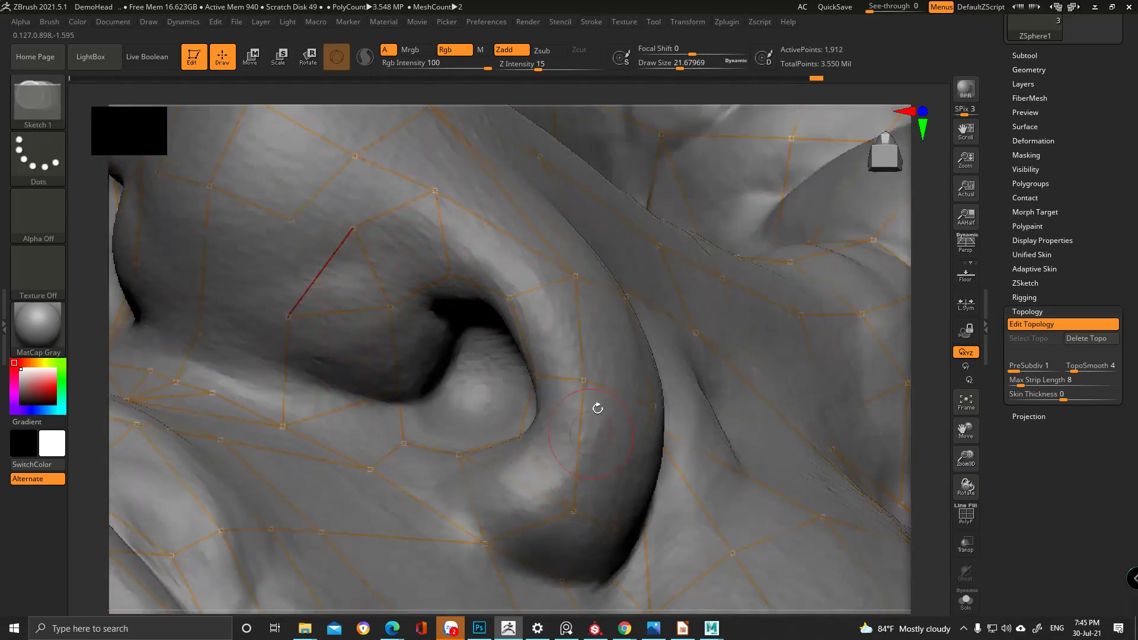
- Adjust the point at the nostril's inner corner and connect the new septum point to its neighbour above the rim
key("w")
left_click_drag(398, 397, 387, 391)
right_click_drag(464, 348, 391, 309, "ctrl")
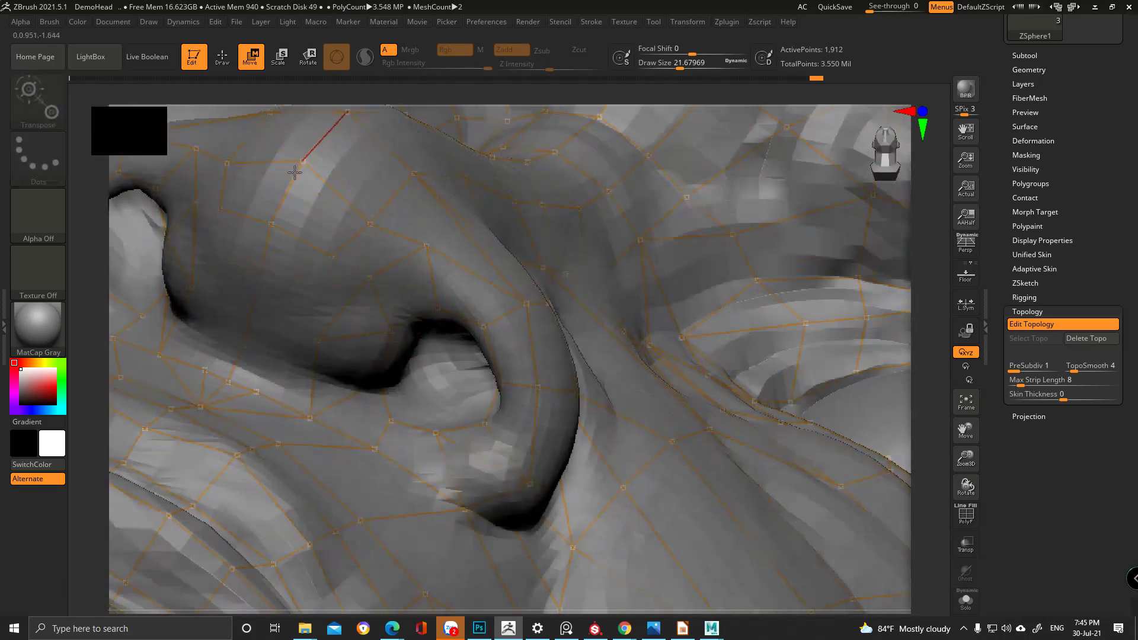
key("q")
left_click(332, 256, "ctrl")
left_click(368, 277)
right_click_drag(302, 264, 300, 278)
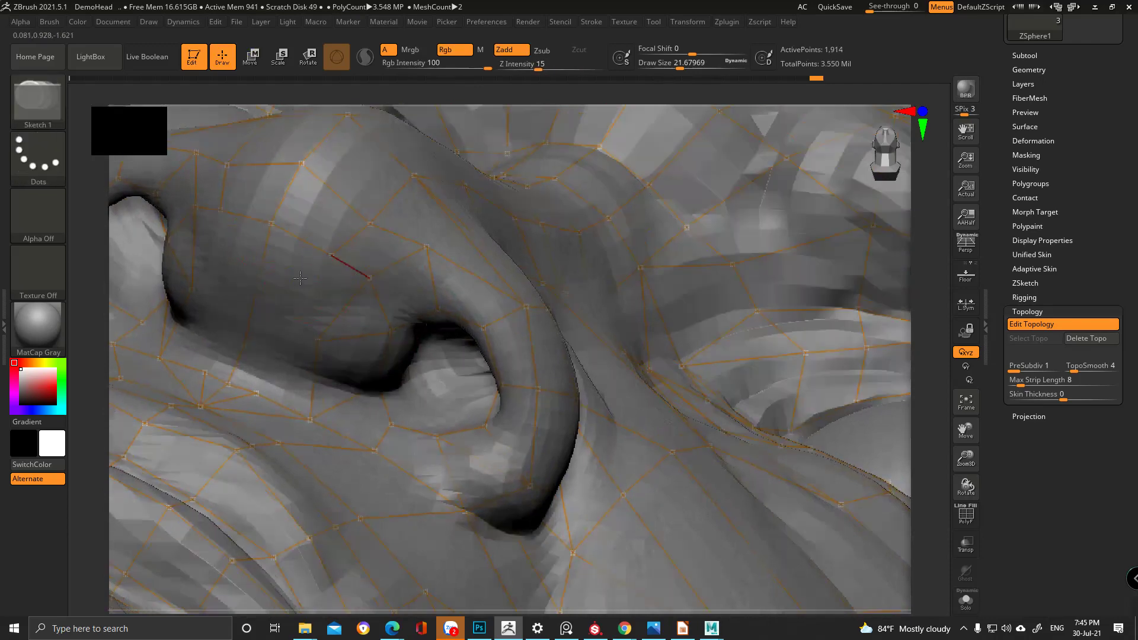
- Connect the points on the side of the septum with edges running from the upper point down to the middle ones
left_click(334, 252)
left_click(291, 329)
right_click_drag(274, 346, 292, 330)
left_click(319, 335)
left_click(242, 342, "ctrl")
mouse_move(262, 304)
right_mouse_down()
mouse_move(285, 318)
mouse_move(259, 338)
mouse_move(247, 323)
right_mouse_up()
- Connect the middle septum point to the point nearer the centre line and to the nose base below
key("w")
key("q")
left_click(290, 326, "ctrl")
left_click(250, 301)
left_click(290, 327, "ctrl")
left_click(257, 391)
mouse_move(313, 358)
right_mouse_down()
mouse_move(320, 334)
mouse_move(310, 355)
mouse_move(305, 318)
right_mouse_up()
- Shift the septum points next to the nostril's inner rim to even out their spacing
key("w")
left_click_drag(271, 390, 319, 408)
left_click_drag(392, 335, 389, 335)
right_click_drag(389, 334, 442, 326)
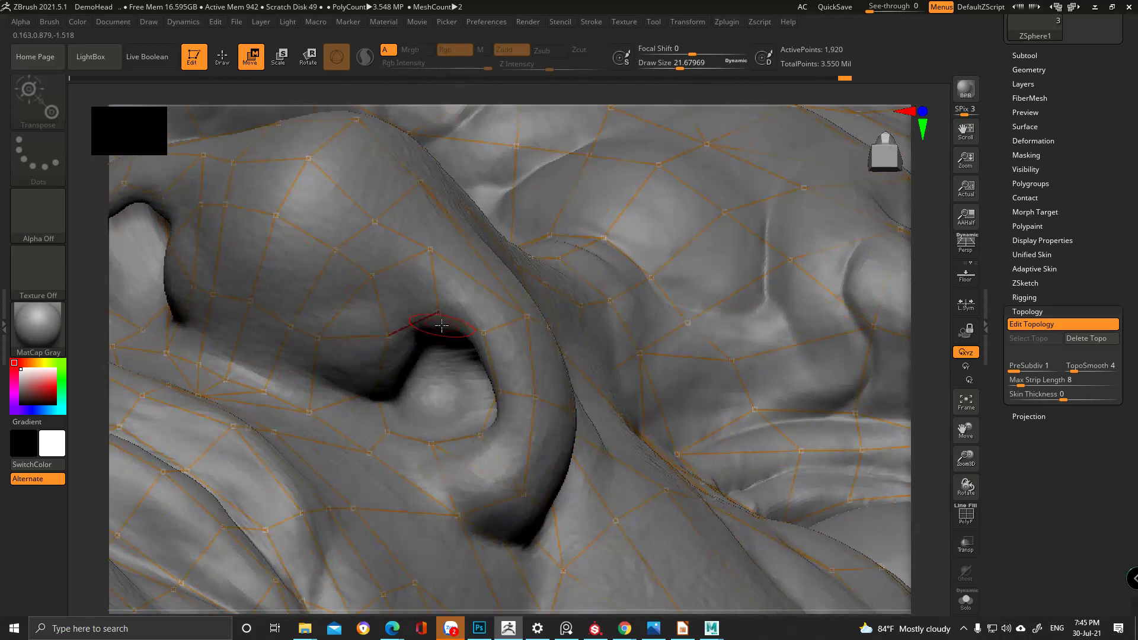
- Add a point inside the nostril and connect it to the surrounding inner, upper and lower rim points
key("q")
left_click(387, 334, "ctrl")
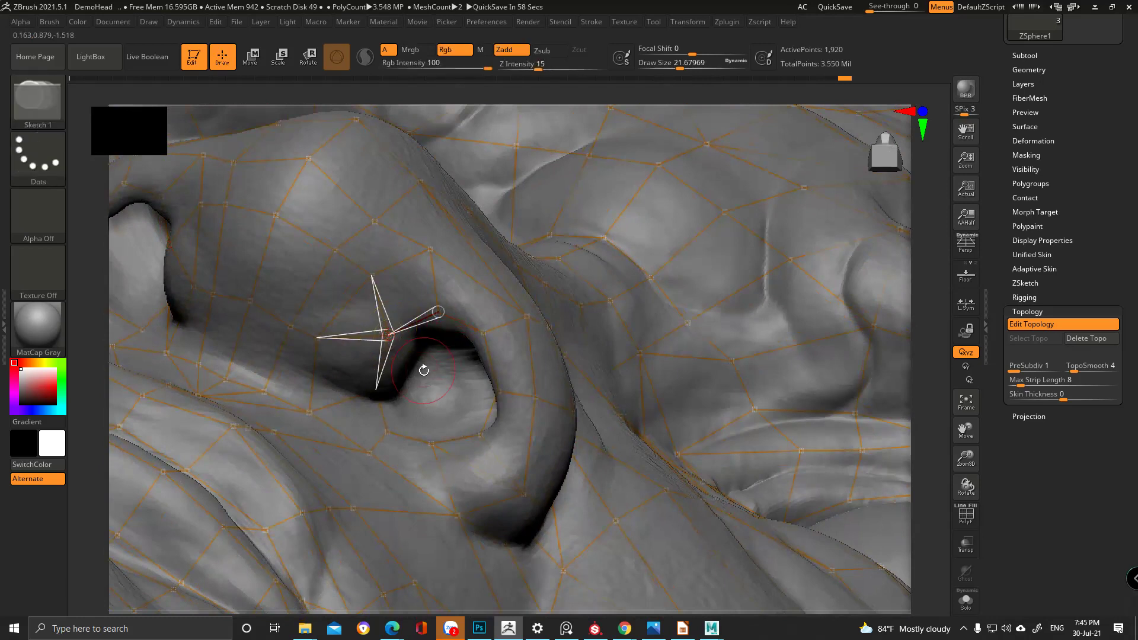
left_click(430, 383)
left_click(438, 312)
left_click(484, 330, "ctrl")
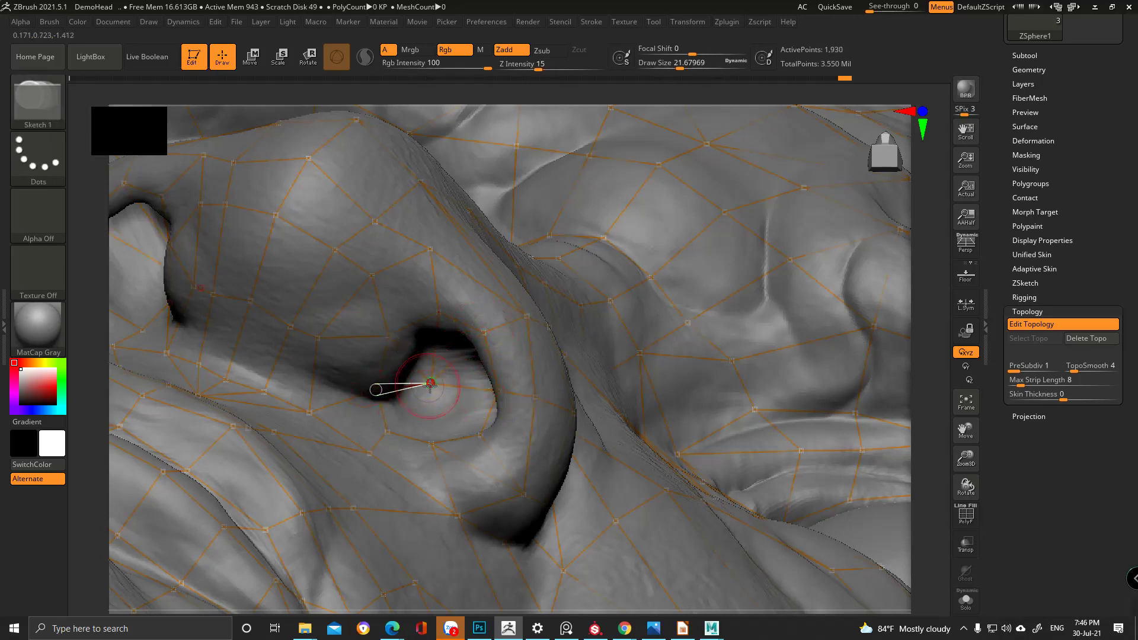
left_click(431, 386, "ctrl")
left_click(431, 442)
left_click(434, 387, "ctrl")
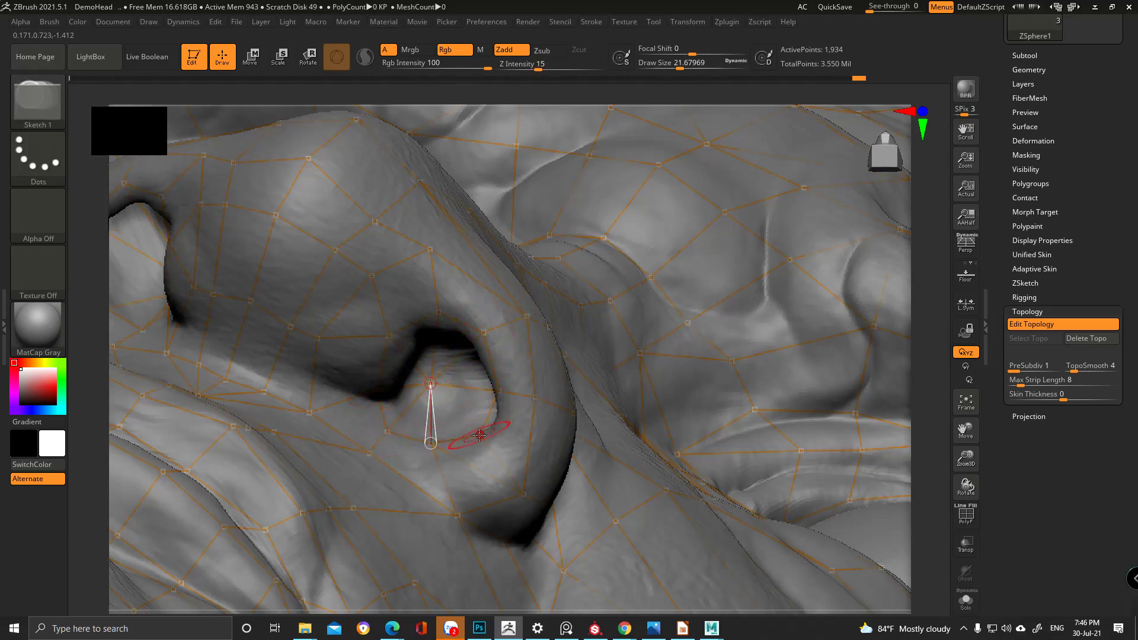
- Preview the mesh in Solo mode and against the sculpt to examine the filled nostril and the whole face
key("a")
left_click(958, 594)
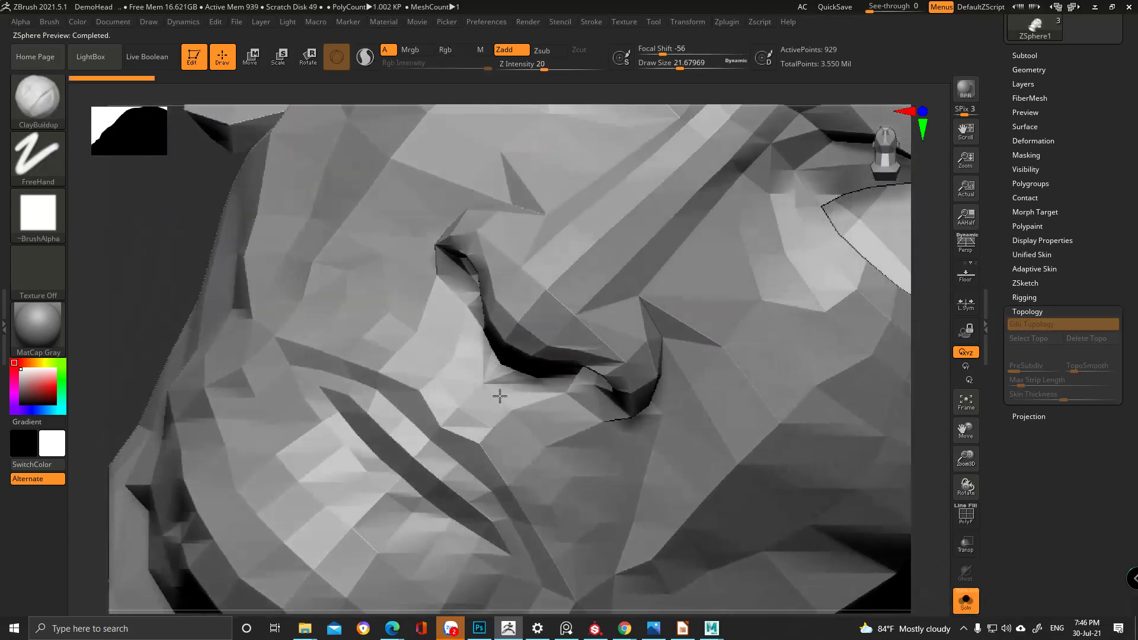
right_click_drag(500, 396, 534, 308)
left_click_drag(534, 309, 478, 305)
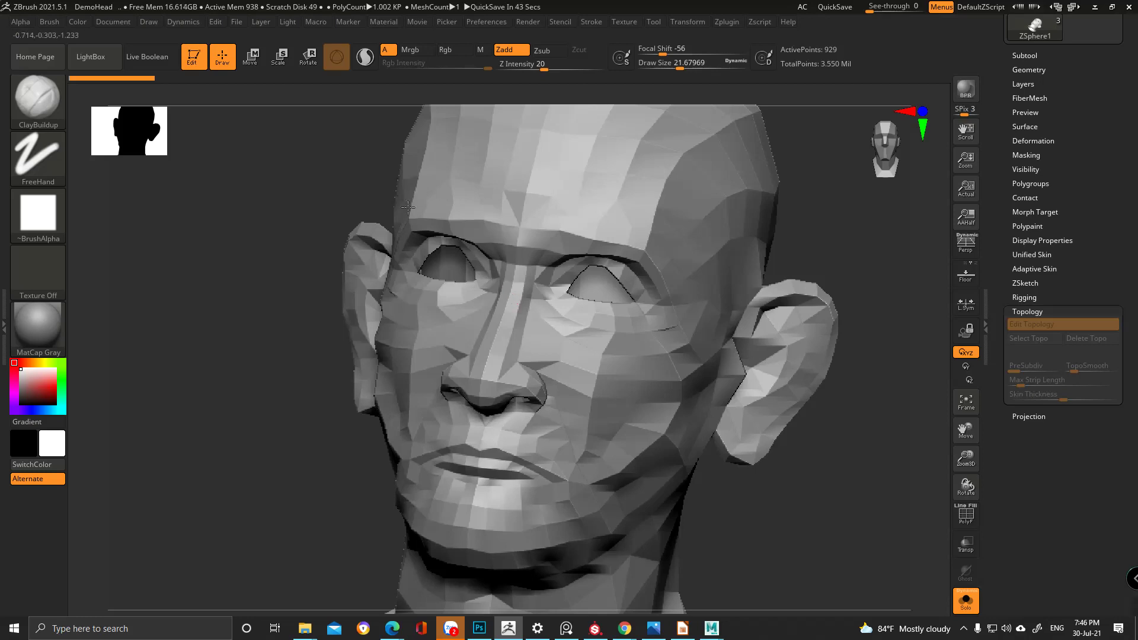
left_click(971, 603)
mouse_move(808, 487)
left_mouse_down()
mouse_move(783, 393)
mouse_move(793, 394)
mouse_move(782, 303)
left_mouse_up()
mouse_move(727, 243)
left_mouse_down("shift")
mouse_move(718, 214)
mouse_move(754, 412)
left_mouse_up("shift")
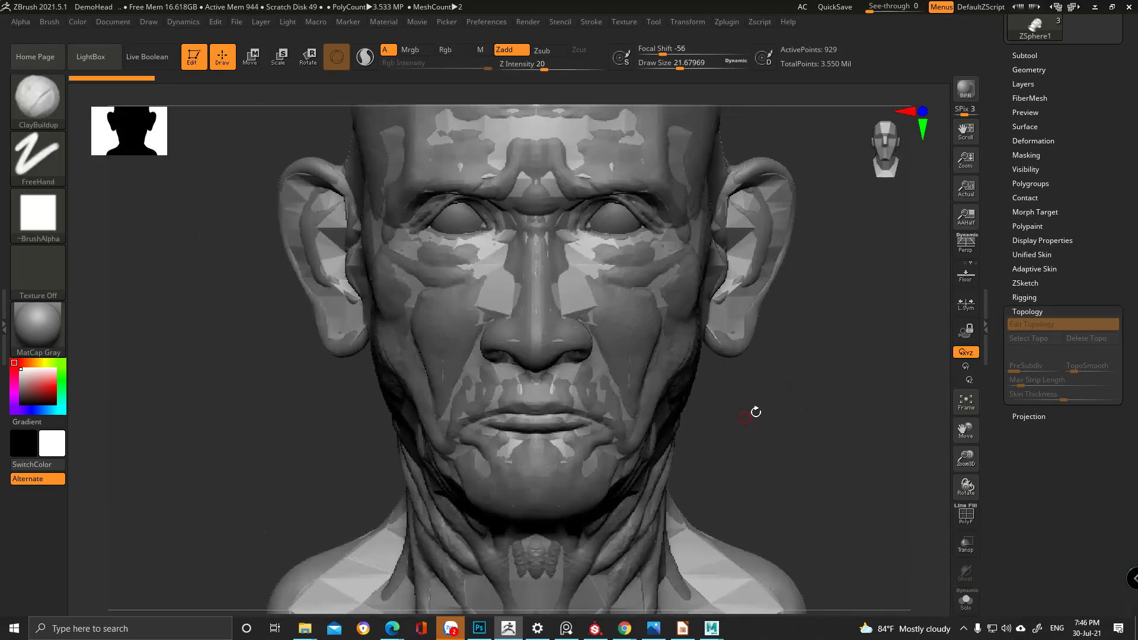
- Return to topology editing with the sculpt shown and reposition the points along the lower eyelid edge
key("a")
mouse_move(877, 527)
left_mouse_down()
mouse_move(762, 427)
mouse_move(788, 320)
left_mouse_up()
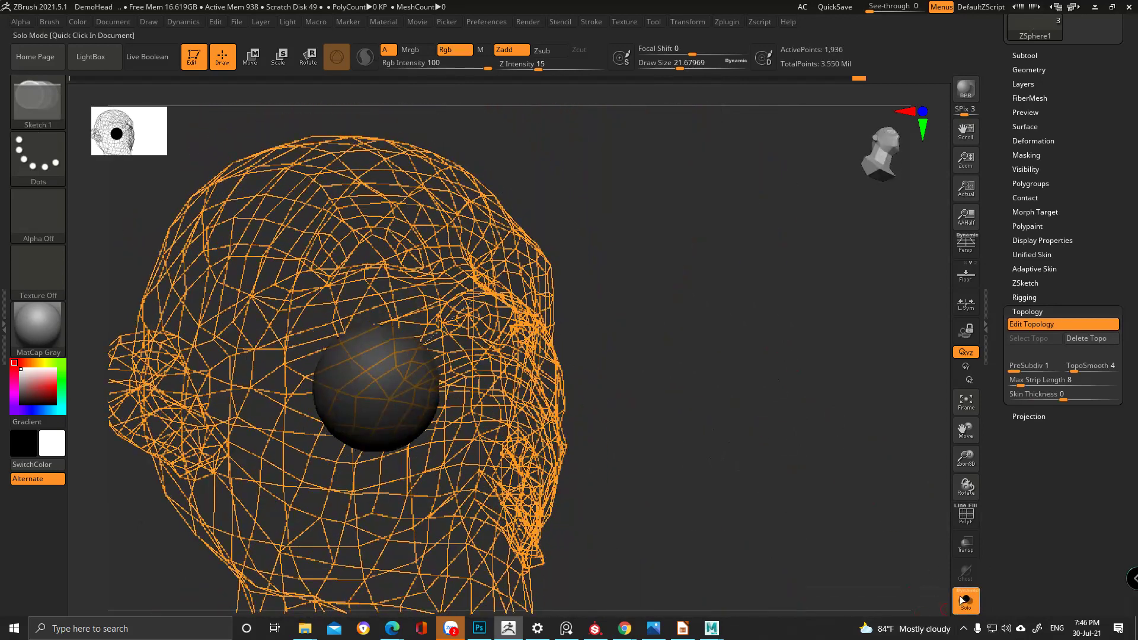
left_click(966, 599)
left_click_drag(716, 388, 741, 419)
right_click_drag(740, 419, 423, 345, "alt")
key("w")
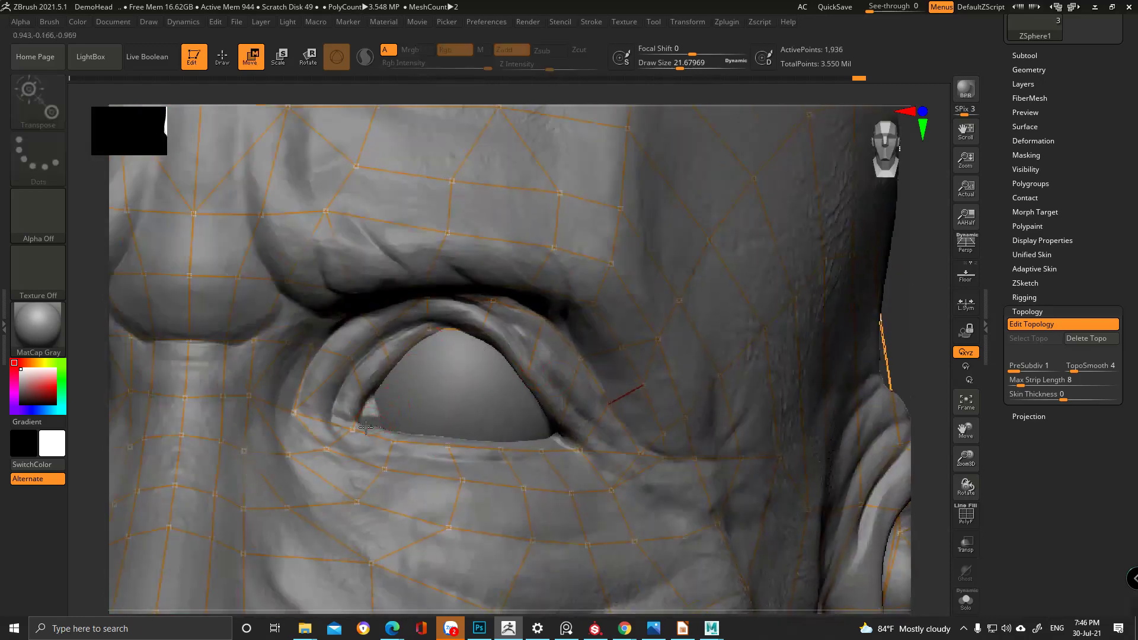
right_click_drag(353, 429, 408, 448)
left_click_drag(385, 445, 393, 441)
left_click_drag(496, 454, 549, 440)
right_click_drag(552, 440, 486, 353)
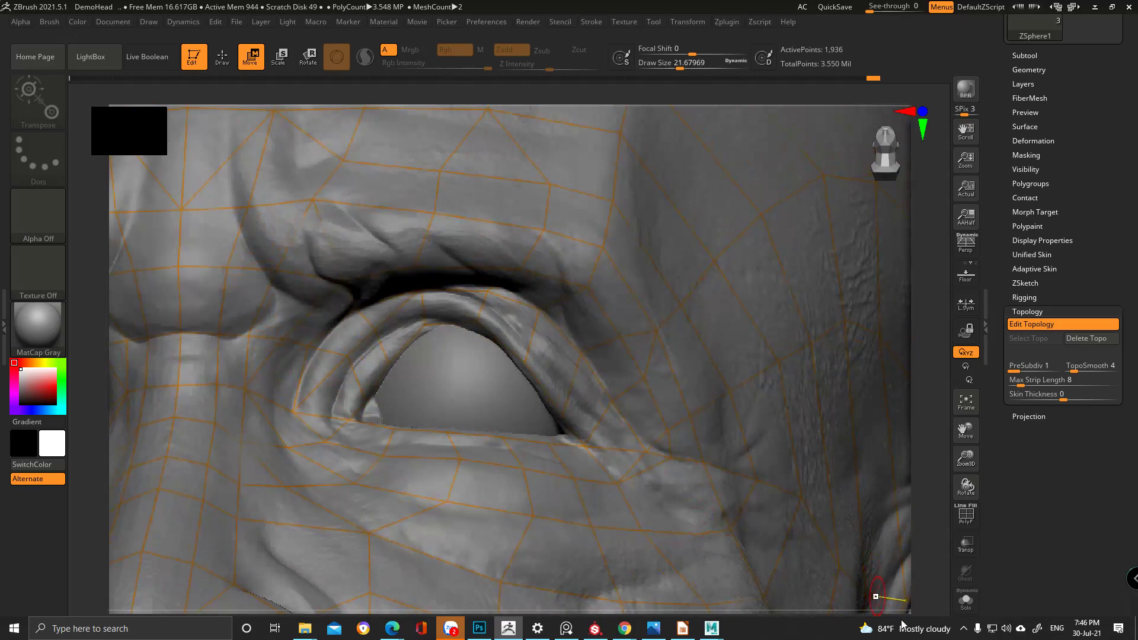
- Hide the PM3D_Sphere3D1 eyeball subtool so the eye socket is exposed for topology work
left_click(964, 604)
left_click(966, 599)
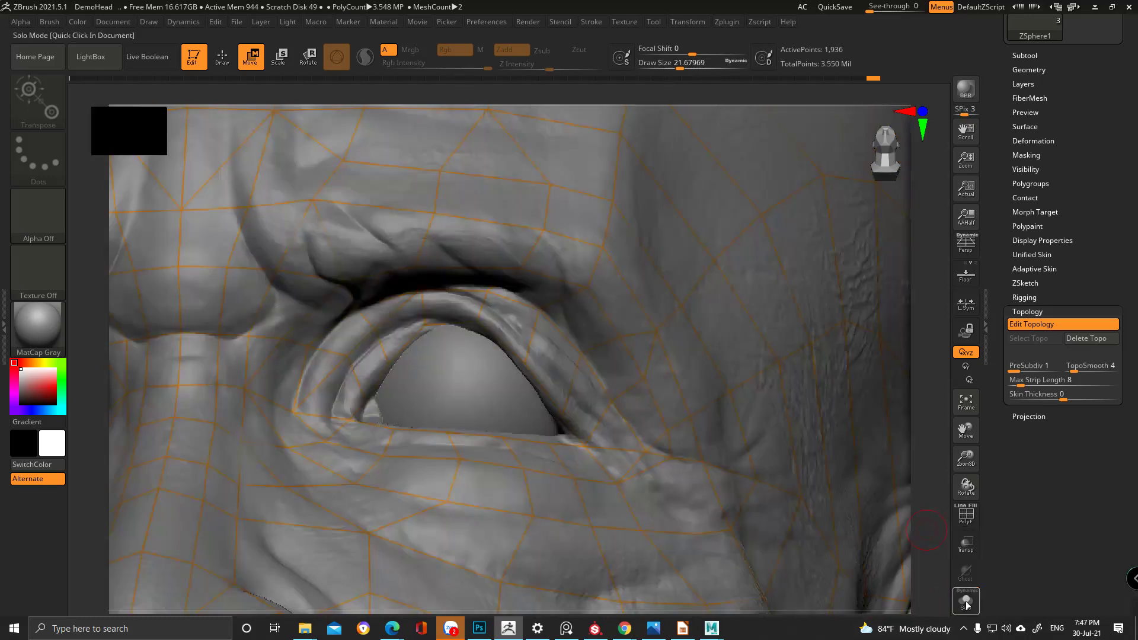
scroll(1009, 110, "up", 2)
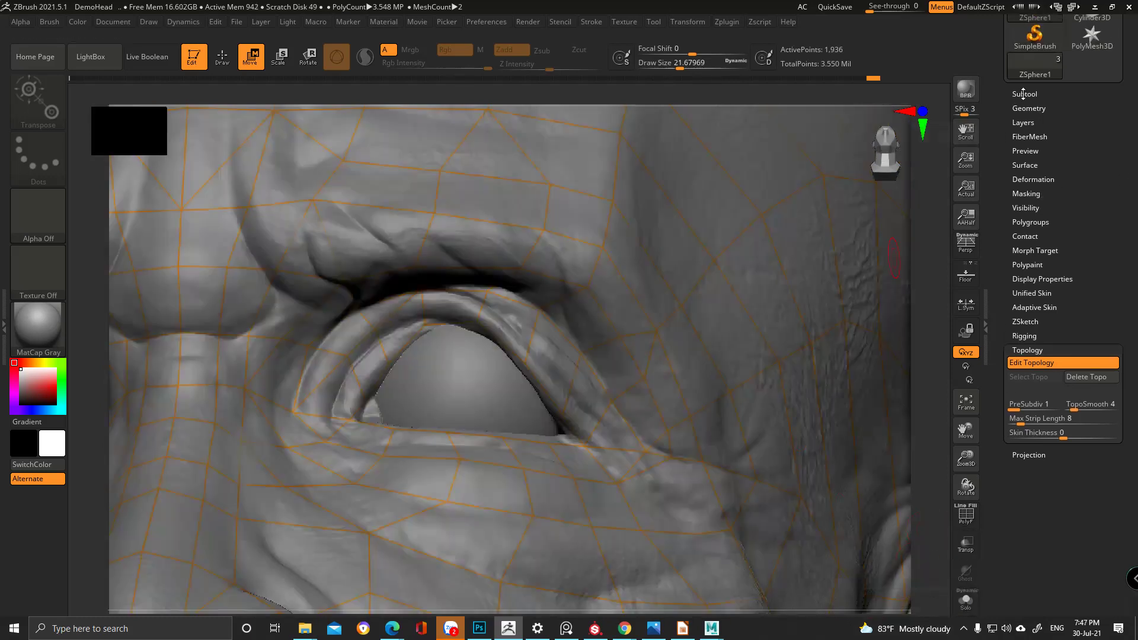
left_click(1023, 94)
left_click(1111, 176)
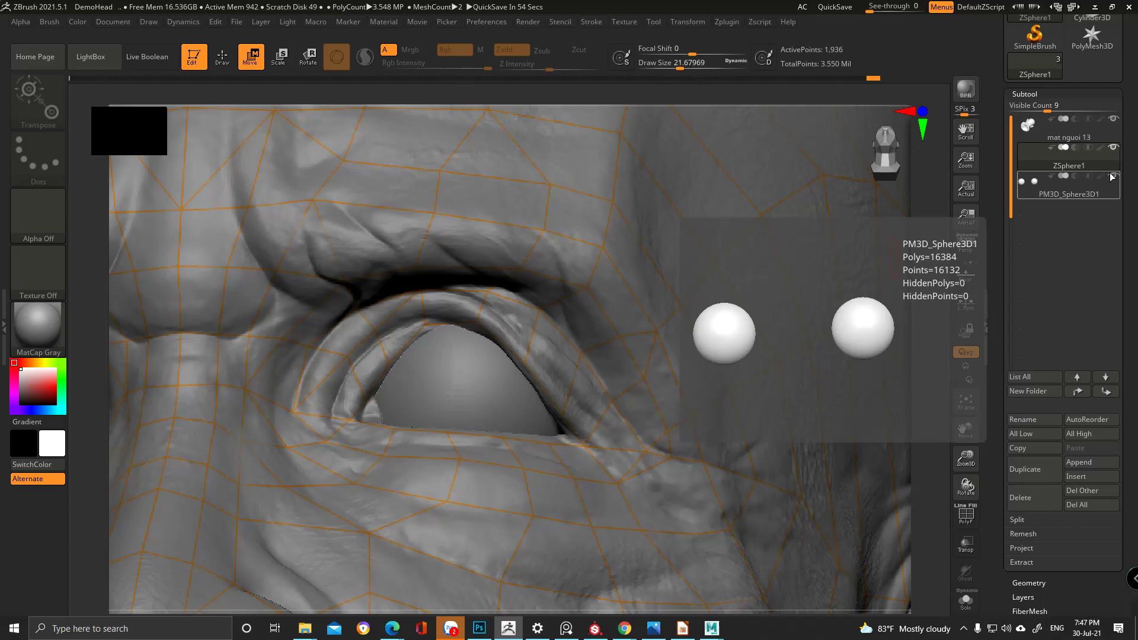
left_click(1112, 177)
right_click_drag(415, 279, 448, 394)
key("q")
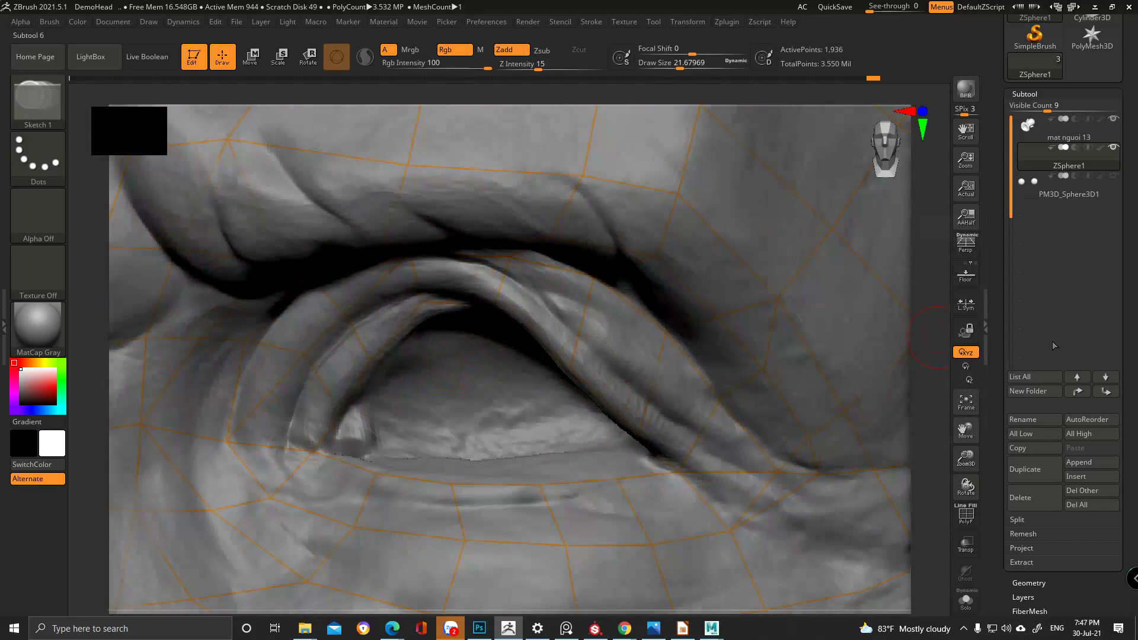
- Reopen the Topology settings with Edit Topology active and inspect the edges around the open eye
left_click_drag(1000, 557, 1007, 396)
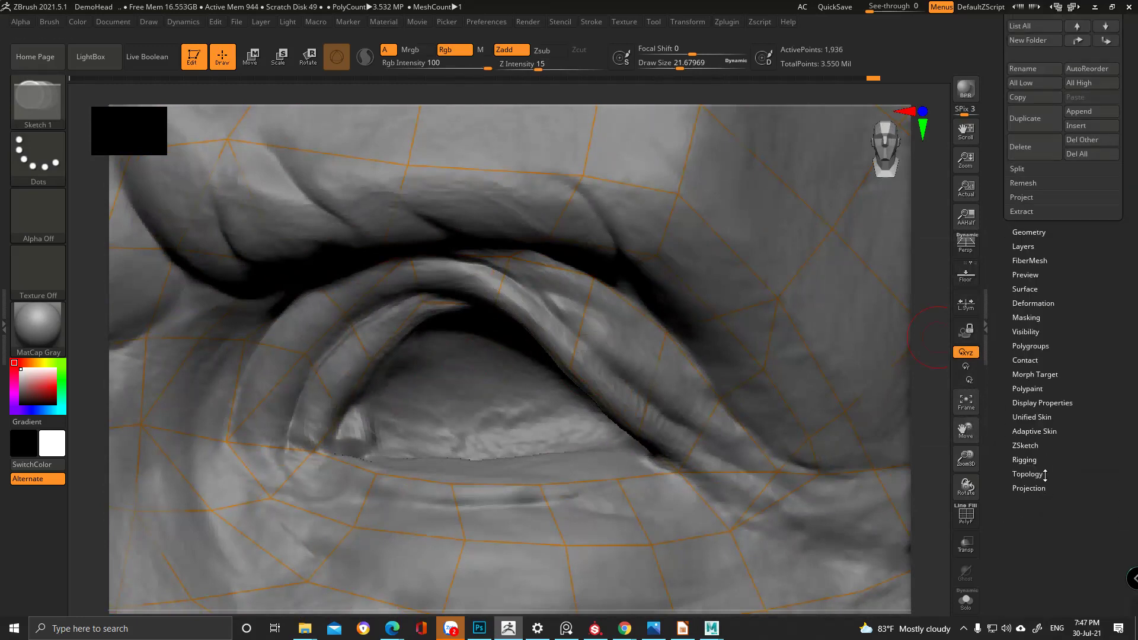
left_click(1044, 474)
left_click(1031, 129)
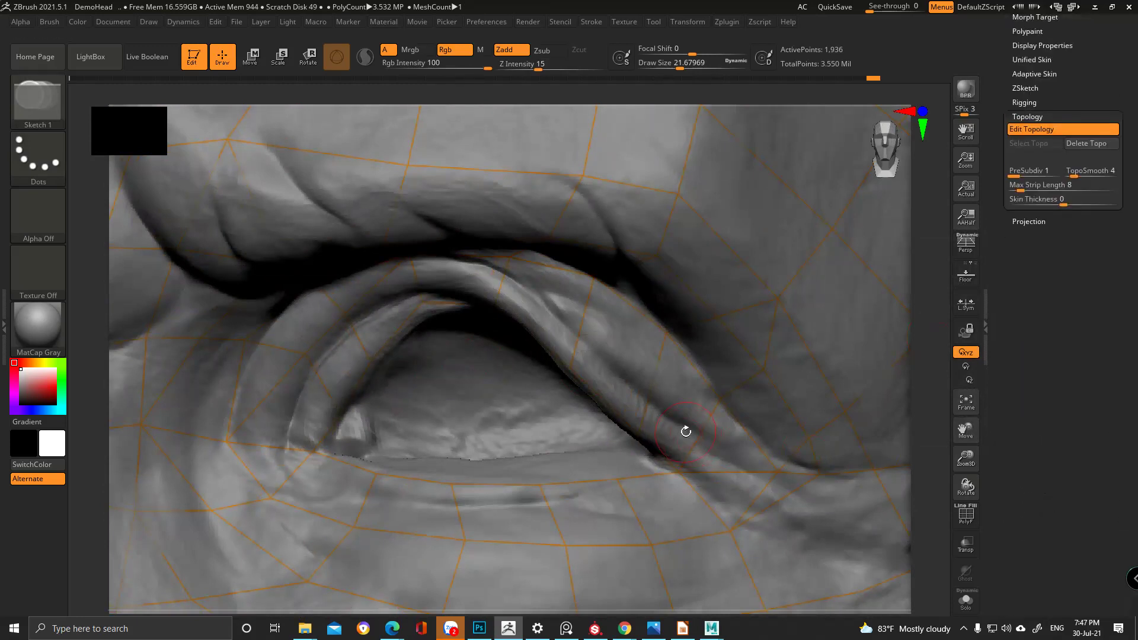
right_click_drag(418, 361, 421, 338)
right_click_drag(363, 432, 390, 398)
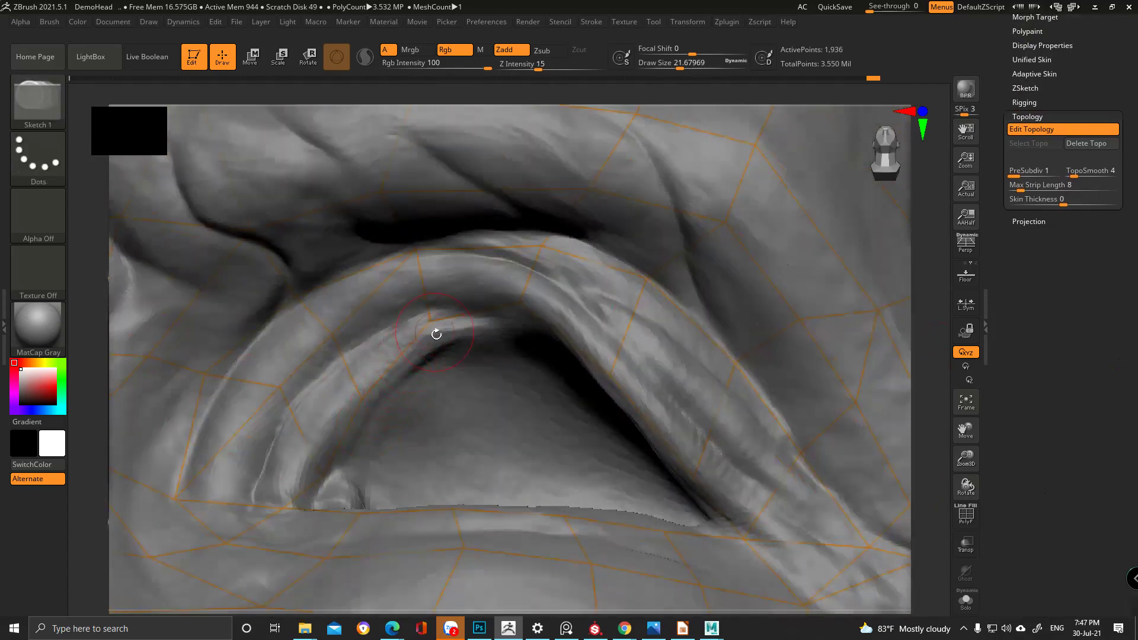
- Preview the skinned mesh in Solo mode to examine both eye openings, and return to the sculpt with topology edges
left_click(965, 601)
key("a")
right_click_drag(753, 448, 705, 350, "ctrl")
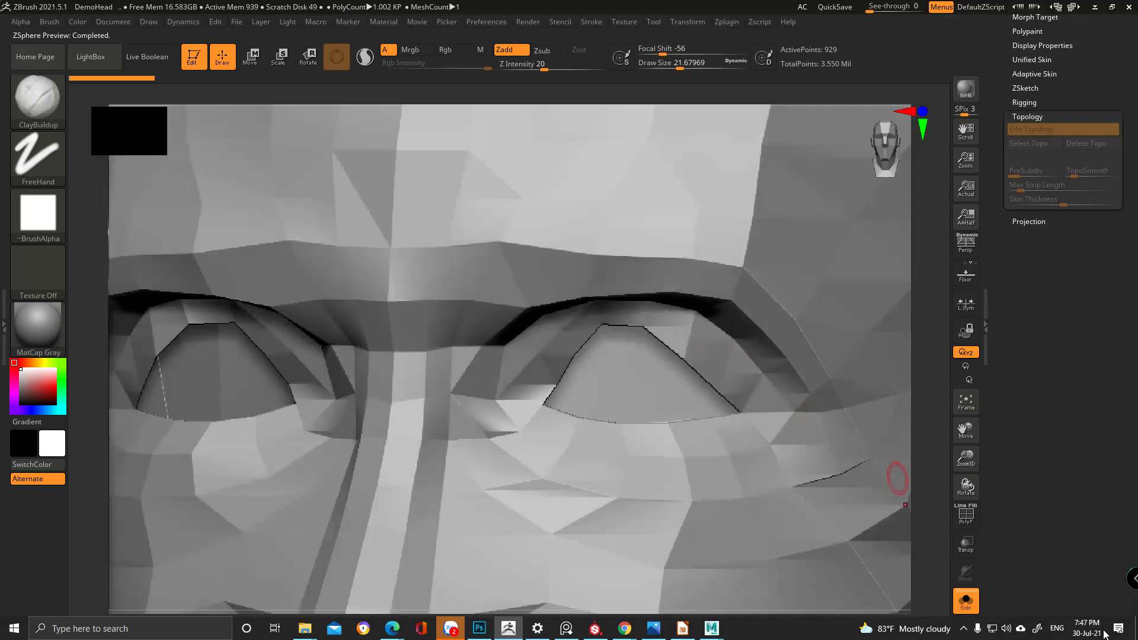
left_click(965, 607)
right_click_drag(708, 417, 810, 533, "ctrl")
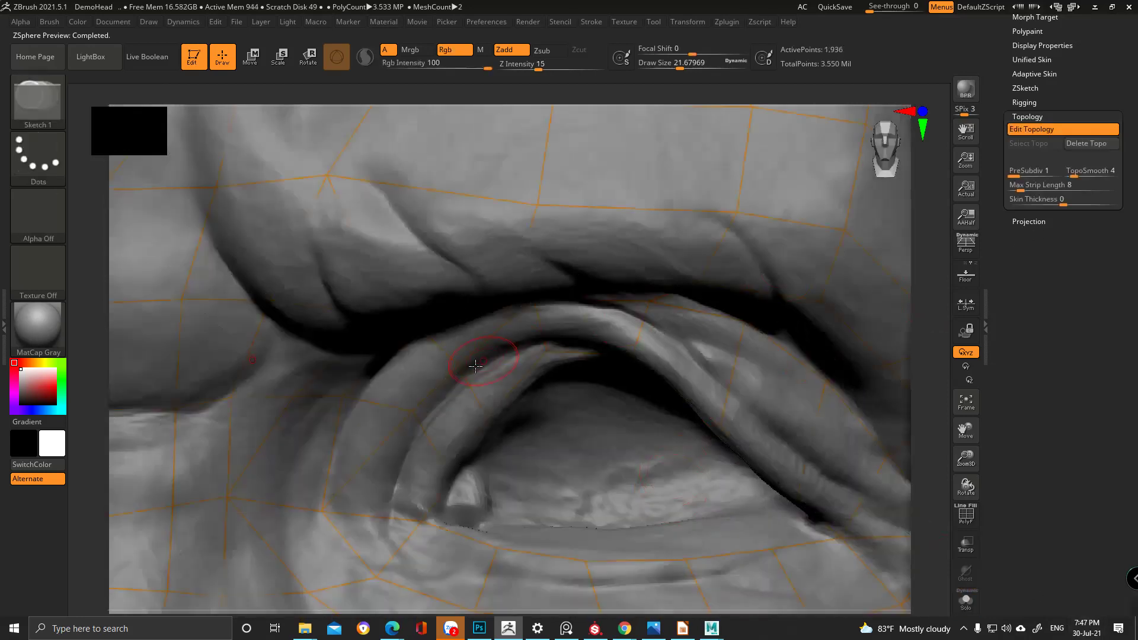
- Adjust the topology points along the upper eyelid crease to follow the sculpted fold
mouse_move(470, 363)
right_mouse_down()
mouse_move(496, 288)
mouse_move(538, 365)
right_mouse_up()
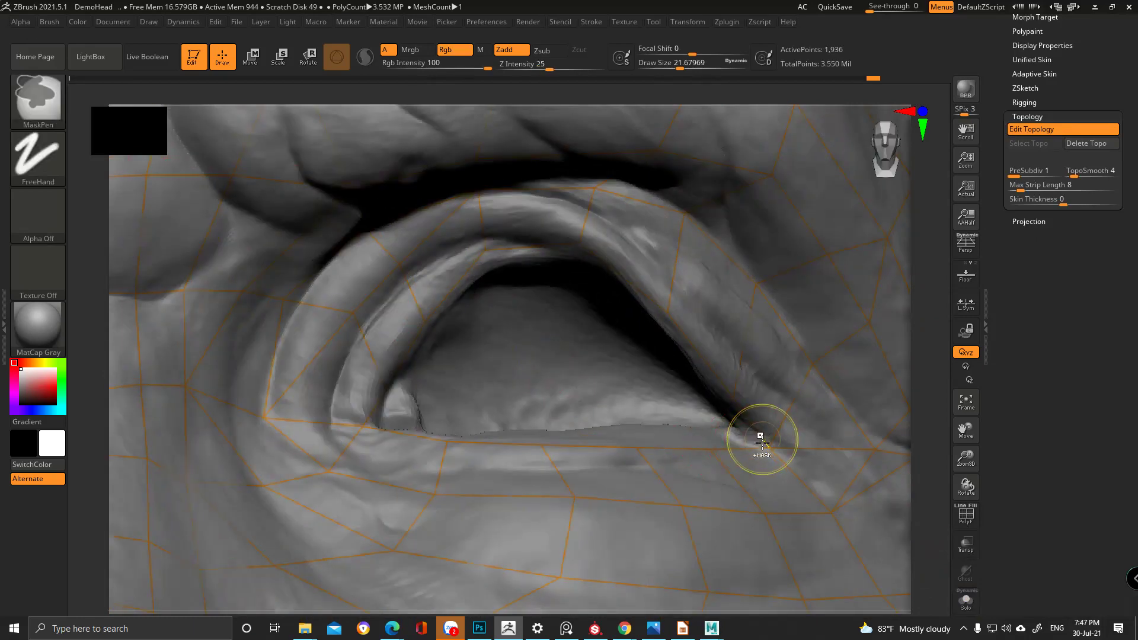
mouse_move(506, 413)
right_mouse_down()
mouse_move(496, 361)
mouse_move(470, 332)
right_mouse_up()
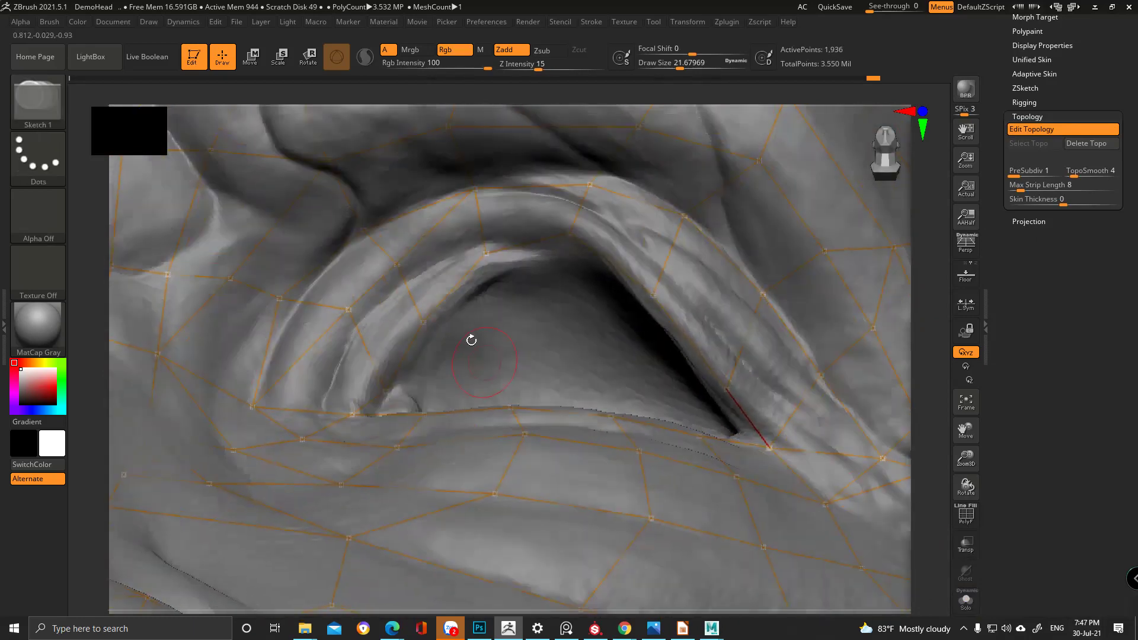
key("w")
right_click_drag(385, 265, 419, 271)
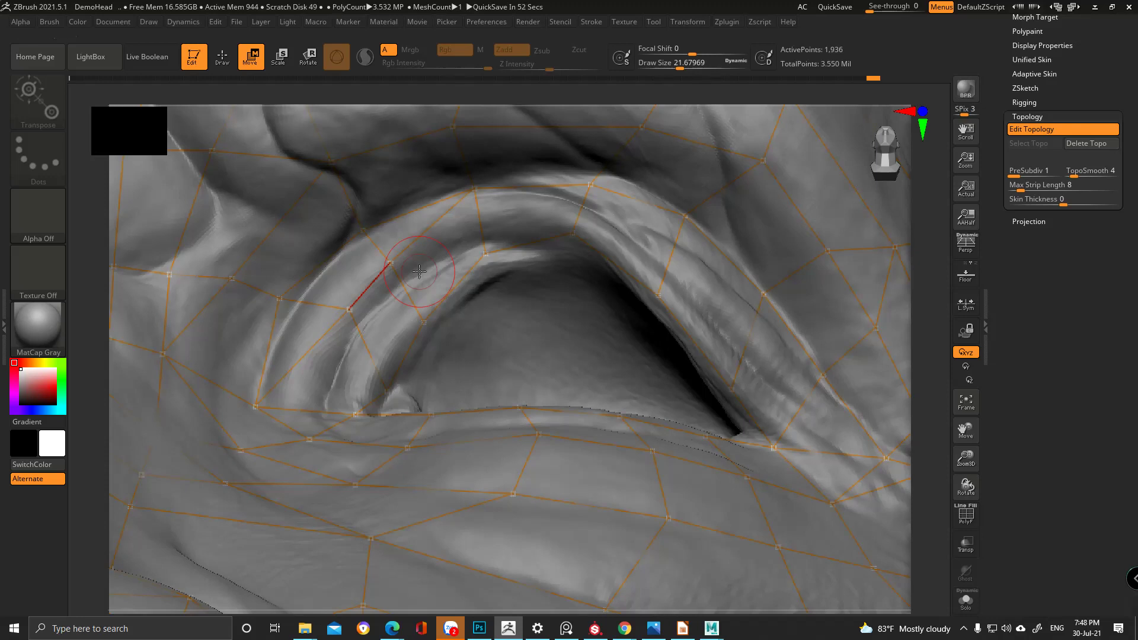
right_click_drag(566, 322, 543, 339)
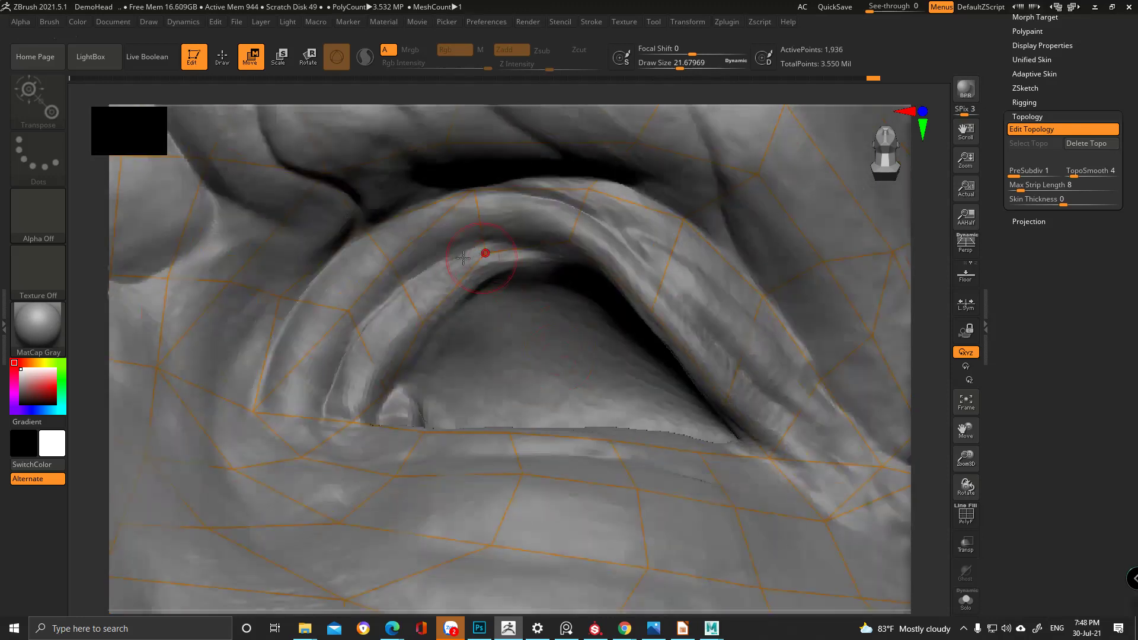
right_click_drag(411, 244, 411, 251)
key("space")
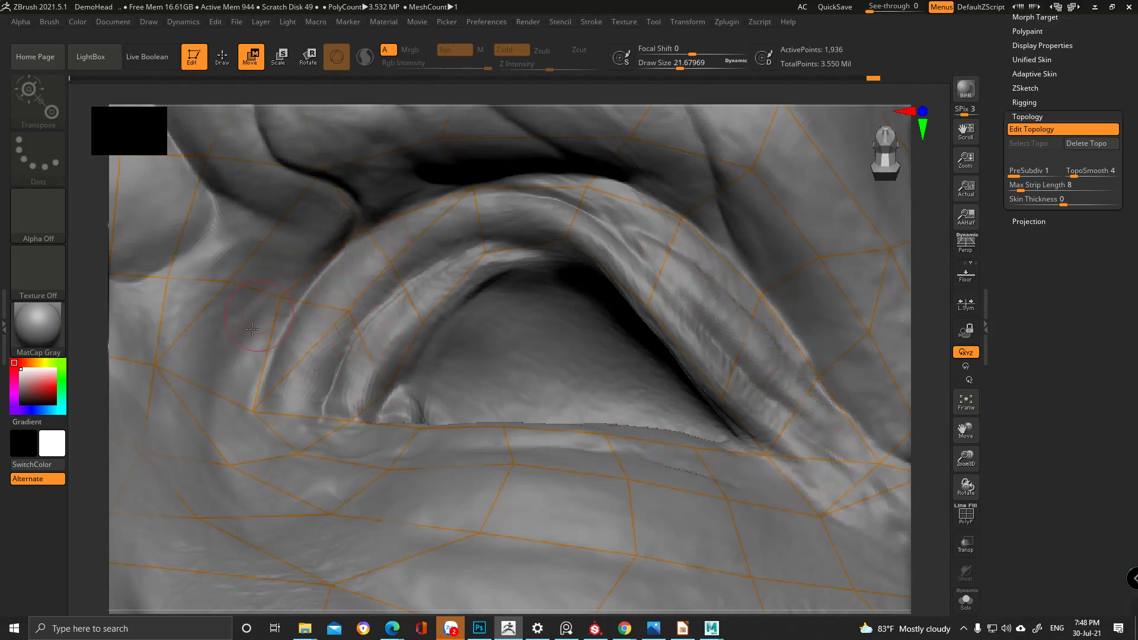
left_click_drag(475, 191, 482, 203)
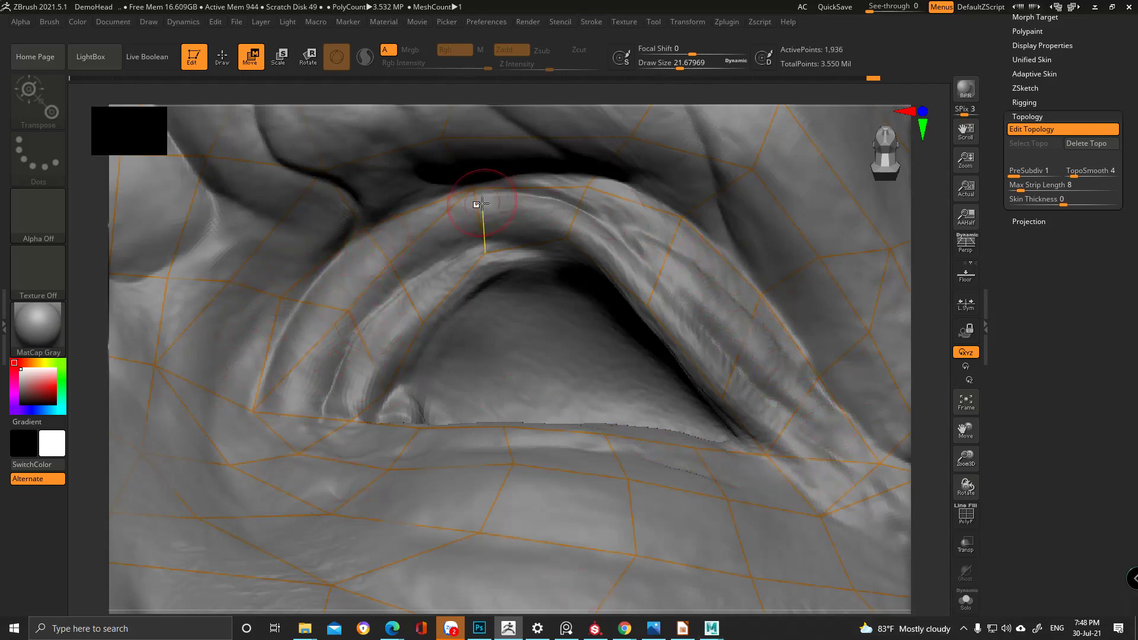
left_click(474, 193)
left_click(472, 190)
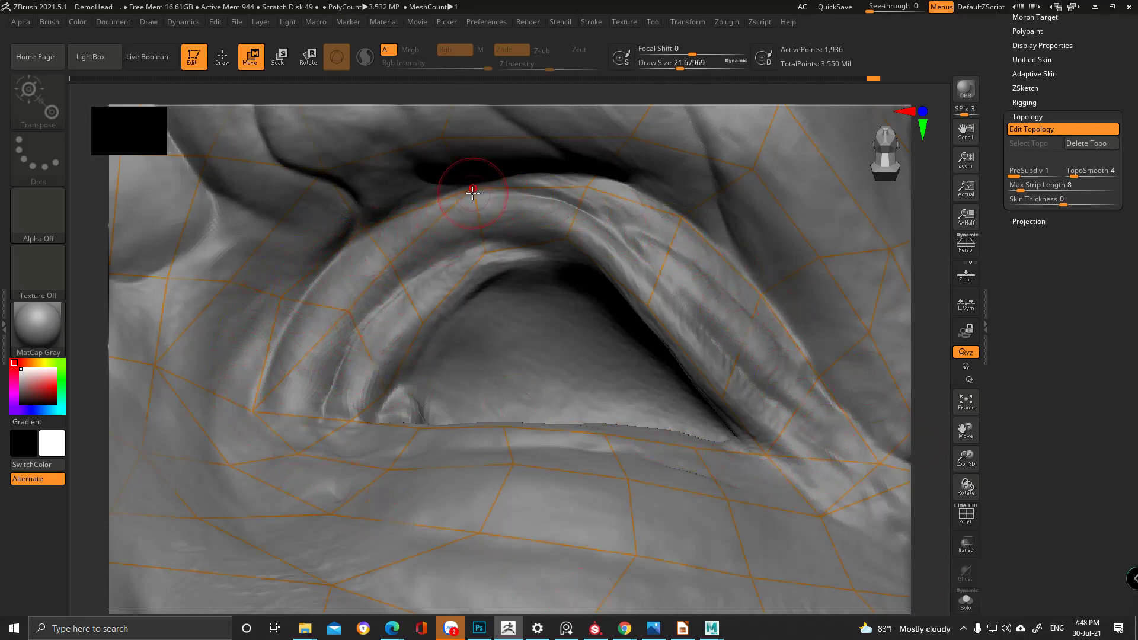
- Reposition the upper eyelid points near the eye's inner corner, along the inner lid edge and the fold
mouse_move(690, 358)
right_mouse_down("alt")
mouse_move(701, 384)
mouse_move(611, 266)
mouse_move(468, 156)
mouse_move(514, 266)
right_mouse_up("alt")
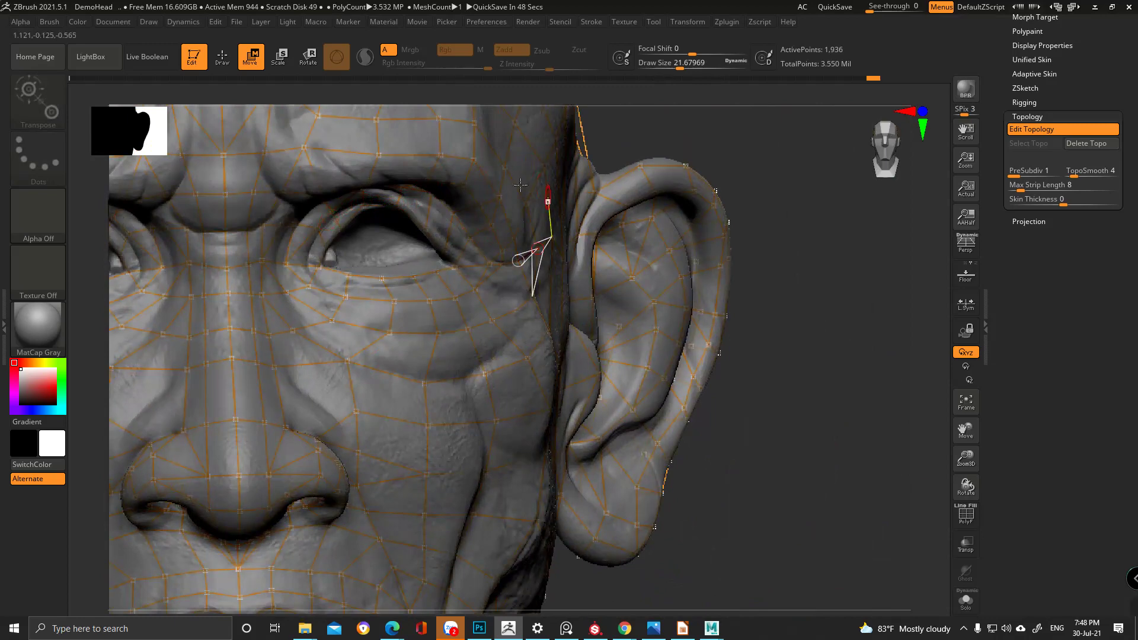
right_click_drag(546, 198, 602, 200, "alt")
right_click_drag(474, 154, 308, 350, "ctrl")
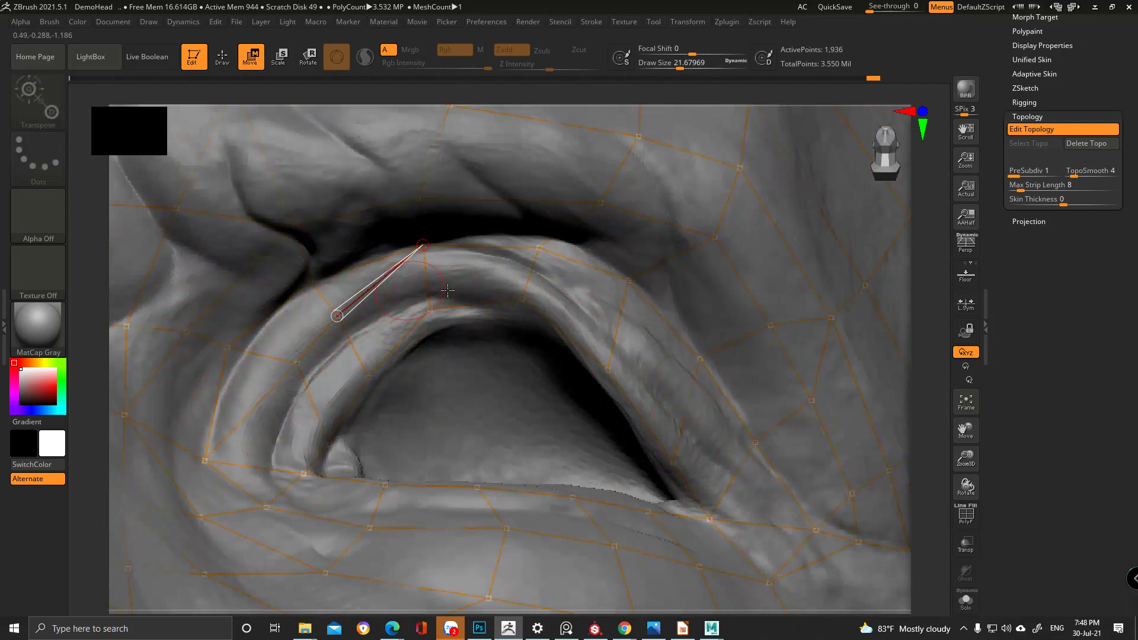
right_click_drag(306, 350, 271, 367)
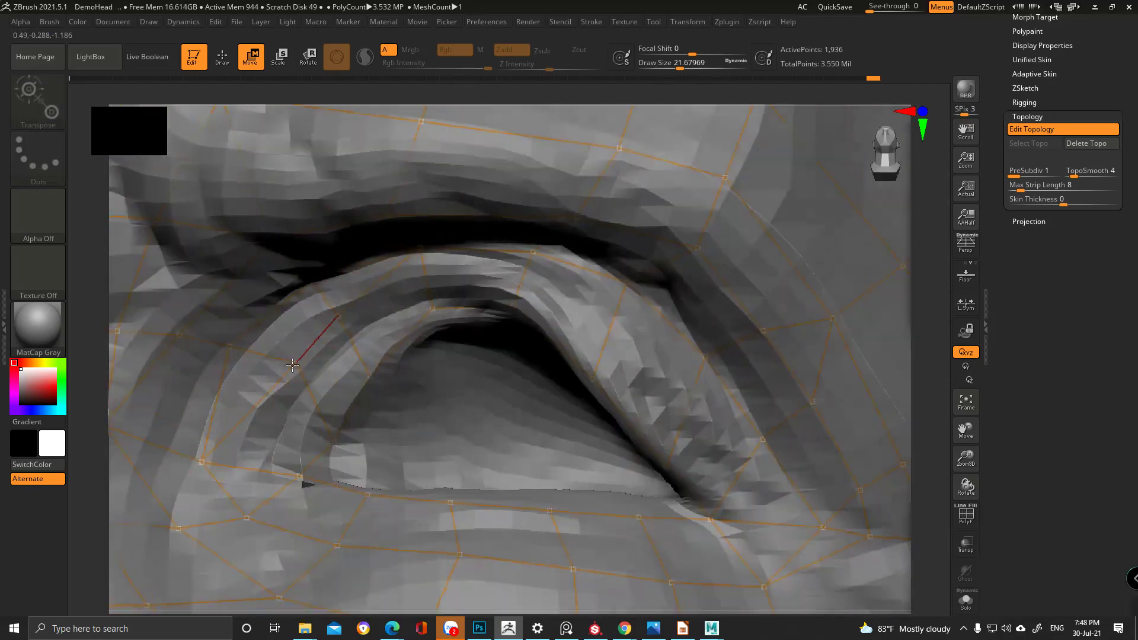
right_click_drag(360, 438, 376, 358, "alt")
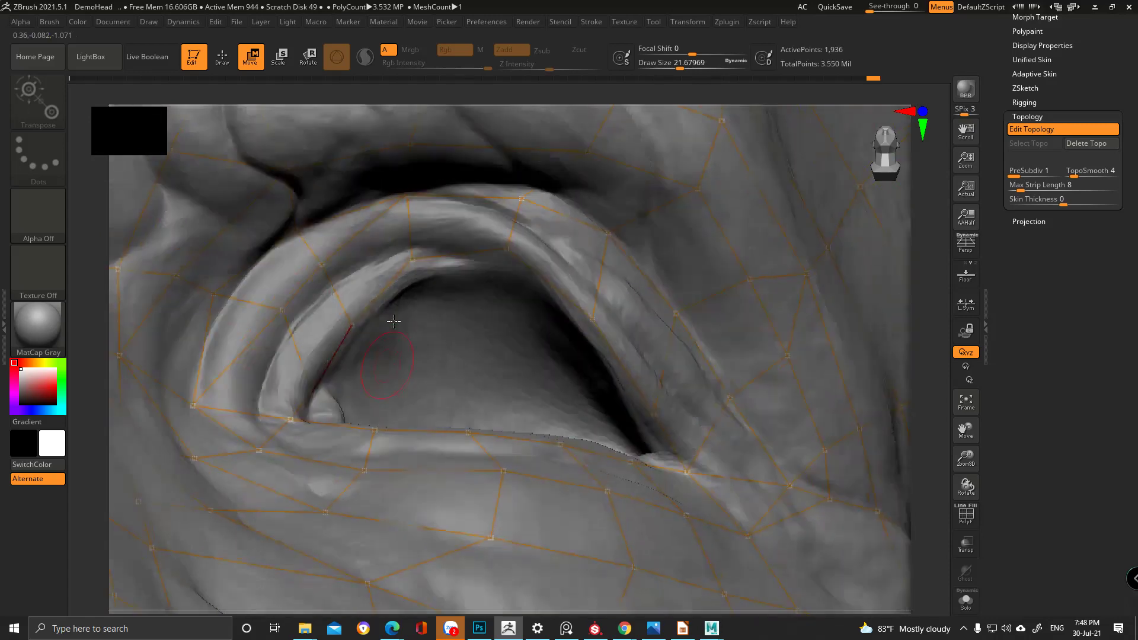
mouse_move(435, 271)
right_mouse_down()
mouse_move(424, 238)
mouse_move(437, 257)
right_mouse_up()
left_click_drag(508, 249, 515, 257)
right_click_drag(506, 277, 293, 347)
left_click_drag(292, 346, 296, 347)
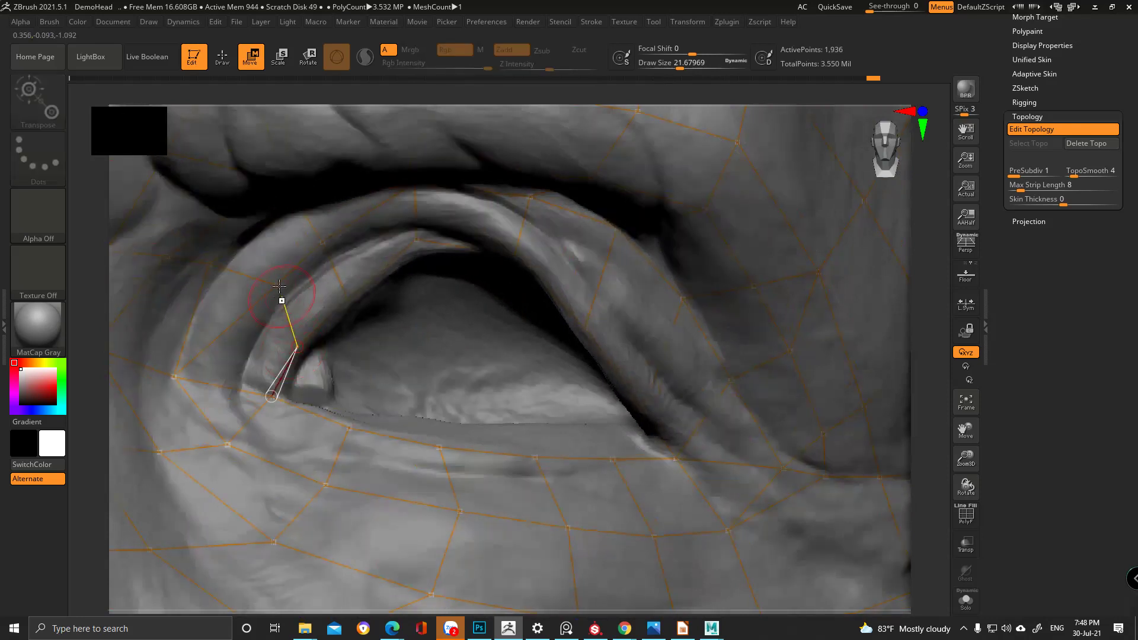
left_click_drag(276, 283, 261, 295)
- Delete the intermediate points on the upper eyelid fold between the crease and the inner lid edge near the inner corner
key("q")
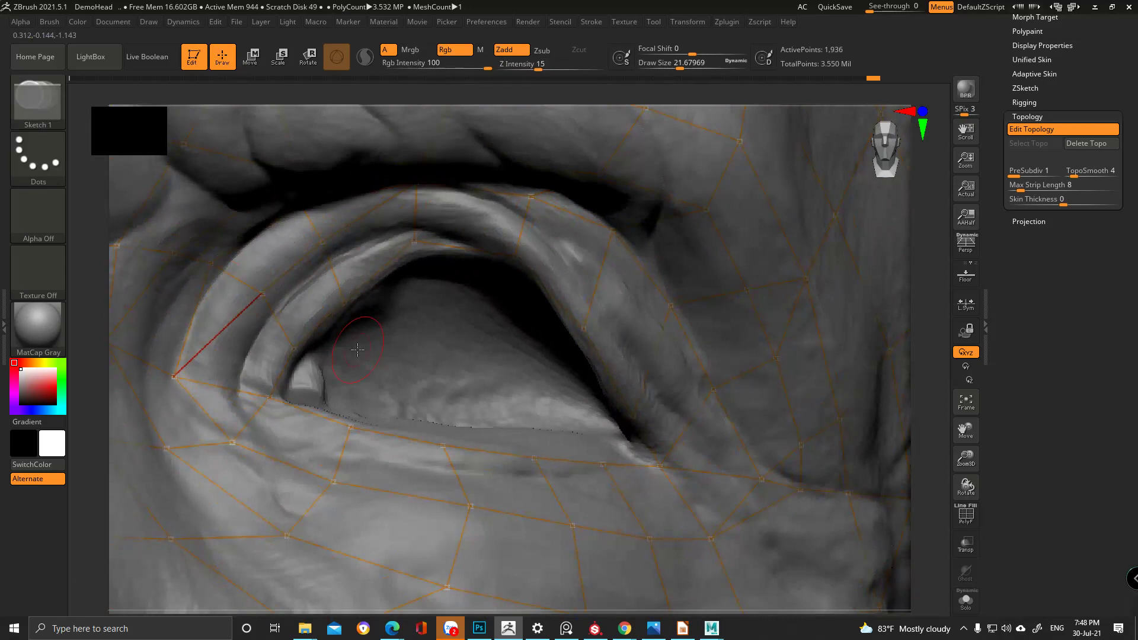
right_click_drag(288, 370, 272, 404)
key("ctrl")
left_click(273, 404, "ctrl")
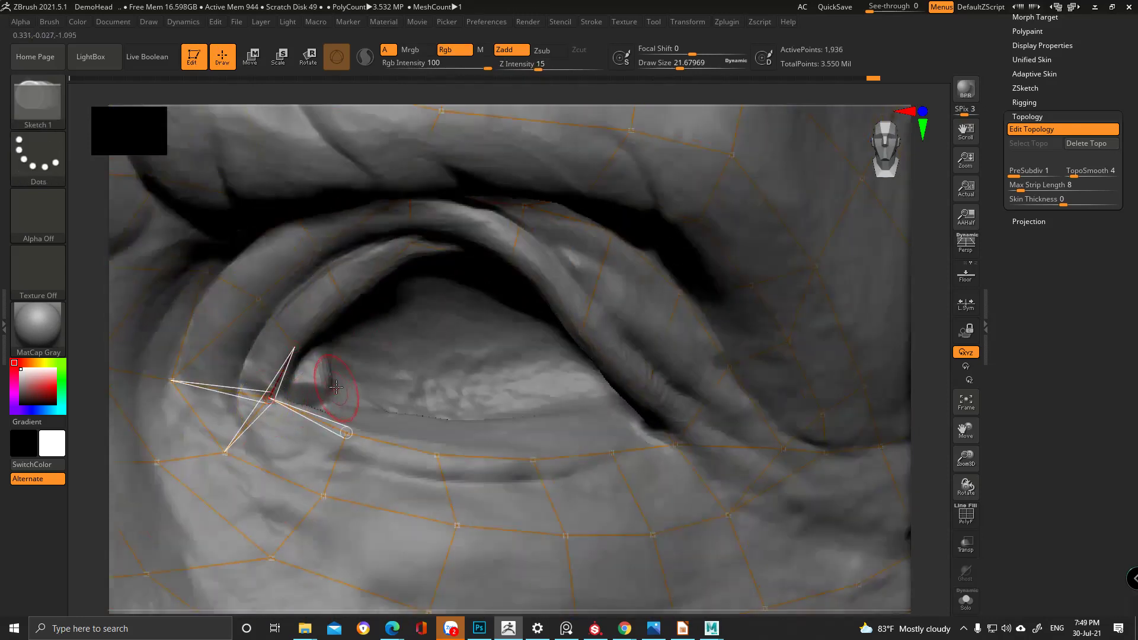
right_click_drag(336, 387, 647, 283)
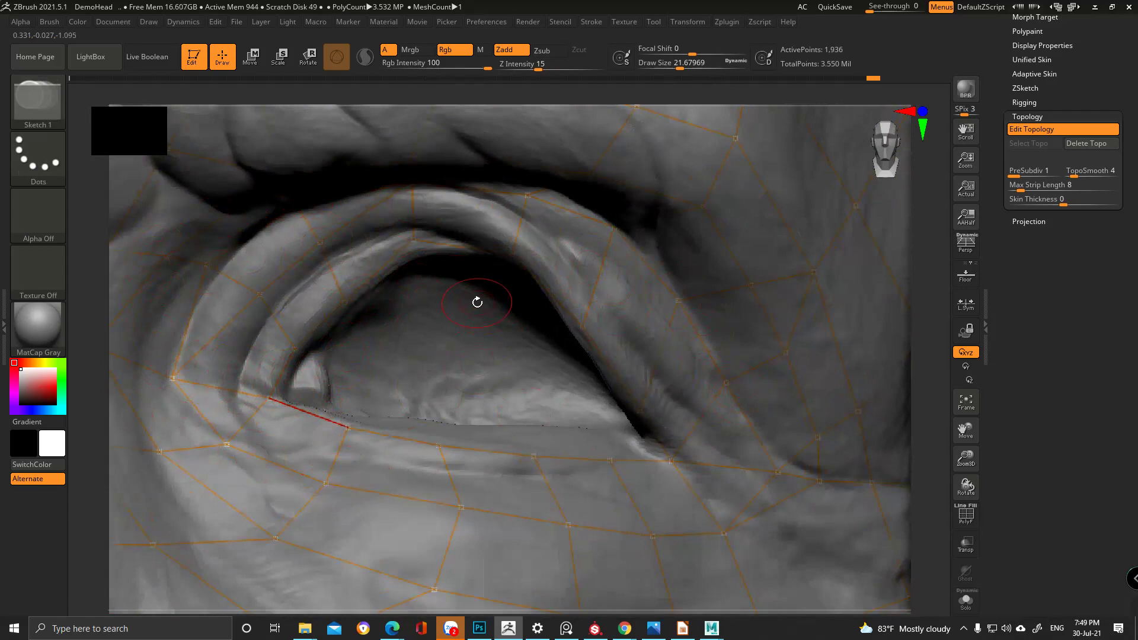
mouse_move(477, 302)
right_mouse_down()
mouse_move(386, 330)
mouse_move(395, 342)
mouse_move(393, 325)
right_mouse_up()
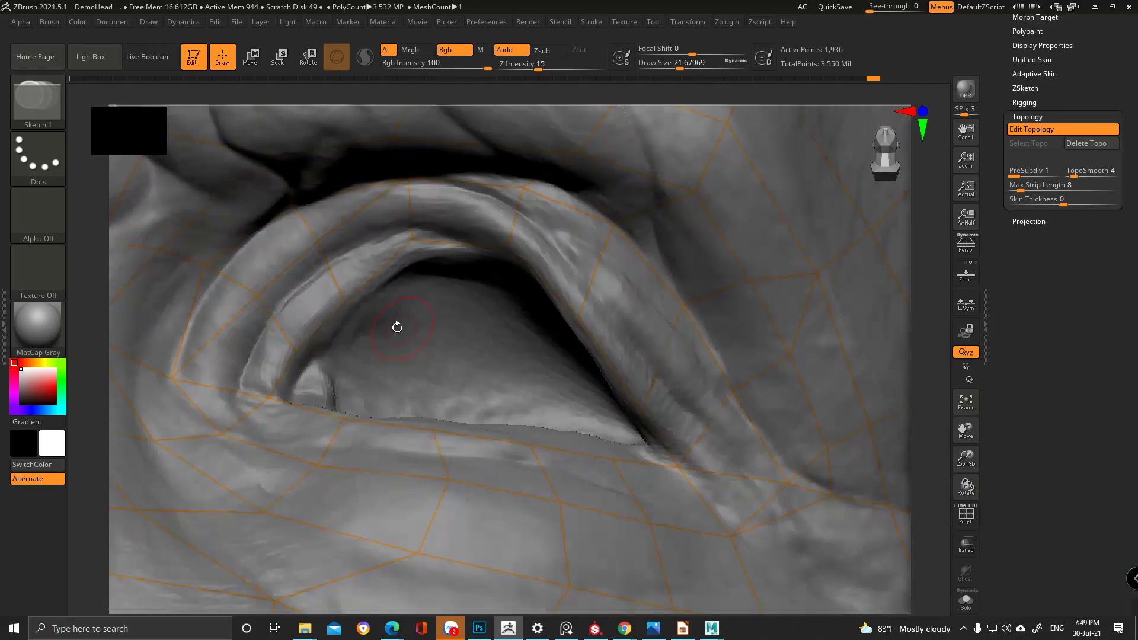
left_click(253, 296, "alt")
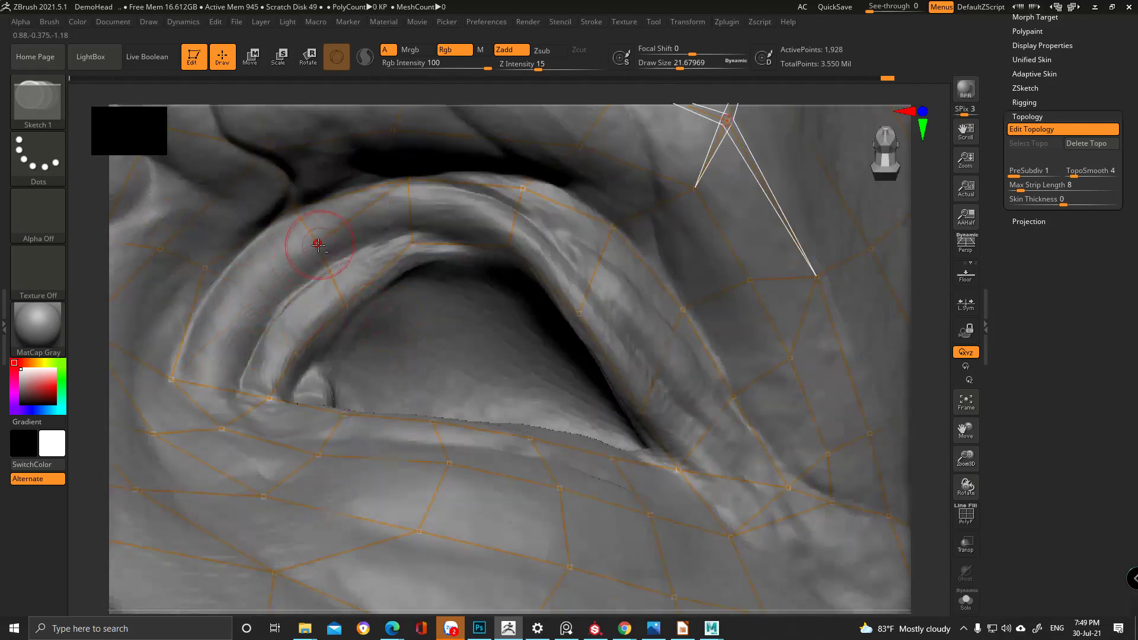
- Even out the points along the inner edge of the upper eyelid between its peak and the inner corner
key("w")
mouse_move(413, 243)
left_mouse_down()
mouse_move(295, 350)
mouse_move(275, 322)
mouse_move(289, 338)
left_mouse_up()
left_click_drag(345, 304, 338, 287)
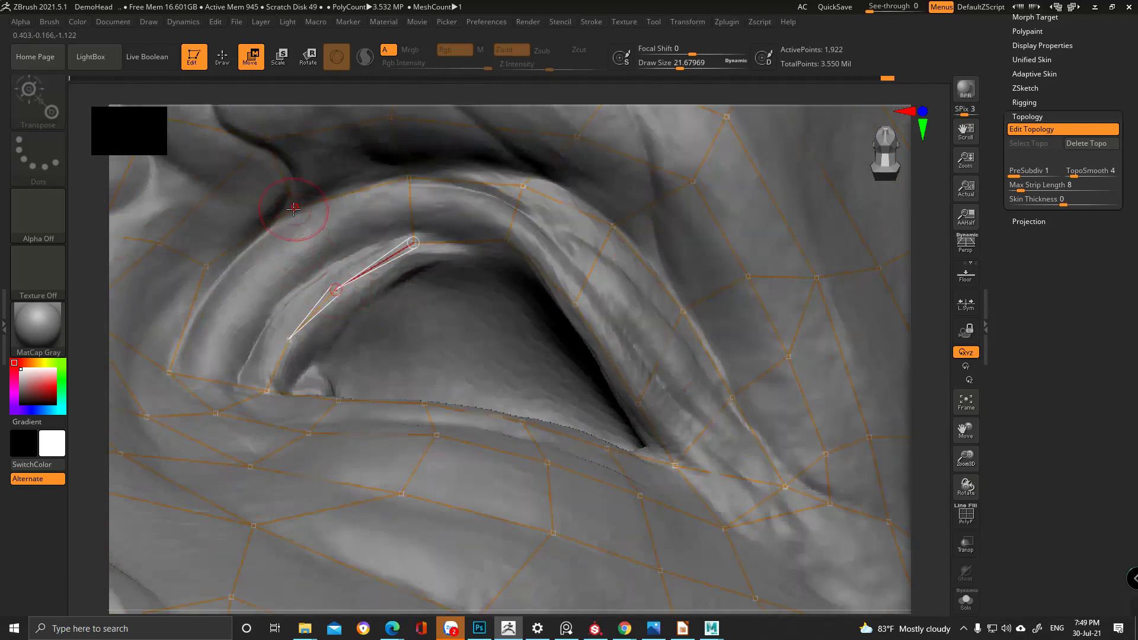
- Draw two edges across the upper eyelid fold, connecting the outer crease points to the inner lid edge points
key("q")
left_click(293, 205)
key("ctrl")
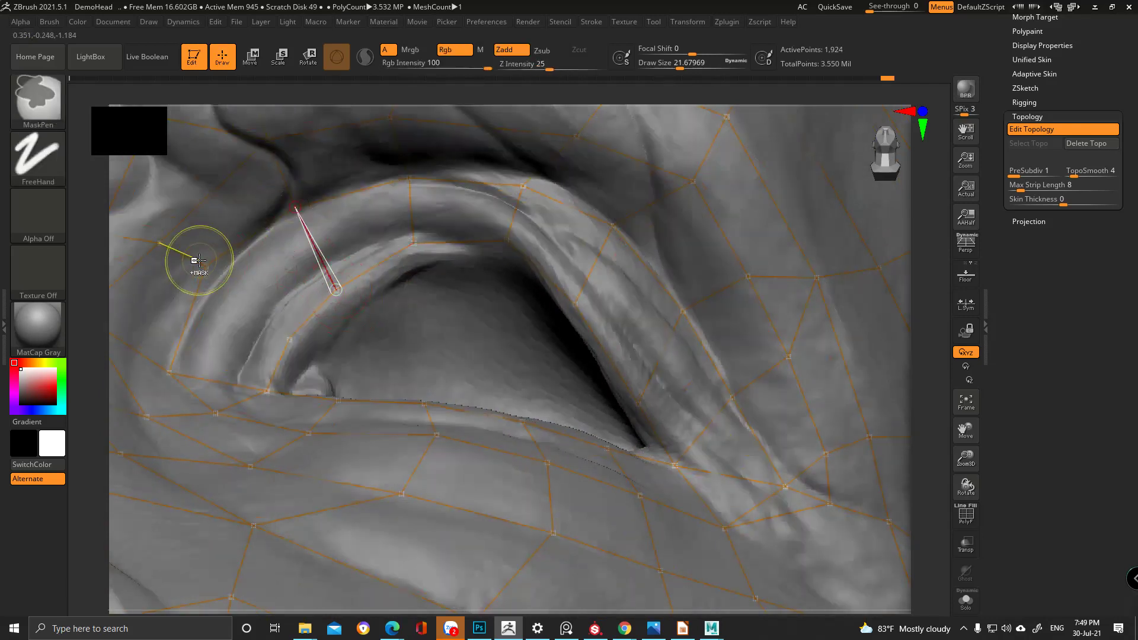
left_click(205, 266)
left_click(287, 337)
right_click_drag(257, 323, 274, 347)
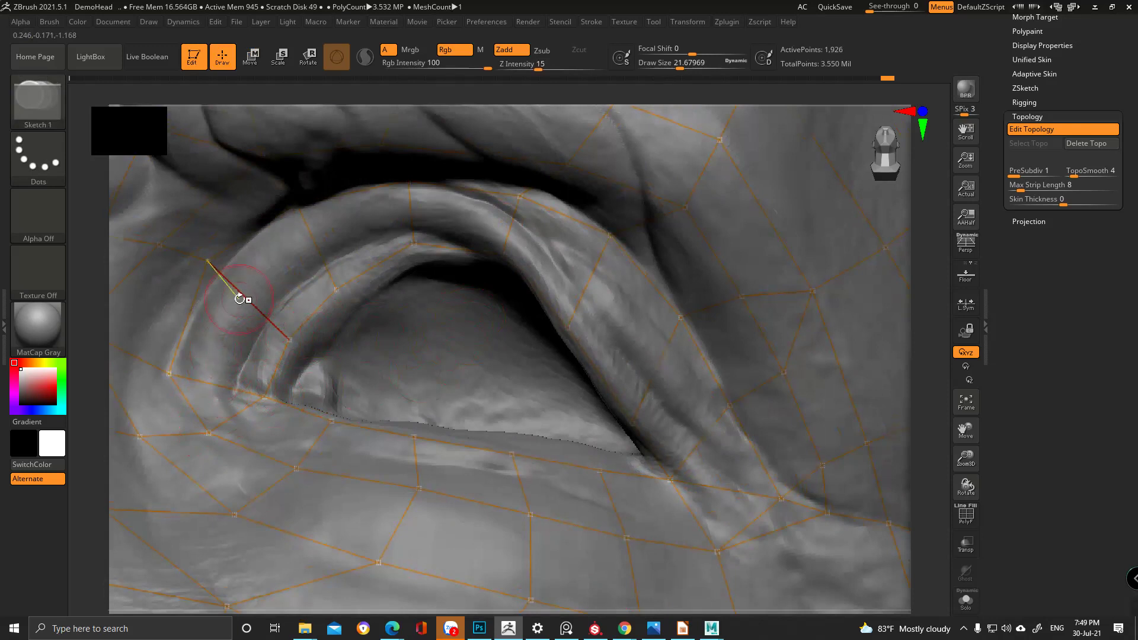
- Insert points midway on the eyelid's crossing edges, connect them into a middle loop from the inner corner, and adjust them
key("ctrl")
left_click(169, 372)
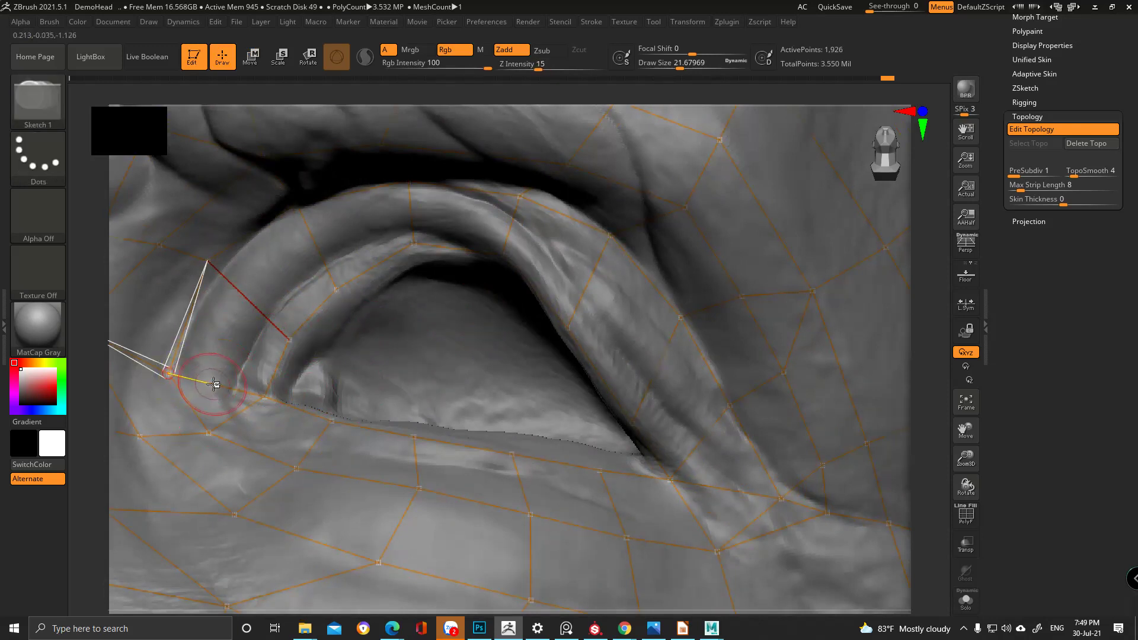
left_click(249, 300)
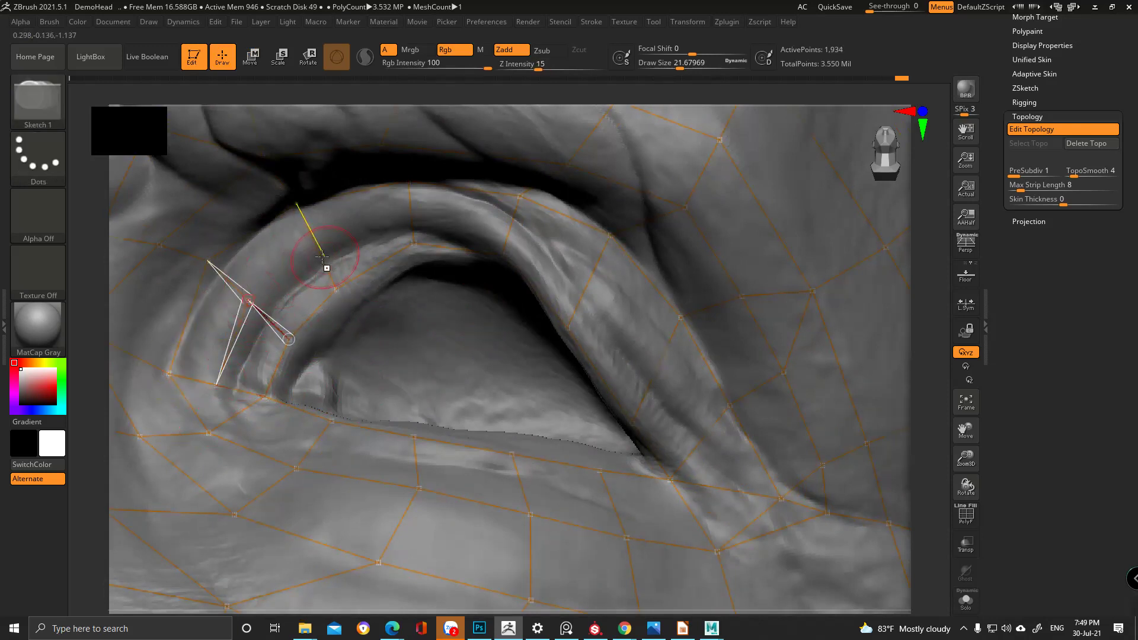
key("w")
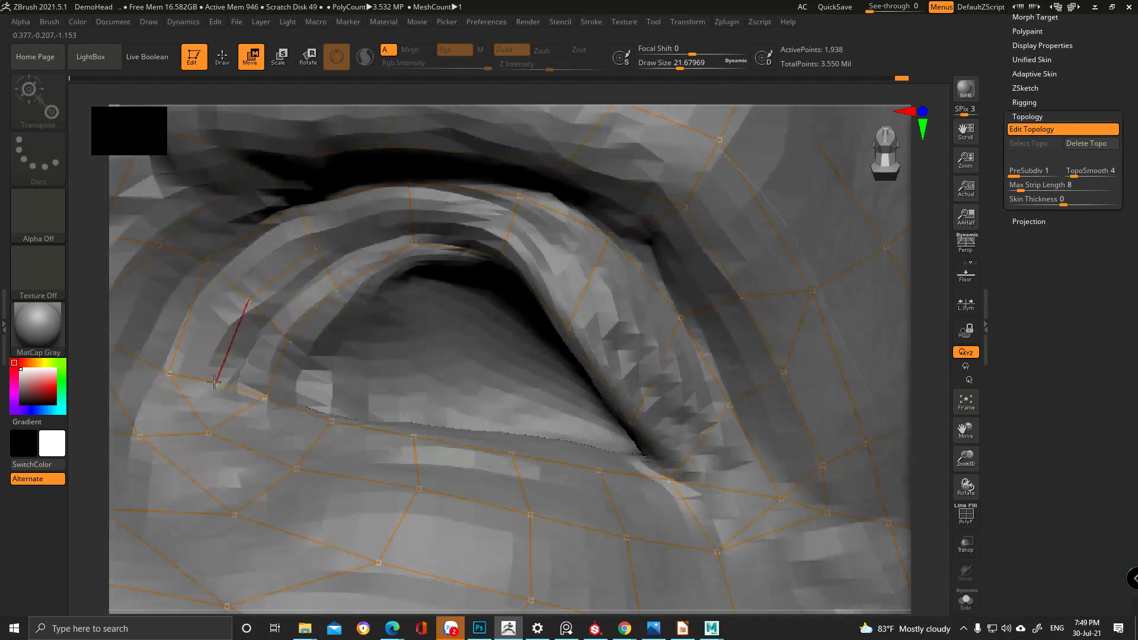
left_click(316, 247)
- Insert points midway on the crossing edges at the upper eyelid's peak, extending the middle loop over it, and adjust their placement
right_click_drag(393, 196, 352, 251)
key("q")
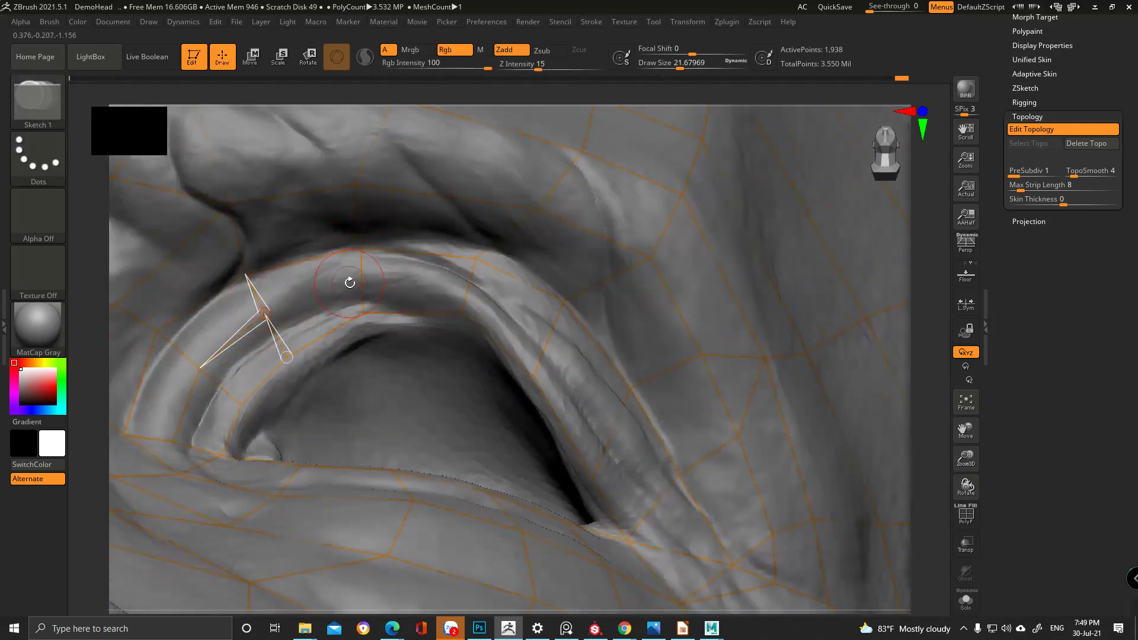
left_click(363, 280)
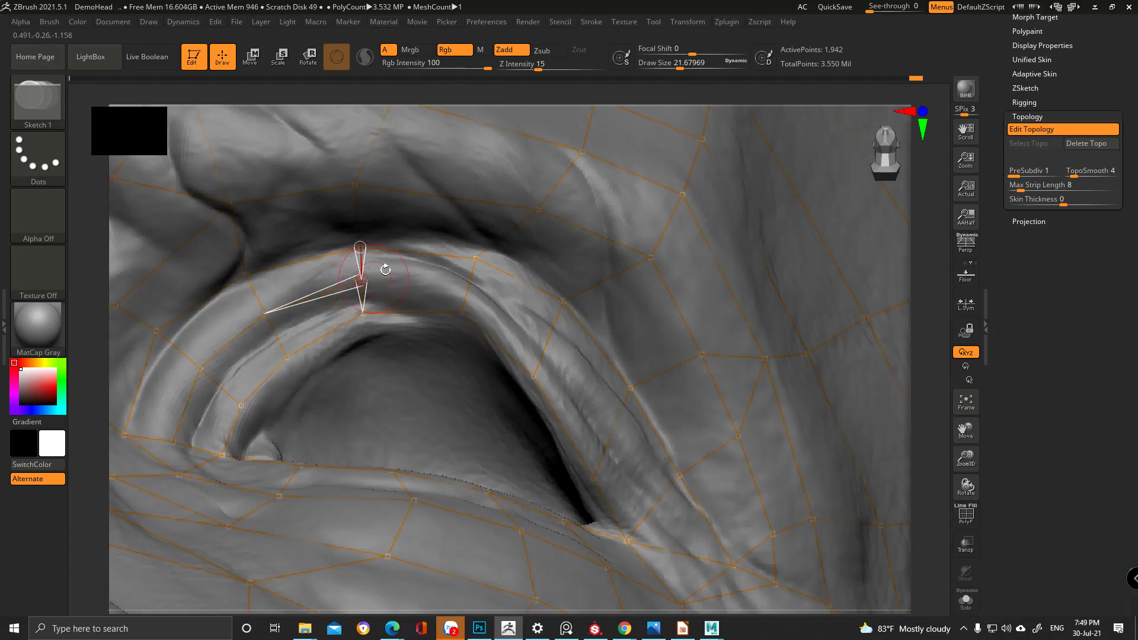
key("w")
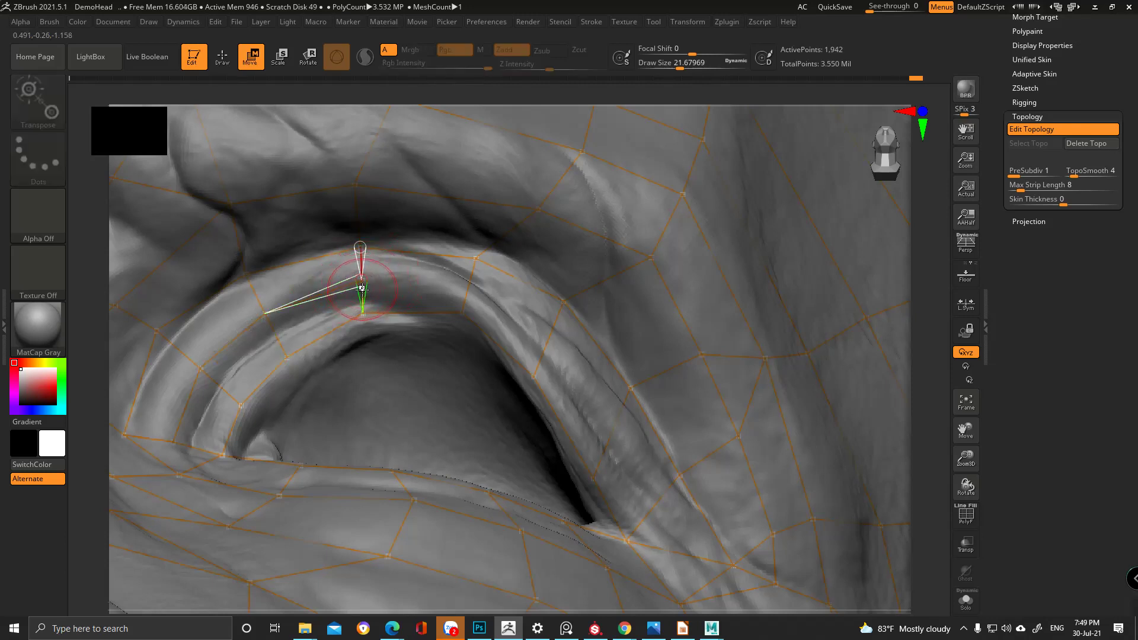
key("q")
left_click(472, 281)
right_click_drag(473, 279, 472, 282)
key("w")
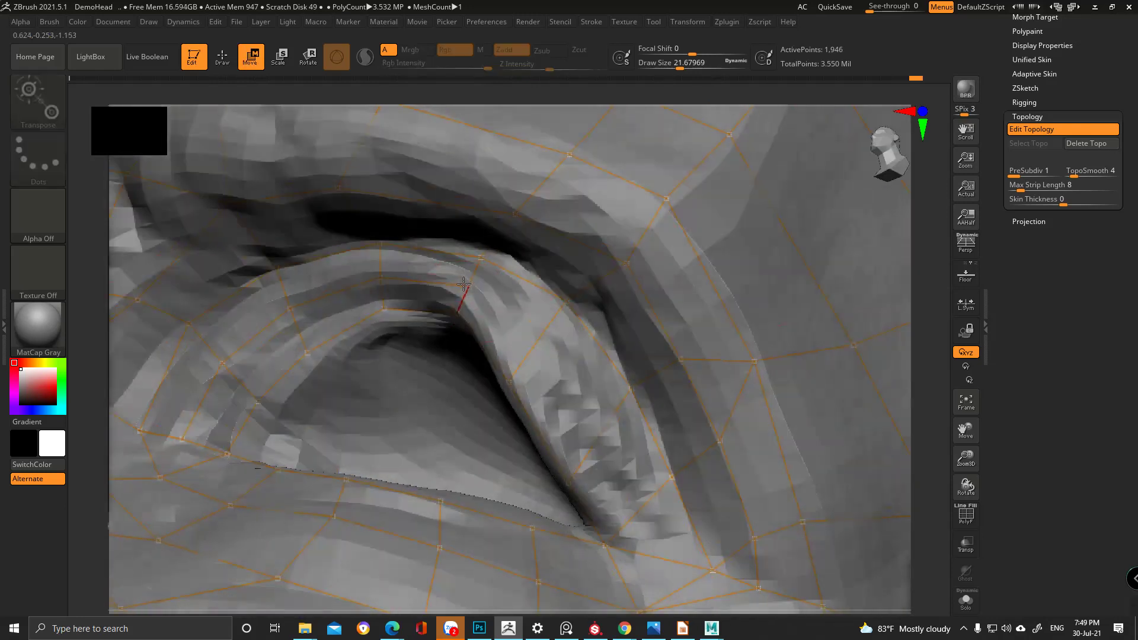
key("q")
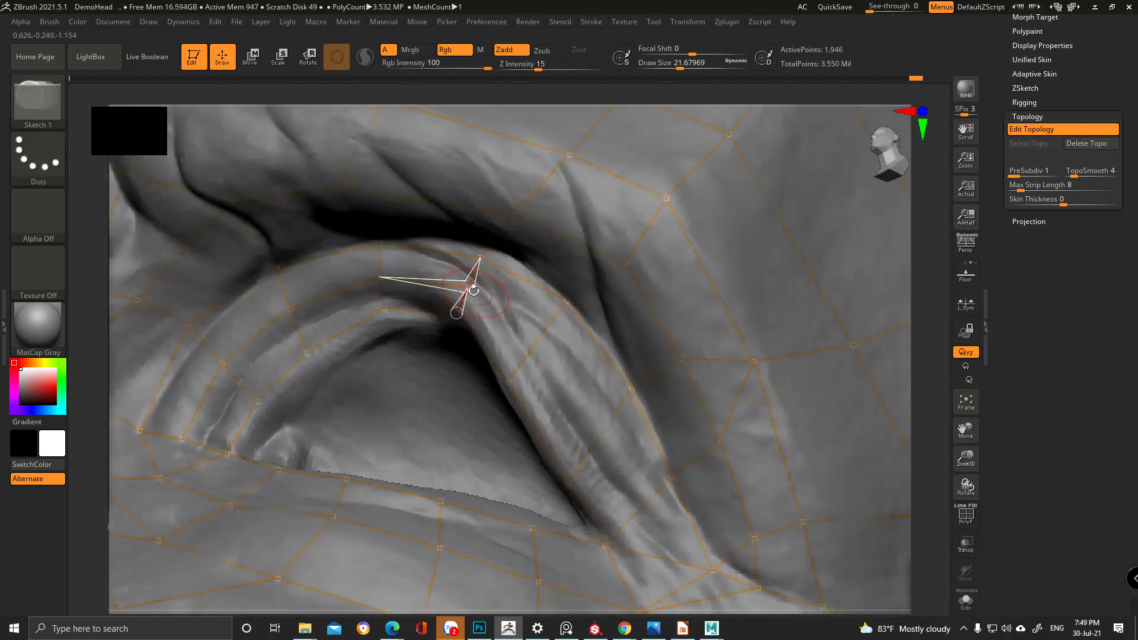
- Continue the upper eyelid's middle loop down the outer half to the outer corner, inserting and adjusting midway points on the crossing edges
left_click(537, 348)
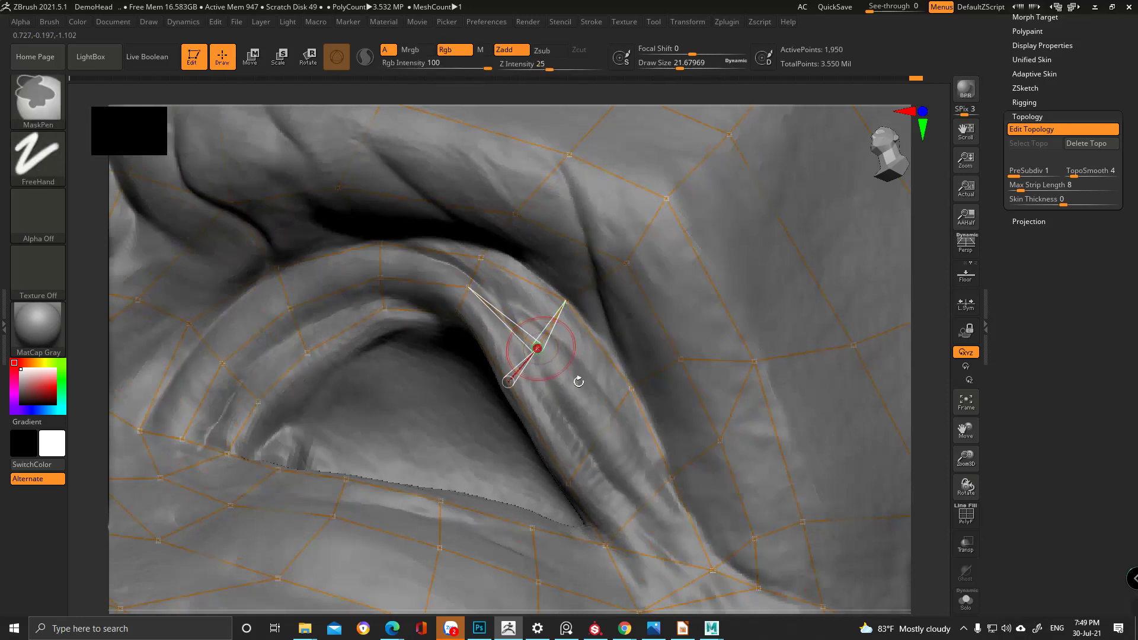
left_click(602, 434)
key("w")
left_click_drag(603, 435, 597, 432)
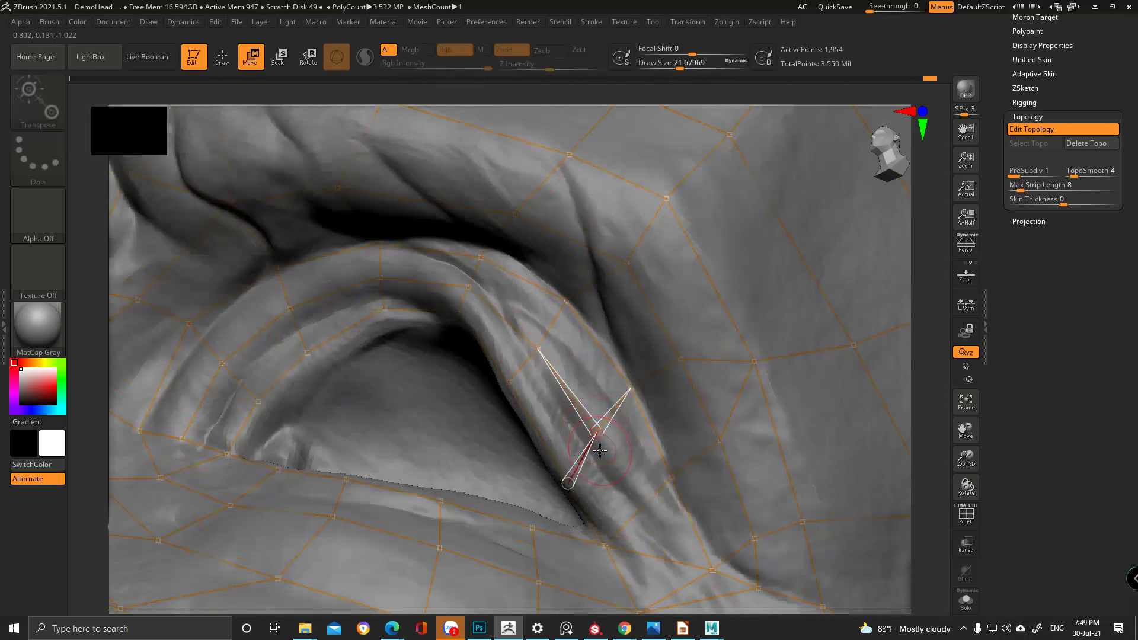
key("q")
left_click(637, 505)
right_click_drag(637, 504, 546, 427, "alt")
key("w")
left_click_drag(549, 415, 547, 419)
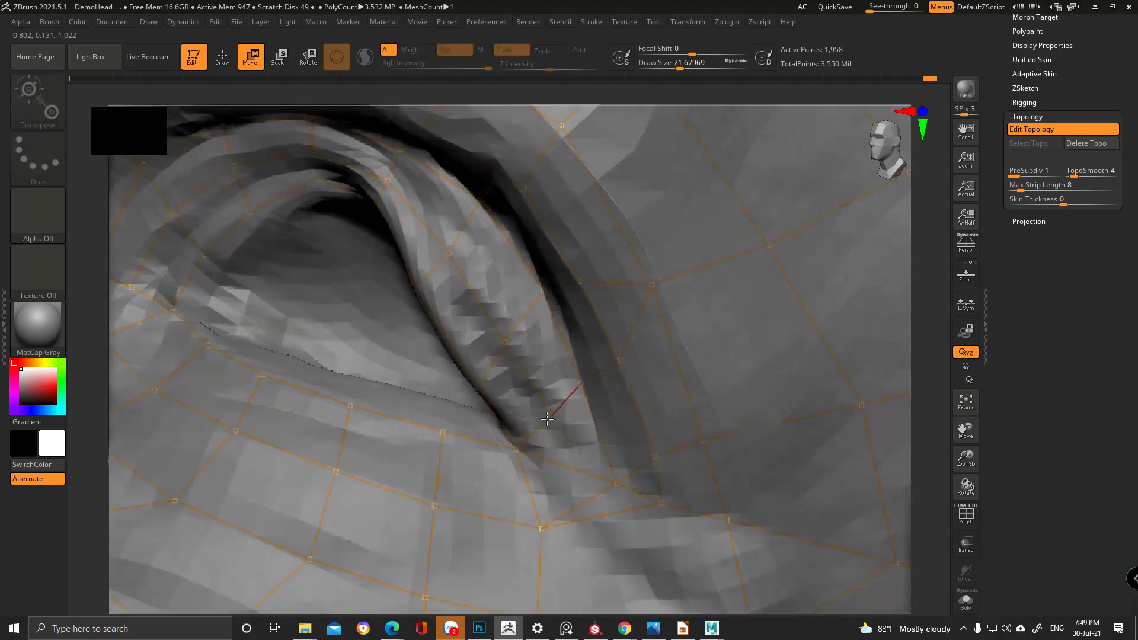
key("q")
key("w")
left_click_drag(567, 464, 561, 466)
key("q")
- Extend the middle loop around the outer corner and along the lower eyelid to the inner corner
left_click(523, 487)
left_click(442, 432)
left_click(250, 401)
right_click_drag(251, 400, 381, 465, "alt")
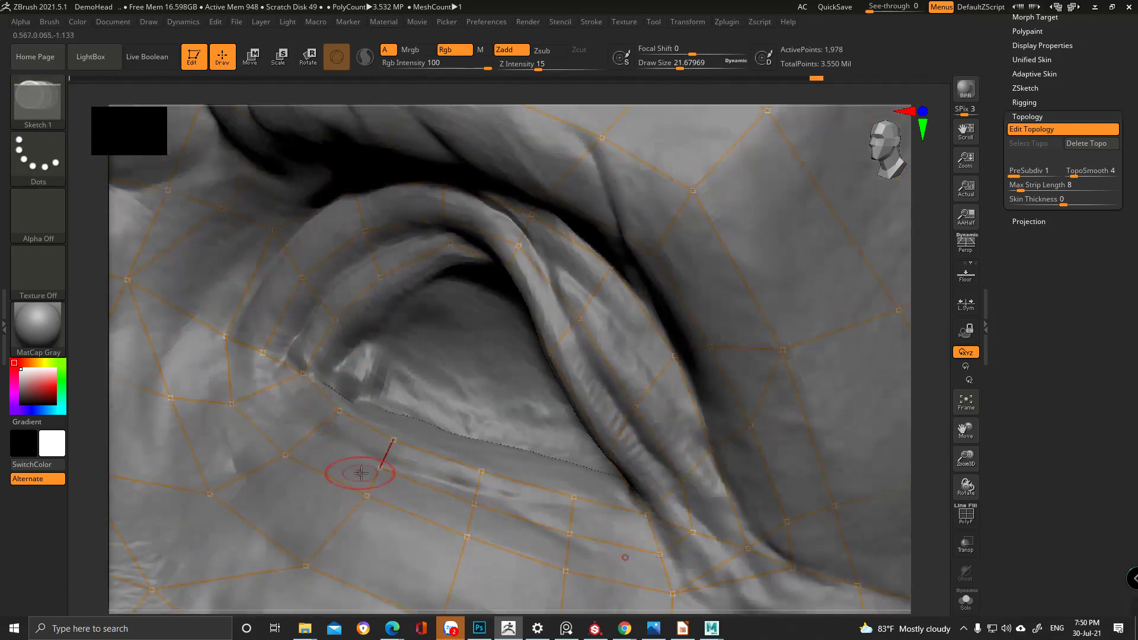
left_click(380, 466, "ctrl")
left_click(312, 432)
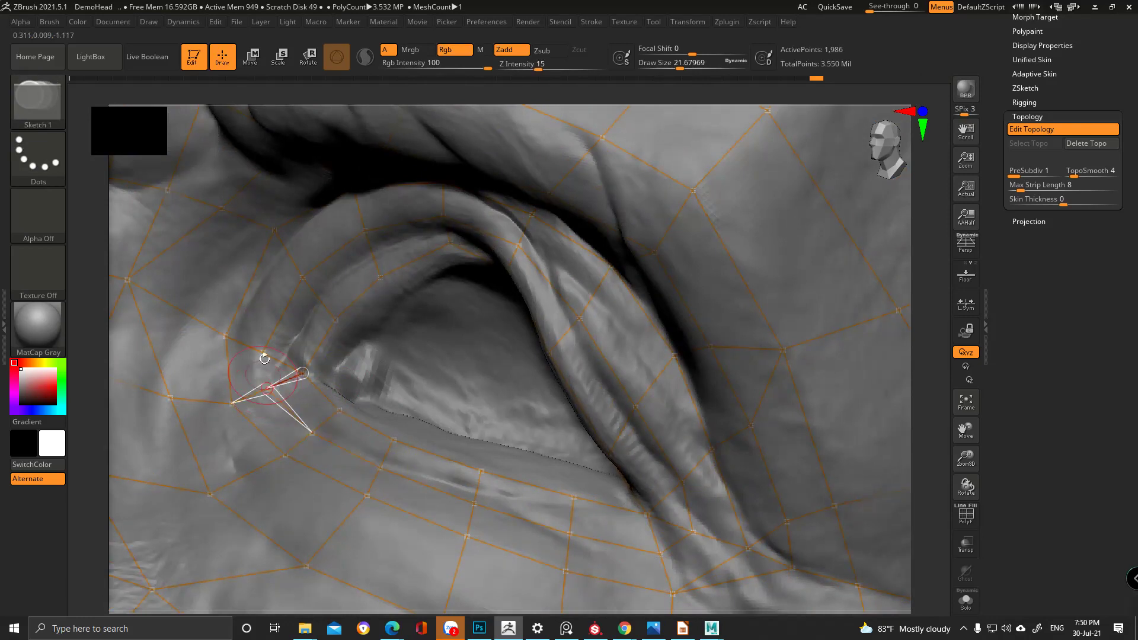
- Fine-tune the lower eyelid's middle-loop points and reposition the upper eyelid's inner-edge point just outward of the peak
key("w")
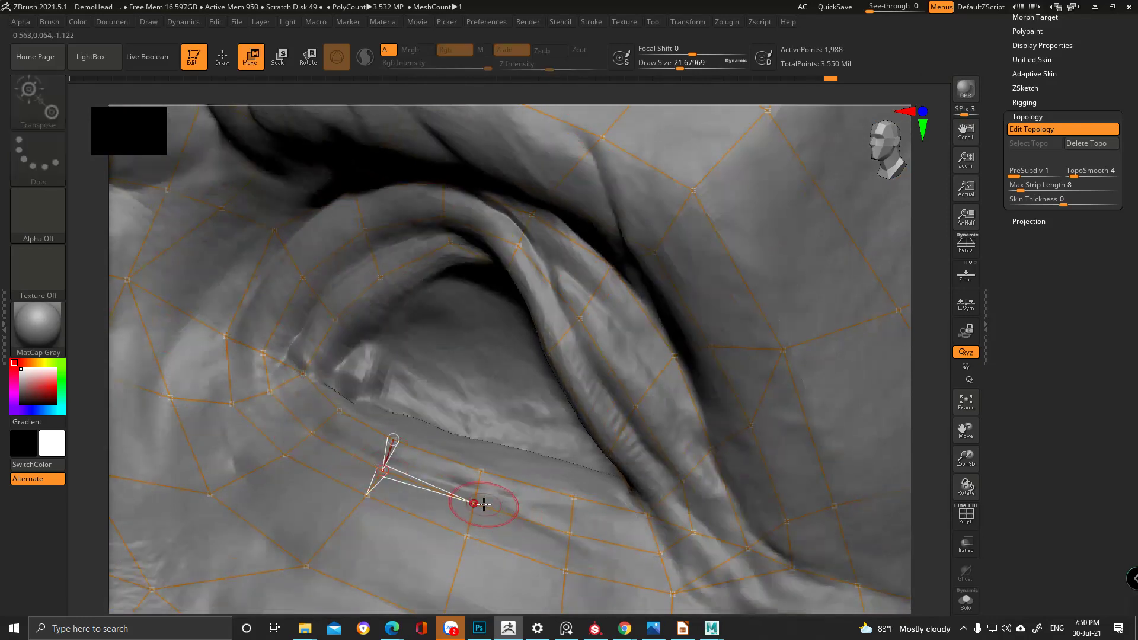
left_click(570, 534)
left_click(660, 552)
mouse_move(658, 549)
right_mouse_down("ctrl")
mouse_move(566, 379)
mouse_move(602, 385)
mouse_move(529, 441)
mouse_move(363, 327)
right_mouse_up("ctrl")
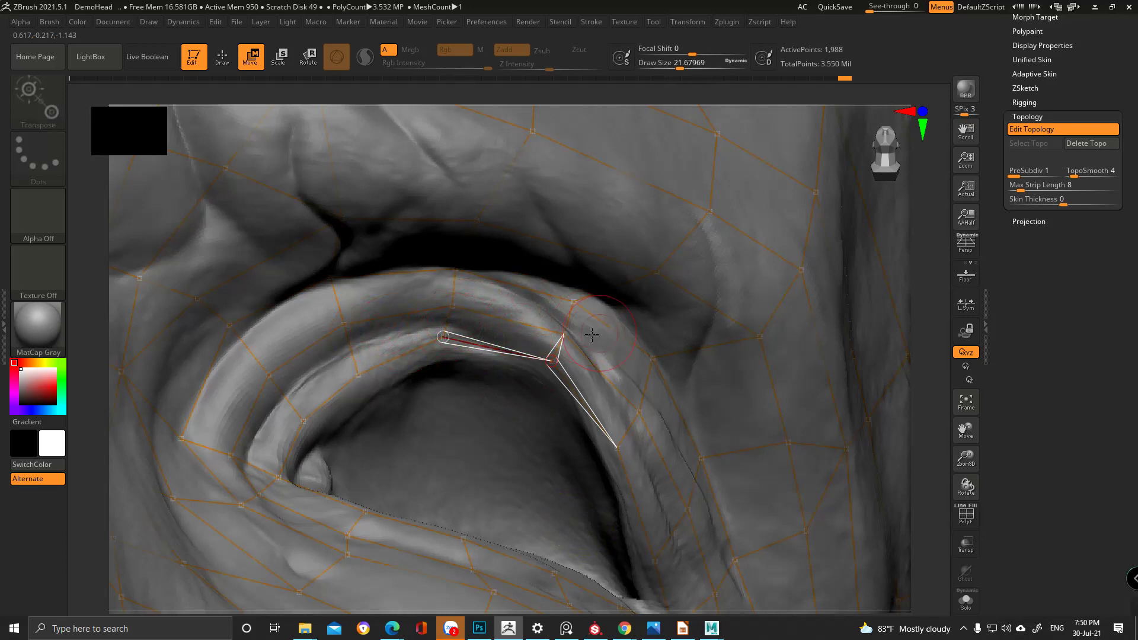
right_click_drag(591, 335, 643, 332)
left_click_drag(546, 359, 566, 332)
- Draw edges from the lid's inner edge at the outer corner and the outer upper eyelid inward into the eye socket
right_click_drag(262, 391, 284, 468)
key("q")
left_click(275, 465, "ctrl")
right_click_drag(531, 516, 500, 445)
left_click(519, 464)
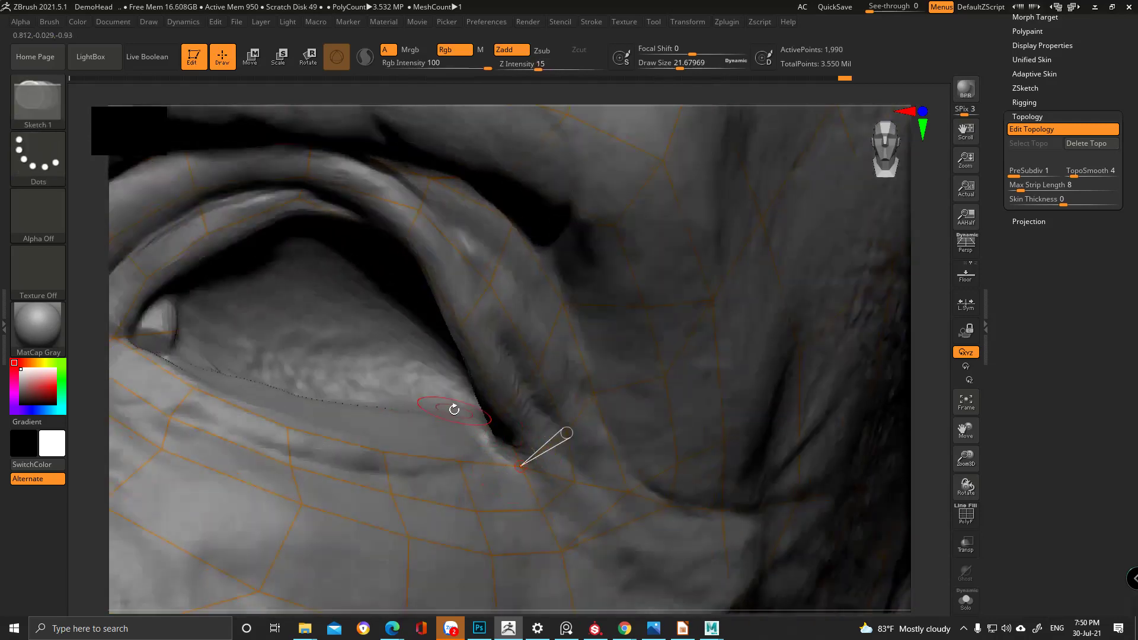
mouse_move(459, 407)
right_mouse_down()
mouse_move(439, 397)
mouse_move(397, 332)
mouse_move(333, 338)
mouse_move(495, 413)
mouse_move(442, 414)
mouse_move(472, 392)
mouse_move(468, 408)
mouse_move(462, 343)
mouse_move(472, 383)
mouse_move(453, 424)
mouse_move(490, 394)
mouse_move(508, 413)
right_mouse_up()
key("w")
key("q")
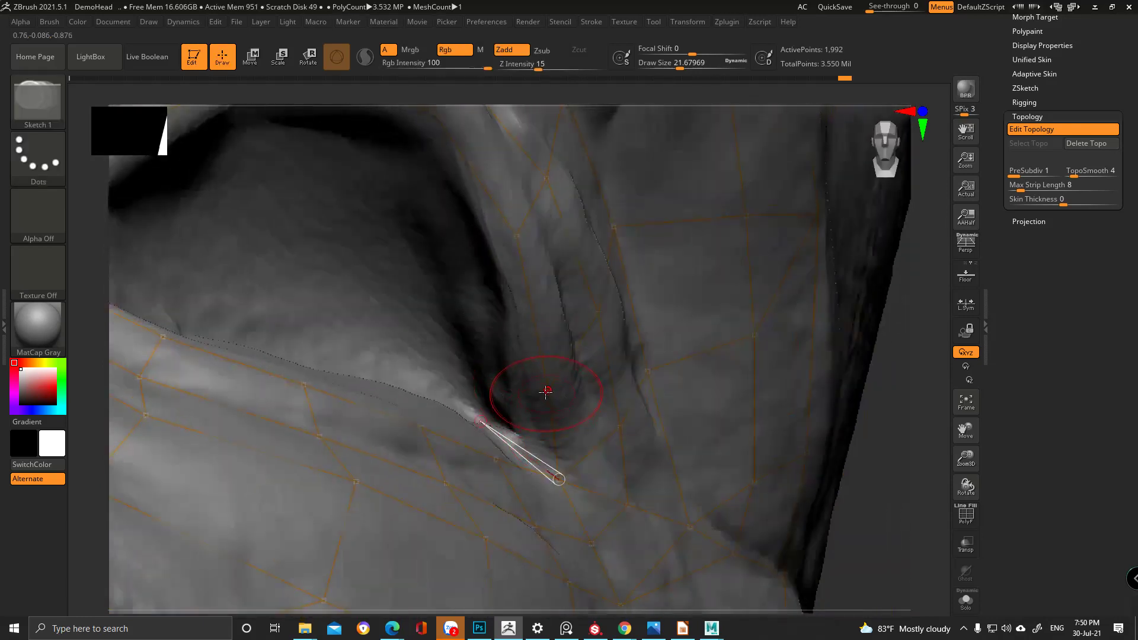
left_click(481, 377)
right_click_drag(528, 365, 502, 290)
left_click(515, 219)
left_click(450, 288)
- Draw inward edges into the socket from the upper eyelid's inner-edge points around the peak and toward the inner corner
right_click_drag(409, 206, 439, 283)
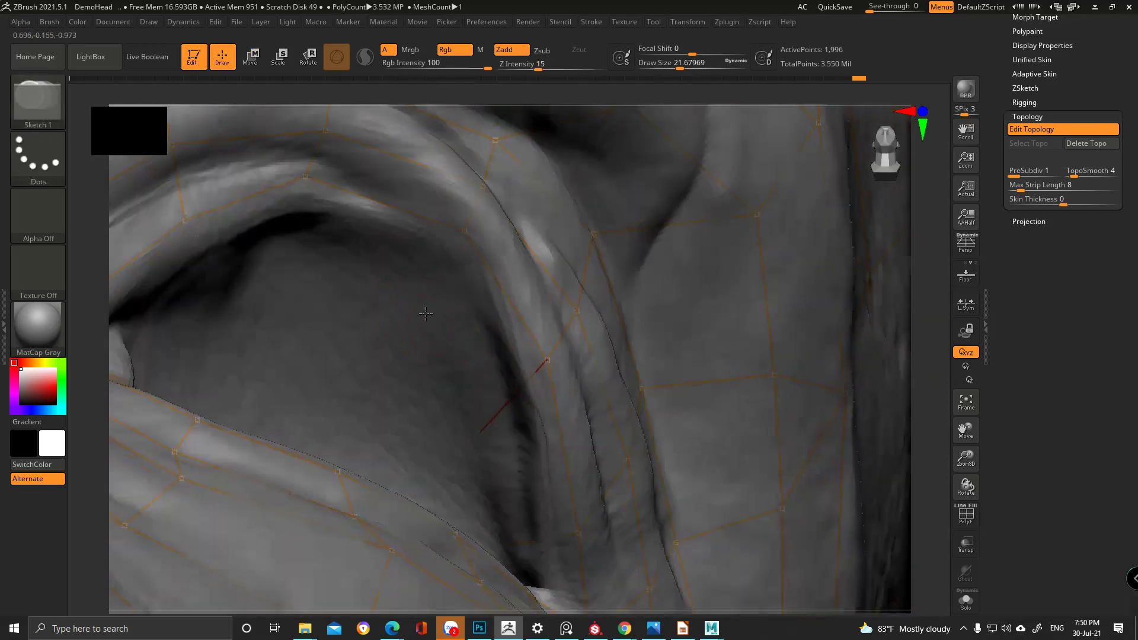
left_click(464, 231, "ctrl")
left_click(419, 306)
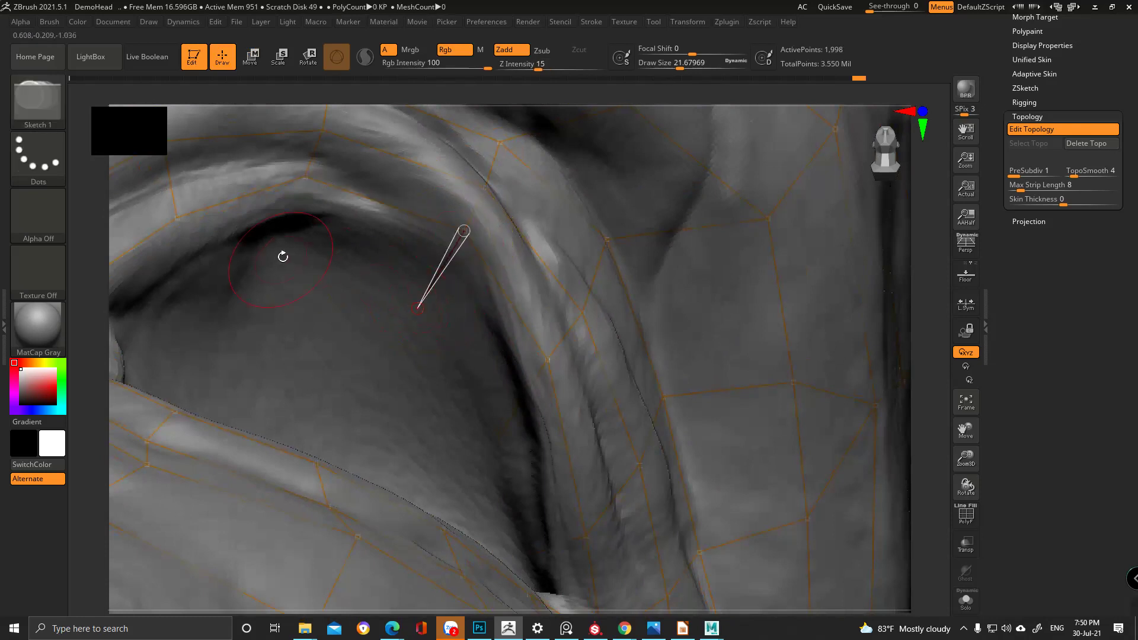
right_click_drag(281, 257, 312, 335)
left_click(380, 259, "ctrl")
right_click_drag(398, 354, 386, 350)
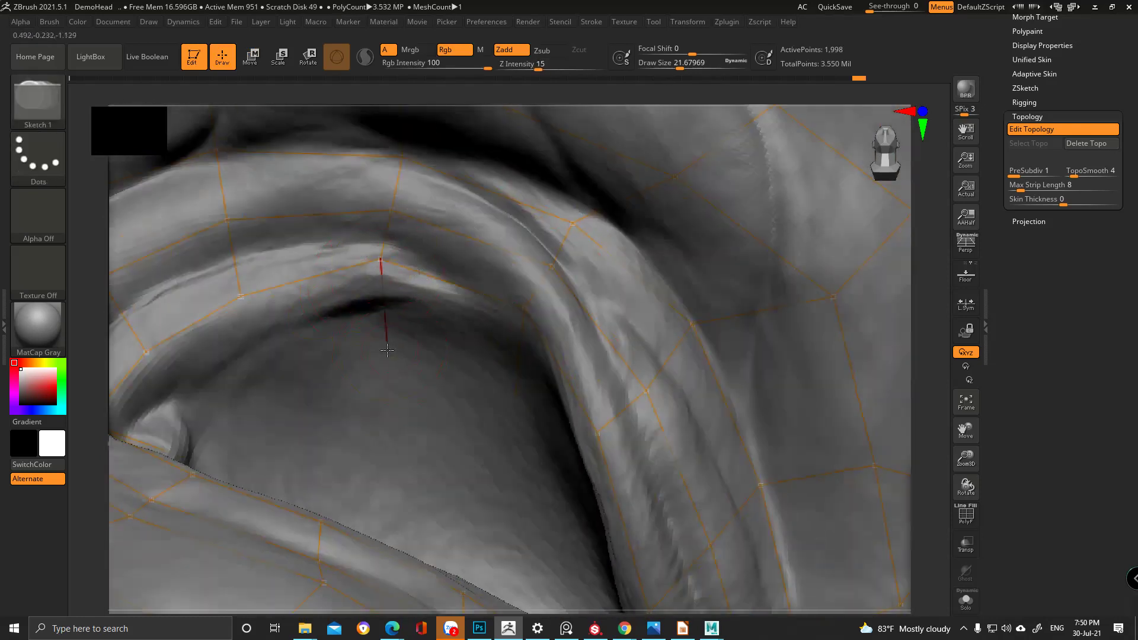
left_click(241, 297, "ctrl")
left_click(275, 373)
right_click_drag(274, 373, 285, 346)
- Draw inward edges into the eye socket from the lid points around the inner corner
left_click(273, 326, "ctrl")
left_click(273, 325, "ctrl")
left_click(356, 393)
right_click_drag(391, 432, 330, 505)
left_click(267, 491, "ctrl")
left_click(267, 491, "ctrl")
left_click(368, 470)
mouse_move(368, 470)
right_mouse_down()
mouse_move(368, 414)
mouse_move(330, 464)
right_mouse_up()
- Draw inward edges into the eye socket from the remaining inner-edge points of the lower eyelid
key("ctrl")
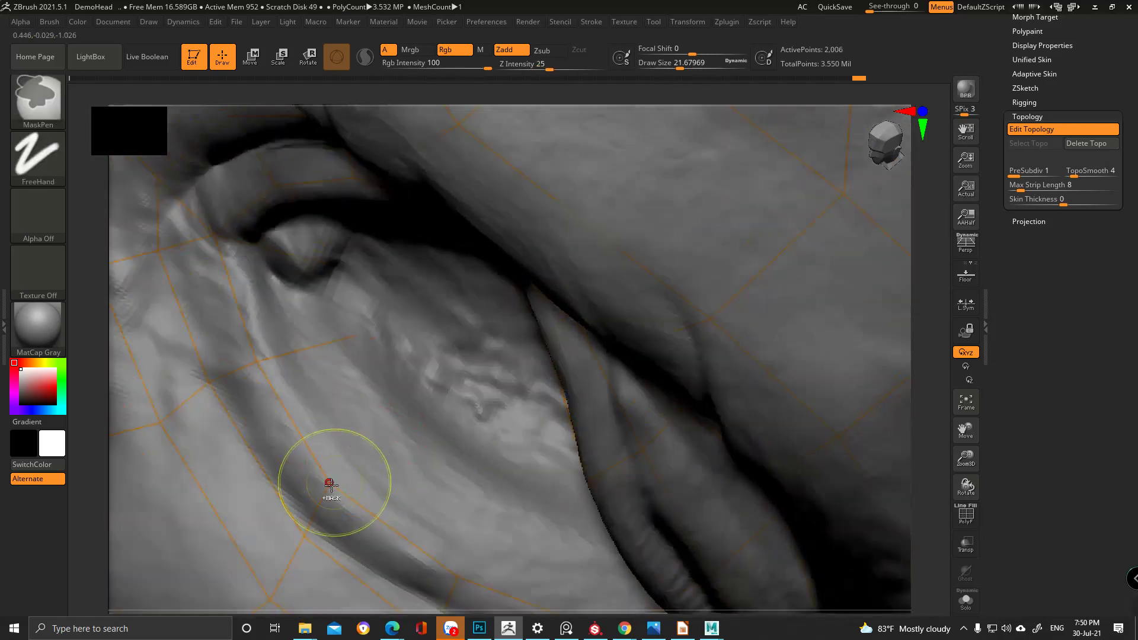
left_click(422, 439)
right_click_drag(437, 456, 483, 507)
key("space")
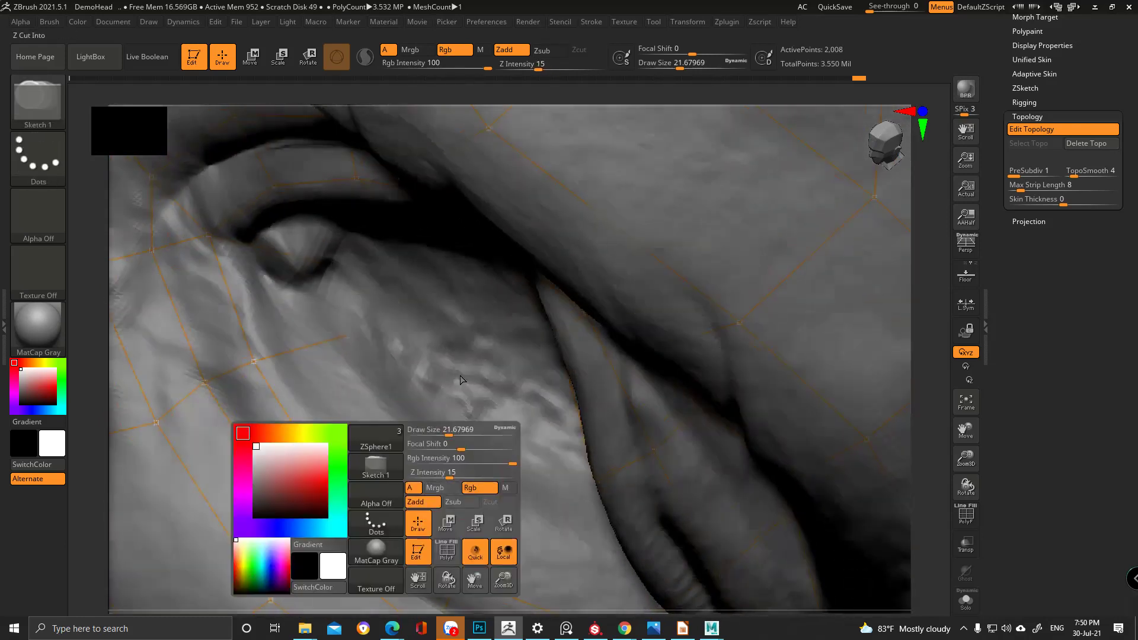
mouse_move(461, 380)
right_mouse_down()
mouse_move(422, 372)
mouse_move(418, 445)
right_mouse_up()
key("ctrl")
left_click(423, 508)
right_click_drag(462, 404, 531, 546)
left_click(521, 568, "ctrl")
left_click(536, 486)
right_click_drag(535, 485, 513, 397)
- Connect the inward edge ends along the lower eyelid into an inner loop from the outer corner to the inner corner
mouse_move(473, 309)
right_mouse_down()
mouse_move(460, 322)
mouse_move(417, 307)
right_mouse_up()
left_click(399, 306)
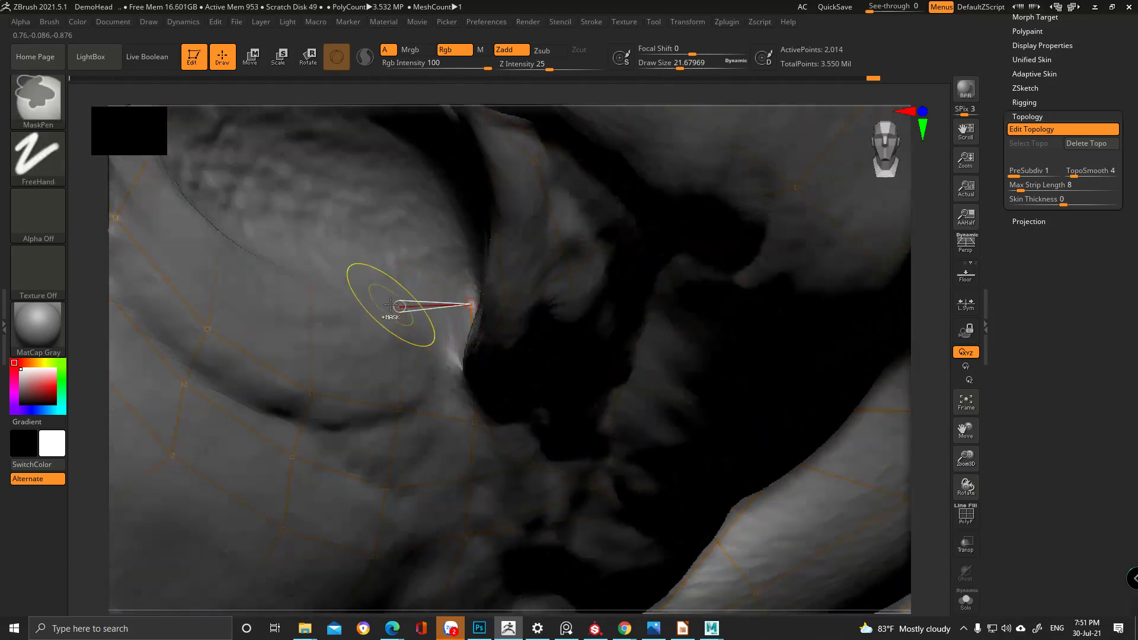
right_click_drag(319, 288, 395, 338)
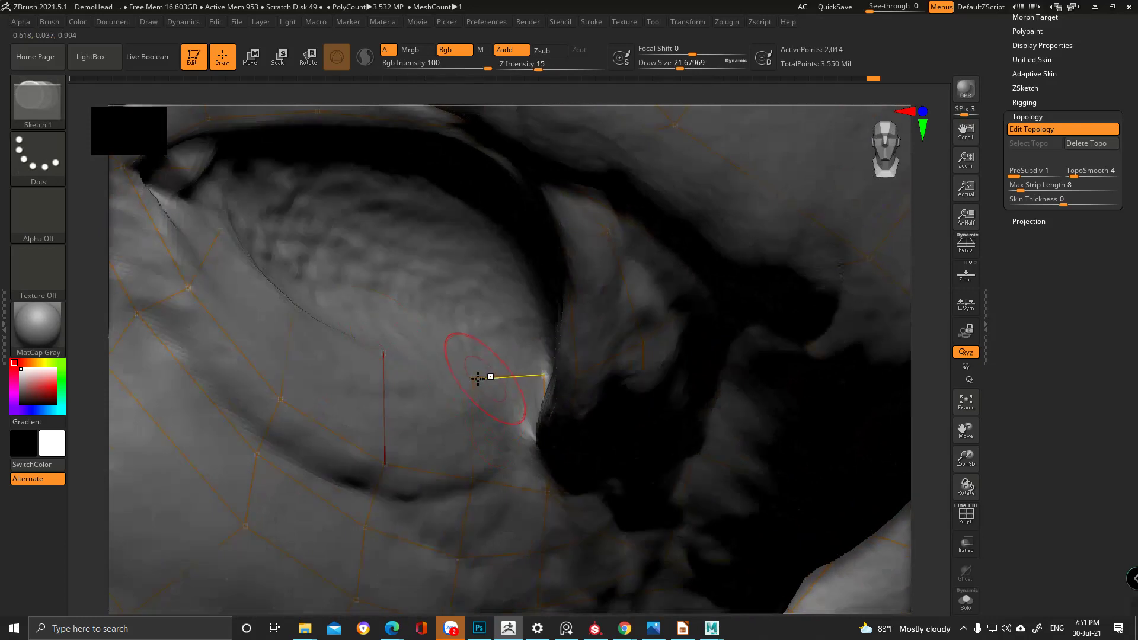
left_click(474, 377, "ctrl")
left_click(383, 353, "ctrl")
left_click(294, 305)
mouse_move(313, 292)
right_mouse_down("alt")
mouse_move(434, 410)
mouse_move(406, 399)
right_mouse_up("alt")
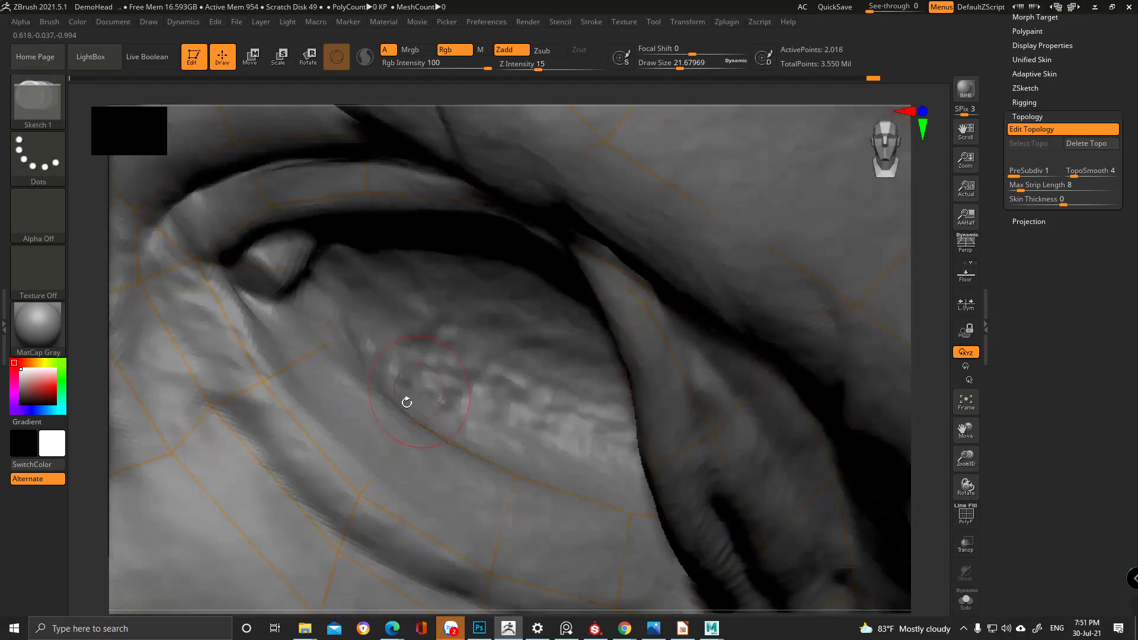
left_click(331, 337)
right_click_drag(331, 337, 364, 297)
left_click(297, 269)
- Connect the inward edge ends along the upper eyelid, closing the socket loop at the outer corner
mouse_move(296, 269)
right_mouse_down("alt")
mouse_move(343, 386)
mouse_move(376, 315)
right_mouse_up("alt")
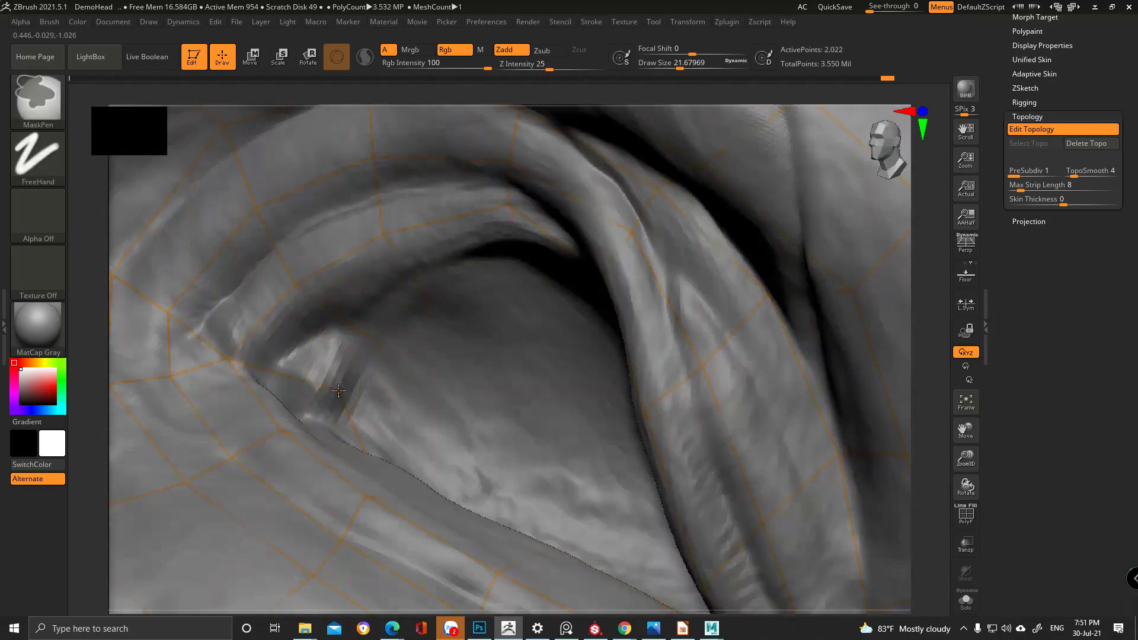
right_click_drag(384, 347, 432, 330)
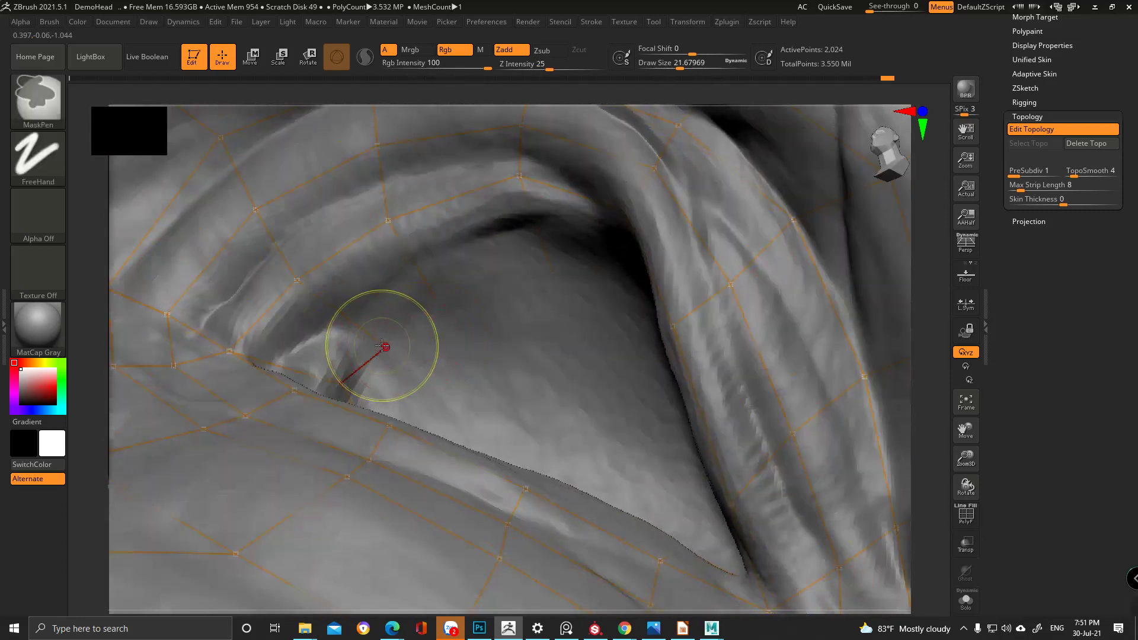
right_click_drag(500, 305, 457, 320)
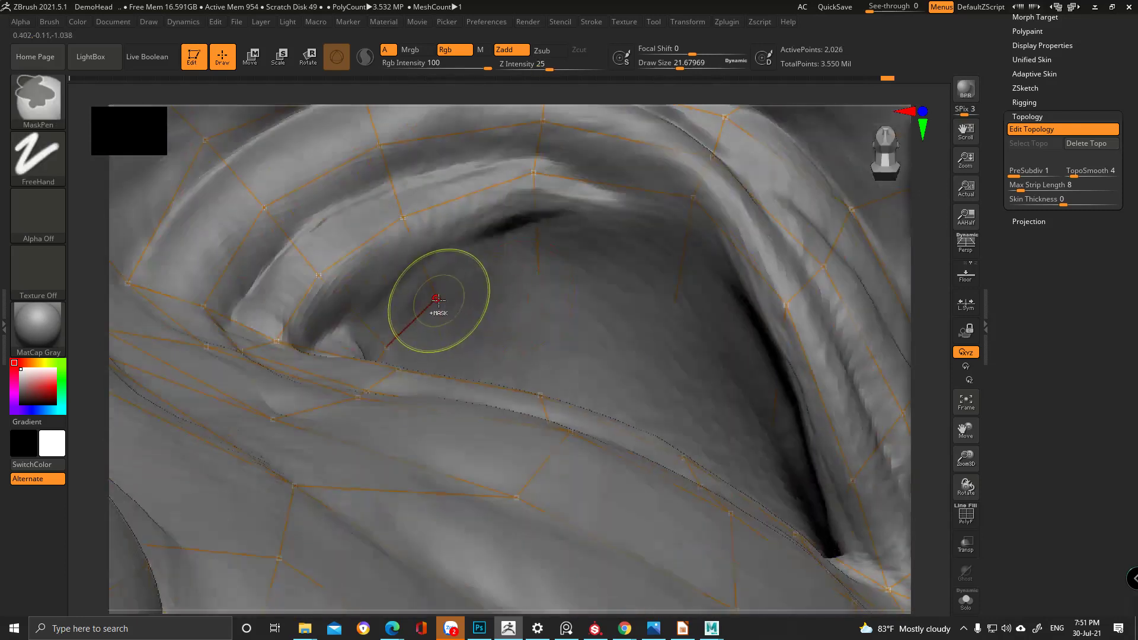
left_click(538, 276)
right_click_drag(539, 276, 412, 290)
left_click(356, 264, "ctrl")
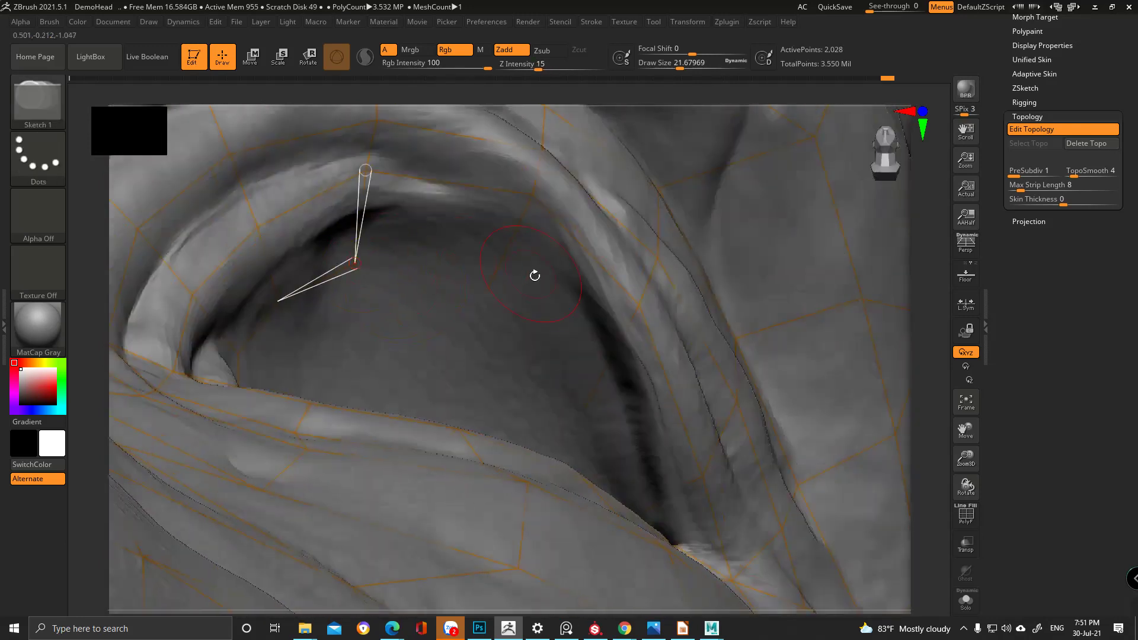
left_click(492, 290)
right_click_drag(584, 393, 460, 325)
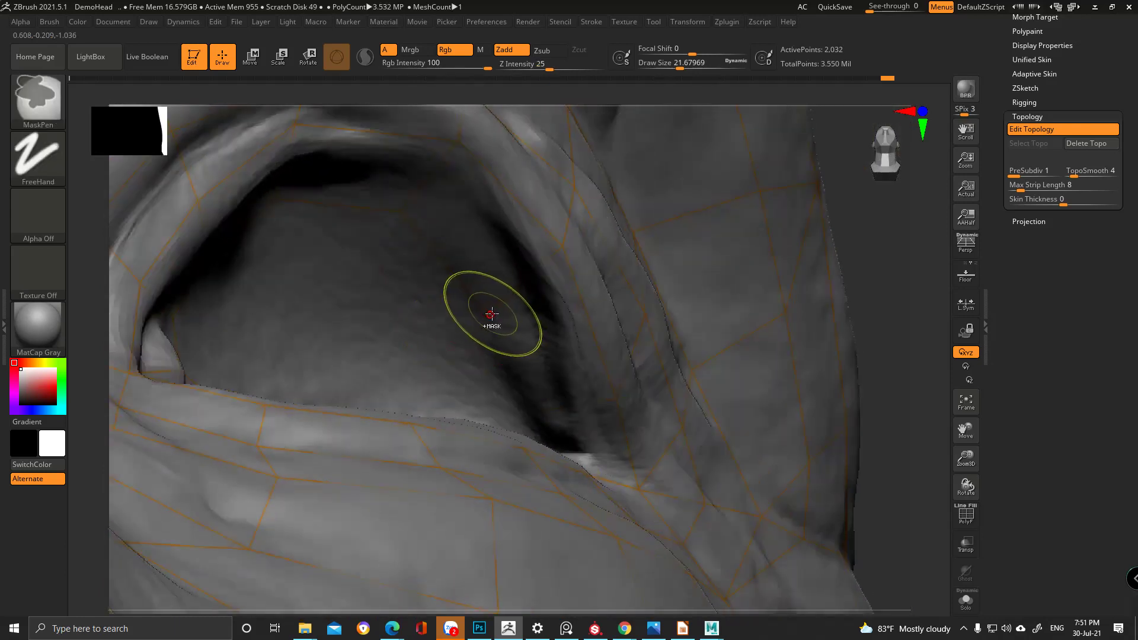
left_click(535, 404)
mouse_move(535, 404)
right_mouse_down()
mouse_move(546, 376)
mouse_move(551, 407)
right_mouse_up()
key("ctrl")
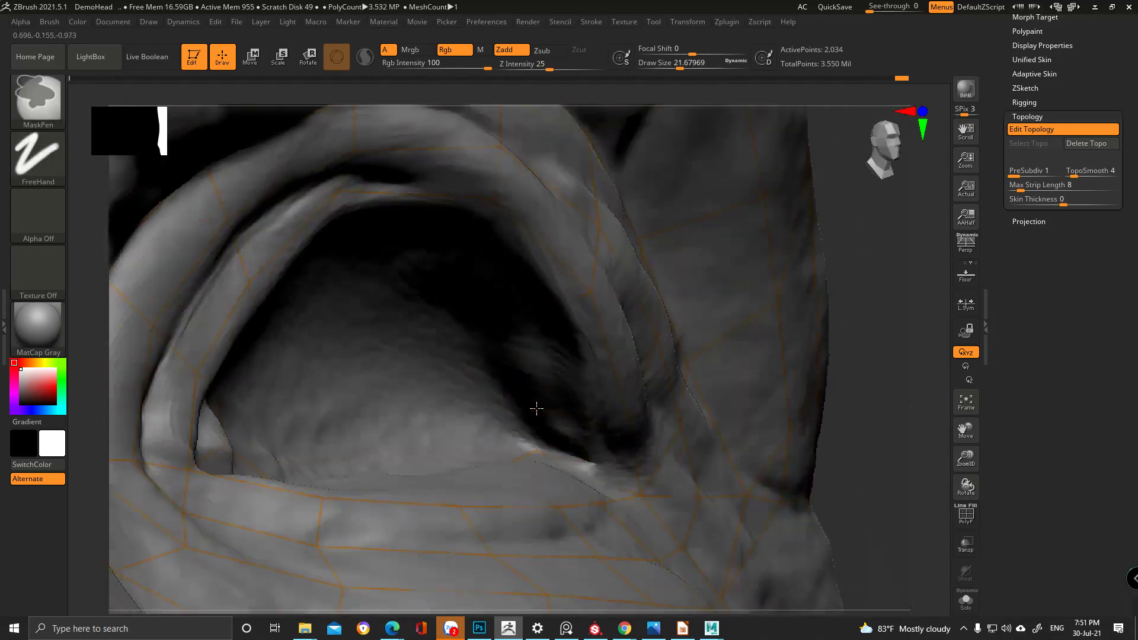
mouse_move(459, 373)
right_mouse_down("ctrl")
mouse_move(429, 364)
mouse_move(415, 297)
mouse_move(394, 389)
mouse_move(408, 419)
mouse_move(427, 321)
mouse_move(396, 231)
right_mouse_up("ctrl")
- Preview the skinned low-poly mesh from the drawn topology and isolate it from the other subtools
key("a")
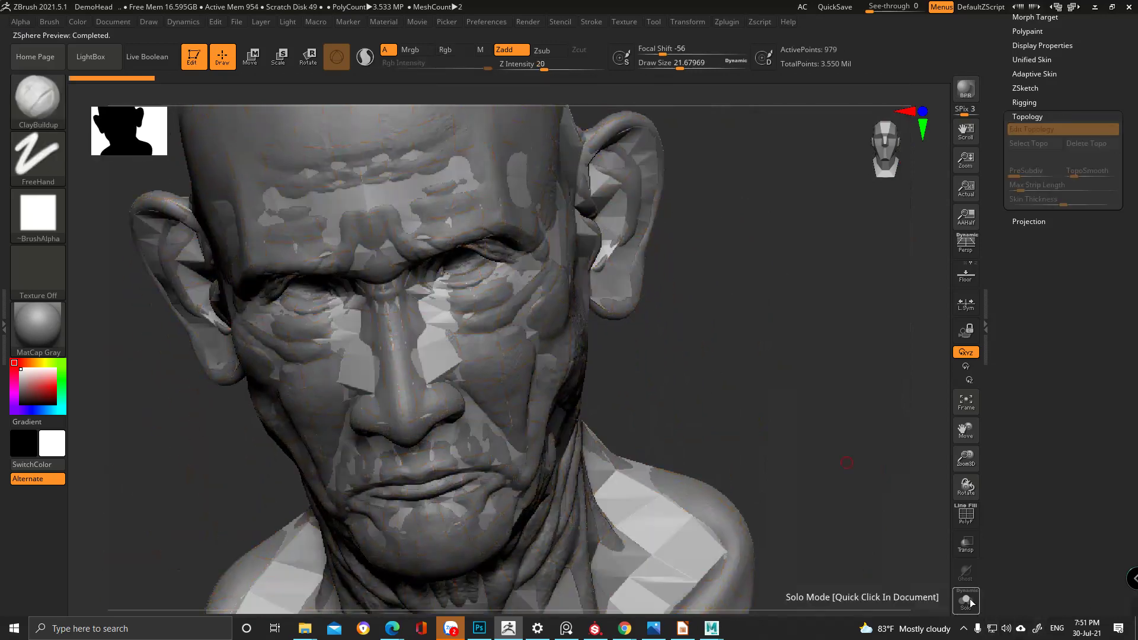
left_click(966, 600)
right_click_drag(642, 371, 705, 362)
- Leave the isolated display, show the PM3D_Sphere3D1 eyeballs and hide the mat nguoi 13 sculpt
left_click_drag(1086, 163, 1090, 400)
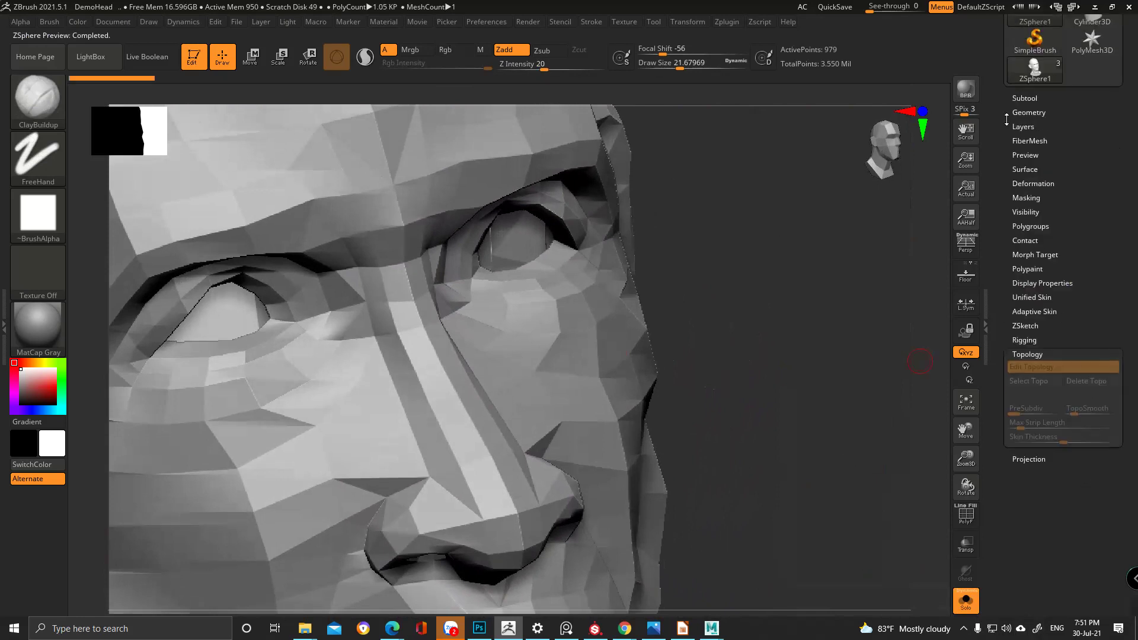
left_click(1025, 97)
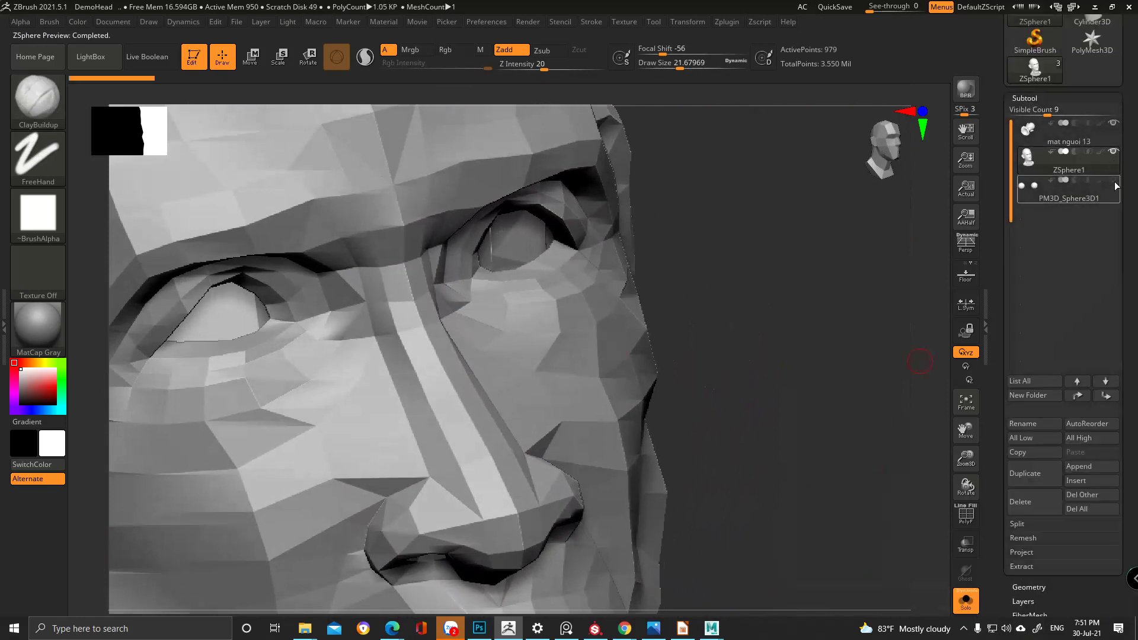
right_click_drag(913, 221, 795, 296)
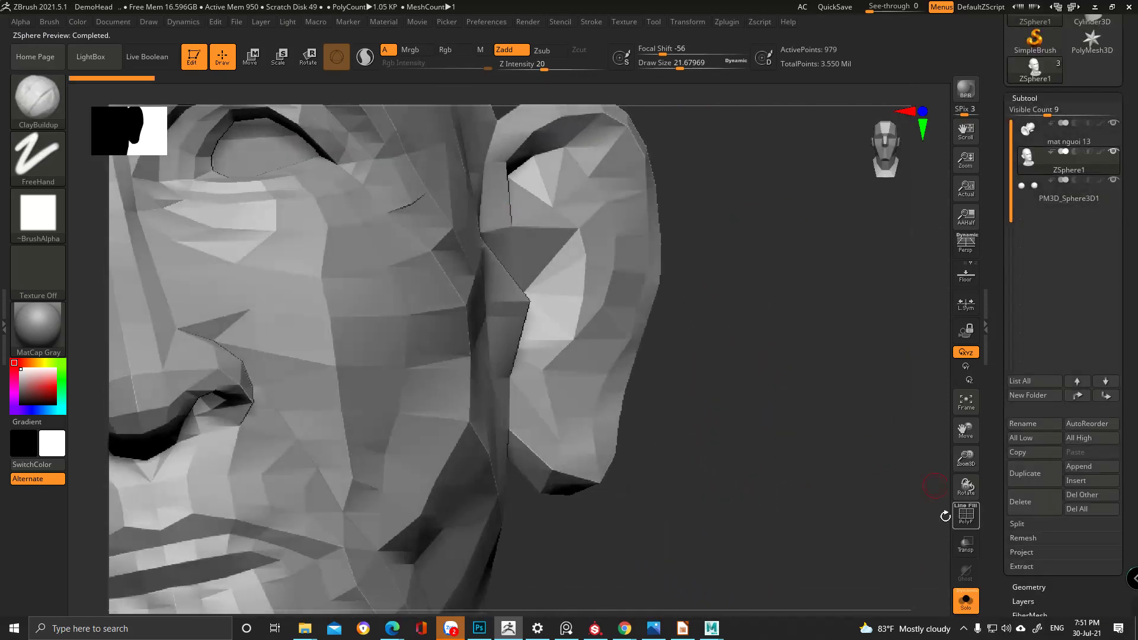
left_click(966, 603)
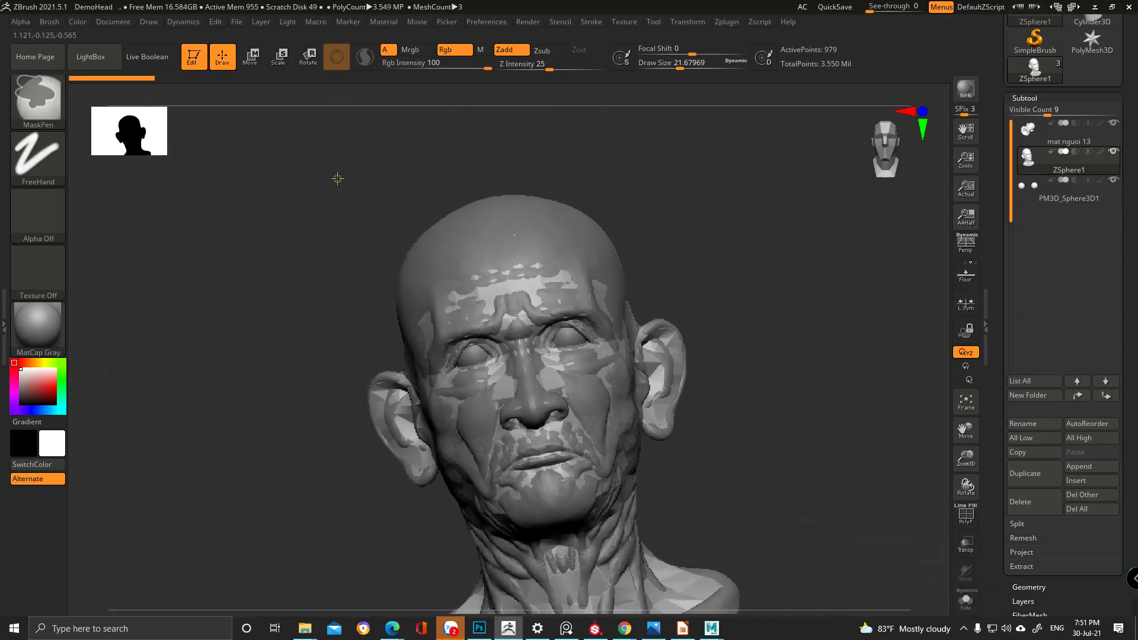
left_click(1113, 124)
- Inspect the low-poly preview mesh around the cheek, jaw, neck and shoulders from several angles
left_click_drag(735, 272, 590, 353)
right_click_drag(590, 353, 536, 368, "ctrl")
left_click_drag(830, 368, 541, 225)
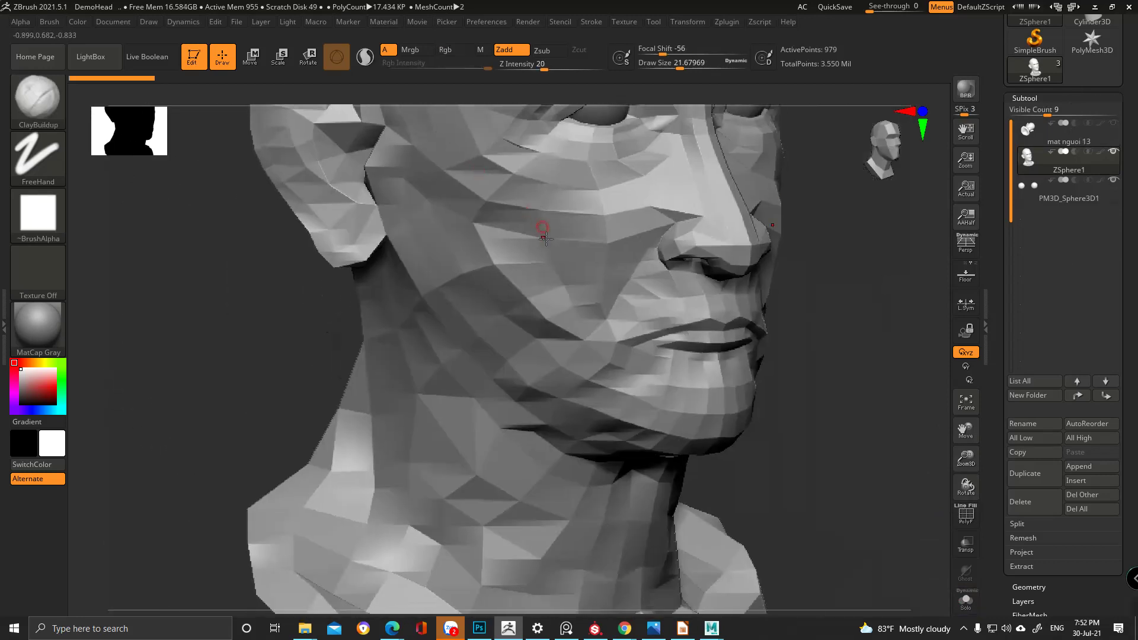
left_click_drag(567, 377, 566, 359)
left_click_drag(572, 461, 574, 447)
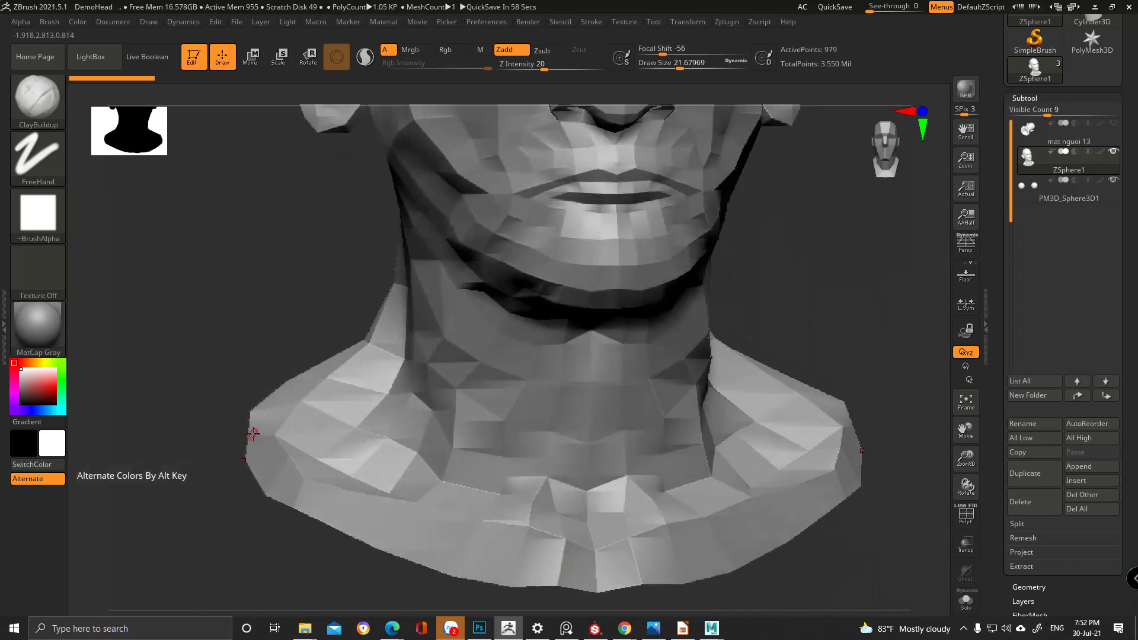
- Switch to Maya, clear the file browser window from view and look over the whole lens model
left_click(1095, 6)
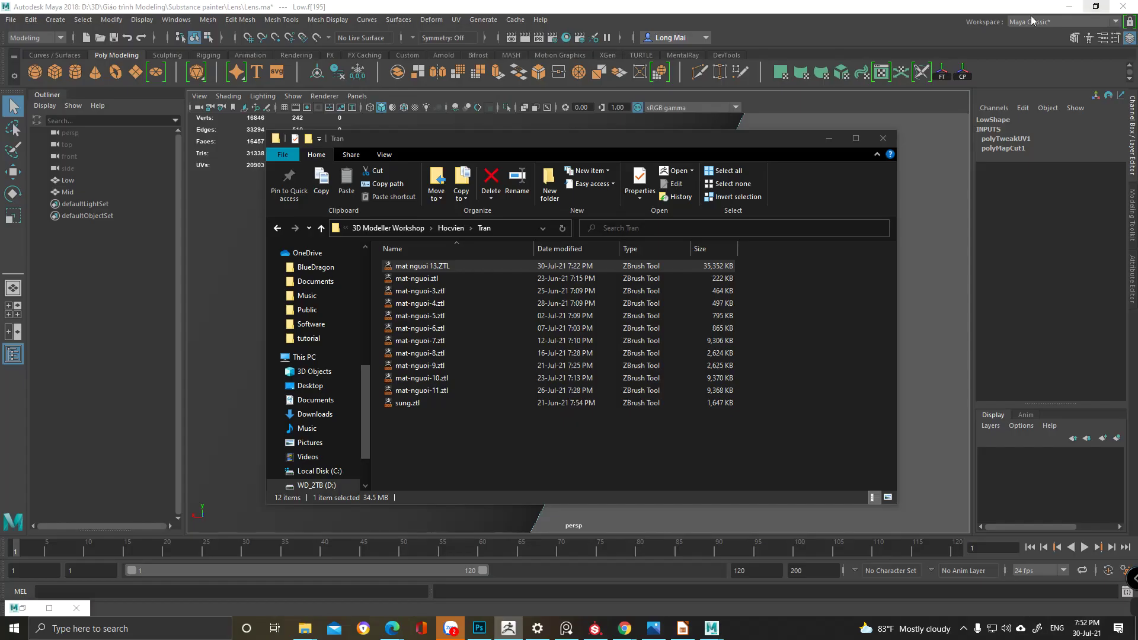
left_click(818, 138)
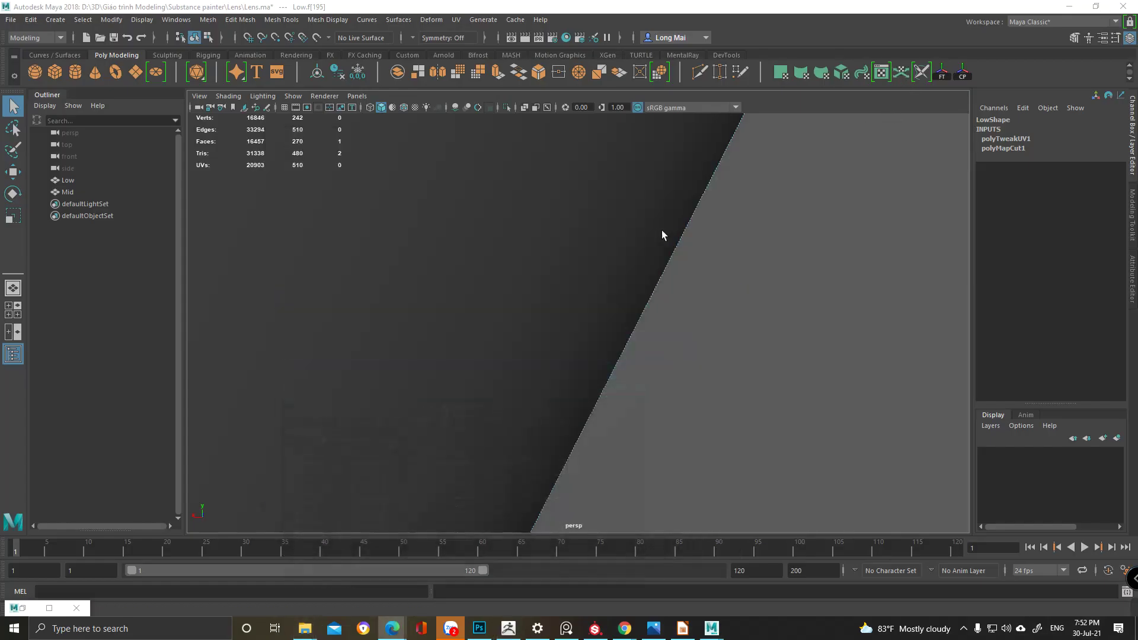
scroll(724, 275, "down", 5)
scroll(694, 332, "down", 8)
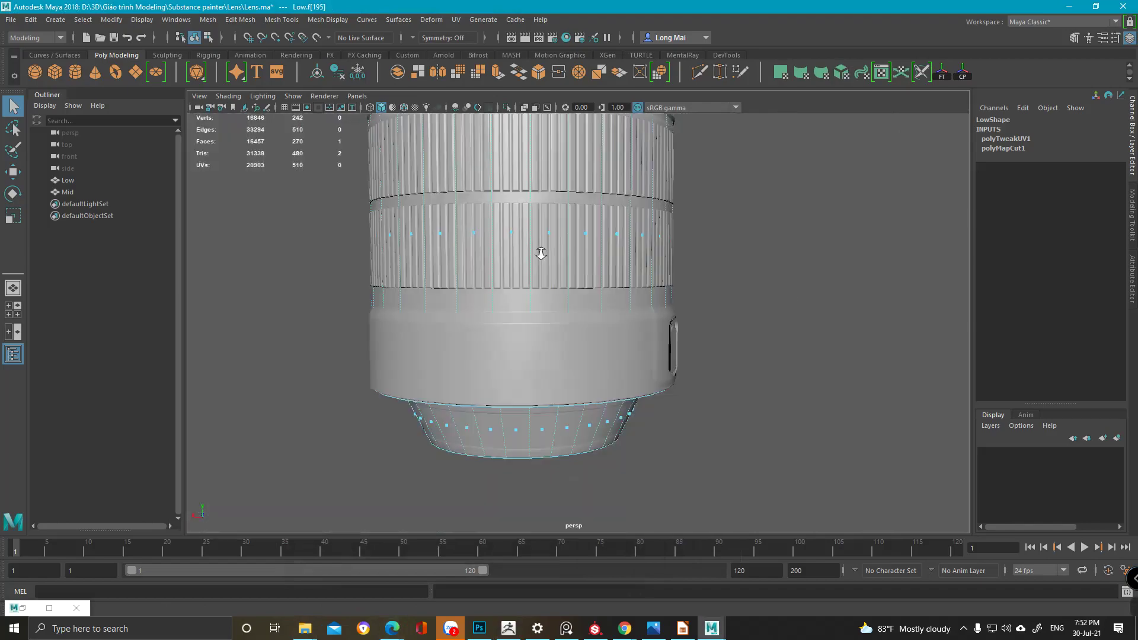
- Switch to Substance Painter, start a new project and browse to the Zbrush\Cambodian_head folder for its mesh file
left_click(596, 627)
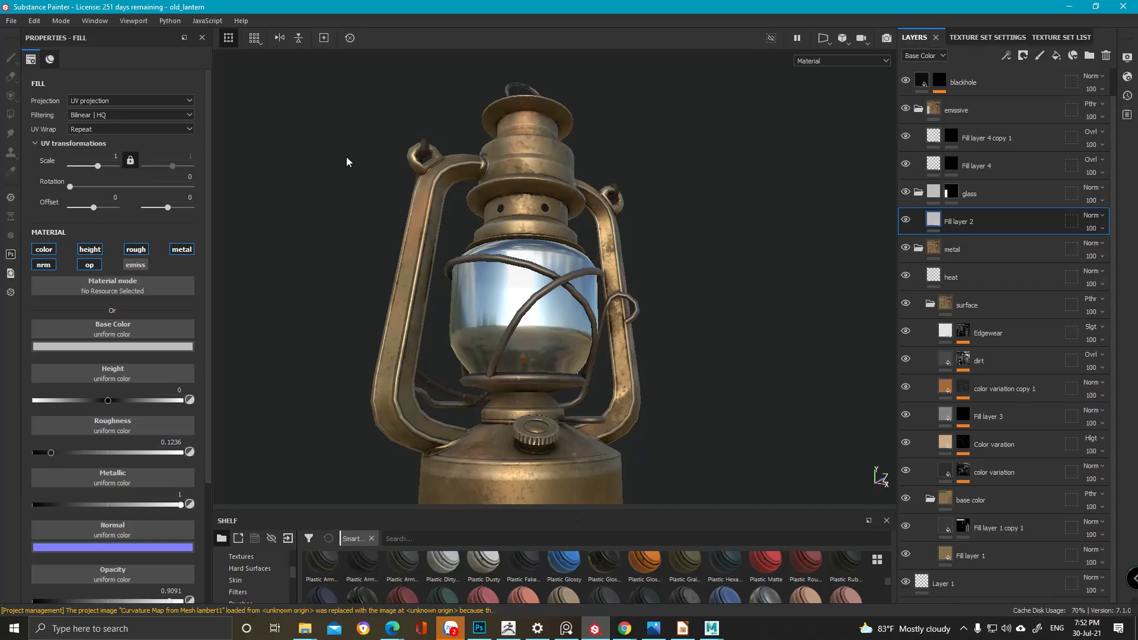
left_click(16, 17)
left_click(108, 54)
left_click(679, 146)
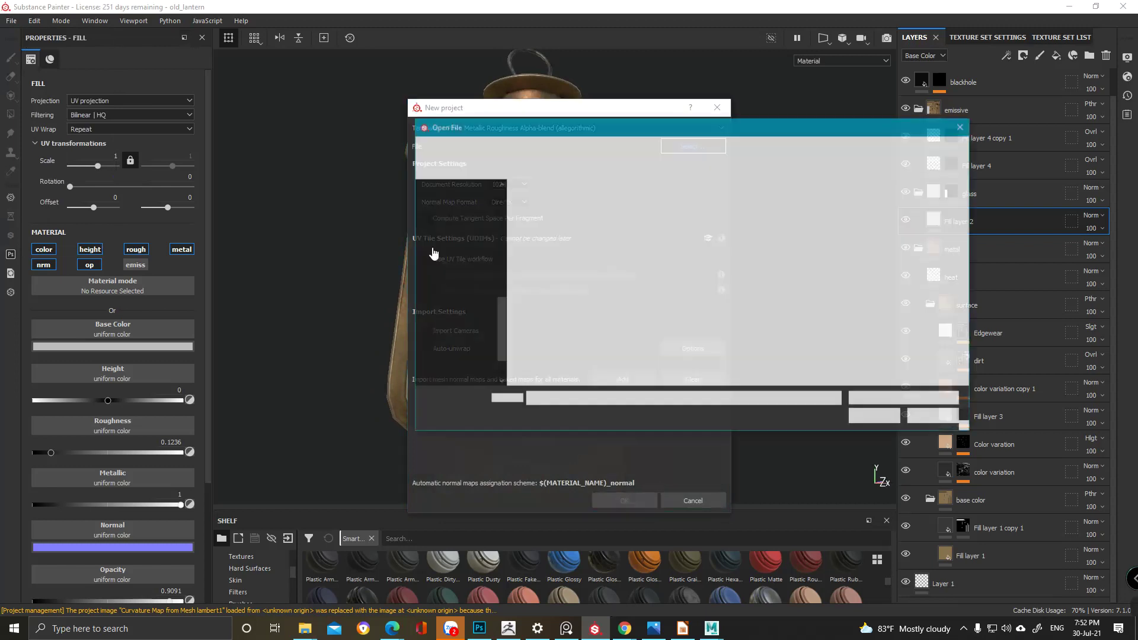
left_click(696, 146)
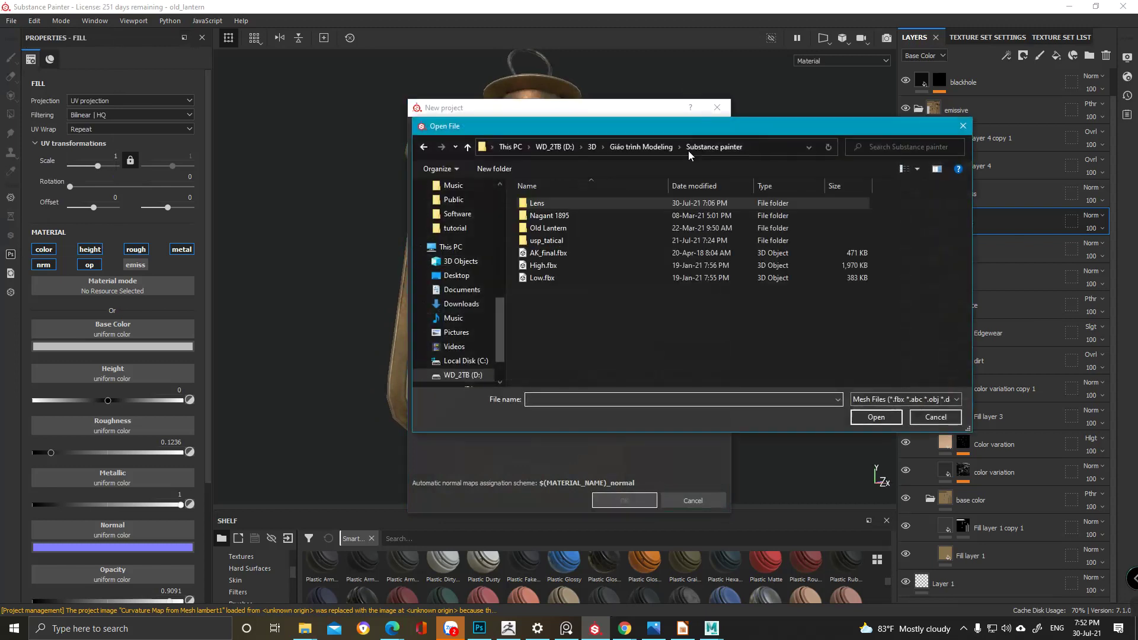
left_click(657, 148)
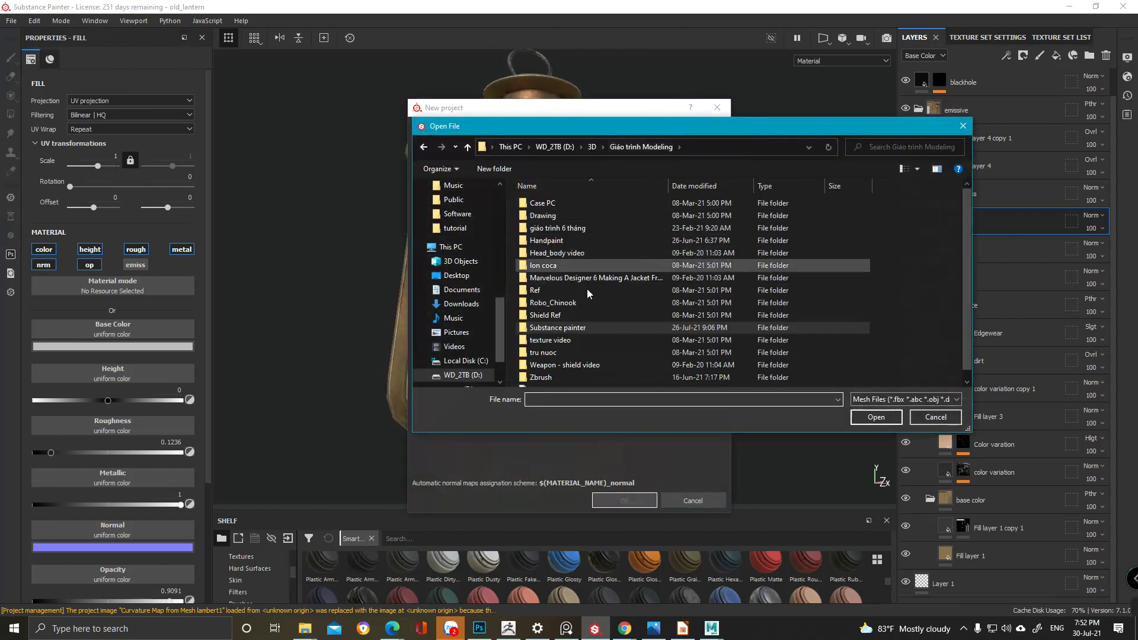
double_click(563, 379)
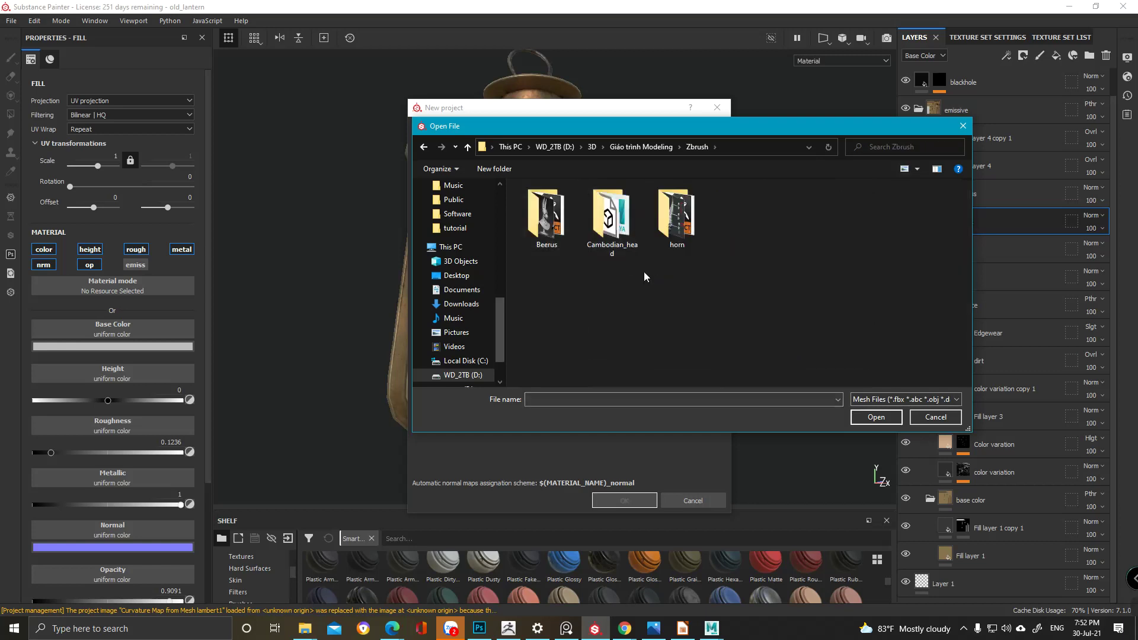
double_click(614, 234)
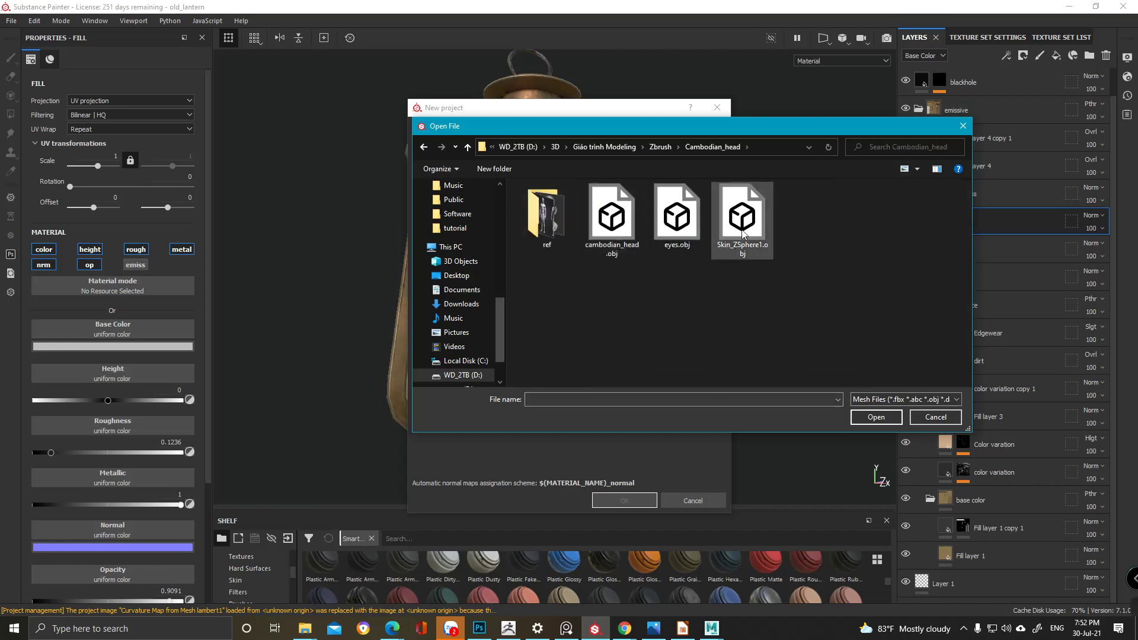
- Switch to Maya and open the recent Low_head.ma scene, saving the changes to Lens.ma
left_click(712, 629)
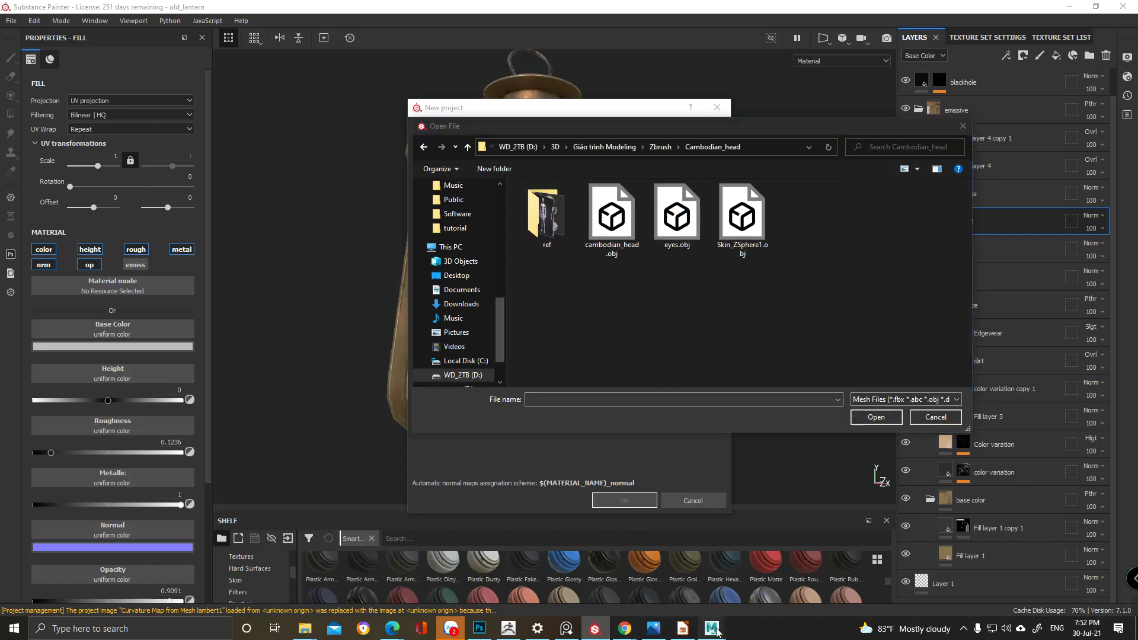
left_click(755, 561)
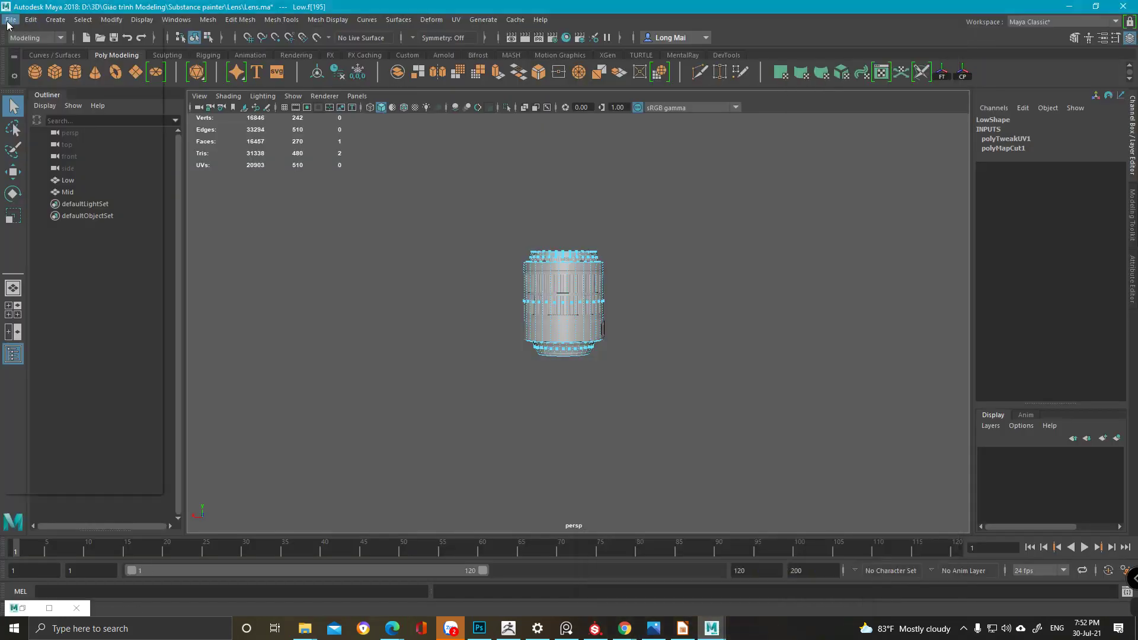
left_click(11, 20)
mouse_move(124, 452)
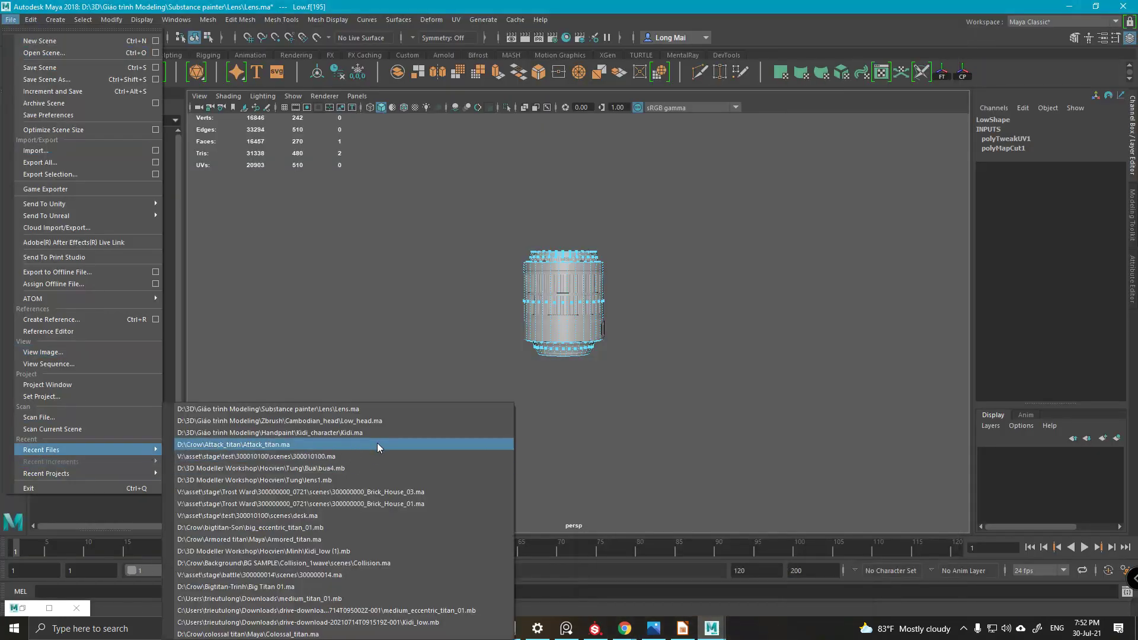
left_click(406, 423)
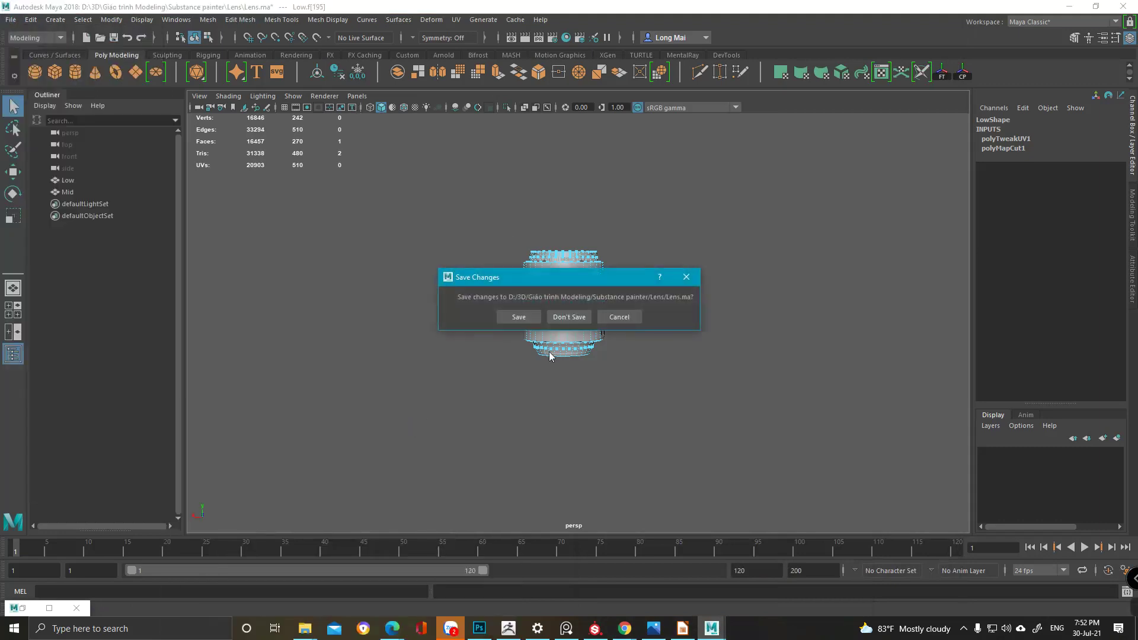
left_click(518, 316)
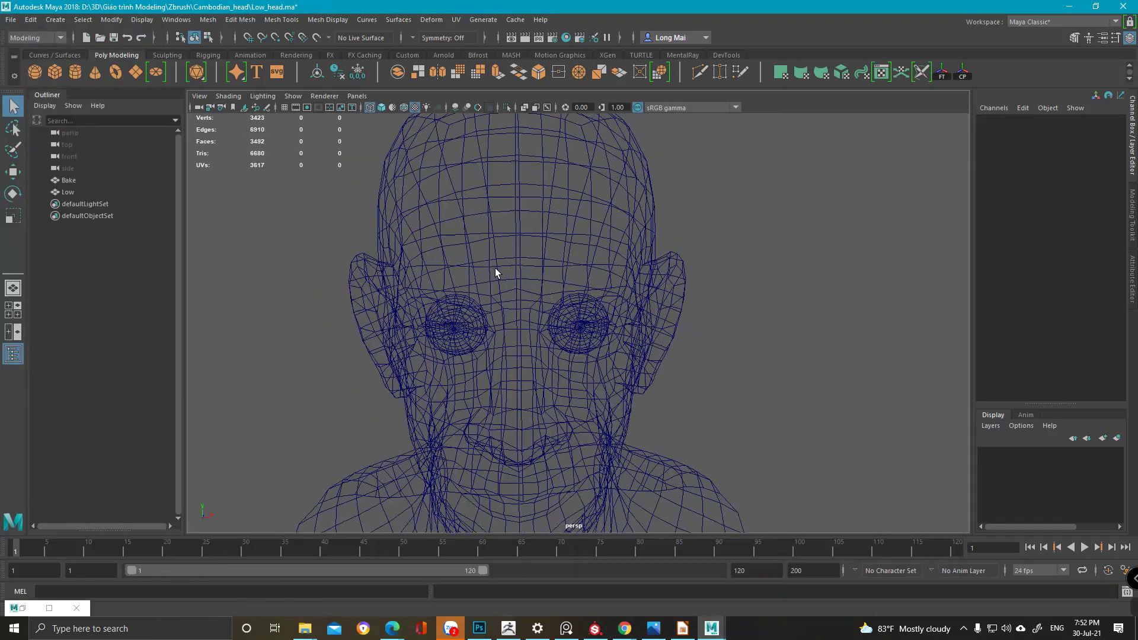
- Select the Low mesh and display the head model shaded instead of in wireframe
left_click(496, 273)
left_click(59, 180)
left_click(62, 191)
scroll(584, 308, "down", 3)
key("5")
mouse_move(586, 313)
left_mouse_down("alt")
mouse_move(610, 330)
mouse_move(617, 360)
mouse_move(654, 330)
mouse_move(575, 311)
left_mouse_up("alt")
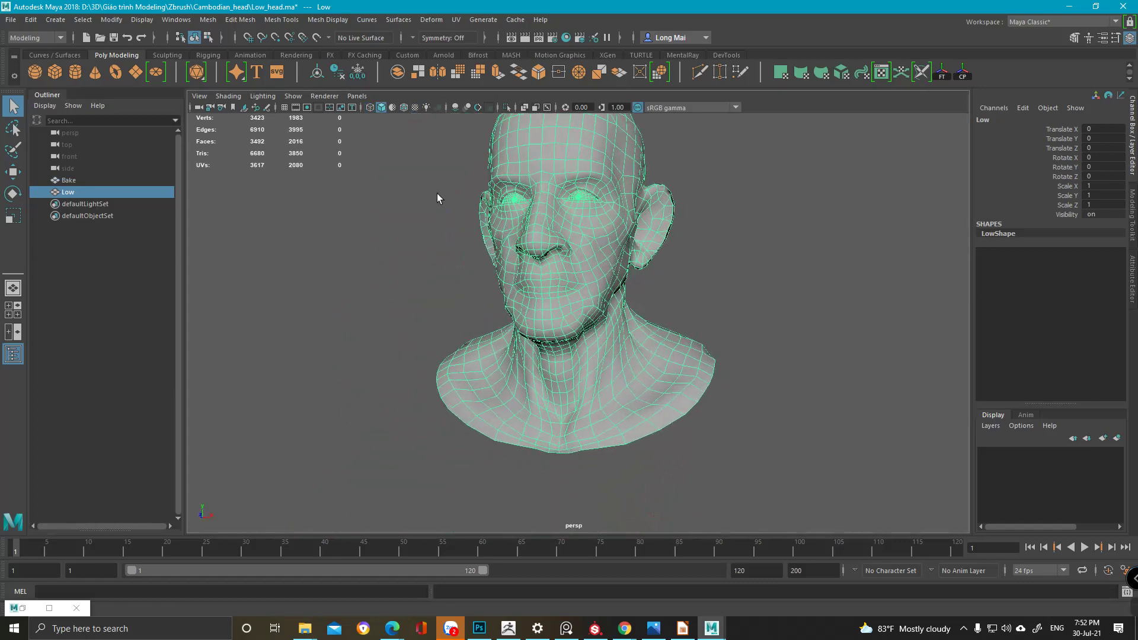
- Export the selected Low mesh as an FBX file named cambodian_head in the Zbrush\Cambodian_head folder
left_click(11, 19)
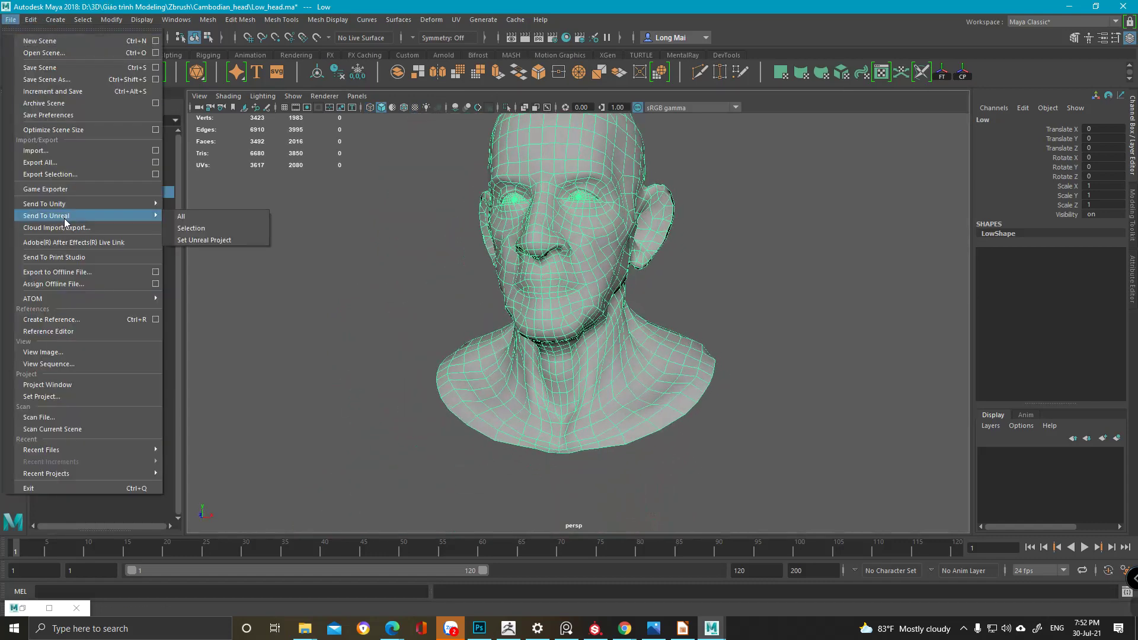
left_click(79, 173)
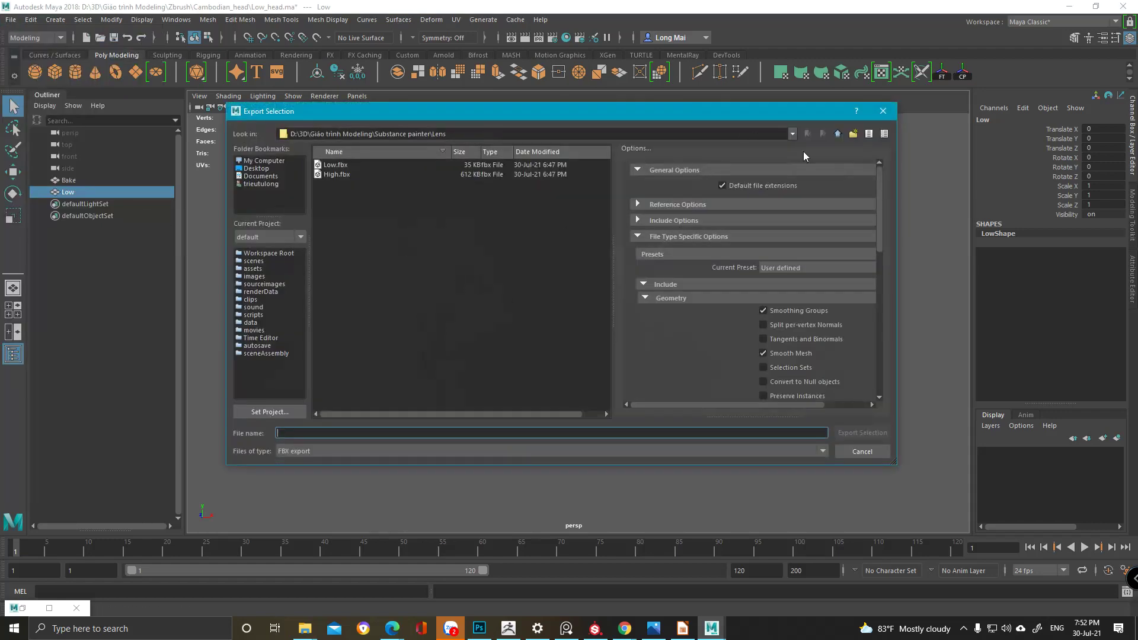
left_click(838, 134)
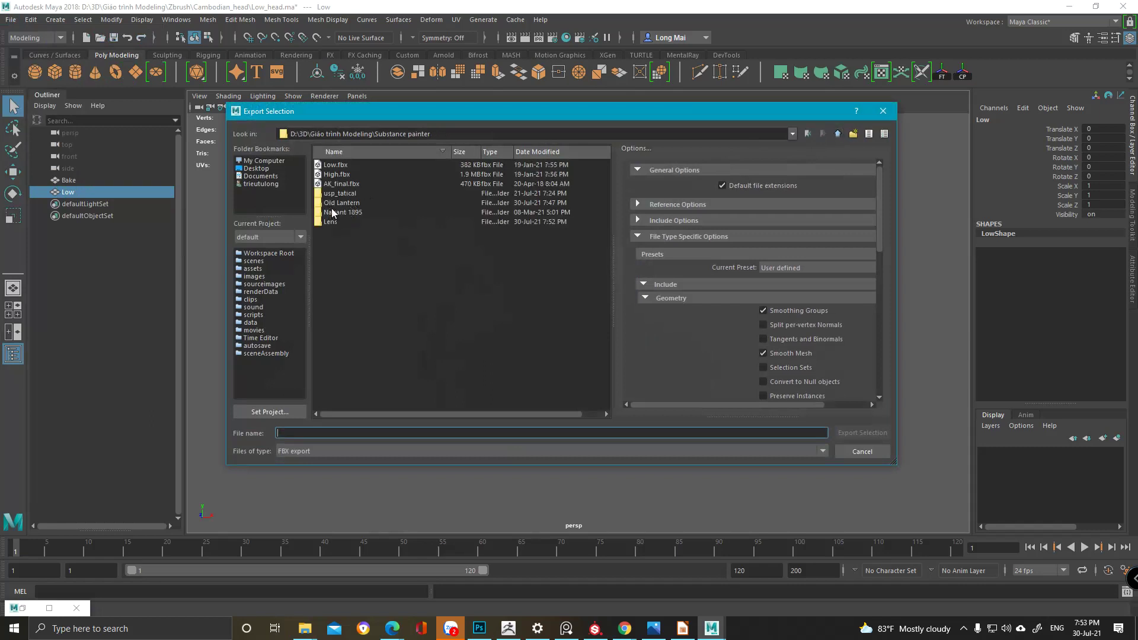
left_click(838, 134)
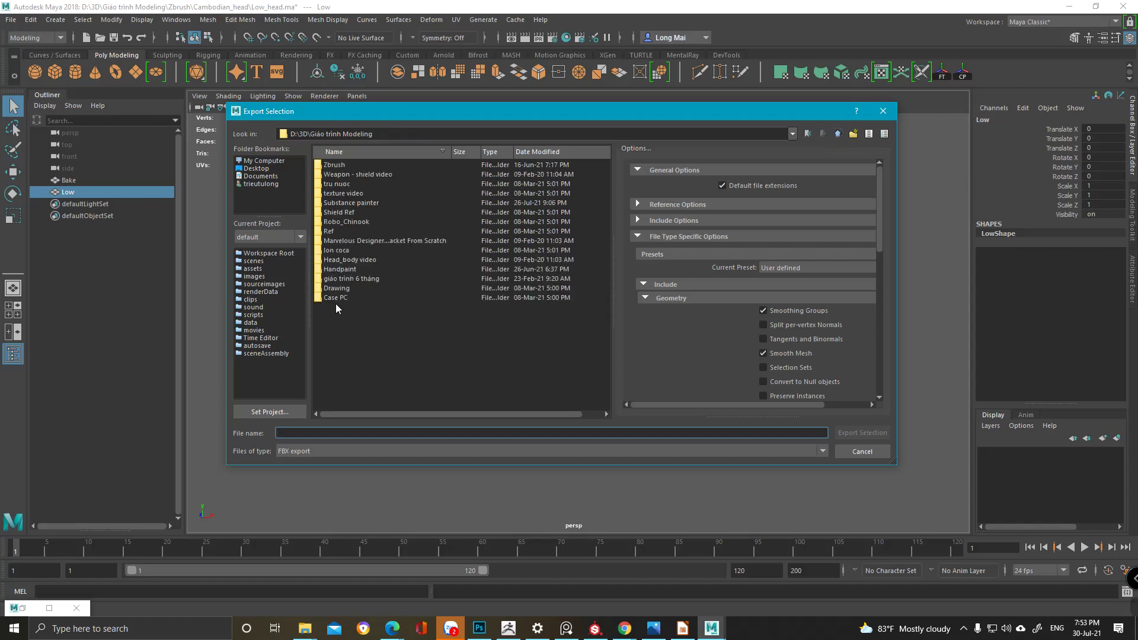
double_click(343, 164)
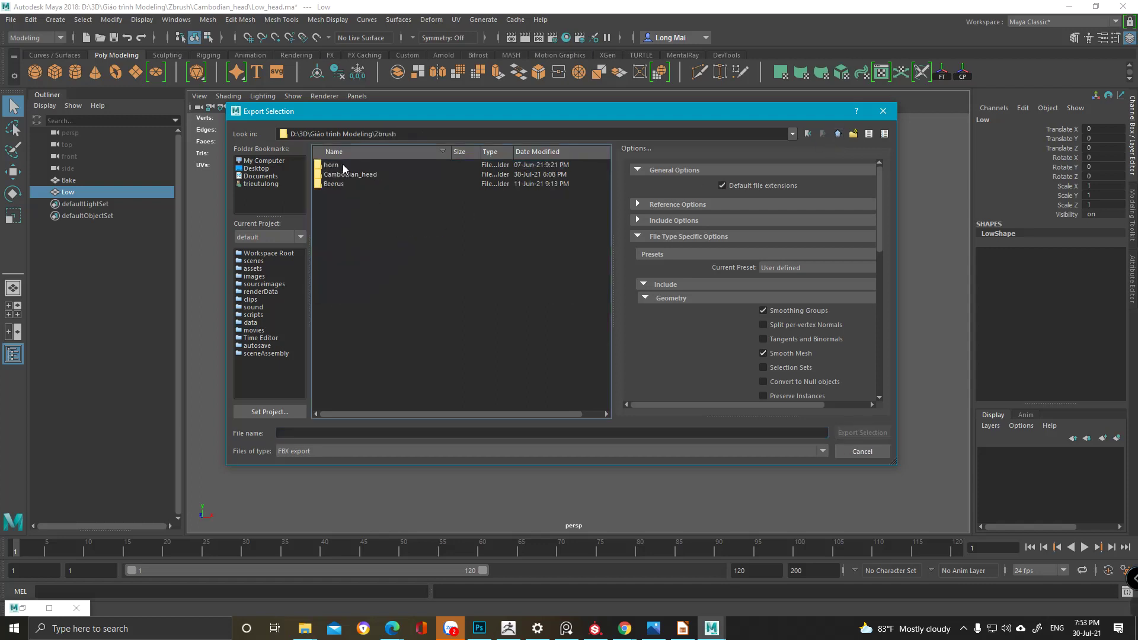
double_click(344, 175)
left_click(384, 432)
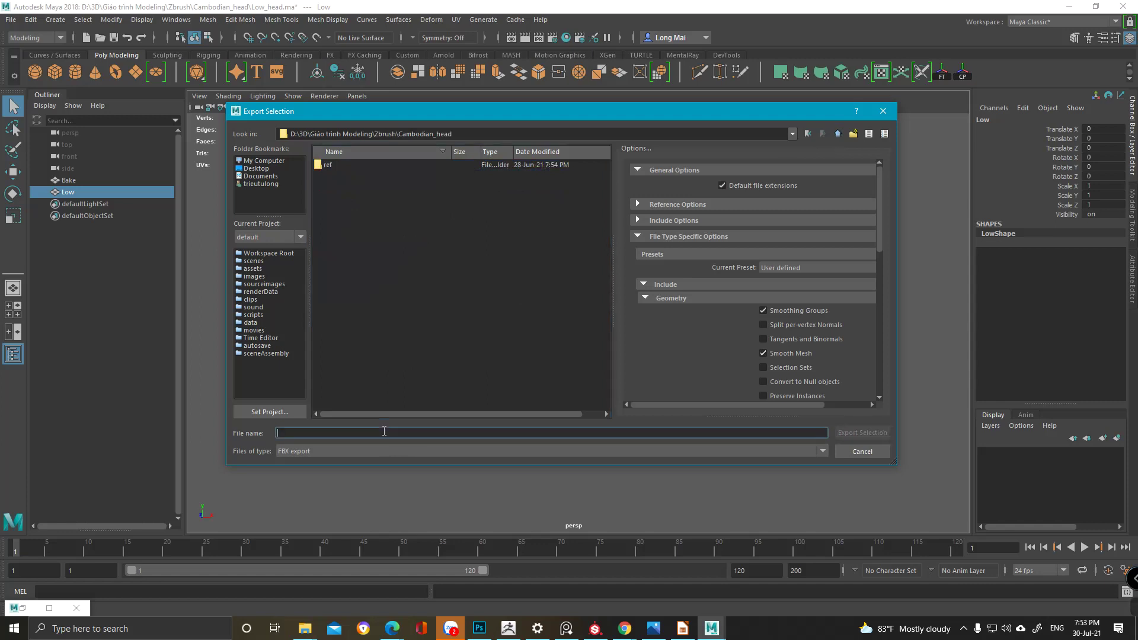
type("cam")
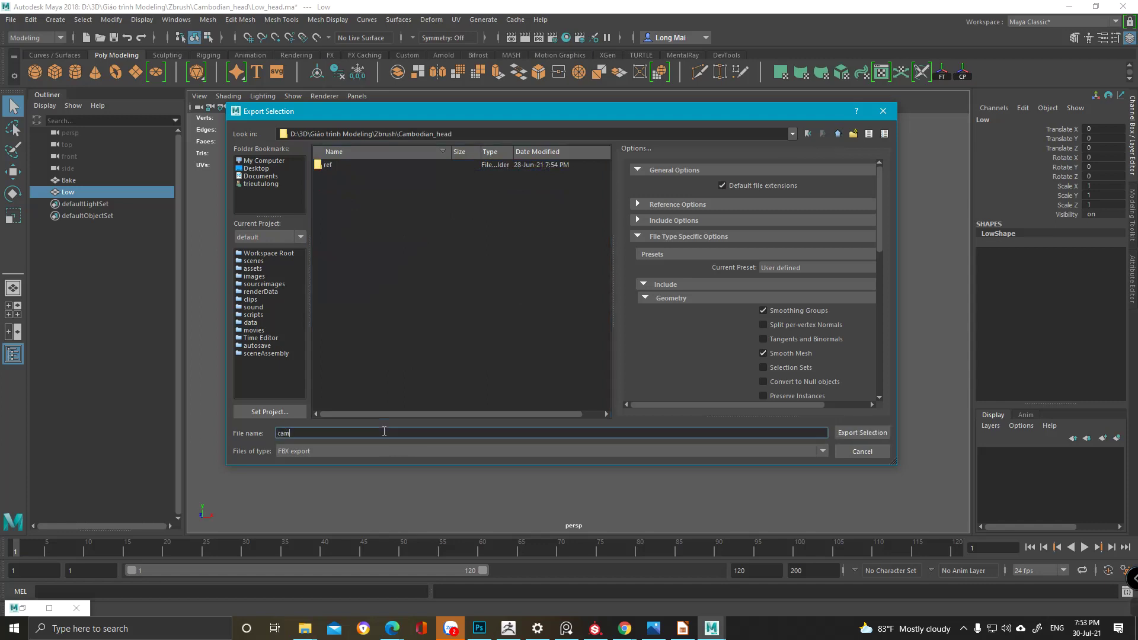
type("bodian_head")
key("Return")
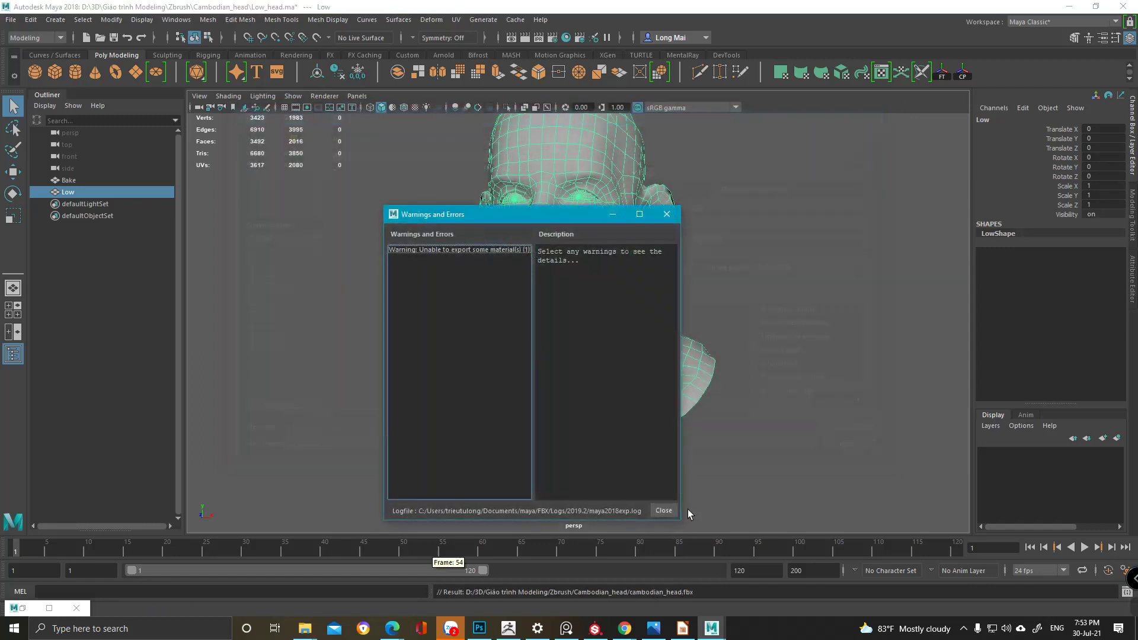
left_click(671, 512)
- Hide the Low mesh and select the Bake mesh
key("ctrl+h")
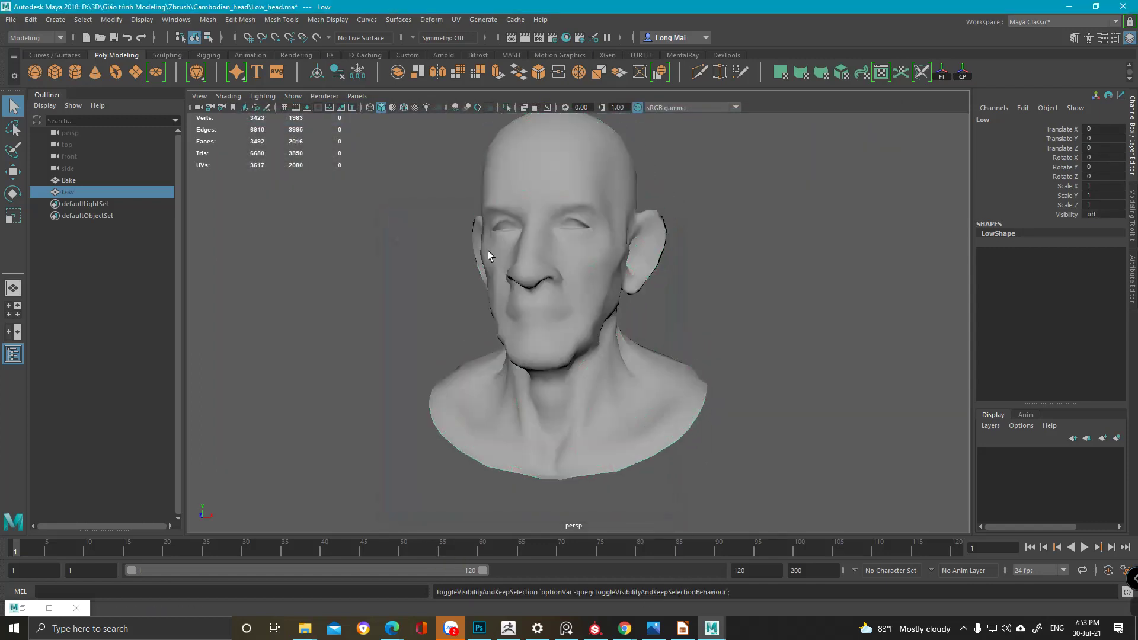
left_click(75, 181)
mouse_move(546, 261)
left_mouse_down("alt")
mouse_move(617, 249)
mouse_move(666, 272)
mouse_move(516, 213)
mouse_move(592, 208)
mouse_move(563, 265)
left_mouse_up("alt")
scroll(563, 265, "up", 3)
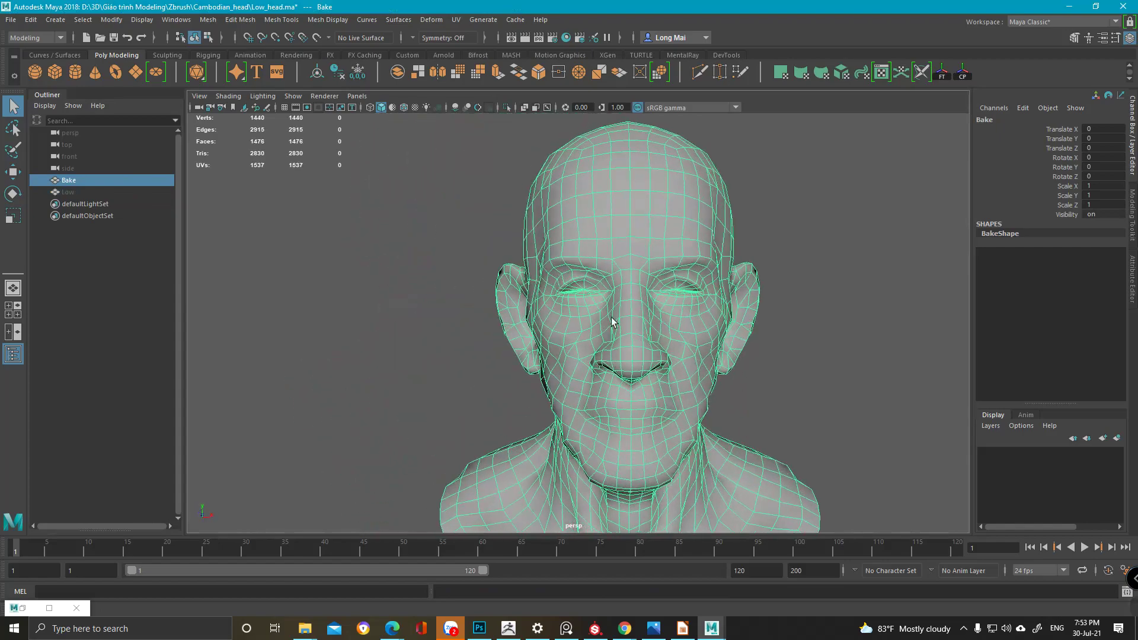
left_click(17, 23)
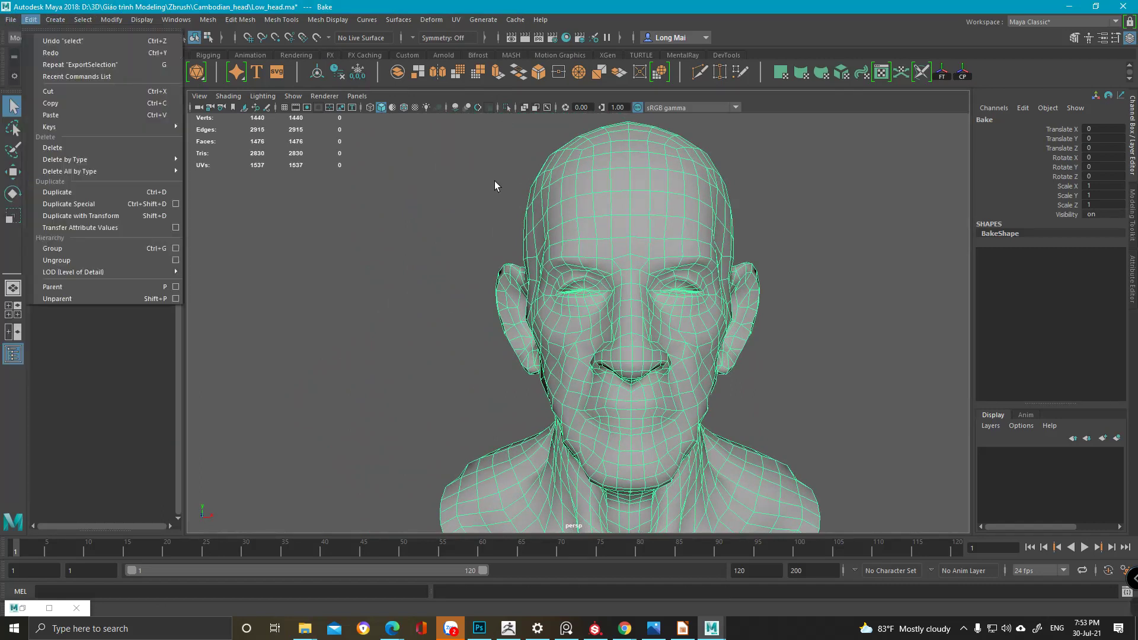
left_click(495, 180)
middle_click_drag(450, 249, 438, 205, "alt")
left_click_drag(414, 205, 439, 261, "alt")
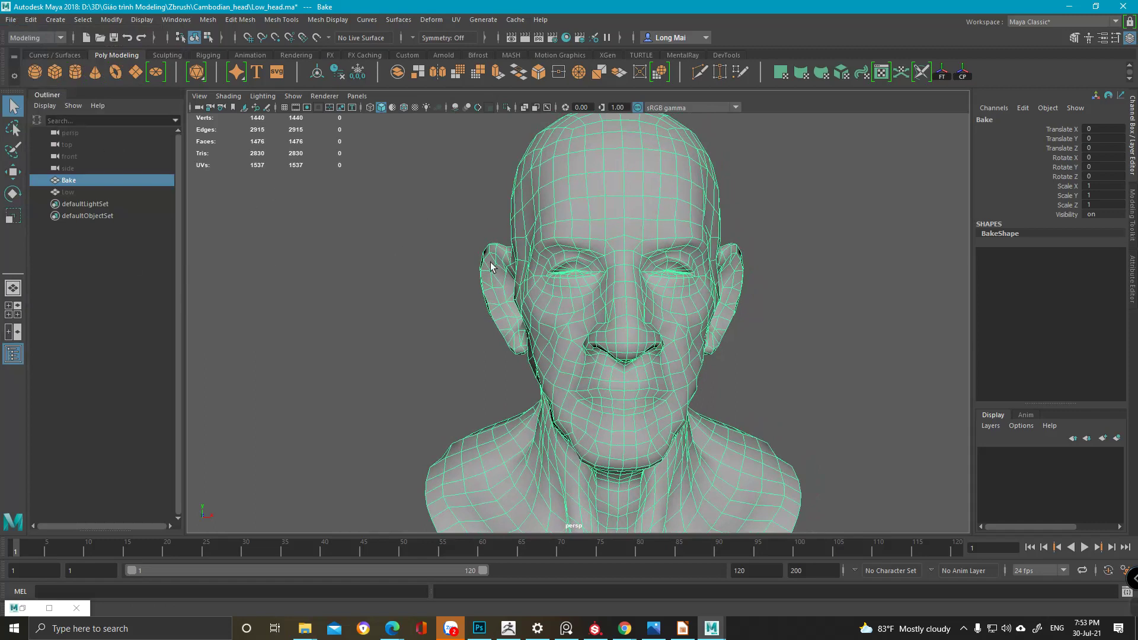
- Export the selected Bake mesh as an FBX file named Low_bake in the Cambodian_head folder
left_click(10, 19)
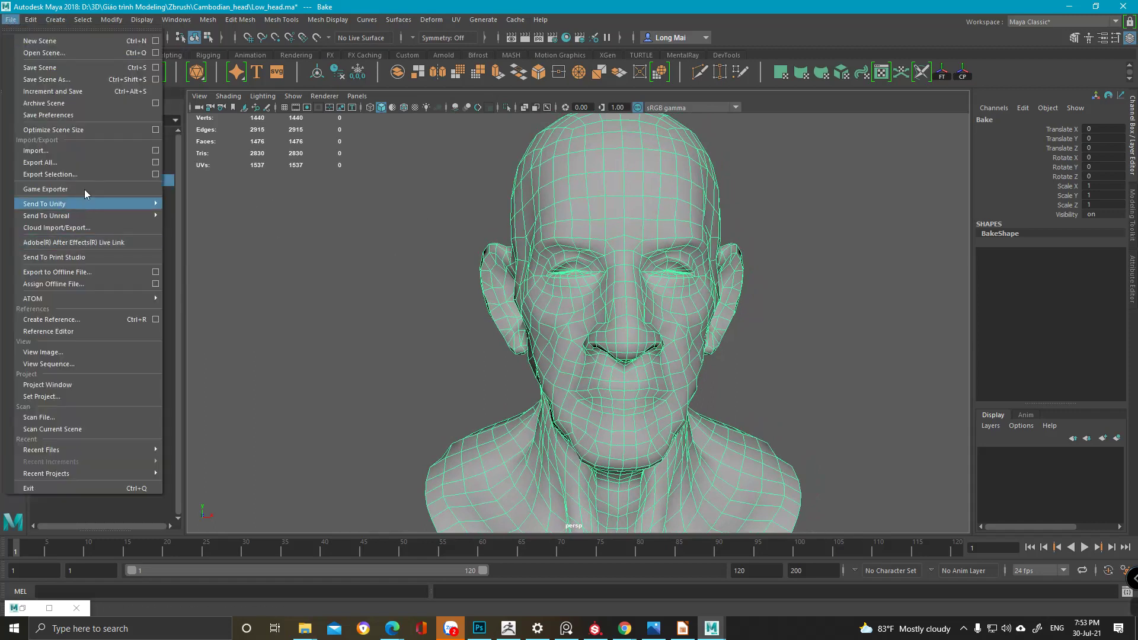
left_click(72, 174)
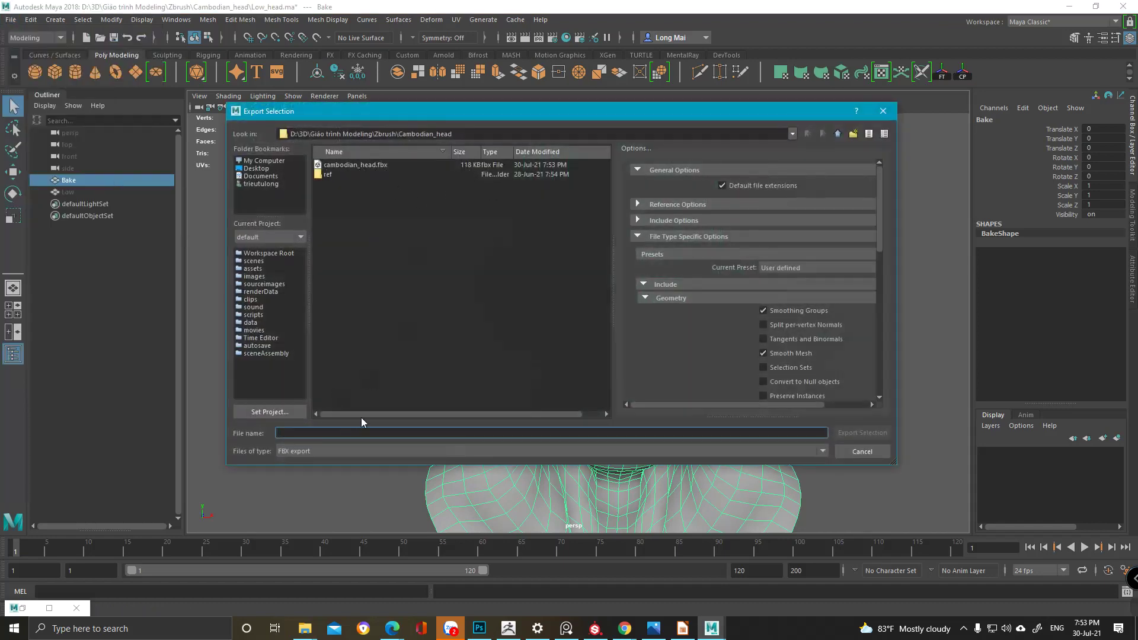
type("b")
key("BackSpace")
type("Low_bake")
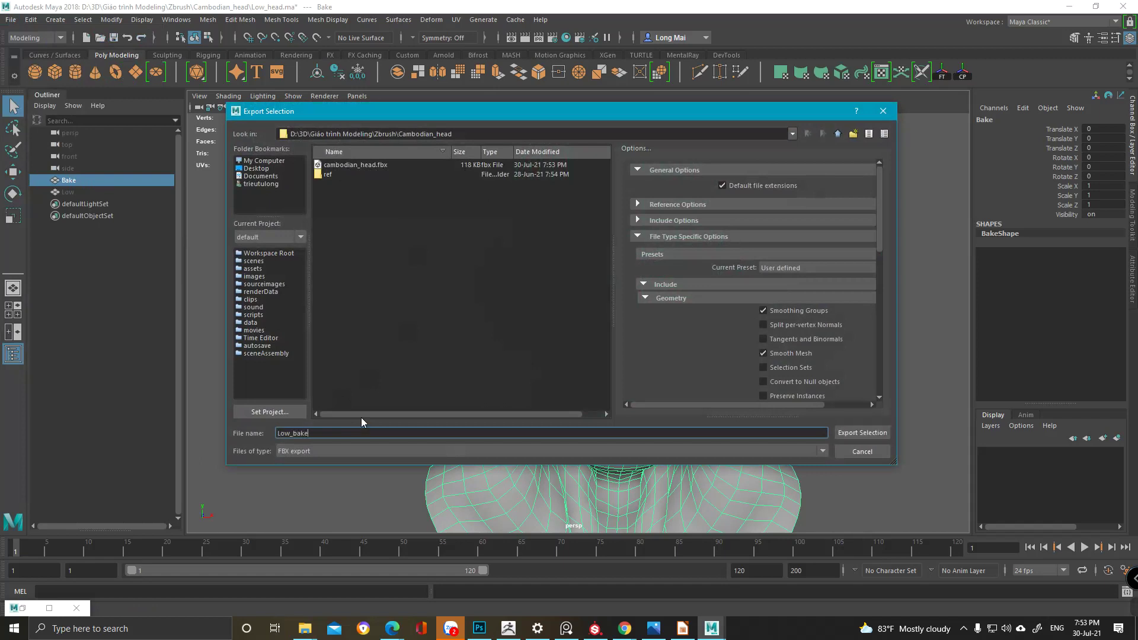
key("Return")
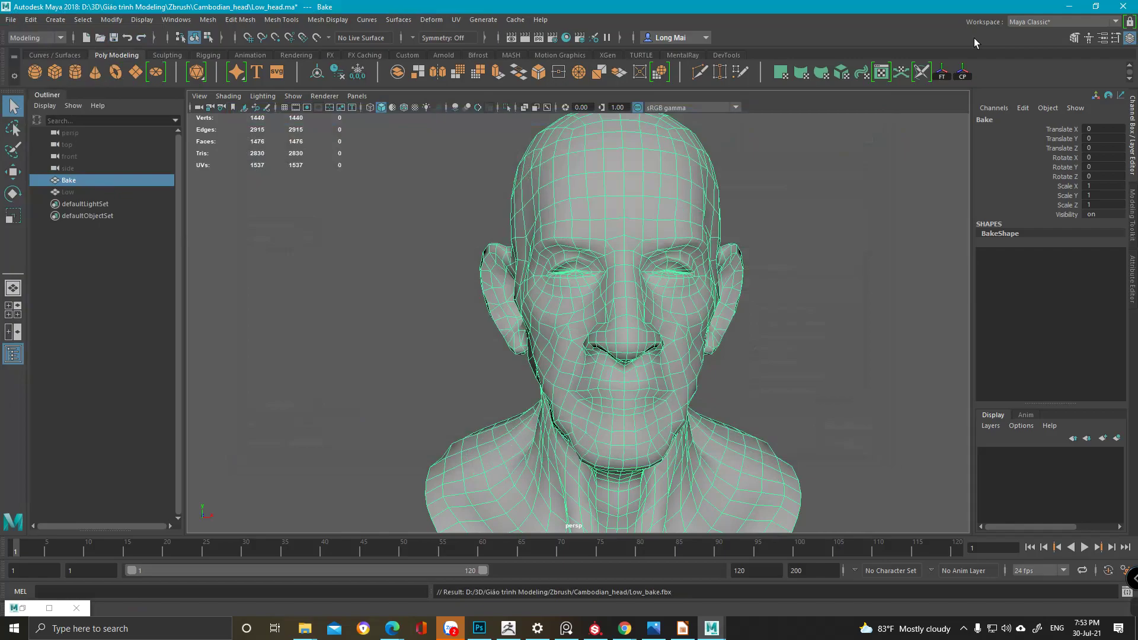
- Switch to ZBrush and open the recent ZBrushProject.zpr from the Cambodian_head folder without saving the current project
left_click(1072, 6)
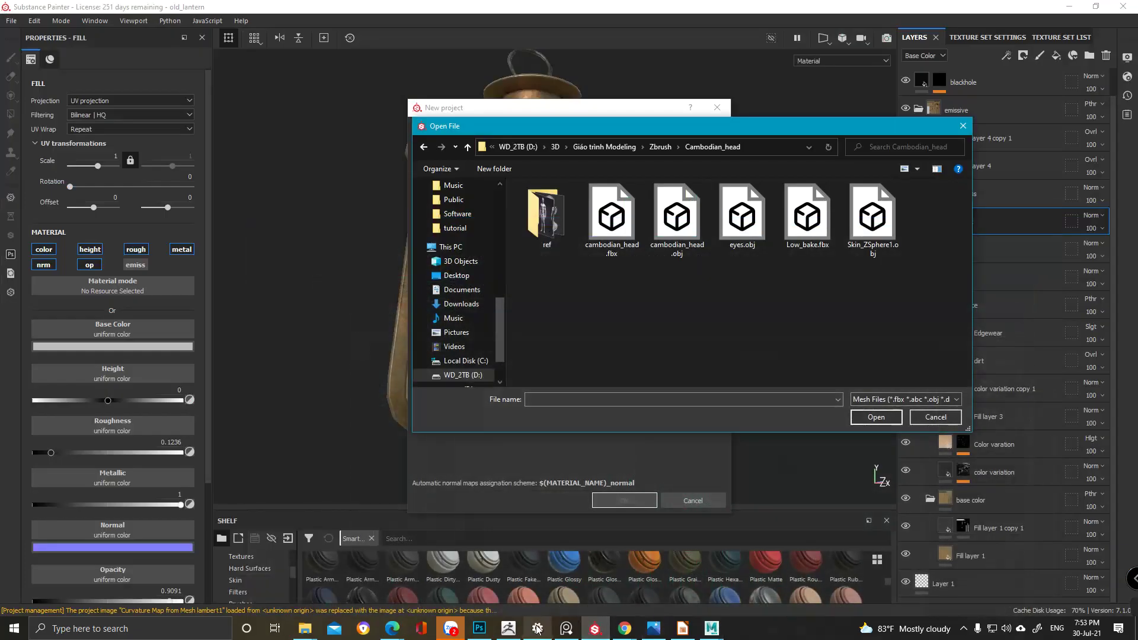
left_click(508, 628)
left_click(157, 59)
left_click(132, 50)
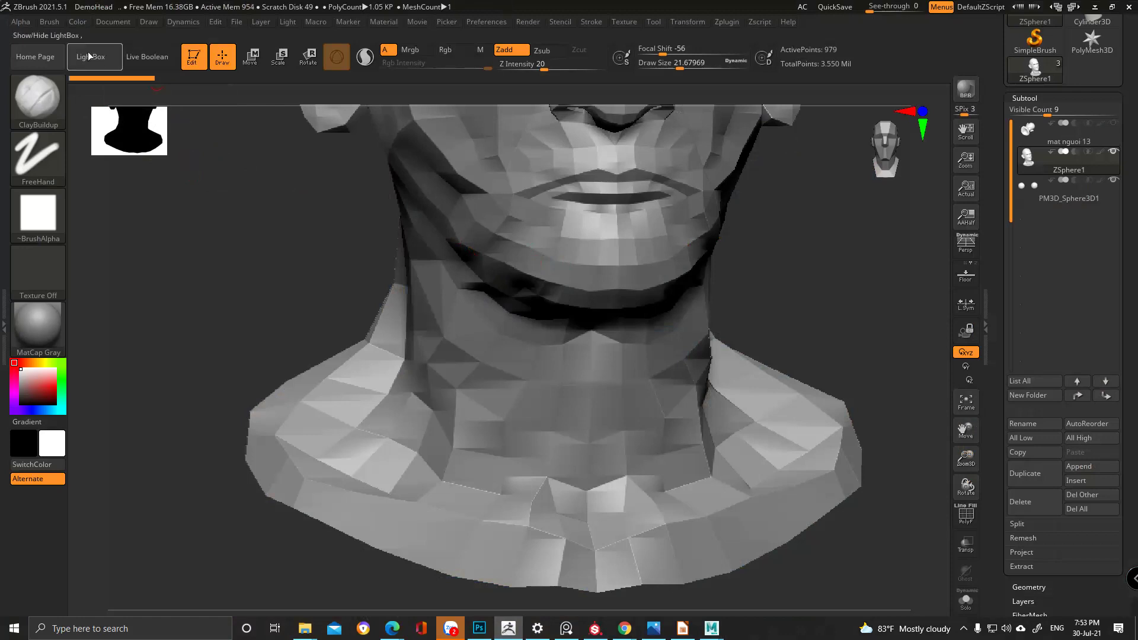
left_click(90, 56)
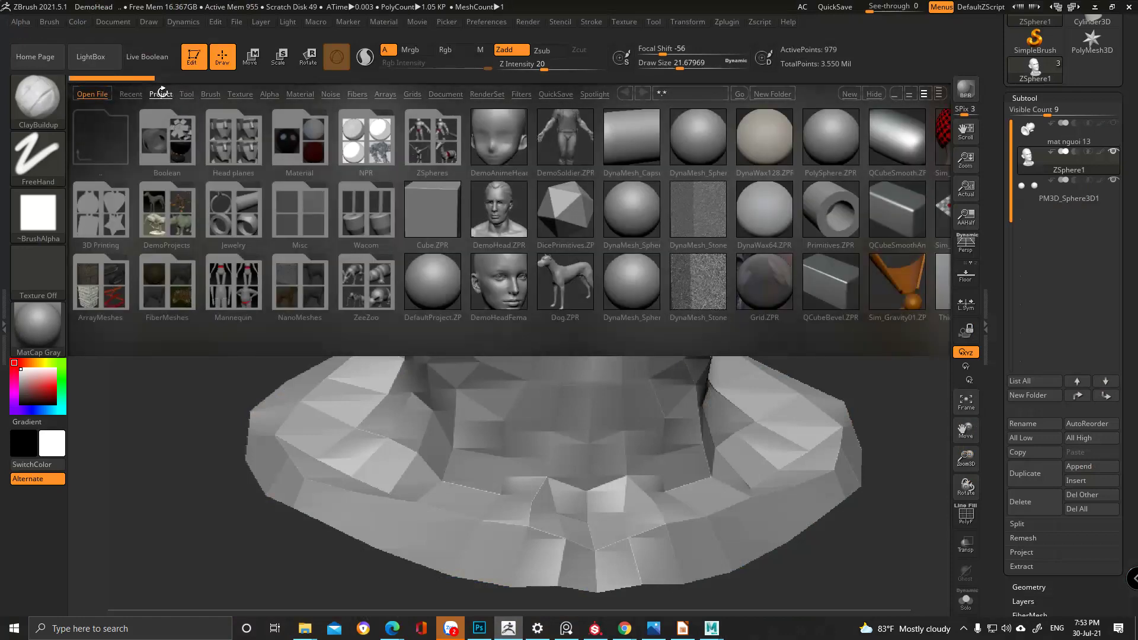
left_click(131, 93)
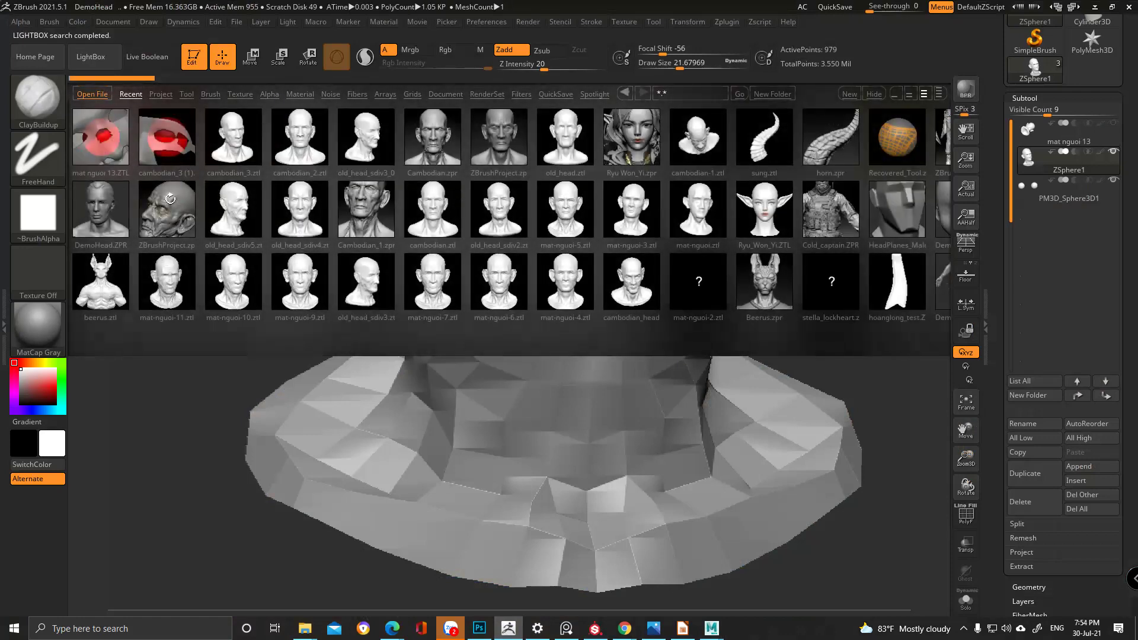
double_click(169, 200)
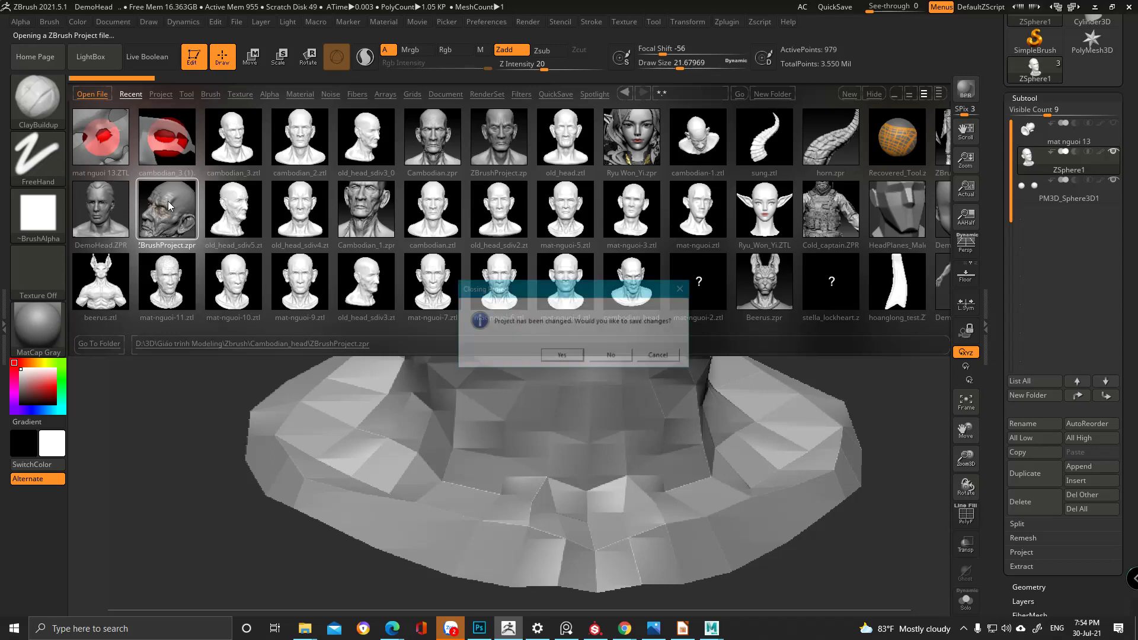
left_click(603, 358)
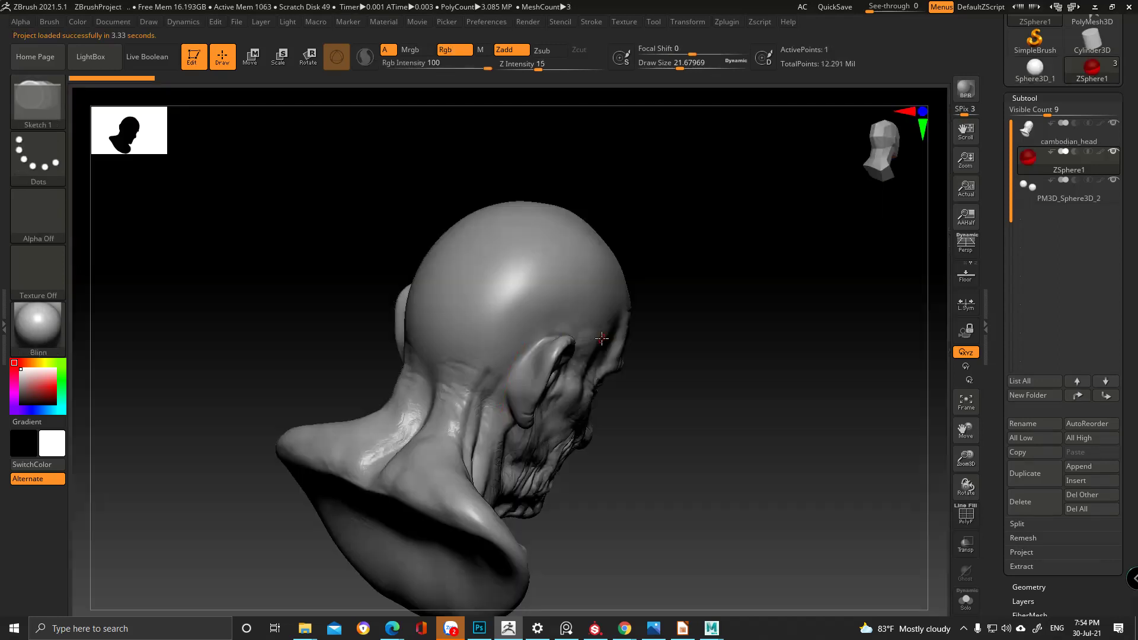
- Hide the ZSphere1 and PM3D_Sphere3D_2 subtools and select the cambodian_head subtool
left_click_drag(627, 381, 546, 318)
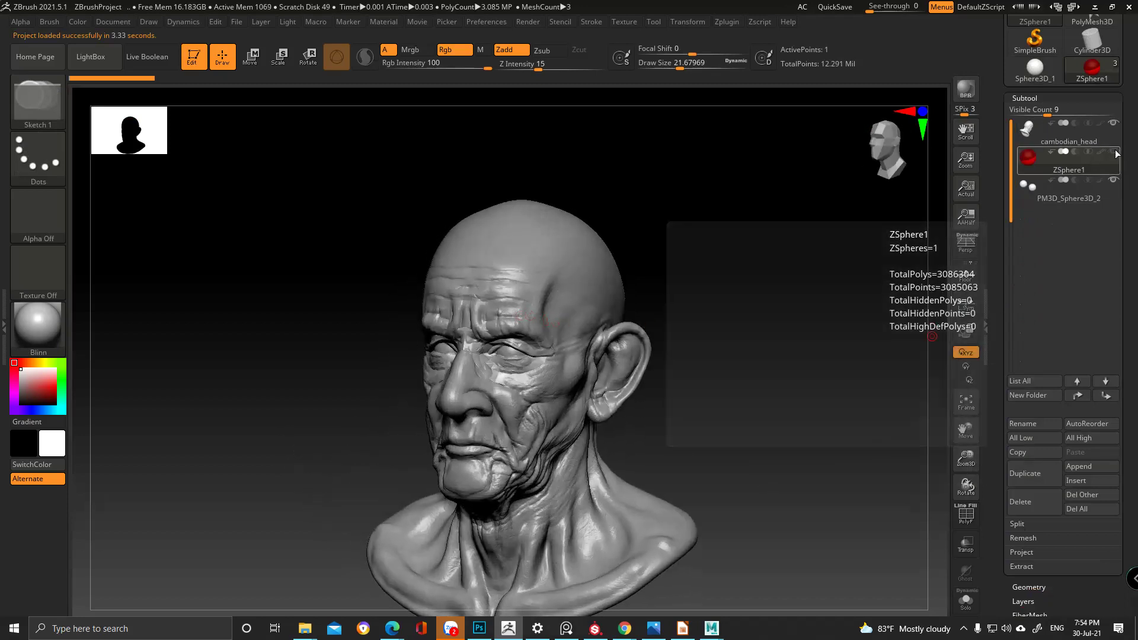
left_click(1113, 180)
right_click_drag(591, 405, 643, 353, "alt")
mouse_move(643, 354)
right_mouse_down("ctrl")
mouse_move(652, 401)
mouse_move(559, 294)
mouse_move(486, 290)
mouse_move(520, 387)
right_mouse_up("ctrl")
left_click(1104, 132)
right_click_drag(486, 313, 559, 278, "alt")
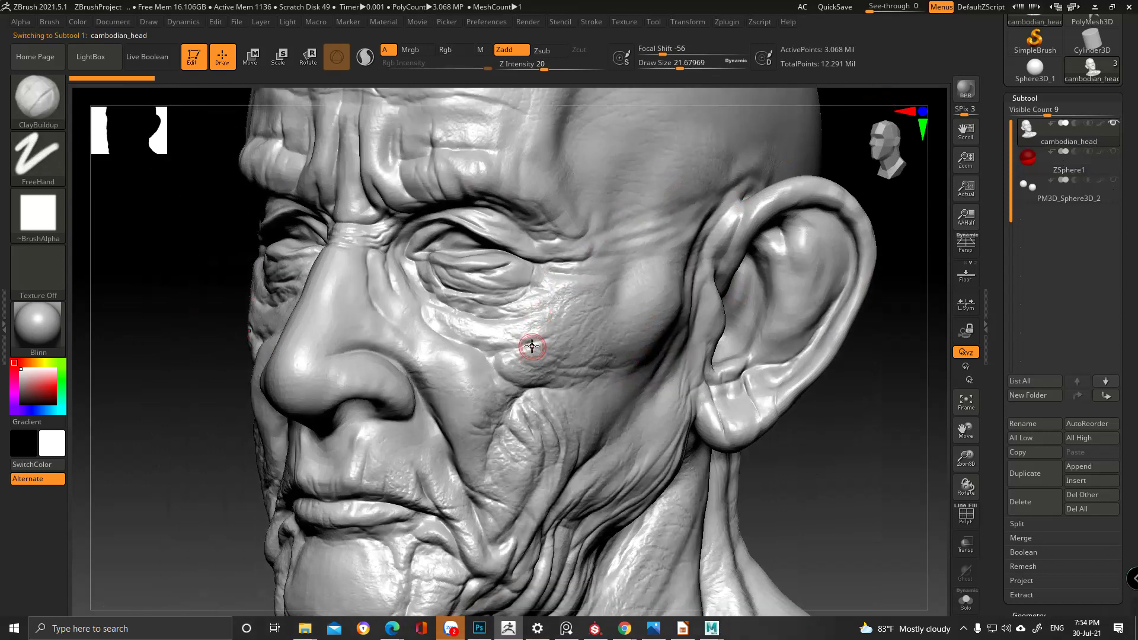
- Set the cambodian_head subtool's geometry to subdivision level 6
right_click_drag(531, 346, 439, 349)
left_click_drag(1000, 498, 1001, 252)
left_click(1045, 377)
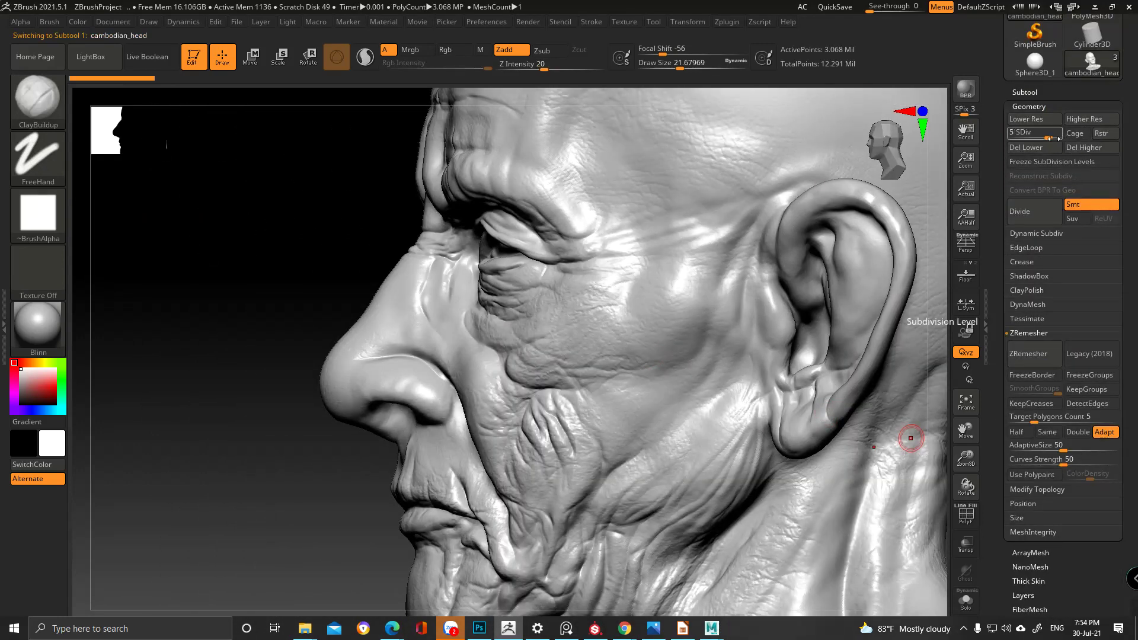
left_click(1036, 136)
key("ctrl")
left_click_drag(1045, 135, 1062, 135)
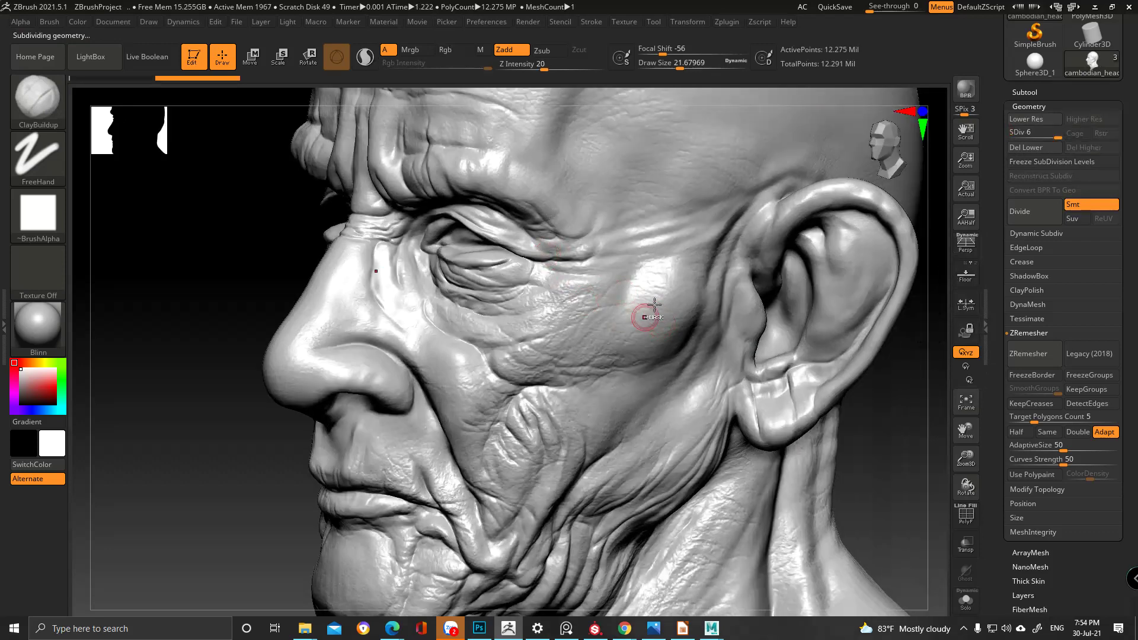
- Pre-process the current cambodian_head subtool with Decimation Master, keeping Freeze borders enabled
right_click_drag(654, 305, 698, 384, "ctrl")
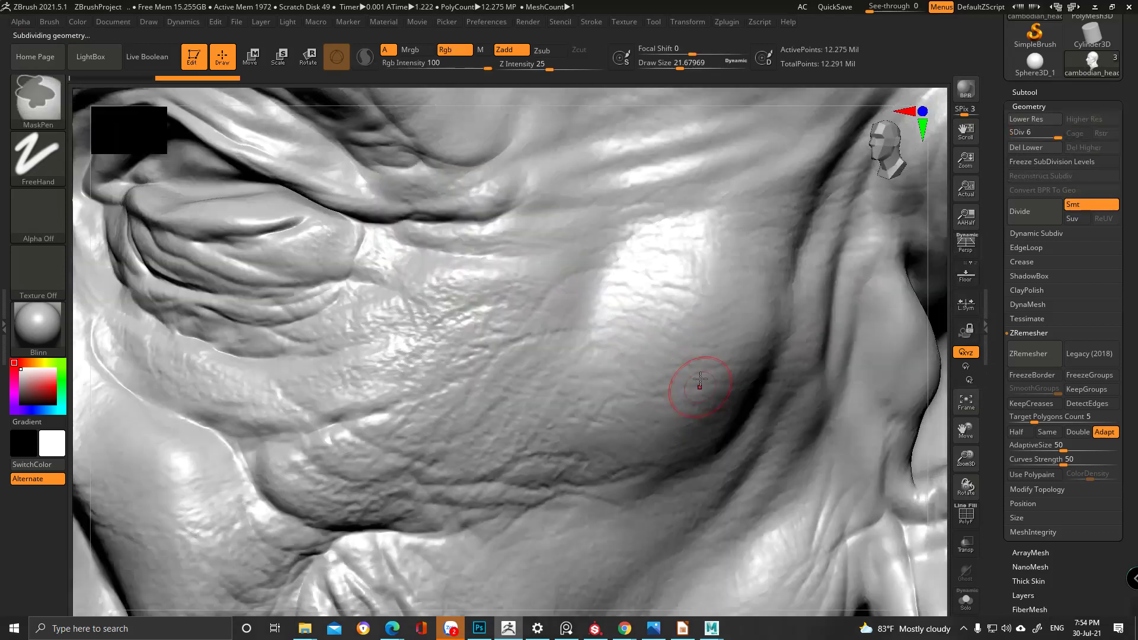
right_click_drag(415, 338, 916, 323, "alt")
right_click_drag(325, 387, 587, 177, "ctrl")
right_click_drag(881, 371, 705, 371, "alt")
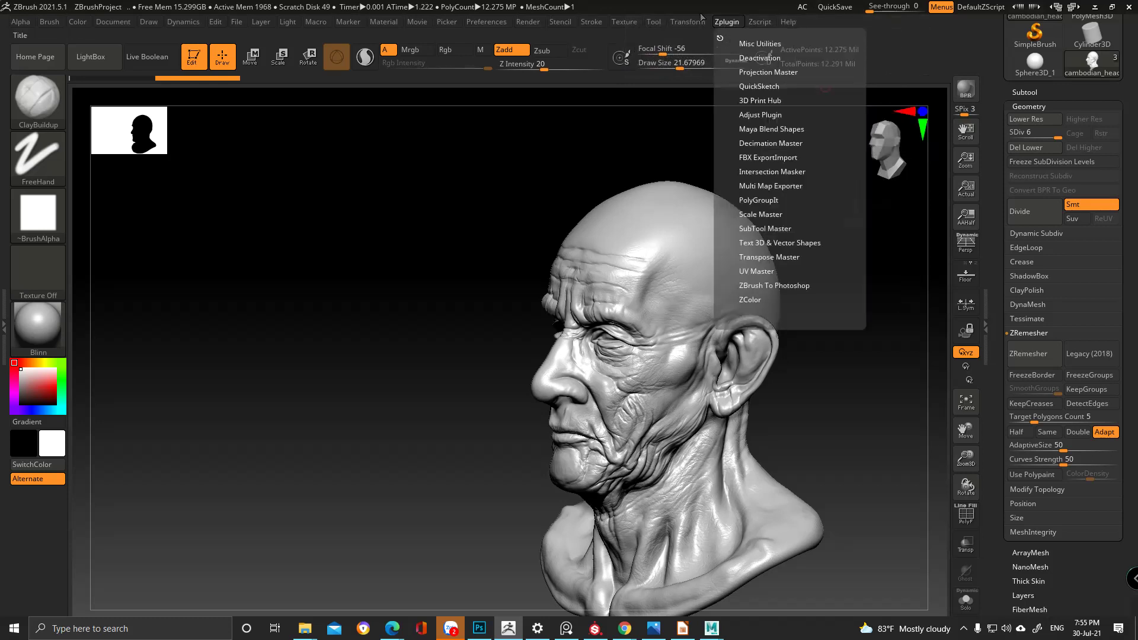
mouse_move(726, 20)
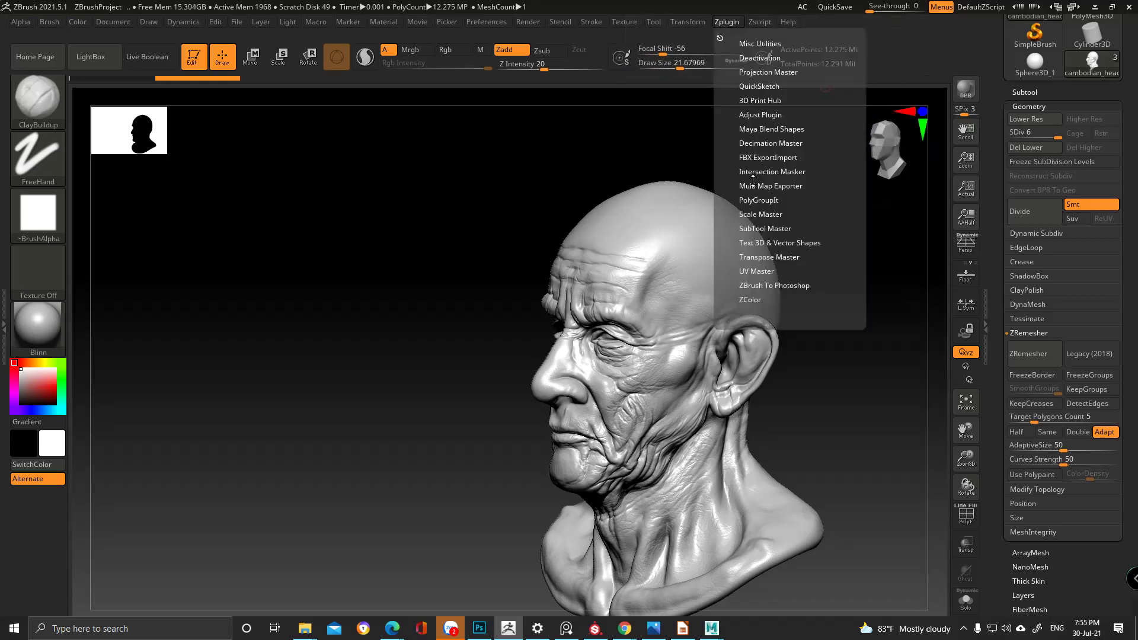
left_click(763, 143)
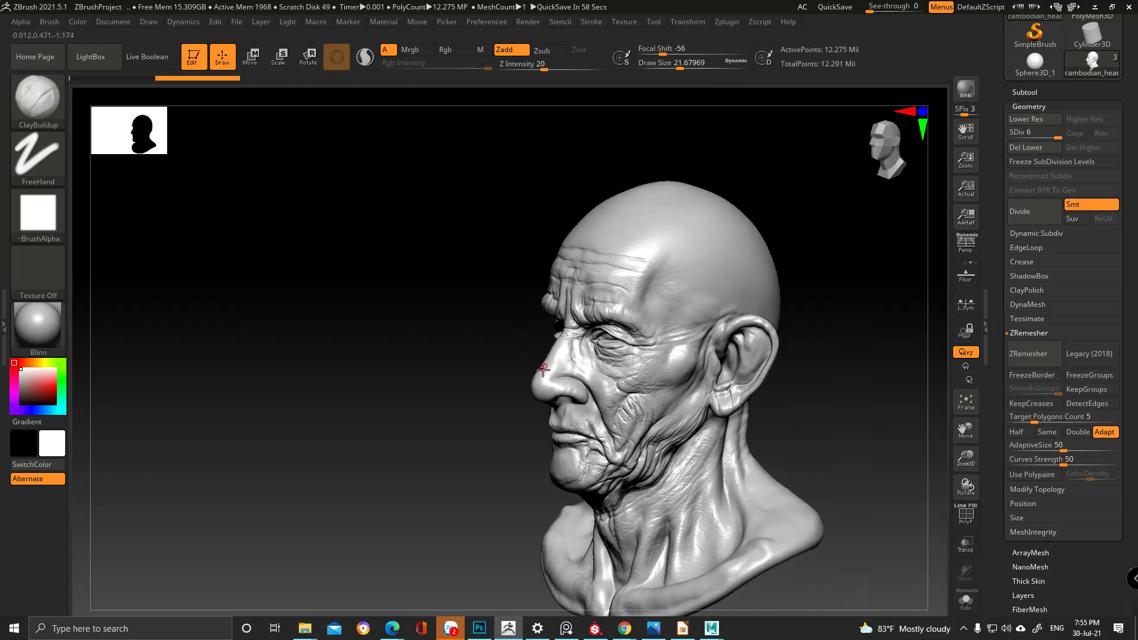
right_click_drag(510, 376, 510, 463)
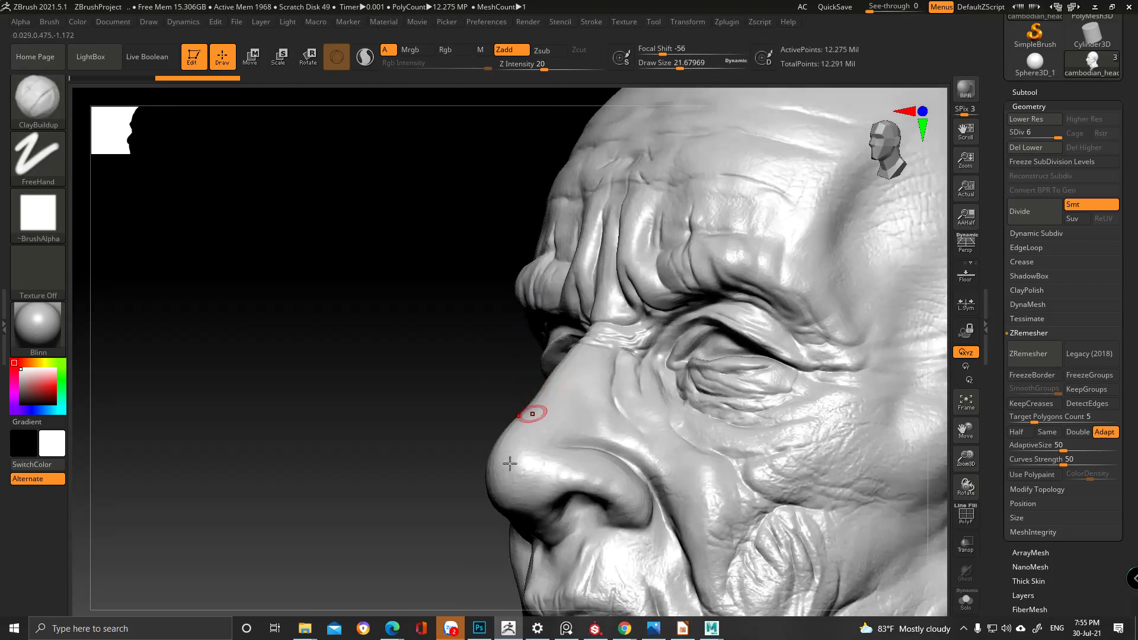
left_click(759, 19)
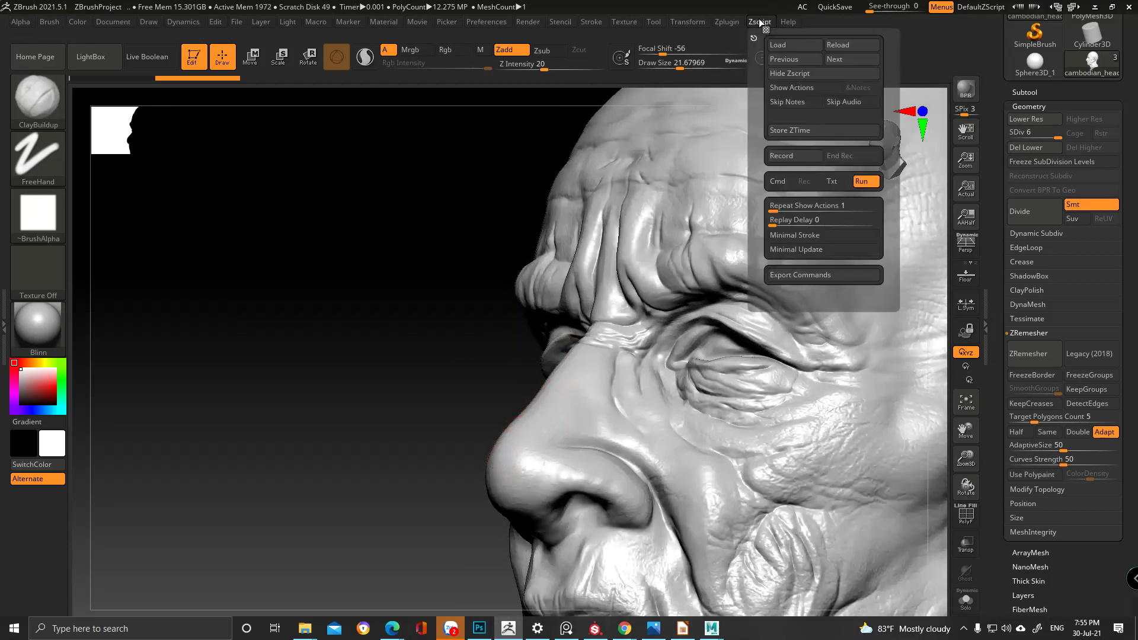
left_click(726, 21)
left_click(768, 171)
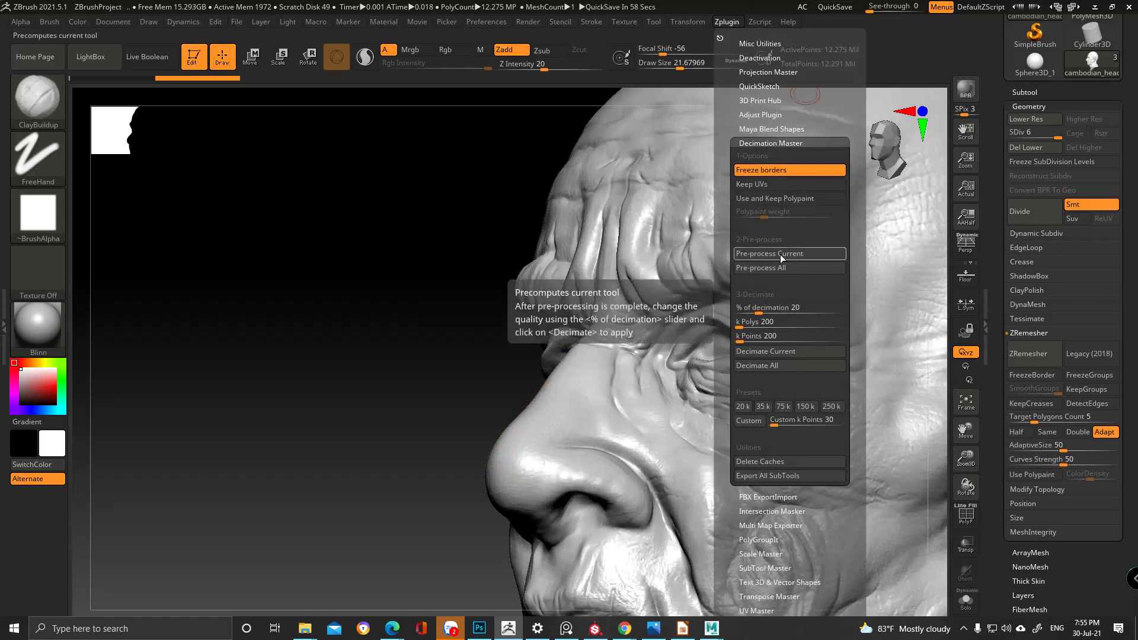
left_click(759, 254)
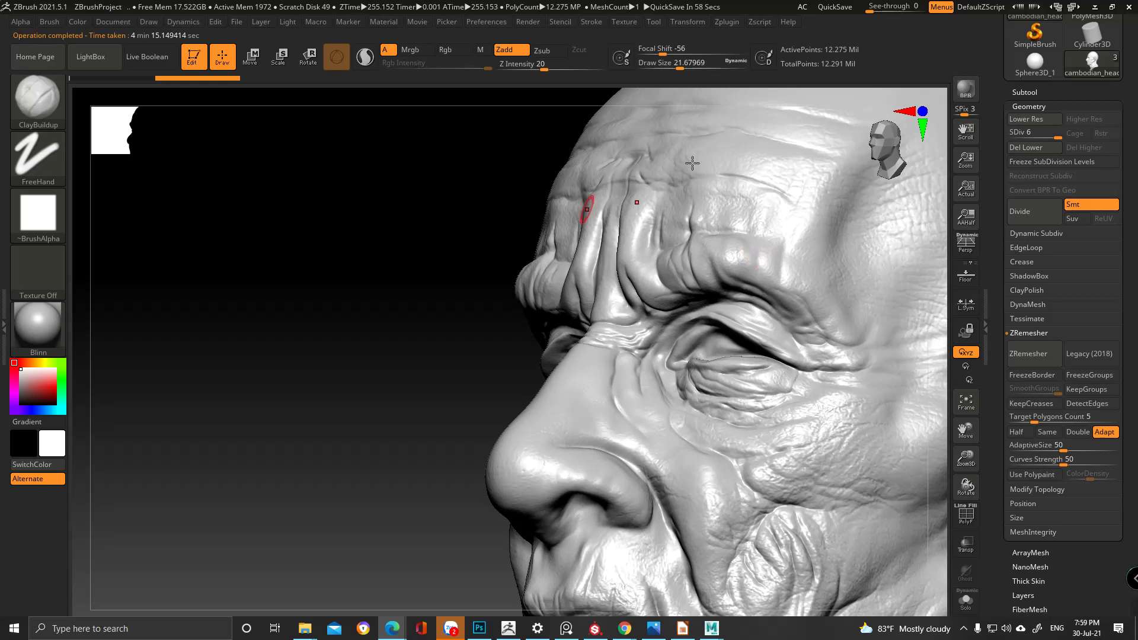
- Decimate the pre-processed head with Decimation Master at 20% of decimation
left_click_drag(500, 323, 655, 330)
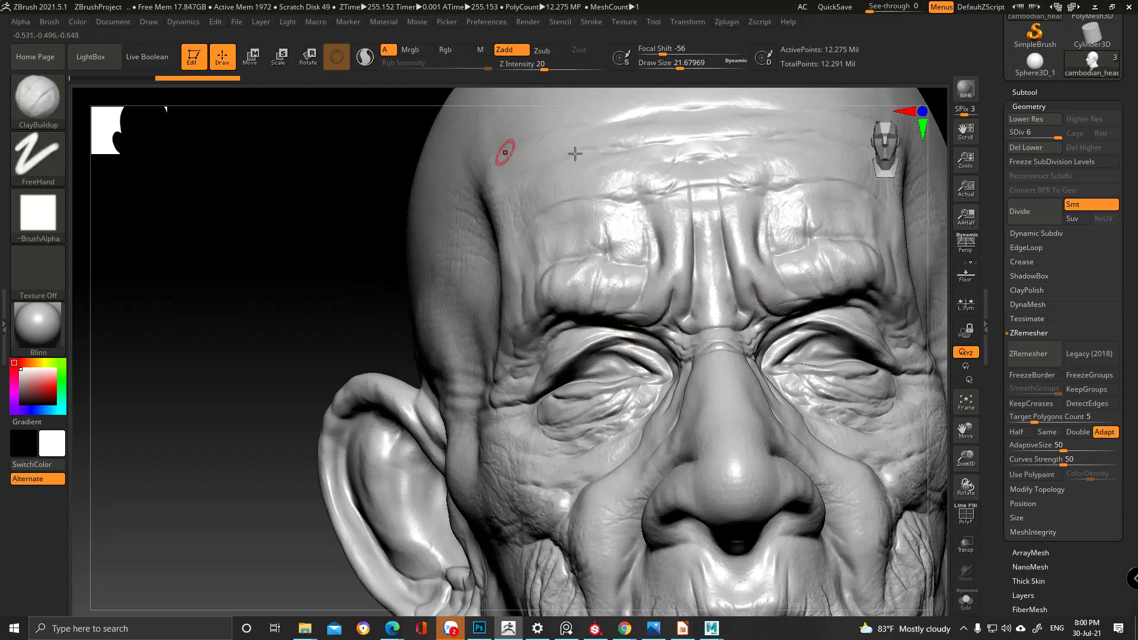
left_click(725, 24)
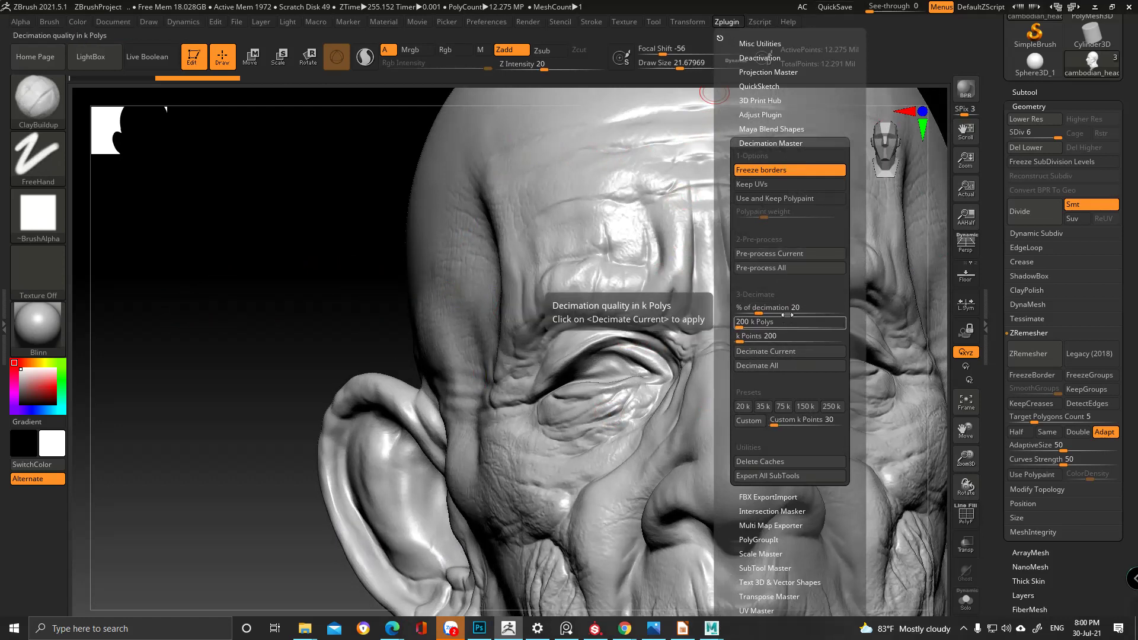
left_click(787, 351)
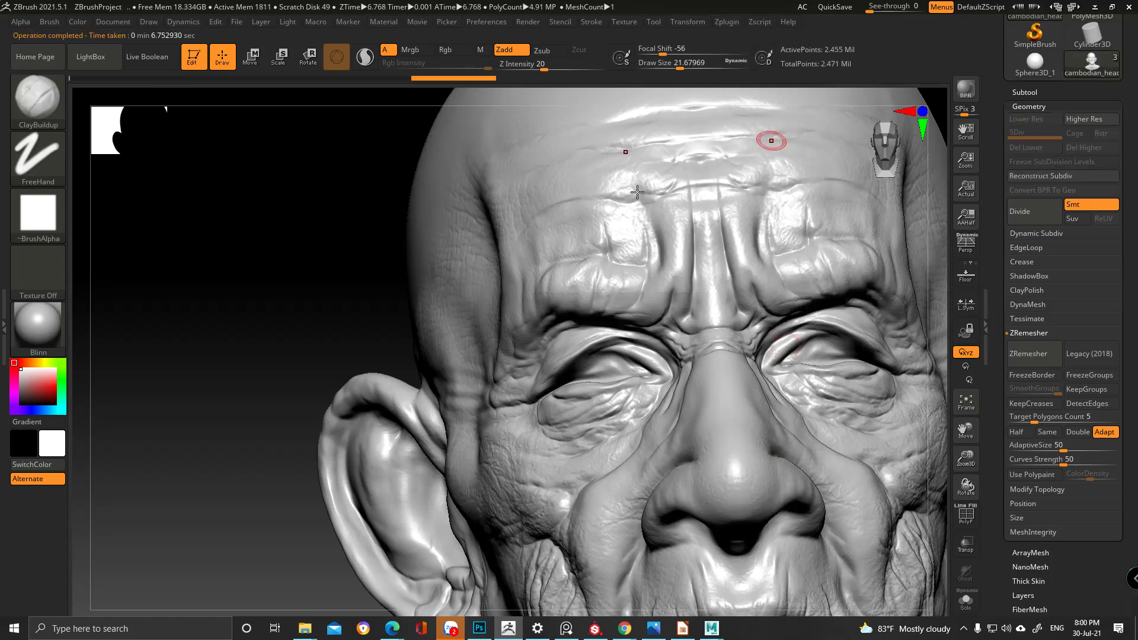
- Turn on the polyframe to examine the decimated head's mesh density, and undo the decimation
left_click_drag(356, 257, 813, 190, "shift")
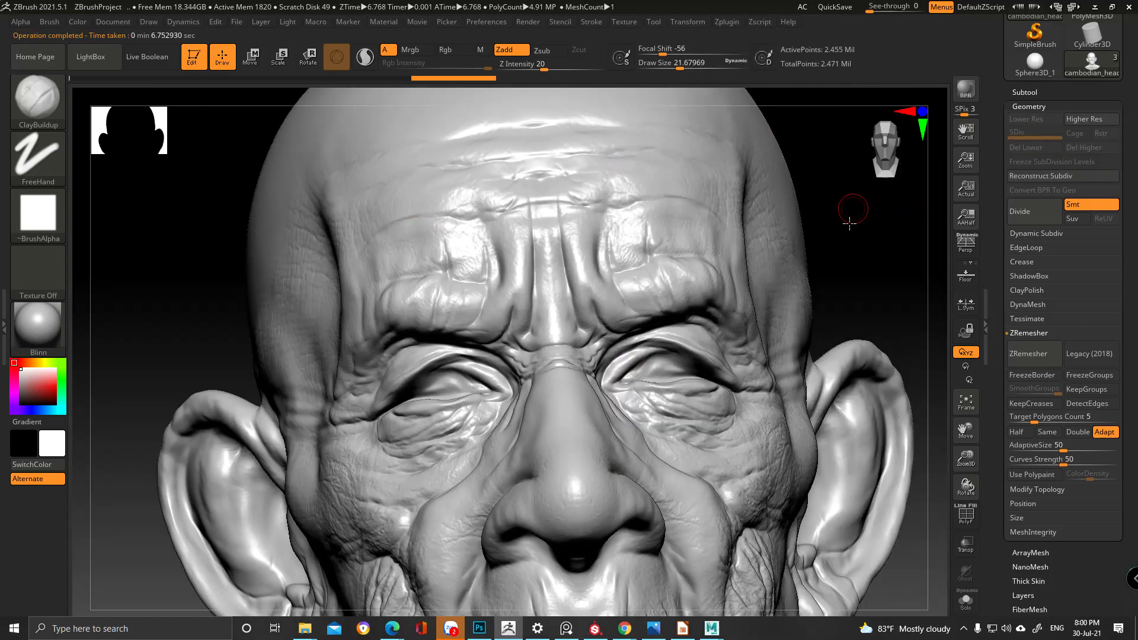
left_click_drag(849, 224, 864, 95)
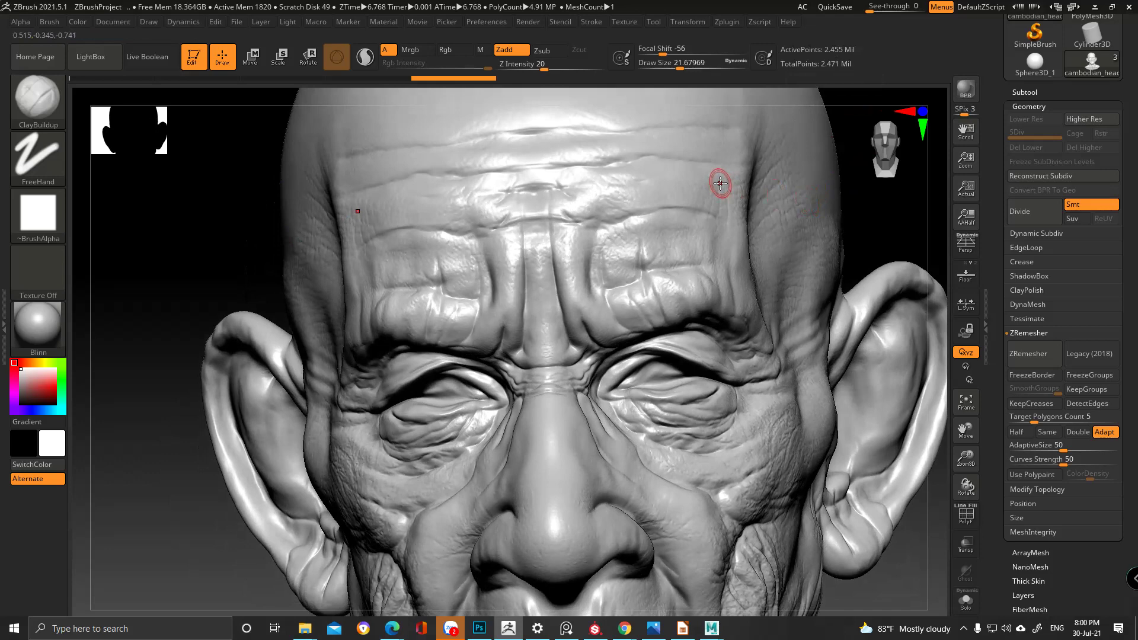
right_click_drag(694, 204, 698, 206)
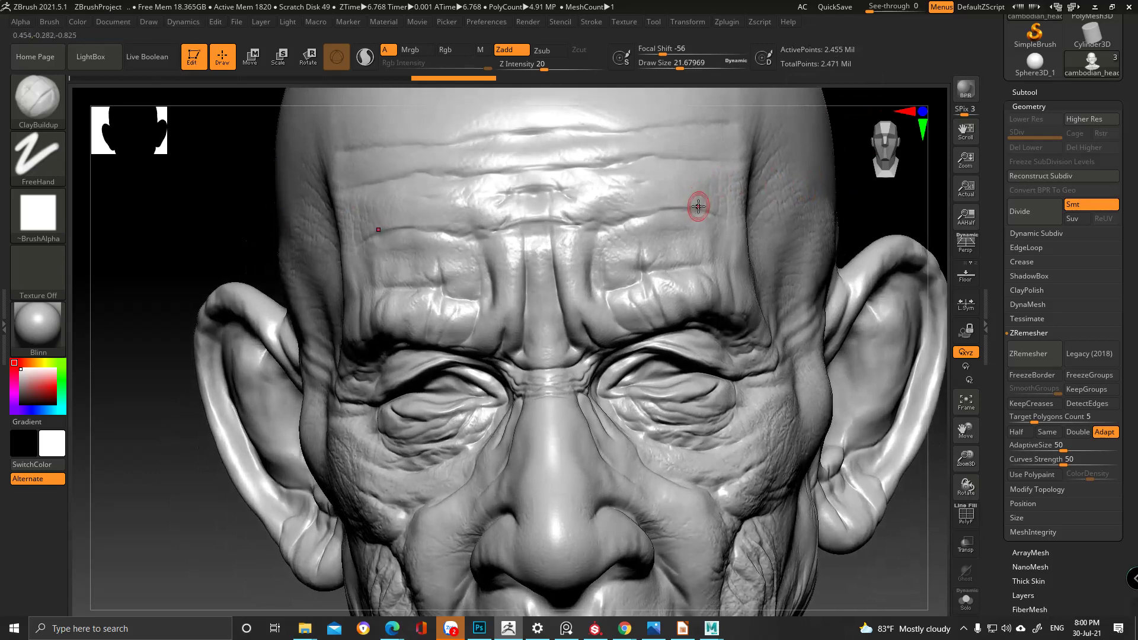
key("shift")
key("shift+f")
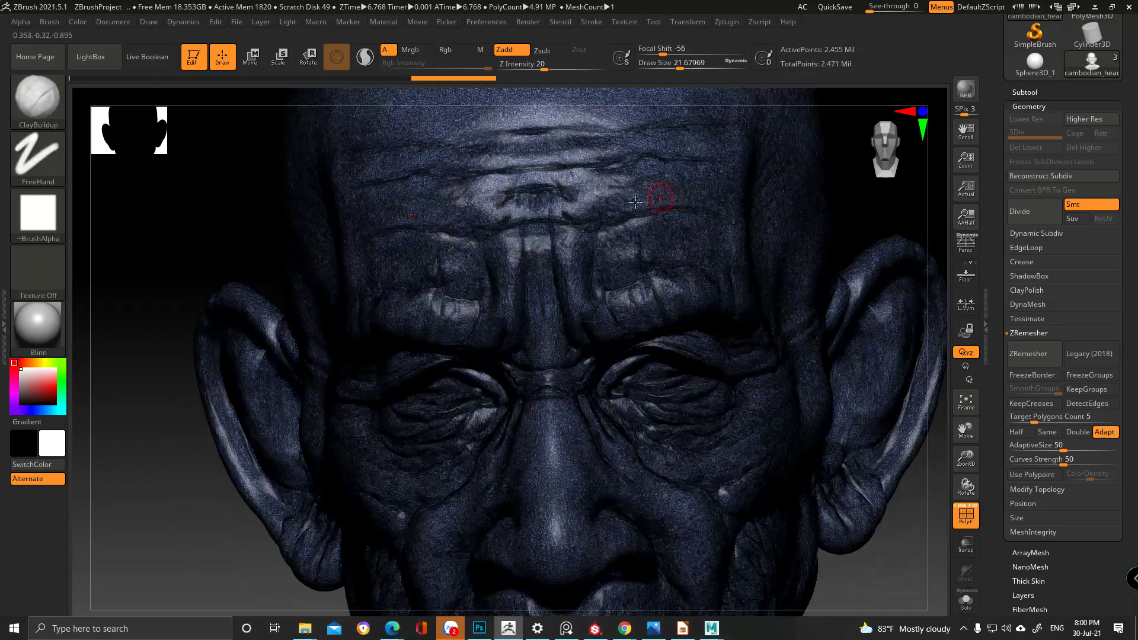
mouse_move(551, 261)
right_mouse_down("ctrl")
mouse_move(658, 429)
mouse_move(671, 440)
mouse_move(652, 391)
mouse_move(767, 492)
mouse_move(546, 66)
mouse_move(755, 198)
right_mouse_up("ctrl")
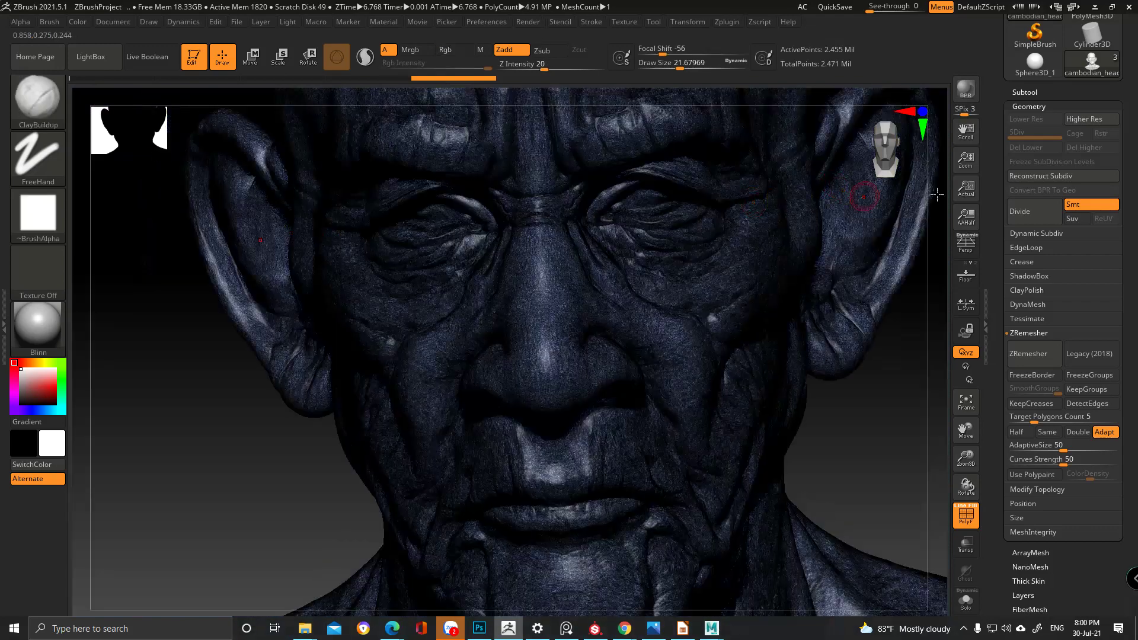
right_click_drag(718, 170, 722, 253, "alt")
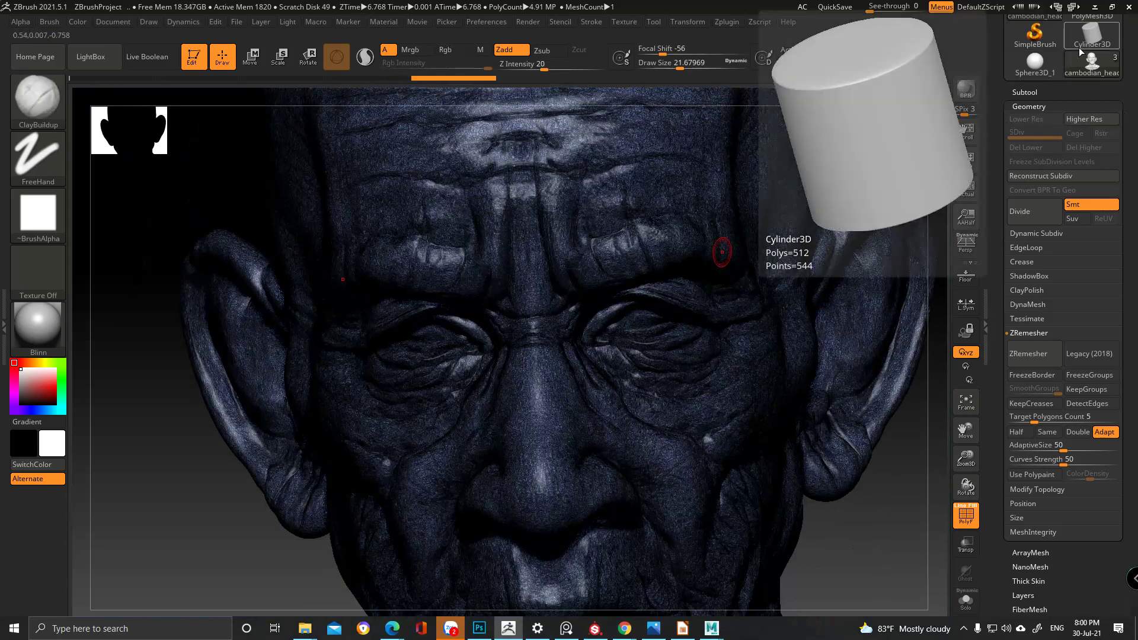
key("ctrl")
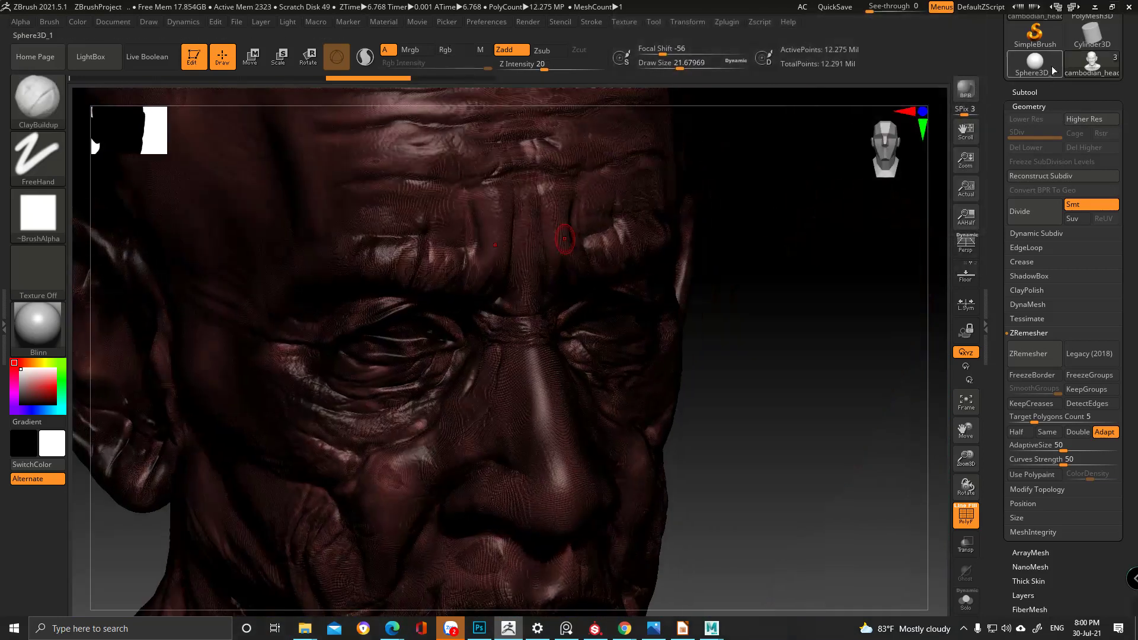
- Switch to the Sphere3D_1 tool and insert the cambodian_head mesh as a subtool below the sphere
left_click(1050, 70)
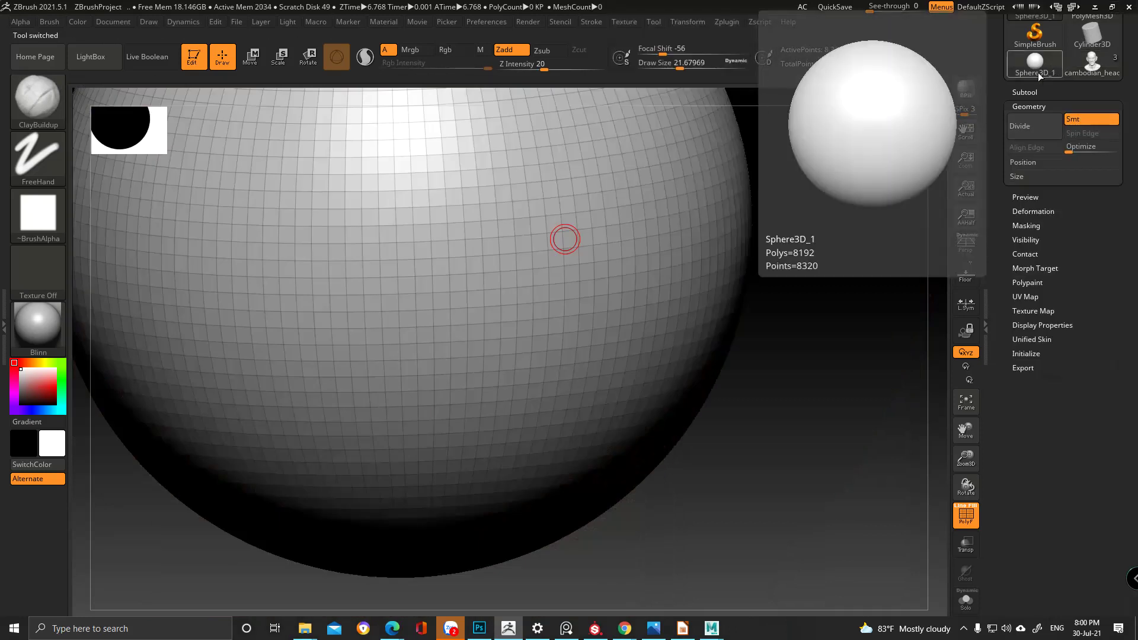
left_click(1028, 89)
left_click(1092, 68)
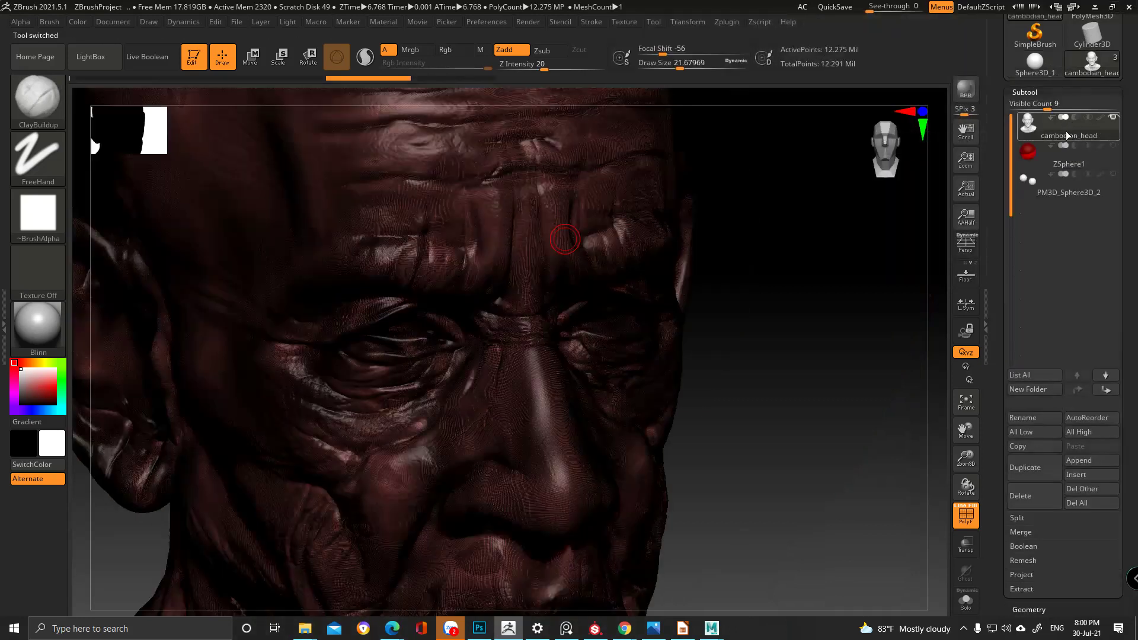
left_click(1039, 65)
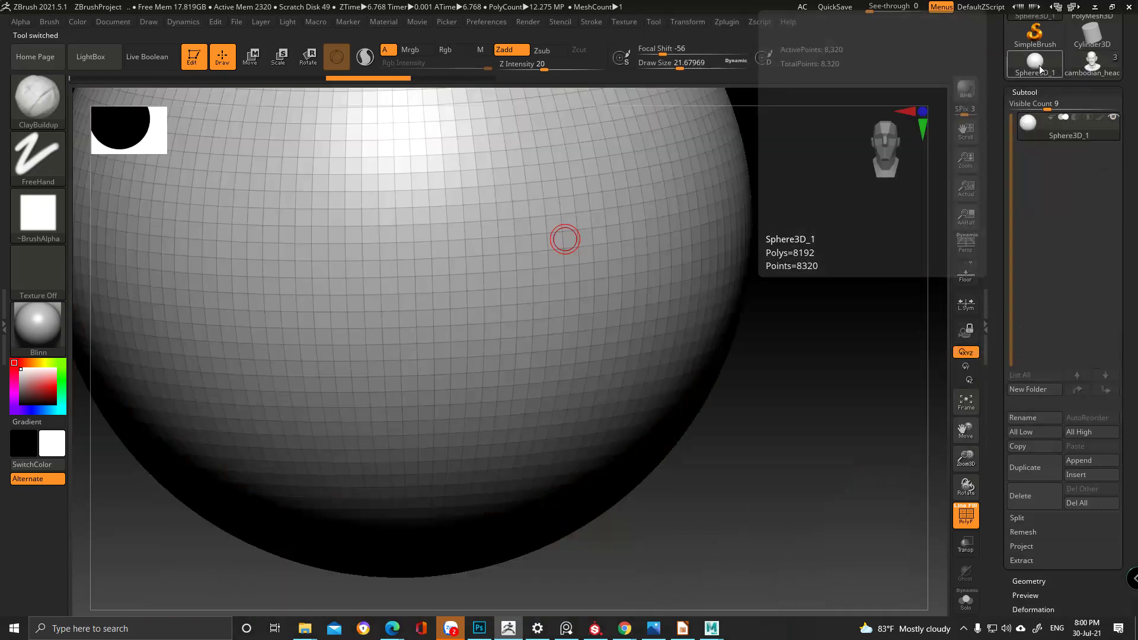
left_click(1073, 475)
left_click(852, 393)
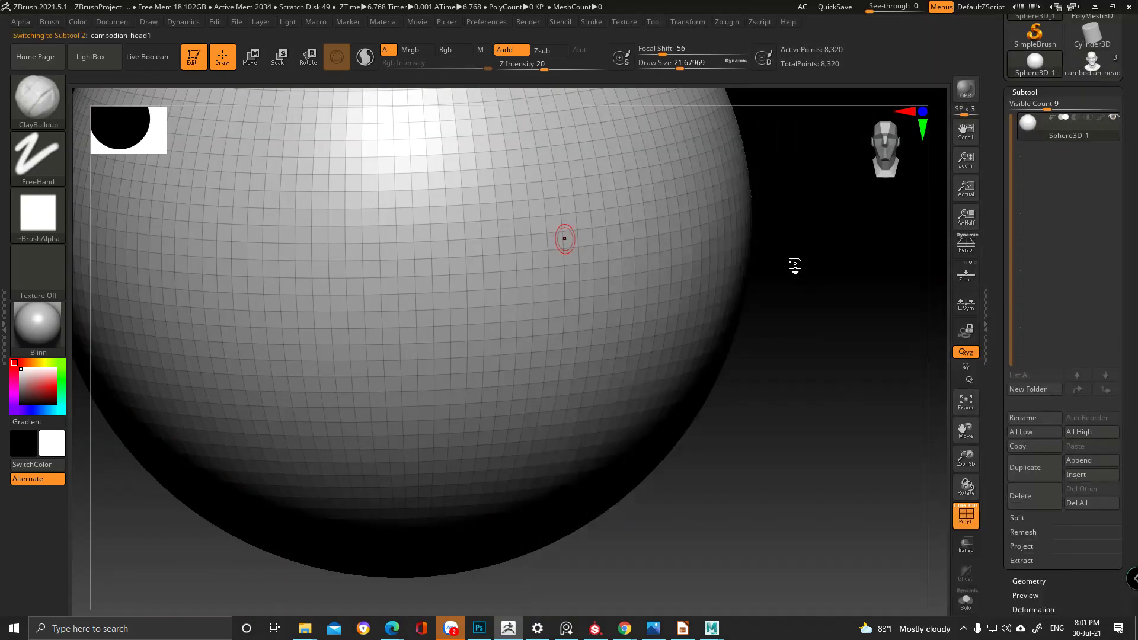
- Delete the Sphere3D_1 subtool, leaving only the inserted head in the new tool
right_click_drag(839, 268, 623, 214, "alt")
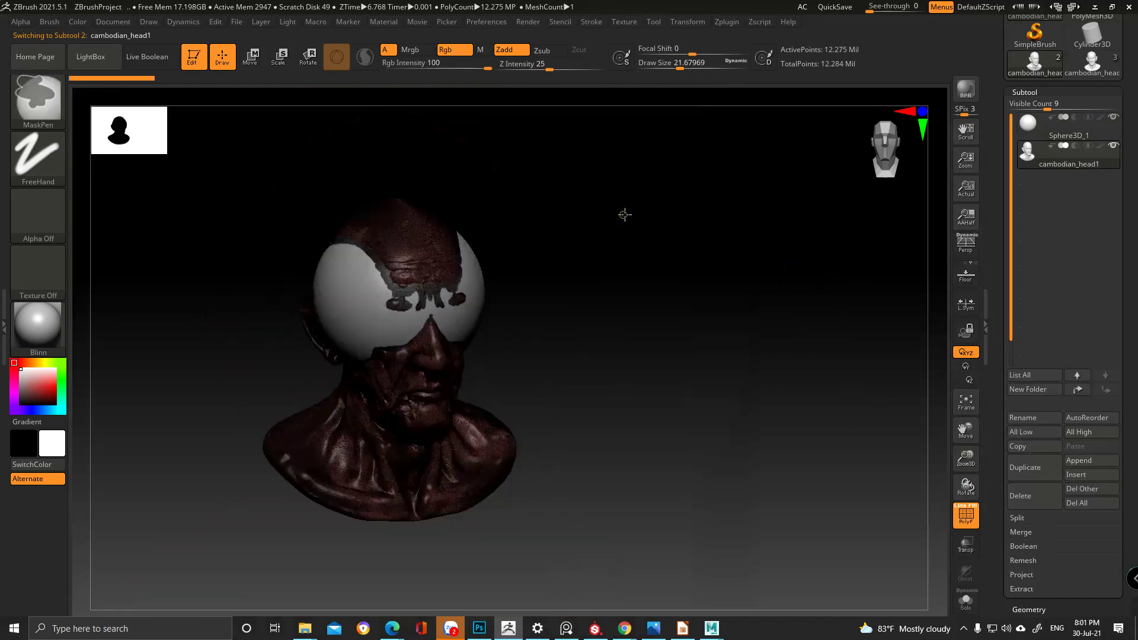
left_click(1110, 138)
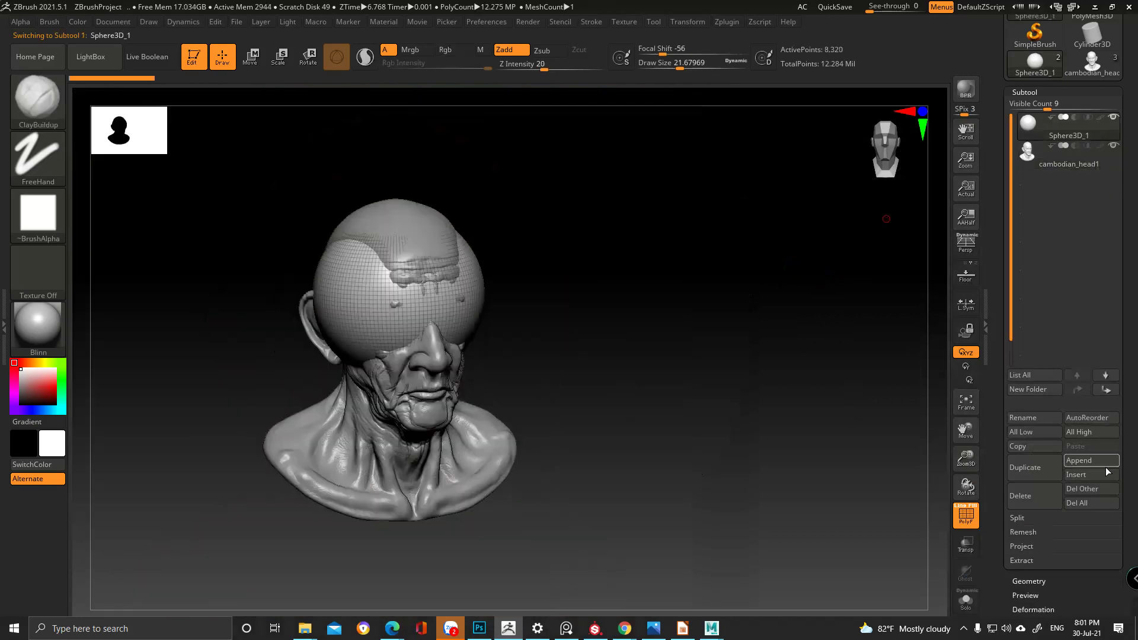
left_click(1020, 495)
left_click(922, 520)
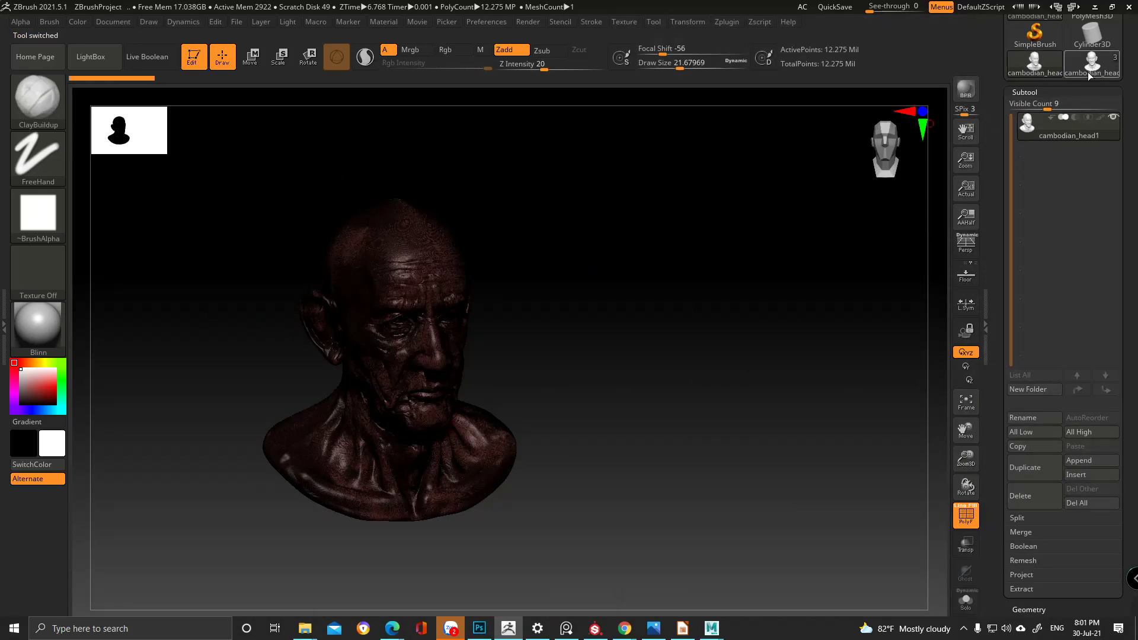
- Compare the two cambodian_head tools, return to the single-subtool cambodian_head1 and try to decimate it at 20%
mouse_move(1101, 67)
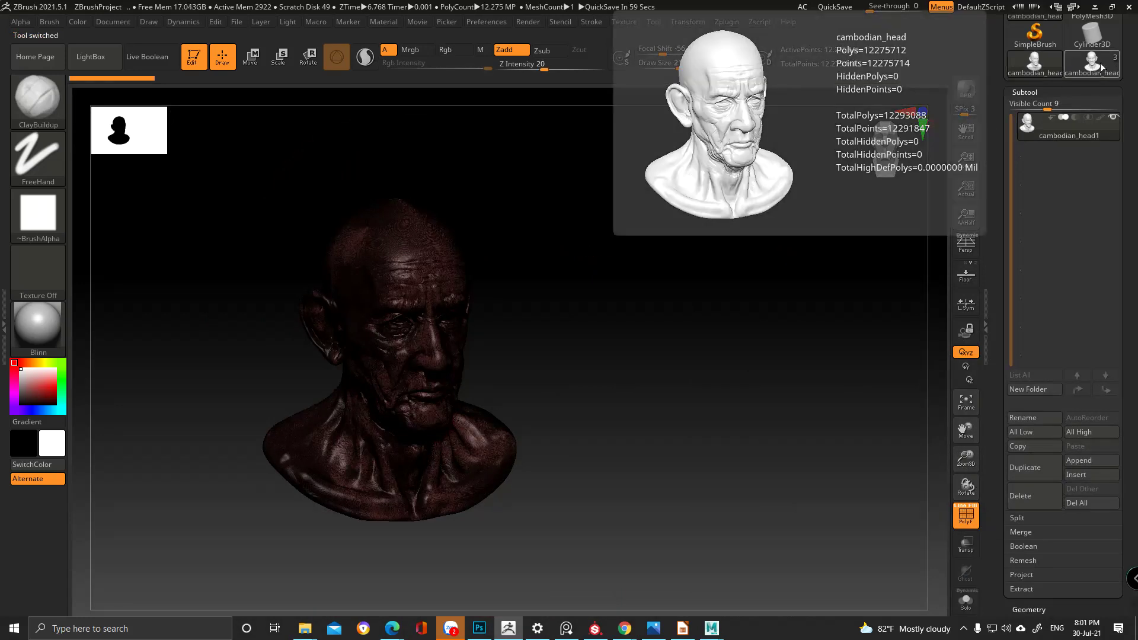
left_click(1101, 67)
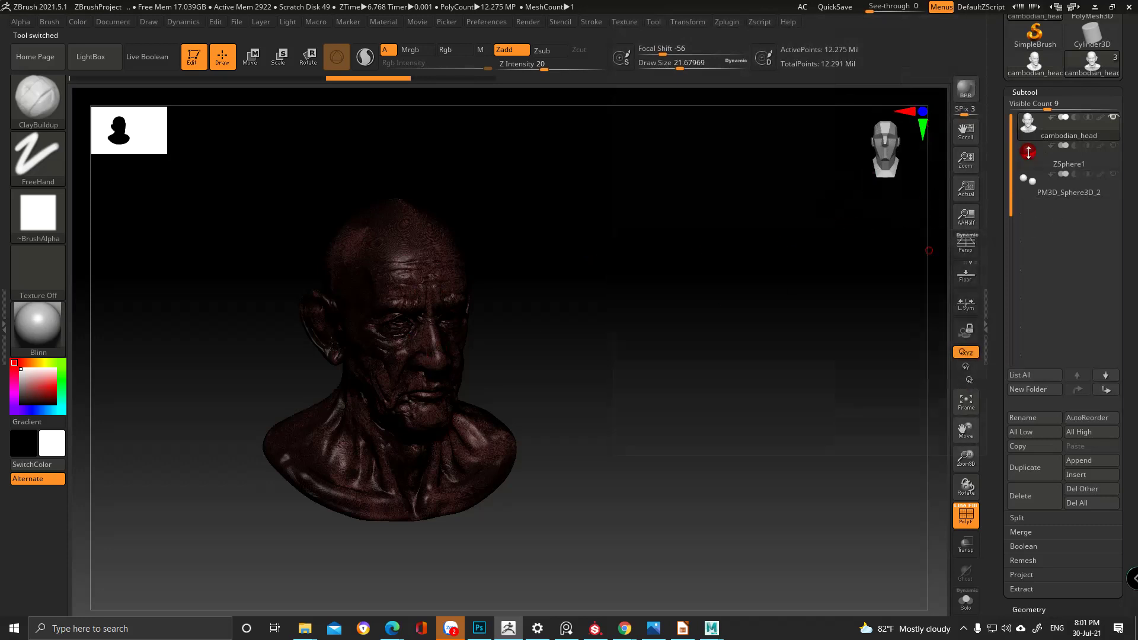
left_click(1035, 62)
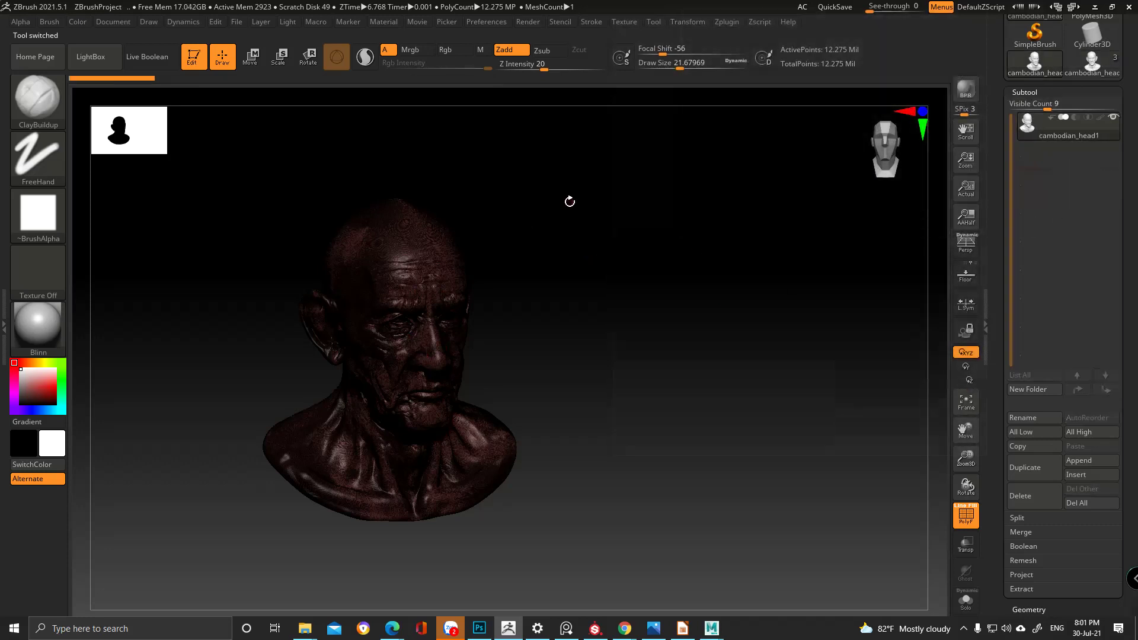
right_click_drag(635, 214, 717, 131, "alt")
left_click(728, 26)
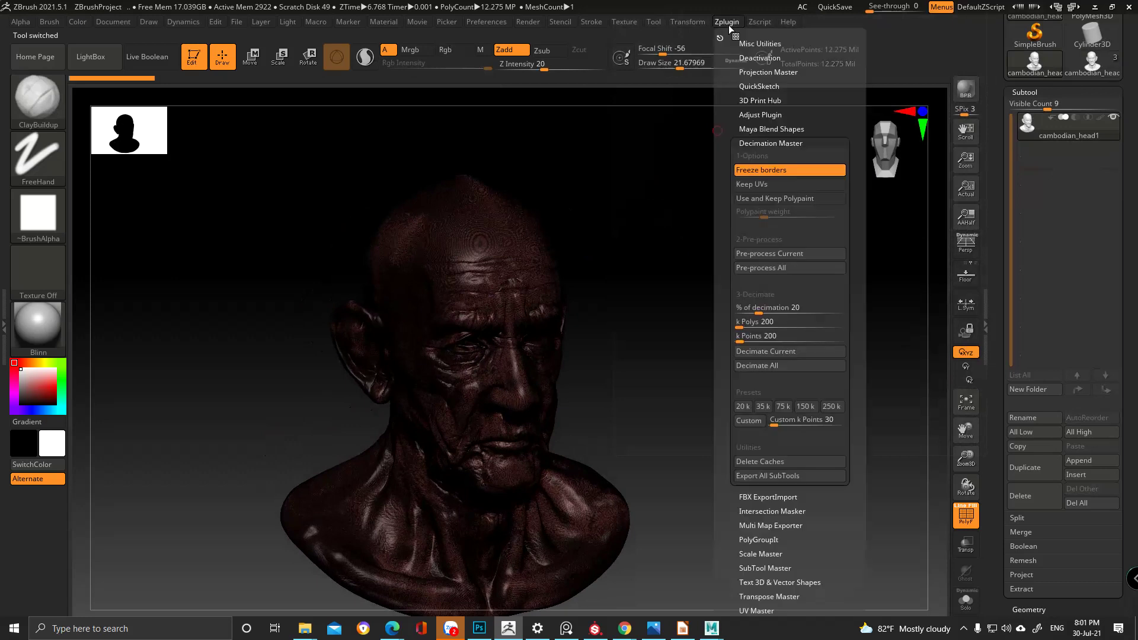
left_click(766, 351)
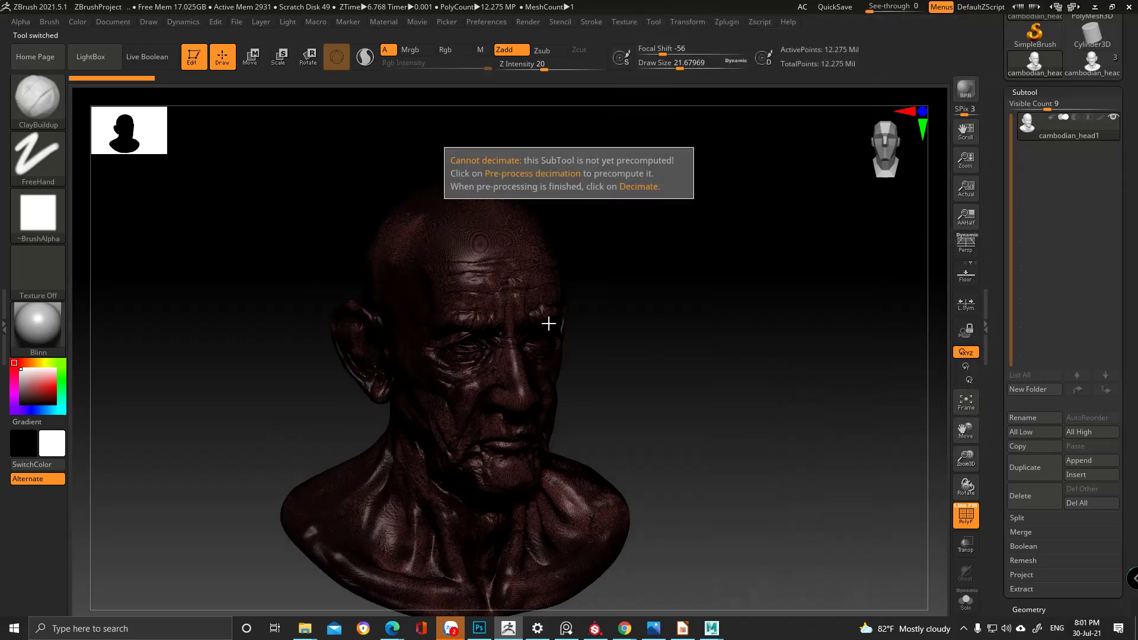
- Pre-process the current cambodian_head1 subtool in Decimation Master with borders frozen
left_click(756, 21)
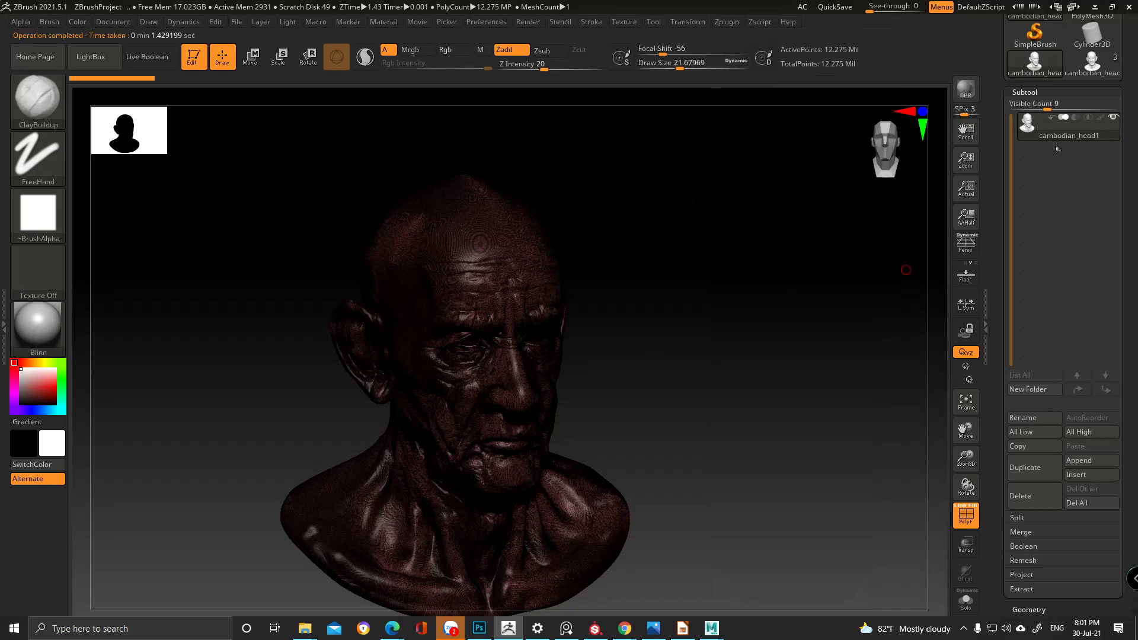
left_click(724, 22)
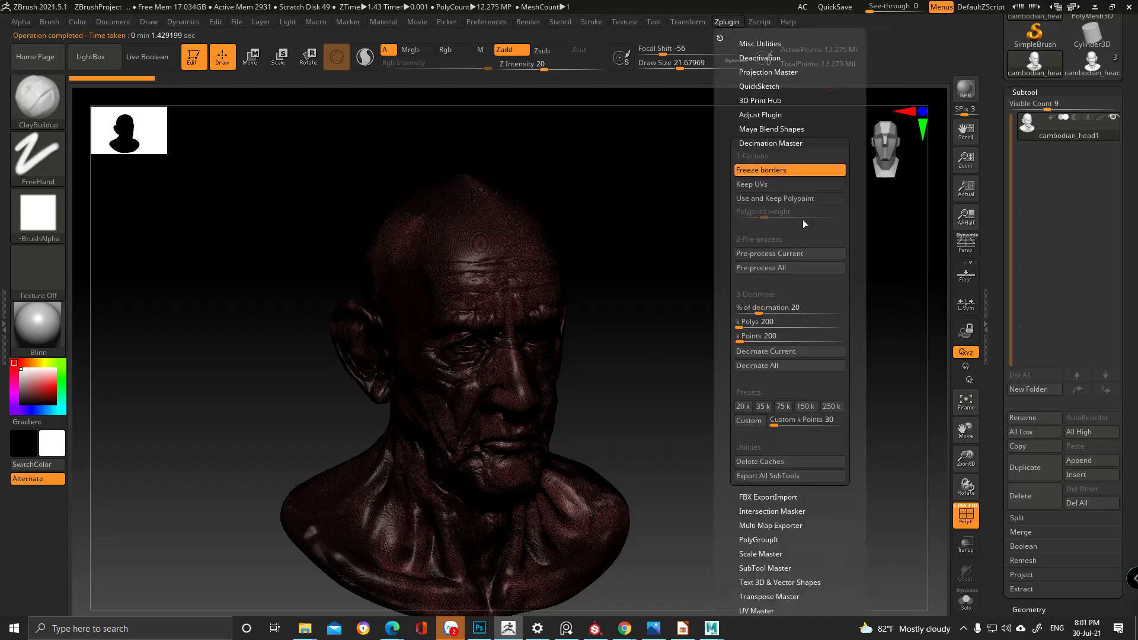
left_click(785, 254)
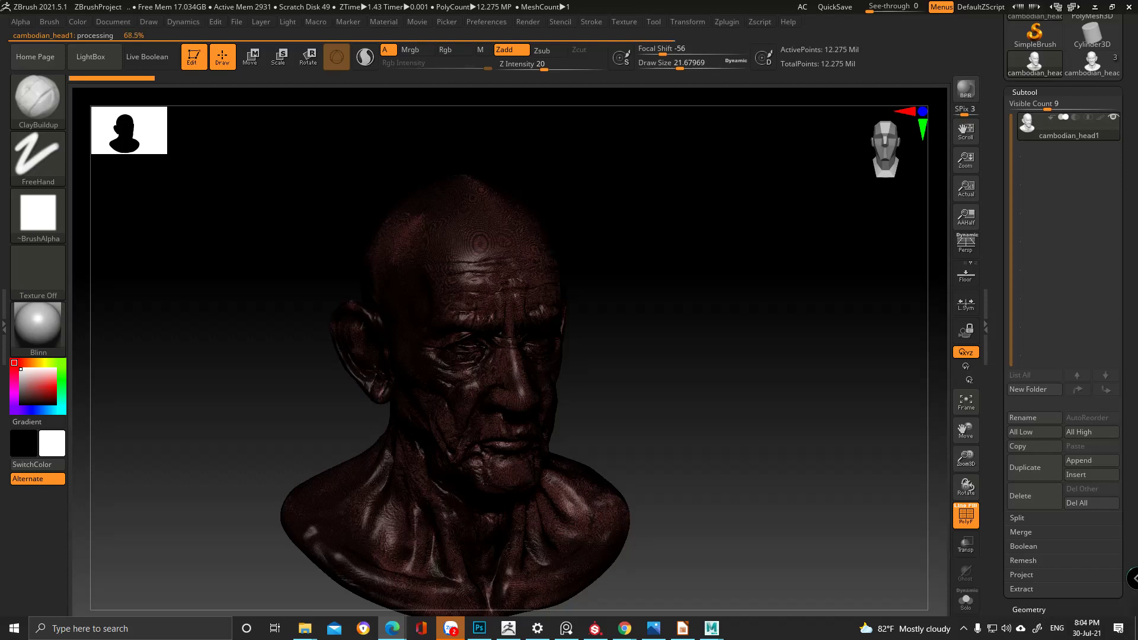
- Switch to the web browser and examine the Reika Shimohira Gantz statue images and its Cults 3D model page
left_click_drag(0, 320, 267, 1)
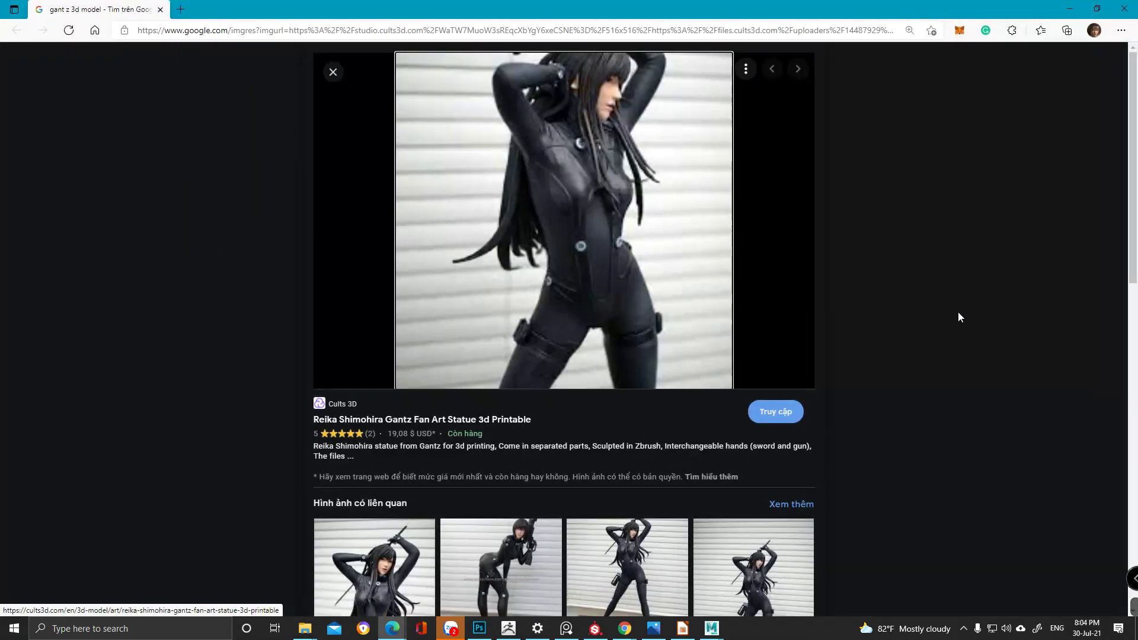
scroll(959, 317, "down", 3)
left_click(751, 391)
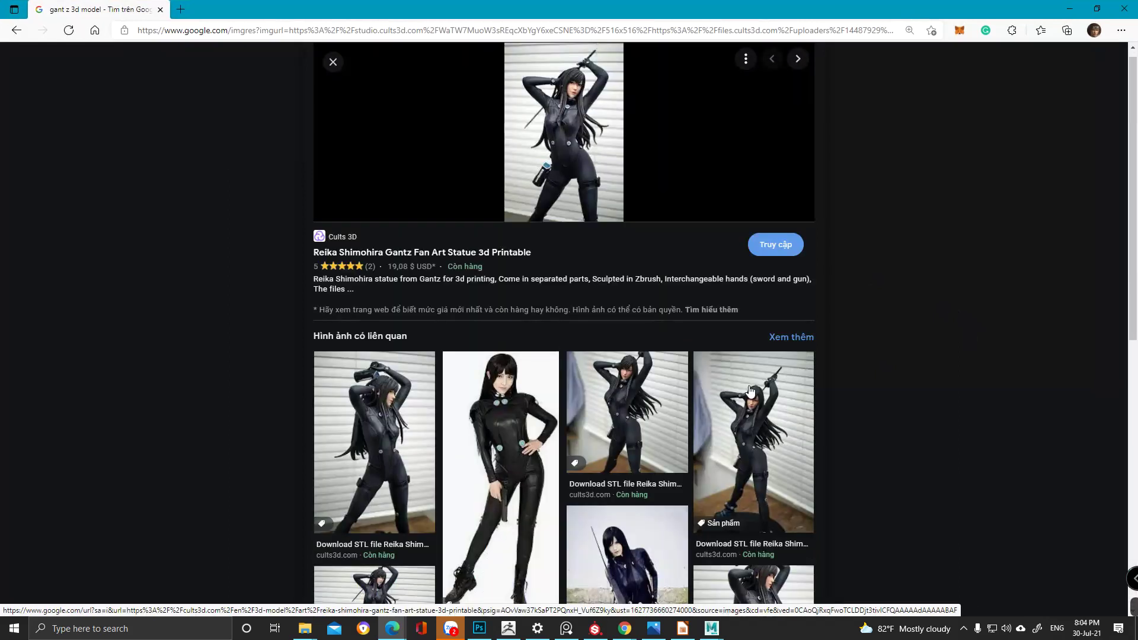
left_click(580, 150)
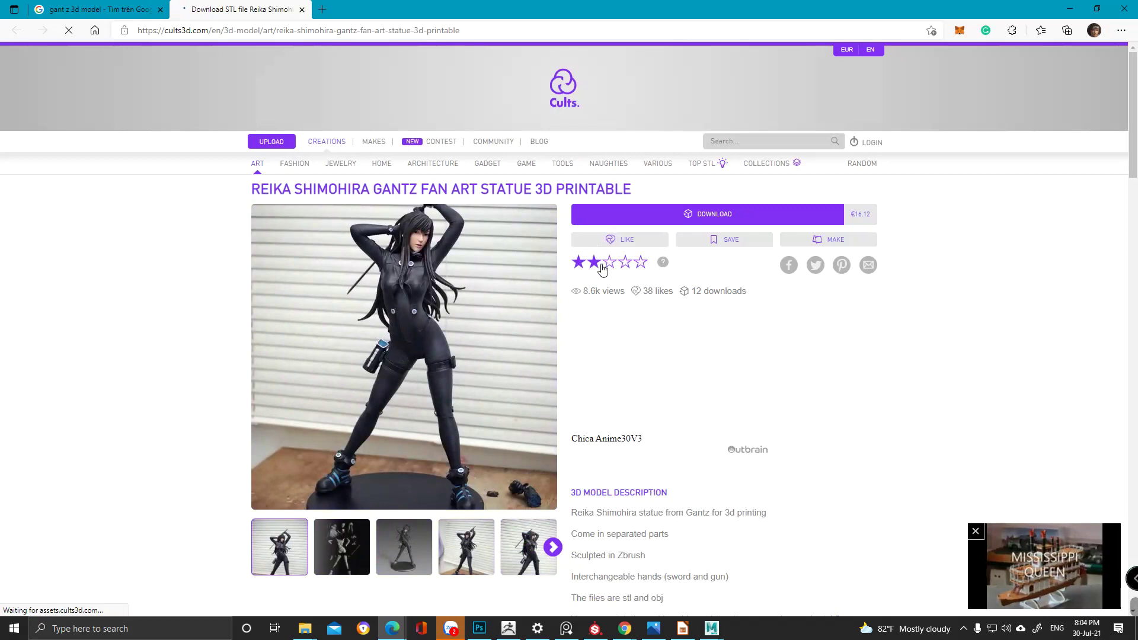
scroll(597, 274, "down", 7)
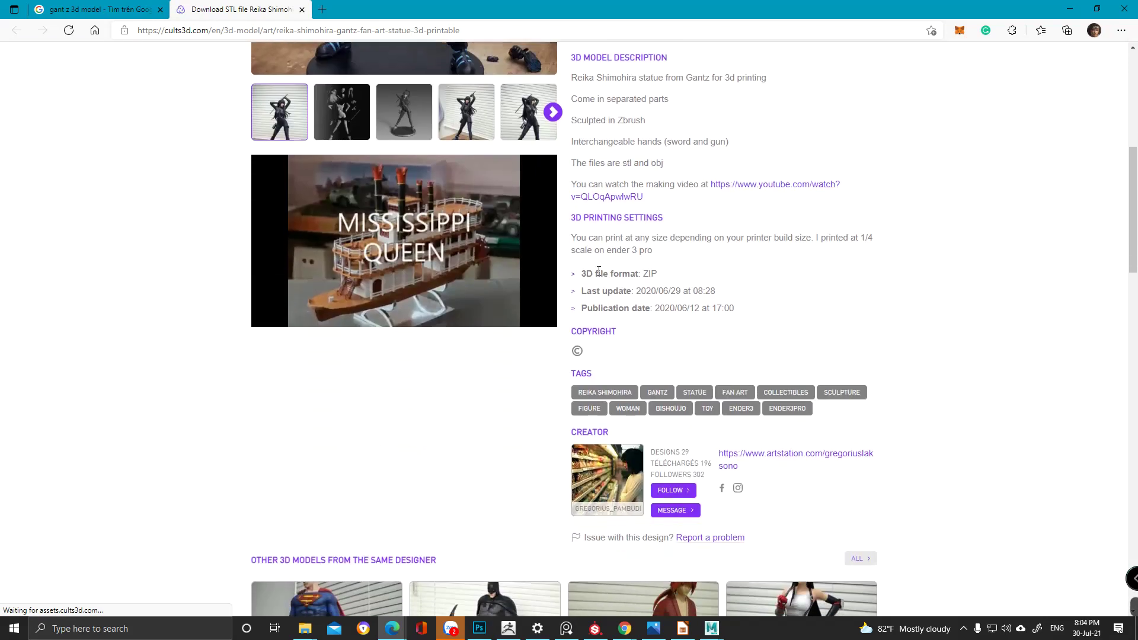
scroll(597, 275, "down", 5)
scroll(557, 253, "up", 5)
- Return to the image results and look through the related Gantz statue pictures, including the Pinterest Reika statue
left_click(93, 7)
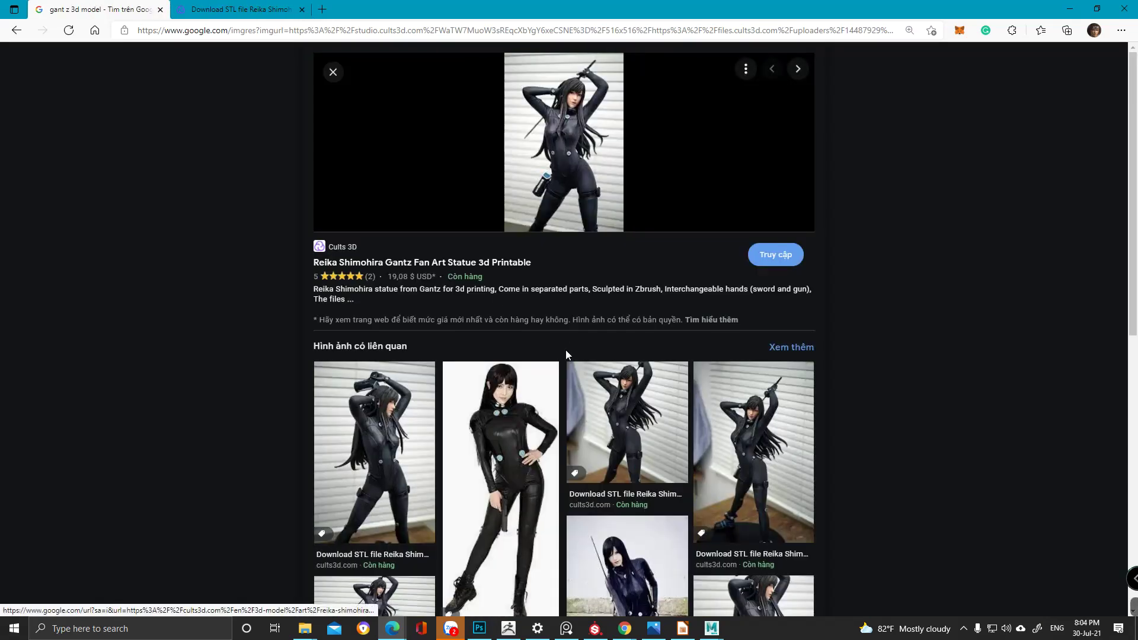
scroll(565, 352, "down", 5)
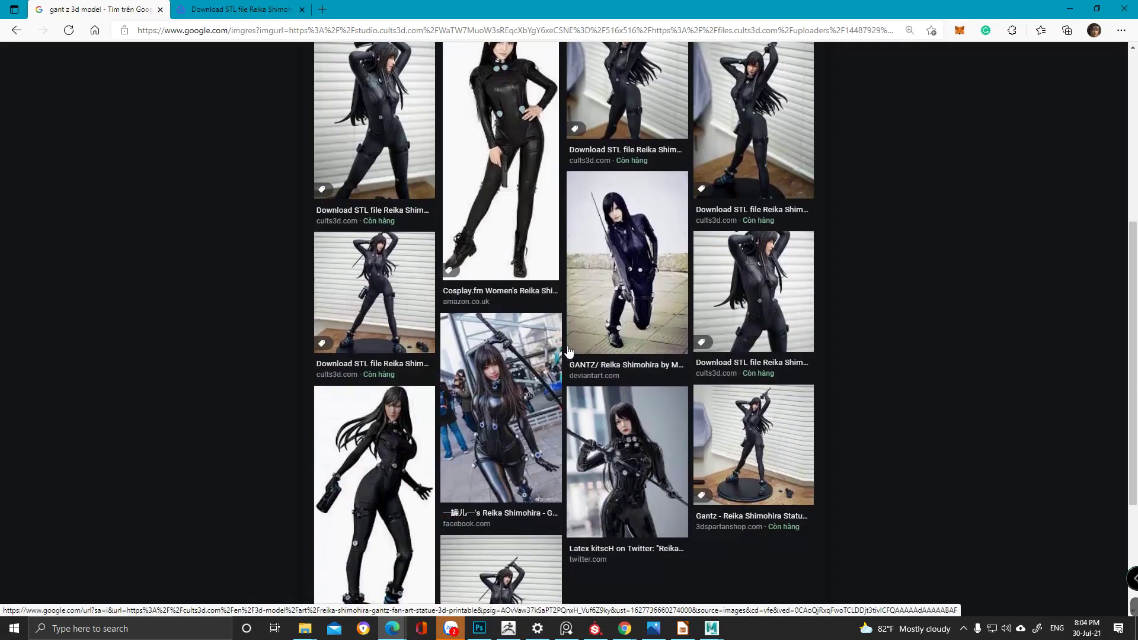
scroll(570, 349, "down", 3)
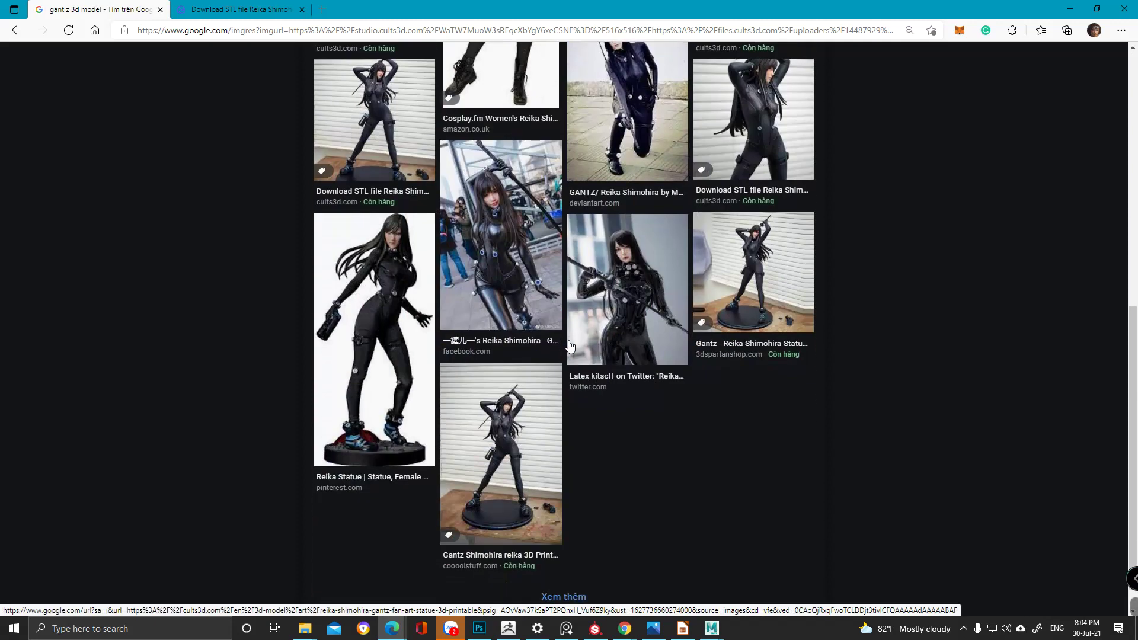
scroll(570, 347, "up", 1)
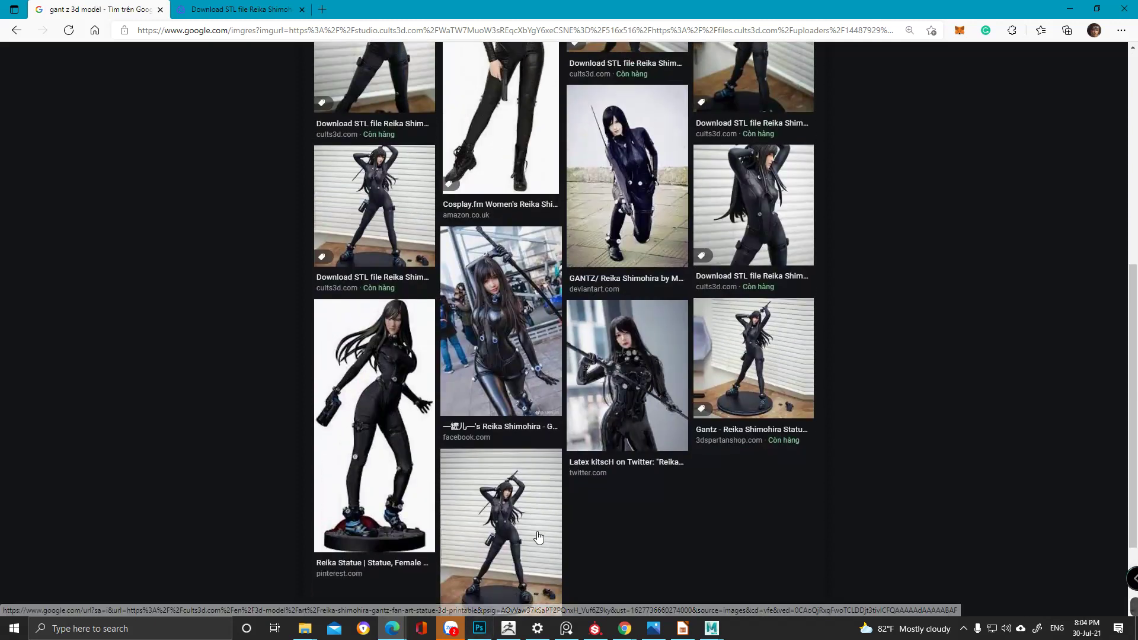
left_click(401, 428)
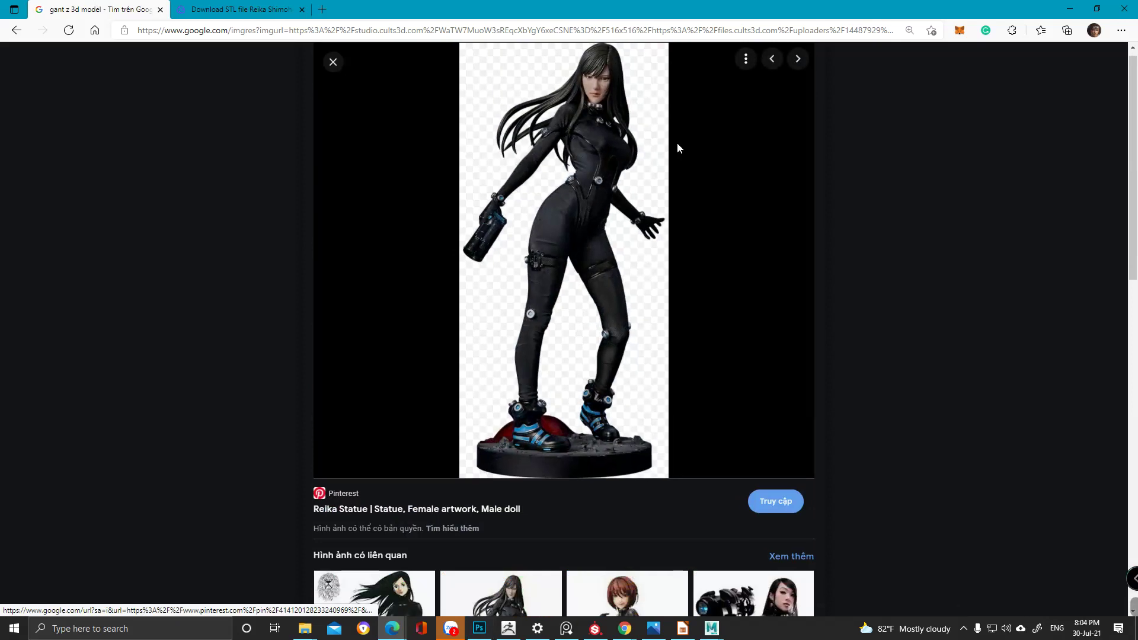
scroll(581, 257, "down", 6)
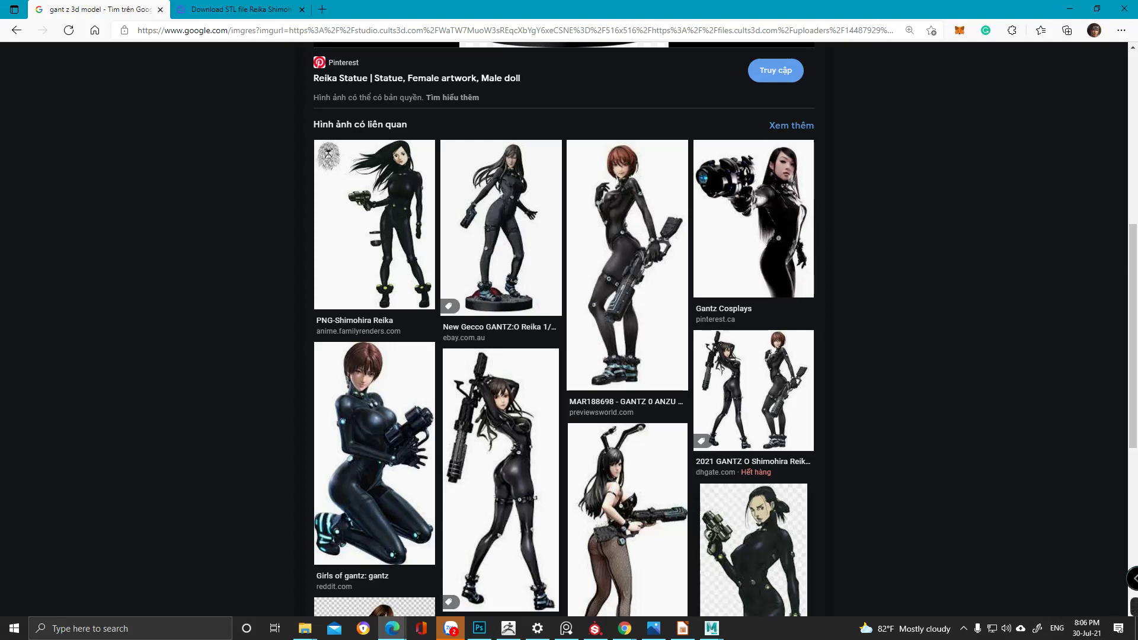
- Switch back to ZBrush and decimate the current cambodian_head1 subtool at 20% of decimation
key("alt+Tab")
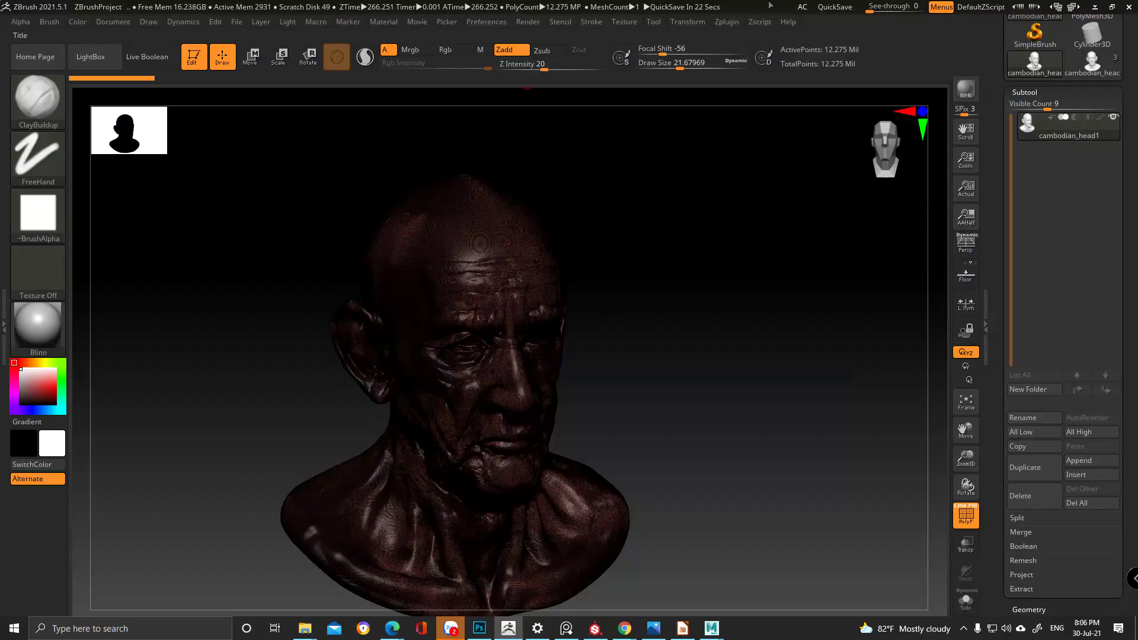
left_click(734, 22)
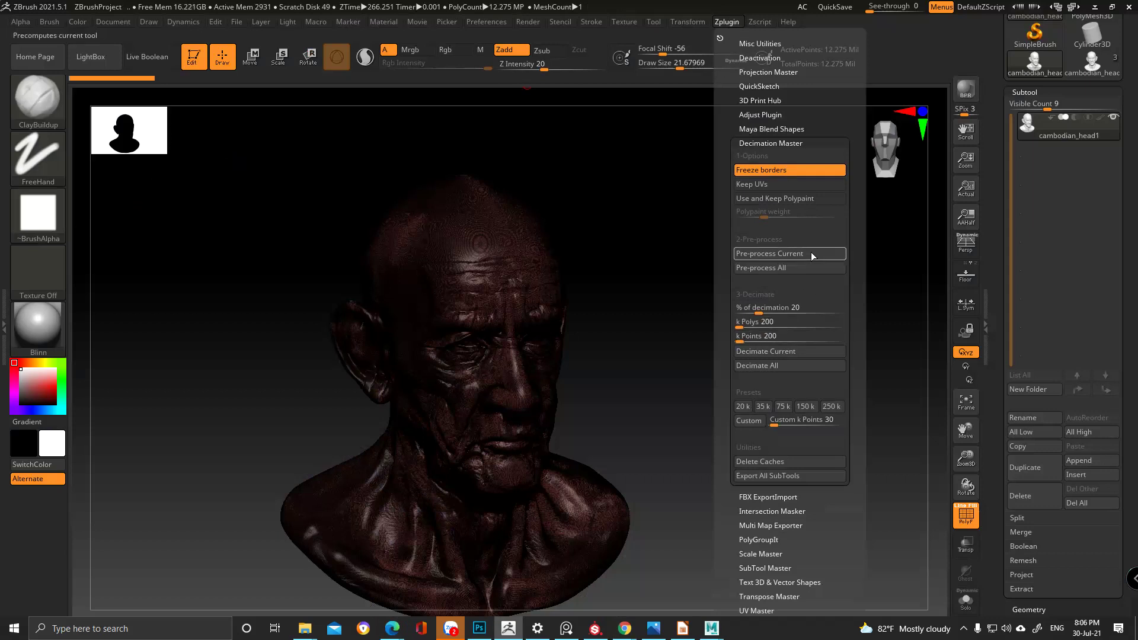
left_click(791, 349)
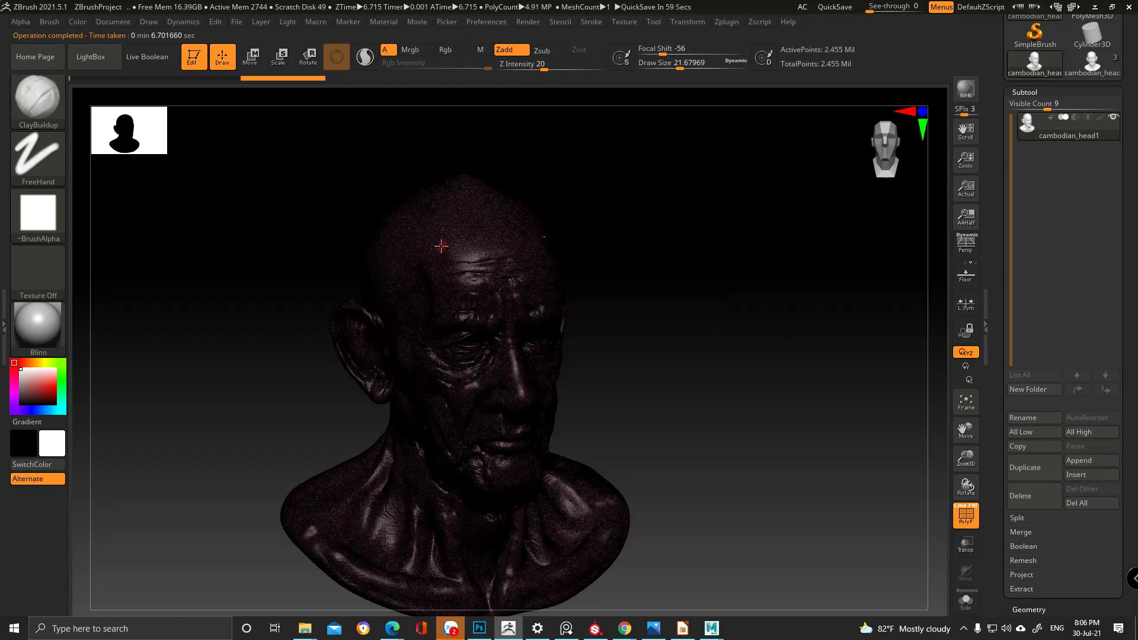
- Start exporting the decimated cambodian_head1 tool as an OBJ and reposition the export dialog
mouse_move(1069, 40)
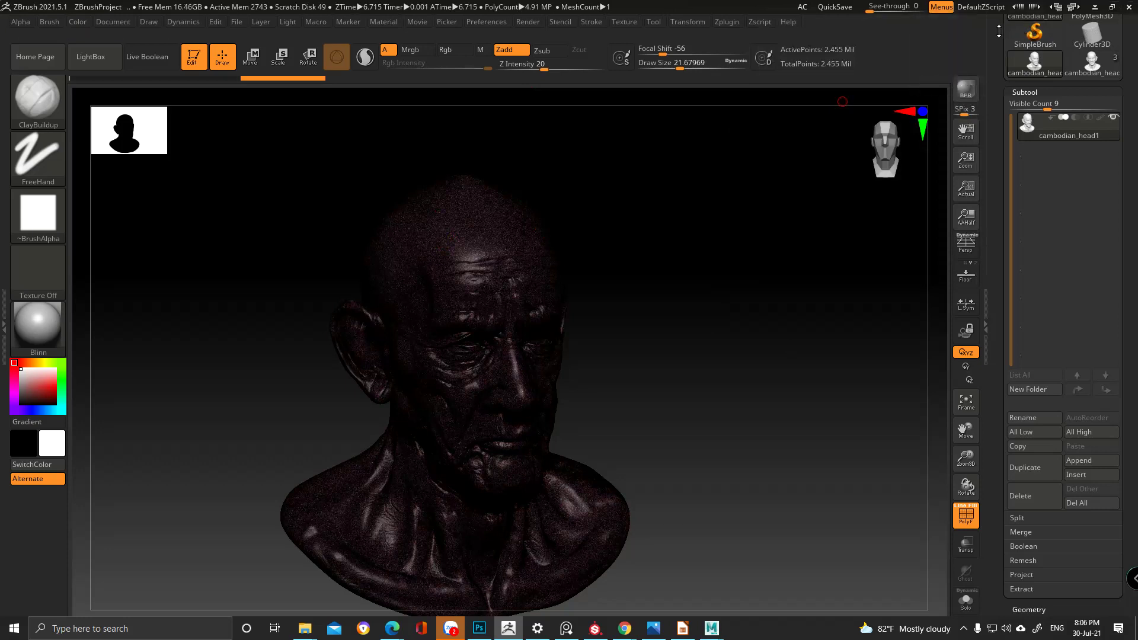
scroll(1097, 65, "up", 3)
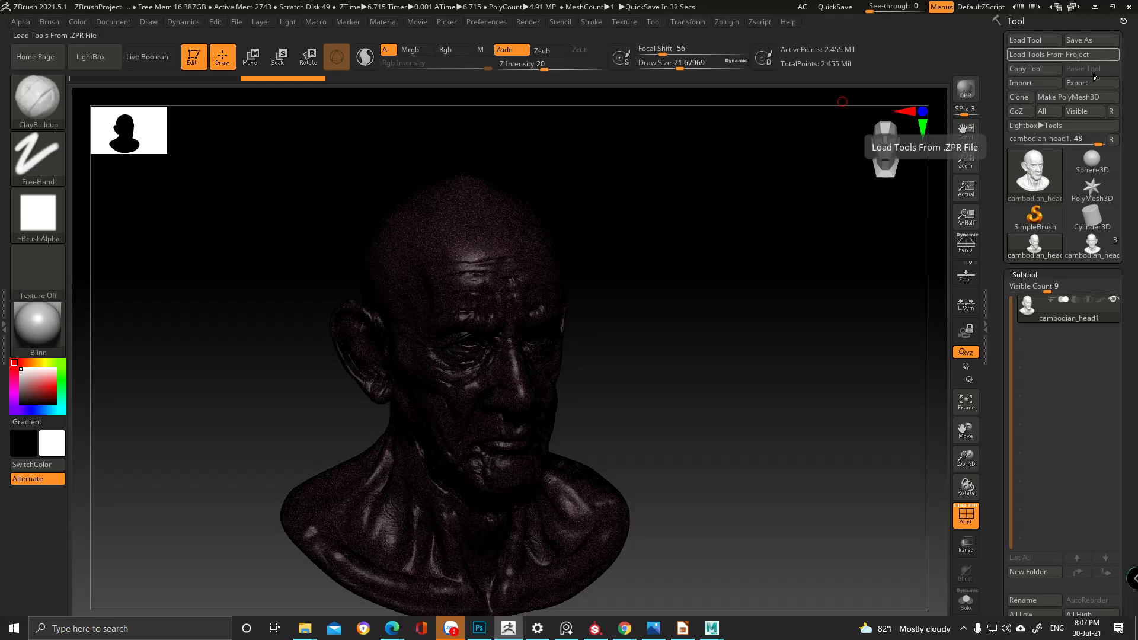
left_click(1090, 85)
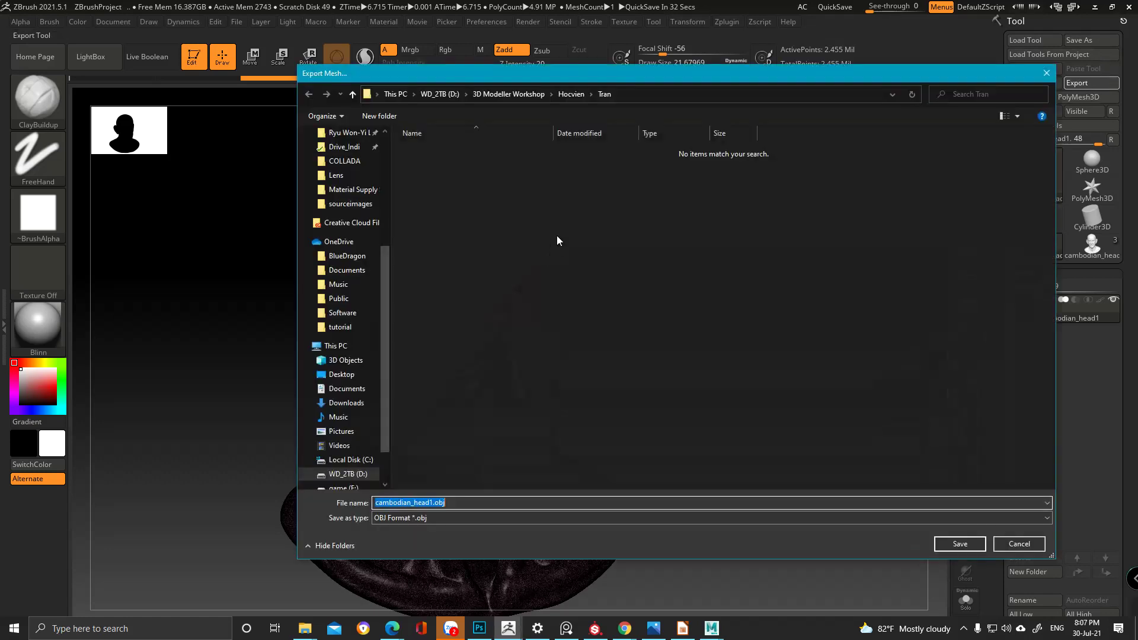
left_click_drag(385, 286, 414, 199)
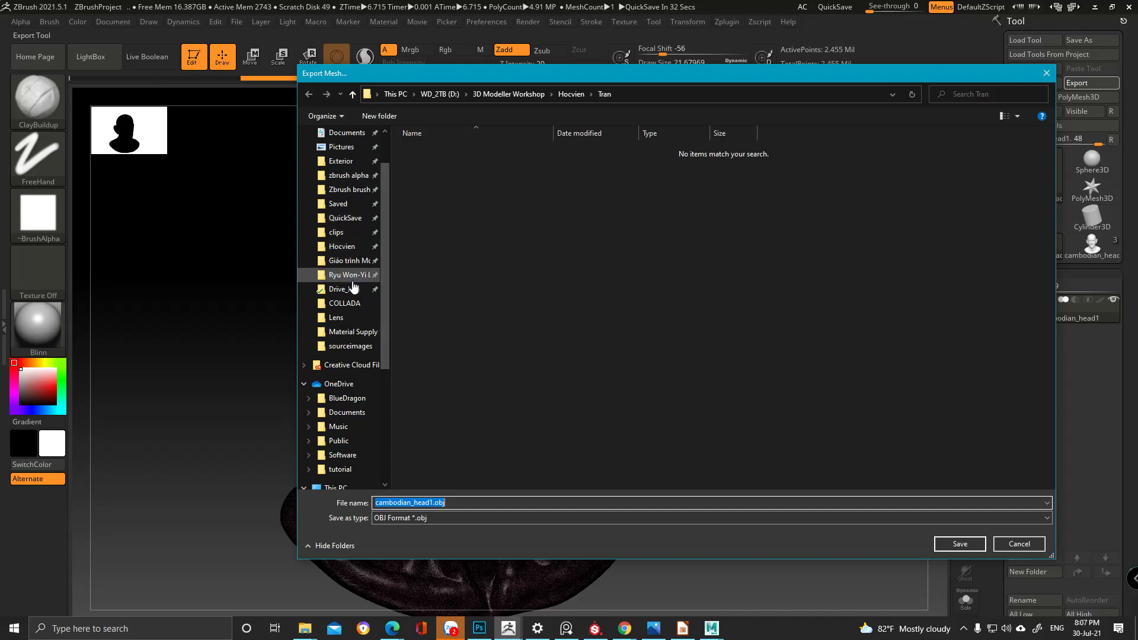
left_click_drag(496, 81, 474, 119)
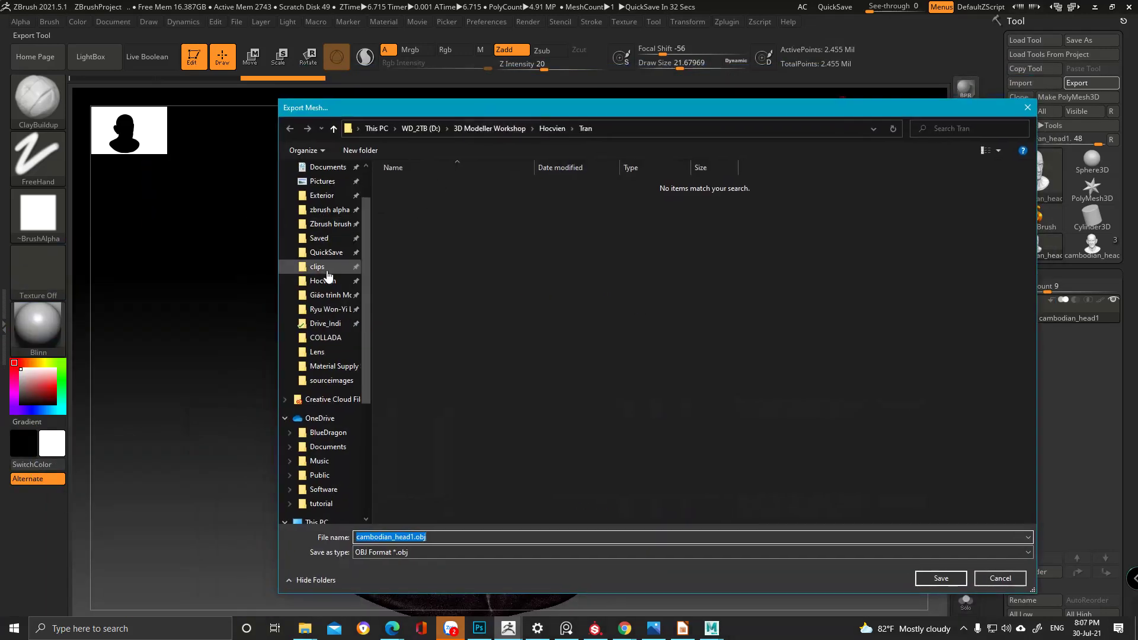
left_click_drag(462, 110, 429, 81)
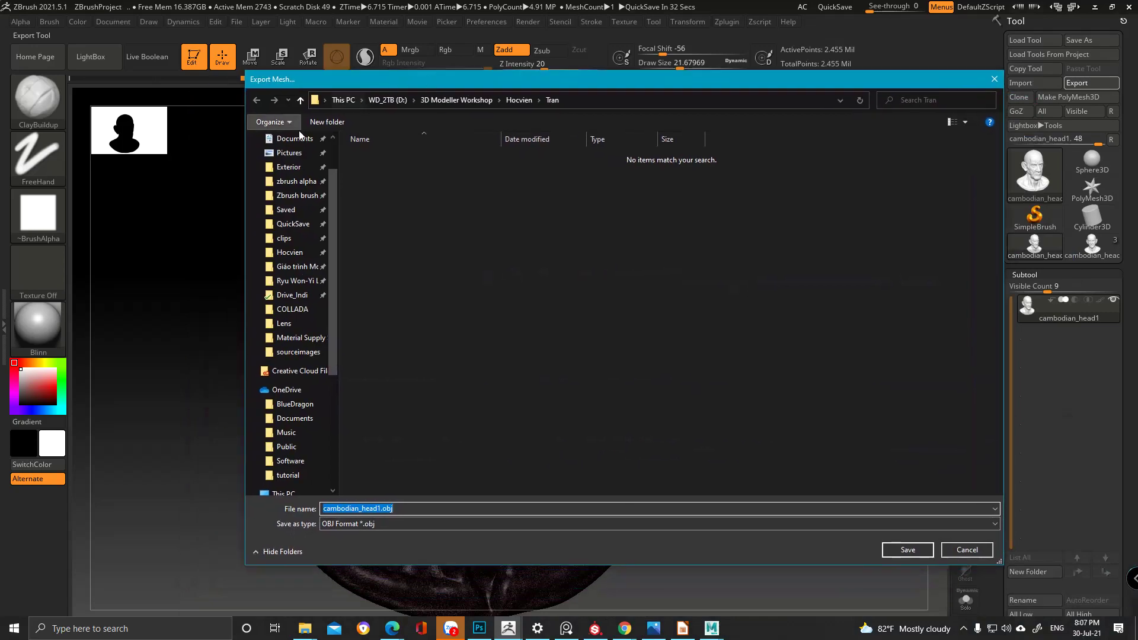
- In File Explorer, open the Cambodian_head folder inside Giáo trình Modeling\Zbrush and select its full path
mouse_move(304, 629)
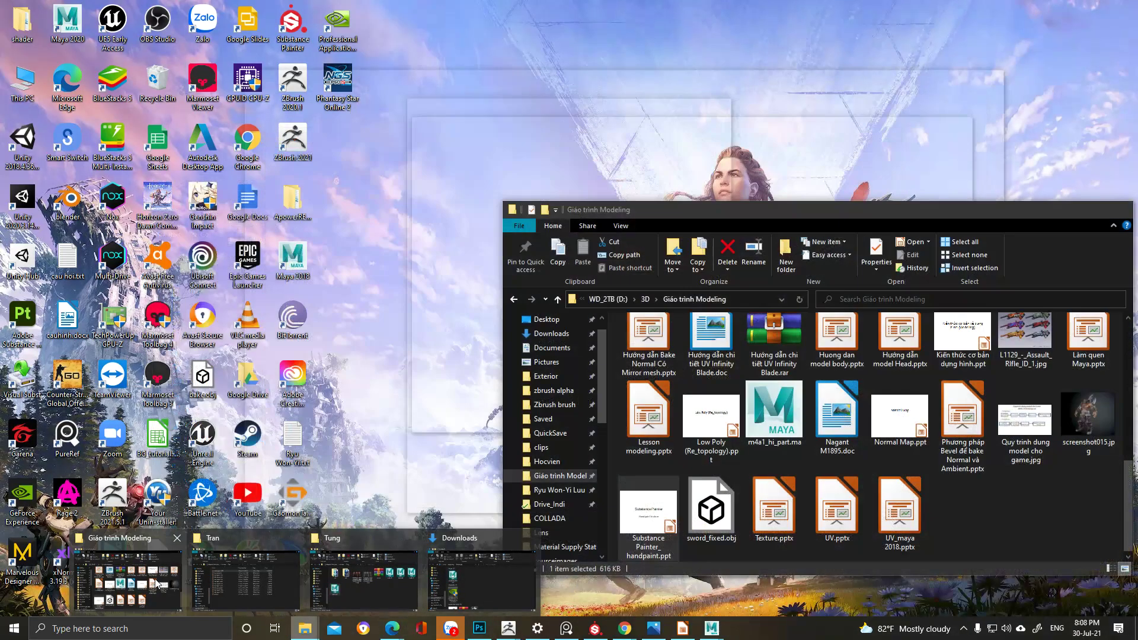
left_click(157, 584)
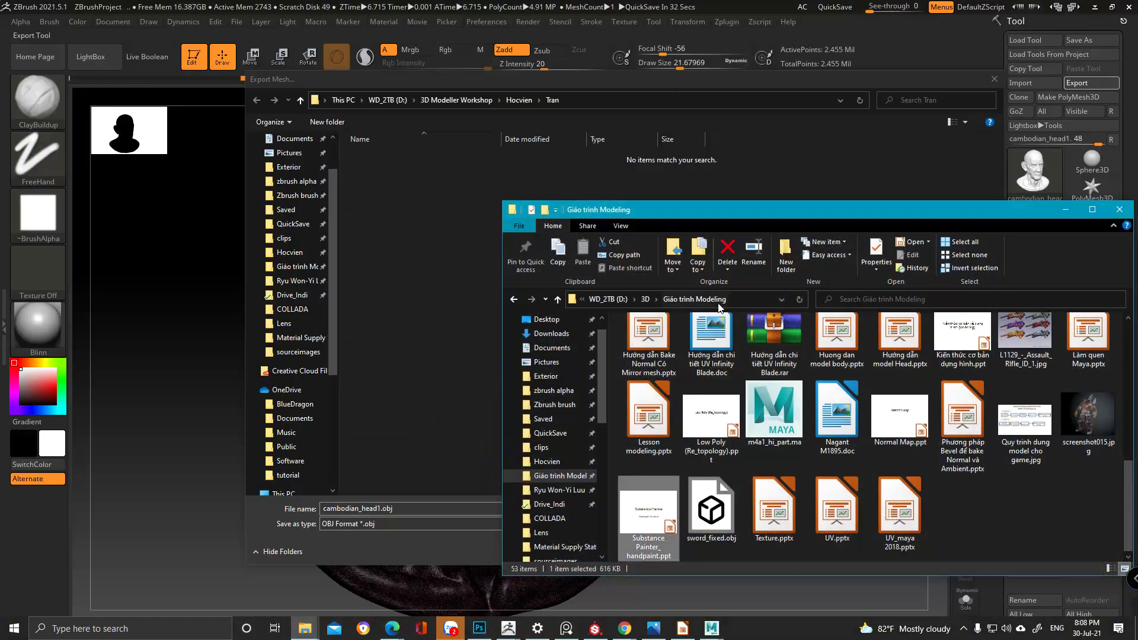
left_click(649, 300)
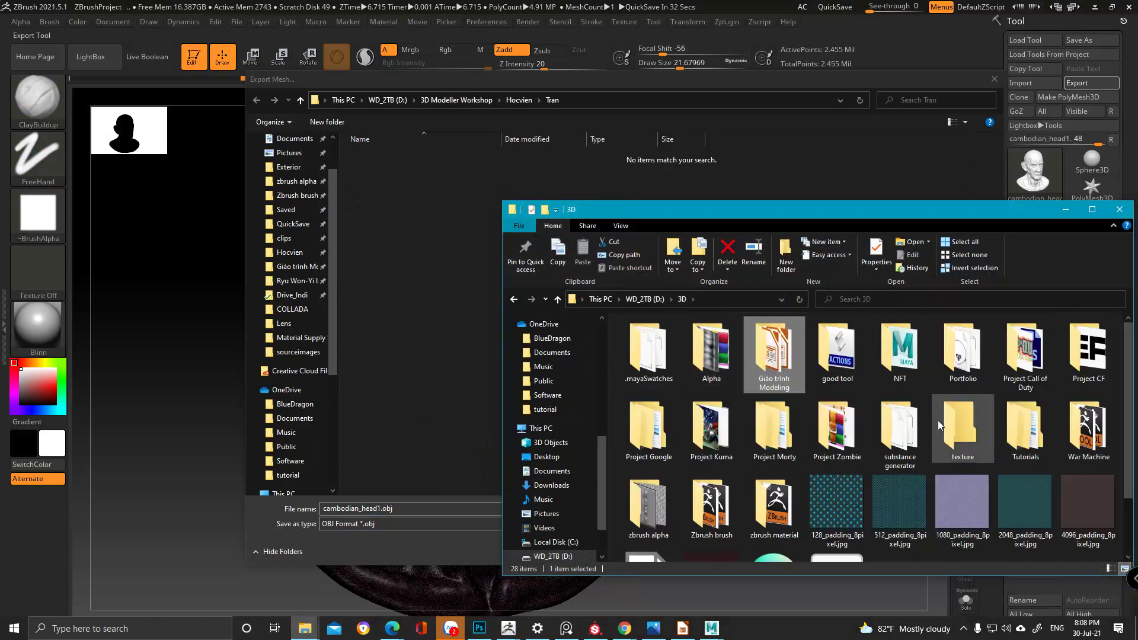
double_click(774, 355)
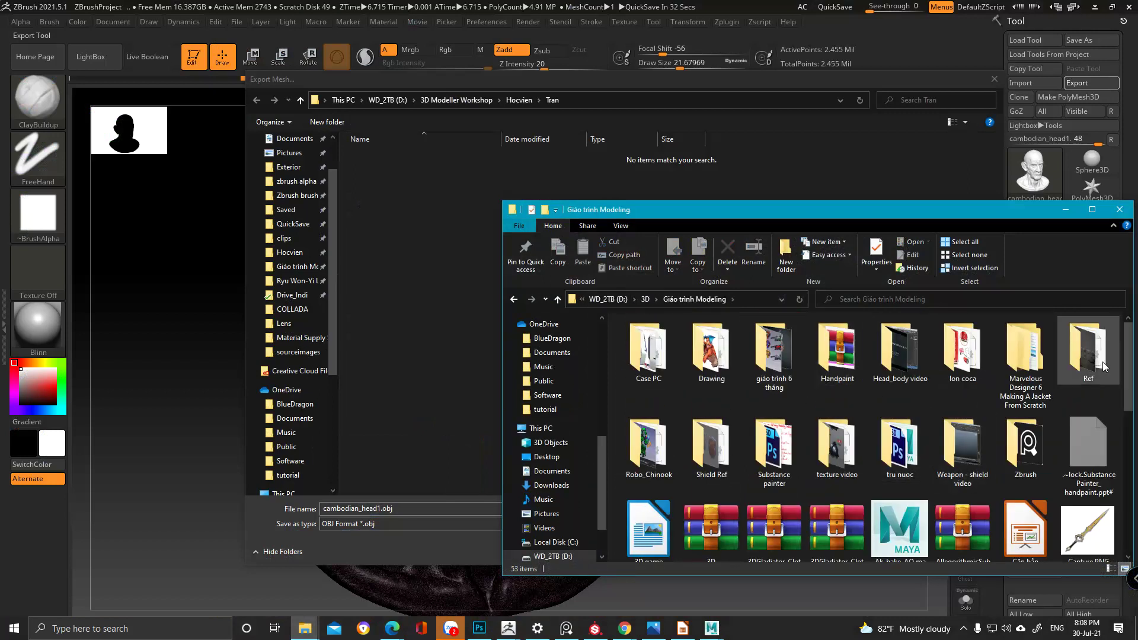
double_click(1026, 446)
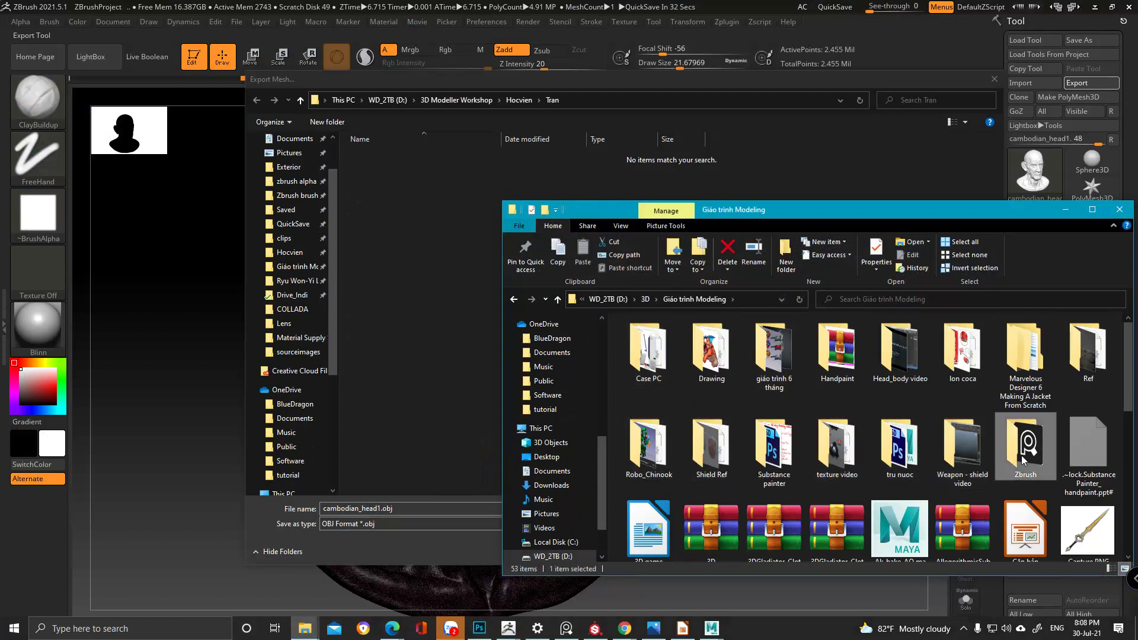
double_click(711, 354)
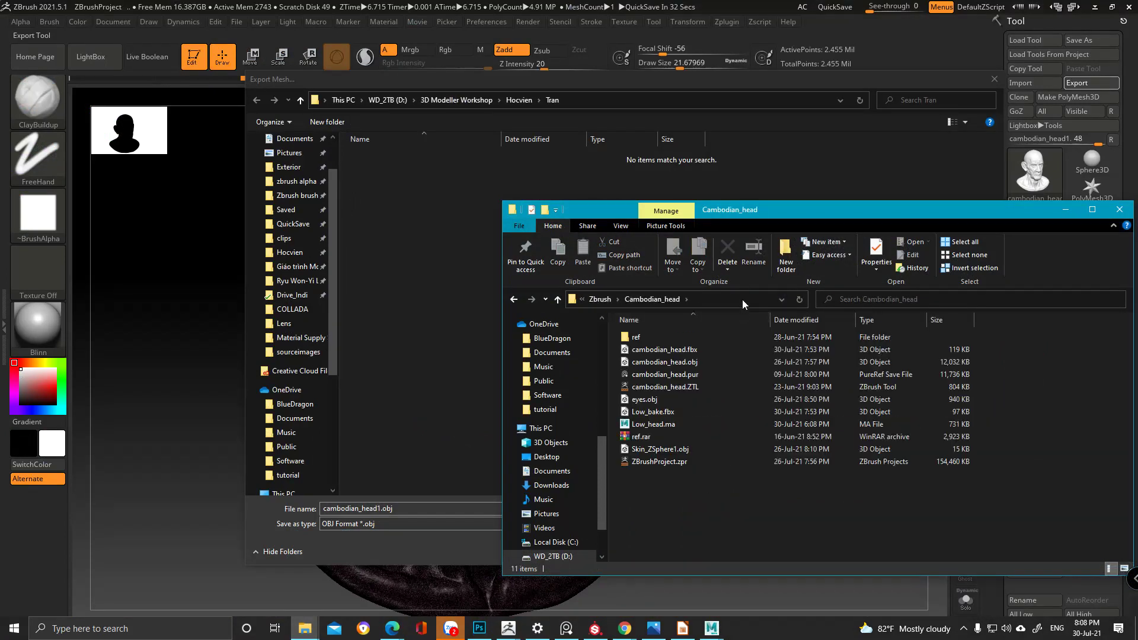
left_click(744, 299)
left_click(604, 100)
left_click(604, 100)
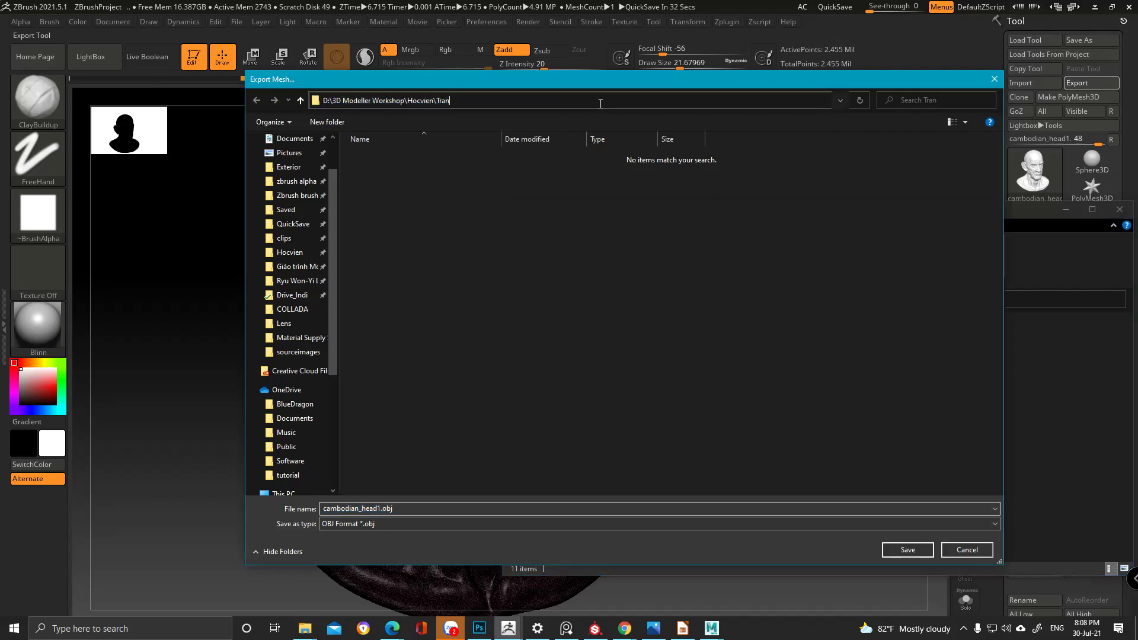
type("D:\\3D\\Giáo trình Modeling\\Zbrush\\Cambodian_head")
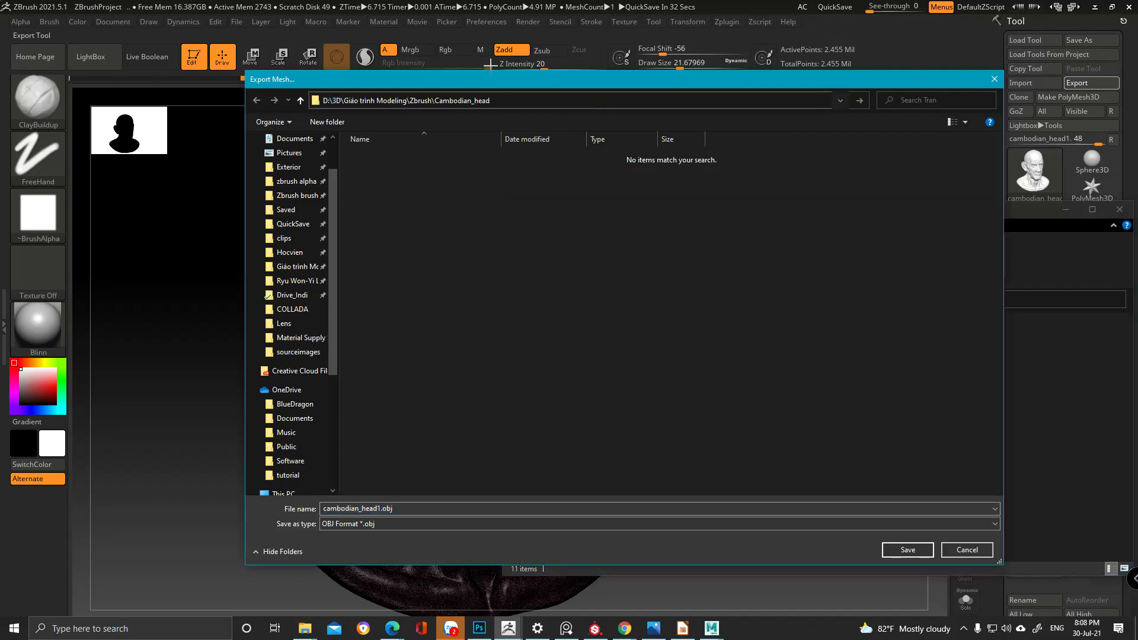
key("Return")
double_click(415, 509)
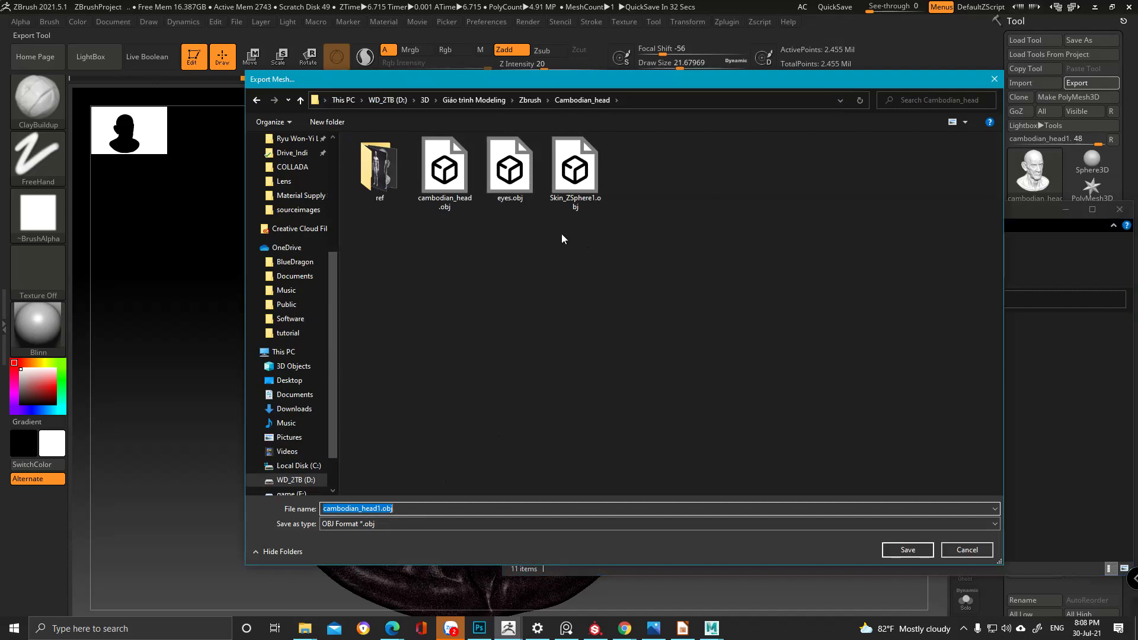
left_click(424, 524)
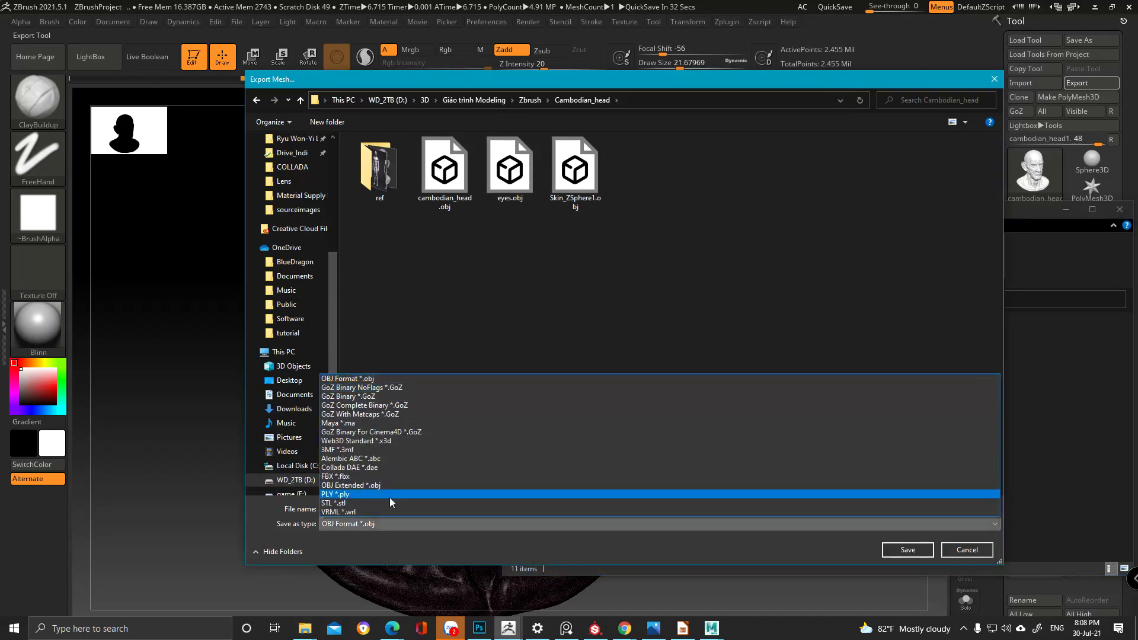
left_click(600, 289)
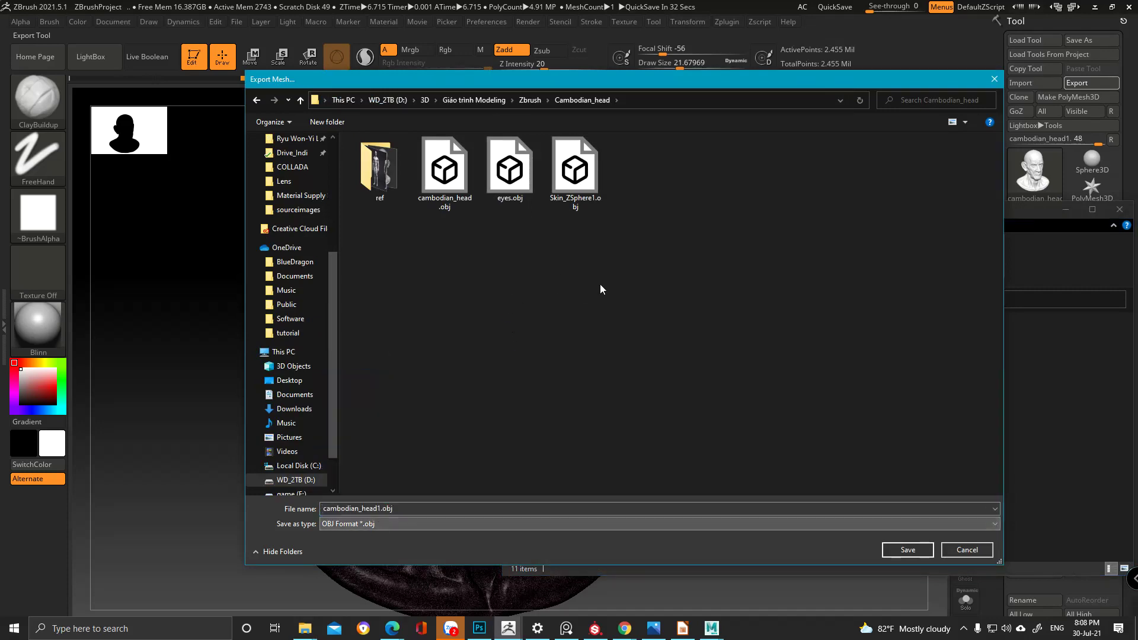
left_click(966, 550)
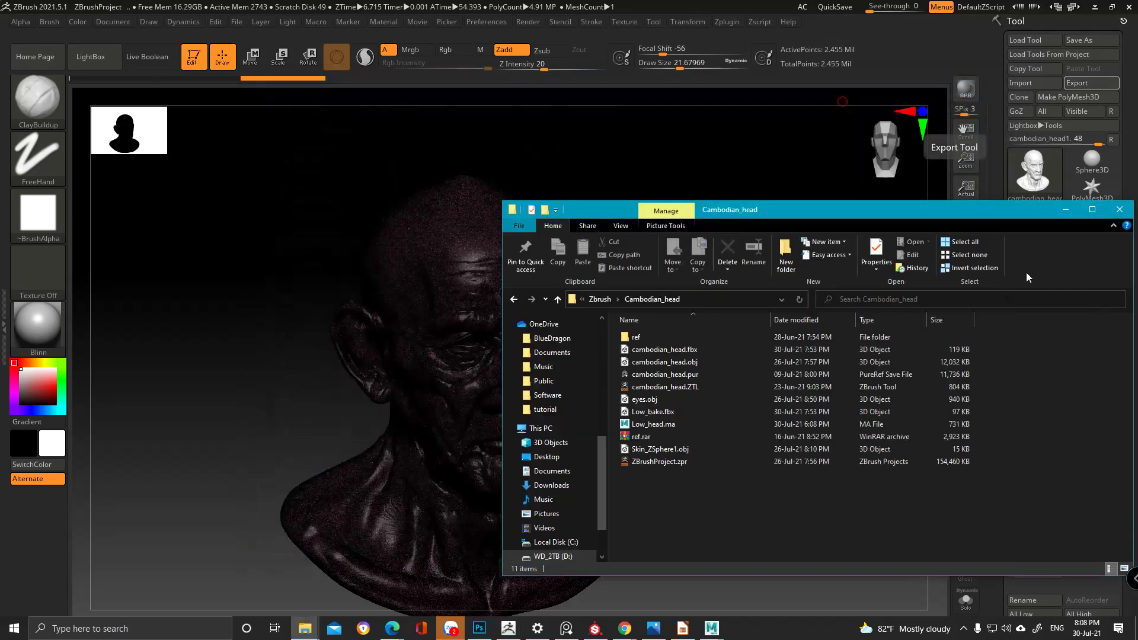
- Close the File Explorer window and check the scale and offset values in the tool's export settings
left_click(1117, 211)
left_click_drag(1113, 168, 1101, 305)
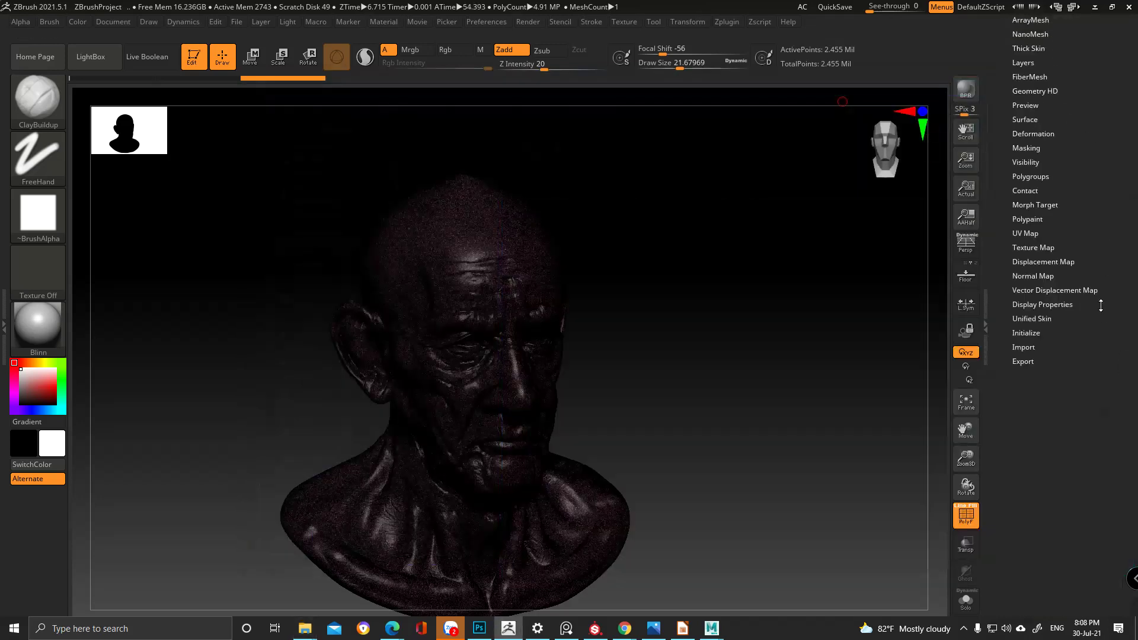
left_click(1024, 362)
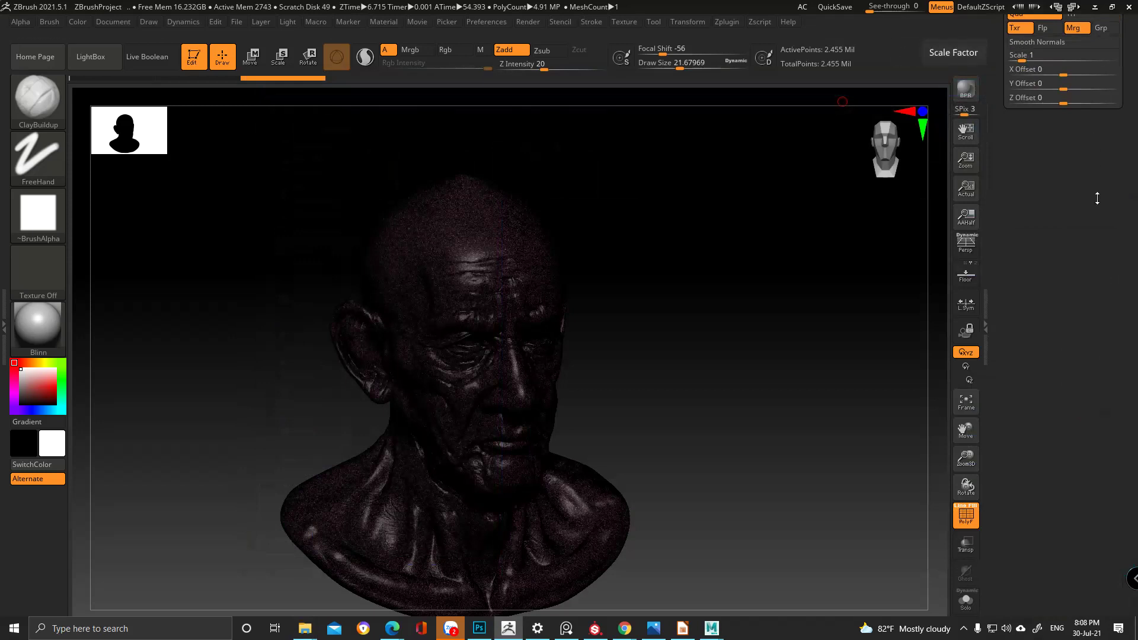
scroll(1097, 199, "up", 5)
- Export the decimated cambodian_head1 tool as an OBJ named High into D:\3D\Giáo trình Modeling\Zbrush\Cambodian_head
left_click(1091, 82)
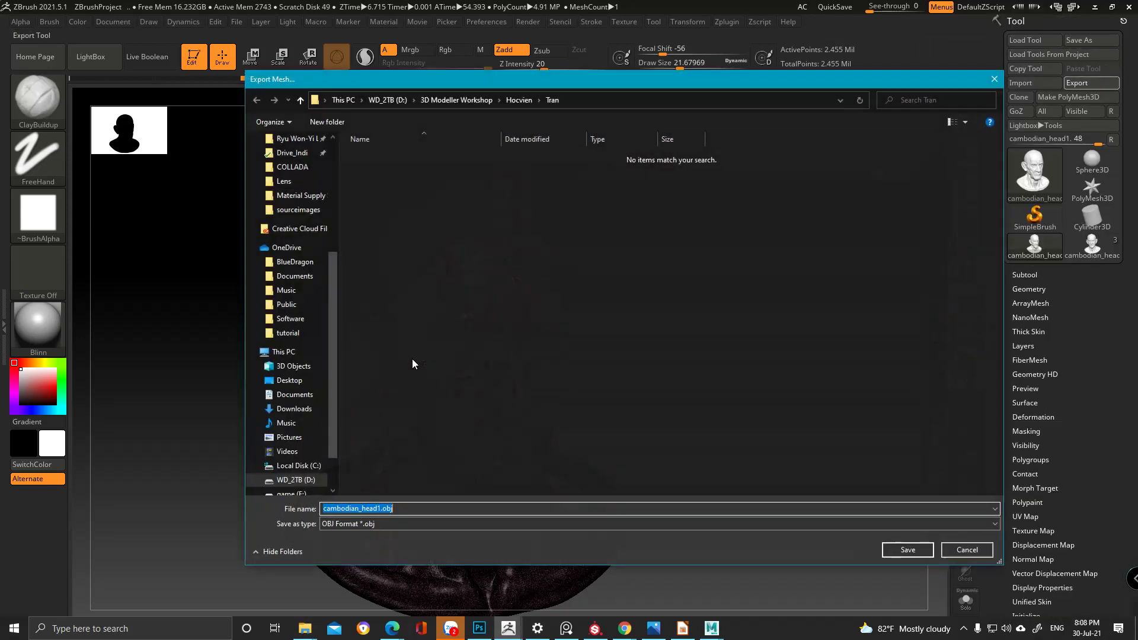
left_click(591, 95)
type("D:\\3D\\Giáo trình Modeling\\Zbrush\\Cambodian_head")
key("Return")
left_click(409, 509)
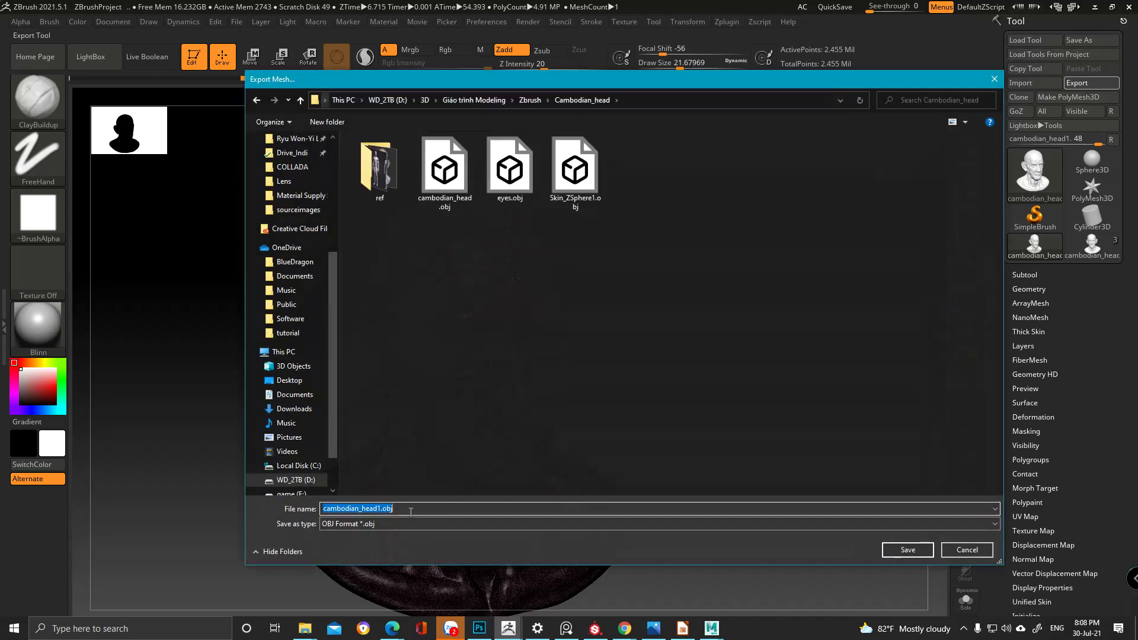
type("High")
key("Return")
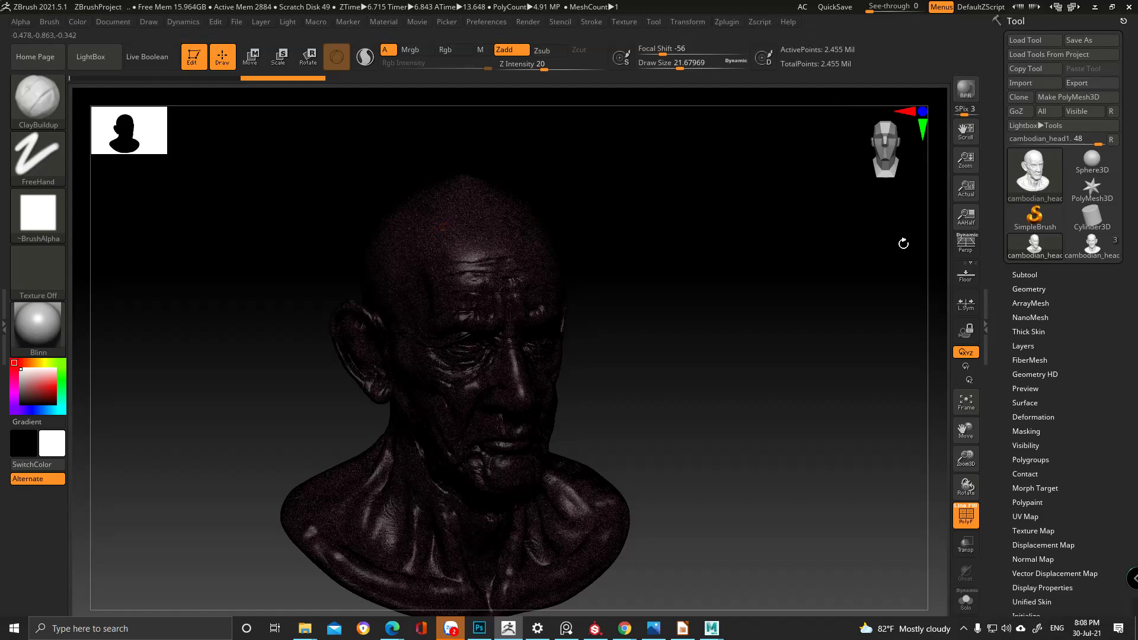
- Switch to Substance Painter and set the new project's document resolution to 2048
left_click(594, 628)
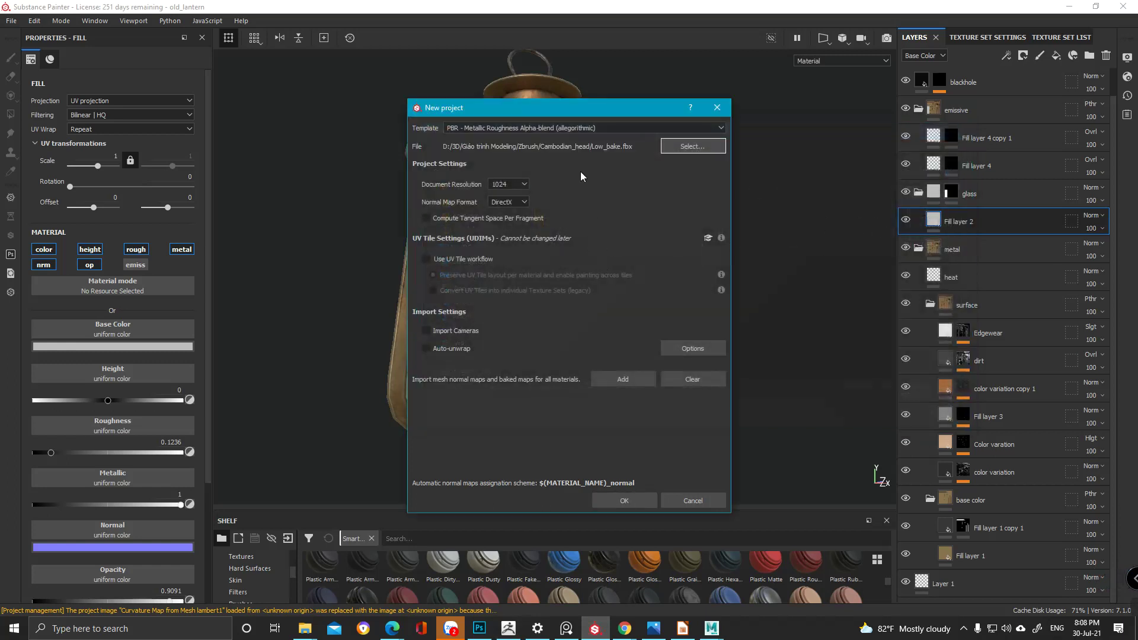
left_click(498, 226)
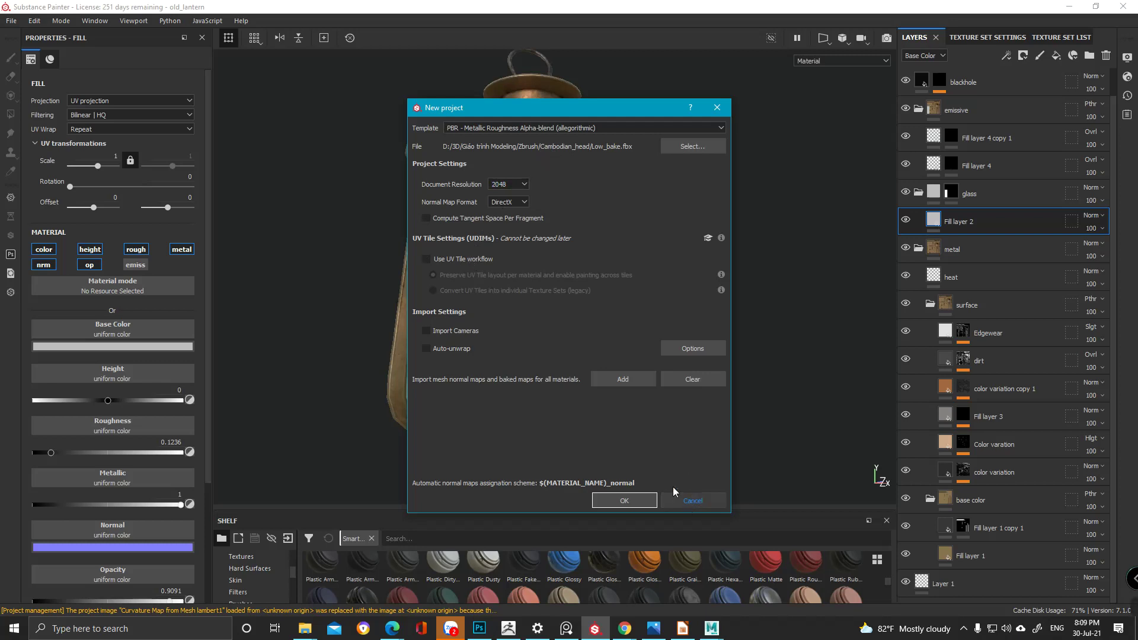
- Switch to Maya, minimize the UV Toolkit, then unhide the Low mesh and isolate it in the viewport
left_click(711, 627)
left_click(751, 566)
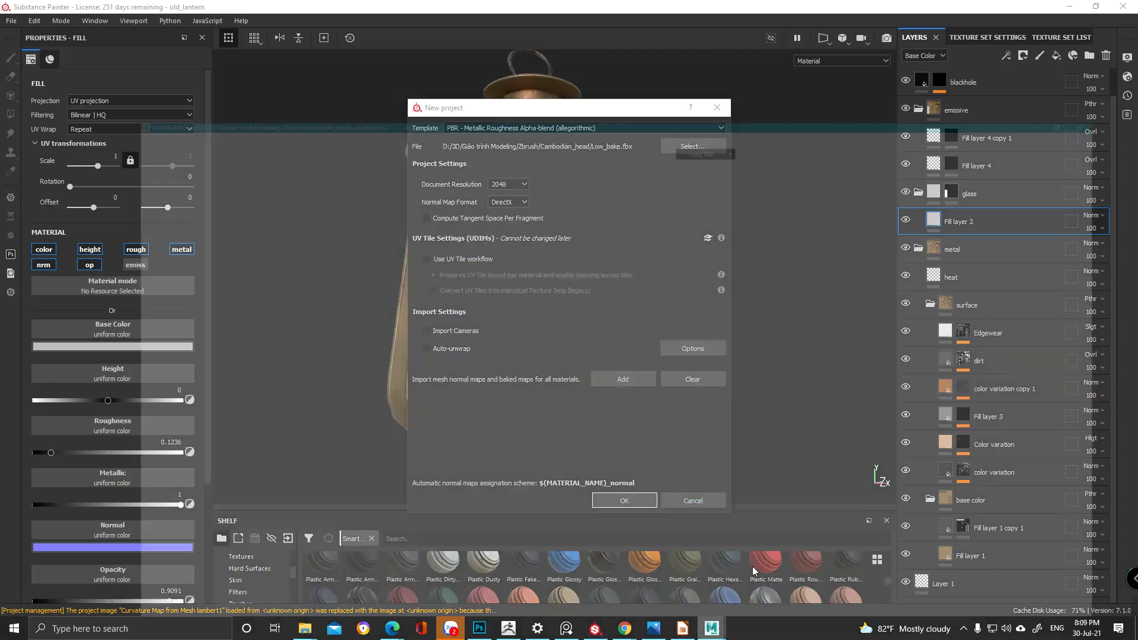
mouse_move(462, 214)
left_mouse_down("alt")
mouse_move(442, 214)
mouse_move(498, 291)
left_mouse_up("alt")
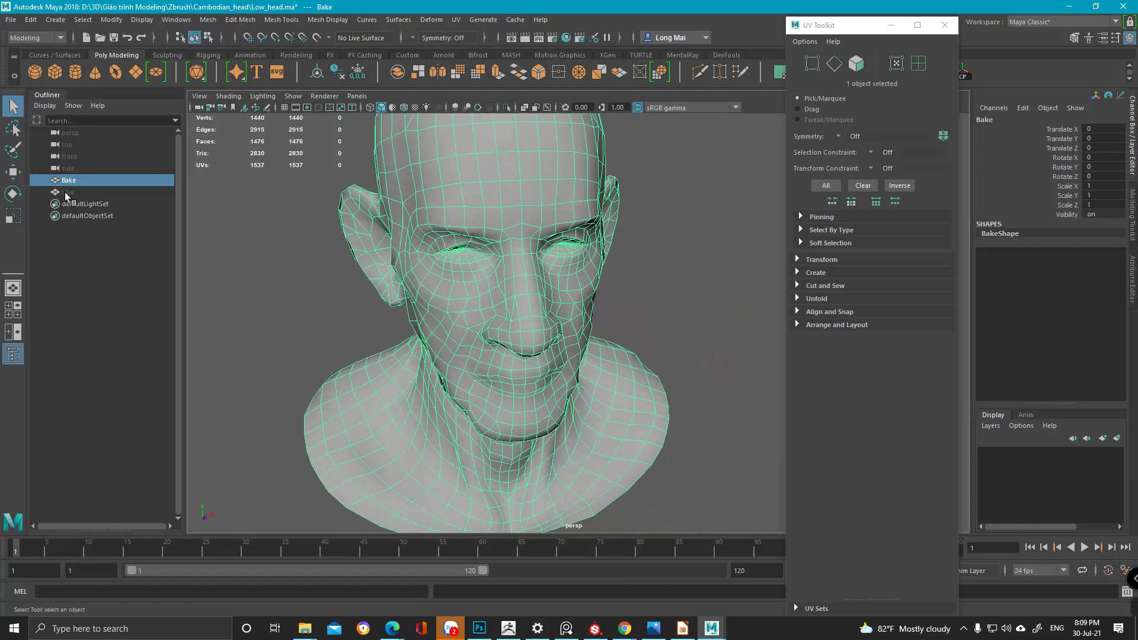
left_click(63, 195)
mouse_move(546, 253)
left_mouse_down("alt")
mouse_move(606, 252)
mouse_move(534, 241)
left_mouse_up("alt")
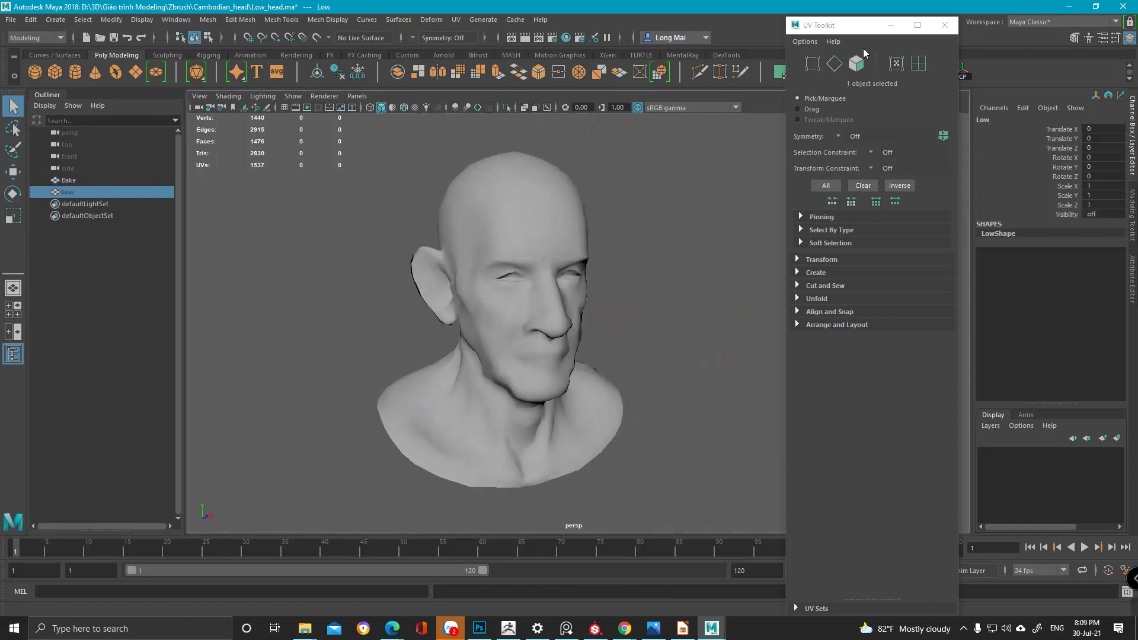
left_click(891, 25)
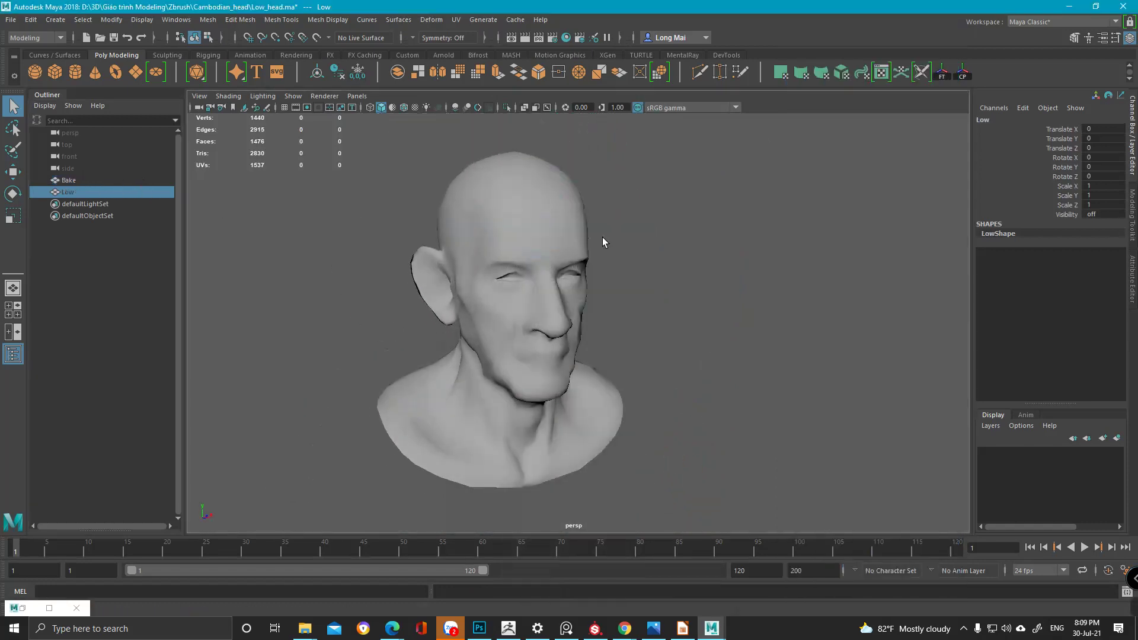
key("h")
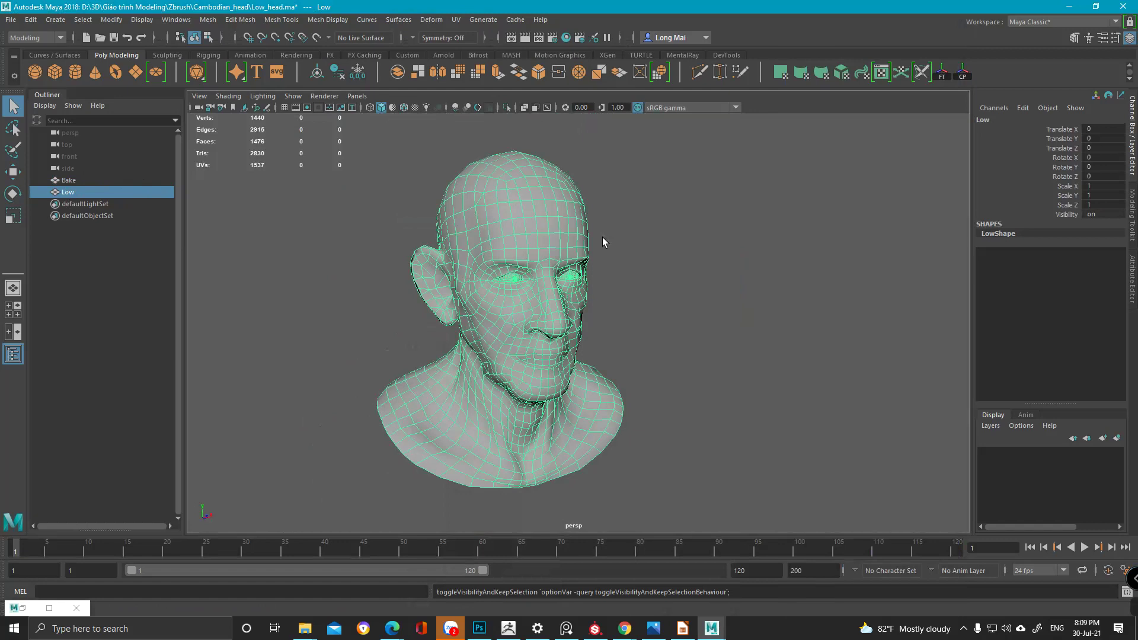
left_click(504, 108)
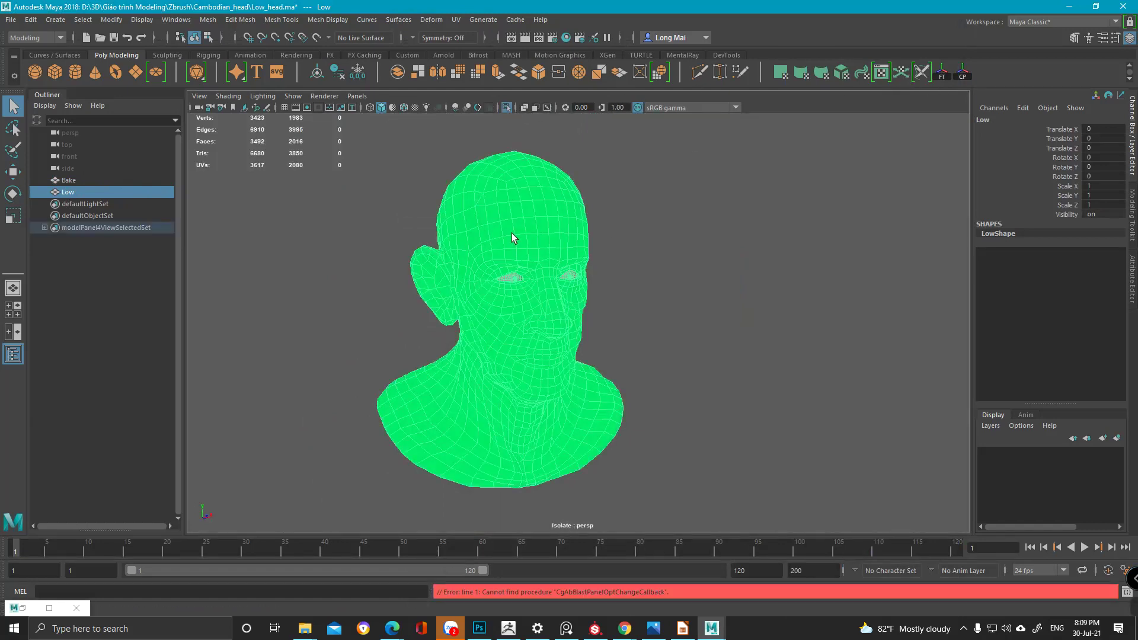
left_click_drag(511, 233, 487, 232, "alt")
right_click(487, 231)
mouse_move(492, 569)
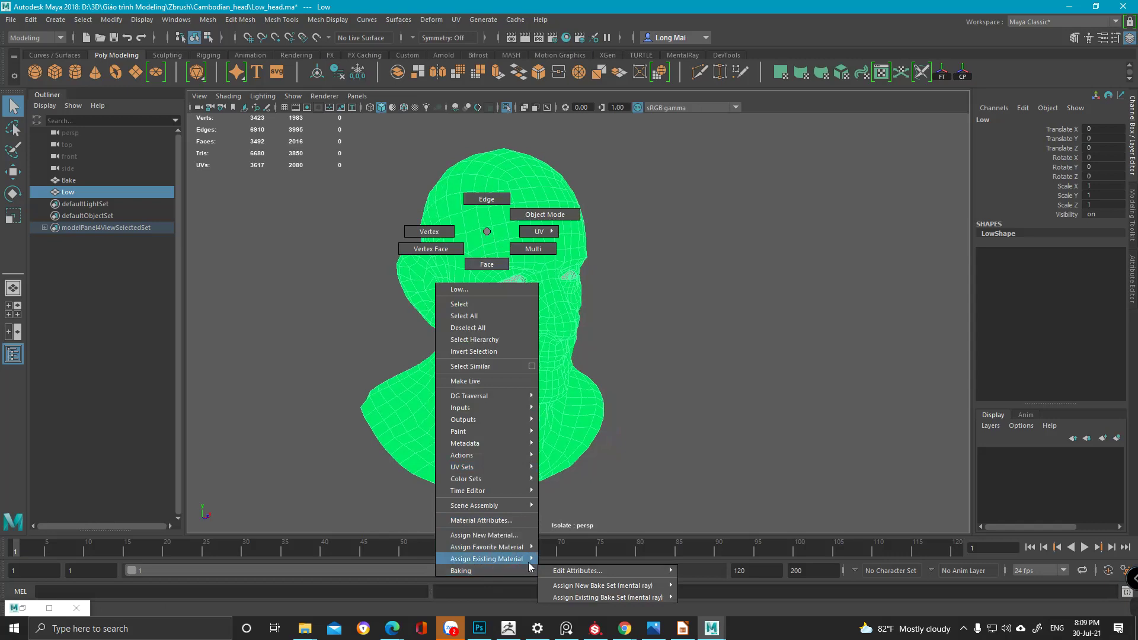
left_click(730, 303)
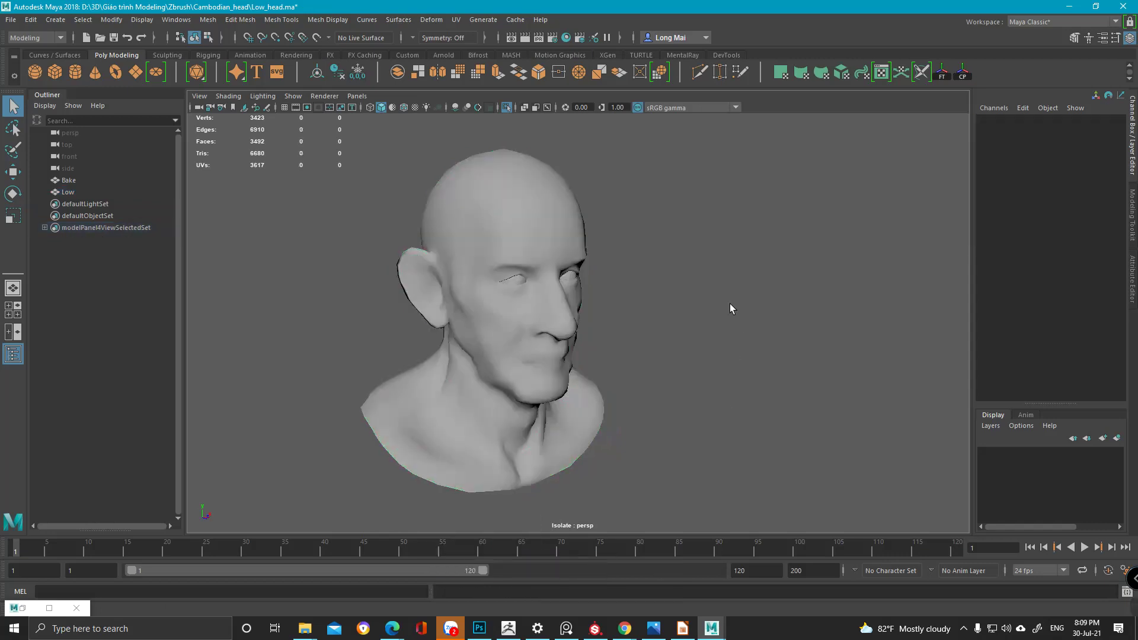
- Select the Low mesh, open its UVs in the UV Editor and place the editor beside the model
left_click(493, 243)
left_click(881, 72)
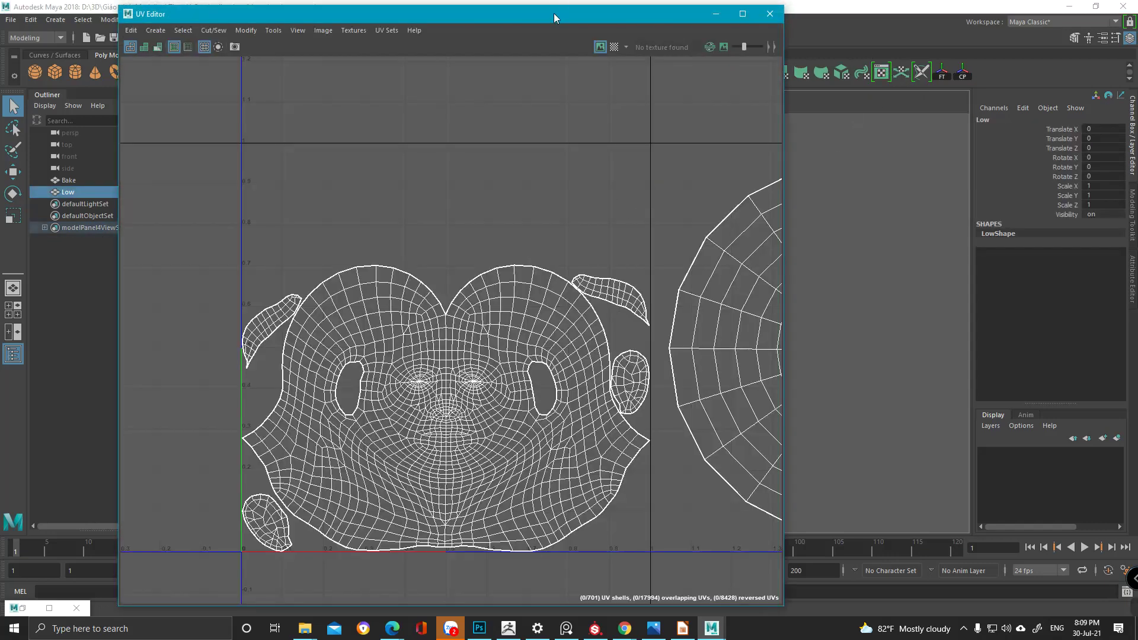
left_click_drag(554, 13, 777, 326)
scroll(676, 267, "down", 3)
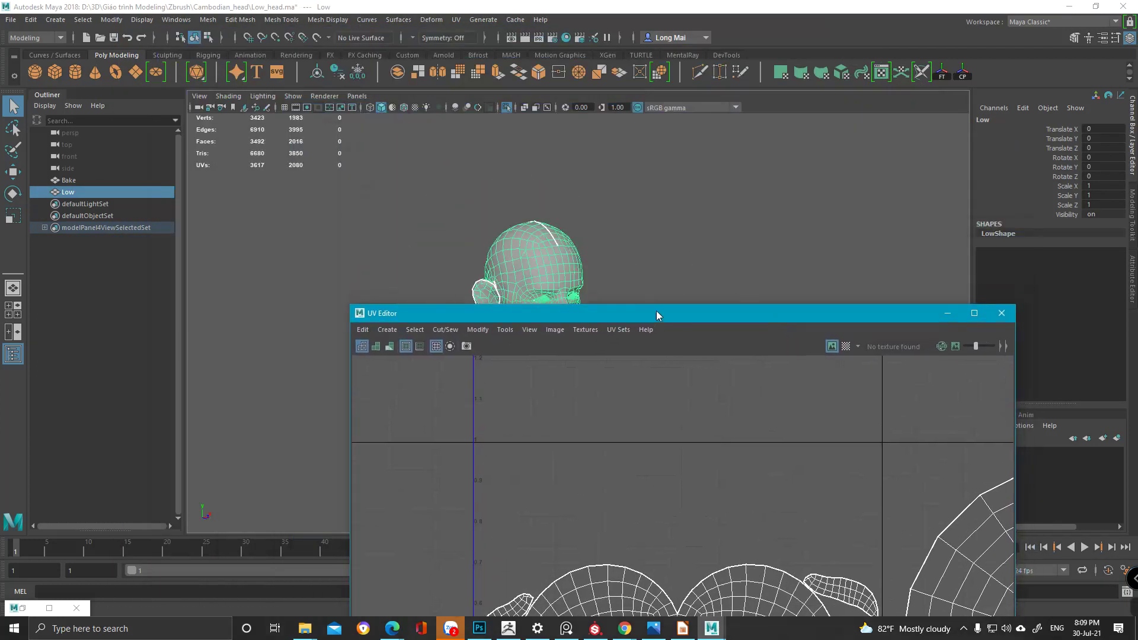
left_click_drag(654, 311, 823, 112)
middle_click_drag(418, 276, 256, 270, "alt")
scroll(838, 348, "down", 2)
middle_click_drag(955, 358, 737, 306, "alt")
scroll(829, 300, "down", 1)
middle_click_drag(829, 301, 904, 313, "alt")
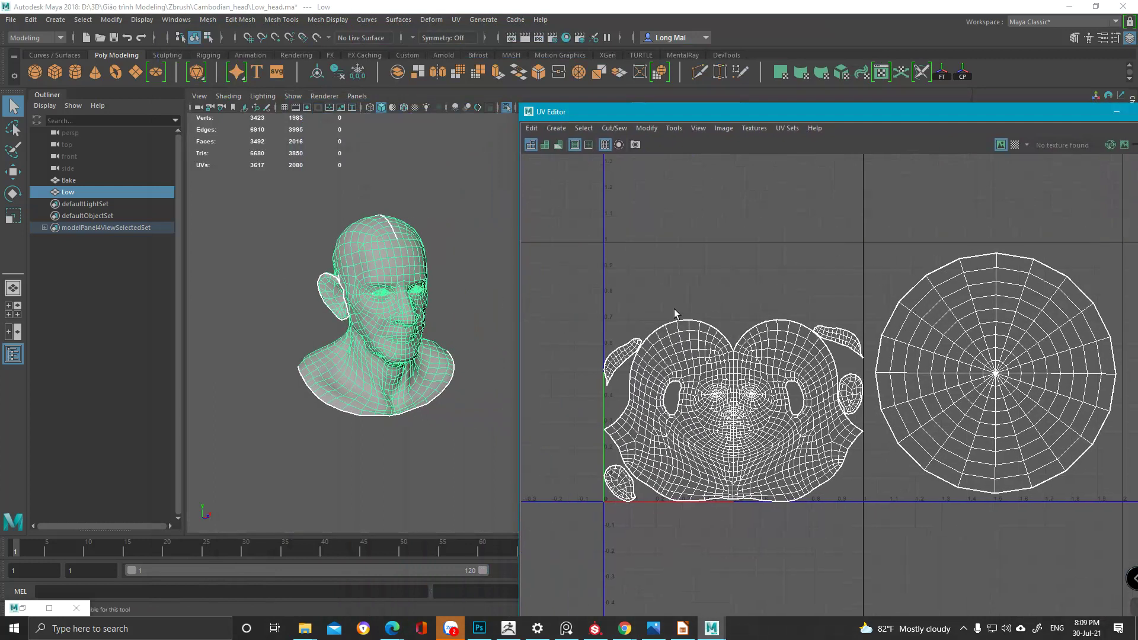
- Examine how the Low mesh's head shells and the circular shell are distributed across the two neighbouring UV tiles
left_click_drag(603, 240, 862, 500)
scroll(858, 497, "down", 3)
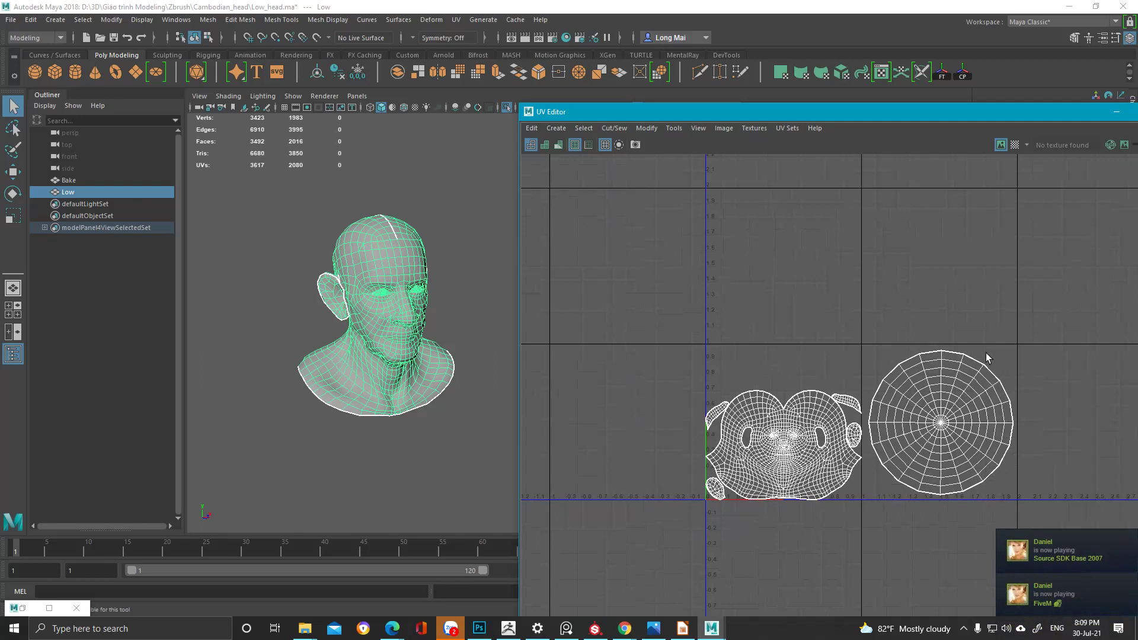
scroll(859, 361, "up", 2)
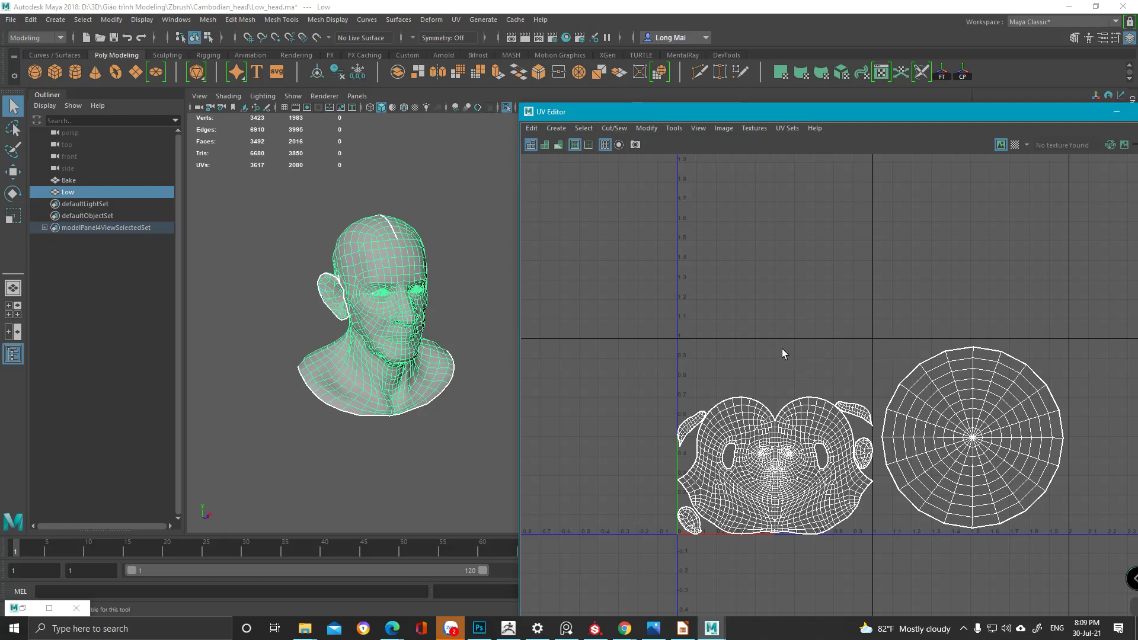
scroll(403, 298, "up", 5)
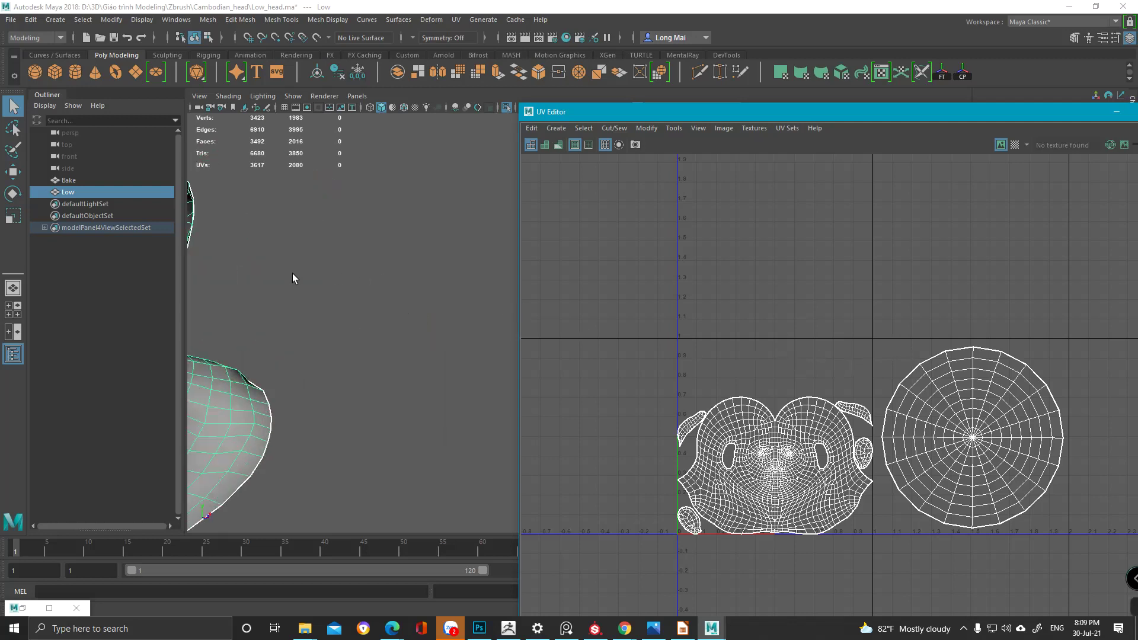
scroll(291, 272, "down", 3)
scroll(294, 258, "up", 1)
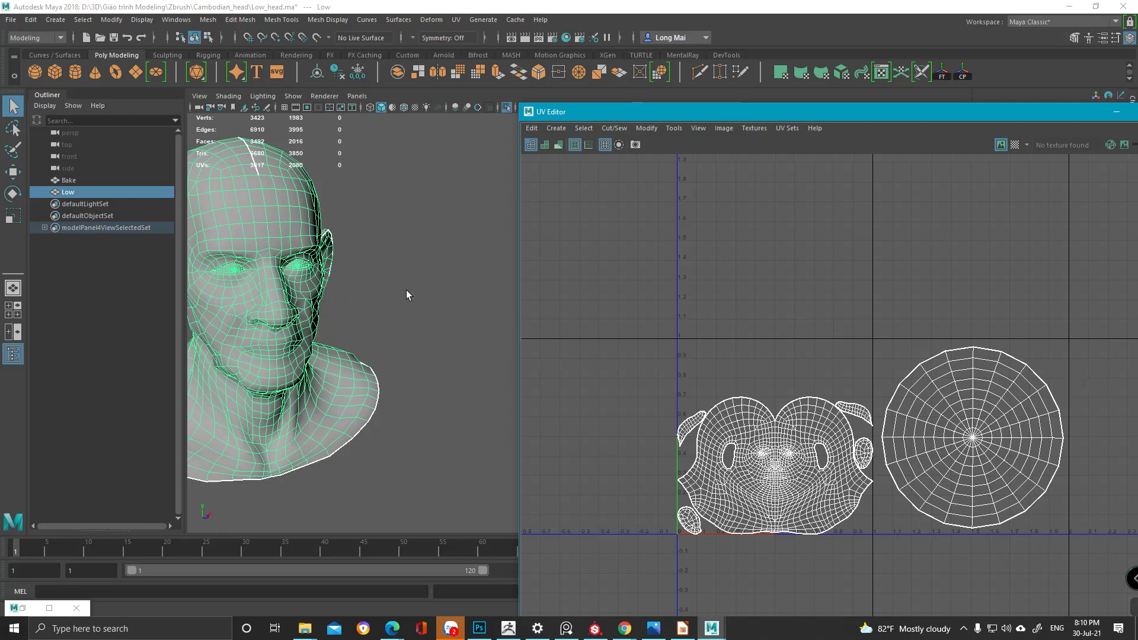
scroll(978, 412, "up", 2)
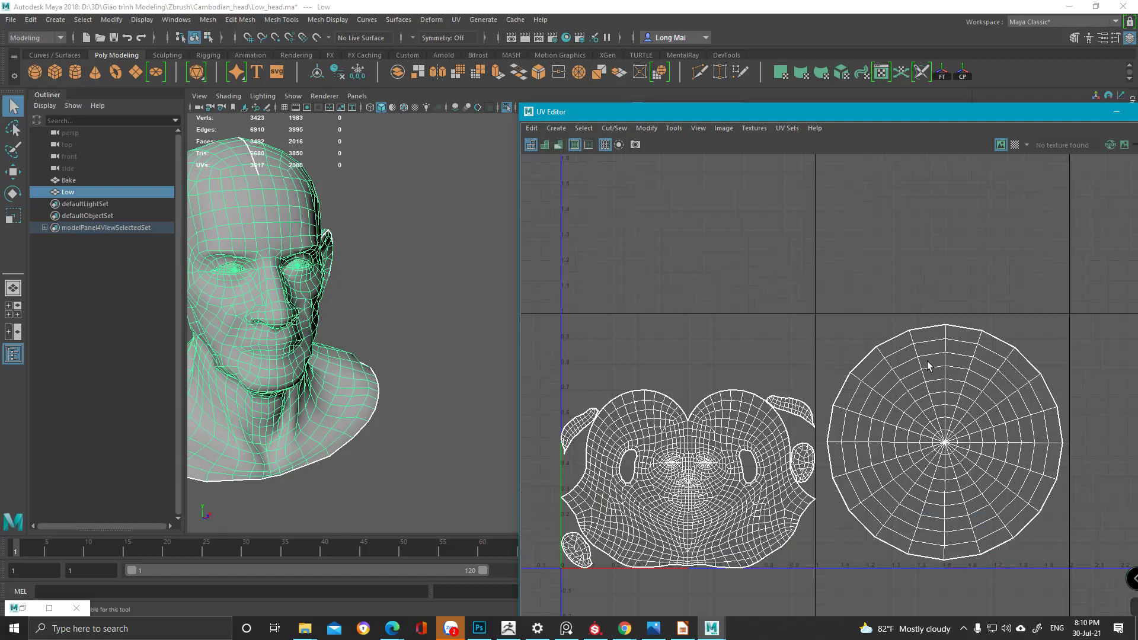
scroll(939, 382, "up", 10)
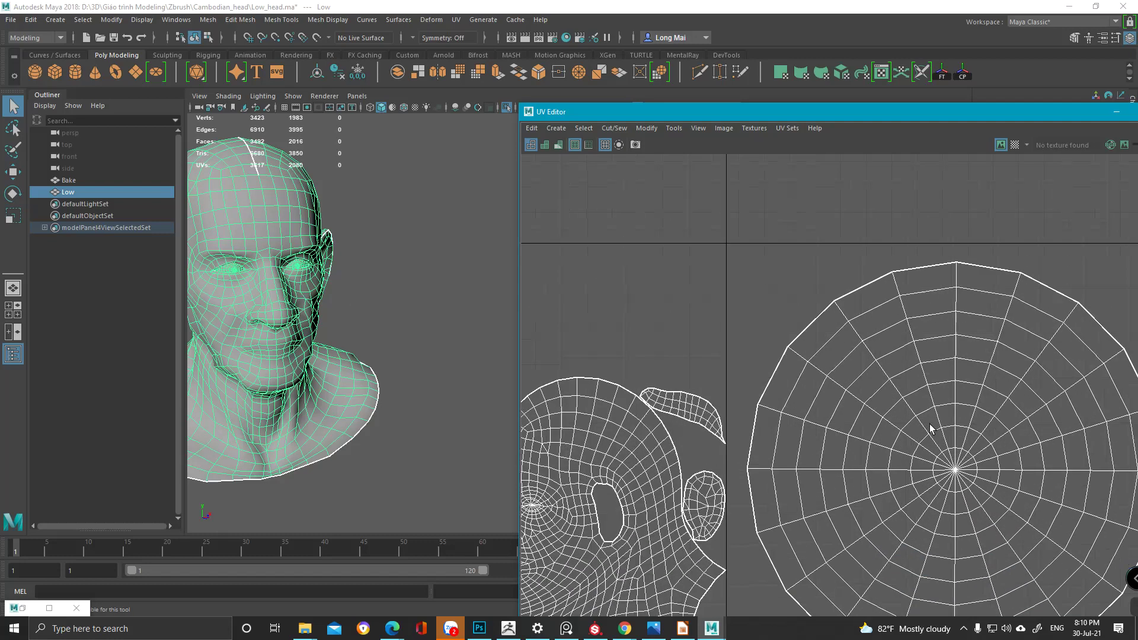
scroll(934, 422, "down", 9)
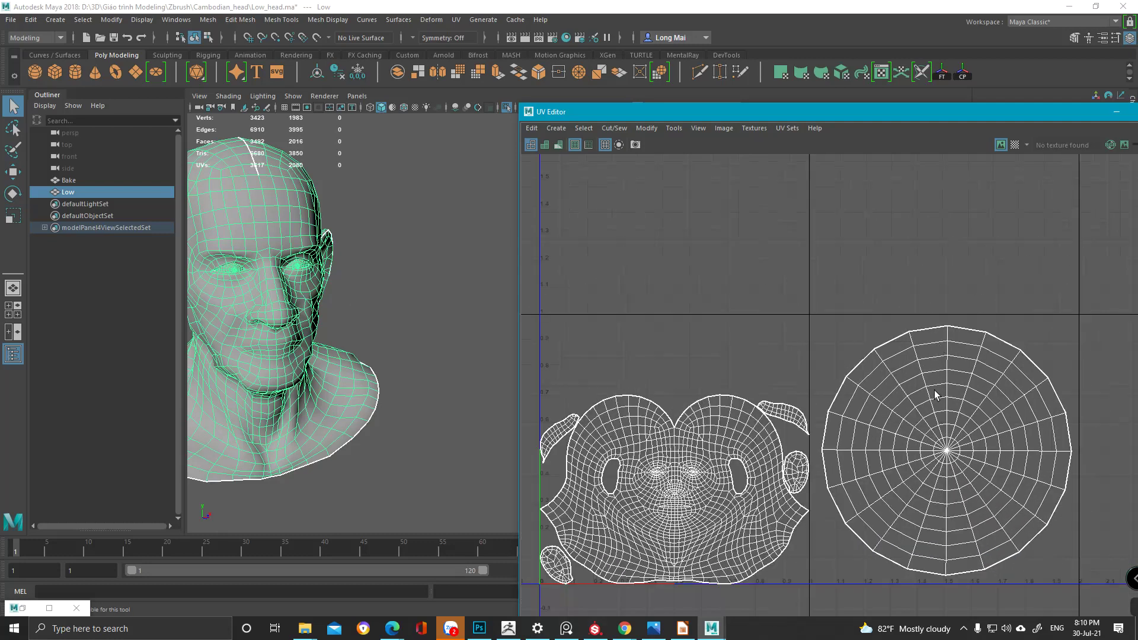
- Switch to Substance Painter and enable the UV Tile workflow for the new project
left_click(595, 628)
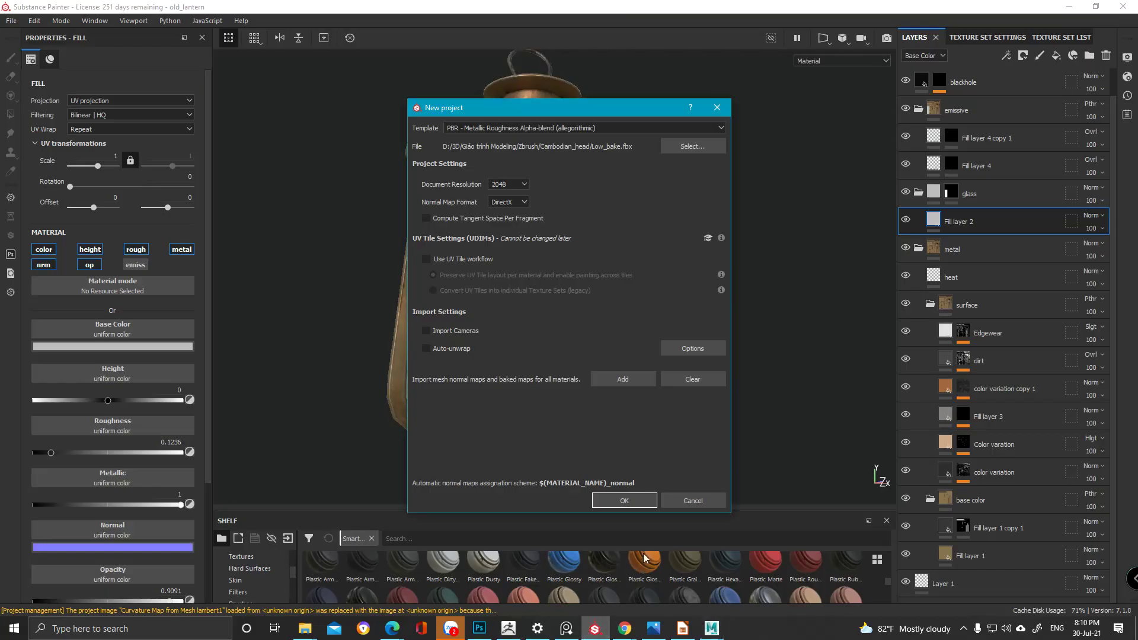
left_click(439, 260)
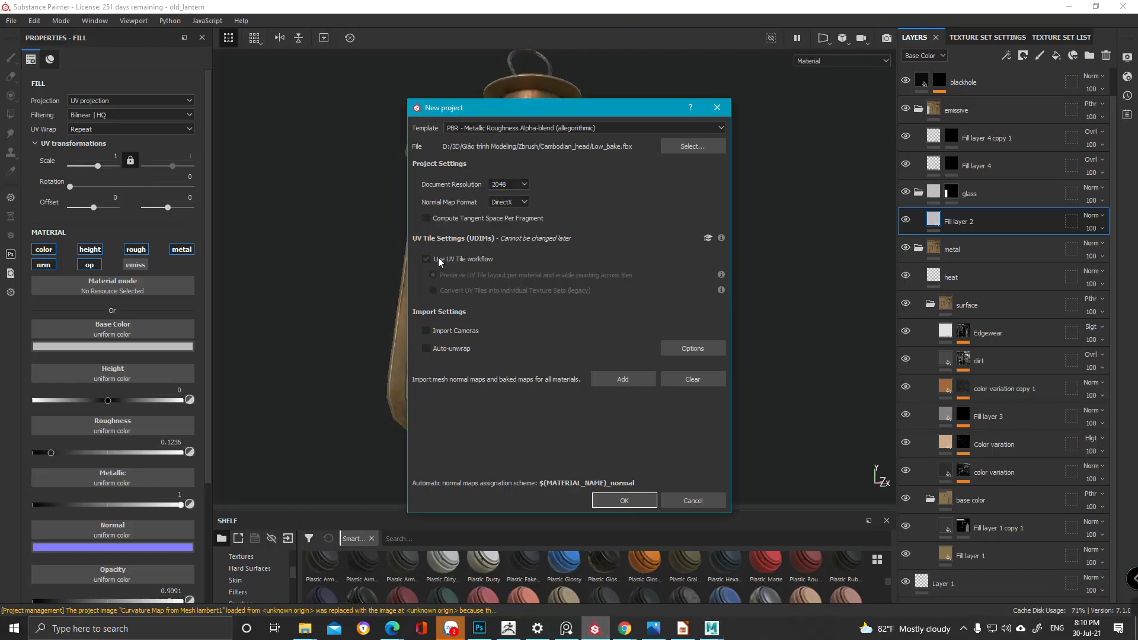
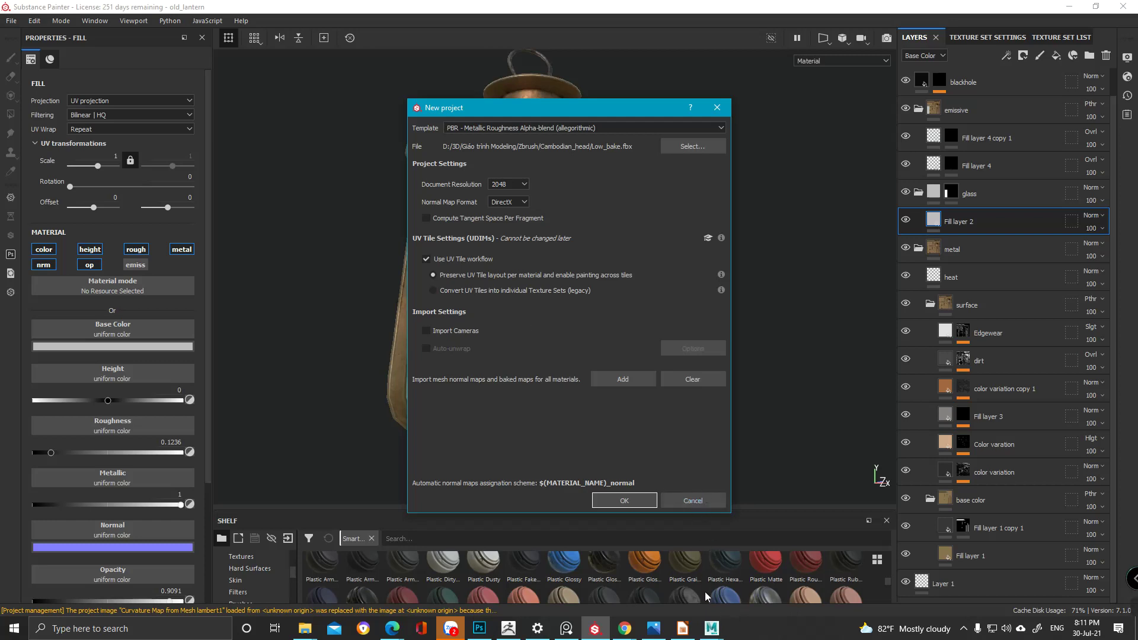
- Switch to Maya, select the circular shell in the second UV tile and shrink it uniformly to about 0.3 of the tile's width
left_click(712, 629)
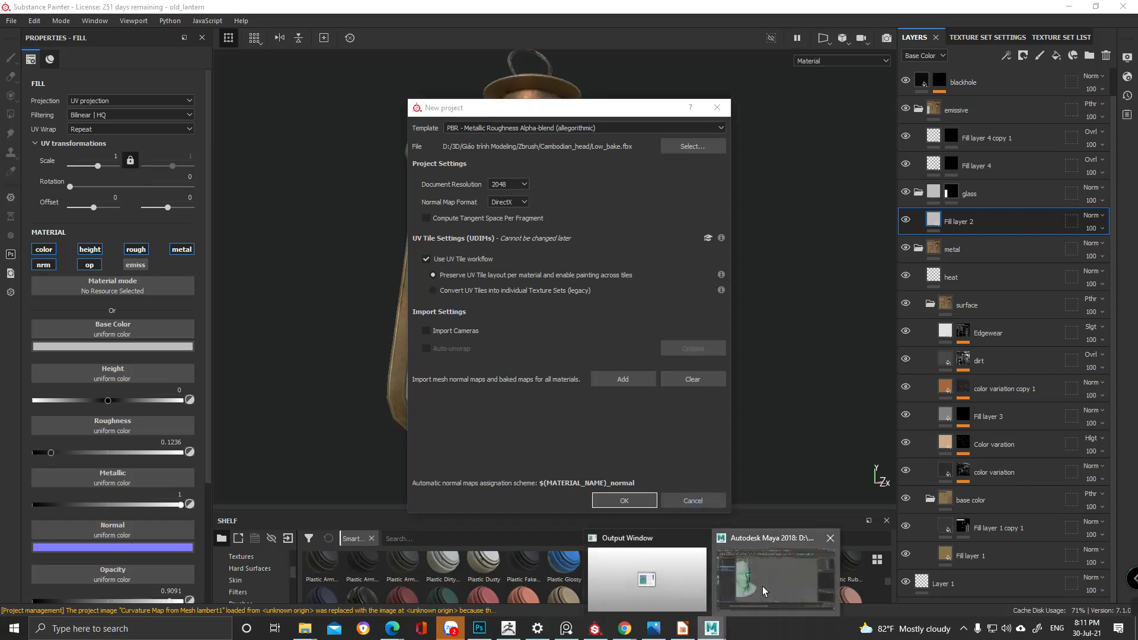
left_click(763, 591)
left_click(953, 466)
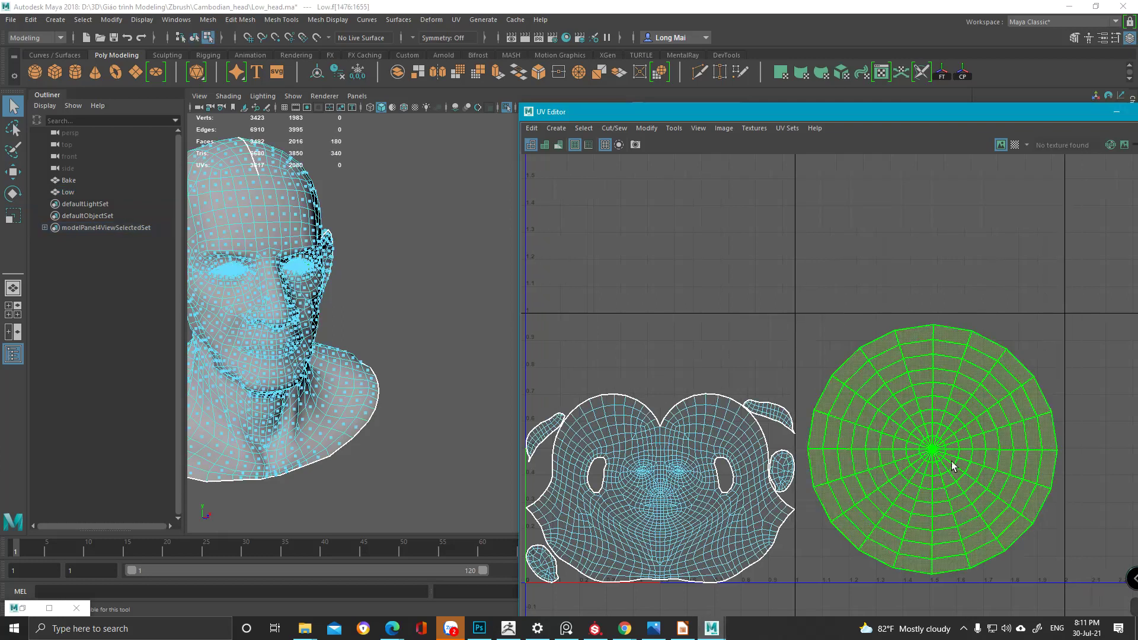
key("r")
left_click_drag(937, 454, 796, 504)
key("ctrl+z")
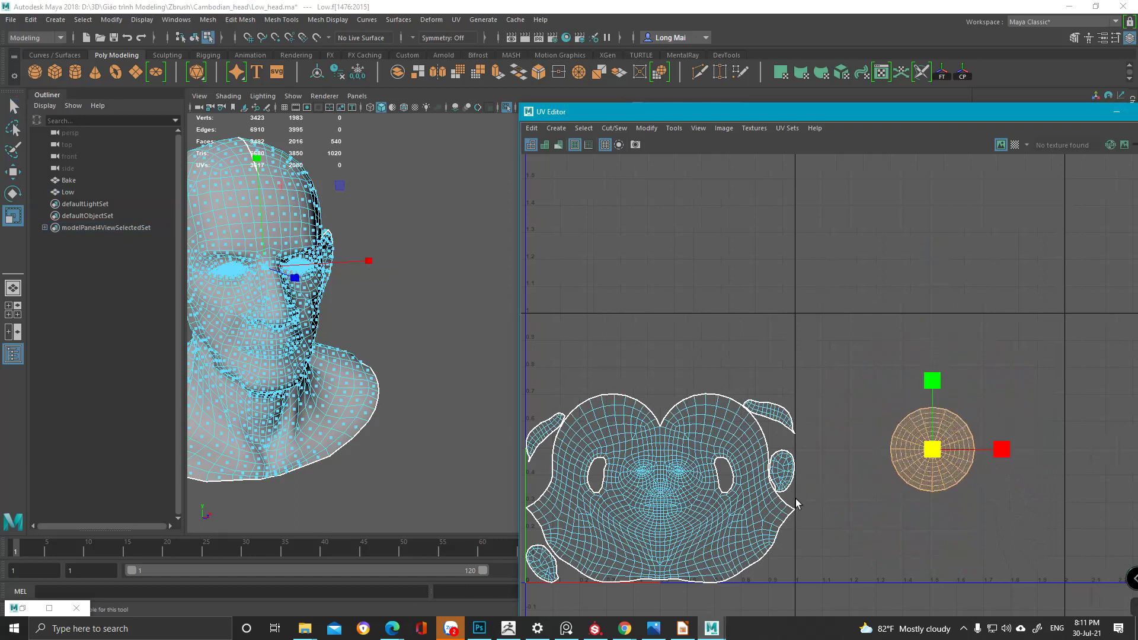
- Move the circular shell into the upper-left corner of the first UV tile, above the head and ear shells
key("w")
left_click_drag(931, 448, 565, 355)
middle_click_drag(544, 312, 678, 295, "alt")
right_click_drag(678, 295, 780, 395, "alt")
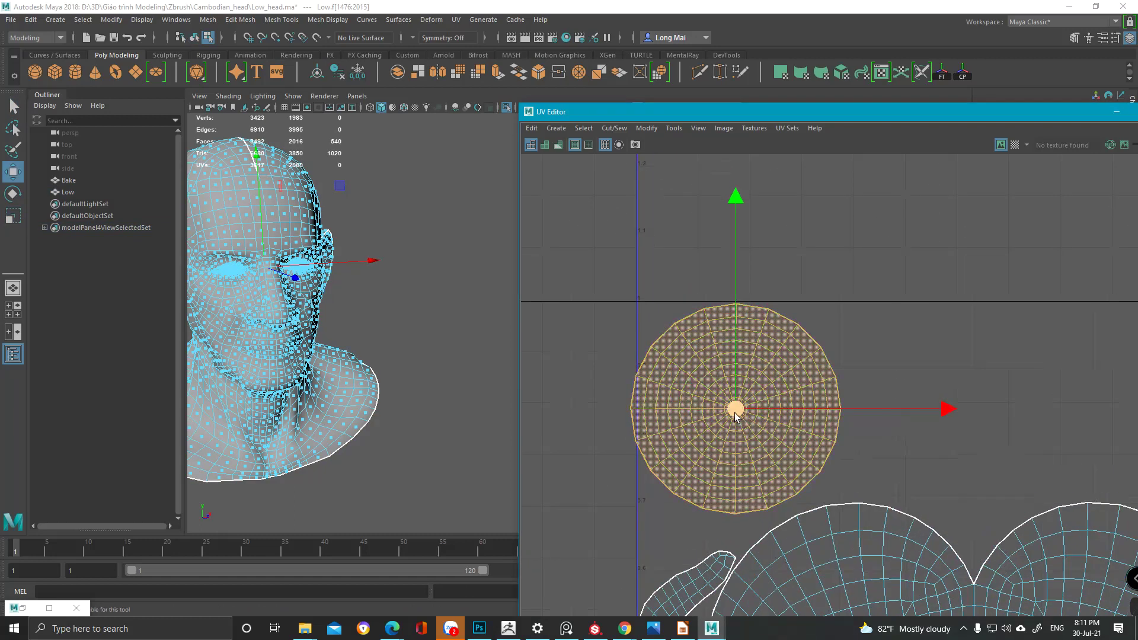
left_click(867, 282)
scroll(866, 277, "down", 2)
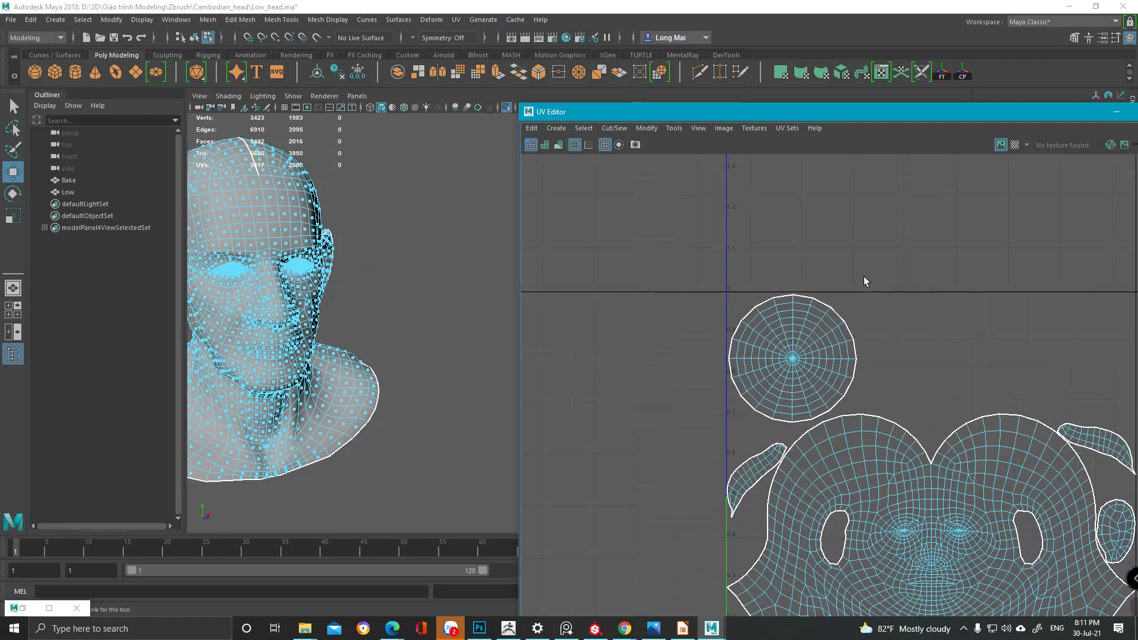
scroll(865, 281, "down", 2)
- Return to object mode and examine the Low mesh's UV seams around the ears, the back of the head and the neck
key("F8")
left_click(11, 21)
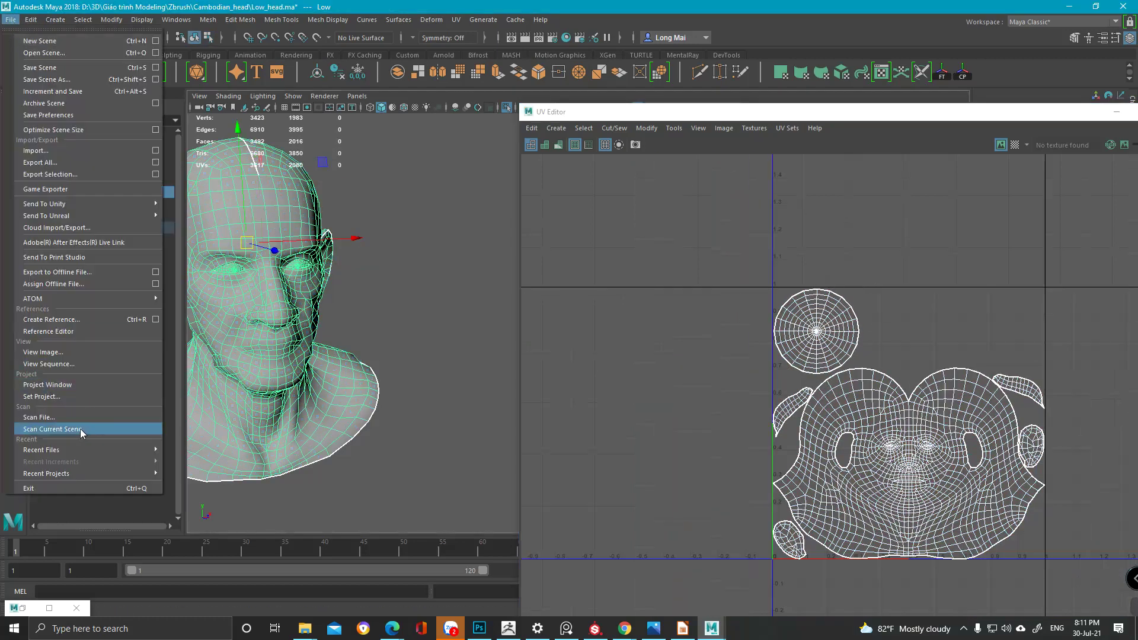
left_click_drag(445, 385, 511, 394, "alt")
left_click_drag(385, 341, 458, 332, "alt")
right_click_drag(459, 331, 310, 274, "alt")
left_click_drag(430, 329, 397, 354, "alt")
left_click_drag(328, 354, 345, 323, "alt")
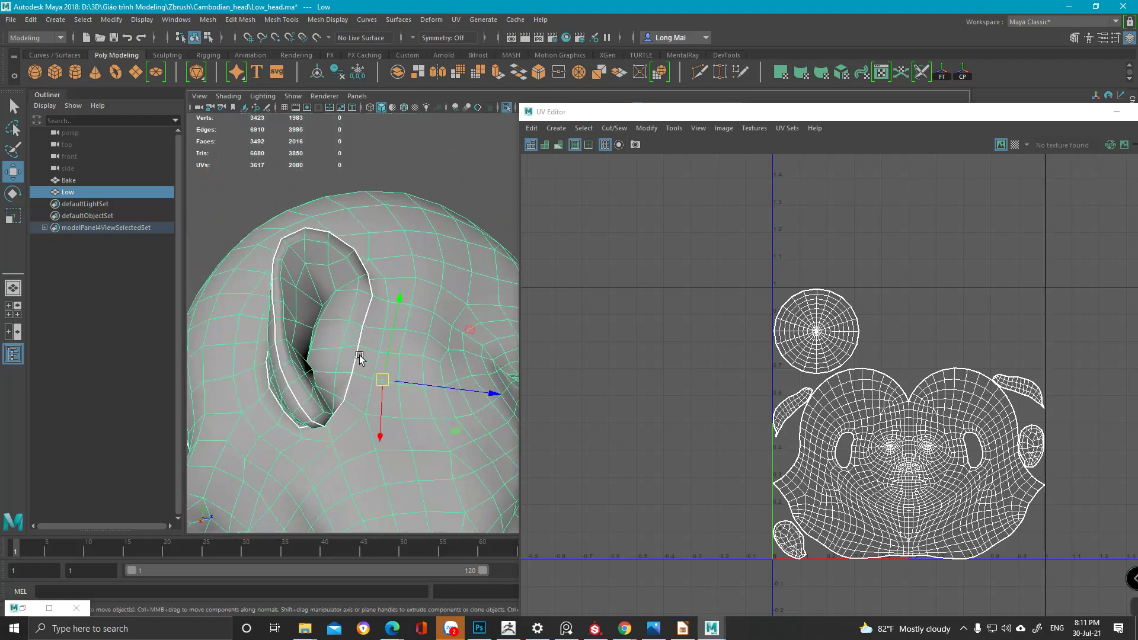
left_click_drag(363, 342, 434, 336, "alt")
right_click_drag(434, 336, 383, 383, "alt")
left_click_drag(384, 384, 419, 464, "alt")
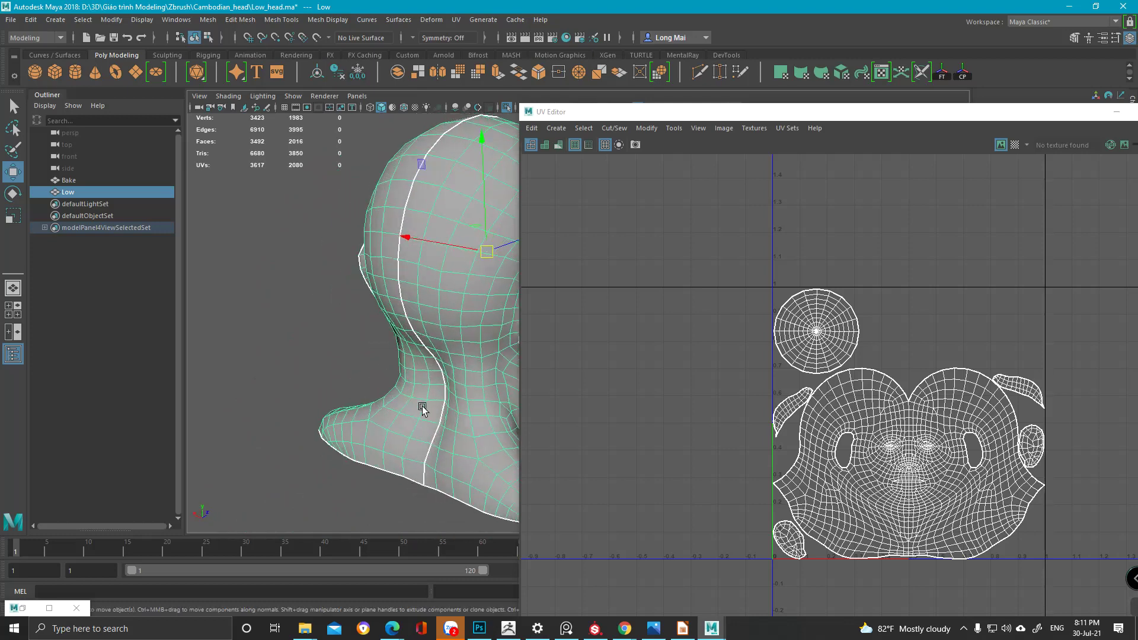
left_click_drag(381, 204, 398, 110, "alt")
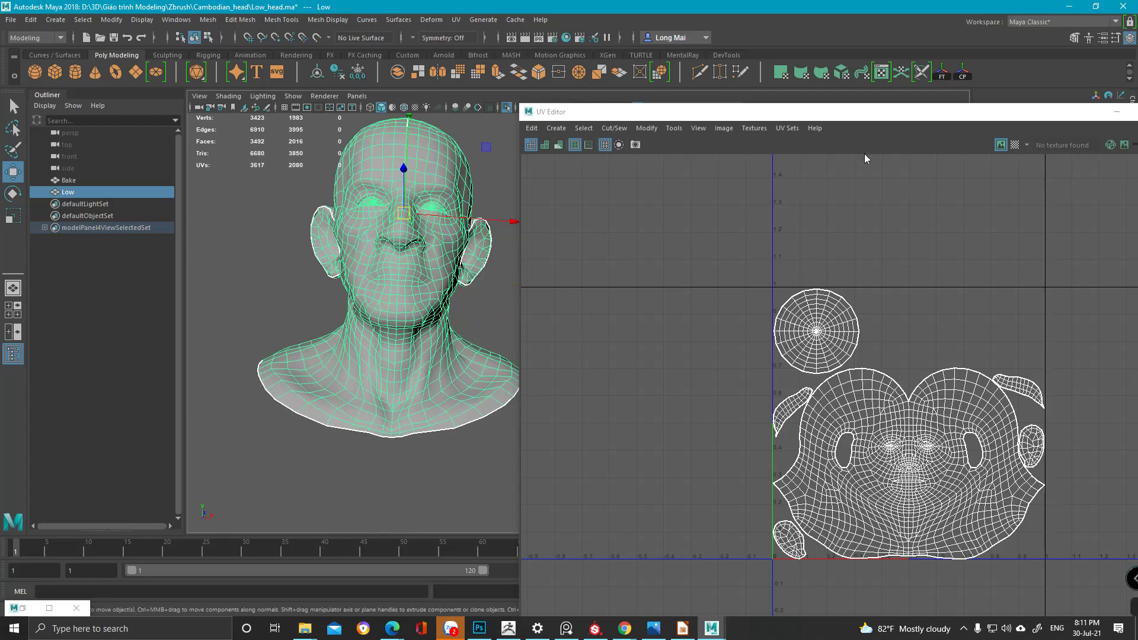
- Temporarily preview the checker map on the face, neck and shoulders, then examine the seams on the head and ears without it
left_click(1020, 144)
scroll(467, 378, "up", 5)
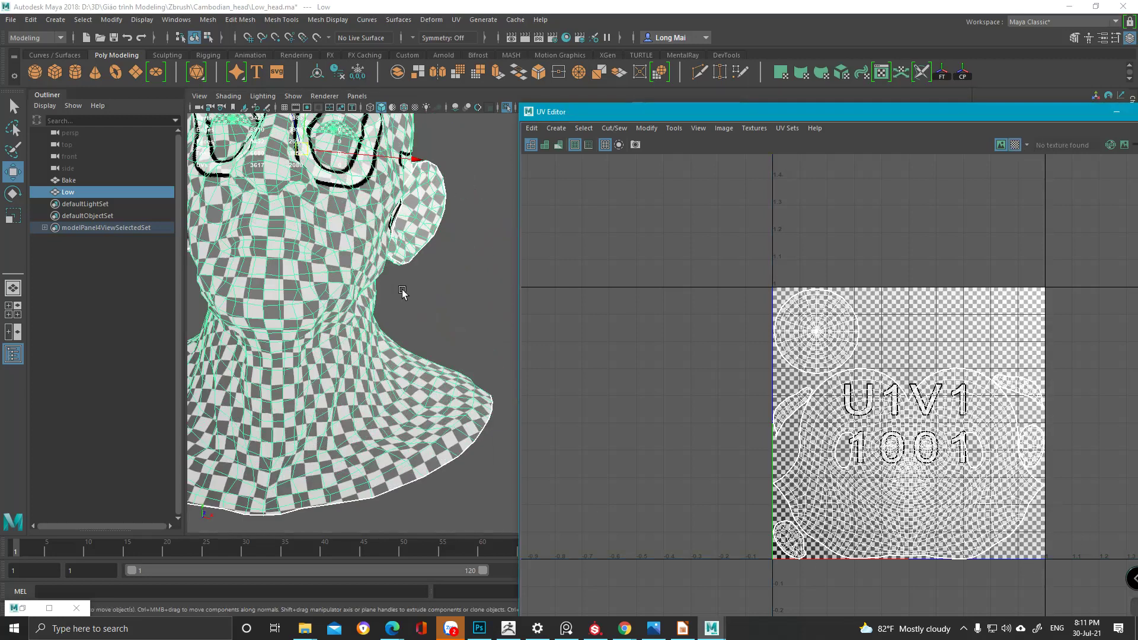
left_click(1017, 147)
middle_click_drag(405, 354, 404, 287, "alt")
right_click_drag(404, 287, 289, 300, "alt")
left_click_drag(356, 291, 371, 336, "alt")
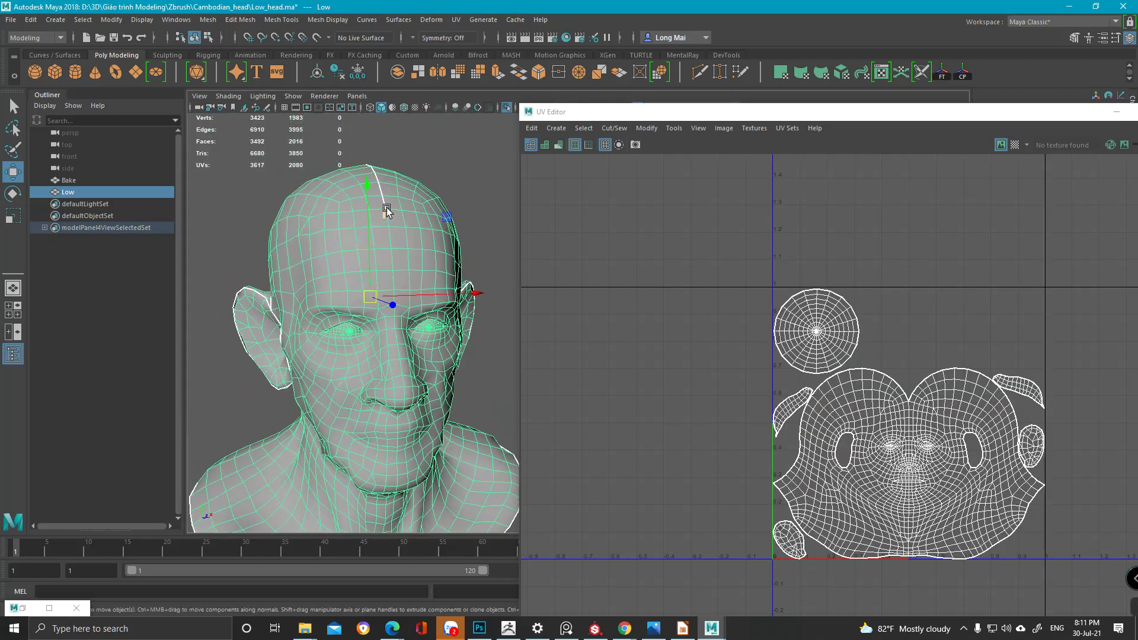
left_click_drag(376, 200, 371, 182, "alt")
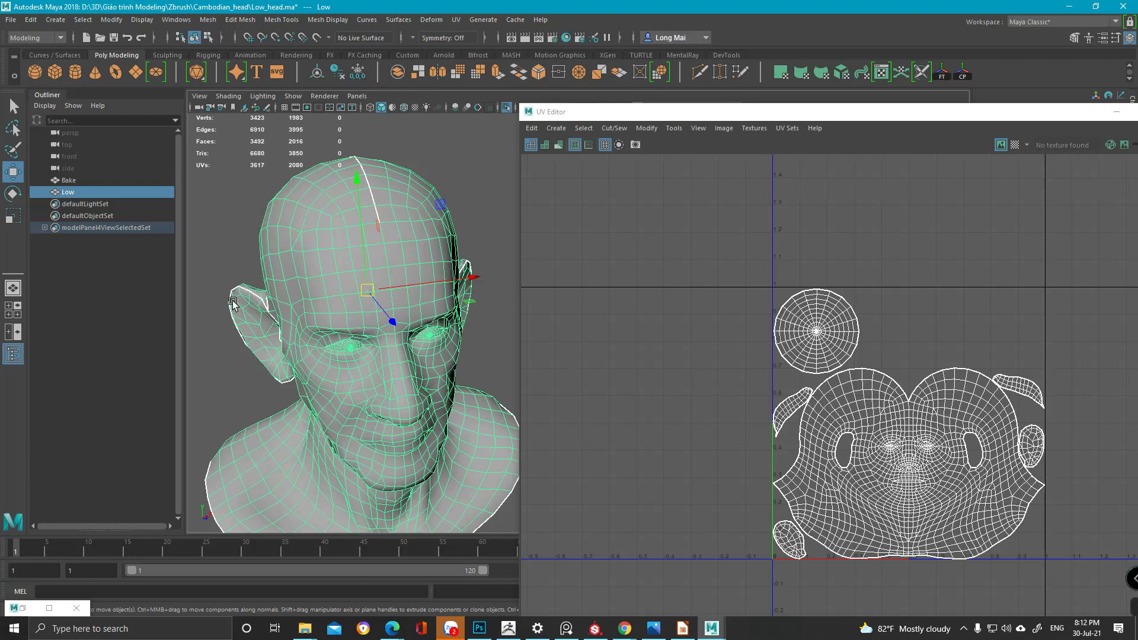
scroll(910, 394, "up", 5)
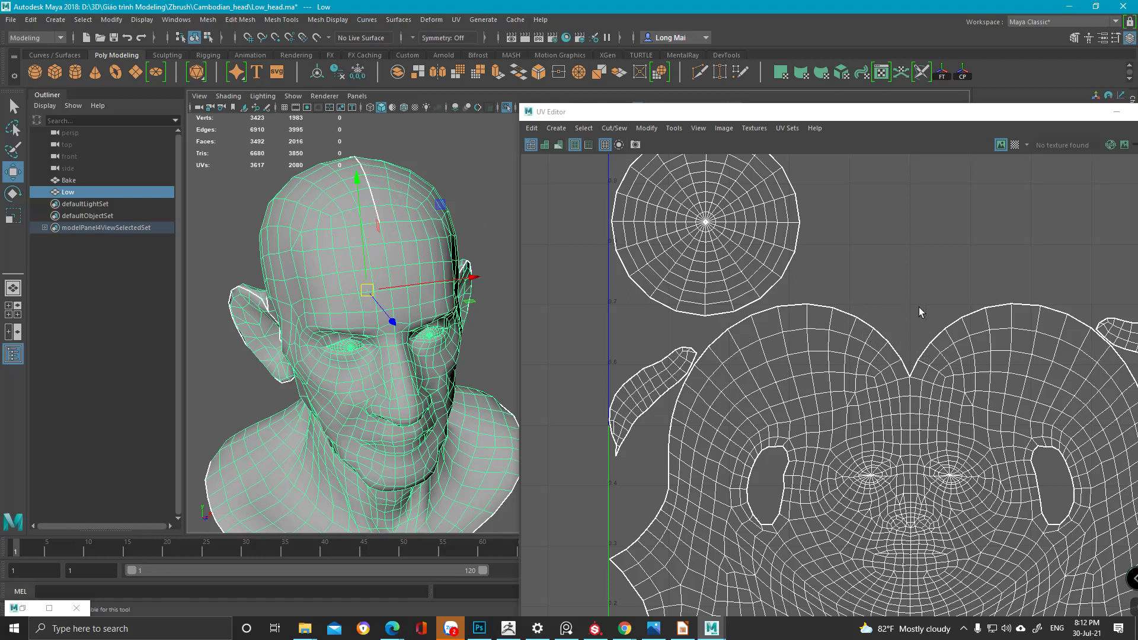
- Preview the checker map again over the top of the head, turn it off and compare the model with its UV layout
left_click(1014, 144)
left_click_drag(309, 227, 367, 301, "alt")
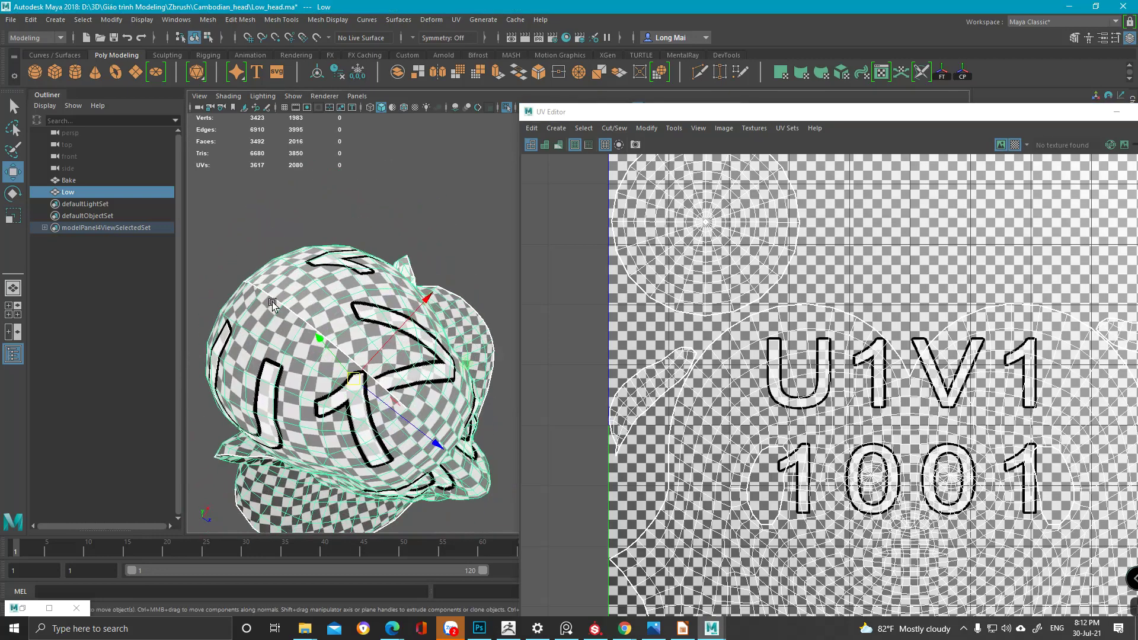
left_click(1014, 144)
left_click_drag(323, 335, 403, 335, "alt")
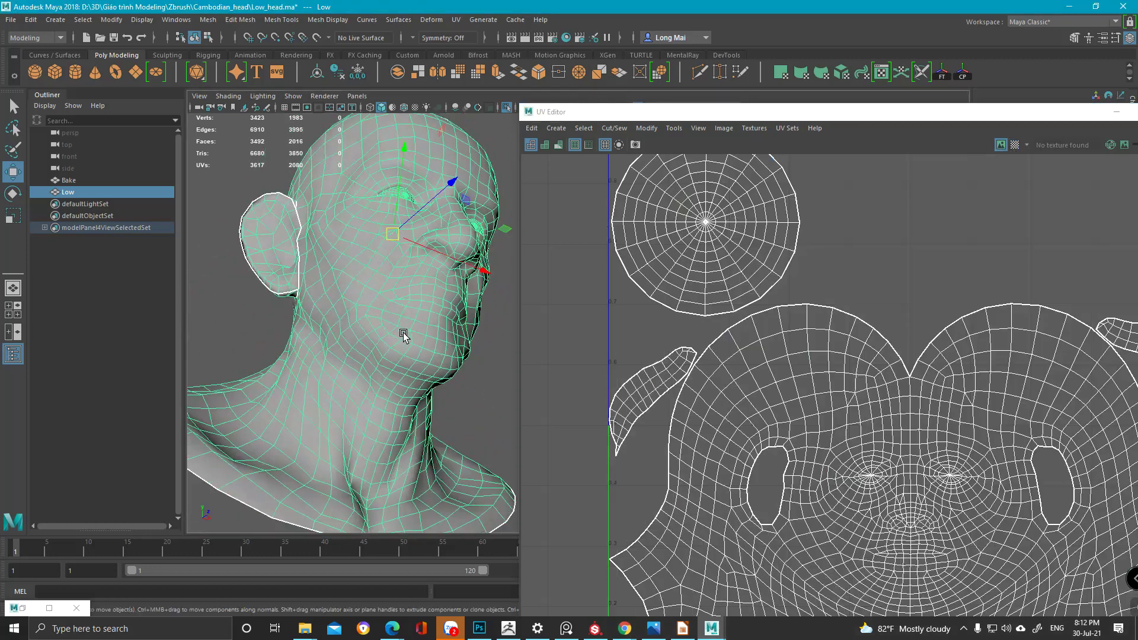
right_click_drag(452, 366, 429, 348, "alt")
left_click_drag(425, 388, 432, 362, "alt")
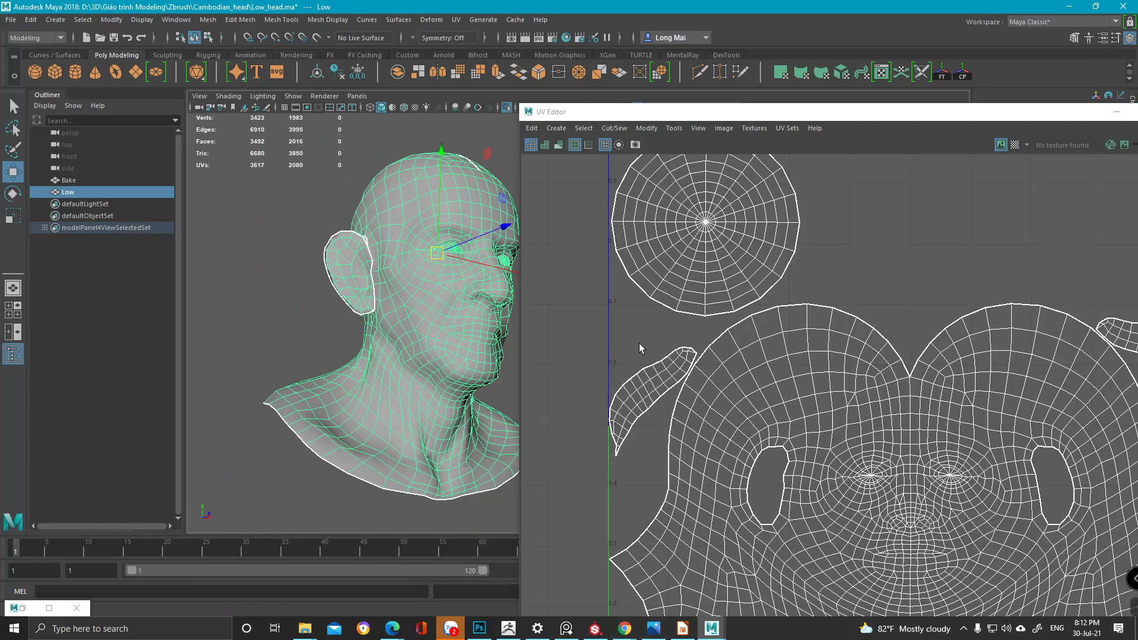
left_click(11, 20)
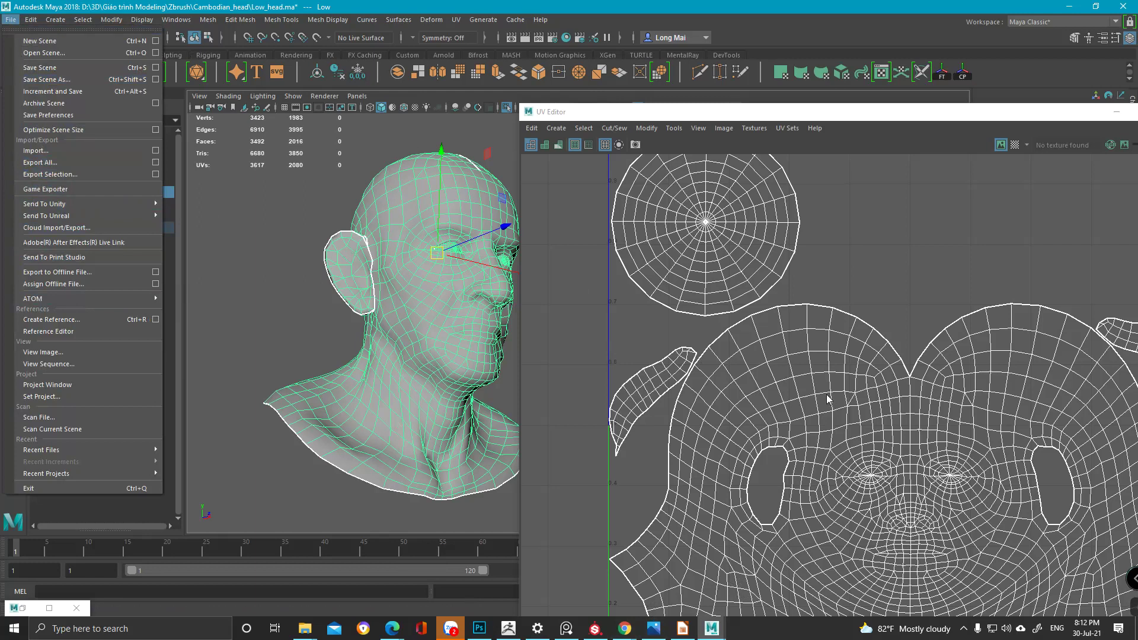
middle_click_drag(827, 394, 675, 381, "alt")
right_click_drag(821, 435, 689, 374, "alt")
middle_click_drag(689, 378, 779, 331, "alt")
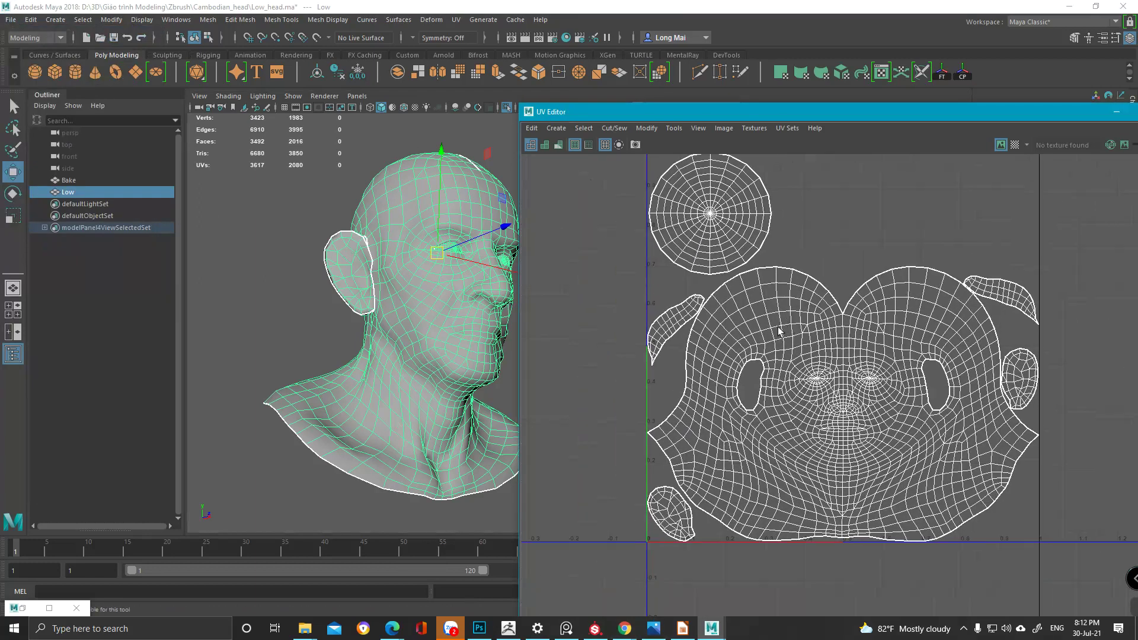
middle_click_drag(779, 331, 780, 372, "alt")
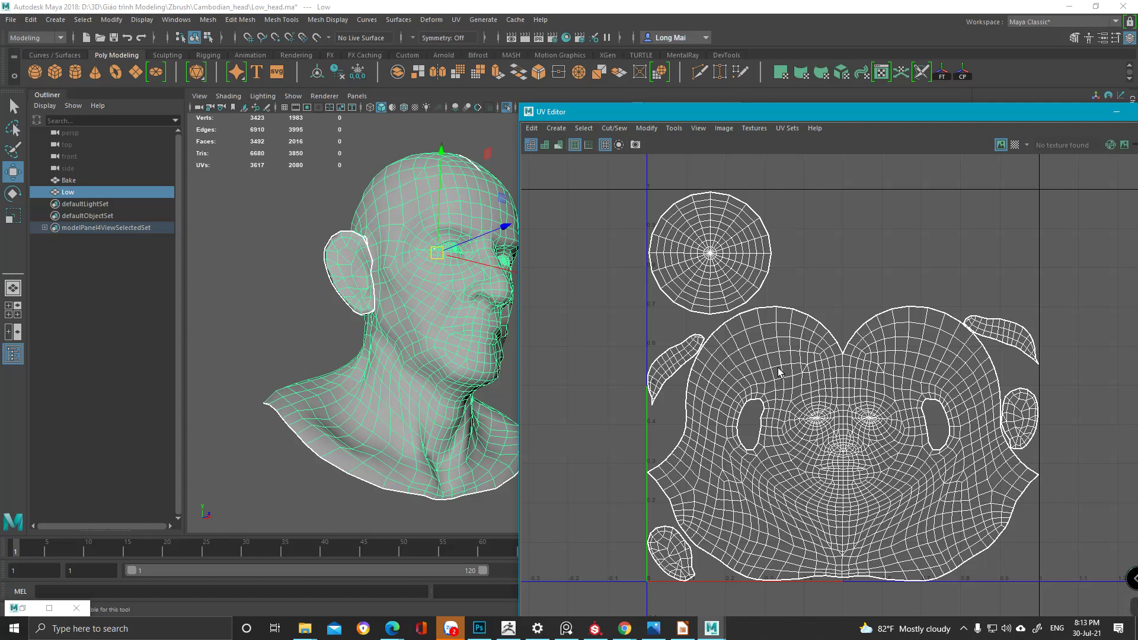
- Select all UVs of the main head shell, try rotating the shell counterclockwise and undo the rotation
scroll(982, 473, "up", 5)
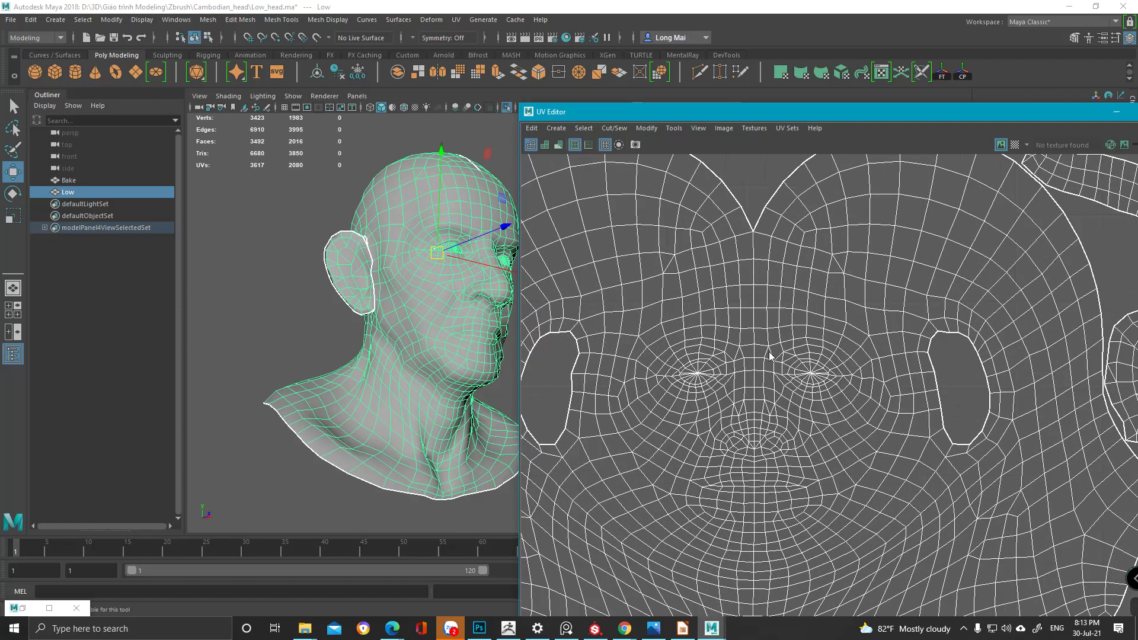
key("F10")
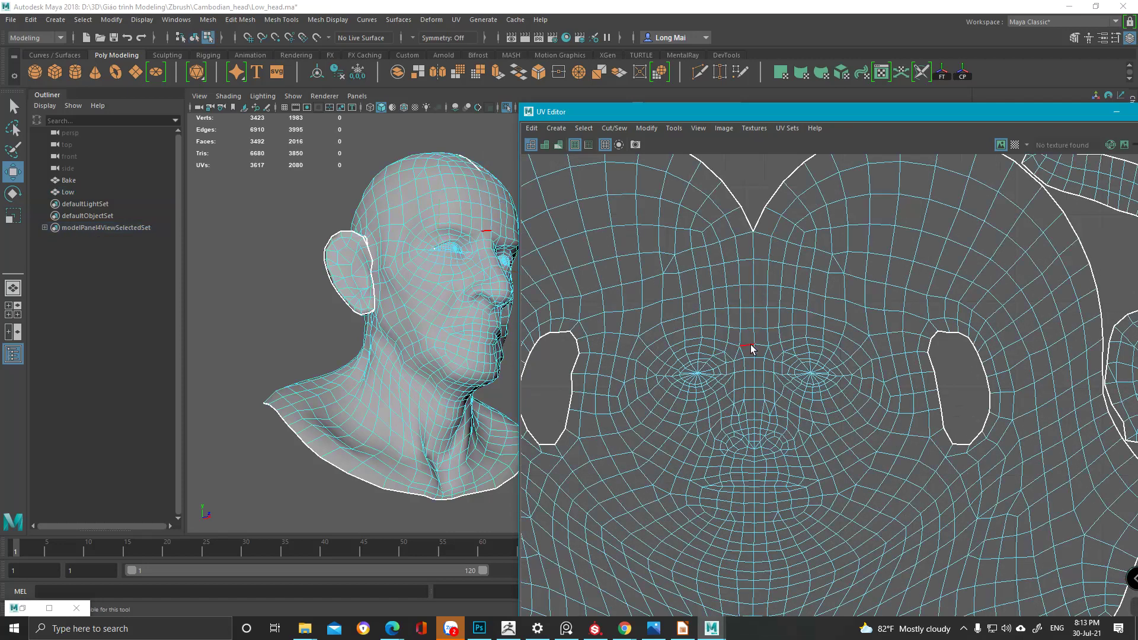
left_click(751, 346)
right_click_drag(816, 281, 765, 263)
left_click(835, 289)
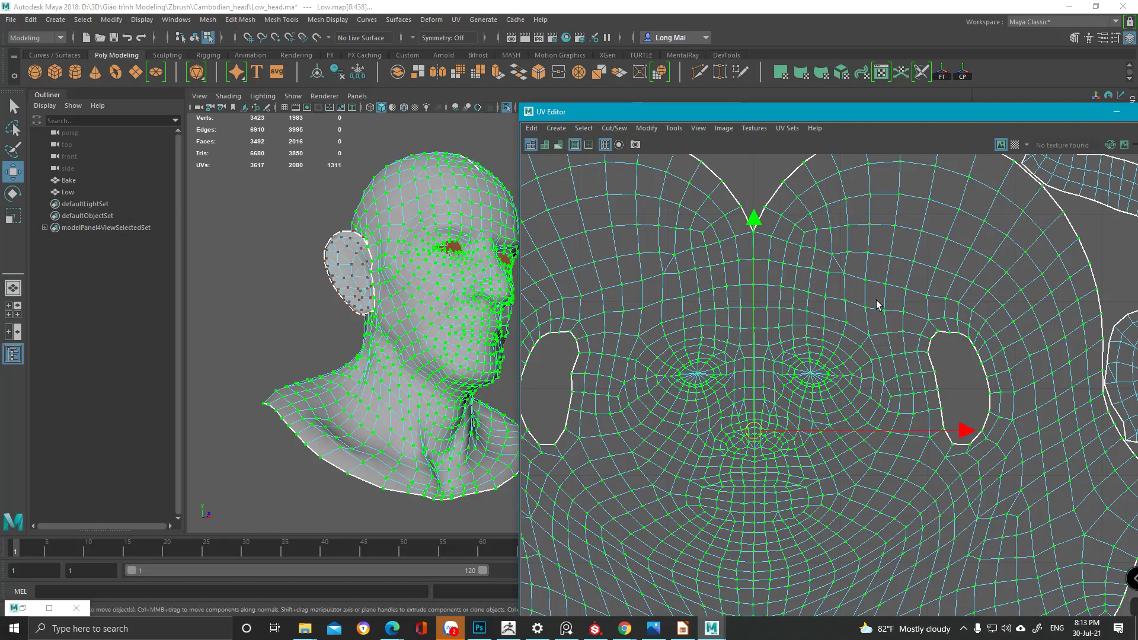
key("e")
left_click_drag(900, 291, 862, 251)
scroll(880, 284, "down", 2)
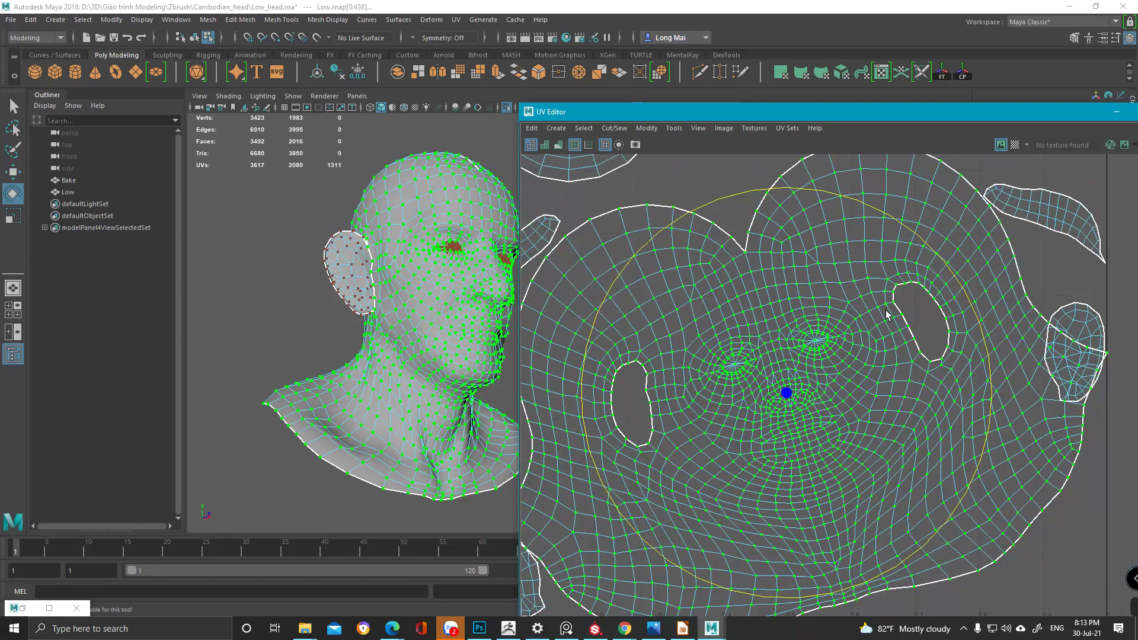
key("ctrl+z")
scroll(888, 315, "down", 4)
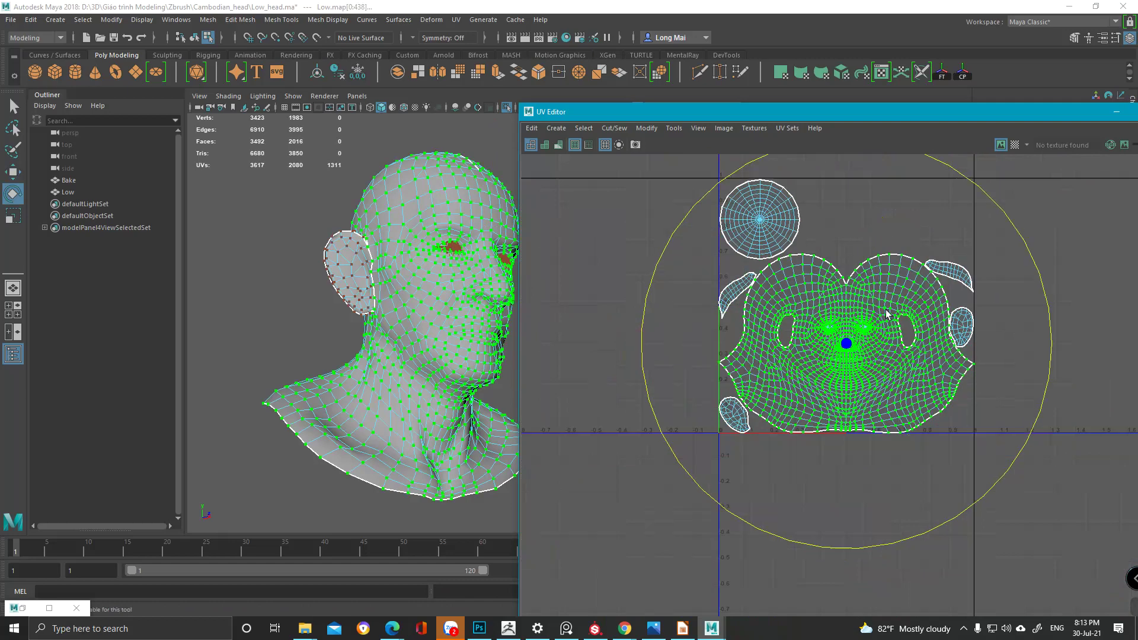
key("q")
- Return to object mode and export the selected Low mesh as FBX, overwriting cambodian_head.fbx
scroll(878, 240, "up", 4)
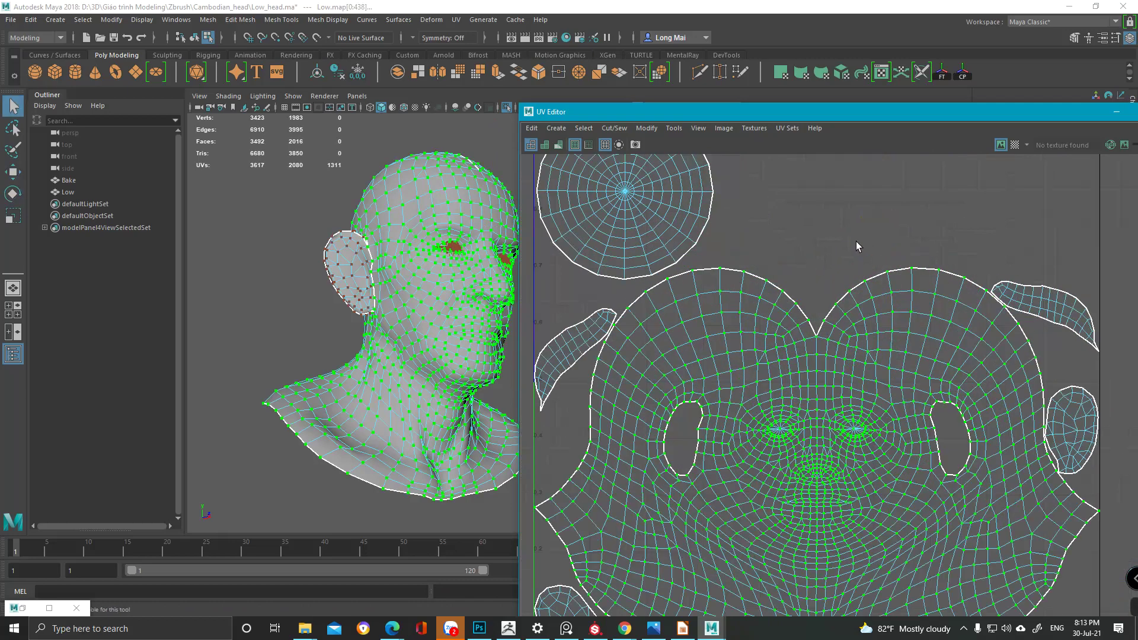
scroll(856, 240, "down", 3)
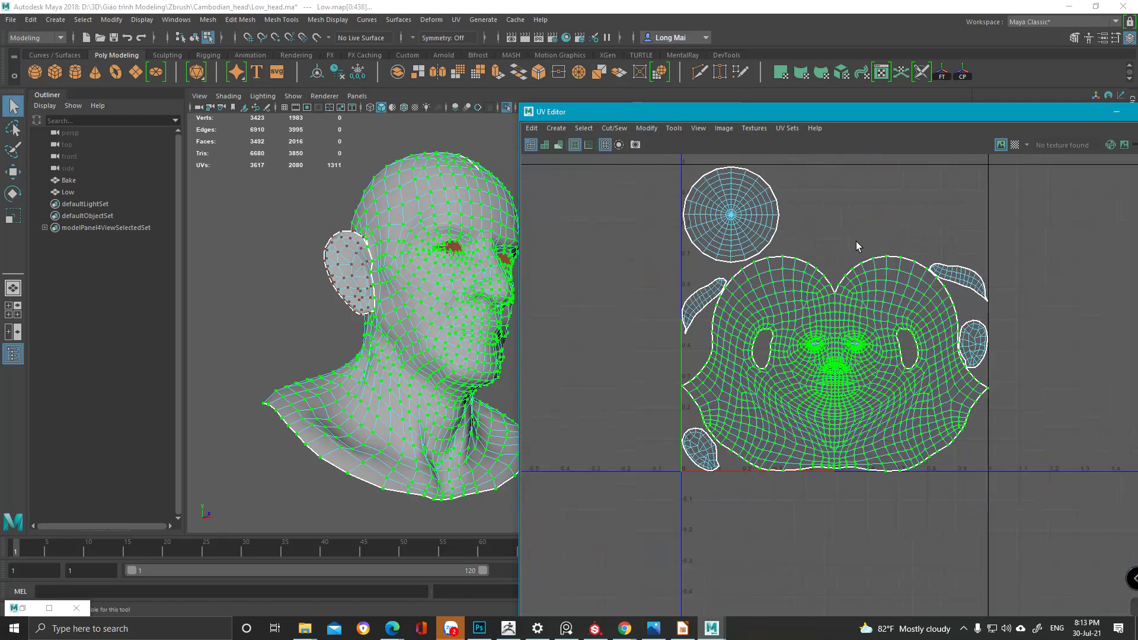
scroll(856, 241, "up", 2)
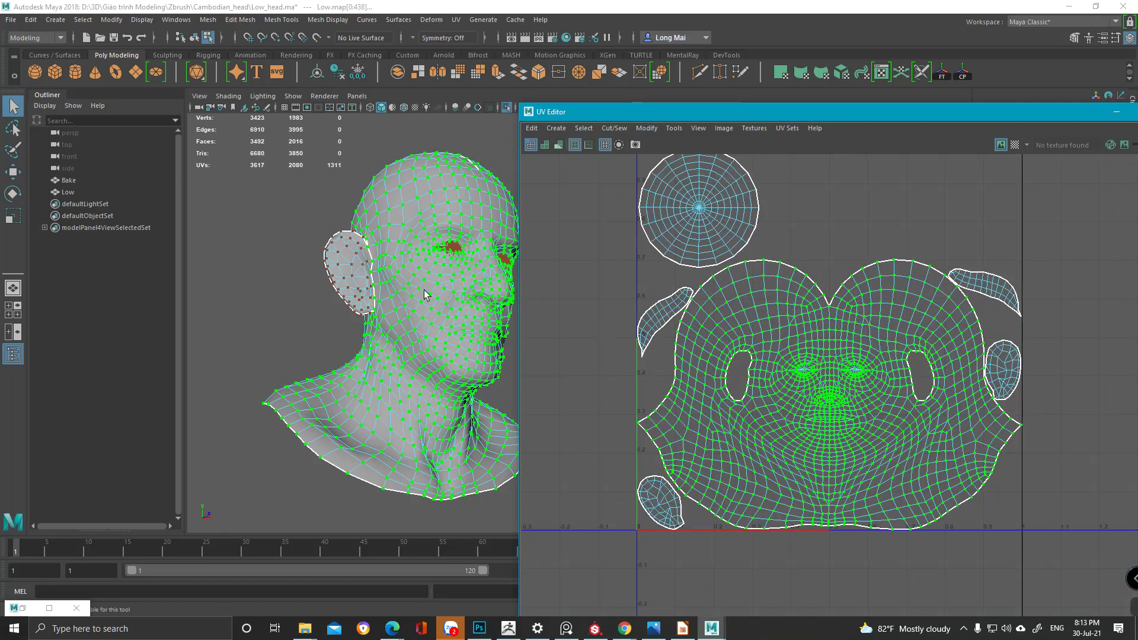
left_click_drag(426, 296, 398, 325, "alt")
key("F8")
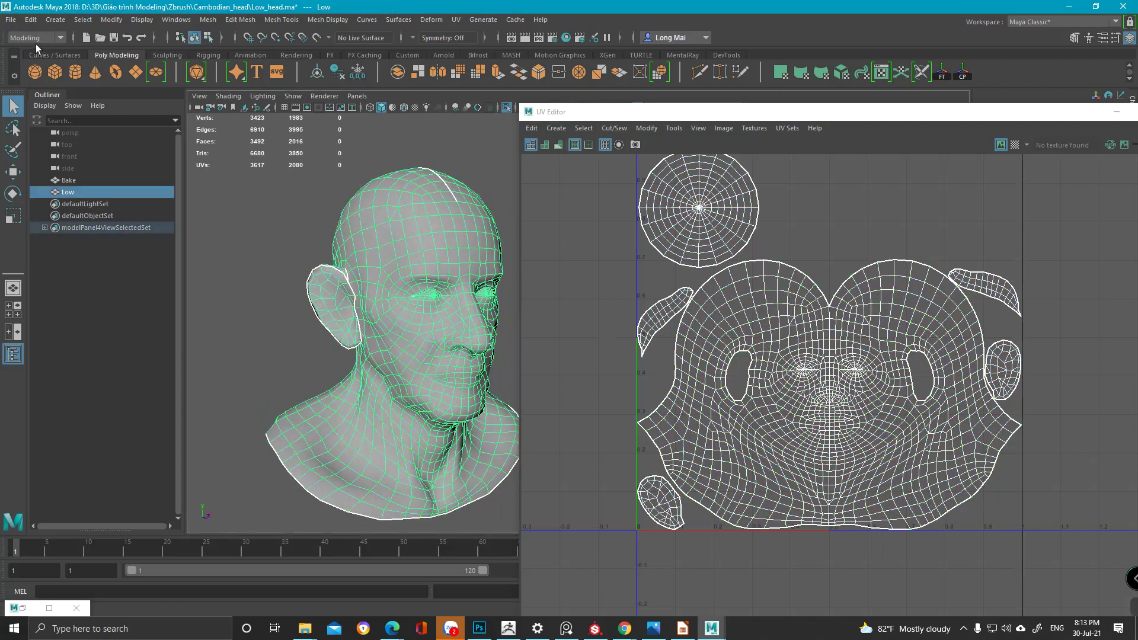
left_click(11, 19)
left_click(88, 174)
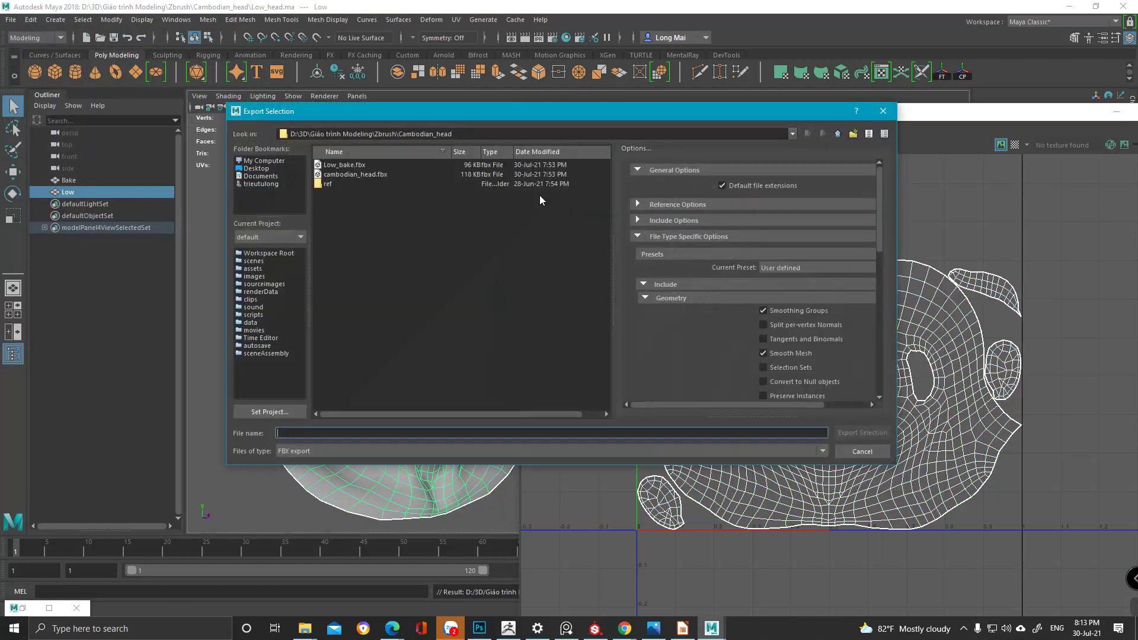
double_click(361, 173)
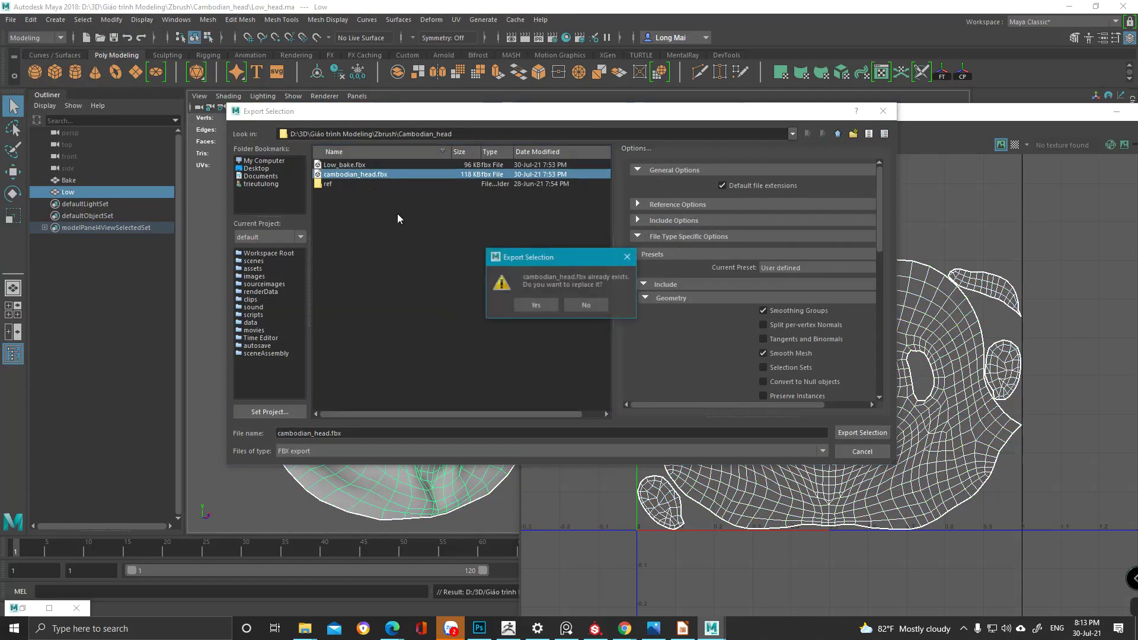
left_click(534, 300)
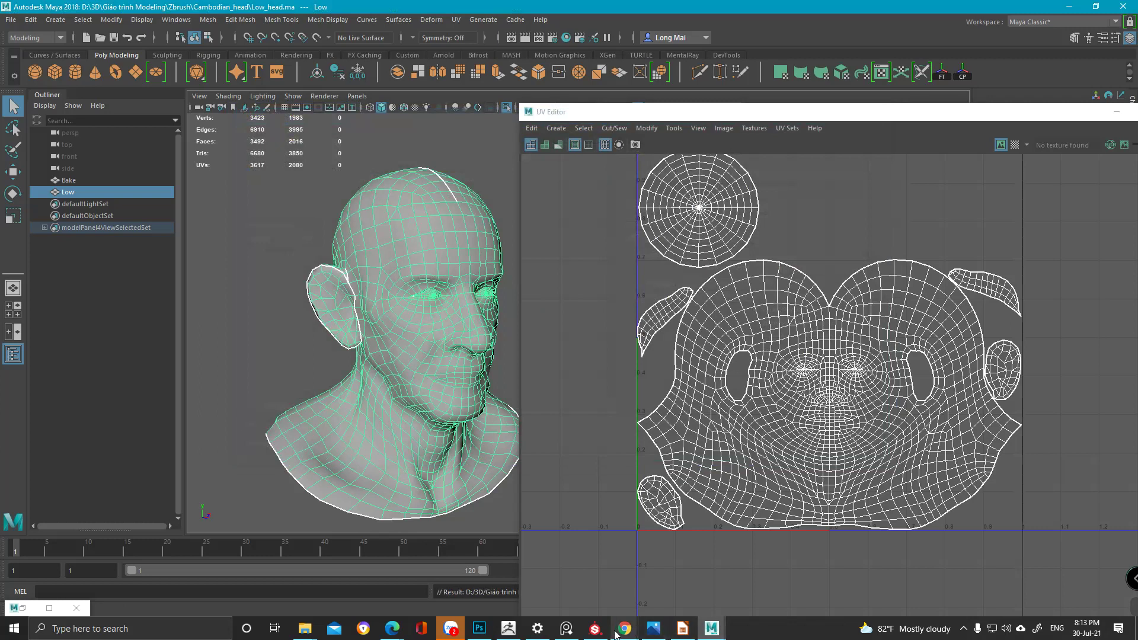
- Select the Bake mesh and inspect its head shape together with its UV layout
mouse_move(615, 633)
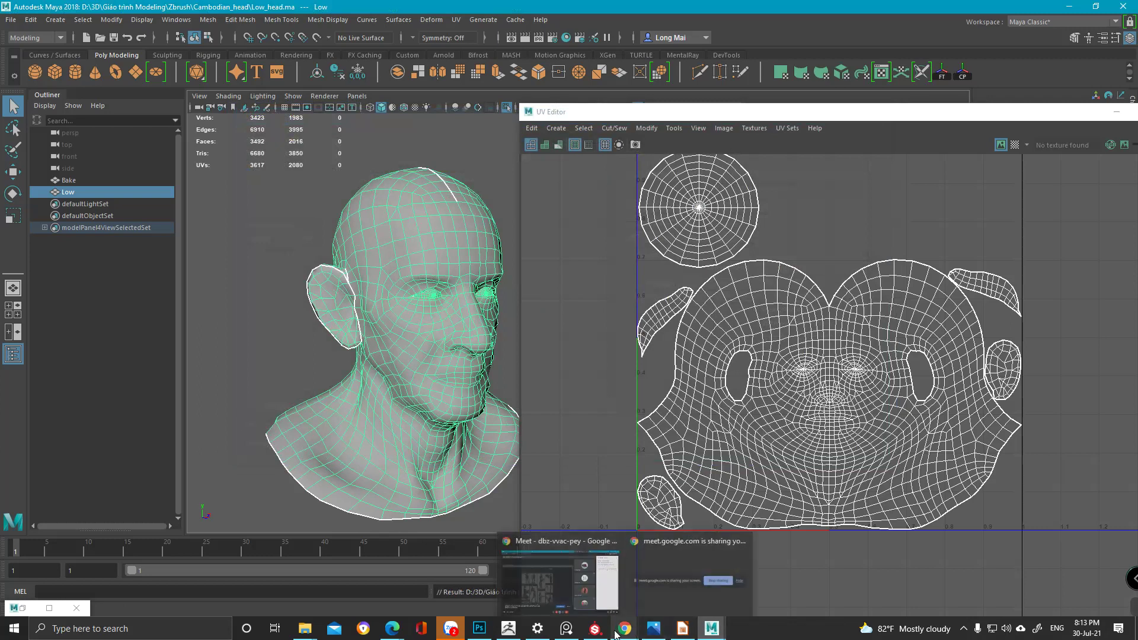
left_click(11, 19)
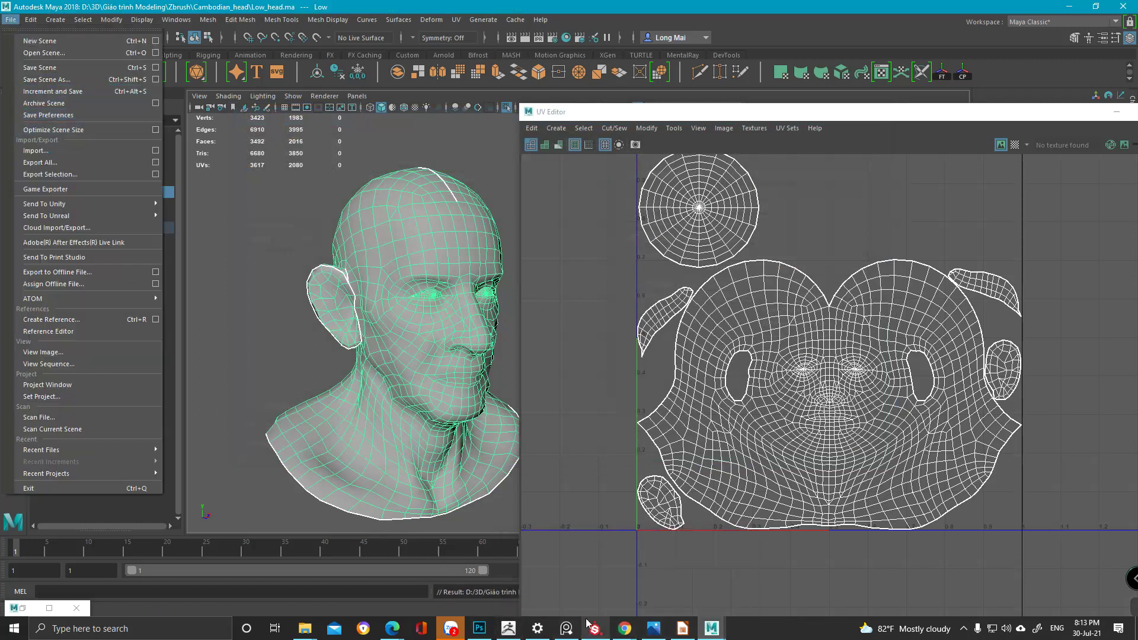
left_click(375, 265)
middle_click_drag(376, 265, 378, 283, "alt")
left_click_drag(362, 282, 357, 283, "alt")
left_click(64, 180)
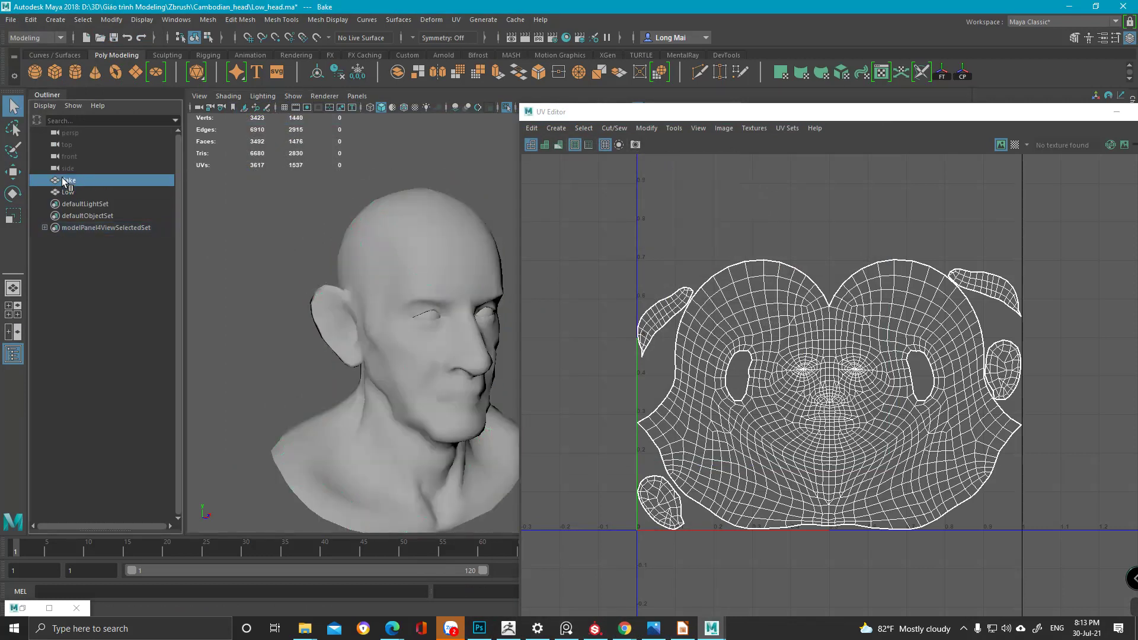
left_click_drag(358, 280, 379, 277, "alt")
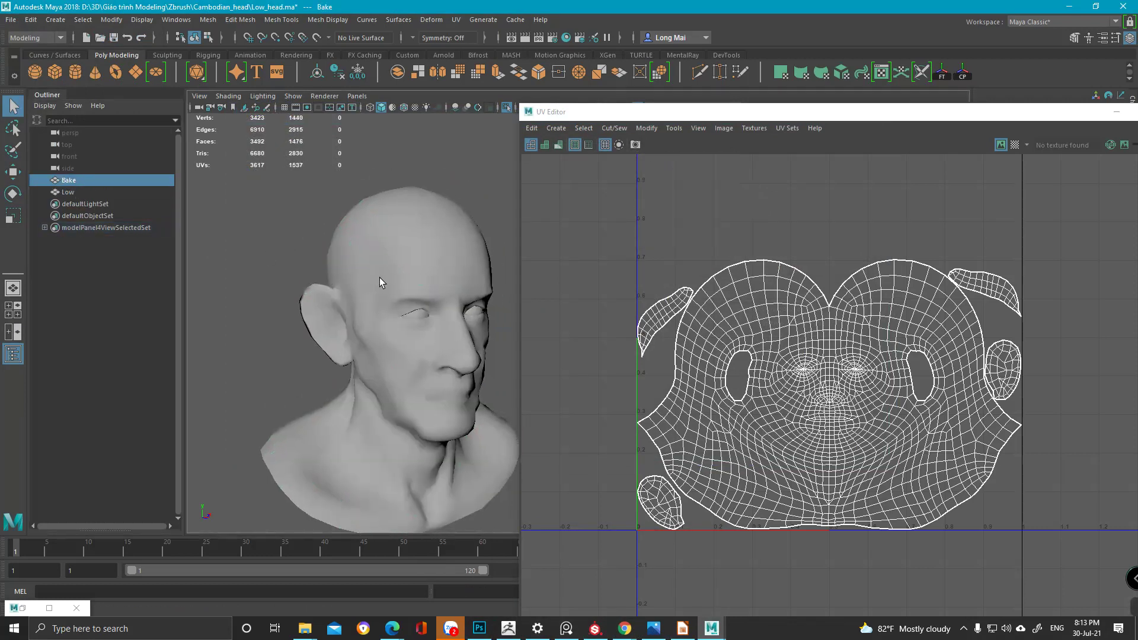
- Switch the Low mesh to face selection and select all faces of the character's right eyeball
left_click(413, 316)
scroll(413, 317, "up", 2)
key("F11")
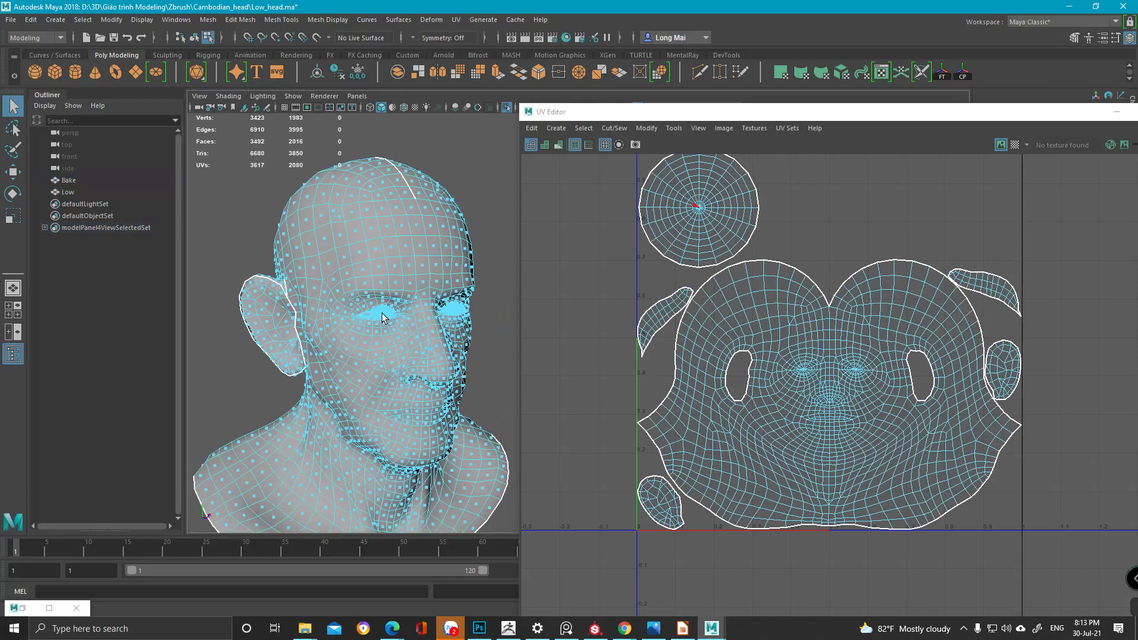
double_click(381, 311)
key("f")
right_click_drag(433, 317, 240, 202, "alt")
middle_click_drag(444, 317, 281, 293, "alt")
left_click_drag(373, 310, 384, 318, "alt")
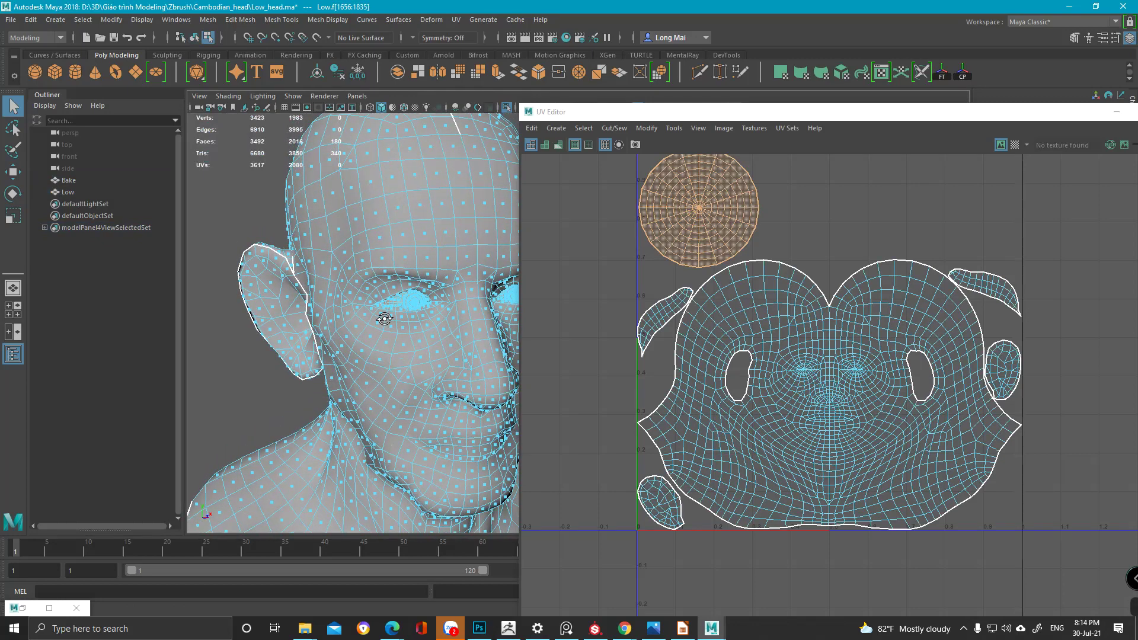
- Add all faces of the character's left eyeball to the face selection
left_click_drag(384, 319, 376, 297, "alt")
scroll(378, 300, "up", 1)
key("f")
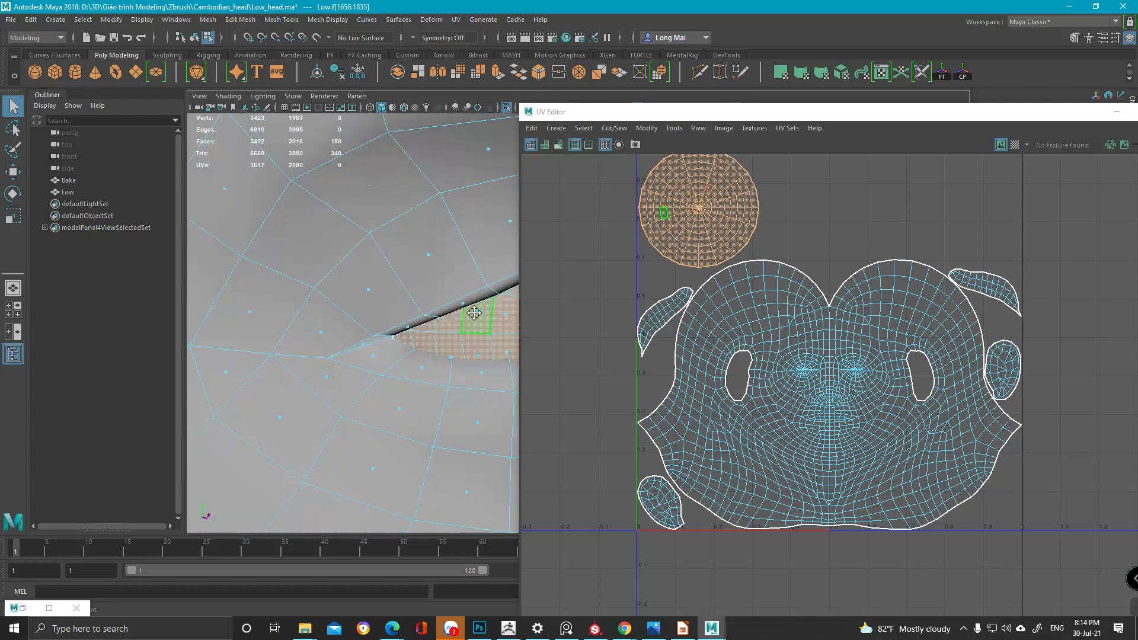
left_click_drag(481, 312, 175, 312, "alt")
left_click_drag(393, 335, 320, 296, "alt")
left_click(426, 293, "shift")
double_click(427, 292, "shift")
- Duplicate the selected eyeball faces with offset 0 and the duplicated faces separated, and leave the active tool
scroll(444, 291, "down", 5)
right_click_drag(452, 259, 499, 465, "shift")
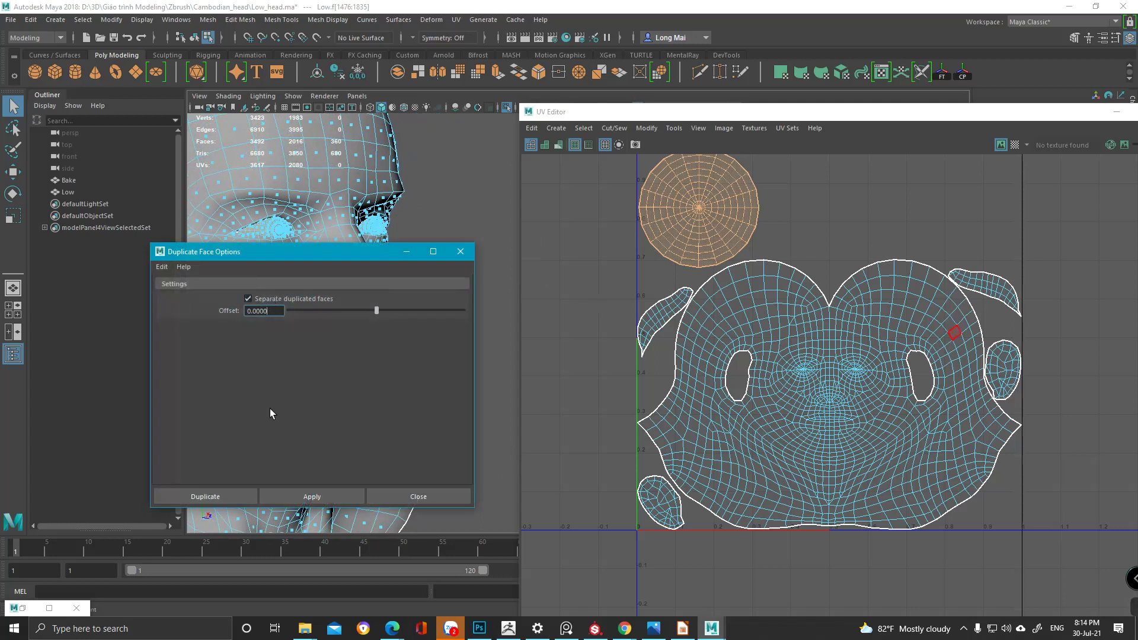
left_click(230, 496)
key("q")
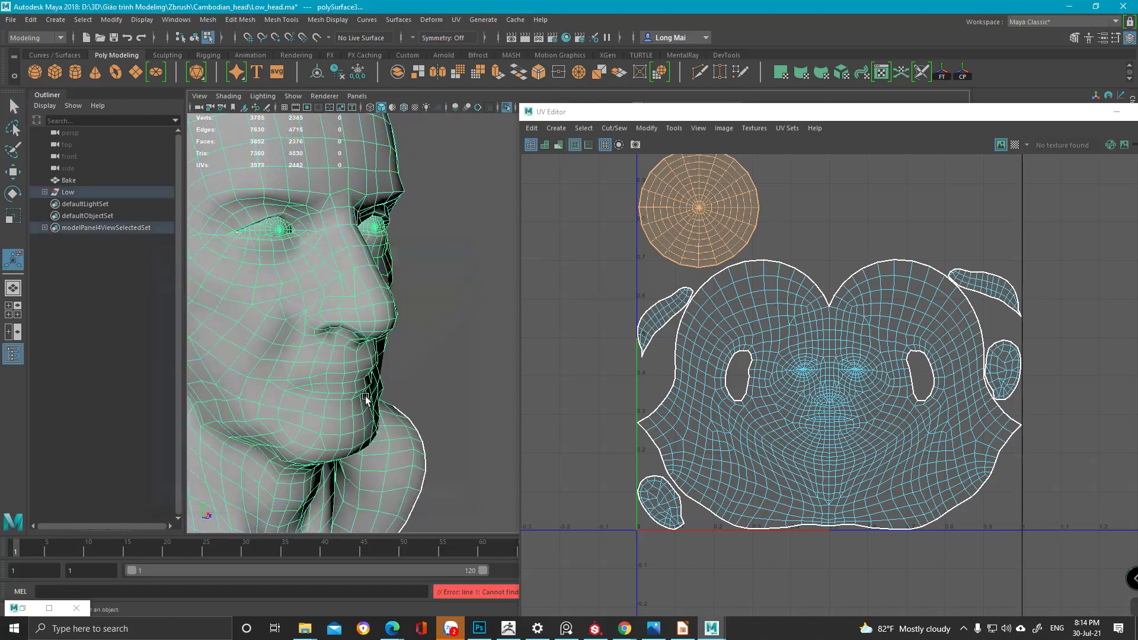
- Deselect the head so that only the two duplicated eyeballs stay selected, and examine them within the face
left_click(285, 351, "shift")
right_click_drag(419, 414, 311, 325, "alt")
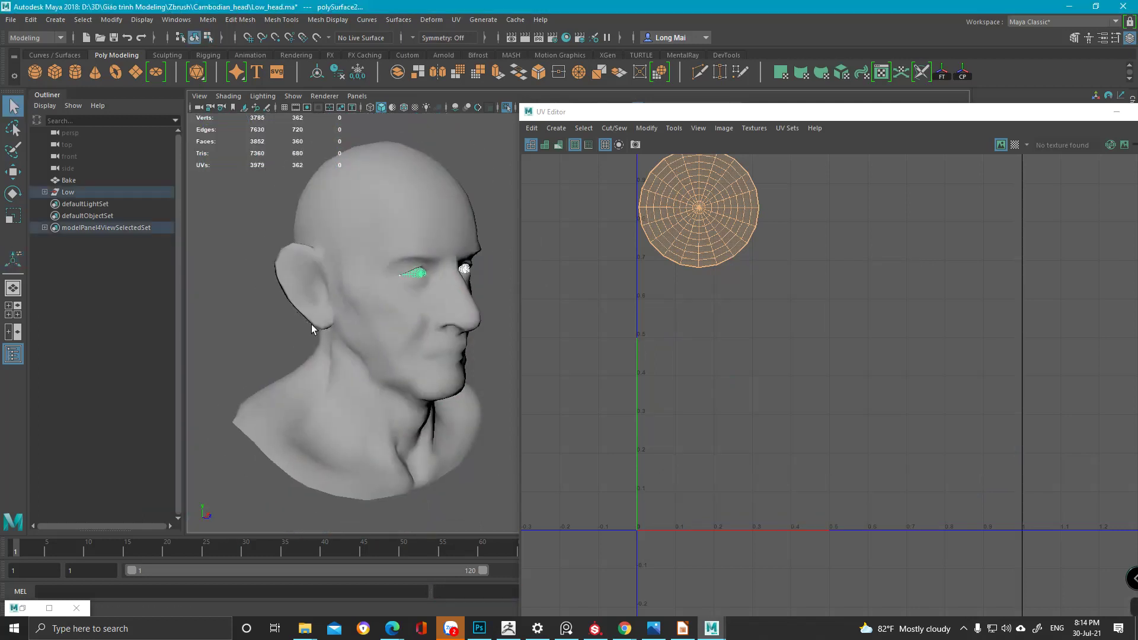
middle_click_drag(311, 325, 309, 358, "alt")
left_click_drag(308, 358, 286, 367, "alt")
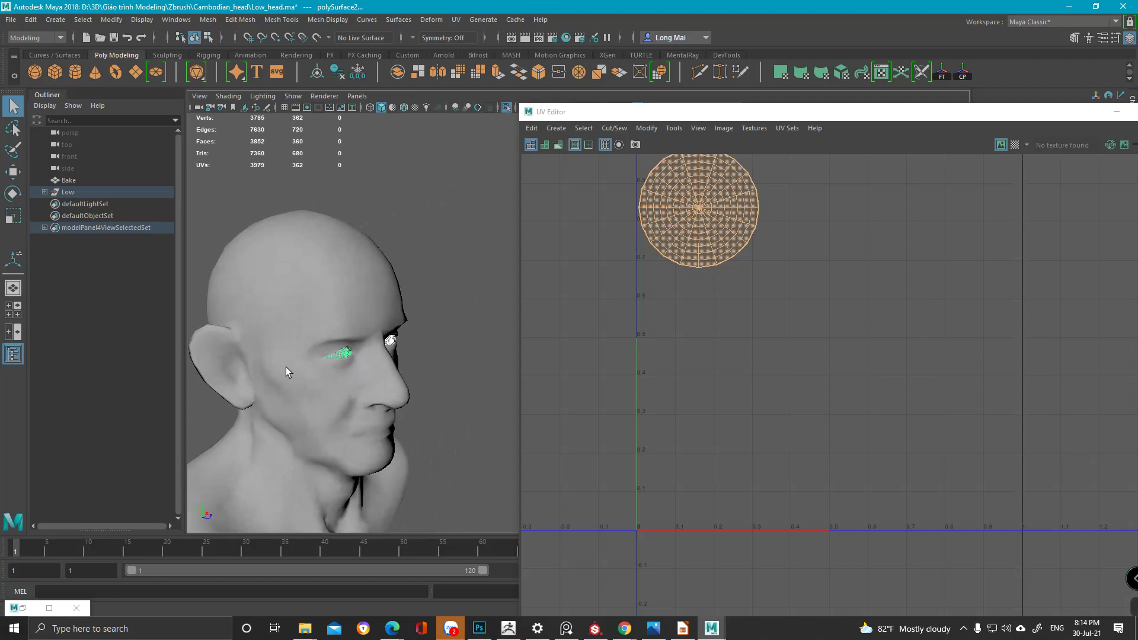
left_click_drag(429, 305, 413, 336, "alt")
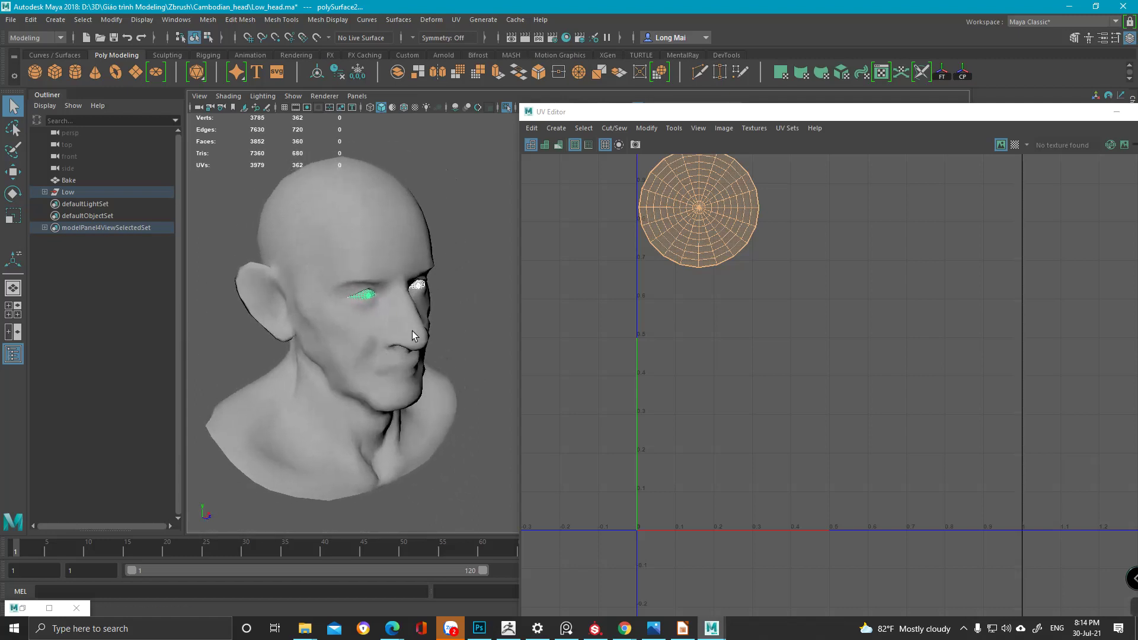
right_click(465, 276, "shift")
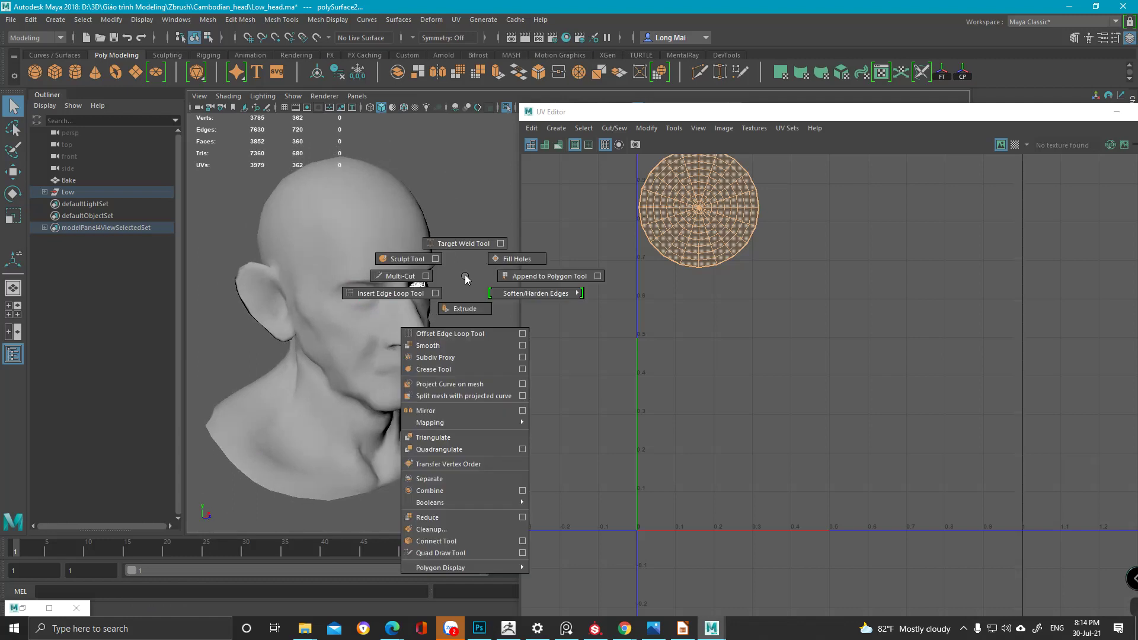
left_click_drag(398, 306, 435, 327, "alt")
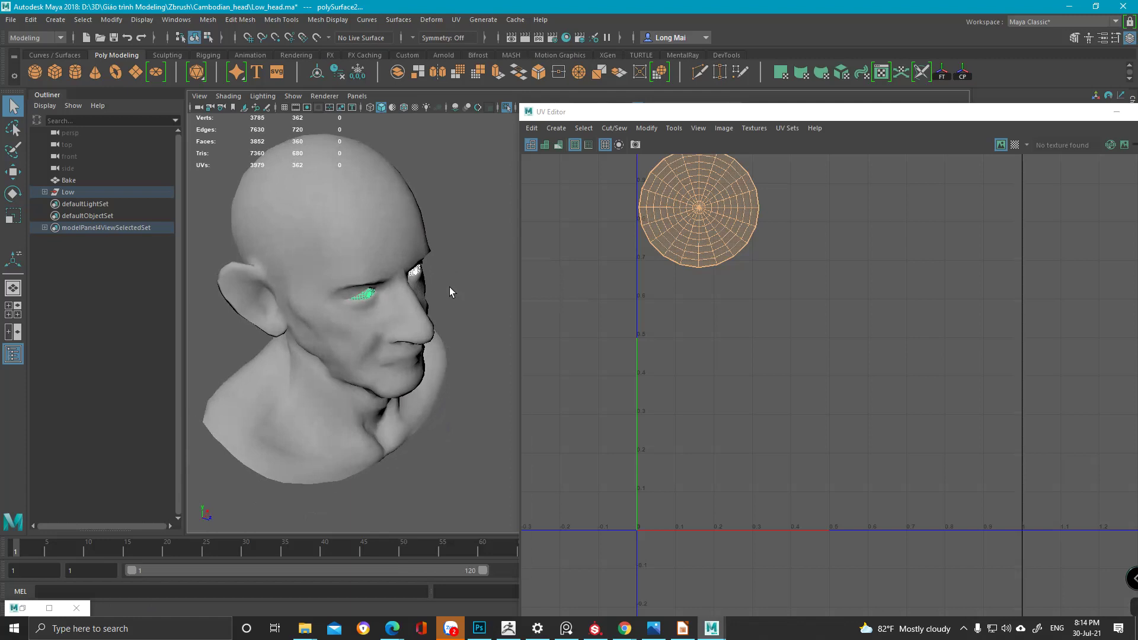
- Move the polySurface3 mesh out of the Low group to the top level of the scene hierarchy
scroll(448, 288, "down", 3)
middle_click_drag(448, 287, 366, 338, "alt")
left_click_drag(366, 337, 374, 300, "alt")
right_click_drag(375, 300, 500, 353, "alt")
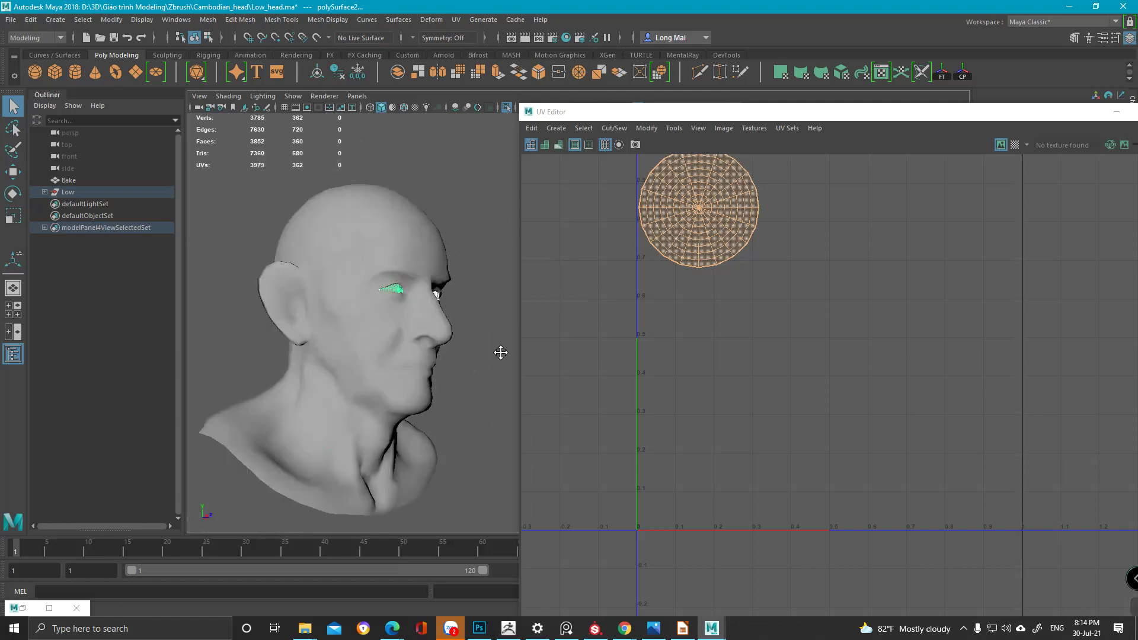
left_click_drag(501, 353, 448, 367, "alt")
right_click_drag(474, 283, 446, 500)
left_click(67, 191)
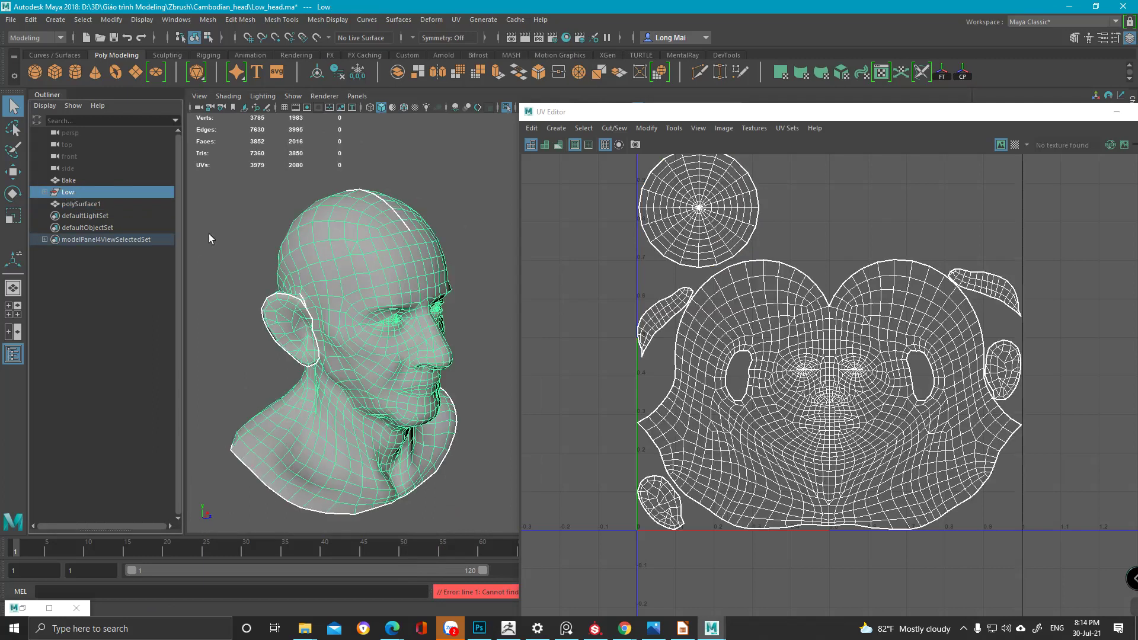
left_click(45, 192)
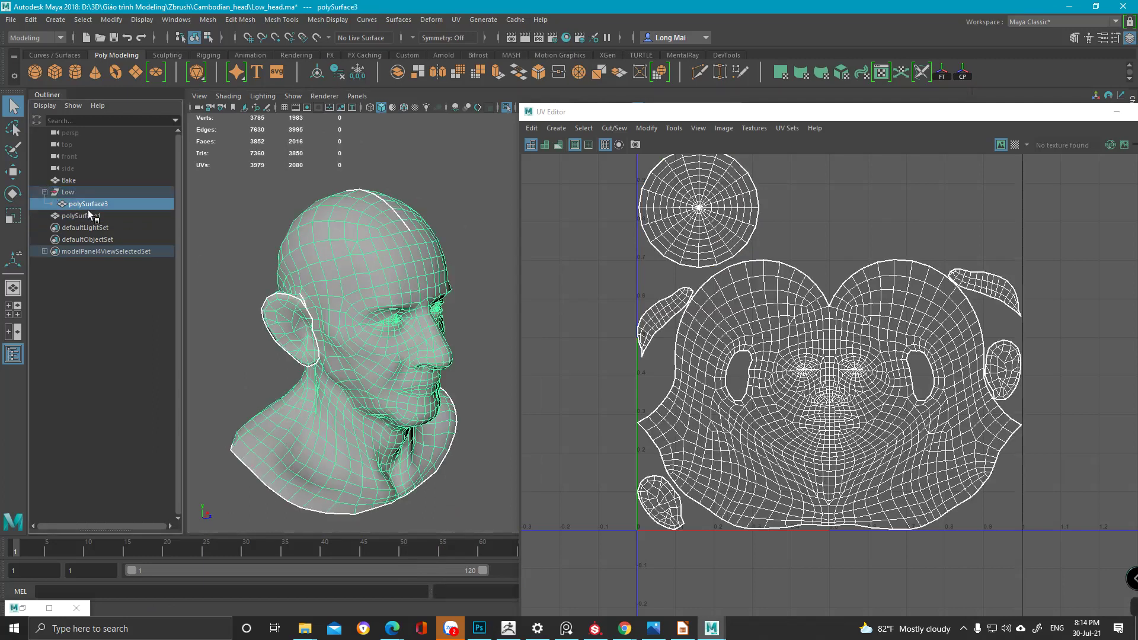
middle_click_drag(91, 205, 102, 178)
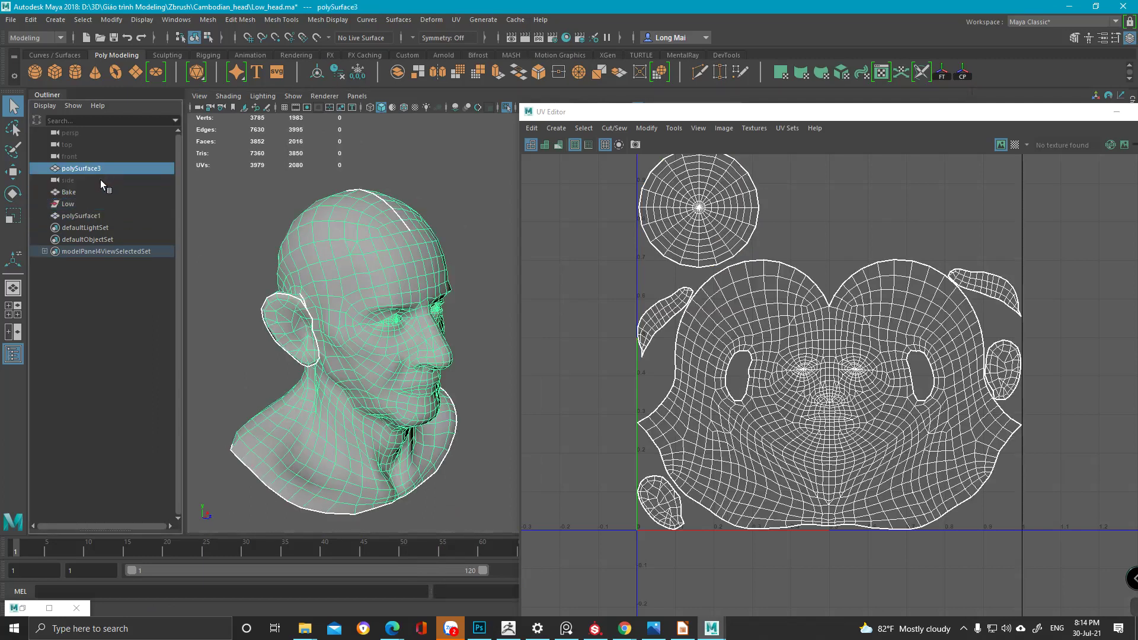
- Rename polySurface3 as cambodian_head
double_click(109, 169)
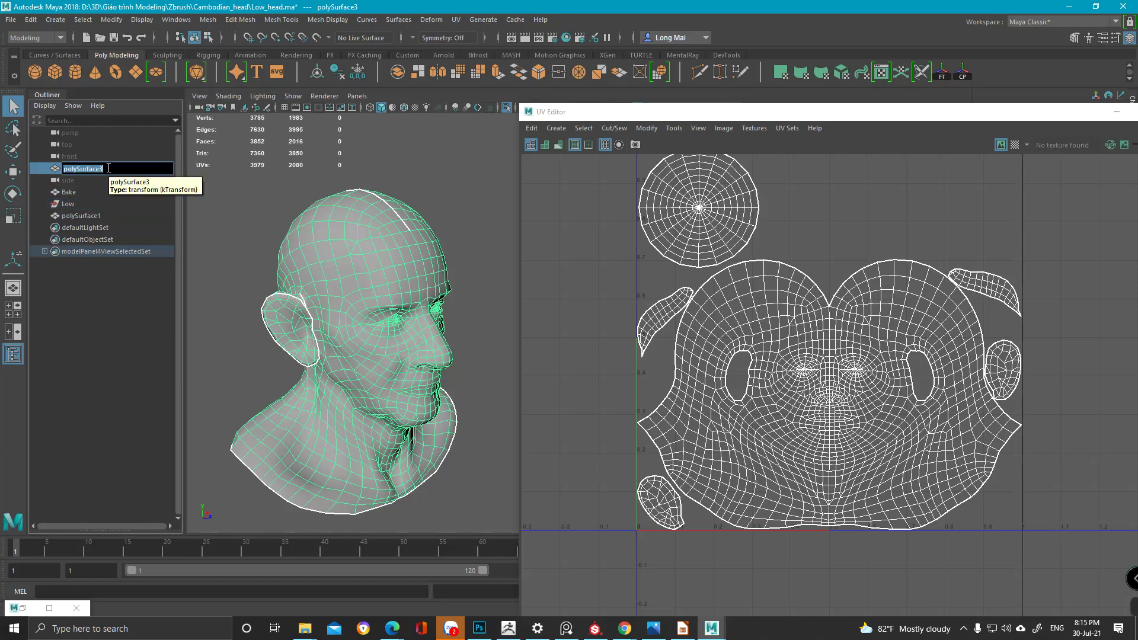
type("cambodian_head")
key("Return")
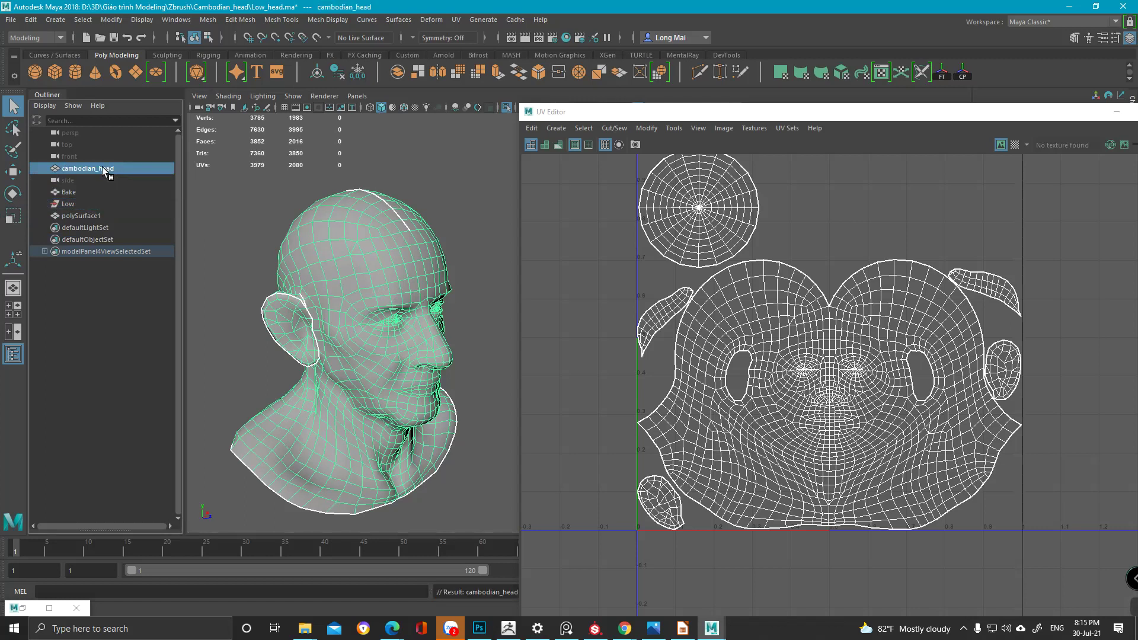
- Hide the cambodian_head mesh and turn off the viewport's isolate selection
left_click(78, 194)
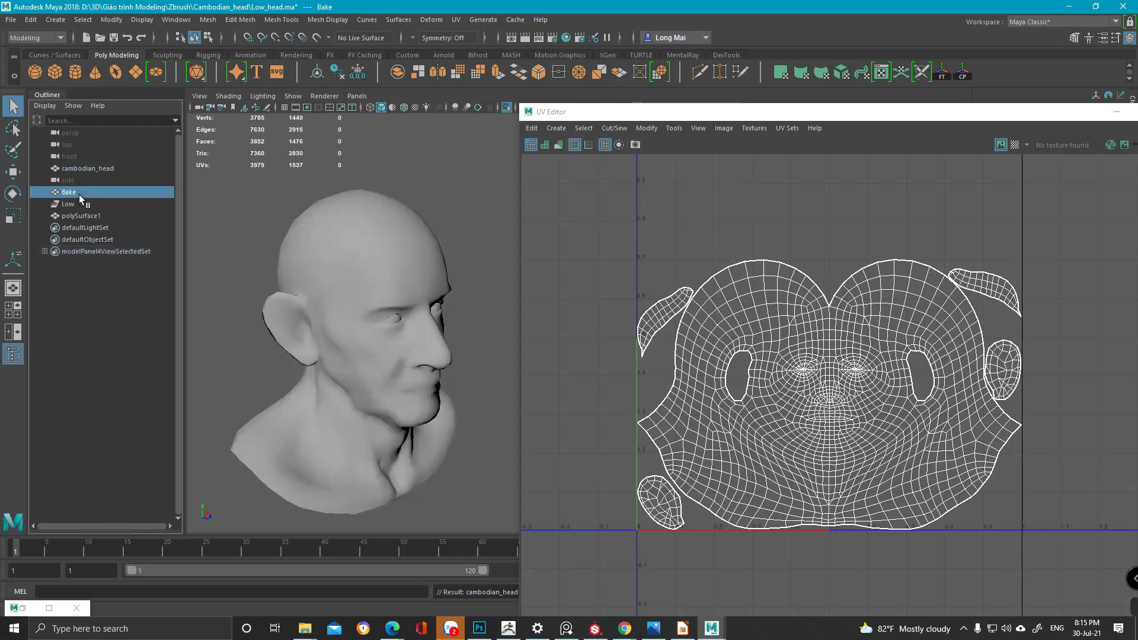
left_click(104, 166)
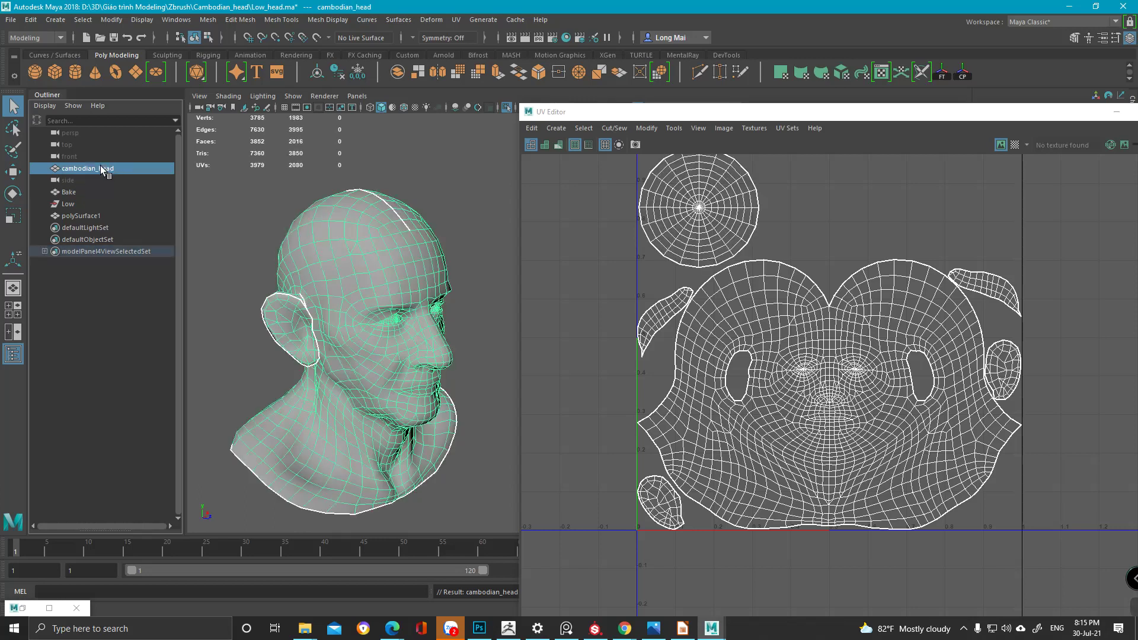
key("h")
left_click(507, 106)
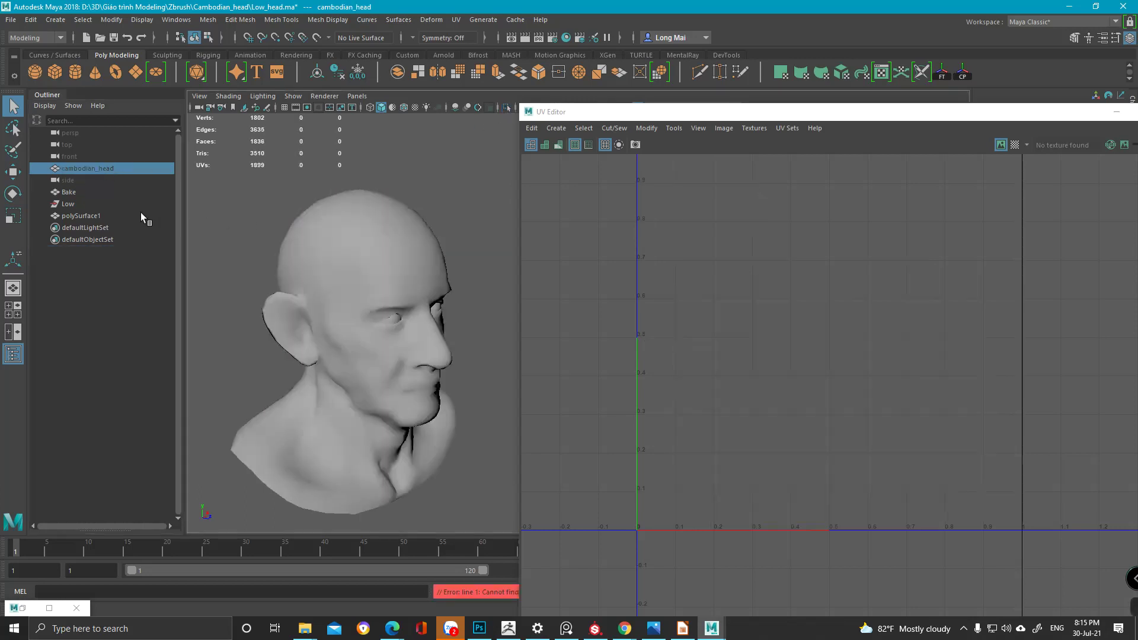
- Delete the Bake head mesh from the scene
left_click(76, 215)
left_click(405, 280)
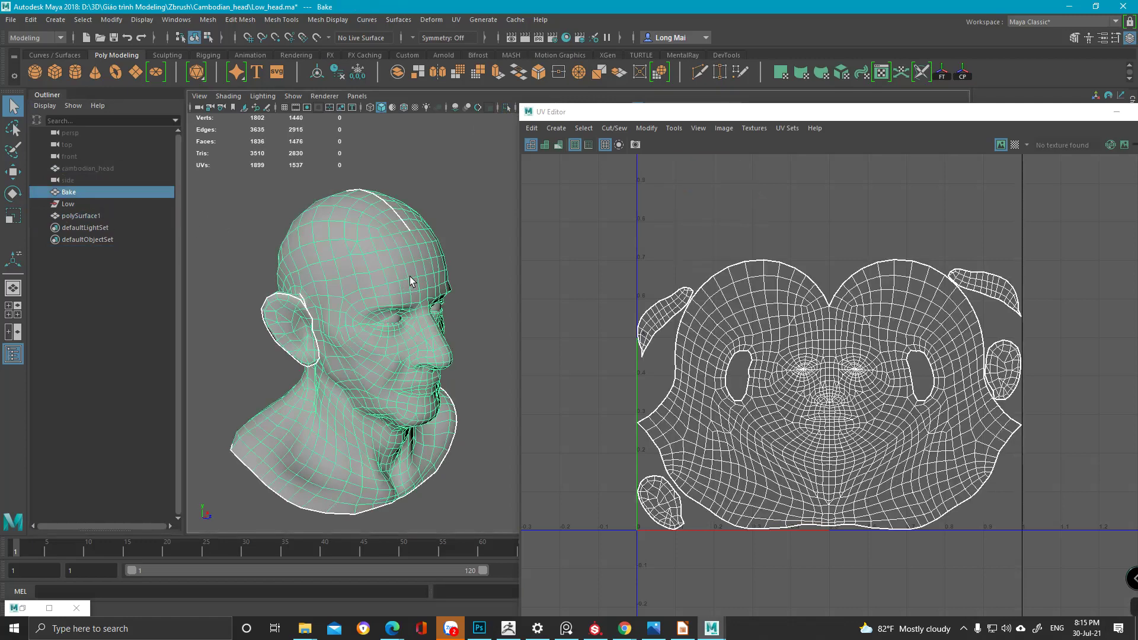
key("Delete")
- Export the selected eyeballs mesh (polySurface1) as an FBX file named Eye_bake in the Cambodian_head folder
left_click_drag(371, 284, 467, 358)
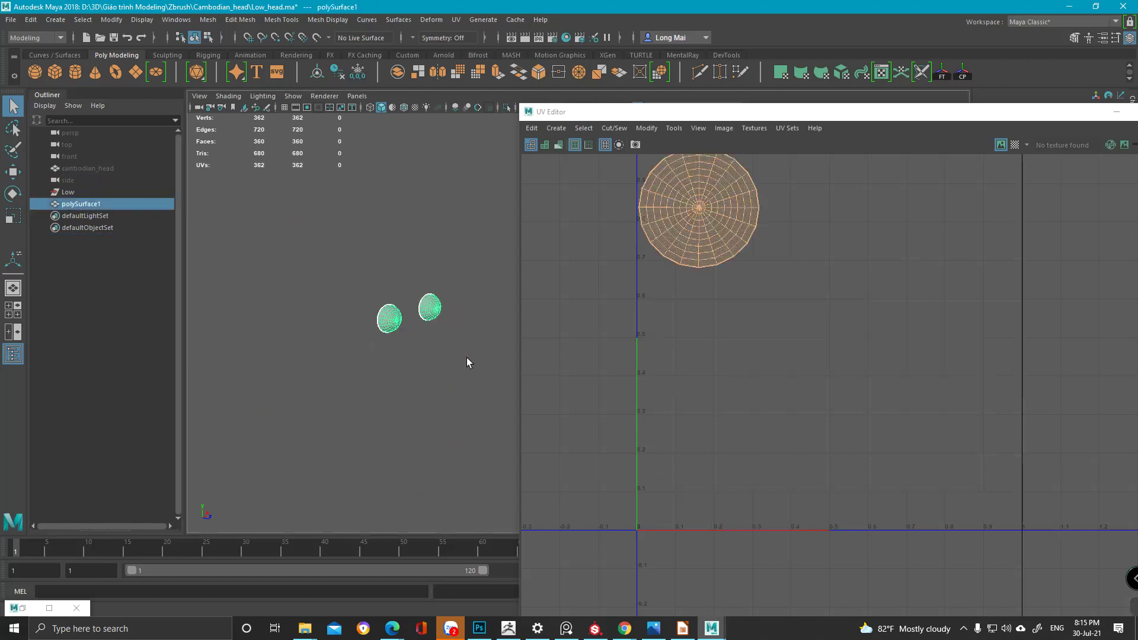
left_click(10, 21)
left_click(101, 174)
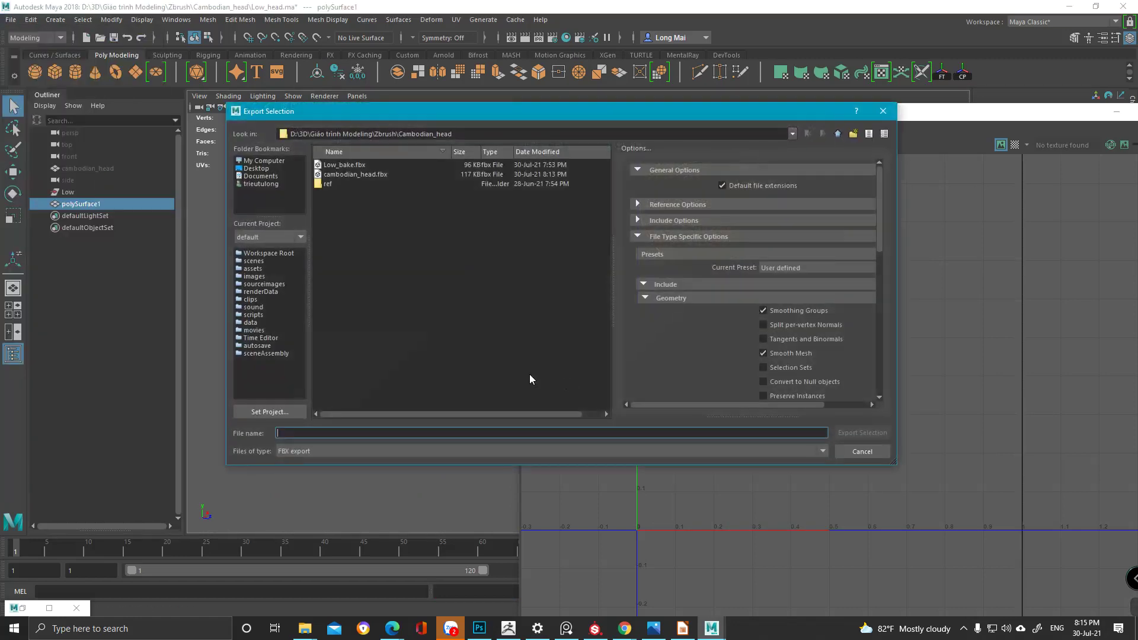
type("E")
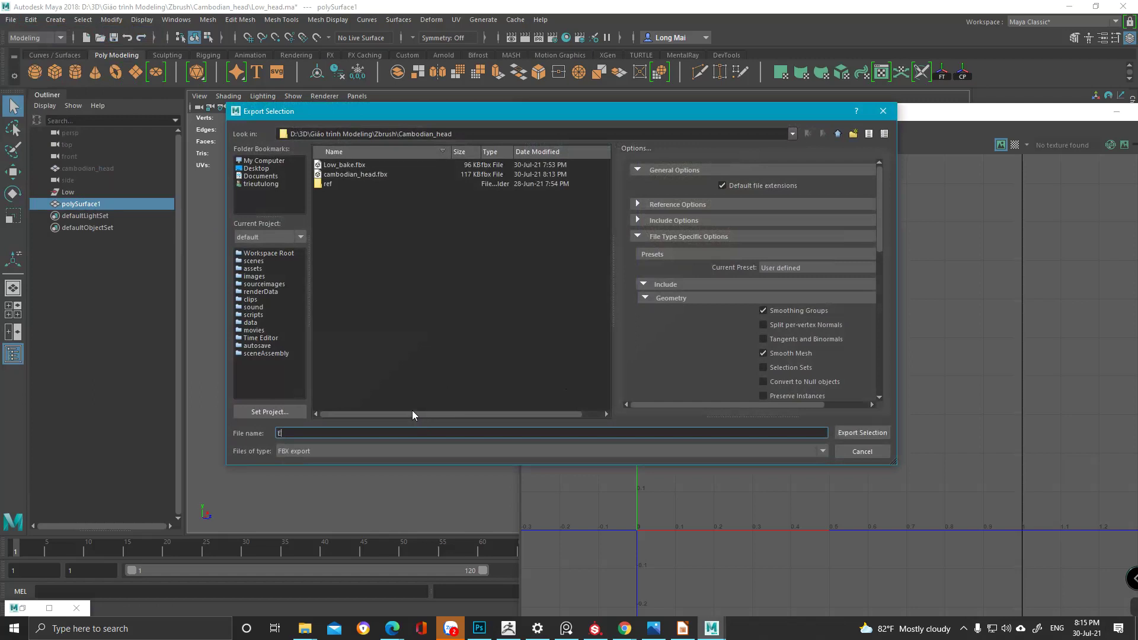
type("ye_bake")
key("Return")
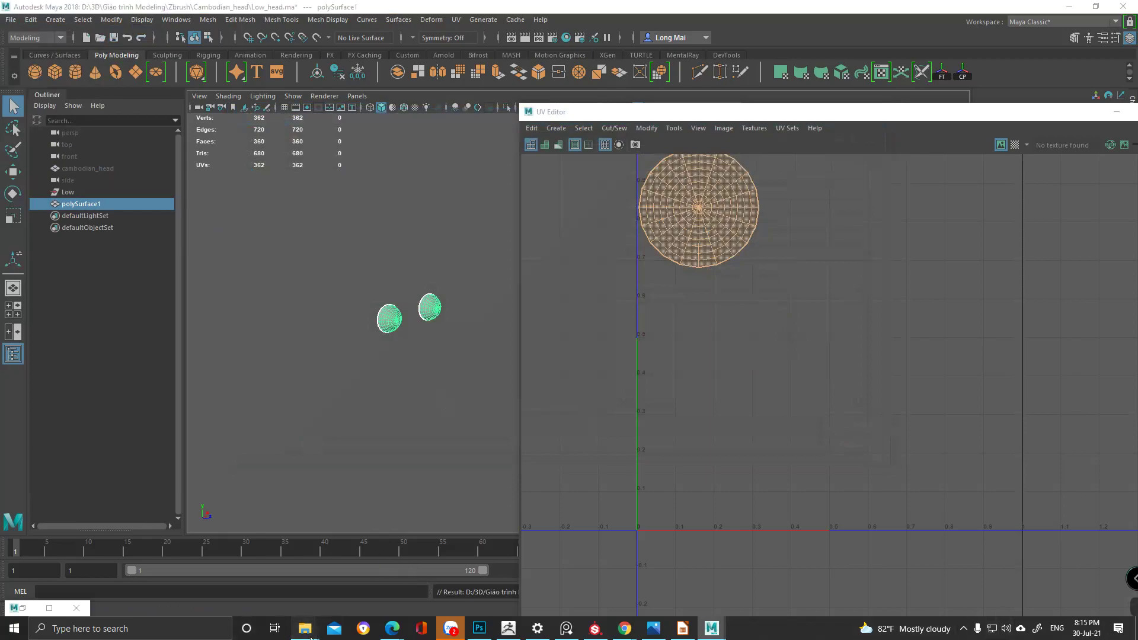
- Switch to File Explorer and open the Cambodian_head folder inside Giáo trình Modeling > Zbrush
mouse_move(305, 628)
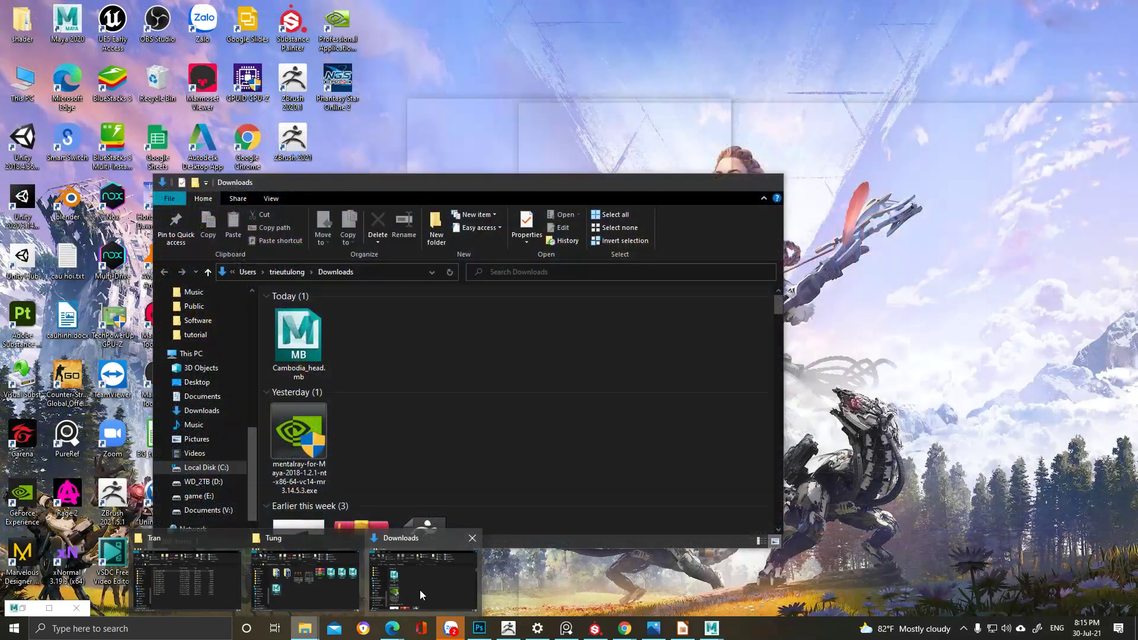
left_click(419, 589)
scroll(244, 348, "up", 4)
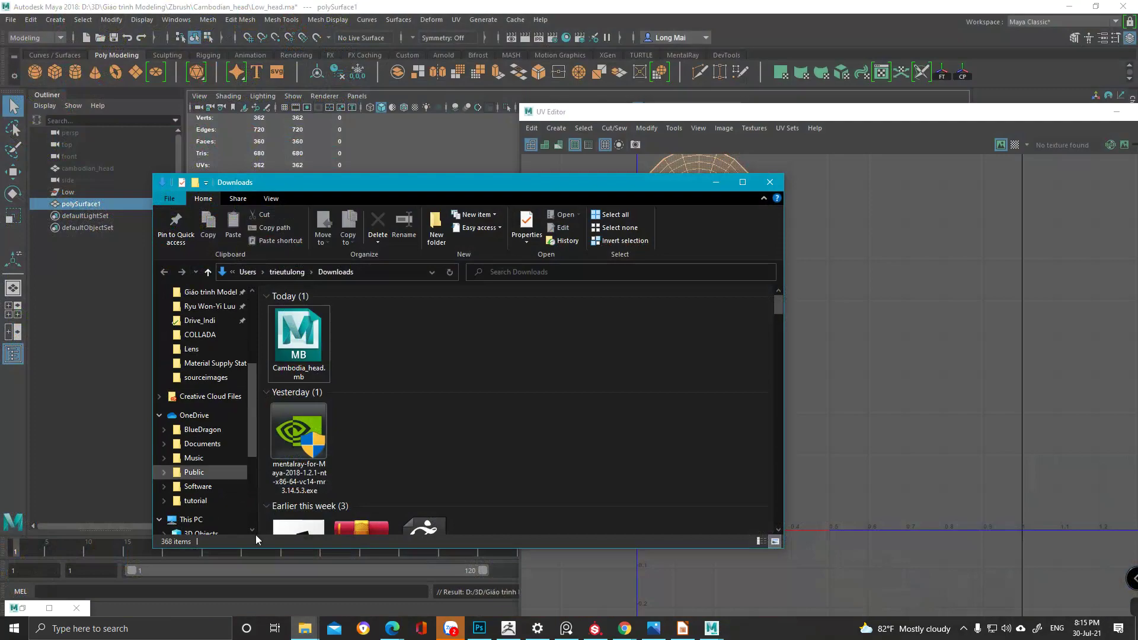
left_click(305, 628)
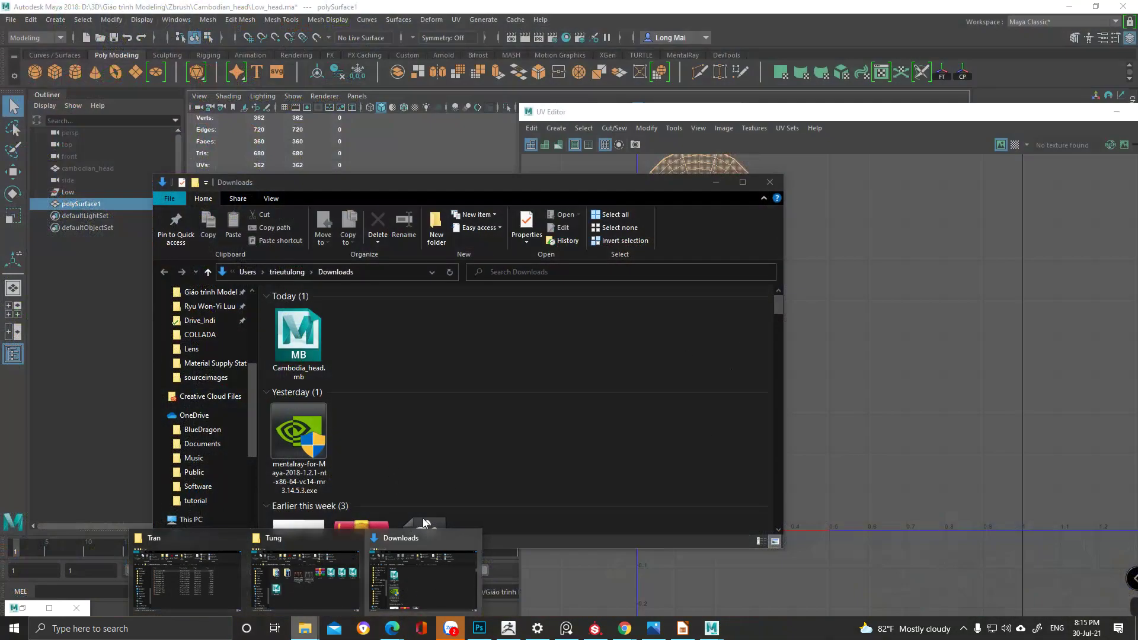
scroll(205, 367, "up", 2)
left_click(203, 375)
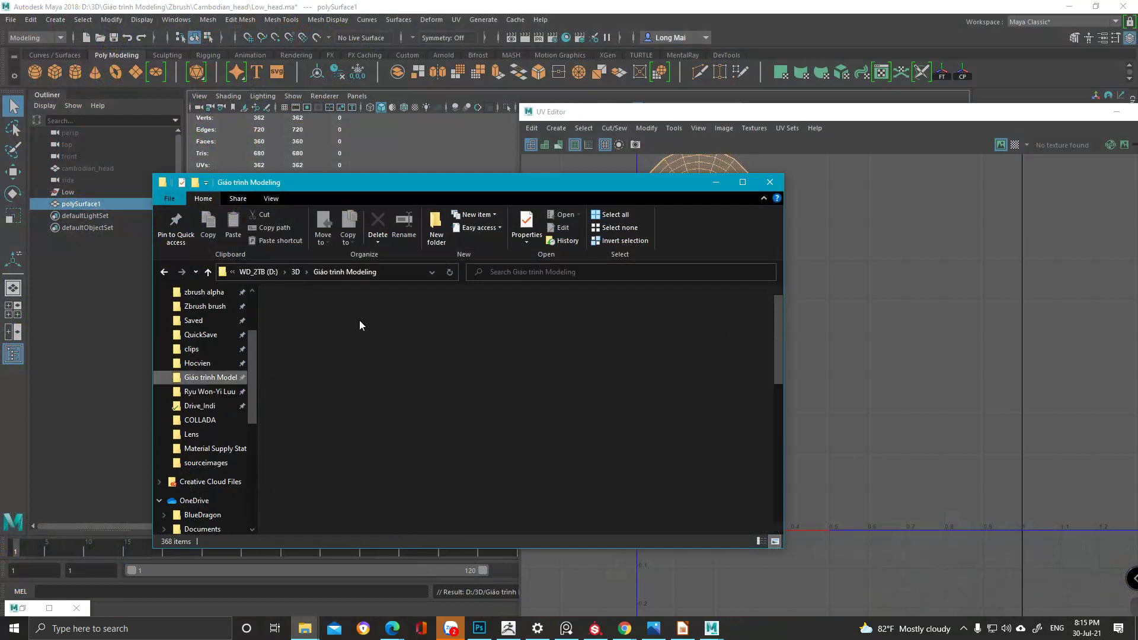
left_click(655, 416)
double_click(656, 417)
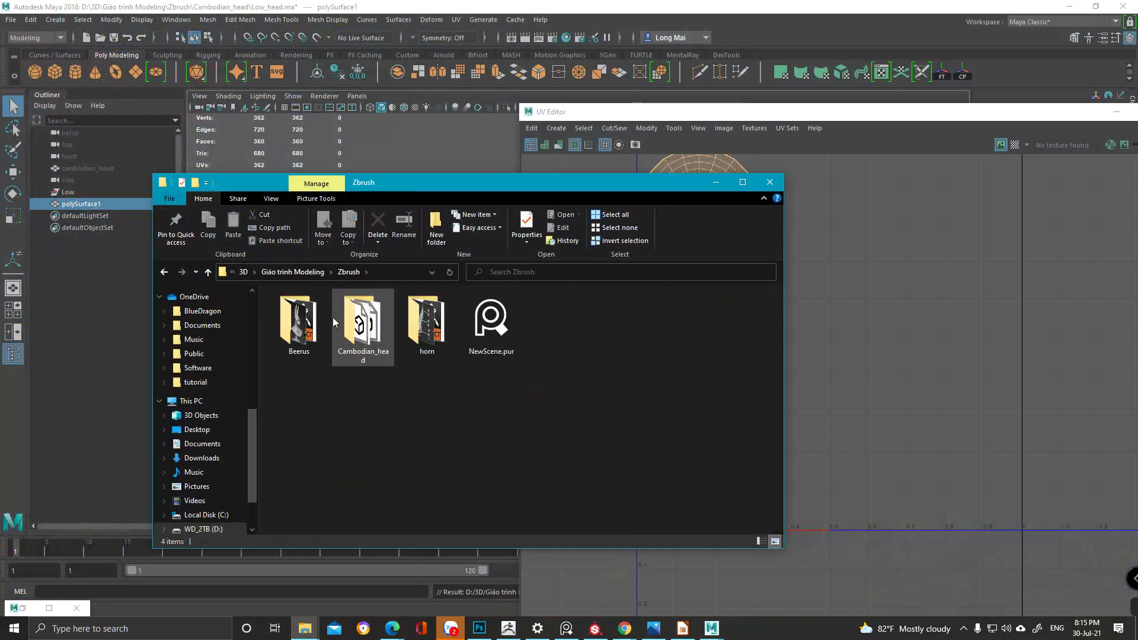
double_click(333, 318)
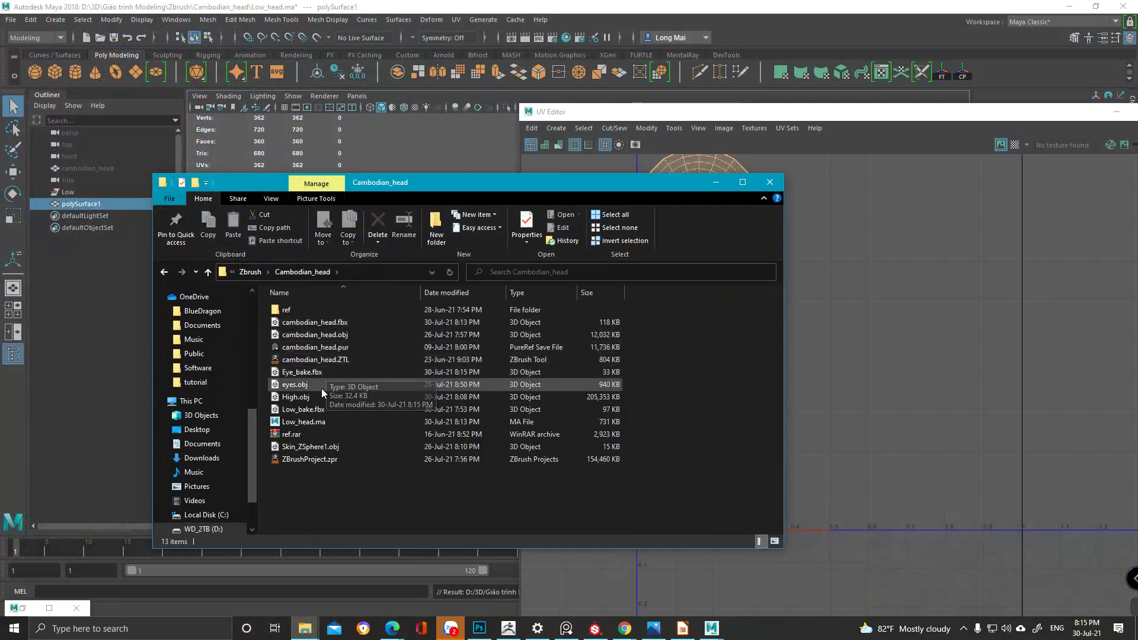
- Delete the files Low_bake.fbx, eyes.obj and Skin_ZSphere1.obj from the Cambodian_head folder
left_click(320, 409)
key("Delete")
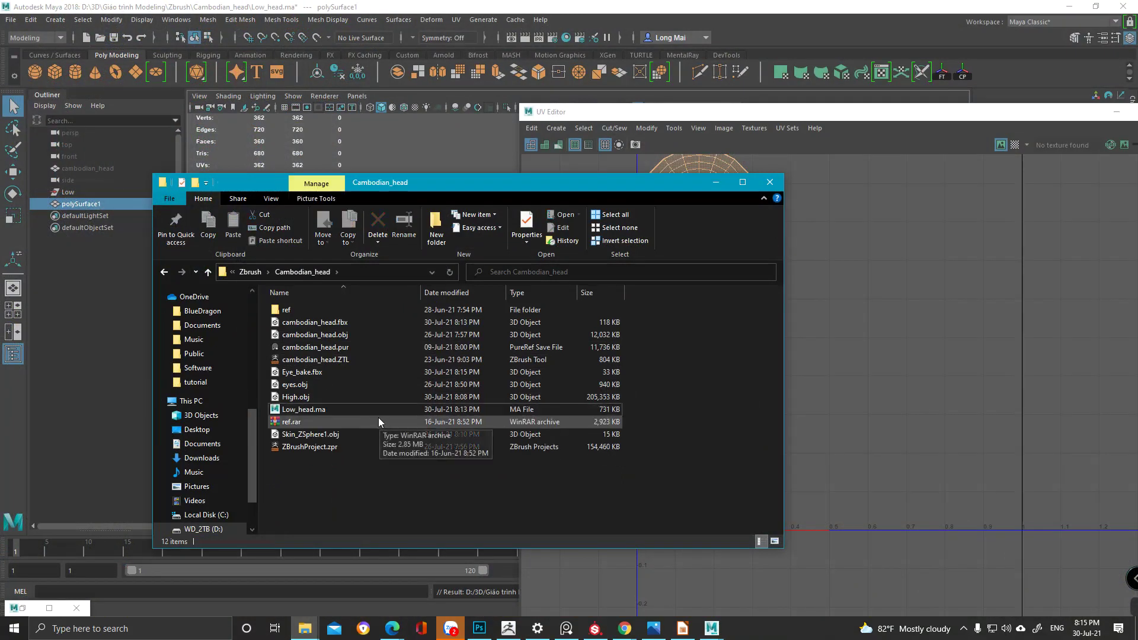
left_click(368, 382)
key("Delete")
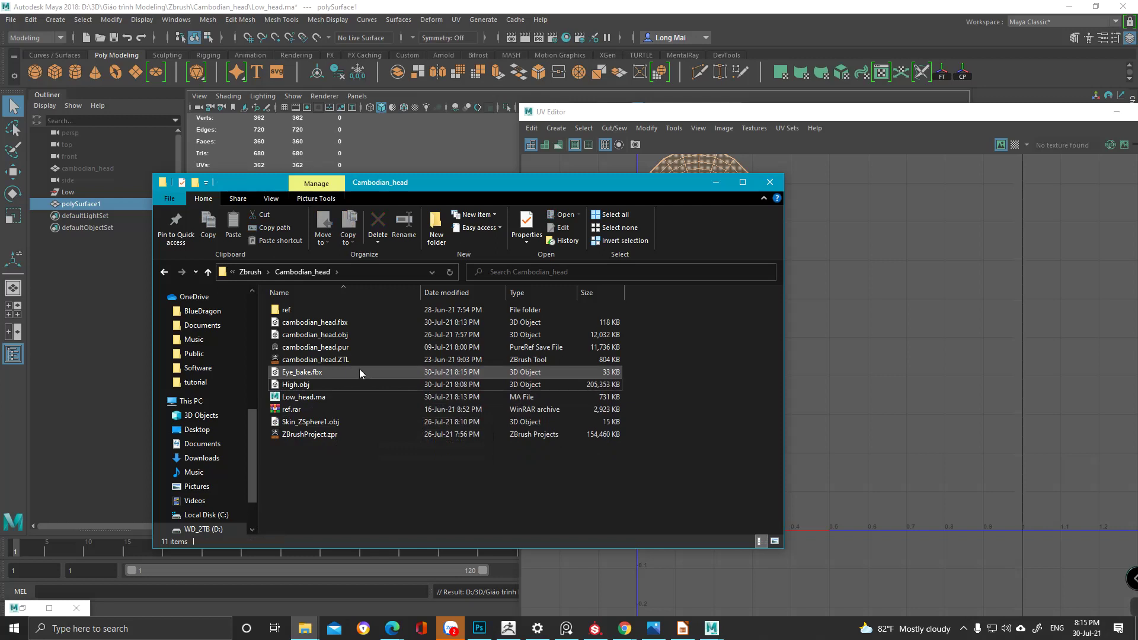
left_click(358, 422)
key("Delete")
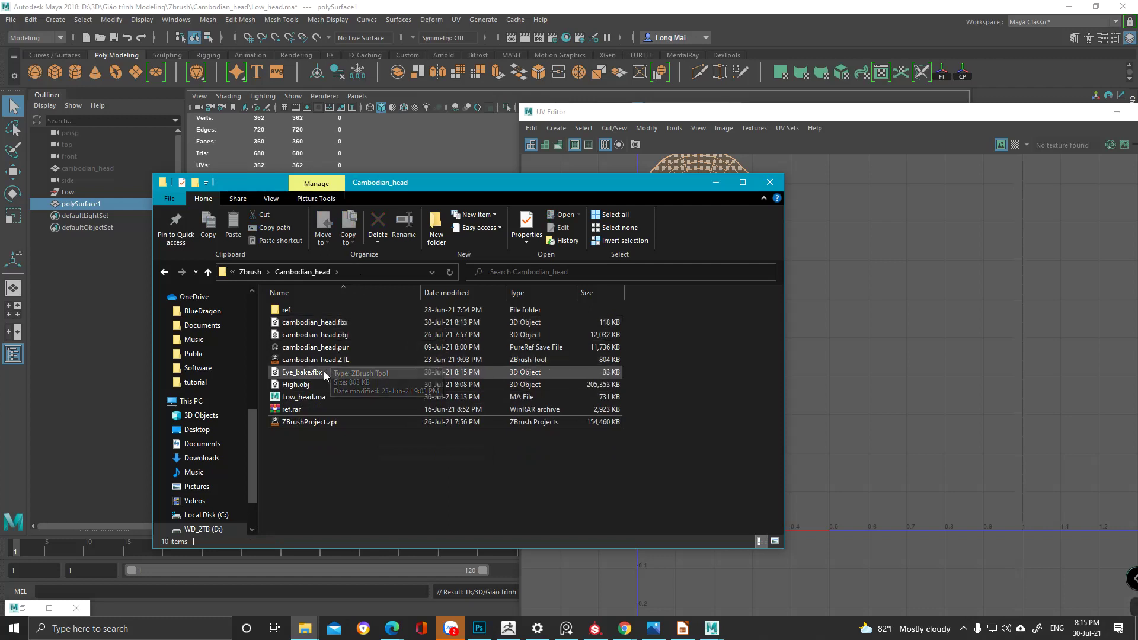
- Switch to Substance Painter and try to create a project from Low_bake.fbx with the UV Tile workflow off, discarding the open project's changes
left_click(607, 629)
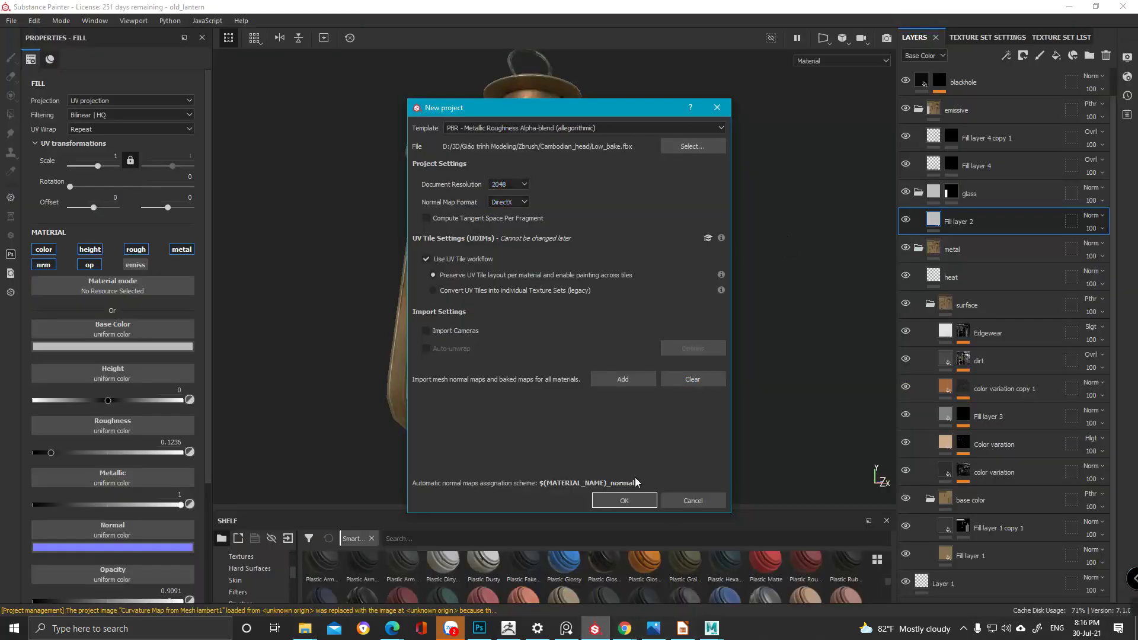
left_click(458, 261)
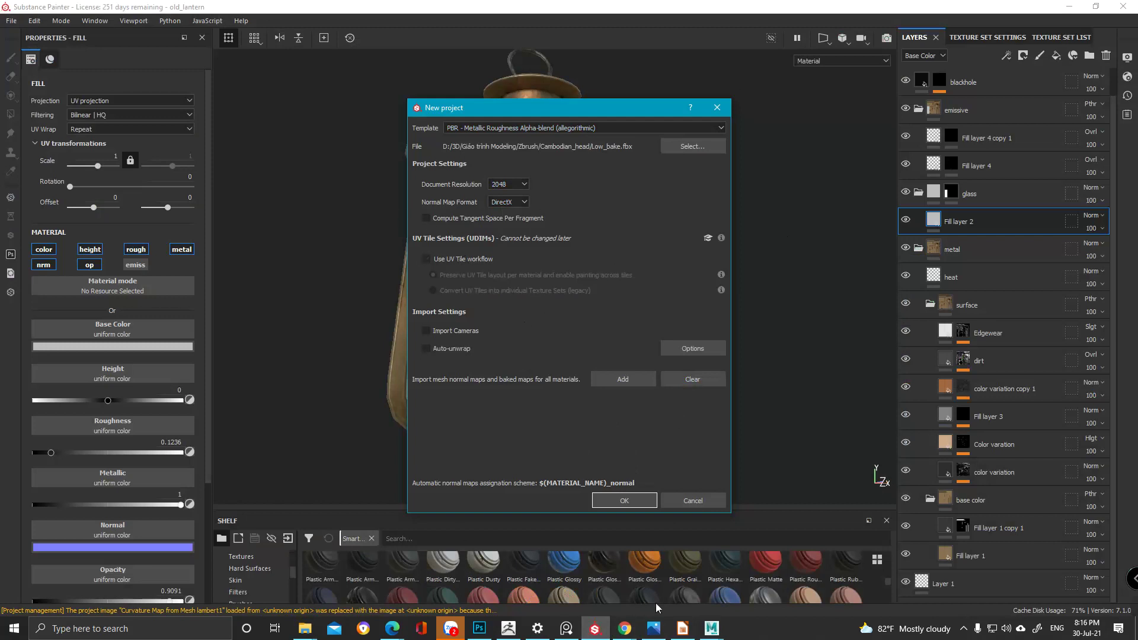
left_click(626, 501)
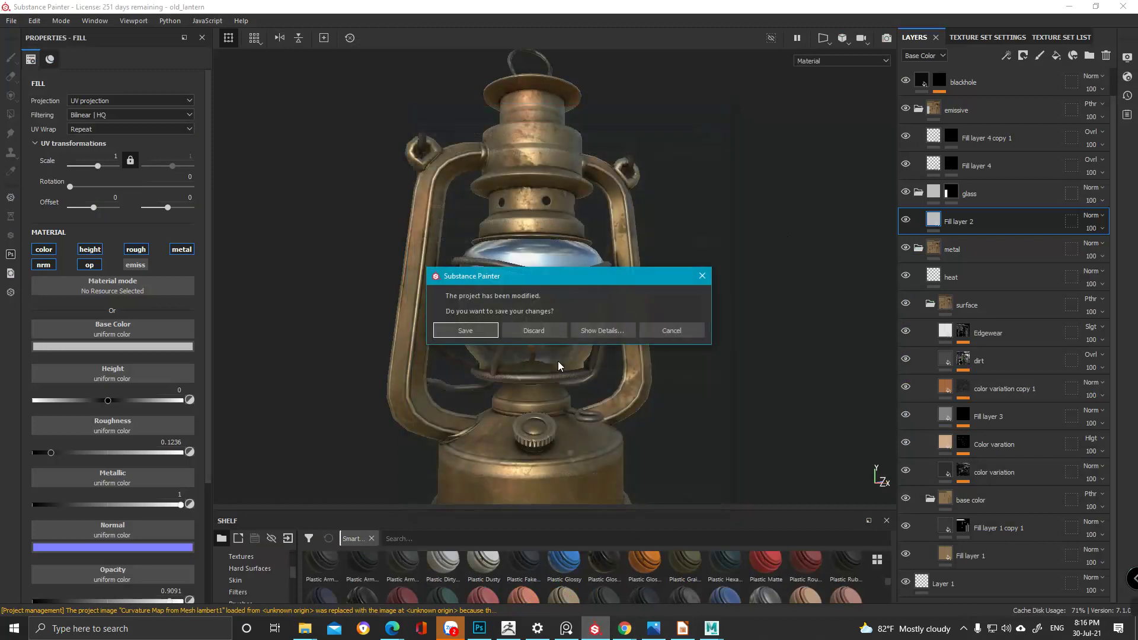
left_click(528, 330)
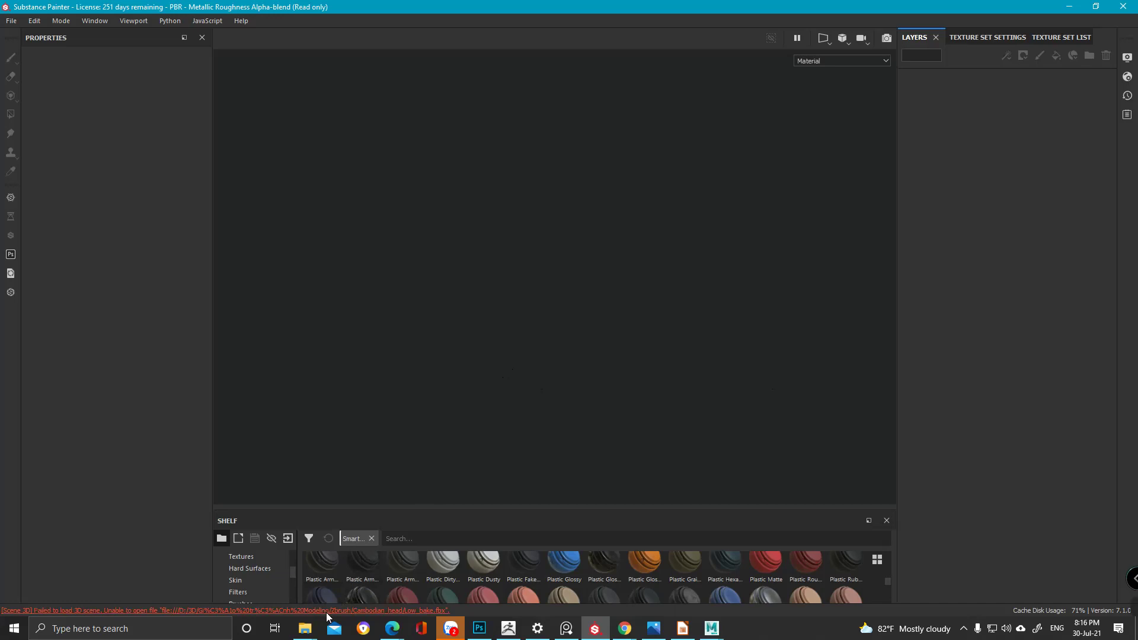
- Switch to File Explorer and go up from the Cambodian_head folder to the Giáo trình Modeling folder
left_click(304, 629)
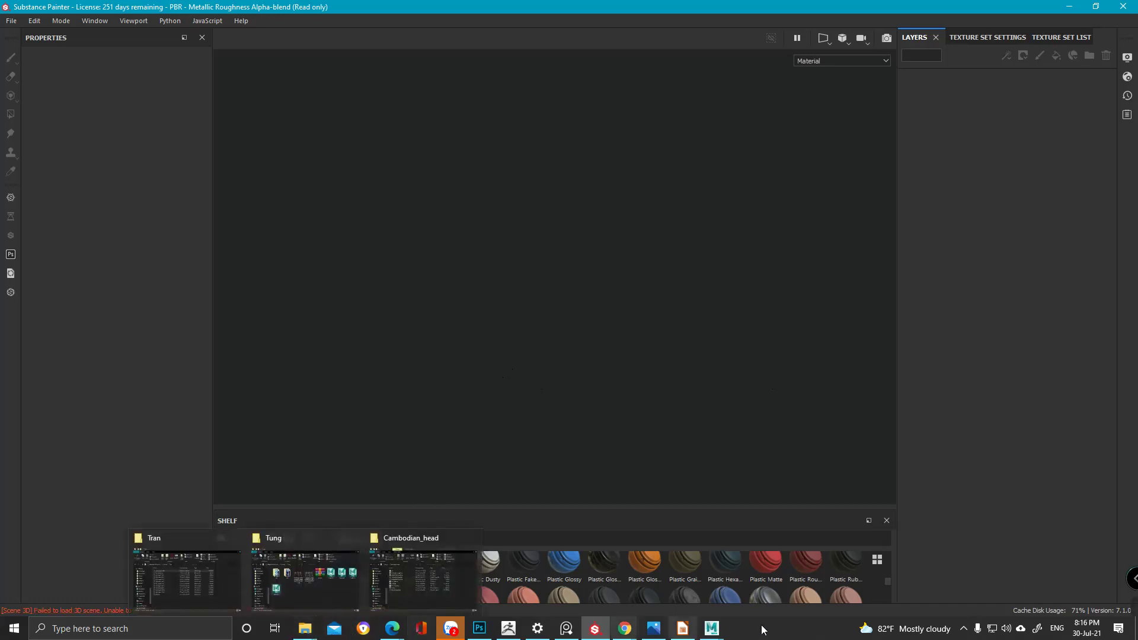
left_click(683, 628)
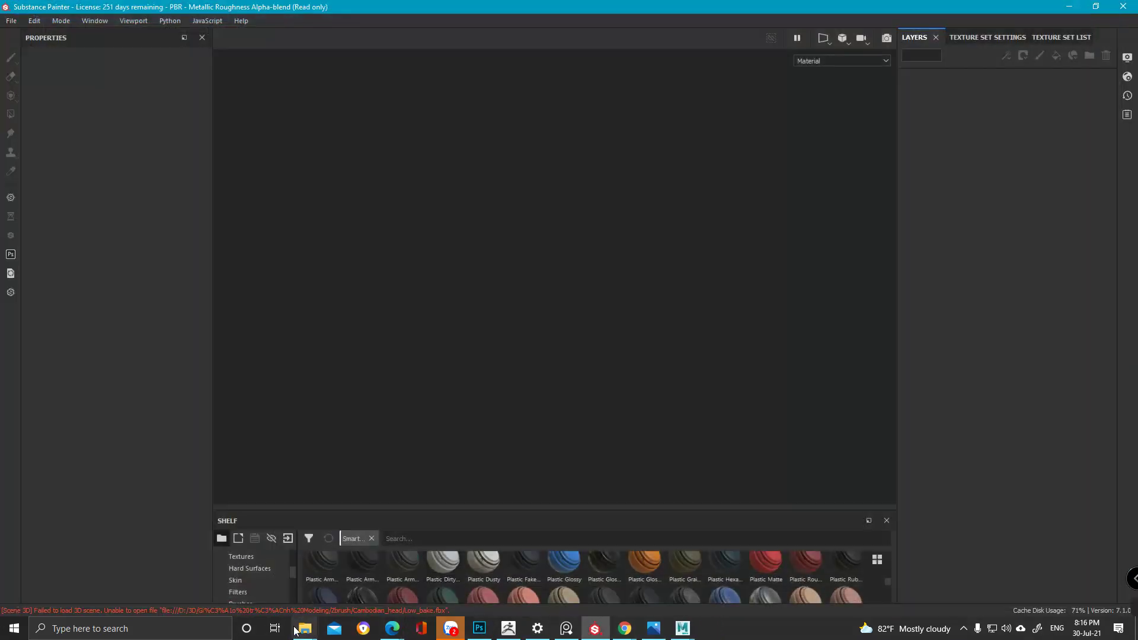
left_click(306, 626)
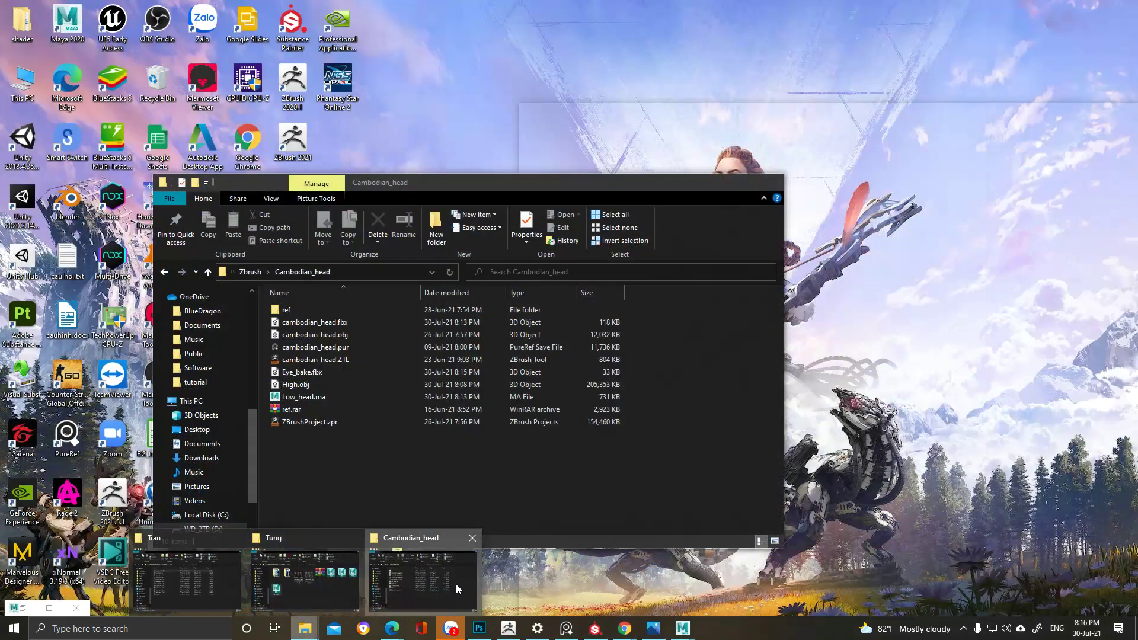
left_click(456, 585)
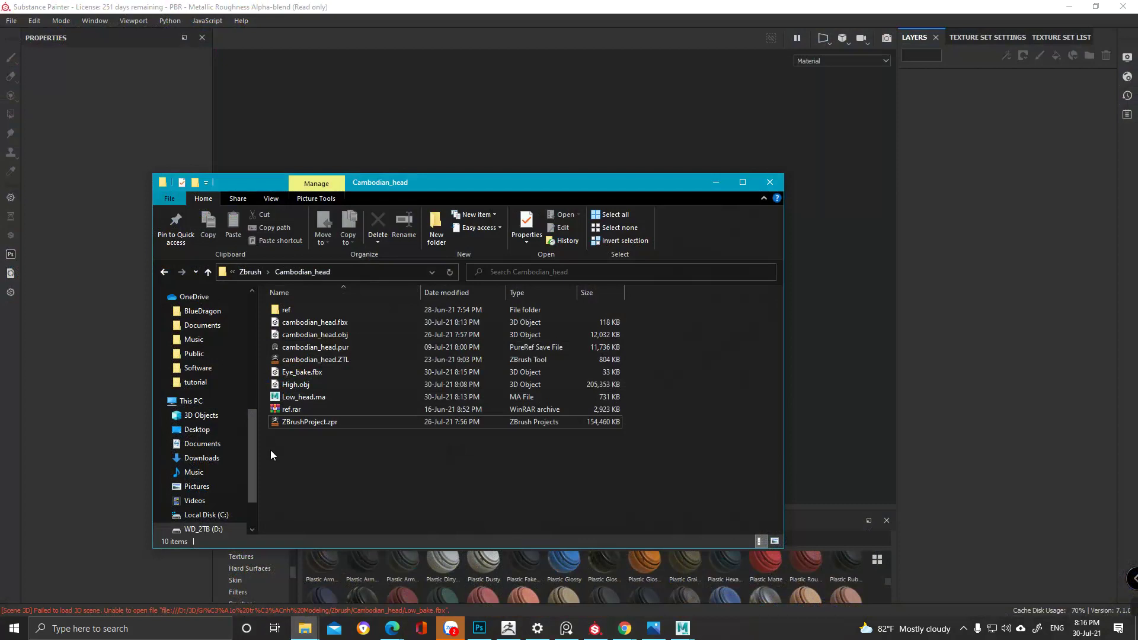
left_click(258, 272)
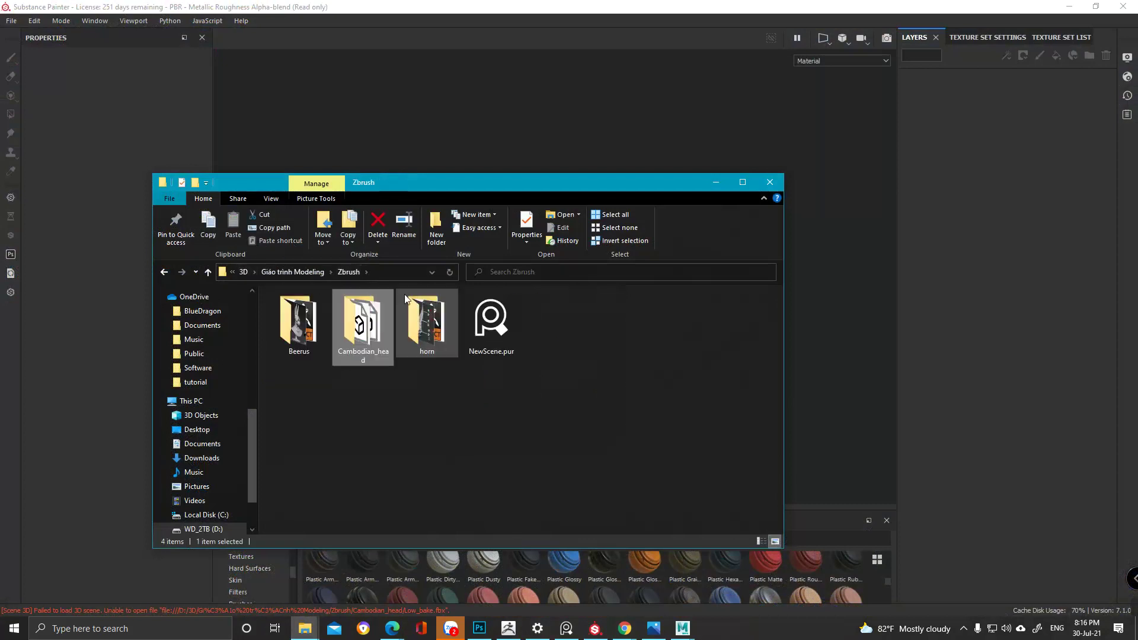
left_click(304, 274)
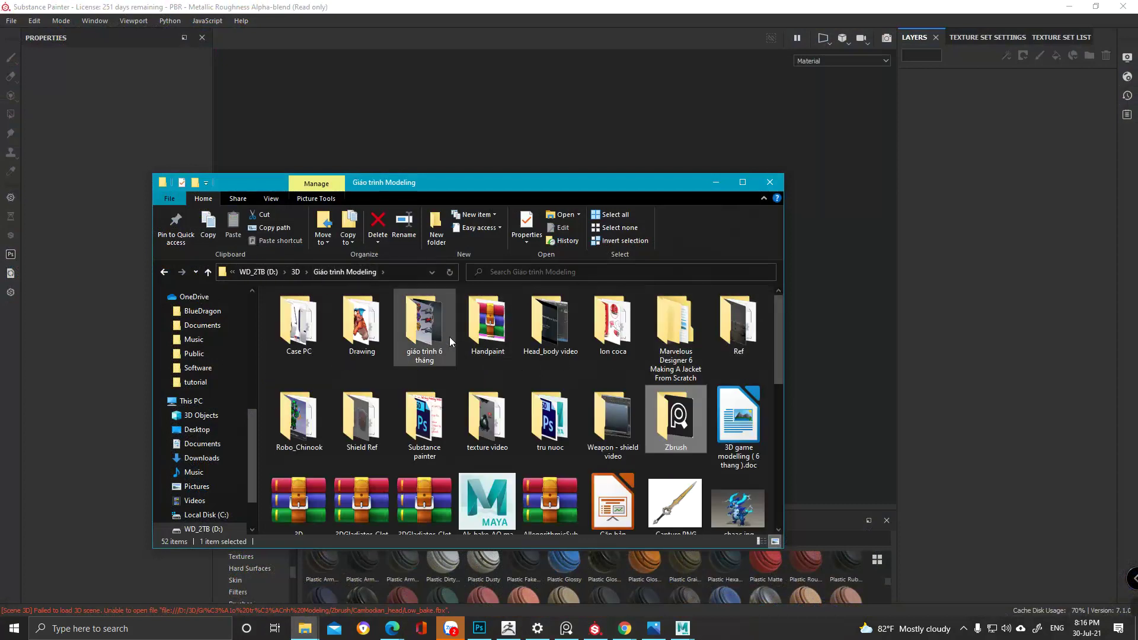
left_click(437, 338)
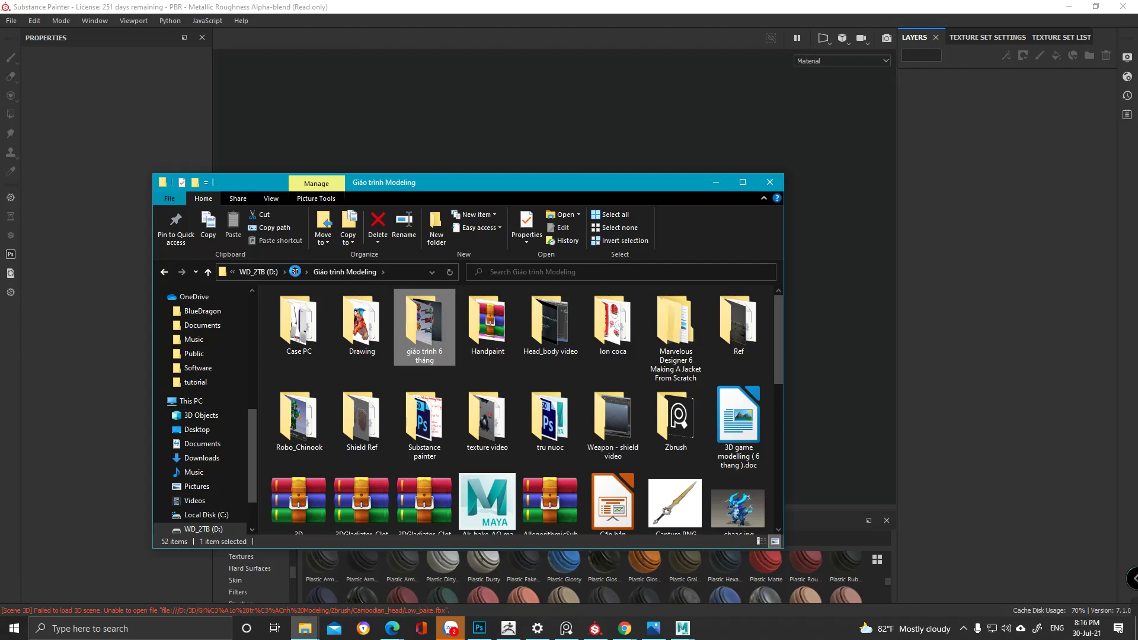
right_click(294, 272)
key("Escape")
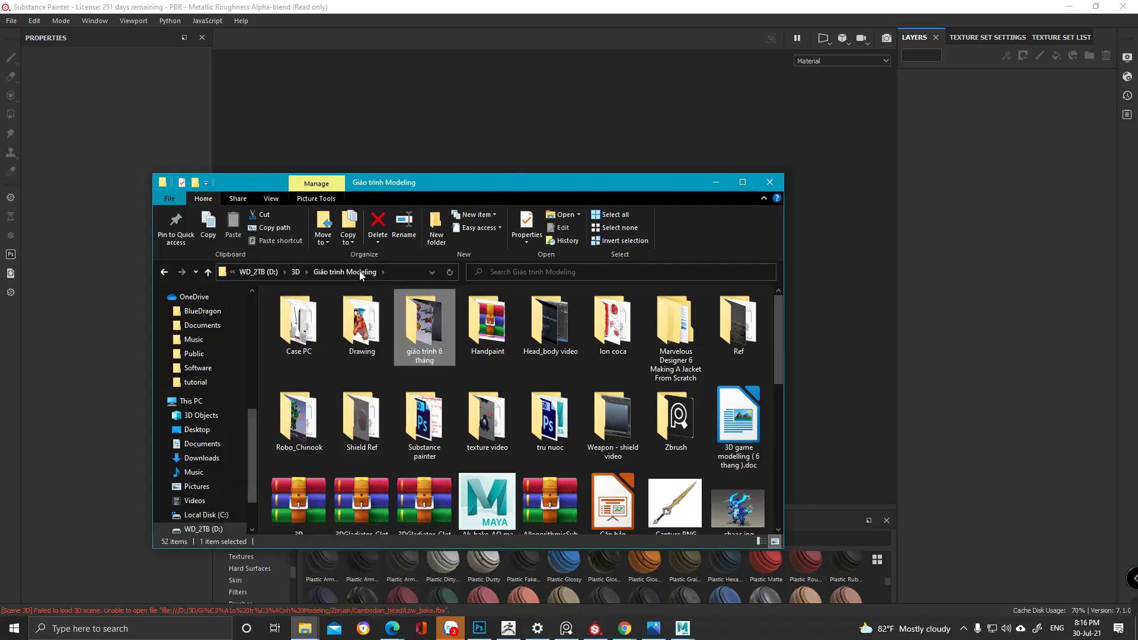
- Go up to the 3D folder and try to rename the Giáo trình Modeling folder as Giao_trinh_modeling
left_click(295, 272)
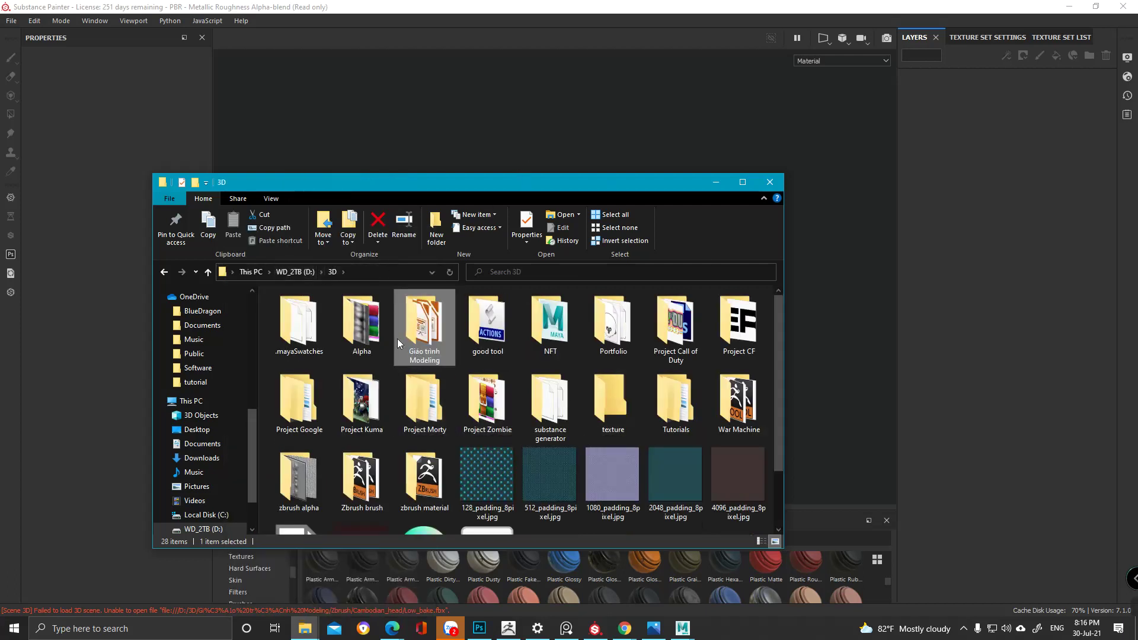
right_click(397, 440)
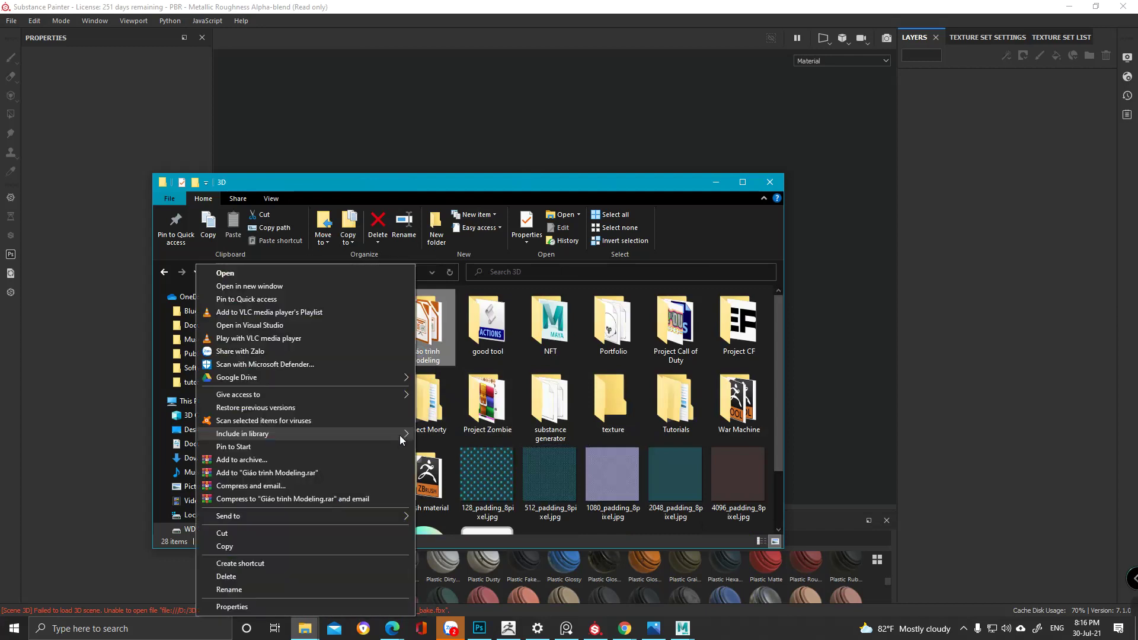
left_click(291, 579)
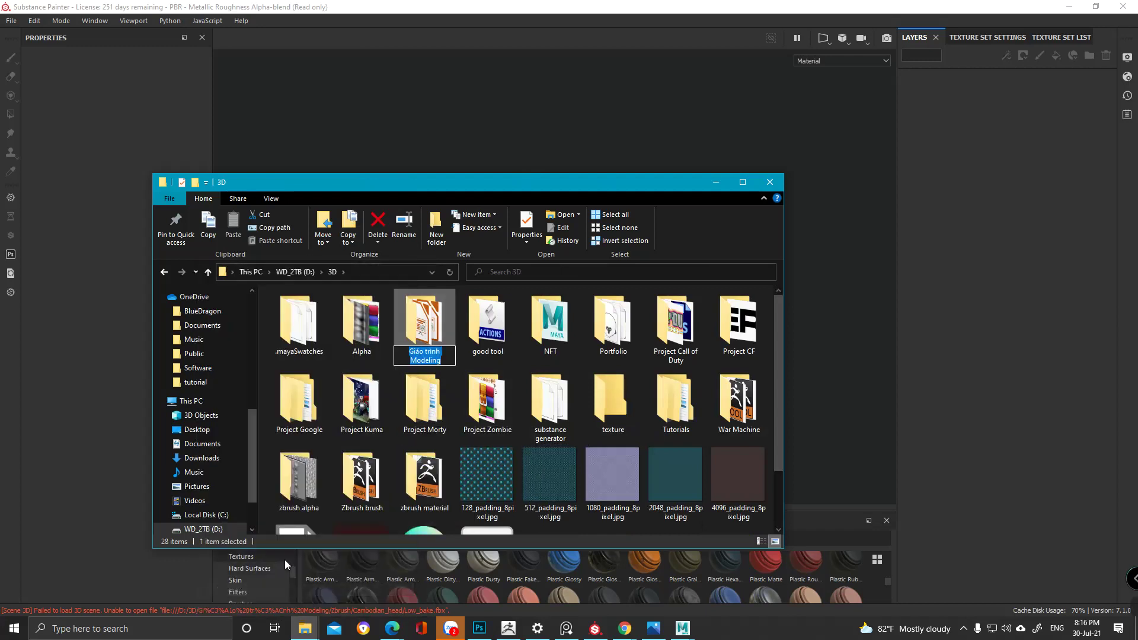
type("Giao")
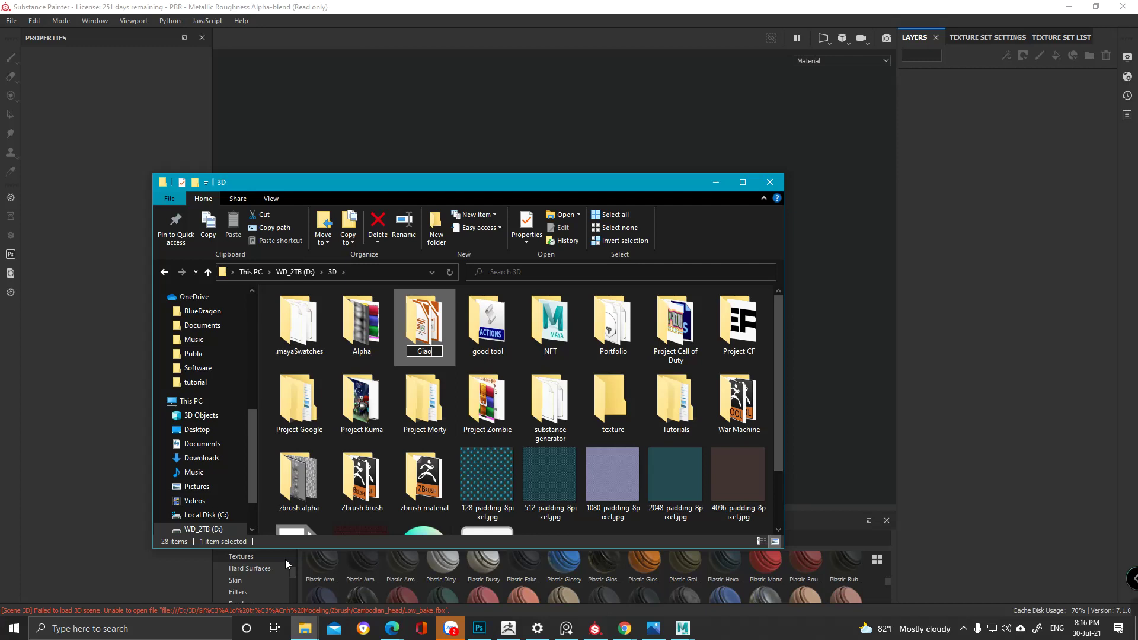
type("_trinh)")
key("BackSpace")
type("_modeling")
key("Return")
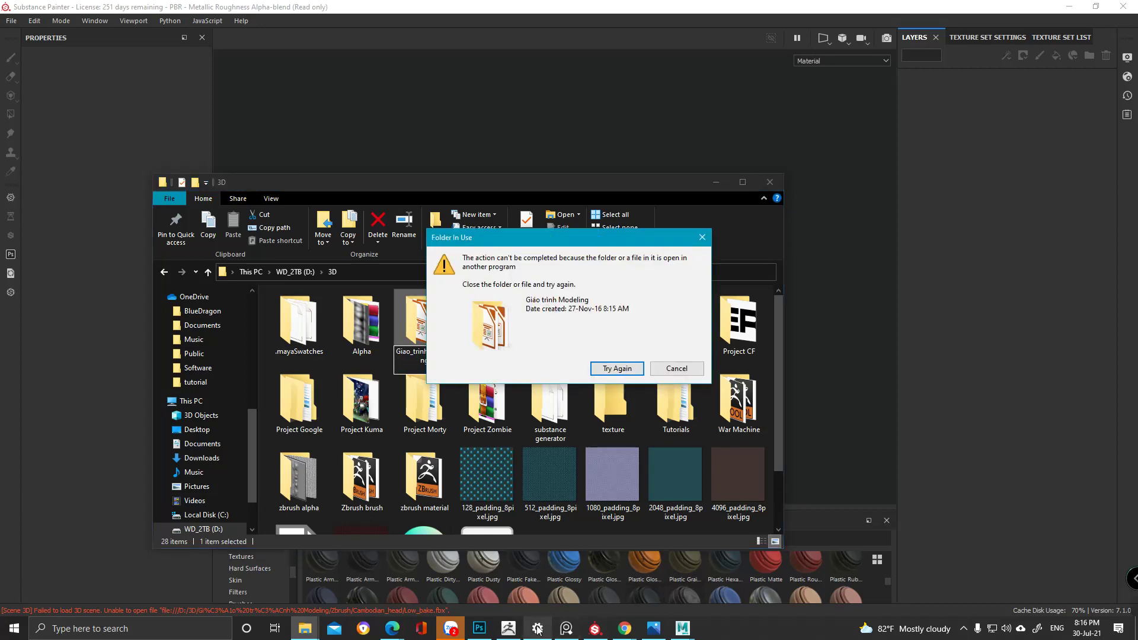
left_click(626, 366)
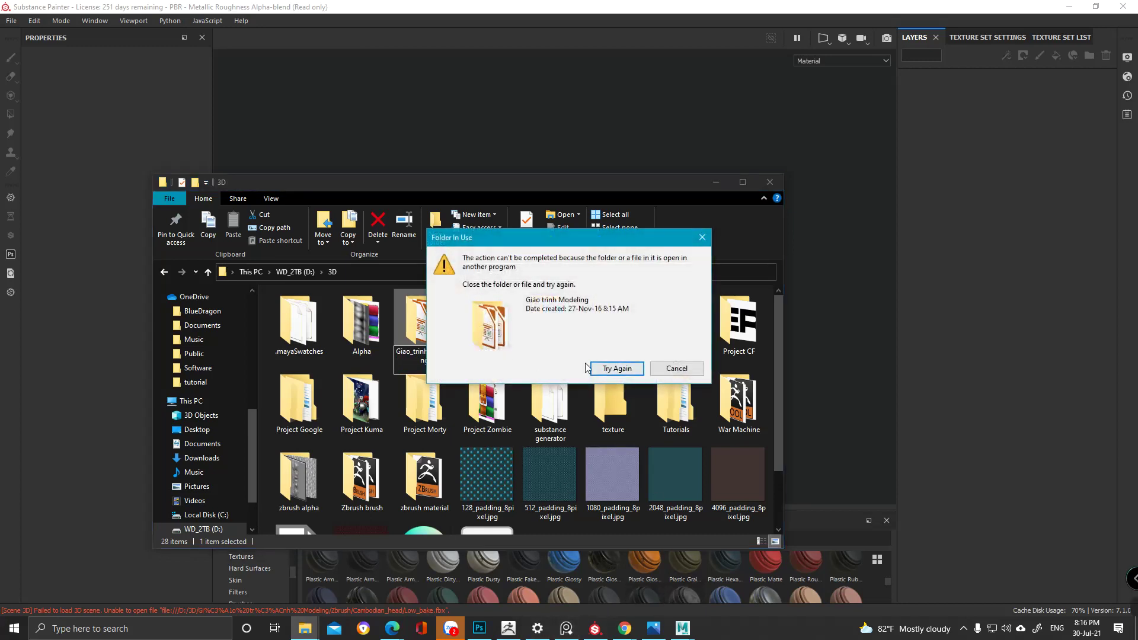
left_click(624, 371)
left_click(623, 371)
left_click(676, 369)
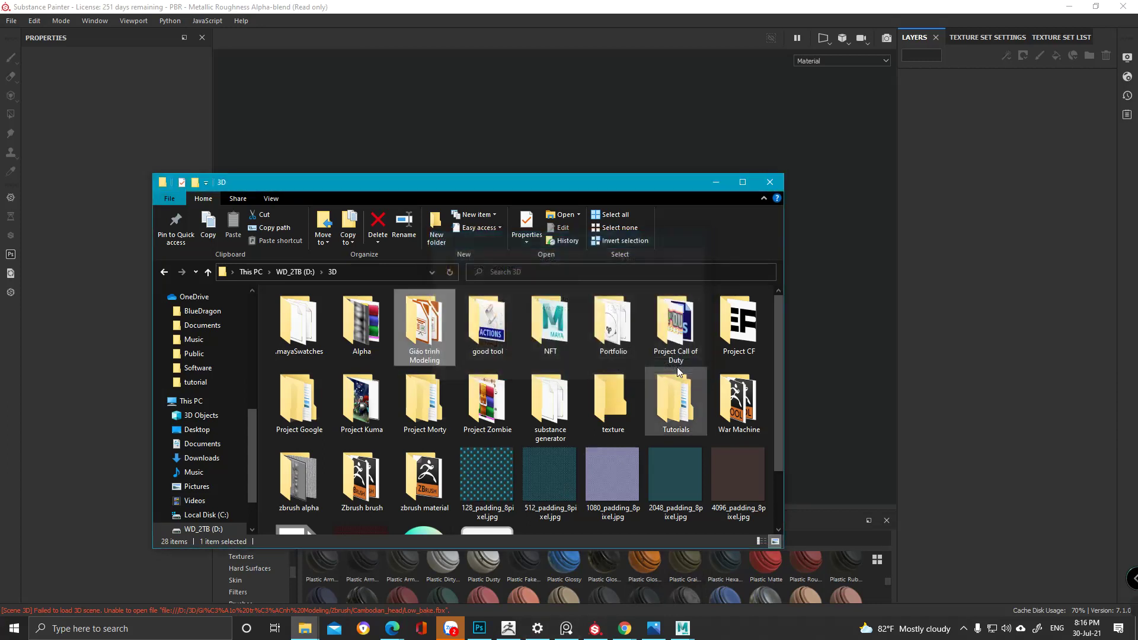
- Switch to Photos and close the Canon lens picture, and switch to ZBrush and quit it
left_click(654, 630)
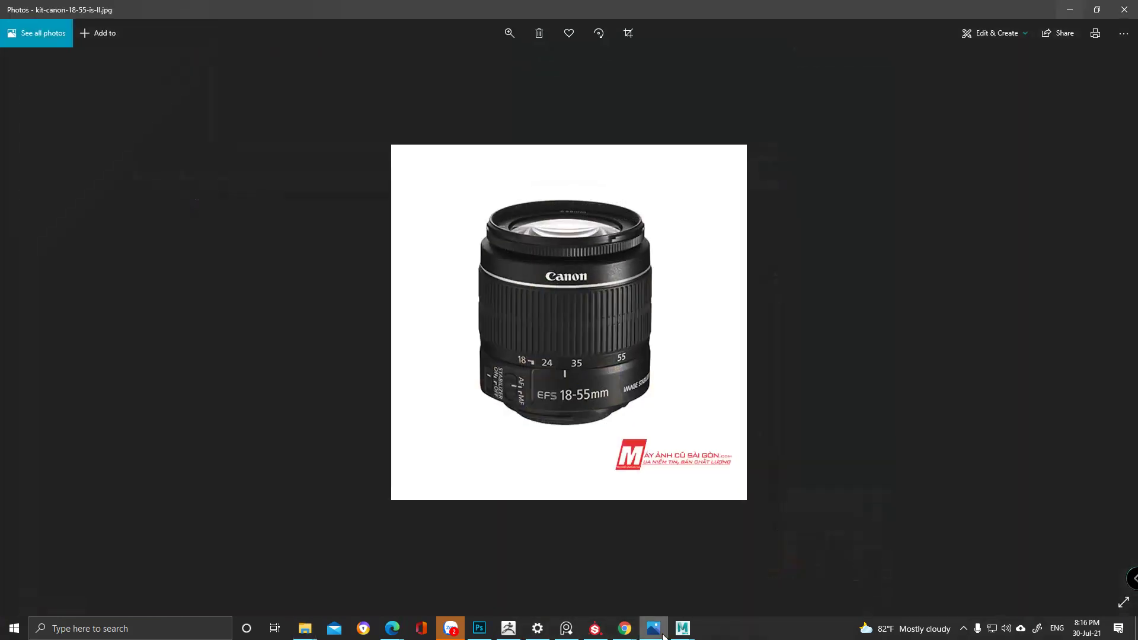
left_click(1131, 9)
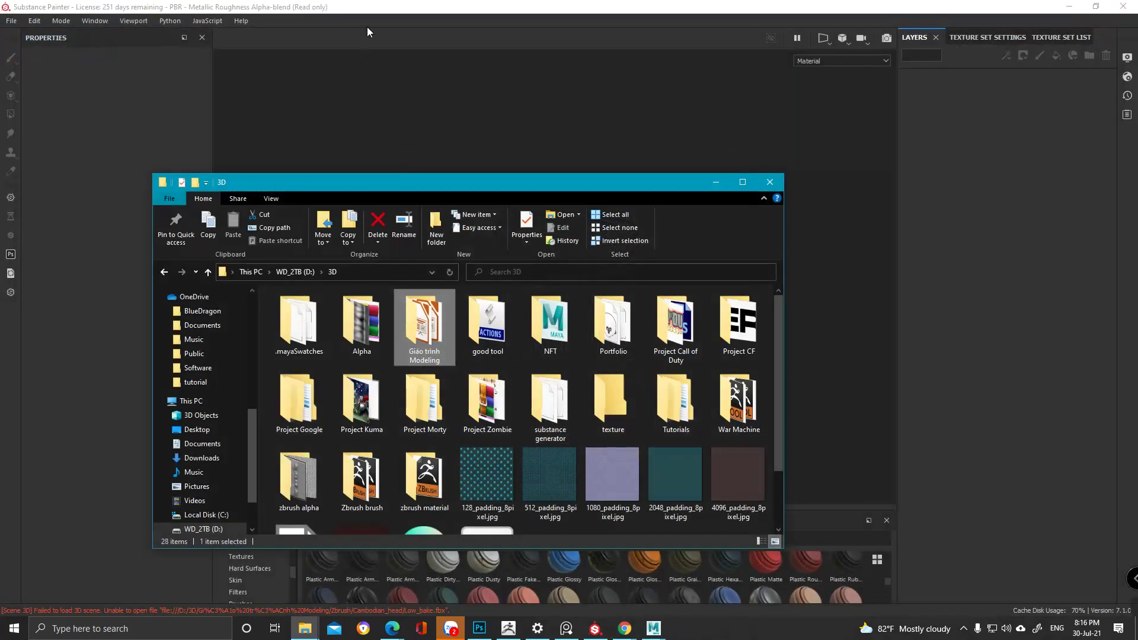
left_click(362, 45)
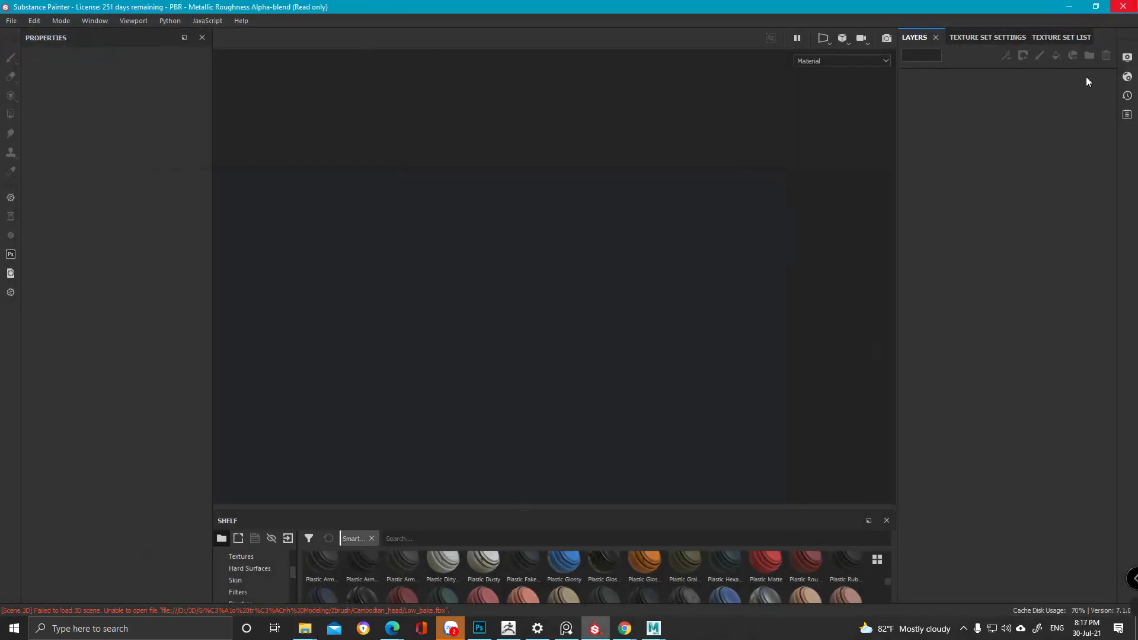
left_click(509, 627)
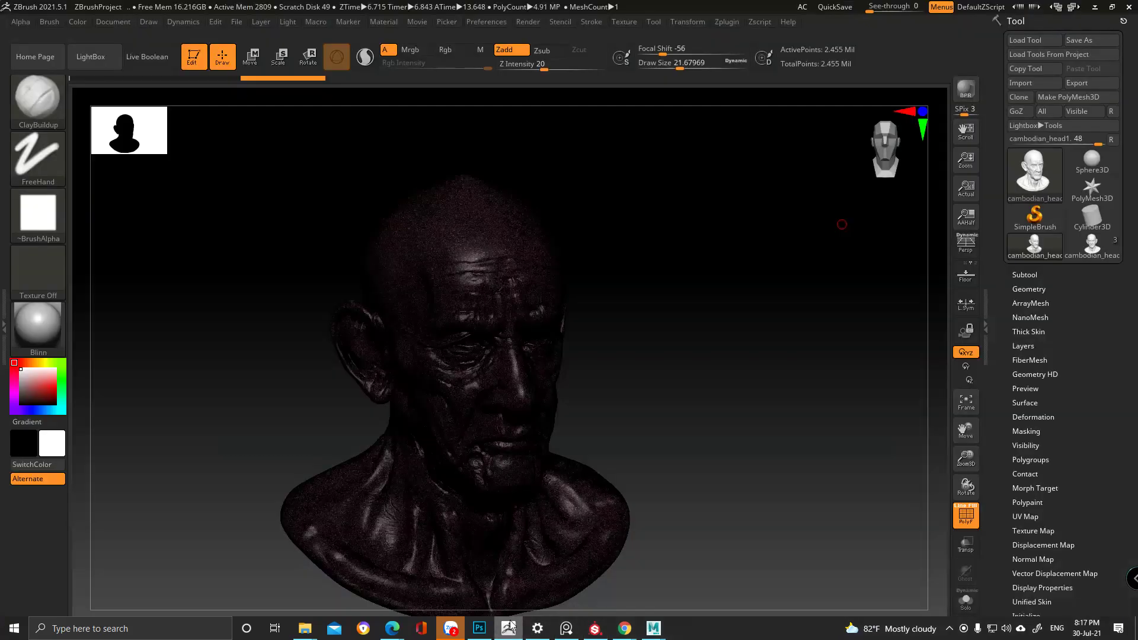
left_click(1129, 7)
left_click(593, 356)
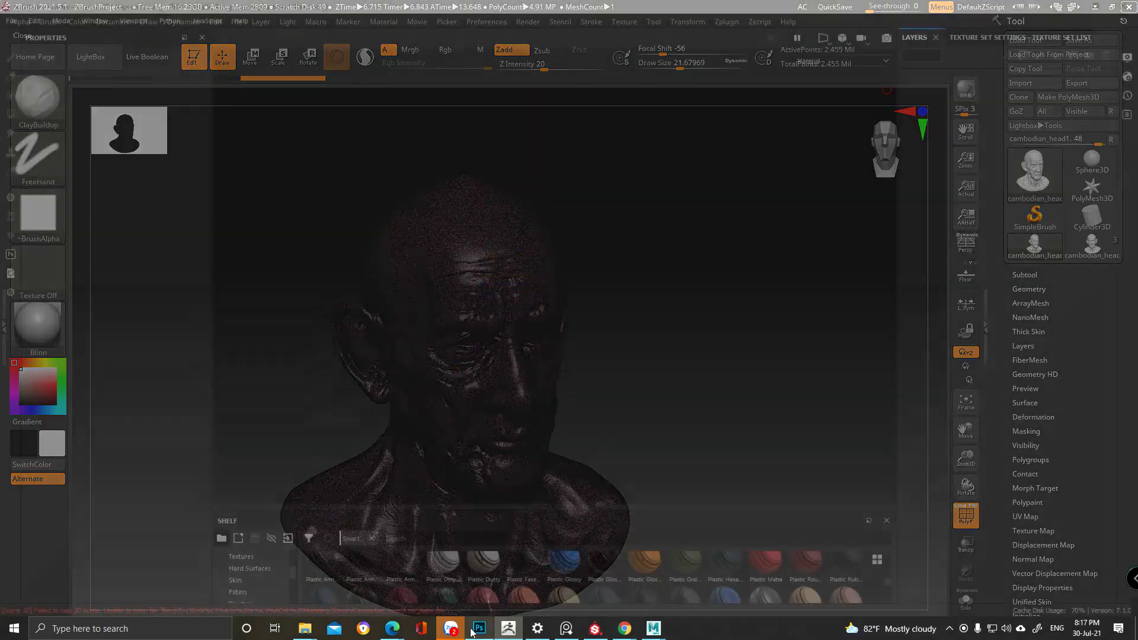
- Switch to Photoshop, close Kidi.psd and Untitled-1 without saving changes, and minimize the program
left_click(471, 630)
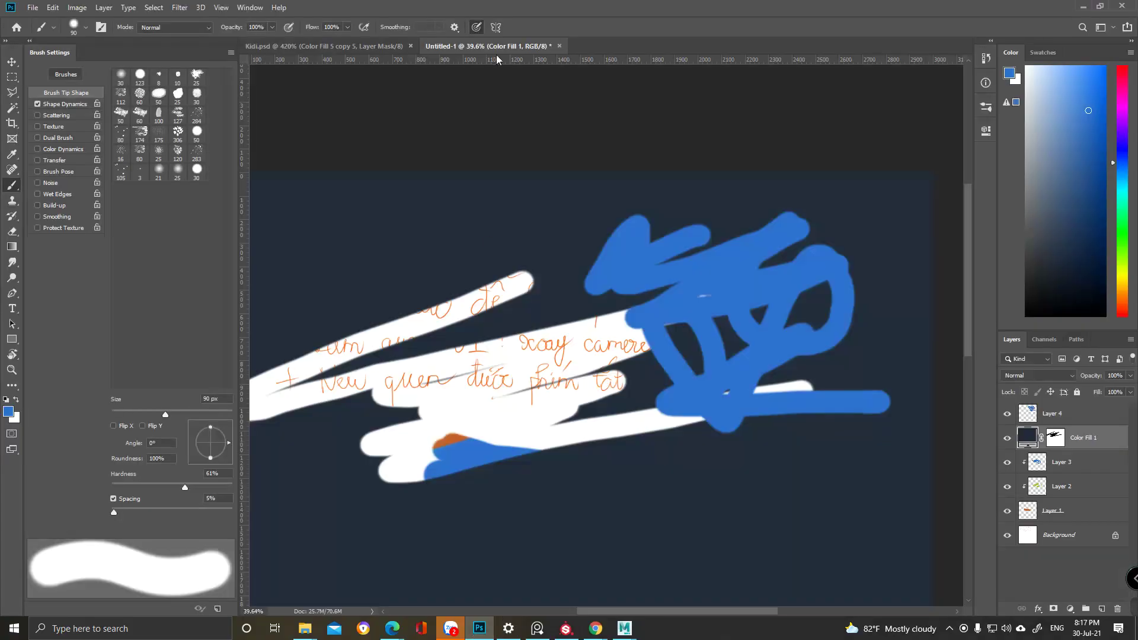
left_click(411, 46)
left_click(379, 46)
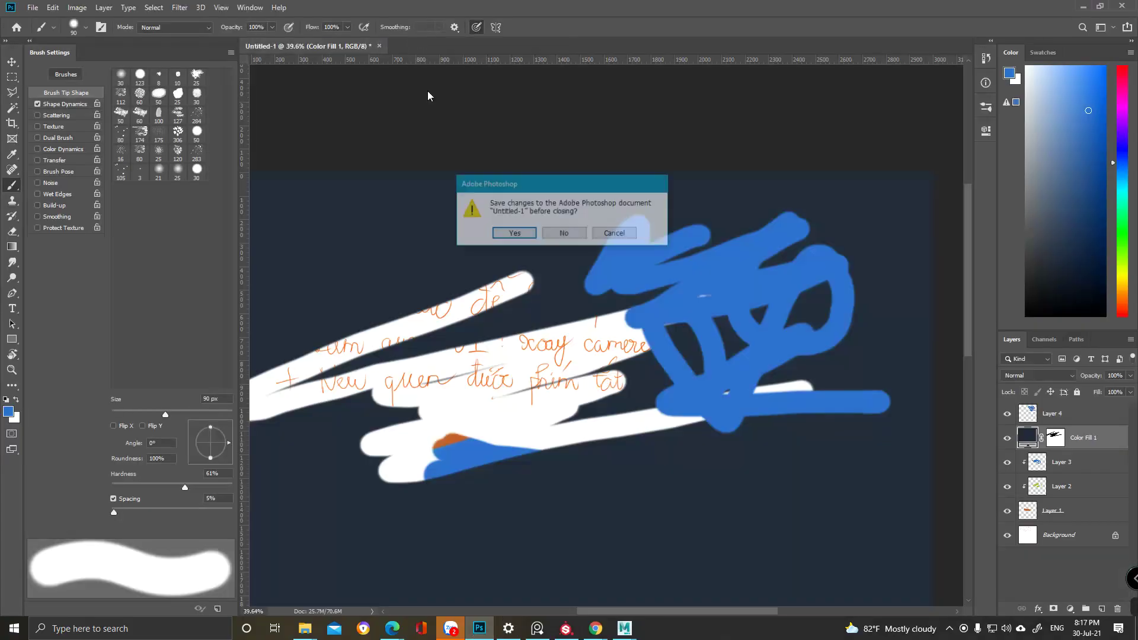
left_click(566, 232)
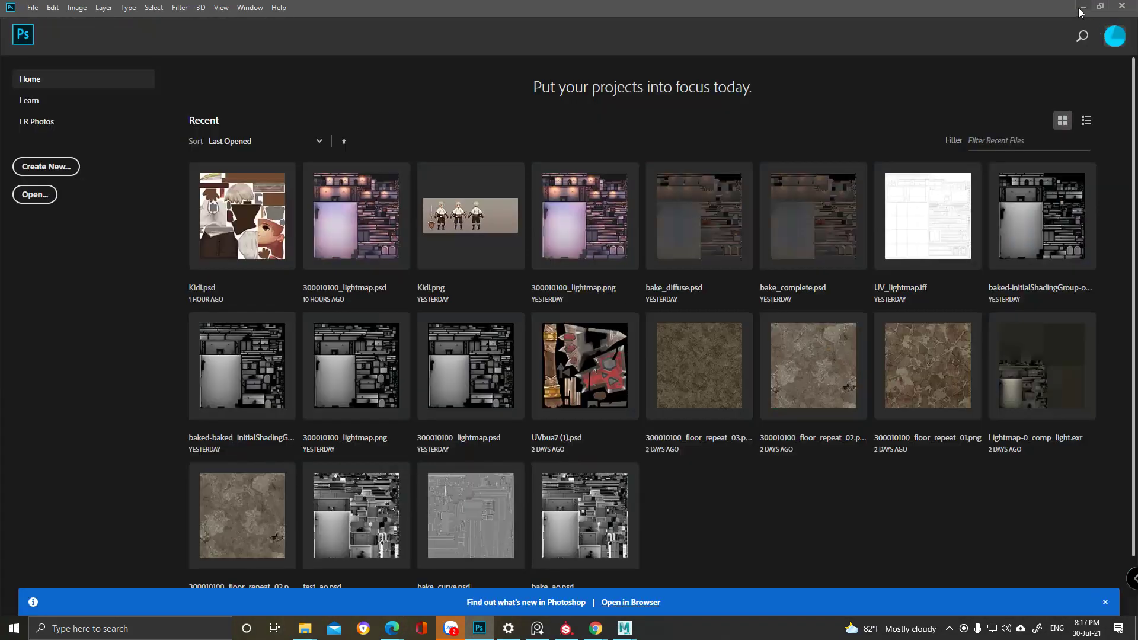
left_click(1082, 10)
- Switch to File Explorer and retry renaming the Giáo trình Modeling folder, using the name Giao_trinh_modelling
mouse_move(311, 635)
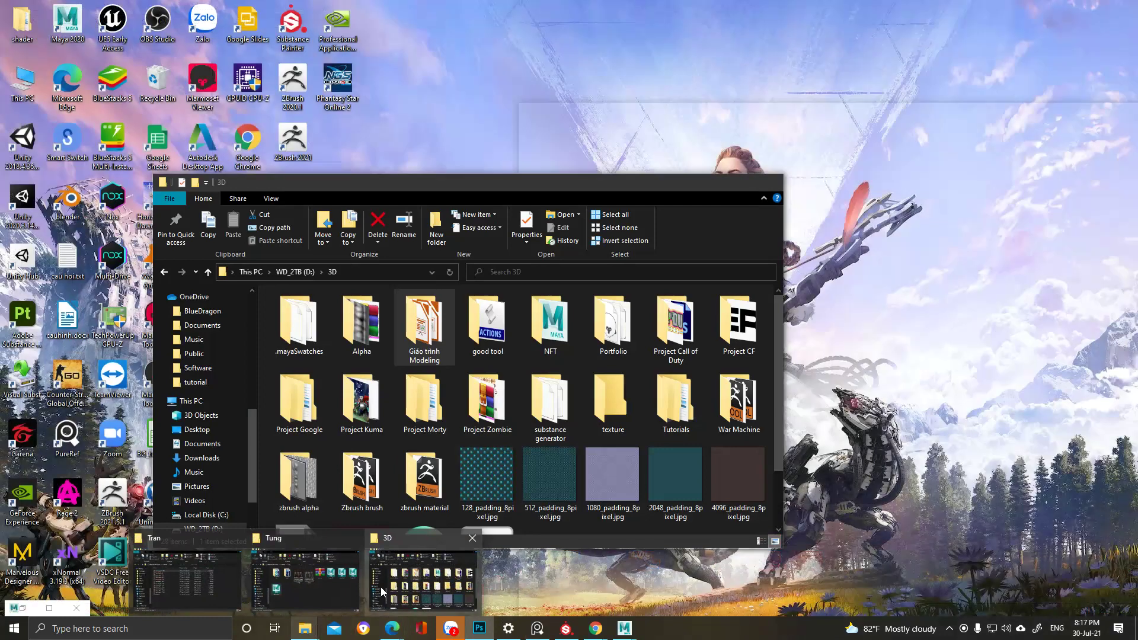
left_click(382, 583)
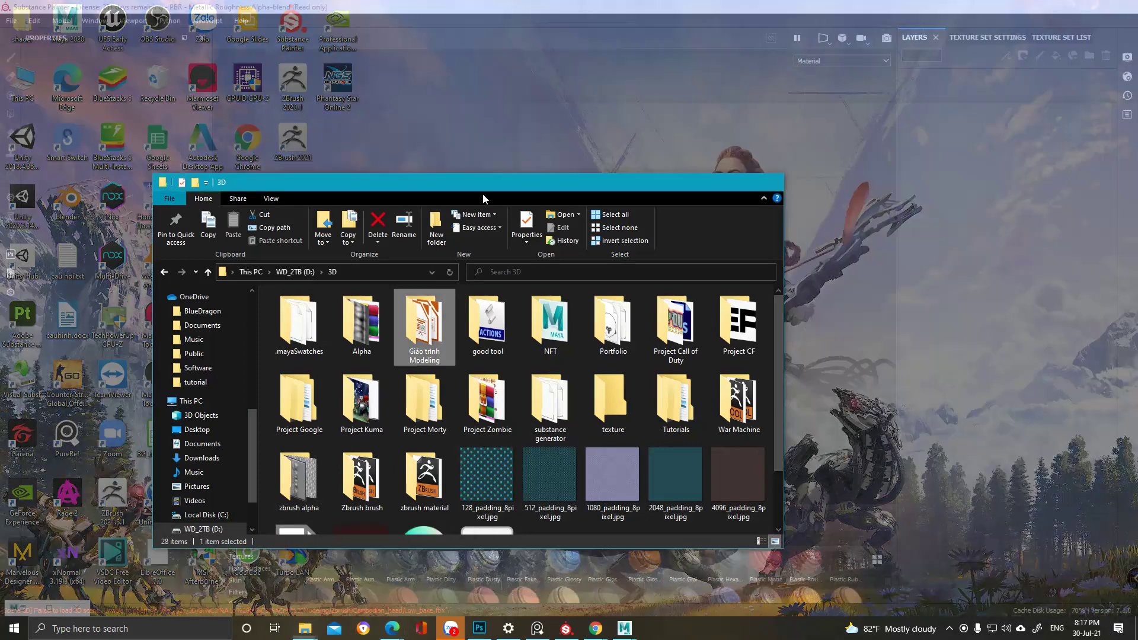
right_click(434, 332)
left_click(347, 589)
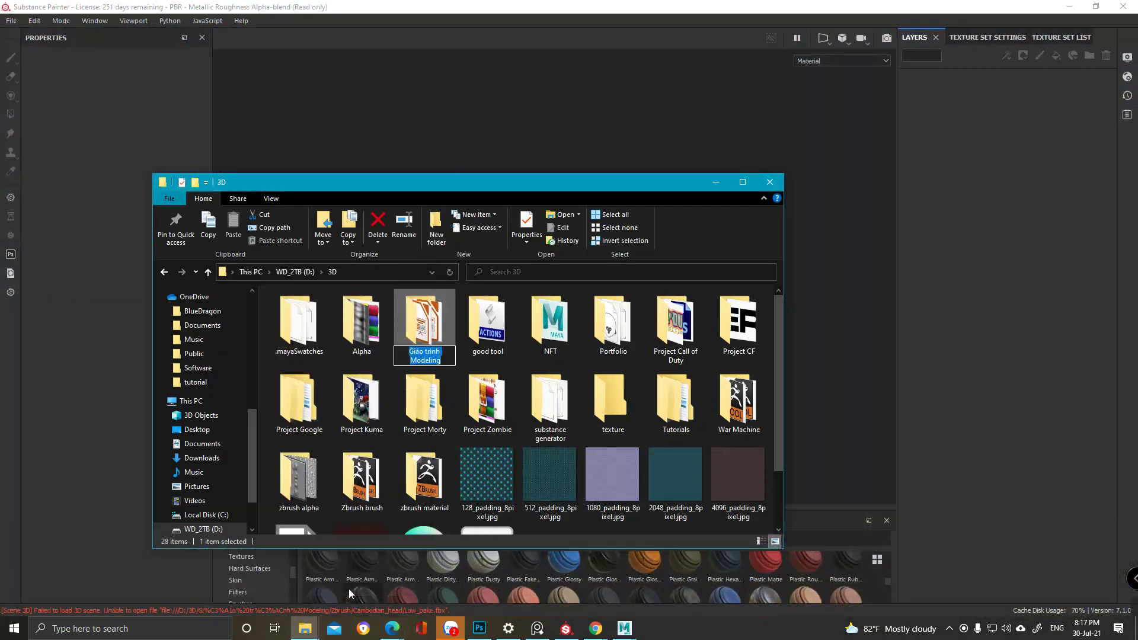
type("Gai")
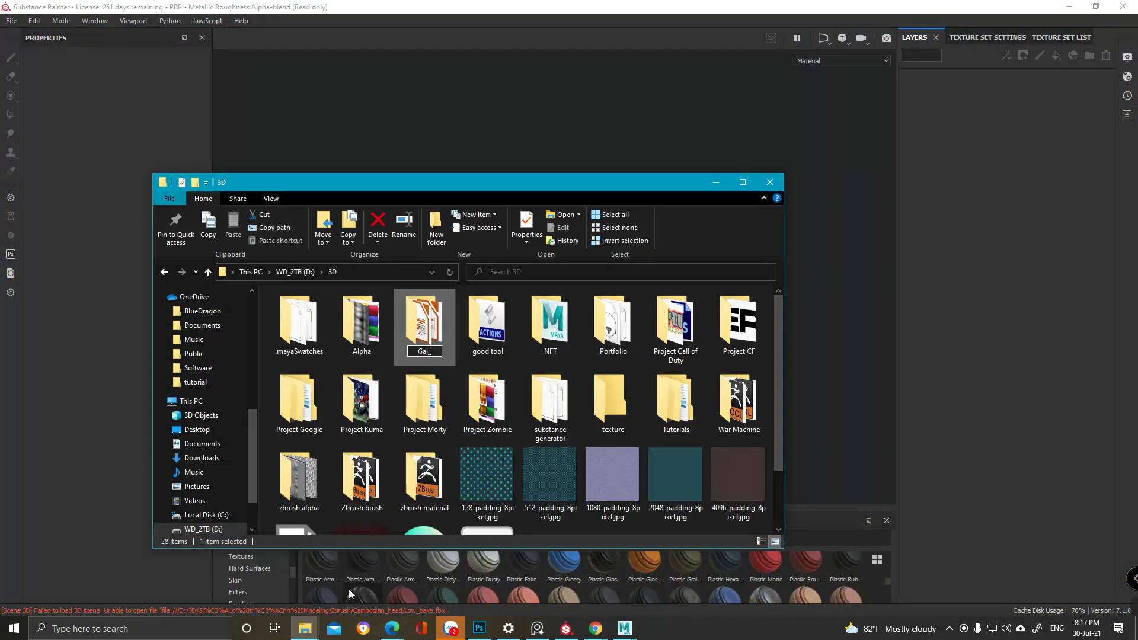
type("o_trinh_mode")
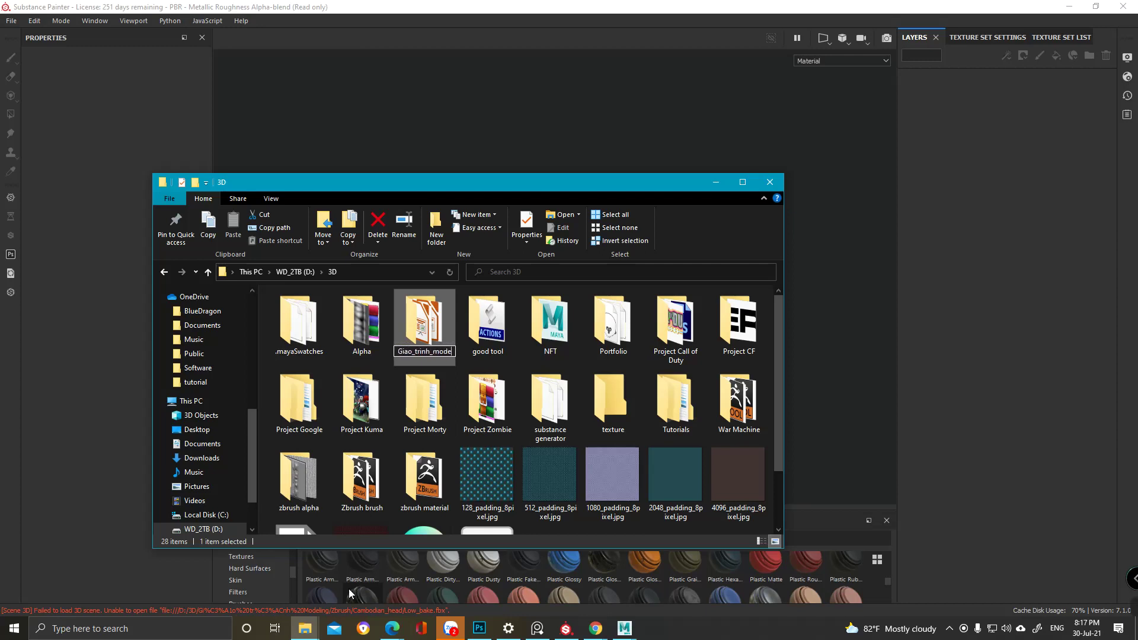
type("llin")
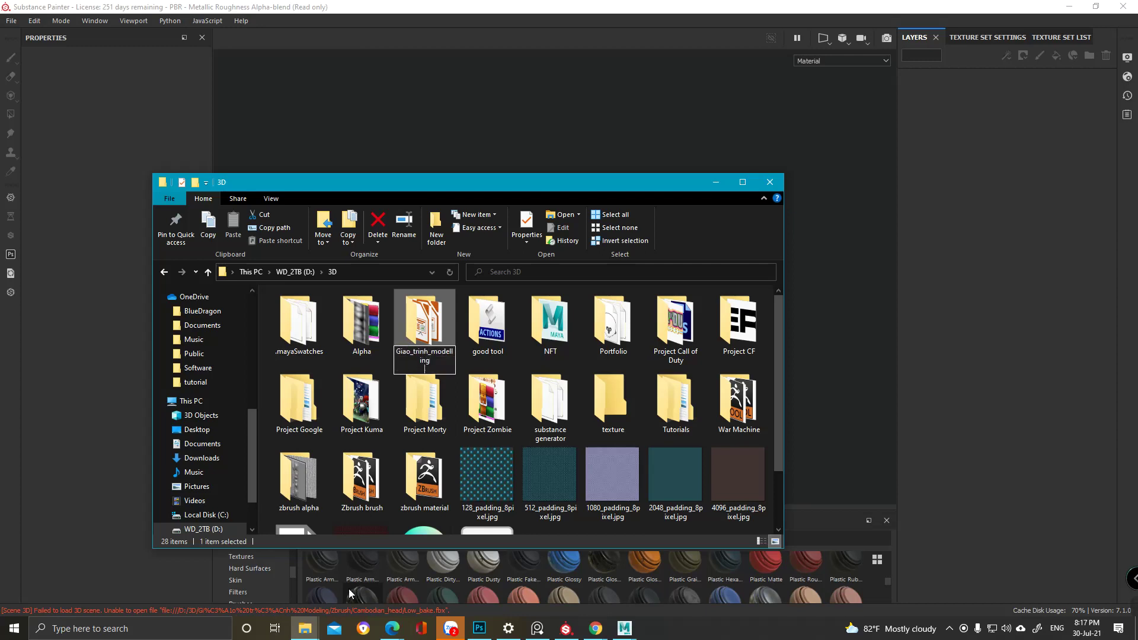
type("g")
key("Return")
key("Escape")
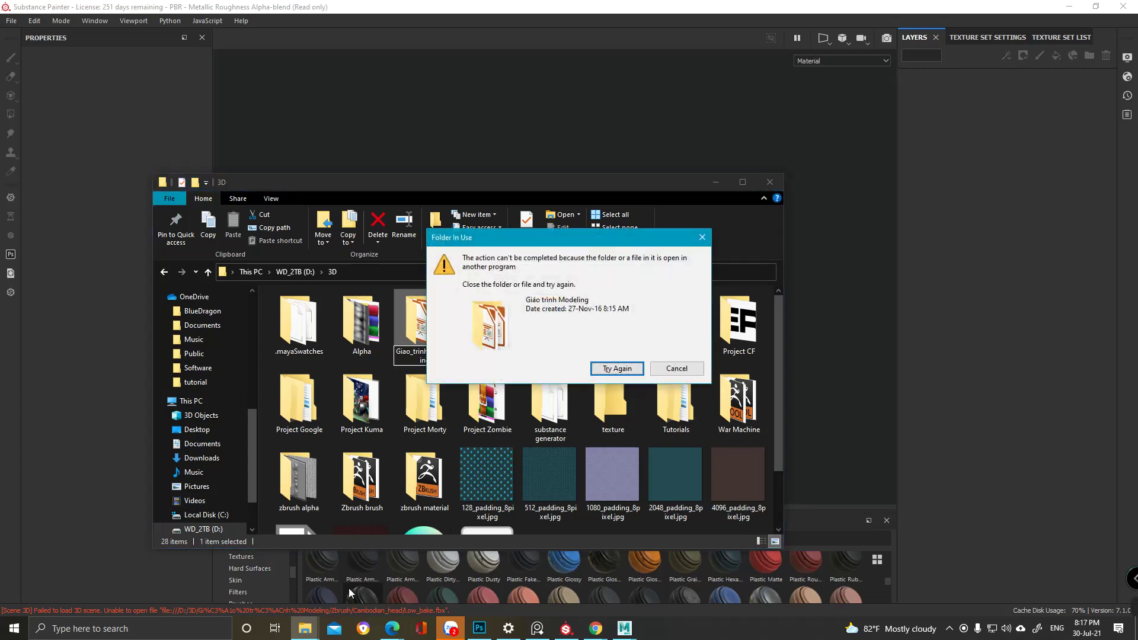
left_click(617, 371)
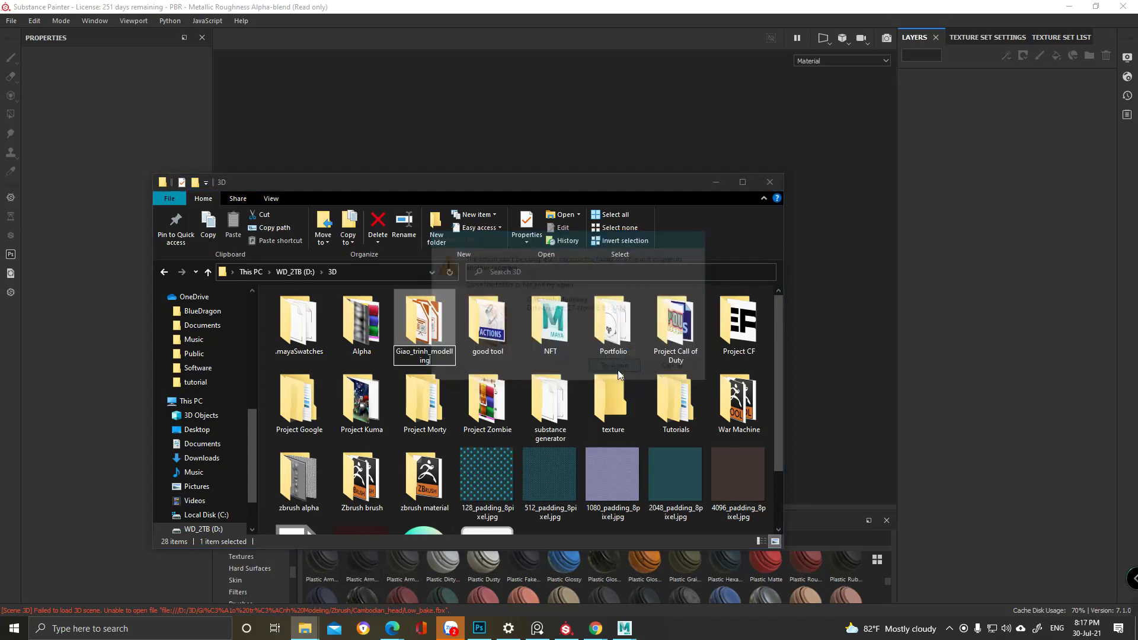
left_click(670, 366)
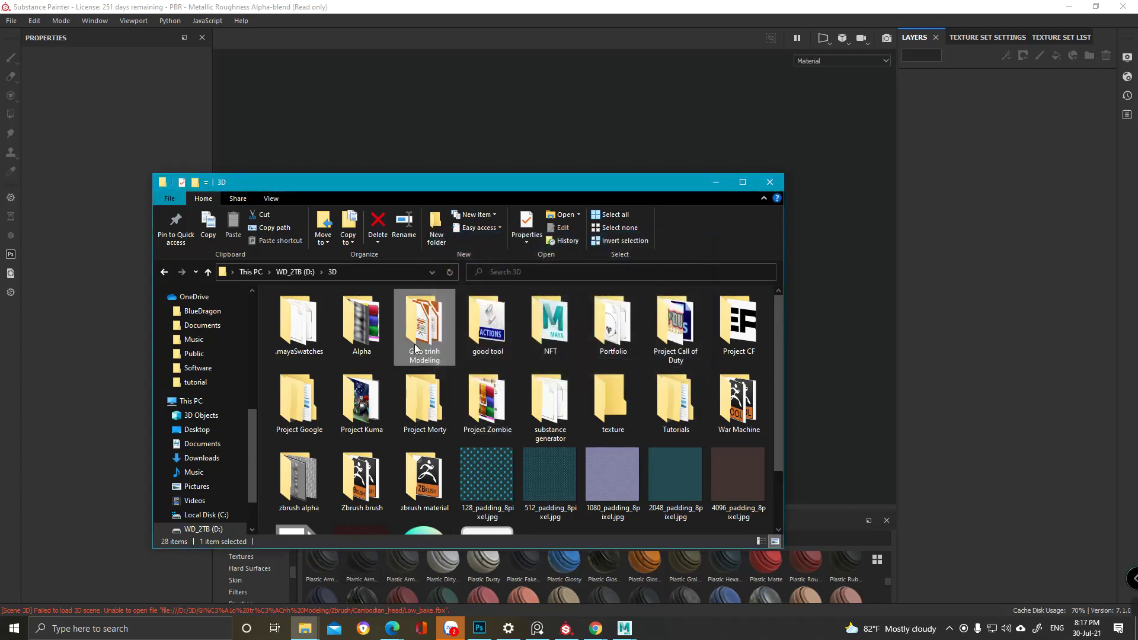
- Open the Cambodian_head folder inside Giáo trình Modeling > Zbrush
key("Return")
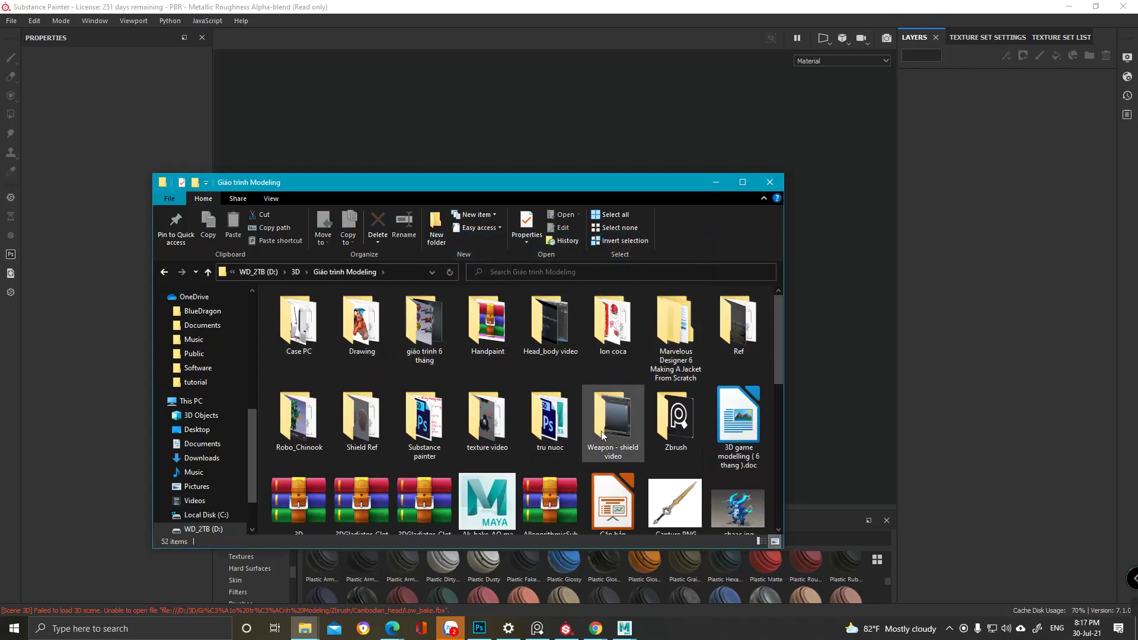
double_click(676, 417)
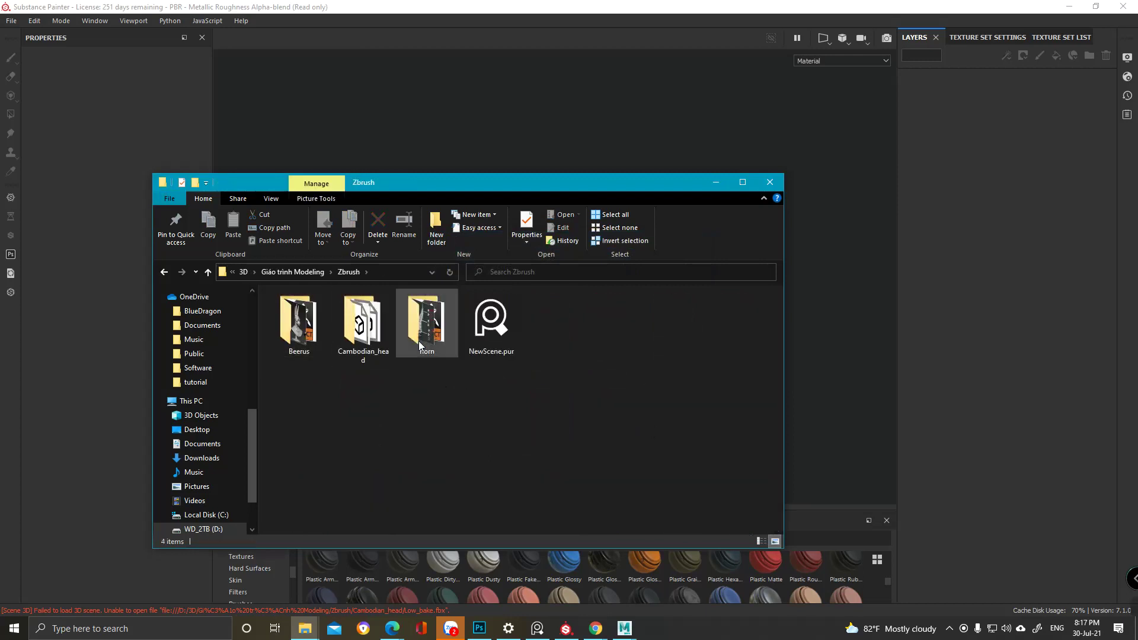
double_click(363, 324)
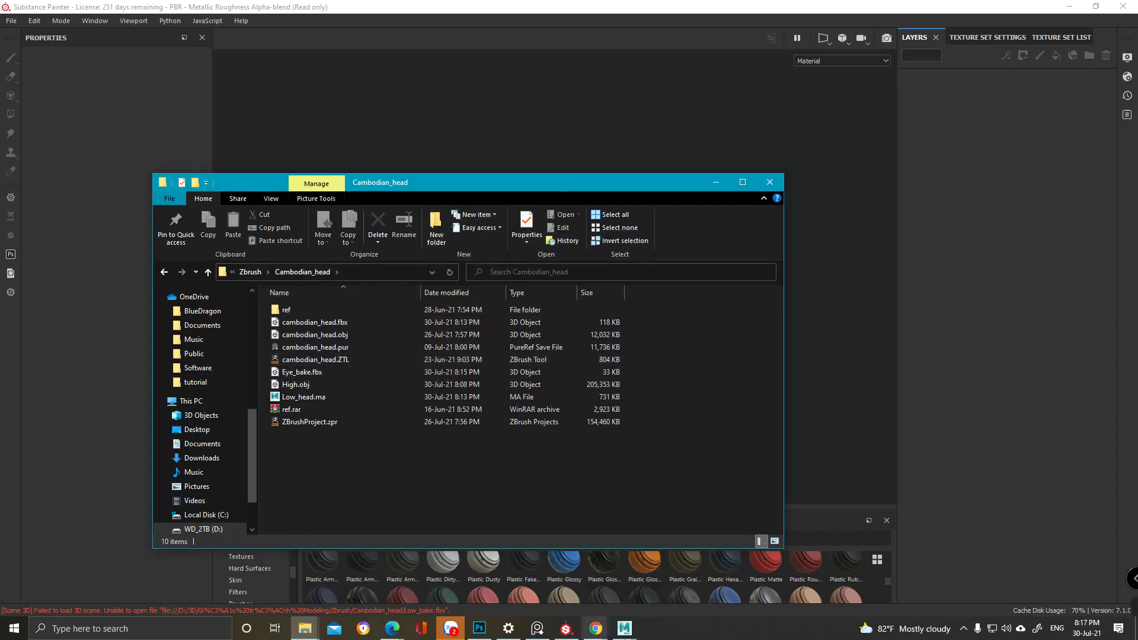
- Open Task Manager in its detailed view and examine the running processes for programs that may be using the folder
right_click(658, 628)
left_click(715, 574)
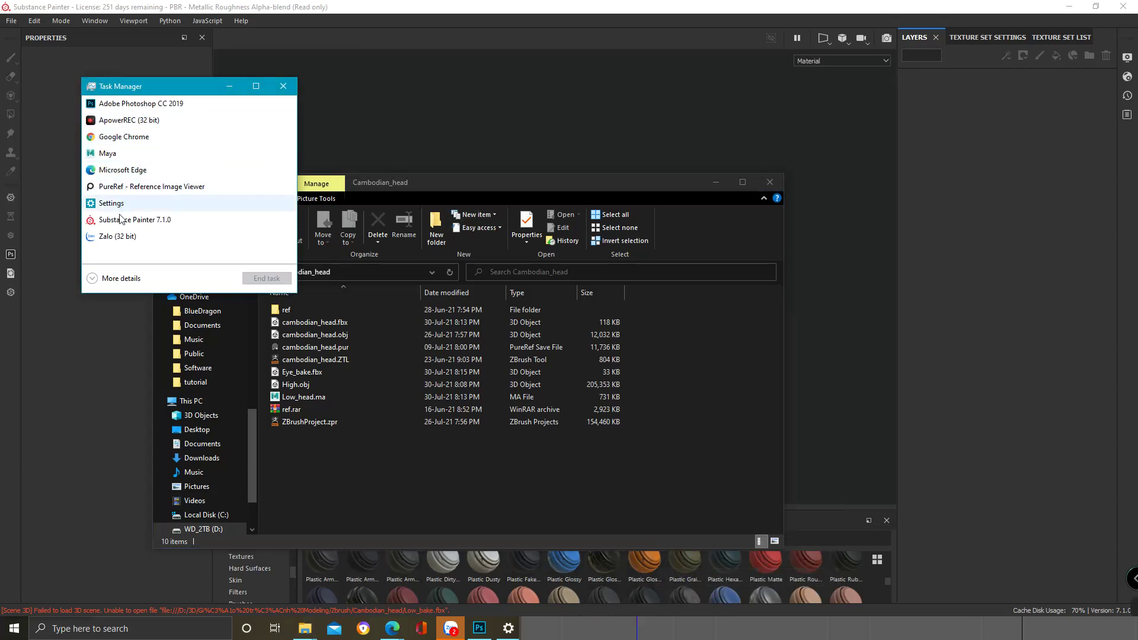
left_click(125, 278)
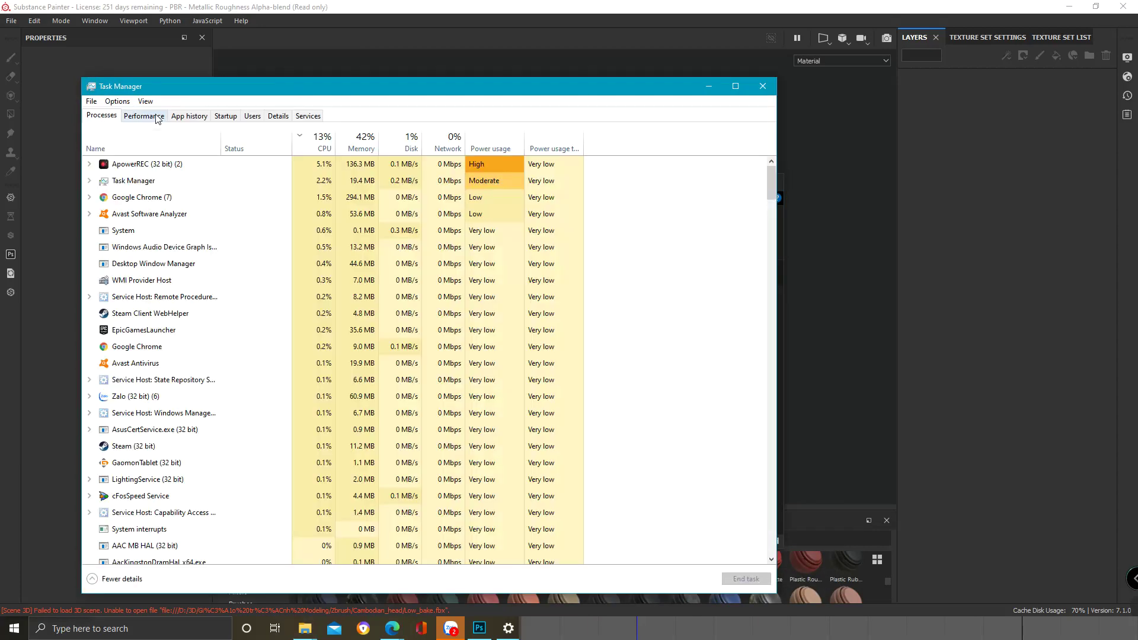
left_click(144, 116)
left_click(101, 115)
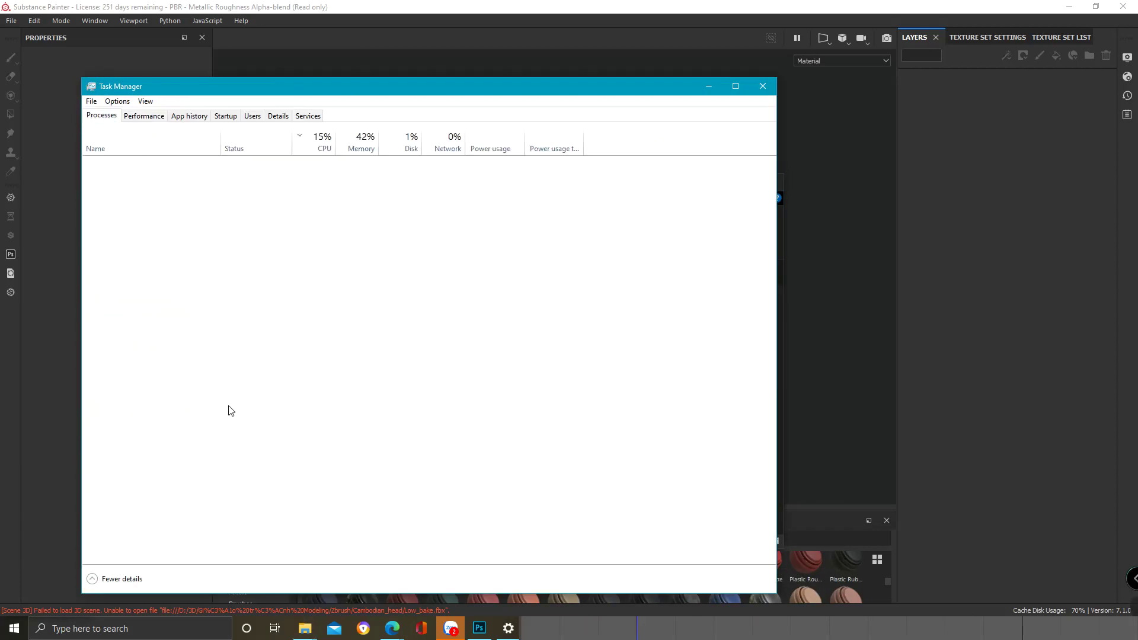
scroll(181, 253, "down", 20)
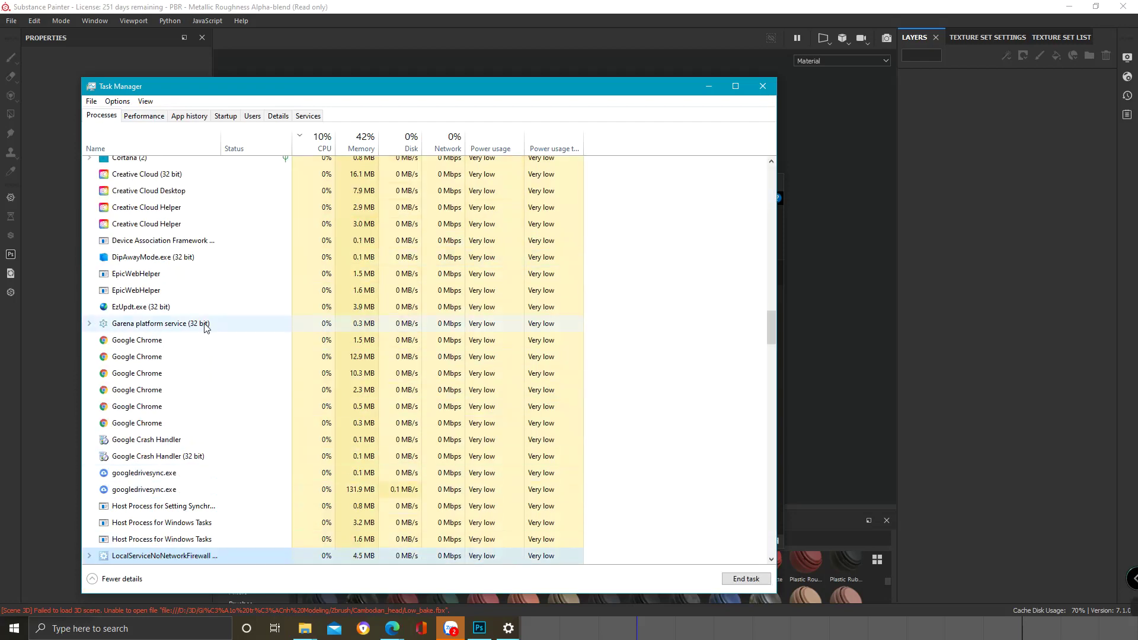
scroll(211, 315, "up", 15)
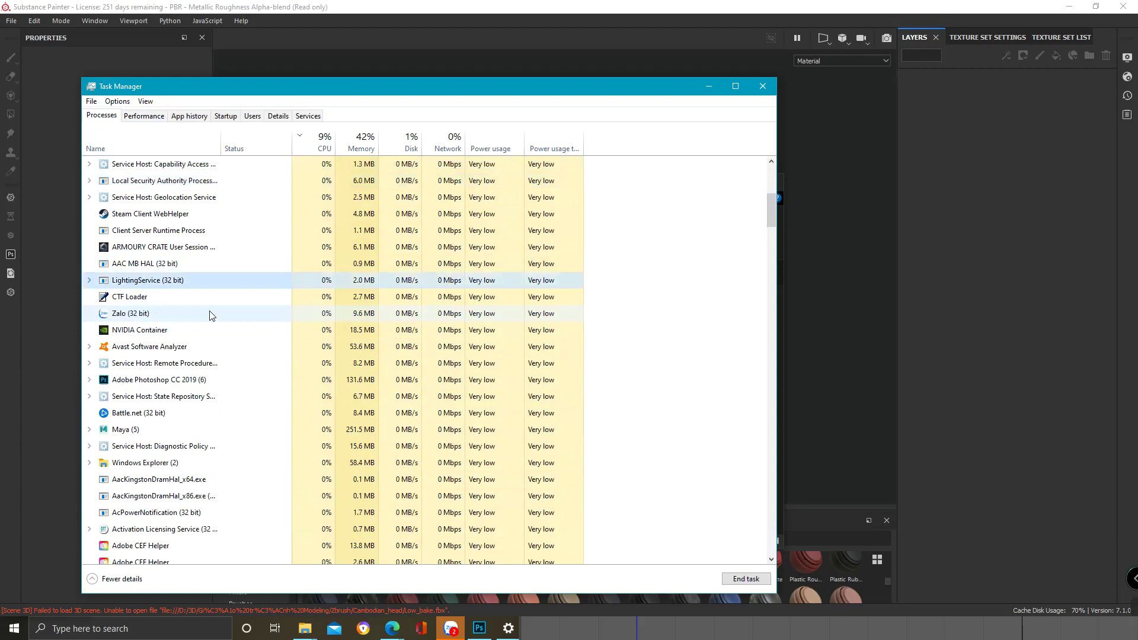
scroll(210, 316, "down", 15)
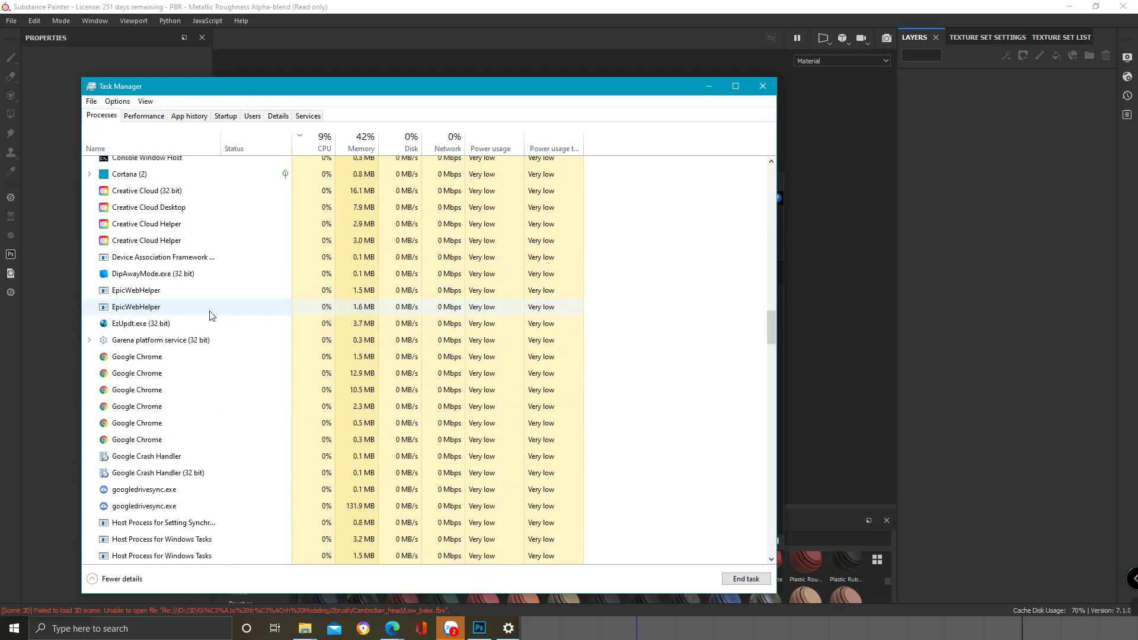
scroll(211, 314, "up", 20)
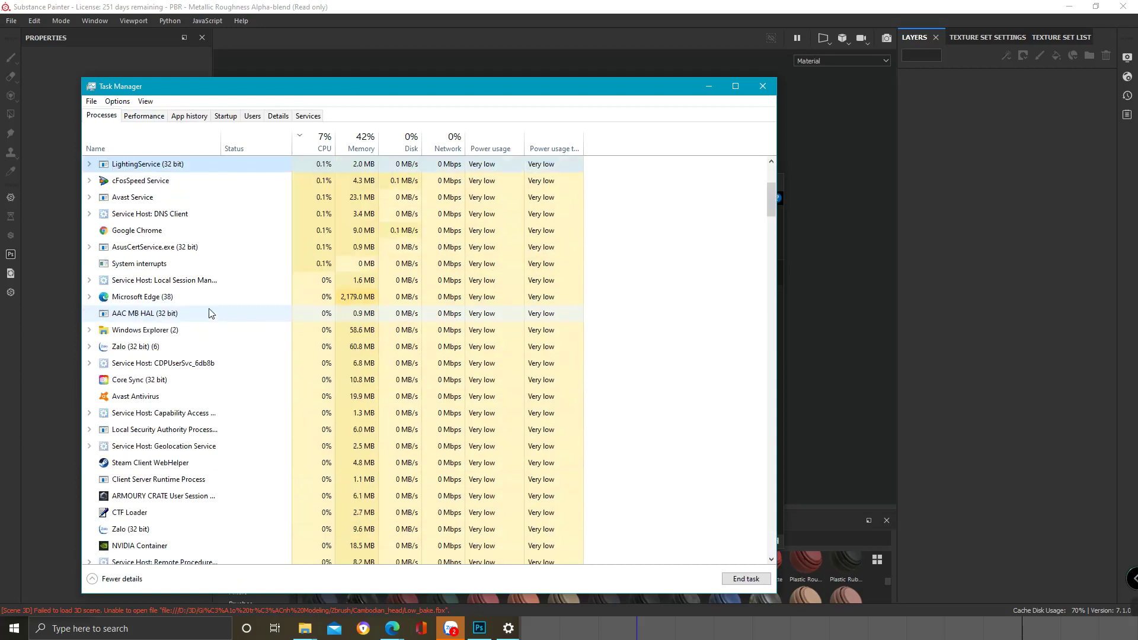
- Bring Substance Painter to the front and close it together with its open project
left_click(305, 628)
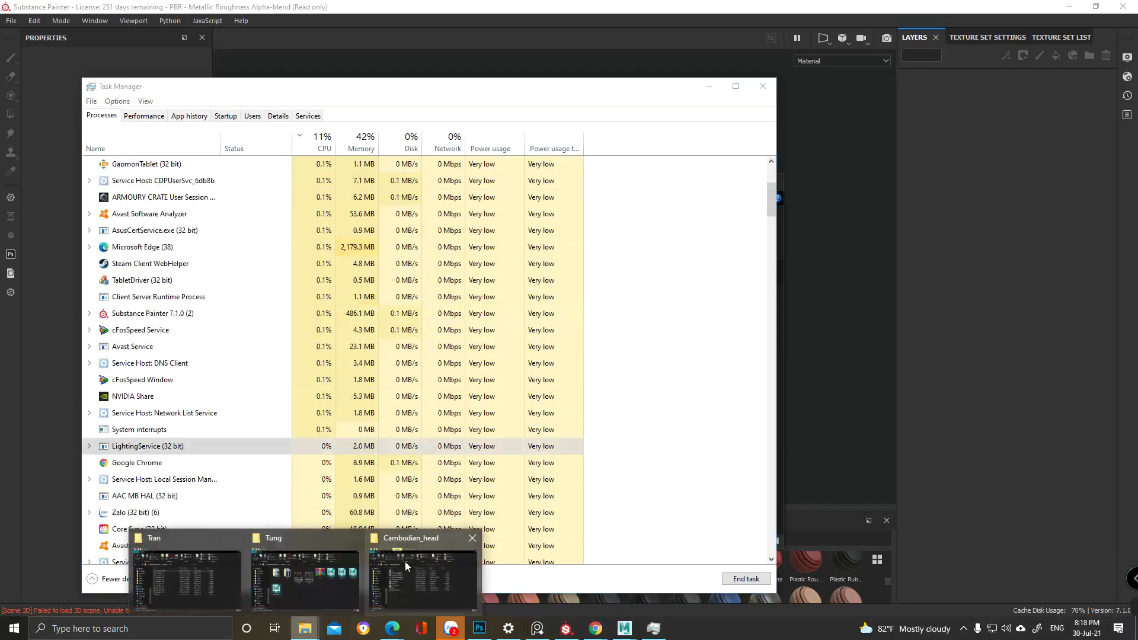
left_click(507, 42)
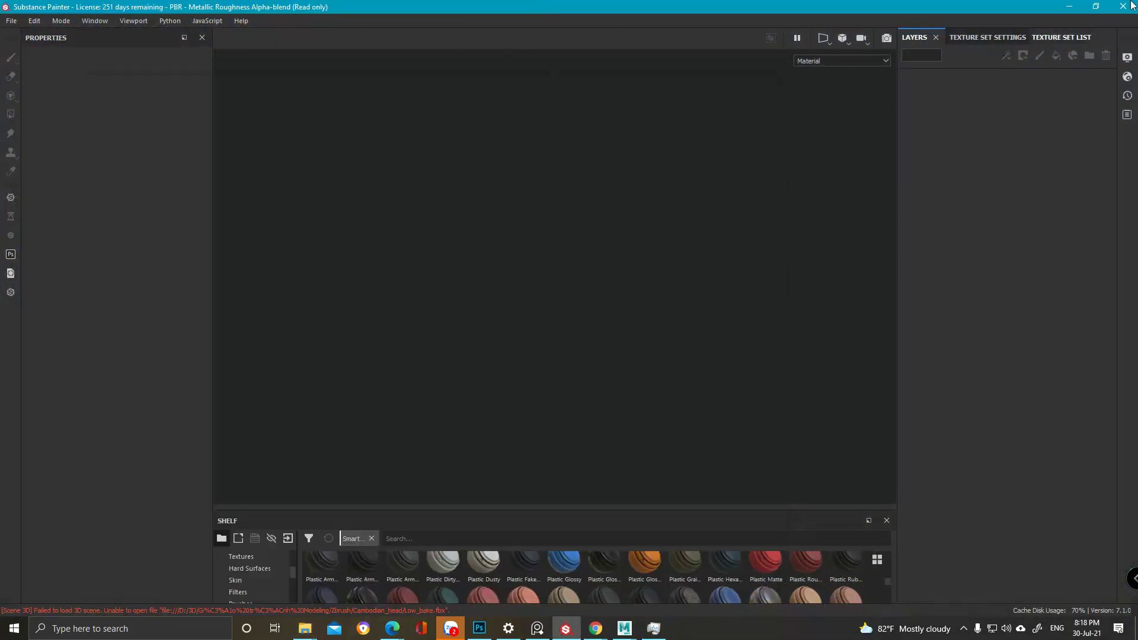
left_click(1123, 6)
left_click(557, 334)
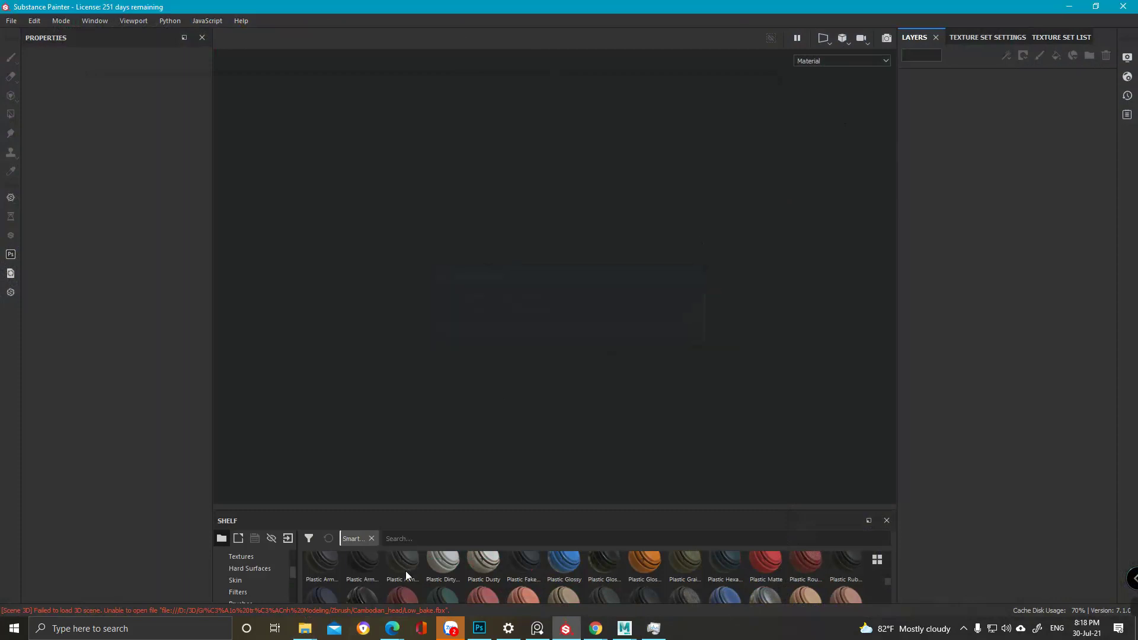
- Switch to the Cambodian_head window in File Explorer and go up to the 3D folder on drive D
left_click(305, 628)
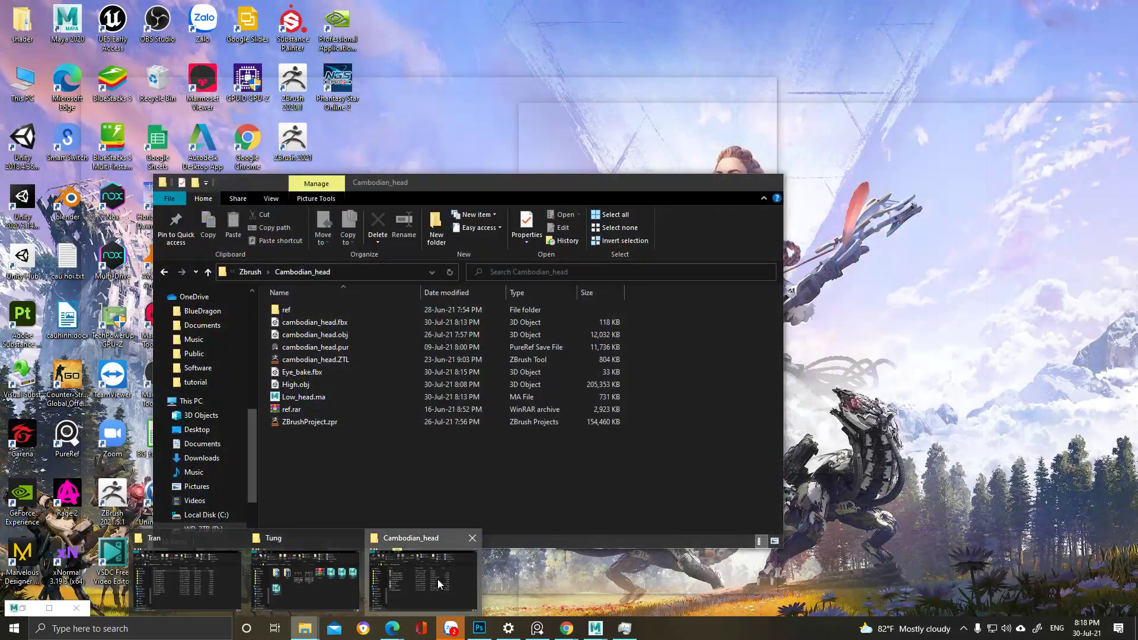
left_click(438, 579)
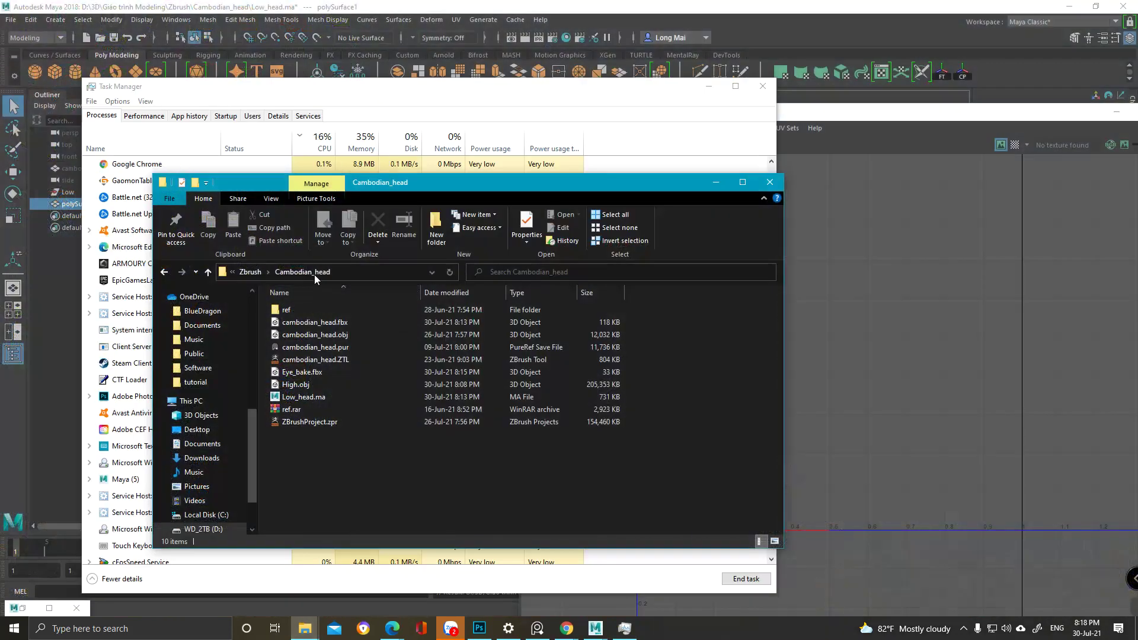
left_click(250, 271)
left_click(273, 272)
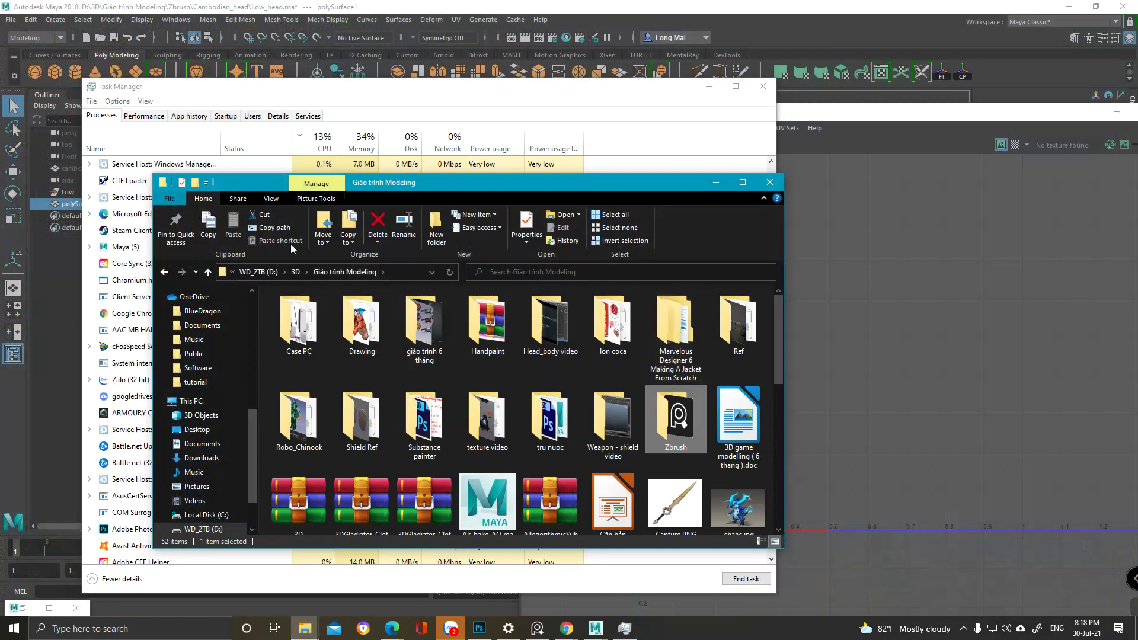
left_click(296, 272)
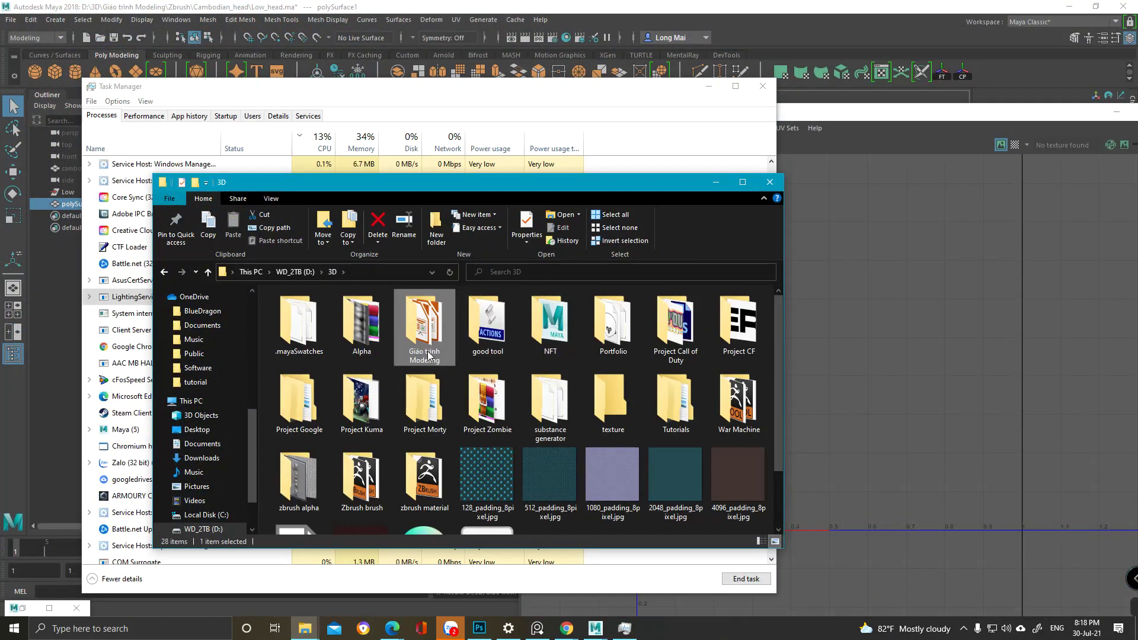
- Try to rename the Giáo trình Modeling folder to Giao_trinh_modeling
right_click(427, 332)
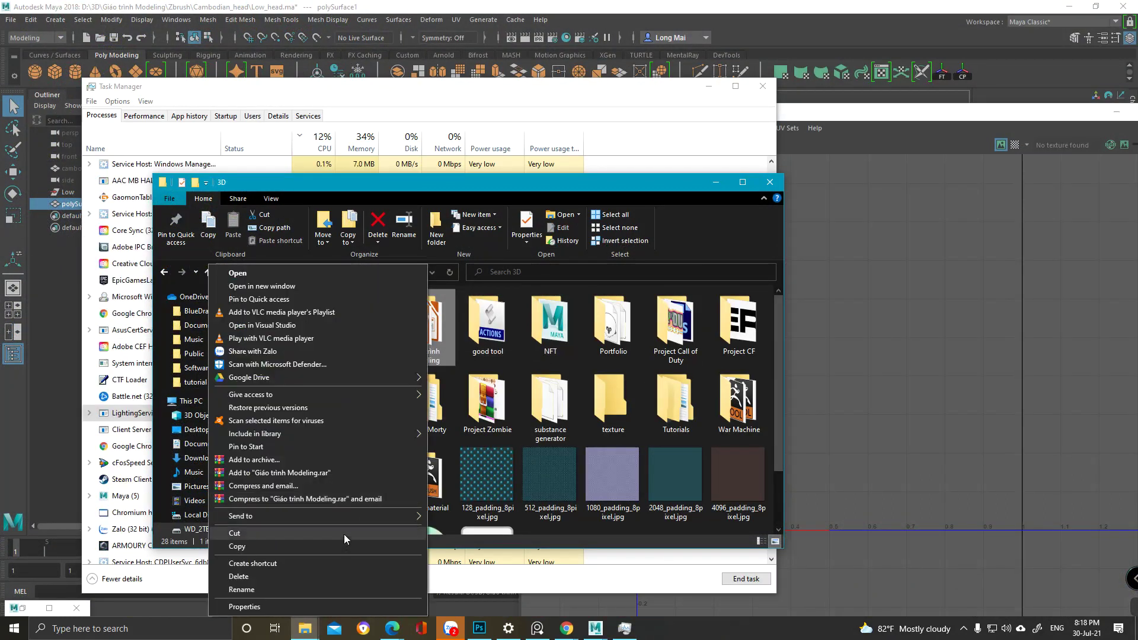
left_click(311, 590)
type("Ga")
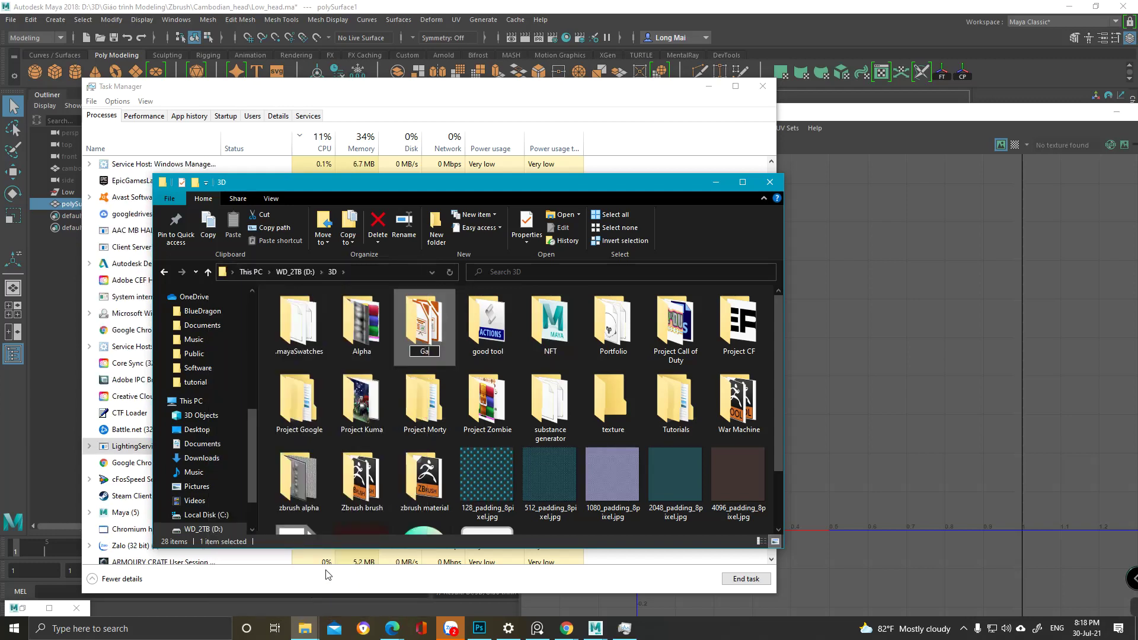
type("u")
key("BackSpace")
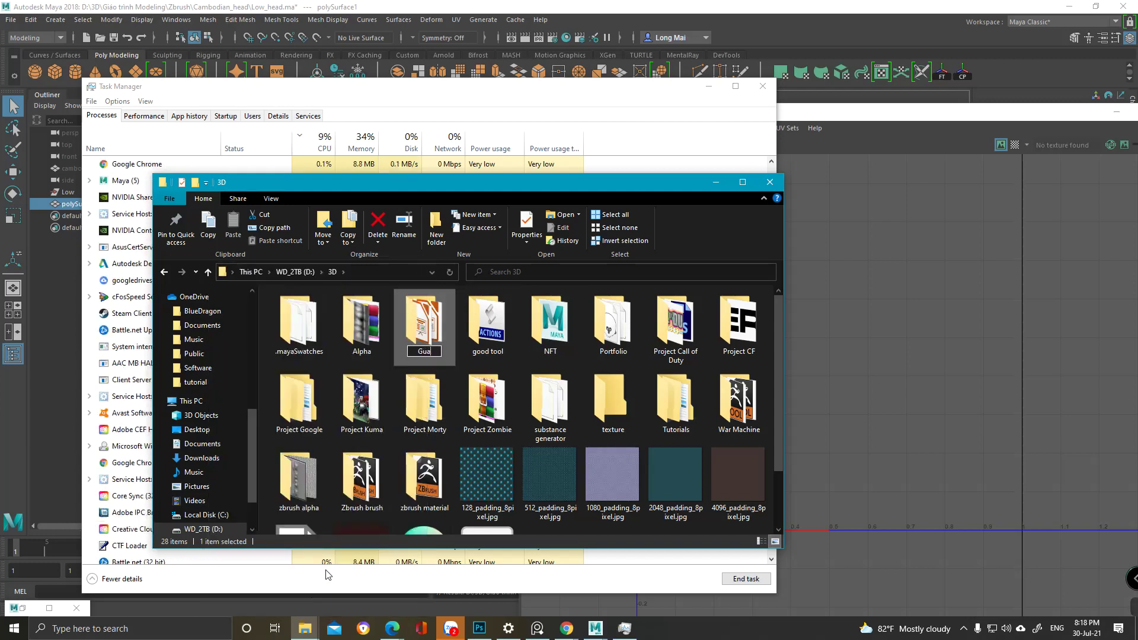
type("iao_trinh_modeloong")
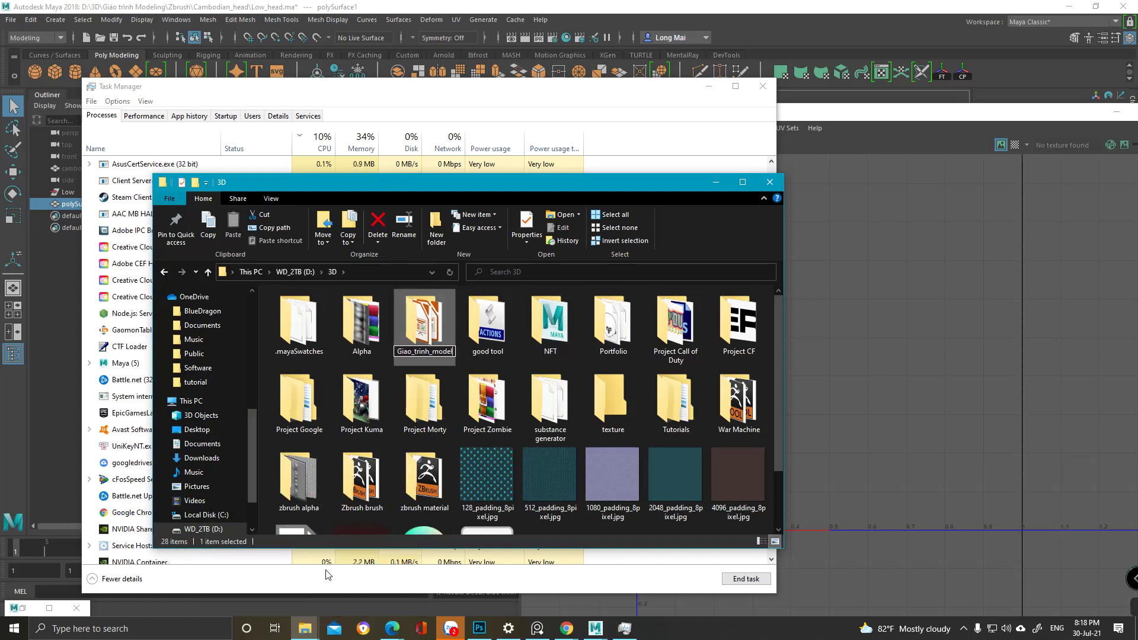
key("BackSpace")
key("BackSpace")
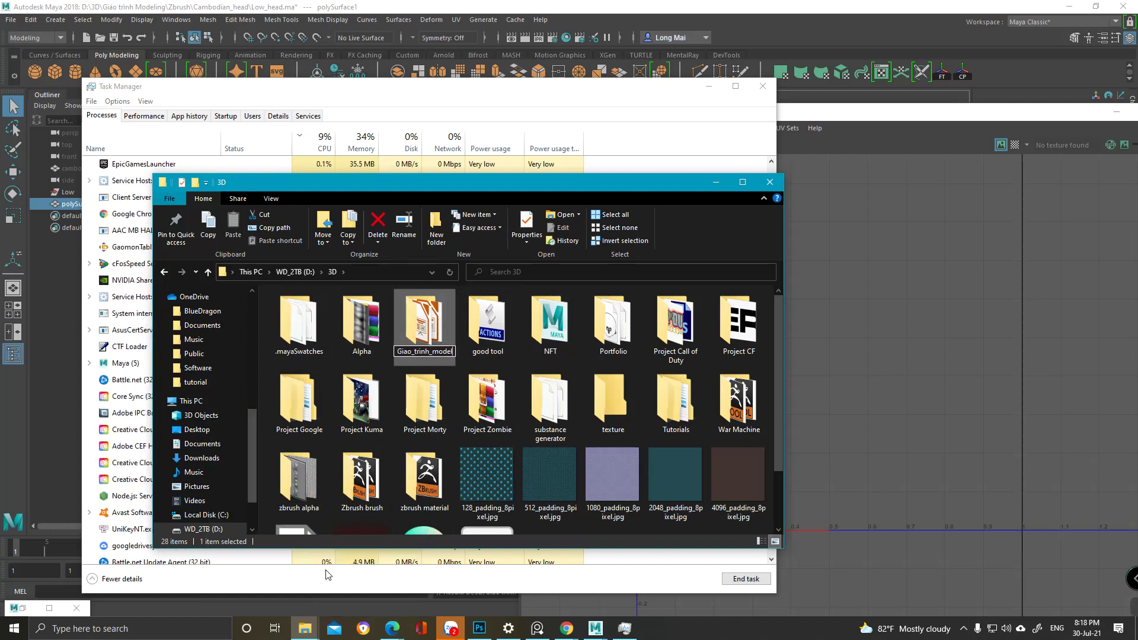
type("ing")
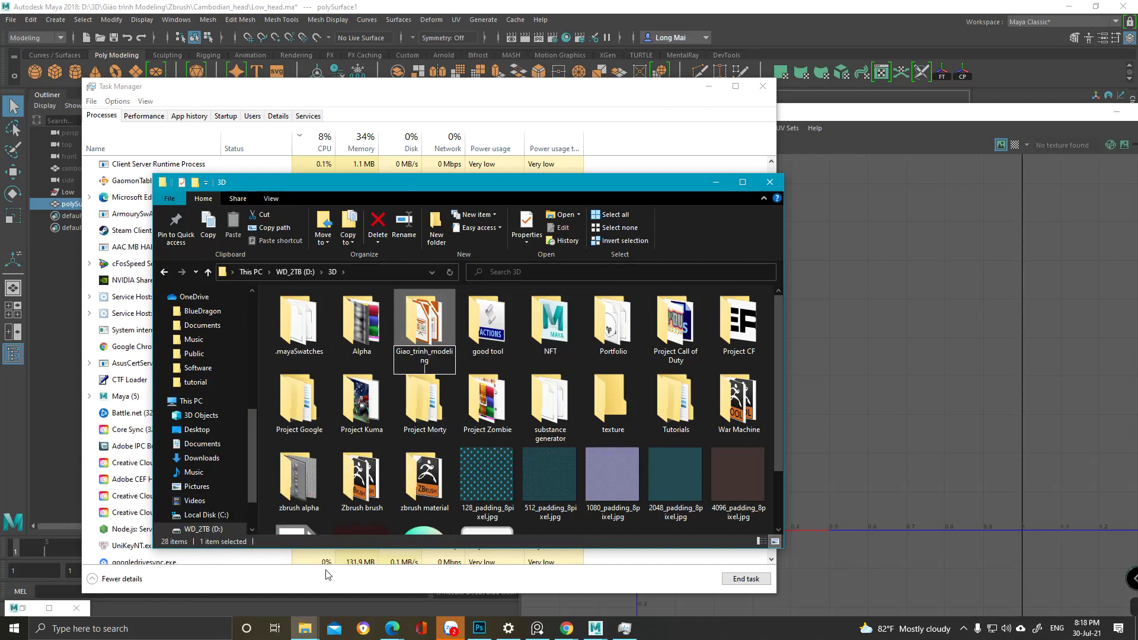
key("Return")
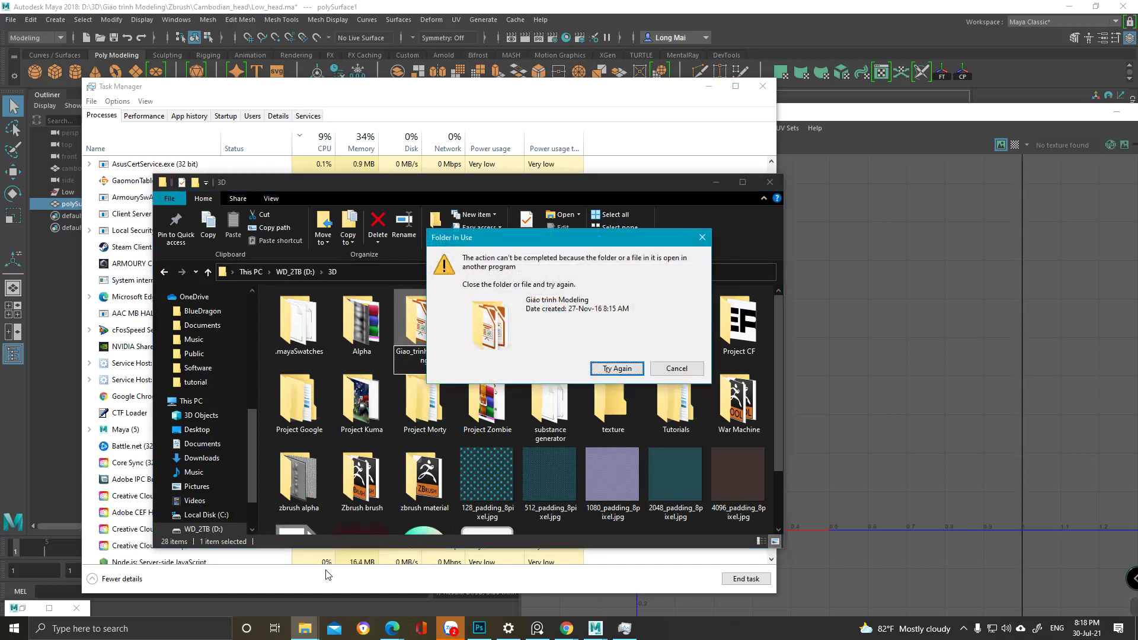
key("Return")
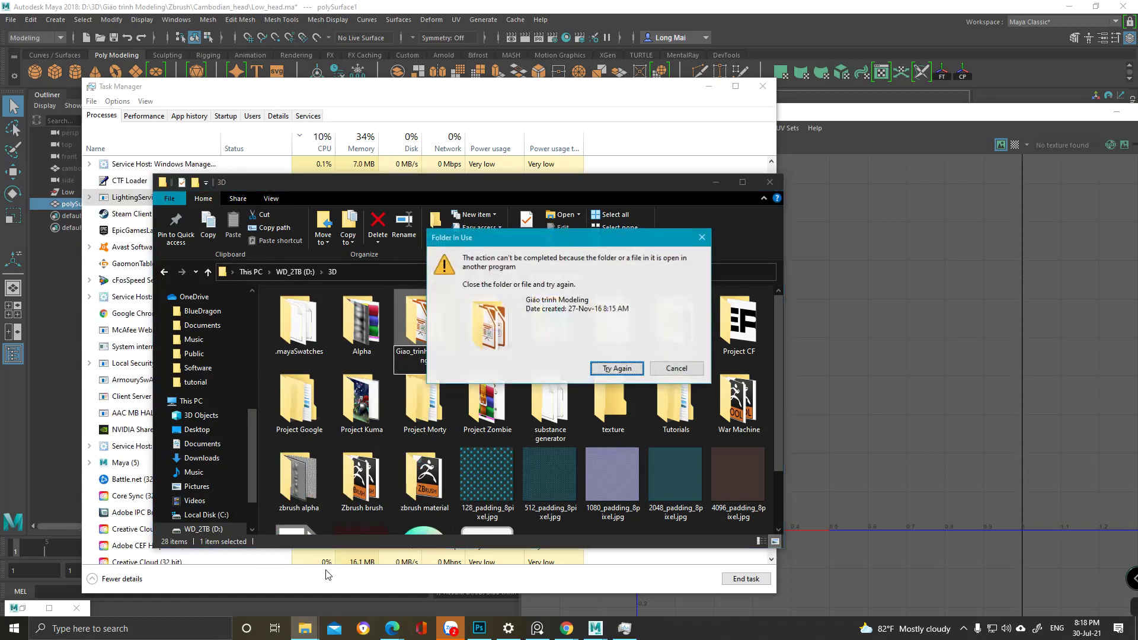
- Switch to Maya, start a new scene while saving the changes to Low_head.ma, and minimize the program
left_click(537, 629)
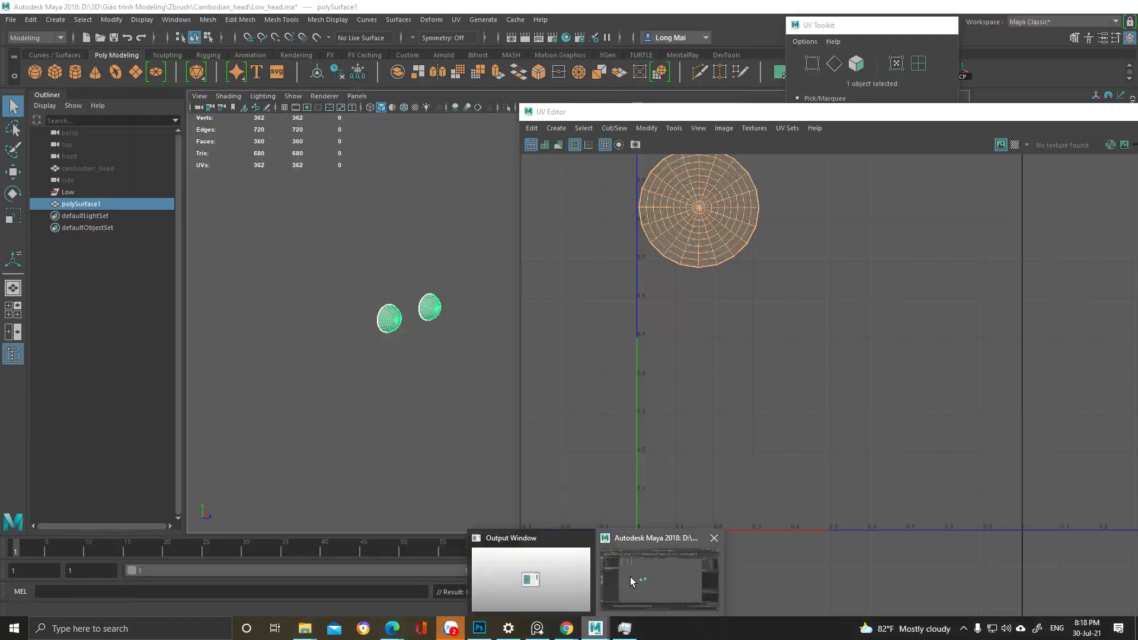
left_click(631, 577)
left_click(12, 21)
left_click(27, 40)
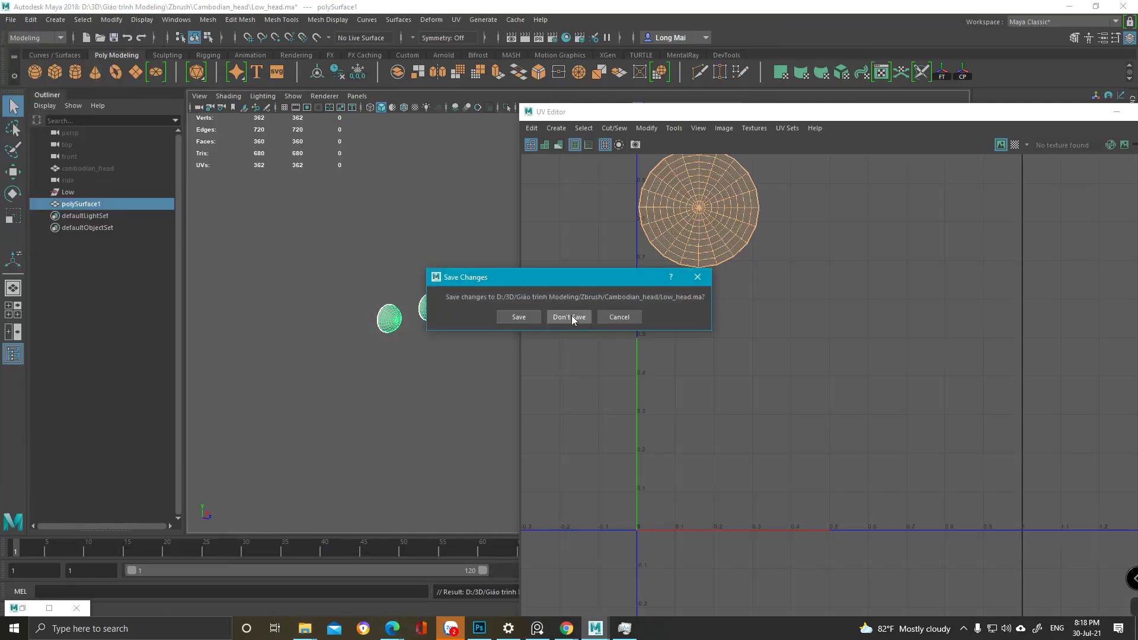
left_click(513, 318)
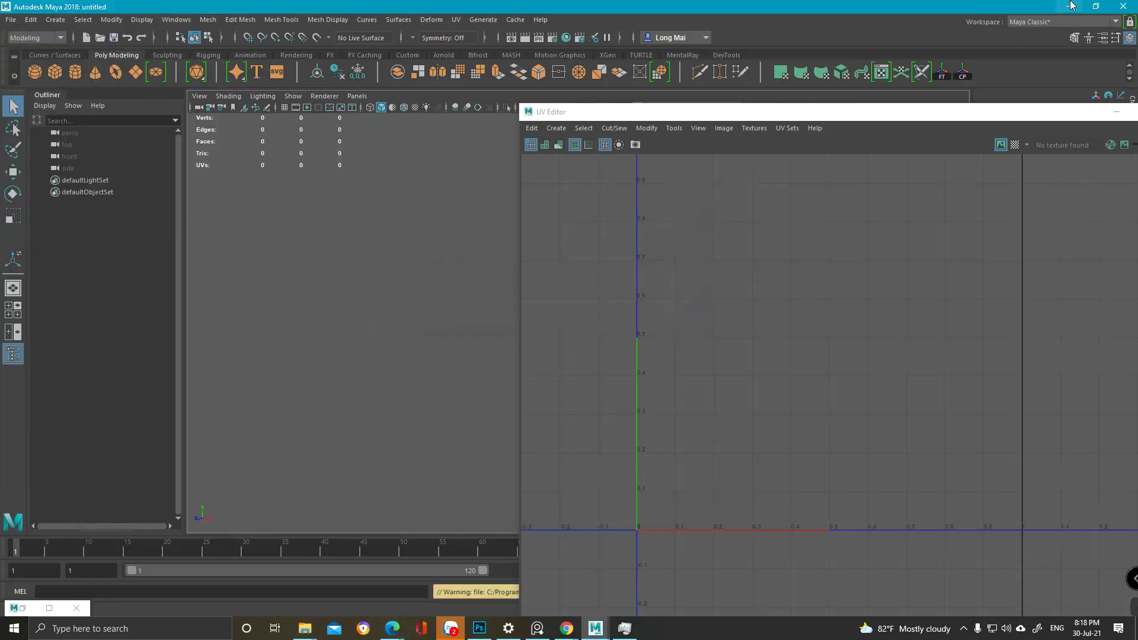
left_click(1071, 5)
- Retry the pending rename of the Giáo trình Modeling folder in File Explorer
left_click(523, 238)
left_click(625, 367)
left_click(627, 367)
left_click(628, 367)
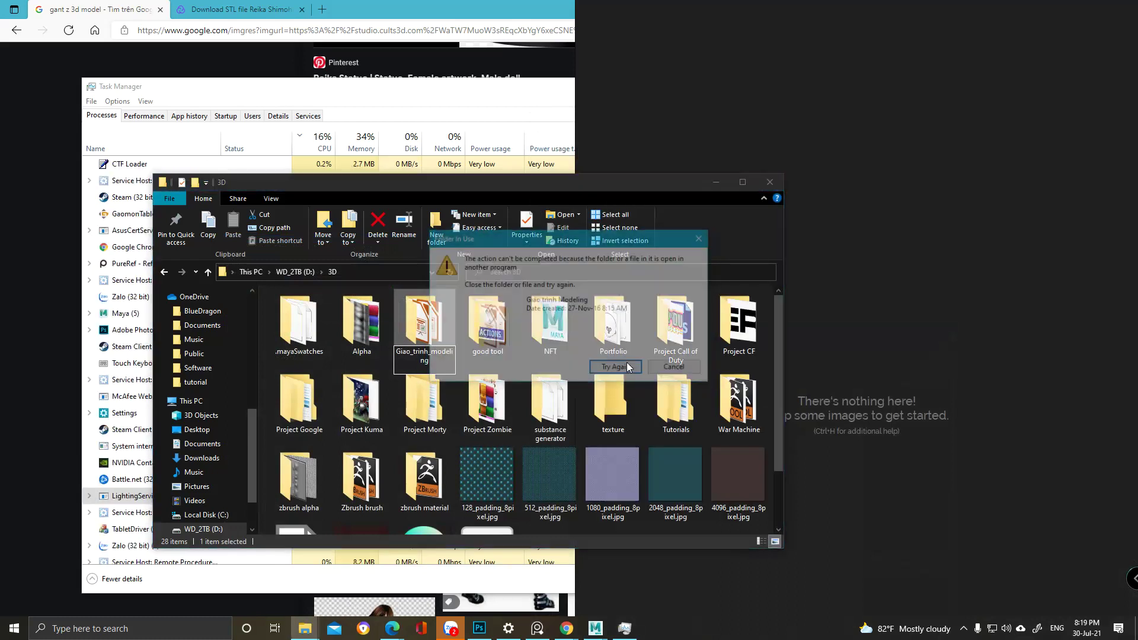
- Close Maya completely and try the Giao_trinh_modeling folder rename again
mouse_move(592, 632)
left_click(630, 577)
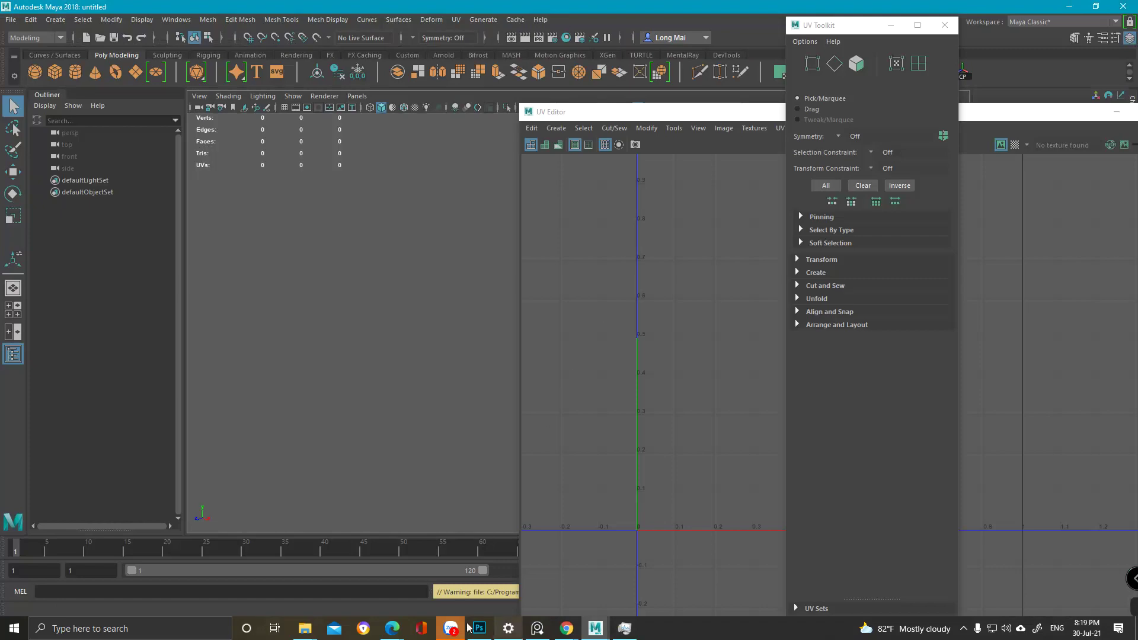
mouse_move(305, 628)
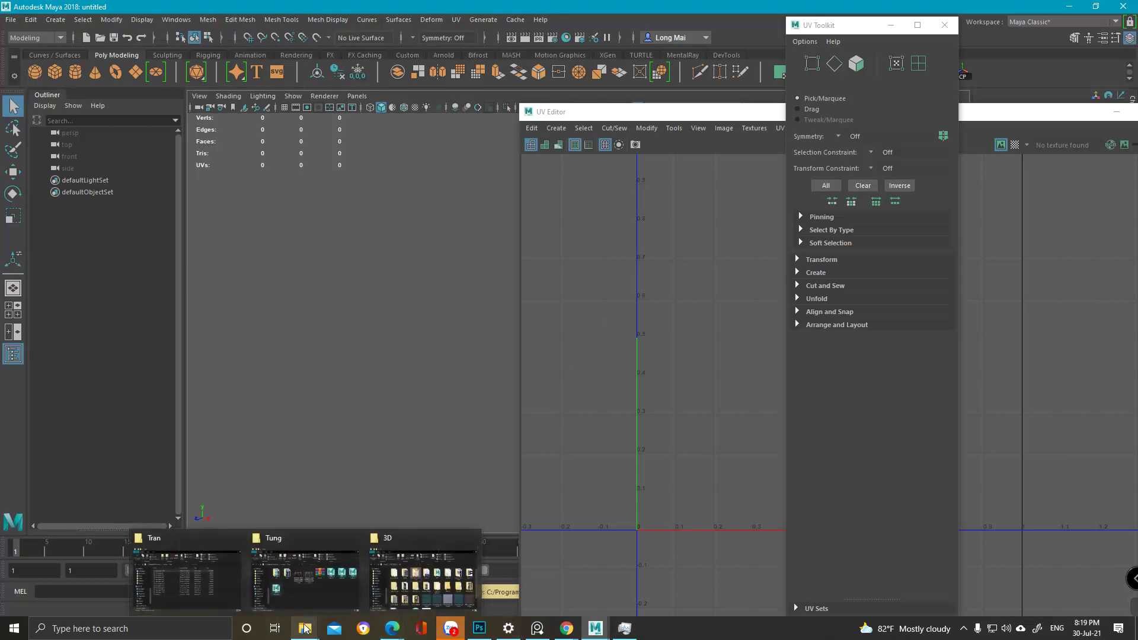
mouse_move(407, 587)
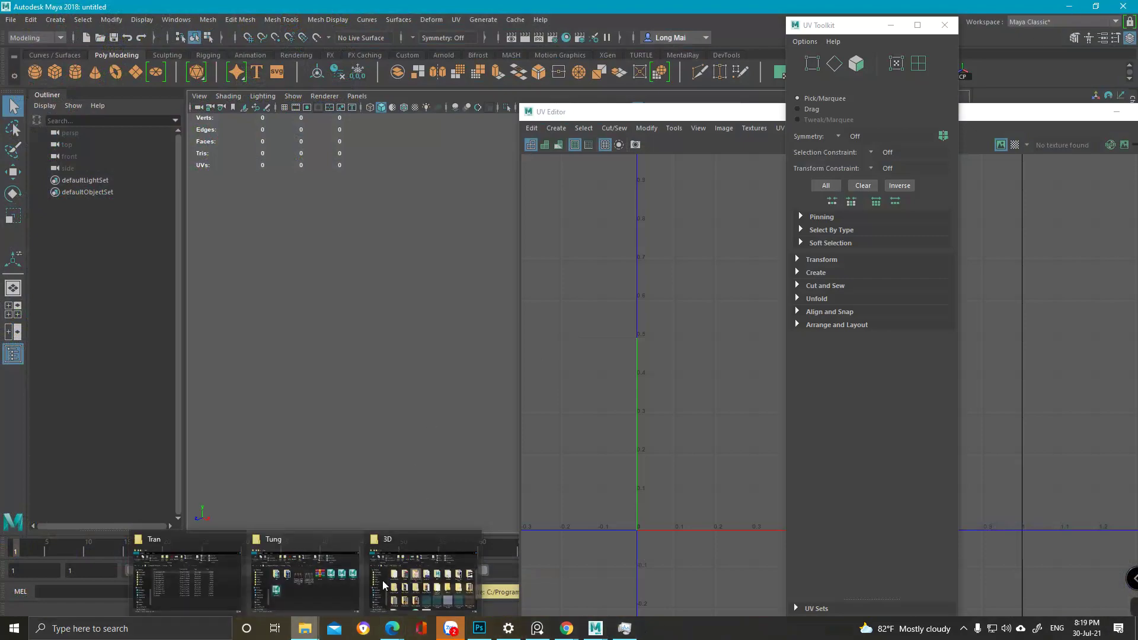
left_click(406, 581)
left_click(608, 369)
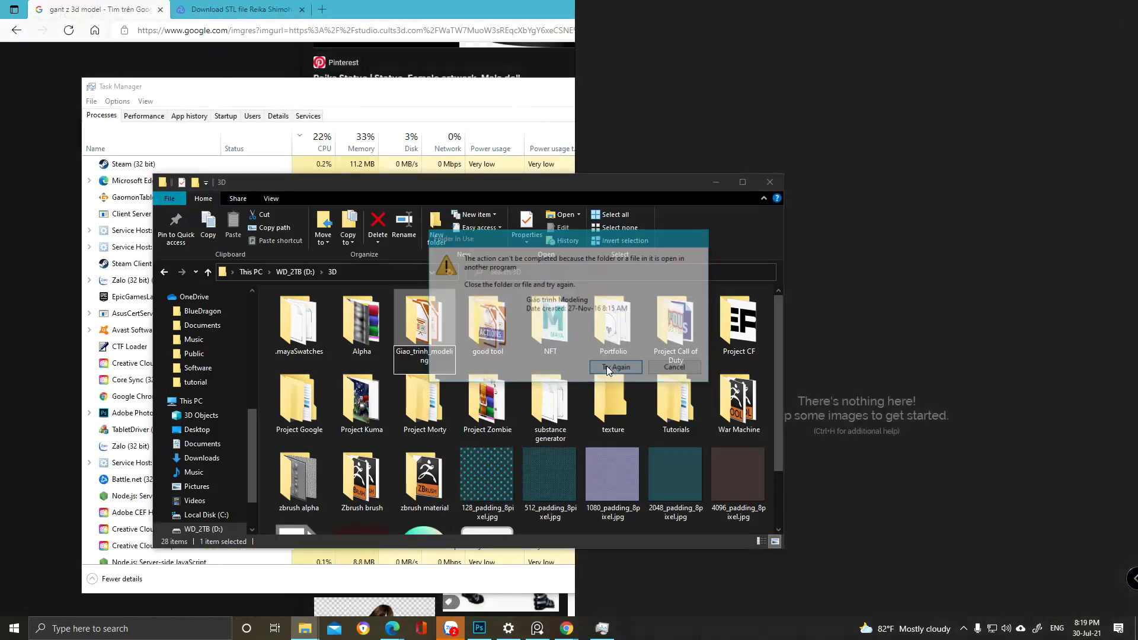
left_click(607, 369)
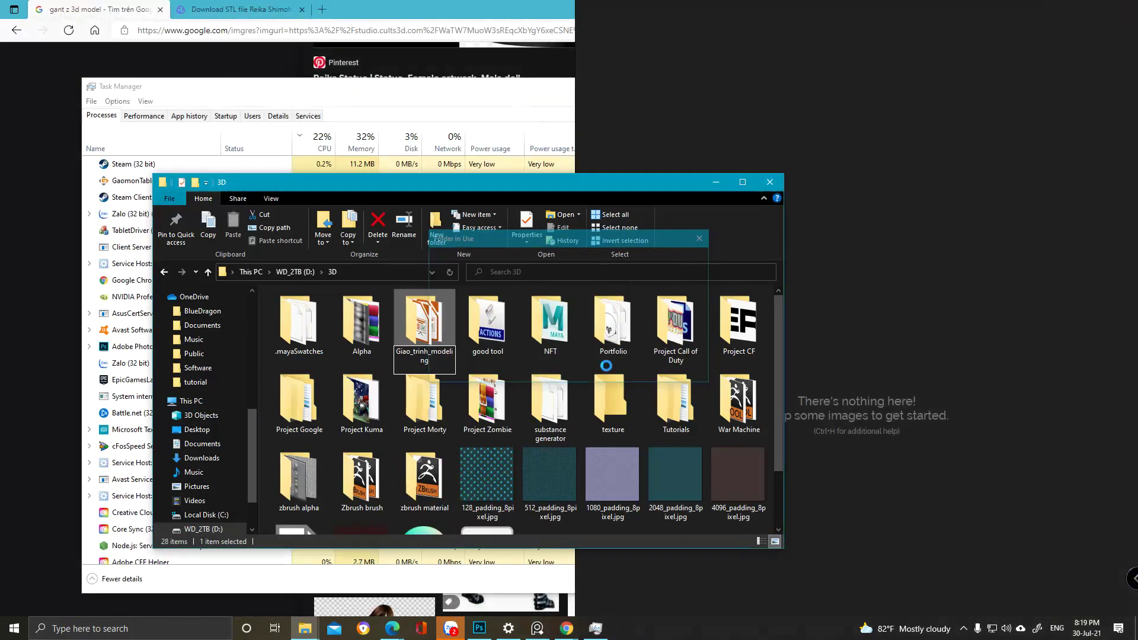
- Check Photoshop for open documents, minimize it, and repeat the folder rename attempt before cancelling it
left_click(480, 630)
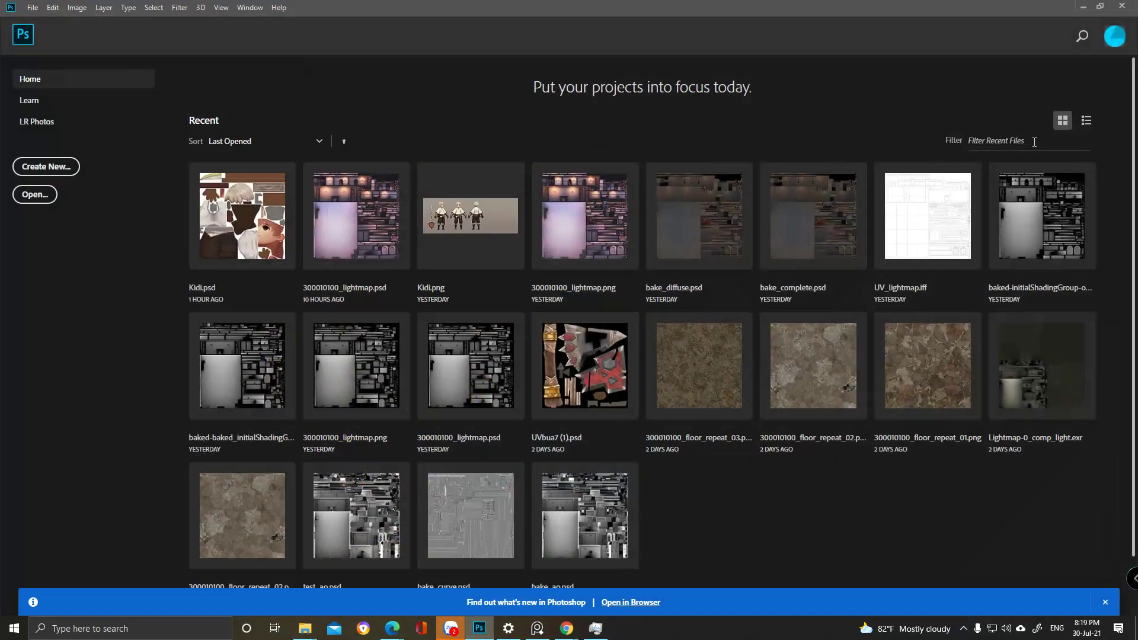
left_click(1084, 7)
left_click(621, 372)
left_click(620, 372)
left_click(621, 369)
left_click(623, 367)
left_click(623, 365)
left_click(627, 362)
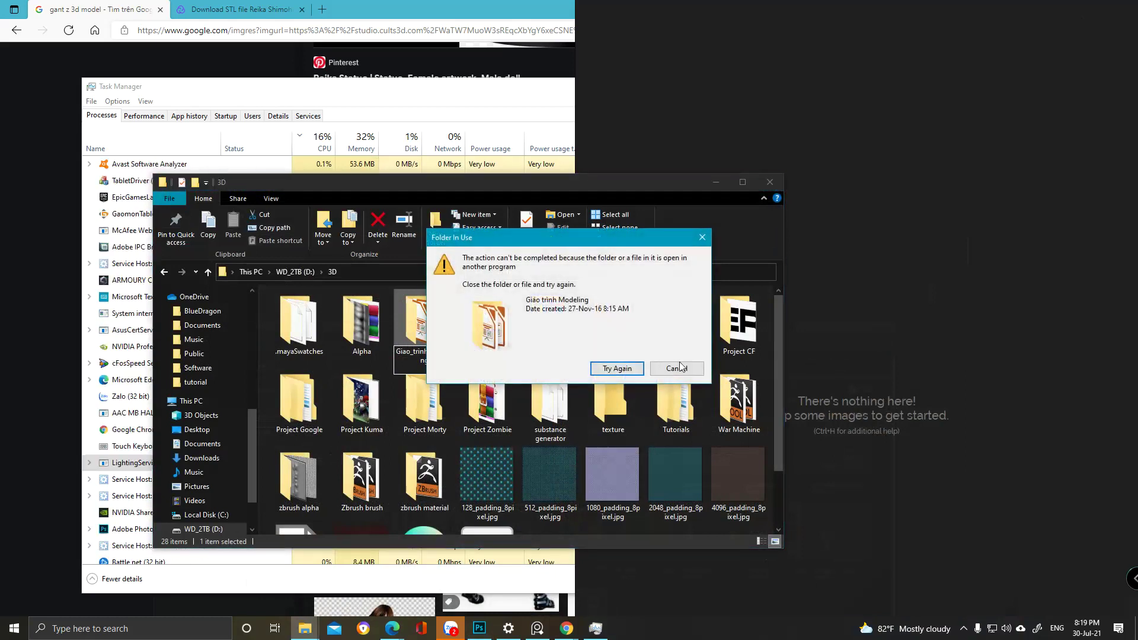
left_click(622, 367)
- Copy the Cambodian_head folder from Giáo trình Modeling > Zbrush into the 3D folder on drive D and open the copy
double_click(421, 323)
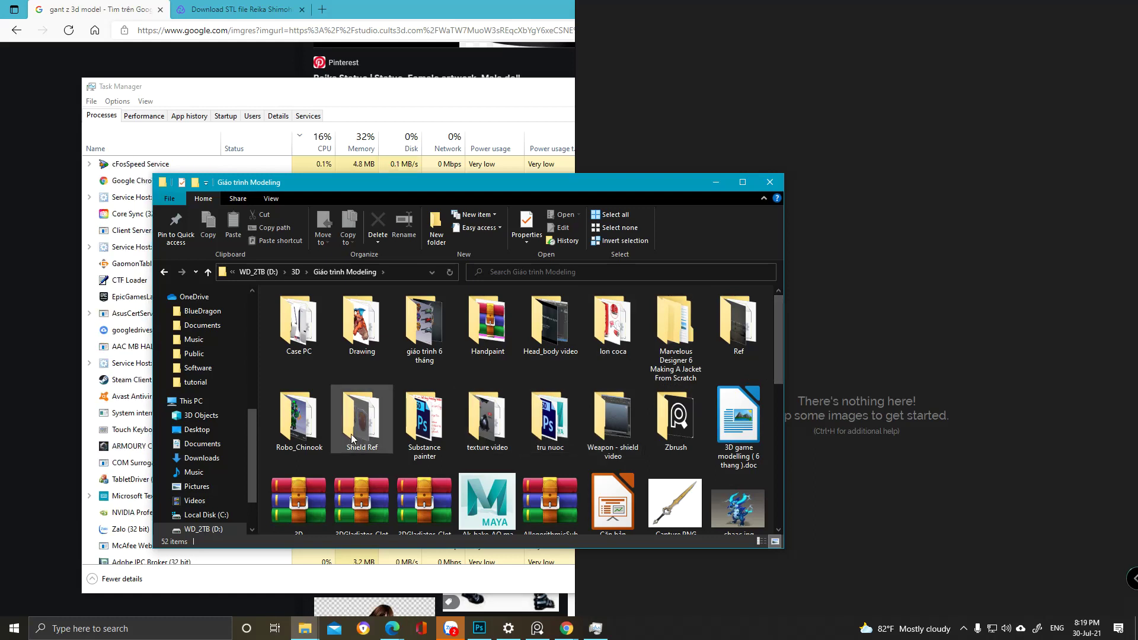
left_click(681, 436)
double_click(681, 436)
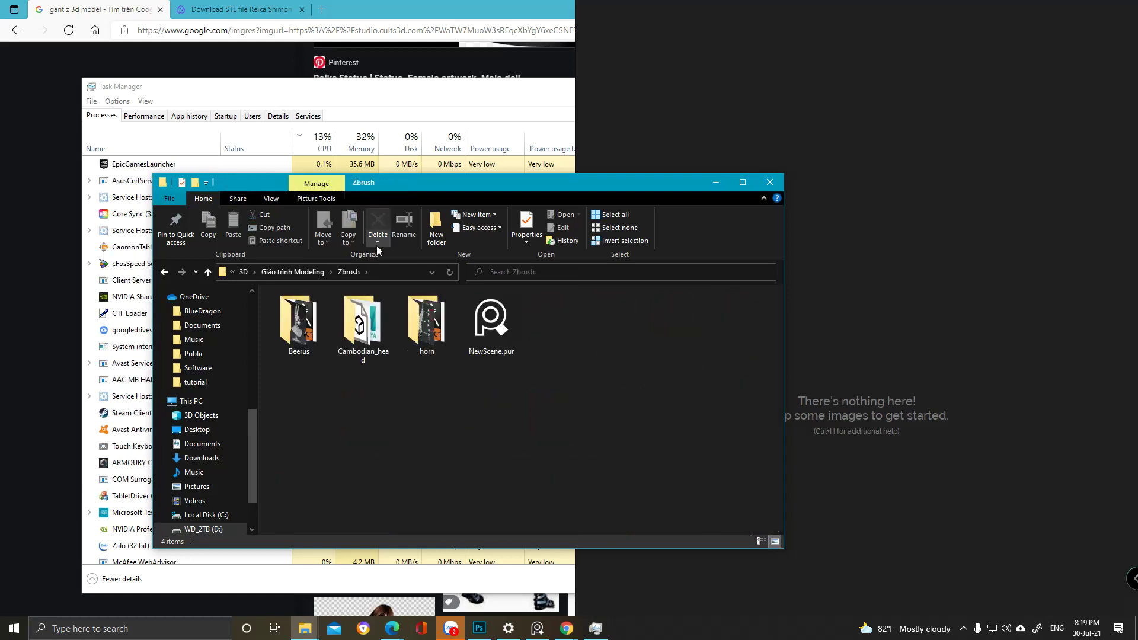
left_click(366, 323)
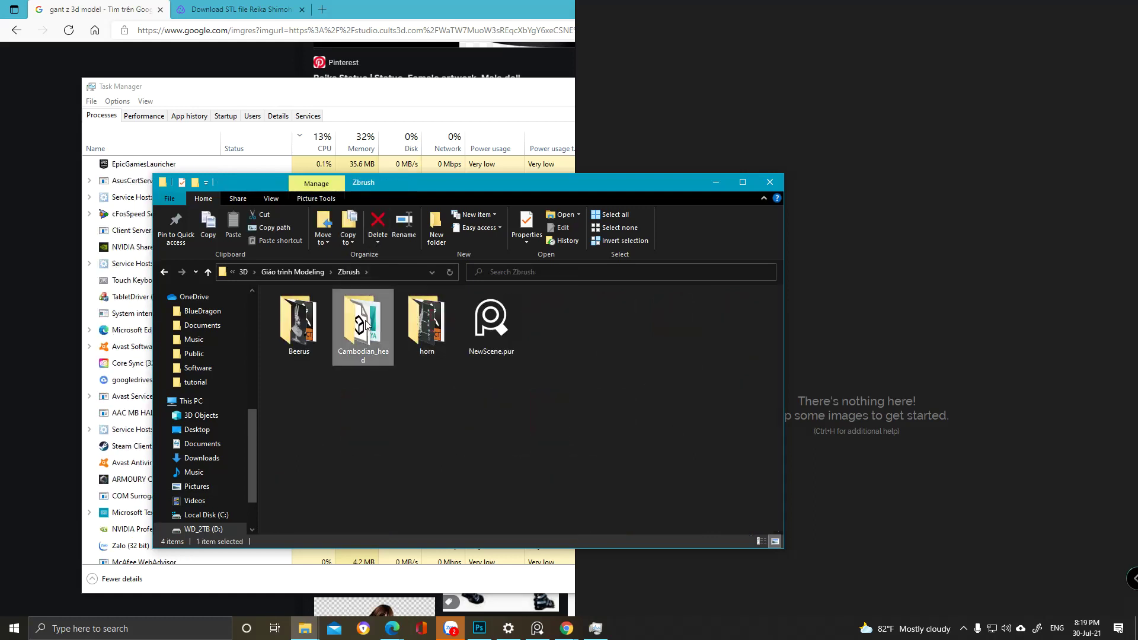
left_click(303, 270)
left_click(296, 272)
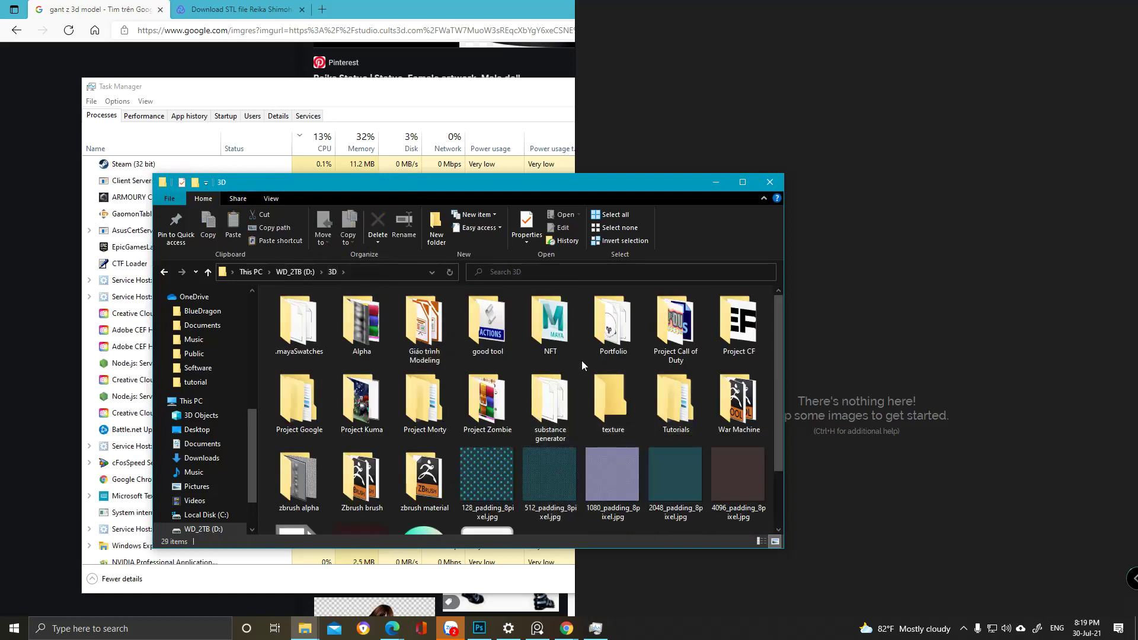
key("ctrl+v")
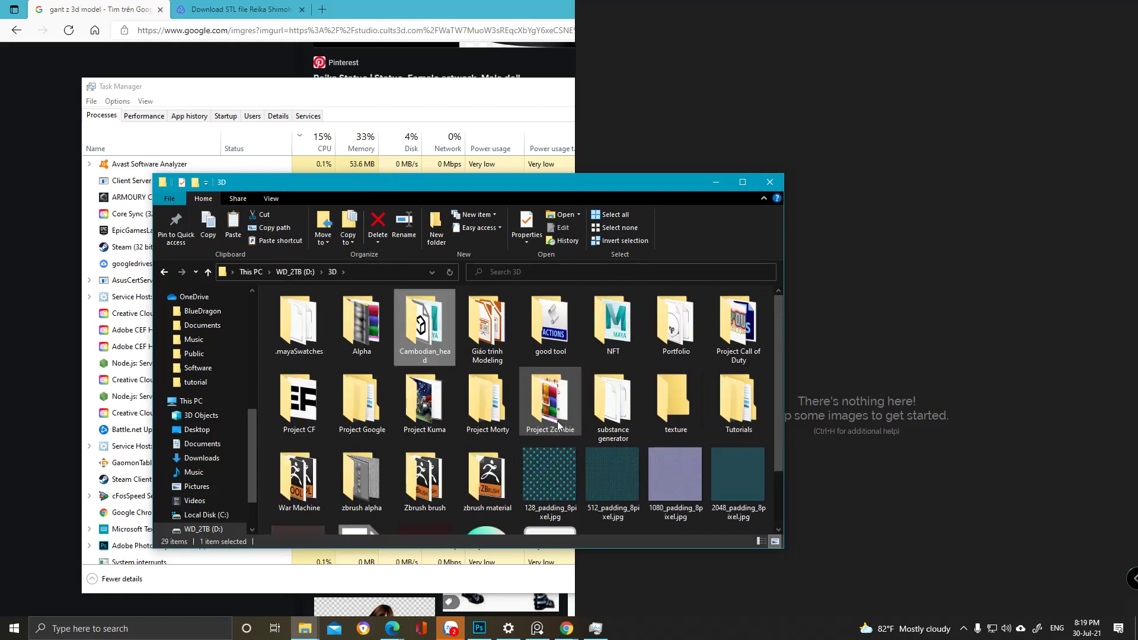
double_click(436, 326)
- Launch Substance Painter and bring the copied Cambodian_head folder window in front of it
left_click(6, 631)
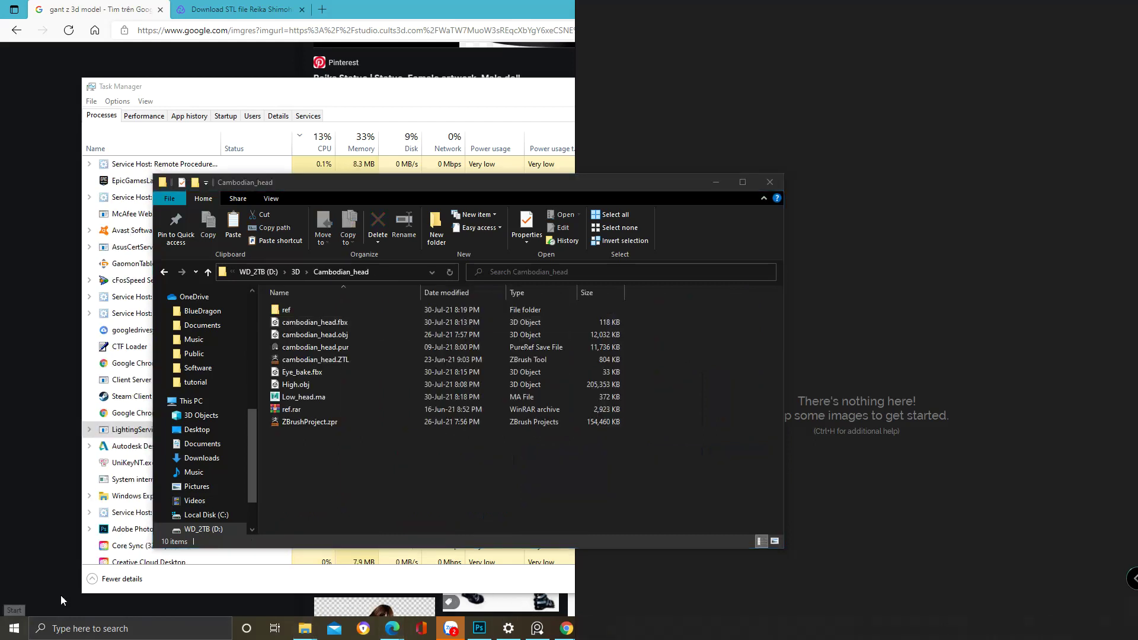
type("s")
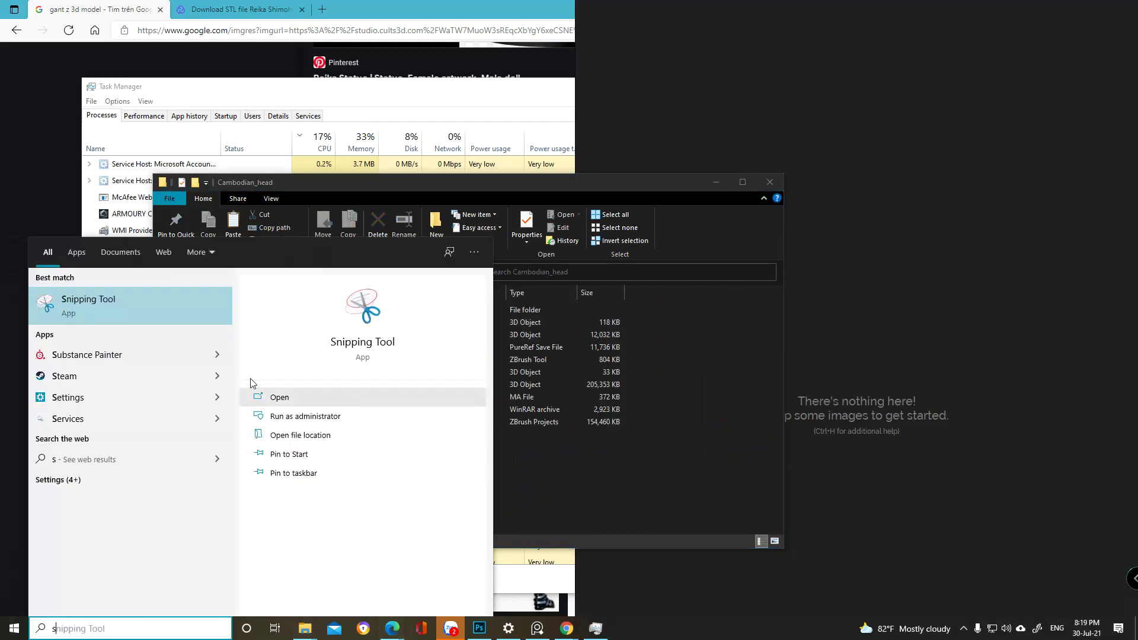
left_click(142, 350)
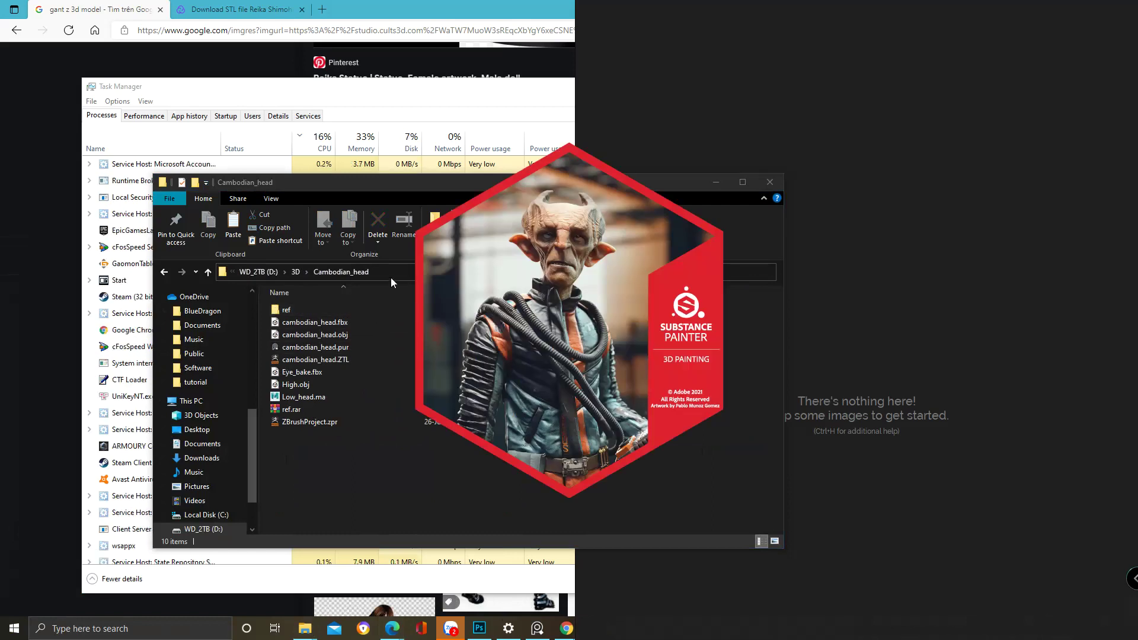
left_click(392, 274)
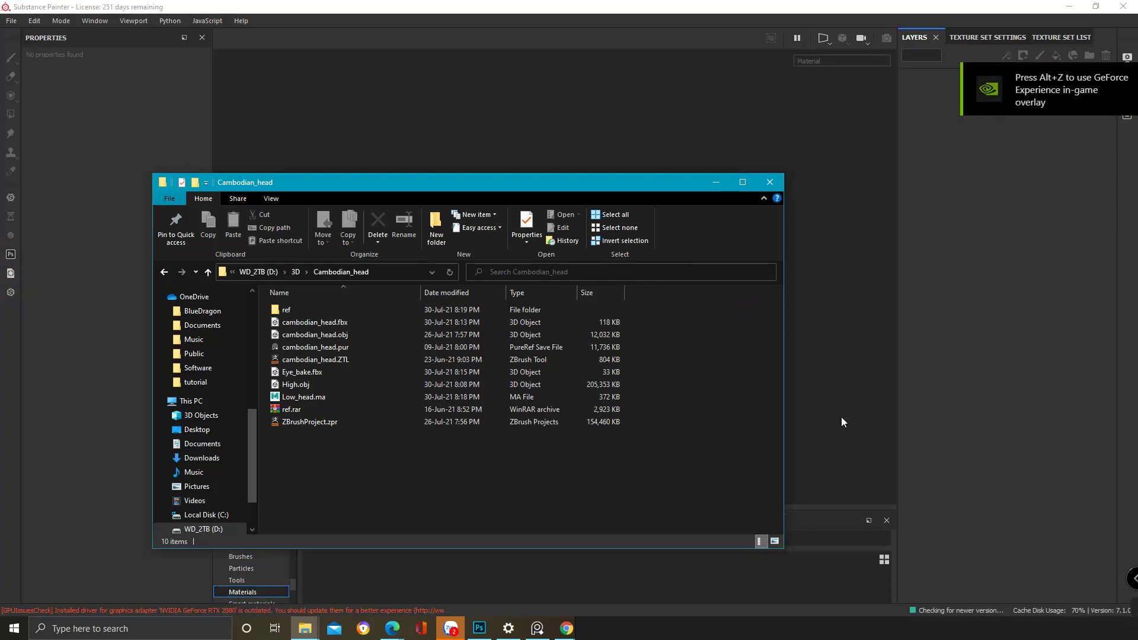
- Decline the version update offer and start a new project using cambodian_head.fbx from D:/3D/Cambodian_head as its mesh
left_click(16, 23)
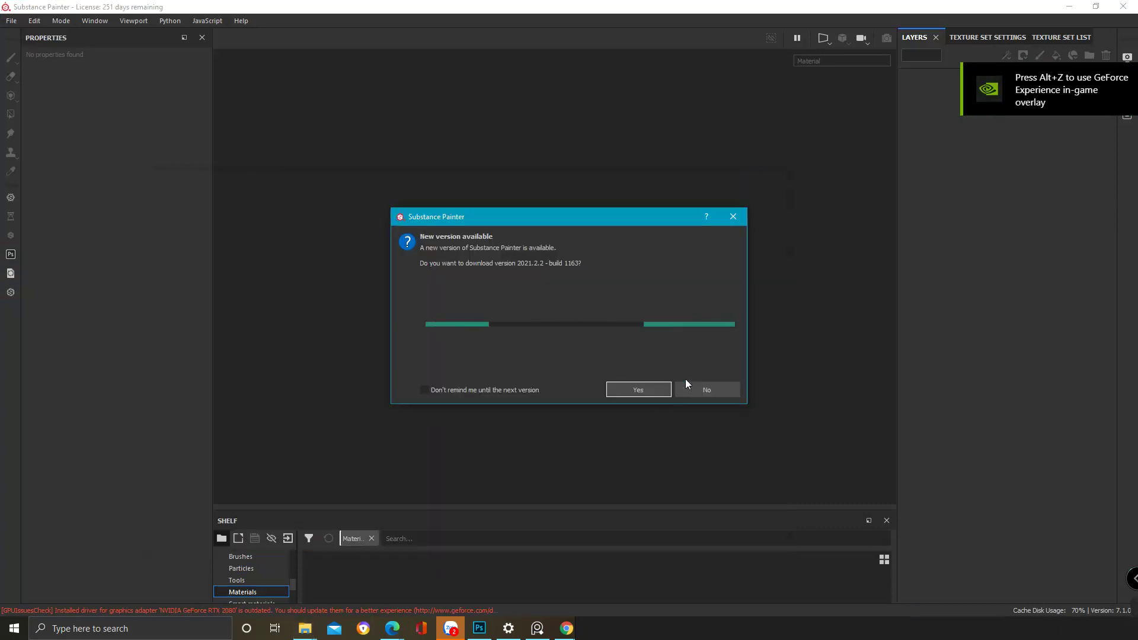
left_click(705, 389)
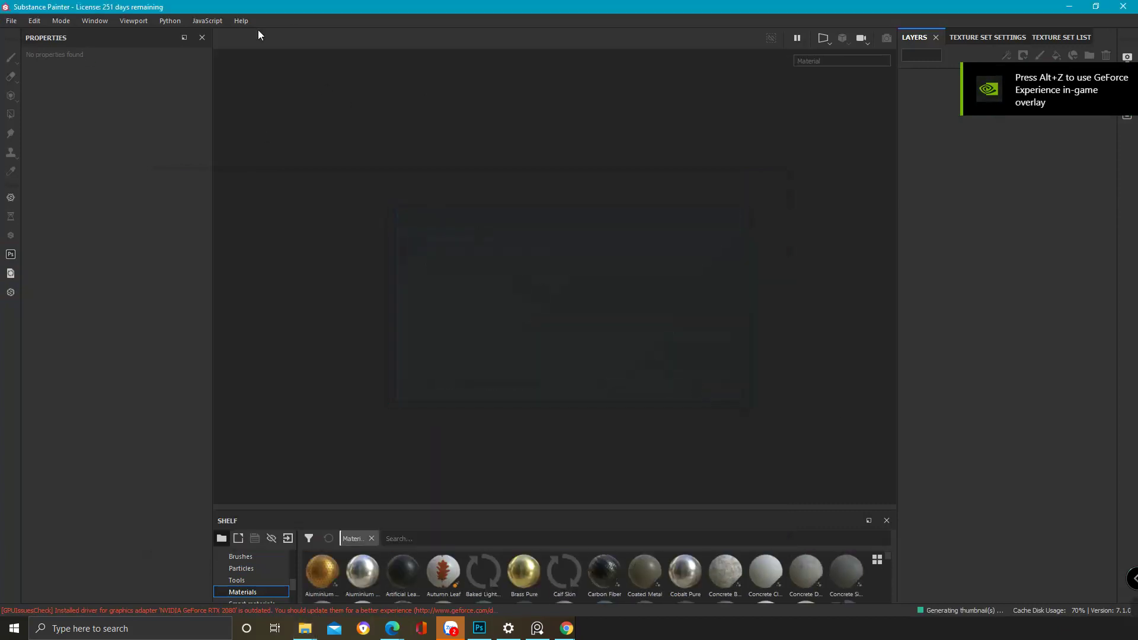
left_click(18, 24)
left_click(52, 36)
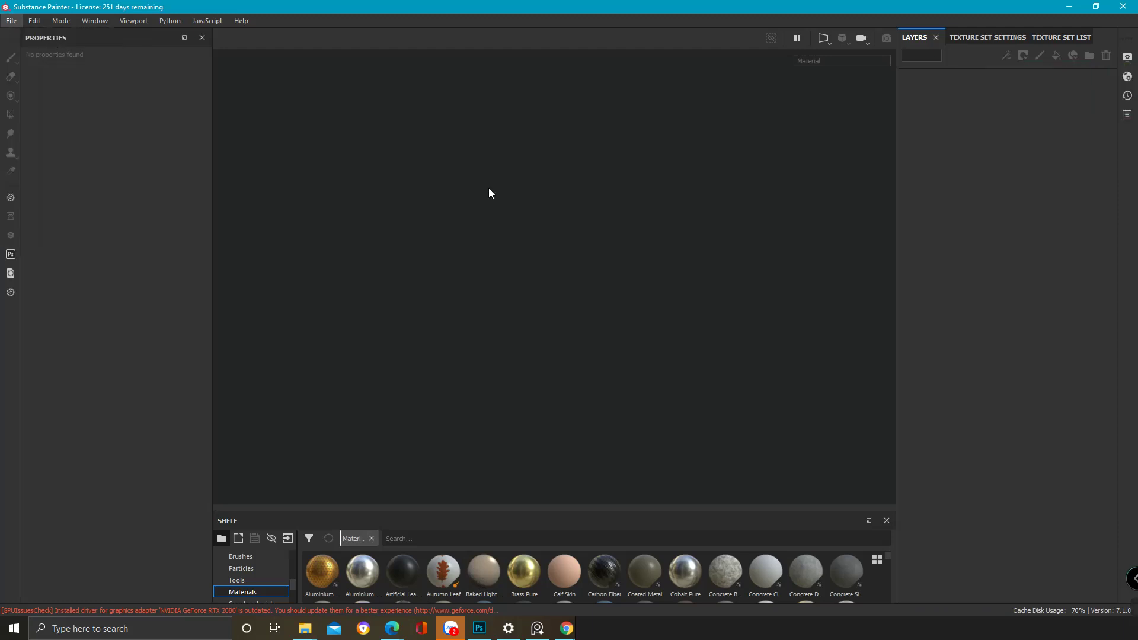
left_click(680, 147)
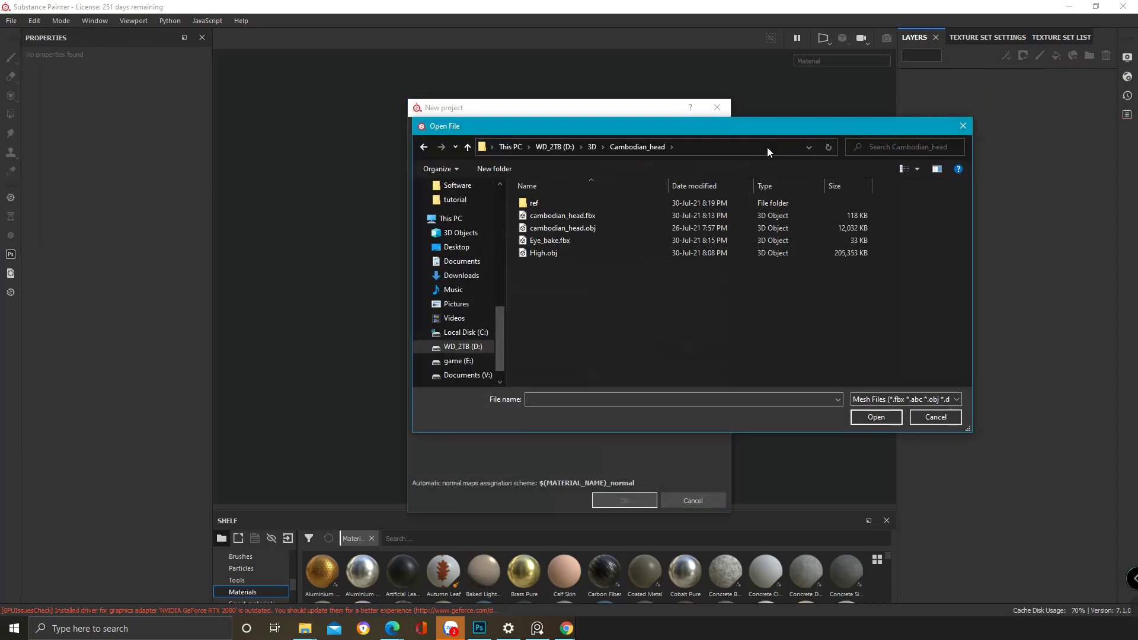
double_click(610, 217)
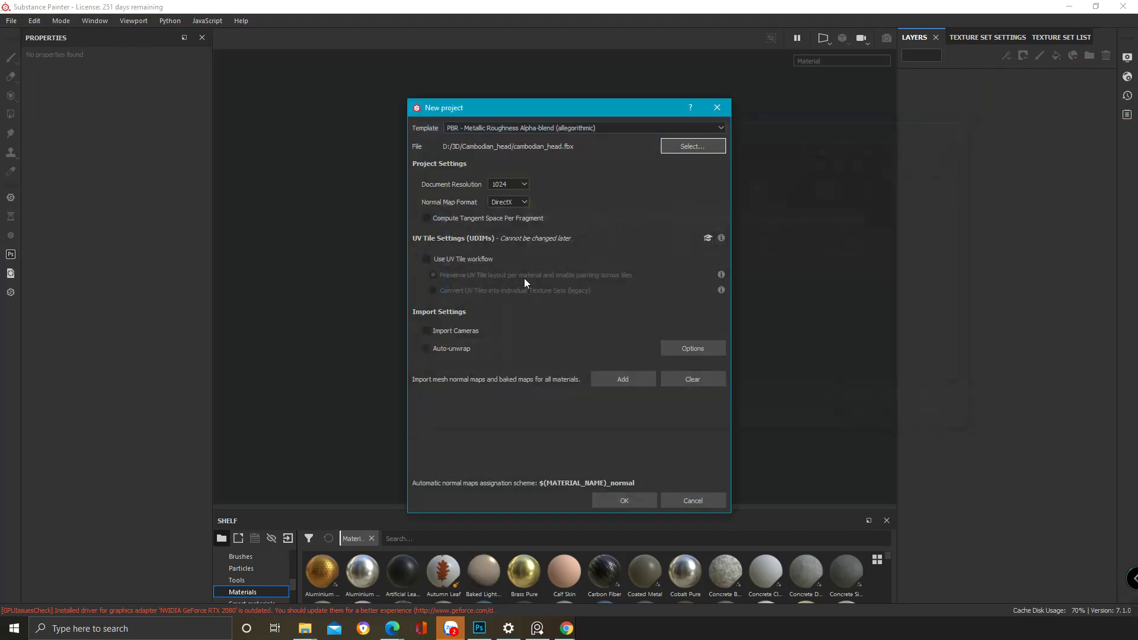
- Set the new project's document resolution to 2048 and create the project
left_click(517, 187)
left_click(518, 225)
left_click(639, 501)
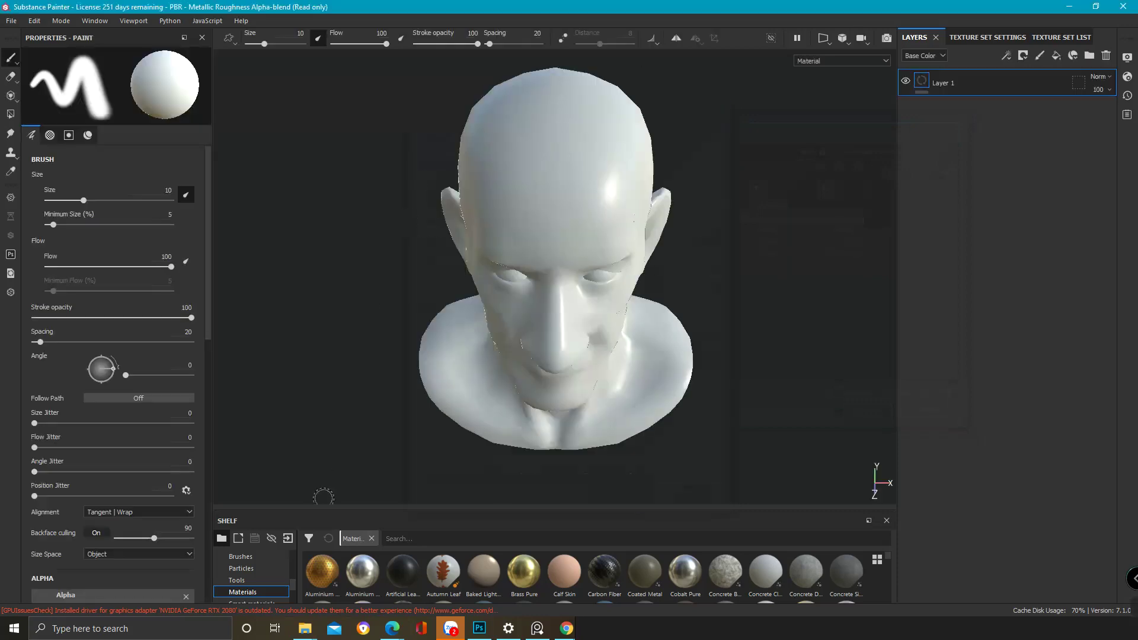
- Set up mesh map baking with only Normal, Ambient occlusion and Curvature enabled, and an output size of 2048
left_click_drag(553, 202, 595, 201, "alt")
left_click(972, 38)
left_click(1065, 444)
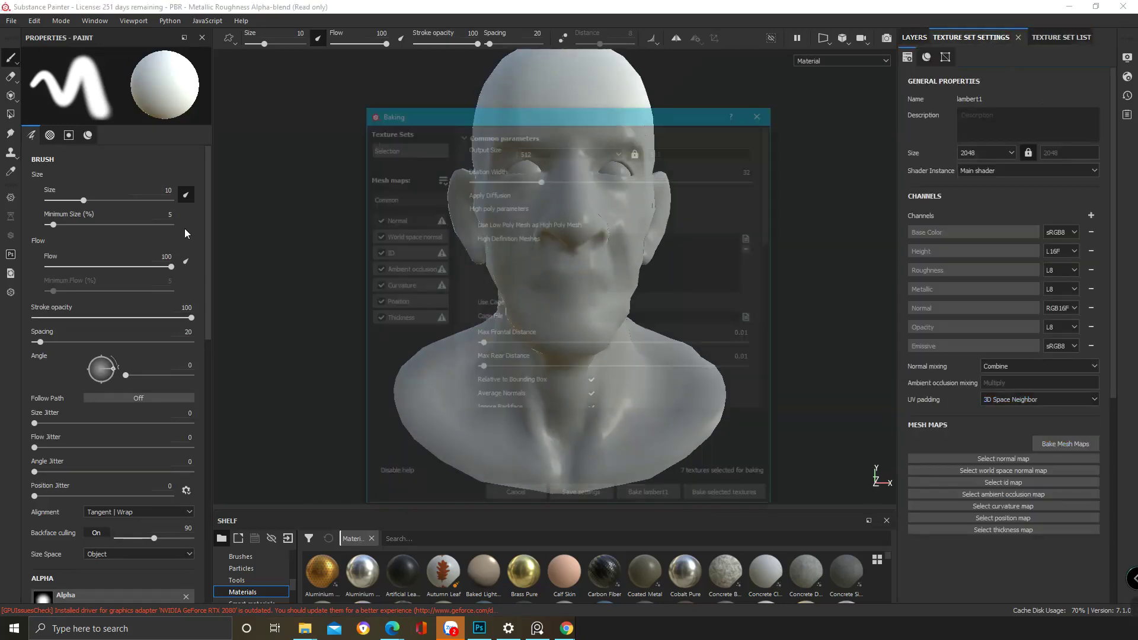
left_click(378, 236)
left_click(379, 252)
left_click(382, 301)
left_click(391, 319)
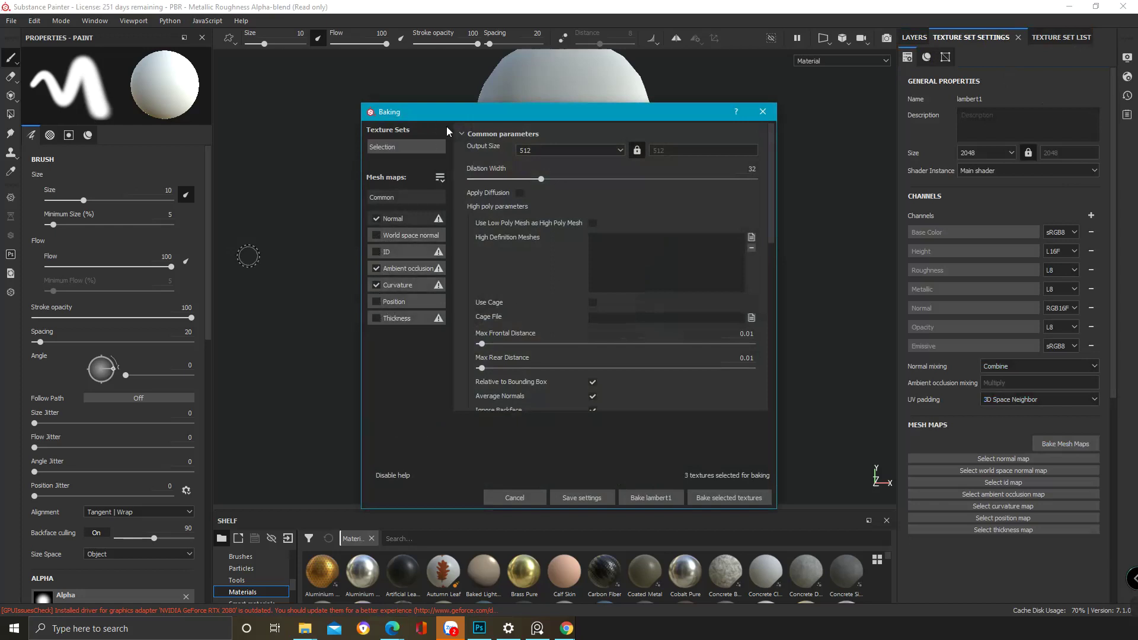
left_click(571, 152)
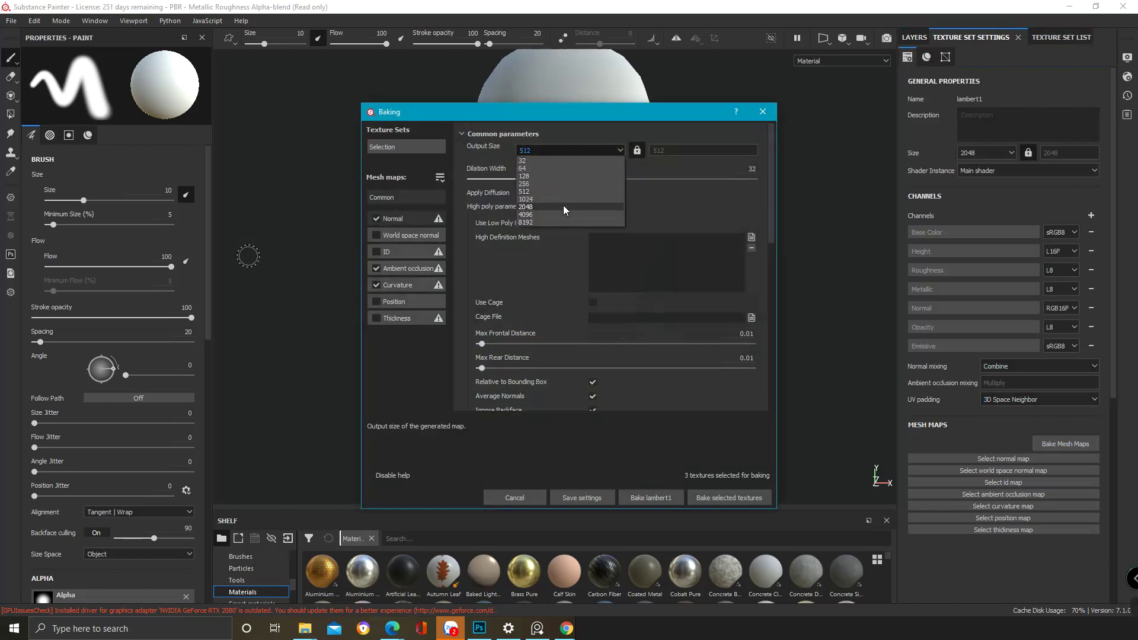
left_click(564, 207)
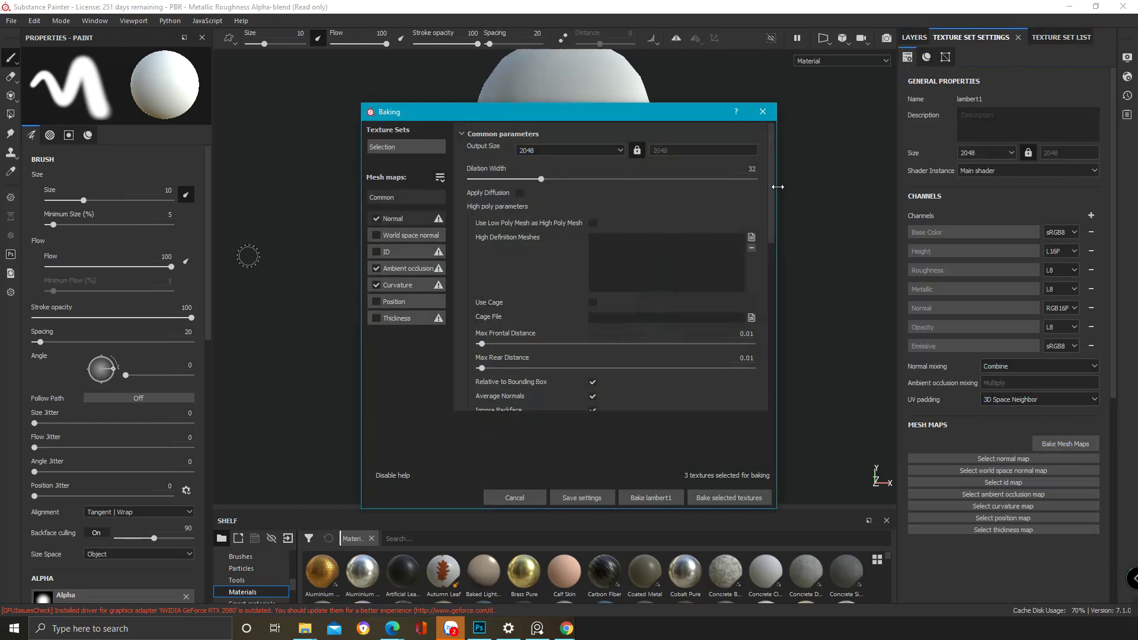
- Add Eye_bake.fbx and High.obj as high definition meshes and bake the selected textures
left_click(750, 238)
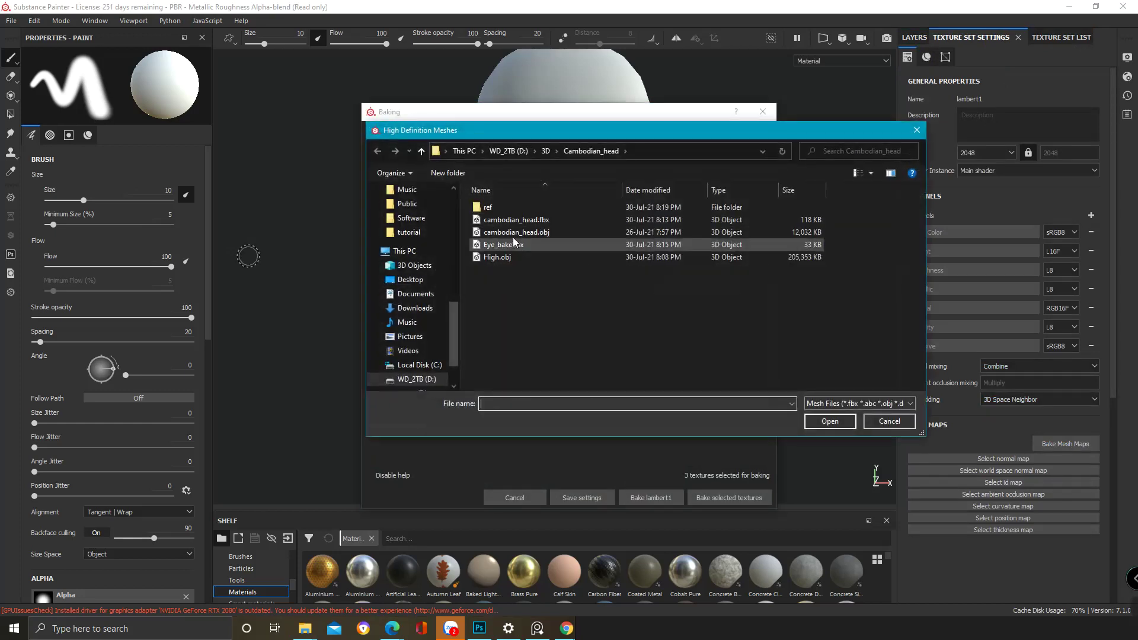
double_click(514, 246)
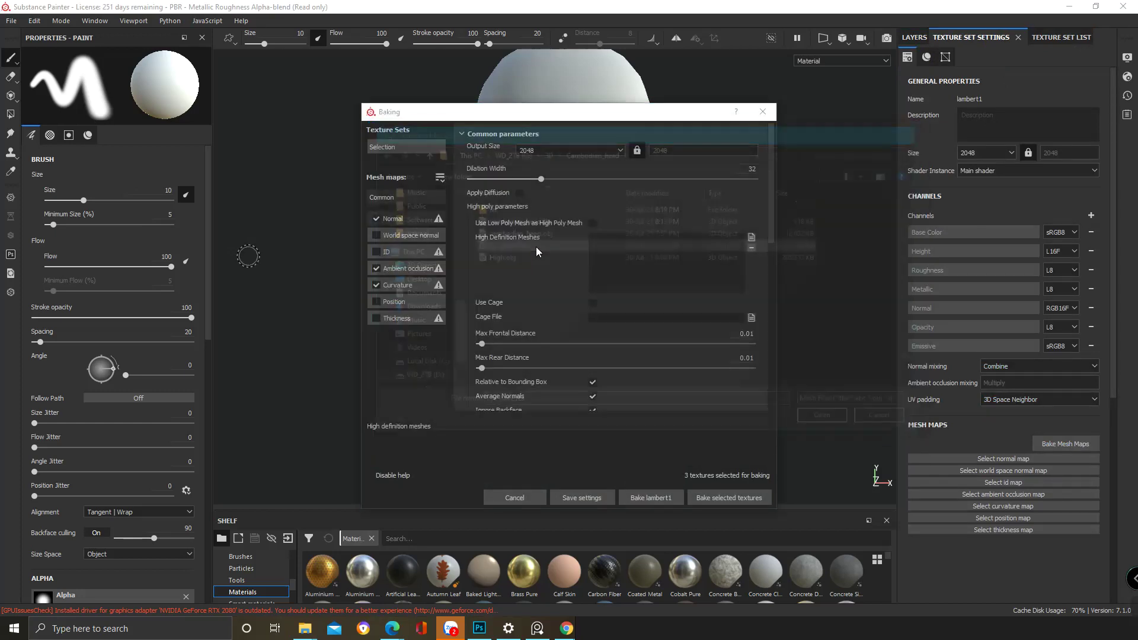
left_click(752, 236)
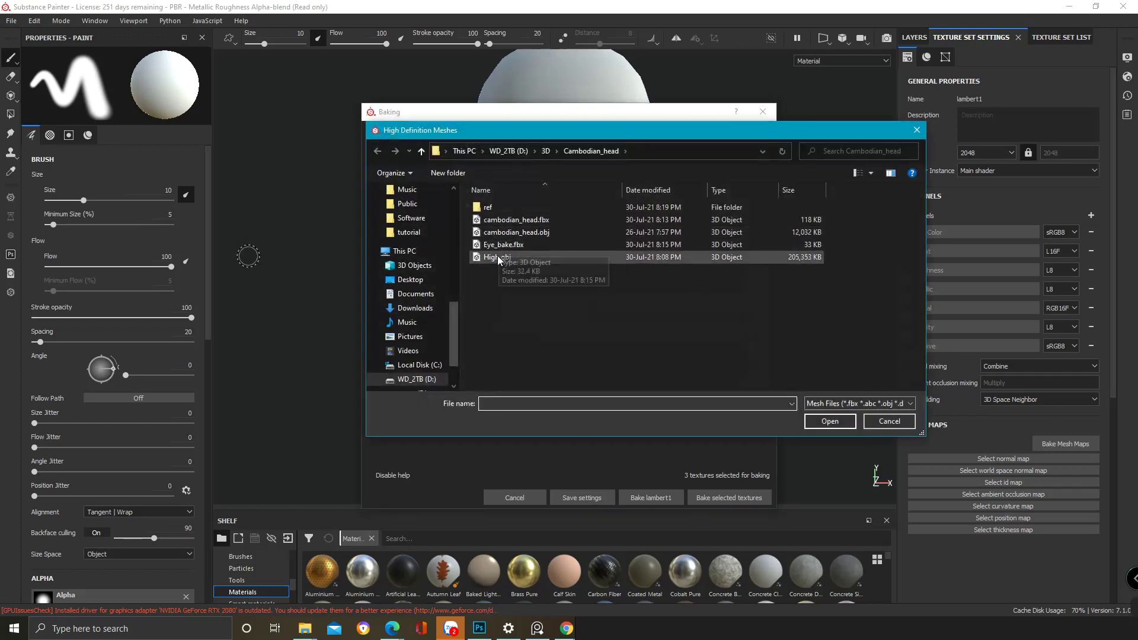
double_click(497, 259)
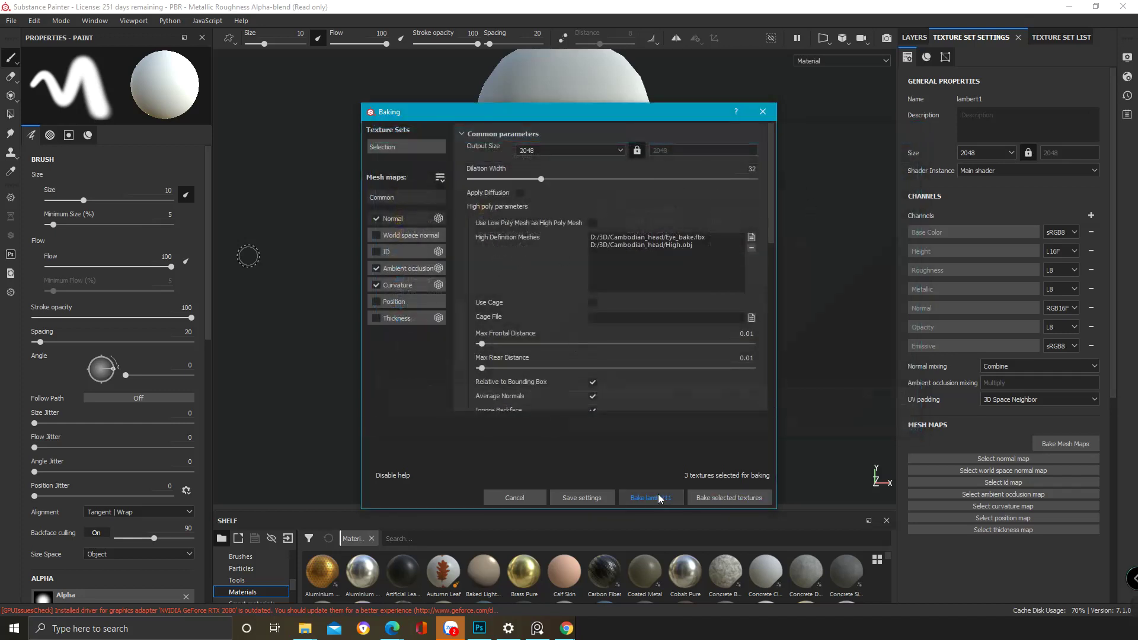
left_click(702, 500)
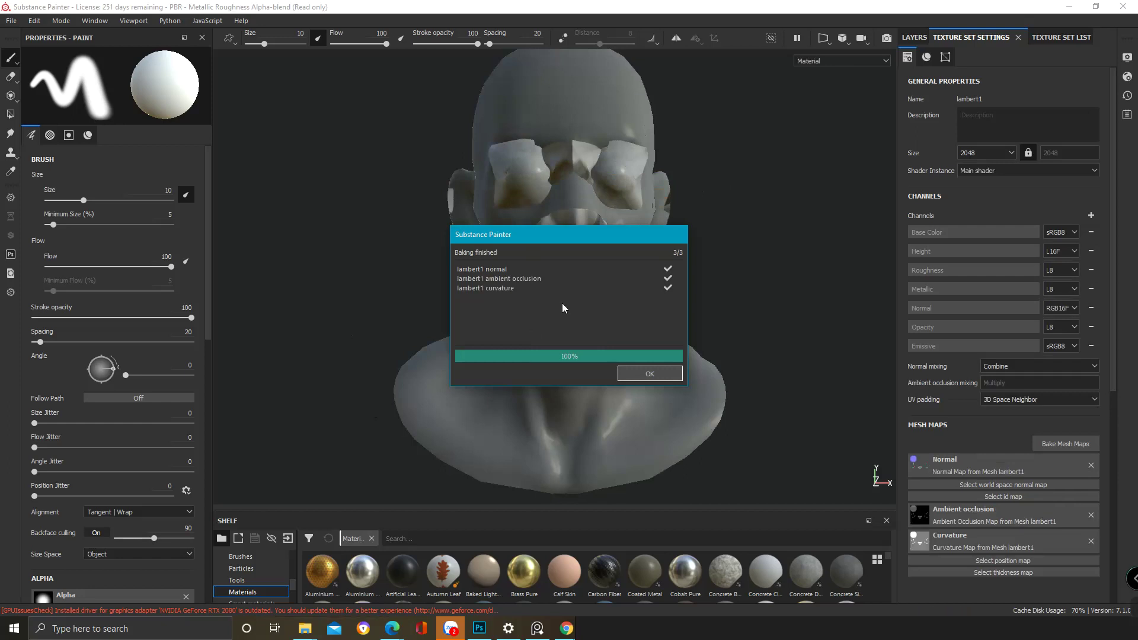
- Close the baking report and examine the baked maps around the eyes, nose and ear of the head
left_click(652, 374)
left_click_drag(666, 261, 783, 257, "alt")
middle_click_drag(541, 208, 615, 285, "alt")
right_click_drag(548, 284, 631, 287, "shift")
left_click_drag(631, 286, 508, 307, "alt")
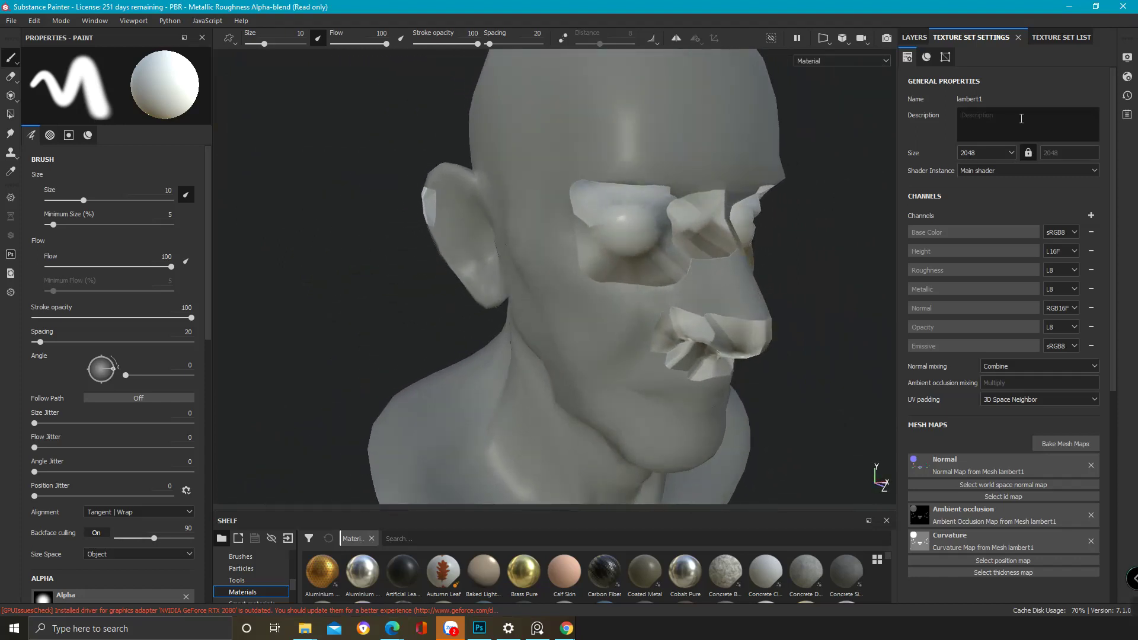
- Minimize Substance Painter and open Low_head.ma from the Cambodian_head folder in Maya
left_click(1068, 7)
double_click(307, 422)
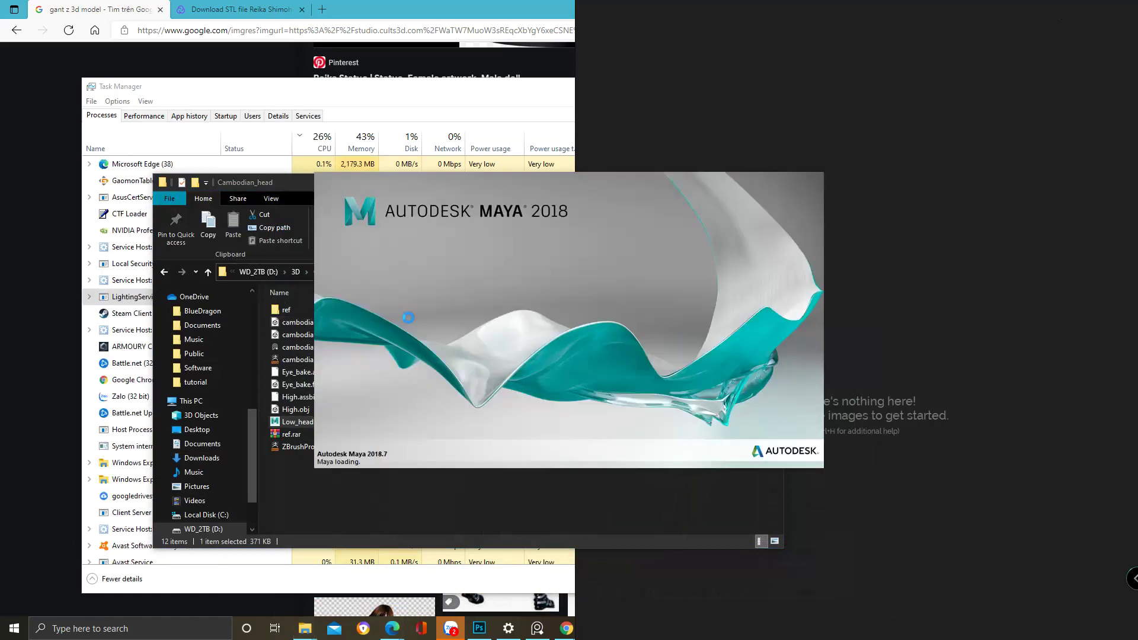
left_click(331, 476)
- Delete cambodian_head.obj from the Cambodian_head folder and copy the folder path D:\3D\Cambodian_head
left_click(383, 270)
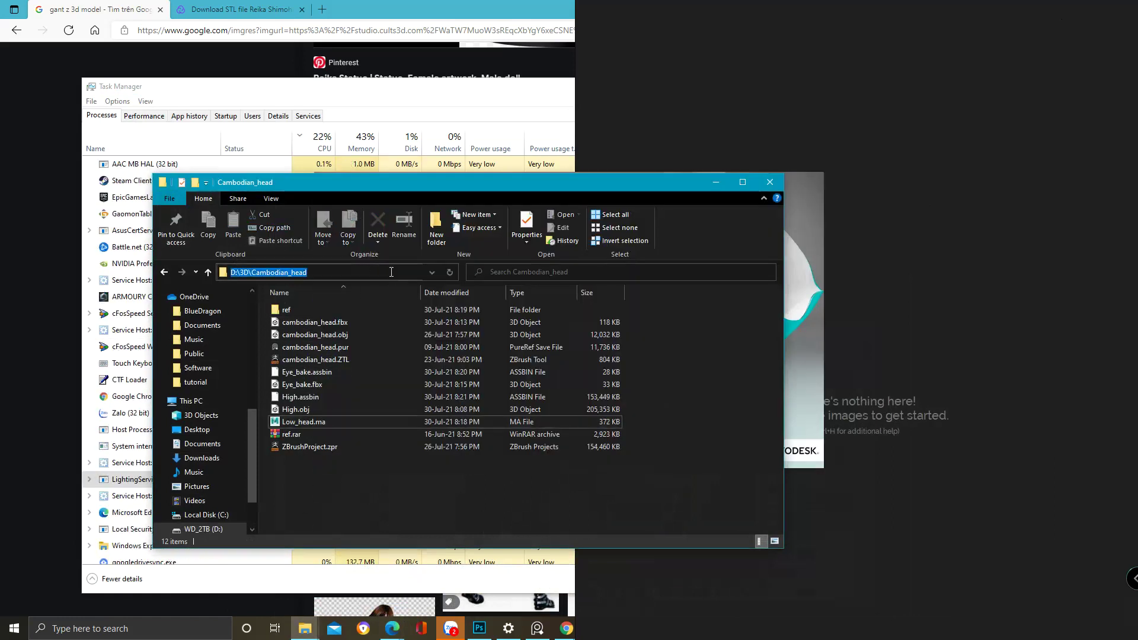
left_click(347, 335)
key("Delete")
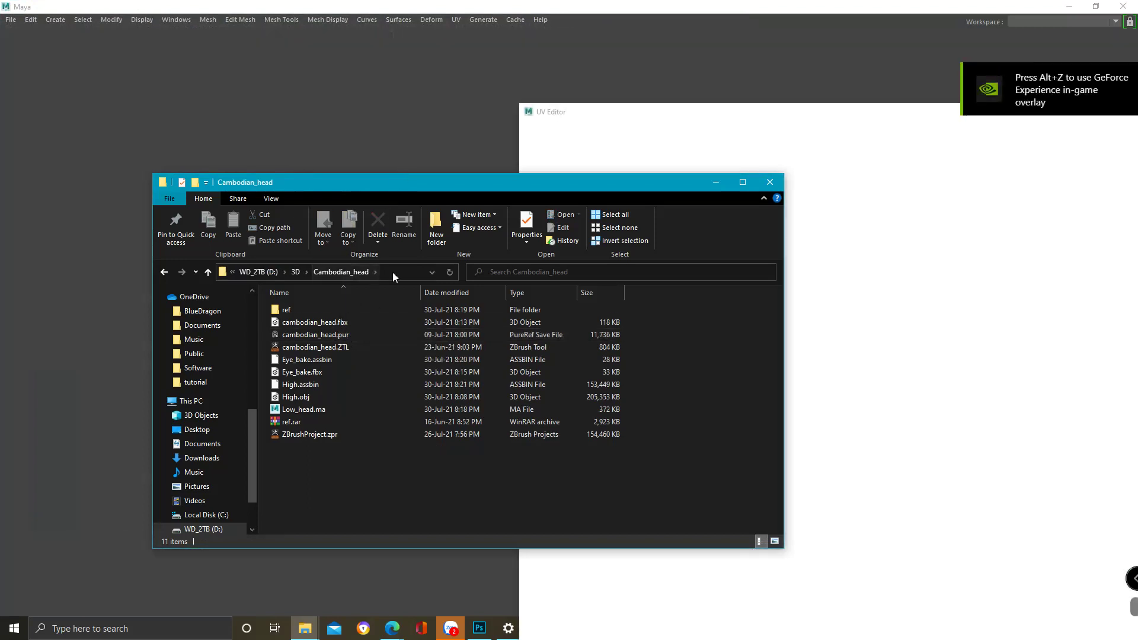
left_click(392, 272)
key("ctrl+c")
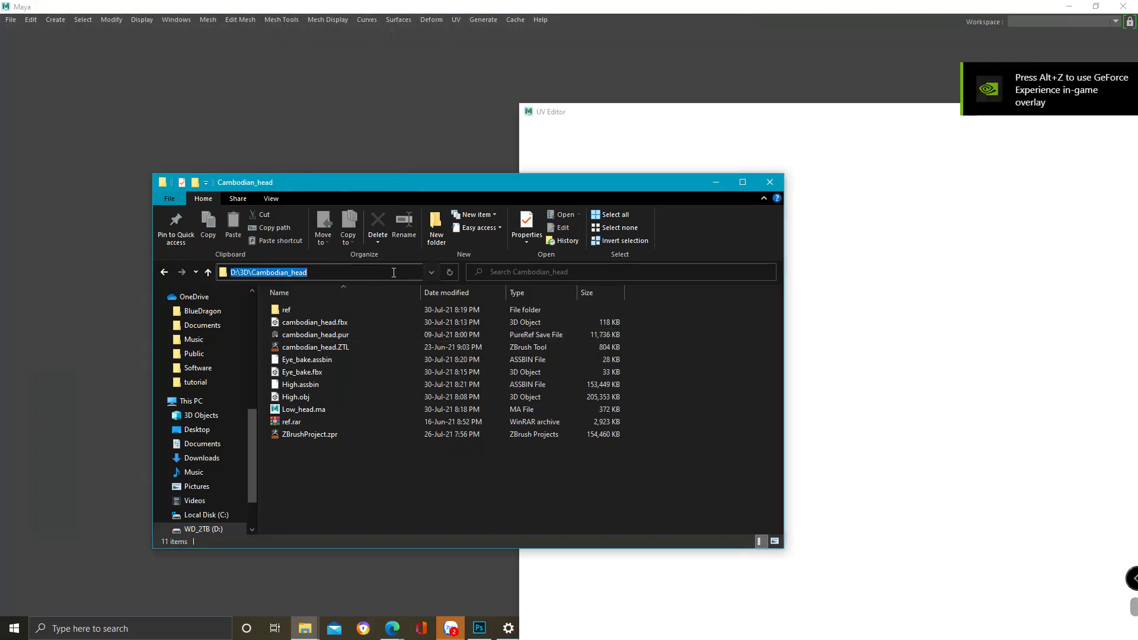
- Return to Maya and close the UV Editor window covering the viewport
left_click(108, 43)
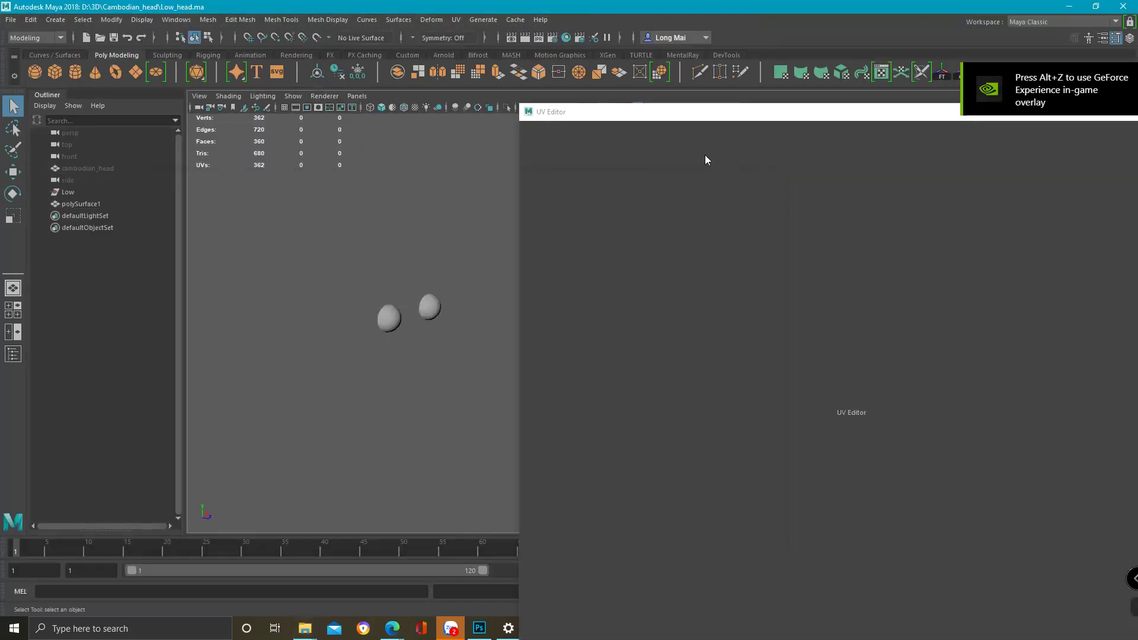
left_click_drag(791, 118, 298, 123)
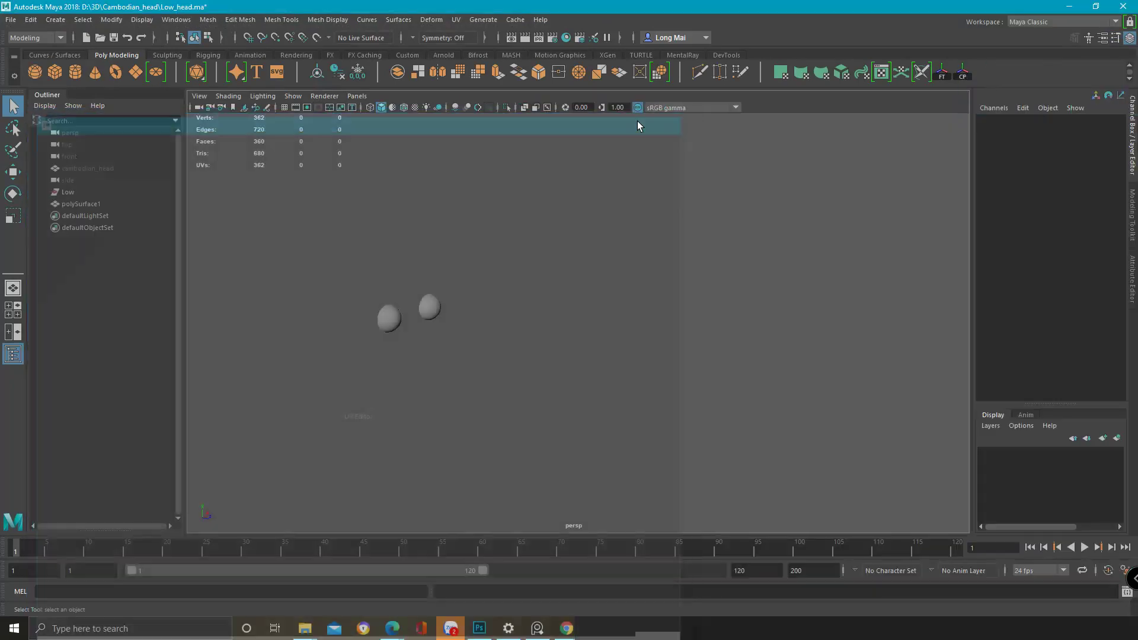
left_click(678, 116)
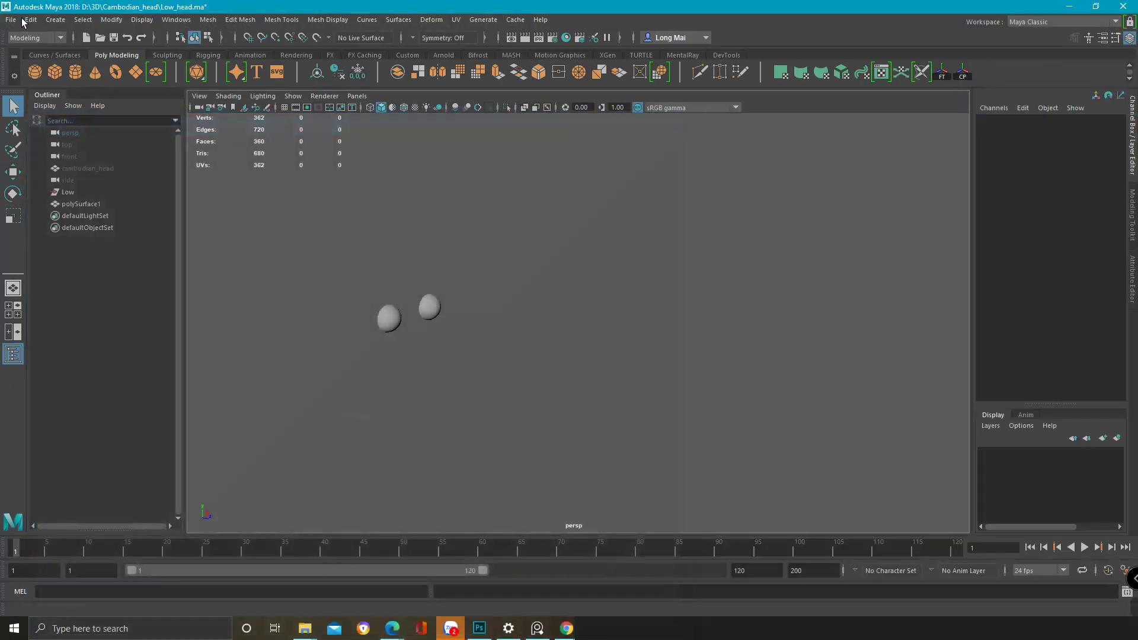
- Import High.obj from D:\3D\Cambodian_head into the Low_head.ma scene
left_click(11, 20)
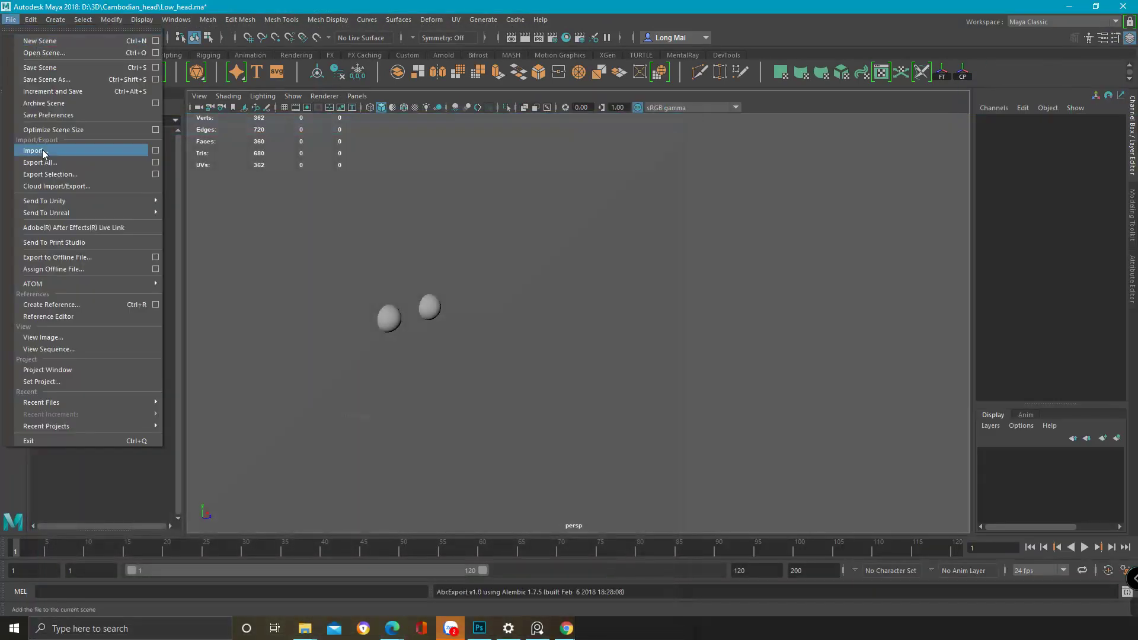
left_click(43, 152)
triple_click(522, 130)
key("ctrl+v")
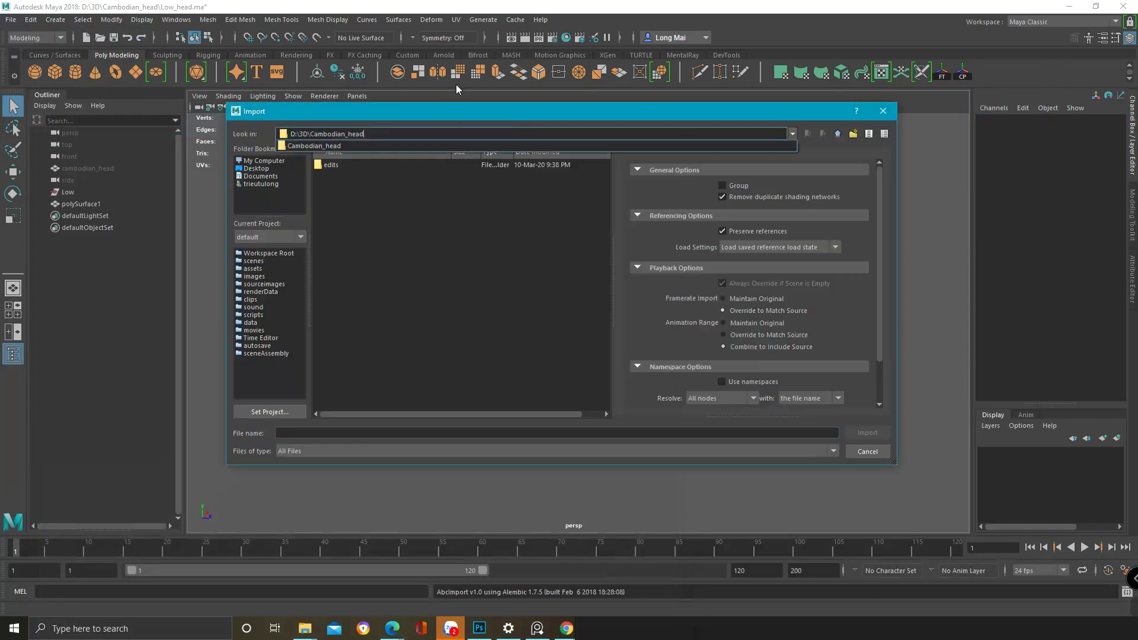
key("Return")
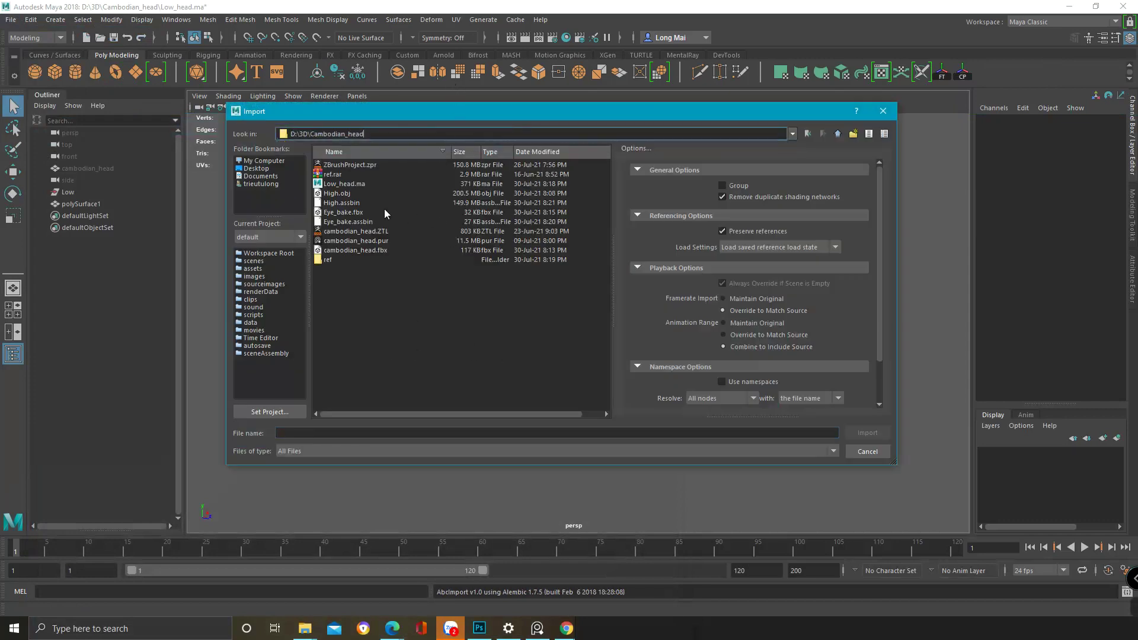
double_click(346, 212)
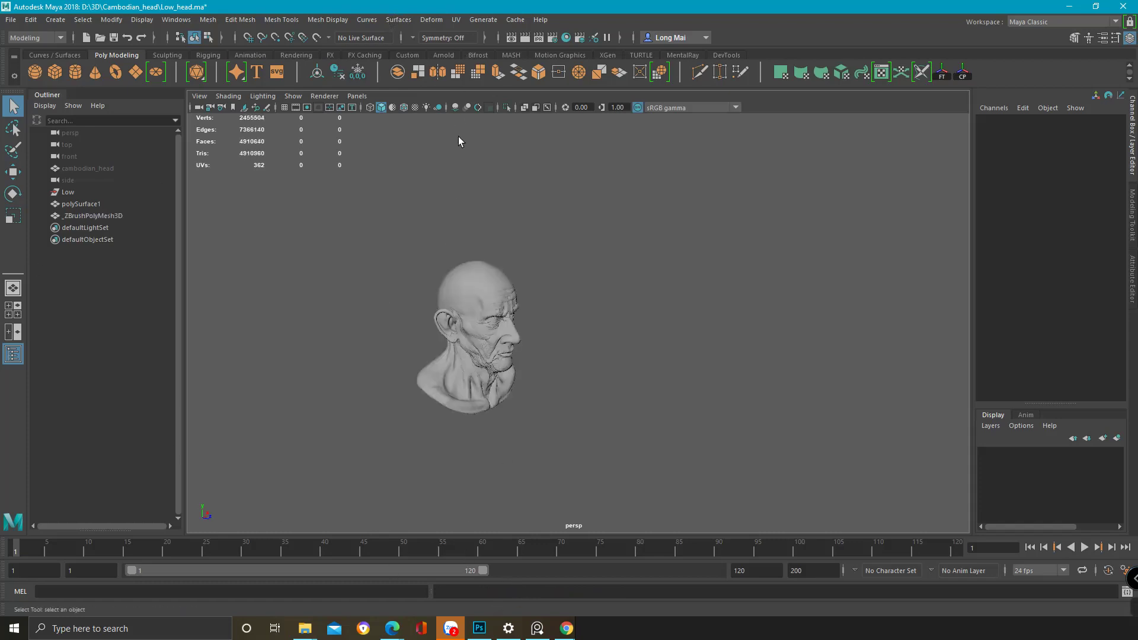
- Unhide the low-poly cambodian_head mesh to compare it with the imported high-poly head
scroll(483, 305, "up", 7)
middle_click_drag(323, 265, 509, 282, "alt")
mouse_move(508, 282)
left_mouse_down("alt")
mouse_move(463, 260)
mouse_move(496, 310)
mouse_move(491, 290)
left_mouse_up("alt")
scroll(496, 310, "up", 5)
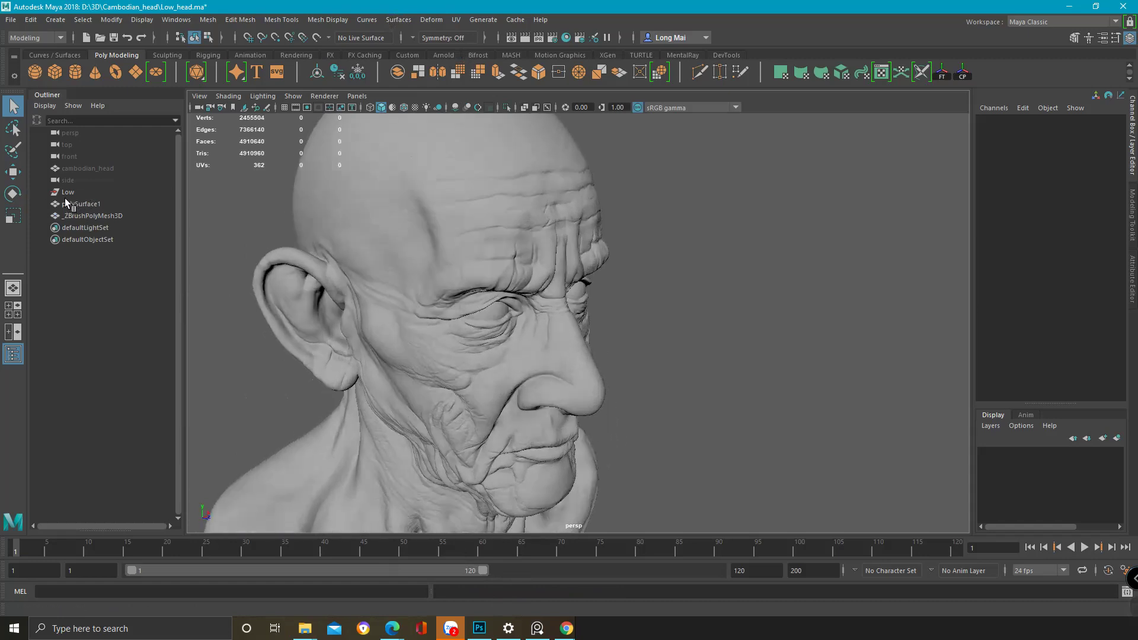
left_click(65, 166)
middle_click_drag(357, 252, 435, 275, "alt")
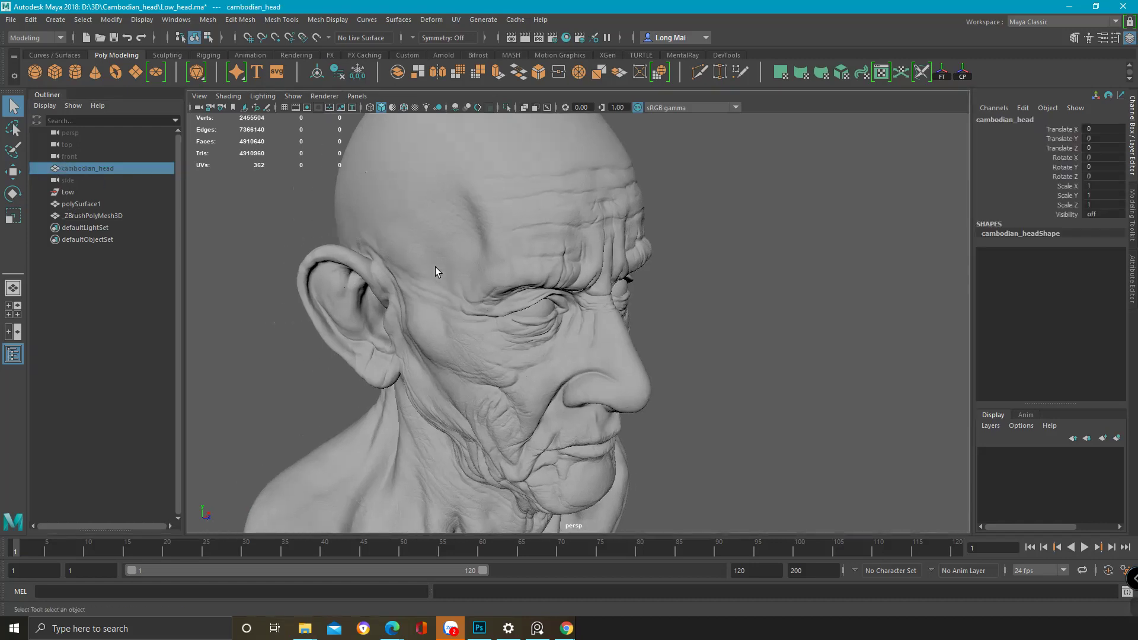
key("h")
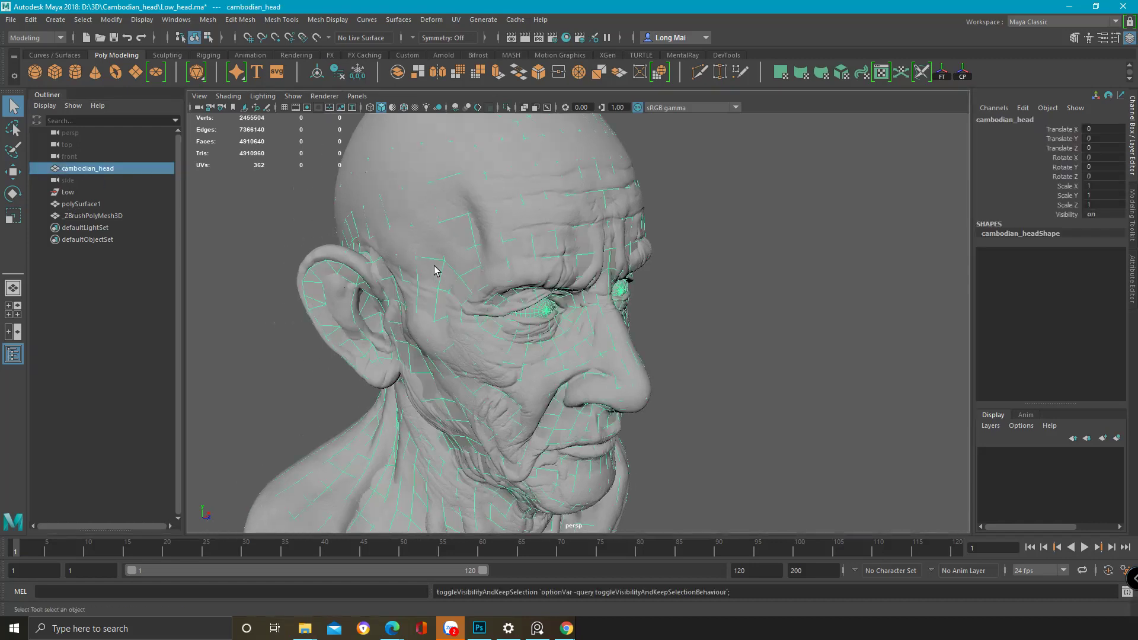
left_click(11, 19)
left_click(60, 170)
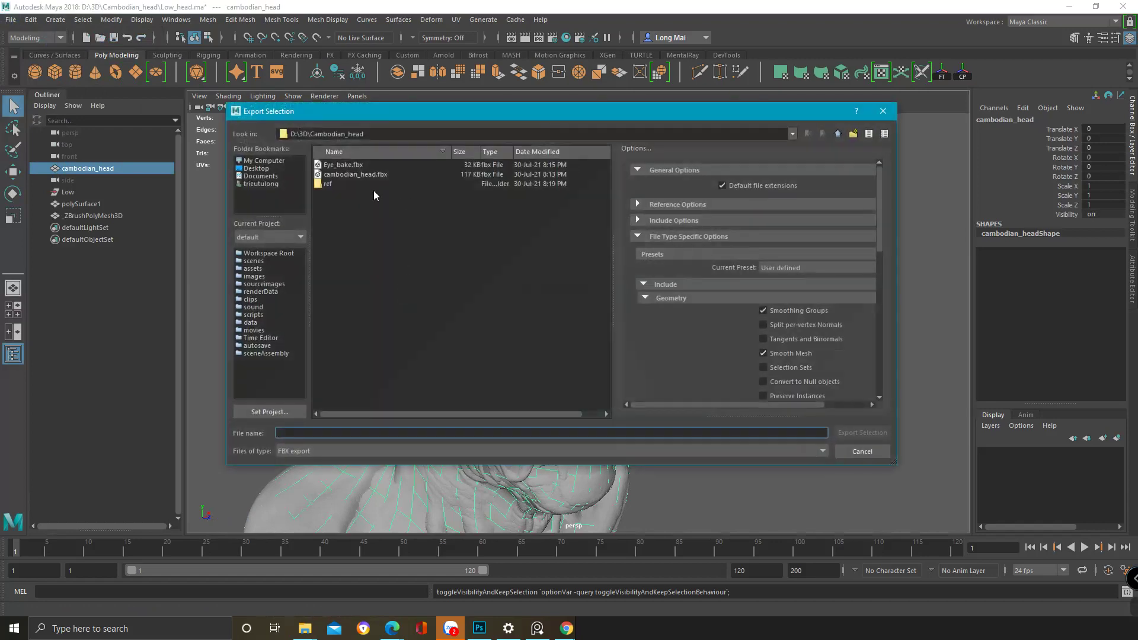
double_click(358, 175)
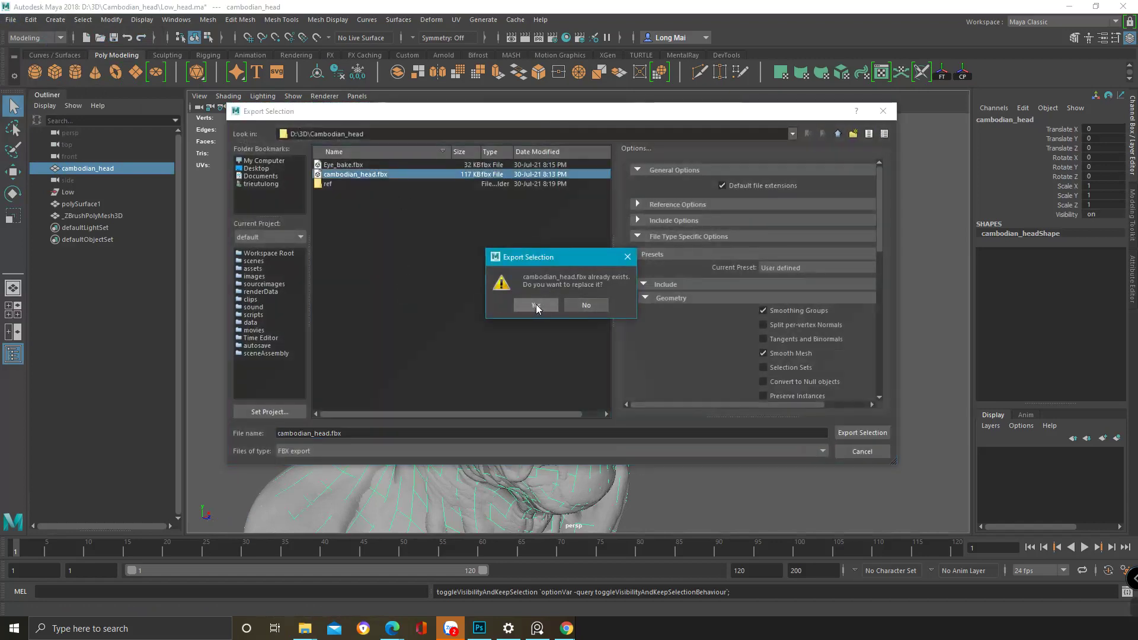
left_click(568, 304)
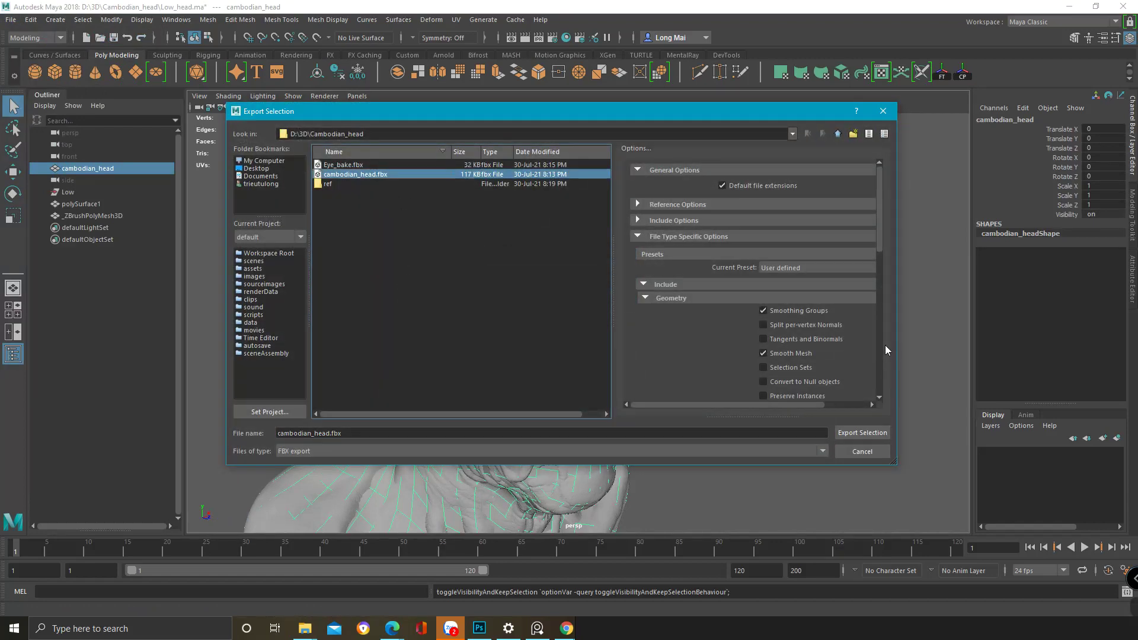
left_click(870, 453)
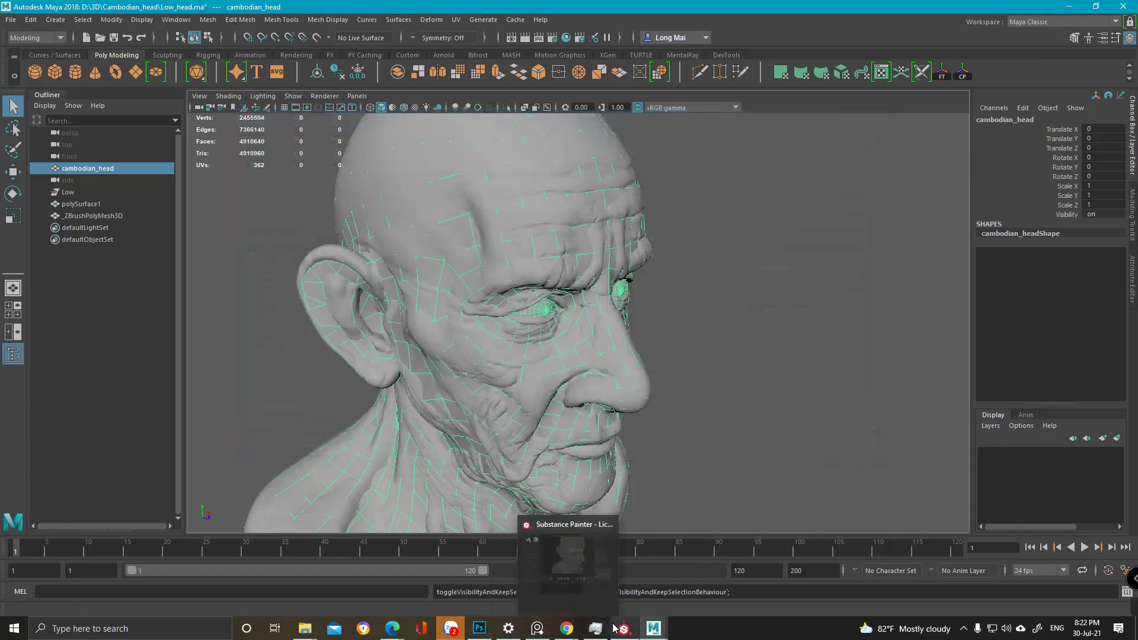
- Switch back to the baked head project in Substance Painter
mouse_move(616, 632)
left_click(622, 578)
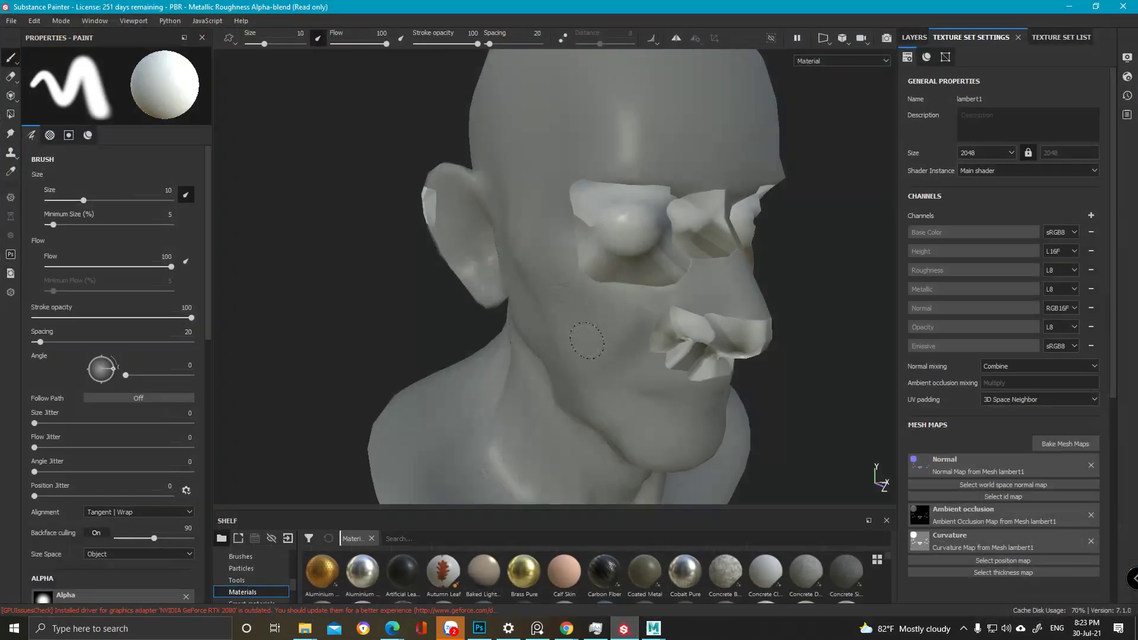
- Remove the ambient occlusion and curvature maps from the lambert1 texture set's mesh maps
left_click_drag(499, 351, 524, 316, "alt")
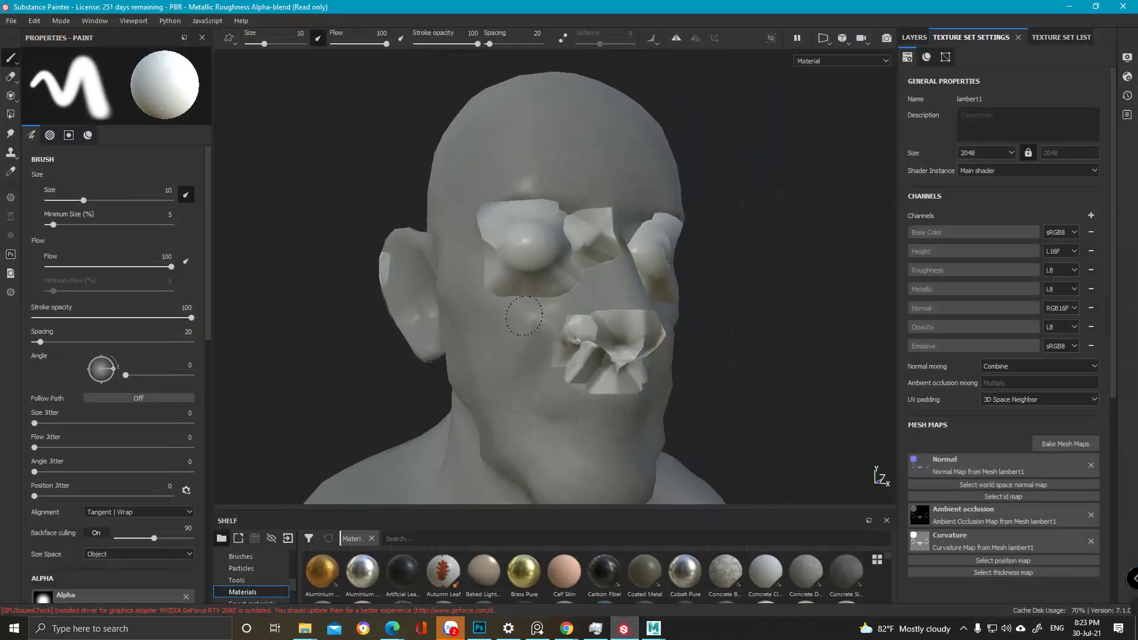
left_click(1091, 516)
left_click(1091, 525)
- Rebake only lambert1's normal map with Max Frontal Distance raised to about 0.078
left_click(1044, 443)
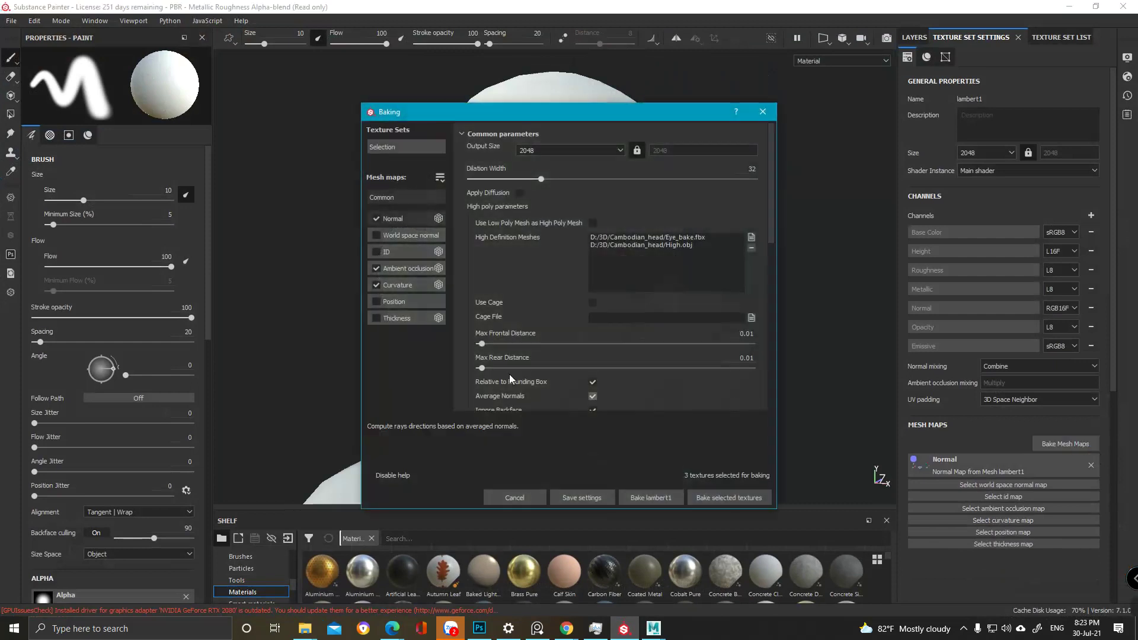
left_click(375, 284)
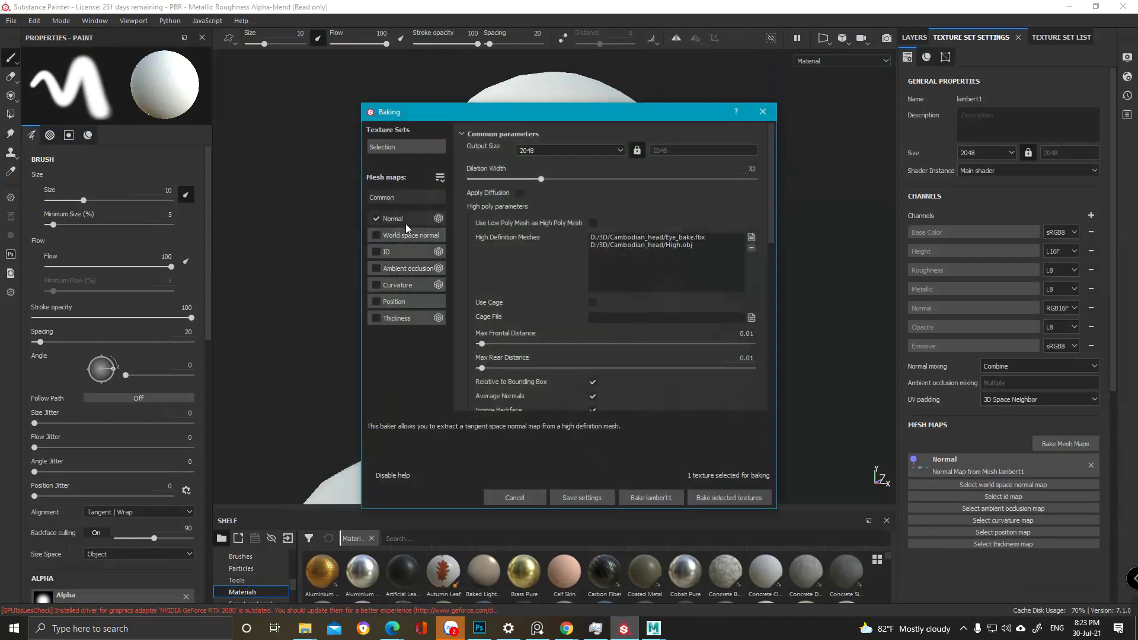
left_click(415, 219)
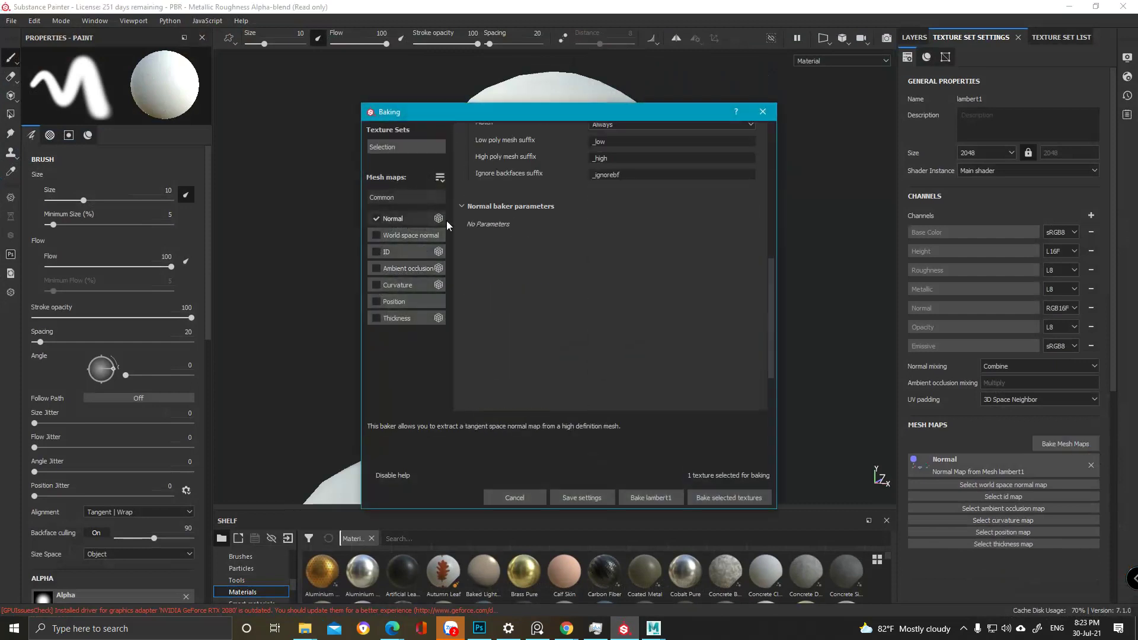
left_click(400, 192)
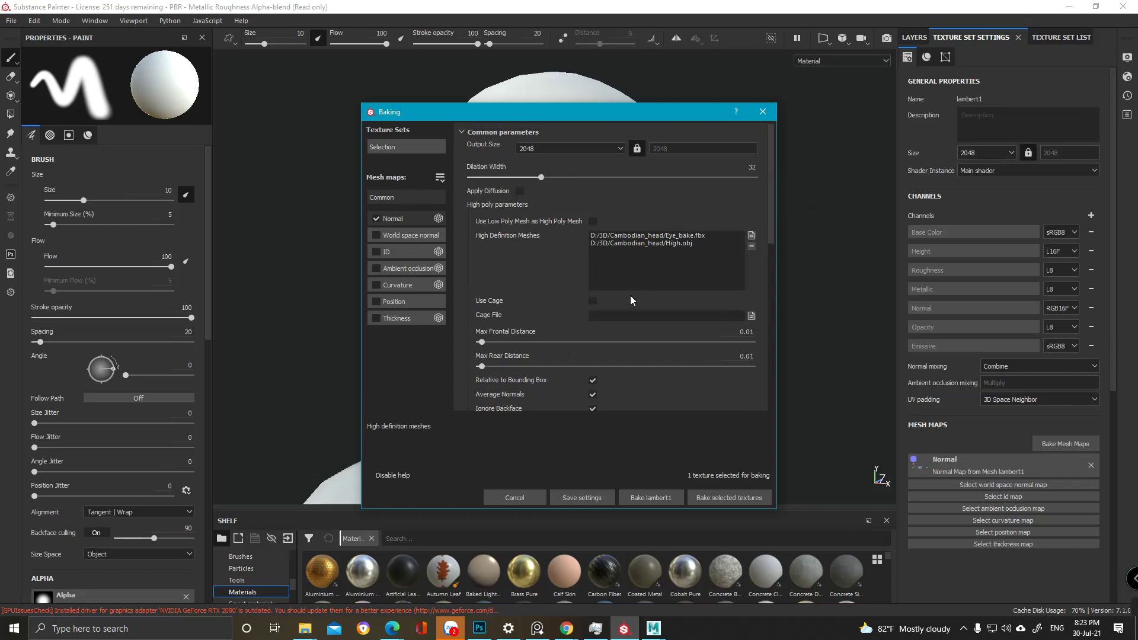
left_click_drag(488, 342, 500, 342)
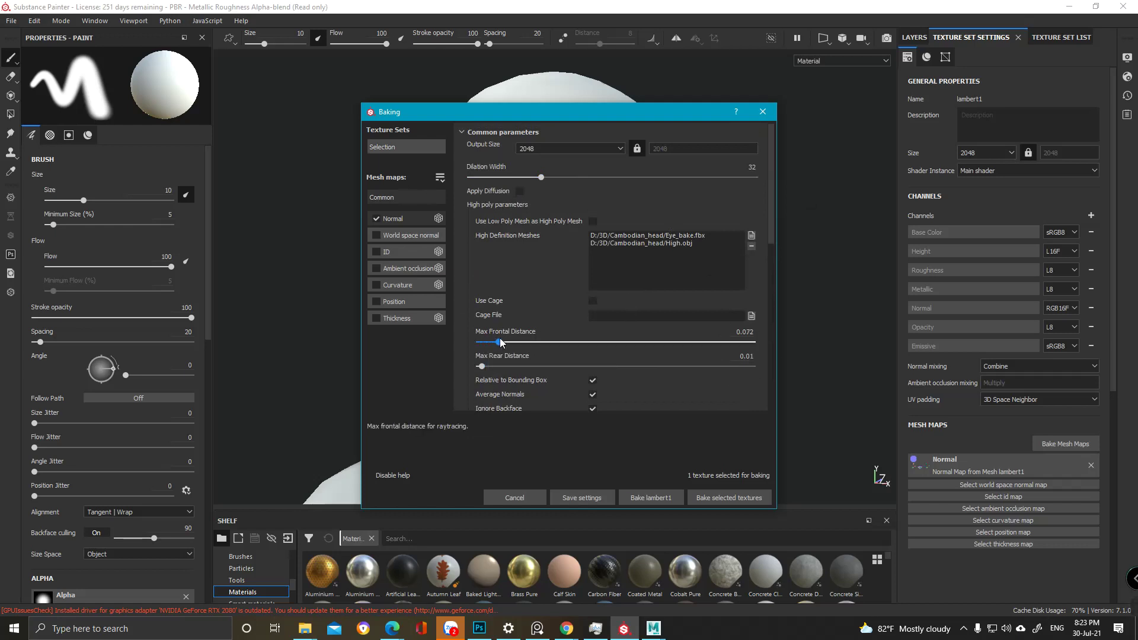
left_click(714, 501)
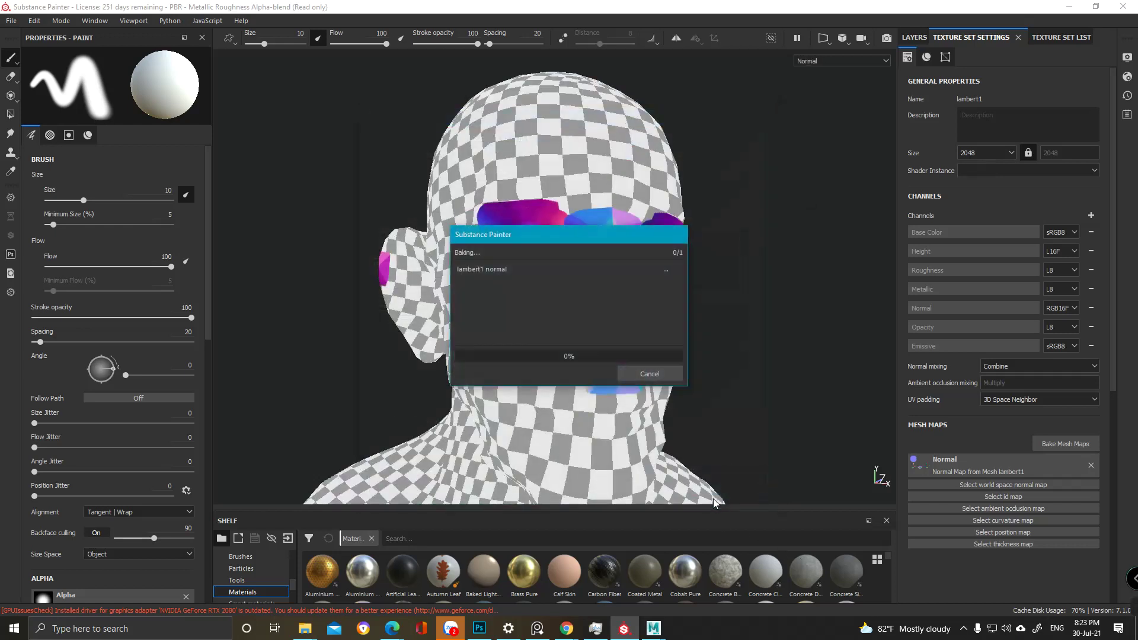
left_click_drag(538, 240, 781, 201)
left_click(595, 258)
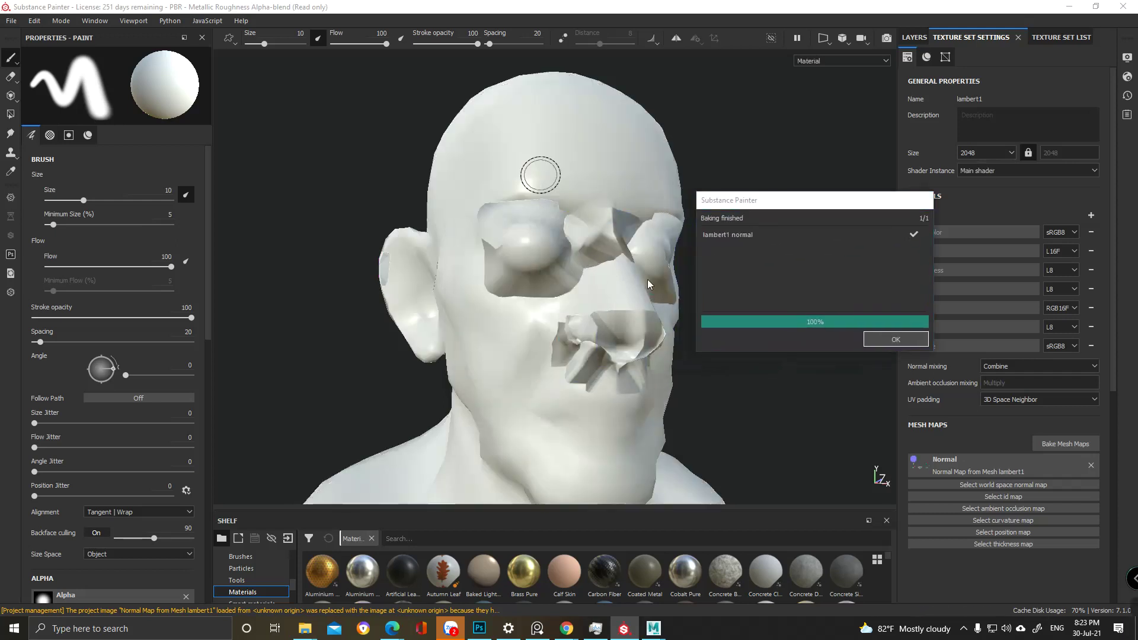
left_click(901, 343)
left_click(1046, 38)
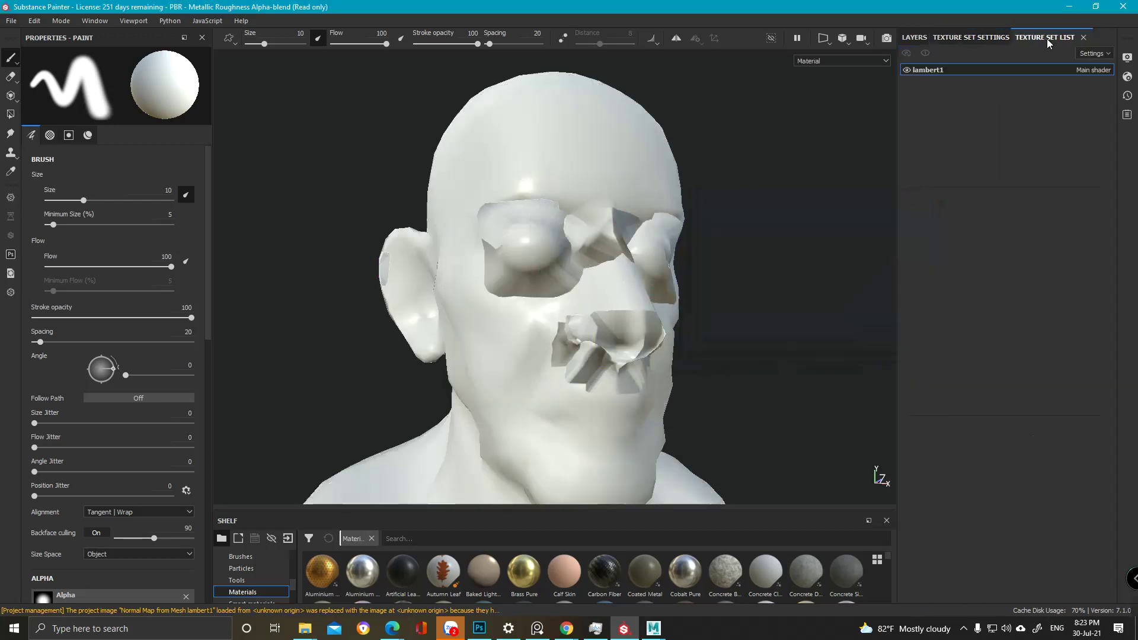
left_click(969, 39)
left_click(912, 39)
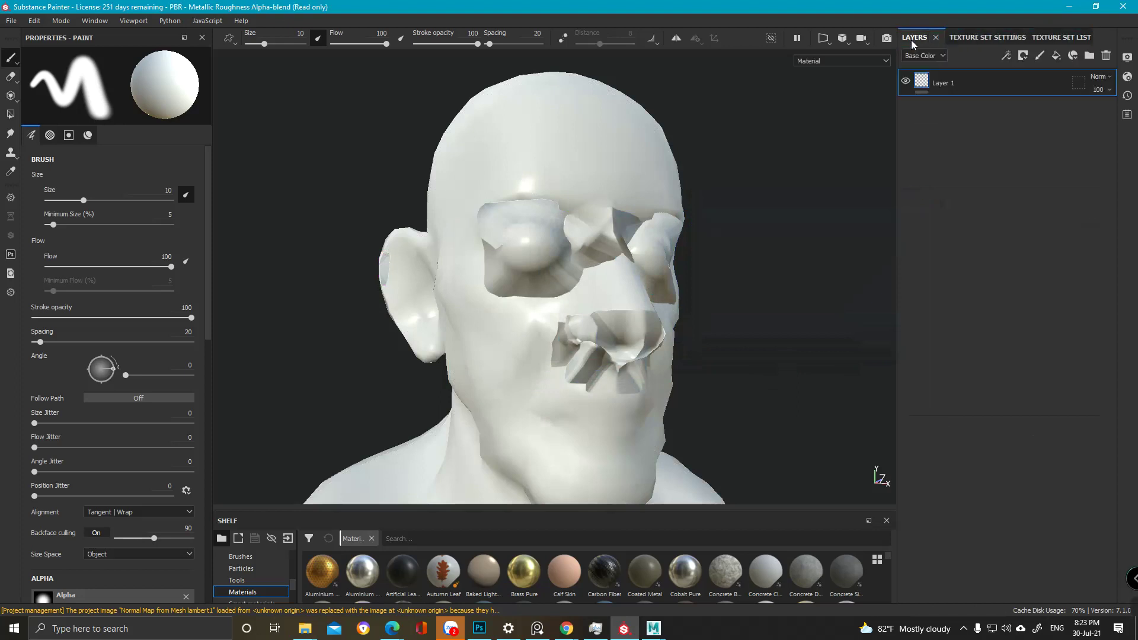
left_click(1001, 39)
- Rebake the normal map using only High.obj as the high definition mesh, without Eye_bake.fbx, and inspect the face
left_click_drag(622, 355, 497, 341, "alt")
left_click(1081, 445)
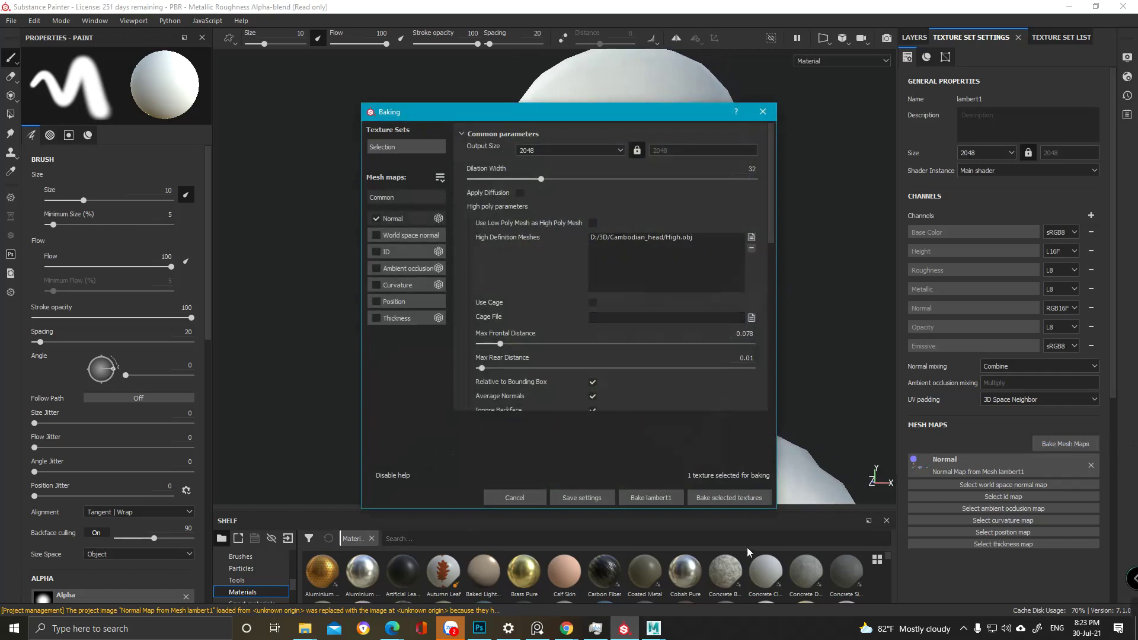
left_click(744, 501)
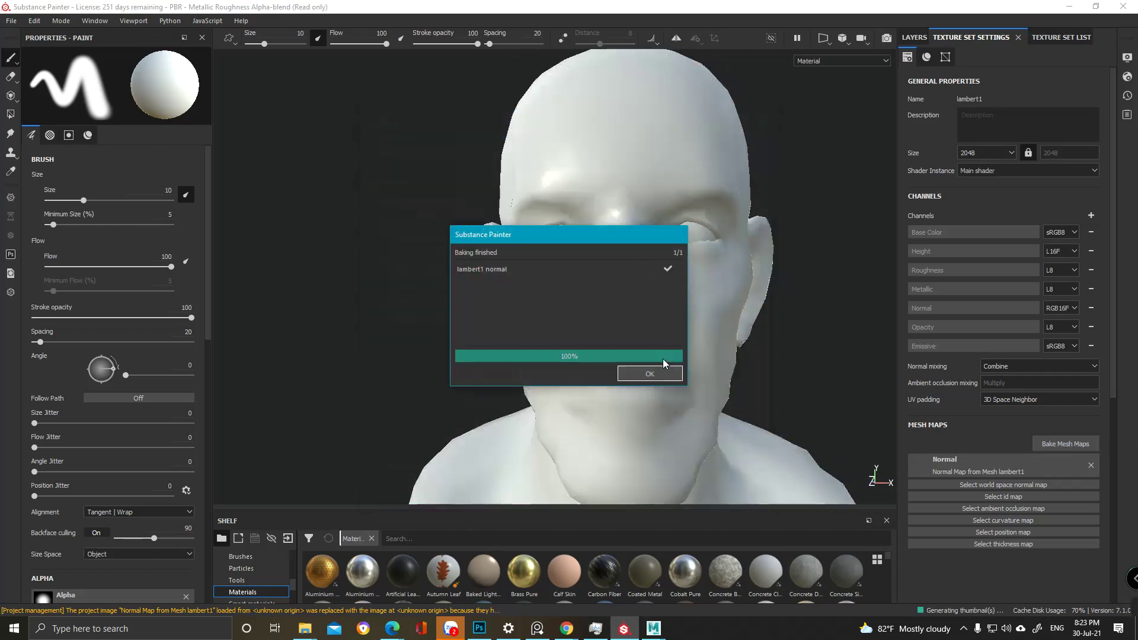
left_click(652, 372)
left_click_drag(458, 353, 539, 398, "alt")
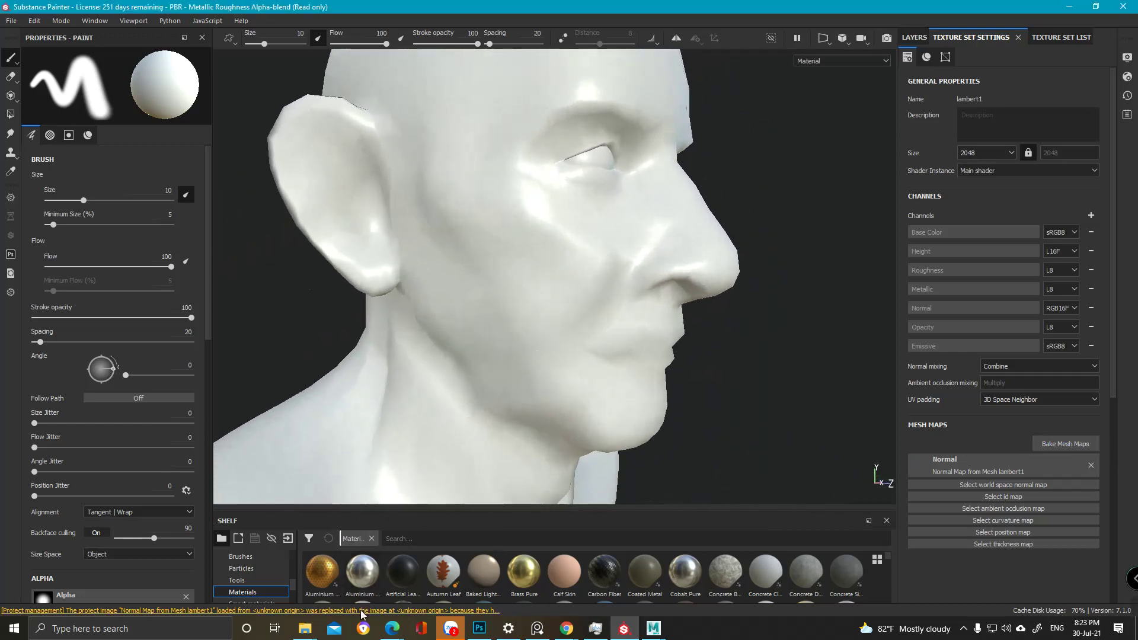
left_click_drag(521, 368, 474, 433, "alt")
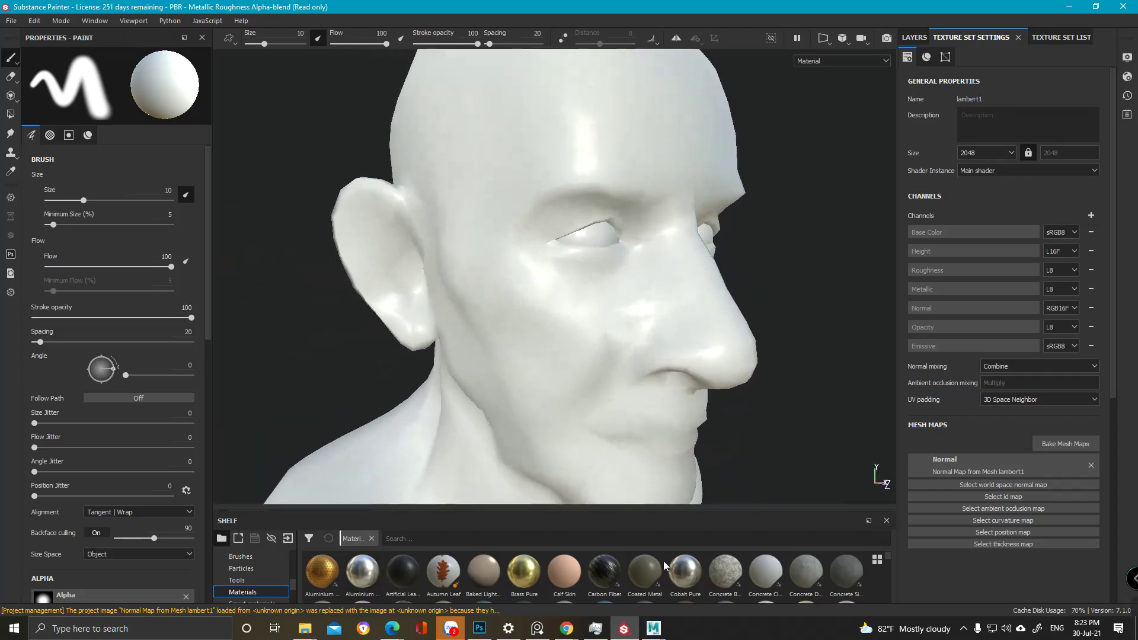
- Switch to Maya, hide _ZBrushPolyMesh3D and polySurface1, and select the low-poly cambodian_head mesh
mouse_move(654, 628)
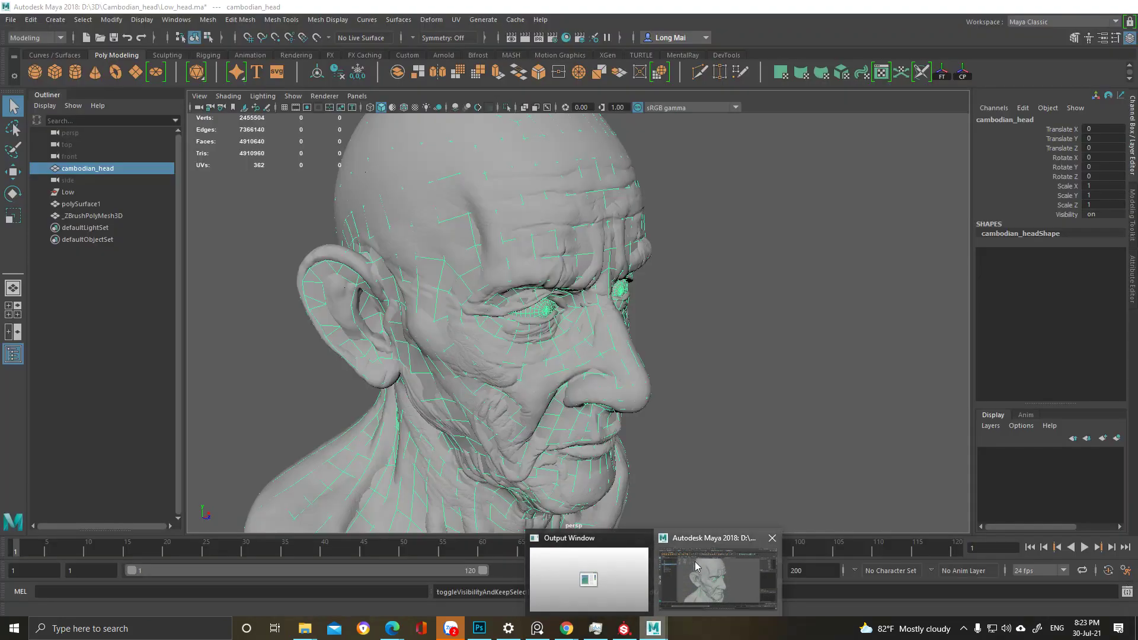
left_click(729, 569)
left_click_drag(641, 344, 611, 309, "alt")
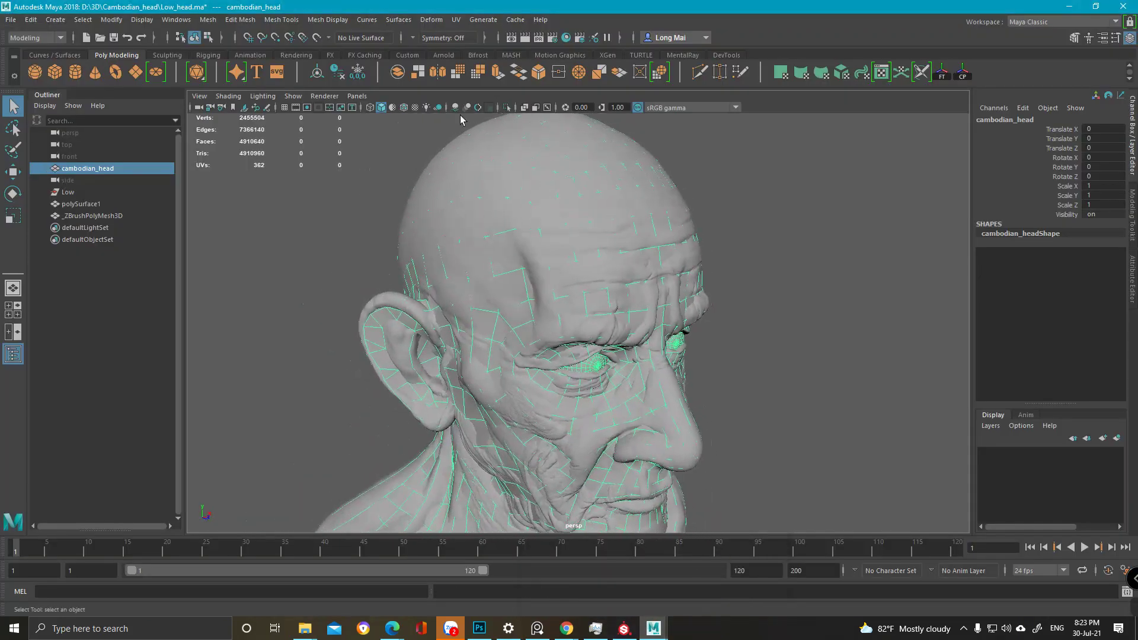
left_click(86, 217)
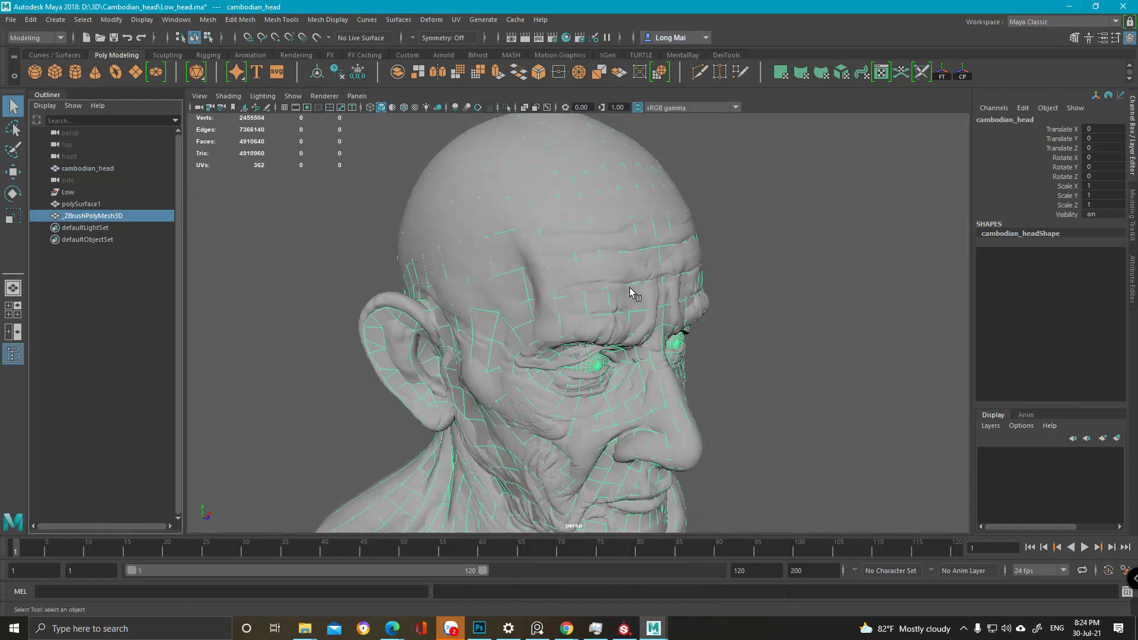
scroll(591, 132, "up", 3)
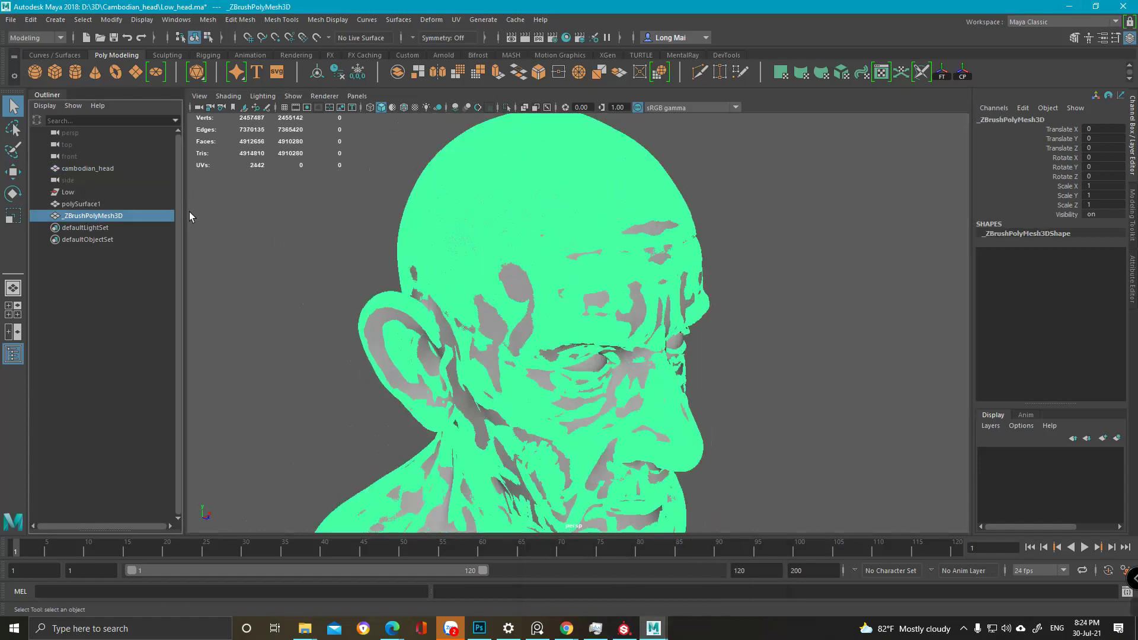
key("h")
left_click(89, 205)
key("h")
left_click(100, 167)
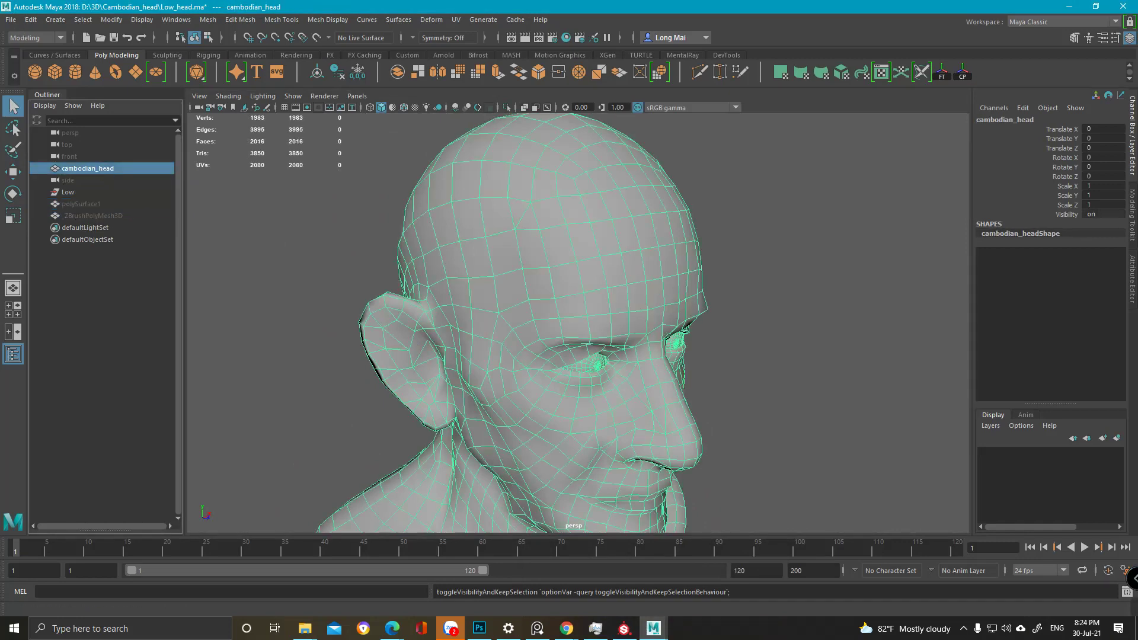
- Open the selection export for the cambodian_head mesh and choose OBJexport as the file type
left_click(10, 19)
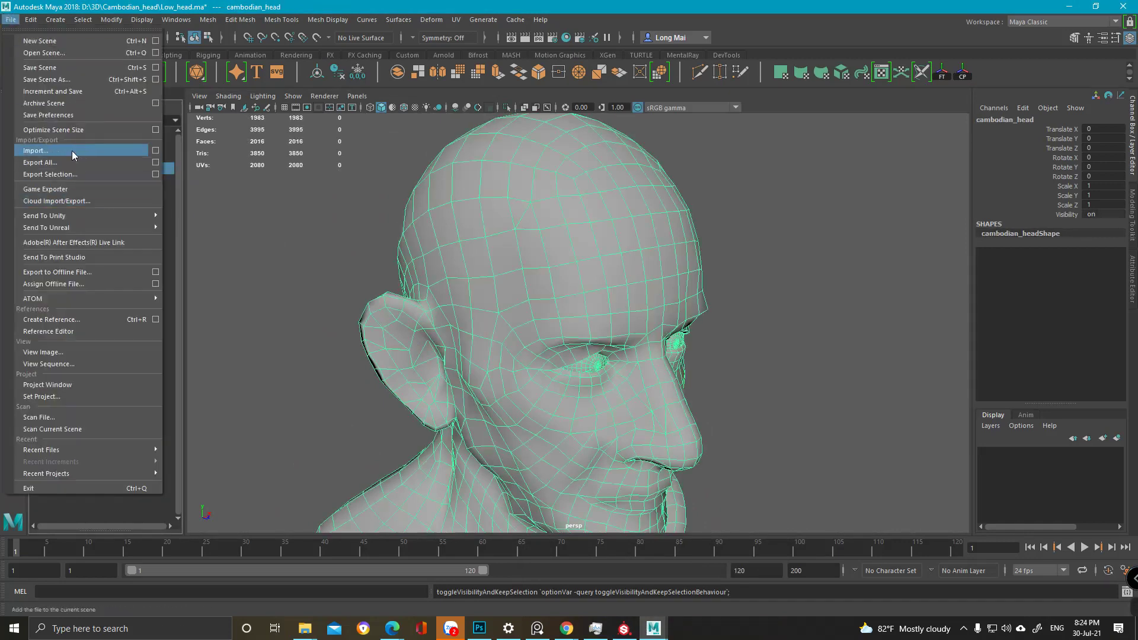
left_click(67, 179)
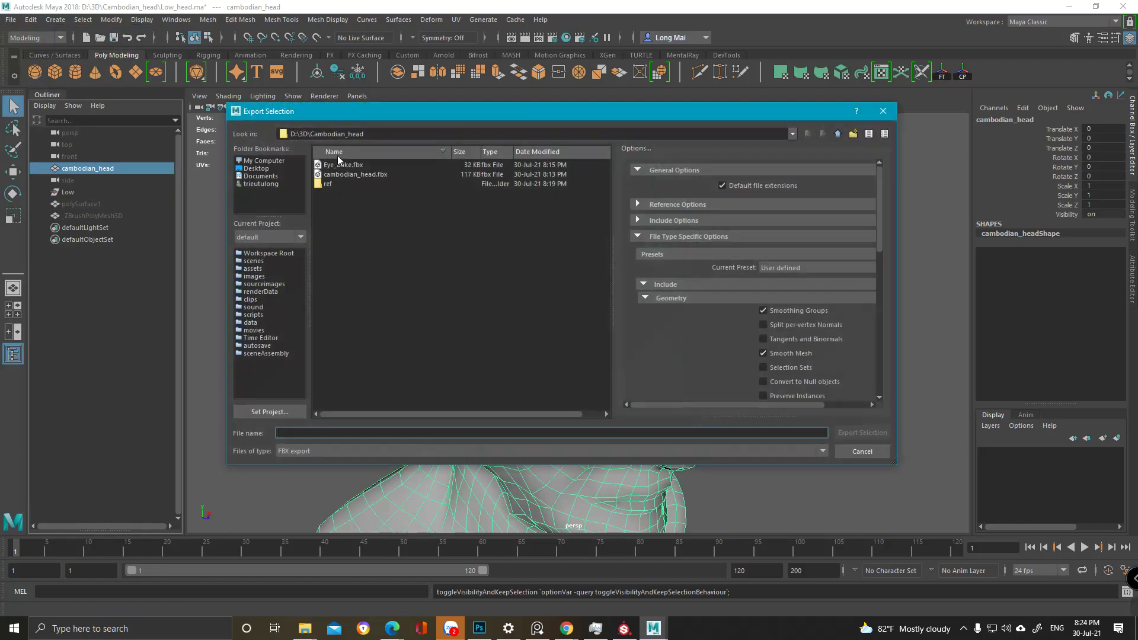
left_click(352, 452)
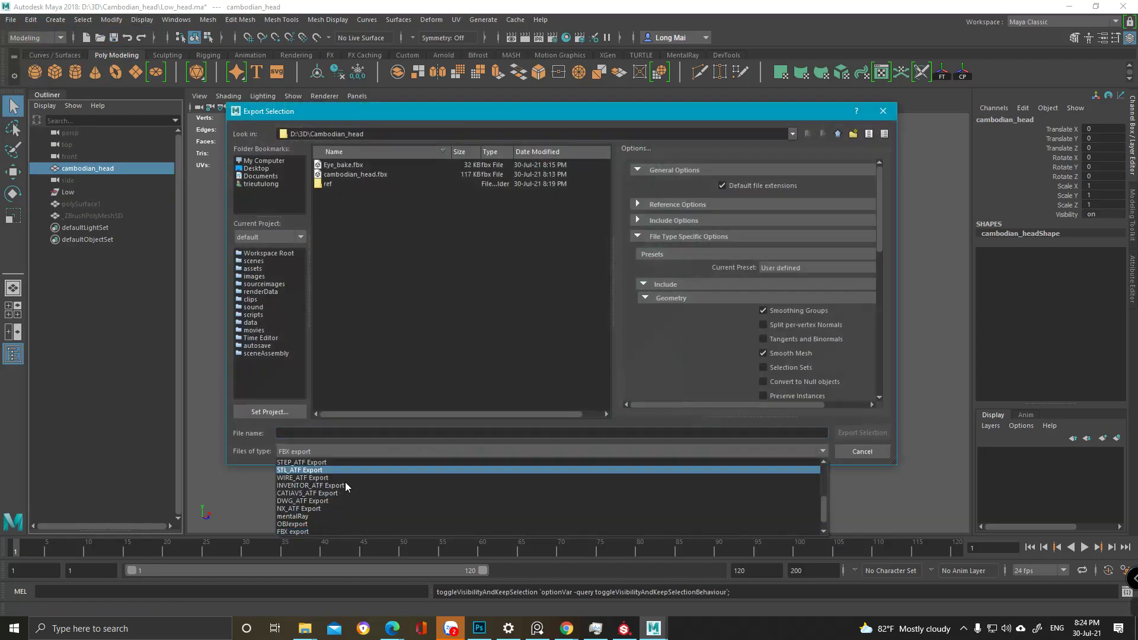
left_click(342, 525)
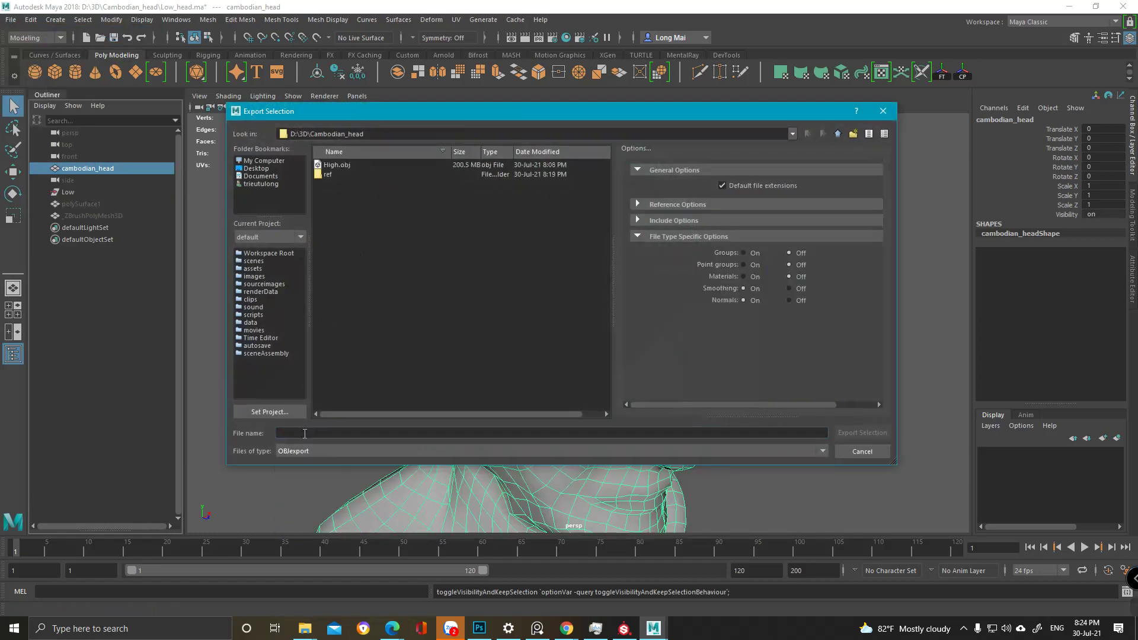
- Delete the old cambodian_head.fbx from the Cambodian_head folder in File Explorer and return to Maya's export dialog
mouse_move(305, 628)
mouse_move(428, 568)
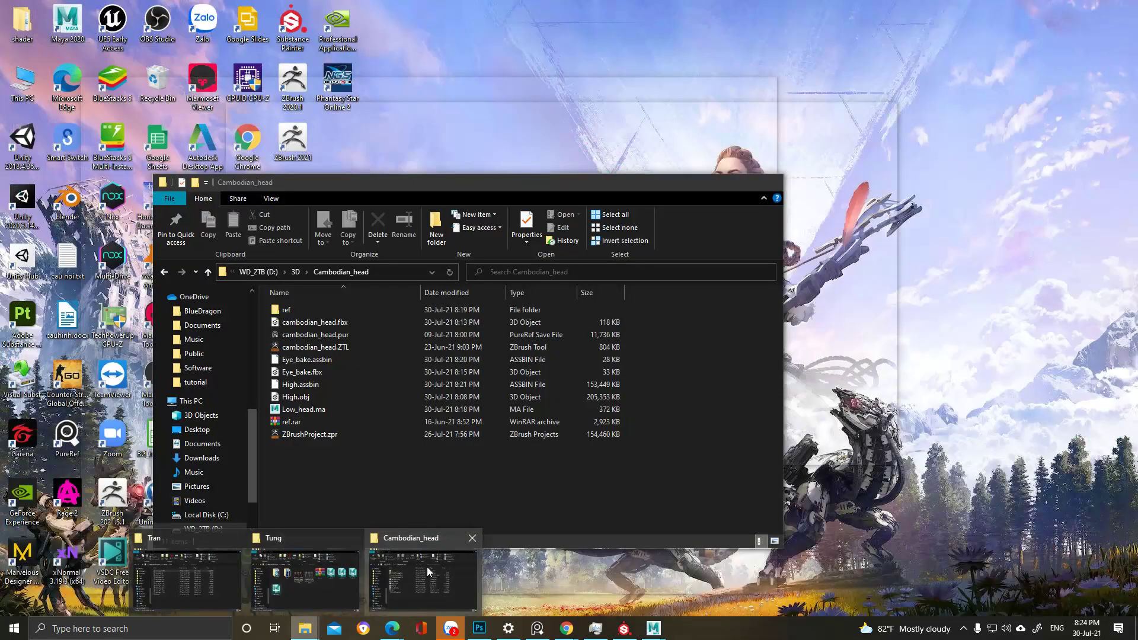
left_click(425, 566)
left_click(325, 321)
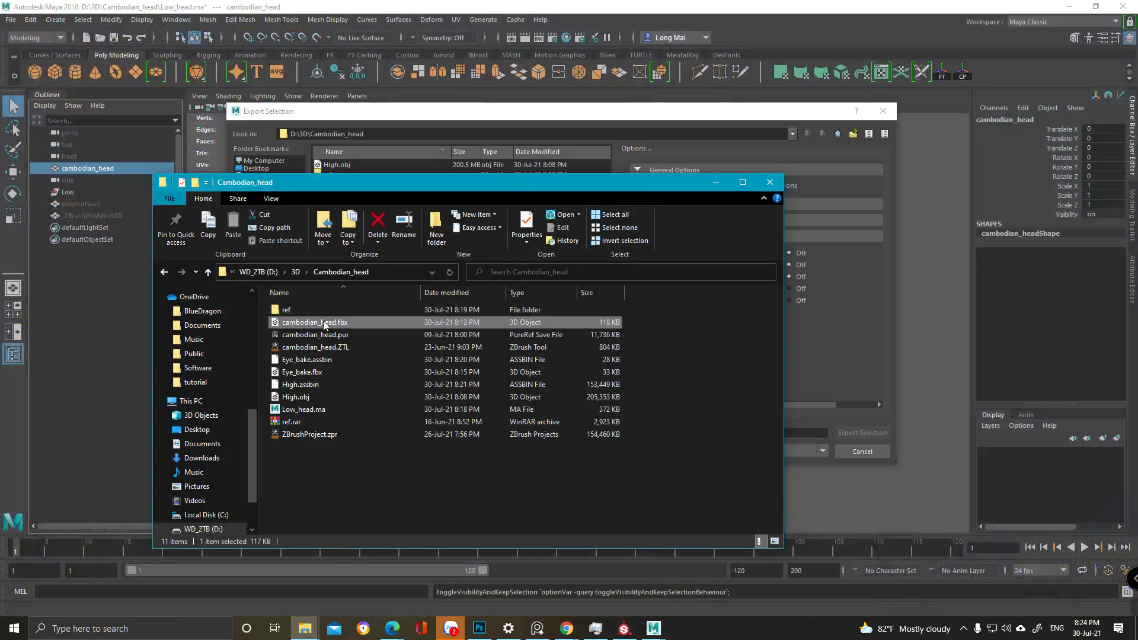
key("Delete")
left_click(452, 130)
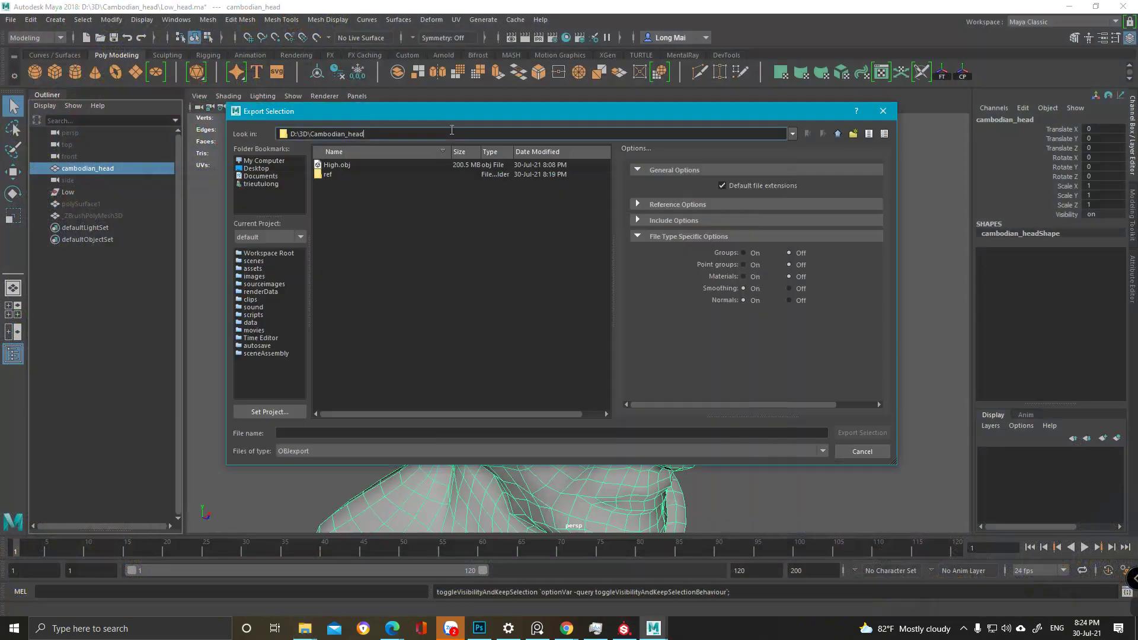
- Name the export Cambodian_head and save the selected mesh into D:\3D\Cambodian_head
left_click(309, 431)
type("Cambodian_head")
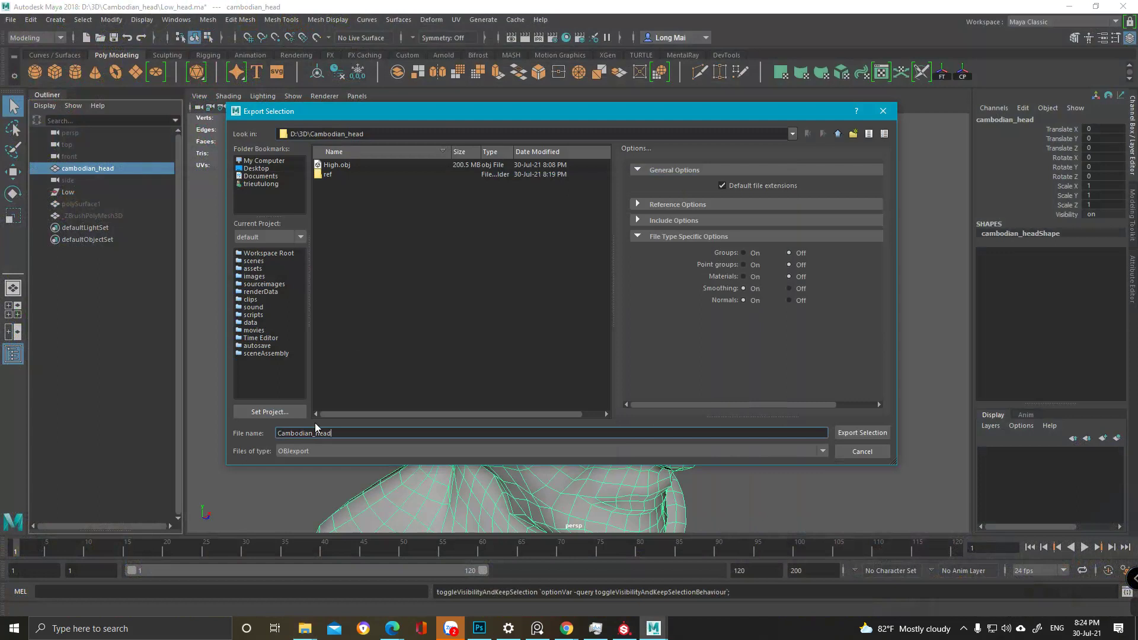
key("Return")
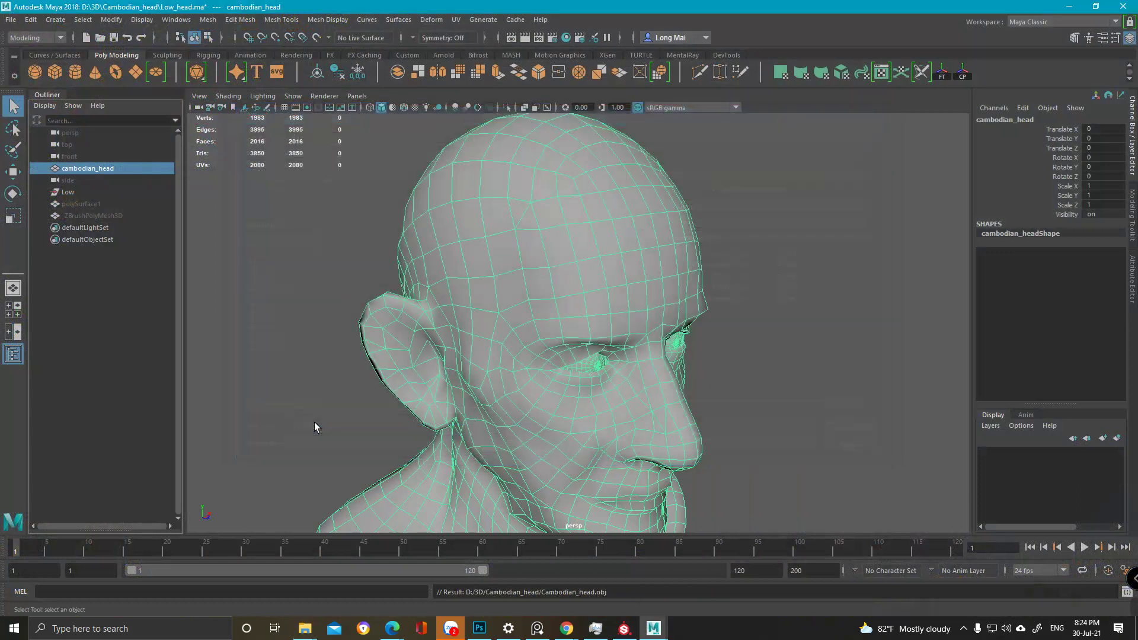
- Switch to Substance Painter and create a new project from Cambodian_head.obj at 2048 document resolution, discarding the old project's changes
left_click(623, 628)
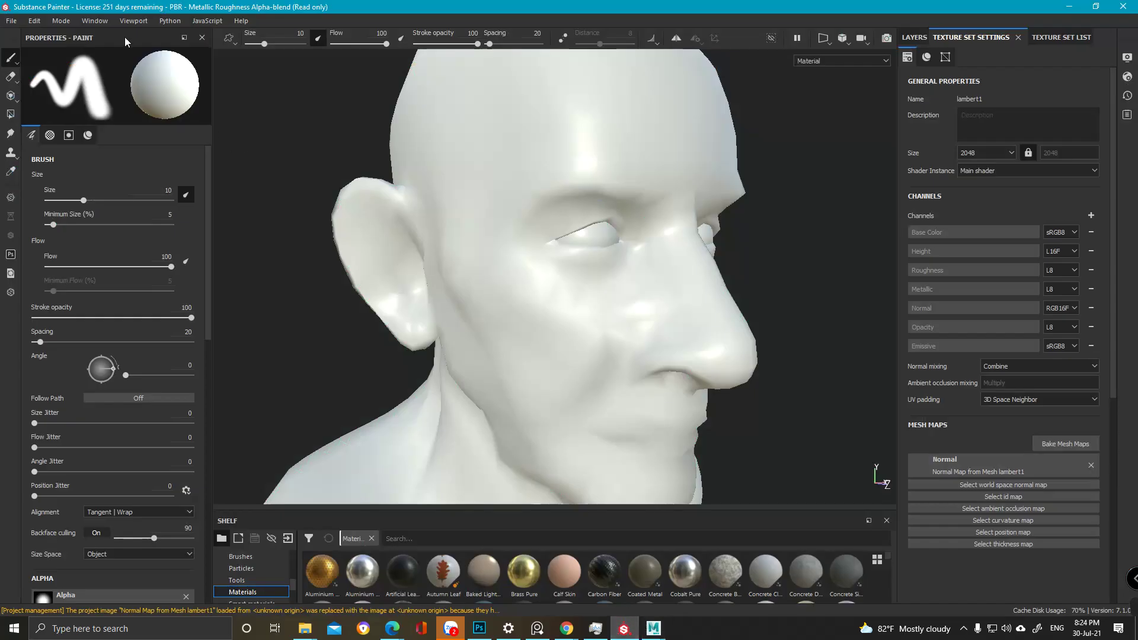
left_click(24, 21)
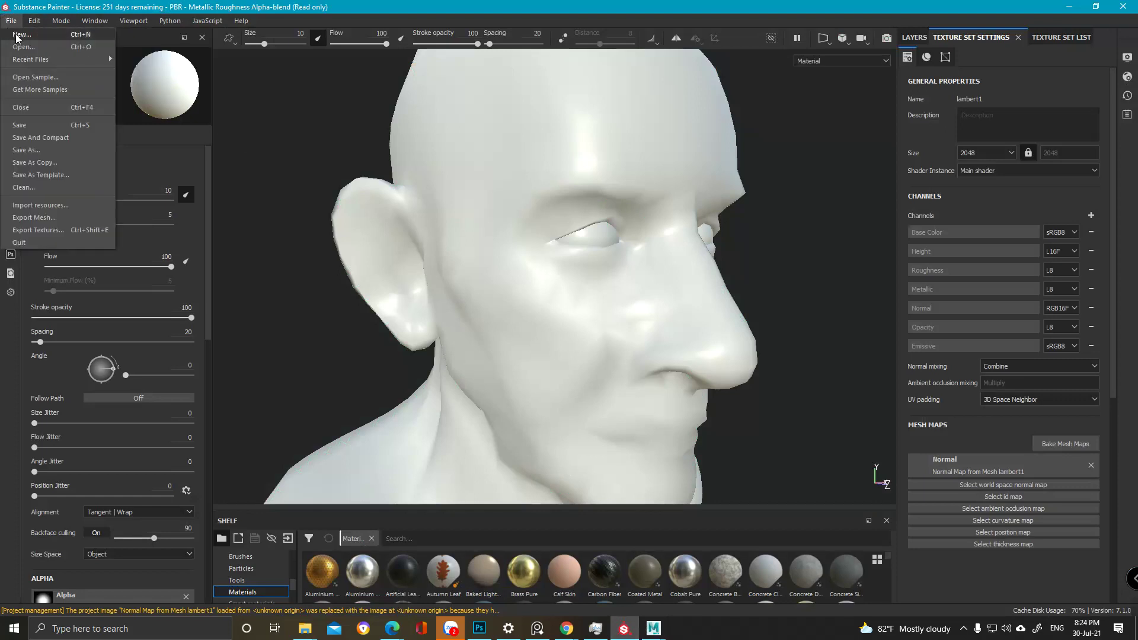
left_click(35, 34)
left_click(702, 149)
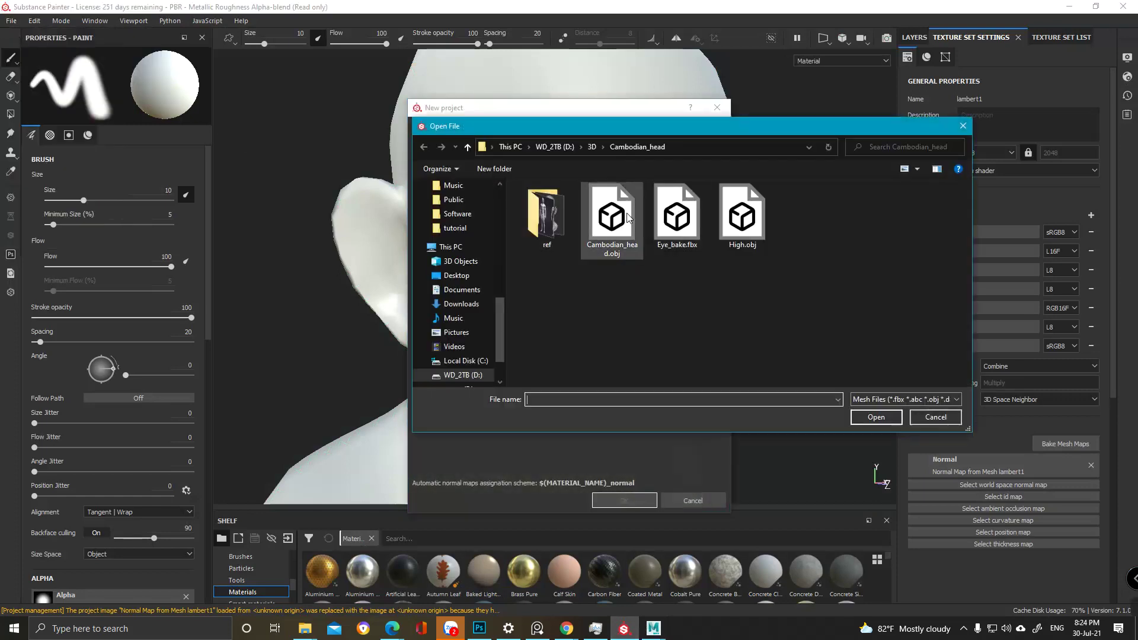
double_click(616, 235)
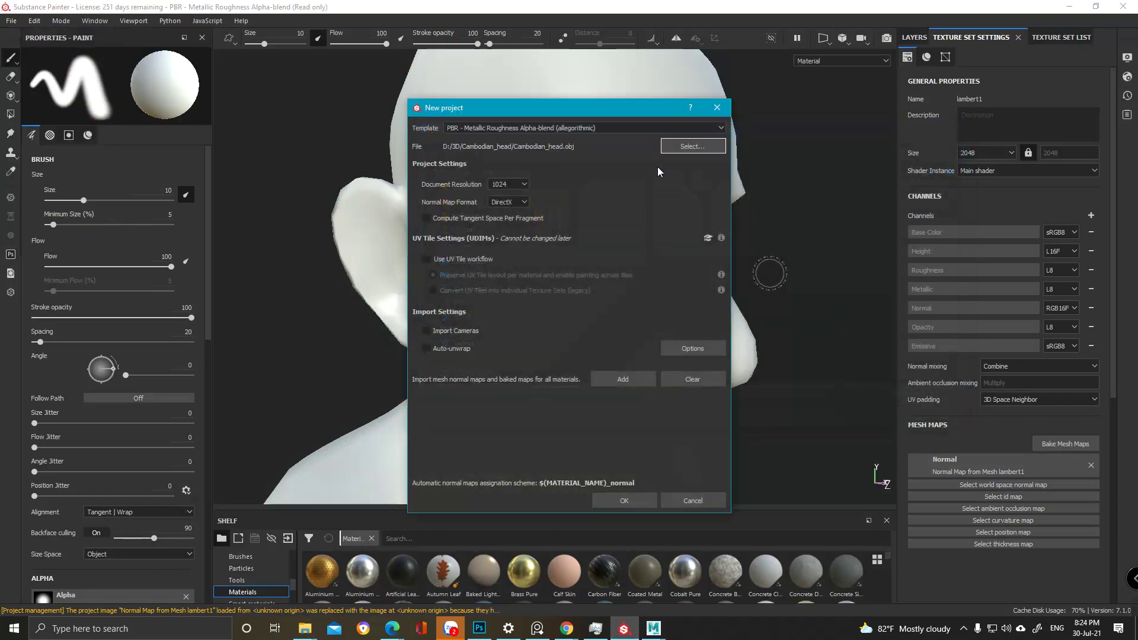
left_click(508, 183)
left_click(507, 237)
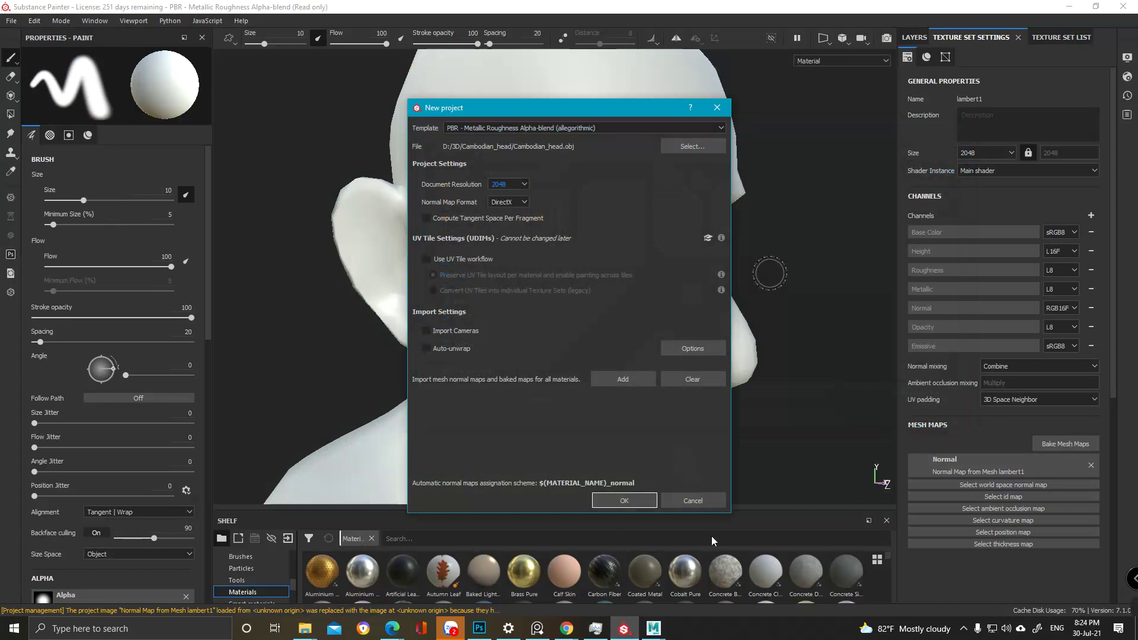
left_click(623, 501)
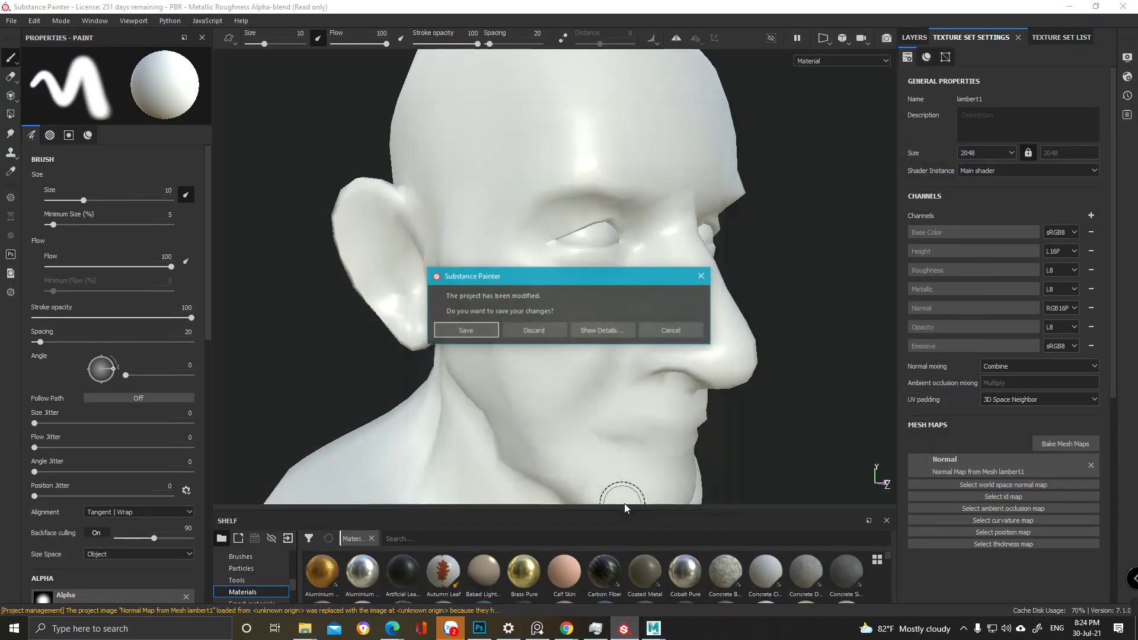
left_click(537, 330)
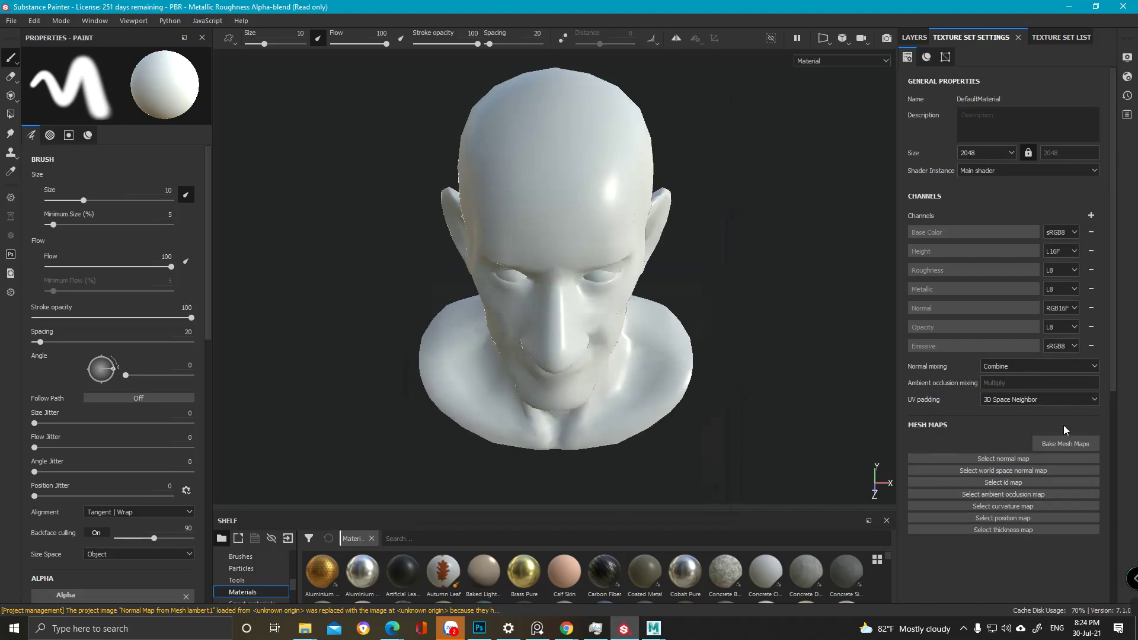
- Open the mesh map baking settings and leave only the Normal map enabled for baking
left_click(1046, 443)
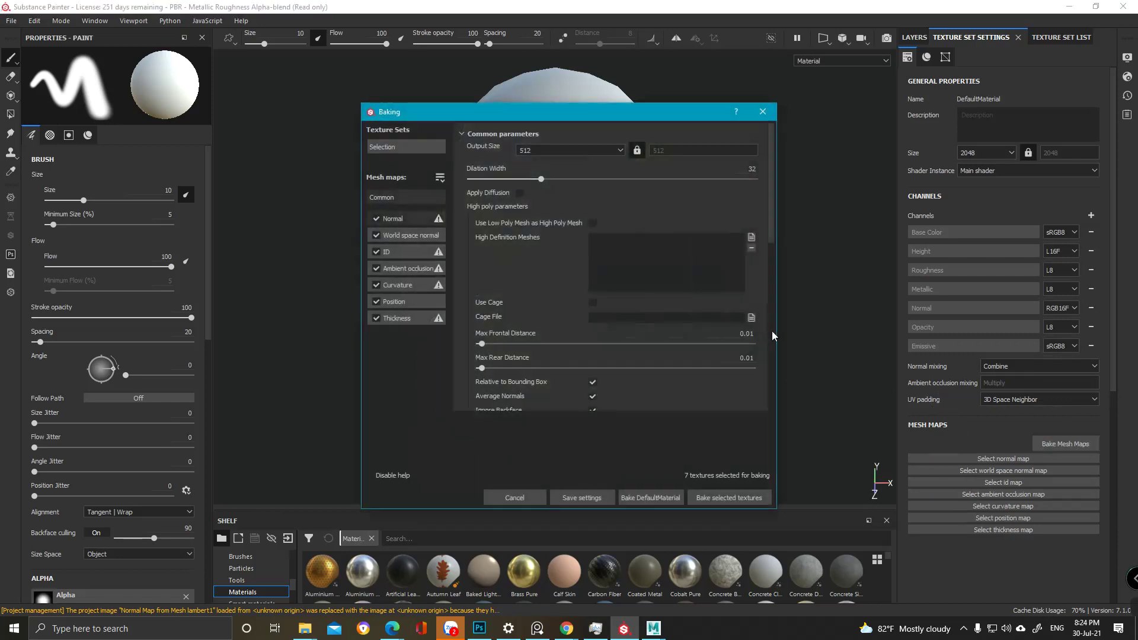
left_click(375, 236)
left_click(375, 252)
left_click(376, 269)
left_click(376, 286)
left_click(376, 302)
left_click(377, 318)
left_click(417, 317)
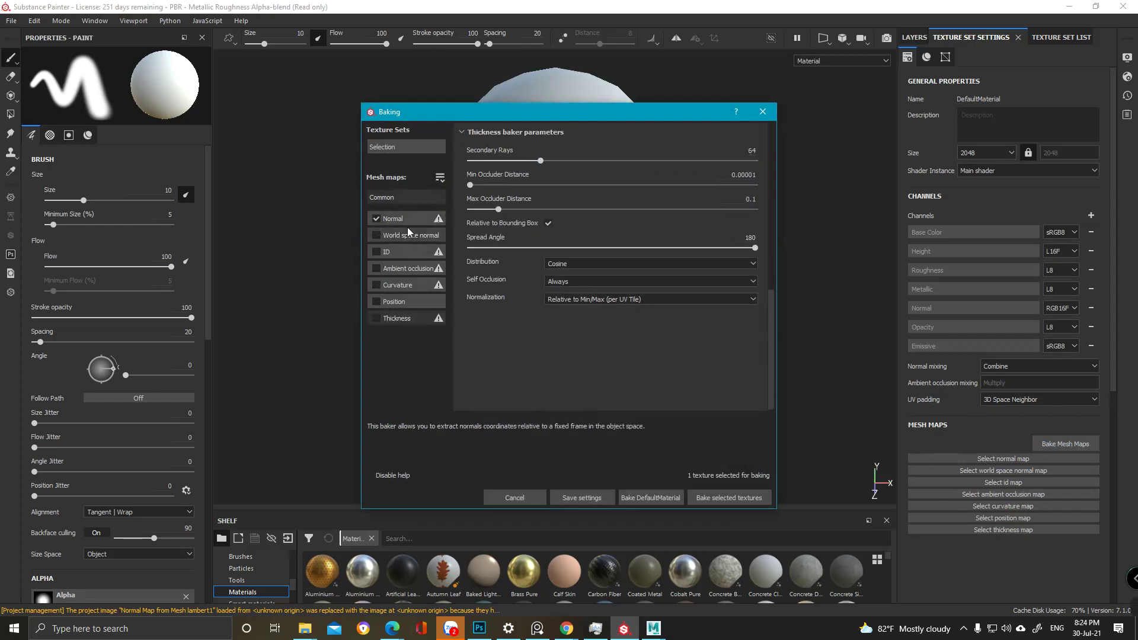
left_click(407, 221)
- Set the bake output size to 2048, load High.obj as the high definition mesh, and bake the normal map
left_click(403, 146)
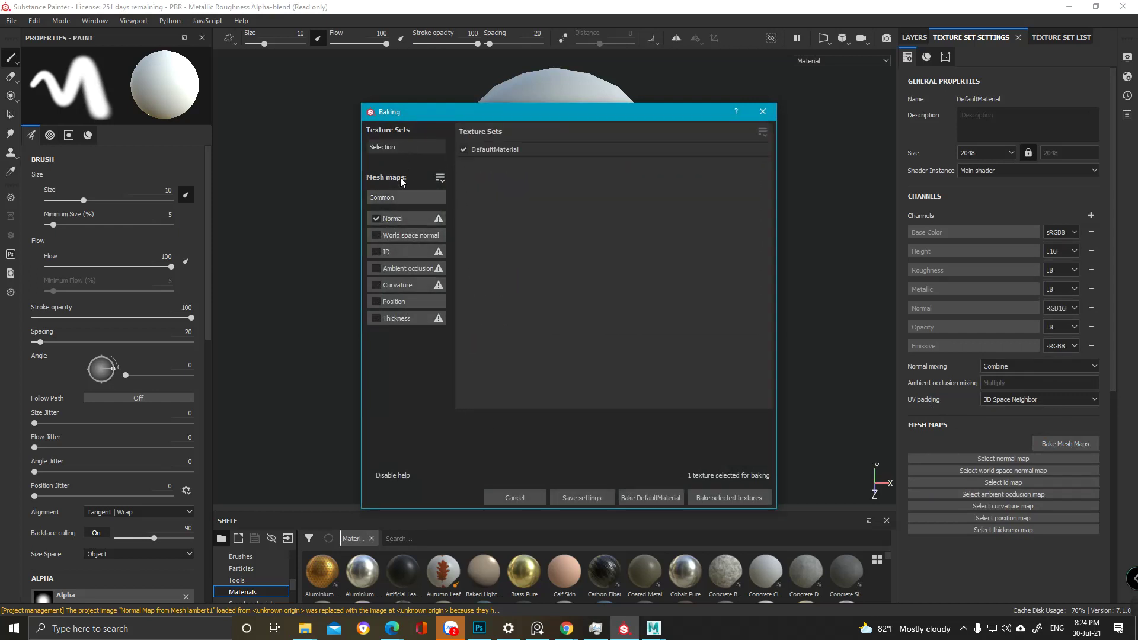
left_click(391, 196)
left_click(540, 149)
left_click(534, 204)
left_click(750, 235)
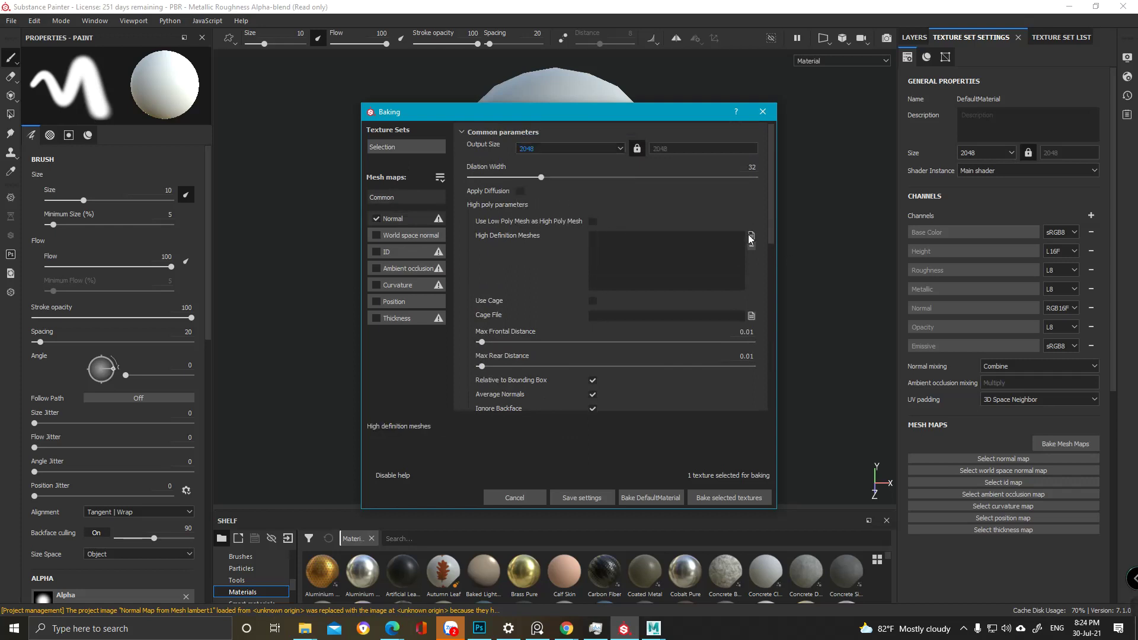
double_click(695, 215)
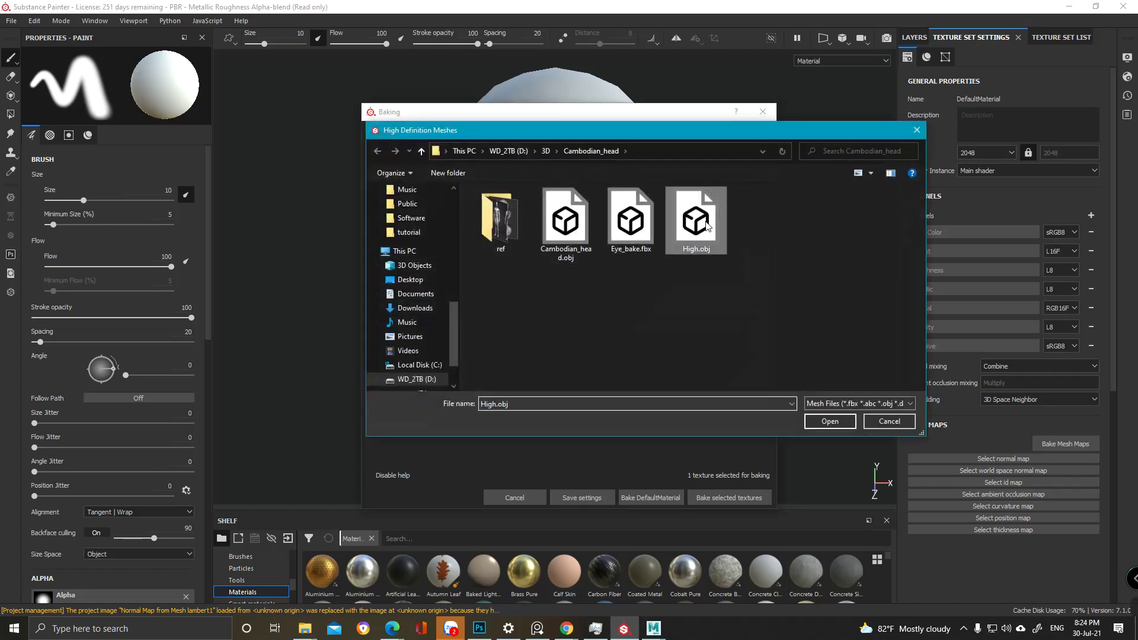
left_click(726, 496)
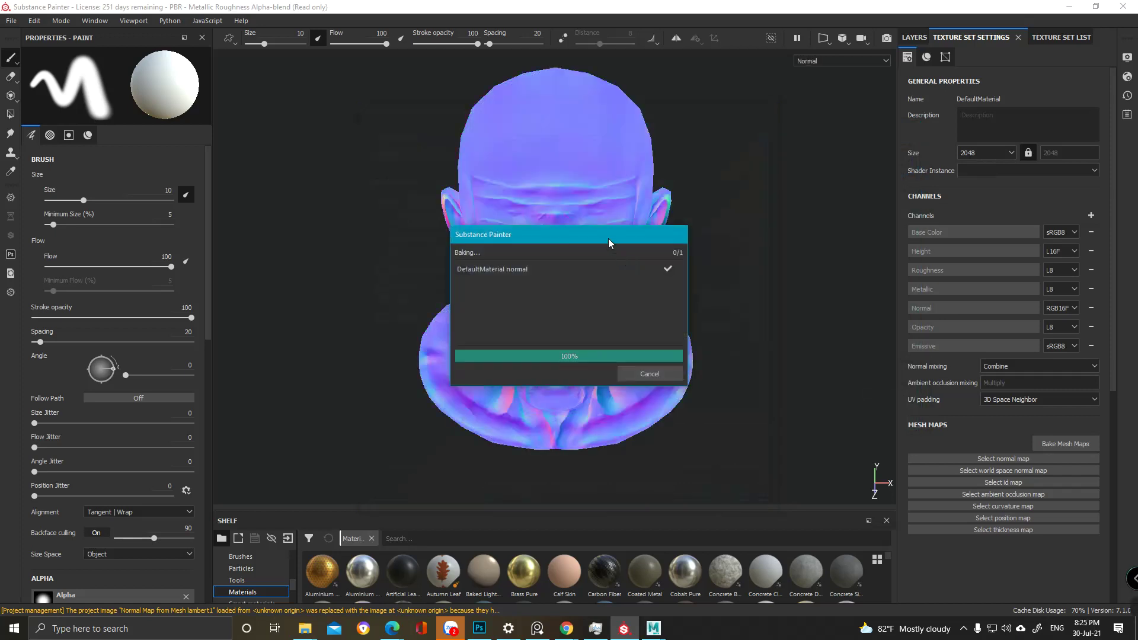
left_click_drag(606, 236, 806, 234)
left_click(851, 372)
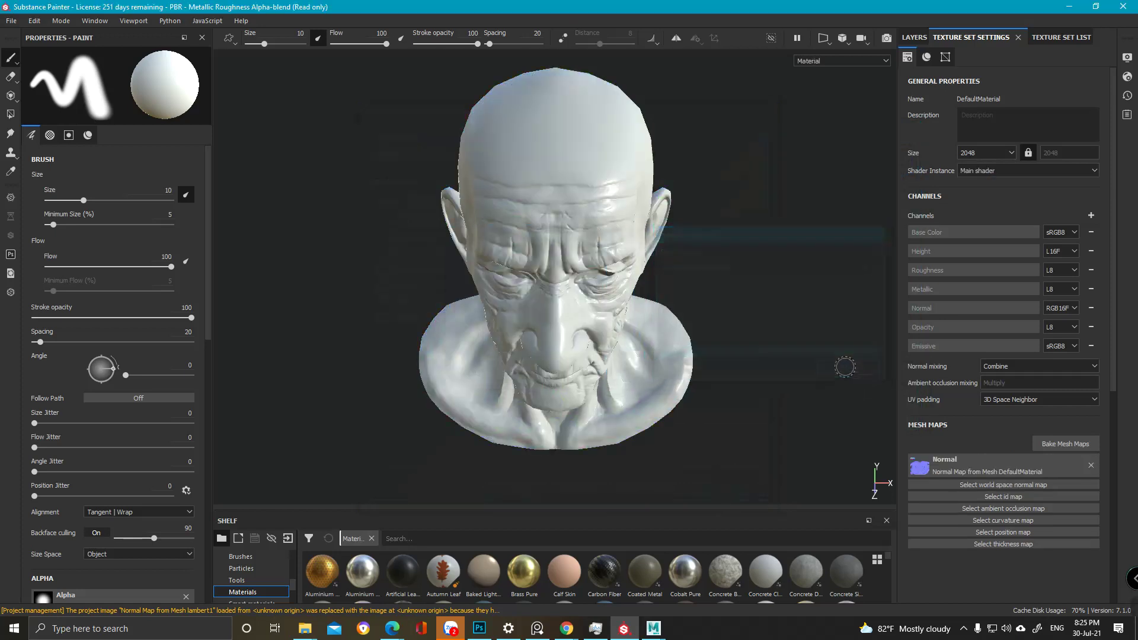
- Examine the baked normal detail on the face, ears and neck from both sides of the head
left_click_drag(659, 274, 640, 231, "alt")
middle_click_drag(640, 231, 641, 112, "alt")
scroll(558, 249, "up", 1)
mouse_move(618, 275)
right_mouse_down("shift")
mouse_move(708, 275)
mouse_move(618, 274)
right_mouse_up("shift")
mouse_move(618, 273)
left_mouse_down("alt")
mouse_move(638, 307)
mouse_move(474, 332)
left_mouse_up("alt")
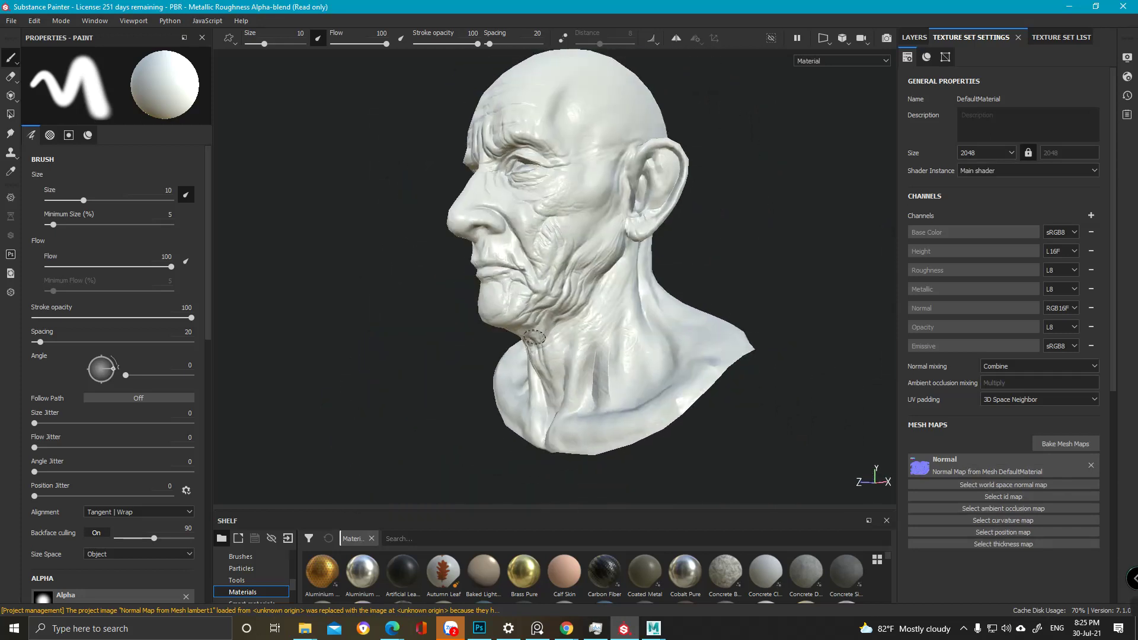
right_click_drag(491, 356, 671, 450, "alt")
left_click_drag(670, 450, 879, 452, "alt")
left_click_drag(427, 352, 681, 376, "alt")
right_click_drag(681, 376, 554, 382, "shift")
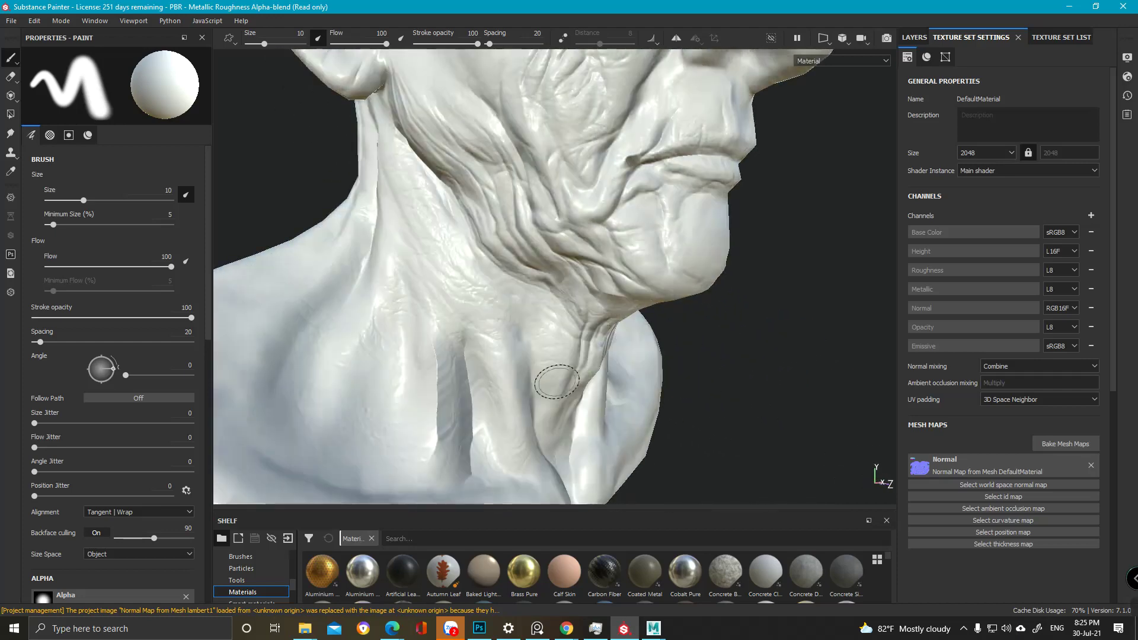
right_click_drag(555, 341, 460, 204, "alt")
left_click_drag(460, 203, 522, 272, "alt")
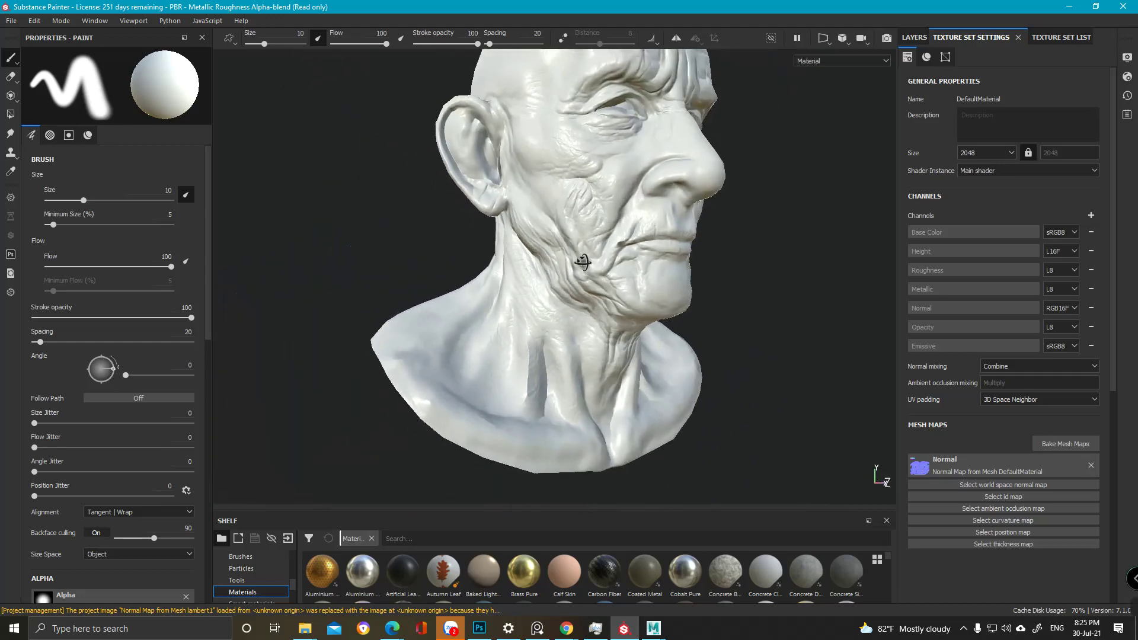
- Set the Max Frontal Distance to 0.057 and the Max Rear Distance to 0.059, and rebake the normal map
left_click(1076, 448)
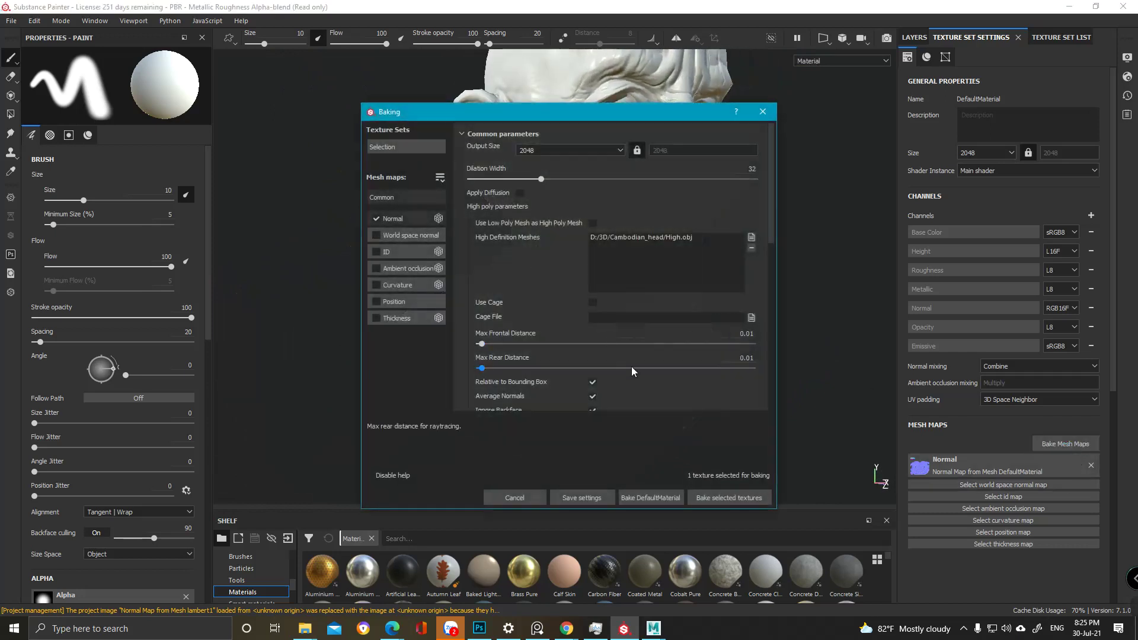
mouse_move(482, 344)
left_mouse_down()
mouse_move(494, 368)
mouse_move(494, 342)
left_mouse_up()
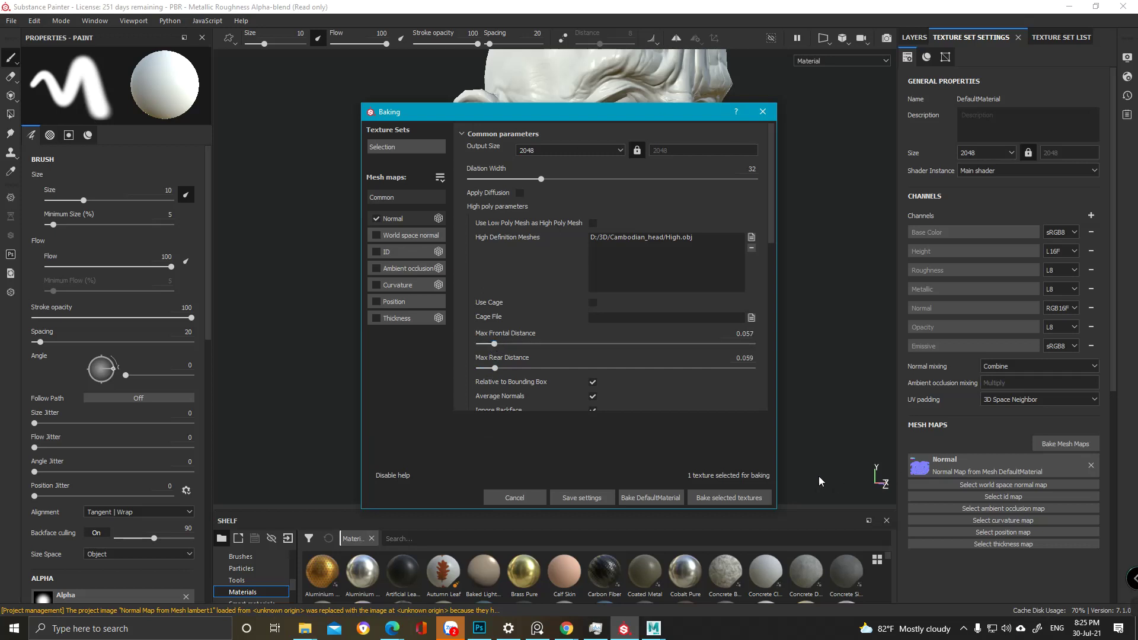
left_click(739, 496)
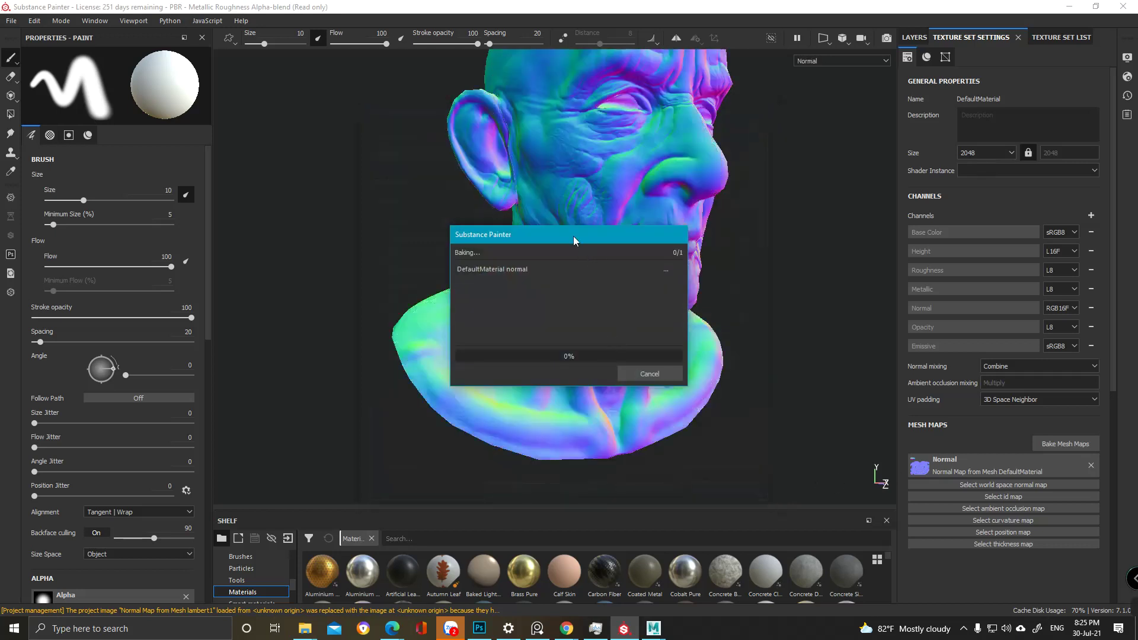
left_click_drag(574, 236, 876, 201)
left_click(937, 338)
- Examine the rebaked head from several angles for remaining normal map errors
left_click_drag(664, 323, 486, 323, "alt")
right_click_drag(608, 349, 702, 392, "shift")
left_click_drag(702, 392, 688, 311, "alt")
left_click_drag(486, 277, 559, 318, "alt")
scroll(589, 287, "down", 1)
middle_click_drag(559, 318, 545, 322, "alt")
left_click_drag(544, 321, 486, 299, "alt")
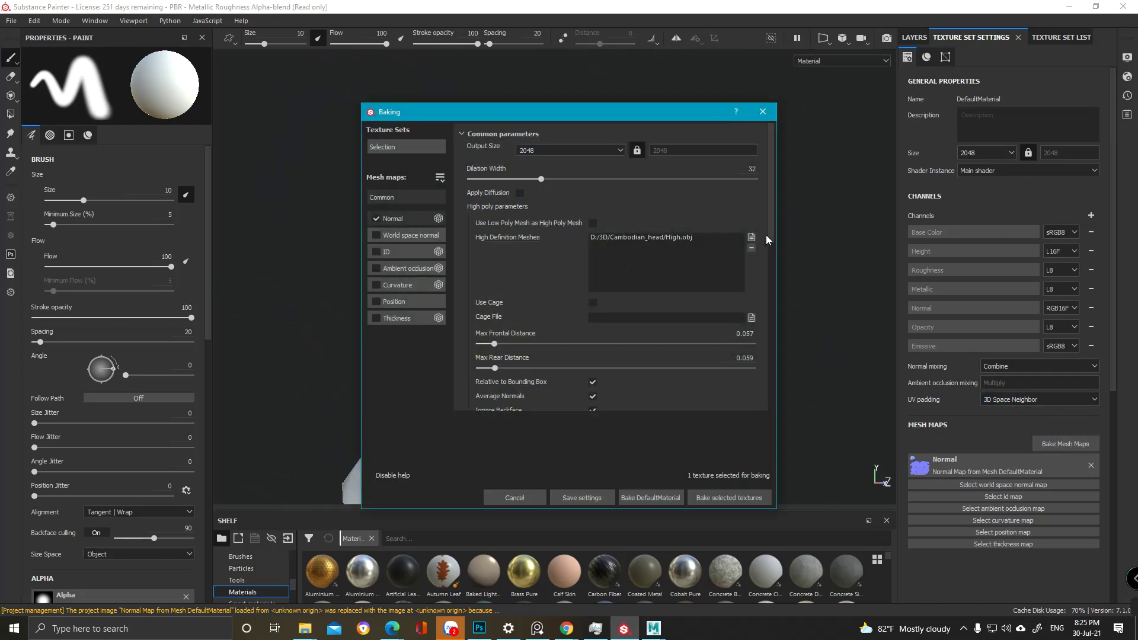
- Add Eye_bake.fbx to the high definition meshes, enable Apply Diffusion, rebake the normal map, and check the eye area
left_click(753, 242)
double_click(630, 220)
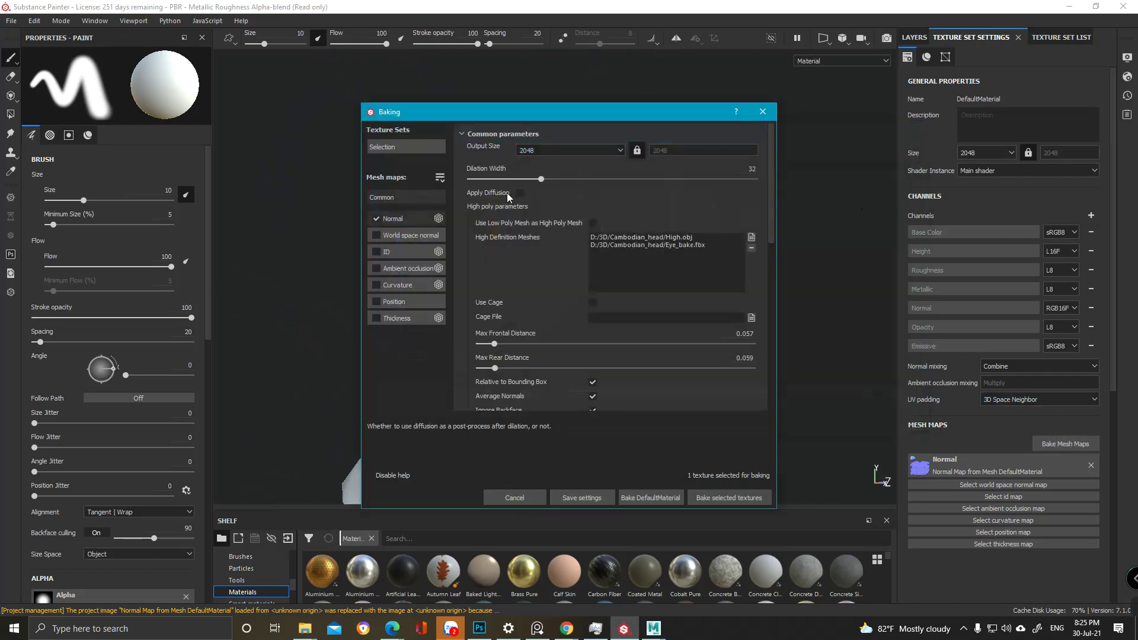
left_click(519, 194)
left_click(729, 497)
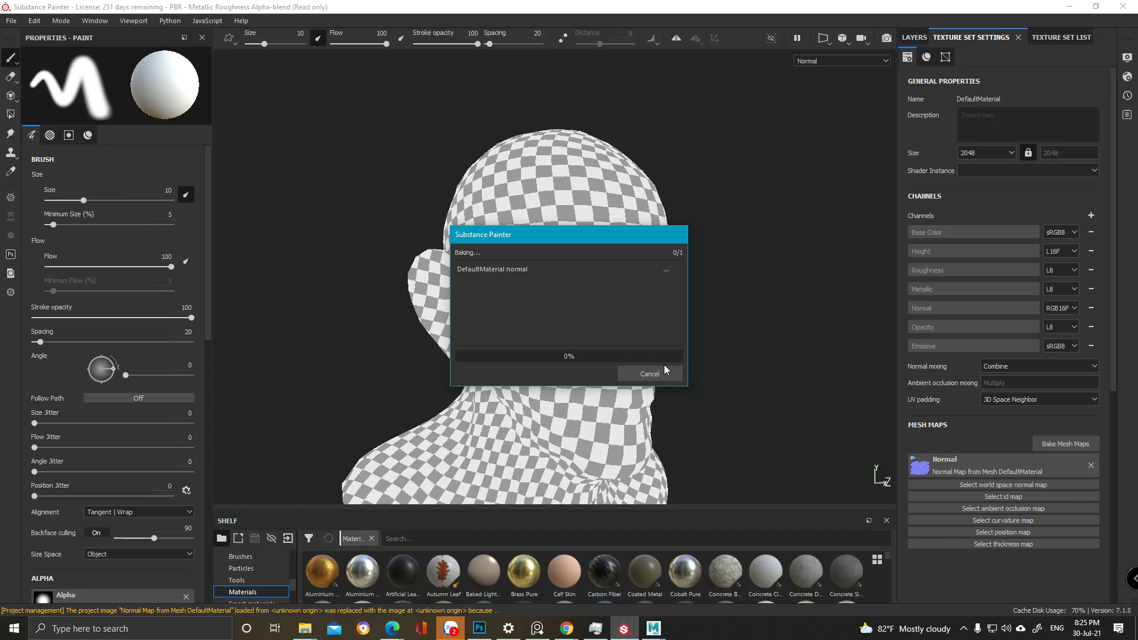
left_click(661, 373)
left_click_drag(590, 287, 551, 267, "alt")
scroll(636, 403, "up", 2)
left_click_drag(636, 403, 542, 340, "alt")
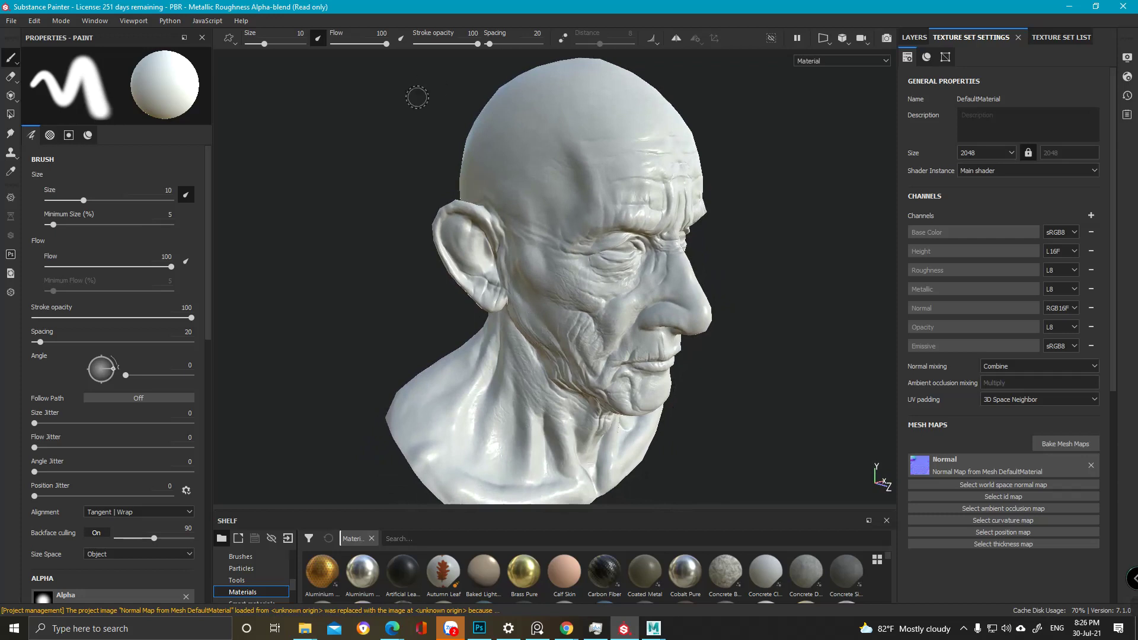
left_click_drag(708, 112, 663, 134, "alt")
right_click_drag(663, 135, 685, 398, "alt")
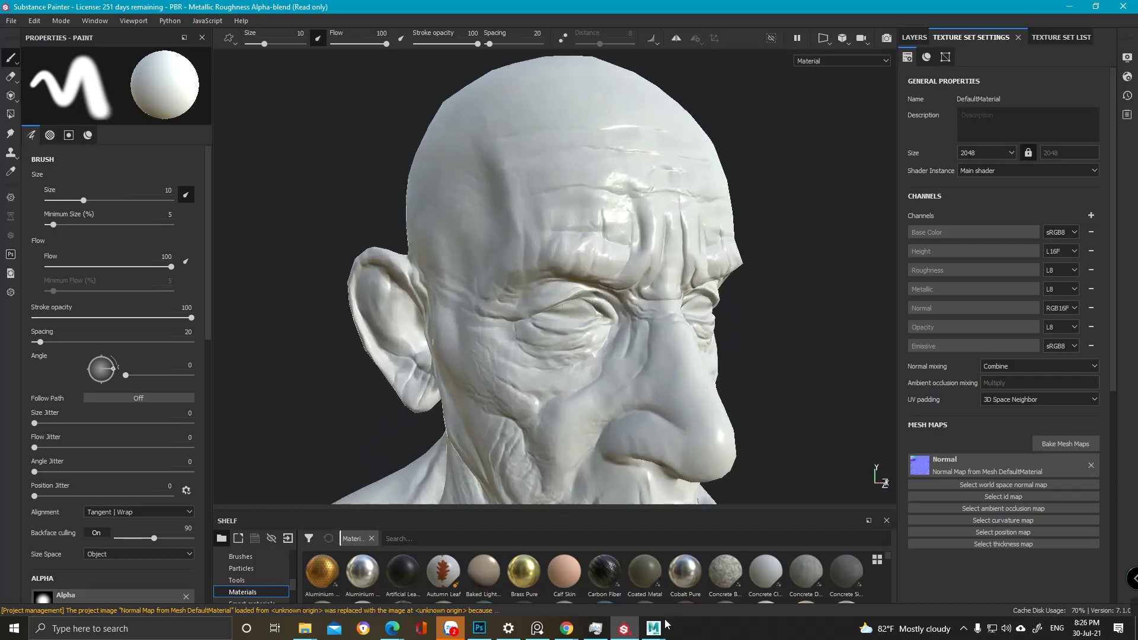
- Switch to Maya, duplicate the cambodian_head mesh, and rename the copy cambodian_bake
left_click(656, 628)
left_click(720, 574)
middle_click_drag(559, 320, 545, 243, "alt")
mouse_move(584, 307)
left_mouse_down("alt")
mouse_move(565, 284)
mouse_move(557, 365)
left_mouse_up("alt")
key("ctrl+d")
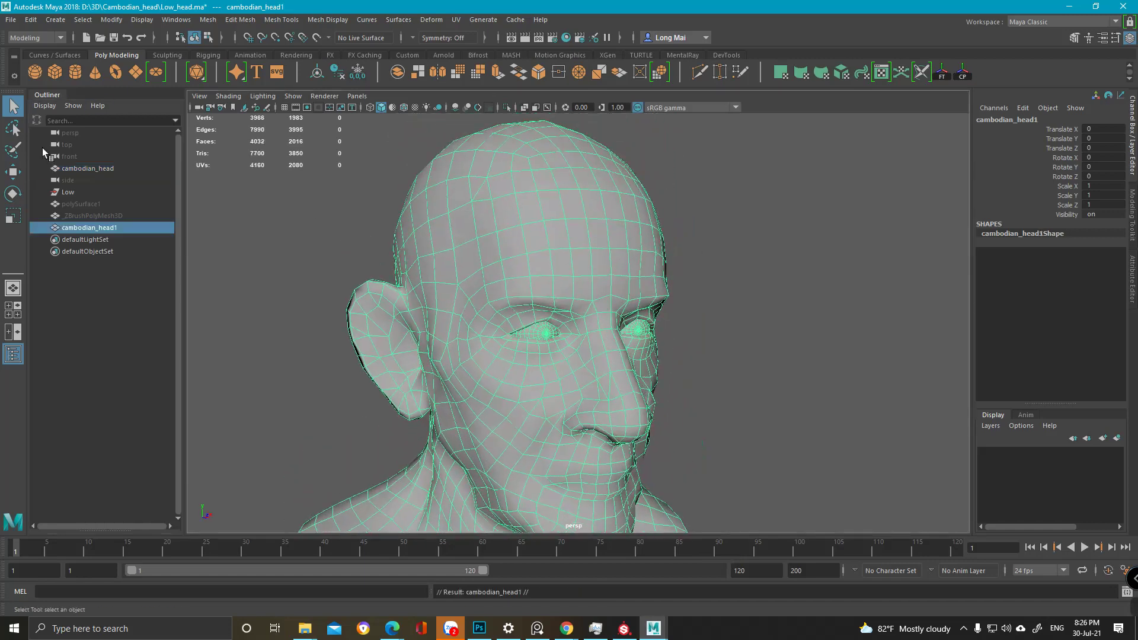
double_click(114, 229)
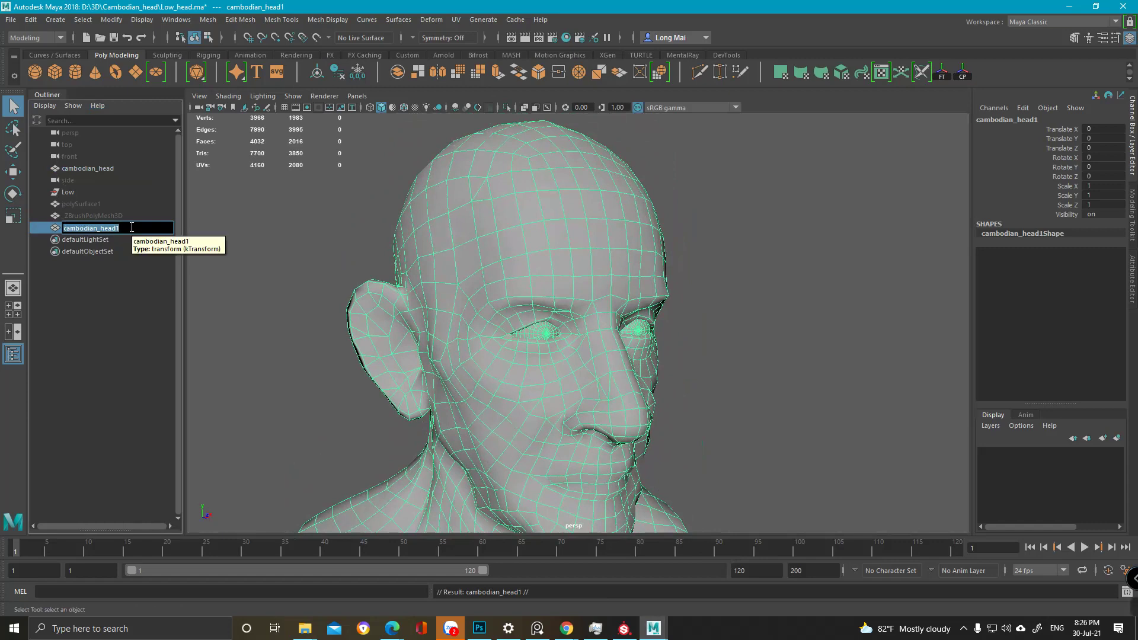
left_click(131, 227)
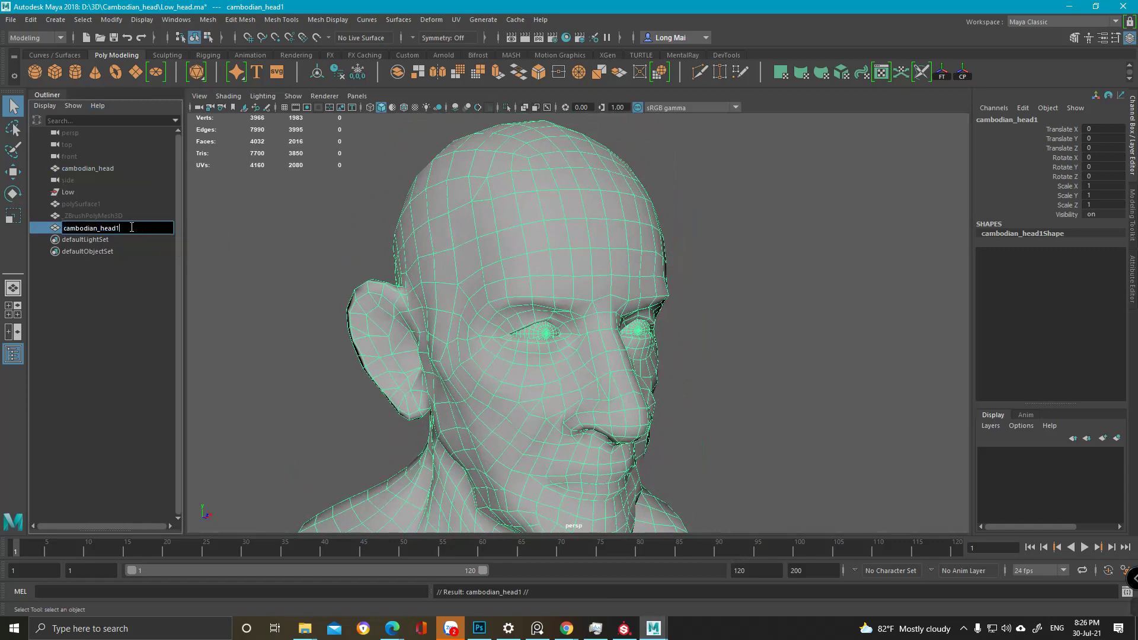
type("bake")
key("Return")
left_click_drag(409, 255, 413, 305, "alt")
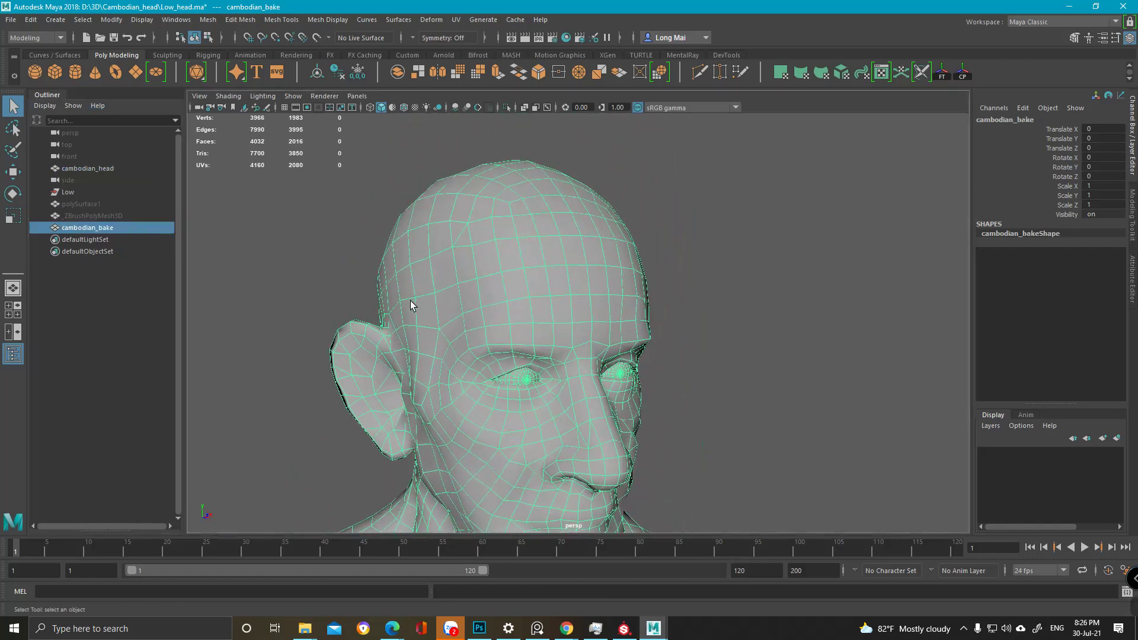
- Hide cambodian_head and move the faces of both eyeballs in cambodian_bake straight up, clear above the head
left_click(88, 168)
key("h")
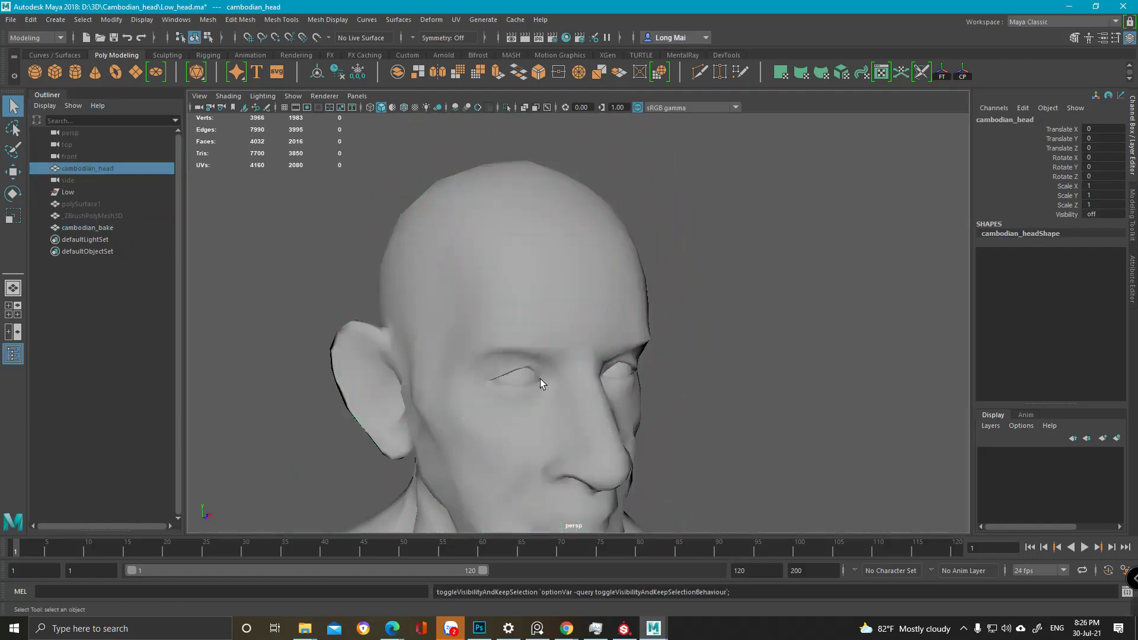
left_click(518, 367)
key("F11")
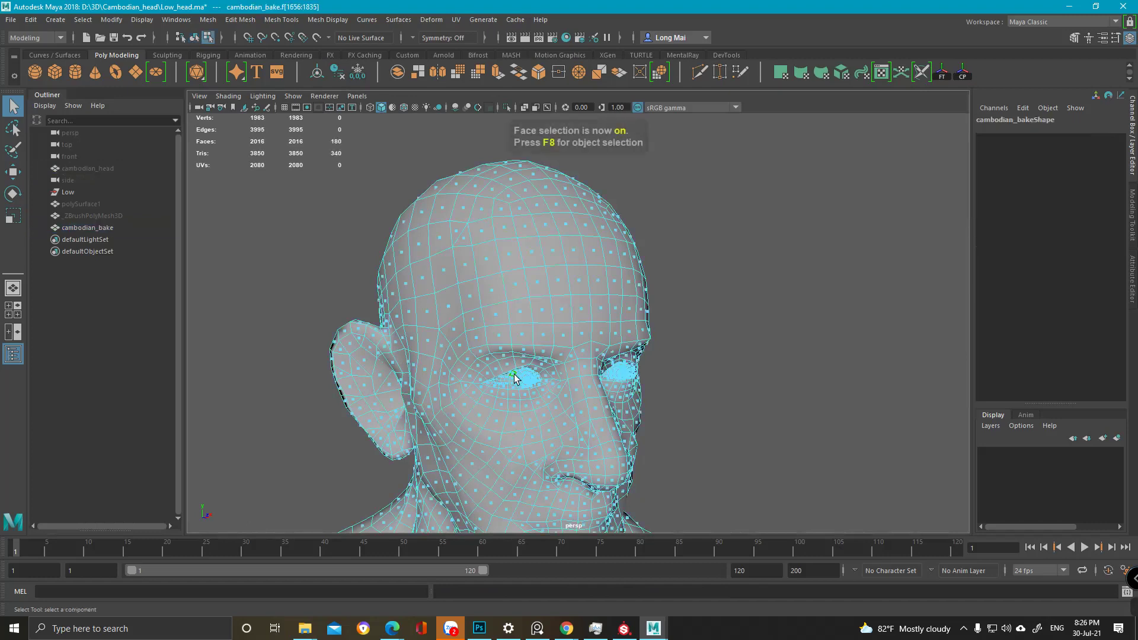
left_click_drag(648, 379, 534, 305, "alt")
key("w")
right_click_drag(533, 305, 400, 158, "alt")
left_click_drag(533, 252, 535, 16)
middle_click_drag(542, 199, 531, 350, "alt")
left_click_drag(548, 299, 610, 330, "alt")
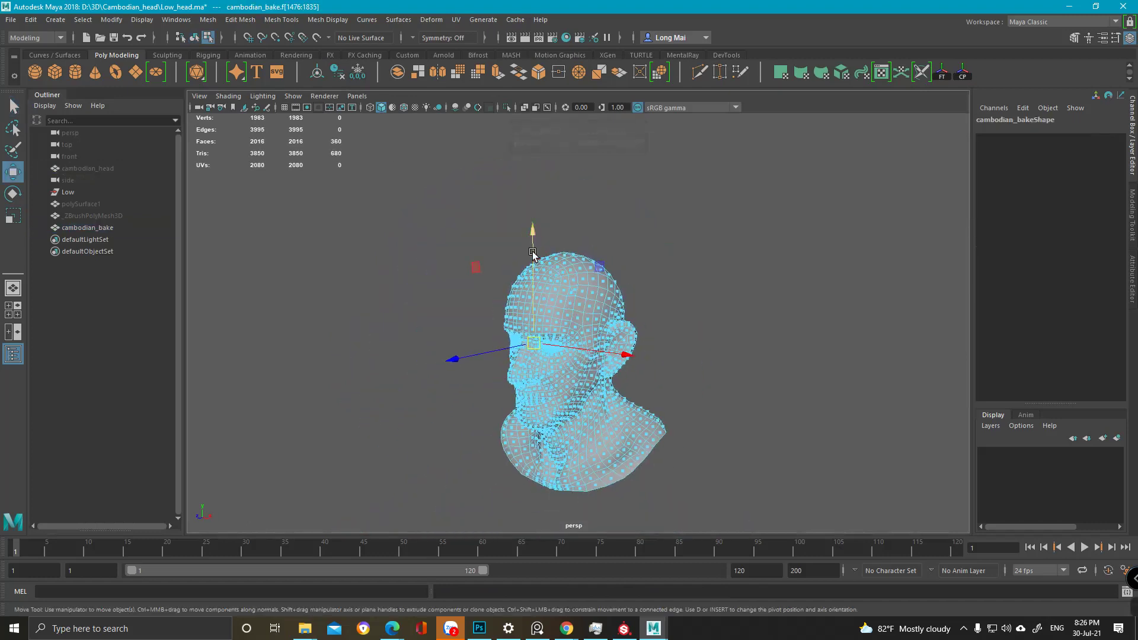
middle_click_drag(610, 331, 606, 305, "alt")
key("F8")
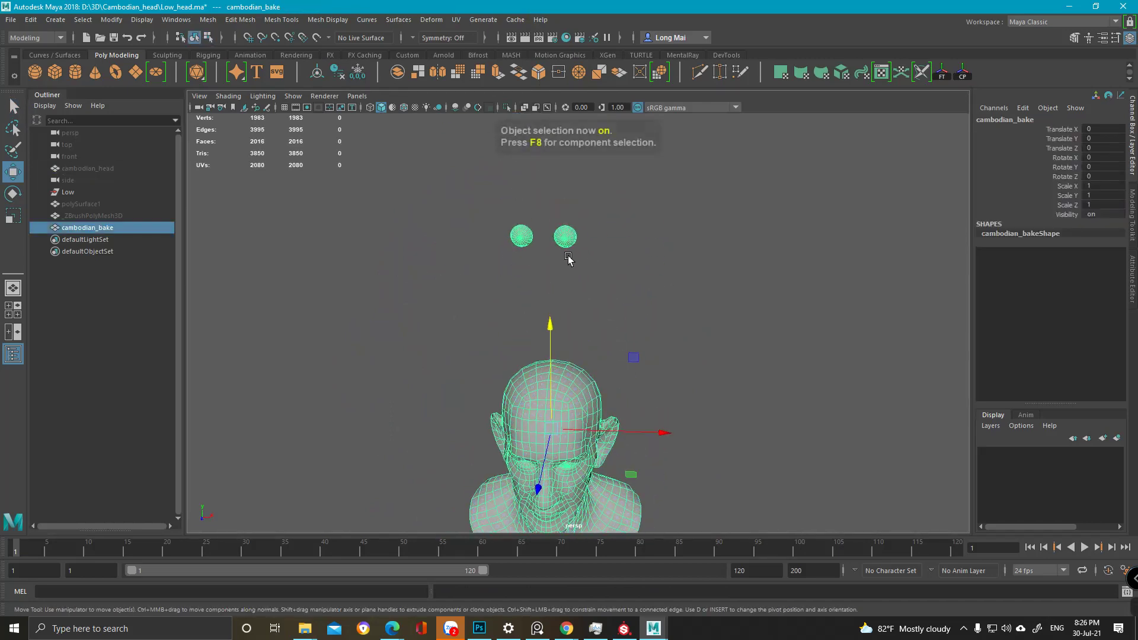
- Delete the hidden polySurface1 mesh and export cambodian_bake as Cambodian_head_bake.obj into D:\3D\Cambodian_head
left_click(101, 203)
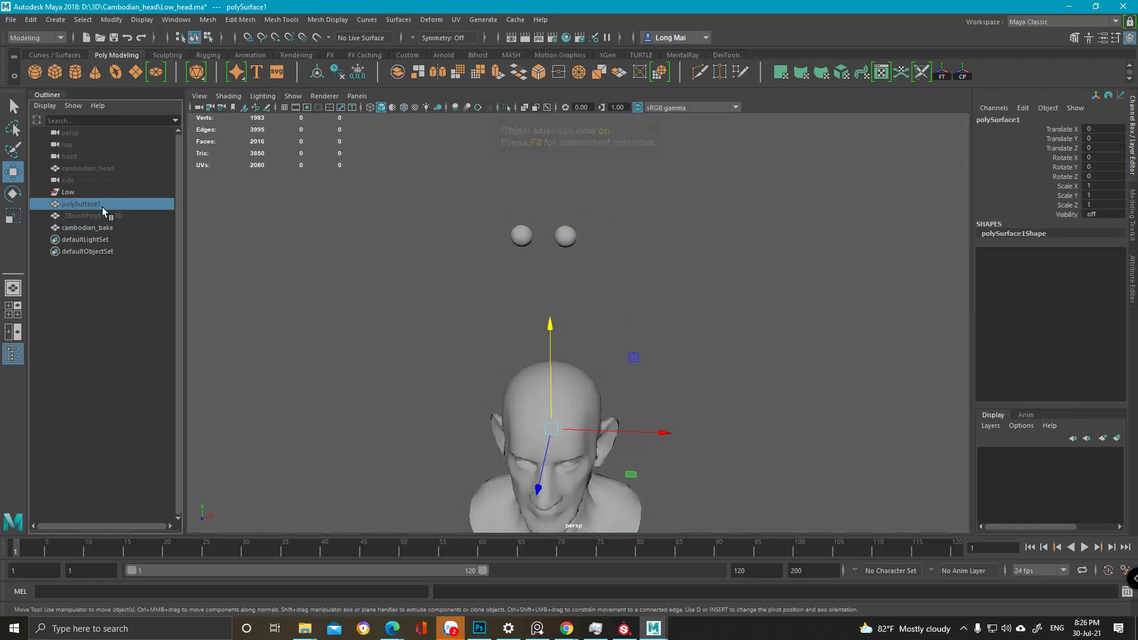
key("Delete")
left_click(516, 231)
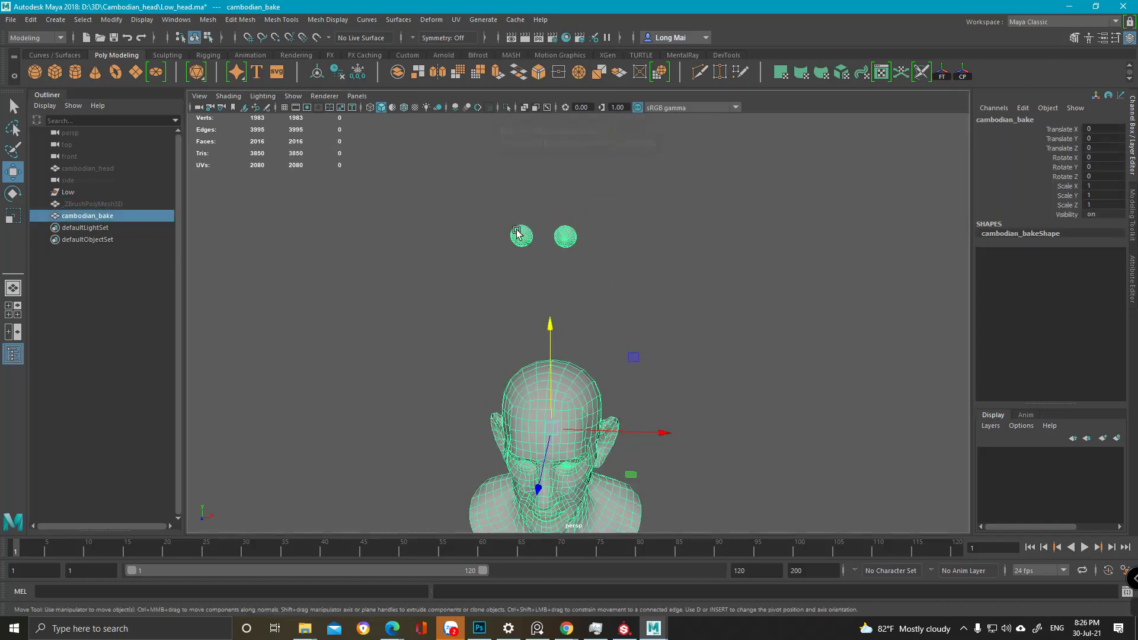
left_click(11, 19)
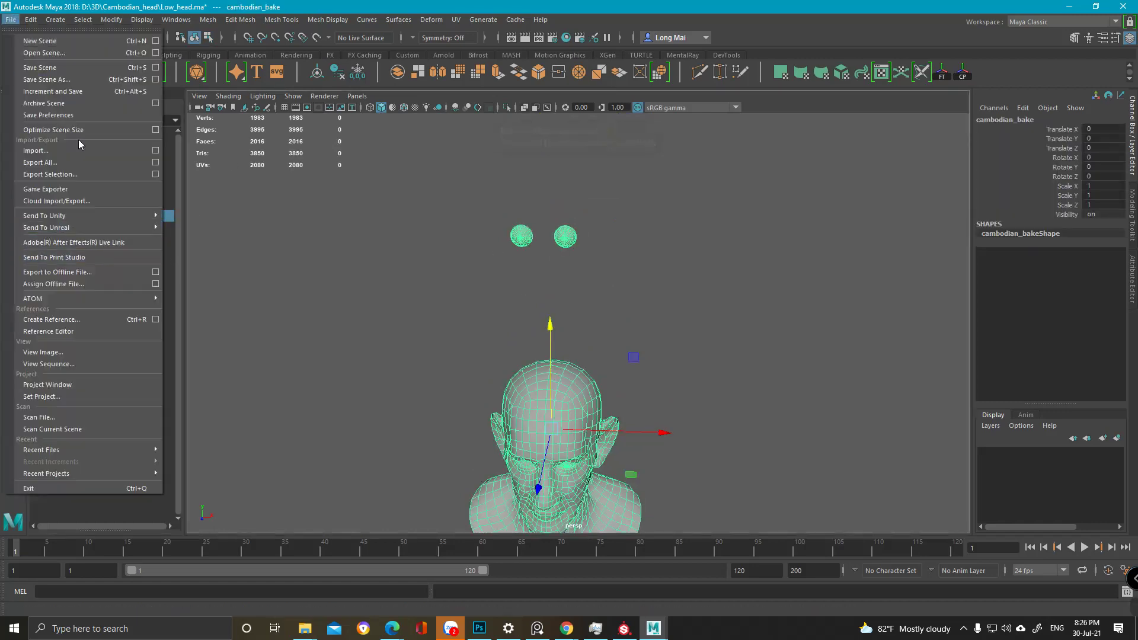
left_click(71, 174)
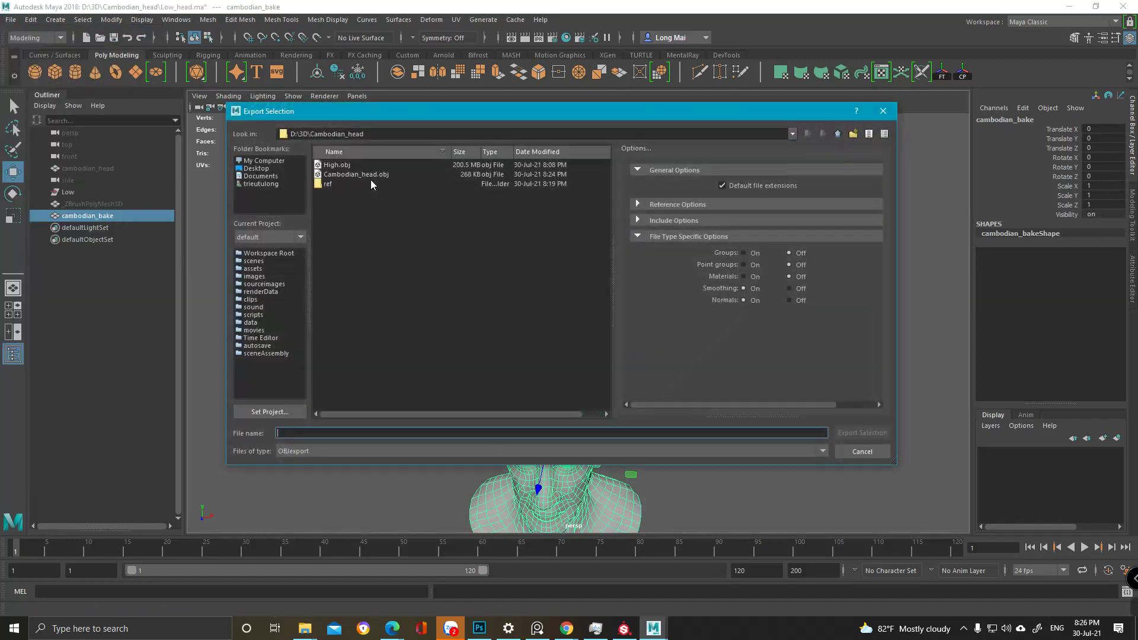
left_click(357, 174)
left_click(333, 434)
type("_bake.obj")
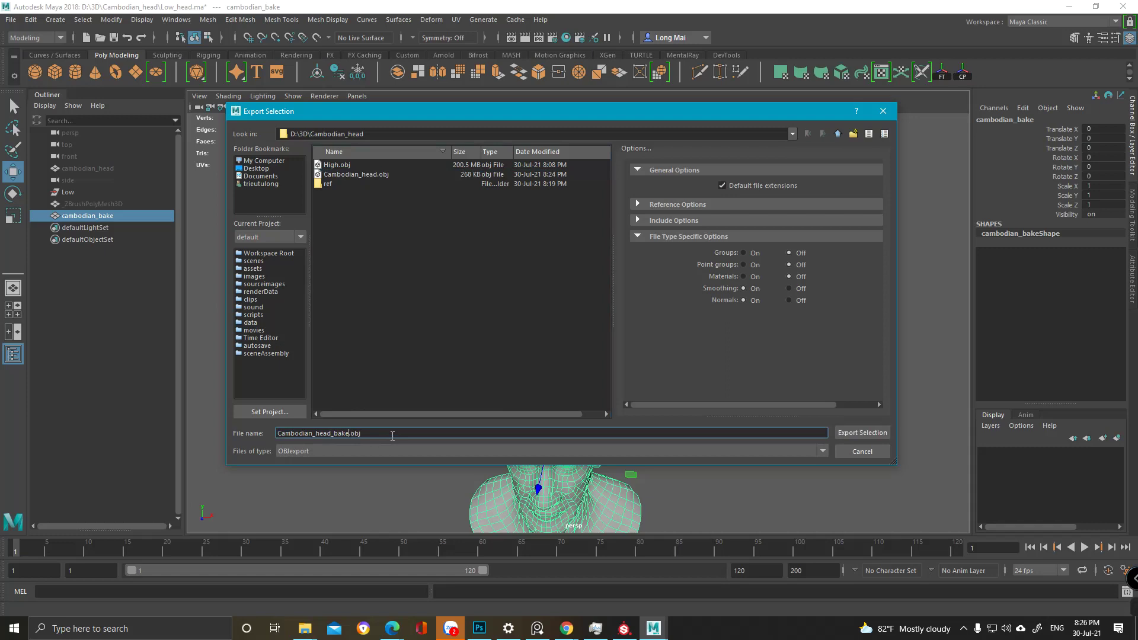
key("Return")
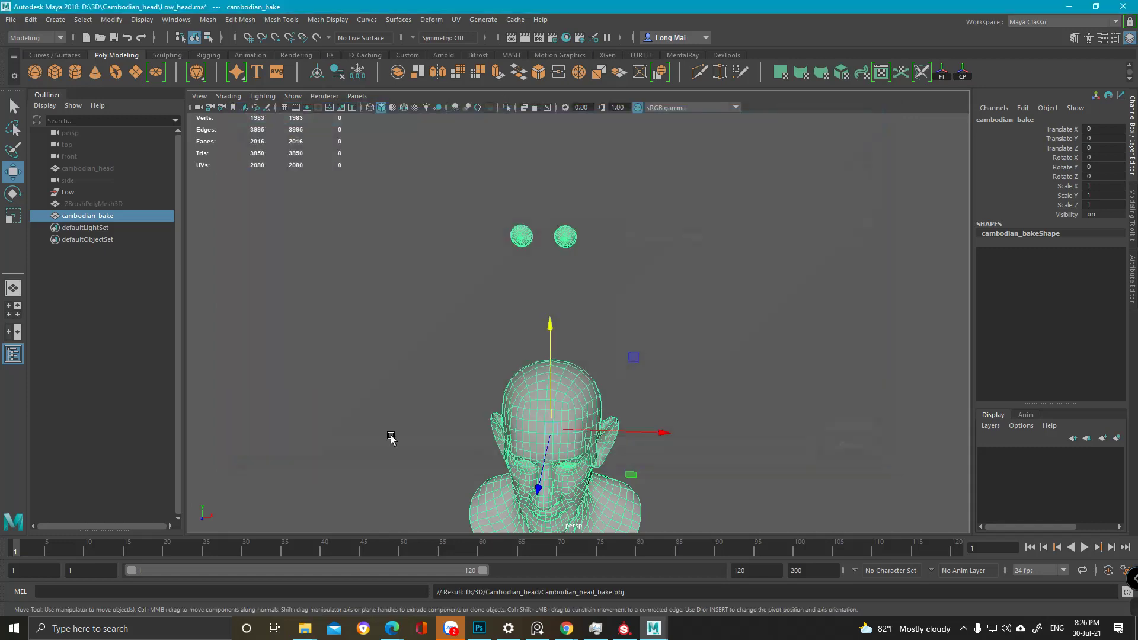
- Duplicate cambodian_bake and delete the head faces from the copy, keeping only the two raised eyeballs
key("ctrl+d")
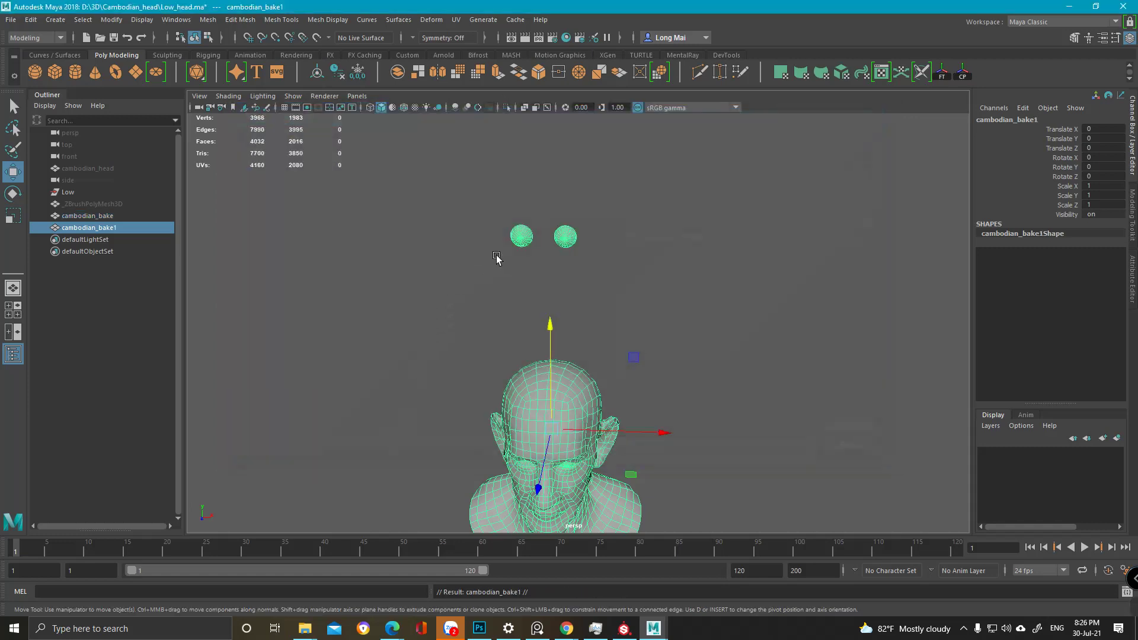
scroll(510, 348, "down", 2)
key("F11")
left_click_drag(413, 321, 855, 589)
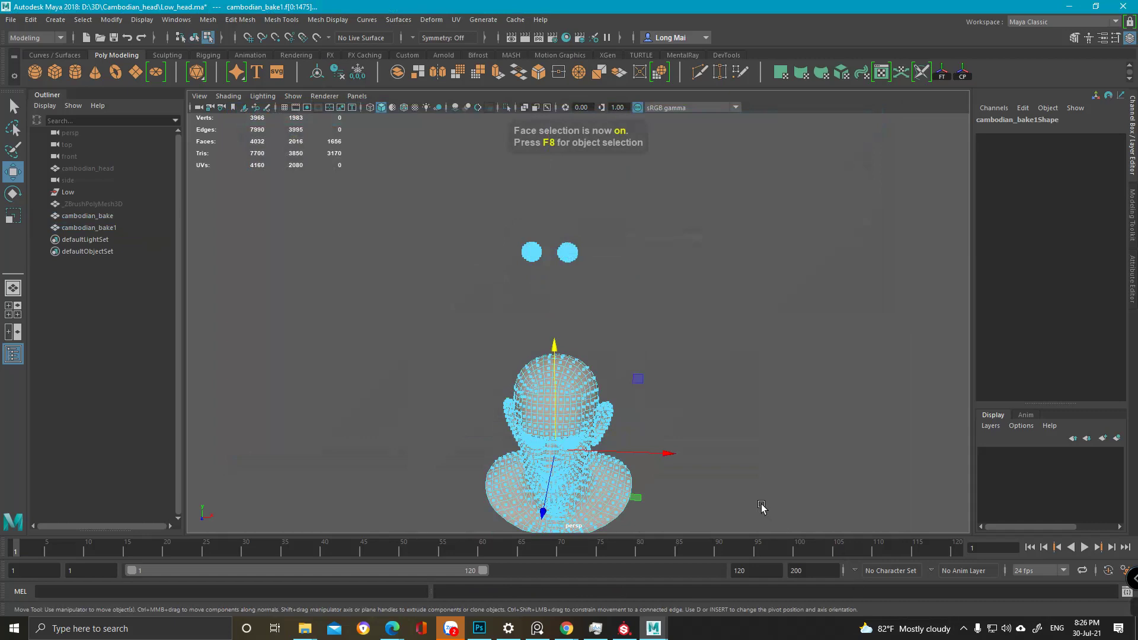
key("F8")
left_click_drag(510, 243, 533, 240, "alt")
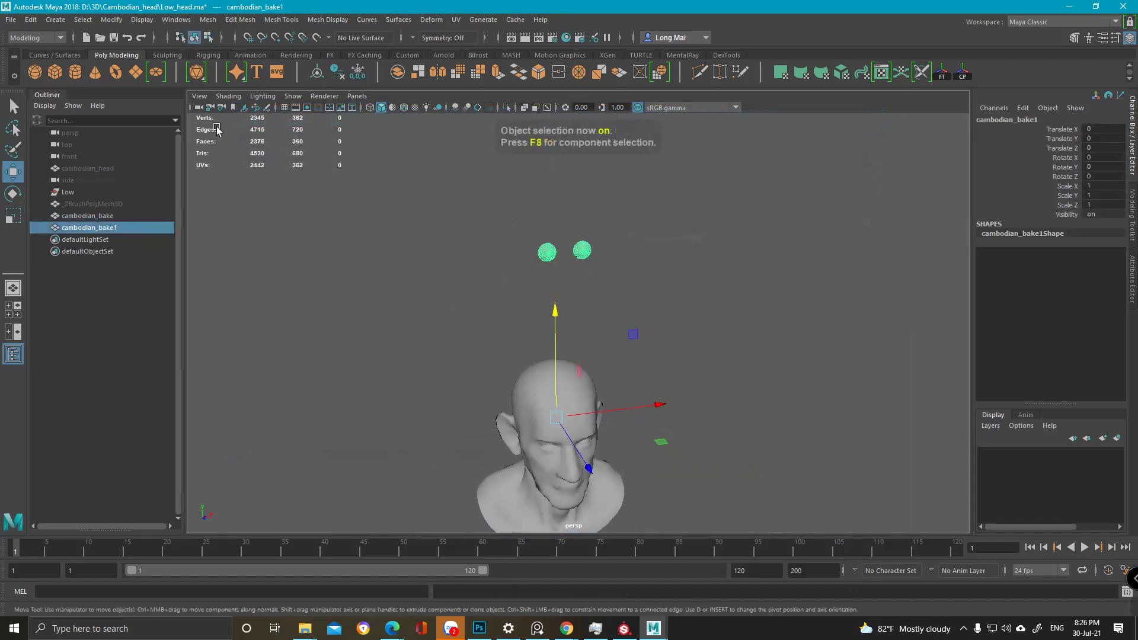
- Rename the duplicated mesh containing only the raised eyeballs as eyes_bake
double_click(120, 229)
type("yes")
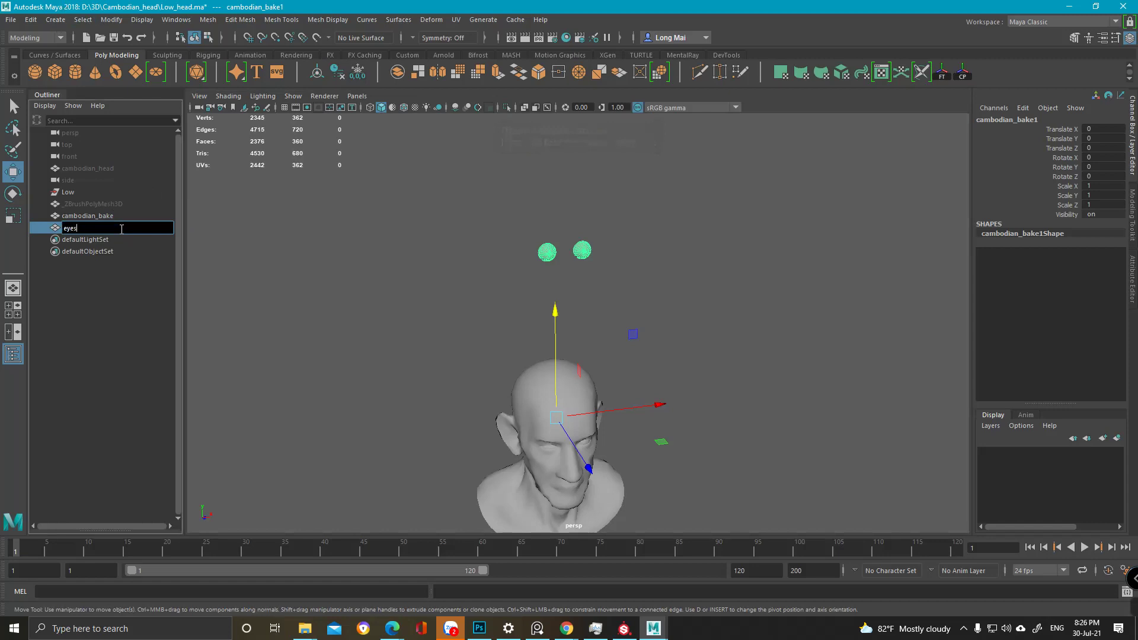
type("_bake")
key("Return")
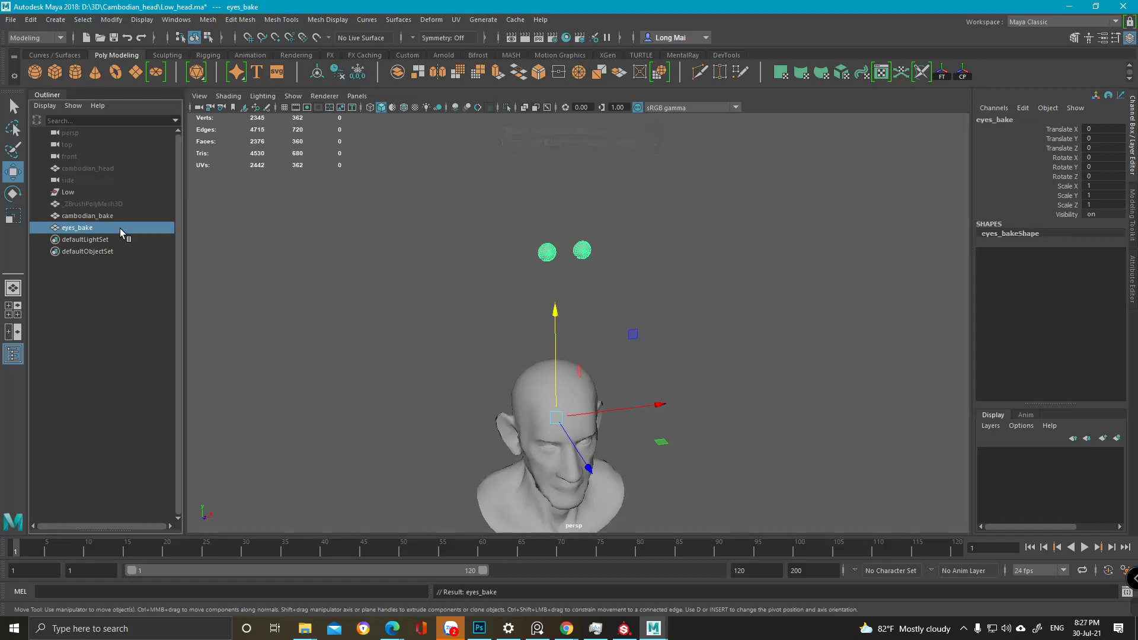
- Export the selected eyes_bake mesh as Eye_bake.obj into D:\3D\Cambodian_head
left_click(11, 19)
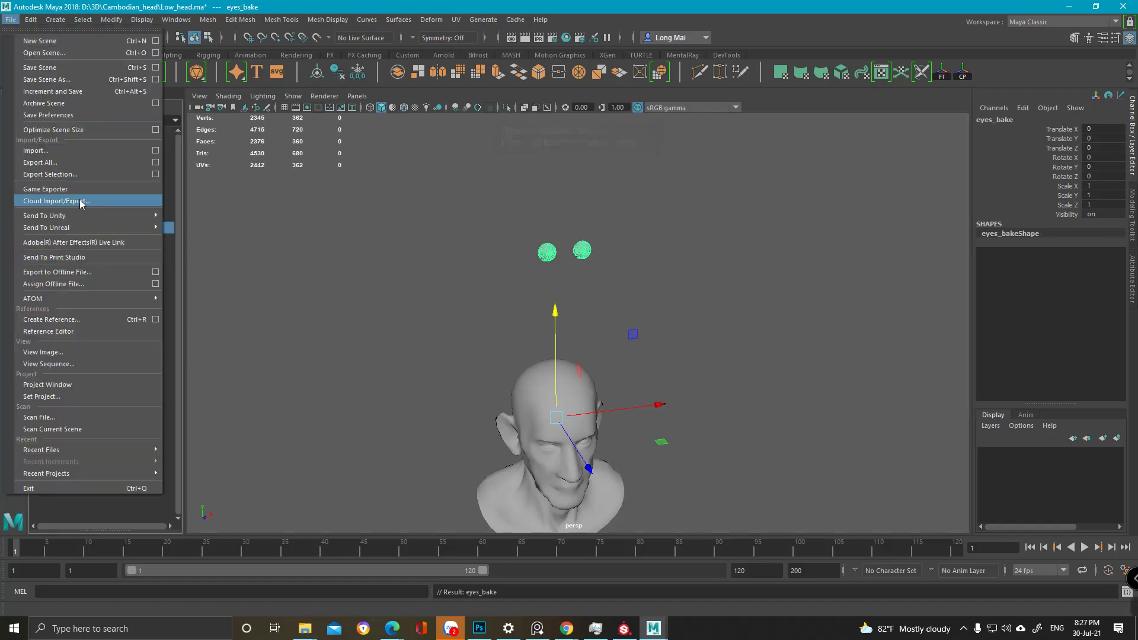
left_click(86, 175)
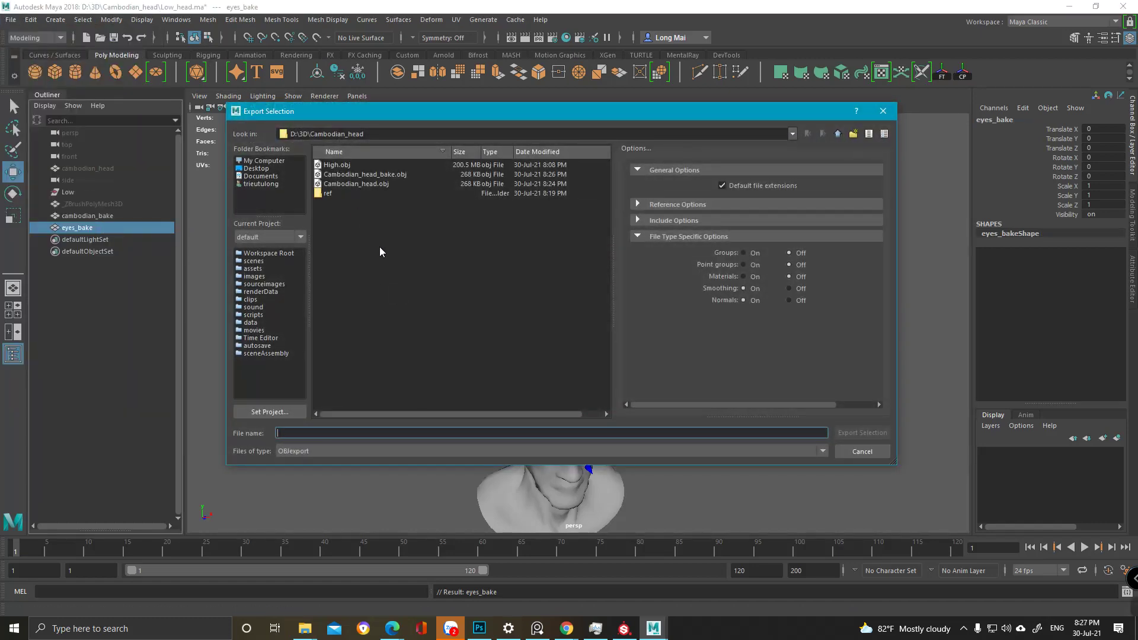
type("Eye_")
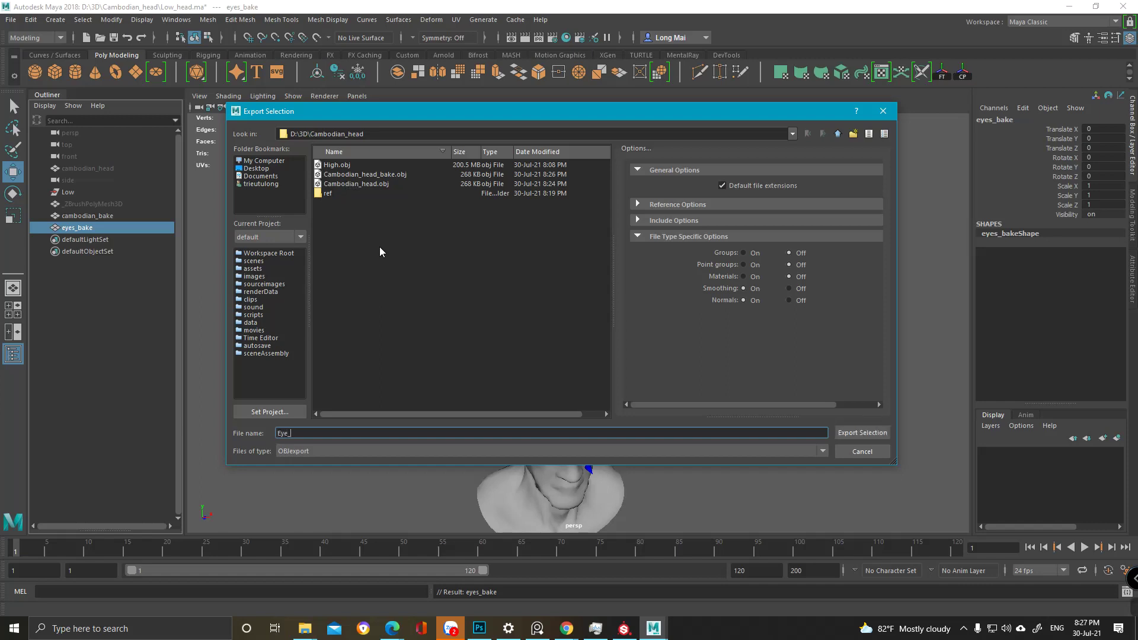
key("Return")
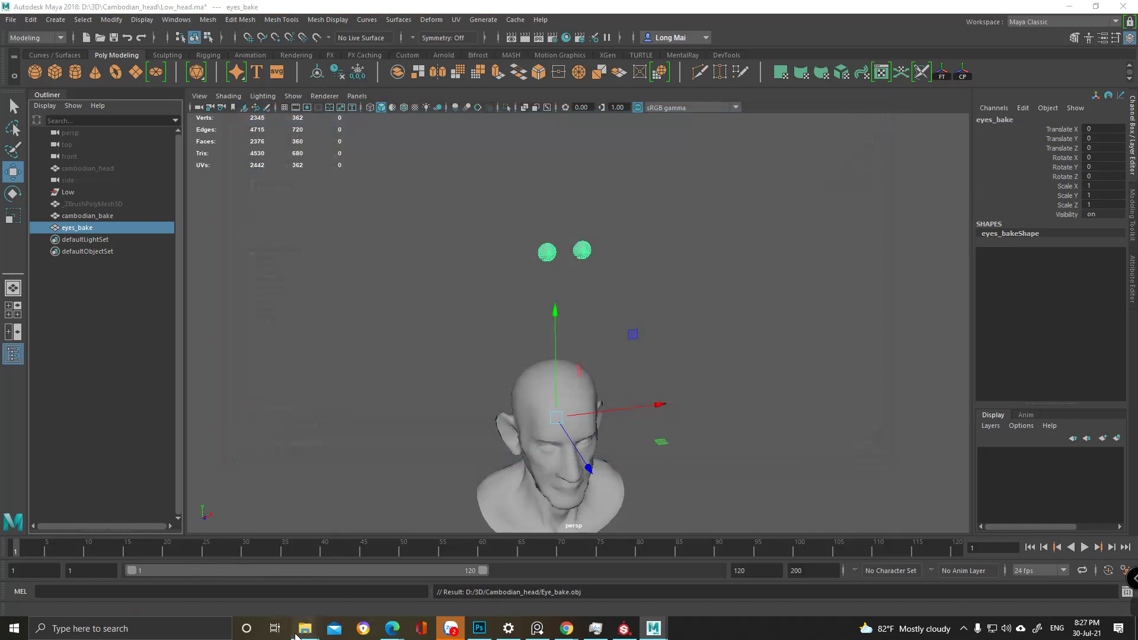
- Switch to the Cambodian_head folder in File Explorer and delete Eye_bake.fbx
mouse_move(304, 628)
left_click(383, 567)
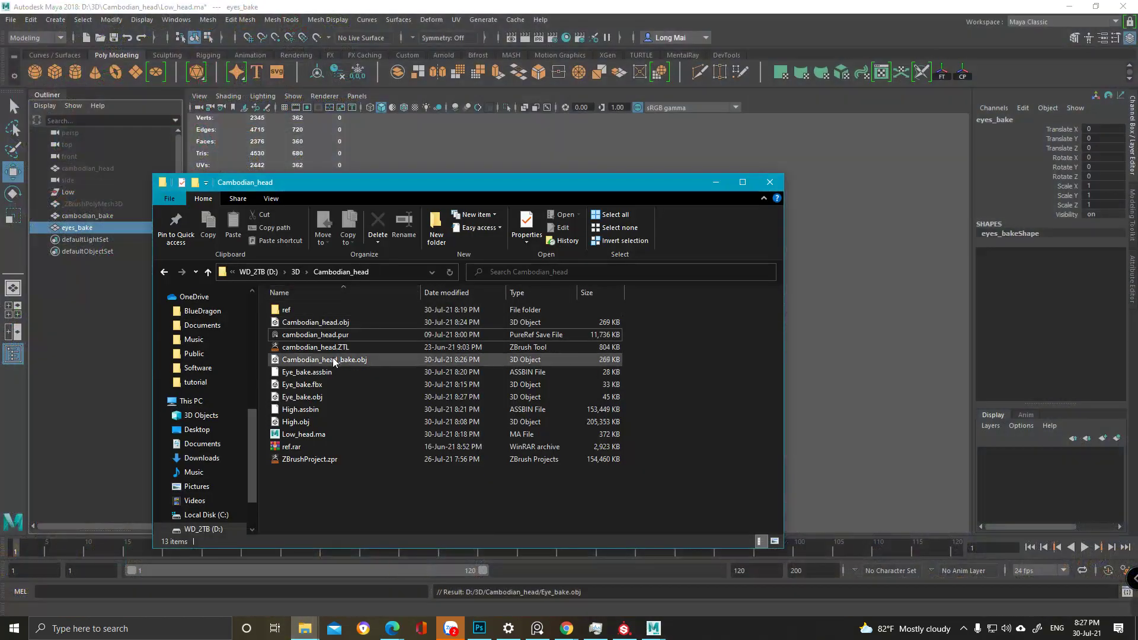
left_click(322, 385)
key("Delete")
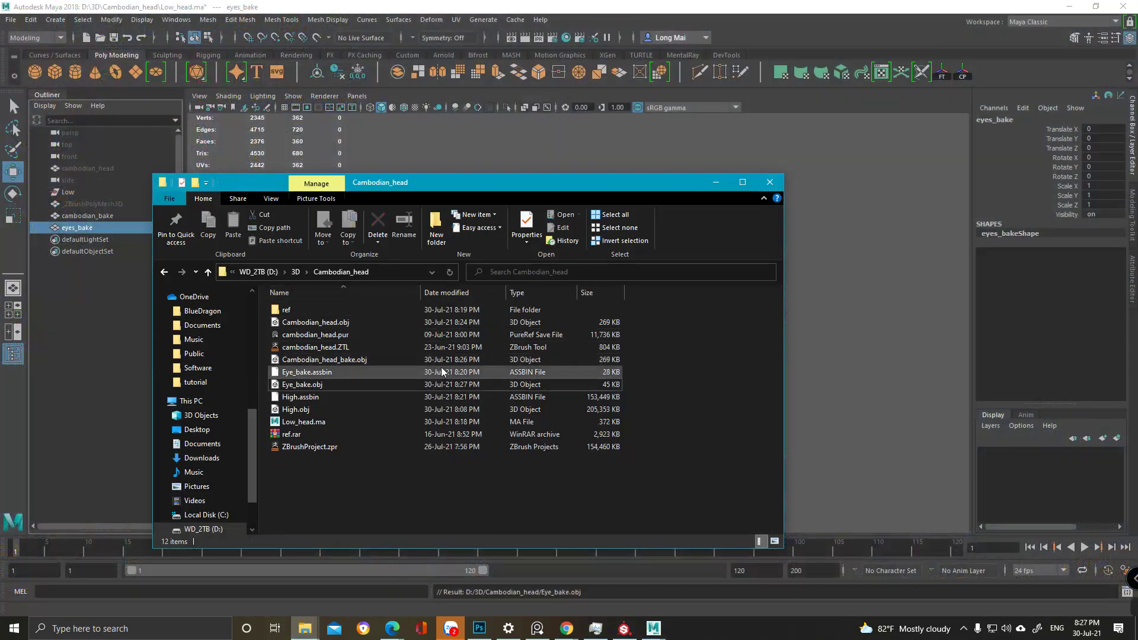
- Switch to Substance Painter and create a new project from Cambodian_head_bake.obj at 2048 document resolution, discarding the current project's changes
left_click(1070, 6)
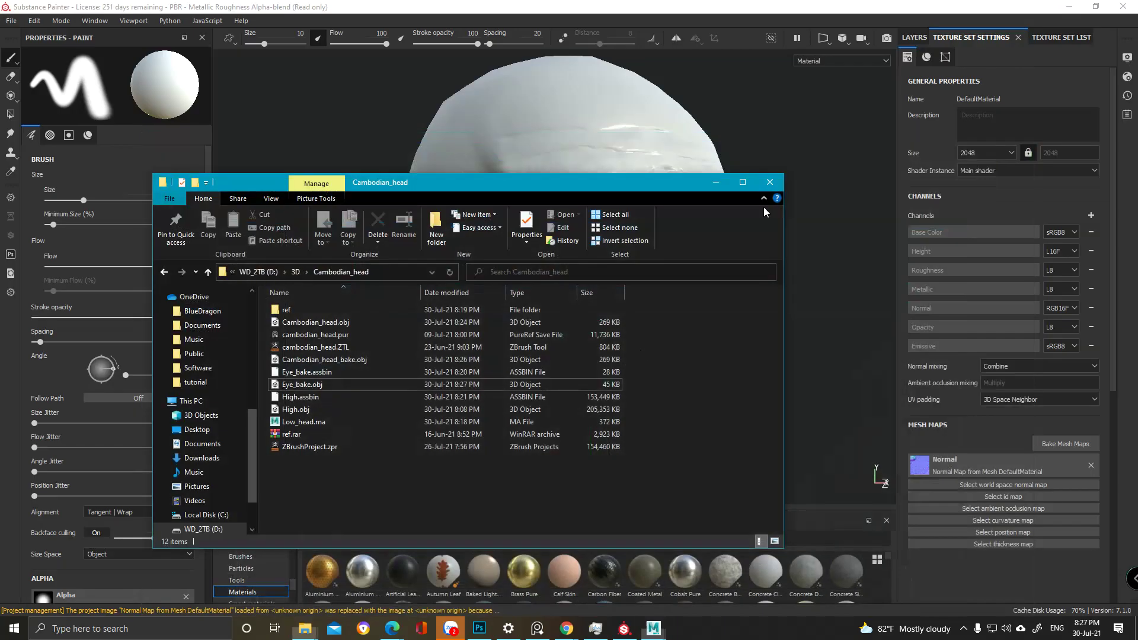
left_click(717, 183)
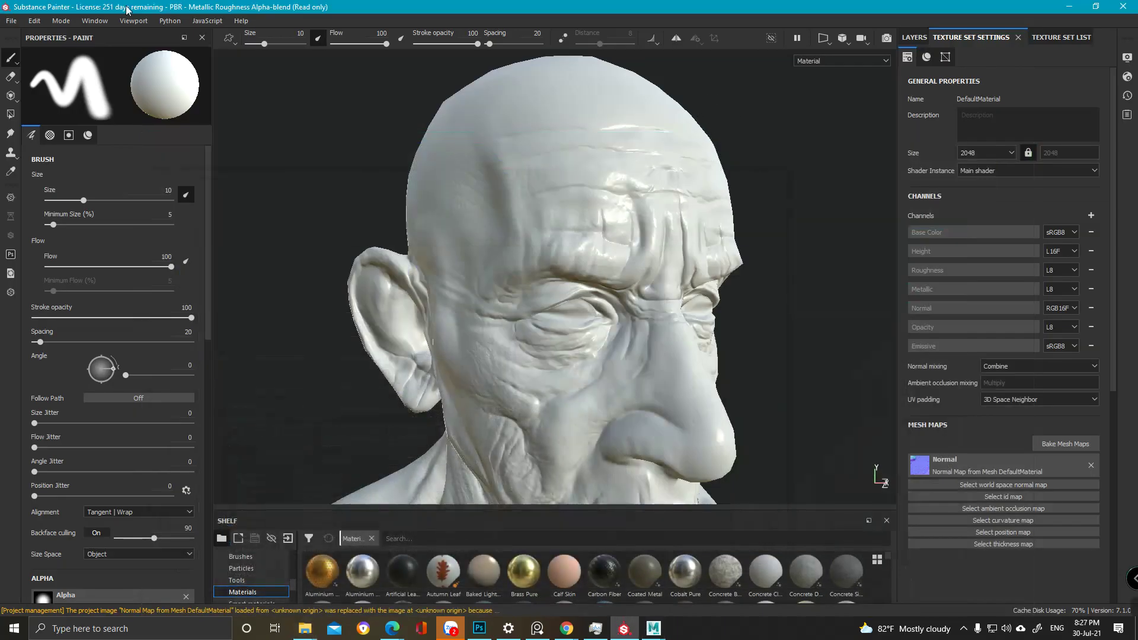
left_click(35, 22)
left_click(11, 21)
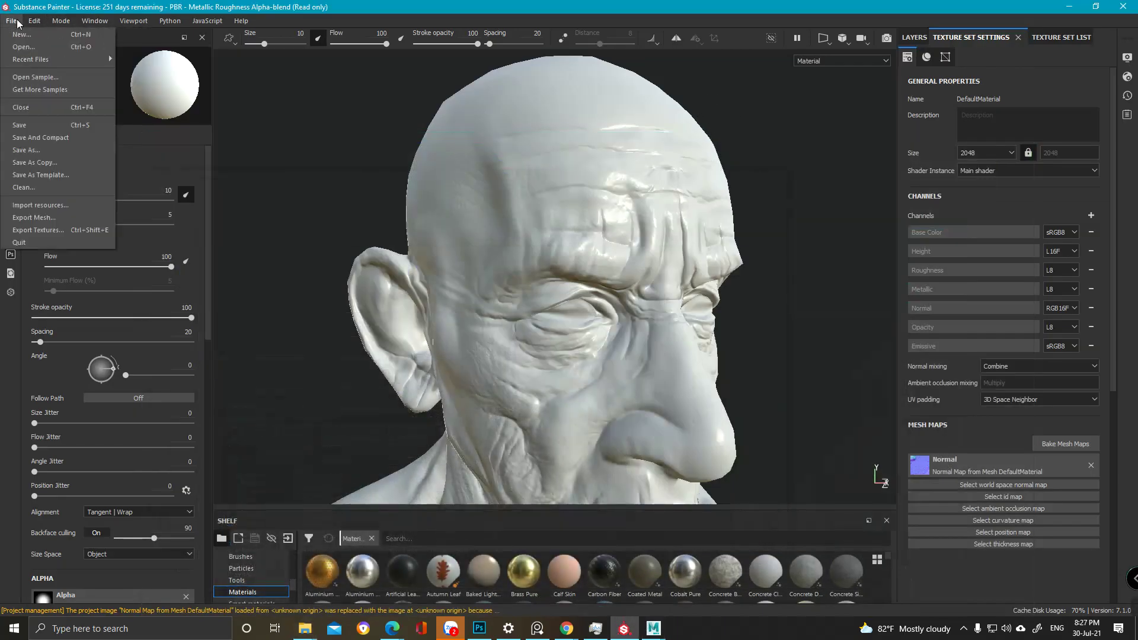
left_click(109, 54)
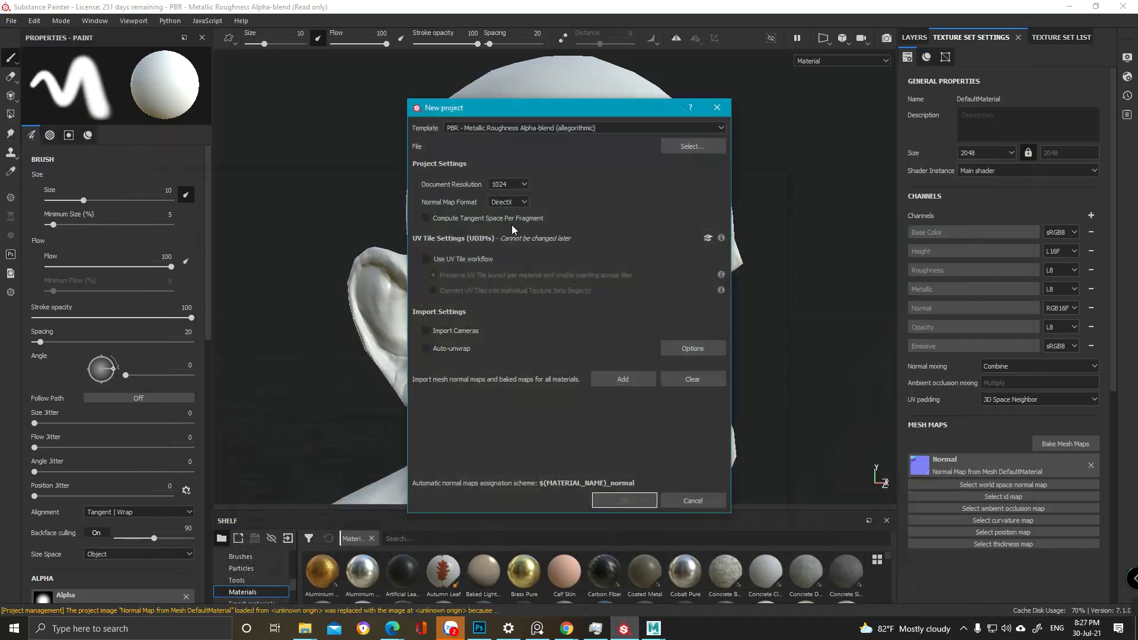
left_click(691, 145)
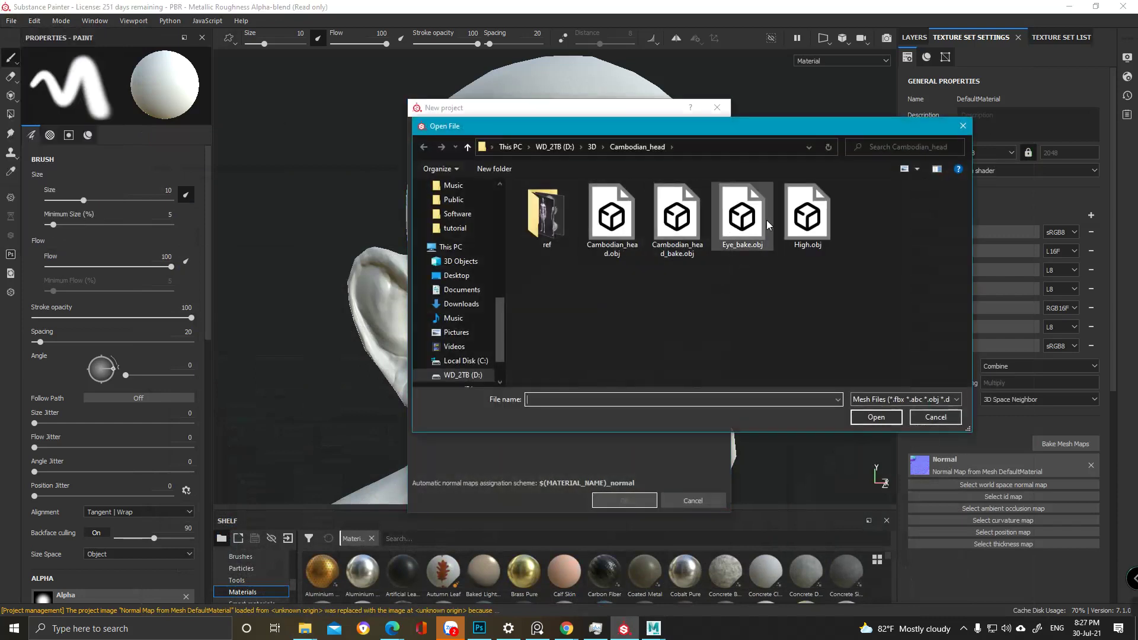
double_click(677, 216)
left_click(508, 184)
left_click(506, 225)
left_click(624, 500)
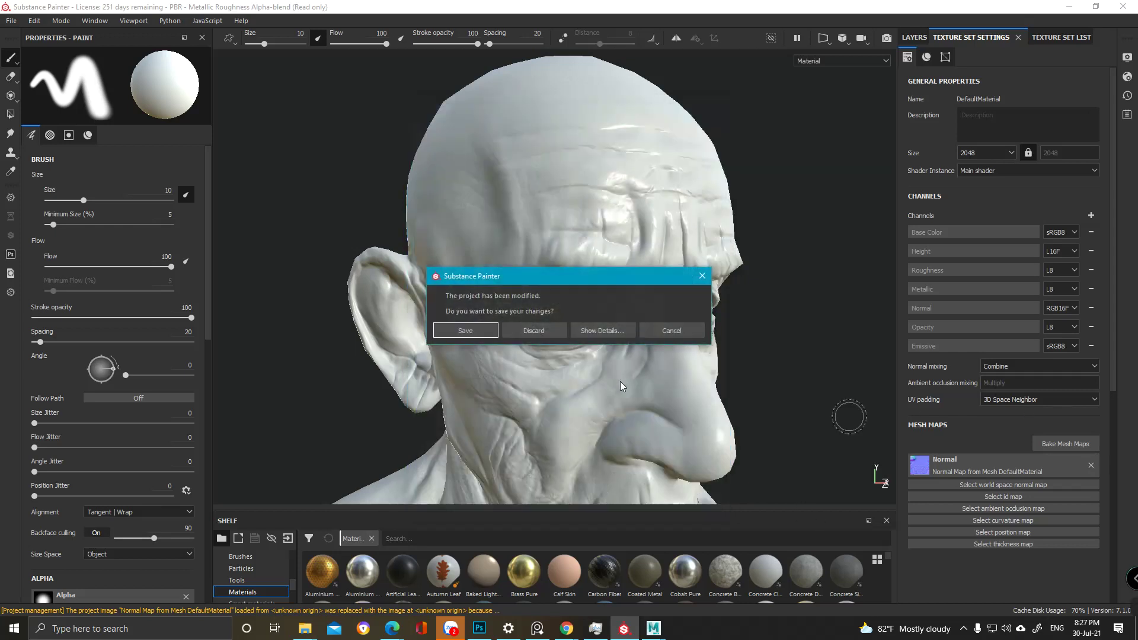
left_click(535, 332)
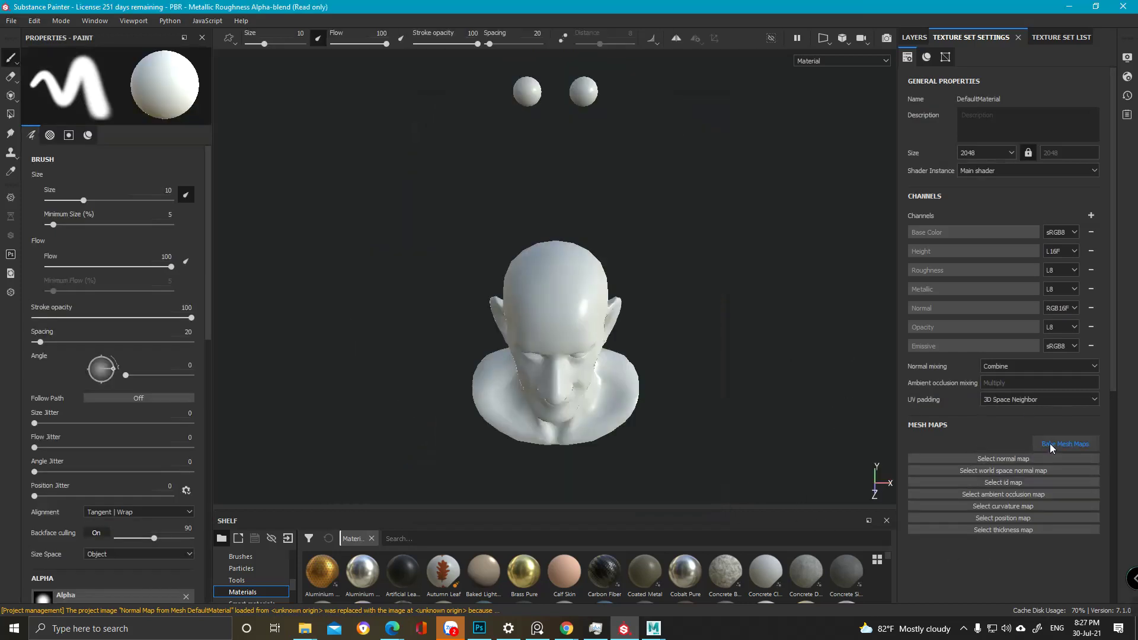
- Set up the mesh map bake with only the Normal map enabled and an output size of 2048
left_click(1052, 444)
left_click(374, 235)
left_click(376, 251)
left_click(377, 284)
left_click(377, 301)
left_click(376, 317)
left_click(377, 268)
left_click(559, 151)
left_click(569, 210)
- Add Eye_bake.obj and High.obj as the high definition meshes for the bake
left_click(751, 239)
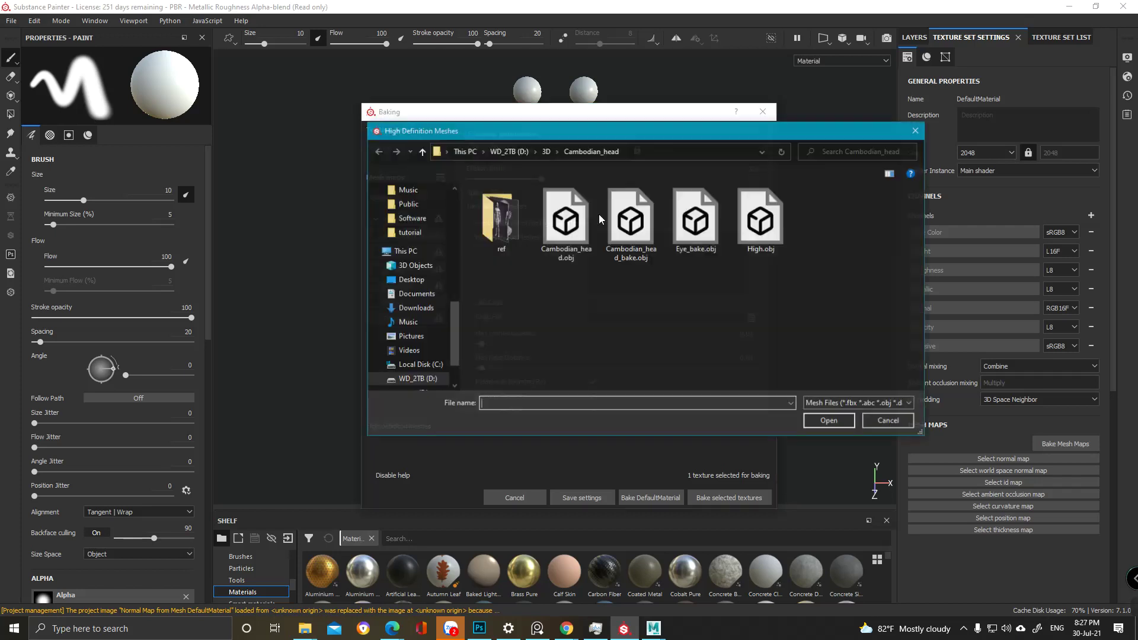
left_click(695, 240)
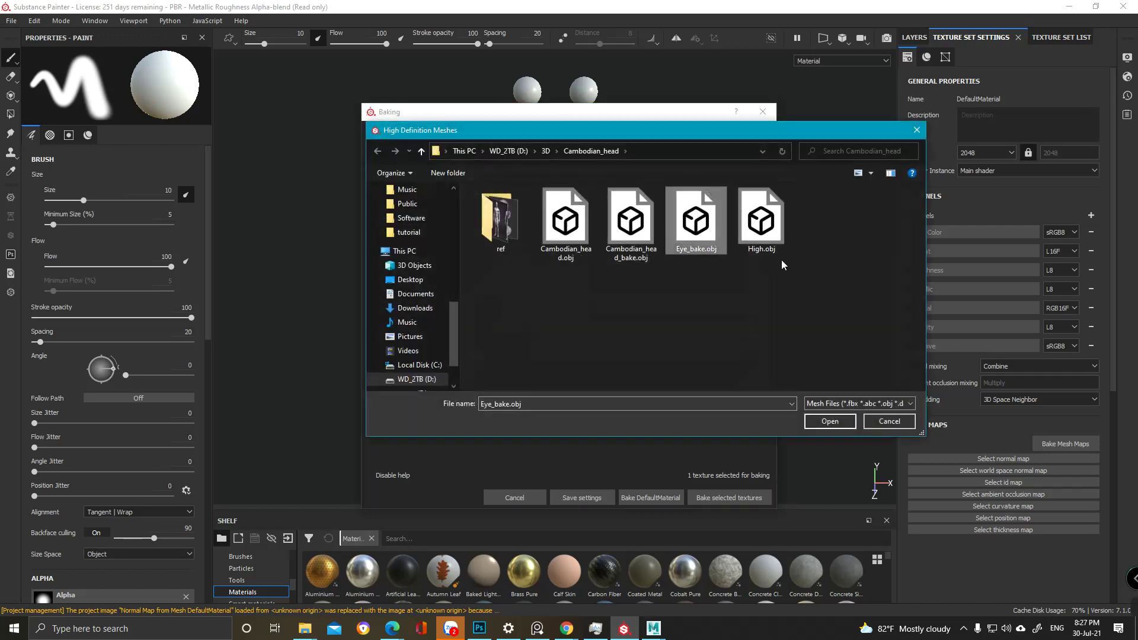
left_click(772, 238, "ctrl")
left_click(830, 420)
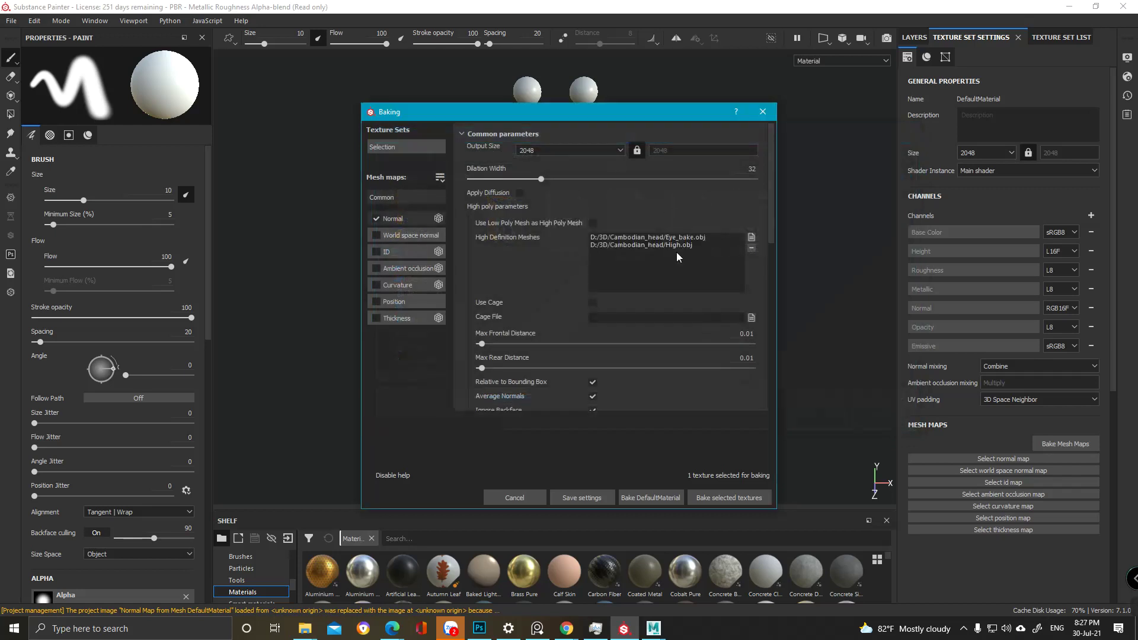
- Set Max Frontal Distance to 0.087 and Max Rear Distance to 0.059, and bake the normal map
left_click_drag(482, 344, 495, 368)
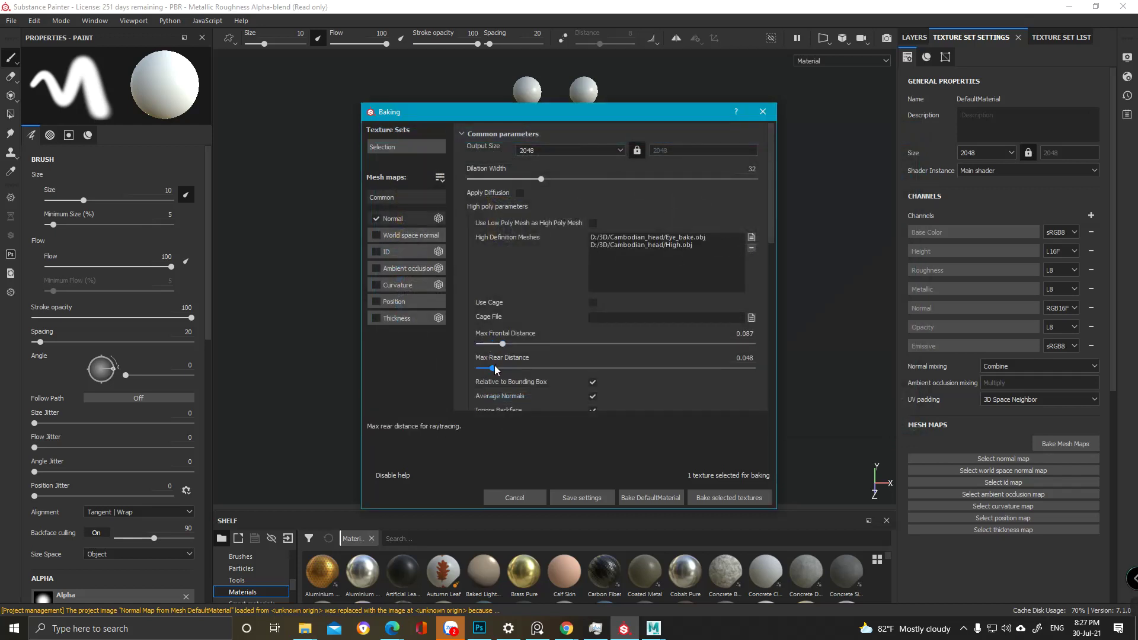
scroll(588, 274, "down", 2)
scroll(563, 264, "down", 1)
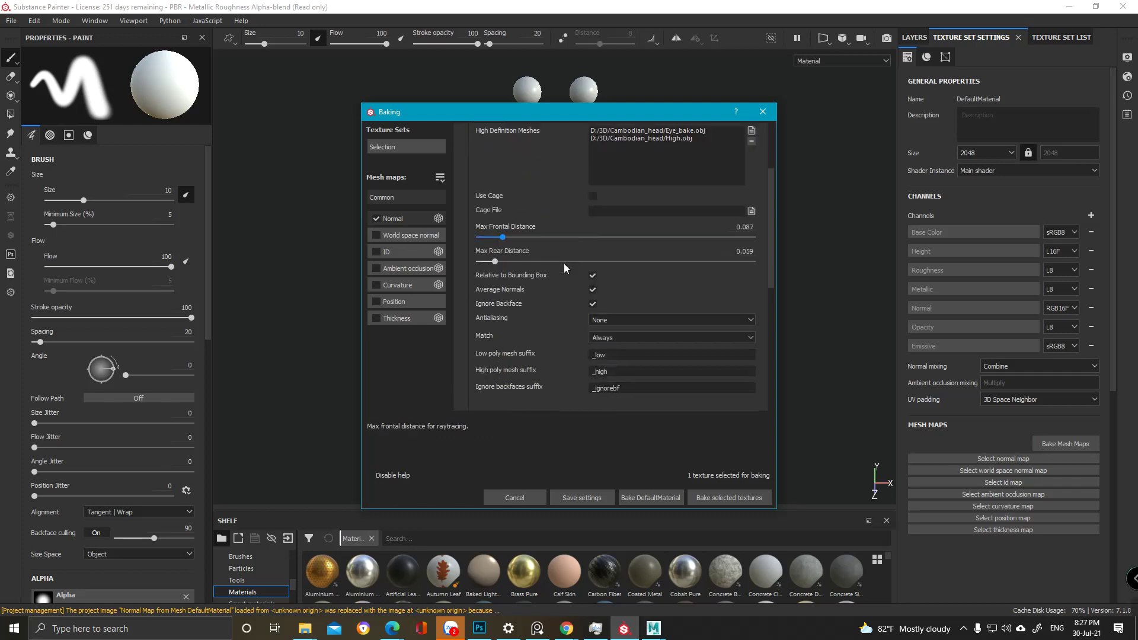
left_click(728, 496)
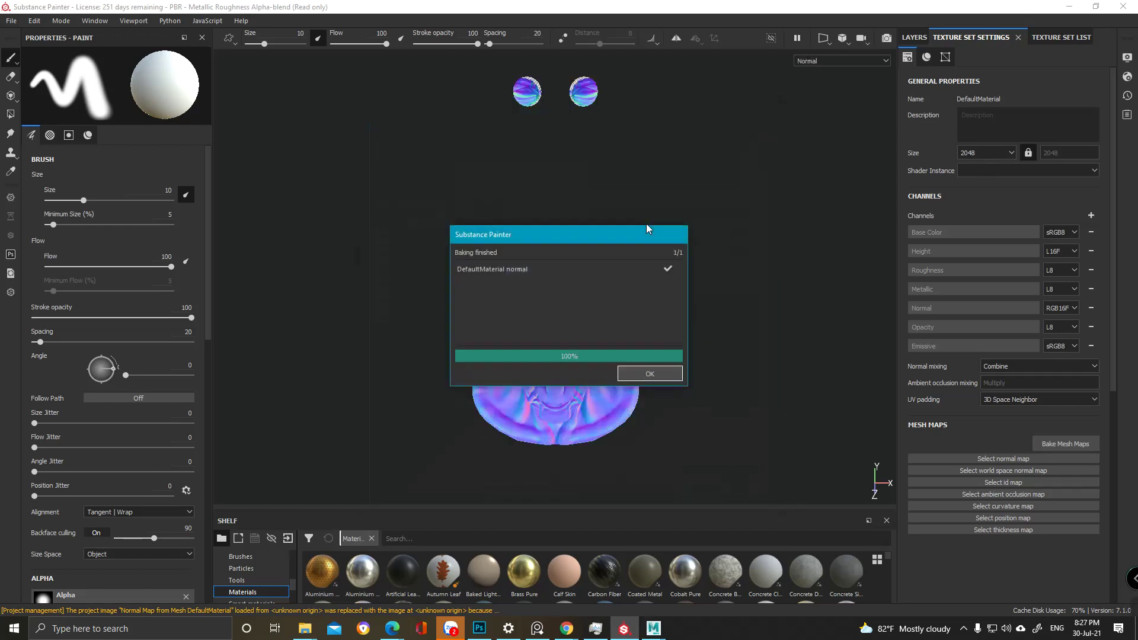
left_click(656, 372)
- Examine the baked normal map on the raised eyeballs and the head from several angles
left_click_drag(584, 195, 564, 355, "alt")
middle_click_drag(564, 356, 549, 269, "alt")
left_click_drag(549, 269, 569, 336, "alt")
right_click_drag(569, 335, 645, 330, "alt")
mouse_move(646, 330)
left_mouse_down("alt")
mouse_move(495, 293)
mouse_move(612, 373)
mouse_move(511, 340)
mouse_move(693, 366)
mouse_move(559, 332)
mouse_move(675, 339)
mouse_move(690, 297)
mouse_move(583, 322)
left_mouse_up("alt")
middle_click_drag(569, 337, 584, 18, "alt")
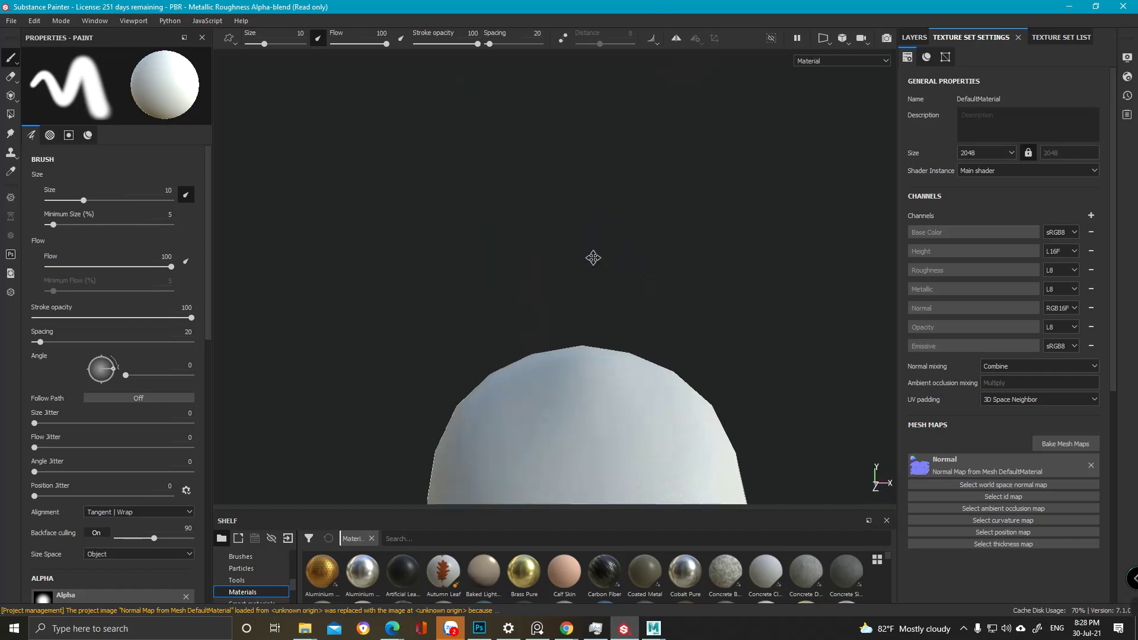
left_click_drag(590, 379, 573, 249, "alt")
right_click_drag(574, 249, 315, 123, "alt")
middle_click_drag(604, 347, 608, 451, "alt")
left_click_drag(558, 319, 589, 341, "alt")
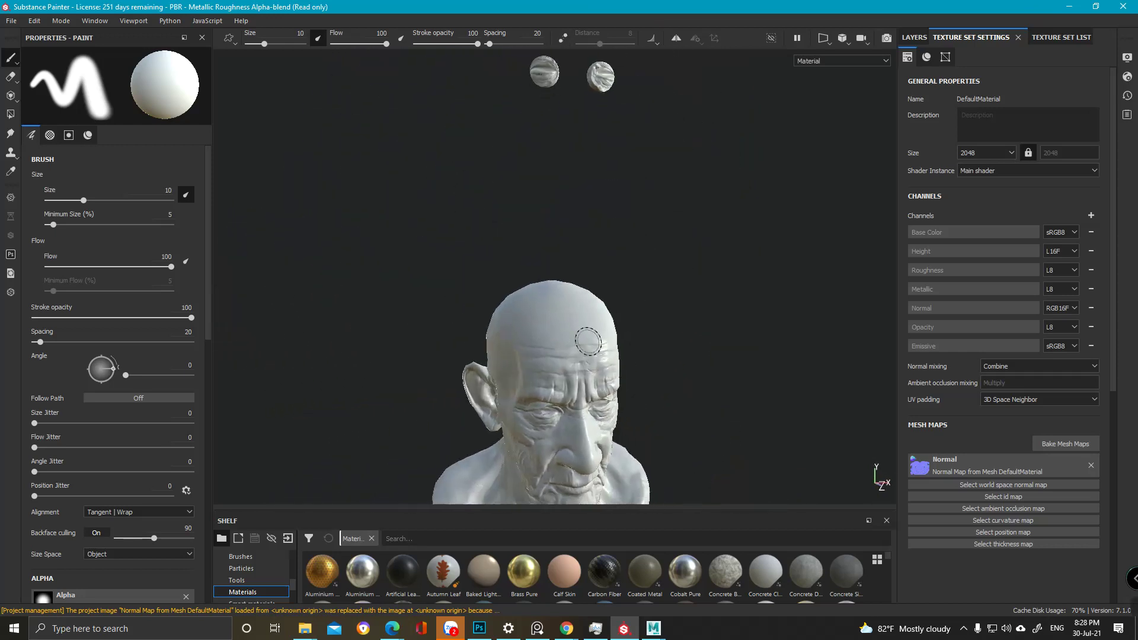
middle_click_drag(545, 257, 541, 346, "alt")
mouse_move(541, 345)
left_mouse_down("alt")
mouse_move(549, 330)
mouse_move(531, 340)
mouse_move(571, 357)
mouse_move(798, 374)
mouse_move(537, 315)
mouse_move(447, 314)
mouse_move(510, 348)
mouse_move(599, 361)
mouse_move(618, 346)
mouse_move(602, 336)
mouse_move(643, 337)
mouse_move(513, 261)
mouse_move(539, 305)
mouse_move(610, 330)
mouse_move(541, 346)
mouse_move(592, 285)
left_mouse_up("alt")
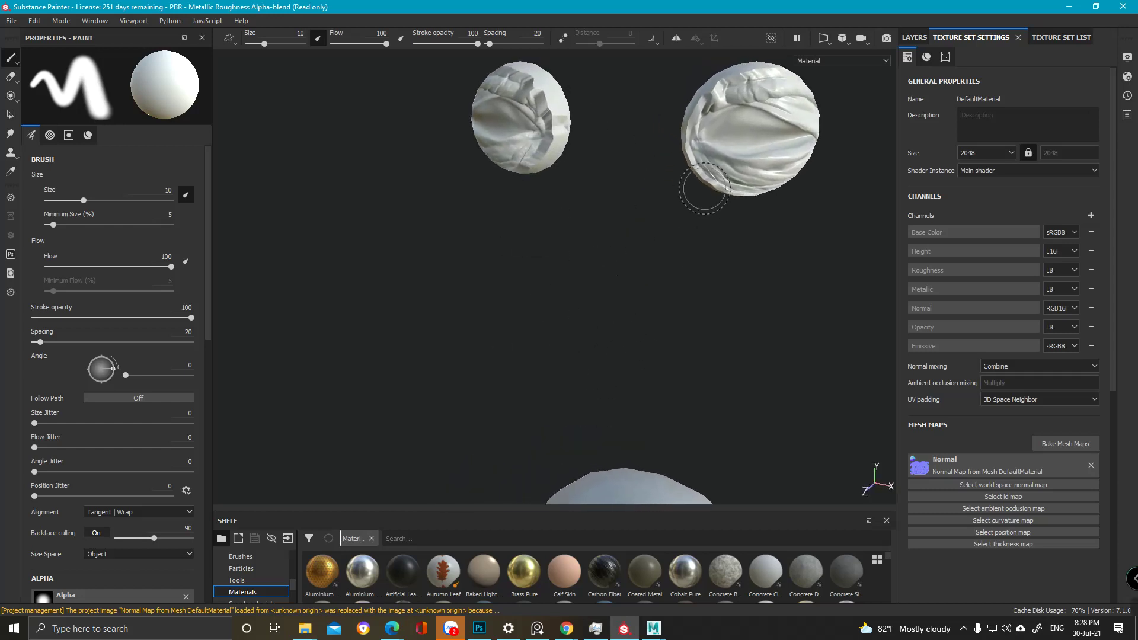
left_click_drag(747, 172, 695, 223, "alt")
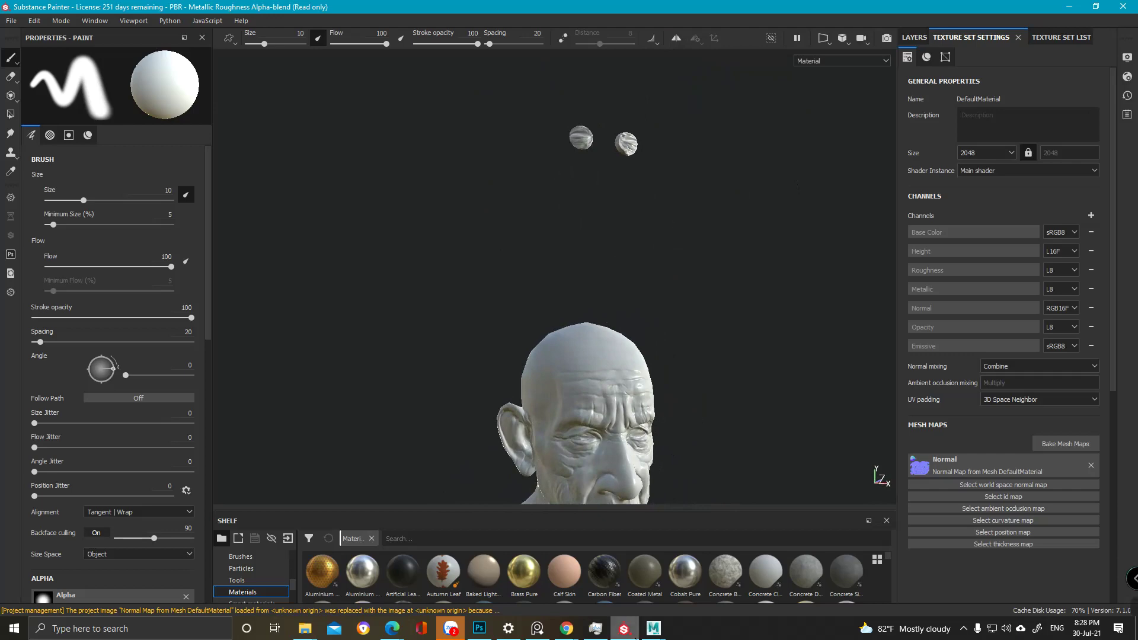
- Switch to Maya, unhide _ZBrushPolyMesh3D, and combine it with eyes_bake into one mesh
left_click(682, 551)
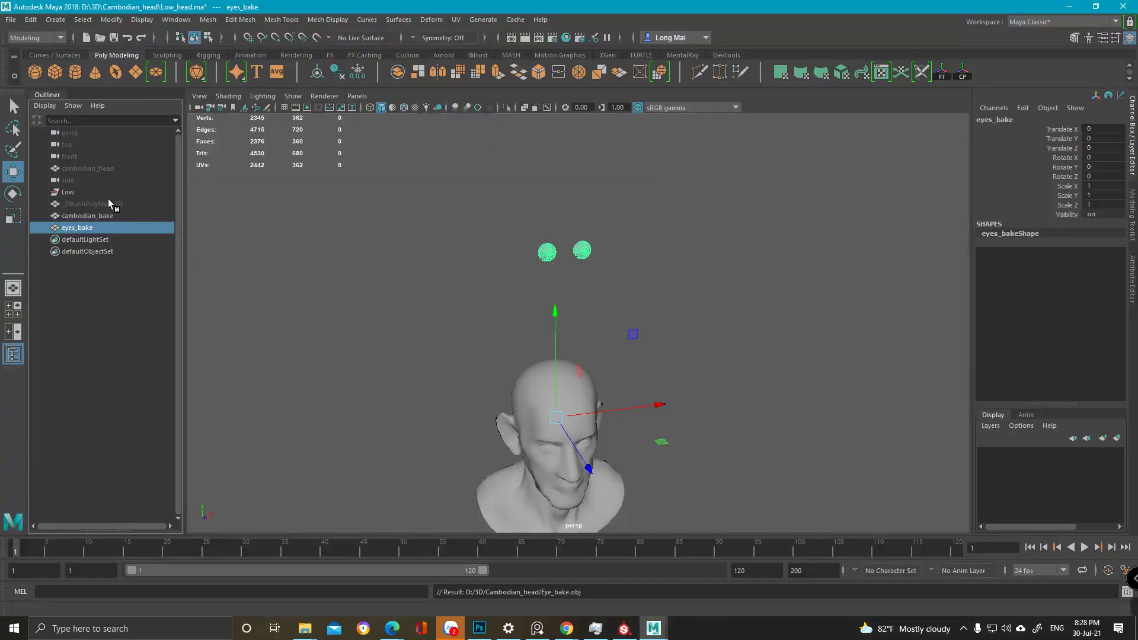
left_click(109, 203)
key("h")
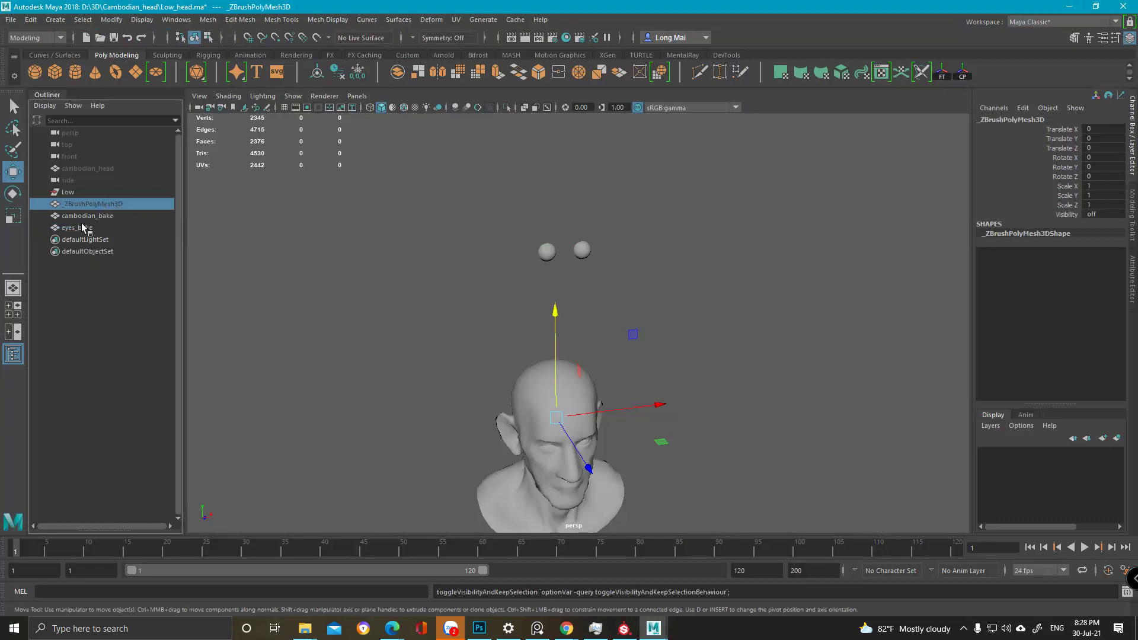
key("h")
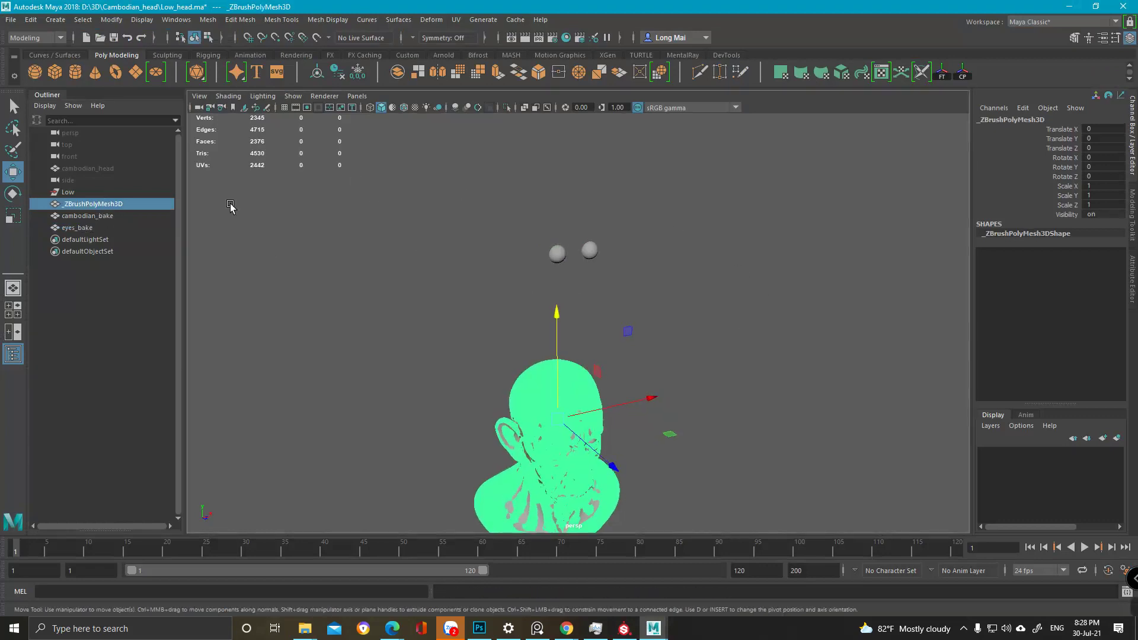
left_click(93, 227, "ctrl")
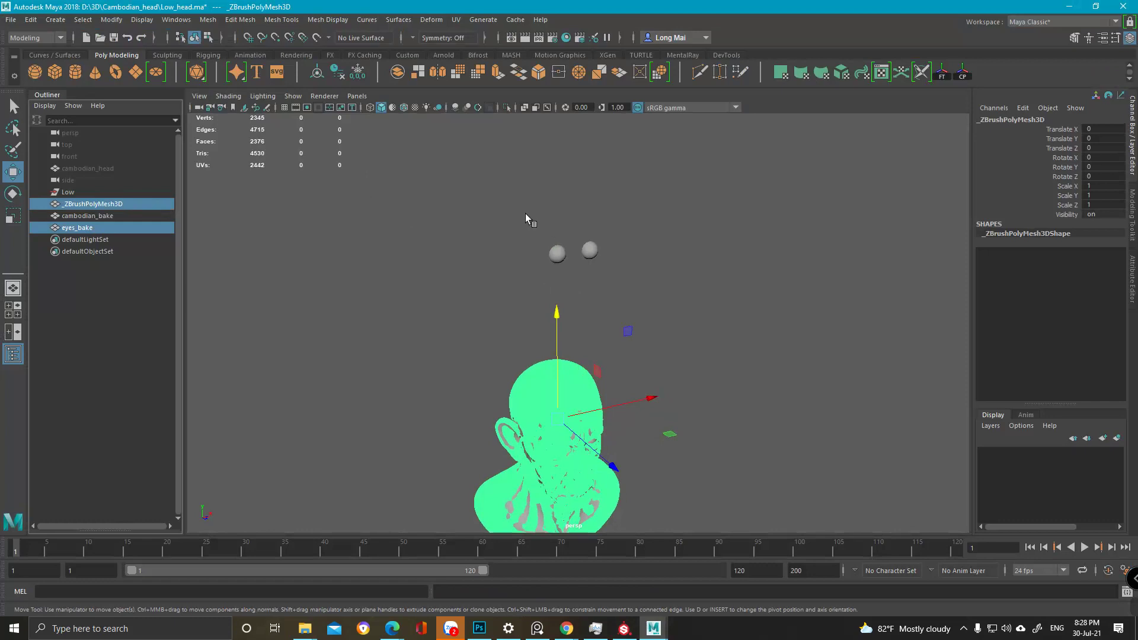
right_click_drag(745, 228, 747, 445, "shift")
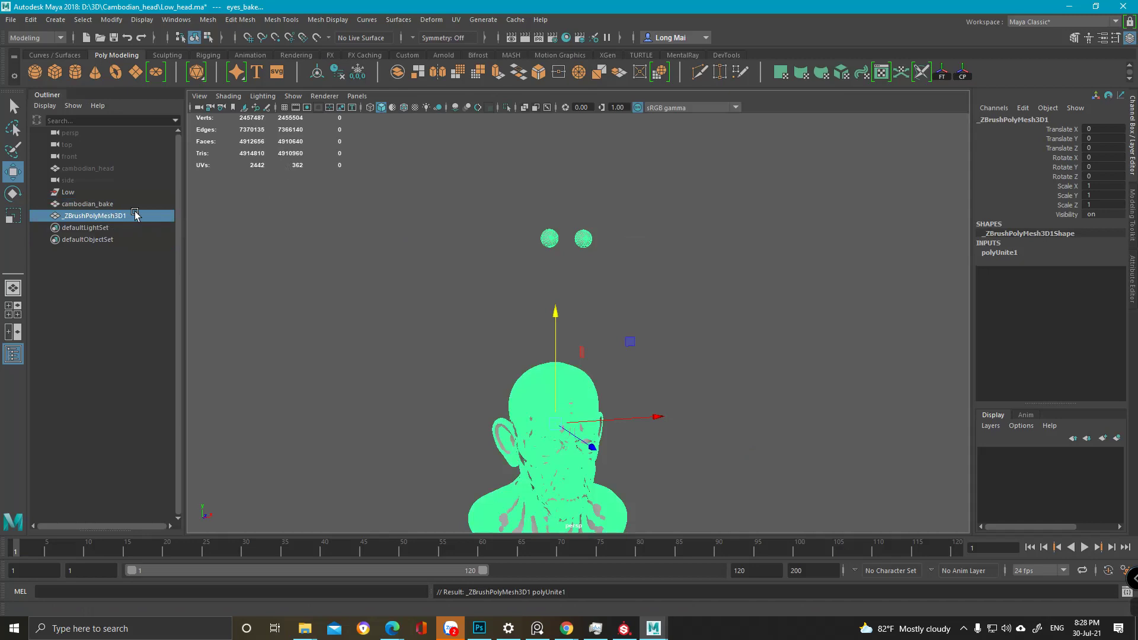
- Rename the combined high-poly head and eyeballs mesh as High
double_click(135, 215)
type("High")
key("Return")
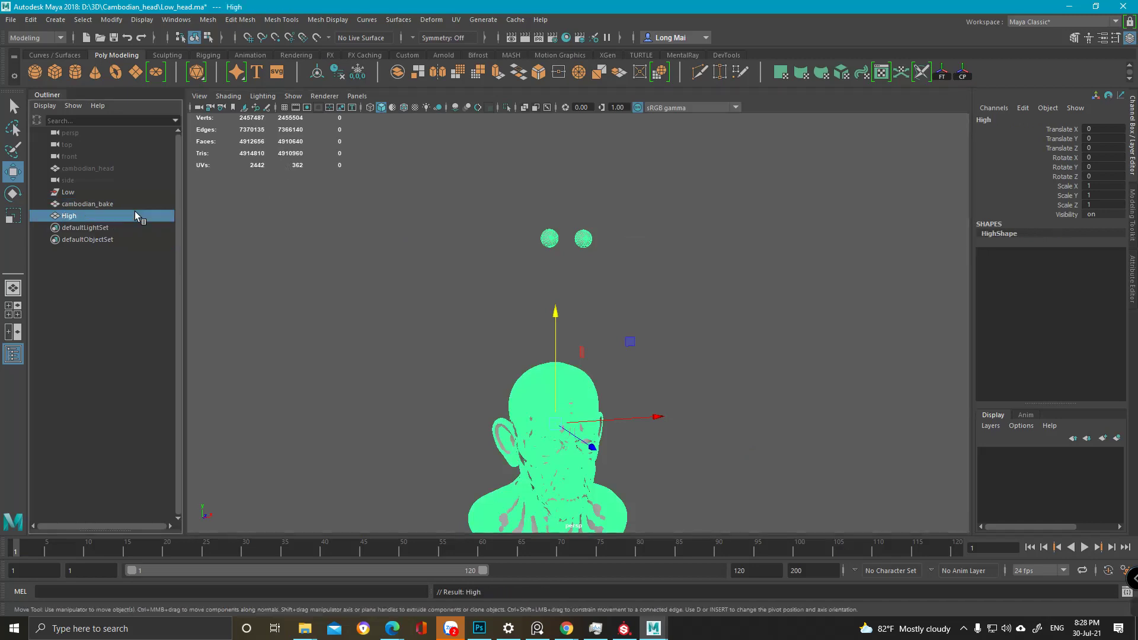
- Export the selected High mesh over the existing High.obj in D:\3D\Cambodian_head, replacing that file
left_click(8, 19)
left_click(90, 173)
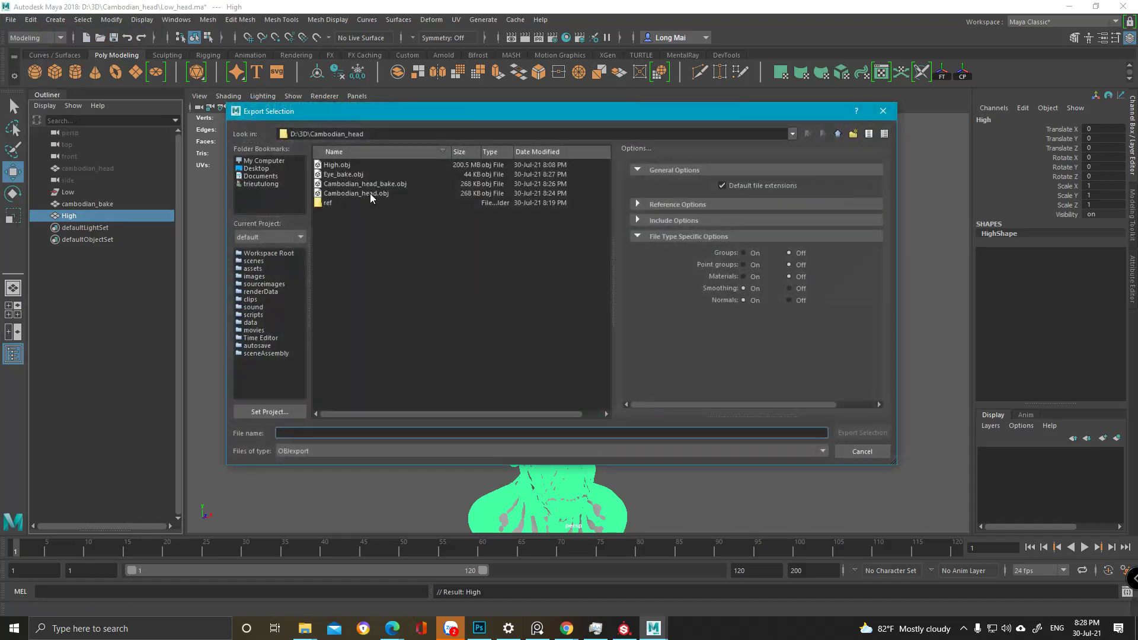
double_click(338, 165)
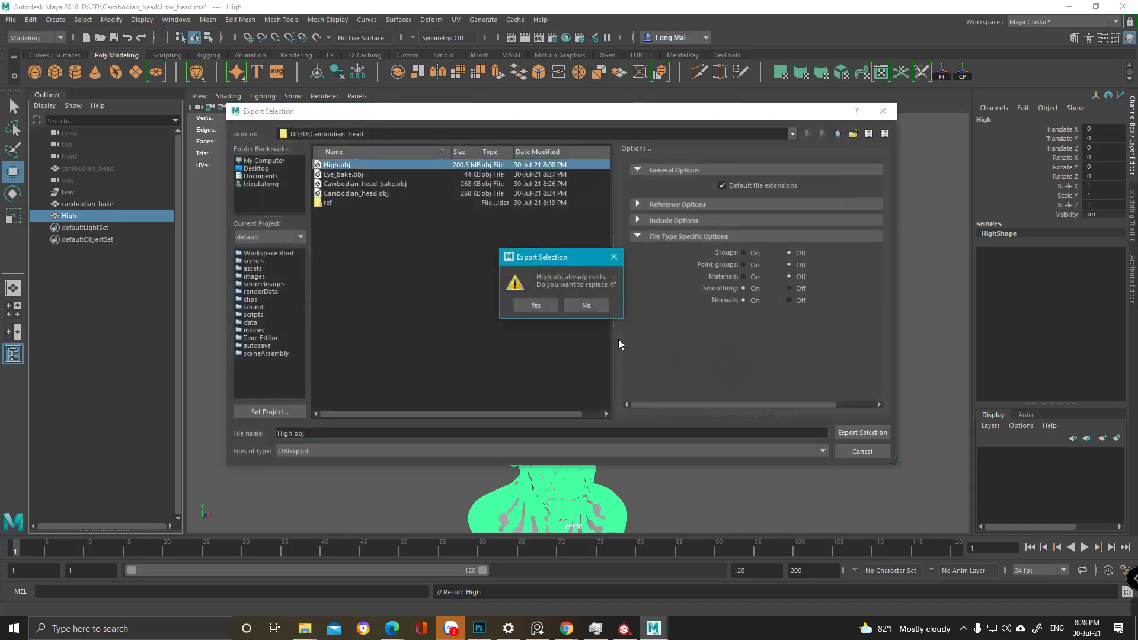
left_click(536, 306)
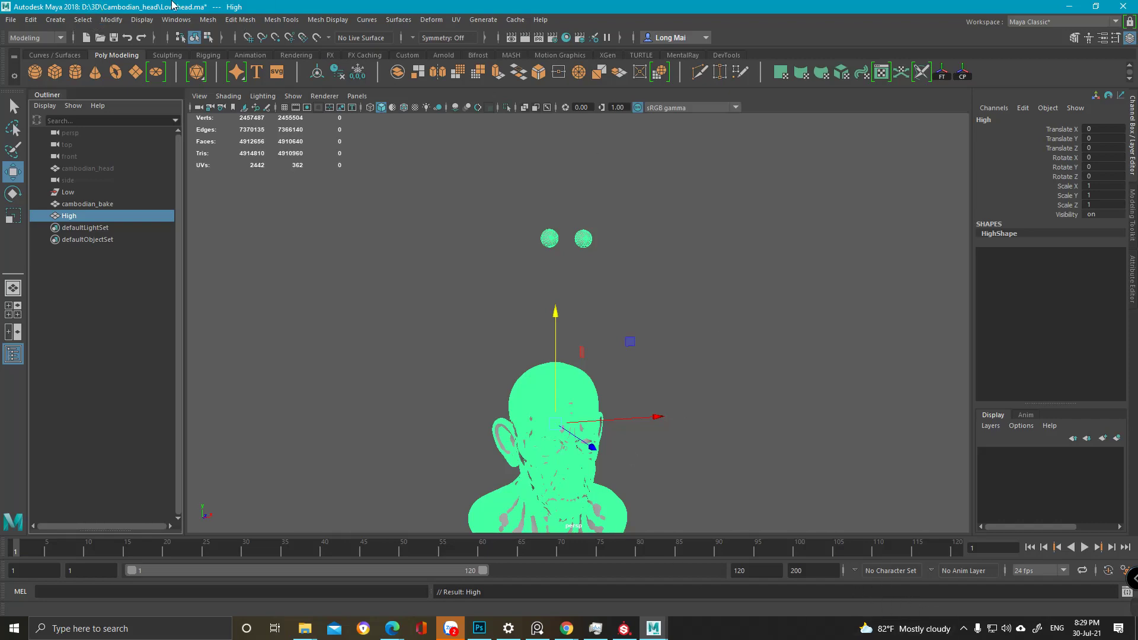
key("alt+f")
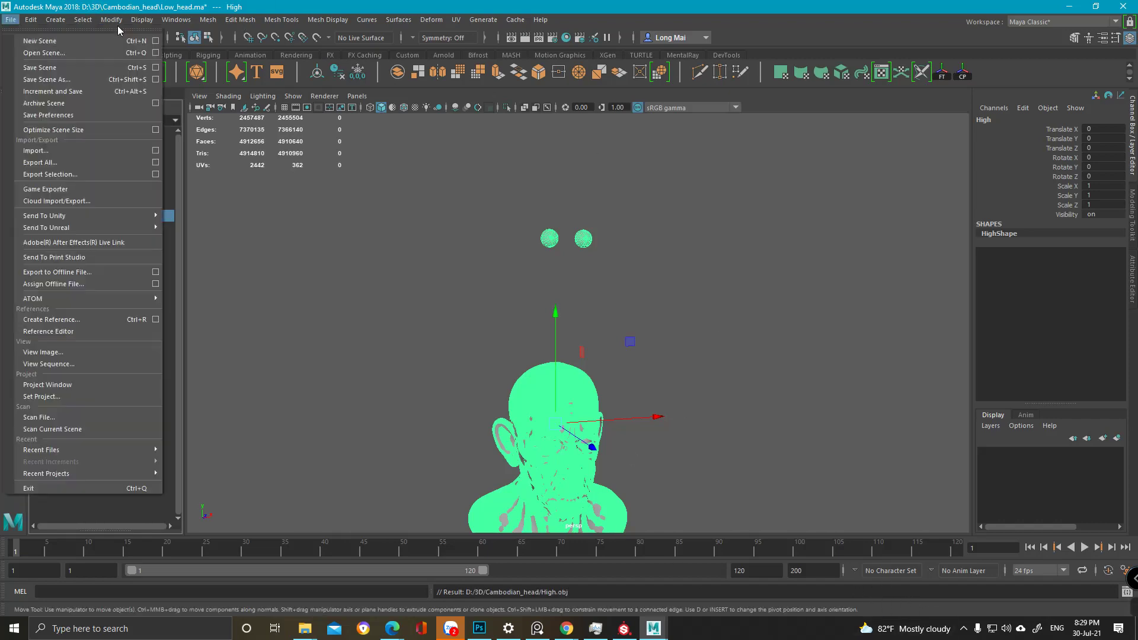
- Switch to Substance Painter, remove Eye_bake.obj from the bake's high definition meshes, and try to bake the normal map with High.obj only
left_click(624, 629)
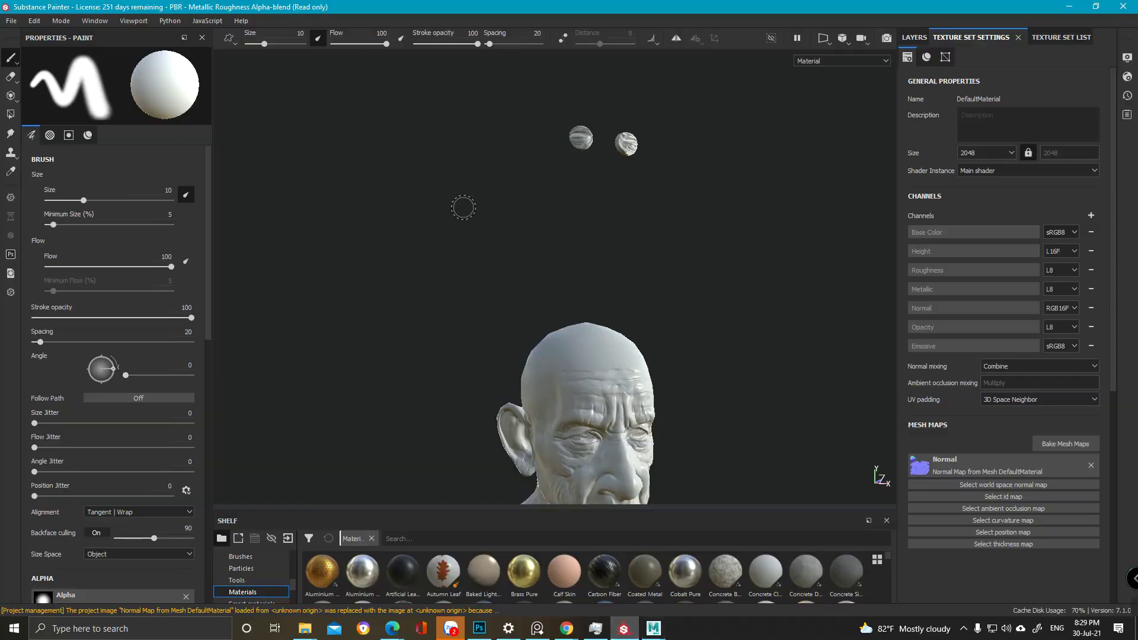
left_click(1065, 444)
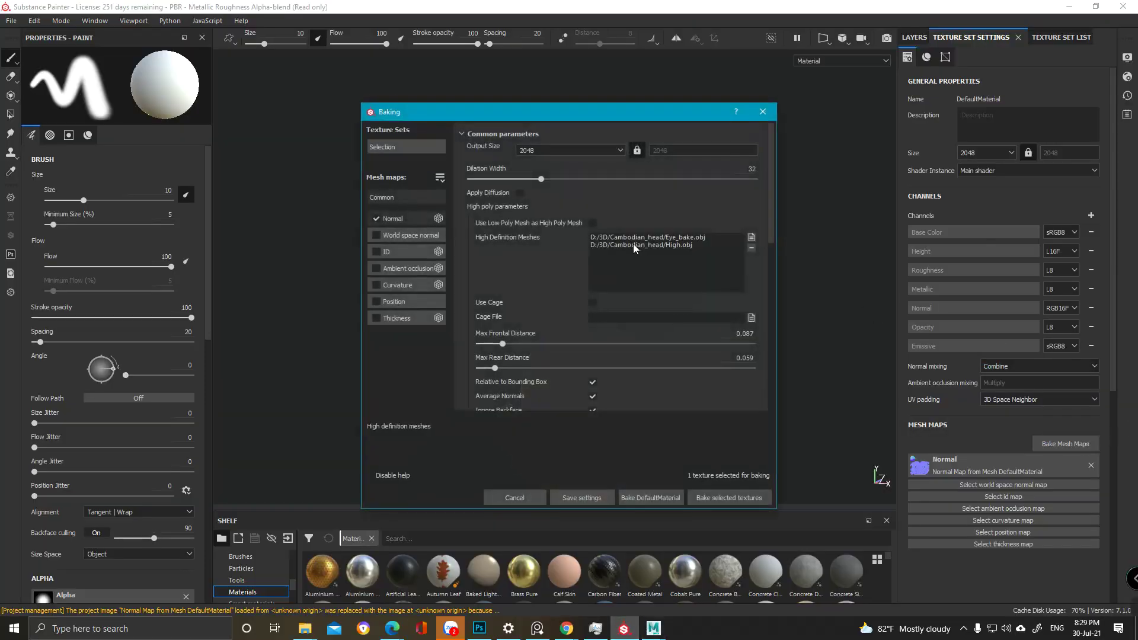
left_click(620, 237)
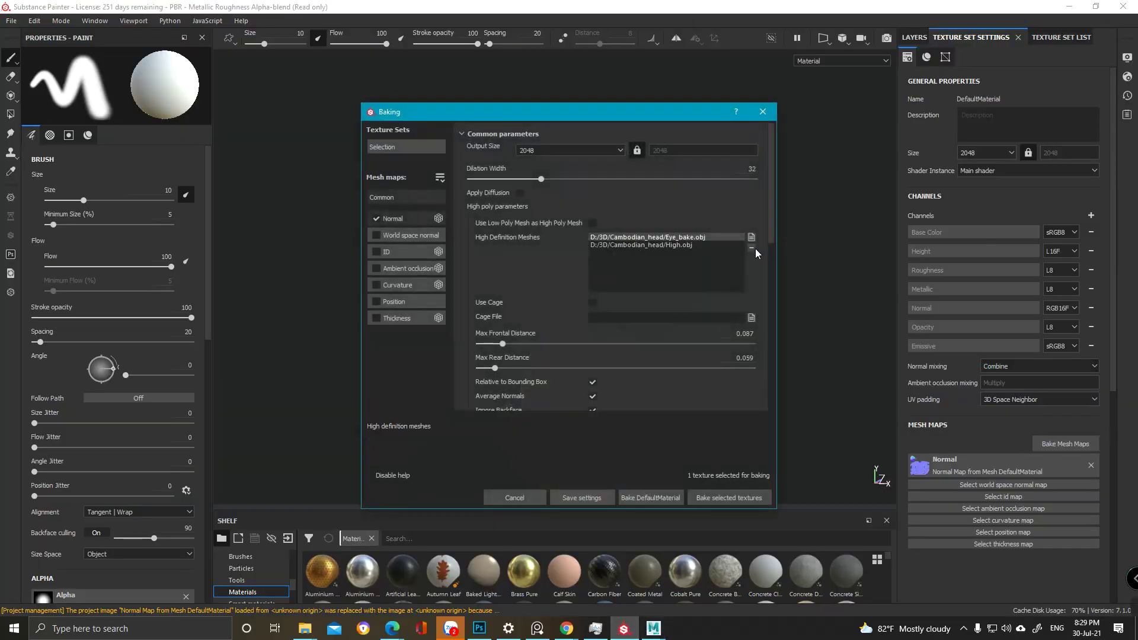
left_click(752, 247)
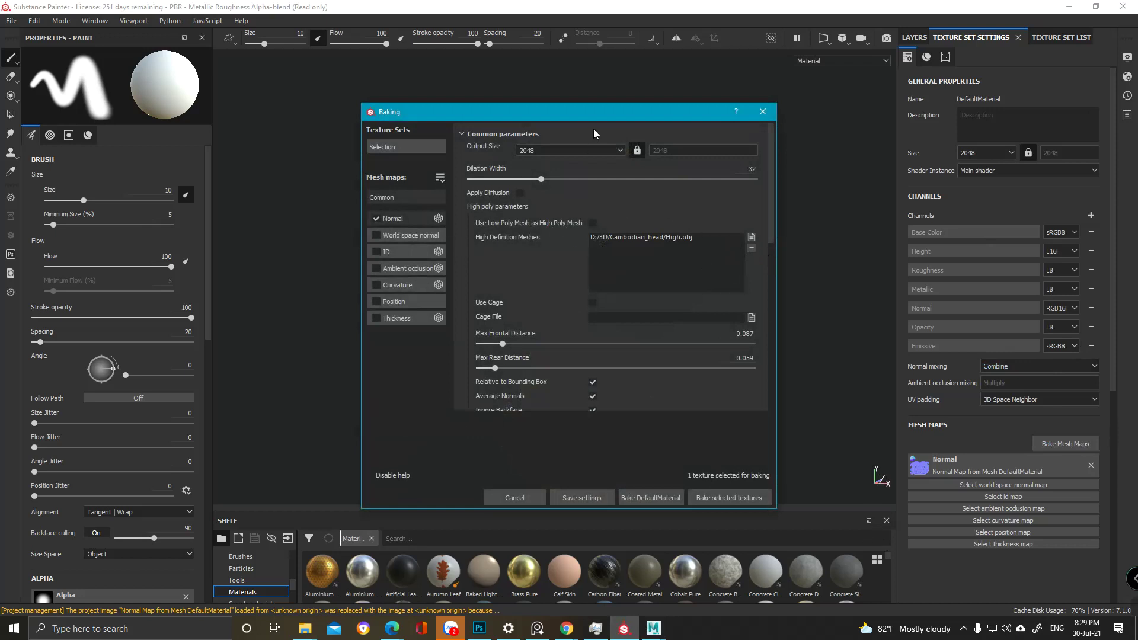
left_click(729, 498)
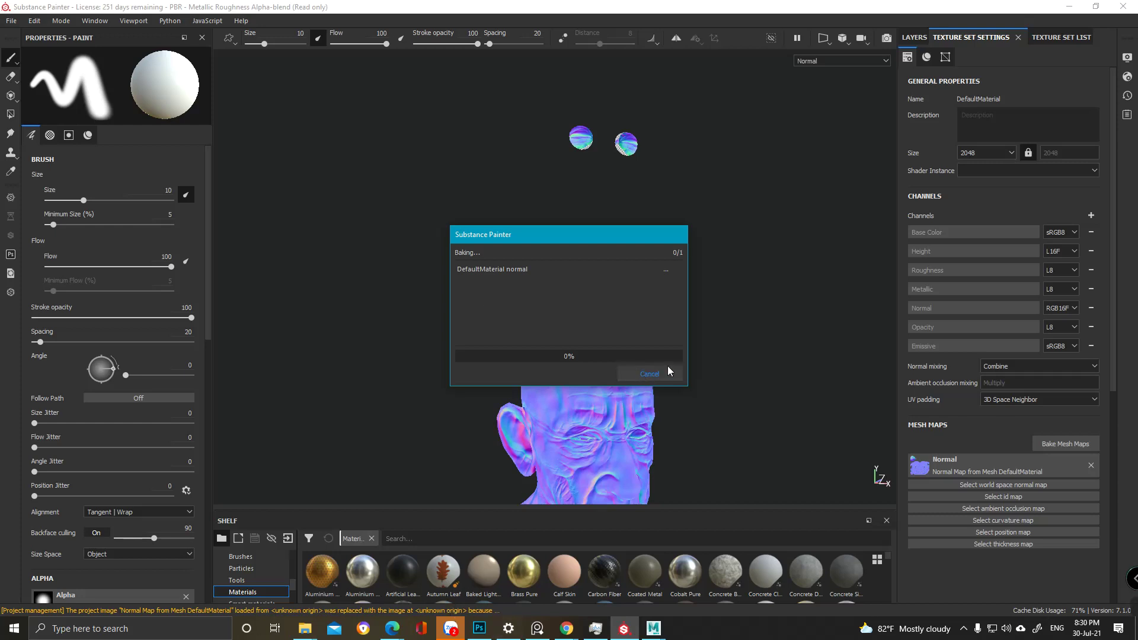
left_click(644, 374)
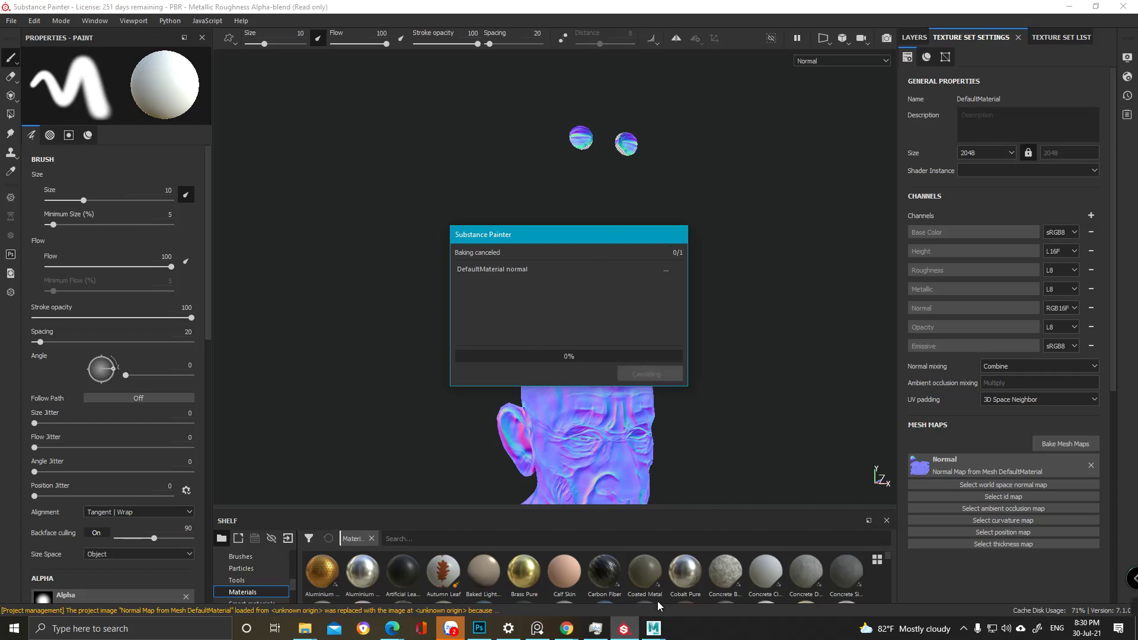
mouse_move(653, 627)
left_click(741, 575)
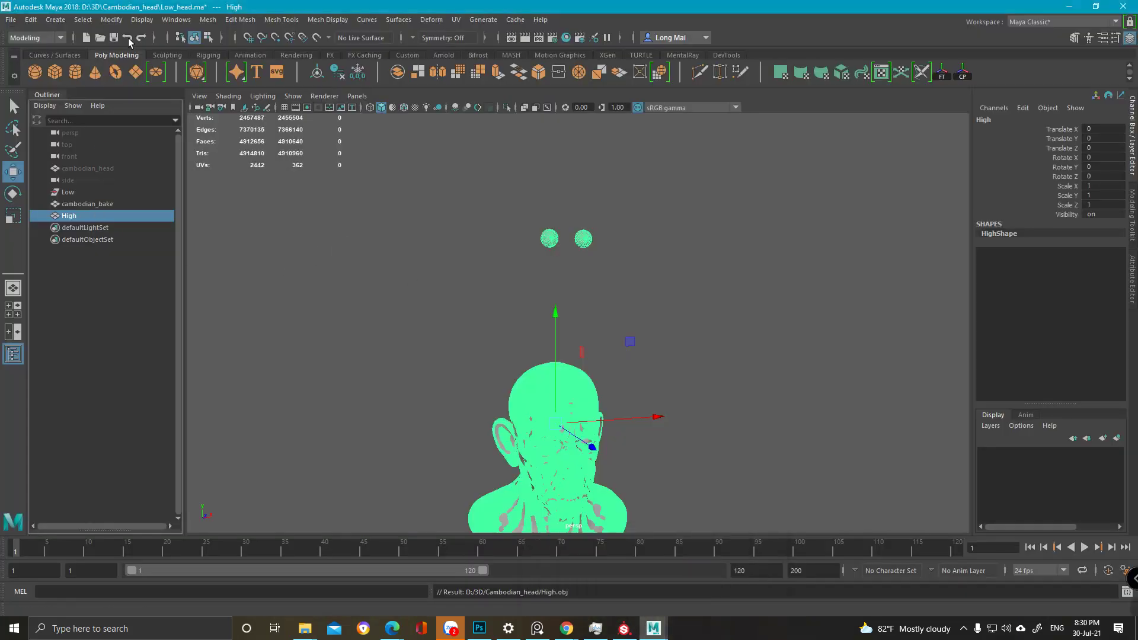
left_click(176, 20)
left_click(1067, 8)
left_click(1069, 6)
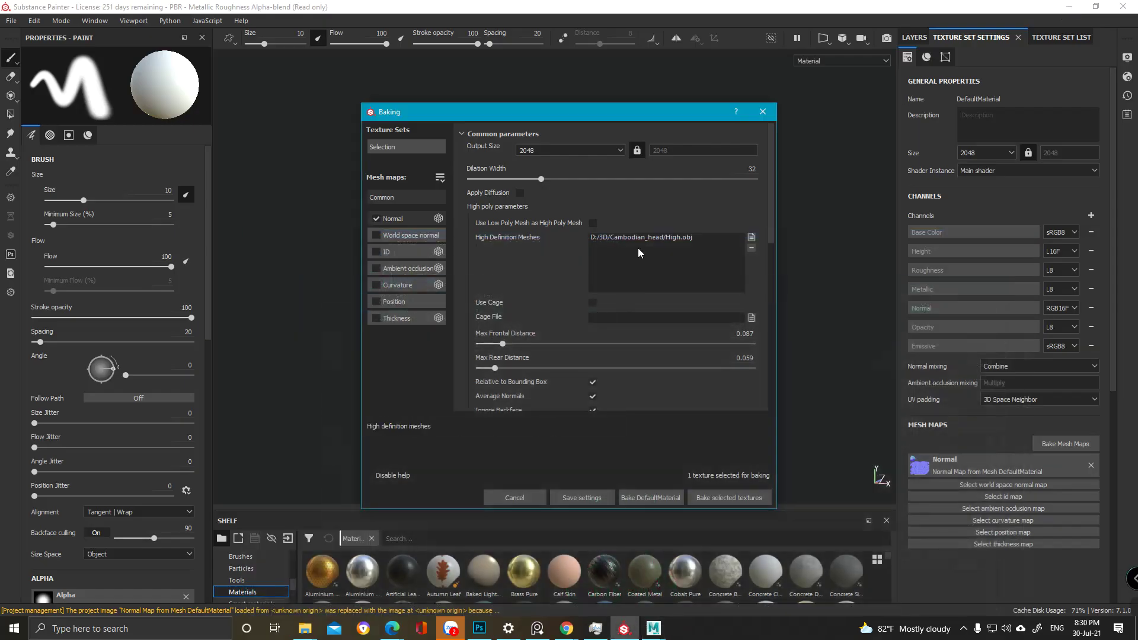
left_click(763, 111)
- Create a new project from Cambodian_head_bake.obj with a document resolution of 2048
left_click(11, 21)
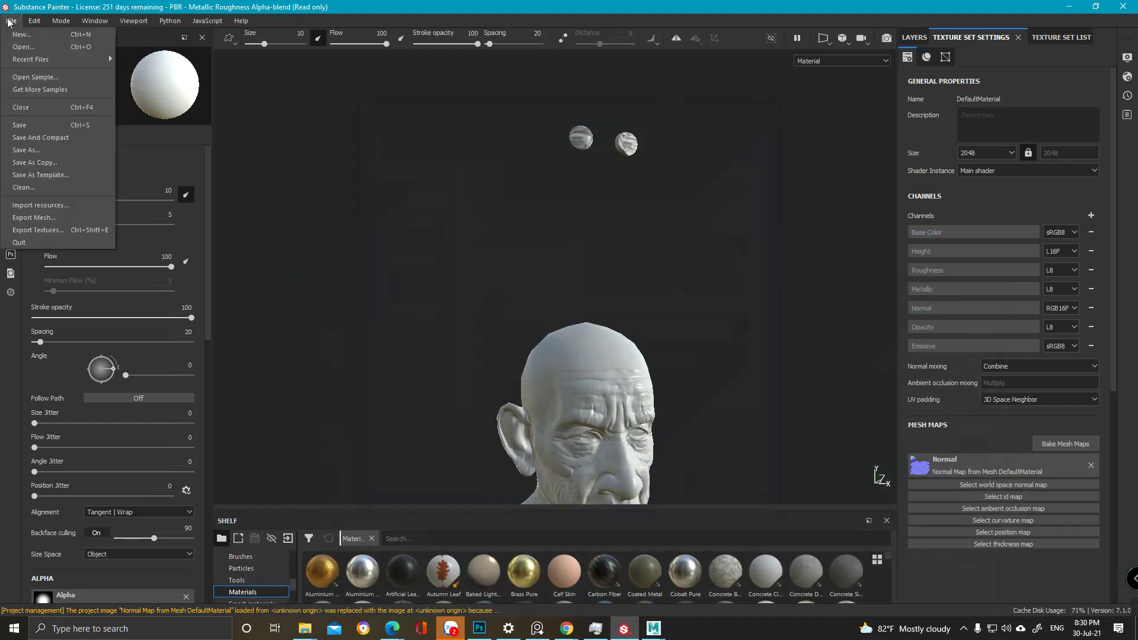
left_click(22, 35)
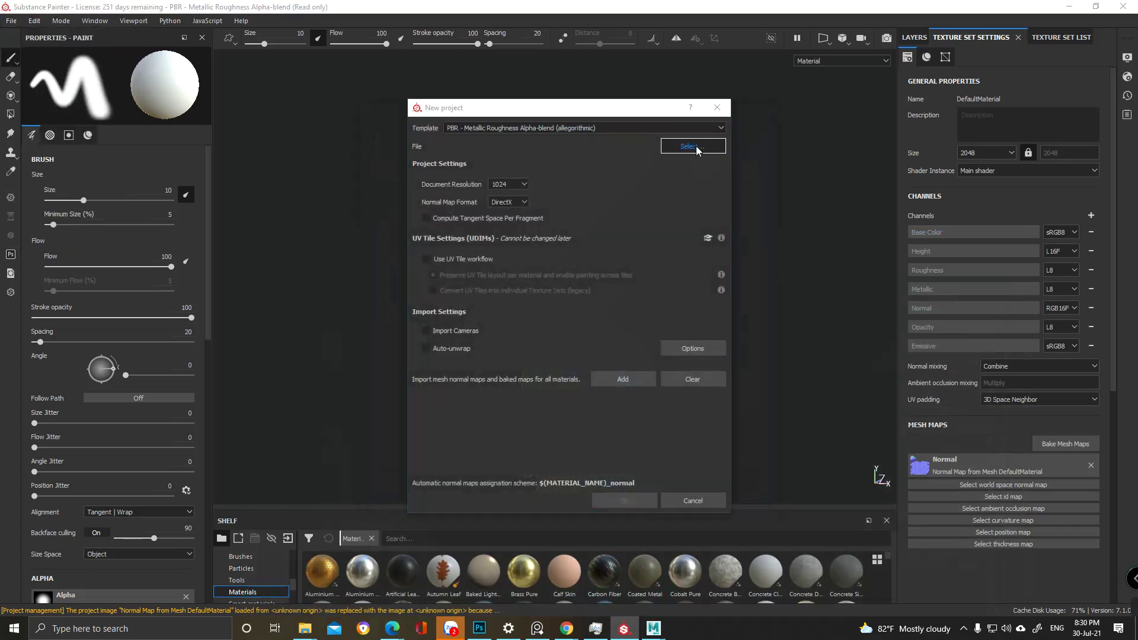
left_click(698, 148)
double_click(705, 224)
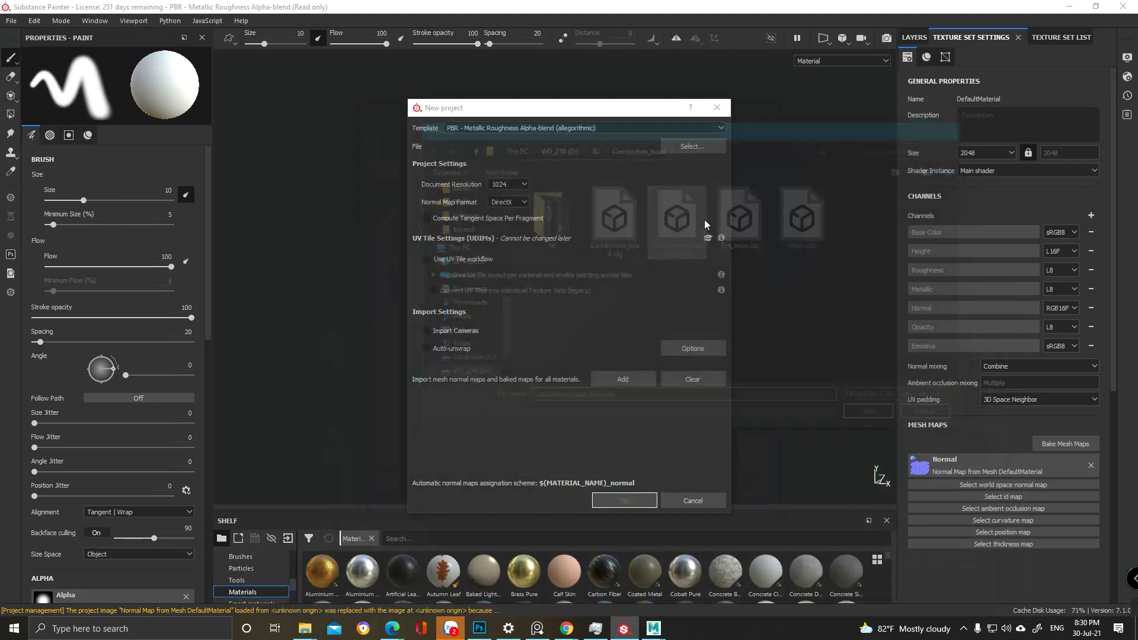
left_click(507, 184)
left_click(504, 229)
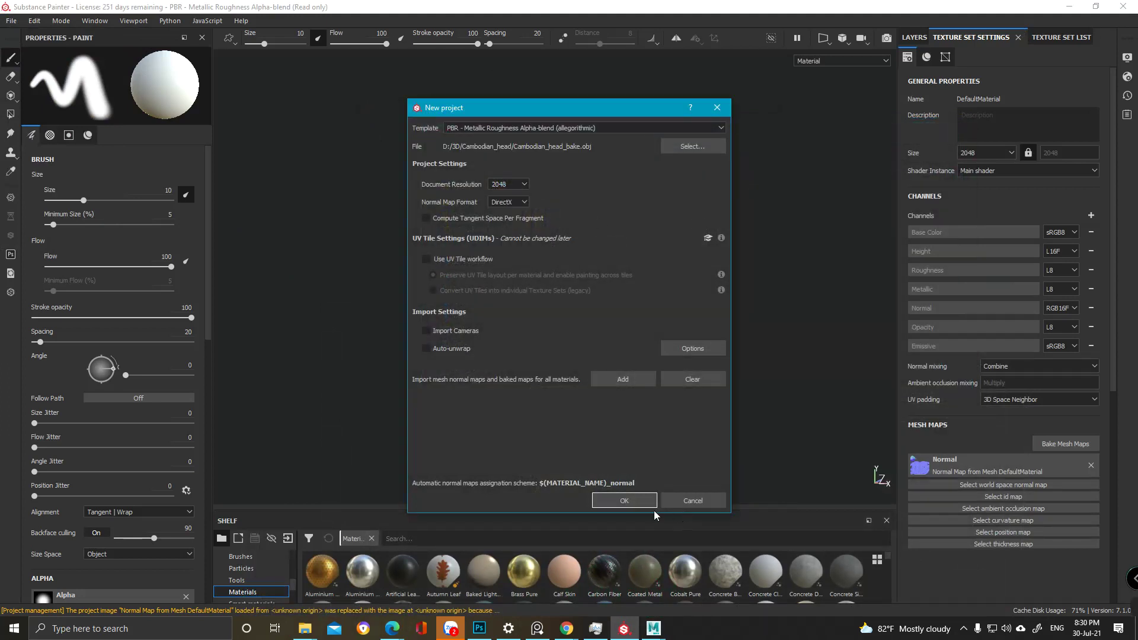
left_click(624, 501)
left_click(534, 333)
- Set up baking for only the normal map at 2048 output size, with High.obj as the high definition mesh
left_click(1065, 444)
left_click(376, 252)
left_click(376, 269)
left_click(376, 285)
left_click(376, 302)
left_click(376, 318)
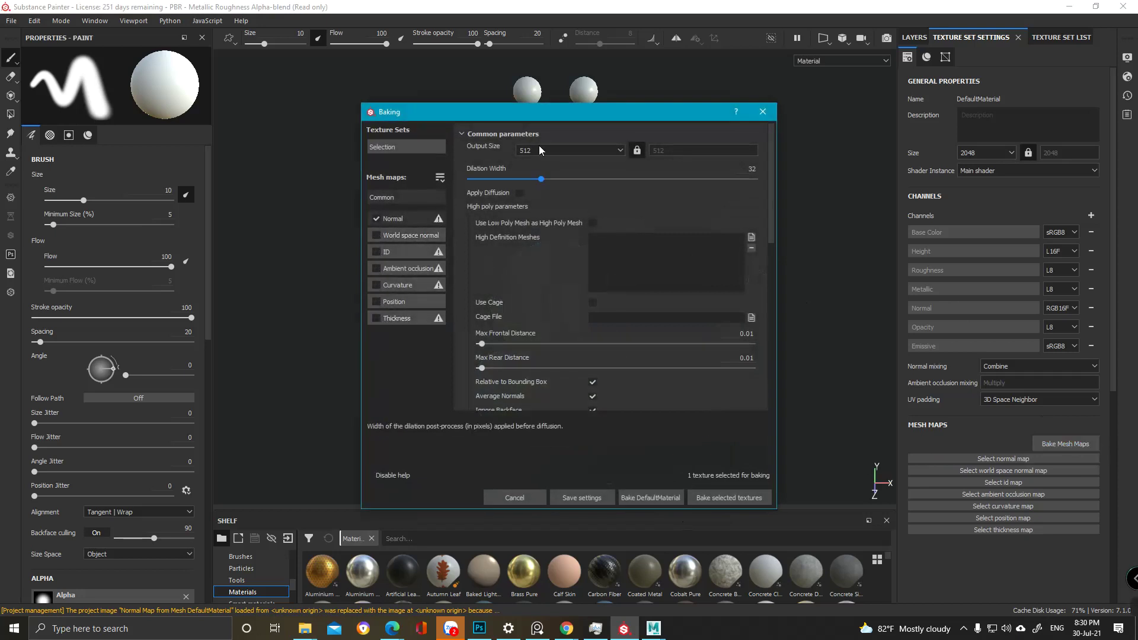
left_click(540, 148)
left_click(538, 208)
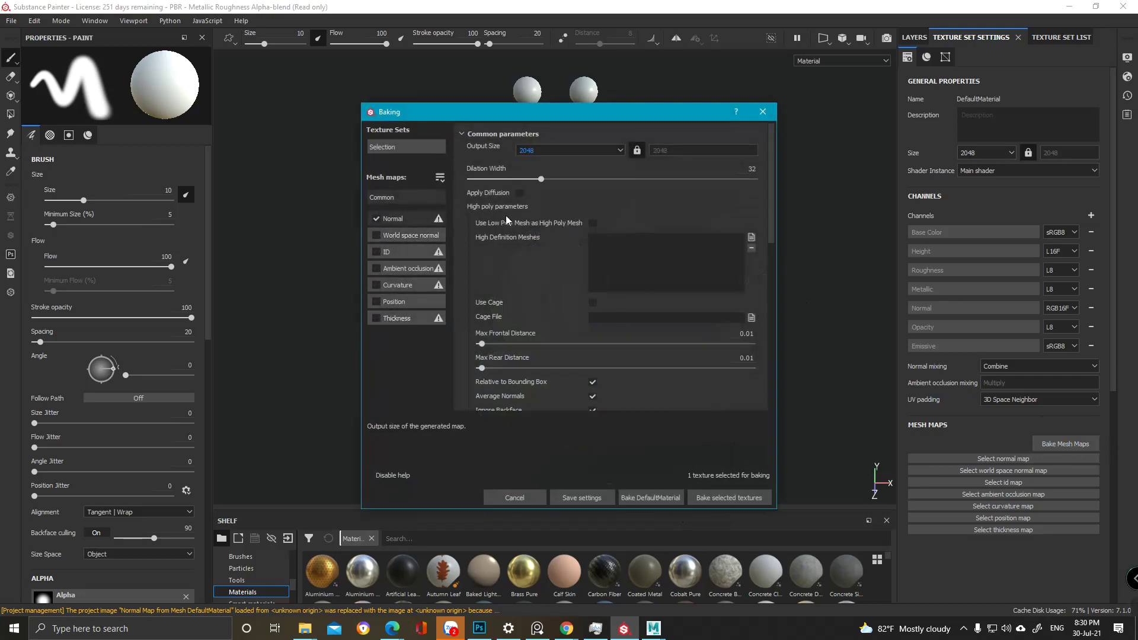
left_click(751, 237)
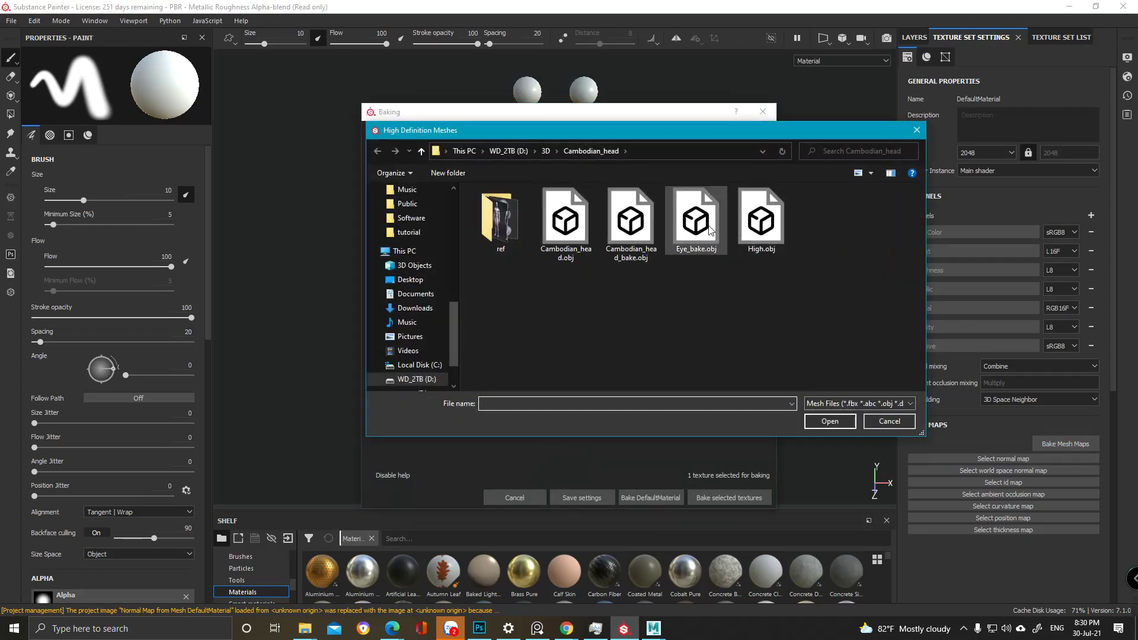
double_click(761, 222)
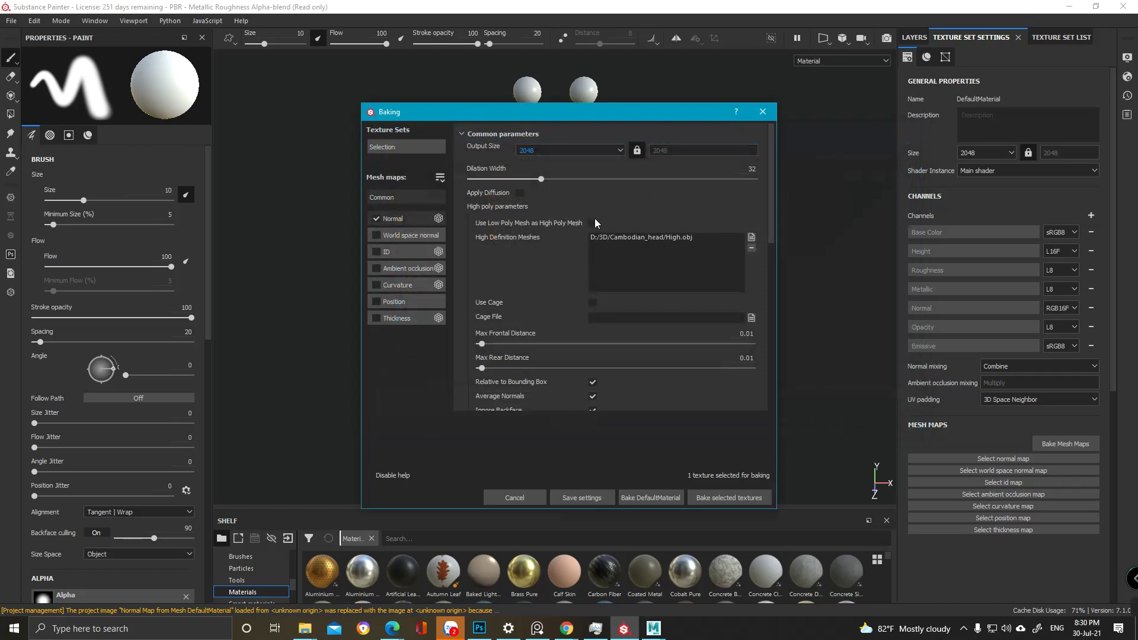
- Bake the normal map with Max Frontal Distance 0.078 and Max Rear Distance 0.057
mouse_move(484, 346)
left_mouse_down()
mouse_move(494, 368)
mouse_move(500, 346)
left_mouse_up()
left_click(714, 497)
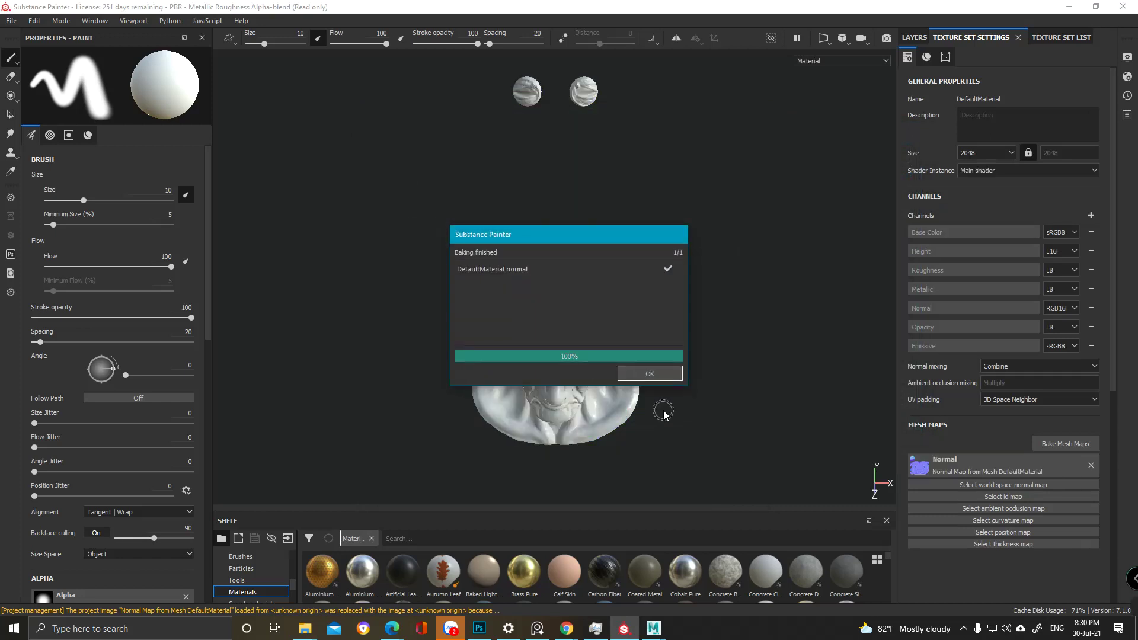
left_click(650, 374)
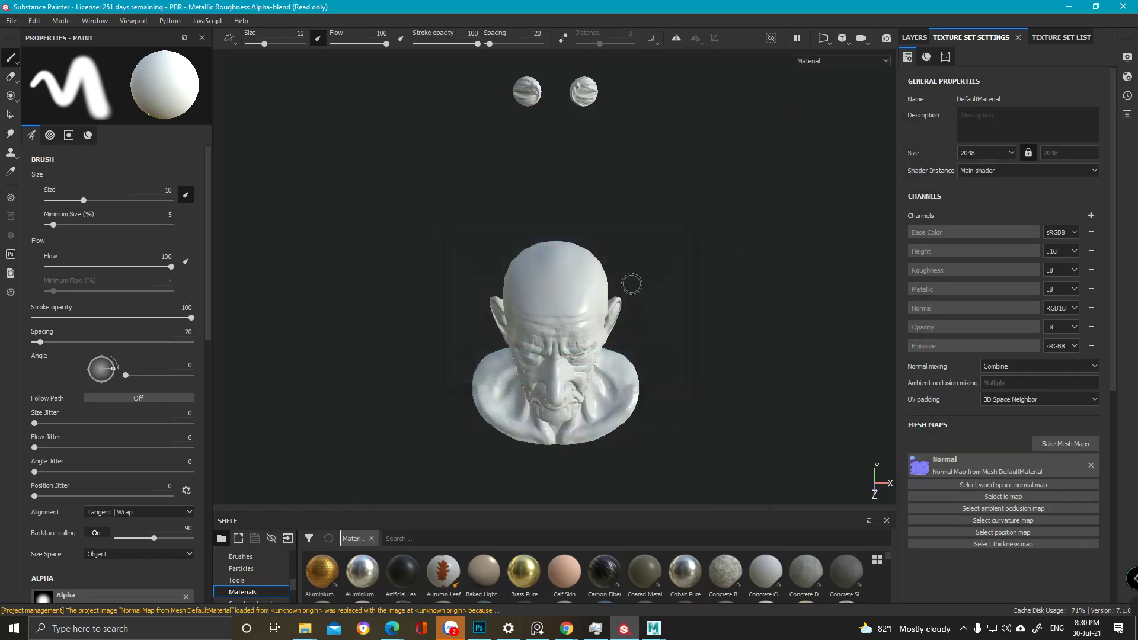
- Examine the baked normal detail on the raised eyeballs and the head from several angles
middle_click_drag(608, 190, 618, 346, "alt")
left_click_drag(530, 244, 584, 239, "alt")
right_click_drag(584, 239, 700, 460, "alt")
middle_click_drag(521, 208, 539, 393, "alt")
right_click_drag(538, 393, 579, 393, "alt")
left_click_drag(579, 393, 509, 336, "alt")
middle_click_drag(541, 389, 610, 222, "alt")
left_click_drag(610, 222, 743, 225, "alt")
right_click_drag(740, 237, 440, 239, "alt")
middle_click_drag(439, 240, 438, 279, "alt")
mouse_move(437, 279)
left_mouse_down("alt")
mouse_move(528, 277)
mouse_move(523, 290)
mouse_move(439, 310)
mouse_move(468, 277)
mouse_move(569, 262)
mouse_move(645, 279)
mouse_move(635, 328)
mouse_move(757, 373)
mouse_move(642, 368)
mouse_move(616, 321)
left_mouse_up("alt")
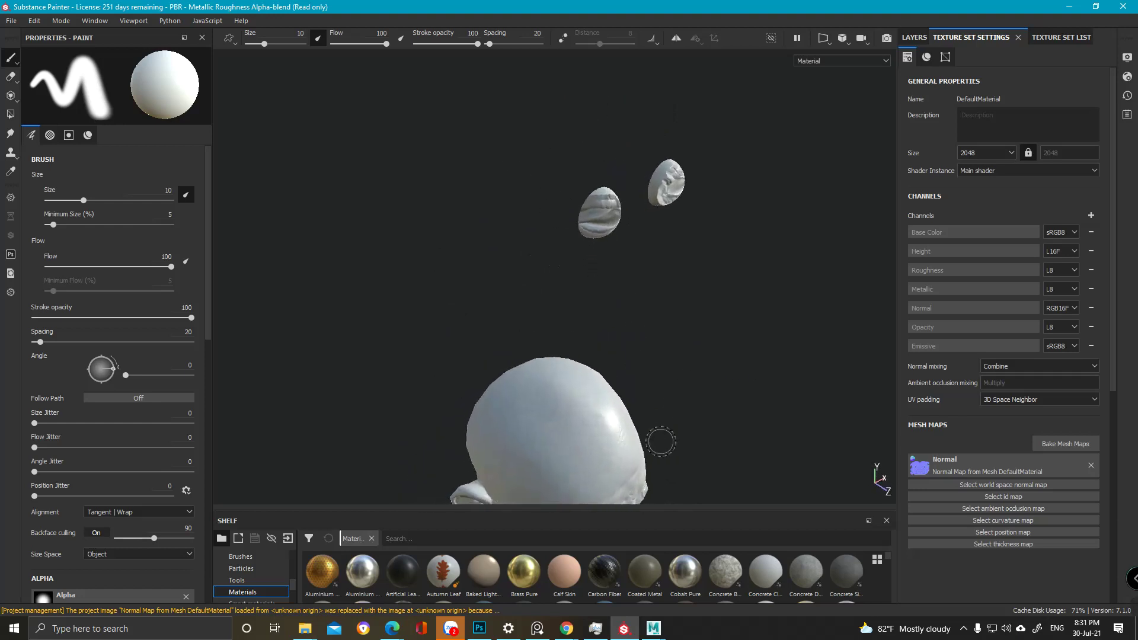
middle_click_drag(662, 436, 655, 370, "alt")
- Switch to Maya and inspect the High mesh in isolation, checking its raised eyeballs against the head
left_click(654, 628)
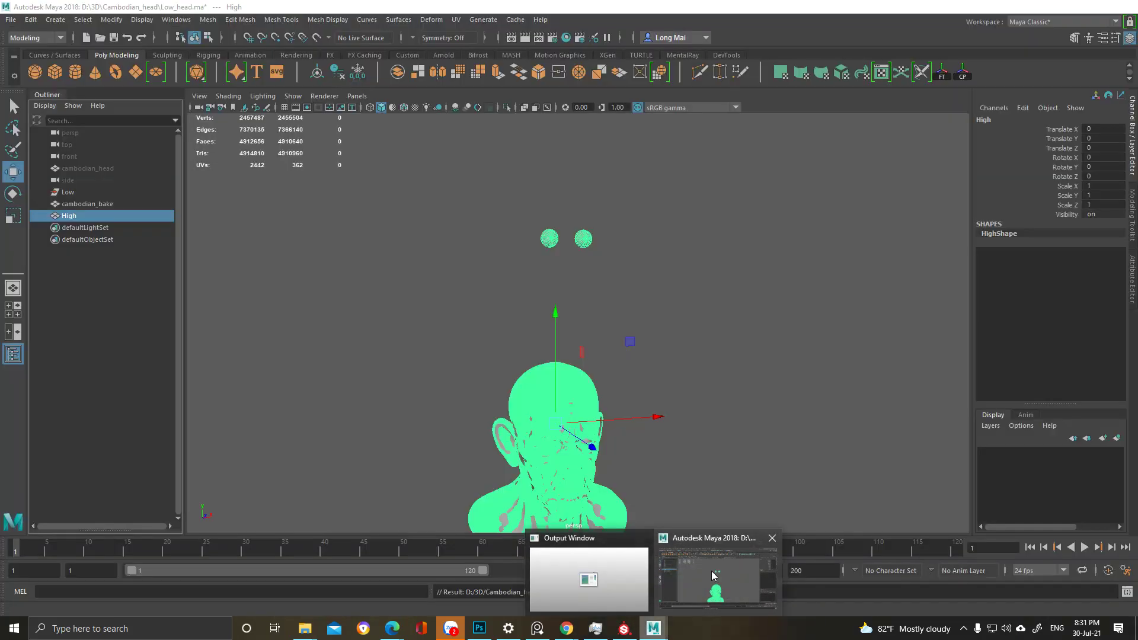
left_click(711, 575)
left_click_drag(524, 290, 553, 298, "alt")
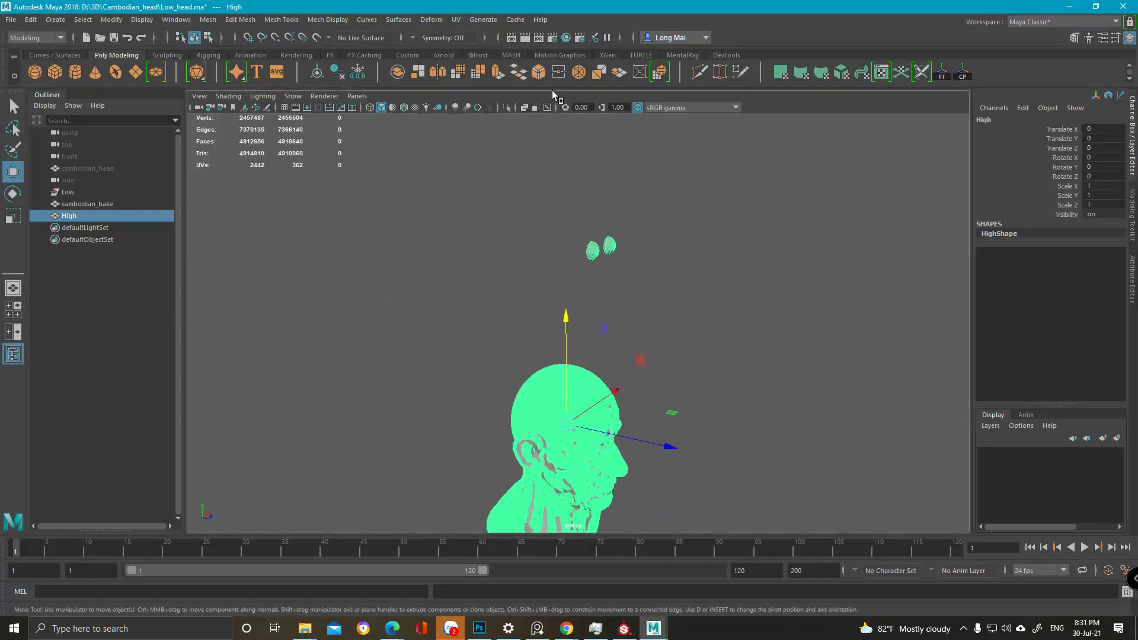
left_click(507, 107)
left_click(543, 249)
left_click_drag(547, 257, 505, 256, "alt")
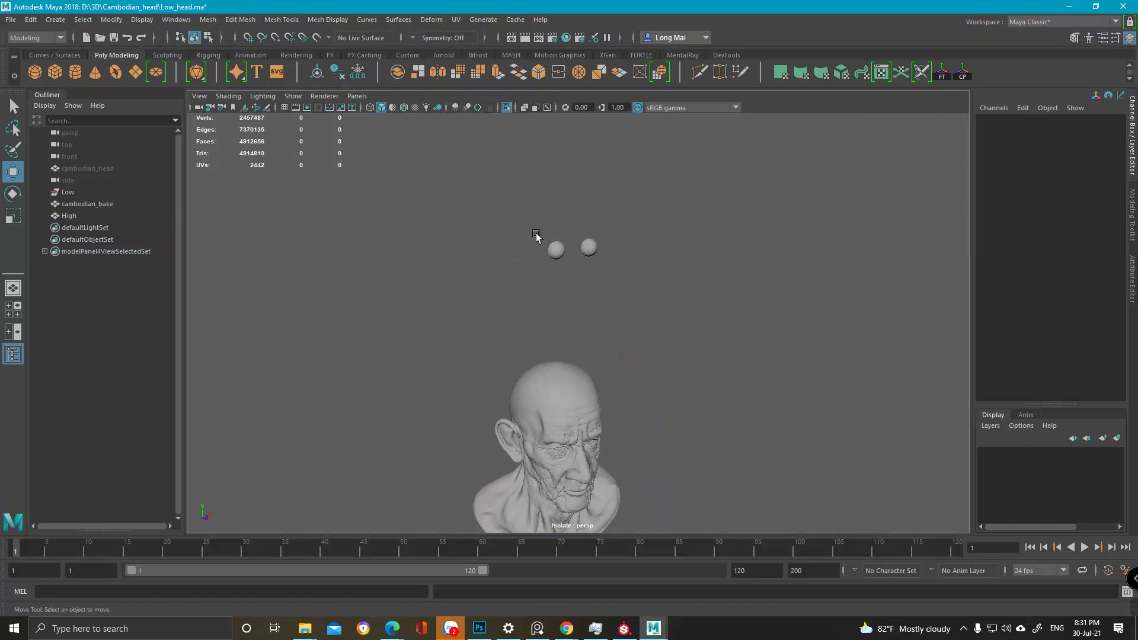
key("ctrl+z")
key("ctrl+z")
left_click_drag(533, 259, 538, 189, "alt")
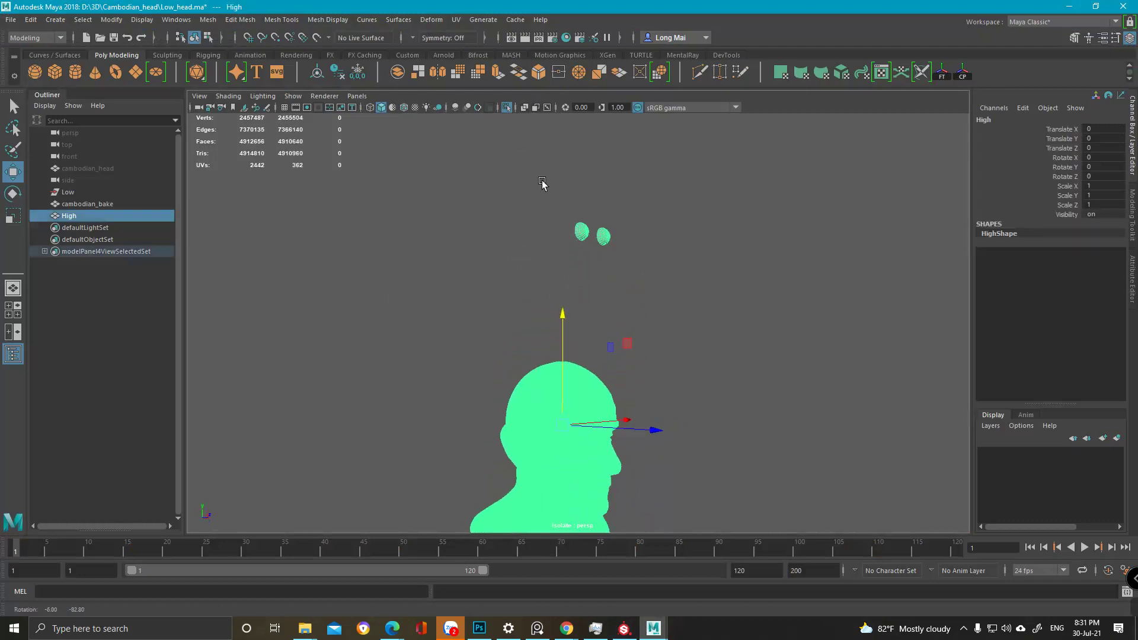
- Compare the cambodian_bake mesh with the high-poly mesh in the full scene and check its eyeball UVs
left_click(87, 204)
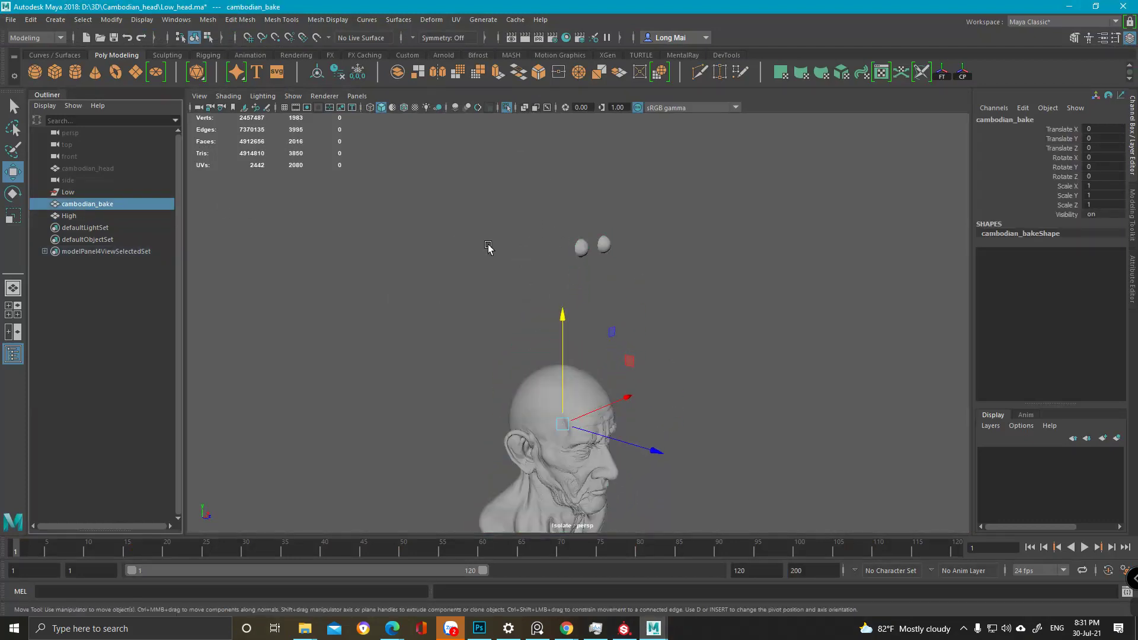
left_click(507, 108)
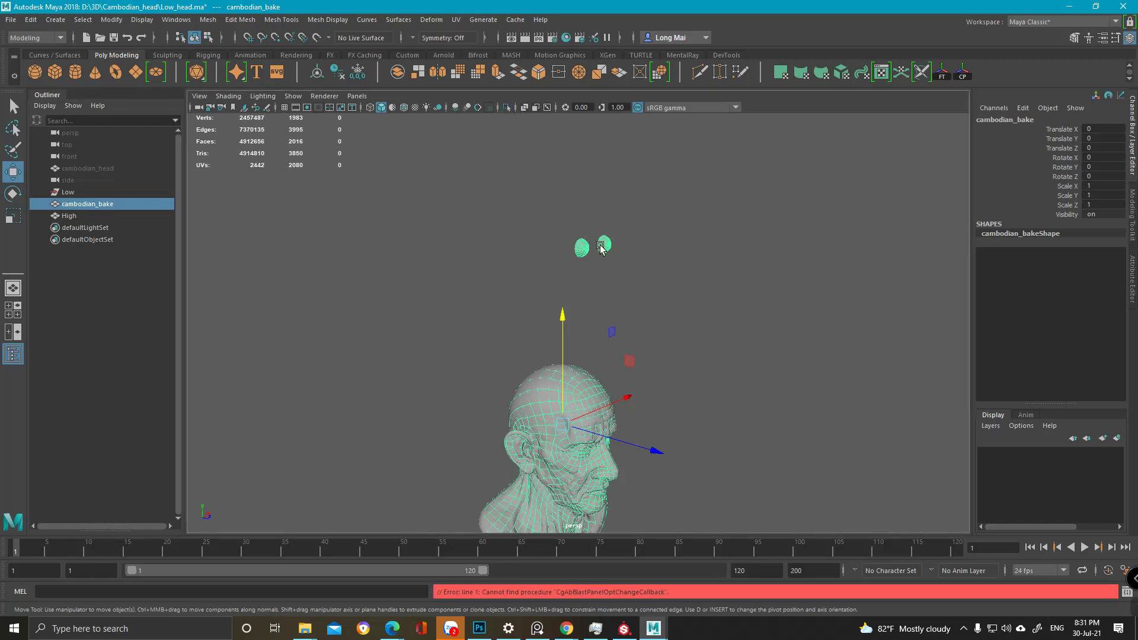
key("h")
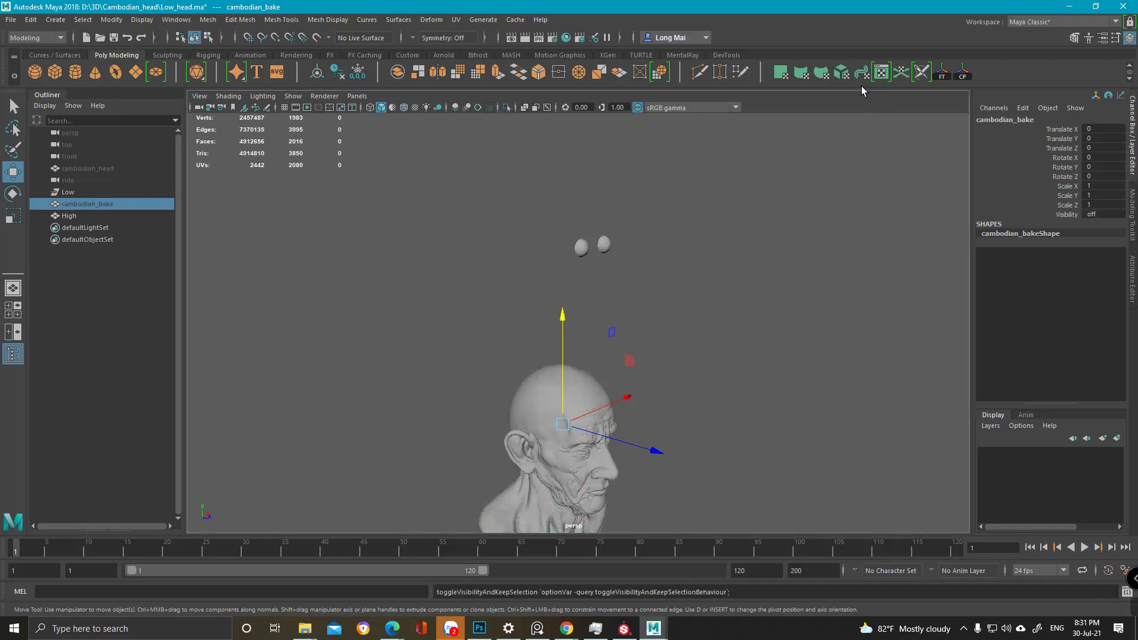
key("h")
left_click(881, 73)
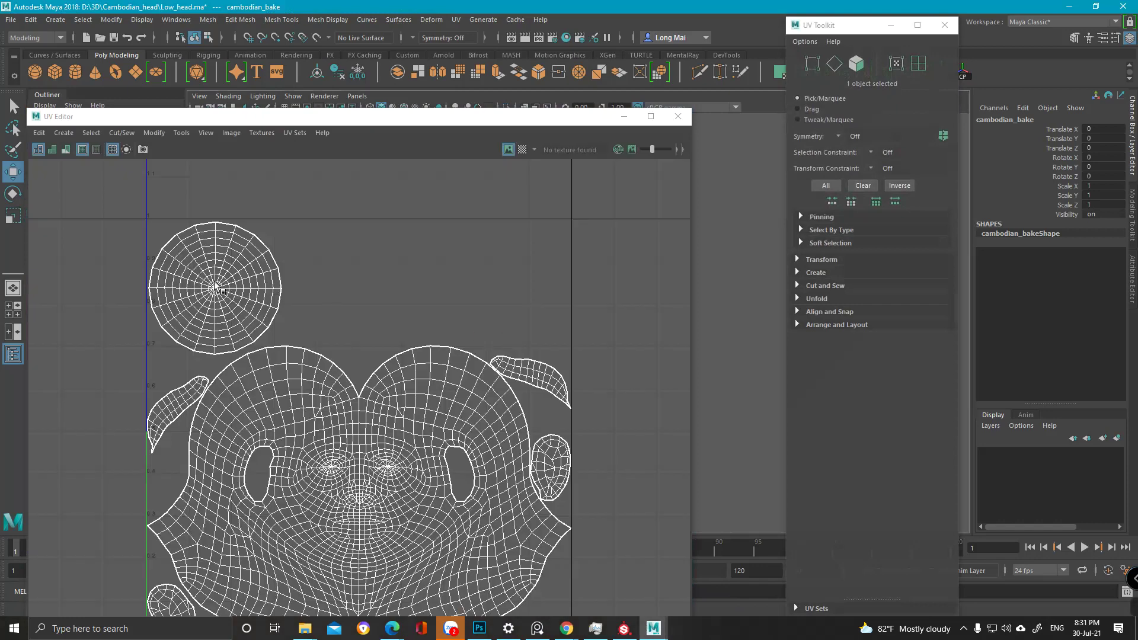
left_click(622, 116)
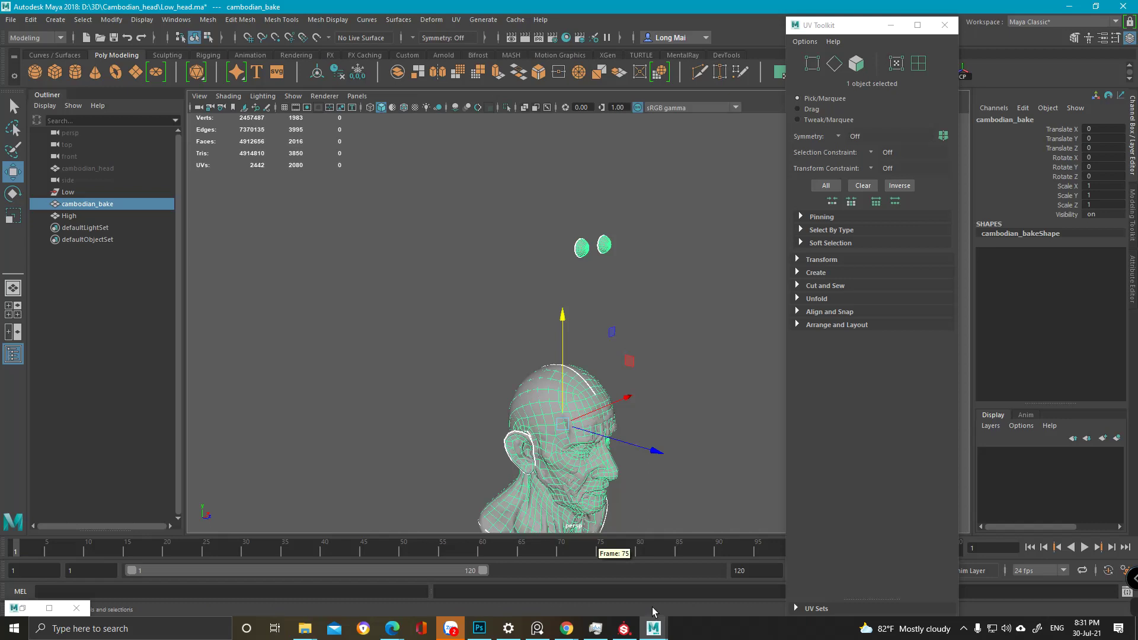
left_click_drag(641, 375, 595, 358, "alt")
scroll(594, 361, "up", 2)
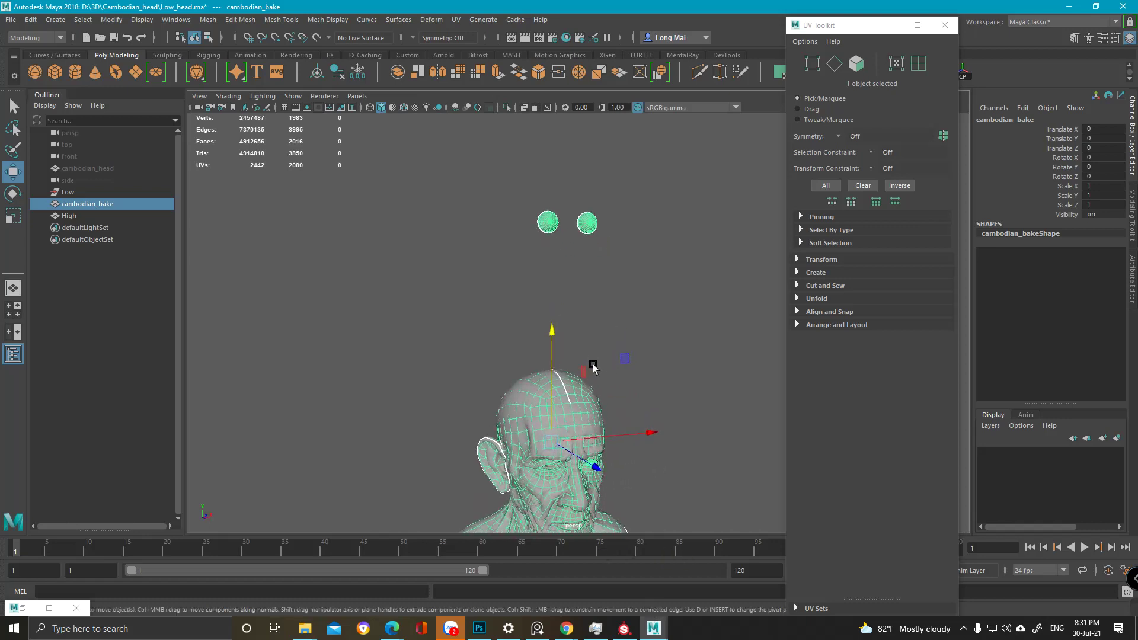
middle_click_drag(593, 365, 597, 292, "alt")
scroll(597, 292, "up", 2)
mouse_move(596, 403)
left_mouse_down("alt")
mouse_move(597, 350)
mouse_move(611, 488)
mouse_move(636, 499)
mouse_move(625, 548)
left_mouse_up("alt")
scroll(597, 350, "up", 2)
- Switch to Substance Painter, set Max Frontal Distance to 0.02, and rebake the normal map
left_click(624, 629)
left_click(1065, 443)
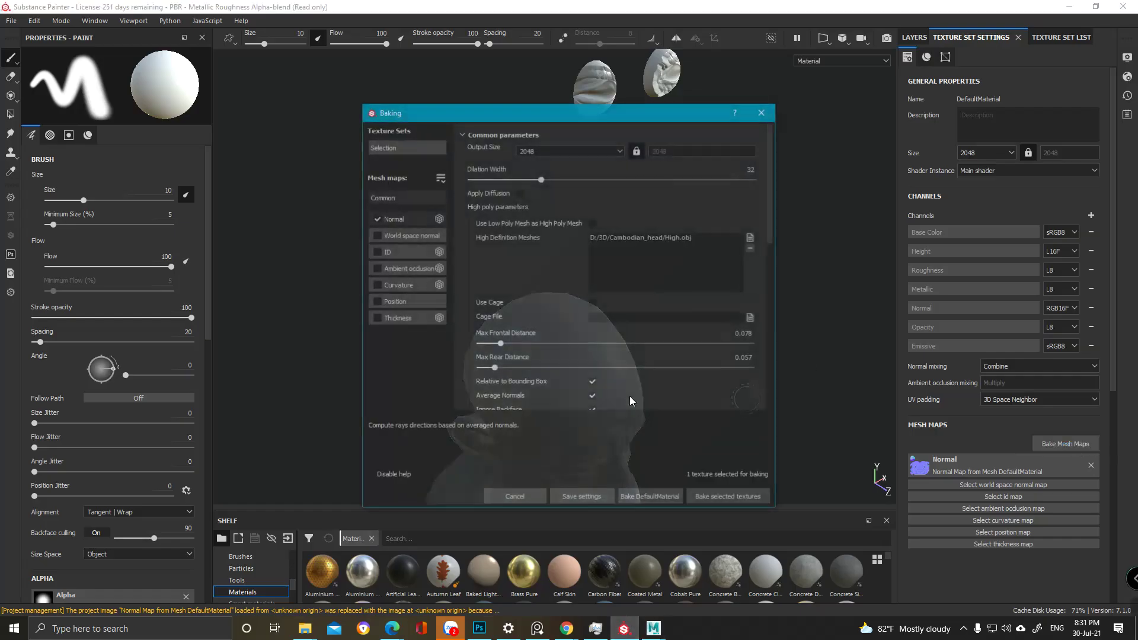
left_click_drag(501, 343, 485, 344)
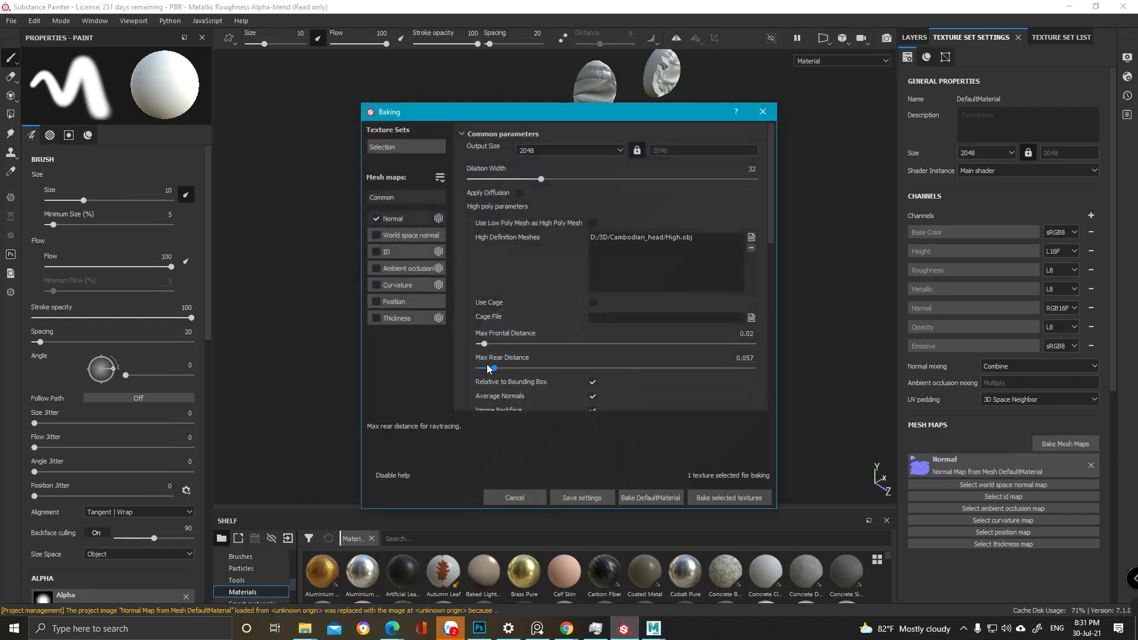
left_click(729, 497)
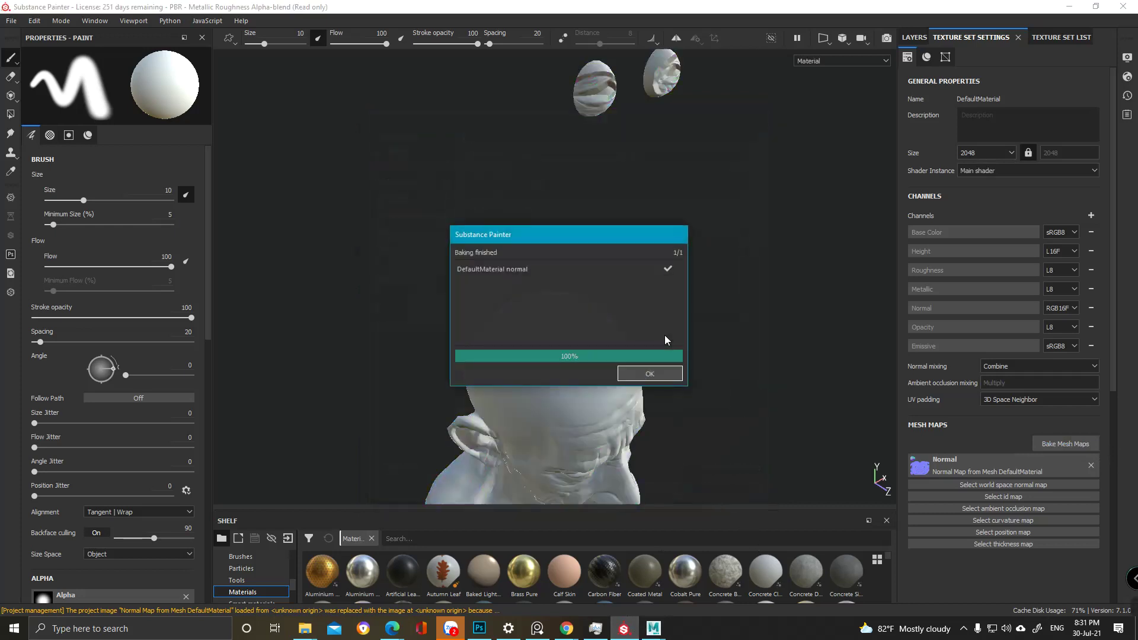
left_click(658, 373)
- Examine the rebaked normal map on the raised eyeballs, face and ears from several angles and distances
left_click_drag(663, 366, 557, 266, "alt")
right_click_drag(557, 266, 726, 472, "alt")
middle_click_drag(656, 291, 663, 346, "alt")
left_click_drag(648, 312, 480, 340, "alt")
left_click_drag(700, 377, 564, 376, "alt")
middle_click_drag(564, 376, 542, 320, "alt")
right_click_drag(542, 320, 531, 341, "alt")
left_click_drag(532, 341, 731, 366, "alt")
left_click_drag(507, 248, 574, 246, "alt")
middle_click_drag(572, 363, 562, 104, "alt")
middle_click_drag(618, 367, 623, 186, "alt")
mouse_move(622, 186)
left_mouse_down("alt")
mouse_move(620, 224)
mouse_move(724, 196)
mouse_move(734, 216)
mouse_move(593, 240)
left_mouse_up("alt")
scroll(707, 239, "up", 3)
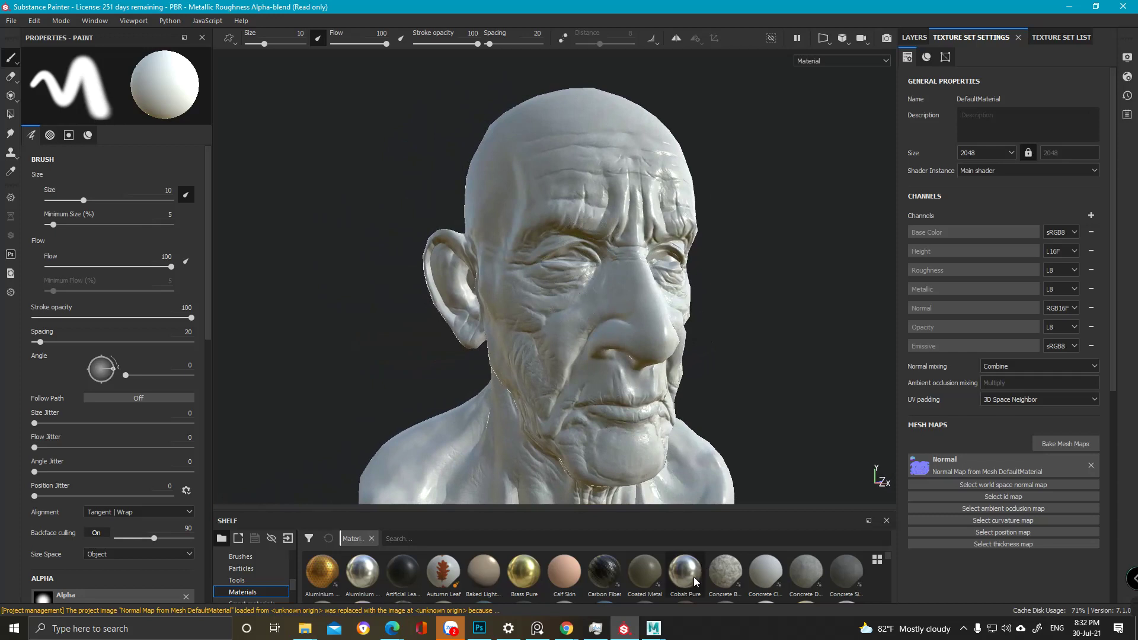
mouse_move(662, 578)
right_click_drag(616, 205, 636, 187, "alt")
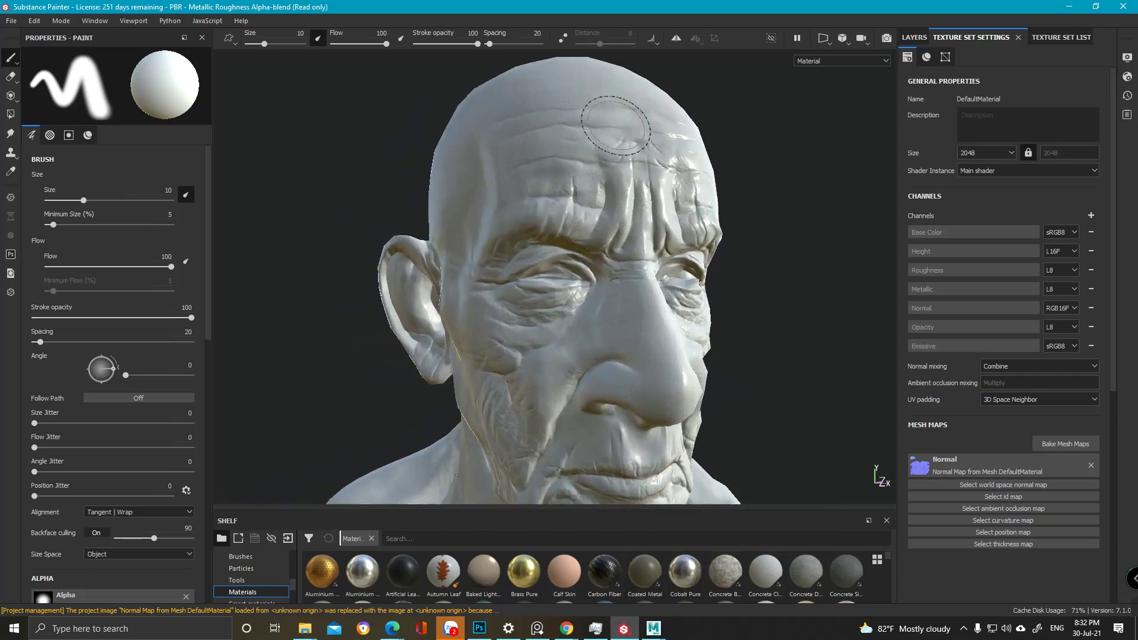
middle_click_drag(617, 127, 615, 406, "alt")
right_click_drag(681, 254, 470, 147, "alt")
middle_click_drag(606, 212, 613, 284, "alt")
mouse_move(613, 284)
left_mouse_down("alt")
mouse_move(695, 330)
mouse_move(853, 348)
mouse_move(642, 334)
mouse_move(598, 467)
left_mouse_up("alt")
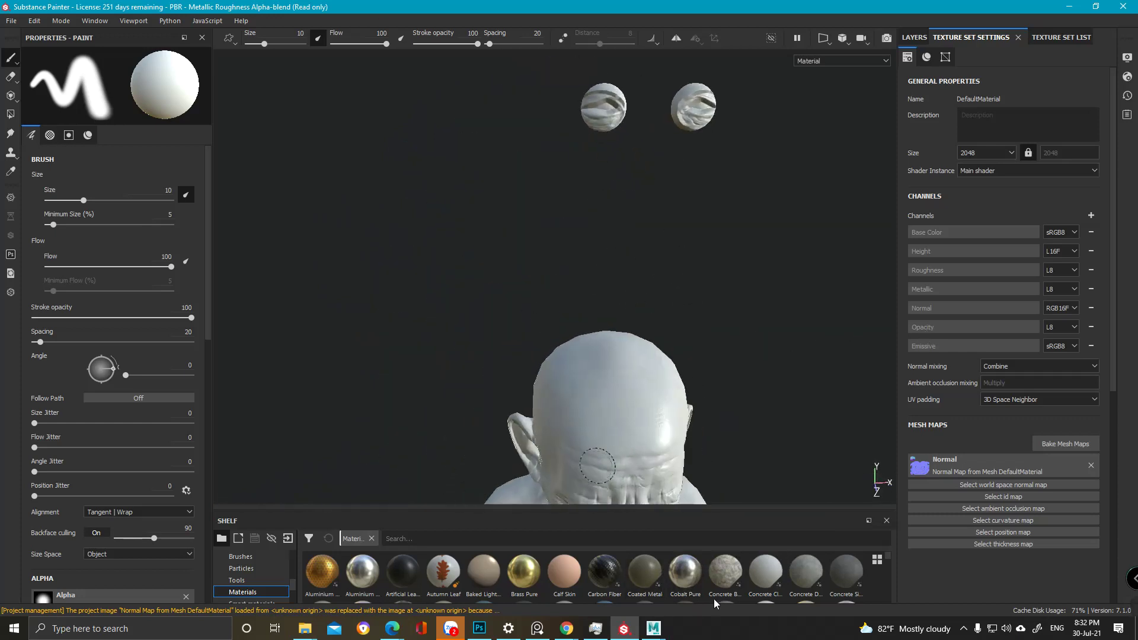
- Switch to Maya, start a new scene, and import Cambodian_head_bake.obj from the Cambodian_head folder
left_click(650, 632)
left_click(702, 568)
left_click(13, 21)
left_click(48, 40)
left_click(551, 315)
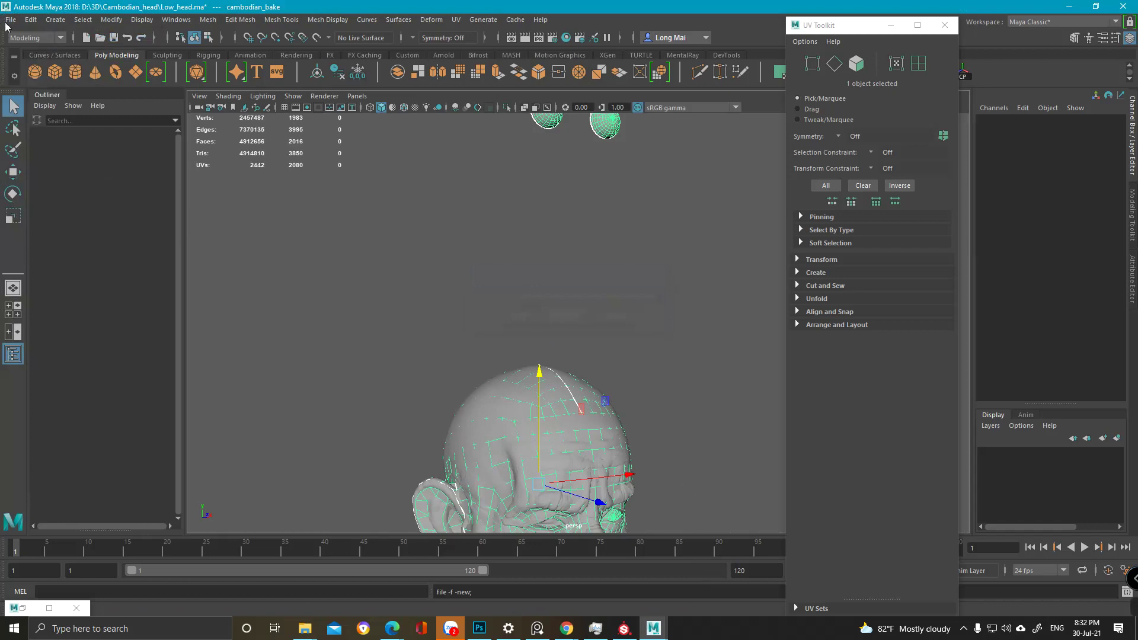
left_click(11, 19)
left_click(78, 148)
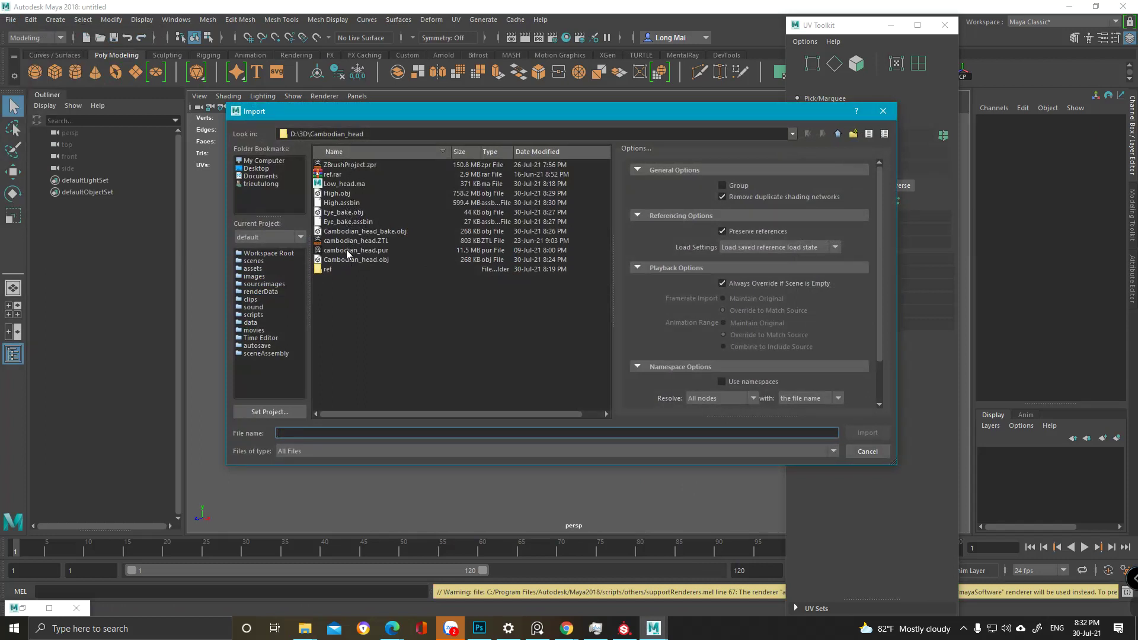
double_click(356, 231)
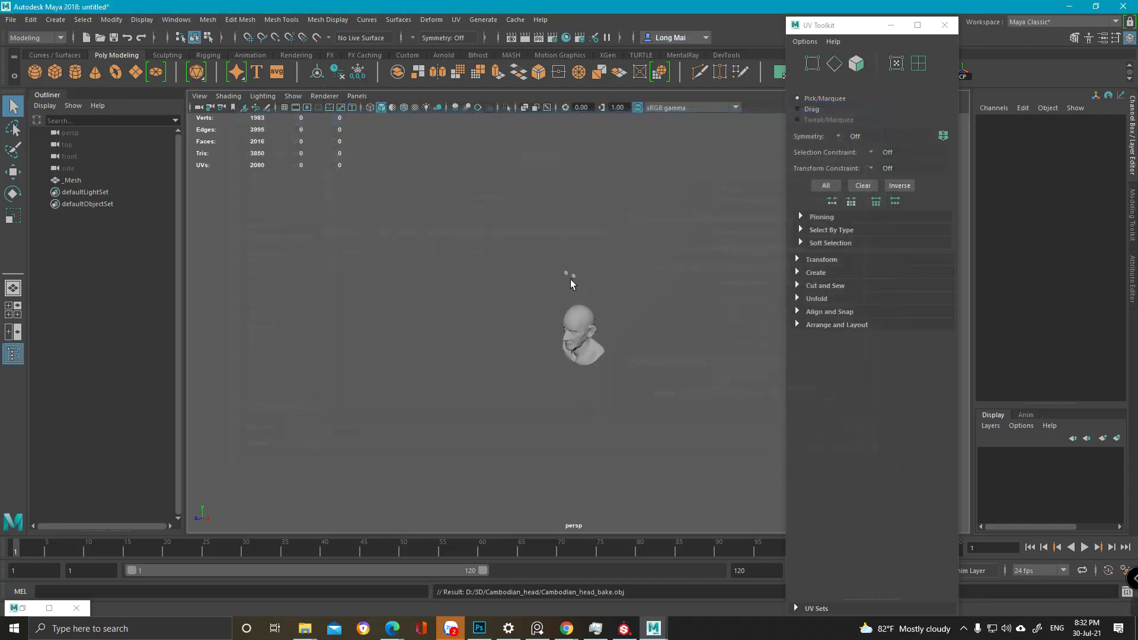
- Delete the eyeball shell left inside the head's eye socket on the imported mesh
left_click(570, 279)
key("f")
left_click_drag(569, 310, 557, 299, "alt")
right_click_drag(563, 302, 683, 457, "alt")
right_click_drag(581, 474, 622, 399, "alt")
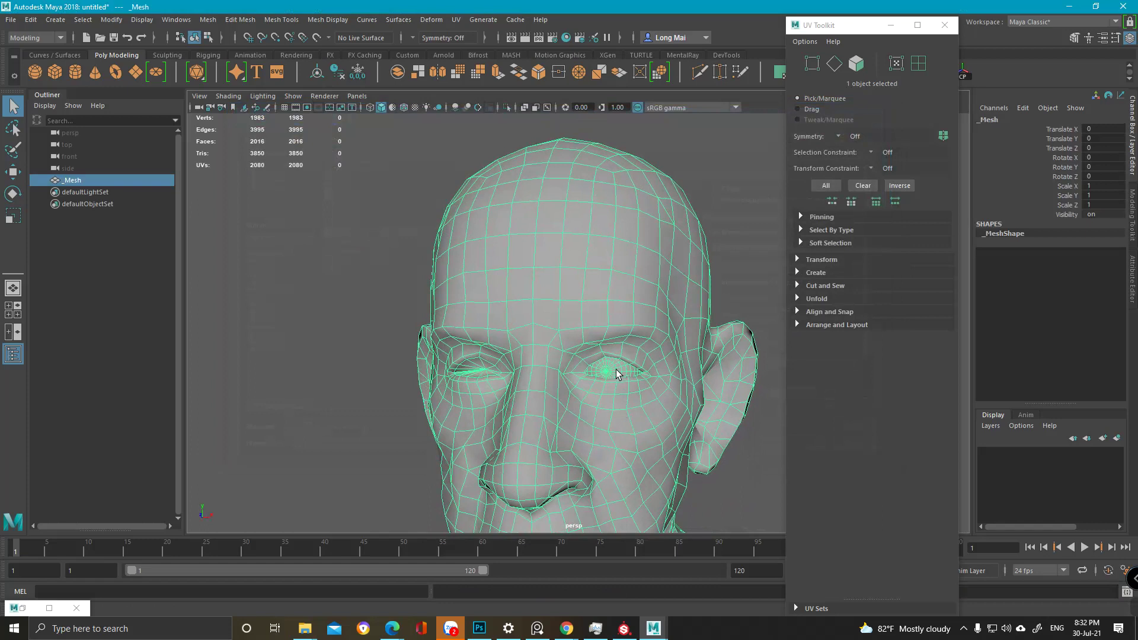
key("F11")
double_click(612, 370)
key("Delete")
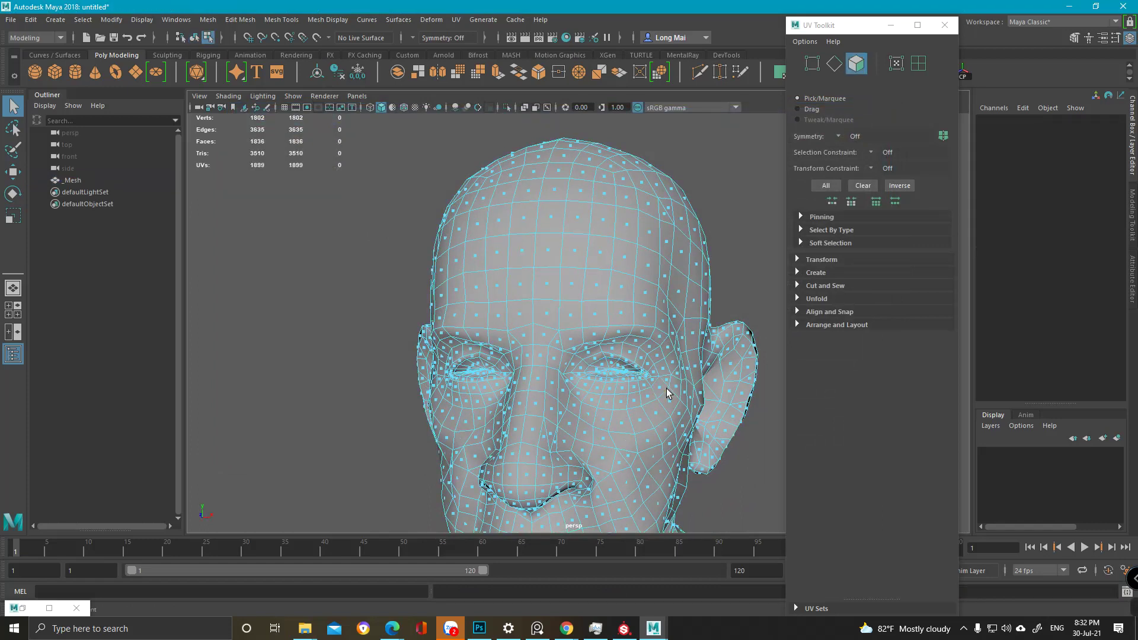
- Export the head and raised eyeballs as OBJ, replacing Cambodian_head_bake.obj
middle_click_drag(627, 236, 627, 340, "alt")
right_click_drag(627, 339, 207, 85, "alt")
middle_click_drag(475, 196, 467, 222, "alt")
right_click_drag(467, 222, 573, 285, "alt")
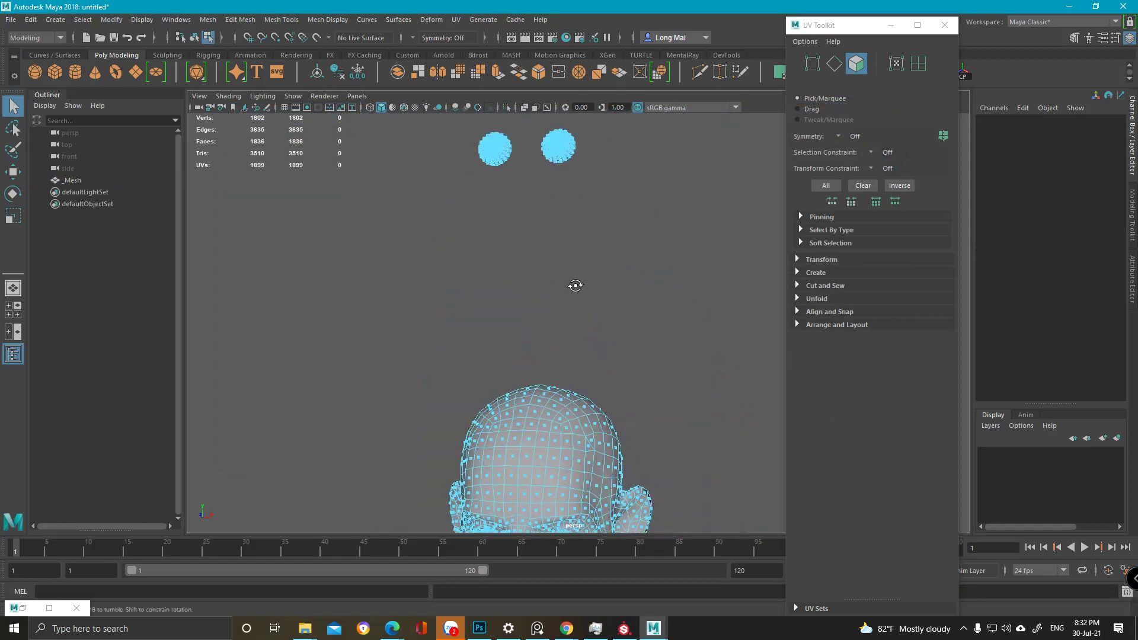
left_click_drag(574, 284, 608, 304, "alt")
key("F8")
left_click(534, 272)
left_click(571, 165)
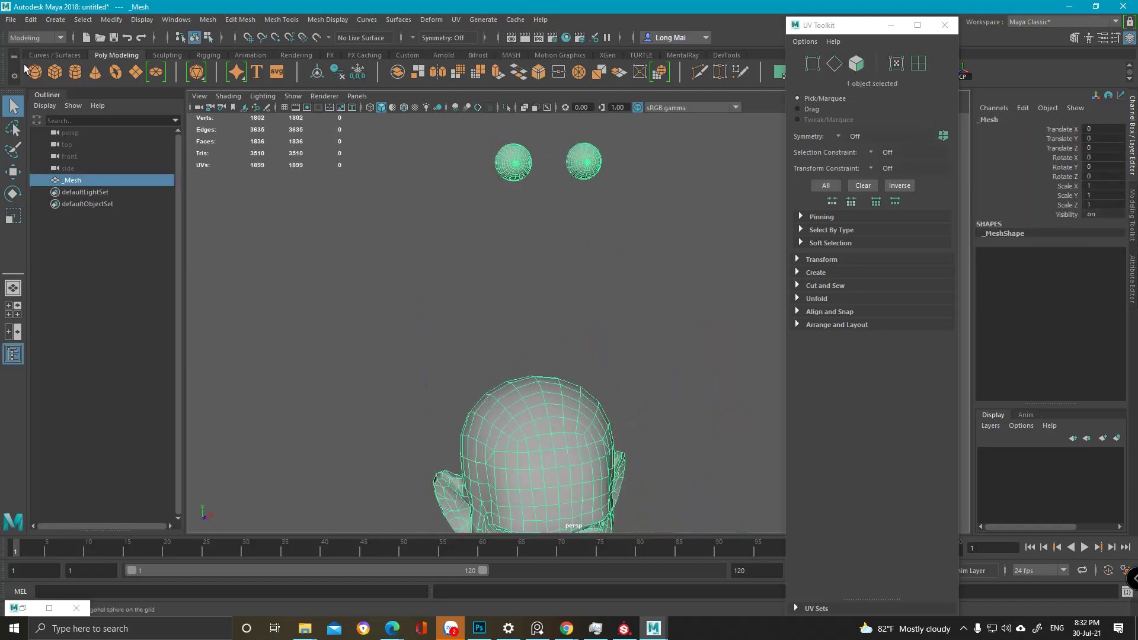
left_click(10, 20)
left_click(77, 173)
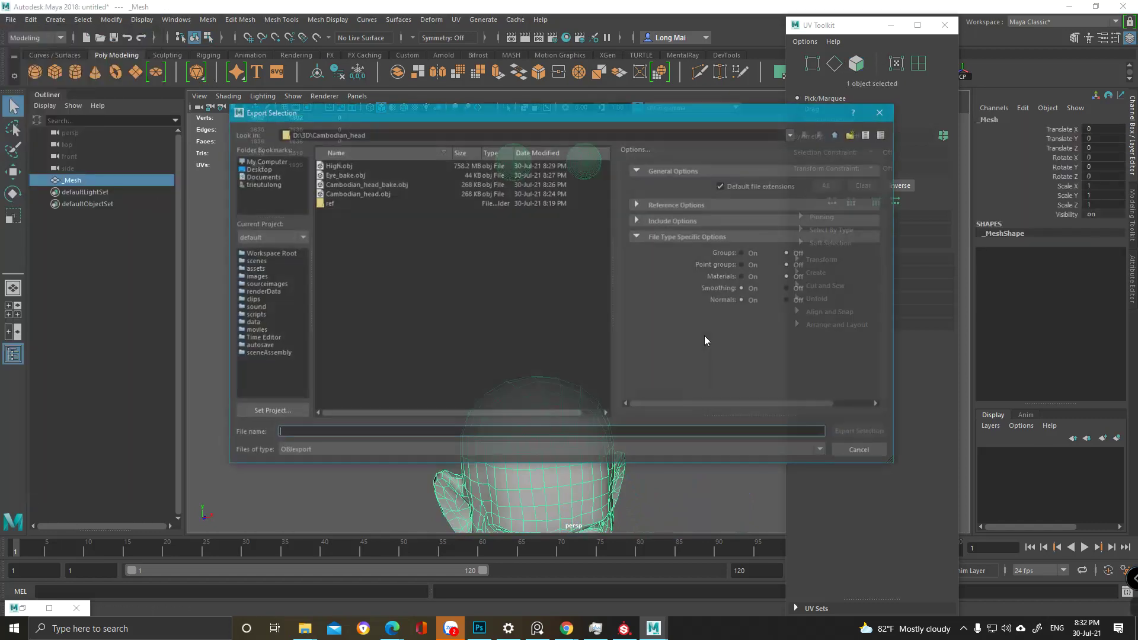
left_click(347, 186)
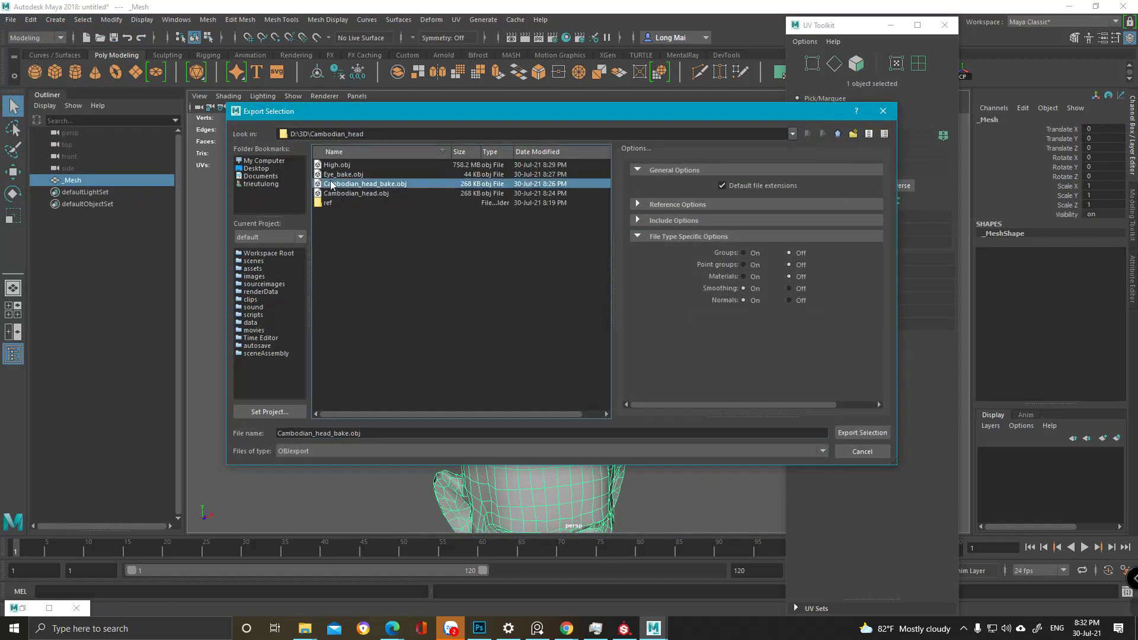
left_click(340, 195)
double_click(353, 185)
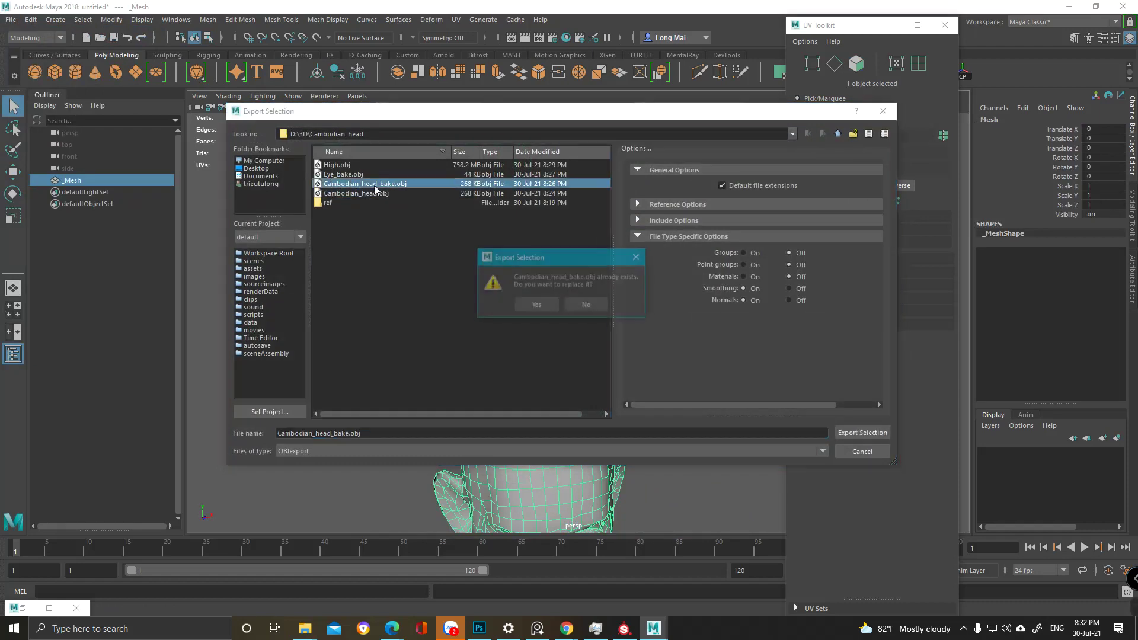
left_click(534, 306)
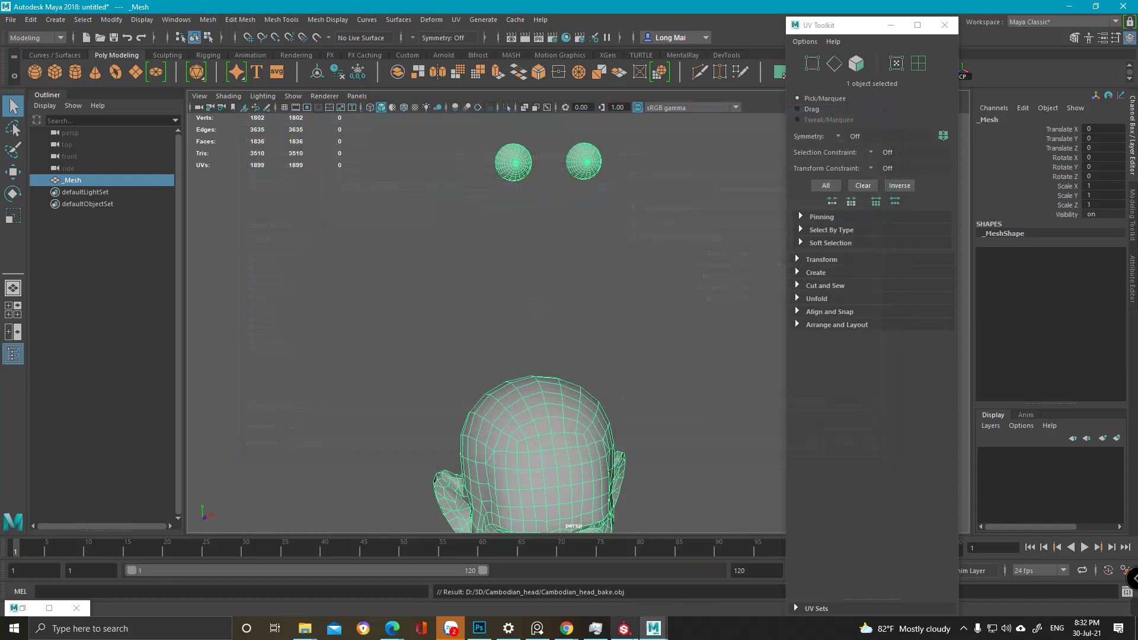
- Switch to Substance Painter and reload the updated Cambodian_head_bake.obj as the project mesh
left_click(623, 628)
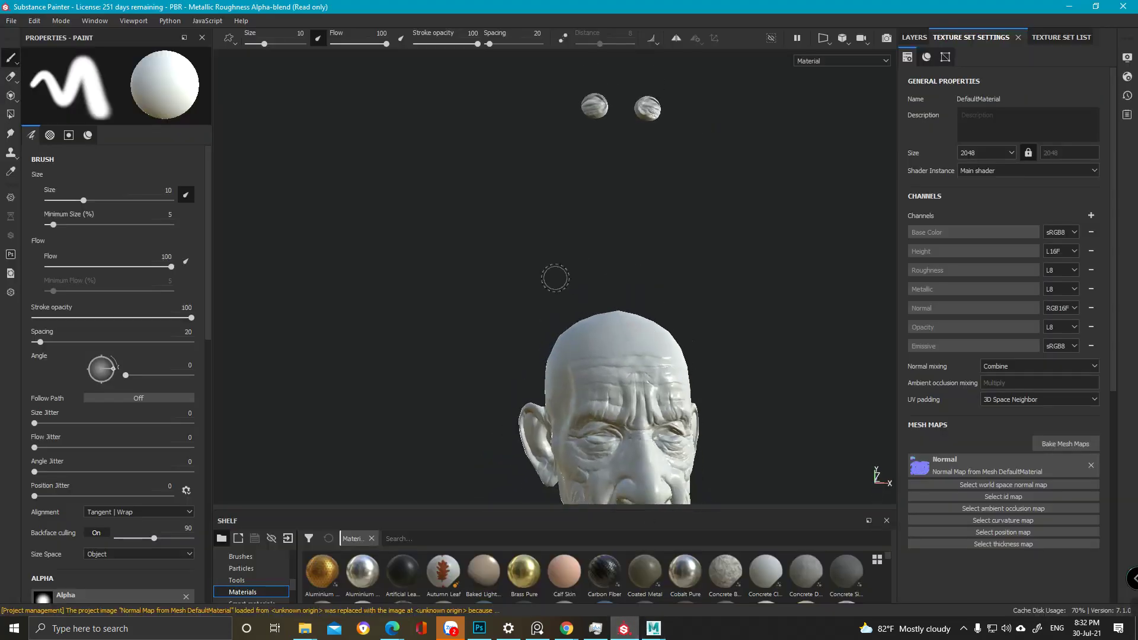
left_click(34, 20)
left_click(59, 60)
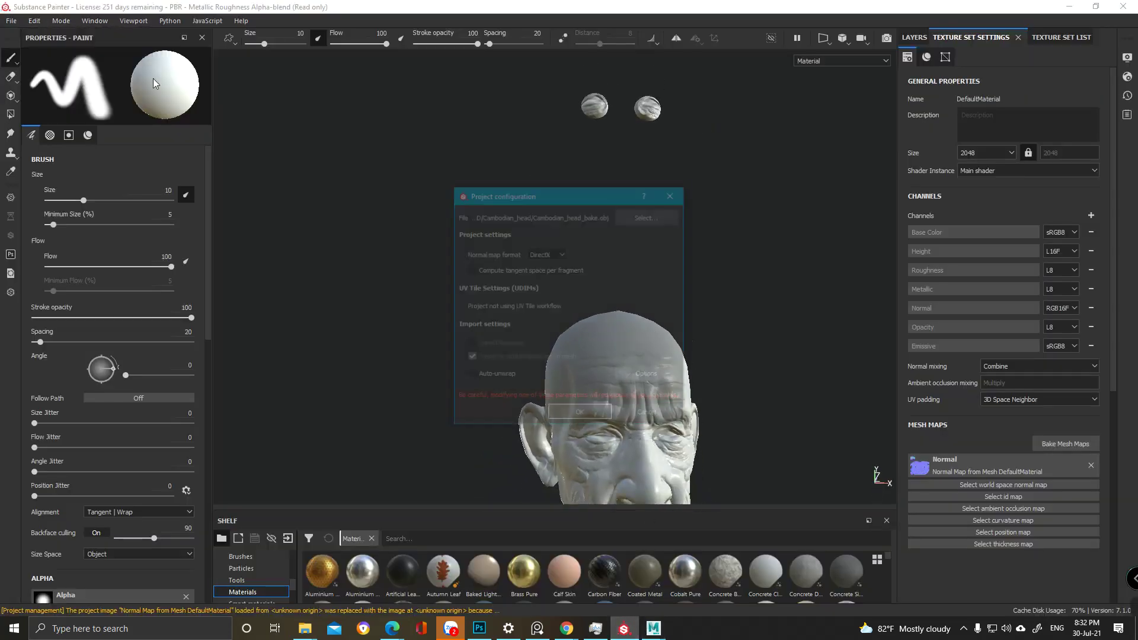
left_click(619, 221)
left_click(720, 318)
double_click(721, 318)
left_click(592, 418)
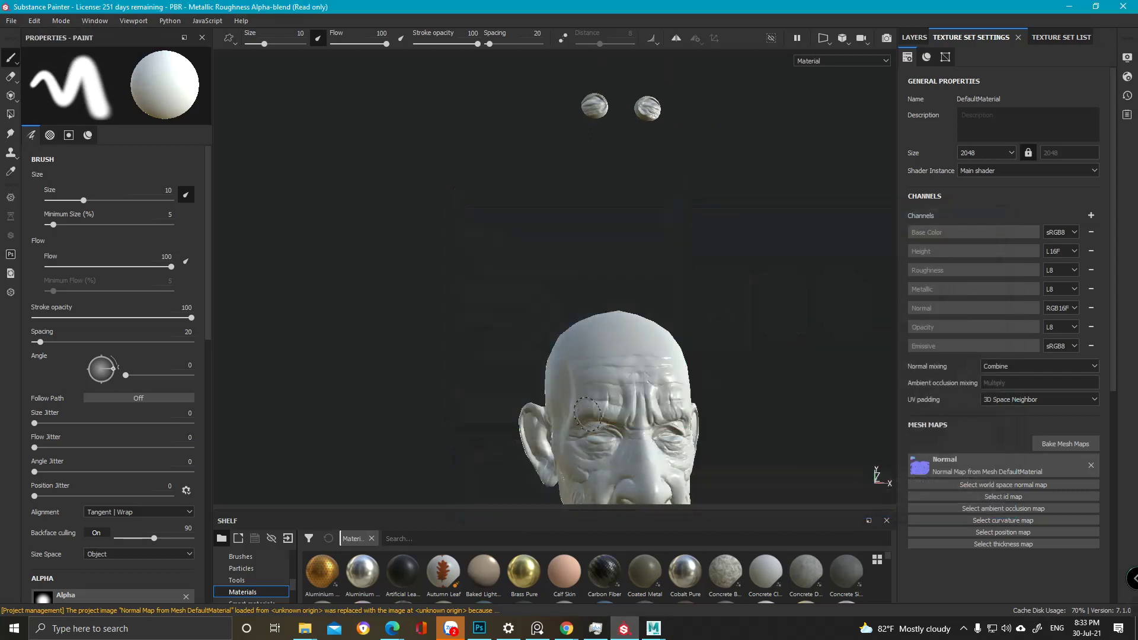
- Rebake the normal map from High.obj with the current frontal and rear distances
middle_click_drag(588, 414, 517, 222, "alt")
right_click_drag(517, 222, 589, 257, "alt")
left_click_drag(590, 256, 646, 302, "alt")
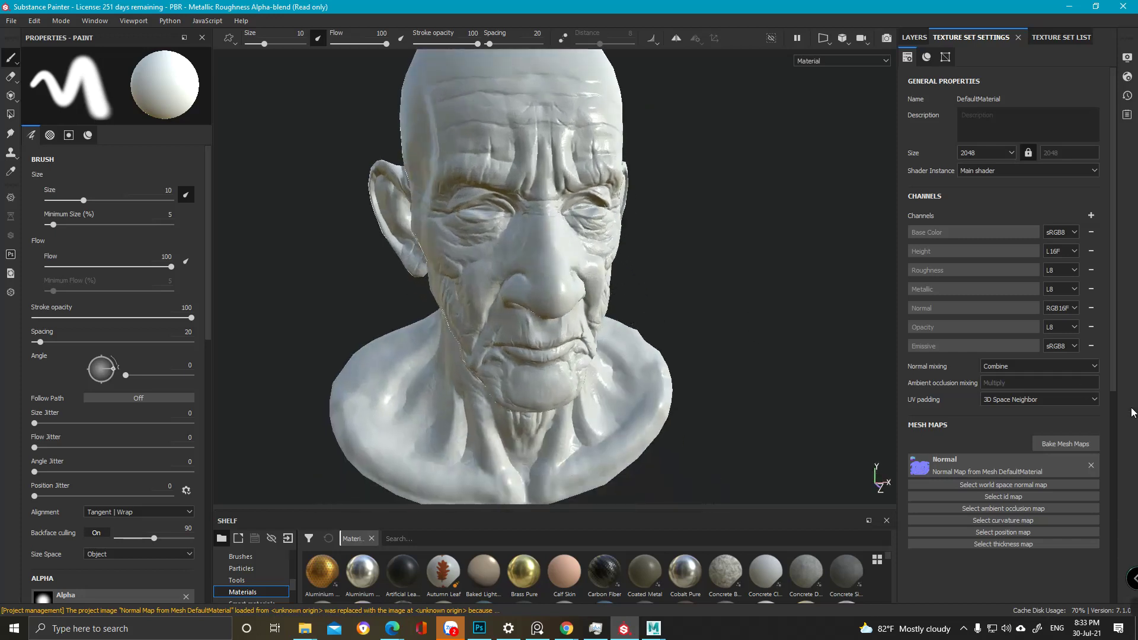
left_click(1065, 443)
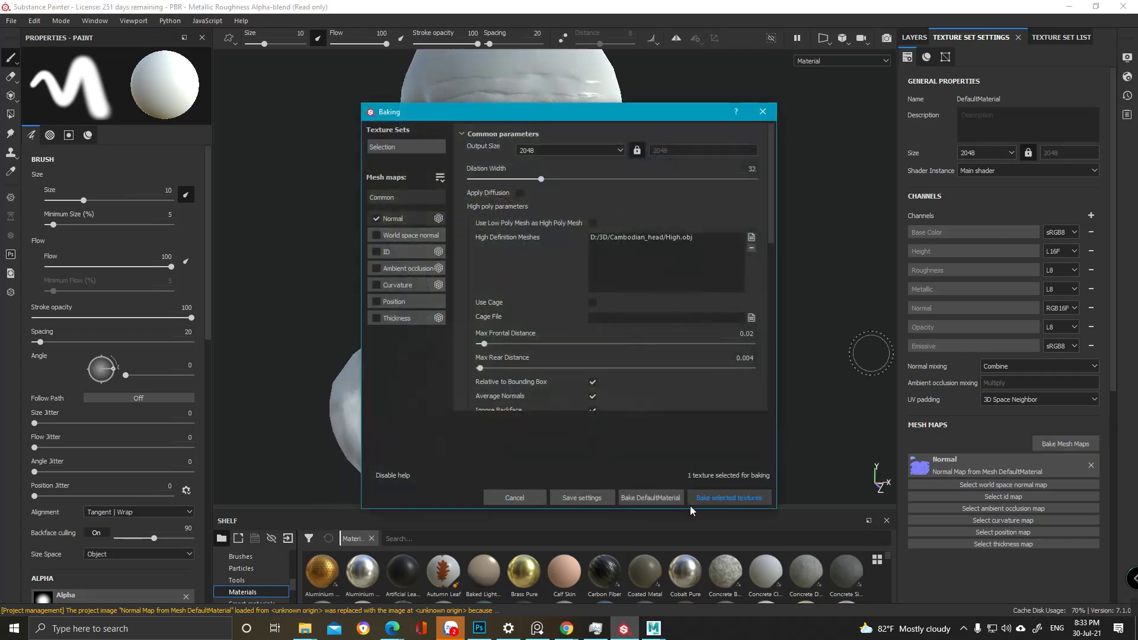
left_click(729, 498)
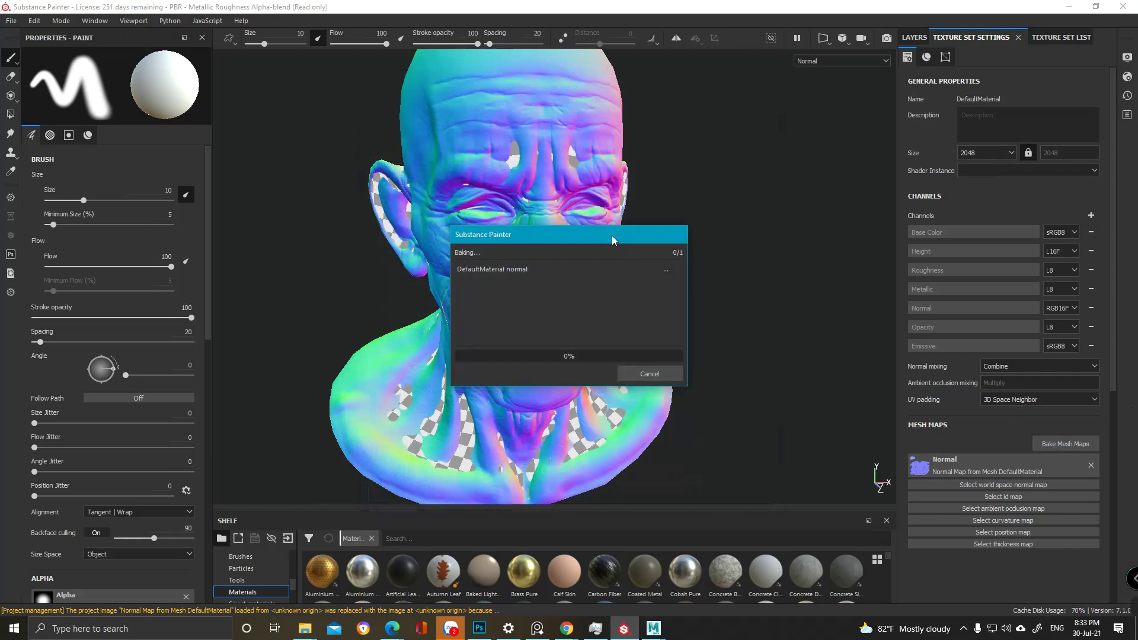
left_click(648, 374)
- Set Max Frontal Distance to 0.08 and Max Rear Distance to 0.072, and rebake the normal map
left_click_drag(577, 208, 587, 292, "alt")
middle_click_drag(587, 292, 574, 302, "alt")
right_click_drag(575, 303, 578, 391, "alt")
left_click_drag(577, 391, 635, 323, "alt")
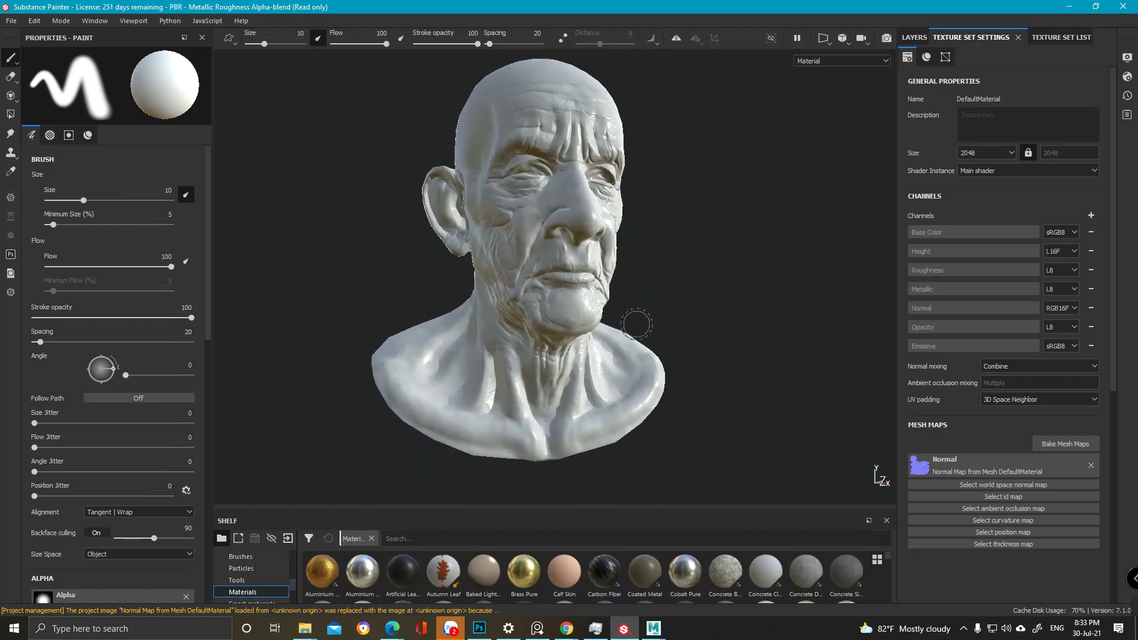
left_click(1066, 444)
left_click_drag(489, 370, 494, 368)
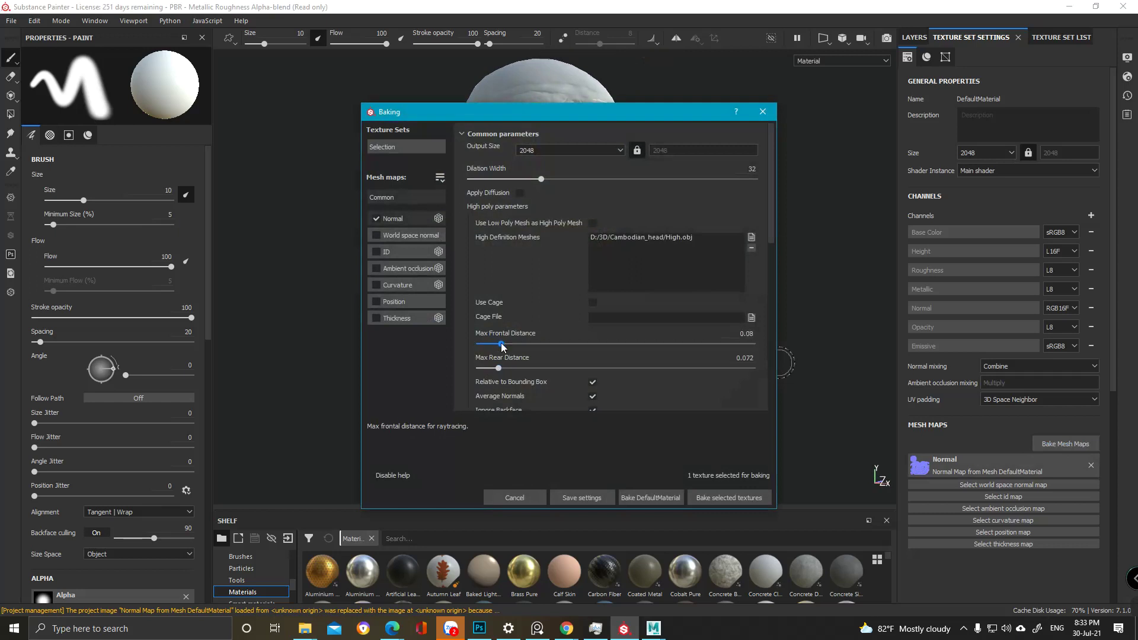
left_click(727, 497)
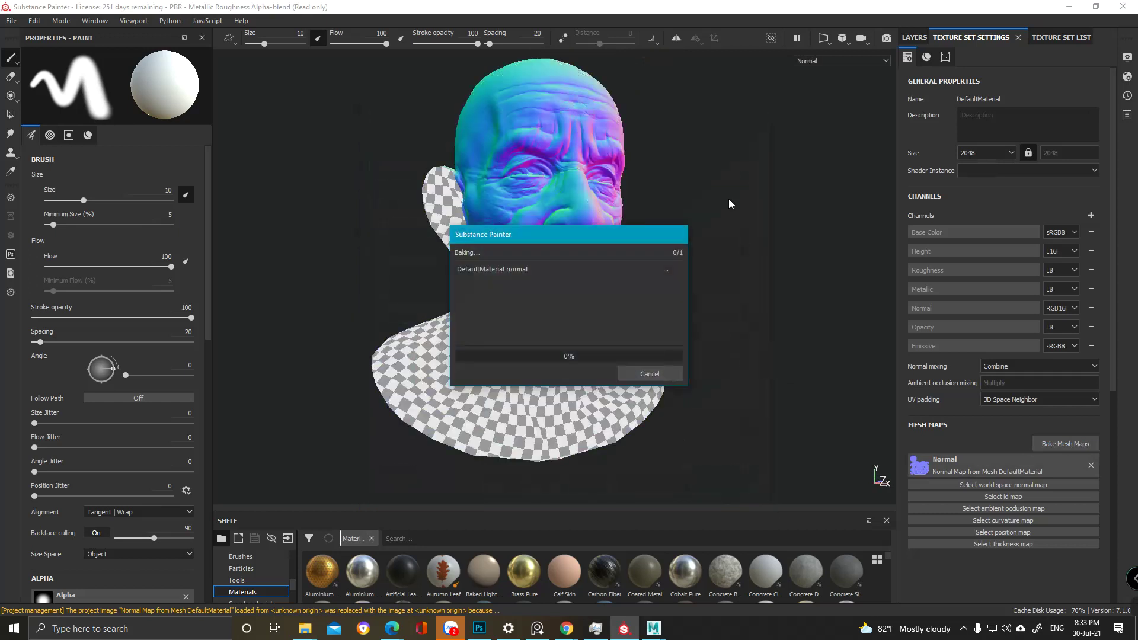
left_click(653, 377)
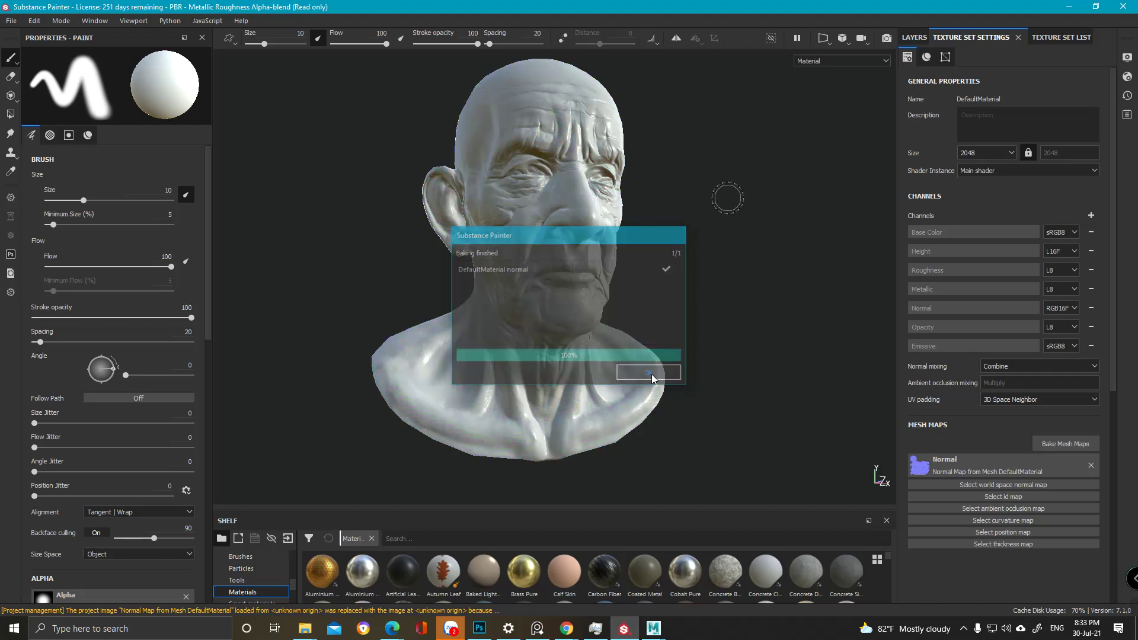
- Bake only the ambient occlusion and curvature maps from High.obj, leaving the normal map out of the bake
left_click_drag(599, 278, 386, 252, "alt")
scroll(720, 342, "up", 3)
left_click_drag(720, 342, 690, 250, "alt")
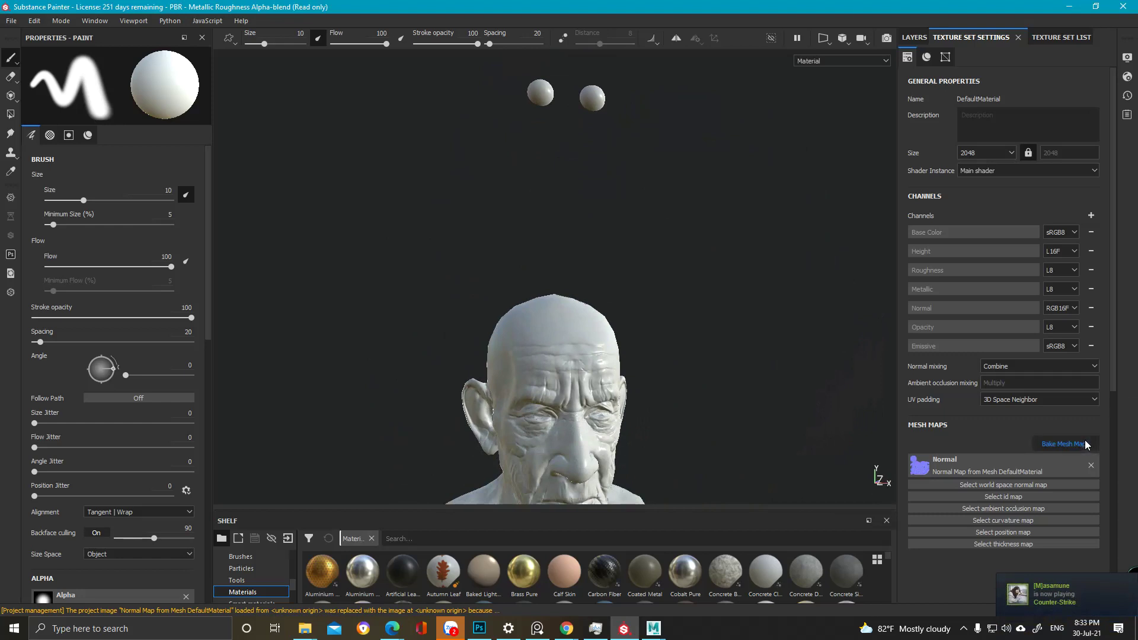
left_click(1065, 444)
left_click(375, 218)
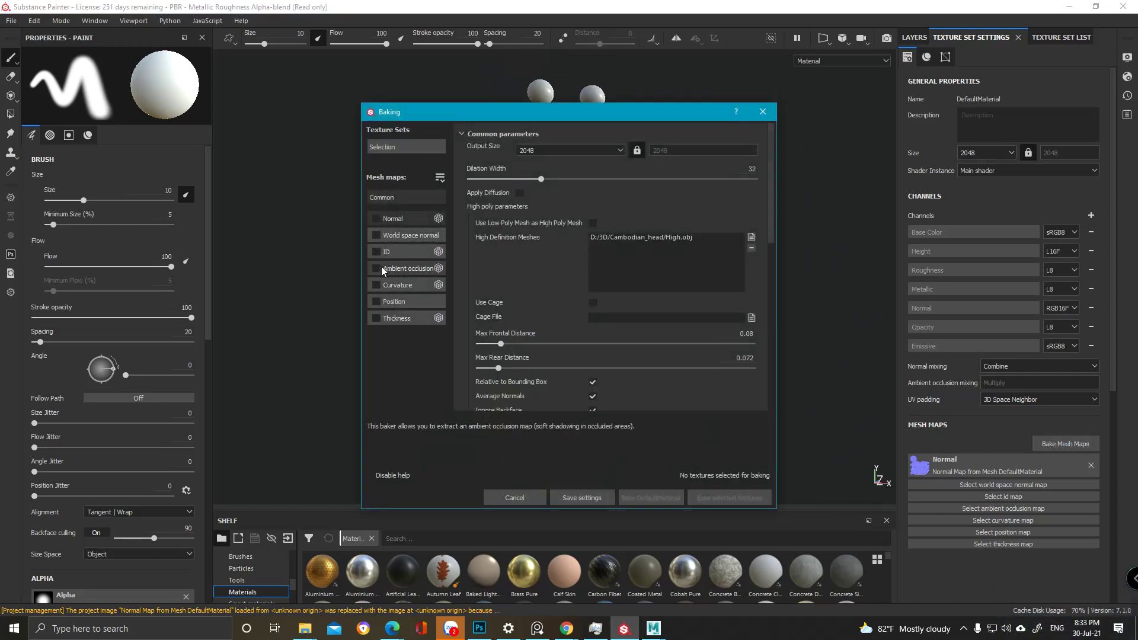
left_click(376, 269)
left_click(376, 285)
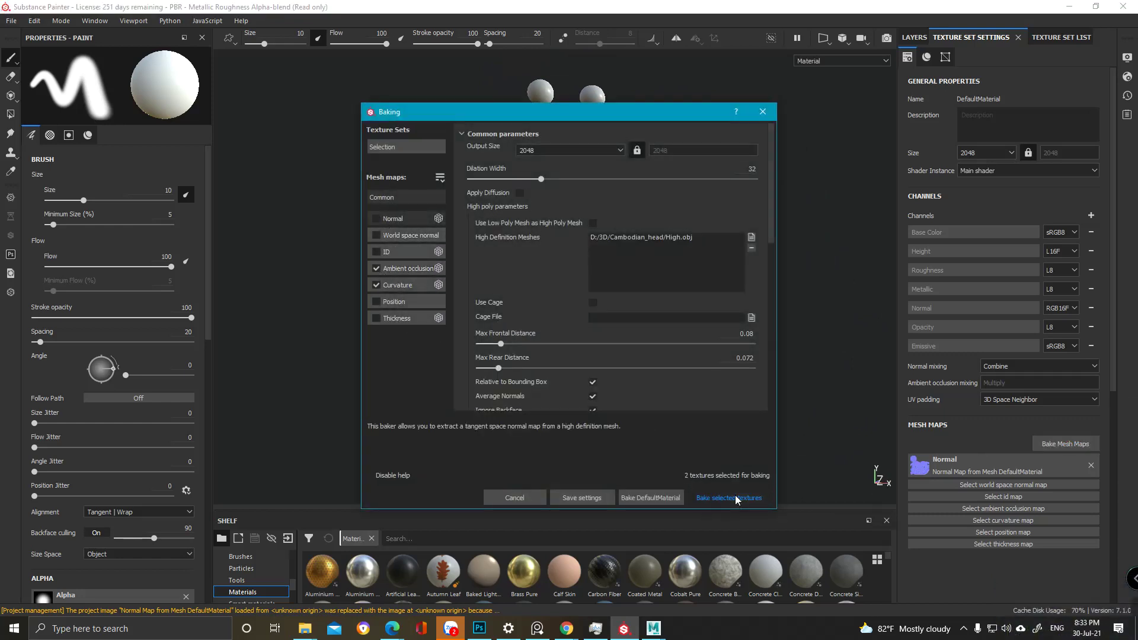
left_click(715, 499)
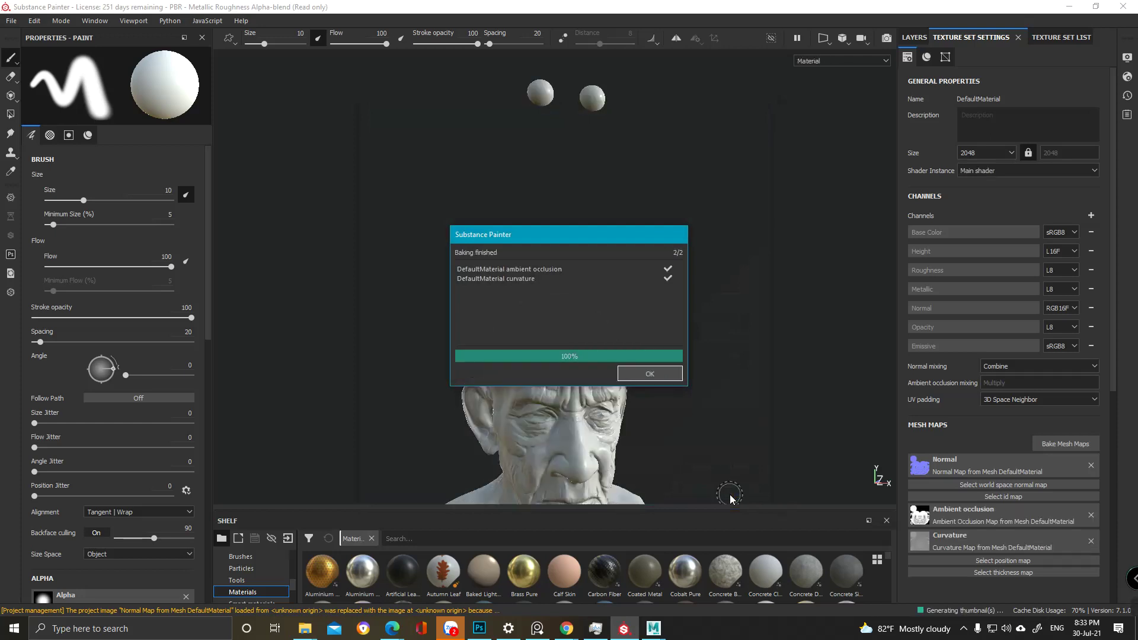
left_click(663, 373)
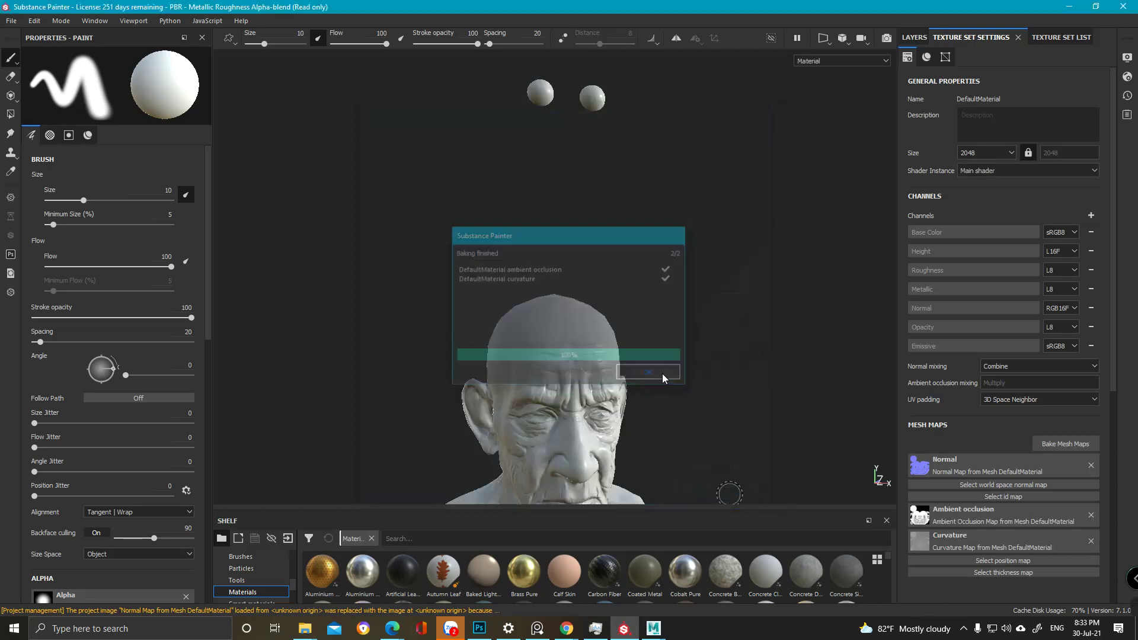
- Replace the project mesh with Cambodian_head.obj through the project configuration
key("f")
left_click(35, 21)
left_click(51, 56)
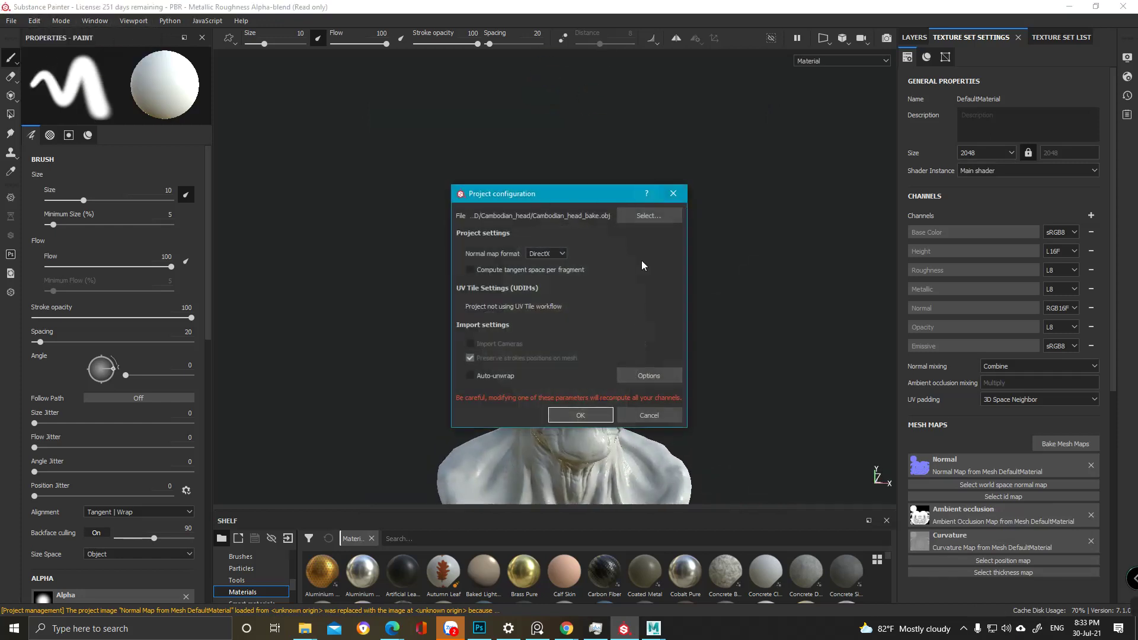
left_click(649, 216)
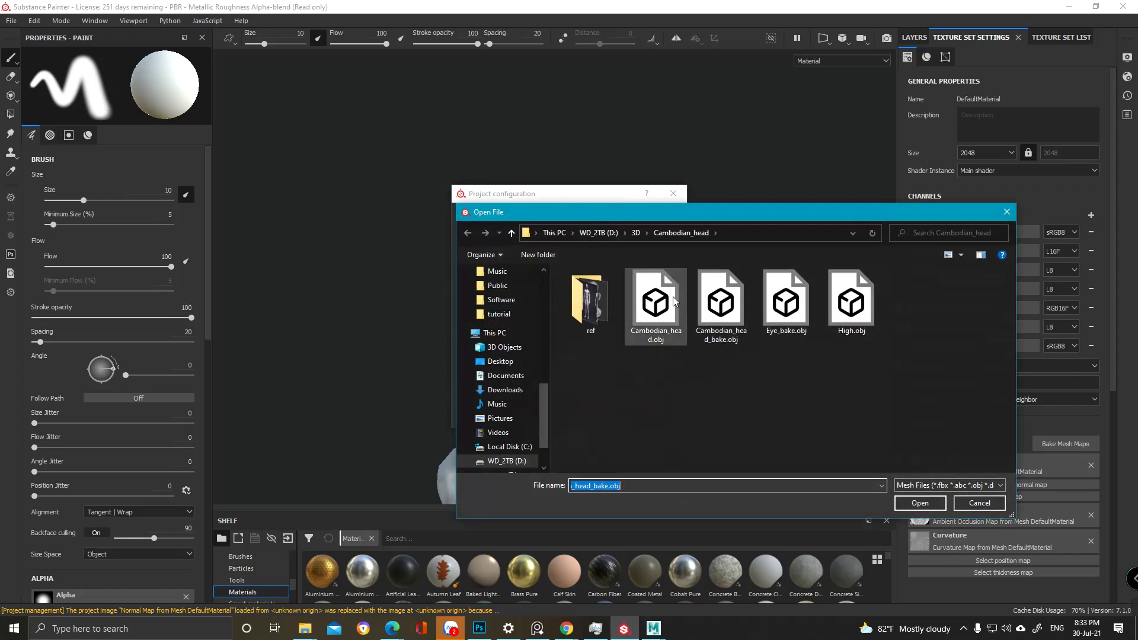
double_click(674, 303)
left_click(591, 416)
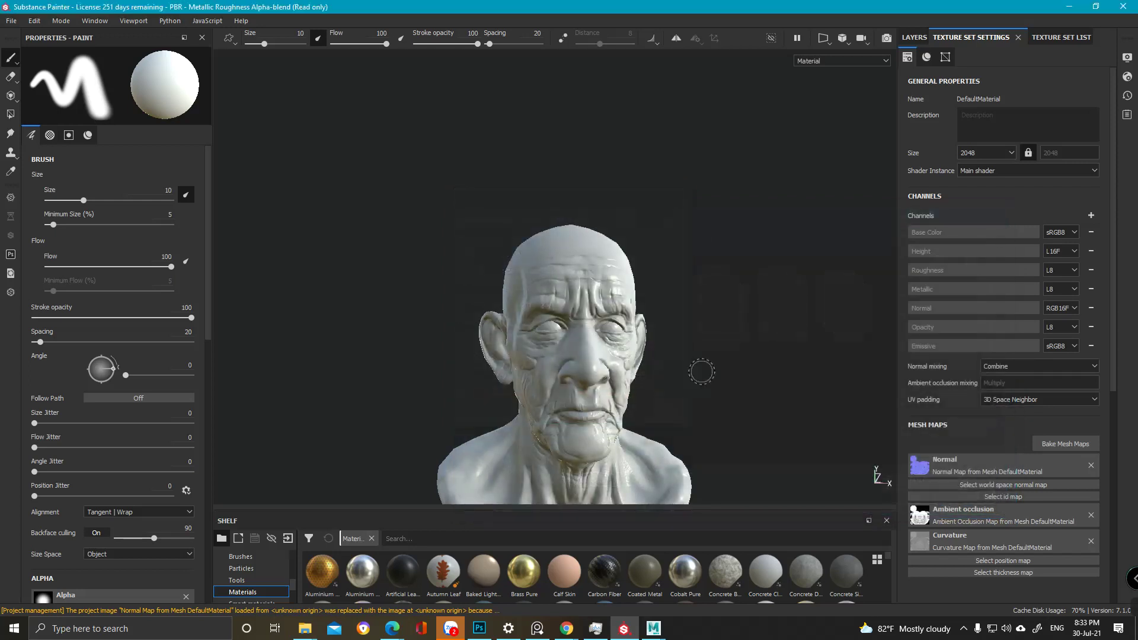
- Examine the baked maps on the head's eyes, face and ear from several angles and under rotated lighting
middle_click_drag(702, 372, 666, 283, "alt")
left_click_drag(666, 282, 538, 264, "alt")
right_click_drag(538, 264, 509, 339, "alt")
left_click_drag(509, 339, 650, 309, "alt")
right_click_drag(650, 309, 605, 333, "shift")
middle_click_drag(527, 329, 681, 310, "alt")
left_click_drag(681, 310, 645, 302, "alt")
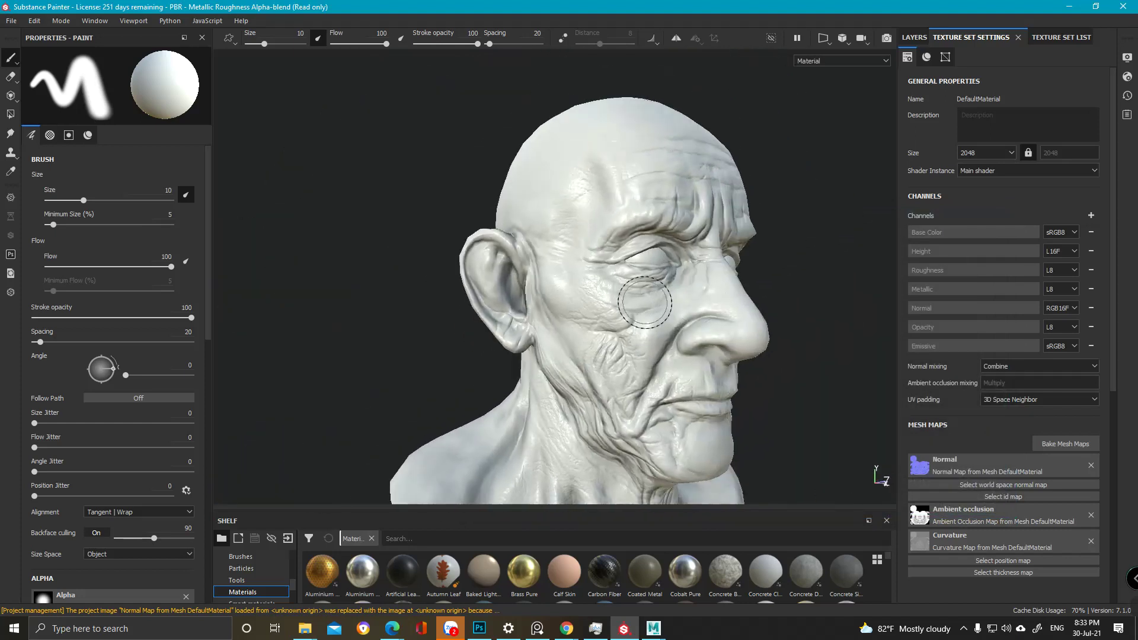
- Save the project as cambodian_head in the Cambodian_head folder inside D:\3D
key("ctrl+s")
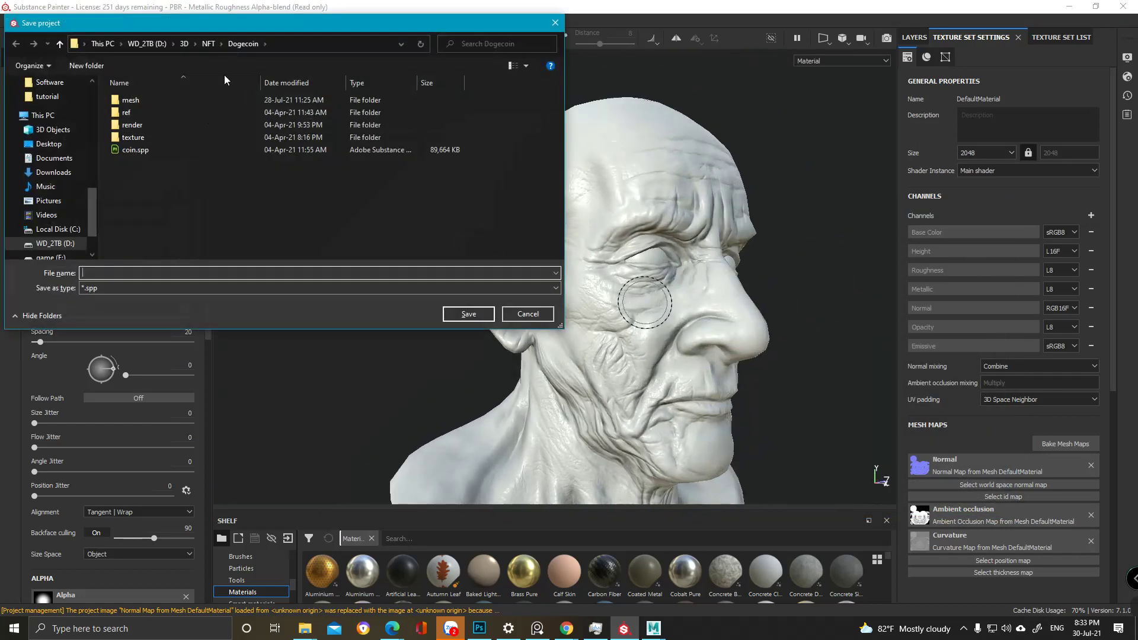
left_click(184, 44)
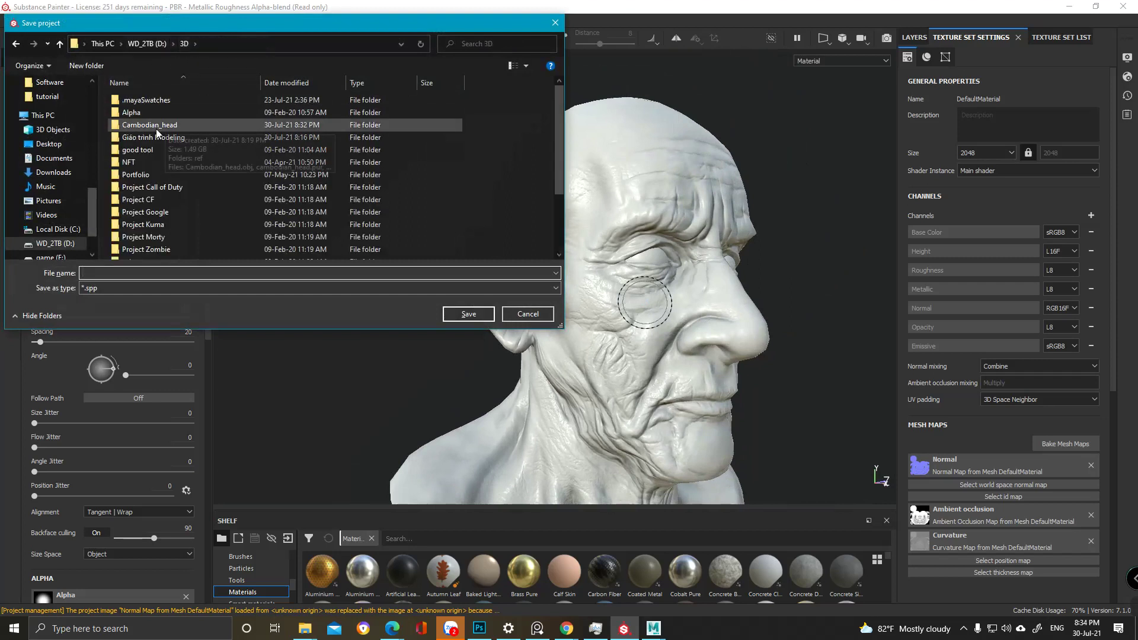
scroll(166, 201, "down", 4)
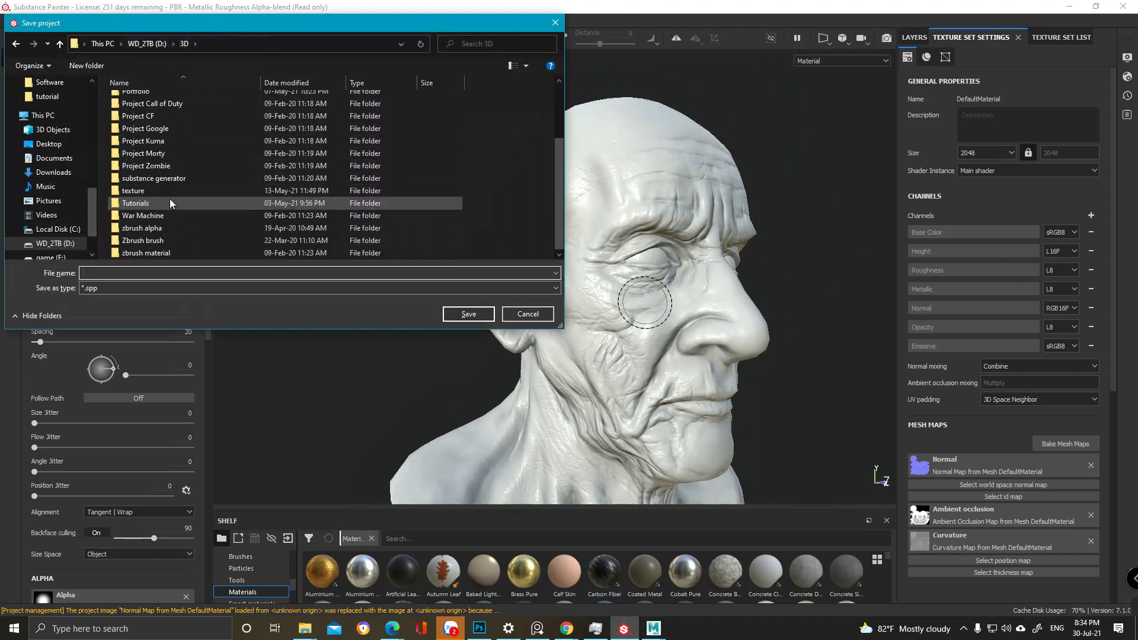
scroll(169, 198, "up", 3)
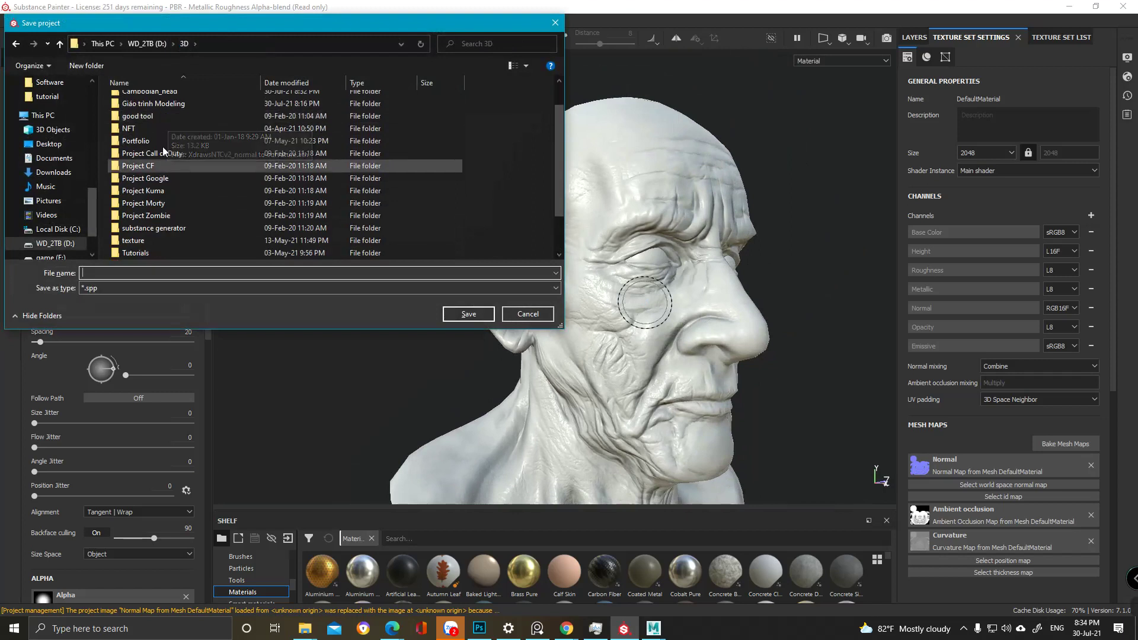
double_click(171, 124)
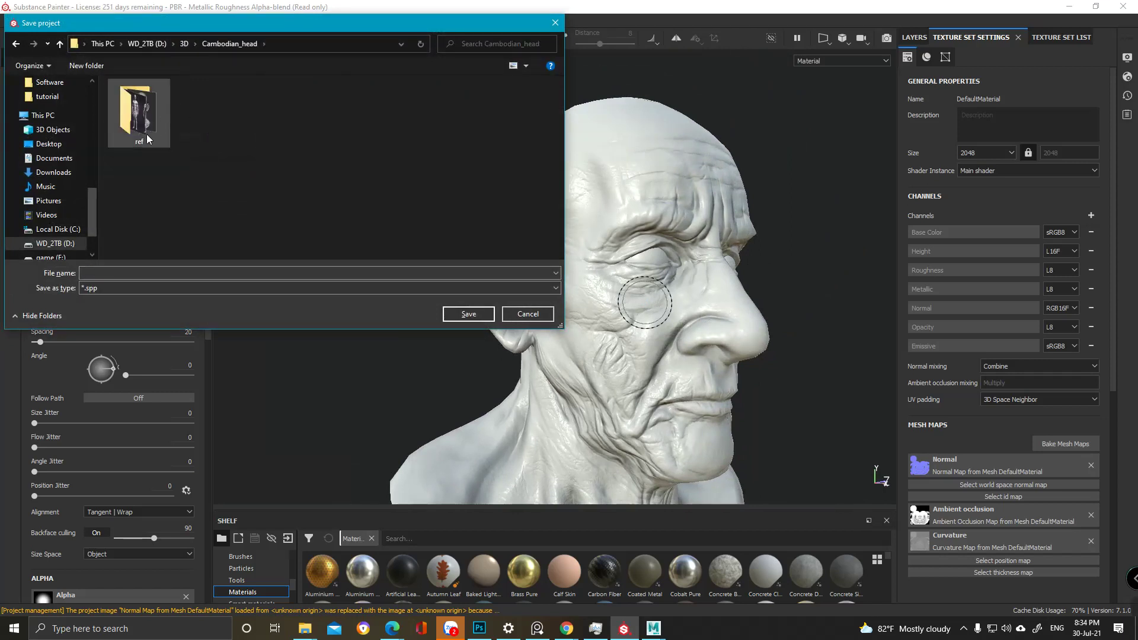
left_click(154, 273)
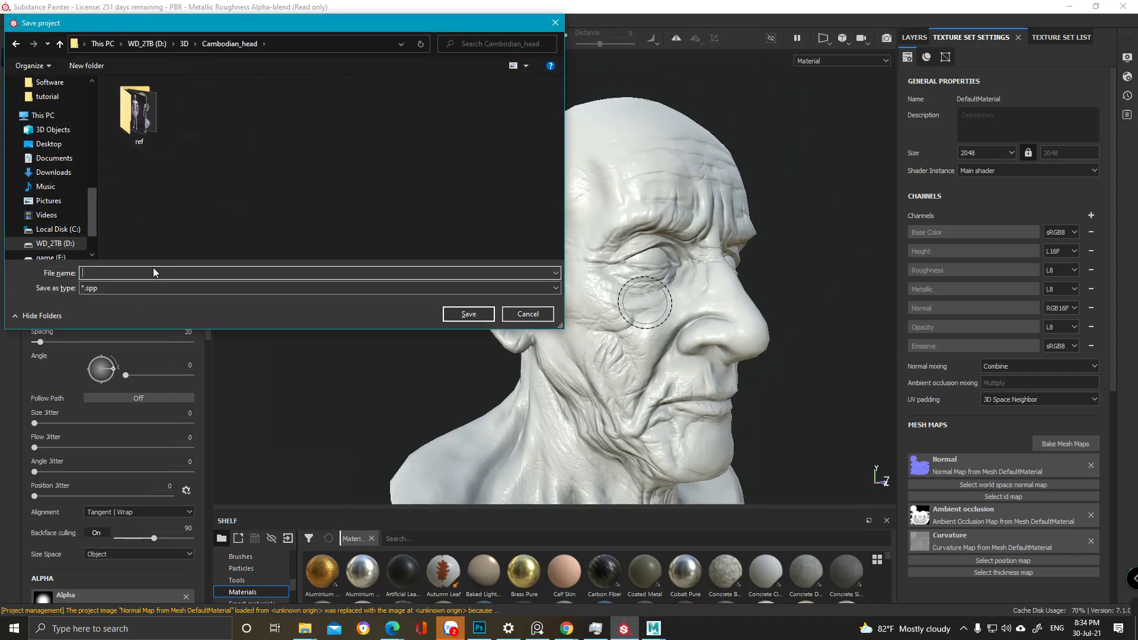
type("cambodian_head")
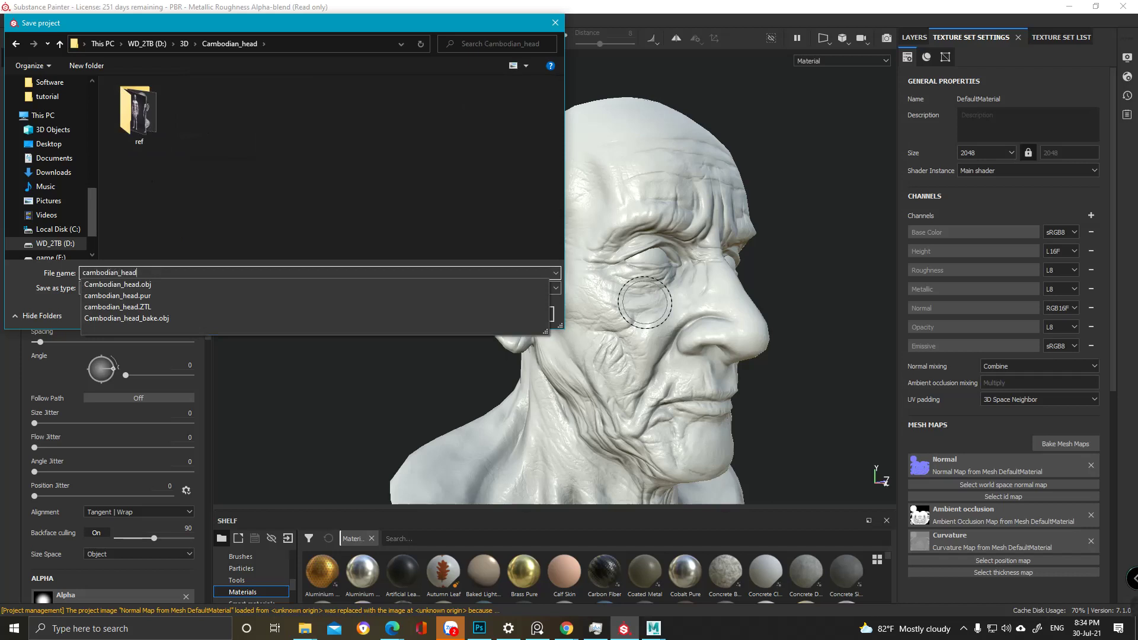
key("Return")
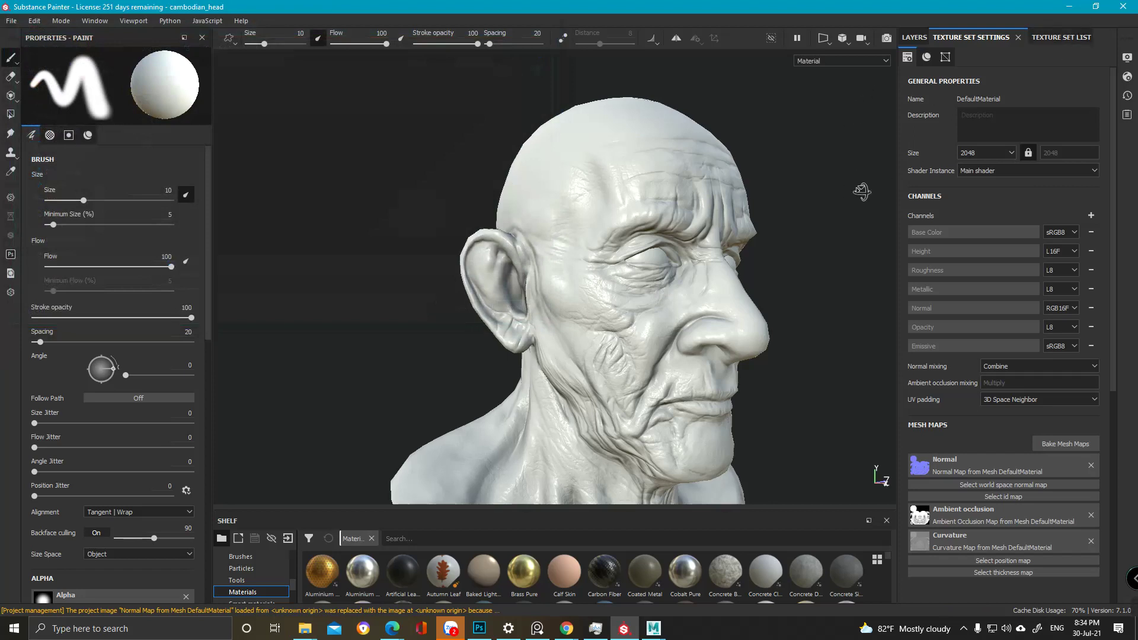
- Make the Substance Painter window smaller to free space beside it, with the layer stack shown and the viewport and shelf resized
left_click_drag(862, 190, 653, 233, "alt")
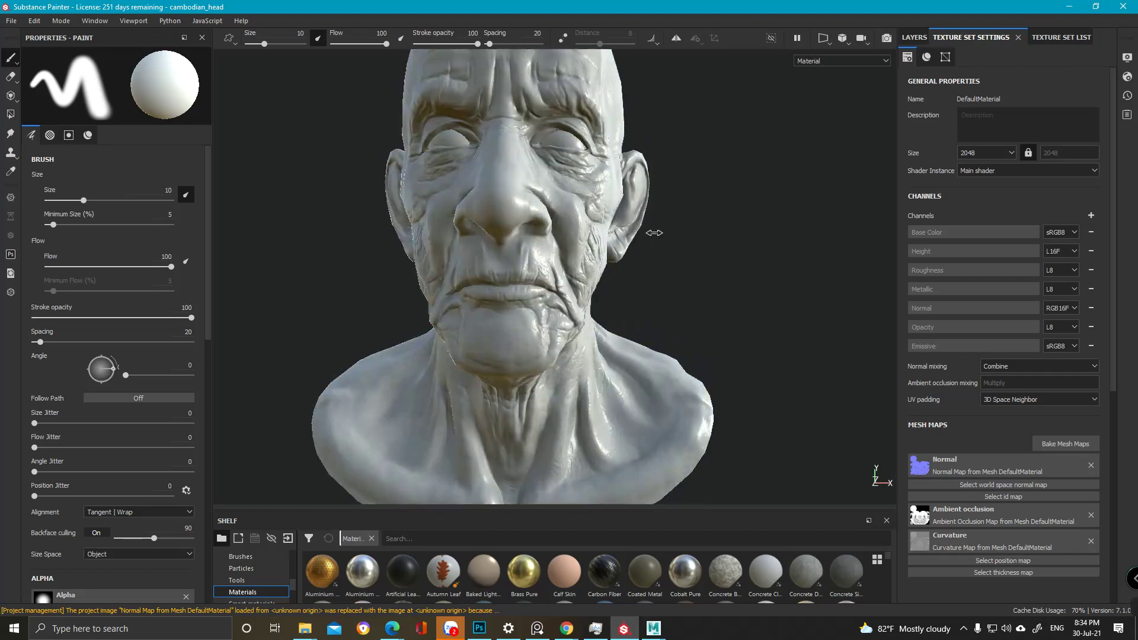
left_click(1095, 6)
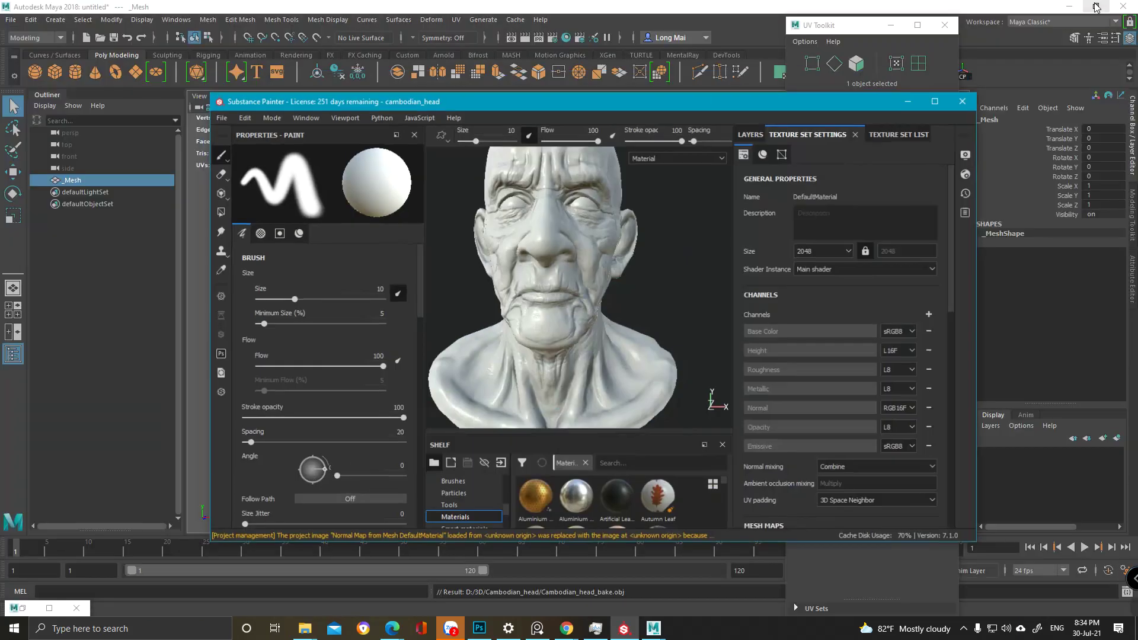
mouse_move(583, 111)
left_mouse_down()
mouse_move(418, 27)
mouse_move(365, 15)
left_mouse_up()
mouse_move(762, 450)
left_mouse_down()
mouse_move(771, 603)
mouse_move(793, 624)
left_mouse_up()
left_click(563, 43)
left_click_drag(308, 243, 359, 249, "alt")
scroll(390, 247, "down", 1)
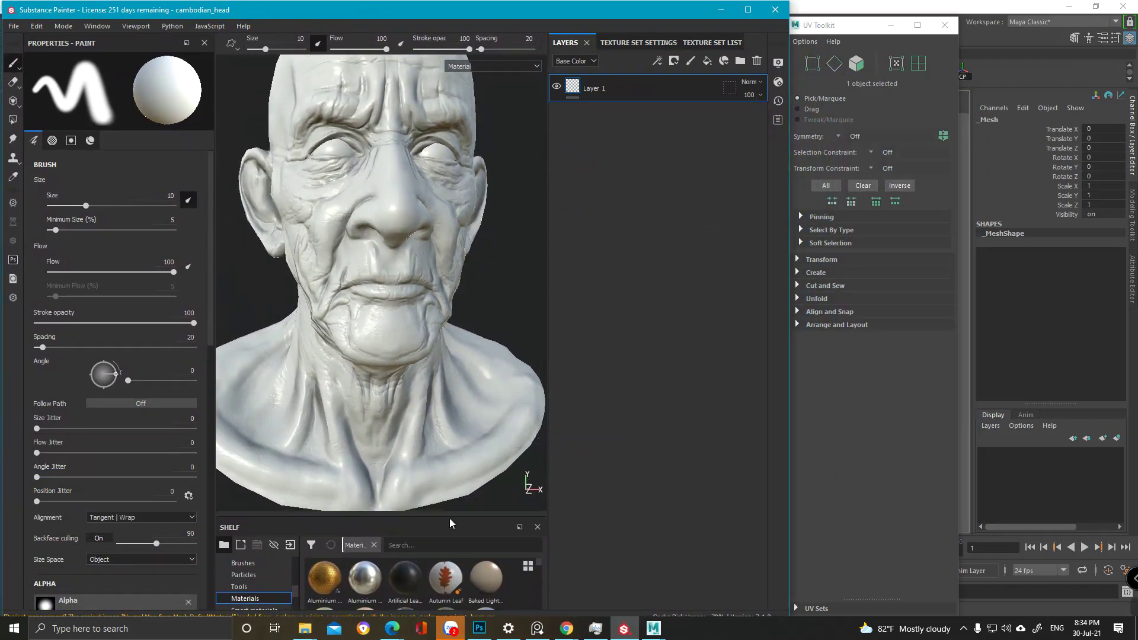
left_click_drag(442, 516, 442, 482)
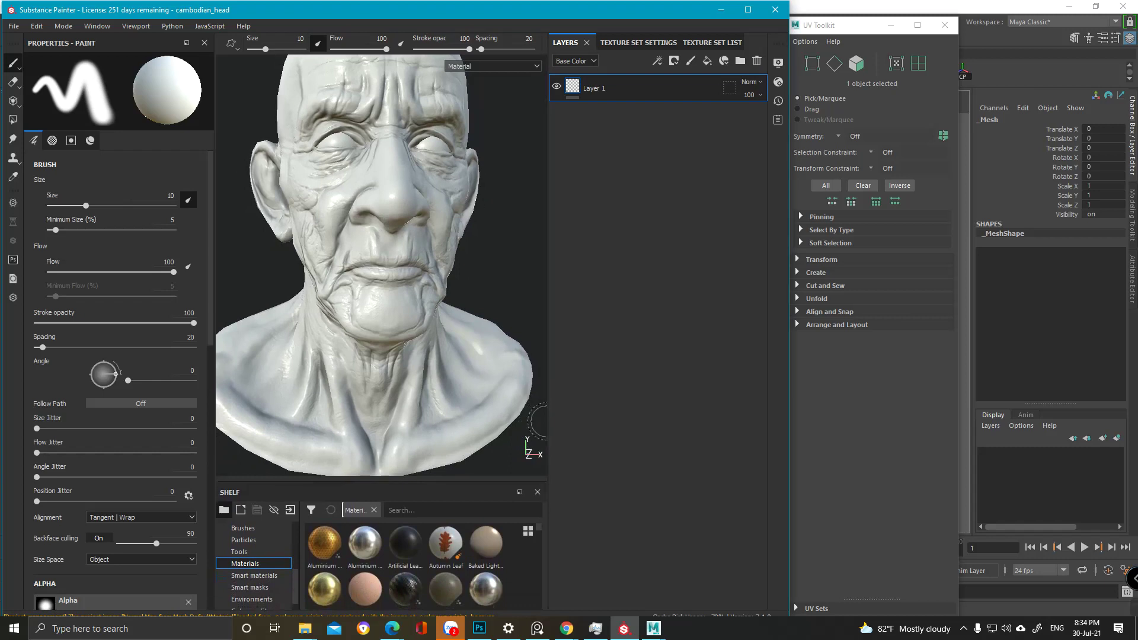
left_click_drag(548, 423, 604, 428)
- Switch to PureRef and load the recent reference board cambodian_head.pur
left_click(536, 628)
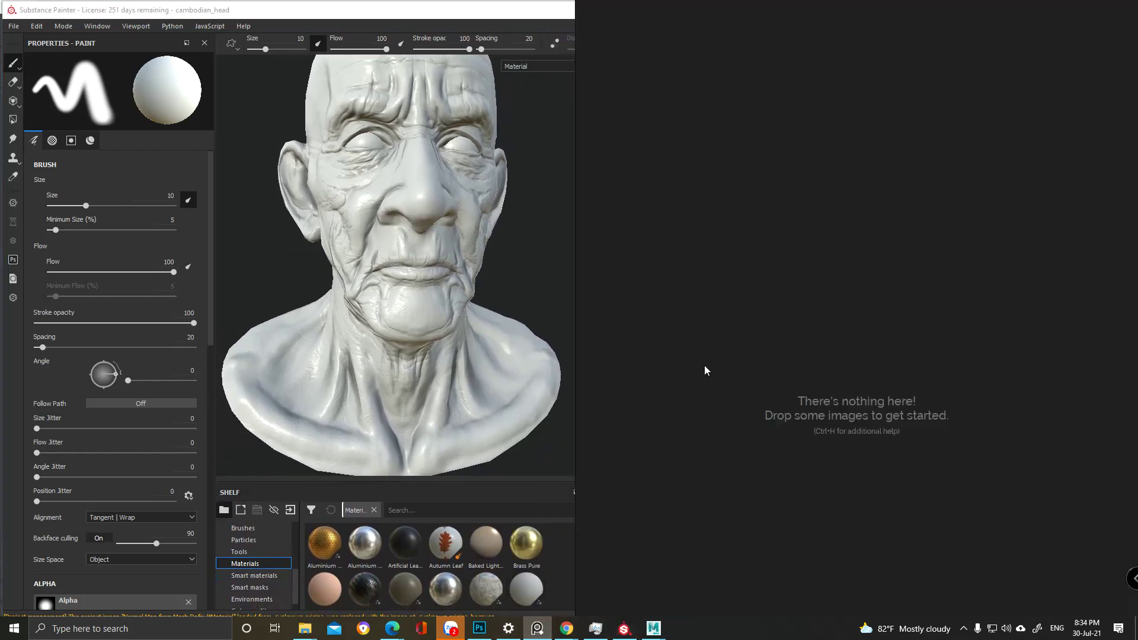
right_click(726, 305)
mouse_move(912, 520)
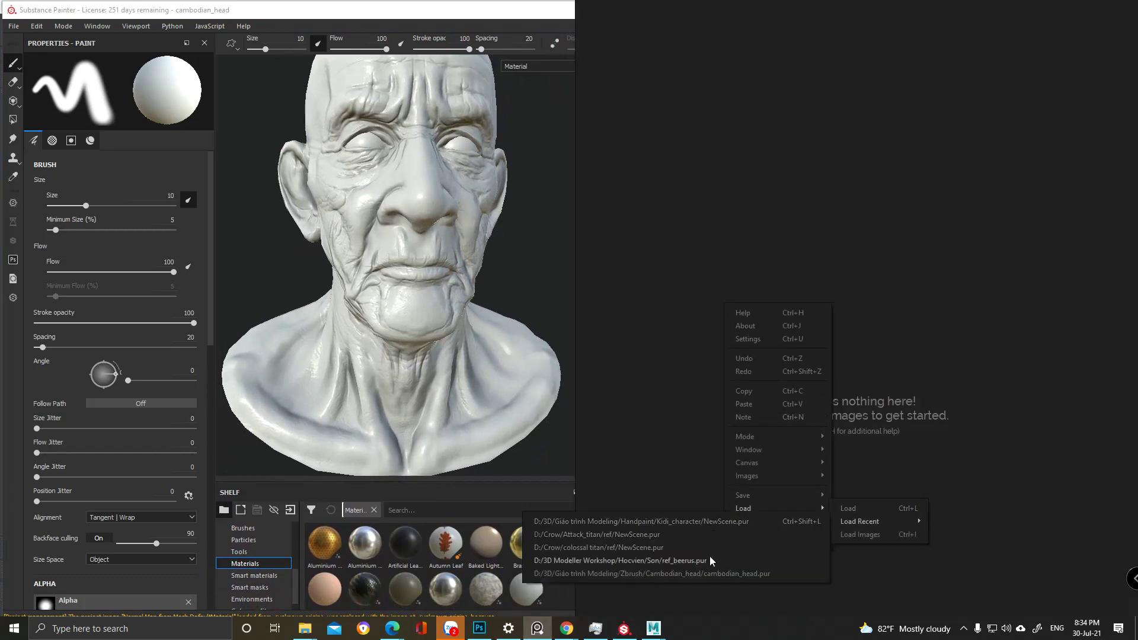
left_click(716, 572)
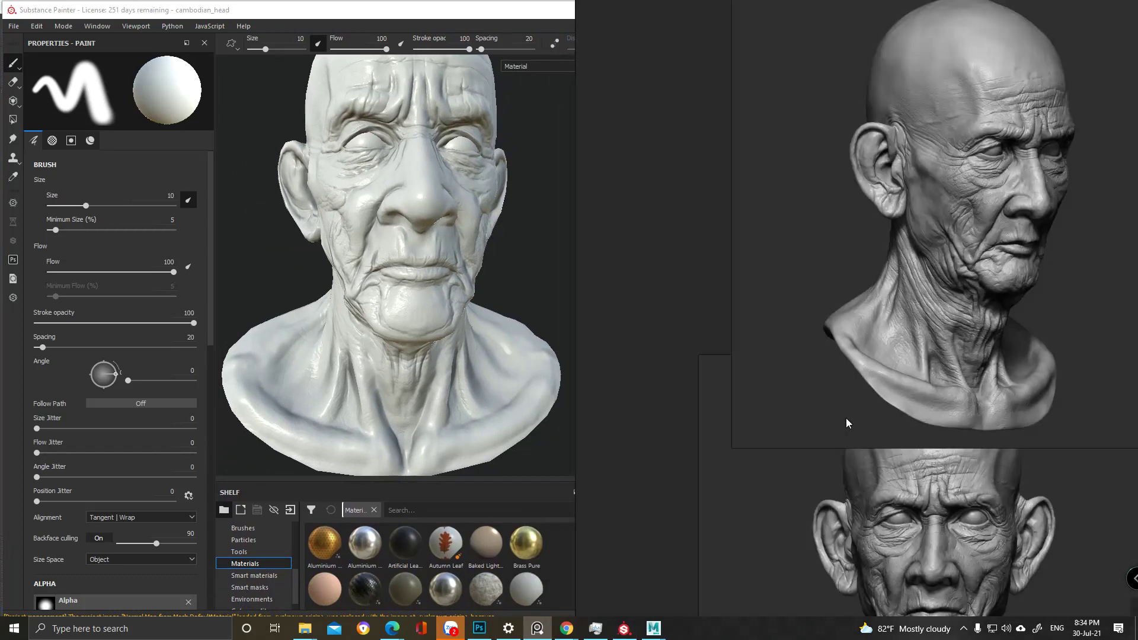
- Examine the sculpted head references on the board, from the grey Cambodian bust to the old man's head views
scroll(846, 417, "down", 5)
middle_click_drag(583, 166, 842, 415)
scroll(830, 409, "up", 3)
middle_click_drag(745, 434, 784, 276)
scroll(784, 276, "up", 5)
scroll(718, 306, "up", 2)
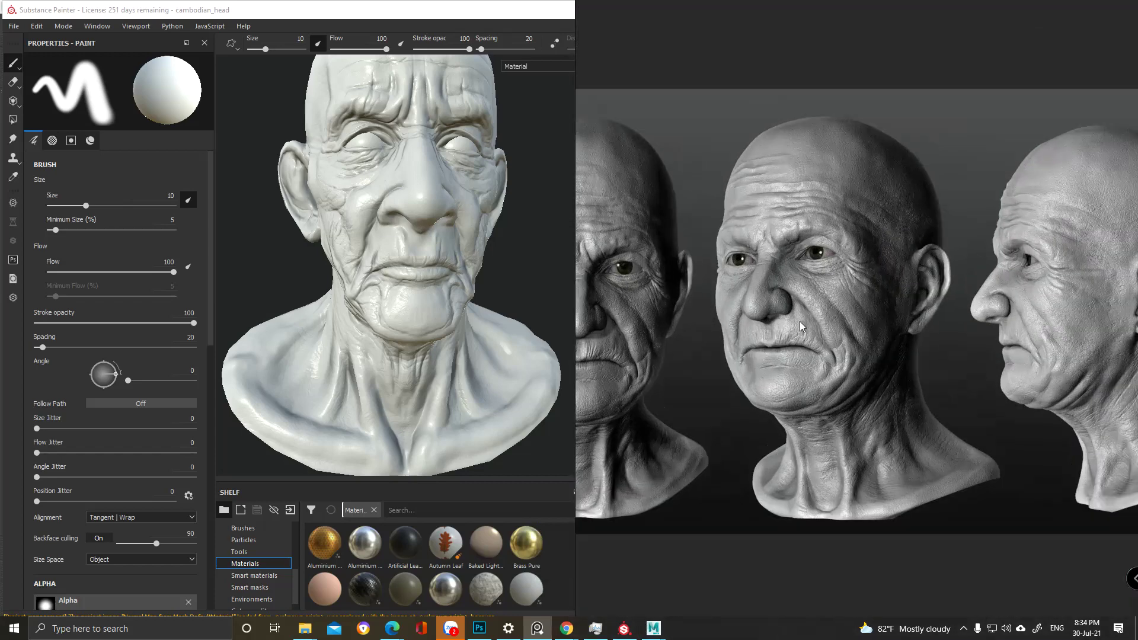
scroll(798, 321, "down", 4)
scroll(855, 343, "up", 5)
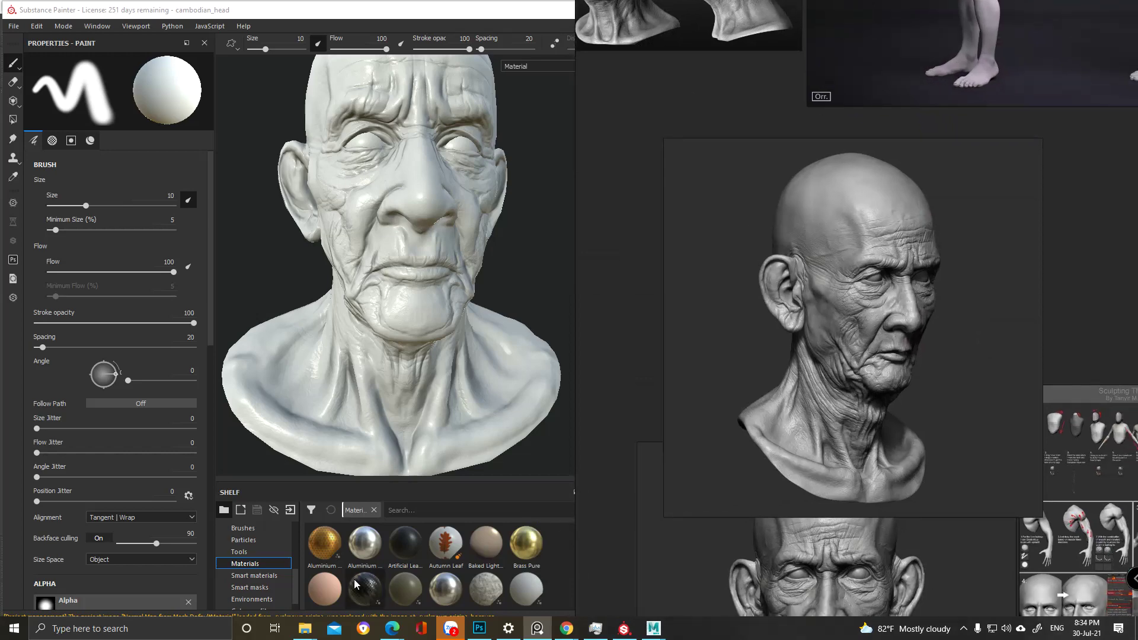
- Switch to the Edge browser and run a Google image search for "old man"
mouse_move(392, 627)
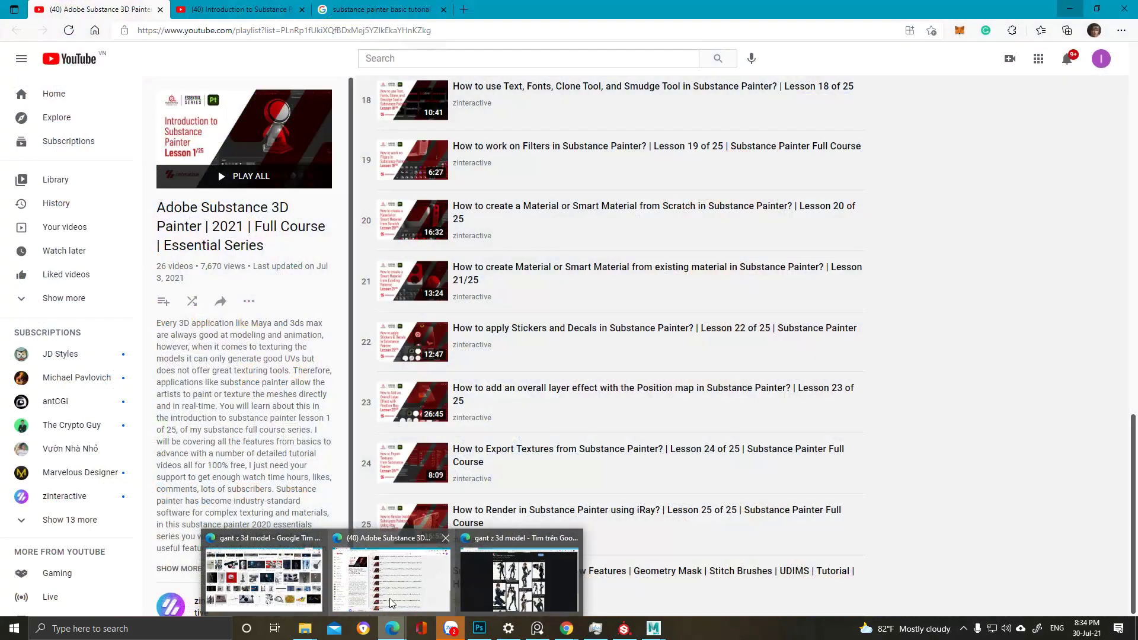
left_click(391, 578)
left_click(368, 10)
left_click(327, 31)
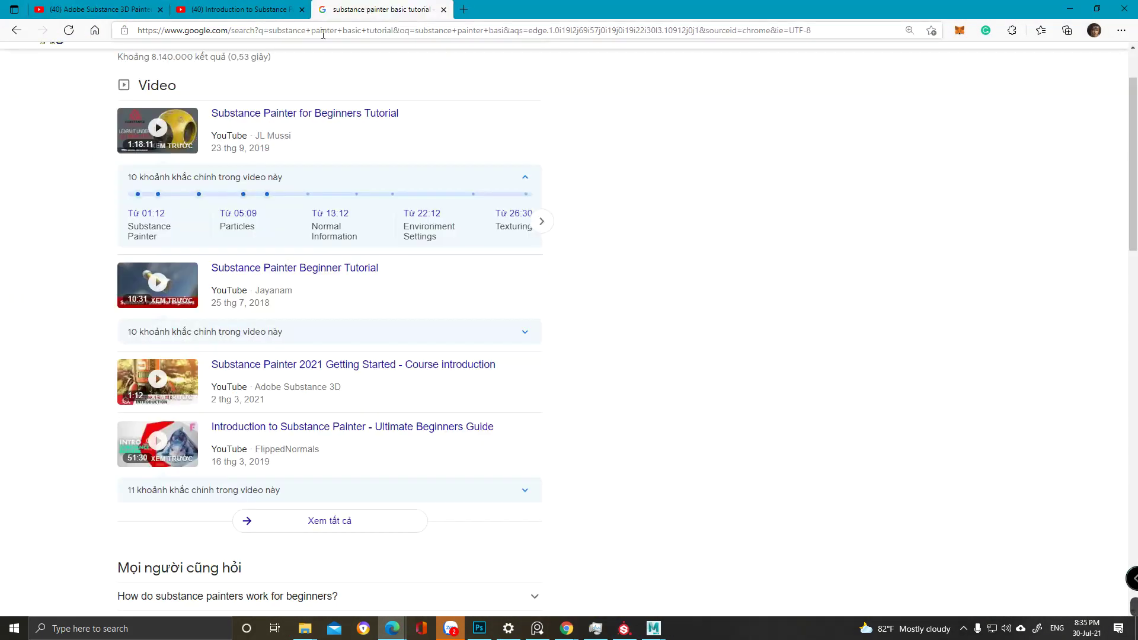
type("old man")
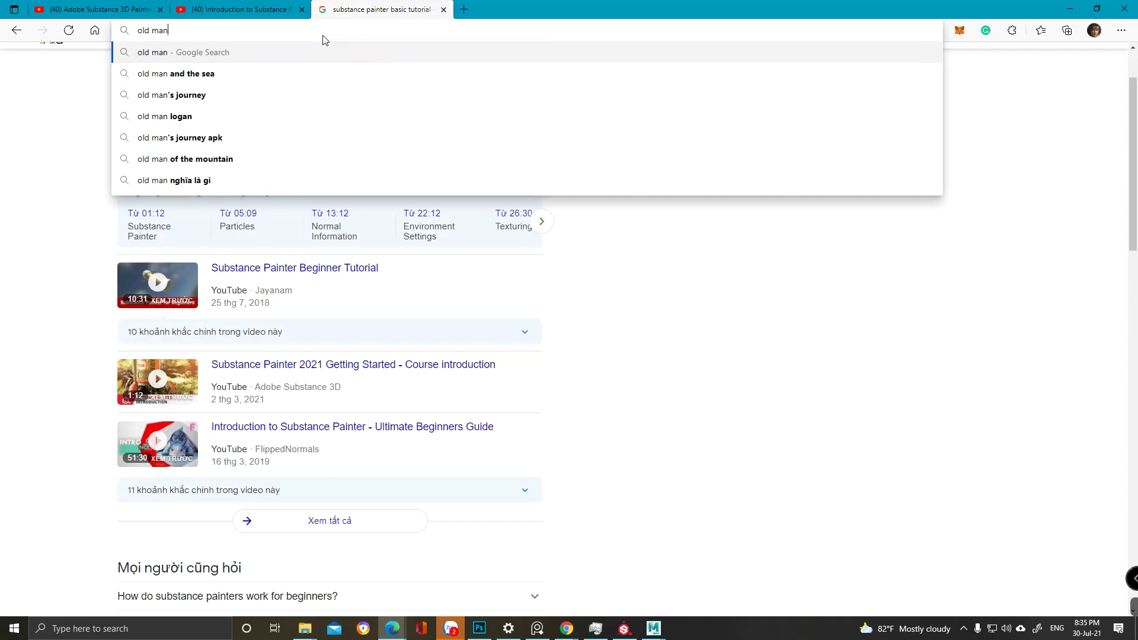
key("Return")
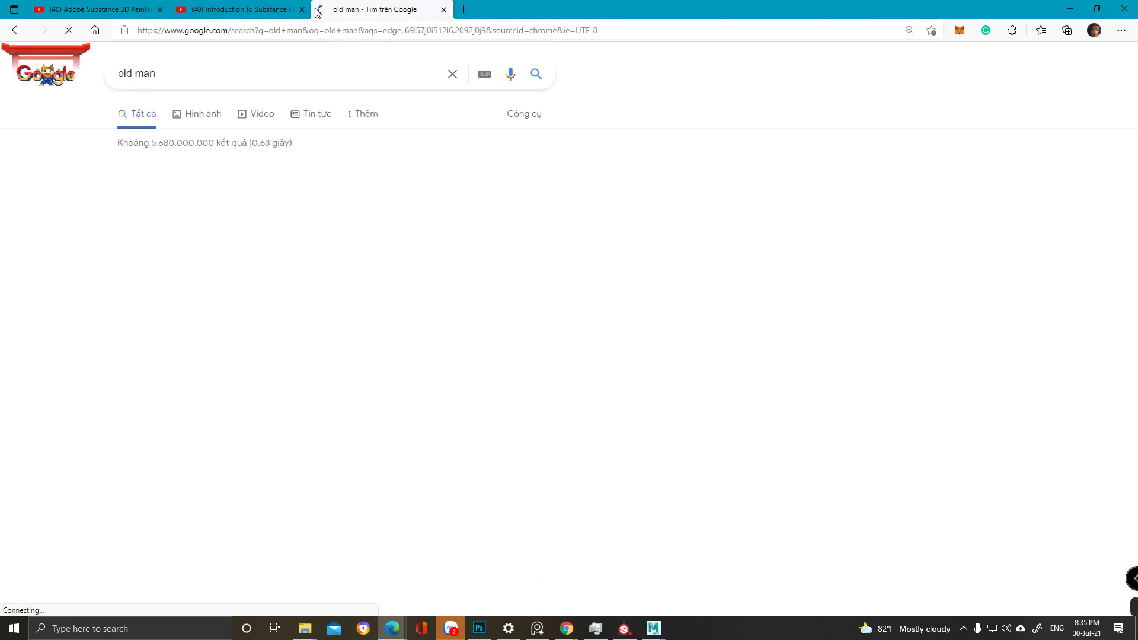
left_click(186, 125)
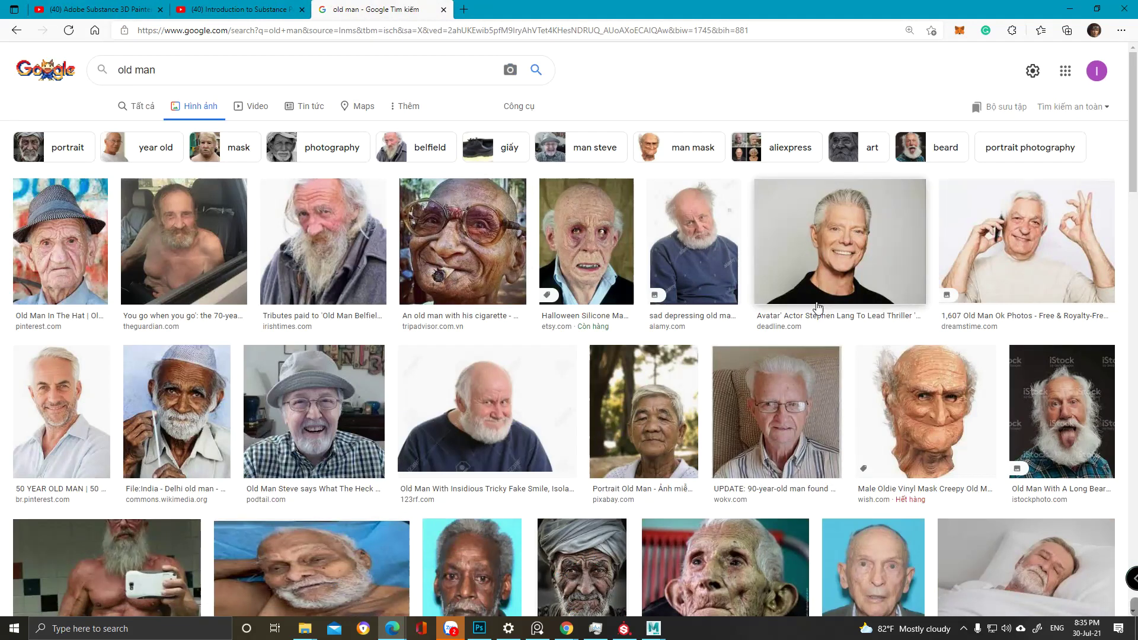
- Browse the image results for wrinkled skin references, previewing the Indian man in an orange turban and the elderly man with a white moustache
scroll(818, 306, "down", 3)
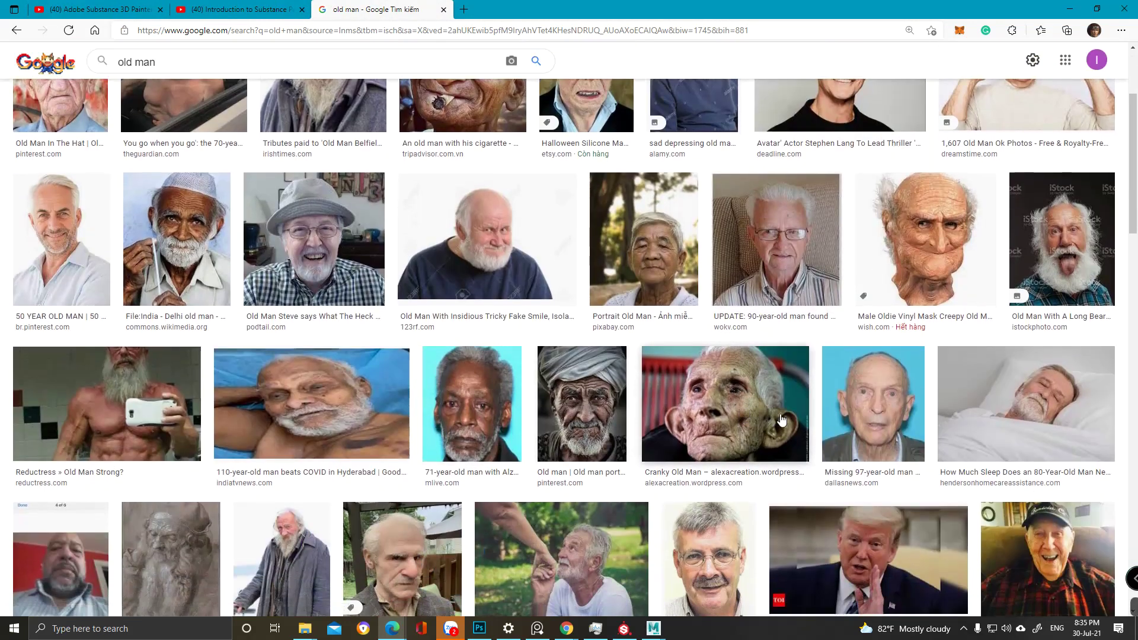
scroll(745, 441, "down", 3)
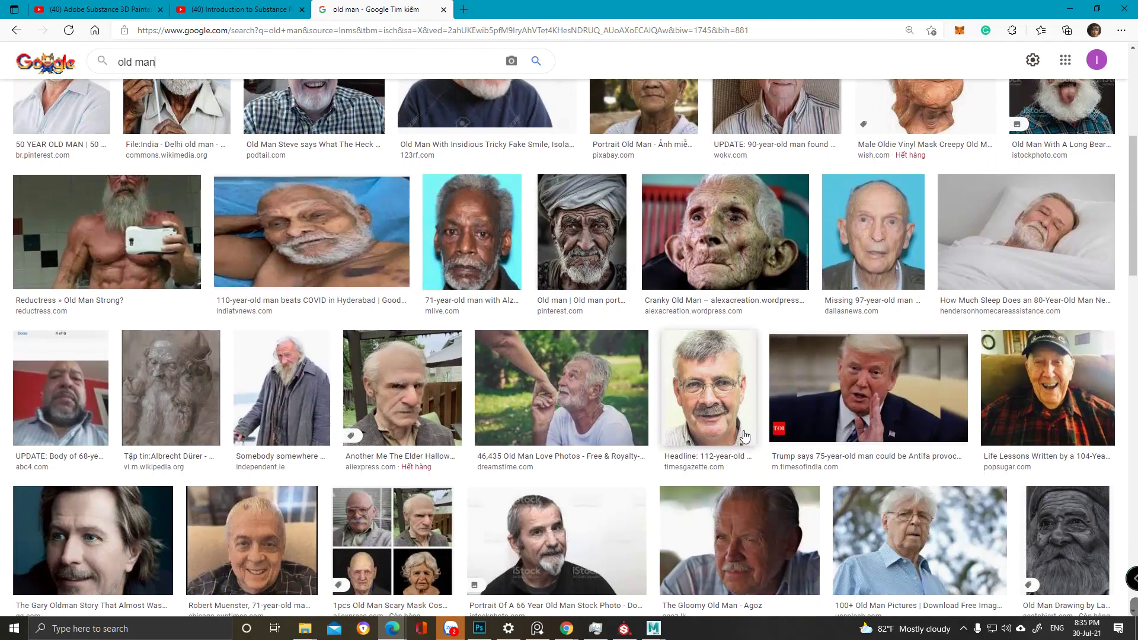
scroll(745, 435, "down", 3)
scroll(746, 436, "up", 4)
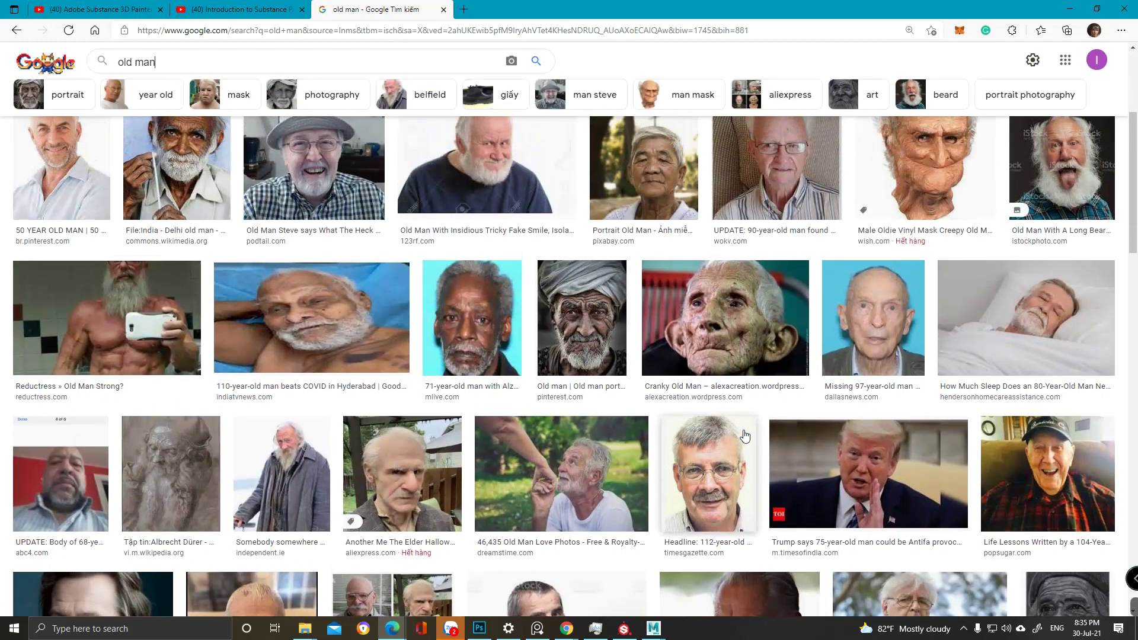
scroll(745, 435, "down", 6)
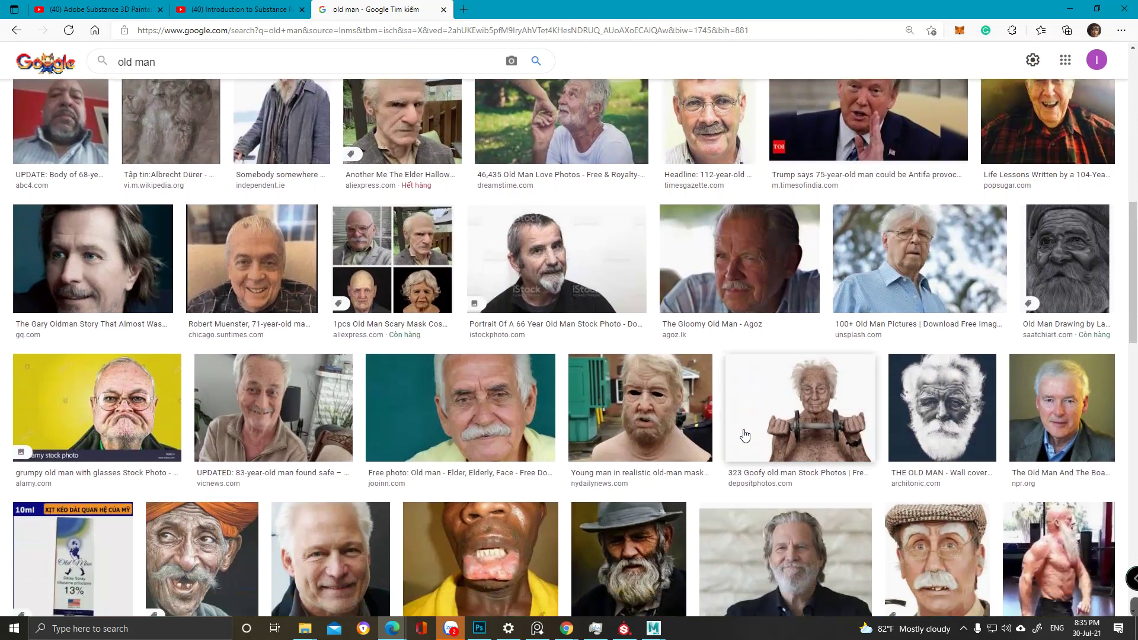
scroll(745, 436, "down", 5)
left_click(223, 315)
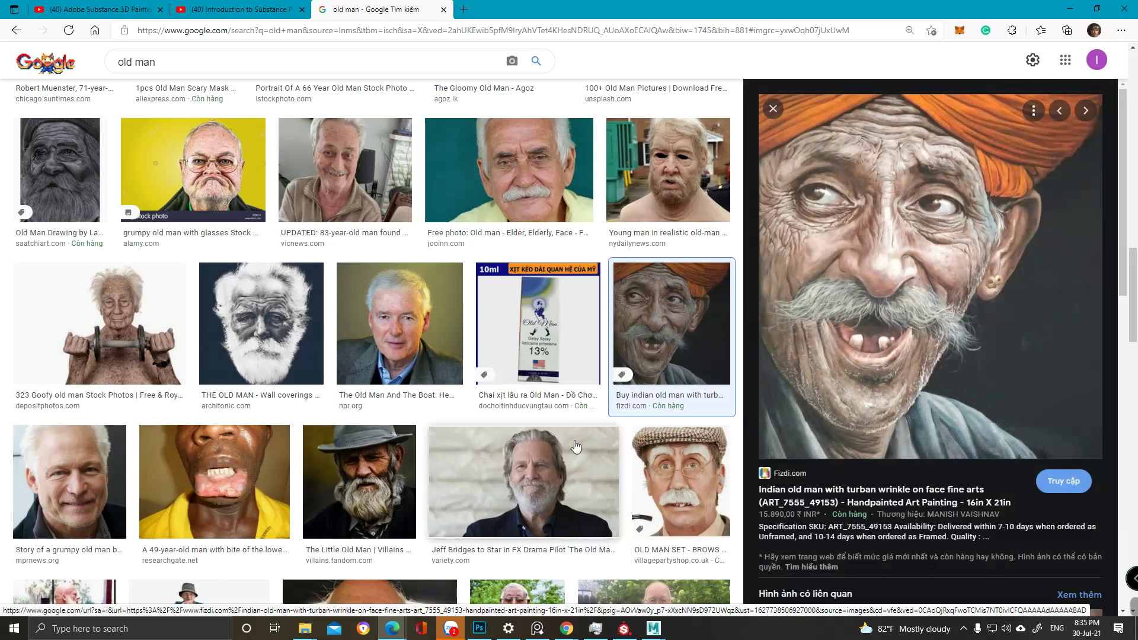
scroll(407, 452, "up", 4)
left_click(509, 427)
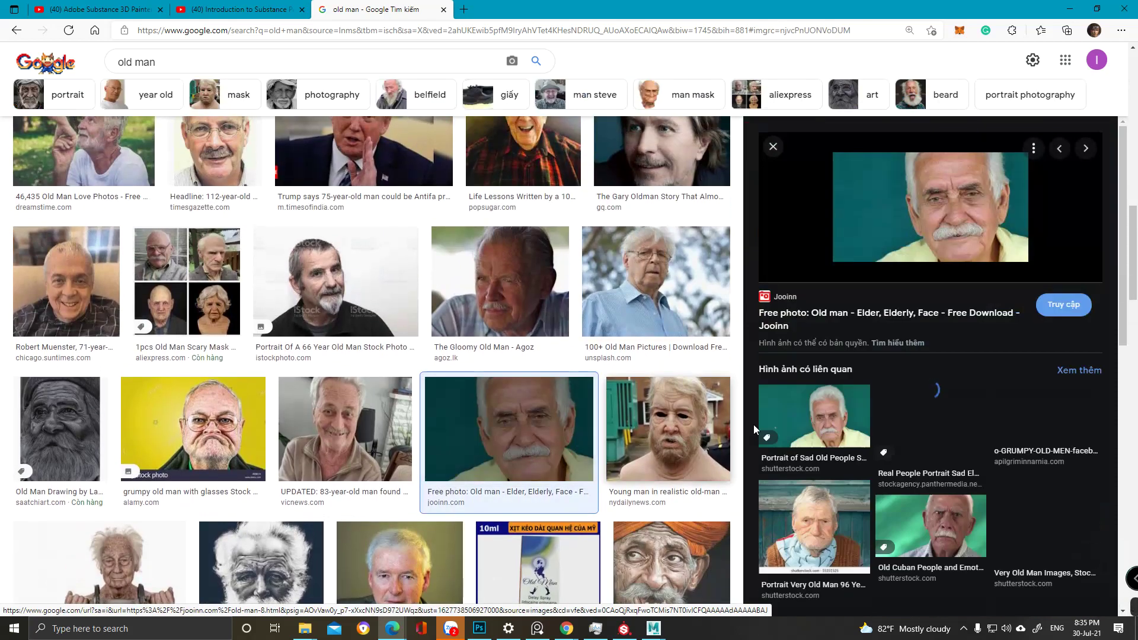
- Refine the image search to "old man 3d scan"
left_click(246, 61)
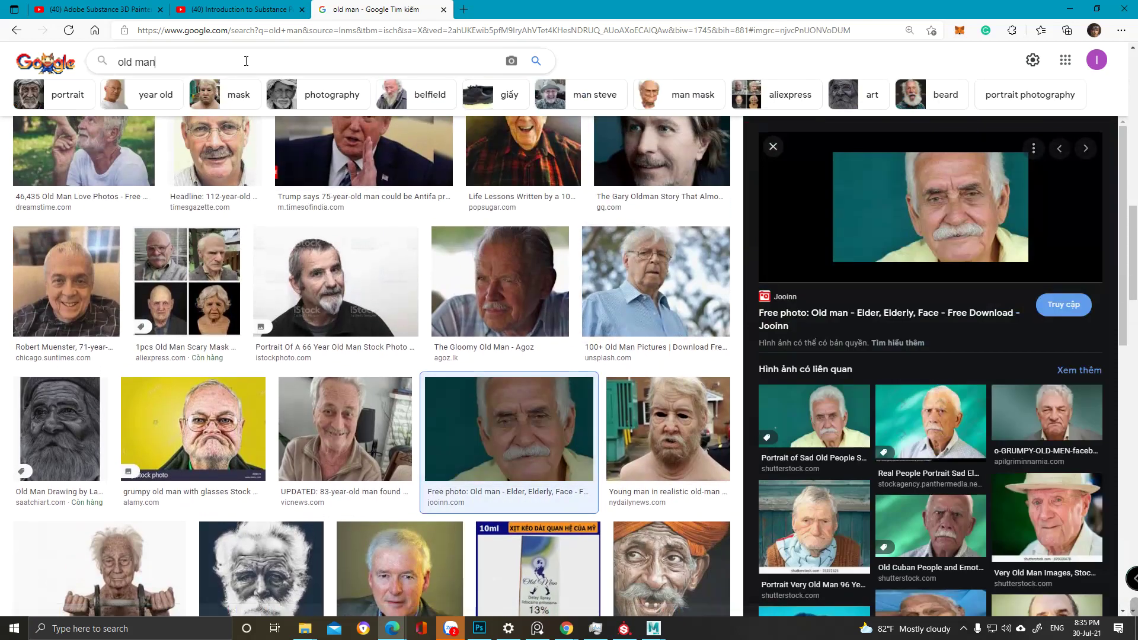
type("3d scan")
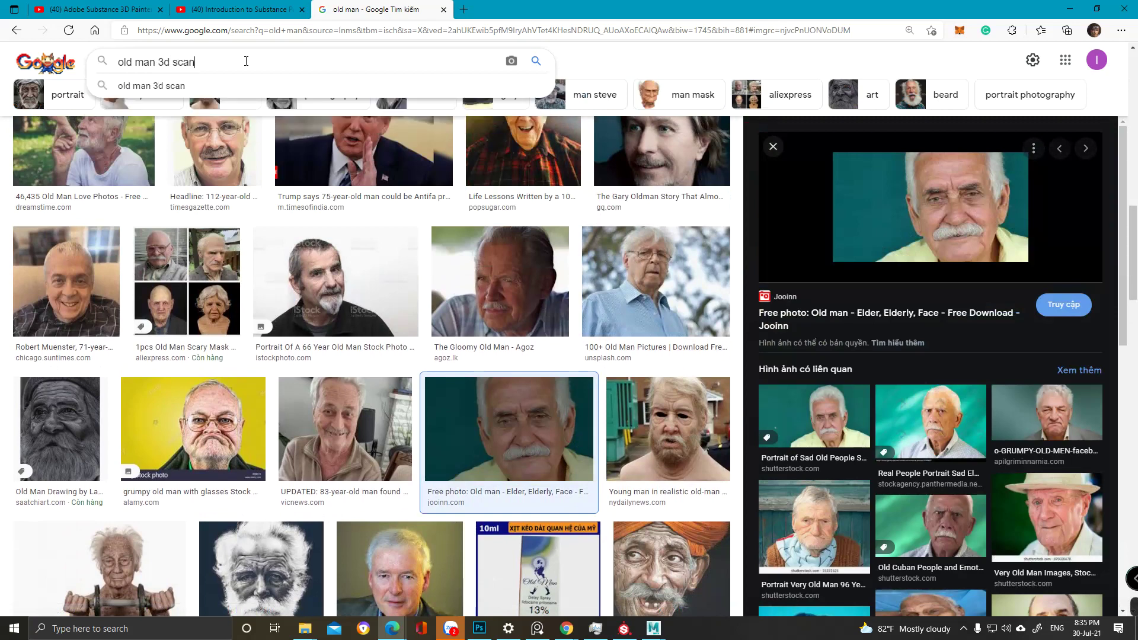
key("Return")
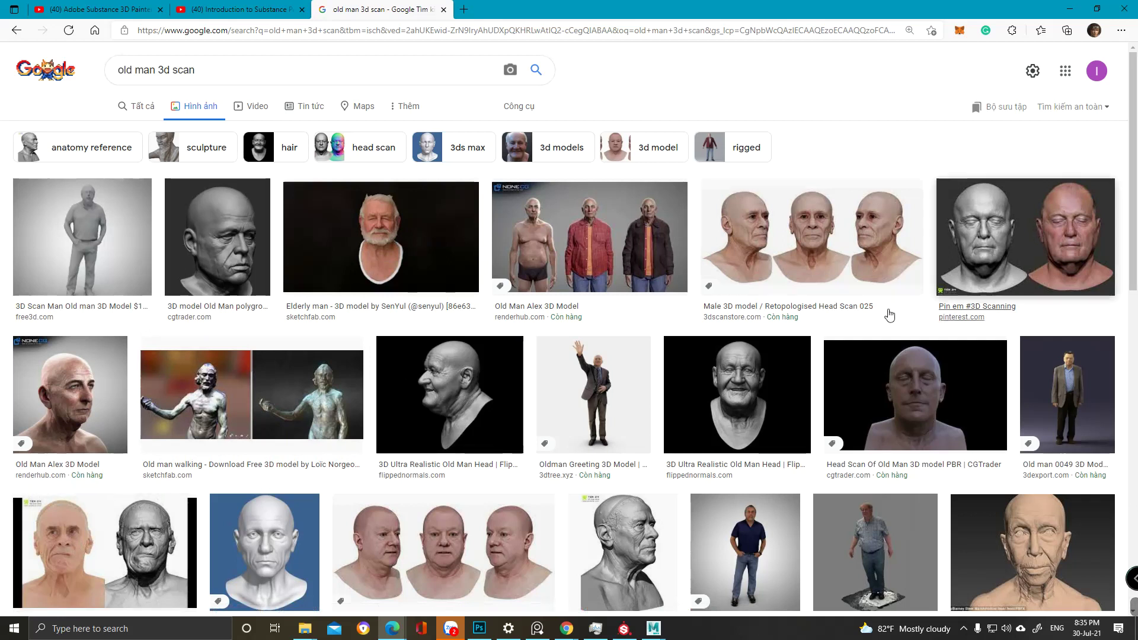
- Look through the scan results for head texture references, previewing the 3Dscanstore head references and the CGTrader old man model
scroll(290, 445, "down", 2)
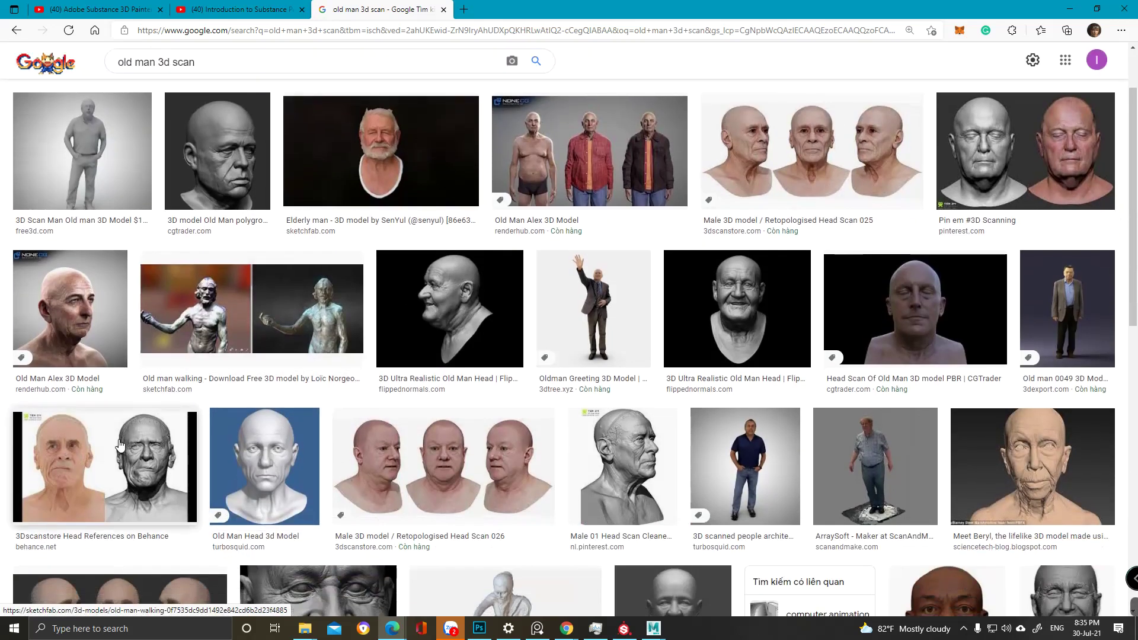
left_click(65, 447)
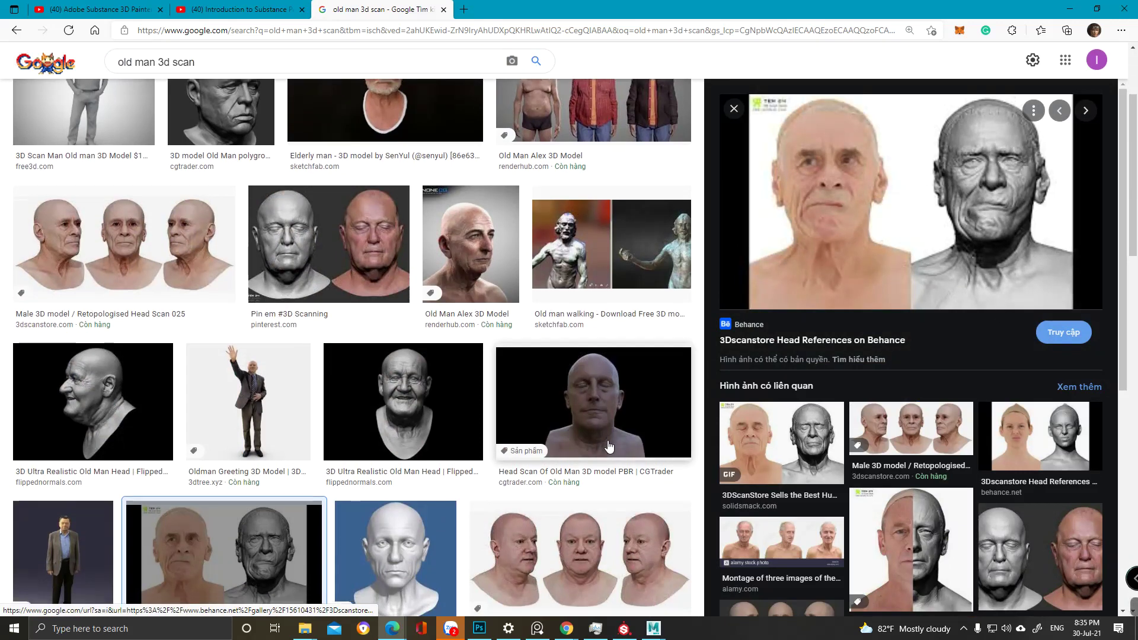
scroll(571, 418, "down", 4)
scroll(589, 425, "down", 5)
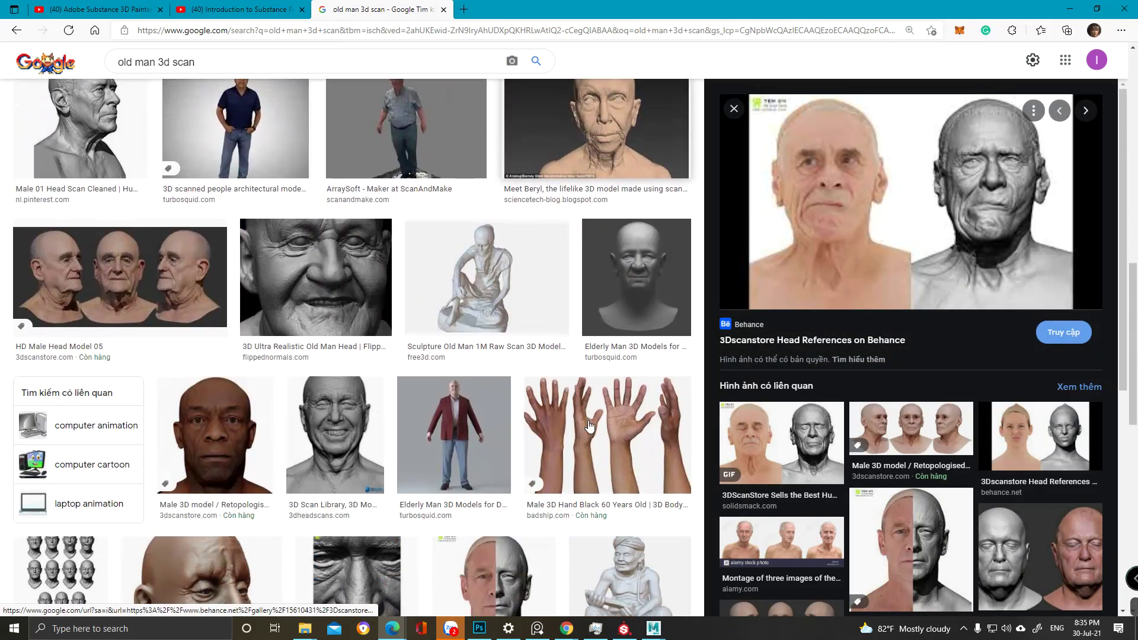
scroll(589, 426, "down", 4)
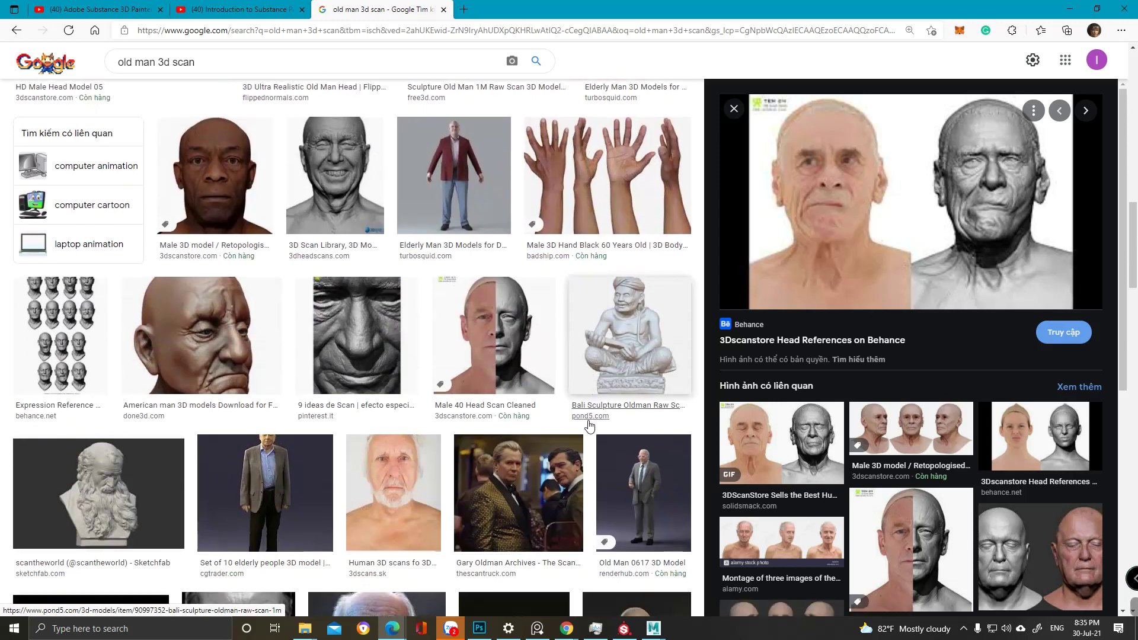
scroll(590, 425, "down", 3)
left_click(377, 477)
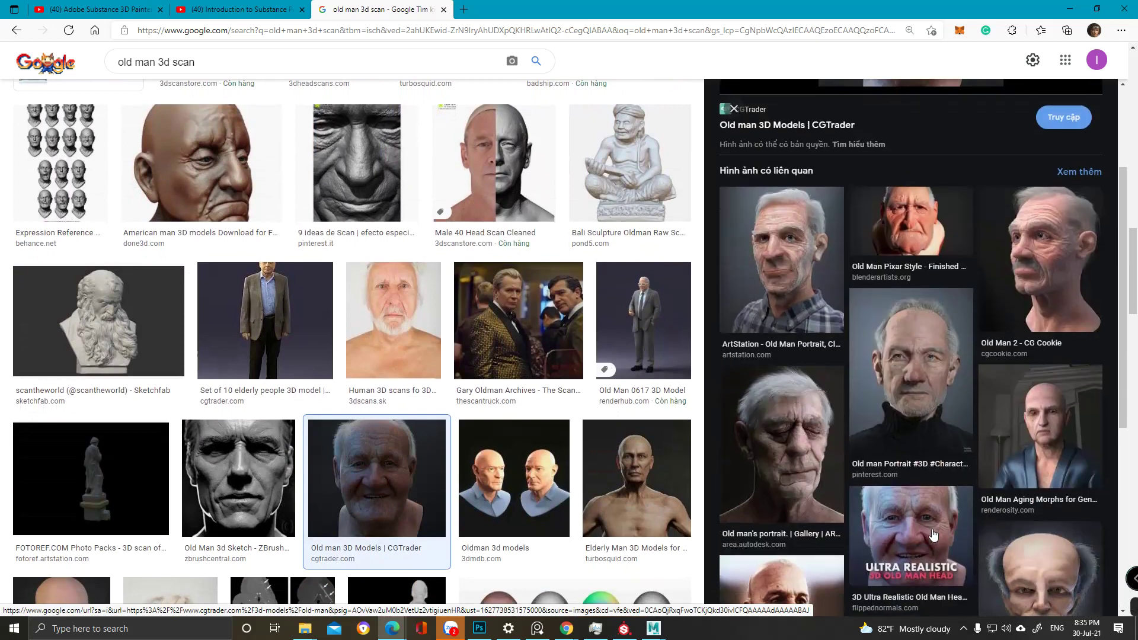
- Preview related old man portraits for skin colour, including the Pinterest and ArtStation renders and the wrinkled 123RF photo
left_click(929, 470)
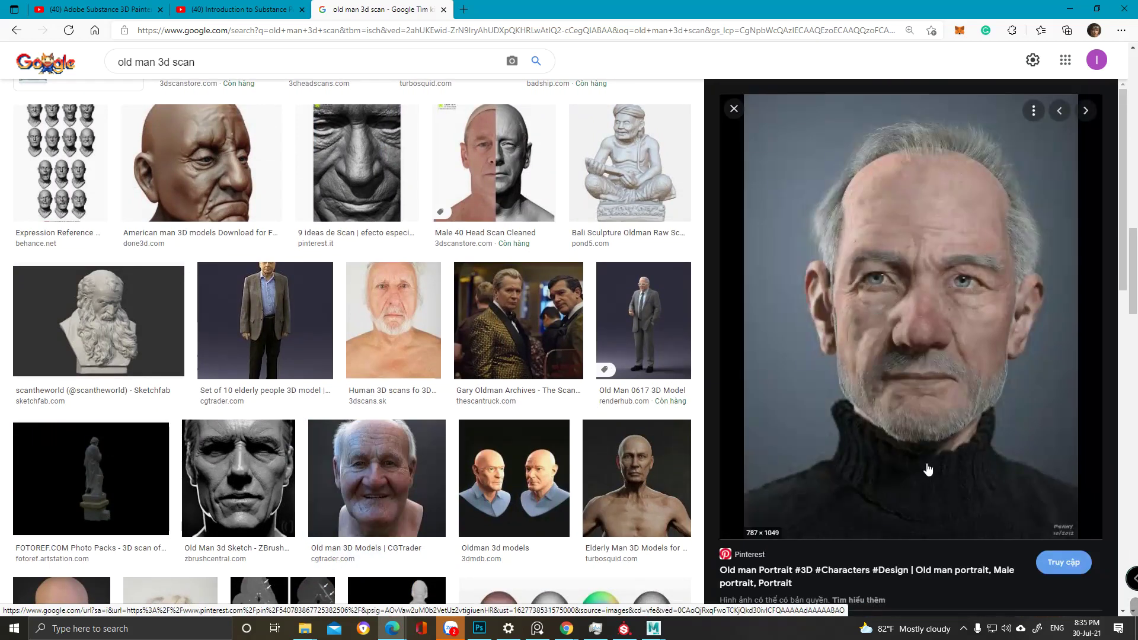
scroll(928, 469, "down", 6)
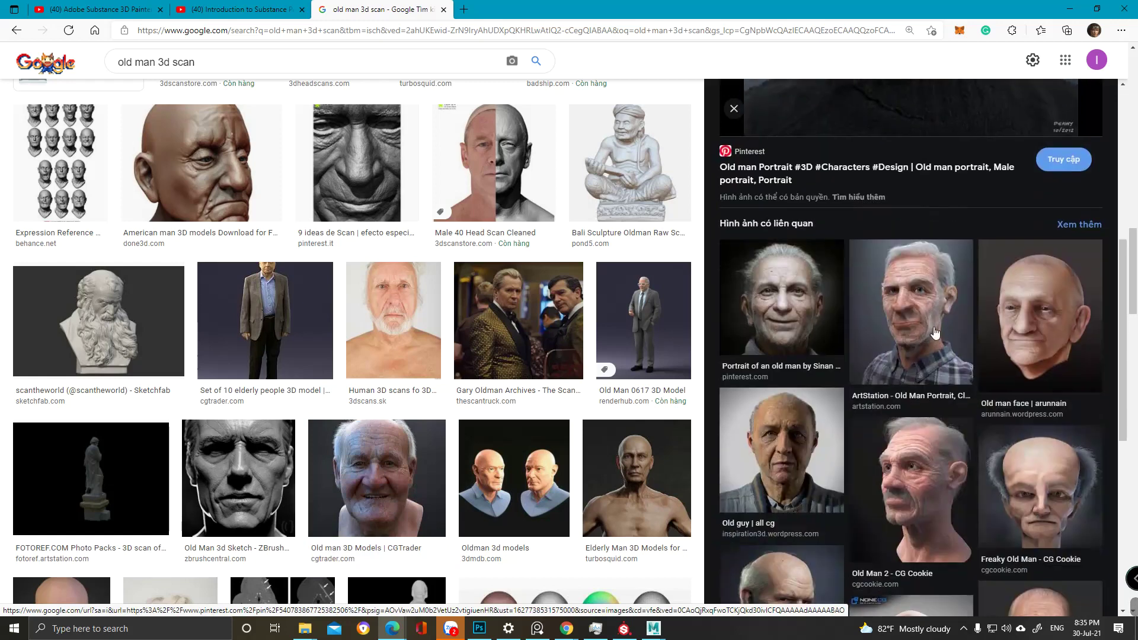
left_click(935, 333)
scroll(945, 453, "down", 2)
scroll(945, 453, "down", 5)
left_click(1024, 519)
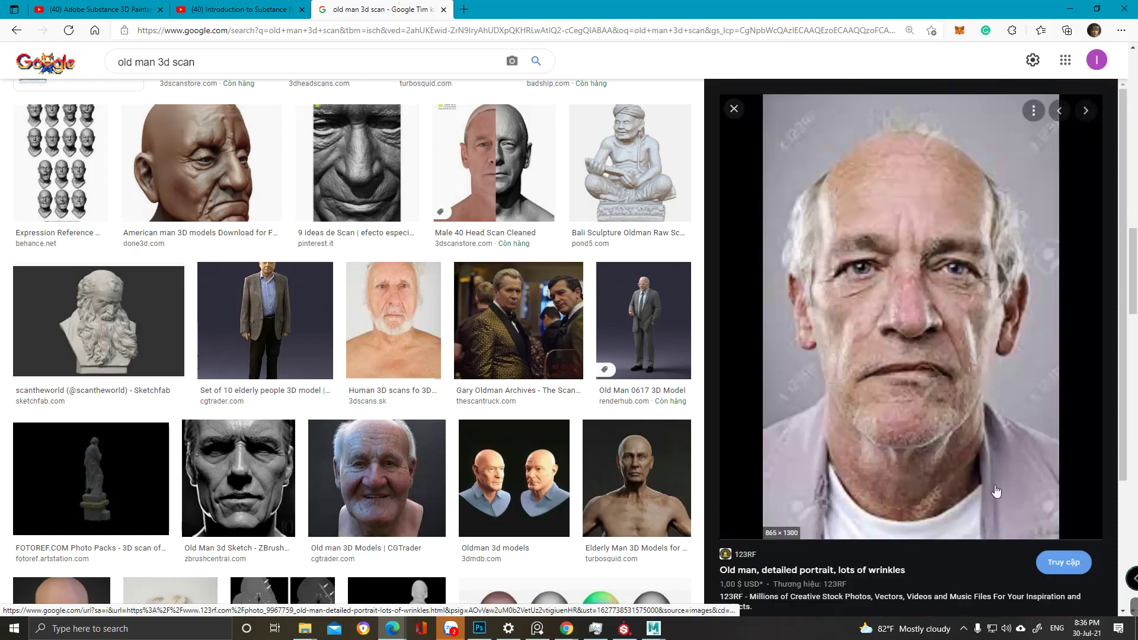